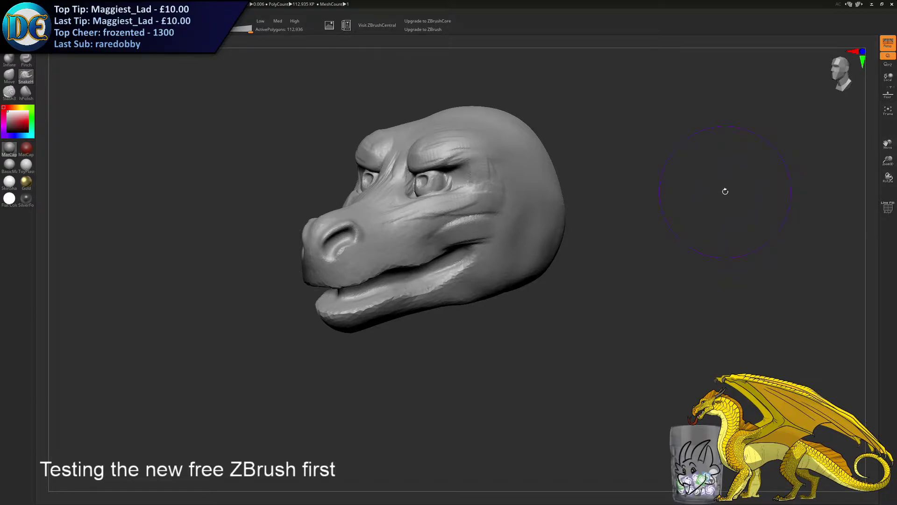
# Adjust the brush size and refine the eye area and brow ridges of the creature head with the SnakeHook brush
pyautogui.press('s')
pyautogui.moveTo(297, 285)
pyautogui.mouseDown()
pyautogui.moveTo(362, 302)
pyautogui.moveTo(434, 356)
pyautogui.moveTo(406, 333)
pyautogui.moveTo(402, 276)
pyautogui.moveTo(397, 334)
pyautogui.mouseUp()
pyautogui.moveTo(472, 260); pyautogui.dragTo(451, 258)
pyautogui.press('s')
pyautogui.moveTo(464, 245)
pyautogui.keyDown('ctrl'); pyautogui.mouseDown(button='right')
pyautogui.moveTo(449, 270)
pyautogui.moveTo(432, 264)
pyautogui.mouseUp(button='right'); pyautogui.keyUp('ctrl')
pyautogui.press('s')
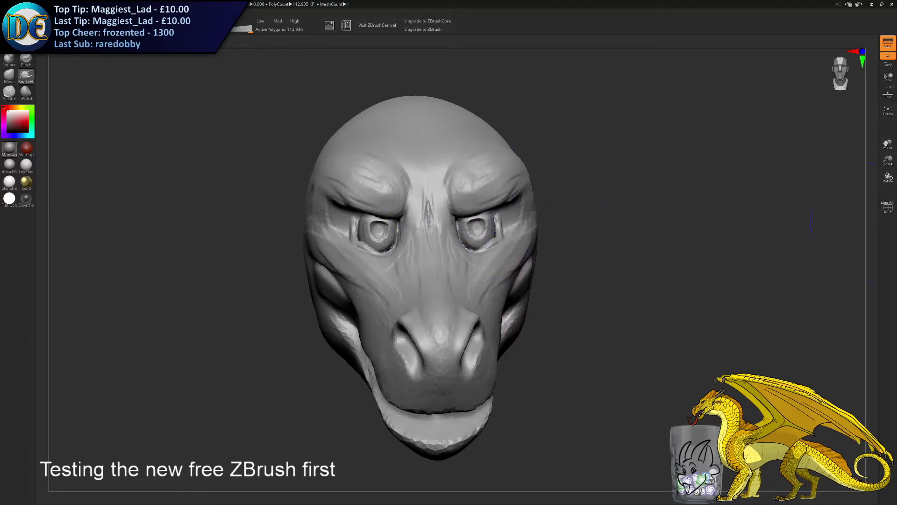
pyautogui.keyDown('shift'); pyautogui.moveTo(572, 229); pyautogui.dragTo(556, 247); pyautogui.keyUp('shift')
pyautogui.press('s')
pyautogui.moveTo(461, 202); pyautogui.dragTo(462, 198)
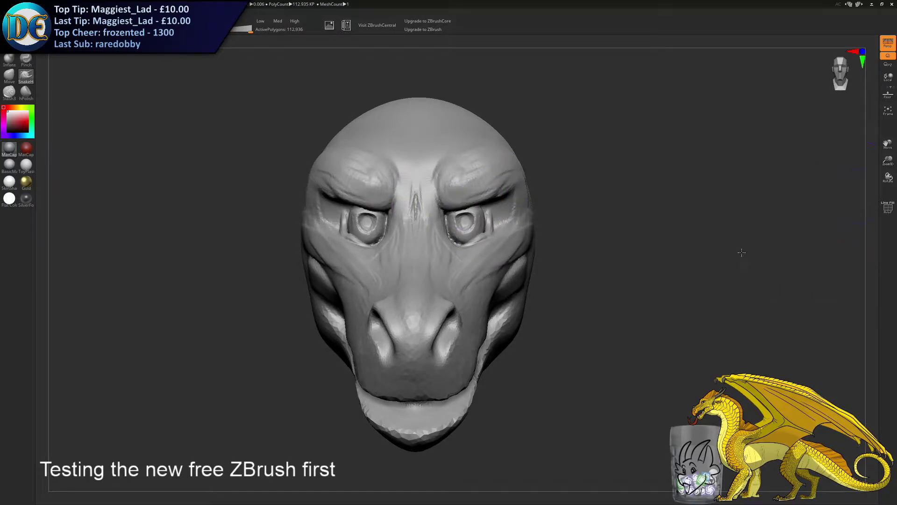
# Reshape the brow ridges above the eyes with the SnakeHook brush at a draw size of about 154
pyautogui.moveTo(570, 220)
pyautogui.keyDown('alt'); pyautogui.mouseDown()
pyautogui.moveTo(546, 239)
pyautogui.moveTo(482, 236)
pyautogui.mouseUp(); pyautogui.keyUp('alt')
pyautogui.press('s')
pyautogui.moveTo(374, 207); pyautogui.dragTo(369, 207)
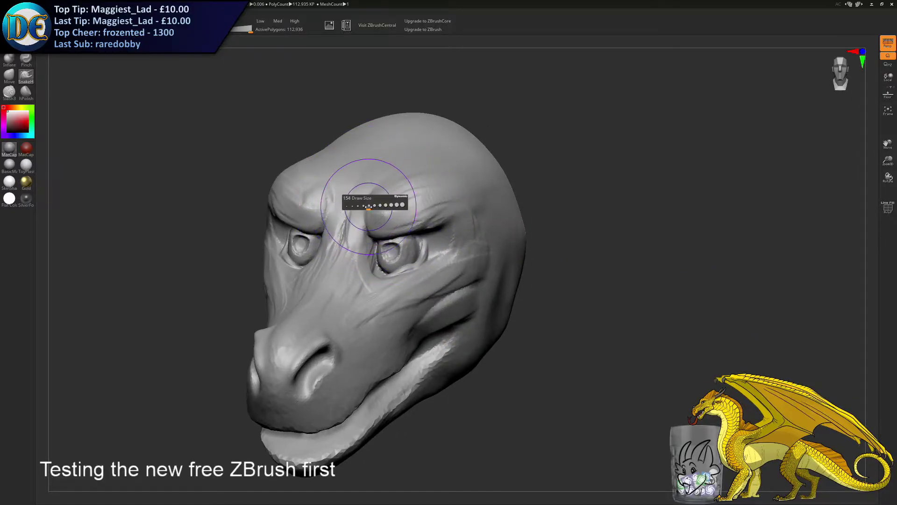
pyautogui.moveTo(388, 230); pyautogui.dragTo(389, 220, button='right')
pyautogui.rightClick(390, 220)
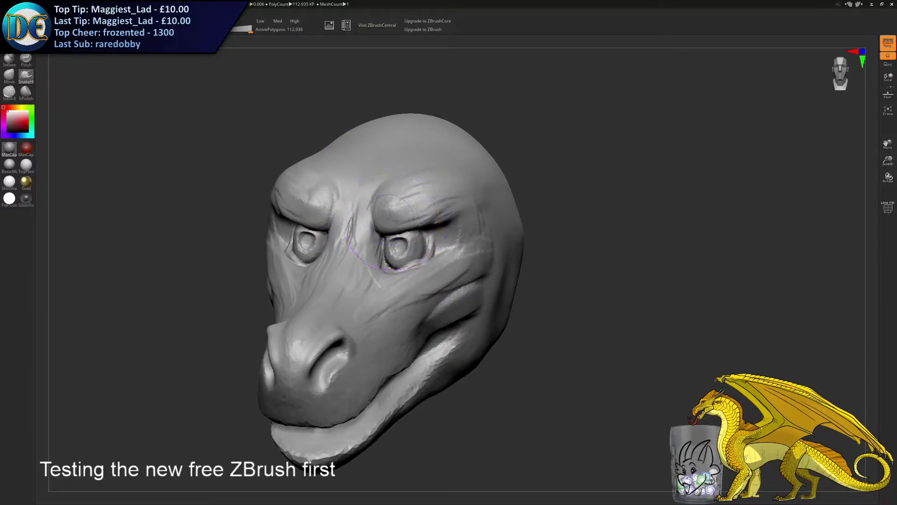
pyautogui.moveTo(410, 210)
pyautogui.mouseDown(button='right')
pyautogui.moveTo(435, 225)
pyautogui.moveTo(463, 224)
pyautogui.moveTo(410, 227)
pyautogui.moveTo(429, 172)
pyautogui.mouseUp(button='right')
pyautogui.moveTo(435, 189)
pyautogui.mouseDown()
pyautogui.moveTo(433, 164)
pyautogui.moveTo(457, 166)
pyautogui.moveTo(466, 155)
pyautogui.mouseUp()
pyautogui.moveTo(468, 191); pyautogui.dragTo(472, 193)
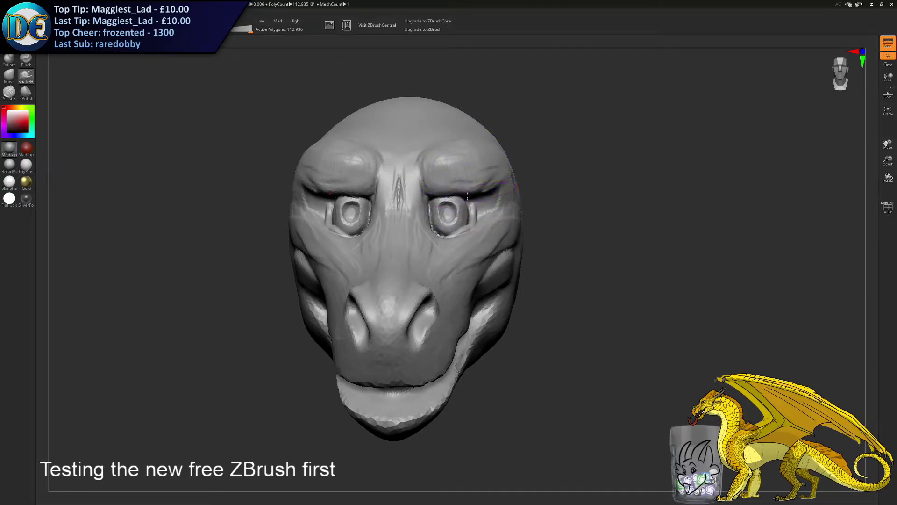
pyautogui.press('s')
pyautogui.moveTo(438, 205); pyautogui.dragTo(338, 235, button='right')
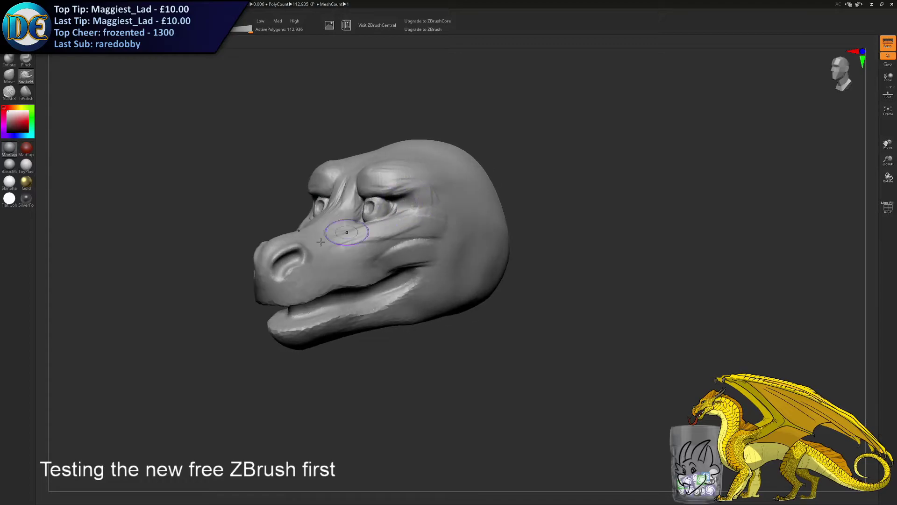
# Build up a raised lip along the edge of the upper jaw, from the snout to the mouth corner
pyautogui.click(26, 59)
pyautogui.moveTo(248, 241)
pyautogui.keyDown('alt'); pyautogui.mouseDown(button='right')
pyautogui.moveTo(367, 242)
pyautogui.moveTo(379, 299)
pyautogui.moveTo(441, 264)
pyautogui.moveTo(449, 284)
pyautogui.mouseUp(button='right'); pyautogui.keyUp('alt')
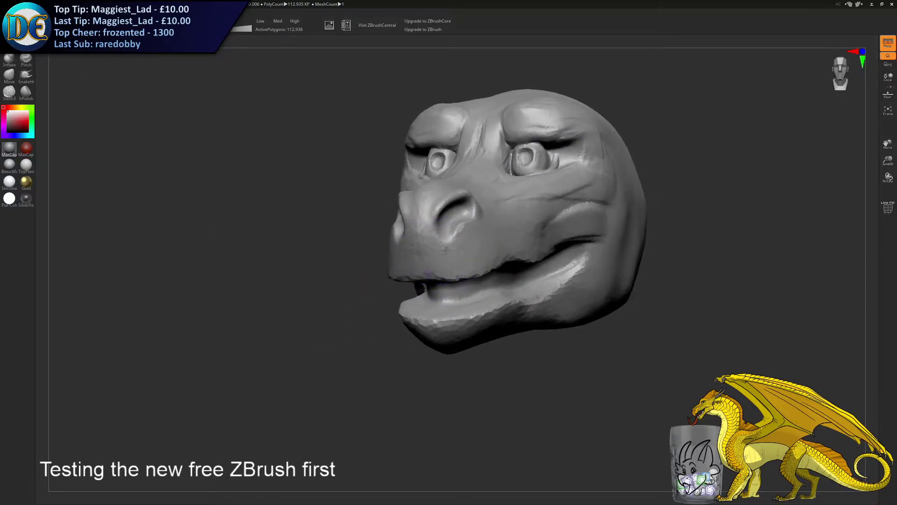
pyautogui.keyDown('alt'); pyautogui.moveTo(457, 244); pyautogui.dragTo(412, 252, button='right'); pyautogui.keyUp('alt')
pyautogui.moveTo(365, 278)
pyautogui.mouseDown()
pyautogui.moveTo(432, 270)
pyautogui.moveTo(395, 270)
pyautogui.mouseUp()
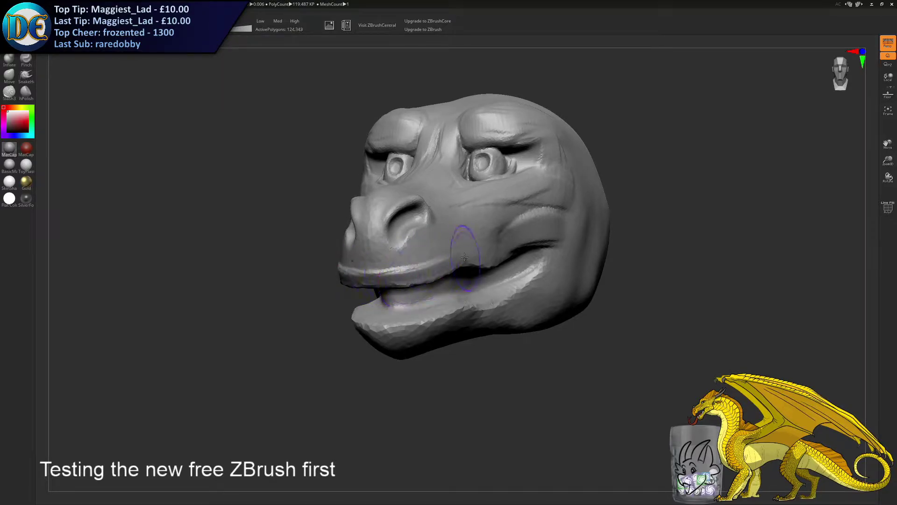
pyautogui.moveTo(454, 257); pyautogui.dragTo(405, 267)
pyautogui.moveTo(348, 276); pyautogui.dragTo(438, 262)
pyautogui.moveTo(460, 281); pyautogui.dragTo(423, 280, button='right')
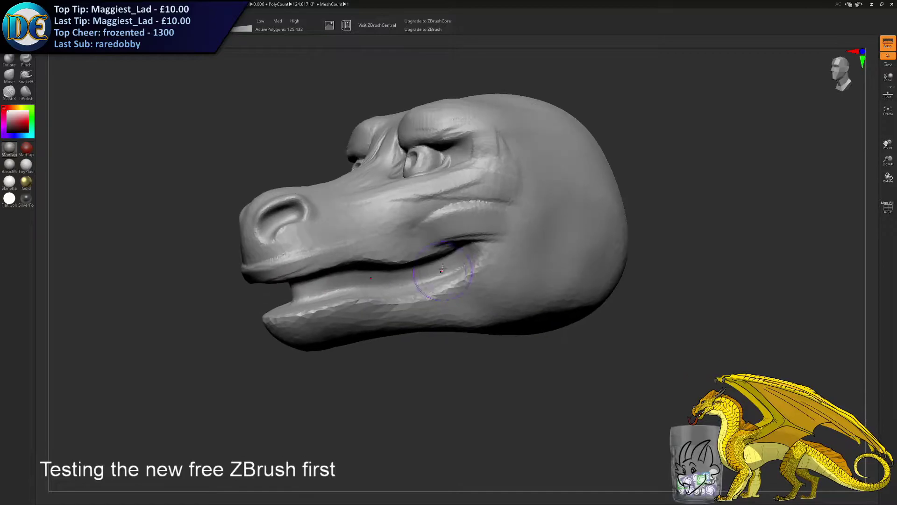
pyautogui.moveTo(271, 267); pyautogui.dragTo(414, 253)
pyautogui.moveTo(355, 252)
pyautogui.mouseDown()
pyautogui.moveTo(450, 243)
pyautogui.moveTo(419, 247)
pyautogui.mouseUp()
pyautogui.moveTo(420, 247); pyautogui.dragTo(407, 311, button='right')
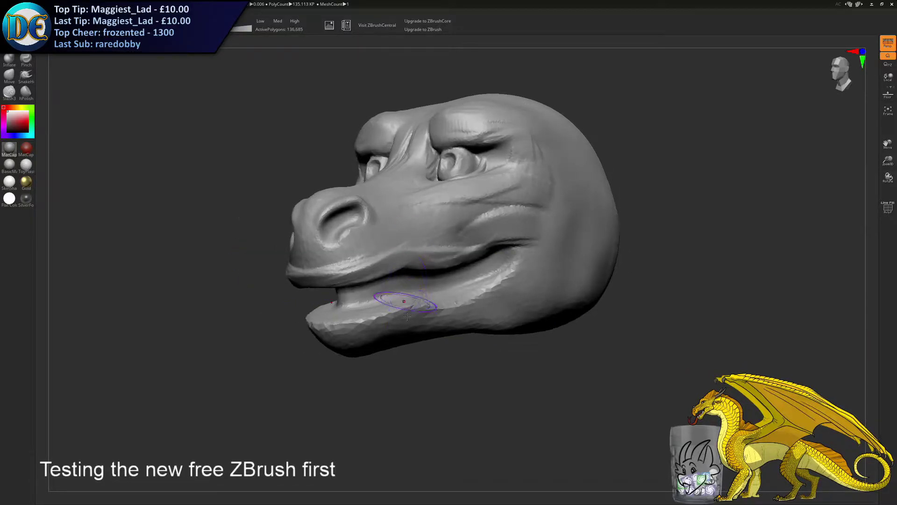
# Build up the lower lip along the lower jaw up to the mouth corner
pyautogui.moveTo(322, 336); pyautogui.dragTo(411, 329, button='right')
pyautogui.moveTo(489, 306)
pyautogui.mouseDown()
pyautogui.moveTo(423, 312)
pyautogui.moveTo(488, 303)
pyautogui.mouseUp()
pyautogui.moveTo(402, 309); pyautogui.dragTo(490, 302)
pyautogui.moveTo(554, 314); pyautogui.dragTo(461, 309, button='right')
pyautogui.moveTo(375, 320)
pyautogui.mouseDown()
pyautogui.moveTo(416, 316)
pyautogui.moveTo(505, 266)
pyautogui.mouseUp()
# Thicken the upper and lower lips around the snout and smooth the chin below the lower lip
pyautogui.moveTo(354, 267); pyautogui.dragTo(270, 273)
pyautogui.moveTo(352, 268); pyautogui.dragTo(314, 266)
pyautogui.moveTo(318, 268); pyautogui.dragTo(401, 274, button='right')
pyautogui.moveTo(359, 288); pyautogui.dragTo(486, 254)
pyautogui.keyDown('shift'); pyautogui.moveTo(392, 365); pyautogui.dragTo(412, 358); pyautogui.keyUp('shift')
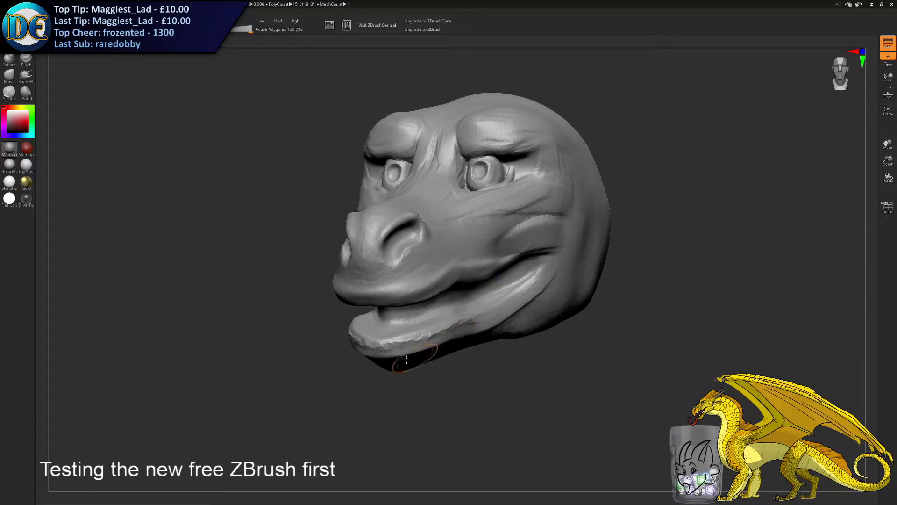
pyautogui.moveTo(414, 359); pyautogui.dragTo(327, 322, button='right')
pyautogui.moveTo(321, 307)
pyautogui.mouseDown()
pyautogui.moveTo(465, 279)
pyautogui.moveTo(490, 264)
pyautogui.moveTo(411, 290)
pyautogui.mouseUp()
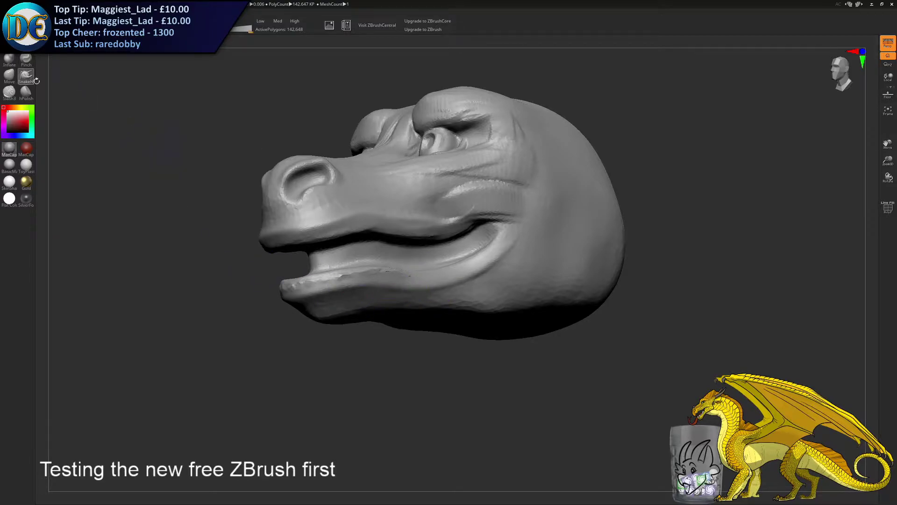
# Build up volume on the underside of the chin, jaw and throat
pyautogui.click(285, 329)
pyautogui.moveTo(347, 246)
pyautogui.mouseDown(button='right')
pyautogui.moveTo(356, 187)
pyautogui.moveTo(353, 244)
pyautogui.mouseUp(button='right')
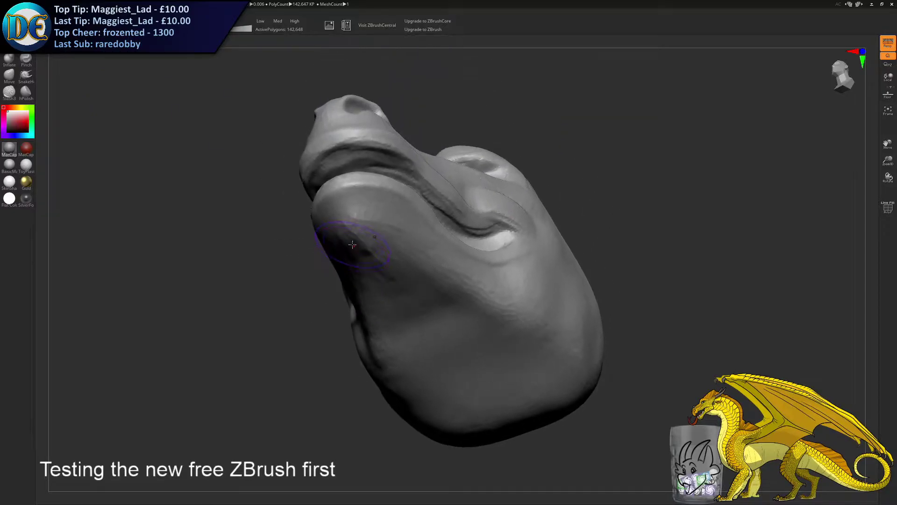
pyautogui.moveTo(363, 236)
pyautogui.mouseDown()
pyautogui.moveTo(415, 236)
pyautogui.moveTo(454, 269)
pyautogui.moveTo(432, 229)
pyautogui.moveTo(423, 220)
pyautogui.moveTo(428, 252)
pyautogui.moveTo(456, 279)
pyautogui.moveTo(474, 362)
pyautogui.mouseUp()
pyautogui.moveTo(474, 299)
pyautogui.mouseDown(button='right')
pyautogui.moveTo(373, 304)
pyautogui.moveTo(434, 374)
pyautogui.moveTo(461, 267)
pyautogui.moveTo(353, 318)
pyautogui.moveTo(393, 284)
pyautogui.moveTo(350, 253)
pyautogui.moveTo(413, 200)
pyautogui.moveTo(473, 203)
pyautogui.mouseUp(button='right')
pyautogui.moveTo(443, 192)
pyautogui.mouseDown()
pyautogui.moveTo(452, 198)
pyautogui.moveTo(480, 165)
pyautogui.moveTo(511, 367)
pyautogui.mouseUp()
pyautogui.moveTo(467, 164)
pyautogui.mouseDown()
pyautogui.moveTo(486, 307)
pyautogui.moveTo(510, 322)
pyautogui.moveTo(514, 372)
pyautogui.moveTo(502, 416)
pyautogui.mouseUp()
pyautogui.moveTo(510, 330)
pyautogui.mouseDown(button='right')
pyautogui.moveTo(481, 371)
pyautogui.moveTo(481, 329)
pyautogui.mouseUp(button='right')
# Resize the brush and smooth the built-up surface under the jaw
pyautogui.press('s')
pyautogui.moveTo(484, 322)
pyautogui.keyDown('shift'); pyautogui.mouseDown()
pyautogui.moveTo(461, 257)
pyautogui.moveTo(449, 285)
pyautogui.moveTo(492, 371)
pyautogui.moveTo(486, 350)
pyautogui.mouseUp(); pyautogui.keyUp('shift')
pyautogui.press('s')
pyautogui.moveTo(487, 311)
pyautogui.keyDown('shift'); pyautogui.mouseDown(button='right')
pyautogui.moveTo(481, 332)
pyautogui.moveTo(502, 261)
pyautogui.moveTo(482, 299)
pyautogui.mouseUp(button='right'); pyautogui.keyUp('shift')
pyautogui.press('s')
pyautogui.moveTo(476, 300); pyautogui.dragTo(471, 300)
pyautogui.moveTo(450, 322)
pyautogui.keyDown('alt'); pyautogui.mouseDown(button='right')
pyautogui.moveTo(465, 297)
pyautogui.moveTo(381, 251)
pyautogui.moveTo(350, 258)
pyautogui.mouseUp(button='right'); pyautogui.keyUp('alt')
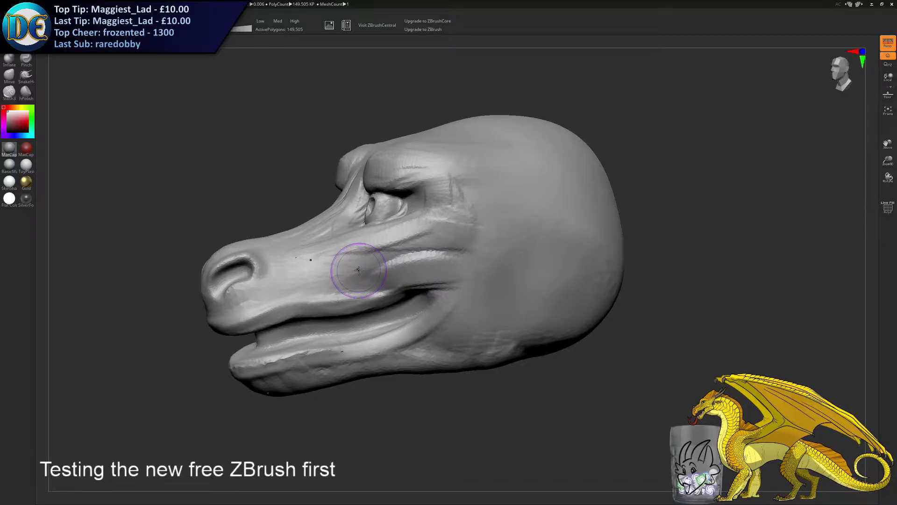
# Enlarge the brush and add volume across the forehead and top of the skull with overlapping strokes
pyautogui.moveTo(291, 297); pyautogui.dragTo(399, 257, button='right')
pyautogui.press('s')
pyautogui.moveTo(408, 257); pyautogui.dragTo(413, 256)
pyautogui.press('s')
pyautogui.moveTo(421, 210); pyautogui.dragTo(427, 212)
pyautogui.moveTo(427, 213); pyautogui.dragTo(410, 287, button='right')
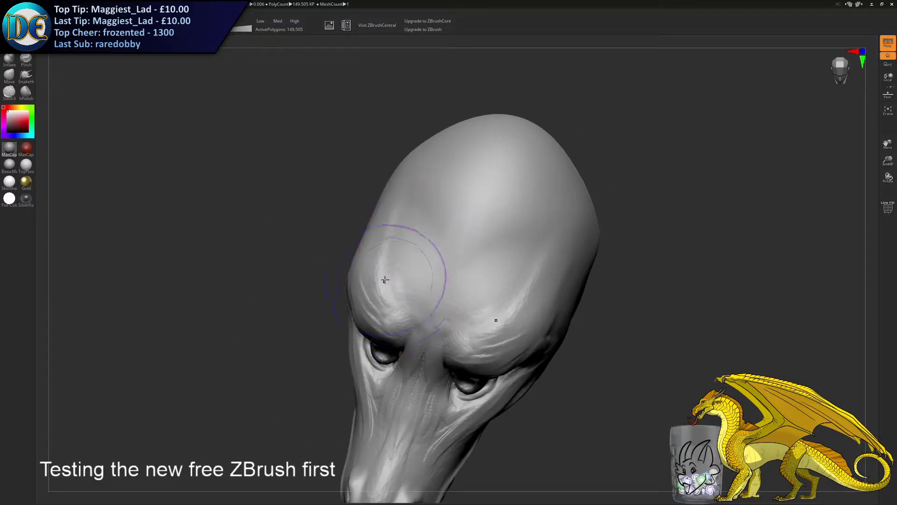
pyautogui.moveTo(415, 281)
pyautogui.mouseDown()
pyautogui.moveTo(421, 231)
pyautogui.moveTo(411, 216)
pyautogui.moveTo(447, 254)
pyautogui.moveTo(471, 210)
pyautogui.moveTo(437, 192)
pyautogui.mouseUp()
pyautogui.moveTo(397, 201); pyautogui.dragTo(419, 259, button='right')
pyautogui.moveTo(415, 318)
pyautogui.mouseDown()
pyautogui.moveTo(386, 256)
pyautogui.moveTo(427, 266)
pyautogui.moveTo(377, 192)
pyautogui.moveTo(440, 196)
pyautogui.mouseUp()
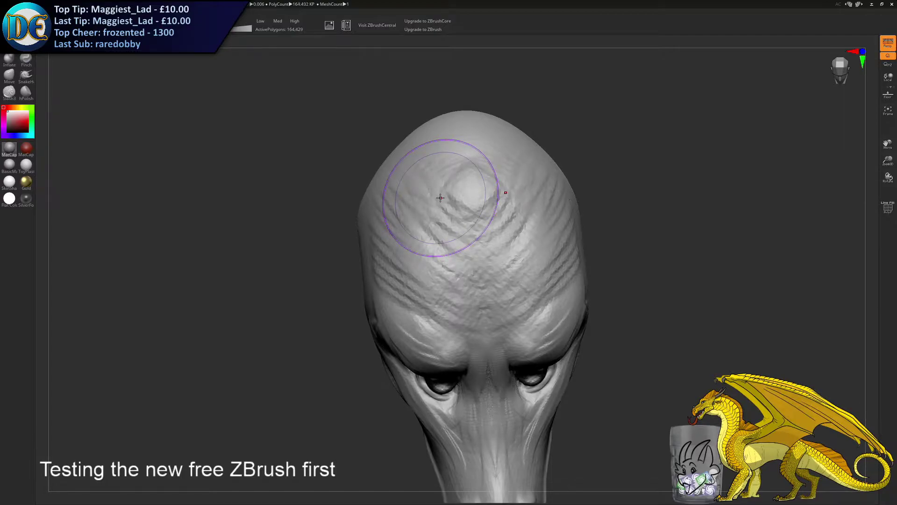
# Extend the built-up strokes over the crown and down the sides and back of the skull
pyautogui.moveTo(440, 197); pyautogui.dragTo(414, 290, button='right')
pyautogui.moveTo(467, 275)
pyautogui.mouseDown(button='right')
pyautogui.moveTo(453, 210)
pyautogui.moveTo(439, 225)
pyautogui.mouseUp(button='right')
pyautogui.moveTo(439, 225)
pyautogui.mouseDown()
pyautogui.moveTo(449, 174)
pyautogui.moveTo(459, 251)
pyautogui.moveTo(523, 252)
pyautogui.moveTo(552, 210)
pyautogui.moveTo(444, 178)
pyautogui.moveTo(376, 208)
pyautogui.mouseUp()
pyautogui.moveTo(447, 256)
pyautogui.mouseDown()
pyautogui.moveTo(421, 187)
pyautogui.moveTo(467, 173)
pyautogui.moveTo(523, 262)
pyautogui.moveTo(571, 257)
pyautogui.moveTo(595, 202)
pyautogui.moveTo(589, 255)
pyautogui.mouseUp()
pyautogui.moveTo(577, 182); pyautogui.dragTo(551, 243, button='right')
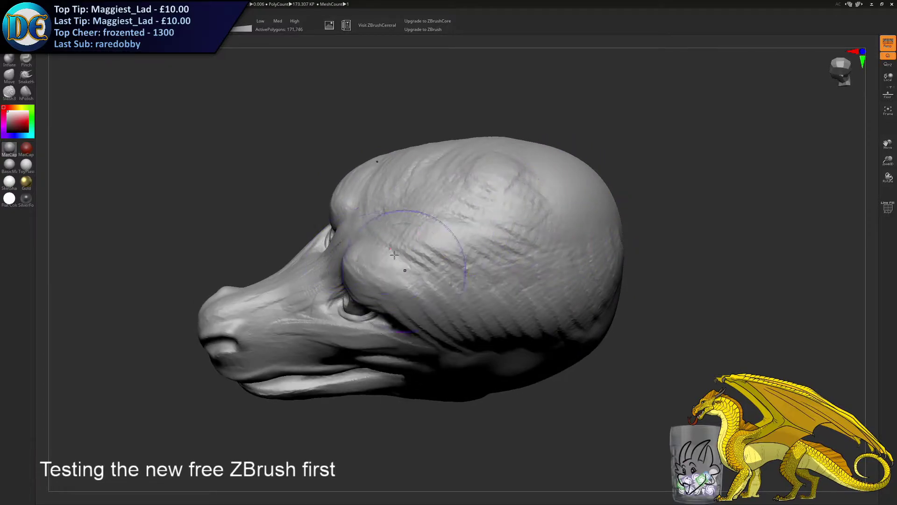
pyautogui.moveTo(471, 206); pyautogui.dragTo(516, 266)
pyautogui.moveTo(522, 193); pyautogui.dragTo(559, 246)
pyautogui.moveTo(566, 192)
pyautogui.mouseDown()
pyautogui.moveTo(578, 232)
pyautogui.moveTo(607, 227)
pyautogui.mouseUp()
pyautogui.moveTo(554, 188)
pyautogui.mouseDown(button='right')
pyautogui.moveTo(490, 200)
pyautogui.moveTo(571, 200)
pyautogui.moveTo(498, 277)
pyautogui.moveTo(444, 273)
pyautogui.mouseUp(button='right')
# Add volume to the cheek folds between the eye and the mouth corner
pyautogui.moveTo(413, 275)
pyautogui.mouseDown()
pyautogui.moveTo(458, 280)
pyautogui.moveTo(373, 283)
pyautogui.moveTo(366, 293)
pyautogui.moveTo(447, 269)
pyautogui.mouseUp()
pyautogui.moveTo(346, 291)
pyautogui.mouseDown()
pyautogui.moveTo(456, 267)
pyautogui.moveTo(441, 260)
pyautogui.moveTo(463, 256)
pyautogui.mouseUp()
pyautogui.press('s')
pyautogui.moveTo(436, 266)
pyautogui.keyDown('alt'); pyautogui.mouseDown(button='right')
pyautogui.moveTo(469, 251)
pyautogui.moveTo(492, 260)
pyautogui.mouseUp(button='right'); pyautogui.keyUp('alt')
pyautogui.moveTo(436, 286); pyautogui.dragTo(504, 276)
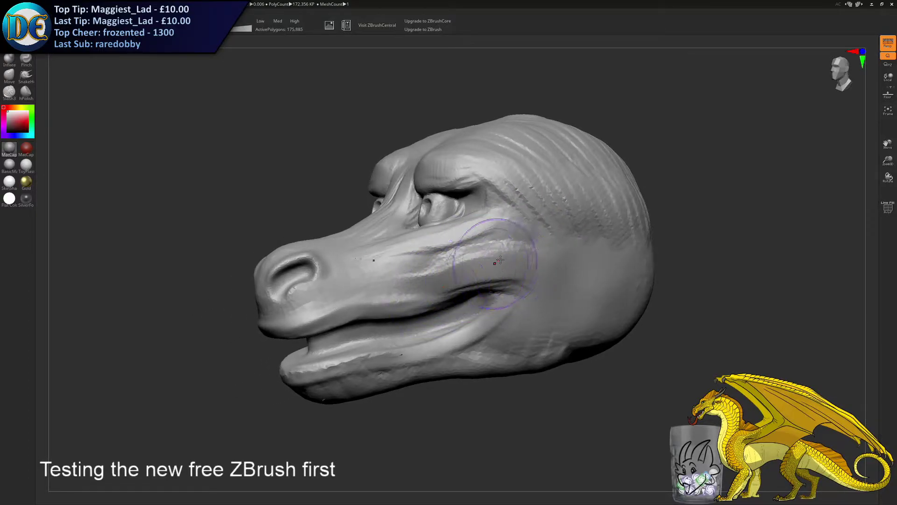
# Smooth the stroke marks on the sides and top of the skull and across the brows
pyautogui.press('s')
pyautogui.moveTo(536, 225)
pyautogui.mouseDown()
pyautogui.moveTo(527, 181)
pyautogui.moveTo(629, 201)
pyautogui.mouseUp()
pyautogui.moveTo(548, 191)
pyautogui.mouseDown(button='right')
pyautogui.moveTo(524, 237)
pyautogui.moveTo(513, 180)
pyautogui.mouseUp(button='right')
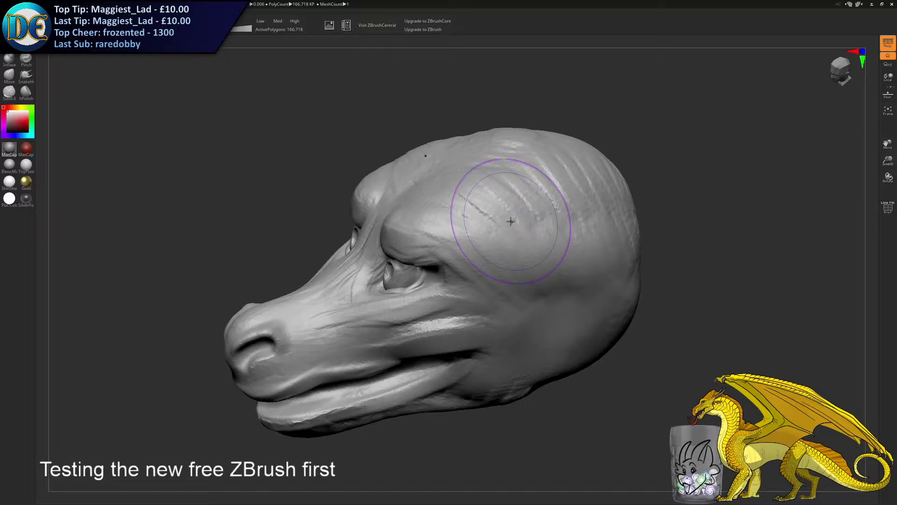
pyautogui.moveTo(511, 221); pyautogui.dragTo(541, 256, button='right')
pyautogui.moveTo(541, 257)
pyautogui.keyDown('shift'); pyautogui.mouseDown()
pyautogui.moveTo(514, 233)
pyautogui.moveTo(566, 197)
pyautogui.moveTo(438, 242)
pyautogui.moveTo(539, 154)
pyautogui.mouseUp(); pyautogui.keyUp('shift')
pyautogui.moveTo(477, 224)
pyautogui.mouseDown(button='right')
pyautogui.moveTo(501, 190)
pyautogui.moveTo(522, 233)
pyautogui.moveTo(494, 206)
pyautogui.mouseUp(button='right')
pyautogui.moveTo(497, 207); pyautogui.dragTo(496, 236)
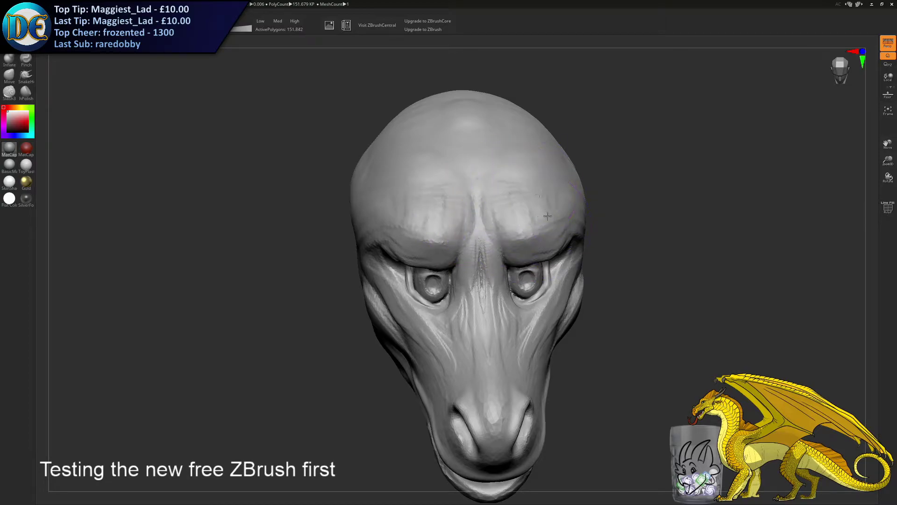
pyautogui.moveTo(556, 233)
pyautogui.mouseDown(button='right')
pyautogui.moveTo(403, 146)
pyautogui.moveTo(443, 190)
pyautogui.mouseUp(button='right')
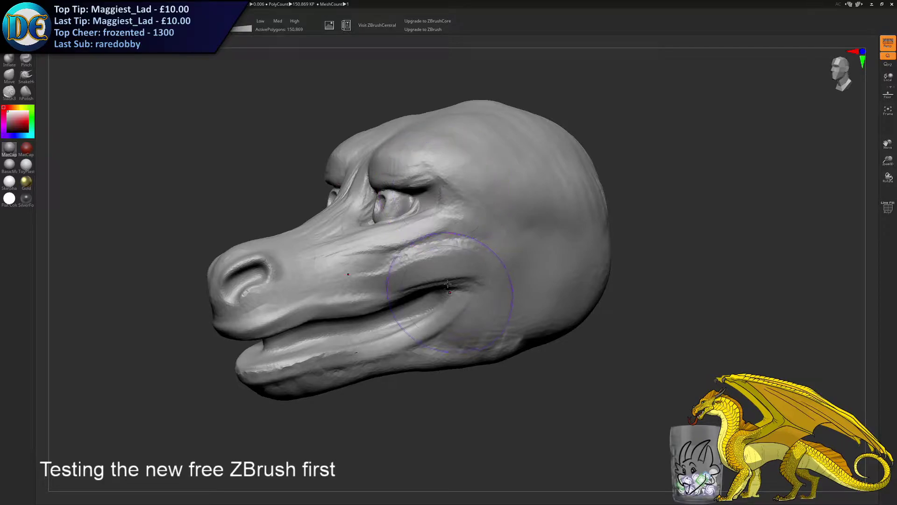
# Resize the brush and refine the lips and mouth corners along the jaw
pyautogui.moveTo(456, 300); pyautogui.dragTo(430, 276, button='right')
pyautogui.press('s')
pyautogui.moveTo(260, 349); pyautogui.dragTo(253, 347)
pyautogui.moveTo(253, 331); pyautogui.dragTo(253, 280, button='right')
pyautogui.moveTo(346, 313)
pyautogui.mouseDown()
pyautogui.moveTo(248, 320)
pyautogui.moveTo(327, 313)
pyautogui.mouseUp()
pyautogui.press('s')
pyautogui.moveTo(483, 279); pyautogui.dragTo(498, 280)
pyautogui.moveTo(477, 283)
pyautogui.keyDown('ctrl'); pyautogui.mouseDown(button='right')
pyautogui.moveTo(402, 247)
pyautogui.moveTo(435, 267)
pyautogui.moveTo(487, 275)
pyautogui.moveTo(390, 275)
pyautogui.mouseUp(button='right'); pyautogui.keyUp('ctrl')
# Pull the mouth corners and cheeks up into an exaggerated grin with the SnakeHook brush at draw size 228
pyautogui.click(27, 76)
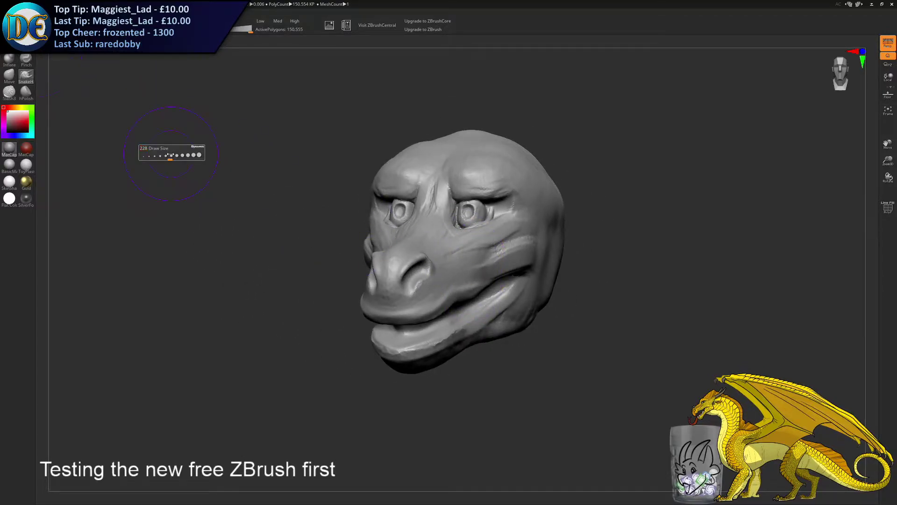
pyautogui.moveTo(357, 222)
pyautogui.mouseDown(button='right')
pyautogui.moveTo(446, 230)
pyautogui.moveTo(411, 229)
pyautogui.moveTo(509, 220)
pyautogui.mouseUp(button='right')
pyautogui.moveTo(507, 242); pyautogui.dragTo(500, 196)
pyautogui.moveTo(497, 169)
pyautogui.mouseDown(button='right')
pyautogui.moveTo(509, 182)
pyautogui.moveTo(587, 148)
pyautogui.moveTo(504, 165)
pyautogui.mouseUp(button='right')
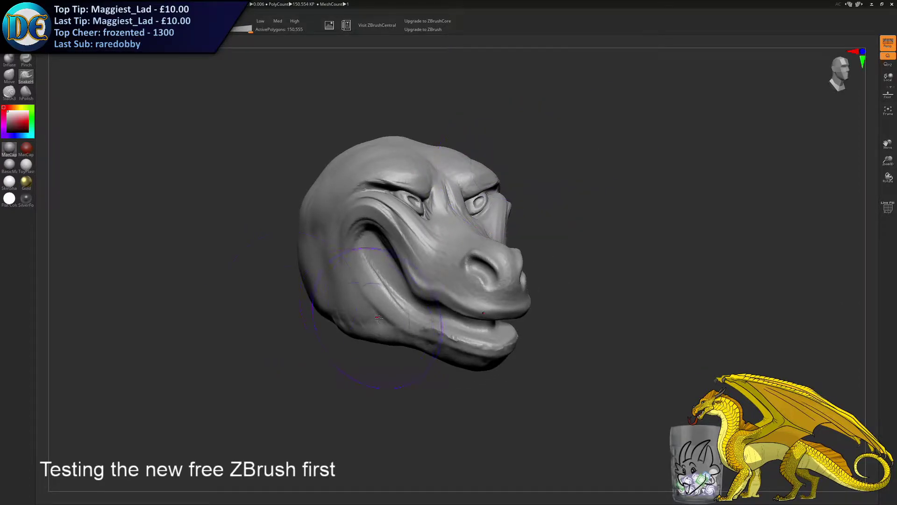
pyautogui.moveTo(528, 279); pyautogui.dragTo(567, 264, button='right')
pyautogui.moveTo(542, 285); pyautogui.dragTo(538, 273)
# Pull the sides of the upper lip down and stretch the brows and eyes upward
pyautogui.moveTo(498, 297); pyautogui.dragTo(519, 280, button='right')
pyautogui.moveTo(518, 283); pyautogui.dragTo(511, 299)
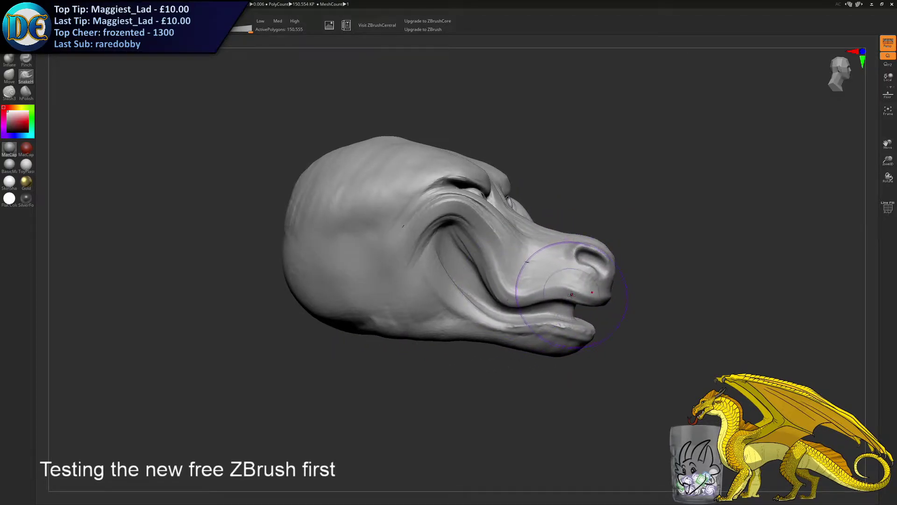
pyautogui.moveTo(568, 285); pyautogui.dragTo(538, 288, button='right')
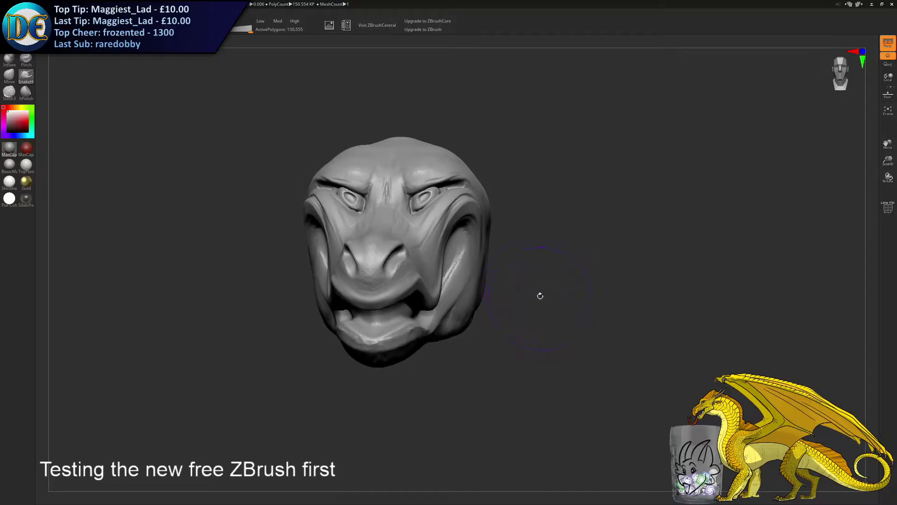
pyautogui.moveTo(425, 187); pyautogui.dragTo(420, 135, button='right')
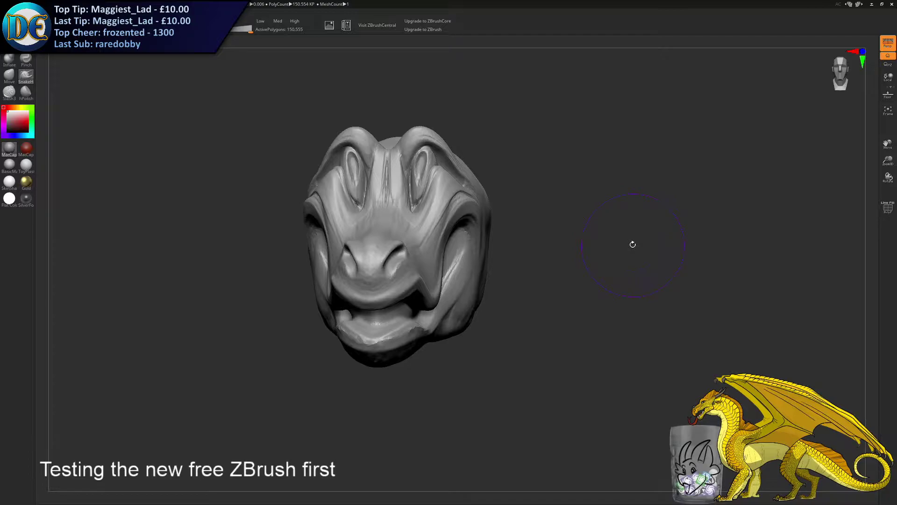
pyautogui.moveTo(633, 243); pyautogui.dragTo(481, 261)
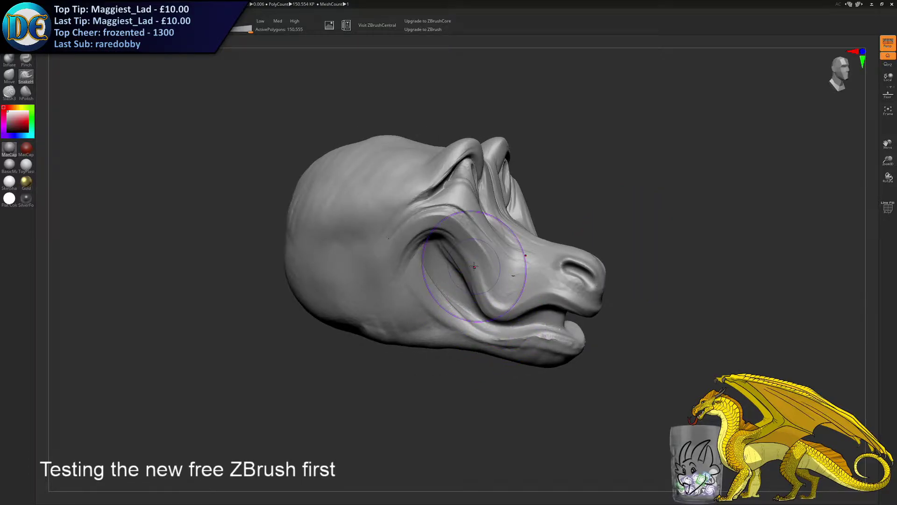
# Close the program without saving the changes to the head project
pyautogui.click(893, 8)
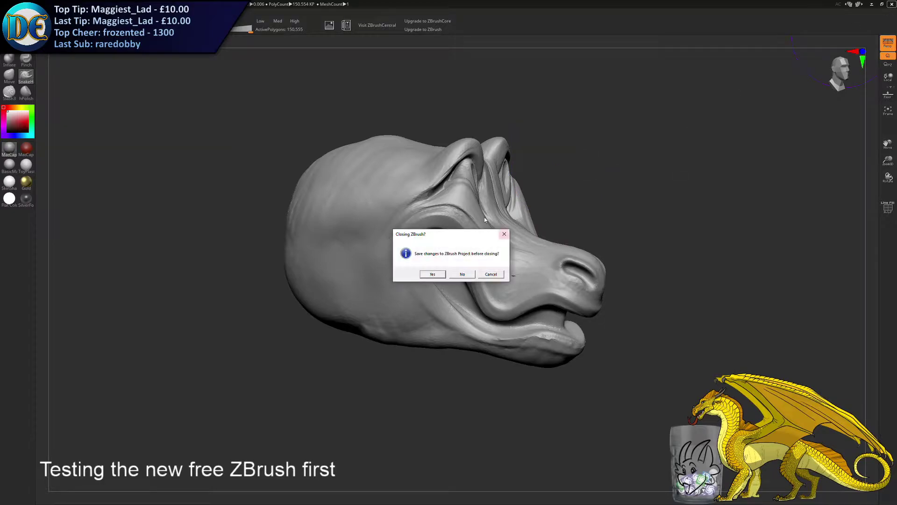
pyautogui.click(462, 274)
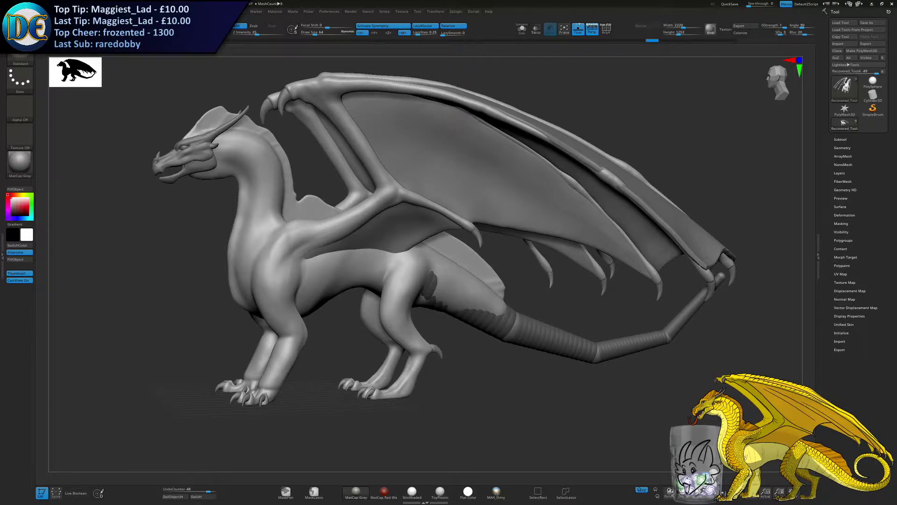
# Set the draw size to 430 on the full dragon model, select the wing membrane and choose the Move brush
pyautogui.moveTo(527, 393); pyautogui.dragTo(519, 390)
pyautogui.hotkey('alt', 'F9')
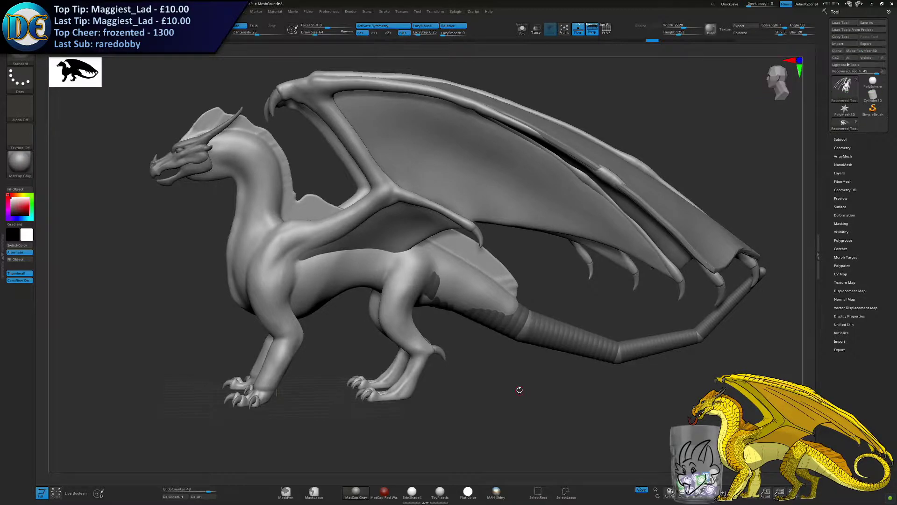
pyautogui.press('s')
pyautogui.moveTo(456, 375)
pyautogui.mouseDown(button='right')
pyautogui.moveTo(472, 374)
pyautogui.moveTo(462, 311)
pyautogui.moveTo(423, 327)
pyautogui.moveTo(352, 300)
pyautogui.moveTo(511, 257)
pyautogui.moveTo(473, 293)
pyautogui.moveTo(422, 320)
pyautogui.mouseUp(button='right')
pyautogui.press('s')
pyautogui.click(477, 374)
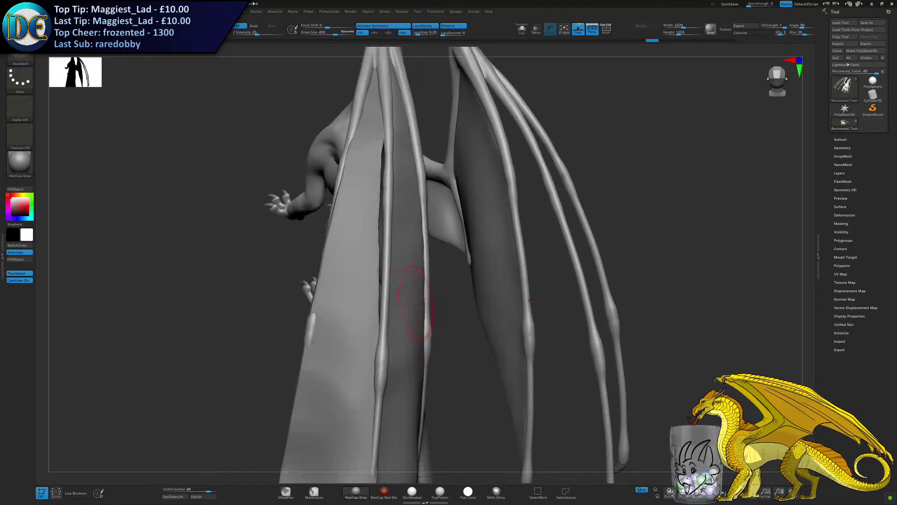
pyautogui.keyDown('alt'); pyautogui.click(351, 311); pyautogui.keyUp('alt')
pyautogui.press('space')
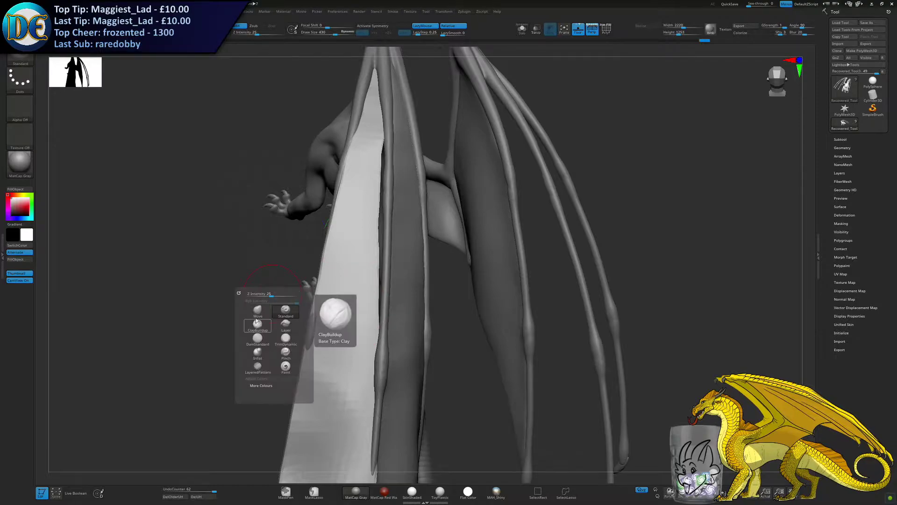
pyautogui.click(258, 310)
# Move the upper part of the wing membrane's edge against the neighbouring wing finger bone to close the gap
pyautogui.moveTo(404, 260); pyautogui.dragTo(366, 225, button='right')
pyautogui.moveTo(377, 224); pyautogui.dragTo(384, 223)
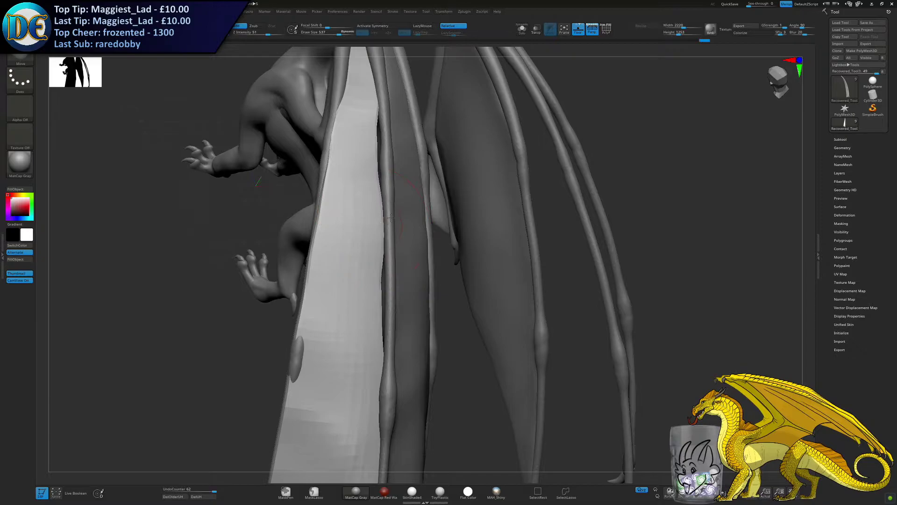
pyautogui.moveTo(377, 171); pyautogui.dragTo(384, 168)
pyautogui.moveTo(374, 134); pyautogui.dragTo(372, 129, button='right')
pyautogui.moveTo(372, 129); pyautogui.dragTo(381, 131)
pyautogui.moveTo(377, 194)
pyautogui.mouseDown(button='right')
pyautogui.moveTo(377, 130)
pyautogui.moveTo(360, 124)
pyautogui.mouseUp(button='right')
pyautogui.moveTo(384, 144); pyautogui.dragTo(388, 145)
# Move the middle and lower parts of the wing membrane's edge against the finger bone to close the remaining gap
pyautogui.moveTo(380, 189)
pyautogui.keyDown('alt'); pyautogui.mouseDown(button='right')
pyautogui.moveTo(378, 141)
pyautogui.moveTo(378, 182)
pyautogui.mouseUp(button='right'); pyautogui.keyUp('alt')
pyautogui.moveTo(366, 187); pyautogui.dragTo(383, 188)
pyautogui.moveTo(358, 284); pyautogui.dragTo(368, 284)
pyautogui.moveTo(368, 280); pyautogui.dragTo(372, 201, button='right')
pyautogui.moveTo(365, 310); pyautogui.dragTo(353, 303, button='right')
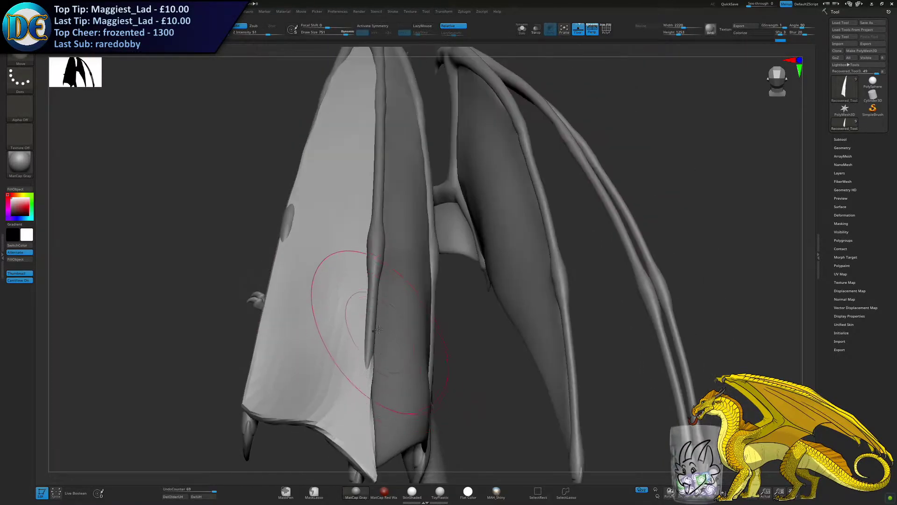
pyautogui.keyDown('alt'); pyautogui.moveTo(374, 332); pyautogui.dragTo(387, 302, button='right'); pyautogui.keyUp('alt')
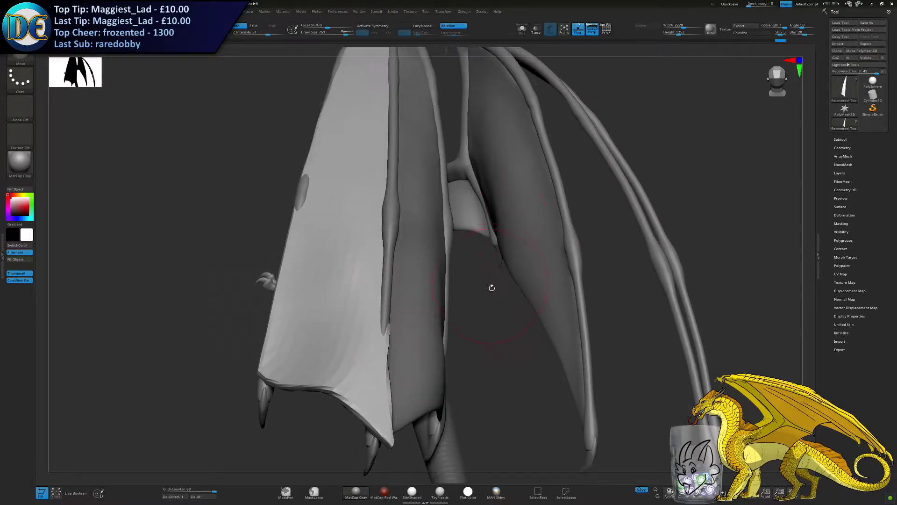
pyautogui.moveTo(489, 284); pyautogui.dragTo(533, 286, button='right')
pyautogui.moveTo(380, 347); pyautogui.dragTo(387, 346)
# Resize the Move brush for closer work and nudge the membrane's edge against the finger bone on both sides
pyautogui.keyDown('alt'); pyautogui.moveTo(377, 279); pyautogui.dragTo(453, 350, button='right'); pyautogui.keyUp('alt')
pyautogui.press('s')
pyautogui.moveTo(357, 197); pyautogui.dragTo(362, 196)
pyautogui.moveTo(384, 191); pyautogui.dragTo(401, 195, button='right')
pyautogui.press('s')
pyautogui.moveTo(402, 197); pyautogui.dragTo(397, 197)
pyautogui.moveTo(384, 206)
pyautogui.mouseDown(button='right')
pyautogui.moveTo(380, 214)
pyautogui.moveTo(362, 208)
pyautogui.moveTo(371, 229)
pyautogui.mouseUp(button='right')
pyautogui.moveTo(364, 232); pyautogui.dragTo(359, 233)
pyautogui.moveTo(370, 306); pyautogui.dragTo(365, 309)
# Pull the middle stretch of the membrane's edge inward so it follows the curve of the finger bone
pyautogui.moveTo(327, 276)
pyautogui.mouseDown(button='right')
pyautogui.moveTo(365, 285)
pyautogui.moveTo(383, 324)
pyautogui.mouseUp(button='right')
pyautogui.moveTo(360, 242)
pyautogui.mouseDown()
pyautogui.moveTo(369, 243)
pyautogui.moveTo(307, 149)
pyautogui.moveTo(383, 279)
pyautogui.mouseUp()
pyautogui.moveTo(369, 239); pyautogui.dragTo(397, 231, button='right')
pyautogui.moveTo(397, 230); pyautogui.dragTo(386, 235)
pyautogui.moveTo(383, 241)
pyautogui.keyDown('ctrl'); pyautogui.mouseDown(button='right')
pyautogui.moveTo(377, 254)
pyautogui.moveTo(354, 242)
pyautogui.moveTo(400, 231)
pyautogui.mouseUp(button='right'); pyautogui.keyUp('ctrl')
pyautogui.moveTo(408, 225); pyautogui.dragTo(400, 226)
pyautogui.moveTo(399, 227)
pyautogui.mouseDown(button='right')
pyautogui.moveTo(437, 146)
pyautogui.moveTo(380, 200)
pyautogui.moveTo(374, 187)
pyautogui.moveTo(381, 241)
pyautogui.moveTo(387, 233)
pyautogui.mouseUp(button='right')
# Readjust the draw size and tuck the remaining loose parts of the membrane's edge into the finger bone
pyautogui.press('s')
pyautogui.moveTo(357, 162); pyautogui.dragTo(345, 162)
pyautogui.moveTo(344, 161)
pyautogui.keyDown('ctrl'); pyautogui.mouseDown(button='right')
pyautogui.moveTo(328, 167)
pyautogui.moveTo(348, 176)
pyautogui.mouseUp(button='right'); pyautogui.keyUp('ctrl')
pyautogui.rightClick(338, 179)
pyautogui.moveTo(366, 204); pyautogui.dragTo(359, 207)
pyautogui.moveTo(386, 256); pyautogui.dragTo(379, 262)
pyautogui.moveTo(392, 262)
pyautogui.mouseDown(button='right')
pyautogui.moveTo(387, 287)
pyautogui.moveTo(387, 277)
pyautogui.mouseUp(button='right')
pyautogui.moveTo(387, 277); pyautogui.dragTo(379, 282)
# Fit the membrane against the finger bone around its middle joint from the opposite side of the wing
pyautogui.press('s')
pyautogui.keyDown('alt'); pyautogui.moveTo(407, 331); pyautogui.dragTo(413, 285, button='right'); pyautogui.keyUp('alt')
pyautogui.moveTo(413, 286); pyautogui.dragTo(418, 283)
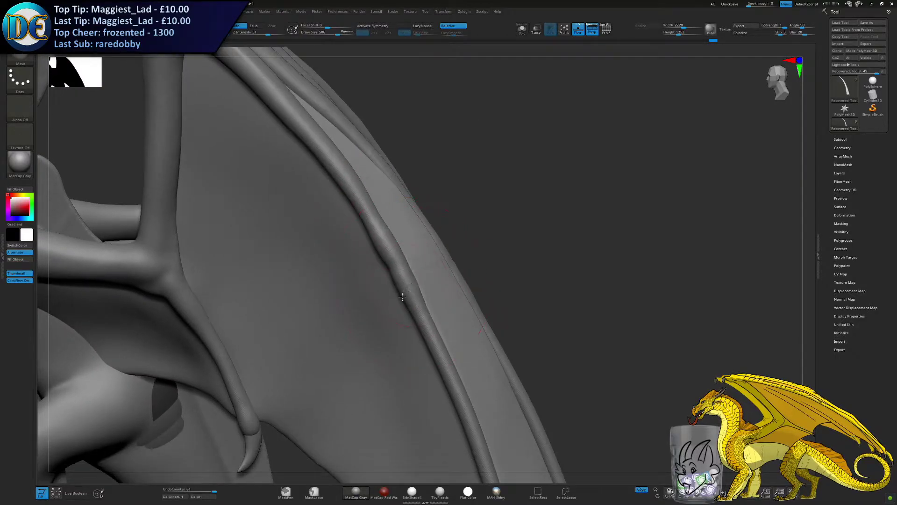
pyautogui.keyDown('alt'); pyautogui.moveTo(419, 316); pyautogui.dragTo(405, 247, button='right'); pyautogui.keyUp('alt')
pyautogui.moveTo(412, 240); pyautogui.dragTo(416, 238)
# Set the draw size to 813, smooth the membrane's lower part and move its edge along the lower finger bone
pyautogui.moveTo(401, 374)
pyautogui.keyDown('alt'); pyautogui.mouseDown(button='right')
pyautogui.moveTo(420, 395)
pyautogui.moveTo(357, 345)
pyautogui.moveTo(374, 263)
pyautogui.mouseUp(button='right'); pyautogui.keyUp('alt')
pyautogui.press('s')
pyautogui.moveTo(374, 264); pyautogui.dragTo(380, 264)
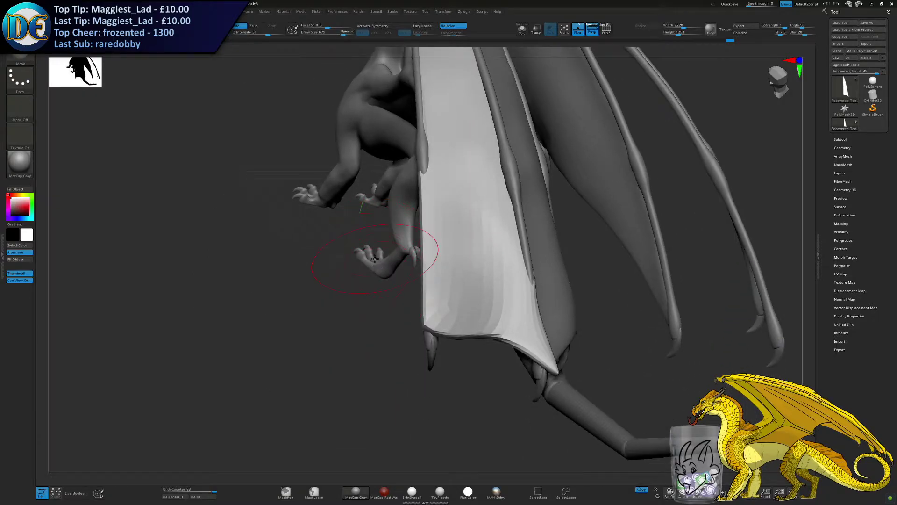
pyautogui.moveTo(375, 258); pyautogui.dragTo(481, 248, button='right')
pyautogui.press('s')
pyautogui.moveTo(484, 248); pyautogui.dragTo(489, 248)
pyautogui.keyDown('shift'); pyautogui.moveTo(423, 211); pyautogui.dragTo(452, 290); pyautogui.keyUp('shift')
pyautogui.moveTo(453, 289)
pyautogui.mouseDown(button='right')
pyautogui.moveTo(482, 200)
pyautogui.moveTo(476, 224)
pyautogui.moveTo(456, 198)
pyautogui.moveTo(423, 199)
pyautogui.moveTo(484, 208)
pyautogui.mouseUp(button='right')
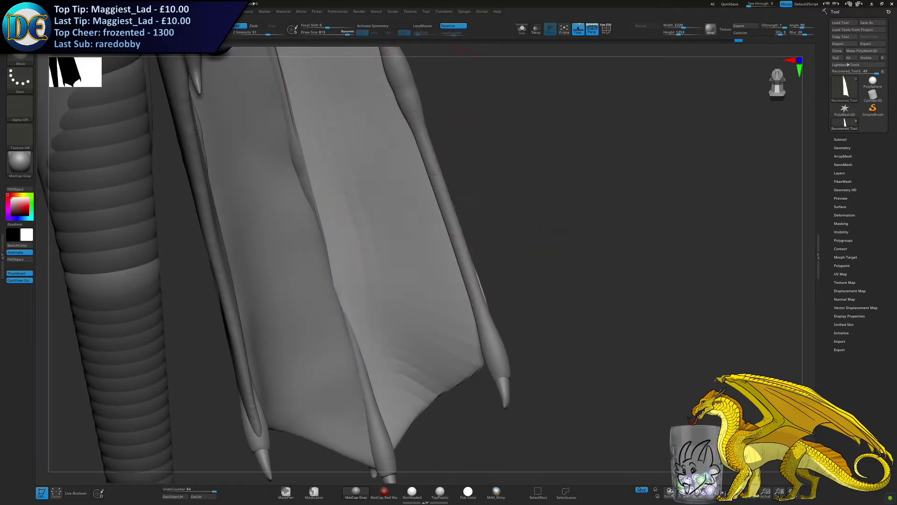
pyautogui.moveTo(465, 262); pyautogui.dragTo(465, 295)
# Move the membrane's lower edge against the finger bone just above the claw
pyautogui.moveTo(425, 262)
pyautogui.mouseDown(button='right')
pyautogui.moveTo(394, 274)
pyautogui.moveTo(373, 243)
pyautogui.moveTo(383, 273)
pyautogui.mouseUp(button='right')
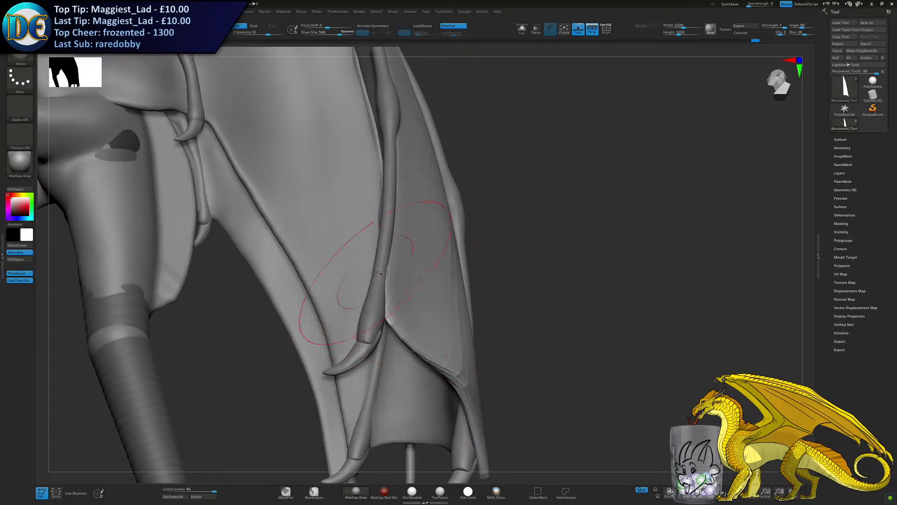
pyautogui.moveTo(386, 282); pyautogui.dragTo(385, 287)
pyautogui.moveTo(386, 284); pyautogui.dragTo(387, 289)
pyautogui.moveTo(389, 286); pyautogui.dragTo(393, 206, button='right')
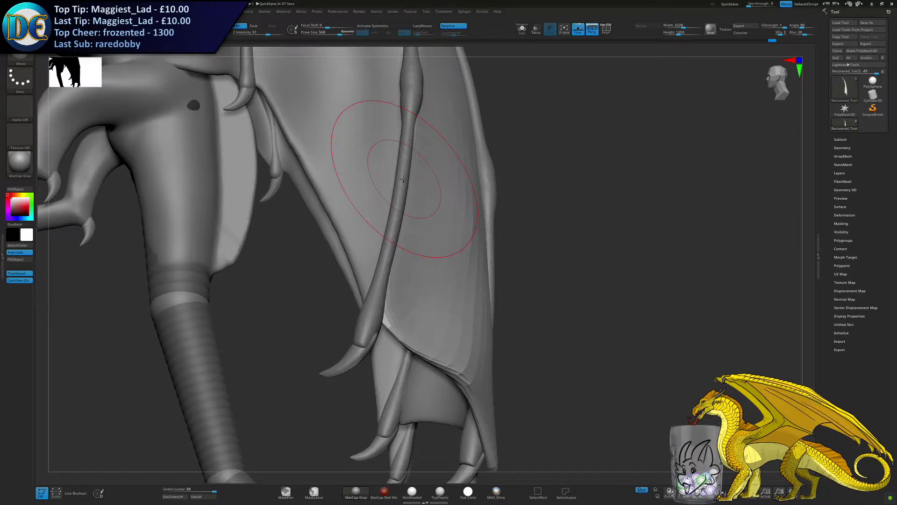
# Set the draw size to 316 and move the membrane's protruding lower corner towards the claw from underneath
pyautogui.moveTo(404, 179); pyautogui.dragTo(498, 247, button='right')
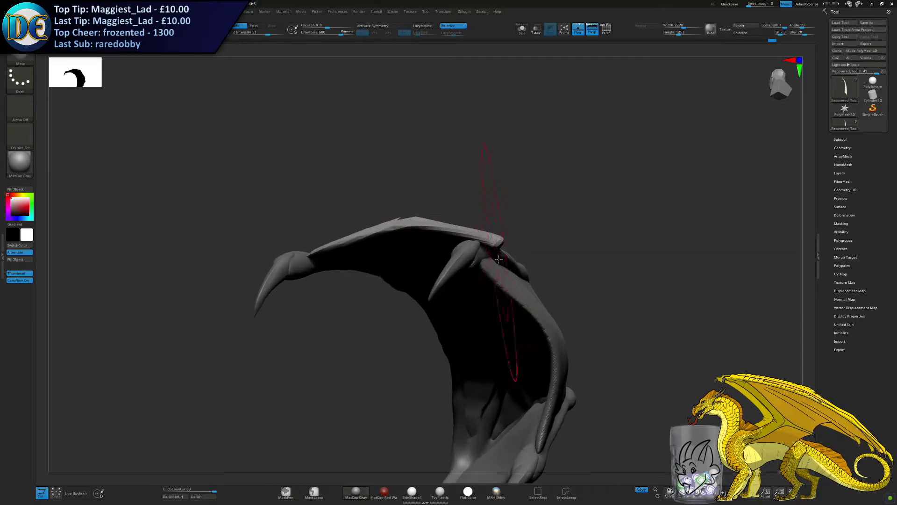
pyautogui.moveTo(460, 255)
pyautogui.mouseDown()
pyautogui.moveTo(483, 256)
pyautogui.moveTo(475, 255)
pyautogui.mouseUp()
pyautogui.press('s')
pyautogui.moveTo(474, 254)
pyautogui.mouseDown(button='right')
pyautogui.moveTo(442, 235)
pyautogui.moveTo(455, 249)
pyautogui.mouseUp(button='right')
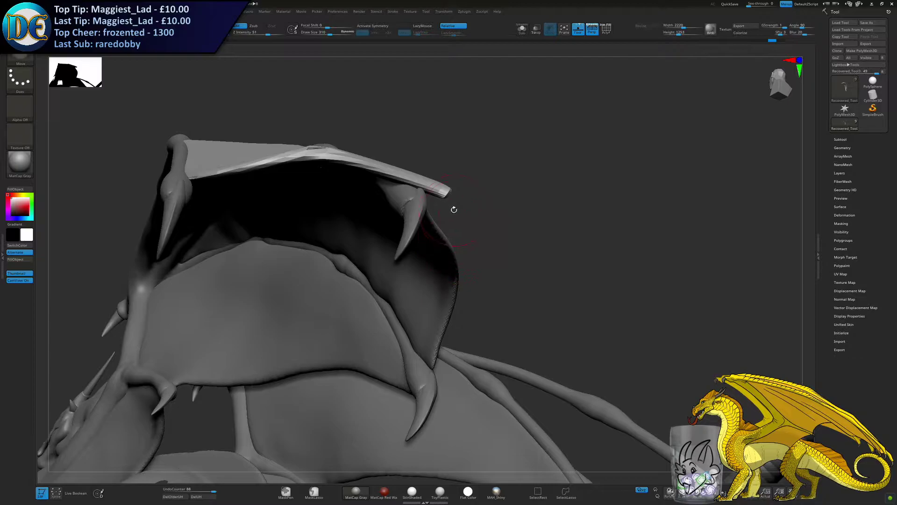
pyautogui.moveTo(454, 210); pyautogui.dragTo(454, 243, button='right')
pyautogui.press('s')
pyautogui.moveTo(456, 243); pyautogui.dragTo(473, 243)
pyautogui.moveTo(473, 243); pyautogui.dragTo(447, 277, button='right')
# Smooth the membrane's lower corner and readjust the brush size for finer work at the claw base
pyautogui.press('s')
pyautogui.moveTo(447, 276)
pyautogui.mouseDown()
pyautogui.moveTo(464, 276)
pyautogui.moveTo(432, 253)
pyautogui.mouseUp()
pyautogui.moveTo(432, 253); pyautogui.dragTo(447, 253, button='right')
pyautogui.keyDown('shift'); pyautogui.moveTo(439, 250); pyautogui.dragTo(463, 193); pyautogui.keyUp('shift')
pyautogui.keyDown('alt'); pyautogui.moveTo(502, 208); pyautogui.dragTo(440, 252, button='right'); pyautogui.keyUp('alt')
pyautogui.press('s')
pyautogui.moveTo(440, 251); pyautogui.dragTo(425, 253)
pyautogui.keyDown('alt'); pyautogui.click(385, 252); pyautogui.keyUp('alt')
# Shape the membrane's lower edge with the draw size set to 296, and subdivide the membrane mesh
pyautogui.moveTo(401, 262); pyautogui.dragTo(345, 219, button='right')
pyautogui.moveTo(329, 190); pyautogui.dragTo(349, 174)
pyautogui.moveTo(343, 270); pyautogui.dragTo(346, 255, button='right')
pyautogui.press('s')
pyautogui.moveTo(346, 249); pyautogui.dragTo(340, 249)
pyautogui.moveTo(345, 203)
pyautogui.mouseDown()
pyautogui.moveTo(353, 202)
pyautogui.moveTo(357, 226)
pyautogui.mouseUp()
pyautogui.hotkey('ctrl', 'd')
# Move the subdivided membrane's lower edge into shape between the two finger bones
pyautogui.keyDown('ctrl'); pyautogui.moveTo(267, 410); pyautogui.dragTo(251, 332, button='right'); pyautogui.keyUp('ctrl')
pyautogui.keyDown('alt'); pyautogui.moveTo(252, 281); pyautogui.dragTo(381, 206, button='right'); pyautogui.keyUp('alt')
pyautogui.keyDown('ctrl'); pyautogui.moveTo(381, 173); pyautogui.dragTo(371, 229, button='right'); pyautogui.keyUp('ctrl')
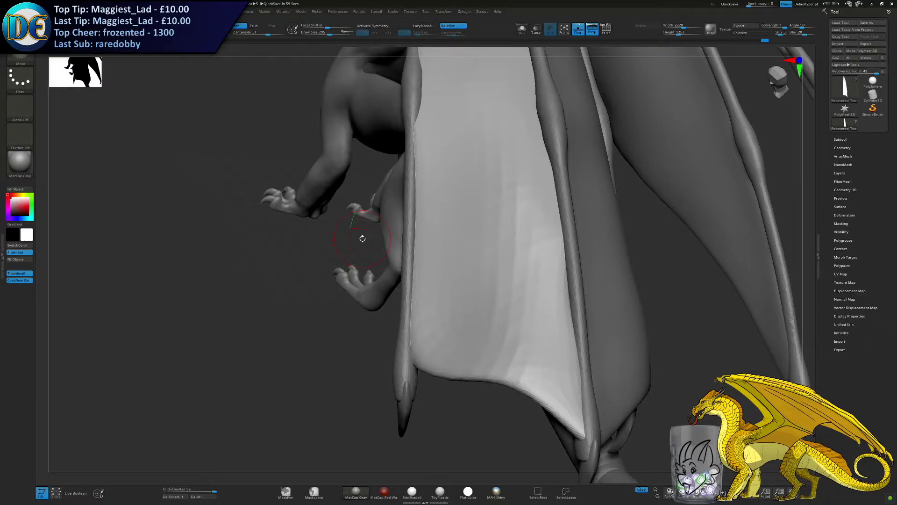
pyautogui.moveTo(352, 298); pyautogui.dragTo(462, 333, button='right')
pyautogui.moveTo(456, 329)
pyautogui.mouseDown()
pyautogui.moveTo(466, 345)
pyautogui.moveTo(472, 337)
pyautogui.mouseUp()
pyautogui.press('s')
pyautogui.keyDown('ctrl'); pyautogui.moveTo(386, 336); pyautogui.dragTo(397, 348); pyautogui.keyUp('ctrl')
# Set the draw size to 272, fit the membrane's lower corner to the base of the claw and smooth it
pyautogui.moveTo(451, 344); pyautogui.dragTo(467, 278, button='right')
pyautogui.press('s')
pyautogui.moveTo(465, 278); pyautogui.dragTo(470, 278)
pyautogui.keyDown('ctrl'); pyautogui.moveTo(471, 288); pyautogui.dragTo(466, 283, button='right'); pyautogui.keyUp('ctrl')
pyautogui.press('s')
pyautogui.moveTo(461, 281); pyautogui.dragTo(464, 281)
pyautogui.moveTo(465, 281); pyautogui.dragTo(457, 263, button='right')
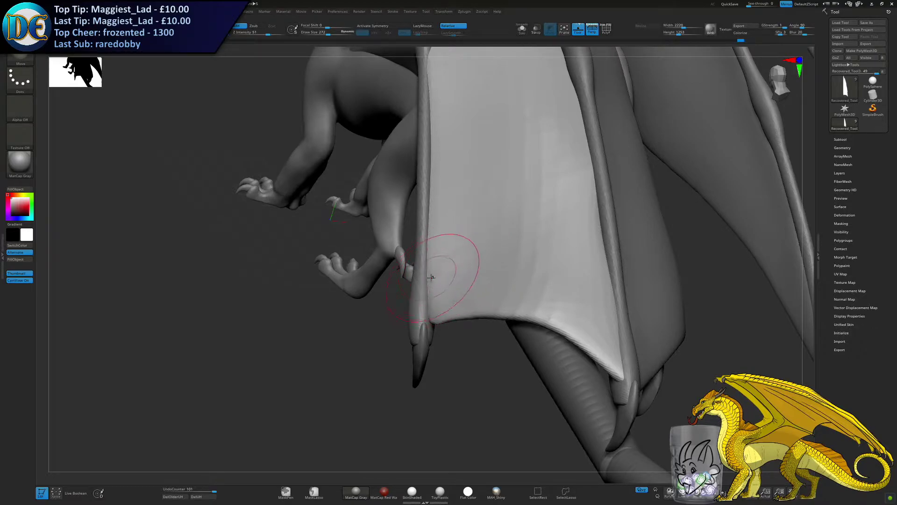
pyautogui.moveTo(427, 321); pyautogui.dragTo(427, 314)
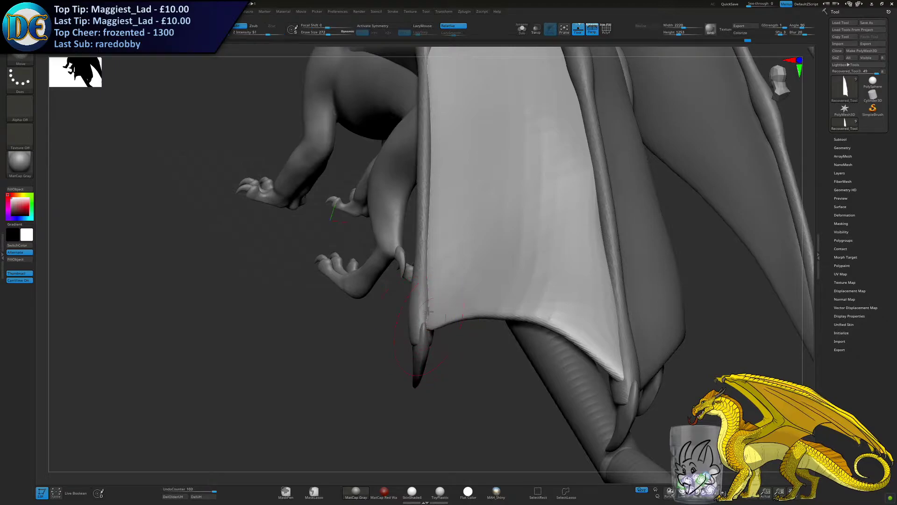
pyautogui.moveTo(434, 302); pyautogui.dragTo(431, 299, button='right')
pyautogui.keyDown('shift'); pyautogui.moveTo(429, 341); pyautogui.dragTo(425, 341); pyautogui.keyUp('shift')
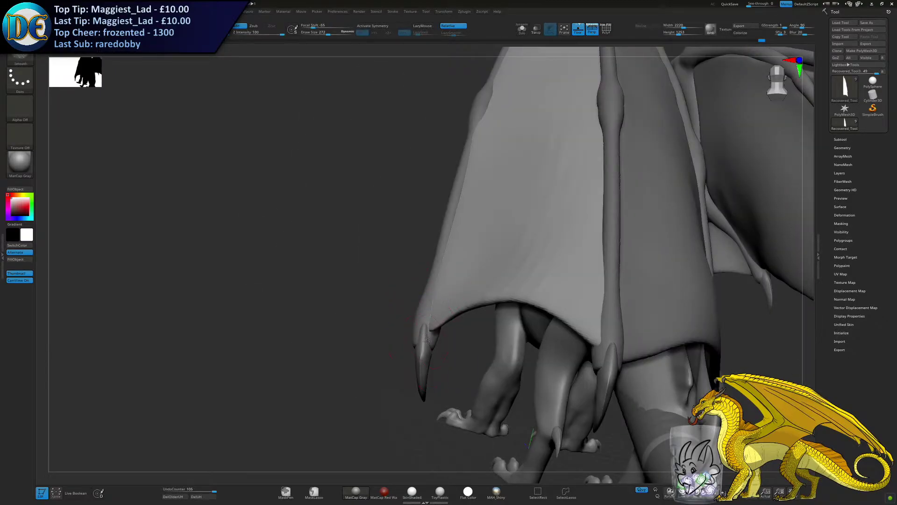
# Set the draw size to 280 and pull the membrane's lower corner down along the outer finger bone
pyautogui.moveTo(427, 332); pyautogui.dragTo(415, 292, button='right')
pyautogui.press('s')
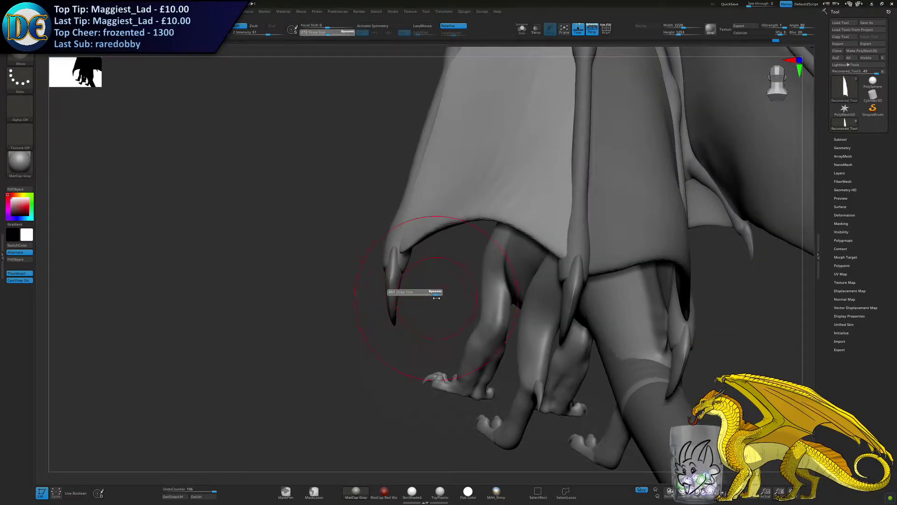
pyautogui.moveTo(436, 297); pyautogui.dragTo(433, 297)
pyautogui.moveTo(437, 301); pyautogui.dragTo(568, 280, button='right')
pyautogui.moveTo(319, 267); pyautogui.dragTo(422, 263, button='right')
pyautogui.moveTo(432, 271); pyautogui.dragTo(437, 284)
pyautogui.moveTo(438, 284); pyautogui.dragTo(415, 270, button='right')
pyautogui.press('s')
pyautogui.moveTo(415, 270); pyautogui.dragTo(393, 272)
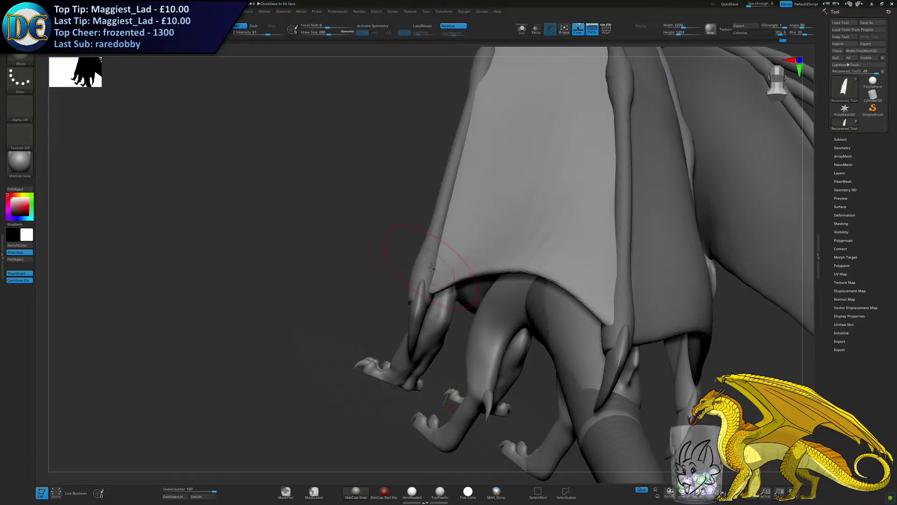
pyautogui.moveTo(430, 280); pyautogui.dragTo(433, 285)
pyautogui.moveTo(433, 283)
pyautogui.keyDown('ctrl'); pyautogui.mouseDown(button='right')
pyautogui.moveTo(416, 248)
pyautogui.moveTo(429, 284)
pyautogui.moveTo(409, 269)
pyautogui.mouseUp(button='right'); pyautogui.keyUp('ctrl')
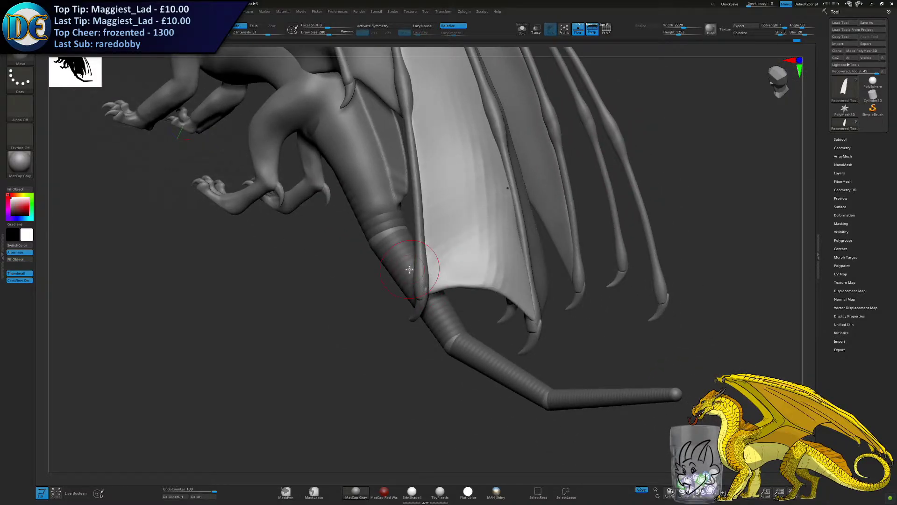
# Enlarge the draw size to 703, reshape the membrane between the bones and smooth its middle and upper parts
pyautogui.keyDown('alt'); pyautogui.moveTo(465, 235); pyautogui.dragTo(435, 282, button='right'); pyautogui.keyUp('alt')
pyautogui.press('s')
pyautogui.moveTo(436, 281)
pyautogui.mouseDown()
pyautogui.moveTo(447, 331)
pyautogui.moveTo(471, 362)
pyautogui.moveTo(423, 369)
pyautogui.mouseUp()
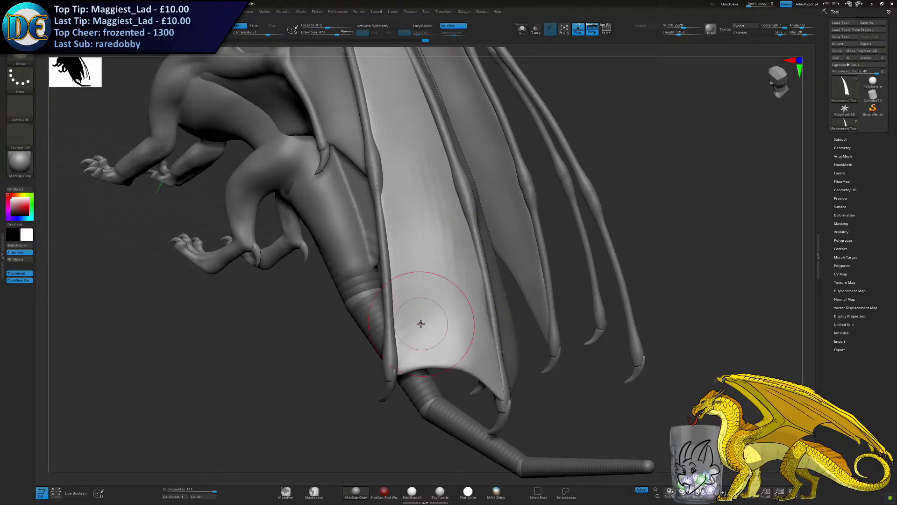
pyautogui.press('s')
pyautogui.moveTo(425, 237)
pyautogui.mouseDown()
pyautogui.moveTo(433, 237)
pyautogui.moveTo(404, 159)
pyautogui.mouseUp()
pyautogui.moveTo(437, 147)
pyautogui.keyDown('alt'); pyautogui.mouseDown(button='right')
pyautogui.moveTo(449, 215)
pyautogui.moveTo(421, 217)
pyautogui.moveTo(431, 239)
pyautogui.mouseUp(button='right'); pyautogui.keyUp('alt')
pyautogui.keyDown('shift'); pyautogui.moveTo(431, 238); pyautogui.dragTo(425, 178); pyautogui.keyUp('shift')
pyautogui.keyDown('alt'); pyautogui.moveTo(422, 171); pyautogui.dragTo(423, 226, button='right'); pyautogui.keyUp('alt')
pyautogui.keyDown('shift'); pyautogui.moveTo(375, 109); pyautogui.dragTo(378, 155); pyautogui.keyUp('shift')
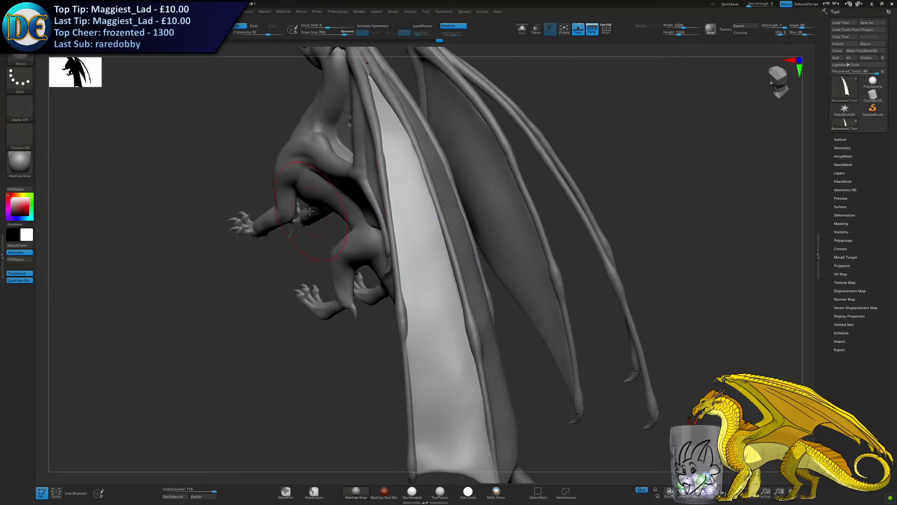
# Set the draw size to 467 and move the membrane's lower half against its finger bones from the front and back
pyautogui.keyDown('alt'); pyautogui.moveTo(309, 211); pyautogui.dragTo(405, 294, button='right'); pyautogui.keyUp('alt')
pyautogui.keyDown('alt'); pyautogui.moveTo(456, 344); pyautogui.dragTo(373, 217, button='right'); pyautogui.keyUp('alt')
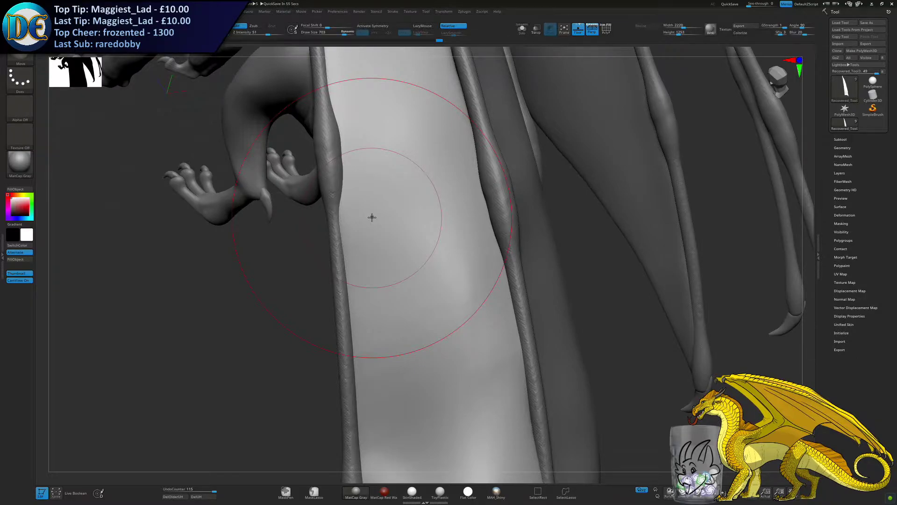
pyautogui.moveTo(310, 285); pyautogui.dragTo(321, 180, button='right')
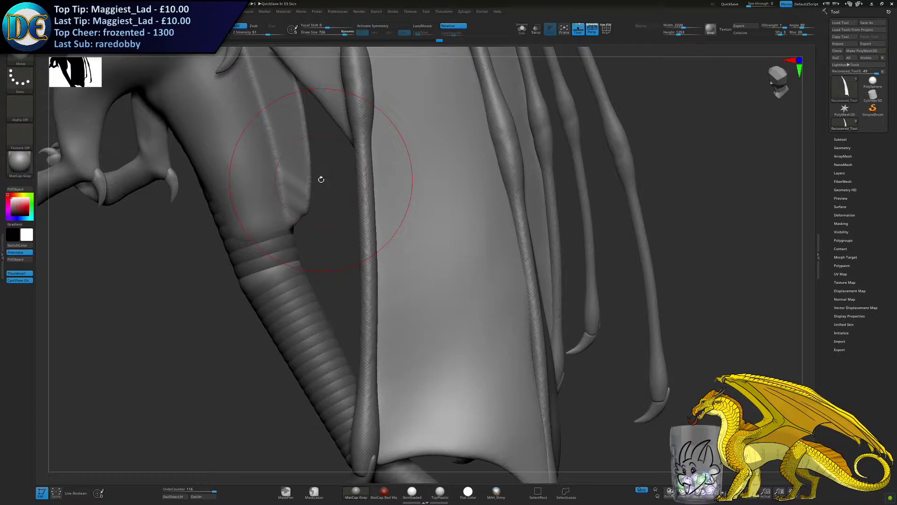
pyautogui.moveTo(474, 315)
pyautogui.keyDown('ctrl'); pyautogui.mouseDown(button='right')
pyautogui.moveTo(460, 220)
pyautogui.moveTo(498, 318)
pyautogui.mouseUp(button='right'); pyautogui.keyUp('ctrl')
pyautogui.press('s')
pyautogui.moveTo(499, 319); pyautogui.dragTo(506, 317)
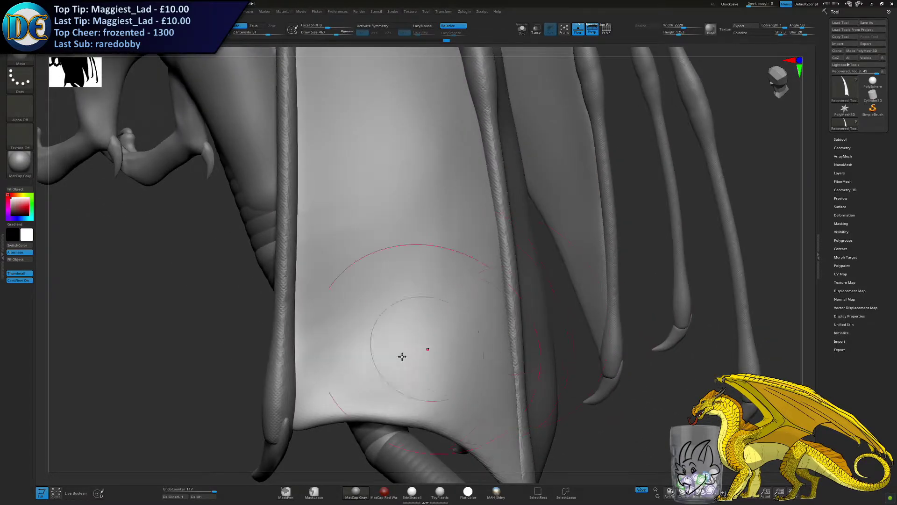
pyautogui.moveTo(360, 316)
pyautogui.mouseDown(button='right')
pyautogui.moveTo(330, 255)
pyautogui.moveTo(337, 242)
pyautogui.mouseUp(button='right')
pyautogui.moveTo(337, 241); pyautogui.dragTo(331, 244)
pyautogui.moveTo(328, 298); pyautogui.dragTo(352, 317, button='right')
pyautogui.moveTo(344, 318); pyautogui.dragTo(335, 314)
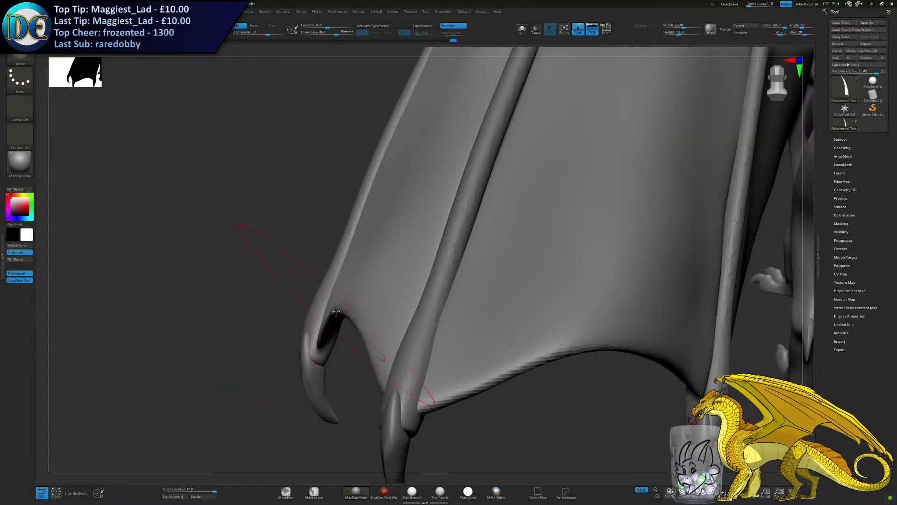
# Set the draw size to 487 and adjust the membrane's inner side along the lower finger bone
pyautogui.moveTo(304, 315); pyautogui.dragTo(376, 266, button='right')
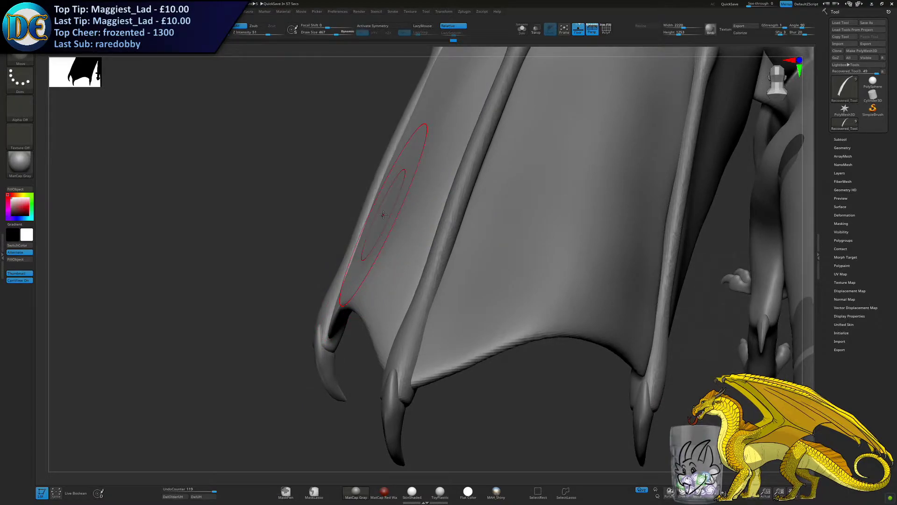
pyautogui.moveTo(406, 225)
pyautogui.keyDown('ctrl'); pyautogui.mouseDown(button='right')
pyautogui.moveTo(406, 201)
pyautogui.moveTo(396, 260)
pyautogui.moveTo(404, 250)
pyautogui.mouseUp(button='right'); pyautogui.keyUp('ctrl')
pyautogui.press('s')
pyautogui.moveTo(404, 250); pyautogui.dragTo(405, 250)
pyautogui.moveTo(406, 250)
pyautogui.mouseDown(button='right')
pyautogui.moveTo(415, 255)
pyautogui.moveTo(396, 241)
pyautogui.mouseUp(button='right')
pyautogui.moveTo(395, 241); pyautogui.dragTo(392, 241)
pyautogui.moveTo(391, 240); pyautogui.dragTo(388, 251, button='right')
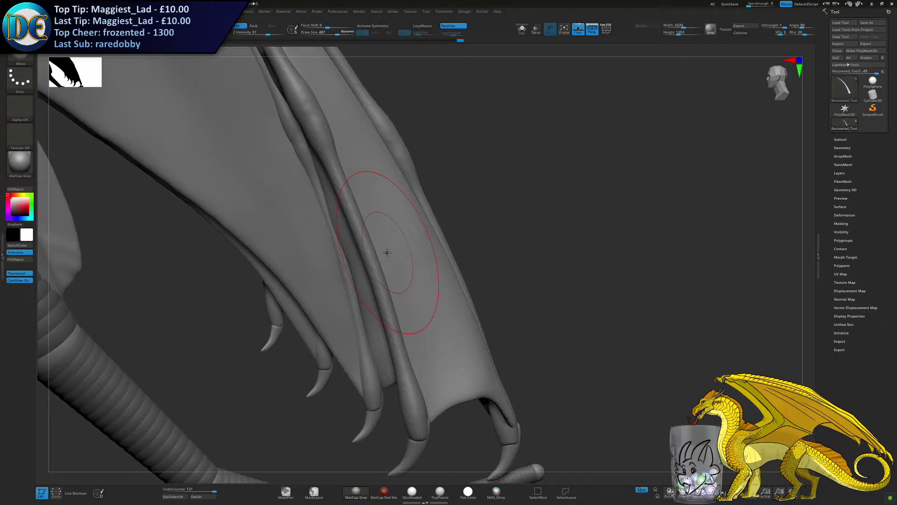
# Set the draw size to 600 and move the membrane's edge along the rear finger bone
pyautogui.press('s')
pyautogui.moveTo(381, 224); pyautogui.dragTo(387, 224)
pyautogui.moveTo(352, 140)
pyautogui.mouseDown(button='right')
pyautogui.moveTo(339, 222)
pyautogui.moveTo(303, 236)
pyautogui.mouseUp(button='right')
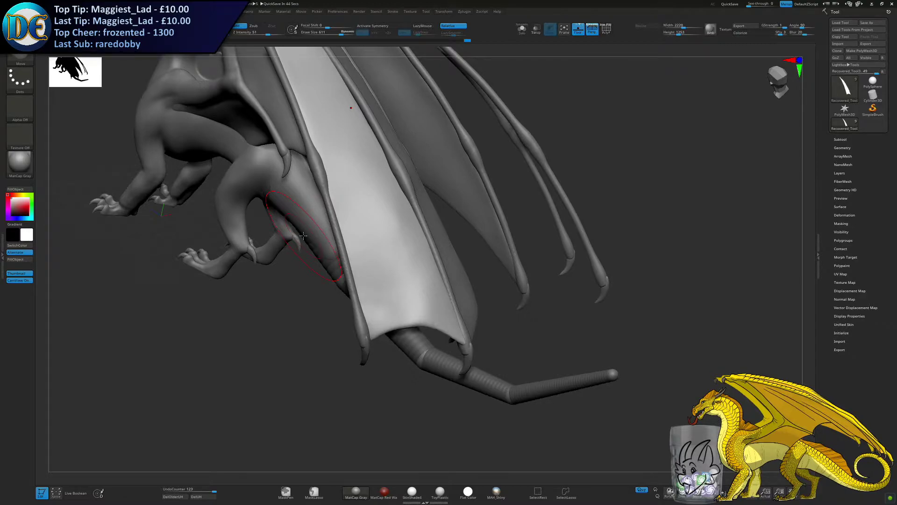
pyautogui.moveTo(291, 300)
pyautogui.keyDown('alt'); pyautogui.mouseDown(button='right')
pyautogui.moveTo(360, 350)
pyautogui.moveTo(383, 334)
pyautogui.mouseUp(button='right'); pyautogui.keyUp('alt')
pyautogui.press('s')
pyautogui.click(383, 334)
pyautogui.moveTo(496, 270)
pyautogui.keyDown('alt'); pyautogui.mouseDown(button='right')
pyautogui.moveTo(481, 213)
pyautogui.moveTo(487, 191)
pyautogui.mouseUp(button='right'); pyautogui.keyUp('alt')
pyautogui.press('s')
pyautogui.click(477, 213)
pyautogui.press('s')
pyautogui.click(484, 191)
pyautogui.moveTo(475, 183); pyautogui.dragTo(473, 192)
# Set the draw size to 640 and reshape the membrane's middle section between the two finger bones
pyautogui.keyDown('alt'); pyautogui.moveTo(477, 171); pyautogui.dragTo(469, 222, button='right'); pyautogui.keyUp('alt')
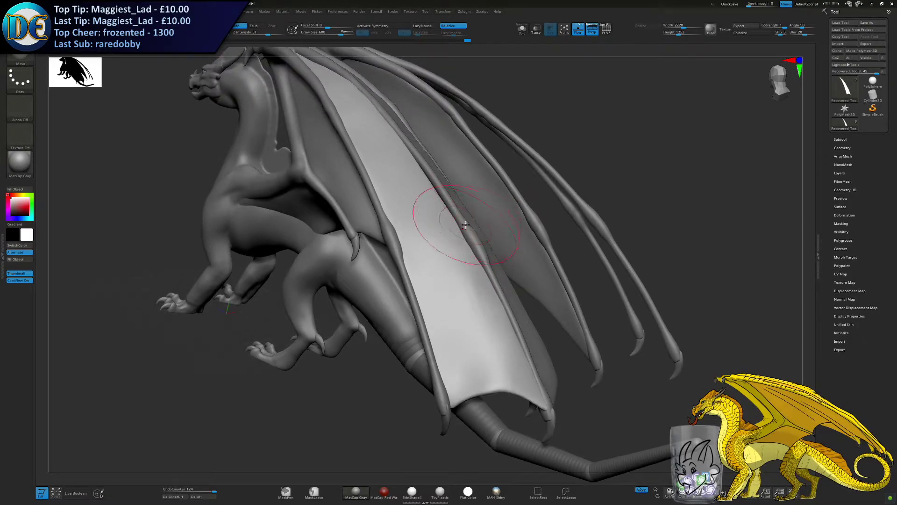
pyautogui.press('s')
pyautogui.click(435, 194)
pyautogui.moveTo(435, 194); pyautogui.dragTo(421, 164)
pyautogui.moveTo(451, 242); pyautogui.dragTo(456, 239)
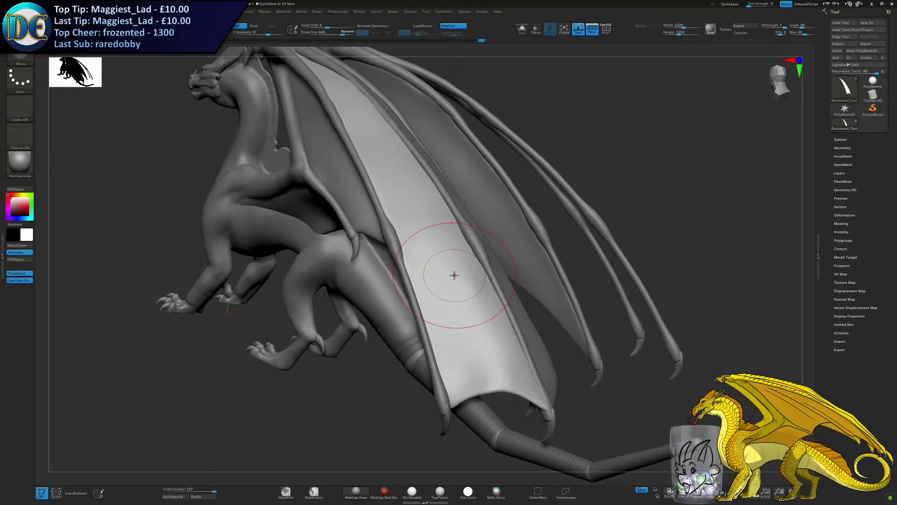
# Set the draw size to 376 and fit the upper middle of the membrane's edge closely to the rear finger bone
pyautogui.moveTo(449, 234)
pyautogui.mouseDown(button='right')
pyautogui.moveTo(402, 229)
pyautogui.moveTo(395, 194)
pyautogui.moveTo(415, 381)
pyautogui.moveTo(389, 374)
pyautogui.moveTo(411, 234)
pyautogui.mouseUp(button='right')
pyautogui.press('s')
pyautogui.moveTo(409, 222); pyautogui.dragTo(399, 224)
pyautogui.moveTo(460, 269); pyautogui.dragTo(468, 265)
pyautogui.moveTo(460, 266)
pyautogui.mouseDown(button='right')
pyautogui.moveTo(467, 260)
pyautogui.moveTo(445, 255)
pyautogui.mouseUp(button='right')
pyautogui.moveTo(455, 257); pyautogui.dragTo(445, 256)
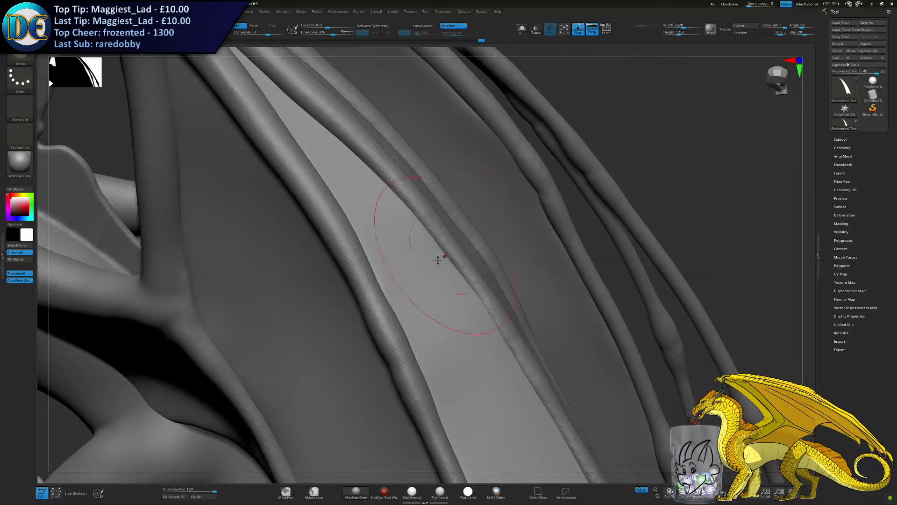
pyautogui.moveTo(445, 256); pyautogui.dragTo(441, 238, button='right')
pyautogui.moveTo(379, 164); pyautogui.dragTo(387, 154)
pyautogui.keyDown('ctrl'); pyautogui.moveTo(400, 187); pyautogui.dragTo(409, 164, button='right'); pyautogui.keyUp('ctrl')
pyautogui.keyDown('alt'); pyautogui.moveTo(410, 165); pyautogui.dragTo(415, 66, button='right'); pyautogui.keyUp('alt')
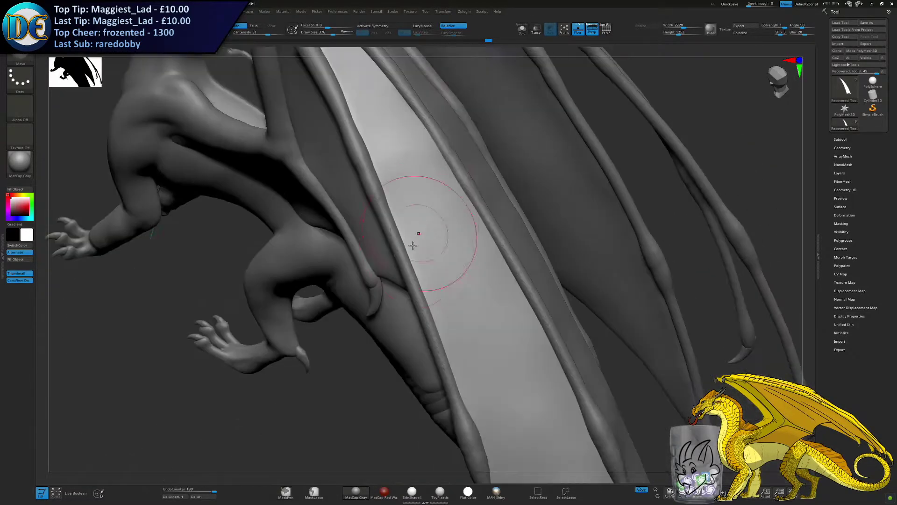
# Set the draw size to 679 and make the large inner wing membrane the active subtool
pyautogui.keyDown('ctrl'); pyautogui.moveTo(397, 255); pyautogui.dragTo(406, 210, button='right'); pyautogui.keyUp('ctrl')
pyautogui.moveTo(484, 307)
pyautogui.keyDown('ctrl'); pyautogui.mouseDown(button='right')
pyautogui.moveTo(445, 204)
pyautogui.moveTo(447, 293)
pyautogui.mouseUp(button='right'); pyautogui.keyUp('ctrl')
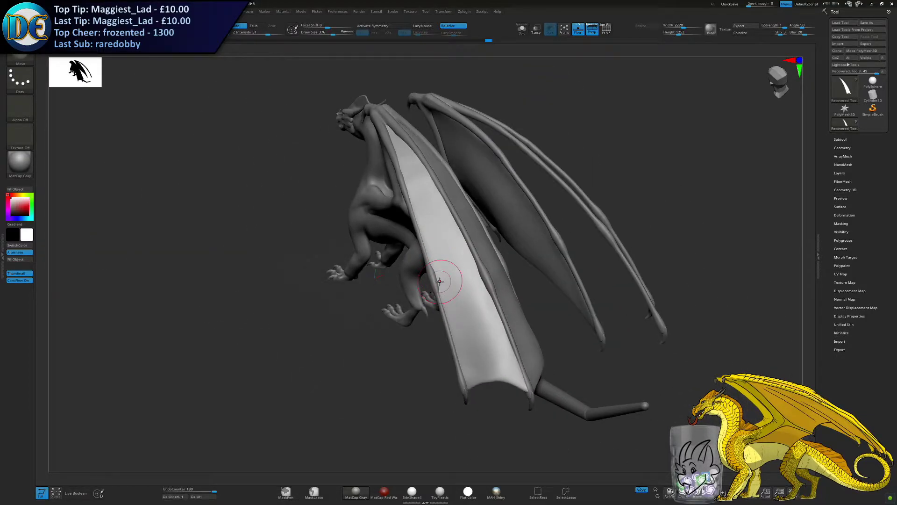
pyautogui.moveTo(475, 326); pyautogui.dragTo(377, 350, button='right')
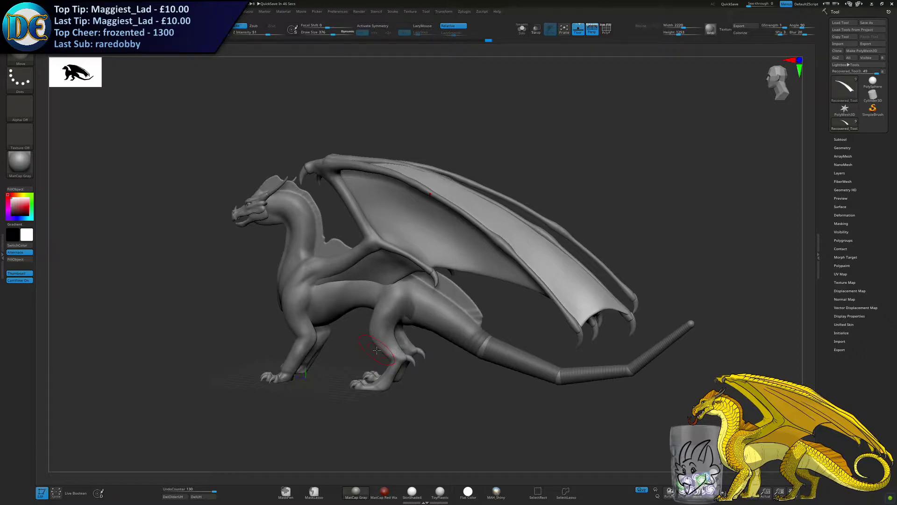
pyautogui.moveTo(395, 281); pyautogui.dragTo(417, 291, button='right')
pyautogui.press('s')
pyautogui.moveTo(418, 291); pyautogui.dragTo(428, 292)
pyautogui.moveTo(434, 279)
pyautogui.keyDown('ctrl'); pyautogui.mouseDown(button='right')
pyautogui.moveTo(408, 290)
pyautogui.moveTo(365, 288)
pyautogui.mouseUp(button='right'); pyautogui.keyUp('ctrl')
pyautogui.keyDown('alt'); pyautogui.click(399, 290); pyautogui.keyUp('alt')
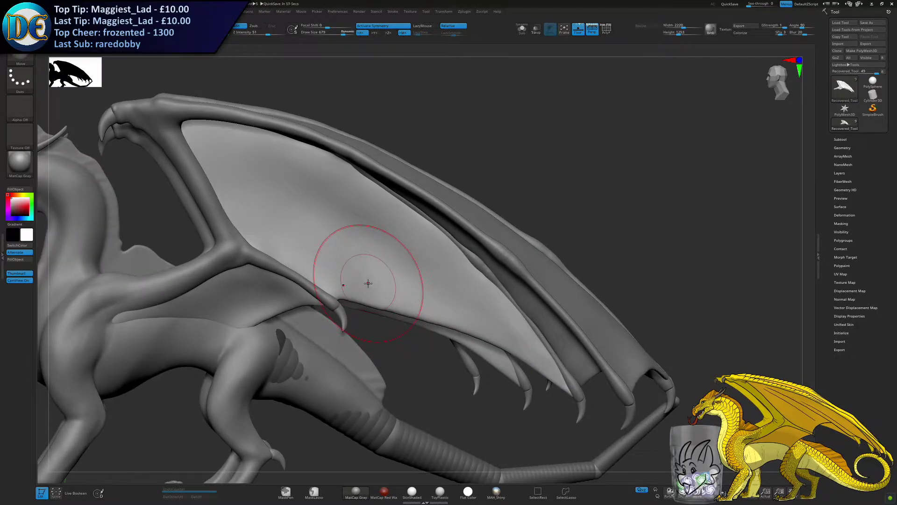
# Reshape the inner membrane's free trailing edge between the wing's elbow claw and the rear finger bone's tip
pyautogui.keyDown('ctrl'); pyautogui.moveTo(391, 274); pyautogui.dragTo(375, 312, button='right'); pyautogui.keyUp('ctrl')
pyautogui.moveTo(372, 310); pyautogui.dragTo(369, 301)
pyautogui.moveTo(370, 304); pyautogui.dragTo(374, 298)
pyautogui.moveTo(446, 328); pyautogui.dragTo(447, 321)
pyautogui.moveTo(442, 299); pyautogui.dragTo(427, 279, button='right')
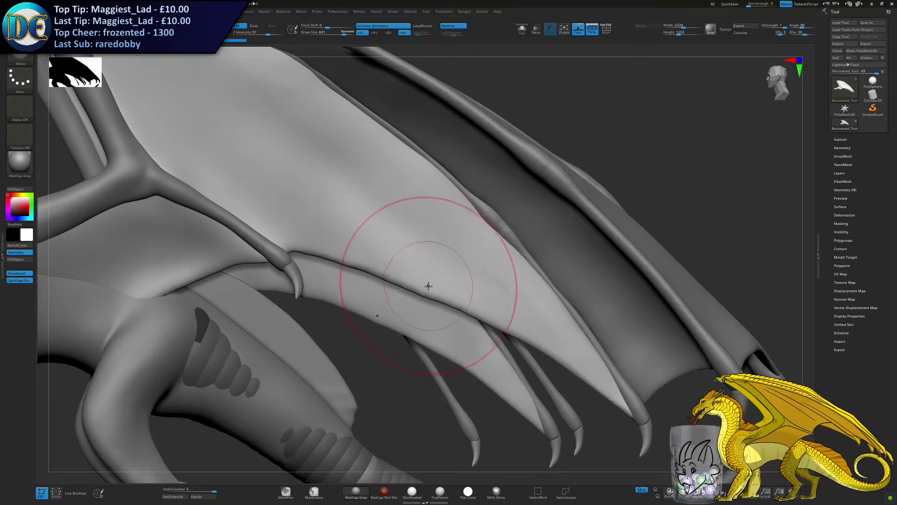
pyautogui.moveTo(355, 263)
pyautogui.mouseDown()
pyautogui.moveTo(356, 253)
pyautogui.moveTo(371, 256)
pyautogui.mouseUp()
pyautogui.moveTo(436, 279); pyautogui.dragTo(371, 265)
# Reduce the draw size to 326 and 260, and refine the trailing edge's curve just behind the elbow claw
pyautogui.press('s')
pyautogui.keyDown('ctrl'); pyautogui.moveTo(403, 265); pyautogui.dragTo(399, 256, button='right'); pyautogui.keyUp('ctrl')
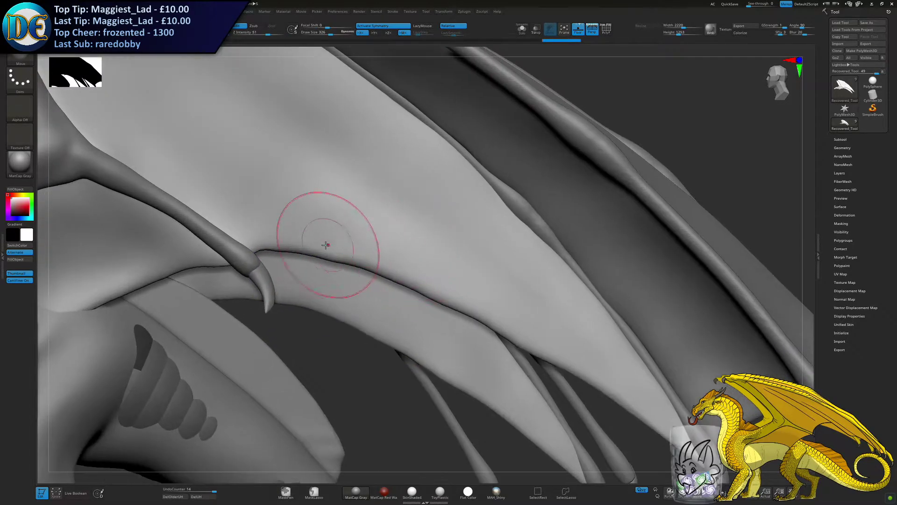
pyautogui.moveTo(325, 246); pyautogui.dragTo(323, 249)
pyautogui.moveTo(321, 257); pyautogui.dragTo(318, 246, button='right')
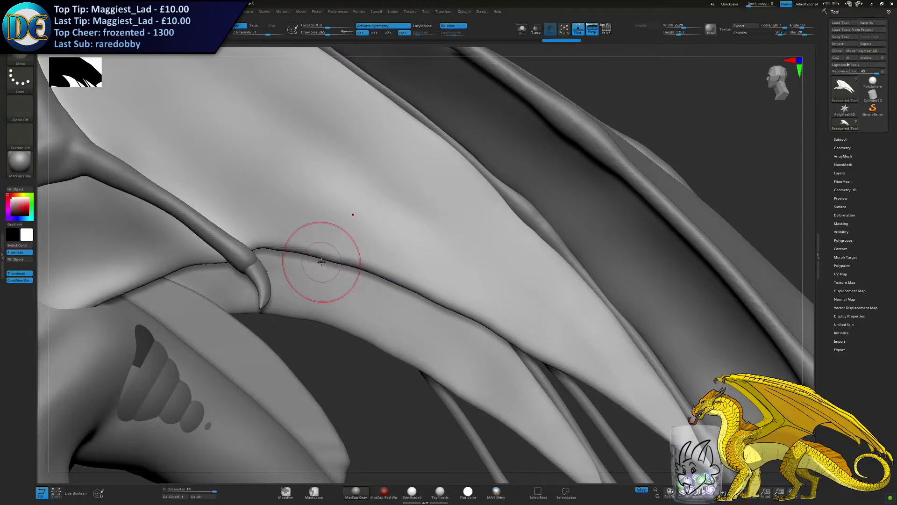
pyautogui.moveTo(334, 256); pyautogui.dragTo(335, 257)
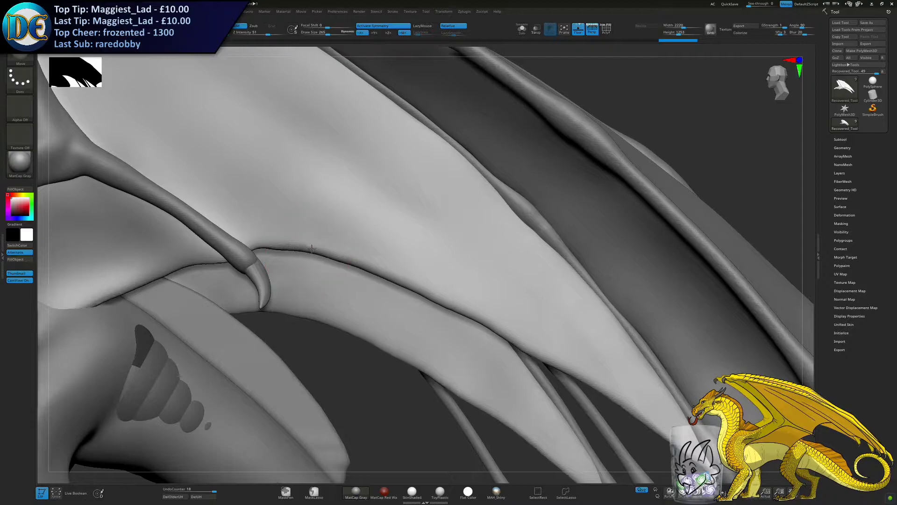
pyautogui.moveTo(344, 255); pyautogui.dragTo(345, 252)
pyautogui.keyDown('alt'); pyautogui.moveTo(346, 252); pyautogui.dragTo(328, 229, button='right'); pyautogui.keyUp('alt')
# Set the draw size to 467 and even out the long curve of the inner membrane's trailing edge
pyautogui.press('s')
pyautogui.moveTo(427, 254)
pyautogui.mouseDown()
pyautogui.moveTo(427, 270)
pyautogui.moveTo(381, 244)
pyautogui.mouseUp()
pyautogui.moveTo(404, 256); pyautogui.dragTo(402, 253)
pyautogui.moveTo(516, 324); pyautogui.dragTo(327, 234)
pyautogui.moveTo(336, 240)
pyautogui.mouseDown(button='right')
pyautogui.moveTo(327, 244)
pyautogui.moveTo(304, 218)
pyautogui.mouseUp(button='right')
pyautogui.press(']')
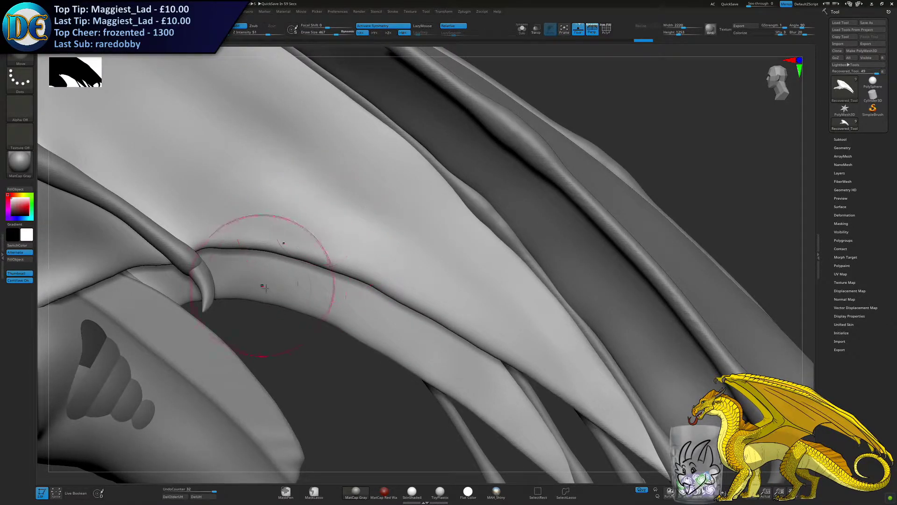
pyautogui.moveTo(329, 258); pyautogui.dragTo(334, 260)
# Reduce the draw size to 326 and 280, and flatten the bump midway along the inner membrane's trailing edge
pyautogui.press('s')
pyautogui.moveTo(396, 294); pyautogui.dragTo(359, 294)
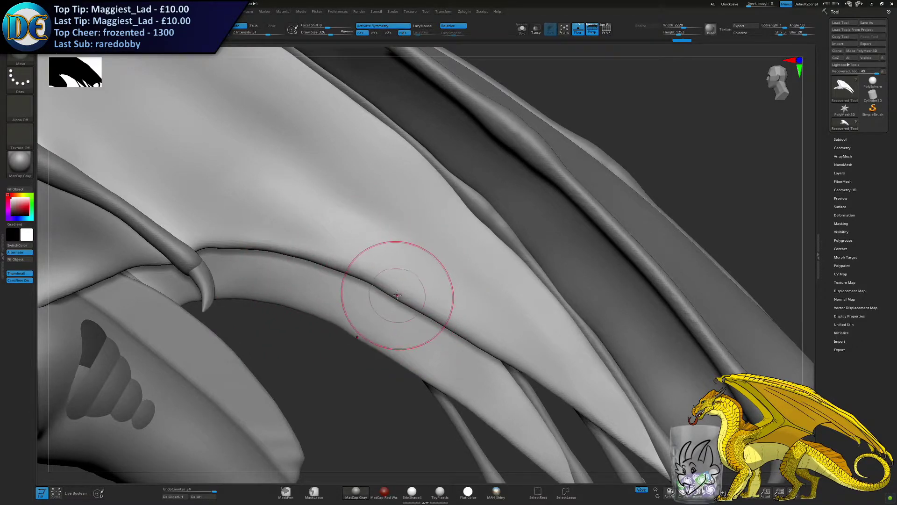
pyautogui.keyDown('alt'); pyautogui.moveTo(437, 349); pyautogui.dragTo(415, 308, button='right'); pyautogui.keyUp('alt')
pyautogui.press('s')
pyautogui.moveTo(405, 290)
pyautogui.mouseDown()
pyautogui.moveTo(439, 282)
pyautogui.moveTo(468, 304)
pyautogui.moveTo(456, 296)
pyautogui.mouseUp()
pyautogui.press('s')
pyautogui.keyDown('alt'); pyautogui.moveTo(377, 268); pyautogui.dragTo(409, 291, button='right'); pyautogui.keyUp('alt')
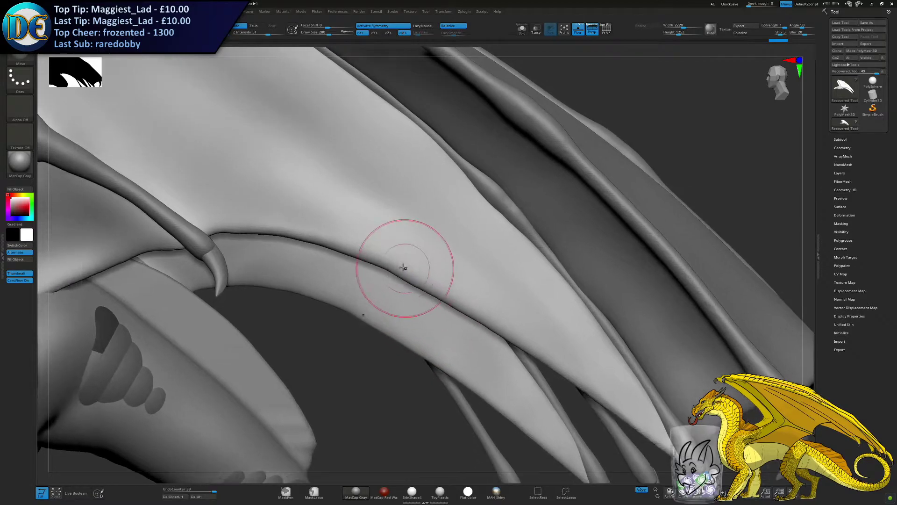
pyautogui.moveTo(419, 282); pyautogui.dragTo(362, 262)
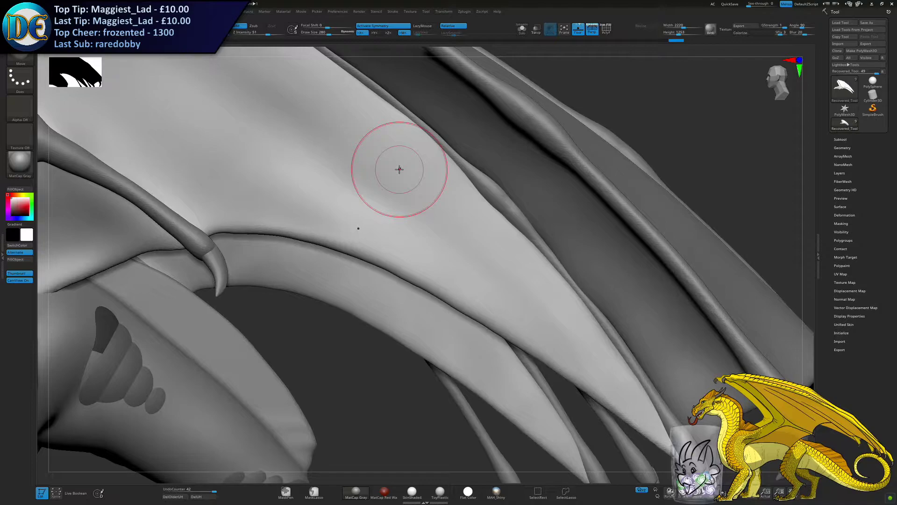
# Refine the outer half of the inner membrane's trailing edge into a smooth arc toward the finger tip
pyautogui.keyDown('alt'); pyautogui.moveTo(408, 290); pyautogui.dragTo(416, 235, button='right'); pyautogui.keyUp('alt')
pyautogui.keyDown('ctrl'); pyautogui.moveTo(416, 235); pyautogui.dragTo(456, 294, button='right'); pyautogui.keyUp('ctrl')
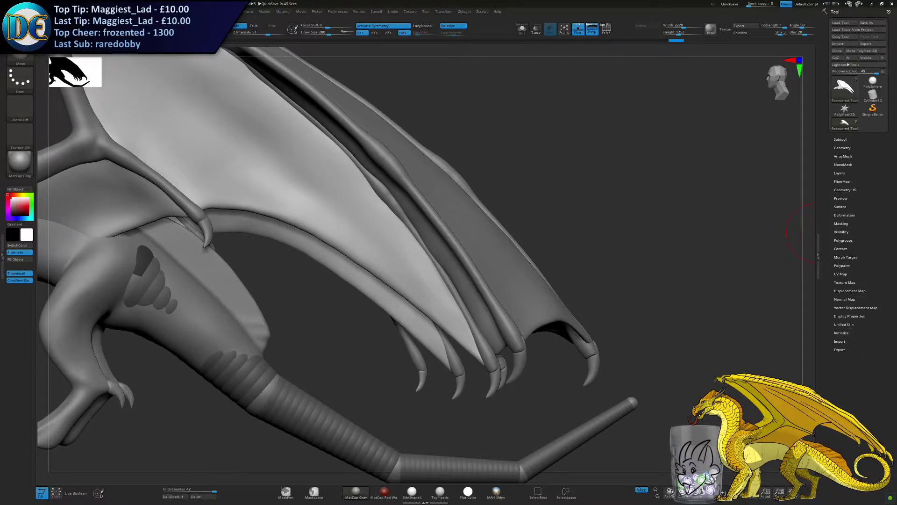
pyautogui.moveTo(691, 227); pyautogui.dragTo(649, 213)
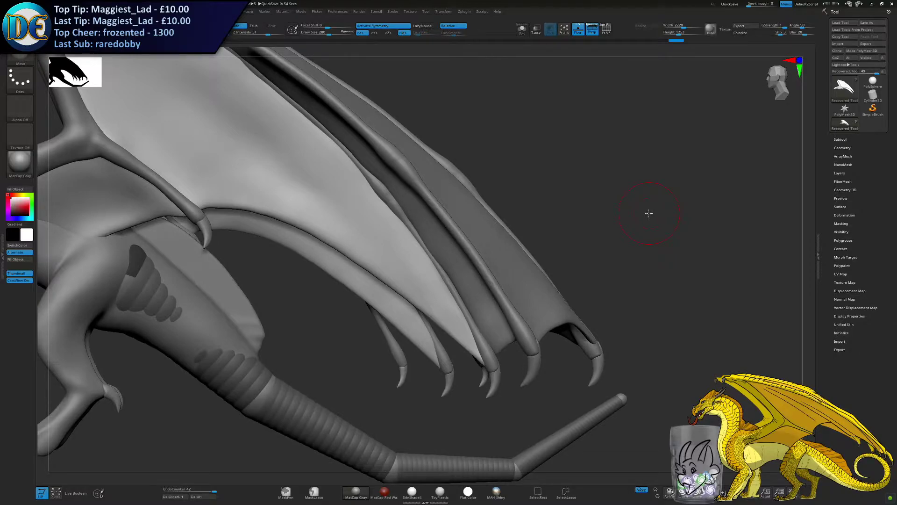
pyautogui.press('s')
pyautogui.moveTo(384, 273); pyautogui.dragTo(389, 275)
pyautogui.moveTo(389, 275)
pyautogui.mouseDown(button='right')
pyautogui.moveTo(453, 246)
pyautogui.moveTo(424, 224)
pyautogui.moveTo(458, 248)
pyautogui.mouseUp(button='right')
pyautogui.press('s')
pyautogui.moveTo(477, 261); pyautogui.dragTo(482, 261)
pyautogui.moveTo(482, 261)
pyautogui.mouseDown(button='right')
pyautogui.moveTo(424, 257)
pyautogui.moveTo(439, 245)
pyautogui.mouseUp(button='right')
pyautogui.moveTo(439, 245); pyautogui.dragTo(493, 267)
pyautogui.moveTo(493, 267)
pyautogui.mouseDown(button='right')
pyautogui.moveTo(486, 259)
pyautogui.moveTo(508, 271)
pyautogui.mouseUp(button='right')
pyautogui.moveTo(514, 280); pyautogui.dragTo(510, 284)
pyautogui.moveTo(496, 271); pyautogui.dragTo(531, 296)
pyautogui.moveTo(455, 244)
pyautogui.mouseDown()
pyautogui.moveTo(436, 242)
pyautogui.moveTo(448, 243)
pyautogui.mouseUp()
# Set the draw size to 173 and touch up the trailing edge between the elbow claw and its middle
pyautogui.press('s')
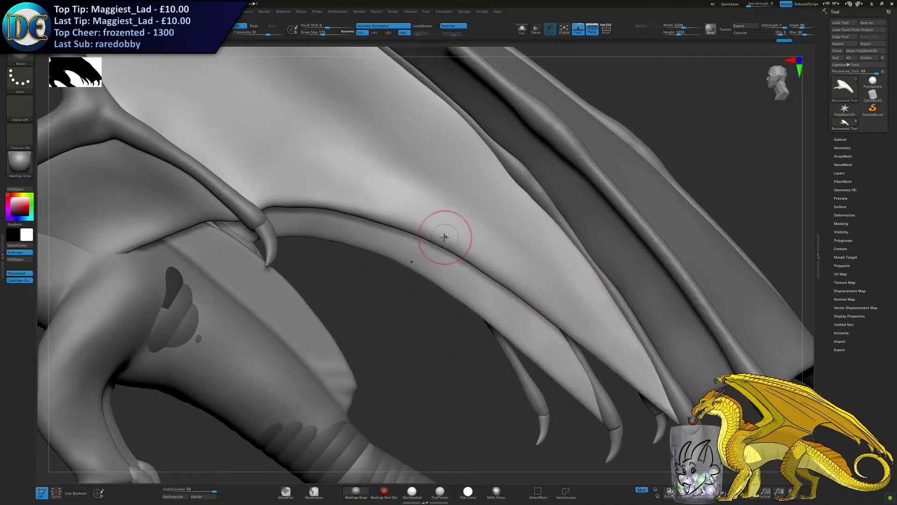
pyautogui.moveTo(385, 218); pyautogui.dragTo(381, 212)
pyautogui.keyDown('ctrl'); pyautogui.moveTo(381, 212); pyautogui.dragTo(382, 217, button='right'); pyautogui.keyUp('ctrl')
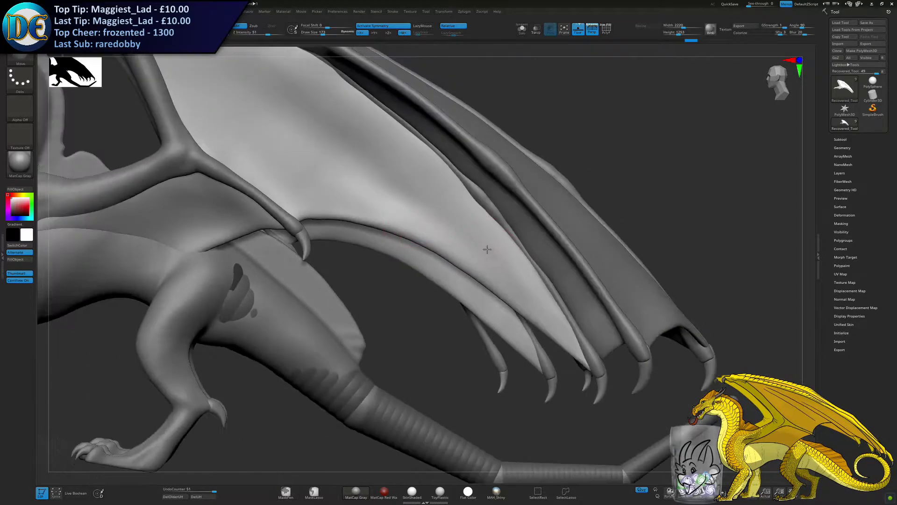
# Set the draw size to 420 and adjust the inner membrane along its finger bone as seen from behind
pyautogui.moveTo(608, 280); pyautogui.dragTo(399, 305)
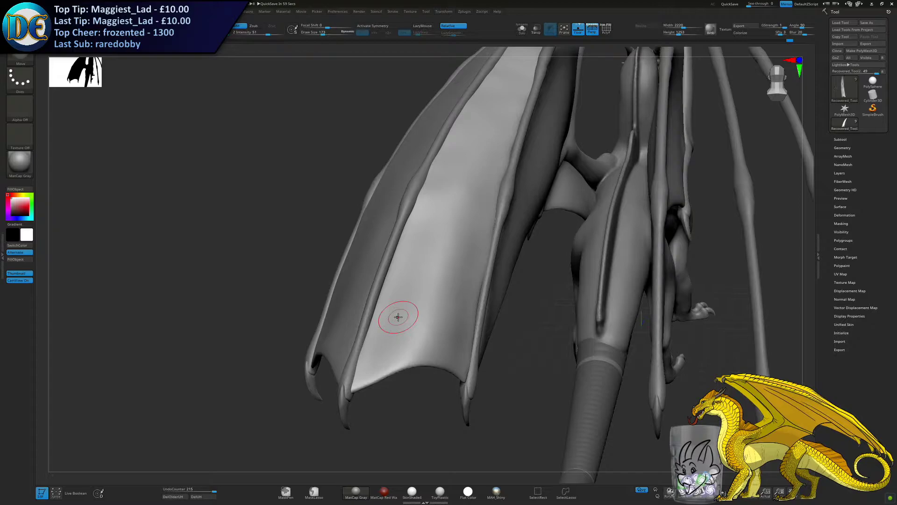
pyautogui.press('s')
pyautogui.moveTo(484, 302); pyautogui.dragTo(493, 304)
pyautogui.moveTo(481, 272)
pyautogui.keyDown('ctrl'); pyautogui.mouseDown(button='right')
pyautogui.moveTo(454, 309)
pyautogui.moveTo(482, 320)
pyautogui.mouseUp(button='right'); pyautogui.keyUp('ctrl')
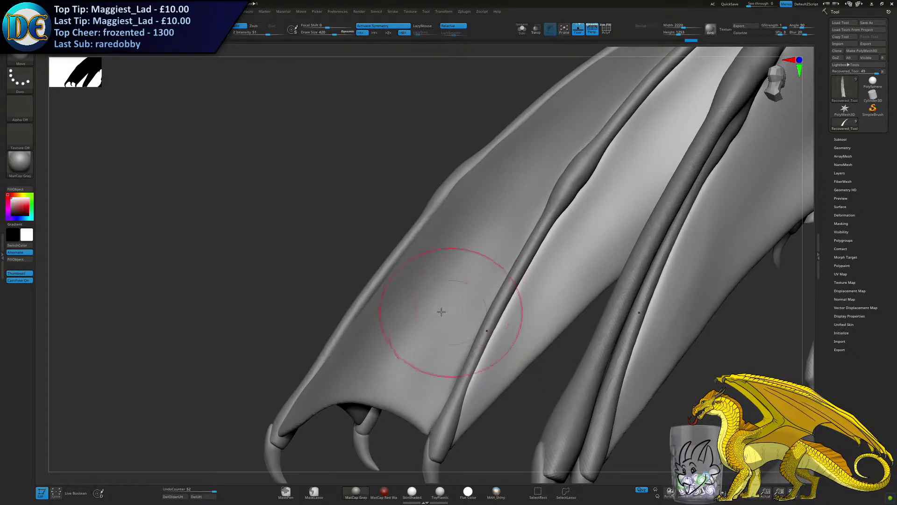
pyautogui.moveTo(442, 311); pyautogui.dragTo(488, 277, button='right')
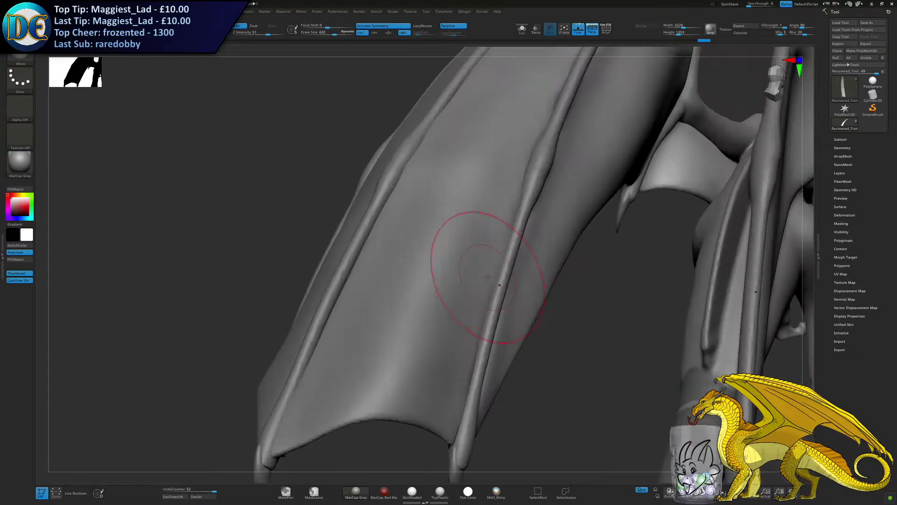
pyautogui.moveTo(346, 299); pyautogui.dragTo(372, 317, button='right')
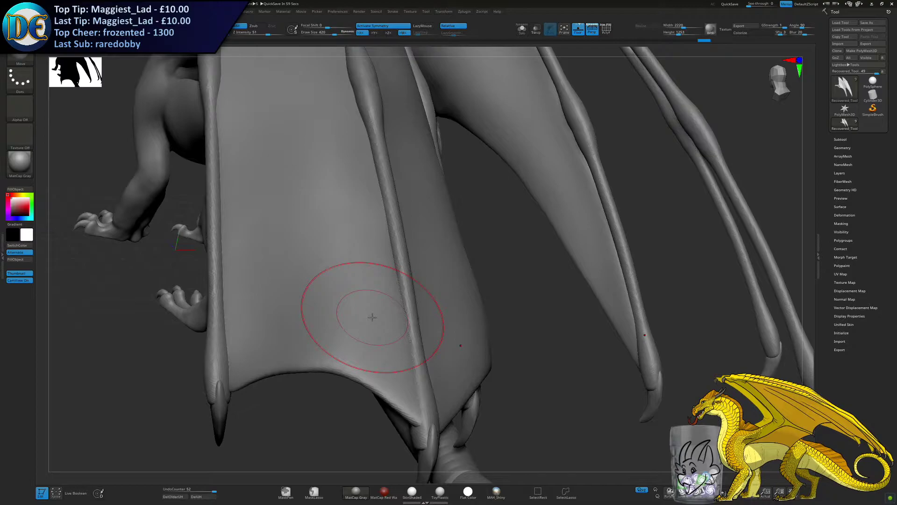
pyautogui.moveTo(311, 321); pyautogui.dragTo(395, 307, button='right')
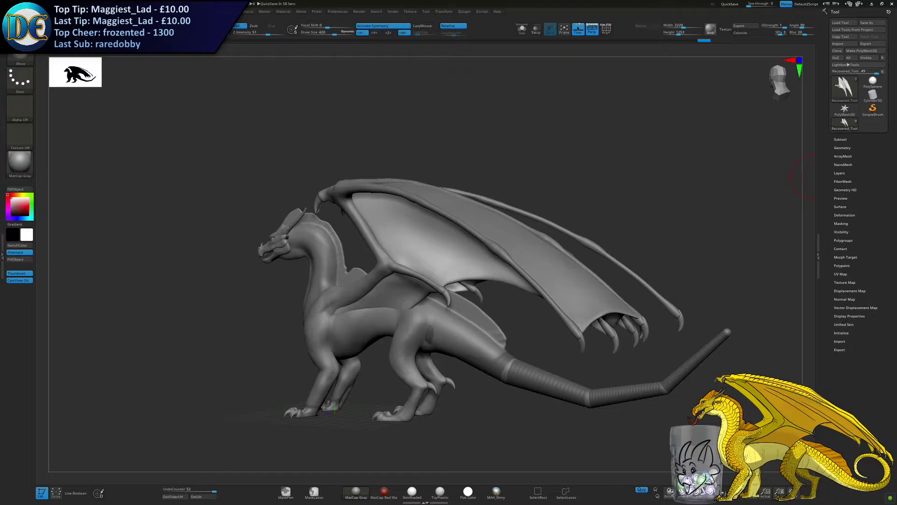
# Try Mirror And Weld on the inner wing membrane, then undo it
pyautogui.keyDown('alt'); pyautogui.moveTo(596, 309); pyautogui.dragTo(451, 293, button='right'); pyautogui.keyUp('alt')
pyautogui.press('space')
pyautogui.moveTo(517, 211); pyautogui.dragTo(470, 259, button='right')
pyautogui.press('space')
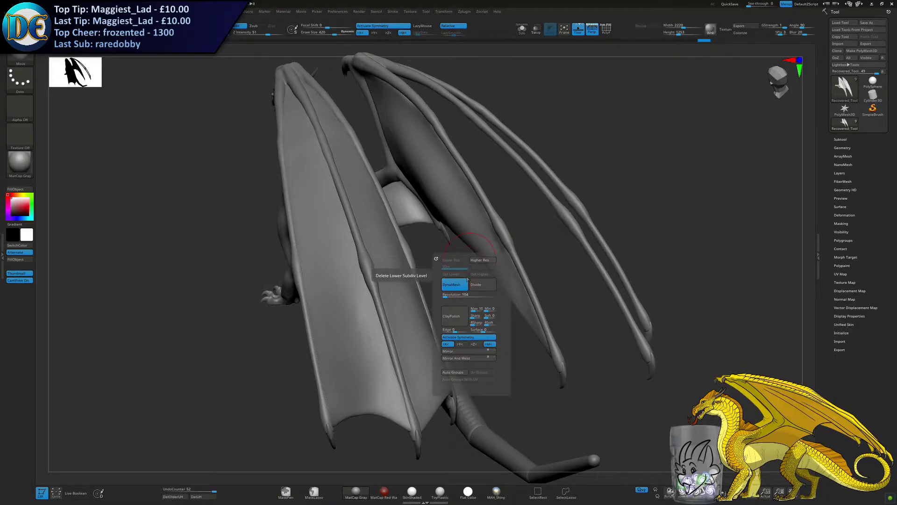
pyautogui.click(469, 358)
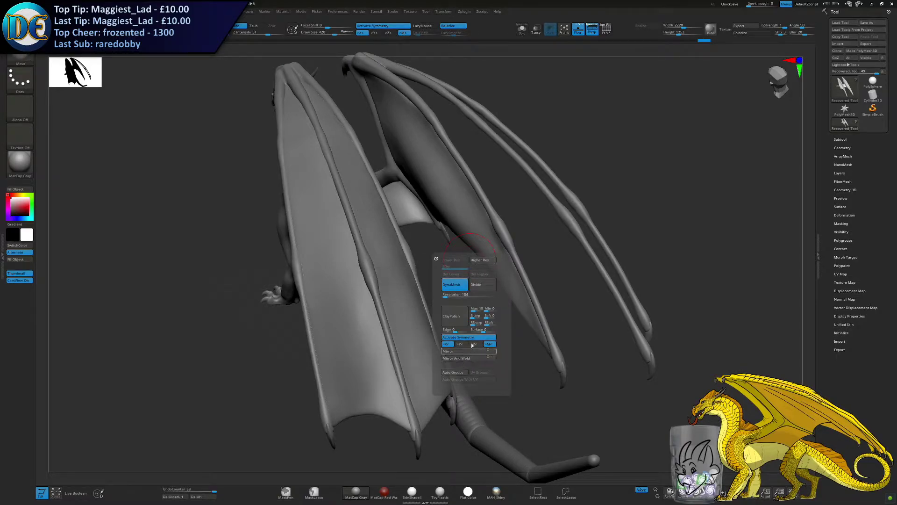
pyautogui.moveTo(504, 257); pyautogui.dragTo(479, 270, button='right')
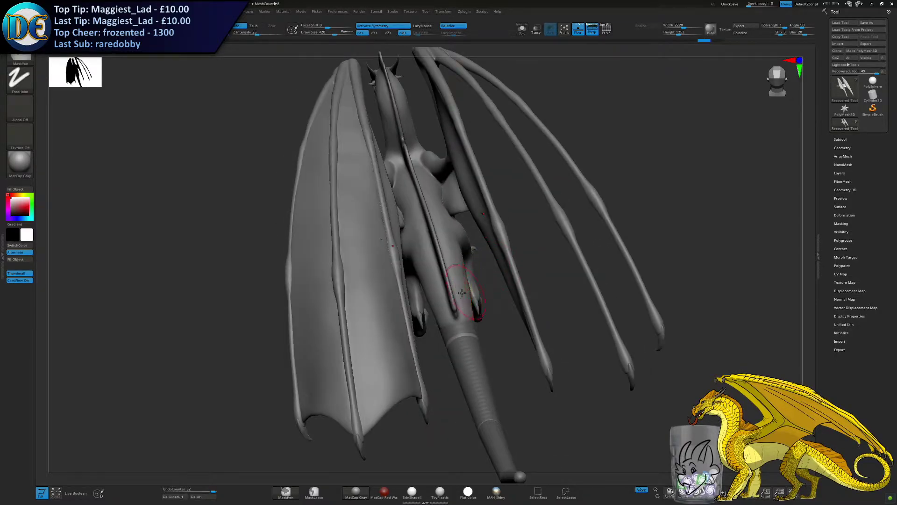
pyautogui.hotkey('ctrl', 'z')
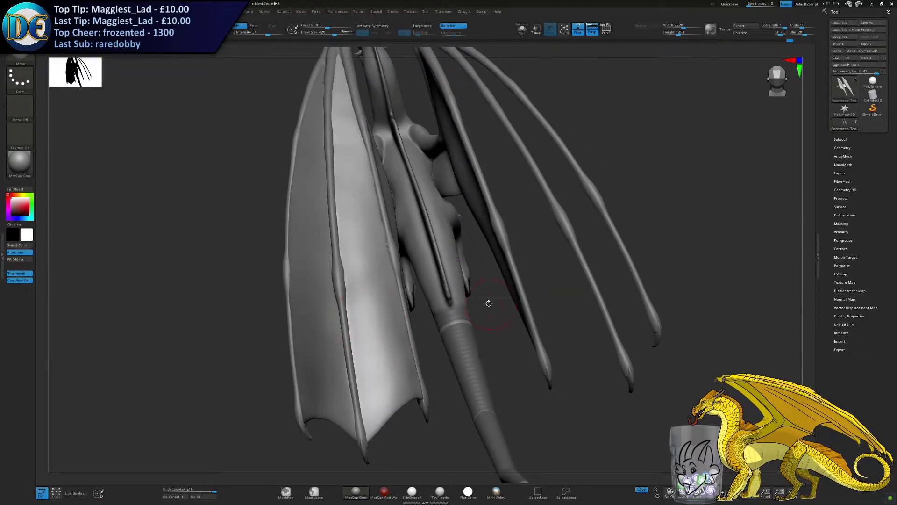
# Apply Mirror And Weld to the two outer finger membranes so both wings have them
pyautogui.press('space')
pyautogui.click(486, 402)
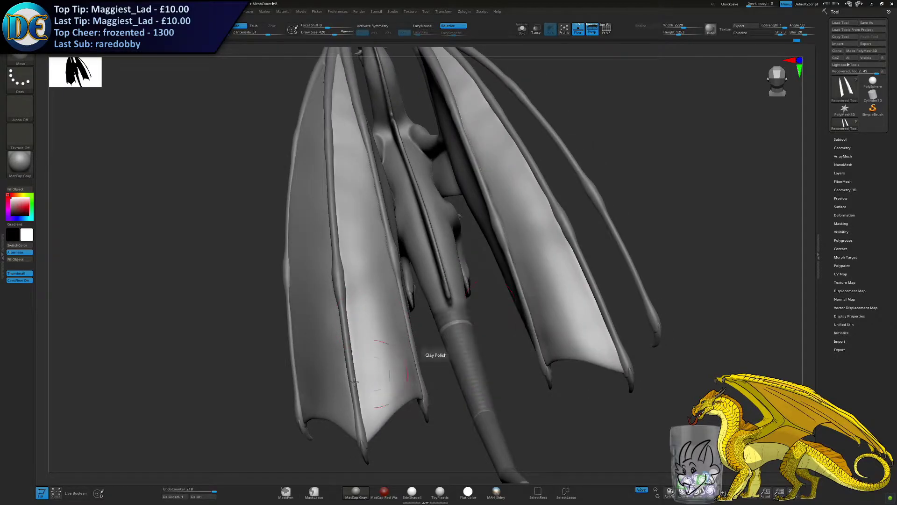
pyautogui.press('space')
pyautogui.click(522, 433)
pyautogui.moveTo(522, 433)
pyautogui.mouseDown()
pyautogui.moveTo(591, 301)
pyautogui.moveTo(583, 279)
pyautogui.moveTo(573, 286)
pyautogui.moveTo(589, 268)
pyautogui.moveTo(600, 288)
pyautogui.mouseUp()
pyautogui.keyDown('alt'); pyautogui.moveTo(478, 321); pyautogui.dragTo(435, 276, button='right'); pyautogui.keyUp('alt')
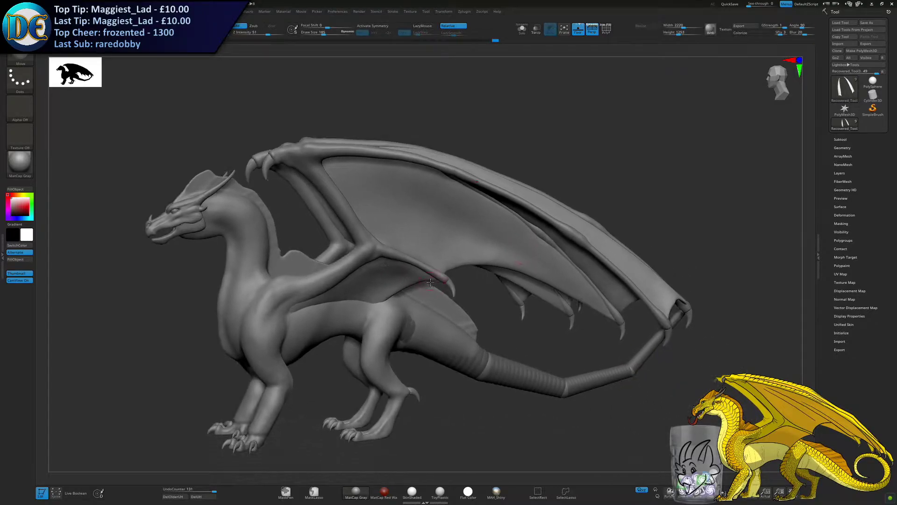
pyautogui.moveTo(503, 271); pyautogui.dragTo(366, 282)
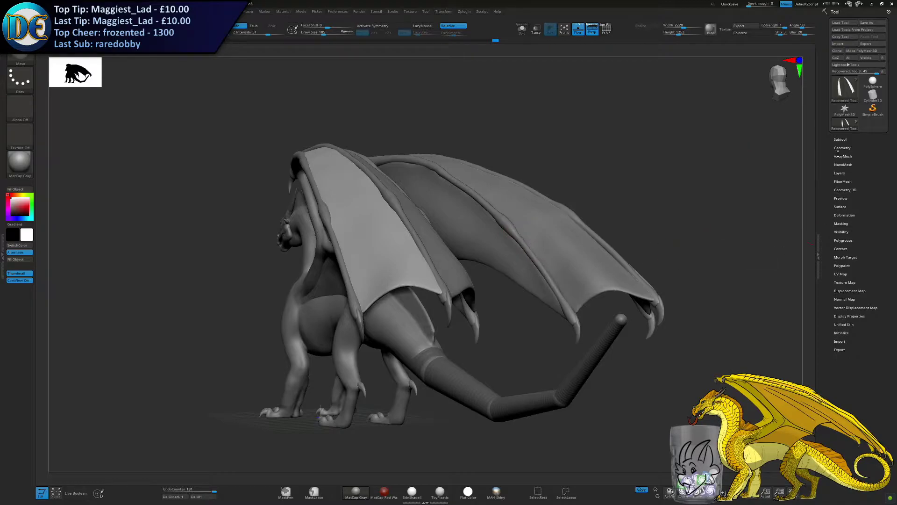
# Isolate the active subtool with Solo and check the wing membrane subtools one by one
pyautogui.click(840, 139)
pyautogui.click(859, 158)
pyautogui.moveTo(696, 176); pyautogui.dragTo(729, 249)
pyautogui.click(521, 31)
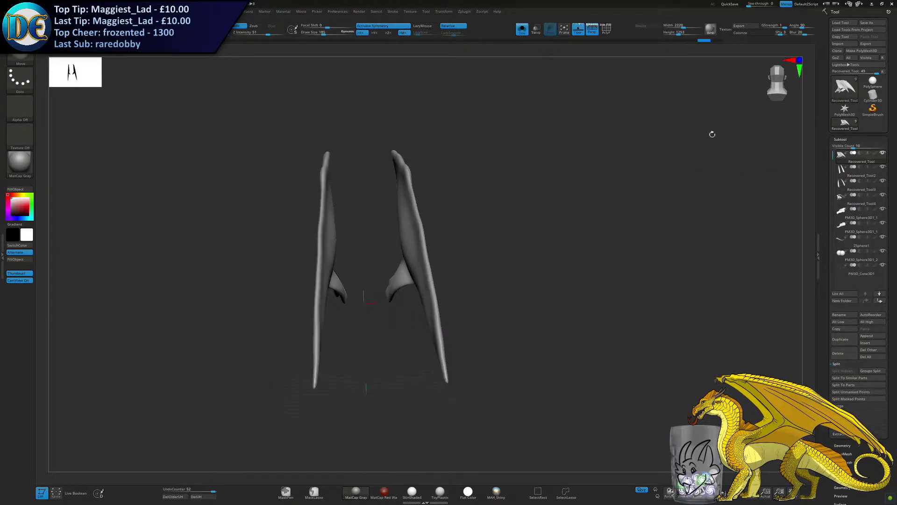
pyautogui.click(840, 173)
pyautogui.click(840, 185)
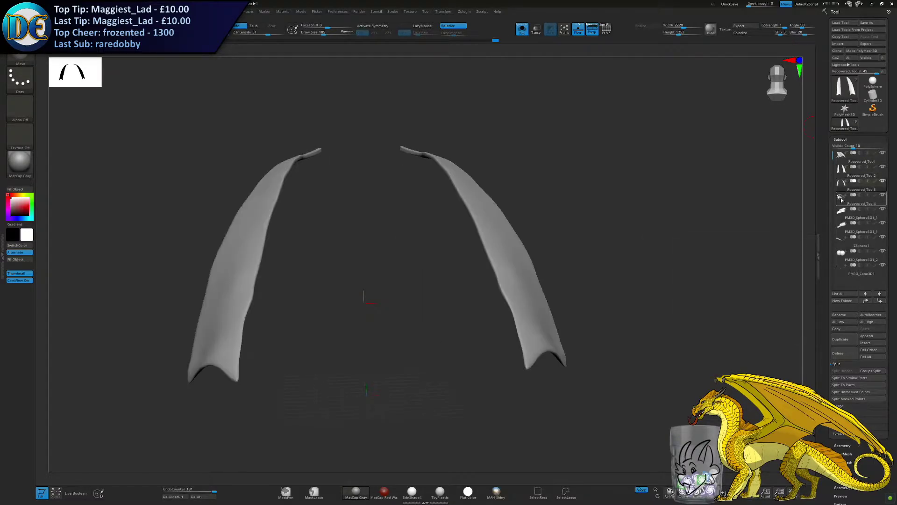
pyautogui.click(842, 200)
pyautogui.click(844, 233)
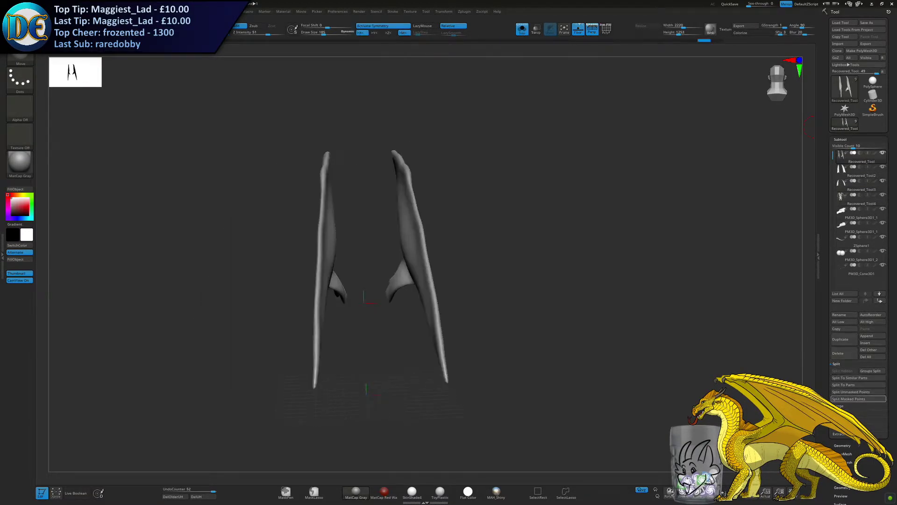
# Merge the inner membrane subtool down with the two finger membrane subtools below it and show the whole dragon again
pyautogui.click(840, 406)
pyautogui.click(845, 378)
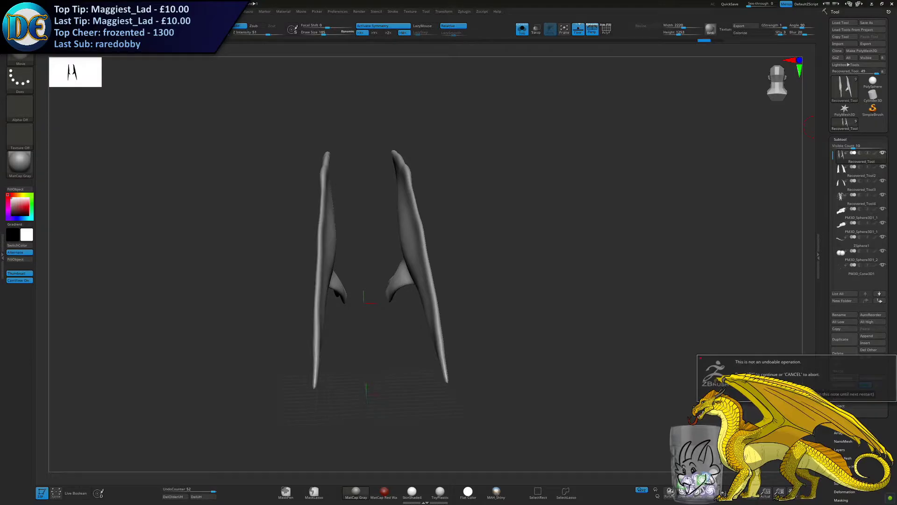
pyautogui.press('Return')
pyautogui.click(842, 377)
pyautogui.press('Return')
pyautogui.click(522, 29)
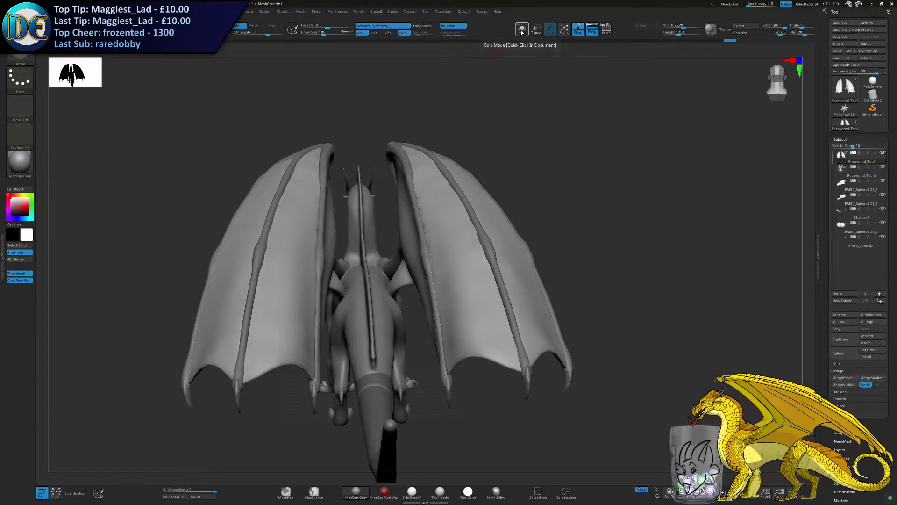
# Set the draw size to 917, isolate the merged wing membranes and smooth their surfaces from several sides
pyautogui.press('s')
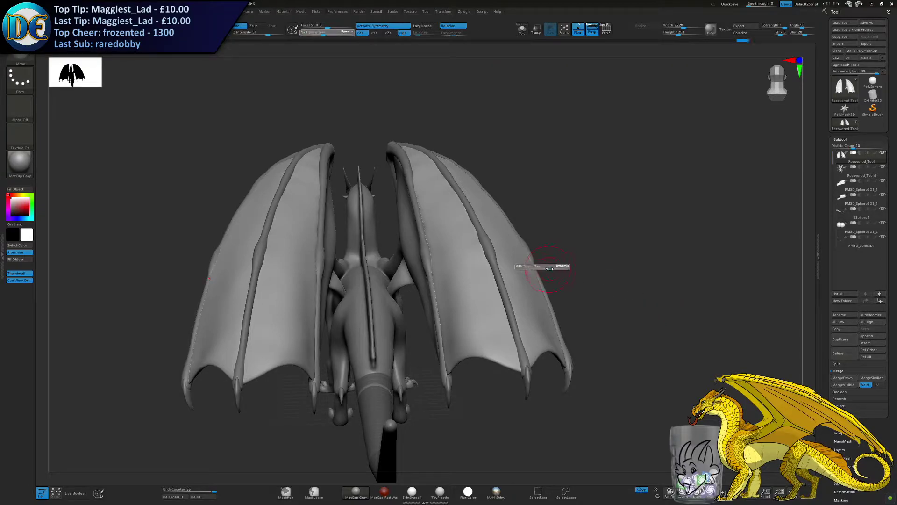
pyautogui.moveTo(561, 272); pyautogui.dragTo(613, 238)
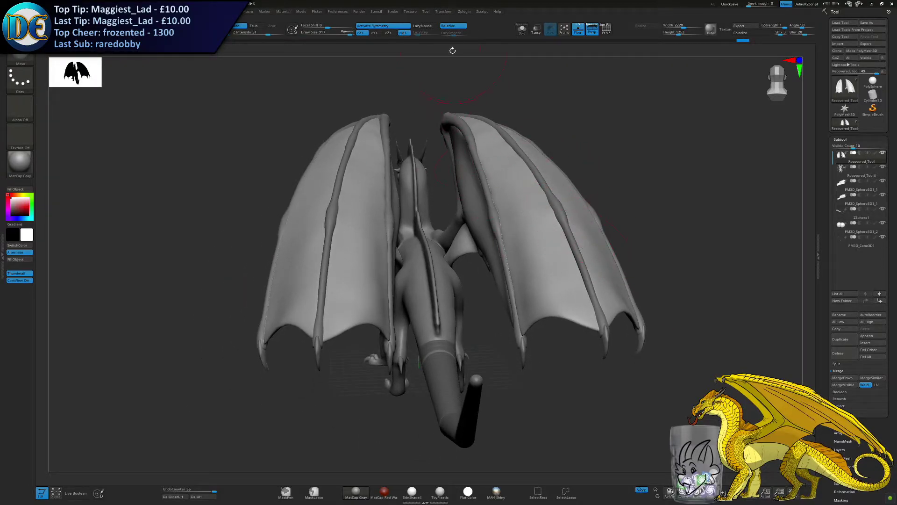
pyautogui.click(523, 31)
pyautogui.moveTo(437, 155); pyautogui.dragTo(444, 281)
pyautogui.moveTo(533, 211)
pyautogui.keyDown('shift'); pyautogui.mouseDown()
pyautogui.moveTo(526, 126)
pyautogui.moveTo(518, 187)
pyautogui.mouseUp(); pyautogui.keyUp('shift')
pyautogui.moveTo(435, 252); pyautogui.dragTo(412, 262)
pyautogui.moveTo(474, 299)
pyautogui.keyDown('shift'); pyautogui.mouseDown()
pyautogui.moveTo(469, 335)
pyautogui.moveTo(494, 98)
pyautogui.mouseUp(); pyautogui.keyUp('shift')
pyautogui.keyDown('alt'); pyautogui.moveTo(603, 141); pyautogui.dragTo(610, 212); pyautogui.keyUp('alt')
pyautogui.keyDown('shift'); pyautogui.moveTo(472, 112); pyautogui.dragTo(474, 187); pyautogui.keyUp('shift')
pyautogui.moveTo(631, 201); pyautogui.dragTo(519, 201)
pyautogui.moveTo(509, 201)
pyautogui.keyDown('shift'); pyautogui.mouseDown()
pyautogui.moveTo(503, 123)
pyautogui.moveTo(492, 158)
pyautogui.mouseUp(); pyautogui.keyUp('shift')
pyautogui.keyDown('shift'); pyautogui.moveTo(441, 407); pyautogui.dragTo(465, 292); pyautogui.keyUp('shift')
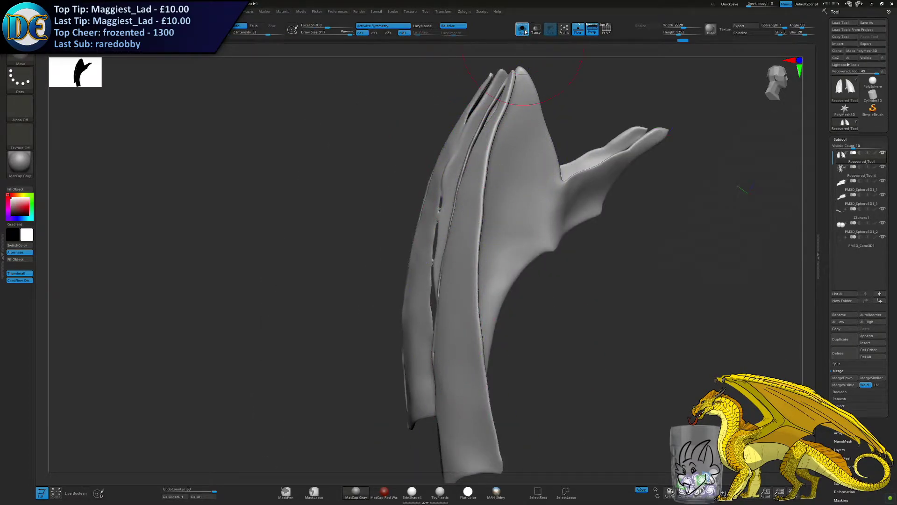
# Check the merged wing membranes against the whole dragon, and isolate them again
pyautogui.click(522, 29)
pyautogui.moveTo(430, 271); pyautogui.dragTo(463, 284, button='right')
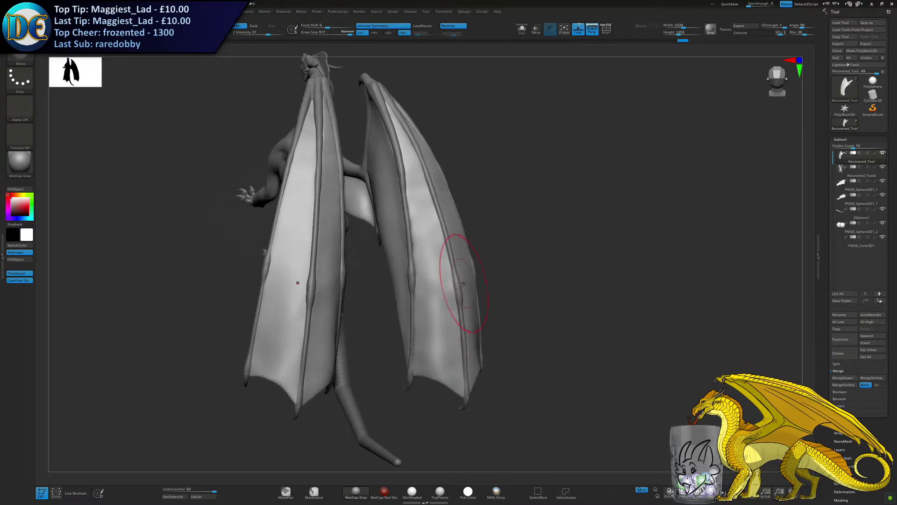
pyautogui.click(525, 34)
pyautogui.moveTo(410, 226)
pyautogui.keyDown('ctrl'); pyautogui.mouseDown(button='right')
pyautogui.moveTo(408, 242)
pyautogui.moveTo(422, 241)
pyautogui.moveTo(391, 210)
pyautogui.mouseUp(button='right'); pyautogui.keyUp('ctrl')
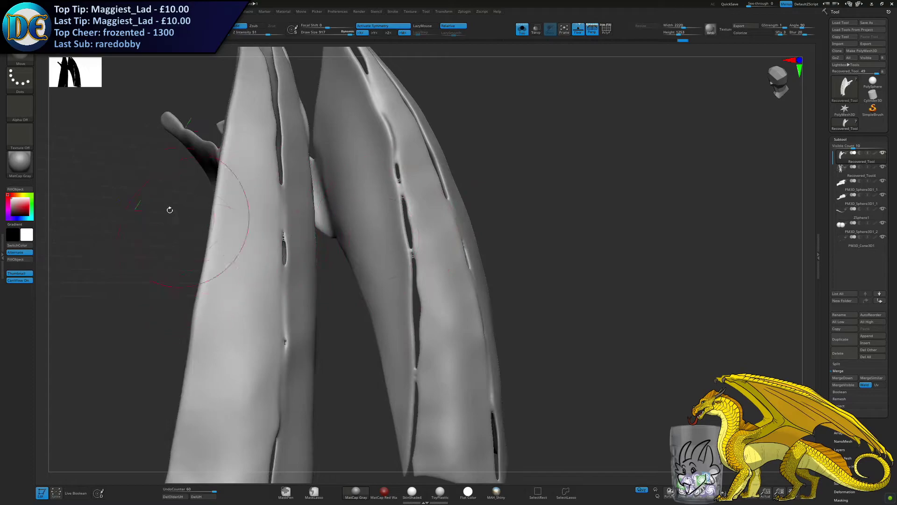
# Inflate the membranes beside the gaps between them with the Inflat brush at draw size 1000 and re-DynaMesh them
pyautogui.press('space')
pyautogui.click(163, 279)
pyautogui.press('s')
pyautogui.moveTo(321, 186); pyautogui.dragTo(304, 186)
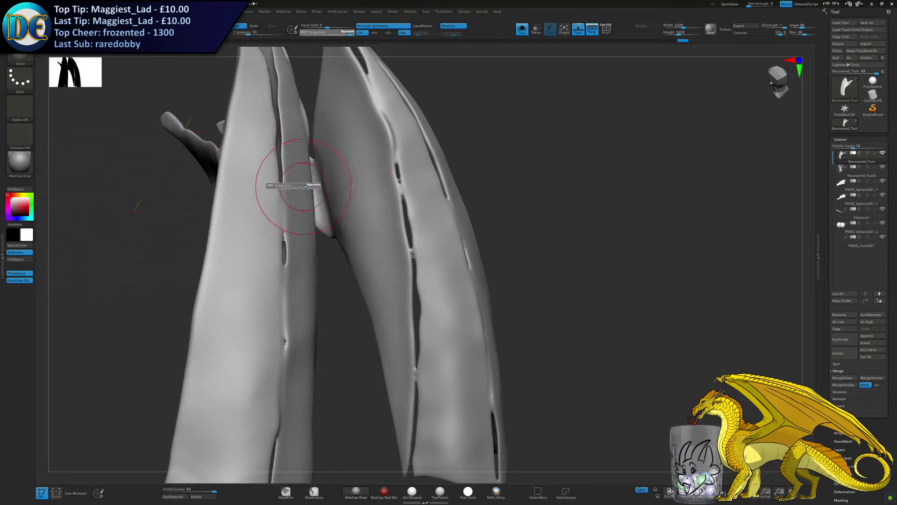
pyautogui.moveTo(310, 174); pyautogui.dragTo(327, 260, button='right')
pyautogui.moveTo(328, 260)
pyautogui.mouseDown()
pyautogui.moveTo(336, 287)
pyautogui.moveTo(371, 115)
pyautogui.mouseUp()
pyautogui.hotkey('ctrl', 'z')
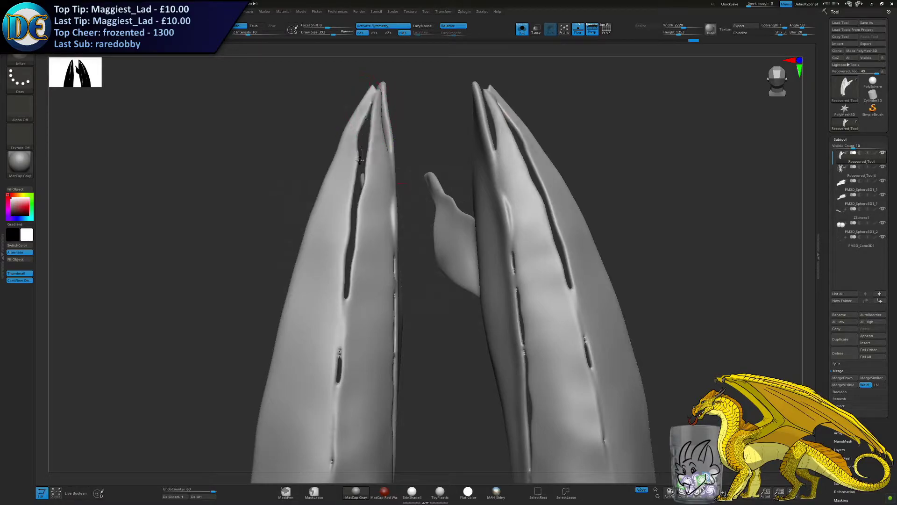
pyautogui.press('s')
pyautogui.moveTo(284, 248); pyautogui.dragTo(305, 248)
pyautogui.click(315, 277)
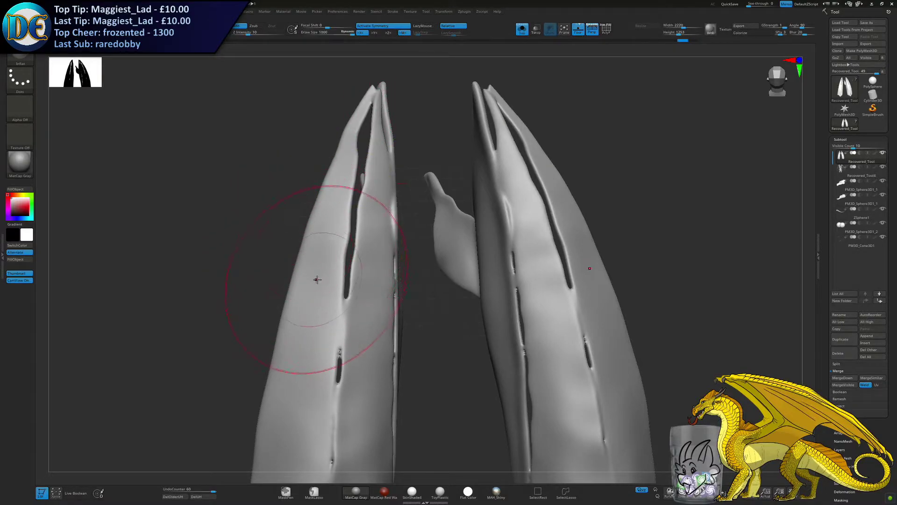
pyautogui.click(319, 277)
pyautogui.keyDown('ctrl'); pyautogui.moveTo(242, 235); pyautogui.dragTo(266, 276); pyautogui.keyUp('ctrl')
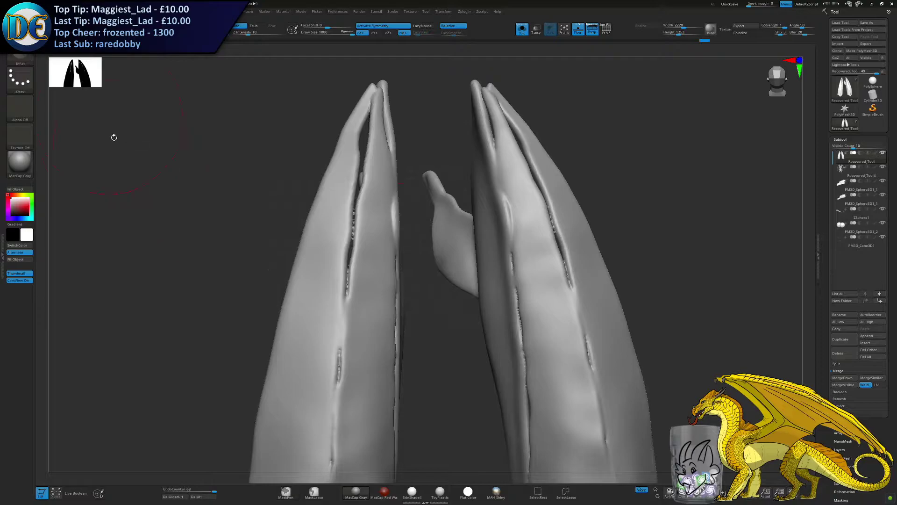
# Pinch the edges of the long gap between the outer membranes together with the Pinch brush at draw size 217
pyautogui.press('space')
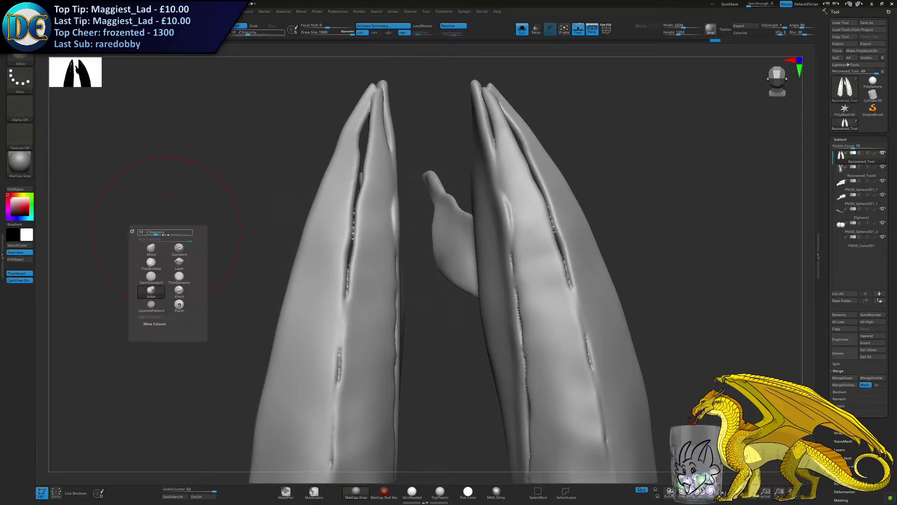
pyautogui.click(179, 304)
pyautogui.press('s')
pyautogui.moveTo(275, 188); pyautogui.dragTo(284, 188)
pyautogui.moveTo(346, 295); pyautogui.dragTo(370, 108)
pyautogui.hotkey('ctrl', 'z')
pyautogui.press('s')
pyautogui.moveTo(359, 150); pyautogui.dragTo(350, 149)
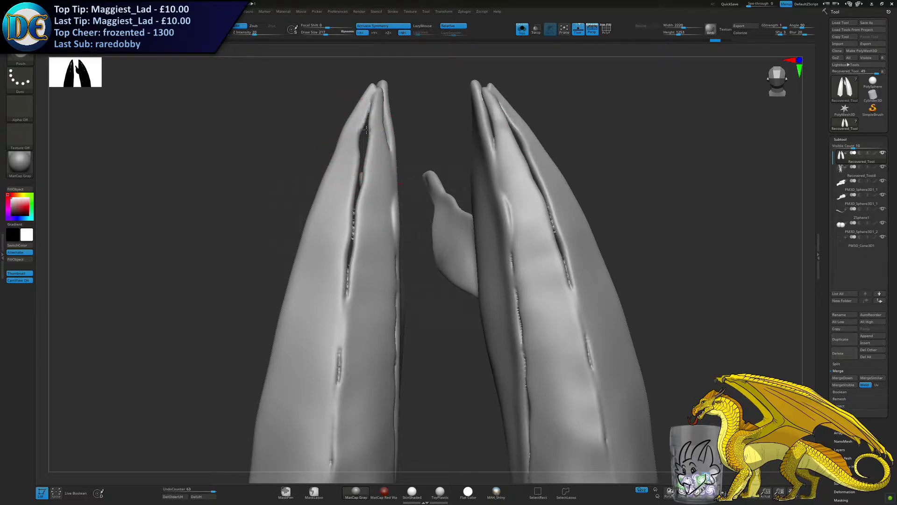
pyautogui.moveTo(368, 119); pyautogui.dragTo(348, 291)
pyautogui.keyDown('alt'); pyautogui.moveTo(341, 358); pyautogui.dragTo(366, 243, button='right'); pyautogui.keyUp('alt')
pyautogui.moveTo(367, 227); pyautogui.dragTo(345, 447)
pyautogui.keyDown('alt'); pyautogui.moveTo(359, 448); pyautogui.dragTo(365, 323, button='right'); pyautogui.keyUp('alt')
pyautogui.moveTo(355, 285); pyautogui.dragTo(346, 396)
# Pinch the inner membrane seam up to the wing tip, re-DynaMesh the membranes and smooth the joint at draw size 350
pyautogui.moveTo(349, 388)
pyautogui.mouseDown(button='right')
pyautogui.moveTo(416, 358)
pyautogui.moveTo(456, 312)
pyautogui.moveTo(430, 342)
pyautogui.mouseUp(button='right')
pyautogui.moveTo(440, 384); pyautogui.dragTo(438, 234)
pyautogui.moveTo(442, 184)
pyautogui.mouseDown()
pyautogui.moveTo(440, 198)
pyautogui.moveTo(443, 174)
pyautogui.mouseUp()
pyautogui.keyDown('alt'); pyautogui.moveTo(443, 174); pyautogui.dragTo(429, 274, button='right'); pyautogui.keyUp('alt')
pyautogui.moveTo(429, 269)
pyautogui.mouseDown()
pyautogui.moveTo(477, 96)
pyautogui.moveTo(499, 73)
pyautogui.mouseUp()
pyautogui.keyDown('alt'); pyautogui.moveTo(497, 75); pyautogui.dragTo(472, 181, button='right'); pyautogui.keyUp('alt')
pyautogui.moveTo(443, 219); pyautogui.dragTo(517, 97)
pyautogui.moveTo(518, 99); pyautogui.dragTo(601, 122, button='right')
pyautogui.keyDown('ctrl'); pyautogui.moveTo(248, 260); pyautogui.dragTo(281, 301); pyautogui.keyUp('ctrl')
pyautogui.press('s')
pyautogui.moveTo(397, 243); pyautogui.dragTo(404, 244)
pyautogui.keyDown('shift'); pyautogui.moveTo(495, 124); pyautogui.dragTo(428, 256); pyautogui.keyUp('shift')
# Close the remaining gaps near the wing tip with the Inflat brush, re-DynaMesh, and smooth the area at draw size 296
pyautogui.press('space')
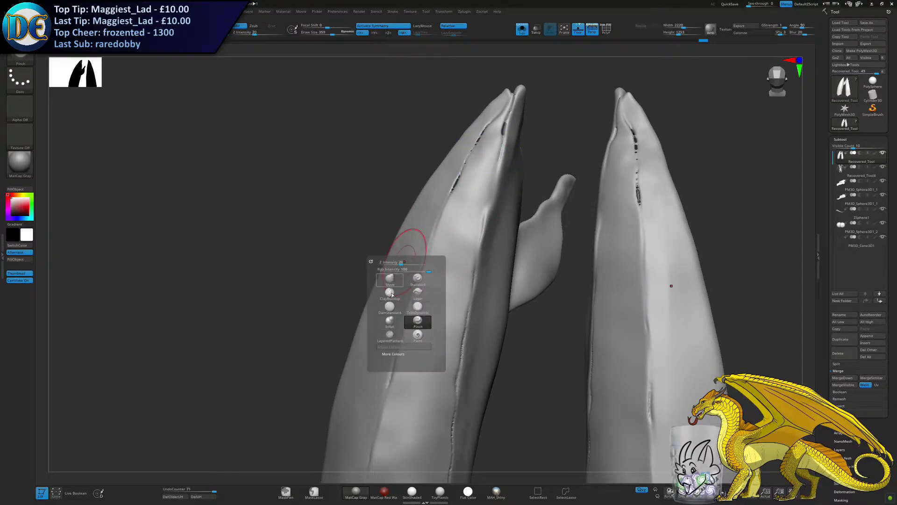
pyautogui.click(391, 321)
pyautogui.moveTo(493, 129); pyautogui.dragTo(488, 120, button='right')
pyautogui.moveTo(488, 121)
pyautogui.mouseDown()
pyautogui.moveTo(459, 193)
pyautogui.moveTo(491, 135)
pyautogui.moveTo(503, 140)
pyautogui.mouseUp()
pyautogui.keyDown('ctrl'); pyautogui.moveTo(302, 177); pyautogui.dragTo(327, 232); pyautogui.keyUp('ctrl')
pyautogui.press('s')
pyautogui.moveTo(434, 193)
pyautogui.mouseDown()
pyautogui.moveTo(458, 193)
pyautogui.moveTo(438, 169)
pyautogui.mouseUp()
pyautogui.press('s')
pyautogui.moveTo(475, 139); pyautogui.dragTo(472, 144)
pyautogui.keyDown('ctrl'); pyautogui.moveTo(341, 169); pyautogui.dragTo(362, 185); pyautogui.keyUp('ctrl')
pyautogui.press('s')
pyautogui.moveTo(471, 148); pyautogui.dragTo(480, 139)
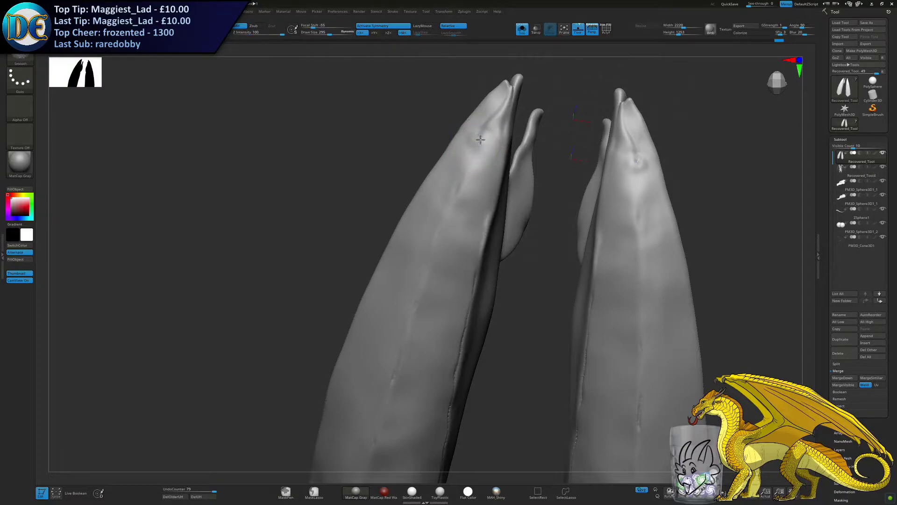
# Smooth the seams along the middle and lower membranes at draw size 547 and re-DynaMesh them
pyautogui.keyDown('alt'); pyautogui.moveTo(450, 260); pyautogui.dragTo(458, 201, button='right'); pyautogui.keyUp('alt')
pyautogui.moveTo(448, 224); pyautogui.dragTo(451, 215)
pyautogui.hotkey('ctrl', 'z')
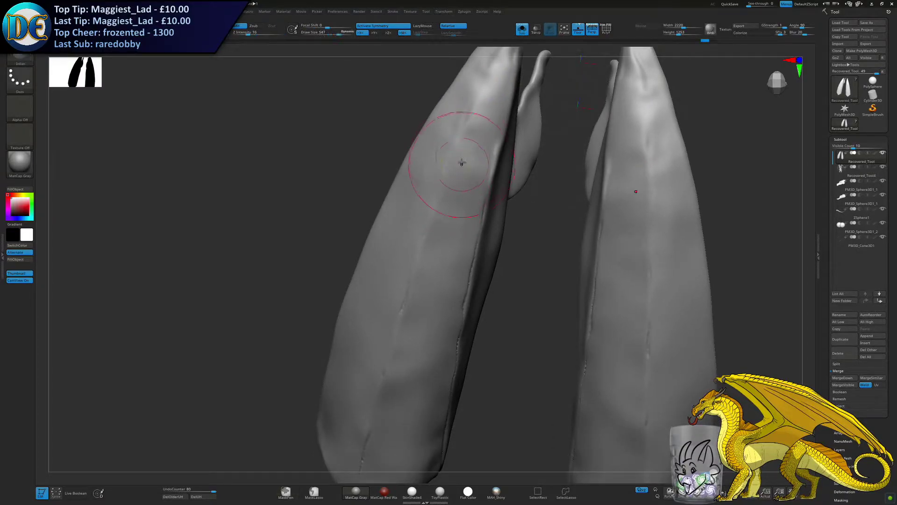
pyautogui.keyDown('shift'); pyautogui.moveTo(389, 357); pyautogui.dragTo(392, 344); pyautogui.keyUp('shift')
pyautogui.moveTo(400, 293); pyautogui.dragTo(434, 198, button='right')
pyautogui.keyDown('shift'); pyautogui.moveTo(435, 198); pyautogui.dragTo(466, 194); pyautogui.keyUp('shift')
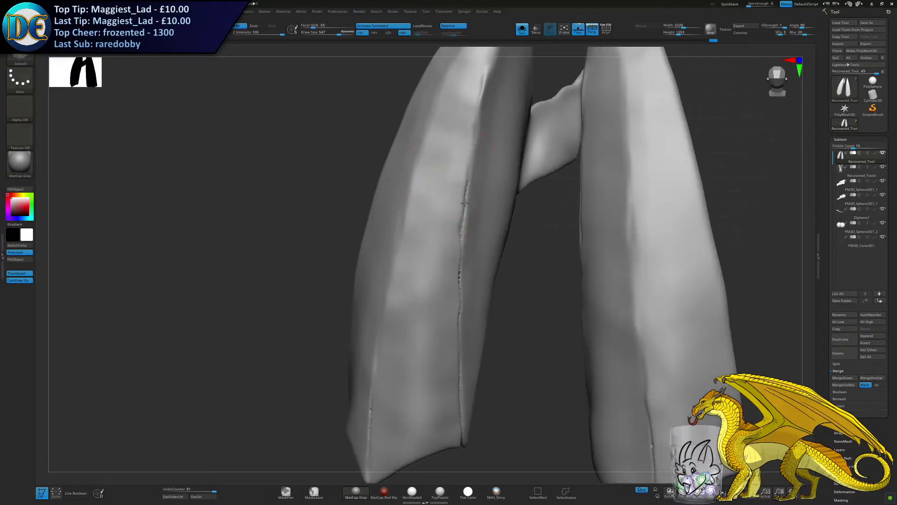
pyautogui.keyDown('shift'); pyautogui.moveTo(454, 349); pyautogui.dragTo(456, 374); pyautogui.keyUp('shift')
pyautogui.moveTo(457, 337); pyautogui.dragTo(439, 276, button='right')
pyautogui.moveTo(456, 271)
pyautogui.keyDown('shift'); pyautogui.mouseDown()
pyautogui.moveTo(431, 279)
pyautogui.moveTo(457, 274)
pyautogui.moveTo(458, 266)
pyautogui.mouseUp(); pyautogui.keyUp('shift')
pyautogui.moveTo(435, 345)
pyautogui.mouseDown(button='right')
pyautogui.moveTo(437, 309)
pyautogui.moveTo(413, 303)
pyautogui.mouseUp(button='right')
pyautogui.keyDown('shift'); pyautogui.moveTo(457, 276); pyautogui.dragTo(469, 357); pyautogui.keyUp('shift')
pyautogui.moveTo(440, 345); pyautogui.dragTo(488, 323, button='right')
pyautogui.moveTo(378, 304)
pyautogui.keyDown('shift'); pyautogui.mouseDown()
pyautogui.moveTo(378, 346)
pyautogui.moveTo(378, 226)
pyautogui.moveTo(378, 318)
pyautogui.mouseUp(); pyautogui.keyUp('shift')
pyautogui.keyDown('ctrl'); pyautogui.moveTo(502, 284); pyautogui.dragTo(501, 309); pyautogui.keyUp('ctrl')
# Smooth the lower end of the central membrane seam and try inflating it at a smaller draw size
pyautogui.press('s')
pyautogui.moveTo(358, 333); pyautogui.dragTo(351, 333)
pyautogui.keyDown('shift'); pyautogui.moveTo(379, 323); pyautogui.dragTo(384, 329); pyautogui.keyUp('shift')
pyautogui.press('s')
pyautogui.moveTo(380, 360); pyautogui.dragTo(382, 382)
pyautogui.hotkey('ctrl', 'z')
pyautogui.press('s')
pyautogui.moveTo(373, 328); pyautogui.dragTo(359, 327)
pyautogui.hotkey('ctrl', 'z')
pyautogui.keyDown('ctrl'); pyautogui.moveTo(365, 293); pyautogui.dragTo(388, 225, button='right'); pyautogui.keyUp('ctrl')
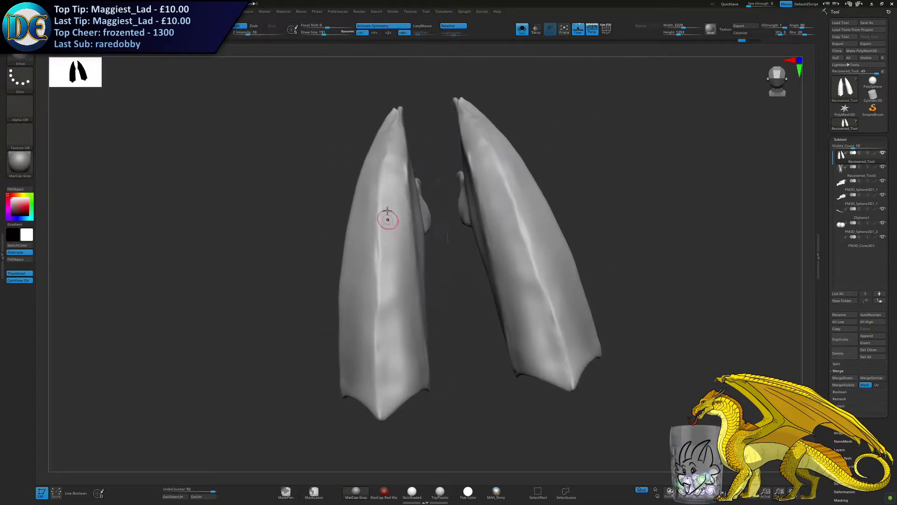
# Smooth the central and inner membrane ridges from the wing tip to the lower edge and touch up the lower corner
pyautogui.keyDown('shift'); pyautogui.moveTo(381, 170); pyautogui.dragTo(371, 323); pyautogui.keyUp('shift')
pyautogui.moveTo(381, 168)
pyautogui.keyDown('shift'); pyautogui.mouseDown()
pyautogui.moveTo(380, 420)
pyautogui.moveTo(454, 151)
pyautogui.moveTo(428, 214)
pyautogui.mouseUp(); pyautogui.keyUp('shift')
pyautogui.keyDown('shift'); pyautogui.moveTo(423, 279); pyautogui.dragTo(429, 201); pyautogui.keyUp('shift')
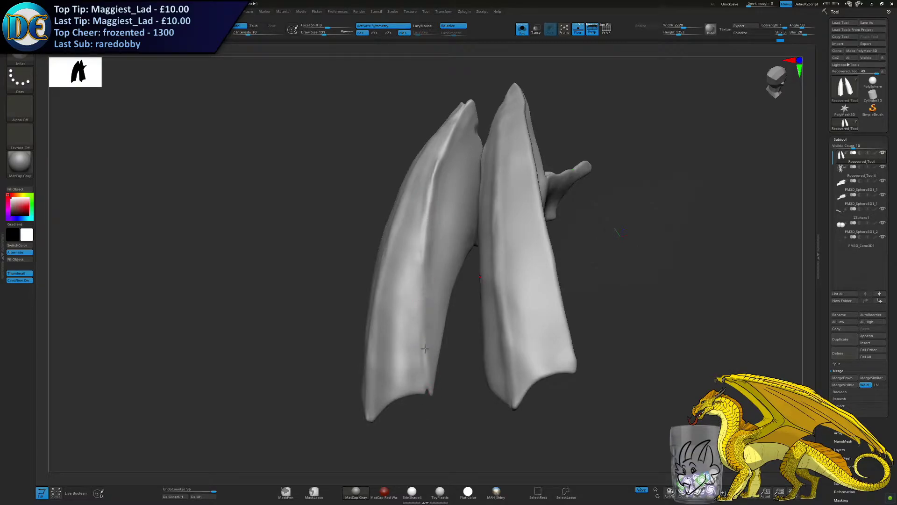
pyautogui.moveTo(428, 374); pyautogui.dragTo(432, 397)
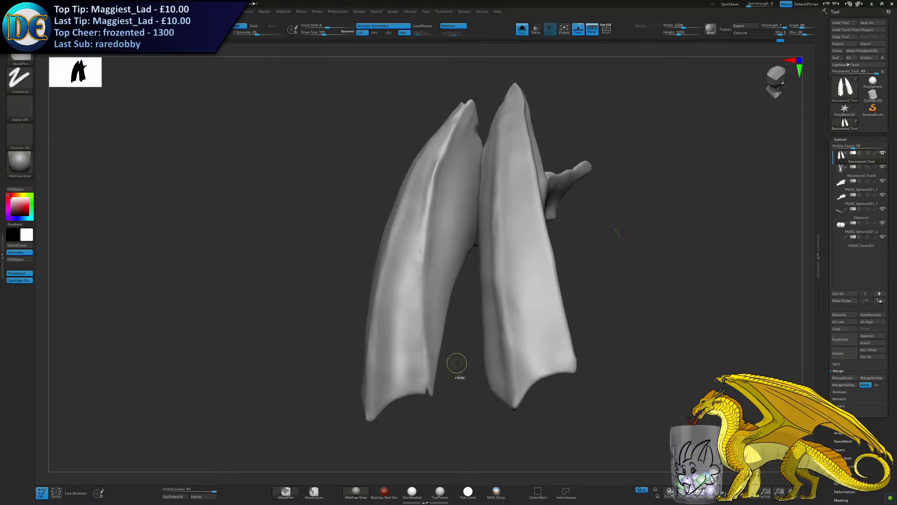
pyautogui.press('s')
pyautogui.moveTo(429, 365)
pyautogui.mouseDown()
pyautogui.moveTo(459, 367)
pyautogui.moveTo(435, 371)
pyautogui.mouseUp()
pyautogui.keyDown('shift'); pyautogui.moveTo(409, 136); pyautogui.dragTo(377, 350); pyautogui.keyUp('shift')
# Try to thin the membranes by deflating them at draw size 1000, and undo the changes
pyautogui.press('s')
pyautogui.moveTo(332, 249); pyautogui.dragTo(357, 253)
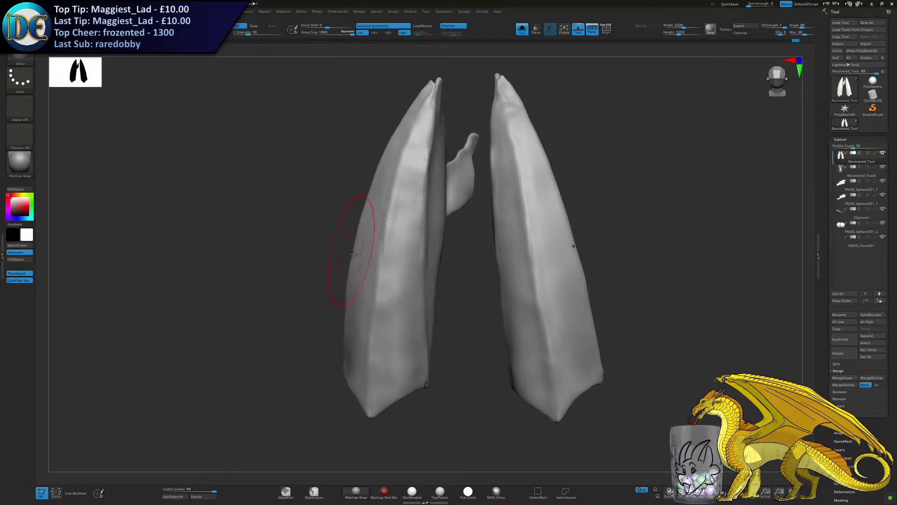
pyautogui.keyDown('alt'); pyautogui.click(367, 258); pyautogui.keyUp('alt')
pyautogui.keyDown('alt'); pyautogui.click(368, 259); pyautogui.keyUp('alt')
pyautogui.keyDown('alt'); pyautogui.click(368, 259); pyautogui.keyUp('alt')
pyautogui.hotkey('ctrl', 'z')
pyautogui.hotkey('ctrl', 'z')
pyautogui.hotkey('ctrl', 'z')
# Try thinning the membranes again while checking them against the whole dragon, and undo these changes
pyautogui.click(522, 30)
pyautogui.keyDown('alt'); pyautogui.click(397, 293); pyautogui.keyUp('alt')
pyautogui.keyDown('alt'); pyautogui.click(397, 295); pyautogui.keyUp('alt')
pyautogui.moveTo(397, 296)
pyautogui.mouseDown(button='right')
pyautogui.moveTo(402, 251)
pyautogui.moveTo(448, 250)
pyautogui.moveTo(492, 70)
pyautogui.mouseUp(button='right')
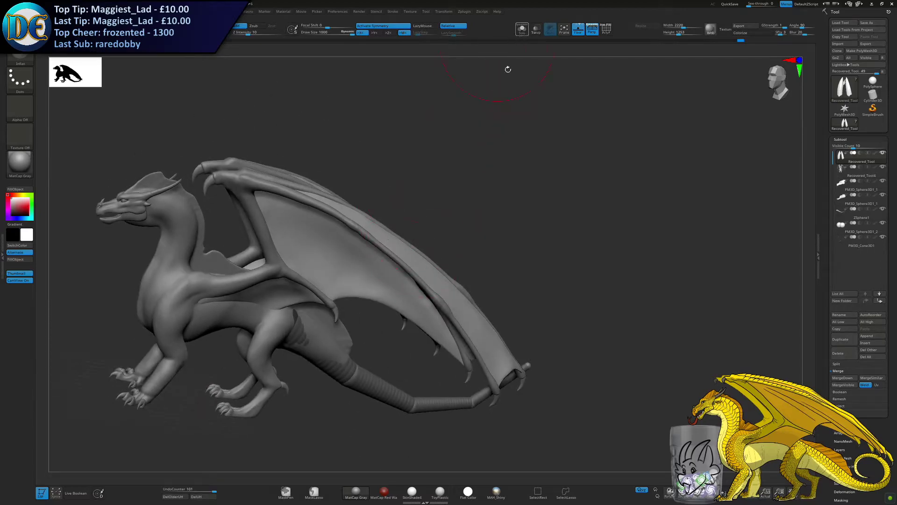
pyautogui.click(522, 29)
pyautogui.moveTo(267, 178); pyautogui.dragTo(341, 260, button='right')
pyautogui.press('s')
pyautogui.moveTo(318, 225); pyautogui.dragTo(312, 225)
pyautogui.moveTo(312, 225)
pyautogui.mouseDown(button='right')
pyautogui.moveTo(345, 234)
pyautogui.moveTo(324, 248)
pyautogui.moveTo(344, 290)
pyautogui.moveTo(369, 240)
pyautogui.mouseUp(button='right')
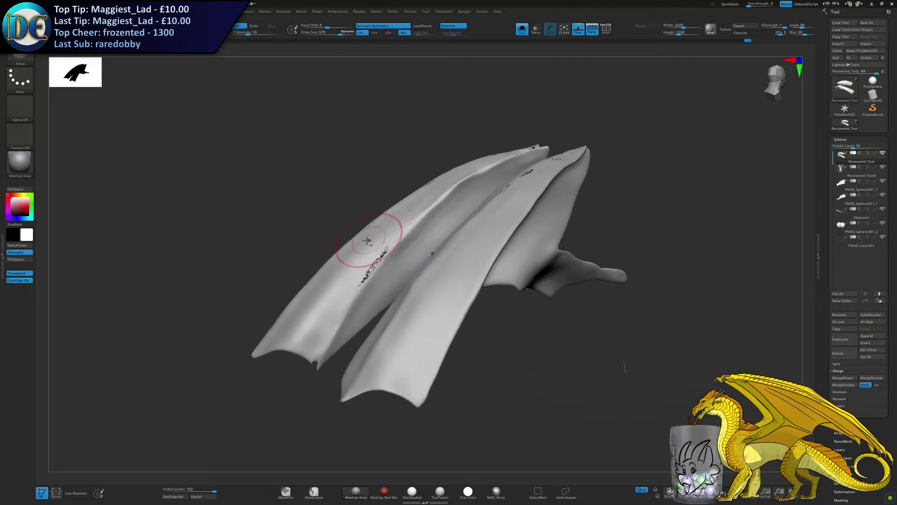
pyautogui.hotkey('ctrl', 'z')
pyautogui.hotkey('ctrl', 'z')
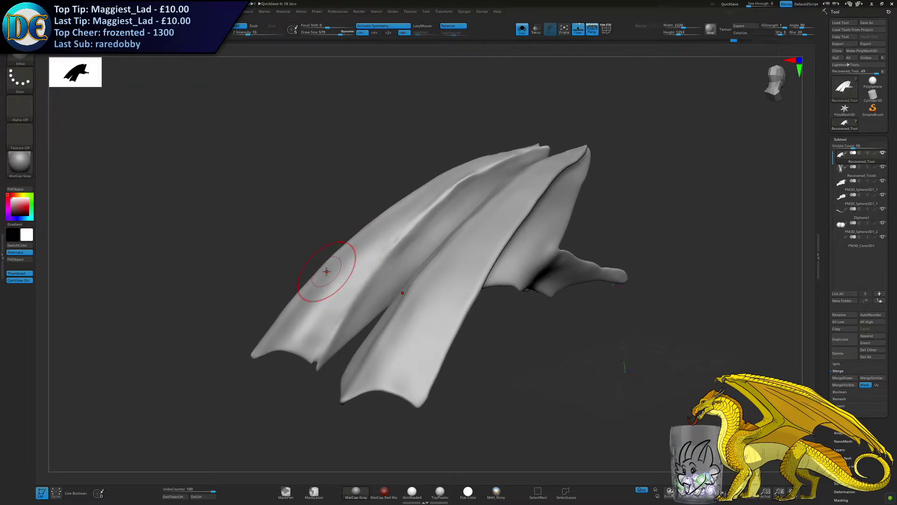
pyautogui.moveTo(264, 323); pyautogui.dragTo(305, 292)
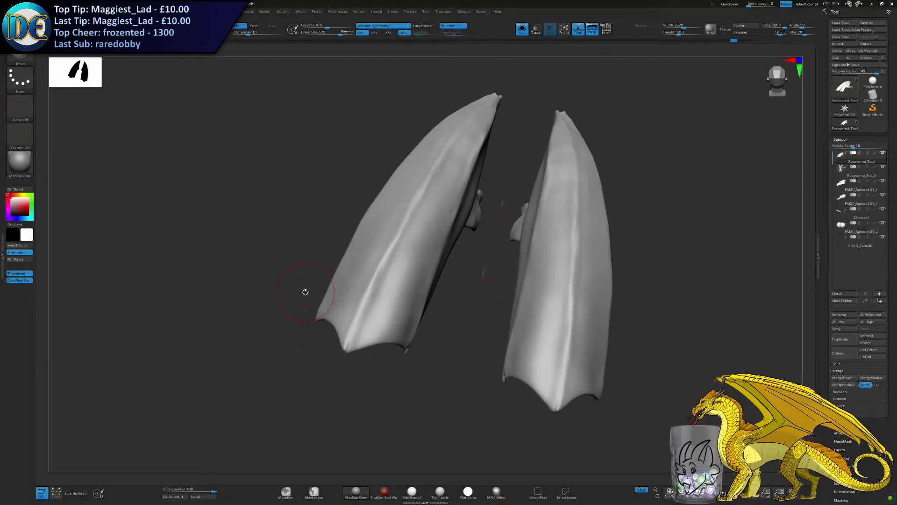
pyautogui.hotkey('ctrl', 'z')
pyautogui.hotkey('ctrl', 'z')
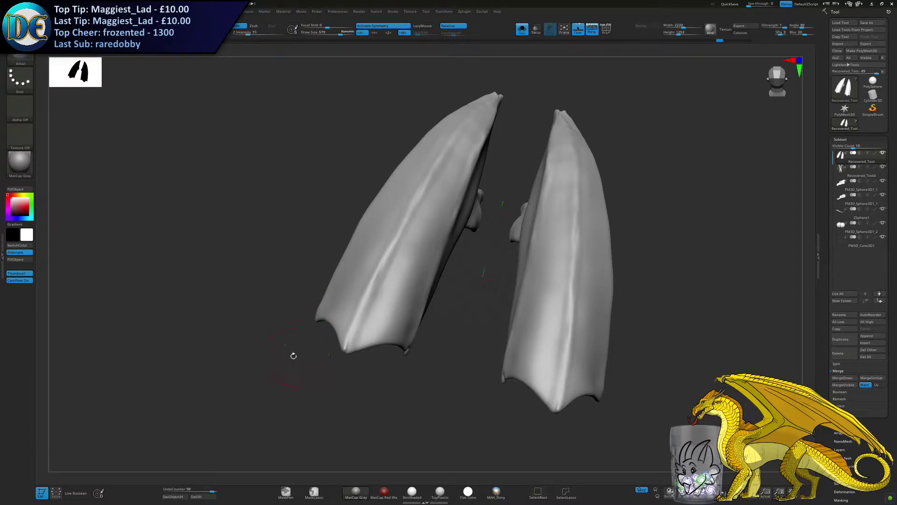
# Set the draw size to 1000, subdivide the membranes and show the whole dragon again
pyautogui.press('s')
pyautogui.moveTo(320, 301); pyautogui.dragTo(341, 301)
pyautogui.hotkey('ctrl', 'd')
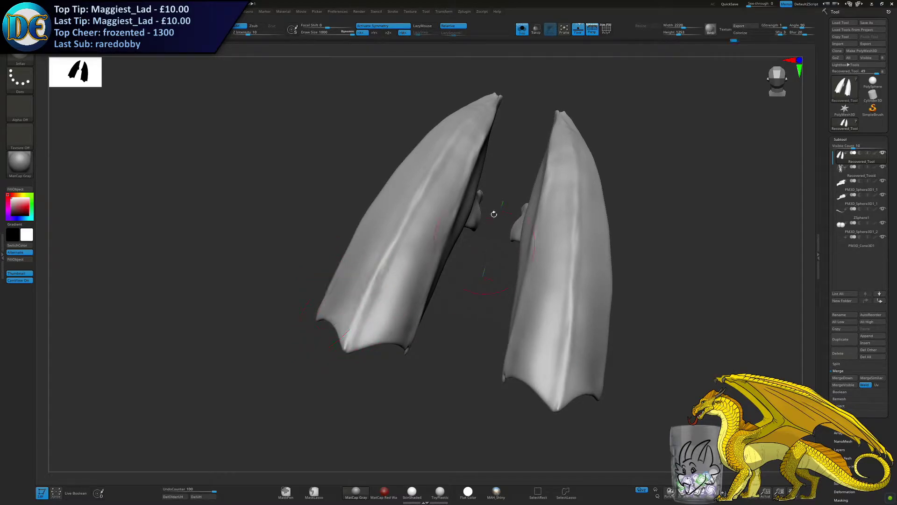
pyautogui.click(522, 32)
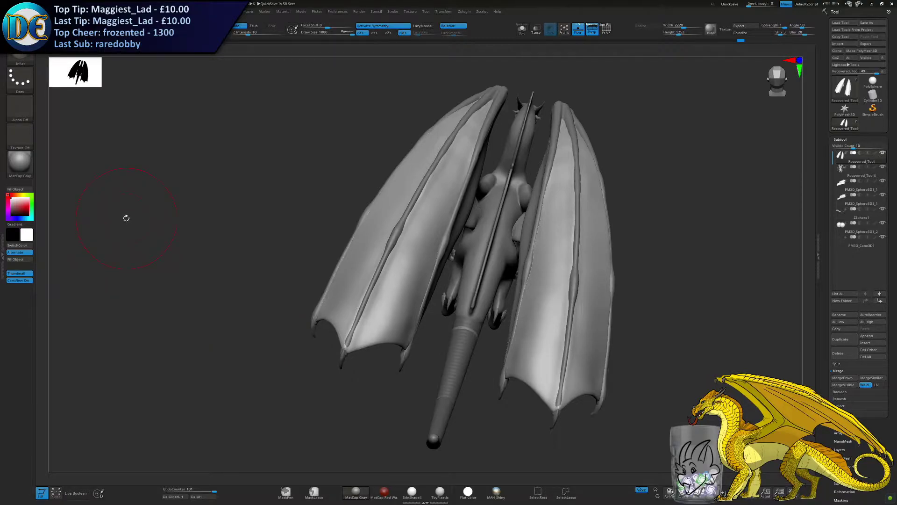
# Pull the outer membrane's lower edge in to meet the finger bone near the claw with the Move brush
pyautogui.press('b')
pyautogui.press('m')
pyautogui.press('v')
pyautogui.press('s')
pyautogui.moveTo(252, 181); pyautogui.dragTo(247, 181)
pyautogui.moveTo(299, 187)
pyautogui.mouseDown(button='right')
pyautogui.moveTo(352, 197)
pyautogui.moveTo(429, 310)
pyautogui.moveTo(365, 304)
pyautogui.moveTo(389, 298)
pyautogui.mouseUp(button='right')
pyautogui.moveTo(389, 298); pyautogui.dragTo(394, 326)
pyautogui.moveTo(410, 305); pyautogui.dragTo(394, 335, button='right')
pyautogui.press('s')
pyautogui.moveTo(394, 334); pyautogui.dragTo(398, 335)
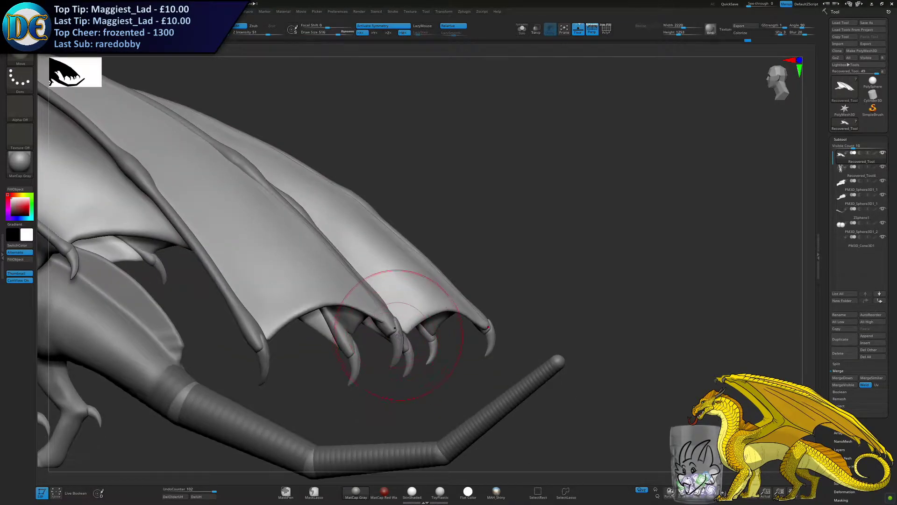
pyautogui.moveTo(388, 278); pyautogui.dragTo(301, 261)
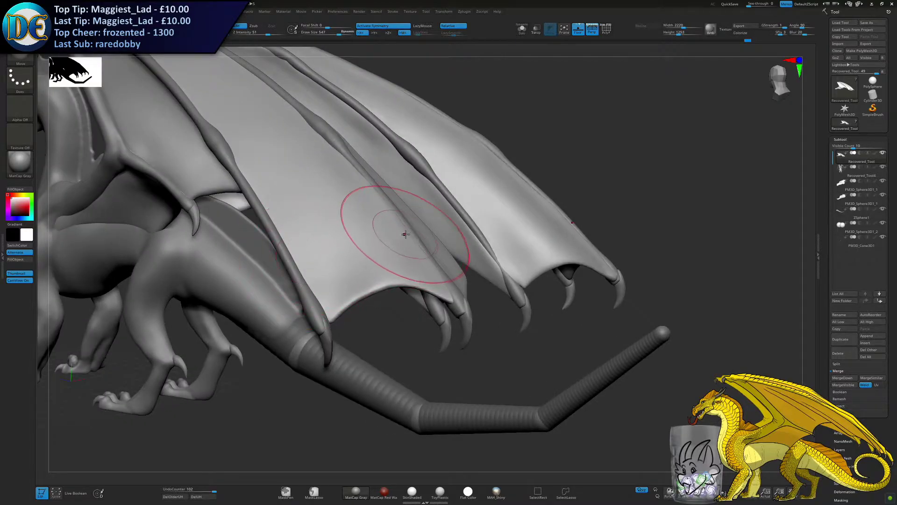
# Shape the membranes along the outer finger bones and lower edges with the Move brush at draw size 547
pyautogui.moveTo(425, 255); pyautogui.dragTo(425, 258)
pyautogui.moveTo(392, 211); pyautogui.dragTo(409, 234)
pyautogui.moveTo(460, 248)
pyautogui.mouseDown(button='right')
pyautogui.moveTo(414, 254)
pyautogui.moveTo(466, 261)
pyautogui.mouseUp(button='right')
pyautogui.moveTo(467, 259)
pyautogui.mouseDown()
pyautogui.moveTo(501, 285)
pyautogui.moveTo(513, 276)
pyautogui.mouseUp()
pyautogui.moveTo(664, 296); pyautogui.dragTo(605, 281)
pyautogui.moveTo(505, 279); pyautogui.dragTo(464, 293)
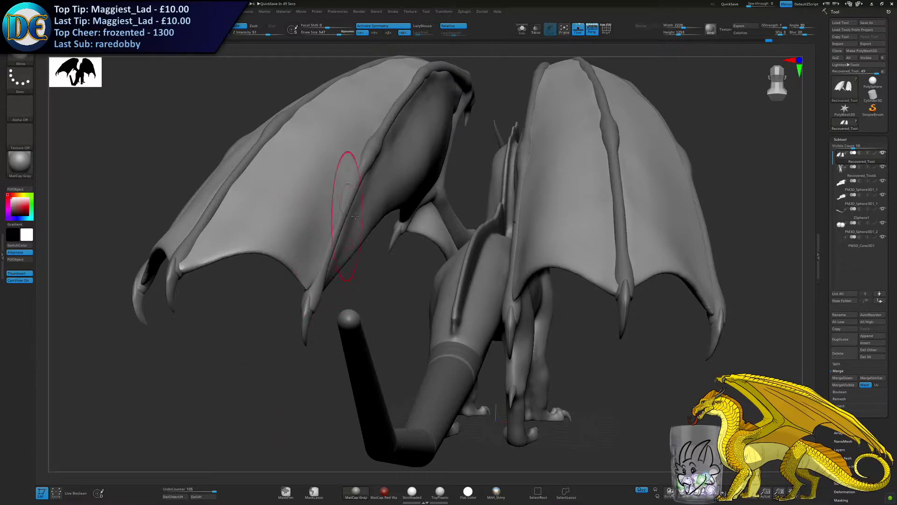
pyautogui.keyDown('alt'); pyautogui.moveTo(336, 217); pyautogui.dragTo(350, 296, button='right'); pyautogui.keyUp('alt')
pyautogui.moveTo(472, 276); pyautogui.dragTo(401, 265, button='right')
# Fit the membrane to the finger bones at the top of the wing with a smaller Move brush
pyautogui.keyDown('alt'); pyautogui.moveTo(510, 140); pyautogui.dragTo(502, 210, button='right'); pyautogui.keyUp('alt')
pyautogui.press('s')
pyautogui.moveTo(500, 210); pyautogui.dragTo(487, 210)
pyautogui.moveTo(486, 210)
pyautogui.keyDown('ctrl'); pyautogui.mouseDown(button='right')
pyautogui.moveTo(464, 220)
pyautogui.moveTo(485, 212)
pyautogui.mouseUp(button='right'); pyautogui.keyUp('ctrl')
pyautogui.moveTo(486, 218); pyautogui.dragTo(492, 213)
pyautogui.moveTo(491, 225); pyautogui.dragTo(490, 199, button='right')
pyautogui.press('s')
pyautogui.moveTo(490, 201); pyautogui.dragTo(471, 225)
pyautogui.hotkey('ctrl', 'z')
pyautogui.press('s')
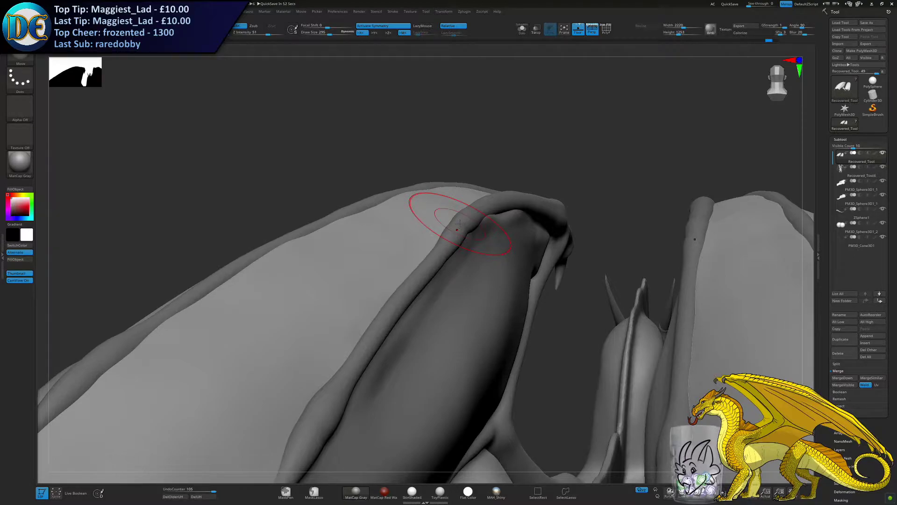
# Carve along the membrane where it meets the upper finger bone with DamStandard at draw size 118, and smooth it
pyautogui.moveTo(431, 274); pyautogui.dragTo(391, 277, button='right')
pyautogui.press('space')
pyautogui.click(412, 326)
pyautogui.press('s')
pyautogui.moveTo(530, 224)
pyautogui.mouseDown()
pyautogui.moveTo(522, 224)
pyautogui.moveTo(609, 190)
pyautogui.mouseUp()
pyautogui.keyDown('shift'); pyautogui.moveTo(510, 239); pyautogui.dragTo(628, 187); pyautogui.keyUp('shift')
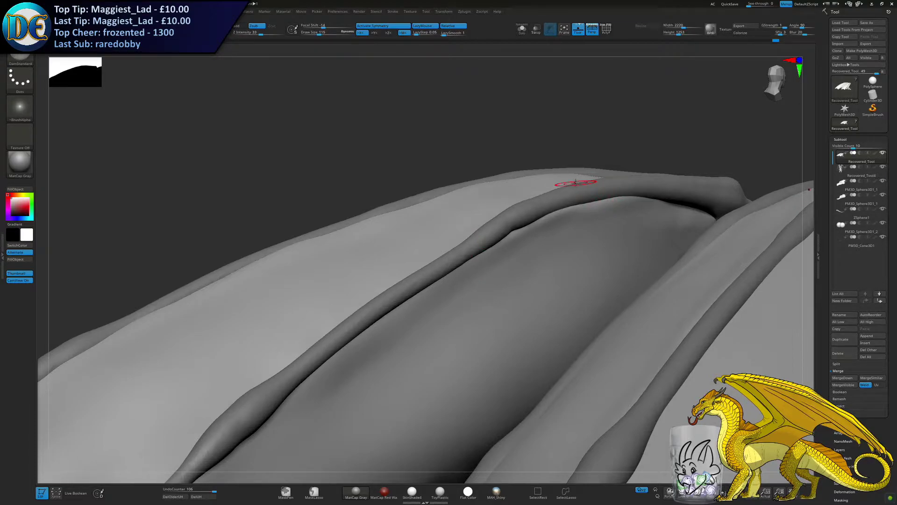
# Pull the membrane's upper corner in against the end of the upper finger bone with the Move brush
pyautogui.press('b')
pyautogui.press('m')
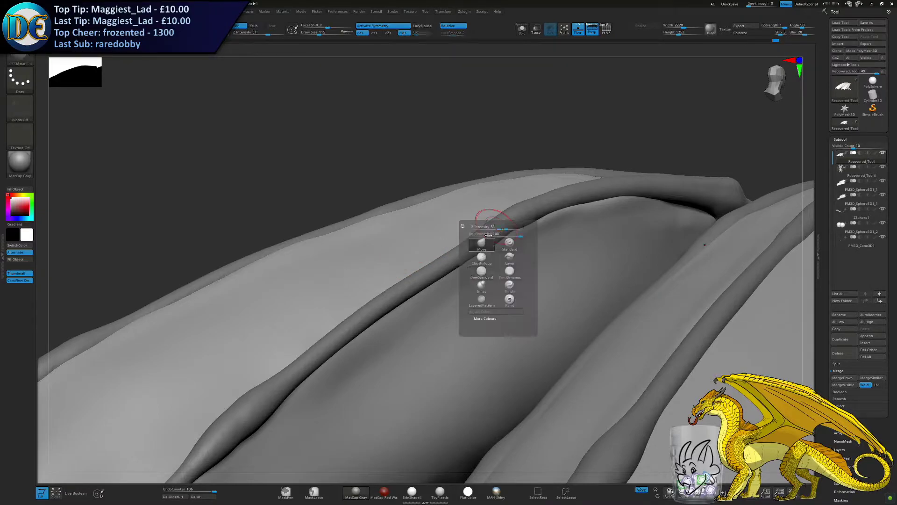
pyautogui.press('v')
pyautogui.press('s')
pyautogui.moveTo(635, 197); pyautogui.dragTo(646, 197)
pyautogui.moveTo(651, 187)
pyautogui.keyDown('ctrl'); pyautogui.mouseDown(button='right')
pyautogui.moveTo(533, 199)
pyautogui.moveTo(555, 201)
pyautogui.moveTo(551, 248)
pyautogui.mouseUp(button='right'); pyautogui.keyUp('ctrl')
pyautogui.press('s')
pyautogui.moveTo(551, 249); pyautogui.dragTo(547, 247)
pyautogui.moveTo(547, 247); pyautogui.dragTo(556, 238, button='right')
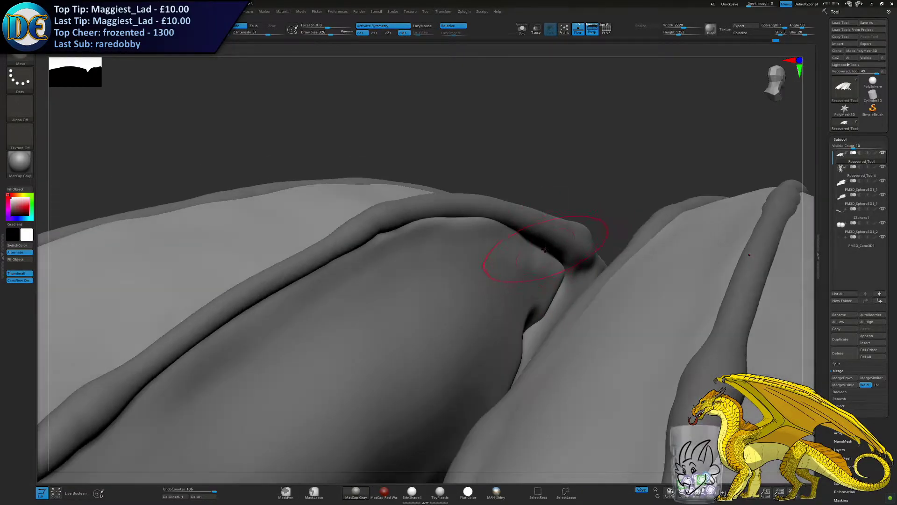
pyautogui.hotkey('ctrl', 'z')
pyautogui.moveTo(557, 238); pyautogui.dragTo(538, 248)
pyautogui.press('s')
pyautogui.moveTo(538, 248); pyautogui.dragTo(548, 241)
pyautogui.hotkey('ctrl', 'z')
pyautogui.moveTo(548, 241); pyautogui.dragTo(532, 248, button='right')
pyautogui.press('s')
pyautogui.moveTo(537, 250); pyautogui.dragTo(541, 251)
pyautogui.moveTo(540, 246); pyautogui.dragTo(542, 244, button='right')
# Fit the membrane edge along the underside of the upper finger bone with the Move brush at draw size 260
pyautogui.moveTo(542, 242); pyautogui.dragTo(567, 233)
pyautogui.moveTo(567, 232); pyautogui.dragTo(557, 237, button='right')
pyautogui.moveTo(562, 236)
pyautogui.mouseDown()
pyautogui.moveTo(566, 228)
pyautogui.moveTo(555, 223)
pyautogui.mouseUp()
pyautogui.press('s')
pyautogui.moveTo(555, 223); pyautogui.dragTo(551, 226, button='right')
pyautogui.press('s')
pyautogui.moveTo(551, 226); pyautogui.dragTo(553, 226)
pyautogui.moveTo(552, 225); pyautogui.dragTo(549, 215, button='right')
pyautogui.moveTo(549, 215)
pyautogui.mouseDown()
pyautogui.moveTo(542, 206)
pyautogui.moveTo(515, 221)
pyautogui.mouseUp()
pyautogui.moveTo(515, 222); pyautogui.dragTo(504, 231, button='right')
pyautogui.moveTo(473, 234); pyautogui.dragTo(468, 228)
# Raise the Move brush draw size to 640 and save the project over the existing file
pyautogui.moveTo(397, 306); pyautogui.dragTo(543, 107, button='right')
pyautogui.press('ctrl')
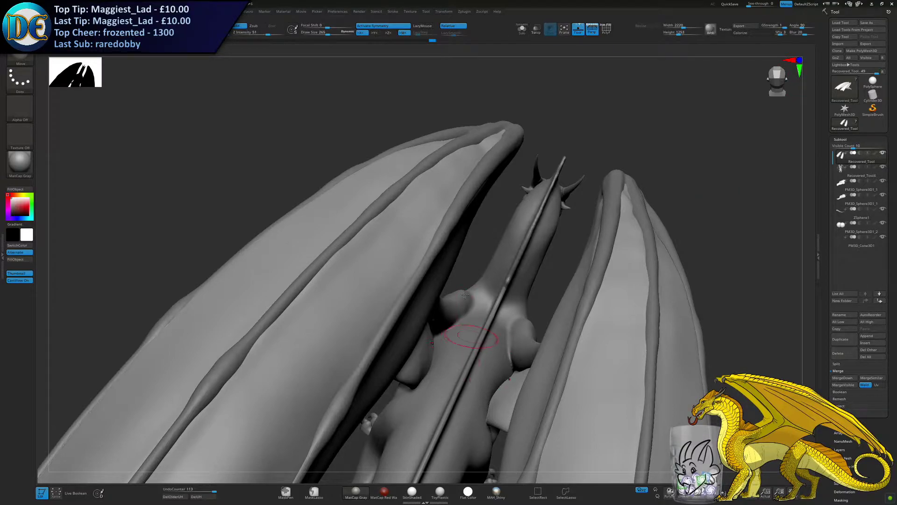
pyautogui.moveTo(466, 306); pyautogui.dragTo(460, 300, button='right')
pyautogui.keyDown('ctrl'); pyautogui.moveTo(460, 299); pyautogui.dragTo(431, 218, button='right'); pyautogui.keyUp('ctrl')
pyautogui.press('s')
pyautogui.moveTo(434, 239); pyautogui.dragTo(442, 239)
pyautogui.moveTo(450, 243)
pyautogui.mouseDown(button='right')
pyautogui.moveTo(461, 237)
pyautogui.moveTo(448, 242)
pyautogui.moveTo(469, 274)
pyautogui.mouseUp(button='right')
pyautogui.keyDown('alt'); pyautogui.moveTo(575, 287); pyautogui.dragTo(315, 256, button='right'); pyautogui.keyUp('alt')
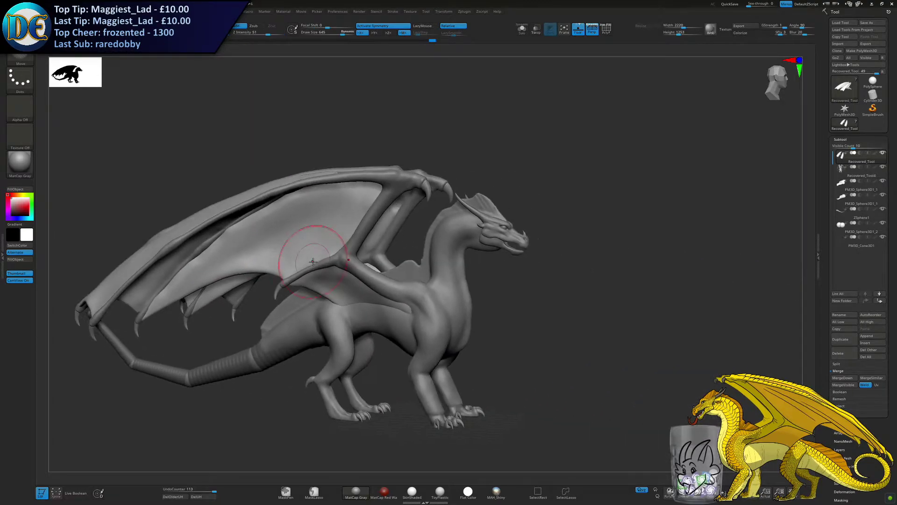
pyautogui.keyDown('alt'); pyautogui.moveTo(444, 351); pyautogui.dragTo(503, 329, button='right'); pyautogui.keyUp('alt')
pyautogui.hotkey('ctrl', 's')
pyautogui.press('Return')
pyautogui.press('y')
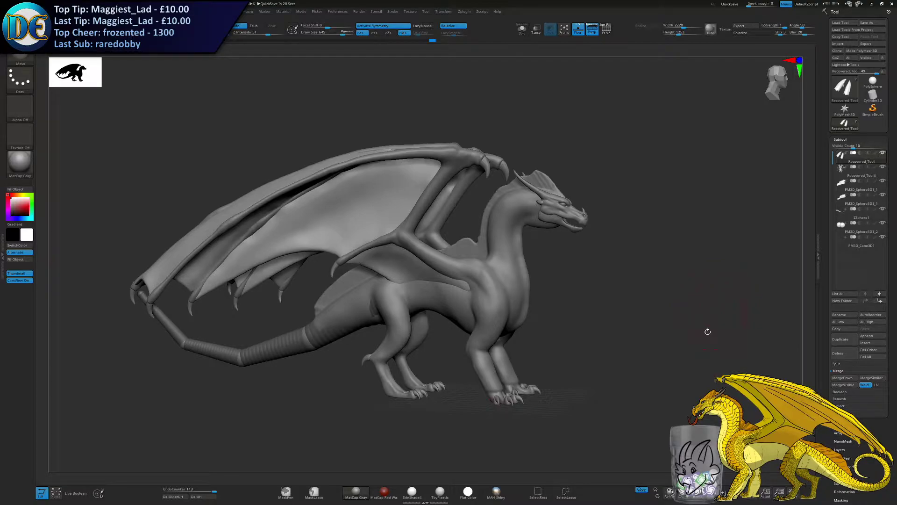
# Try to reshape the inner wing membrane with a larger Move brush
pyautogui.moveTo(665, 363); pyautogui.dragTo(669, 365)
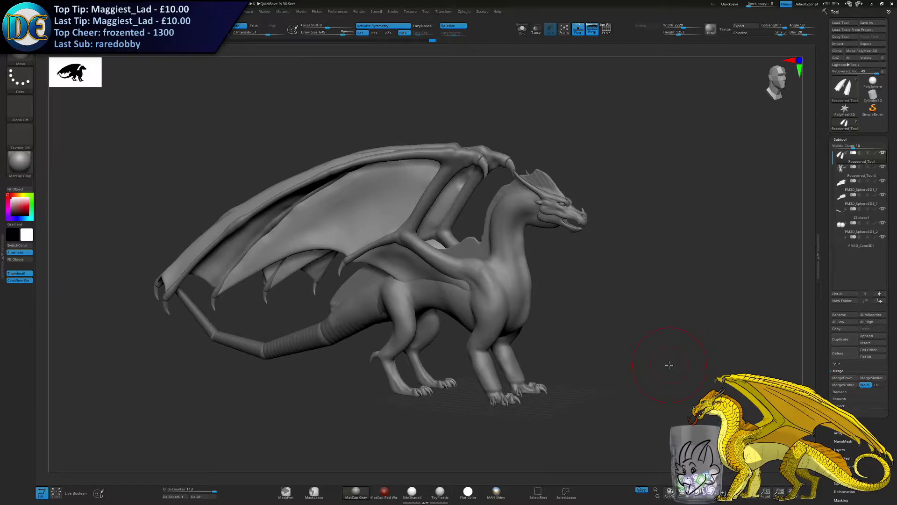
pyautogui.press('s')
pyautogui.moveTo(490, 265); pyautogui.dragTo(510, 265)
pyautogui.moveTo(499, 251)
pyautogui.keyDown('alt'); pyautogui.mouseDown(button='right')
pyautogui.moveTo(465, 213)
pyautogui.moveTo(336, 201)
pyautogui.moveTo(331, 229)
pyautogui.moveTo(344, 258)
pyautogui.mouseUp(button='right'); pyautogui.keyUp('alt')
pyautogui.moveTo(344, 259); pyautogui.dragTo(347, 257)
pyautogui.hotkey('ctrl', 'z')
pyautogui.press('s')
pyautogui.moveTo(304, 272)
pyautogui.mouseDown(button='right')
pyautogui.moveTo(360, 227)
pyautogui.moveTo(339, 219)
pyautogui.moveTo(346, 216)
pyautogui.moveTo(352, 236)
pyautogui.moveTo(371, 236)
pyautogui.mouseUp(button='right')
pyautogui.keyDown('alt'); pyautogui.moveTo(689, 270); pyautogui.dragTo(442, 265, button='right'); pyautogui.keyUp('alt')
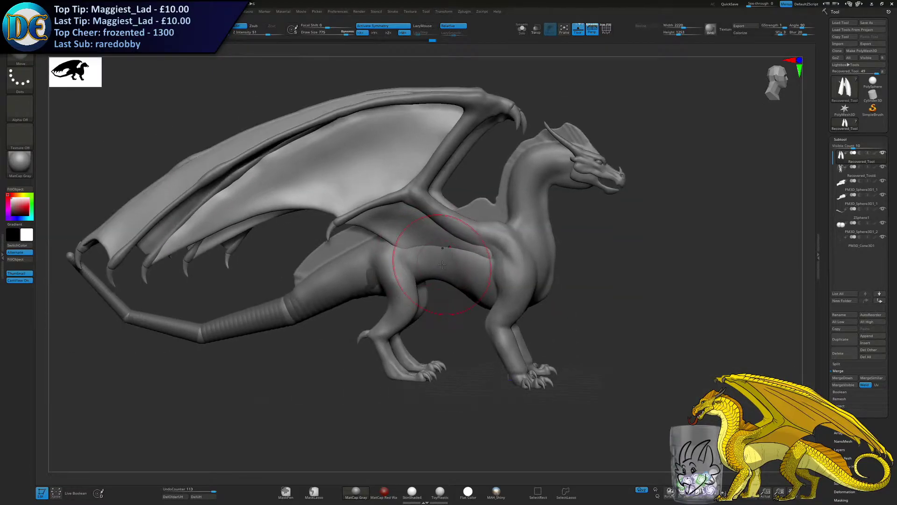
# Try remeshing the wing membranes with ZRemesher at a target polygon count of 1, and undo it
pyautogui.click(845, 424)
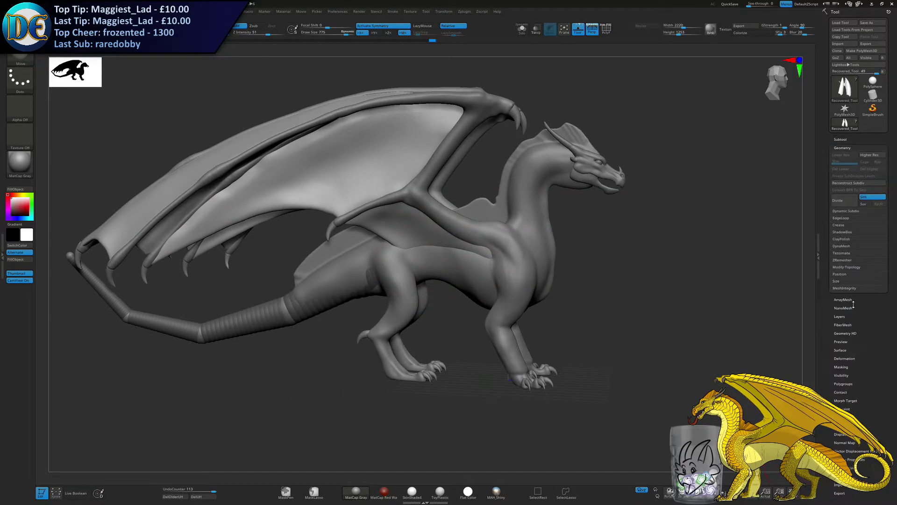
pyautogui.click(843, 260)
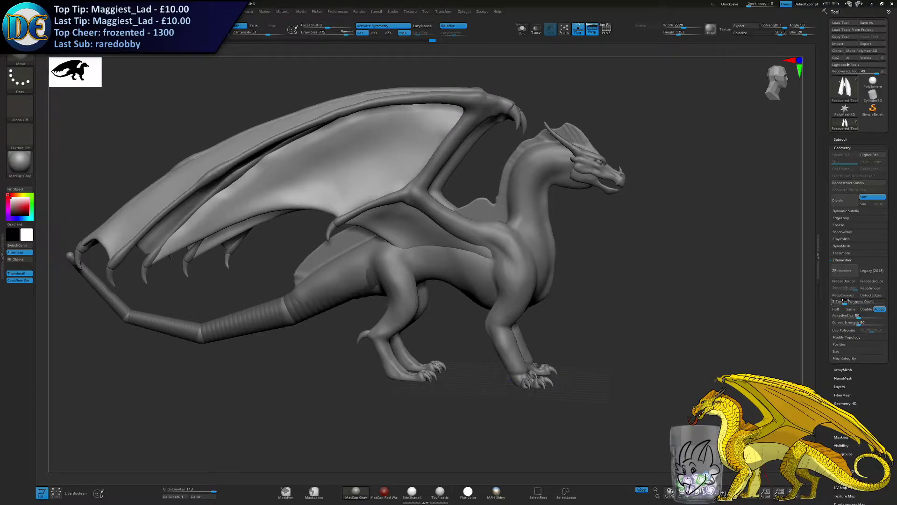
pyautogui.write('1')
pyautogui.press('Return')
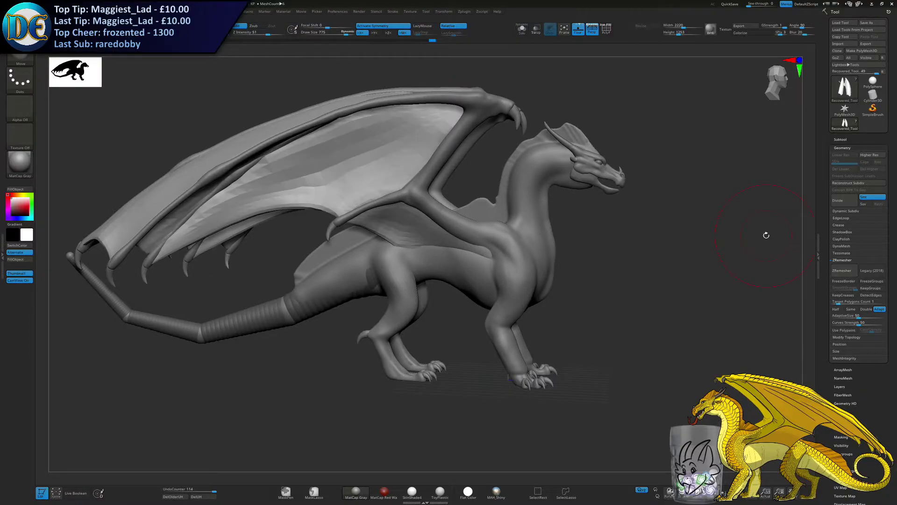
pyautogui.moveTo(624, 313); pyautogui.dragTo(584, 300)
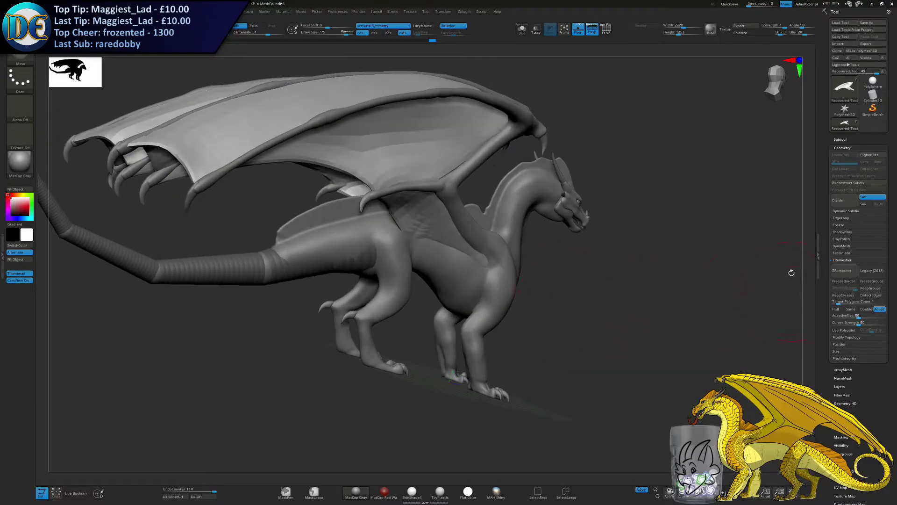
pyautogui.click(606, 28)
pyautogui.click(607, 34)
pyautogui.hotkey('ctrl', 'z')
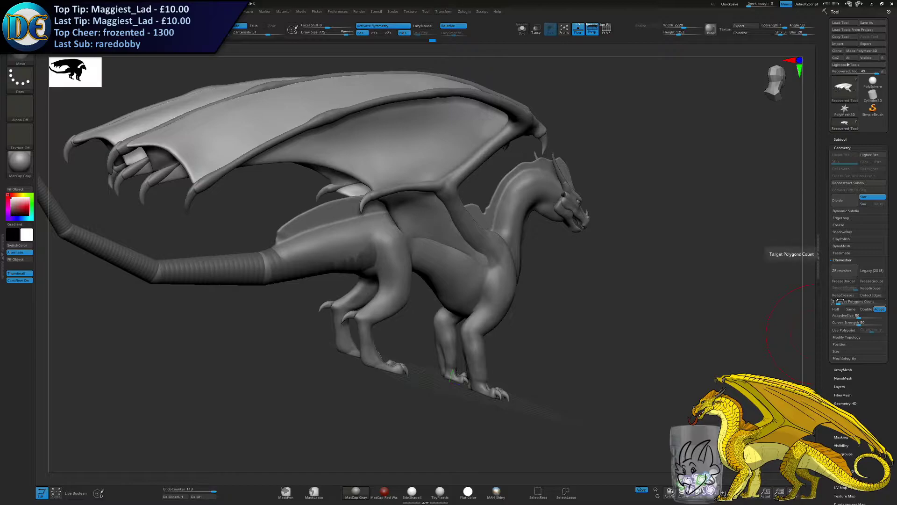
# Remesh the wing membranes with ZRemesher at a target polygon count of 2
pyautogui.click(841, 271)
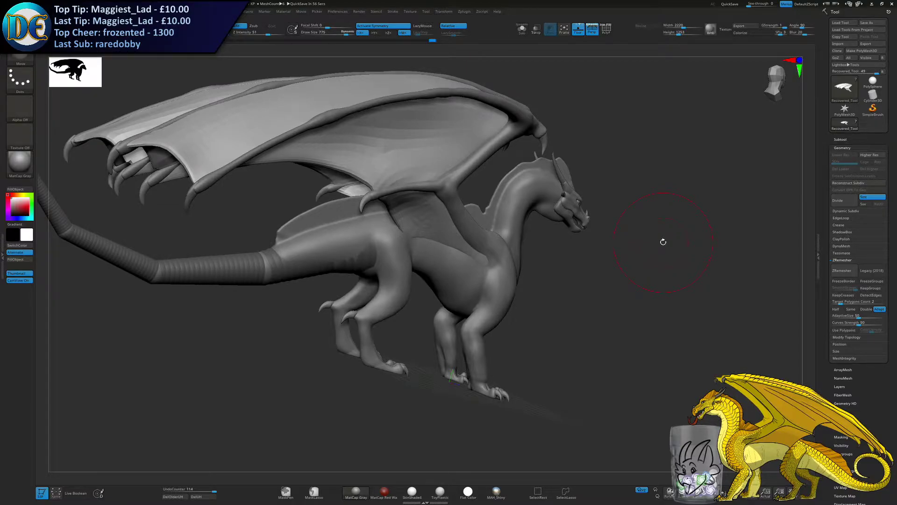
pyautogui.moveTo(532, 336); pyautogui.dragTo(472, 320)
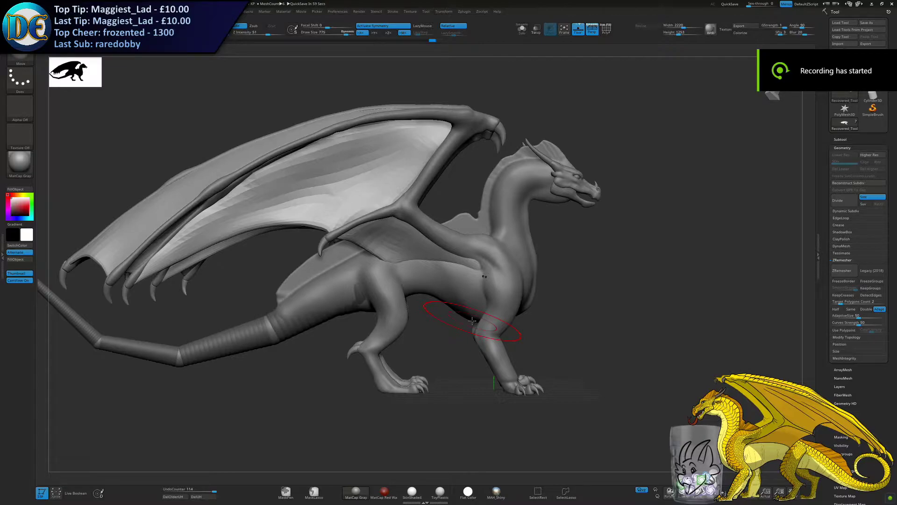
# Switch to File Explorer and check the newest video in the Desktop folder of F; Main Recordings, and close the window
pyautogui.press('super')
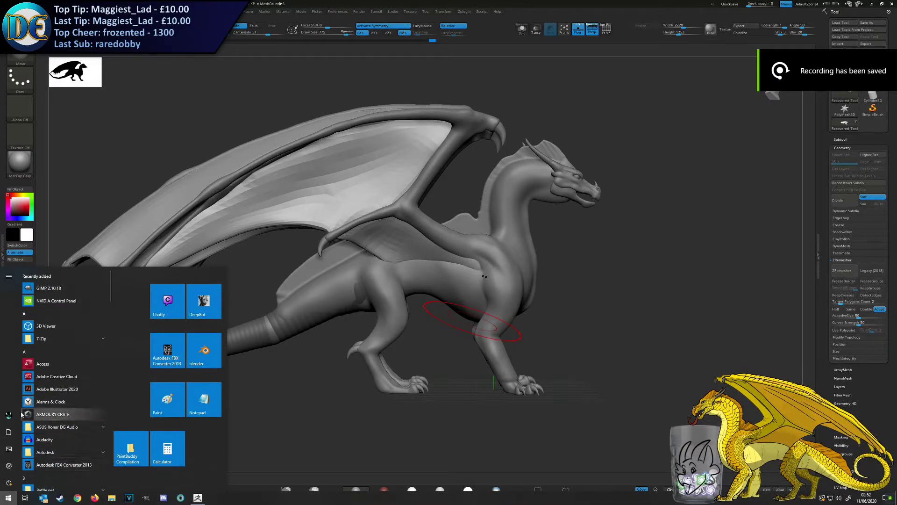
pyautogui.click(112, 498)
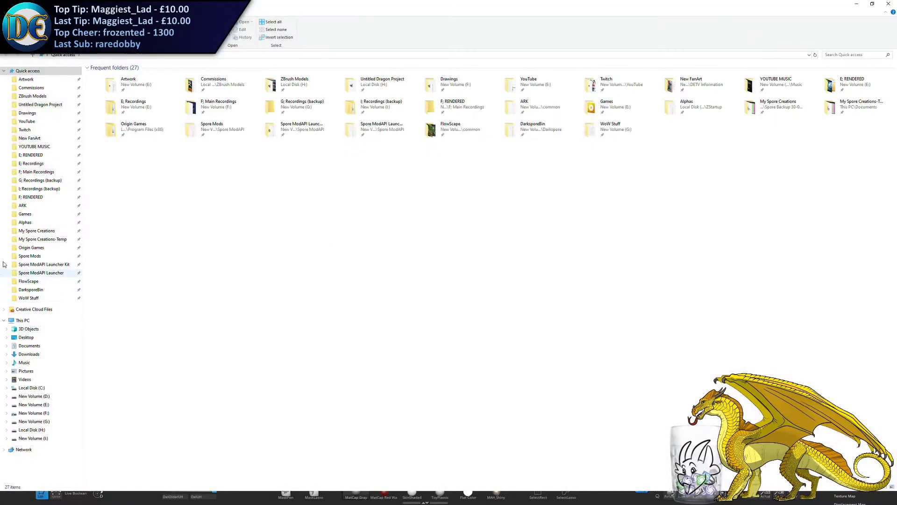
pyautogui.click(45, 173)
pyautogui.doubleClick(227, 87)
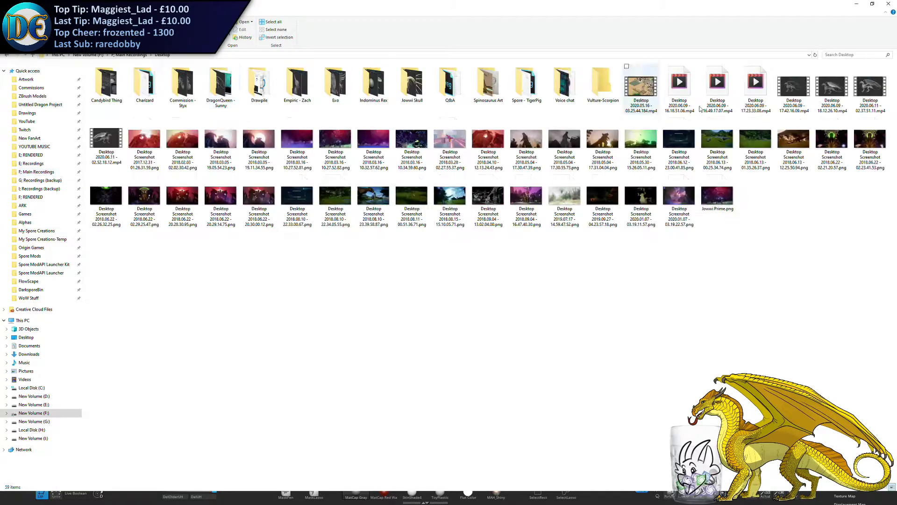
pyautogui.click(107, 140)
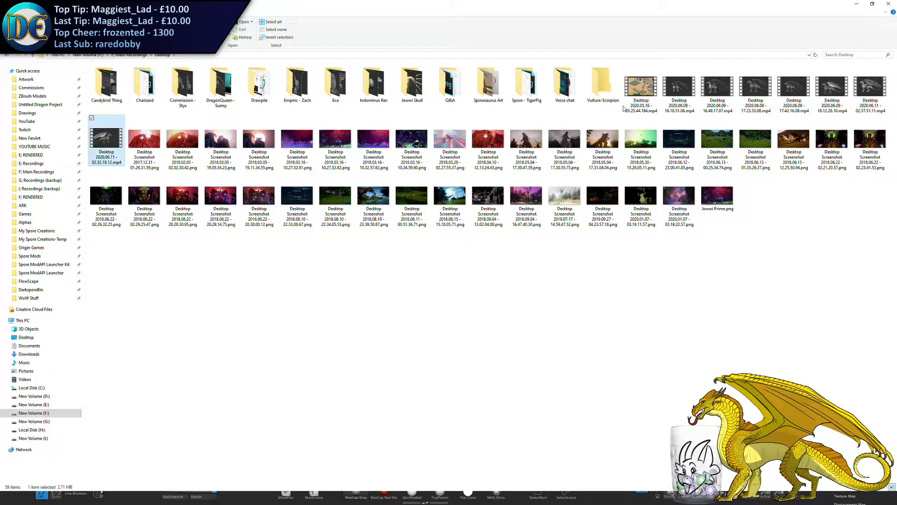
pyautogui.click(888, 4)
# Set the Move brush draw size to 244
pyautogui.moveTo(546, 268)
pyautogui.mouseDown()
pyautogui.moveTo(581, 271)
pyautogui.moveTo(575, 242)
pyautogui.moveTo(565, 259)
pyautogui.moveTo(563, 241)
pyautogui.mouseUp()
pyautogui.press('s')
pyautogui.click(646, 273)
pyautogui.keyDown('alt'); pyautogui.moveTo(606, 247); pyautogui.dragTo(557, 225); pyautogui.keyUp('alt')
pyautogui.scroll(-3, 591, 263)
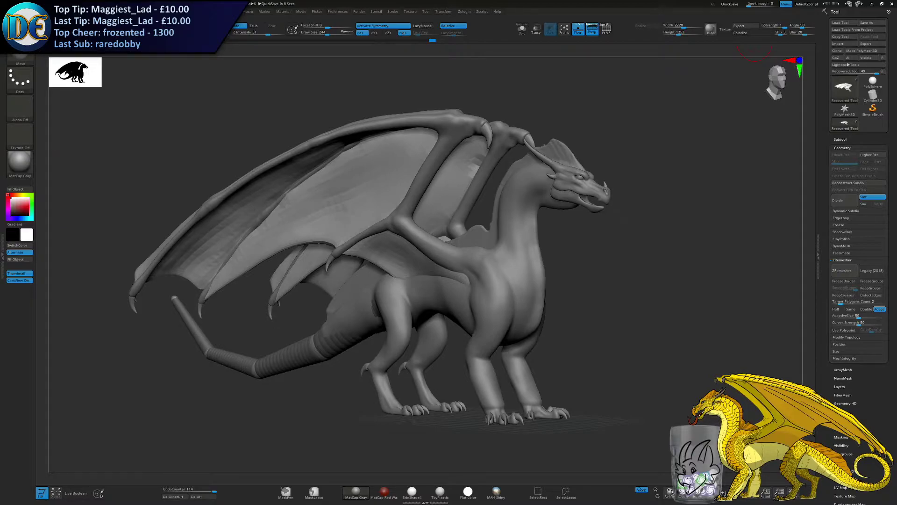
# Switch to the browser and look over the Sky website's introductory video and How to Start section
pyautogui.hotkey('alt', 'Tab')
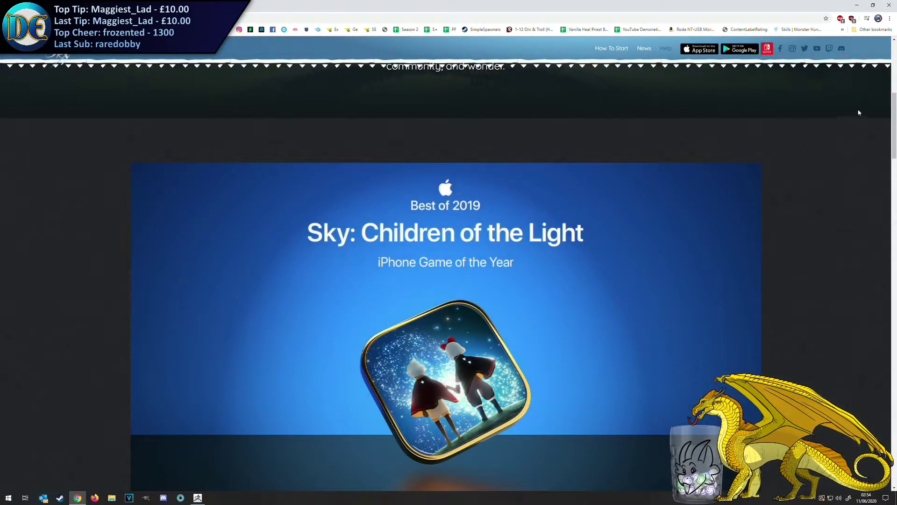
pyautogui.moveTo(894, 112); pyautogui.dragTo(895, 261)
pyautogui.click(428, 240)
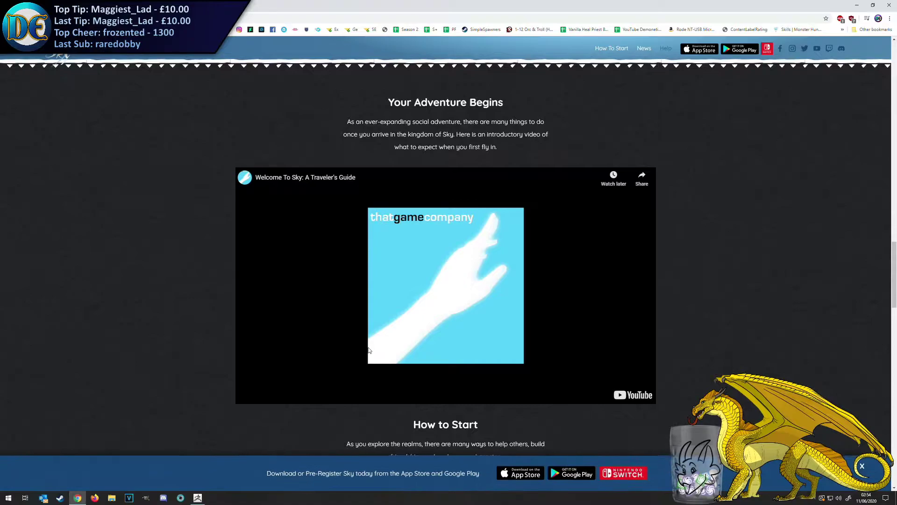
pyautogui.click(531, 281)
pyautogui.scroll(-3, 650, 282)
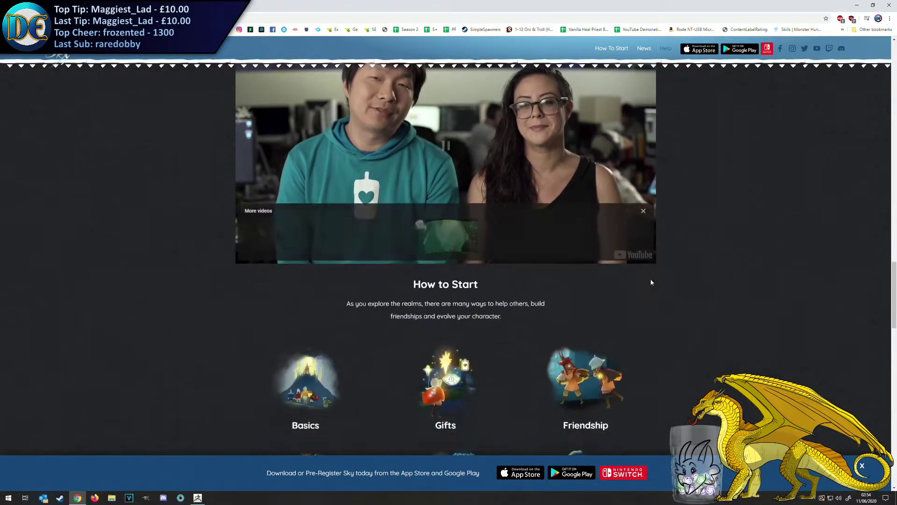
pyautogui.scroll(-5, 652, 281)
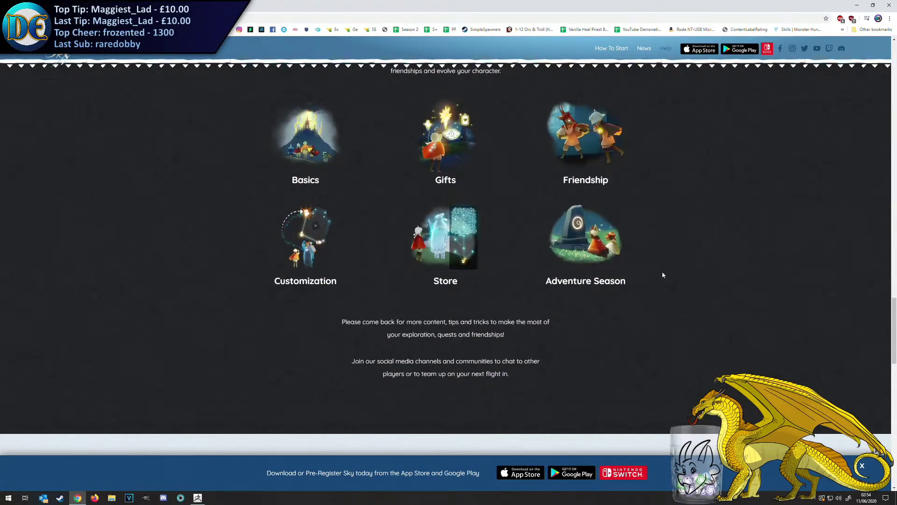
# Open the Basics guide under How to Start and read through all its slides
pyautogui.click(304, 166)
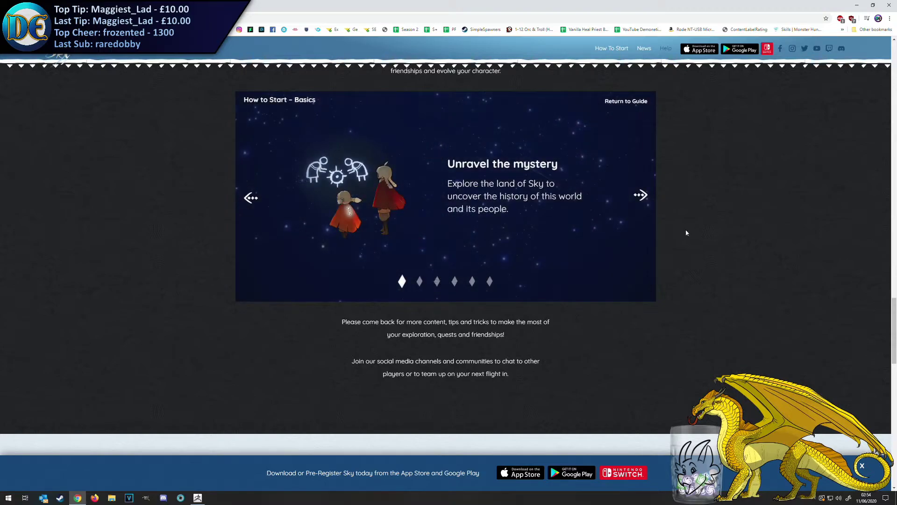
pyautogui.click(634, 200)
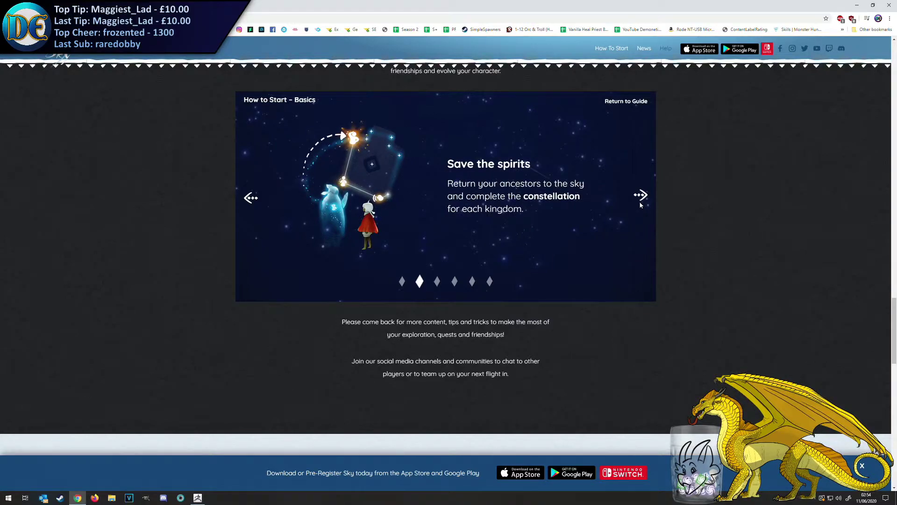
pyautogui.click(640, 204)
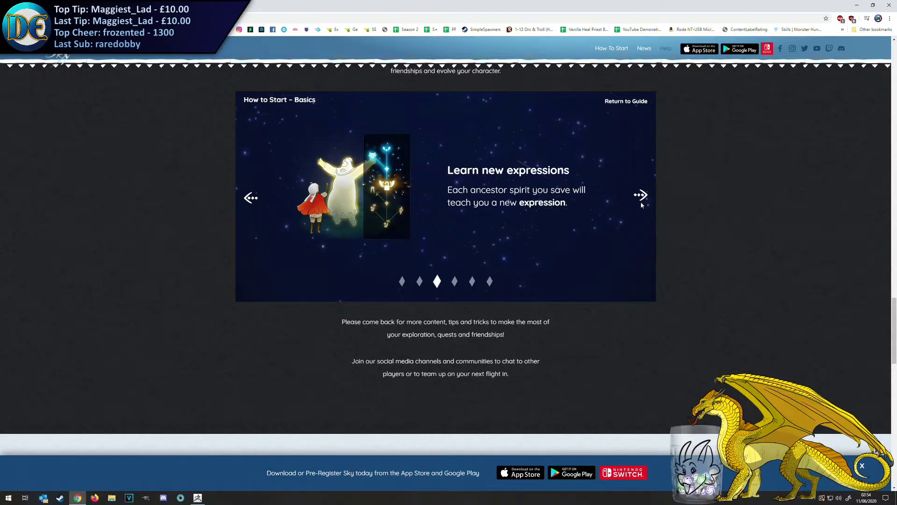
pyautogui.click(641, 205)
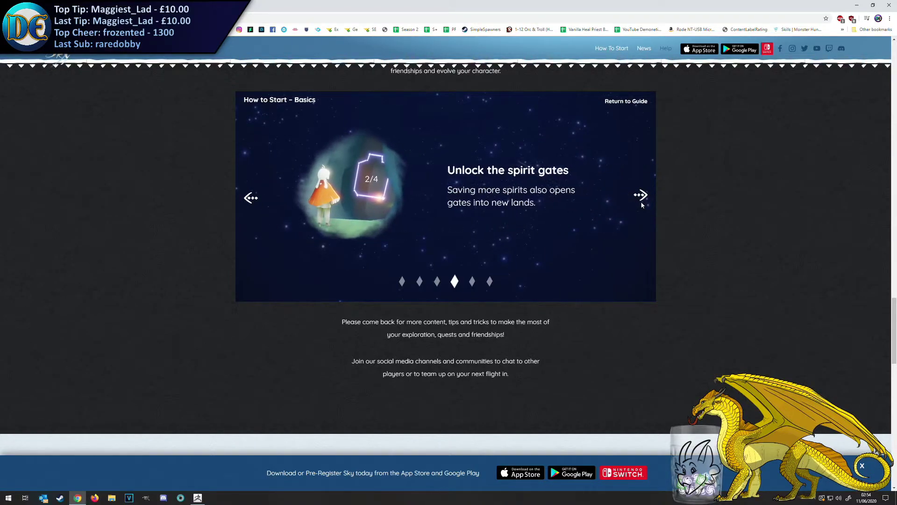
pyautogui.click(641, 205)
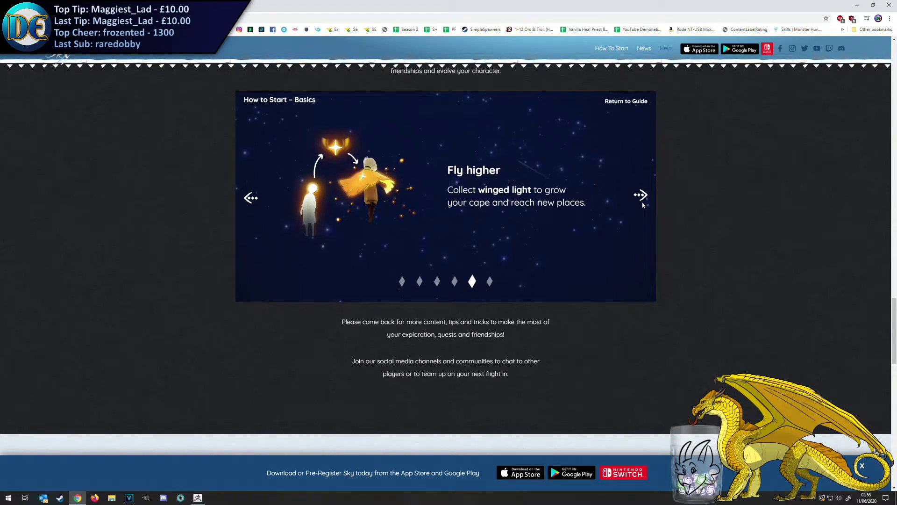
pyautogui.click(641, 204)
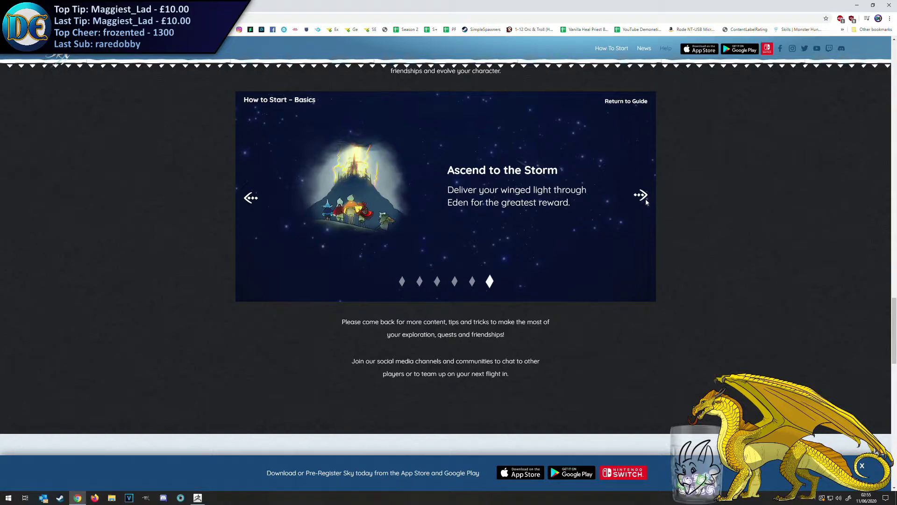
# Look over the site's news articles and footer, and return to the first slide of the Basics guide
pyautogui.scroll(-5, 652, 192)
pyautogui.scroll(-3, 659, 171)
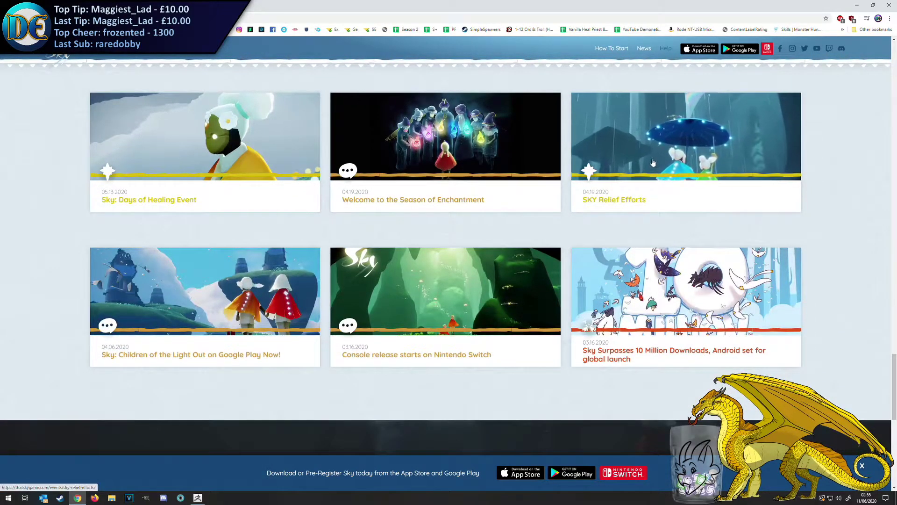
pyautogui.scroll(-10, 652, 164)
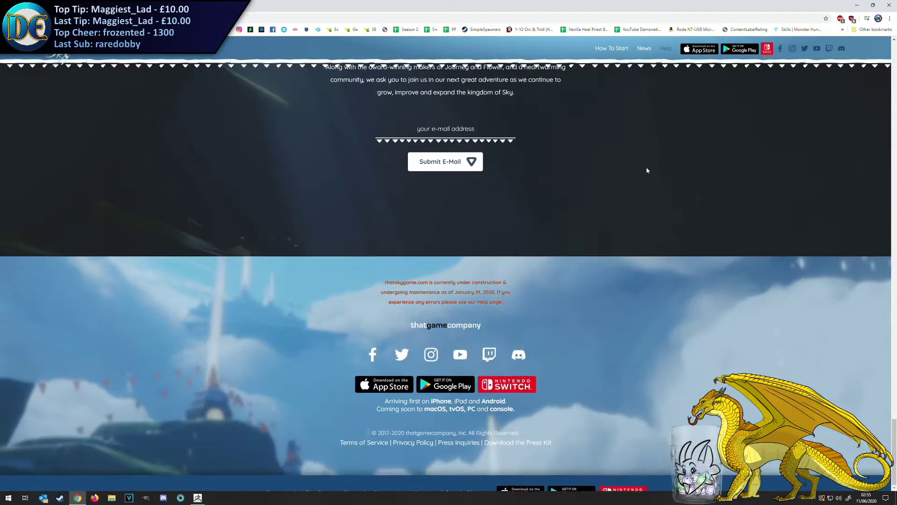
pyautogui.scroll(10, 646, 167)
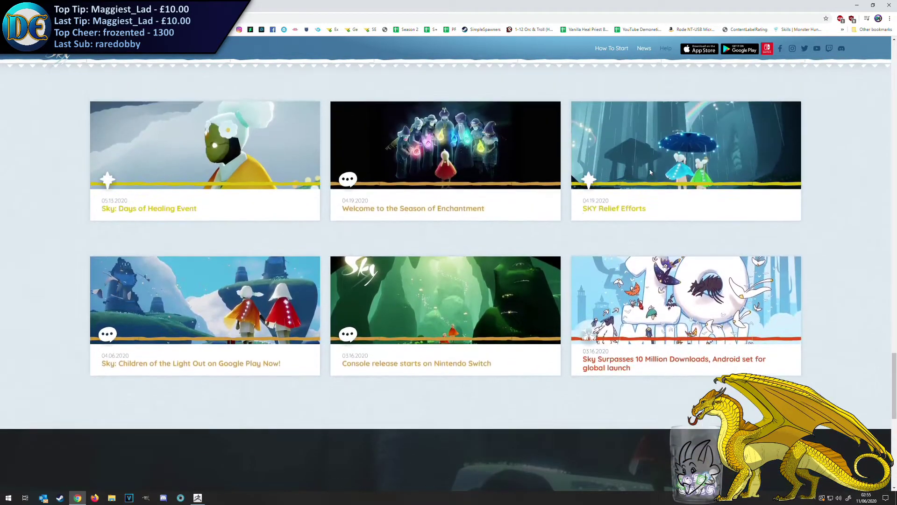
pyautogui.scroll(6, 650, 171)
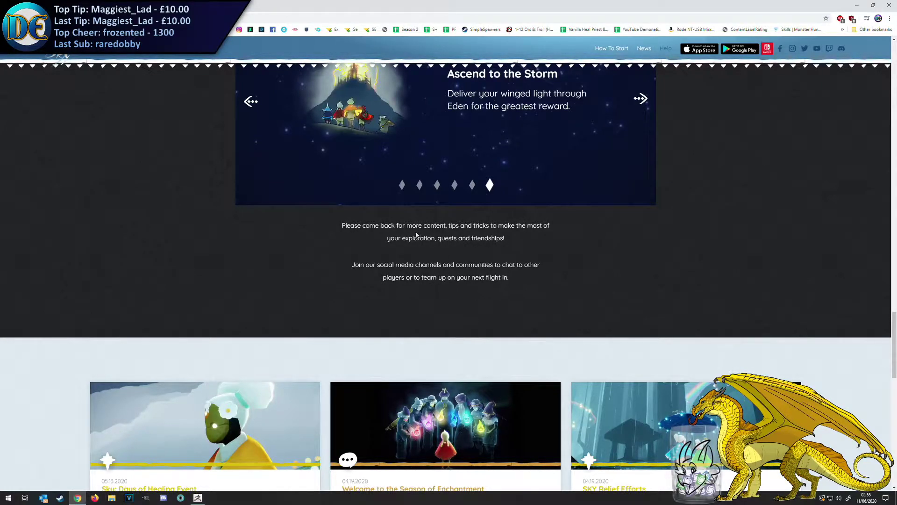
pyautogui.scroll(4, 420, 235)
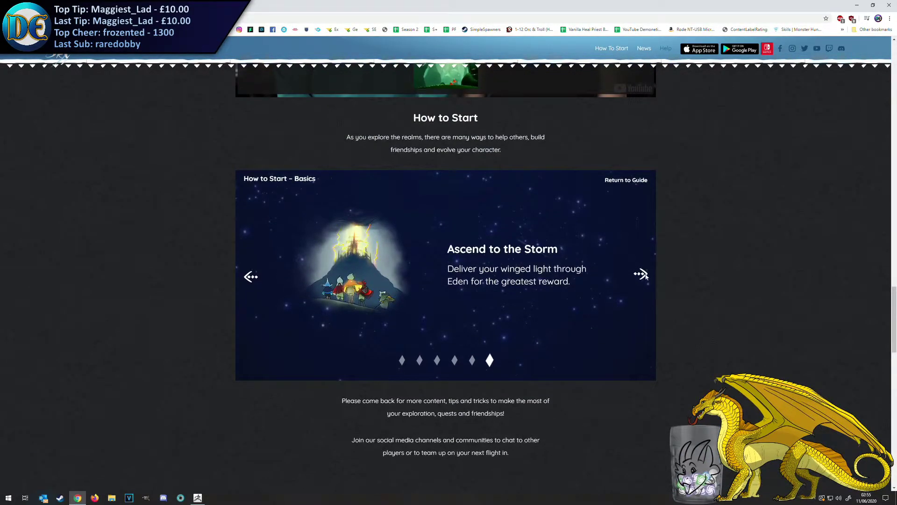
pyautogui.click(641, 274)
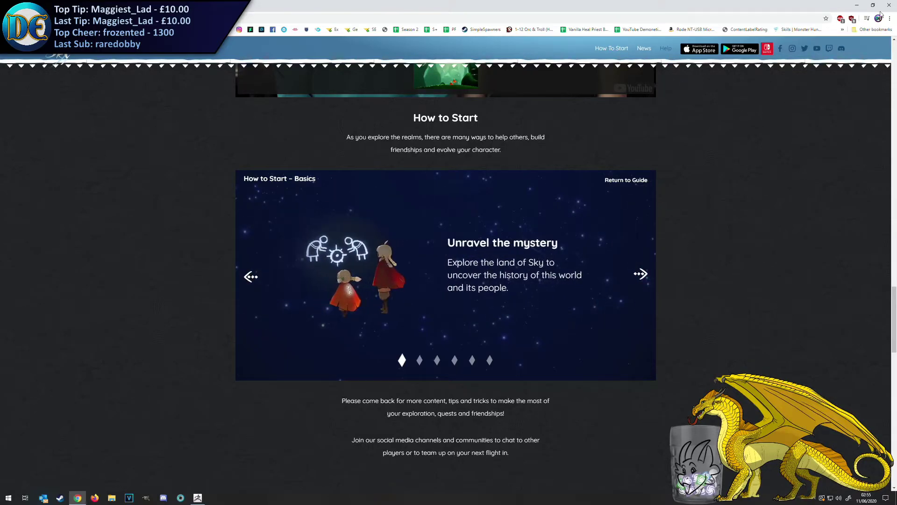
# Close the browser, switch to Steam and search the store for "sky"
pyautogui.click(889, 5)
pyautogui.press('super')
pyautogui.click(61, 498)
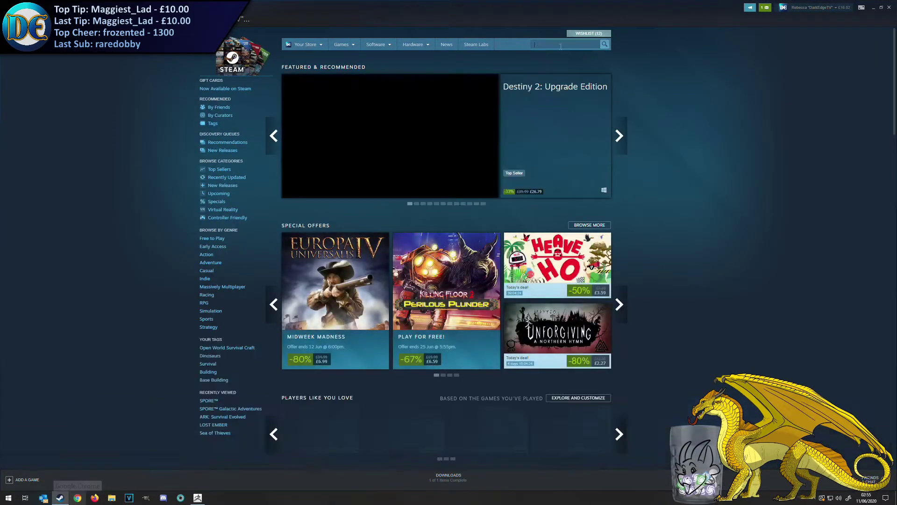
pyautogui.click(561, 46)
pyautogui.write('sky')
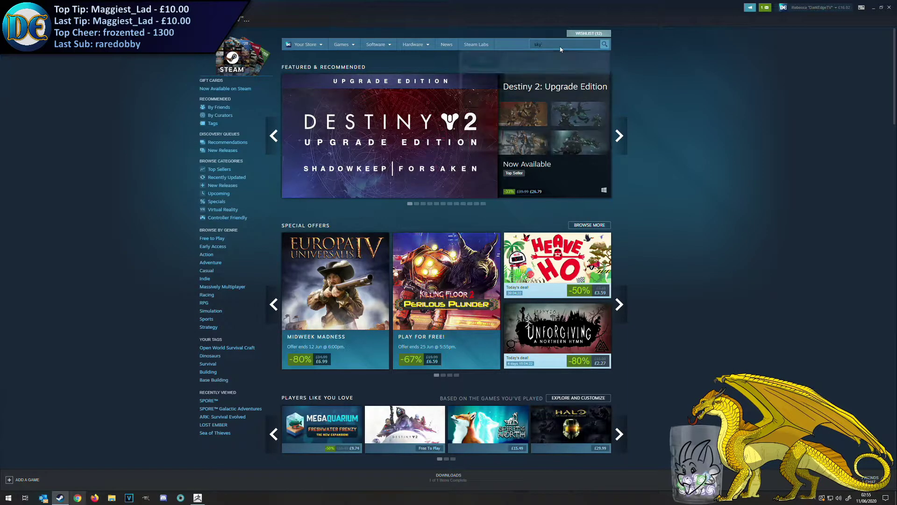
pyautogui.press('Return')
# Search the Steam store for "sky children of light", then return to the dragon sculpt
pyautogui.click(554, 46)
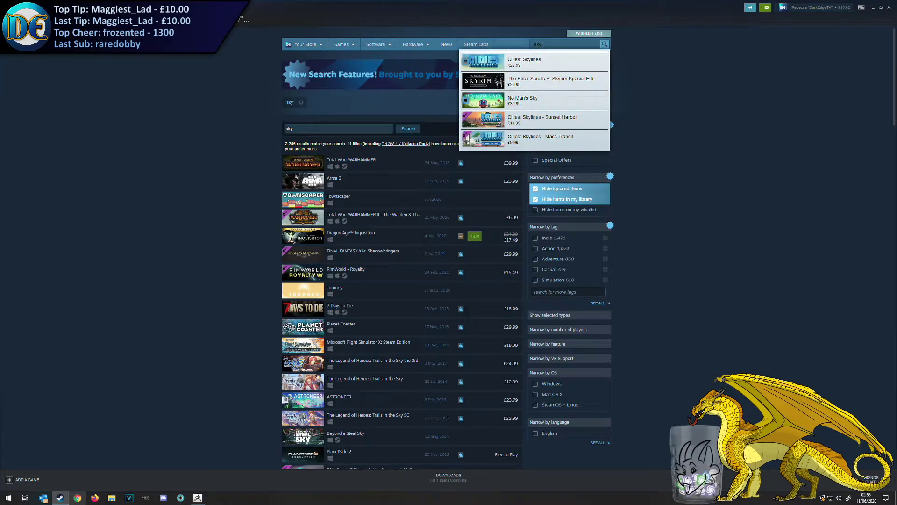
pyautogui.click(555, 46)
pyautogui.write('children of light')
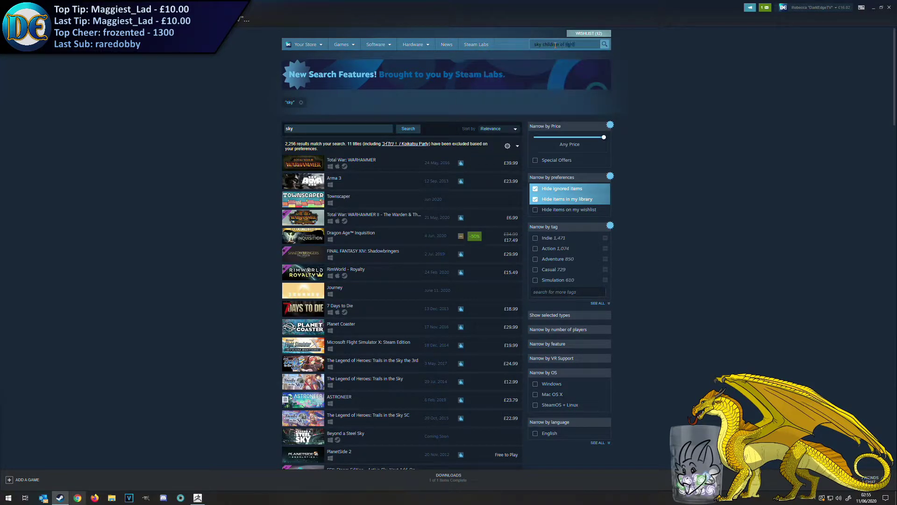
pyautogui.press('Return')
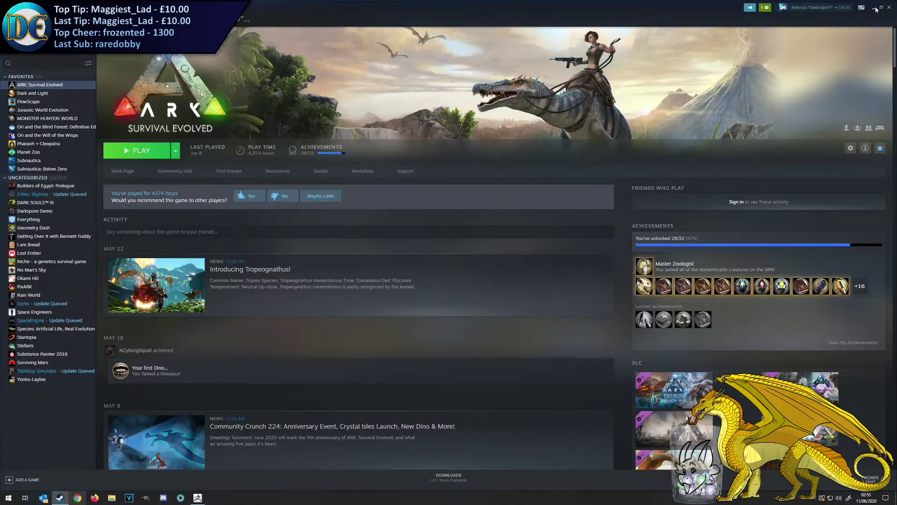
pyautogui.click(874, 8)
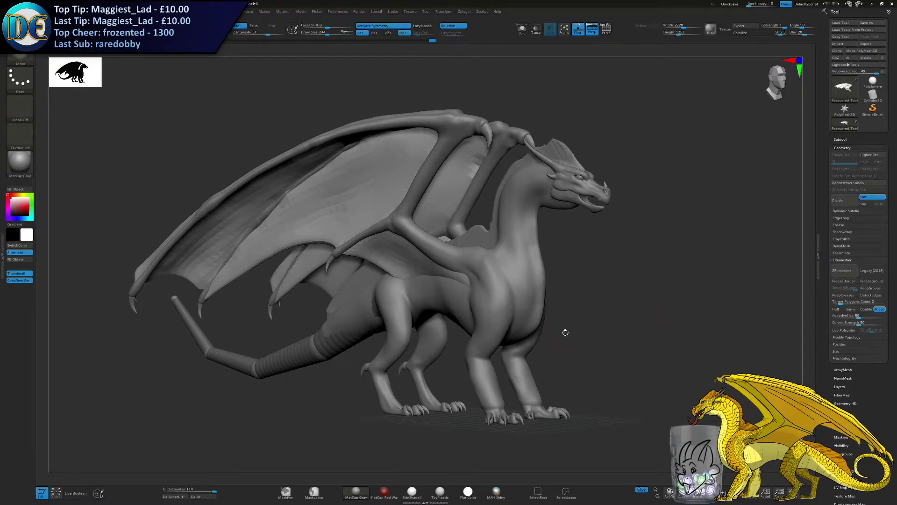
# Enlarge the Move brush to draw size 1000 and adjust the overall shape of the dragon's wing membranes
pyautogui.moveTo(565, 331); pyautogui.dragTo(572, 329)
pyautogui.hotkey('alt', 'F9')
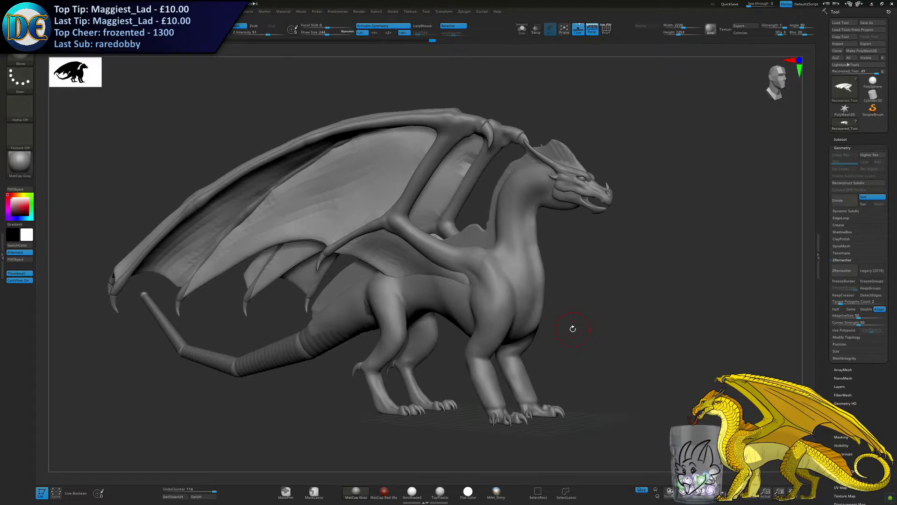
pyautogui.press('s')
pyautogui.moveTo(323, 339); pyautogui.dragTo(351, 331)
pyautogui.keyDown('ctrl'); pyautogui.moveTo(356, 198); pyautogui.dragTo(342, 229, button='right'); pyautogui.keyUp('ctrl')
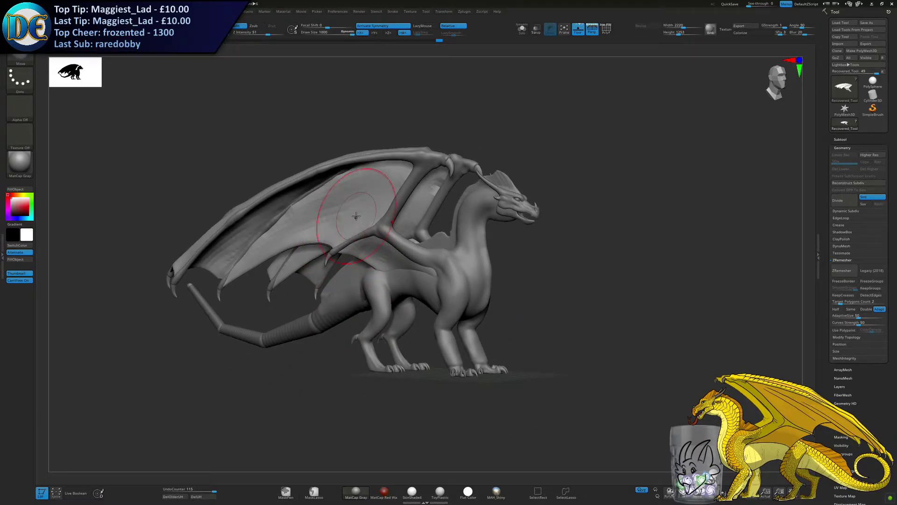
pyautogui.moveTo(322, 280)
pyautogui.mouseDown(button='right')
pyautogui.moveTo(301, 303)
pyautogui.moveTo(407, 320)
pyautogui.mouseUp(button='right')
pyautogui.keyDown('ctrl'); pyautogui.moveTo(374, 345); pyautogui.dragTo(346, 311, button='right'); pyautogui.keyUp('ctrl')
# Reduce the Move brush draw size to 334 and fit the underside of the wing membranes to the finger bones
pyautogui.press('space')
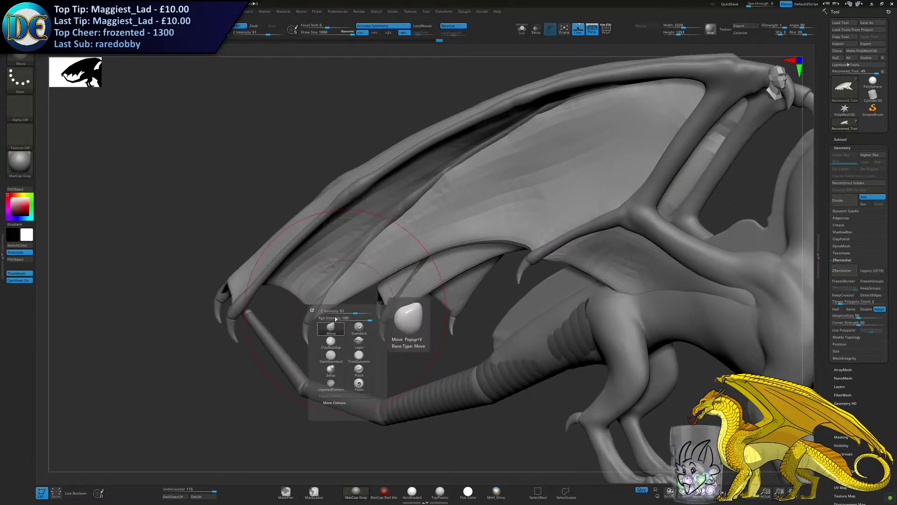
pyautogui.press('s')
pyautogui.moveTo(430, 190); pyautogui.dragTo(410, 191)
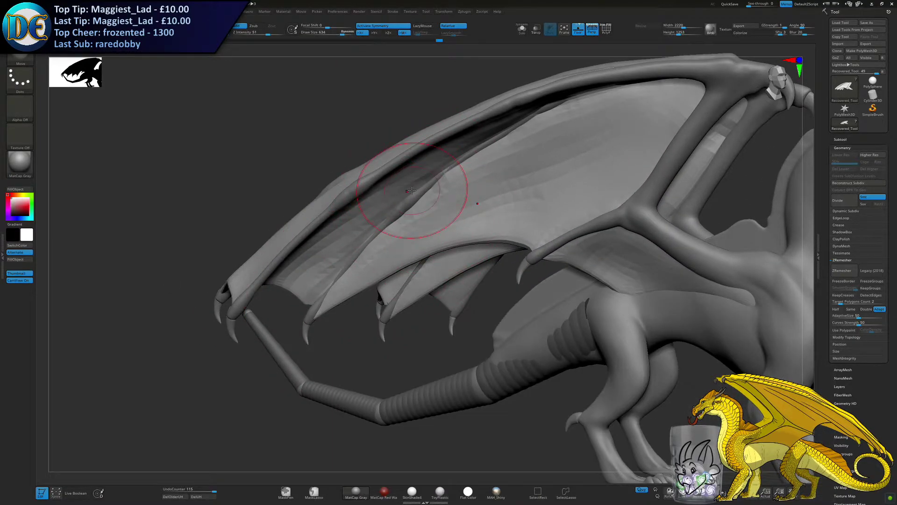
pyautogui.moveTo(514, 207); pyautogui.dragTo(443, 184, button='right')
pyautogui.press('s')
pyautogui.moveTo(444, 183); pyautogui.dragTo(429, 184)
pyautogui.keyDown('ctrl'); pyautogui.moveTo(429, 178); pyautogui.dragTo(376, 220, button='right'); pyautogui.keyUp('ctrl')
pyautogui.moveTo(285, 315)
pyautogui.mouseDown(button='right')
pyautogui.moveTo(302, 285)
pyautogui.moveTo(399, 254)
pyautogui.moveTo(399, 234)
pyautogui.mouseUp(button='right')
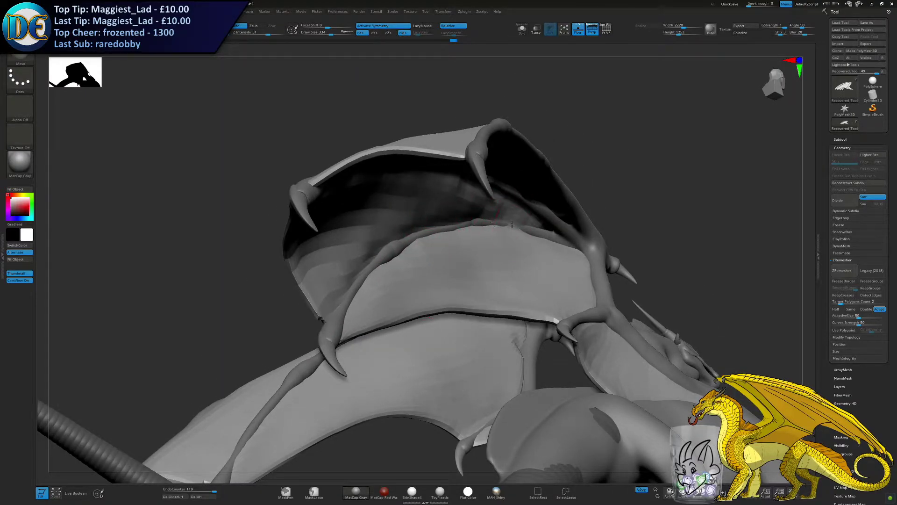
pyautogui.moveTo(512, 225); pyautogui.dragTo(472, 195, button='right')
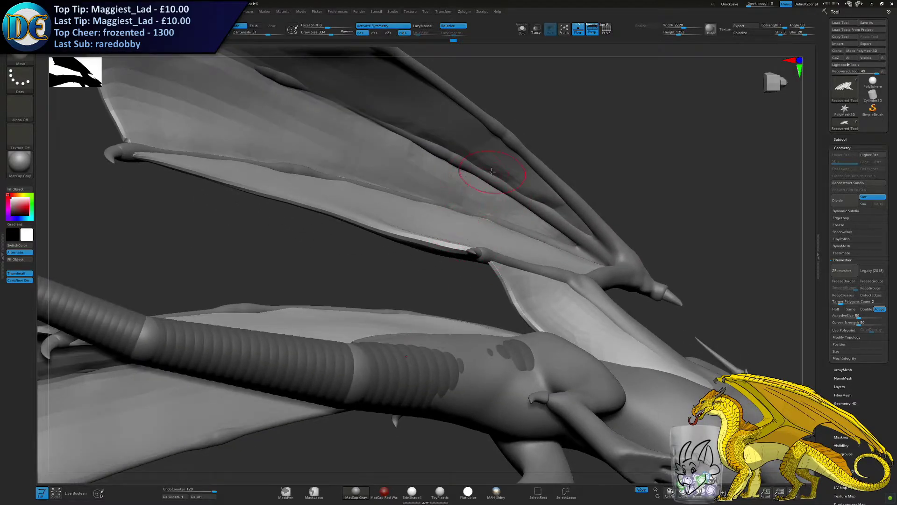
pyautogui.keyDown('alt'); pyautogui.moveTo(356, 232); pyautogui.dragTo(472, 301, button='right'); pyautogui.keyUp('alt')
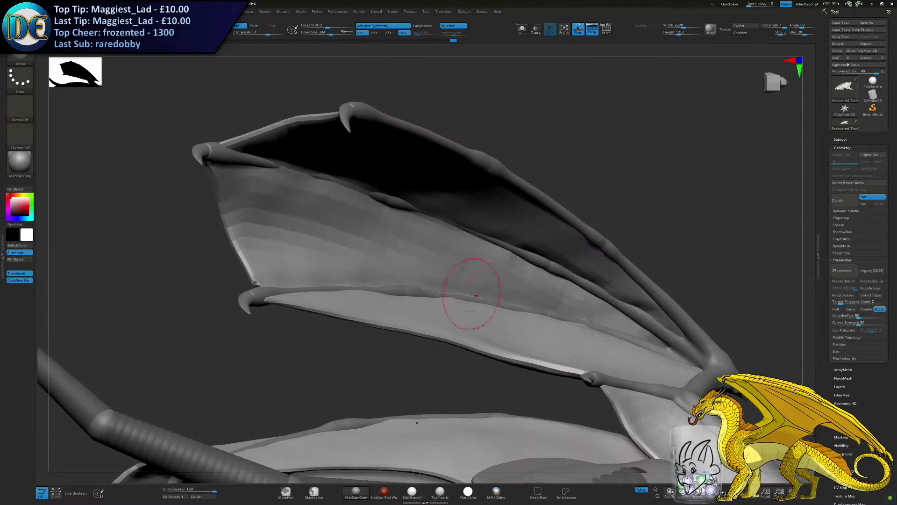
pyautogui.keyDown('ctrl'); pyautogui.moveTo(439, 198); pyautogui.dragTo(446, 213, button='right'); pyautogui.keyUp('ctrl')
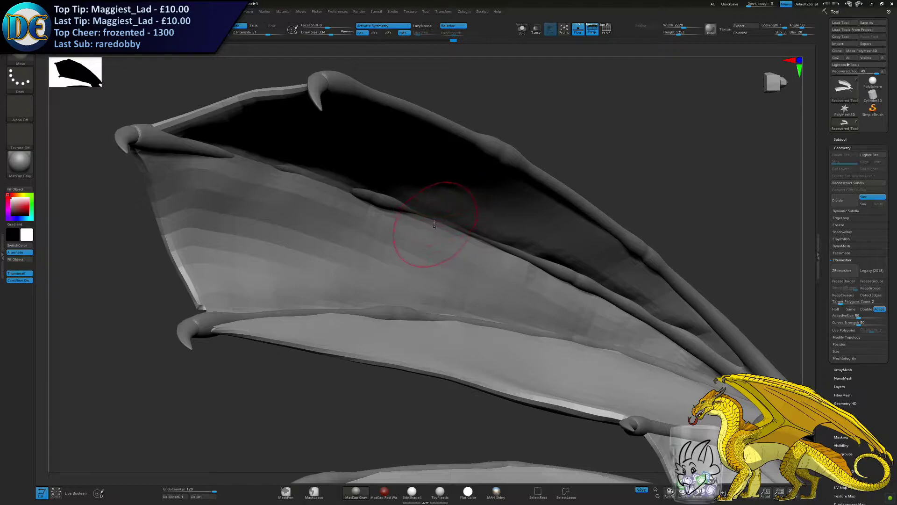
# Nudge the membrane along the outer finger bones on the wing's underside, resizing the Move brush to 411
pyautogui.moveTo(426, 217); pyautogui.dragTo(430, 212)
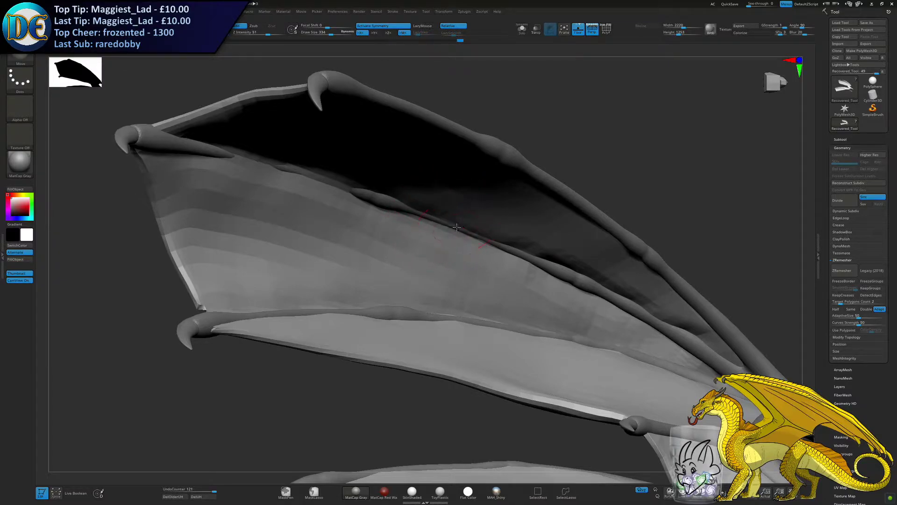
pyautogui.press('s')
pyautogui.moveTo(318, 187); pyautogui.dragTo(322, 187)
pyautogui.keyDown('alt'); pyautogui.moveTo(290, 186); pyautogui.dragTo(352, 230, button='right'); pyautogui.keyUp('alt')
pyautogui.moveTo(377, 221); pyautogui.dragTo(379, 226)
pyautogui.moveTo(385, 215); pyautogui.dragTo(384, 222)
pyautogui.moveTo(307, 204); pyautogui.dragTo(303, 207)
pyautogui.moveTo(371, 214)
pyautogui.keyDown('ctrl'); pyautogui.mouseDown(button='right')
pyautogui.moveTo(376, 200)
pyautogui.moveTo(424, 266)
pyautogui.moveTo(456, 285)
pyautogui.moveTo(466, 312)
pyautogui.moveTo(451, 328)
pyautogui.moveTo(437, 324)
pyautogui.moveTo(462, 333)
pyautogui.moveTo(481, 311)
pyautogui.mouseUp(button='right'); pyautogui.keyUp('ctrl')
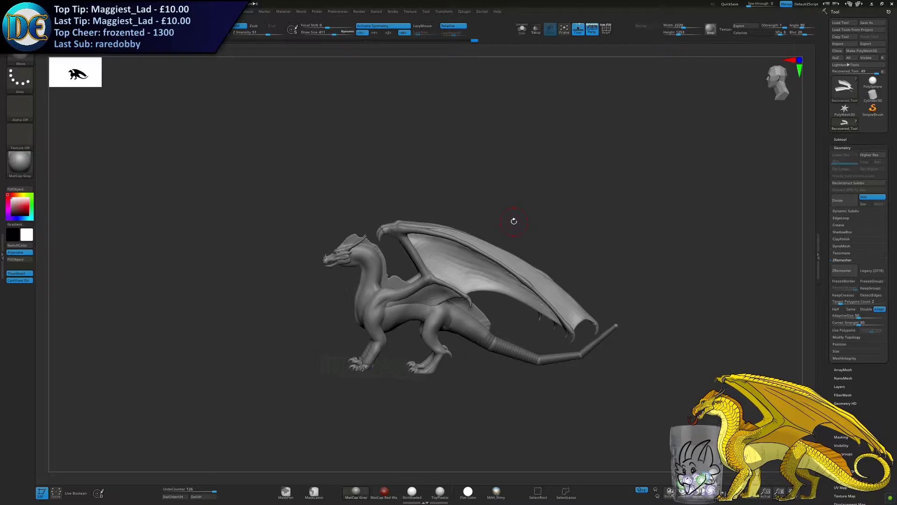
# Set up the Standard brush with the striped Alpha 59 and a draw size of 590
pyautogui.moveTo(334, 271)
pyautogui.keyDown('alt'); pyautogui.mouseDown(button='right')
pyautogui.moveTo(268, 240)
pyautogui.moveTo(340, 248)
pyautogui.mouseUp(button='right'); pyautogui.keyUp('alt')
pyautogui.press('space')
pyautogui.click(354, 266)
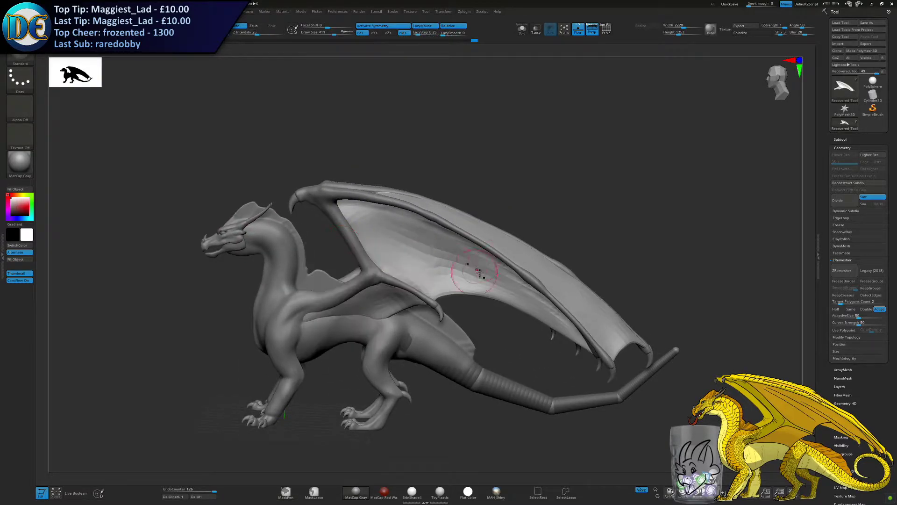
pyautogui.keyDown('alt'); pyautogui.moveTo(170, 151); pyautogui.dragTo(149, 126, button='right'); pyautogui.keyUp('alt')
pyautogui.click(27, 113)
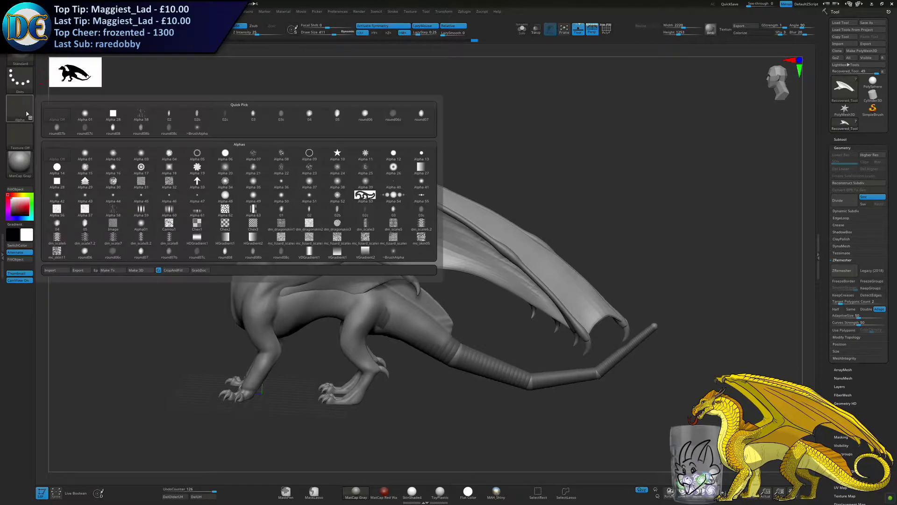
pyautogui.click(135, 212)
pyautogui.moveTo(474, 227); pyautogui.dragTo(455, 230, button='right')
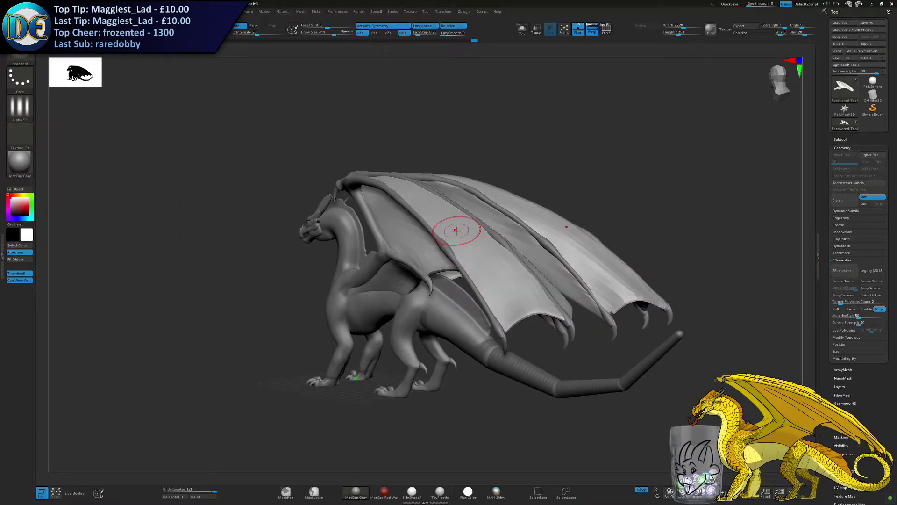
pyautogui.click(341, 34)
pyautogui.moveTo(488, 226)
pyautogui.keyDown('ctrl'); pyautogui.mouseDown(button='right')
pyautogui.moveTo(481, 267)
pyautogui.moveTo(440, 231)
pyautogui.mouseUp(button='right'); pyautogui.keyUp('ctrl')
# Try long striped fold strokes down the outer surface of the wing membrane from shoulder to trailing edge
pyautogui.moveTo(331, 138)
pyautogui.mouseDown()
pyautogui.moveTo(352, 151)
pyautogui.moveTo(509, 357)
pyautogui.mouseUp()
pyautogui.hotkey('ctrl', 'z')
pyautogui.moveTo(337, 142); pyautogui.dragTo(498, 363)
pyautogui.moveTo(504, 327)
pyautogui.mouseDown(button='right')
pyautogui.moveTo(468, 326)
pyautogui.moveTo(483, 328)
pyautogui.moveTo(453, 242)
pyautogui.moveTo(477, 246)
pyautogui.moveTo(467, 260)
pyautogui.mouseUp(button='right')
pyautogui.hotkey('ctrl', 'z')
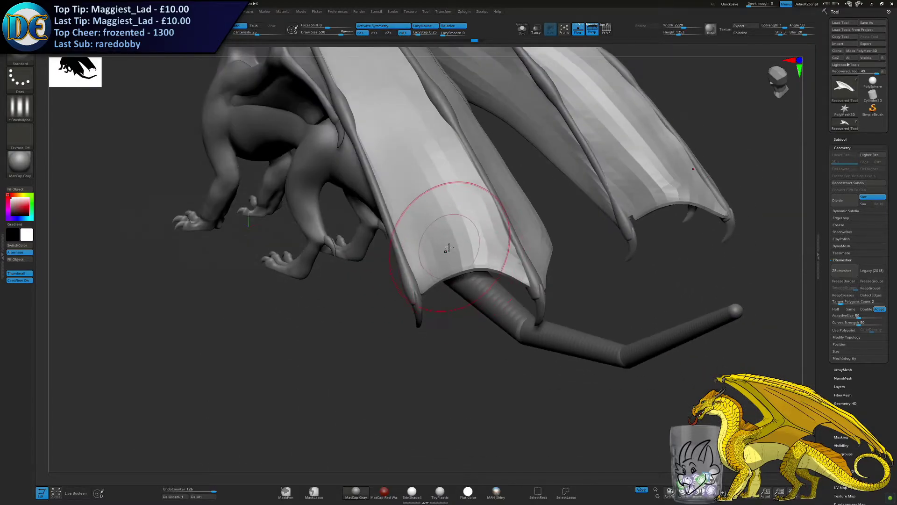
pyautogui.keyDown('alt'); pyautogui.moveTo(378, 80); pyautogui.dragTo(386, 163, button='right'); pyautogui.keyUp('alt')
pyautogui.moveTo(329, 90); pyautogui.dragTo(482, 370)
pyautogui.hotkey('ctrl', 'z')
pyautogui.moveTo(330, 91); pyautogui.dragTo(482, 371)
pyautogui.hotkey('ctrl', 'z')
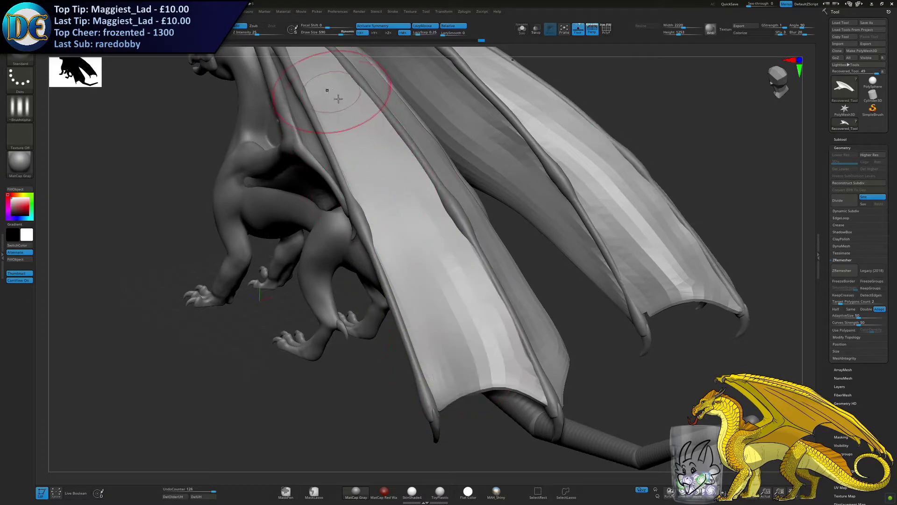
# Redo the long stroke to sculpt parallel folds down the wing membrane panel to its trailing edge
pyautogui.moveTo(340, 101); pyautogui.dragTo(481, 370)
pyautogui.moveTo(481, 369); pyautogui.dragTo(471, 327, button='right')
pyautogui.hotkey('ctrl', 'z')
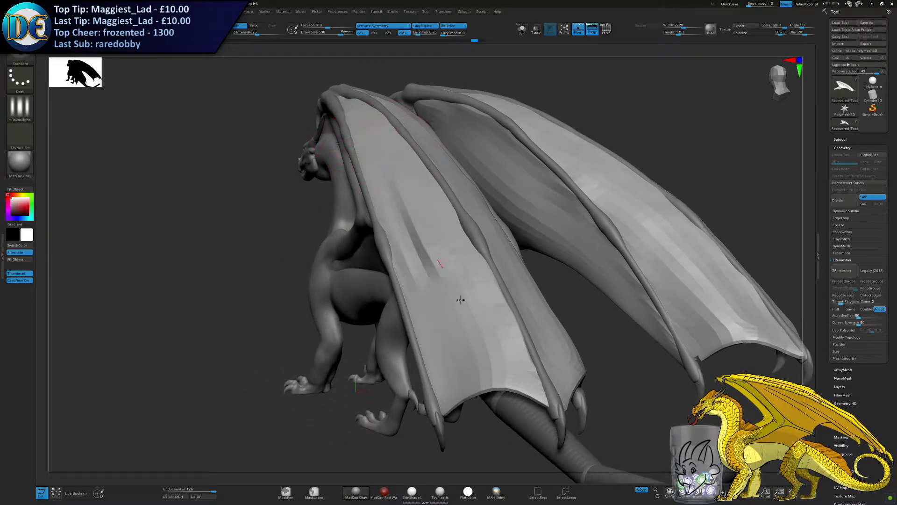
pyautogui.moveTo(402, 179); pyautogui.dragTo(485, 388)
# Try several striped fold strokes down the neighbouring wing membrane panel, viewed from behind the dragon
pyautogui.moveTo(485, 392)
pyautogui.mouseDown(button='right')
pyautogui.moveTo(363, 389)
pyautogui.moveTo(392, 301)
pyautogui.moveTo(386, 203)
pyautogui.mouseUp(button='right')
pyautogui.moveTo(477, 112); pyautogui.dragTo(395, 427)
pyautogui.hotkey('ctrl', 'z')
pyautogui.moveTo(471, 146); pyautogui.dragTo(419, 391)
pyautogui.hotkey('ctrl', 'z')
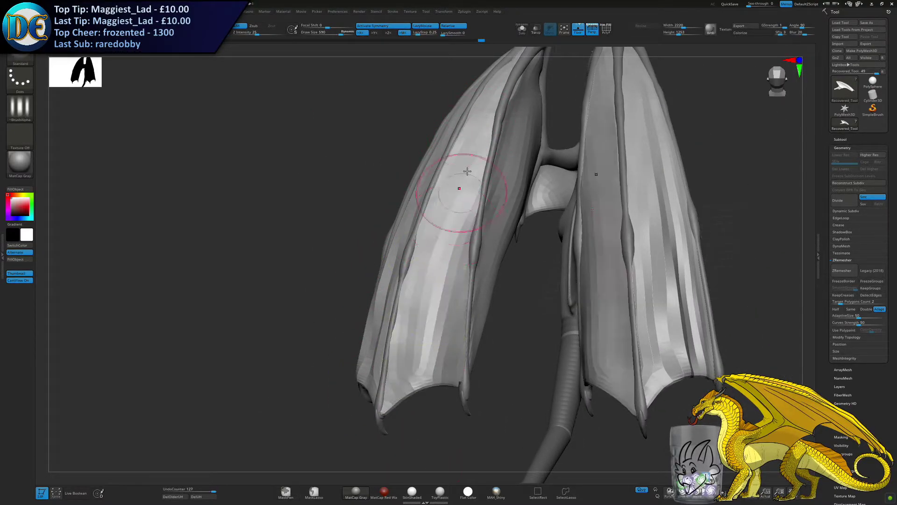
pyautogui.moveTo(480, 120); pyautogui.dragTo(450, 405)
pyautogui.hotkey('ctrl', 'z')
pyautogui.moveTo(479, 132); pyautogui.dragTo(411, 421)
pyautogui.hotkey('ctrl', 'z')
pyautogui.moveTo(469, 150)
pyautogui.mouseDown()
pyautogui.moveTo(414, 339)
pyautogui.moveTo(416, 416)
pyautogui.mouseUp()
pyautogui.moveTo(416, 435)
pyautogui.mouseDown()
pyautogui.moveTo(439, 341)
pyautogui.moveTo(411, 374)
pyautogui.mouseUp()
pyautogui.hotkey('ctrl', 'z')
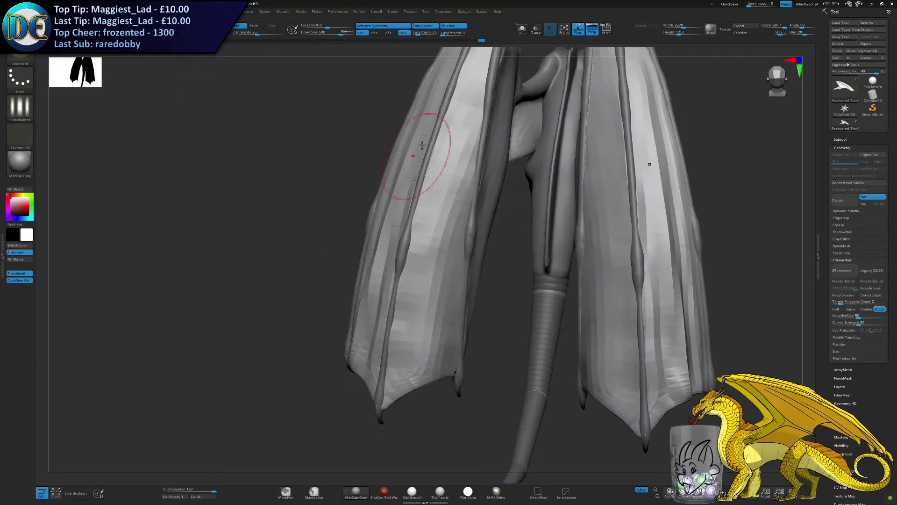
# Sculpt parallel folds down the full length of the neighbouring wing membrane panel
pyautogui.moveTo(479, 83)
pyautogui.mouseDown()
pyautogui.moveTo(428, 439)
pyautogui.moveTo(415, 401)
pyautogui.mouseUp()
pyautogui.hotkey('ctrl', 'z')
pyautogui.moveTo(467, 125); pyautogui.dragTo(415, 432)
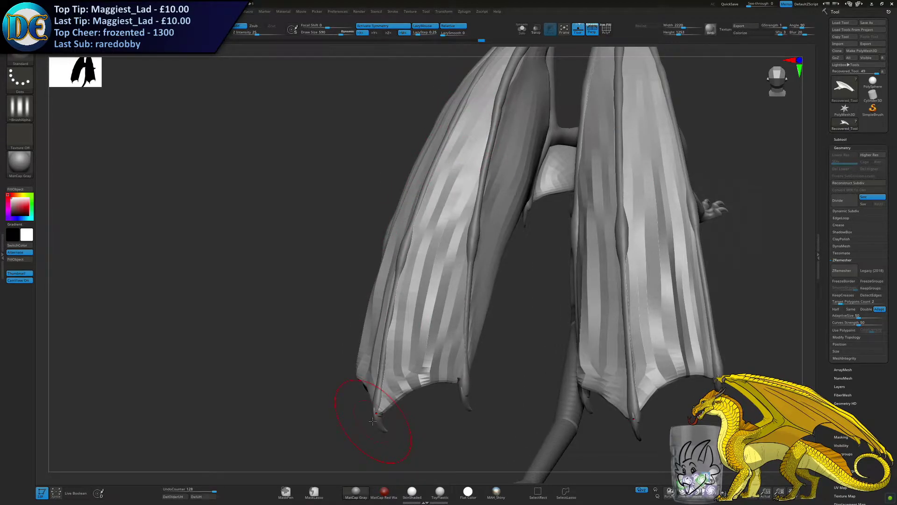
pyautogui.moveTo(470, 310); pyautogui.dragTo(481, 257, button='right')
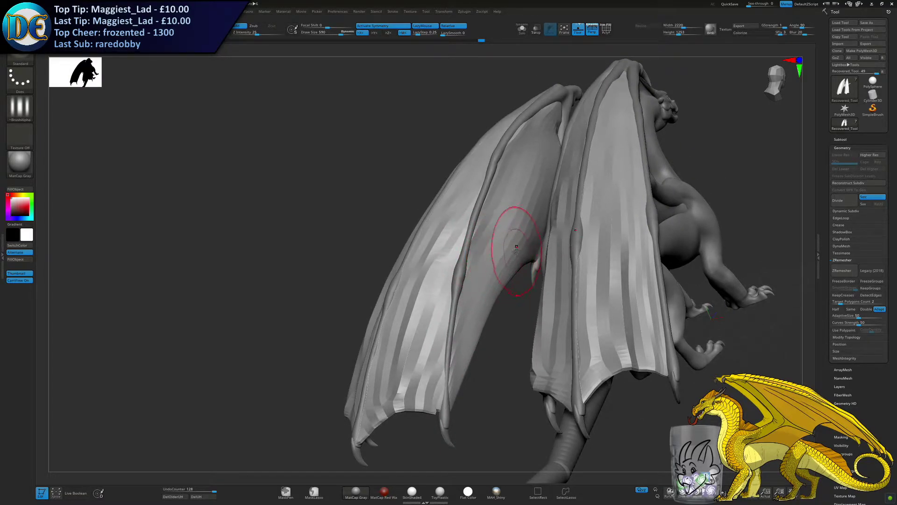
# Try a striped fold stroke on the innermost wing membrane panel
pyautogui.moveTo(517, 247); pyautogui.dragTo(517, 161, button='right')
pyautogui.moveTo(502, 228); pyautogui.dragTo(475, 330)
pyautogui.hotkey('ctrl', 'z')
pyautogui.moveTo(471, 354)
pyautogui.mouseDown(button='right')
pyautogui.moveTo(449, 374)
pyautogui.moveTo(497, 300)
pyautogui.mouseUp(button='right')
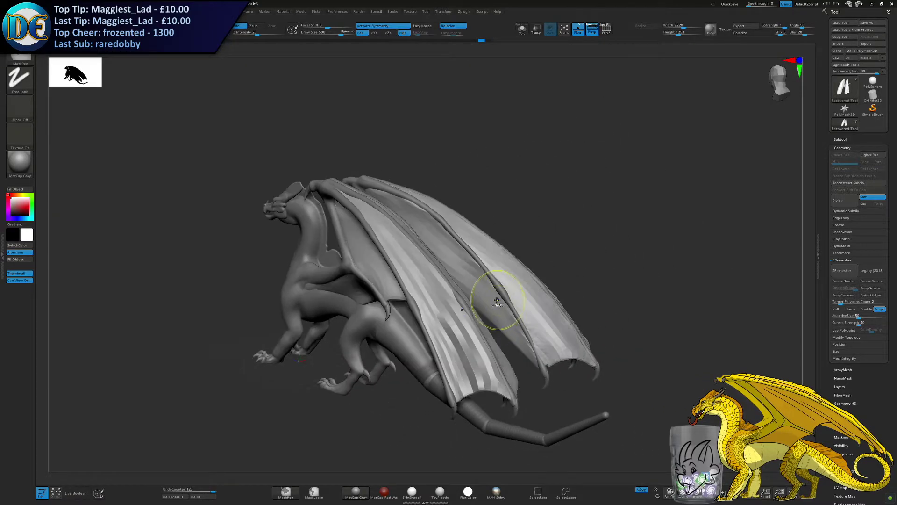
pyautogui.moveTo(469, 341)
pyautogui.mouseDown(button='right')
pyautogui.moveTo(446, 245)
pyautogui.moveTo(462, 260)
pyautogui.mouseUp(button='right')
pyautogui.hotkey('ctrl', 'shift', 'z')
# Preview the folded wing membranes with two added subdivision levels, then undo the subdivisions
pyautogui.press('l')
pyautogui.click(840, 204)
pyautogui.click(840, 204)
pyautogui.moveTo(707, 193)
pyautogui.mouseDown(button='right')
pyautogui.moveTo(723, 194)
pyautogui.moveTo(740, 180)
pyautogui.moveTo(705, 192)
pyautogui.mouseUp(button='right')
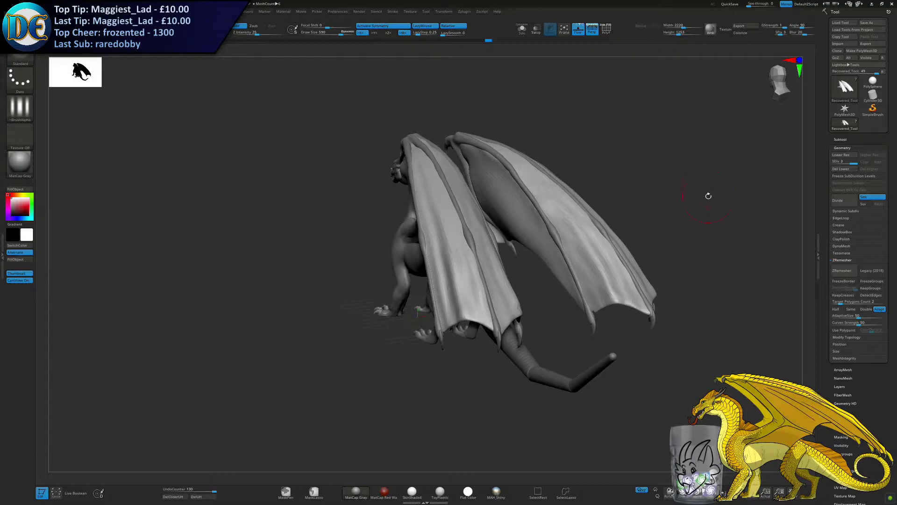
pyautogui.hotkey('ctrl', 'z')
pyautogui.hotkey('ctrl', 'z')
# Sculpt parallel folds down the innermost wing membrane panel toward its trailing edge
pyautogui.moveTo(416, 334); pyautogui.dragTo(393, 334, button='right')
pyautogui.keyDown('ctrl'); pyautogui.moveTo(437, 299); pyautogui.dragTo(392, 274, button='right'); pyautogui.keyUp('ctrl')
pyautogui.moveTo(437, 226); pyautogui.dragTo(414, 199, button='right')
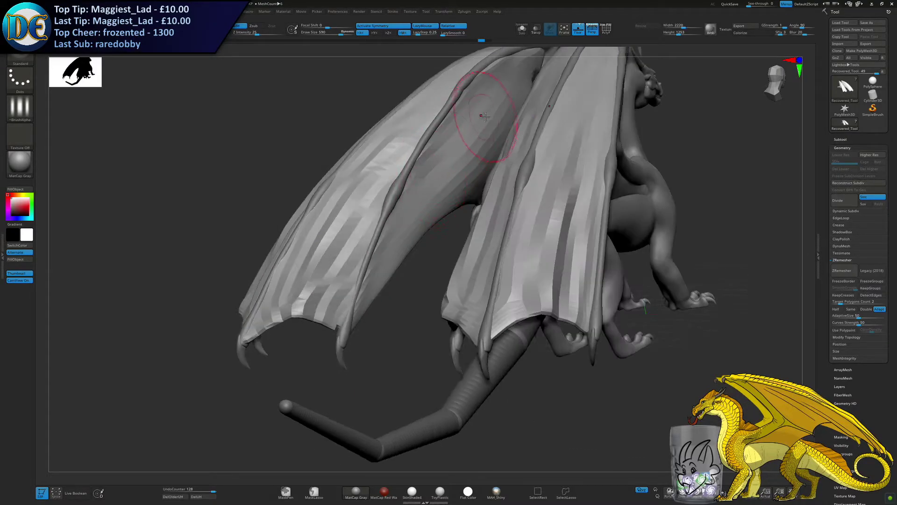
pyautogui.moveTo(460, 201); pyautogui.dragTo(408, 252)
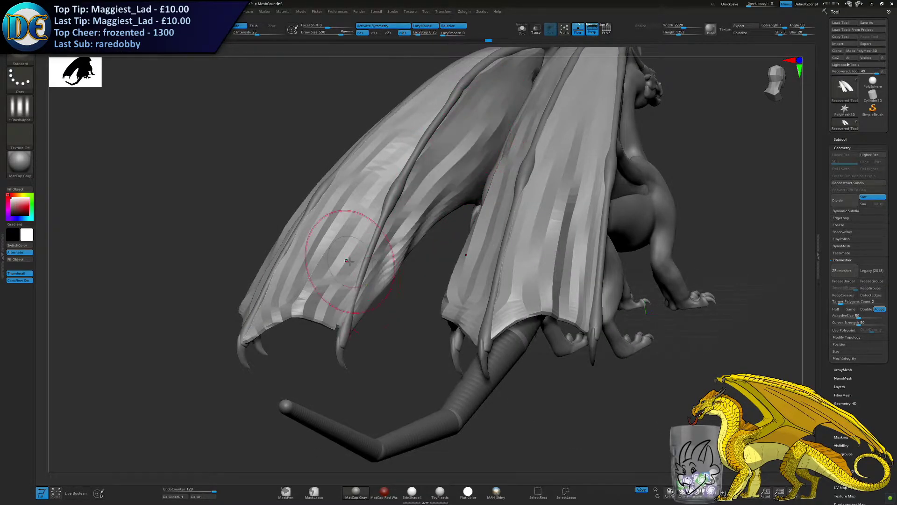
pyautogui.moveTo(480, 261)
pyautogui.mouseDown(button='right')
pyautogui.moveTo(470, 220)
pyautogui.moveTo(461, 260)
pyautogui.moveTo(476, 250)
pyautogui.moveTo(467, 262)
pyautogui.moveTo(479, 236)
pyautogui.moveTo(435, 267)
pyautogui.moveTo(494, 210)
pyautogui.mouseUp(button='right')
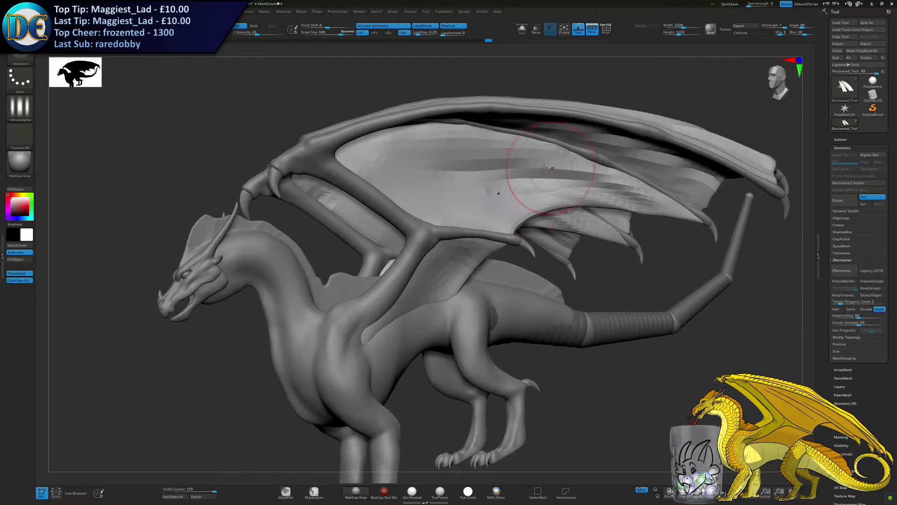
# Switch to the Move brush at draw size 402 and adjust the membrane between the wing and the body
pyautogui.press('space')
pyautogui.click(425, 261)
pyautogui.keyDown('ctrl'); pyautogui.moveTo(501, 254); pyautogui.dragTo(470, 276, button='right'); pyautogui.keyUp('ctrl')
pyautogui.press('s')
pyautogui.moveTo(470, 276); pyautogui.dragTo(458, 275)
pyautogui.moveTo(459, 275)
pyautogui.mouseDown(button='right')
pyautogui.moveTo(477, 257)
pyautogui.moveTo(453, 264)
pyautogui.moveTo(466, 271)
pyautogui.mouseUp(button='right')
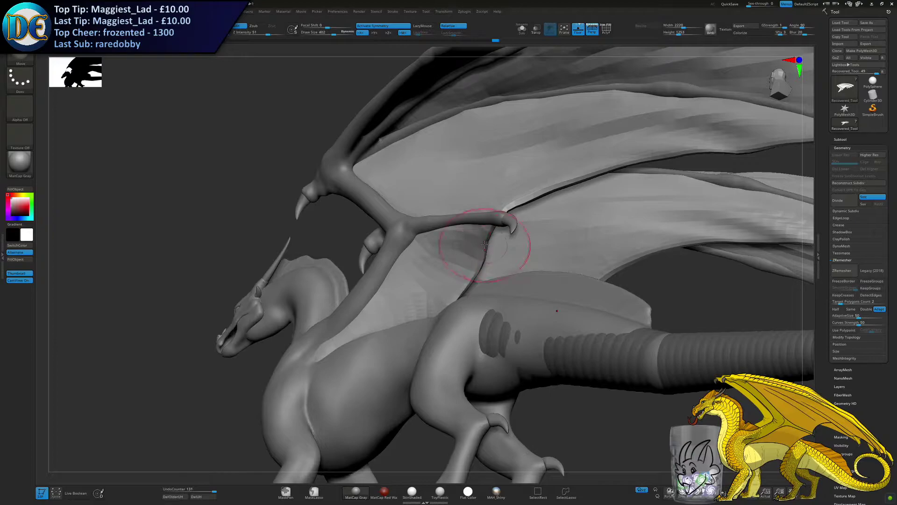
# Pull the wing membranes into place around the finger bones with the Move brush, enlarging it to draw size 467
pyautogui.moveTo(496, 235)
pyautogui.mouseDown(button='right')
pyautogui.moveTo(505, 266)
pyautogui.moveTo(531, 280)
pyautogui.moveTo(558, 191)
pyautogui.moveTo(528, 228)
pyautogui.moveTo(531, 207)
pyautogui.mouseUp(button='right')
pyautogui.press('s')
pyautogui.moveTo(532, 207); pyautogui.dragTo(538, 209)
pyautogui.moveTo(538, 209); pyautogui.dragTo(551, 212, button='right')
pyautogui.moveTo(562, 202)
pyautogui.mouseDown()
pyautogui.moveTo(621, 204)
pyautogui.moveTo(625, 186)
pyautogui.mouseUp()
pyautogui.keyDown('alt'); pyautogui.moveTo(631, 228); pyautogui.dragTo(494, 233, button='right'); pyautogui.keyUp('alt')
pyautogui.press('s')
pyautogui.moveTo(494, 212); pyautogui.dragTo(482, 211)
pyautogui.moveTo(553, 170)
pyautogui.mouseDown()
pyautogui.moveTo(529, 135)
pyautogui.moveTo(533, 129)
pyautogui.mouseUp()
pyautogui.moveTo(537, 135)
pyautogui.mouseDown(button='right')
pyautogui.moveTo(558, 183)
pyautogui.moveTo(587, 158)
pyautogui.moveTo(577, 185)
pyautogui.moveTo(590, 197)
pyautogui.moveTo(575, 211)
pyautogui.moveTo(551, 195)
pyautogui.moveTo(539, 226)
pyautogui.mouseUp(button='right')
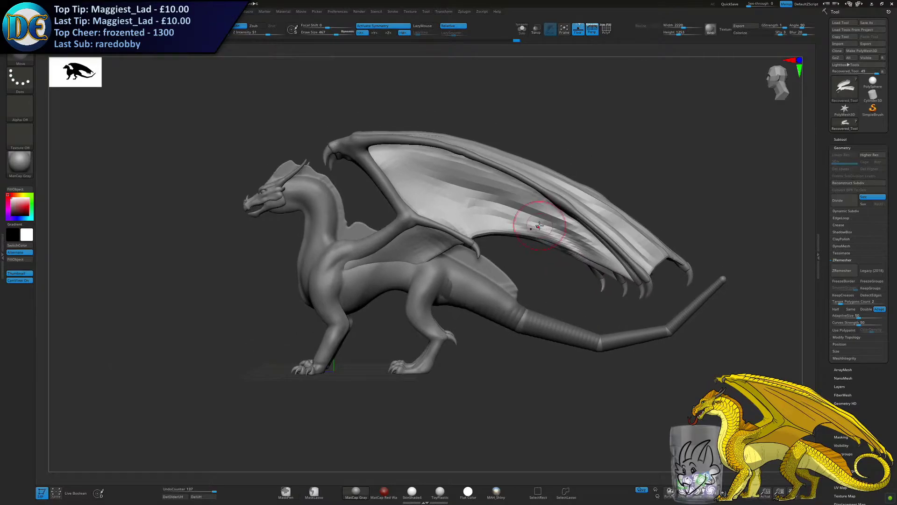
# Subdivide the wing membranes to smooth the sculpted folds and inspect them from behind
pyautogui.click(838, 200)
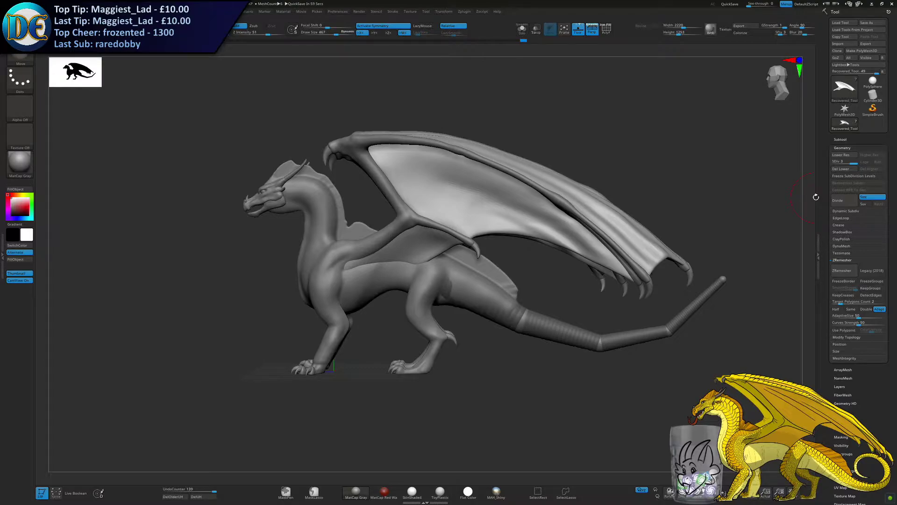
pyautogui.moveTo(484, 298); pyautogui.dragTo(457, 288, button='right')
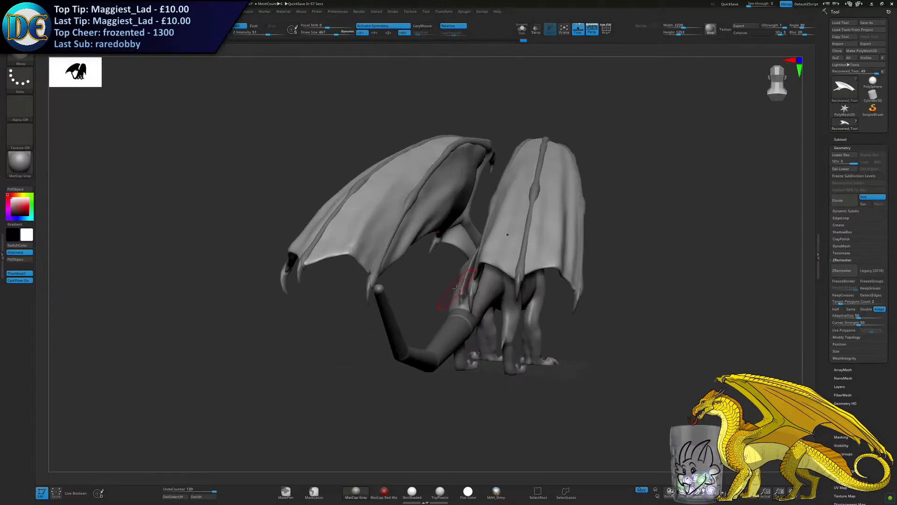
# Try reshaping the wing membranes at draw size 1000 and undo the changes
pyautogui.moveTo(343, 332)
pyautogui.mouseDown(button='right')
pyautogui.moveTo(357, 374)
pyautogui.moveTo(371, 323)
pyautogui.moveTo(356, 369)
pyautogui.moveTo(343, 346)
pyautogui.mouseUp(button='right')
pyautogui.hotkey('ctrl', 'z')
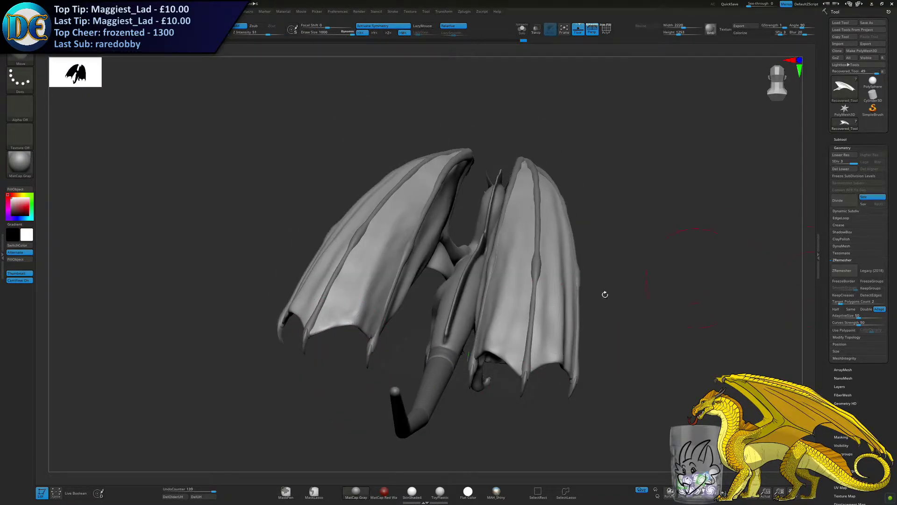
pyautogui.moveTo(630, 269); pyautogui.dragTo(649, 287)
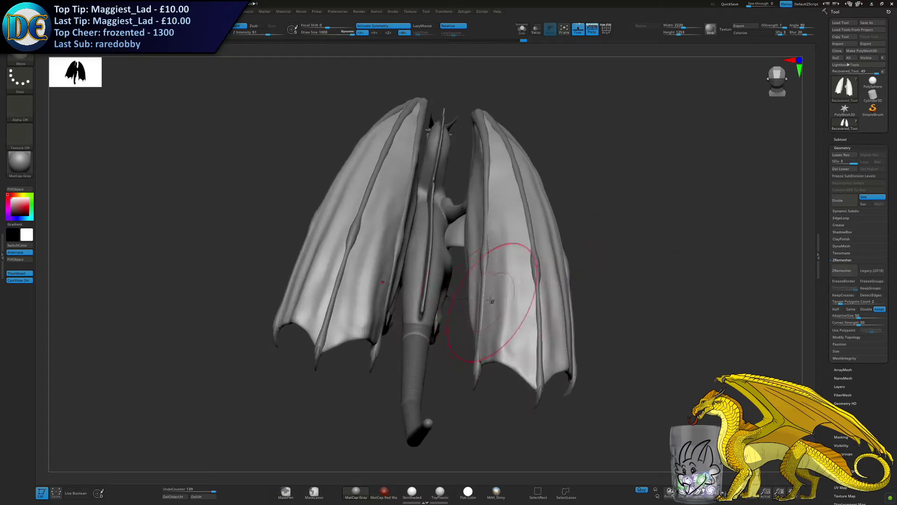
pyautogui.moveTo(399, 179)
pyautogui.keyDown('shift'); pyautogui.mouseDown()
pyautogui.moveTo(369, 276)
pyautogui.moveTo(350, 299)
pyautogui.moveTo(382, 201)
pyautogui.mouseUp(); pyautogui.keyUp('shift')
pyautogui.hotkey('ctrl', 'z')
pyautogui.hotkey('ctrl', 'z')
pyautogui.moveTo(340, 344); pyautogui.dragTo(379, 321, button='right')
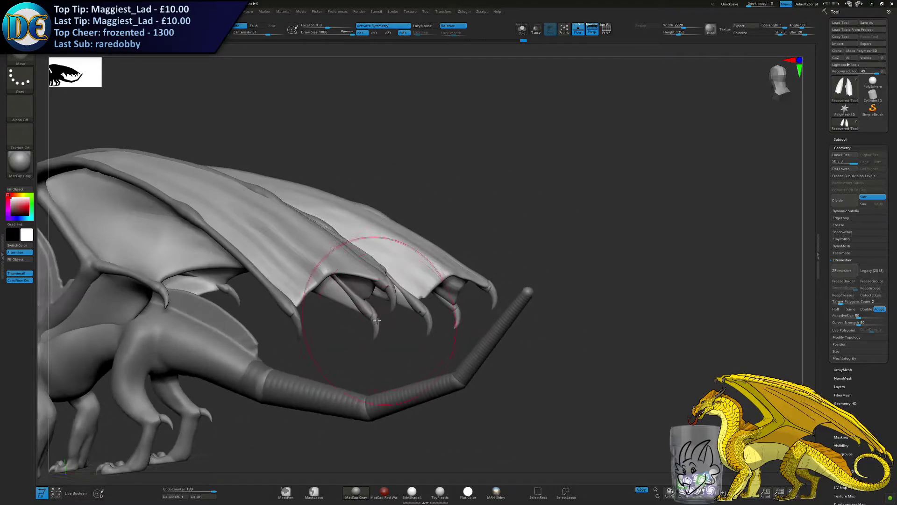
# Try converting the wing membranes to DynaMesh with their subdivision levels frozen, and undo the conversion
pyautogui.press('space')
pyautogui.click(360, 342)
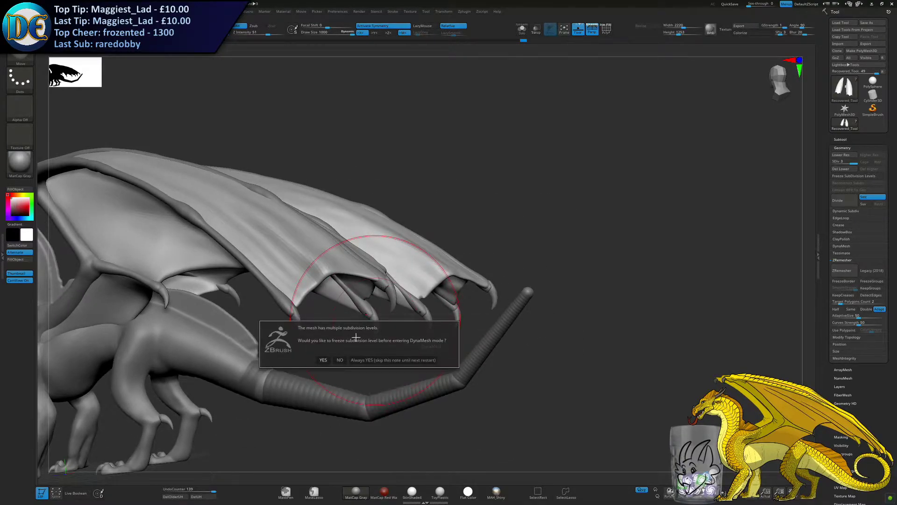
pyautogui.click(324, 360)
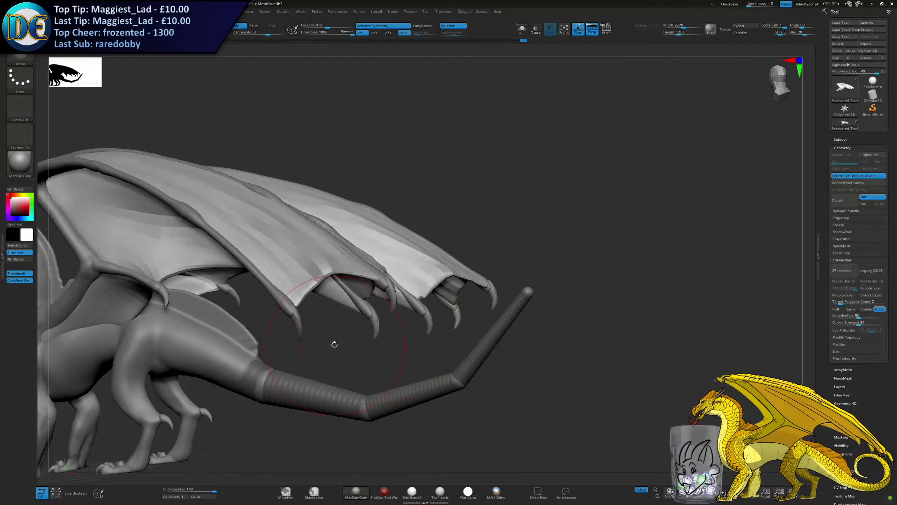
pyautogui.keyDown('alt'); pyautogui.moveTo(327, 339); pyautogui.dragTo(450, 340, button='right'); pyautogui.keyUp('alt')
pyautogui.press('space')
pyautogui.write('2')
pyautogui.click(405, 366)
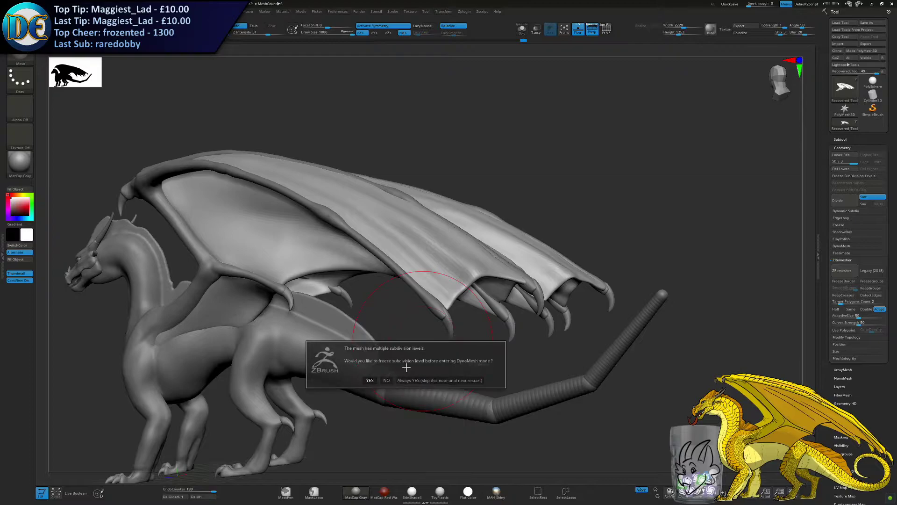
pyautogui.click(367, 382)
pyautogui.moveTo(439, 269); pyautogui.dragTo(411, 295, button='right')
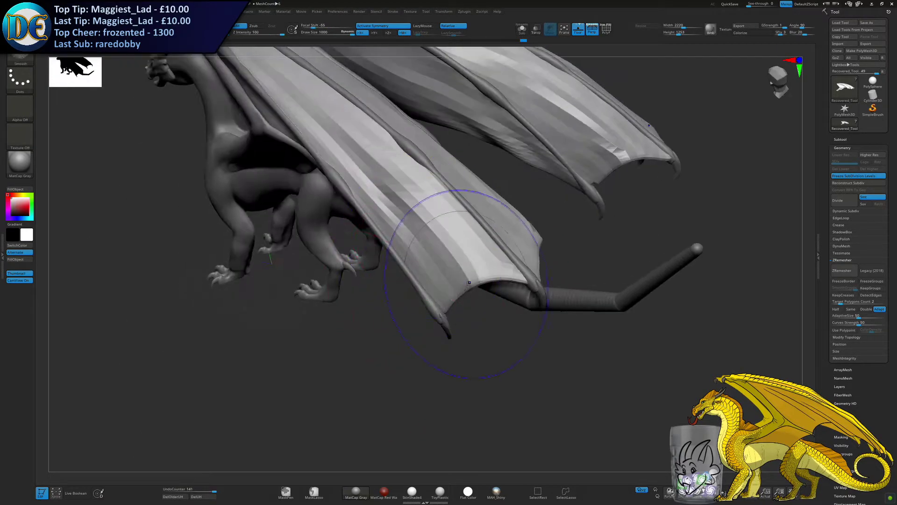
pyautogui.hotkey('ctrl', 'z')
pyautogui.click(522, 30)
pyautogui.click(522, 30)
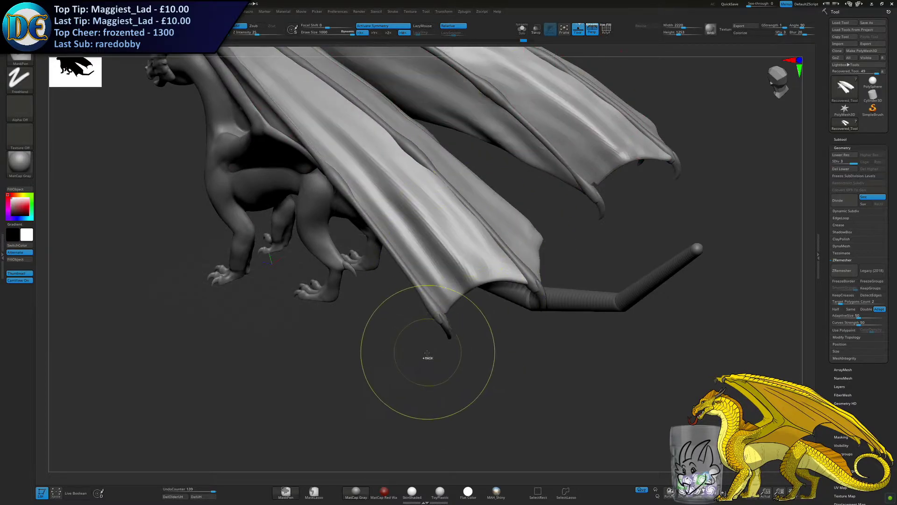
pyautogui.hotkey('ctrl', 'z')
# Switch to the Standard brush with the striped alpha at draw size 691 for the wing membranes
pyautogui.keyDown('alt'); pyautogui.moveTo(393, 302); pyautogui.dragTo(471, 289, button='right'); pyautogui.keyUp('alt')
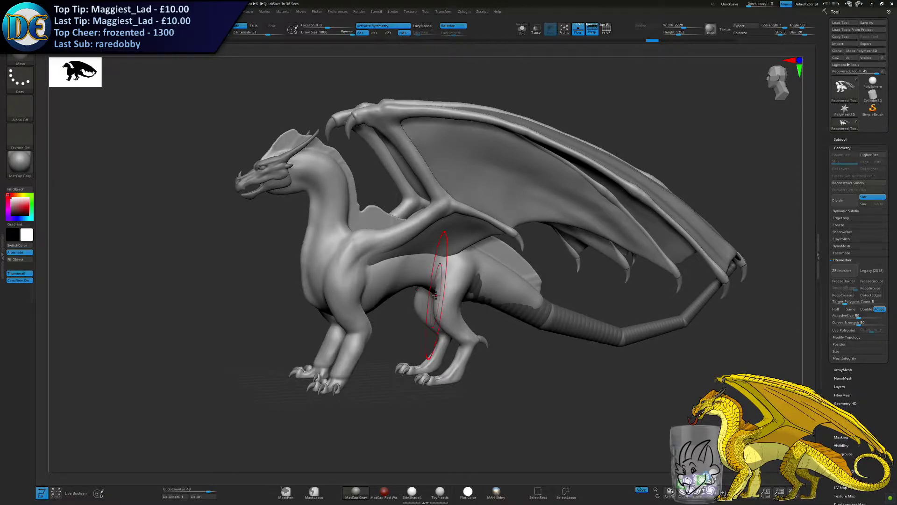
pyautogui.moveTo(381, 339)
pyautogui.mouseDown()
pyautogui.moveTo(484, 341)
pyautogui.moveTo(374, 336)
pyautogui.mouseUp()
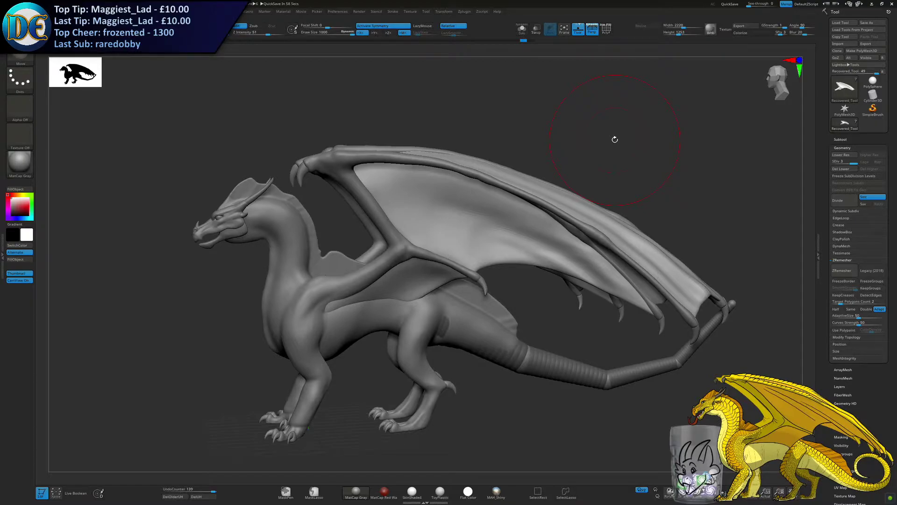
pyautogui.moveTo(458, 355)
pyautogui.mouseDown(button='right')
pyautogui.moveTo(374, 360)
pyautogui.moveTo(446, 313)
pyautogui.moveTo(181, 190)
pyautogui.mouseUp(button='right')
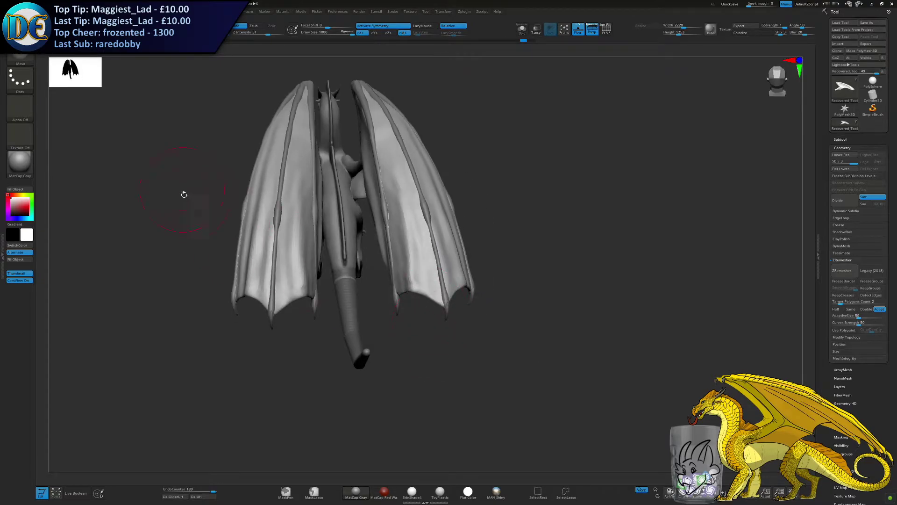
pyautogui.press('space')
pyautogui.click(203, 249)
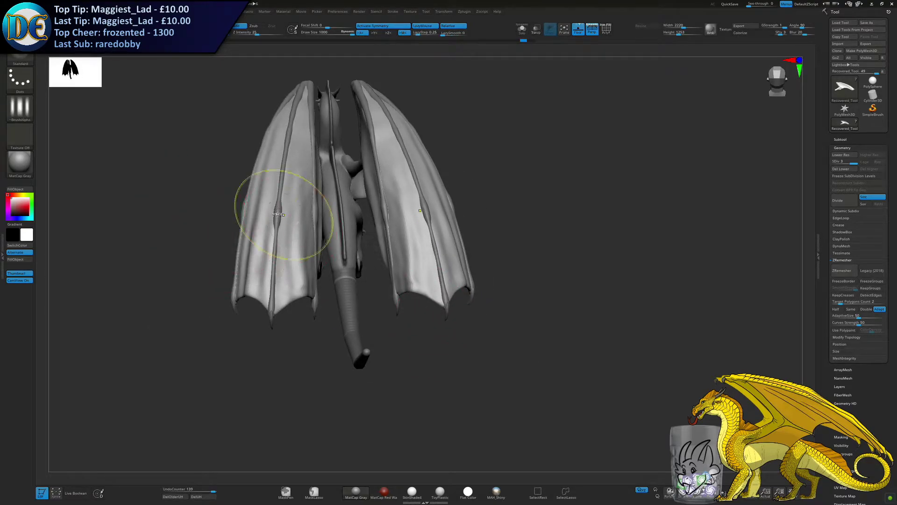
pyautogui.keyDown('ctrl'); pyautogui.moveTo(278, 217); pyautogui.dragTo(397, 249, button='right'); pyautogui.keyUp('ctrl')
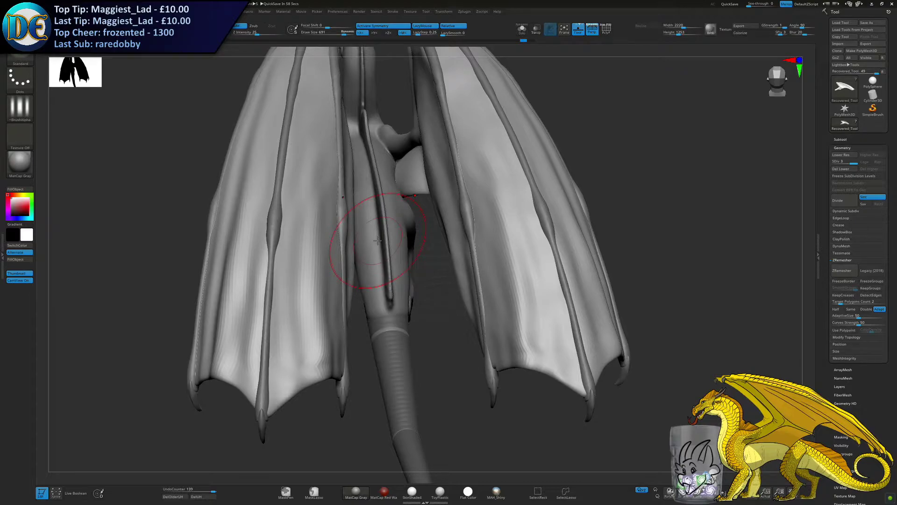
pyautogui.moveTo(376, 317); pyautogui.dragTo(460, 233, button='right')
# Sculpt striped folds down the upper side of the wing membrane panels to the trailing edge
pyautogui.moveTo(468, 109); pyautogui.dragTo(469, 410)
pyautogui.hotkey('ctrl', 'z')
pyautogui.moveTo(476, 105); pyautogui.dragTo(489, 443)
pyautogui.hotkey('ctrl', 'z')
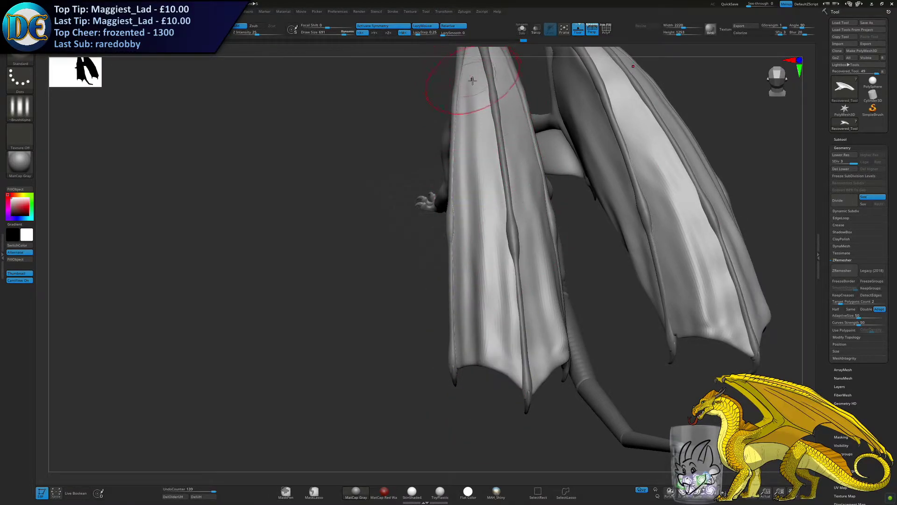
pyautogui.moveTo(476, 137)
pyautogui.mouseDown()
pyautogui.moveTo(482, 391)
pyautogui.moveTo(439, 412)
pyautogui.mouseUp()
pyautogui.moveTo(547, 110)
pyautogui.mouseDown()
pyautogui.moveTo(524, 433)
pyautogui.moveTo(486, 416)
pyautogui.mouseUp()
pyautogui.moveTo(547, 156); pyautogui.dragTo(521, 392)
pyautogui.moveTo(542, 397); pyautogui.dragTo(500, 365)
# Try several more fold strokes down the wing membrane beside the middle finger bone, undoing each one
pyautogui.moveTo(546, 123); pyautogui.dragTo(505, 385)
pyautogui.hotkey('ctrl', 'z')
pyautogui.moveTo(553, 114)
pyautogui.mouseDown()
pyautogui.moveTo(505, 393)
pyautogui.moveTo(486, 397)
pyautogui.mouseUp()
pyautogui.hotkey('ctrl', 'z')
pyautogui.moveTo(544, 115); pyautogui.dragTo(483, 383)
pyautogui.hotkey('ctrl', 'z')
pyautogui.moveTo(545, 120); pyautogui.dragTo(494, 381)
pyautogui.hotkey('ctrl', 'z')
pyautogui.moveTo(538, 151); pyautogui.dragTo(465, 382)
pyautogui.hotkey('ctrl', 'z')
# Sculpt further striped folds along the lower part of the wing membrane panel
pyautogui.moveTo(535, 152); pyautogui.dragTo(479, 382)
pyautogui.moveTo(535, 200)
pyautogui.mouseDown()
pyautogui.moveTo(505, 383)
pyautogui.moveTo(518, 437)
pyautogui.mouseUp()
pyautogui.hotkey('ctrl', 'z')
pyautogui.moveTo(528, 236); pyautogui.dragTo(507, 398)
pyautogui.moveTo(513, 427)
pyautogui.mouseDown()
pyautogui.moveTo(523, 371)
pyautogui.moveTo(505, 267)
pyautogui.moveTo(562, 191)
pyautogui.mouseUp()
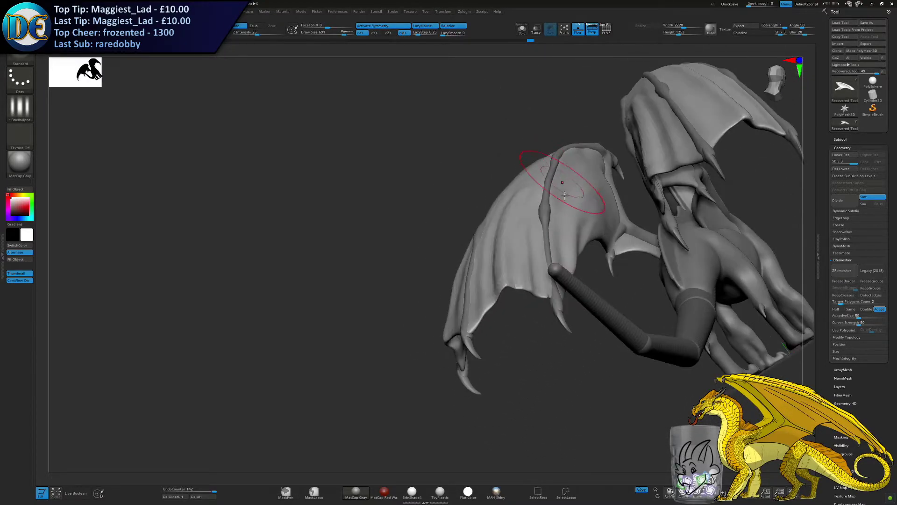
pyautogui.moveTo(583, 273); pyautogui.dragTo(576, 218)
pyautogui.hotkey('ctrl', 'z')
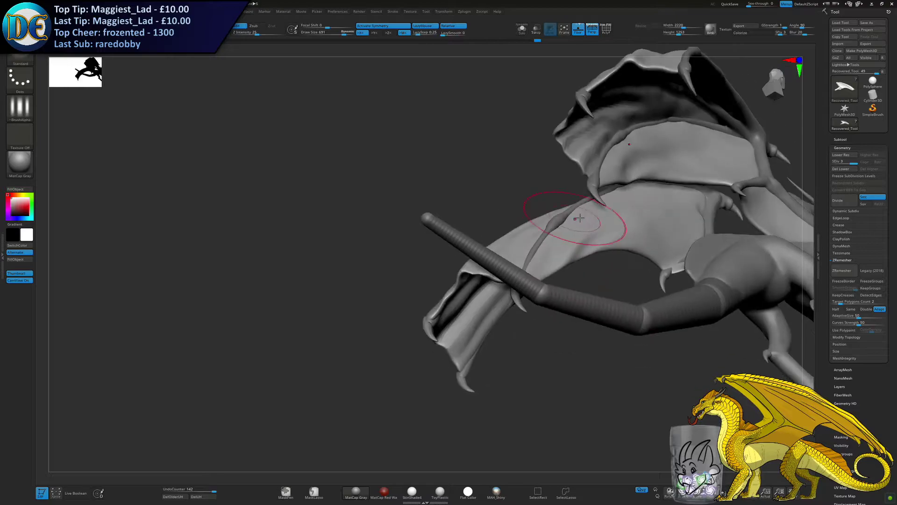
pyautogui.moveTo(638, 208)
pyautogui.mouseDown()
pyautogui.moveTo(638, 247)
pyautogui.moveTo(624, 253)
pyautogui.moveTo(661, 235)
pyautogui.moveTo(621, 388)
pyautogui.mouseUp()
# Convert the wing membranes to DynaMesh at resolution 500, freezing their subdivision levels
pyautogui.press('space')
pyautogui.click(540, 394)
pyautogui.write('500')
pyautogui.press('Return')
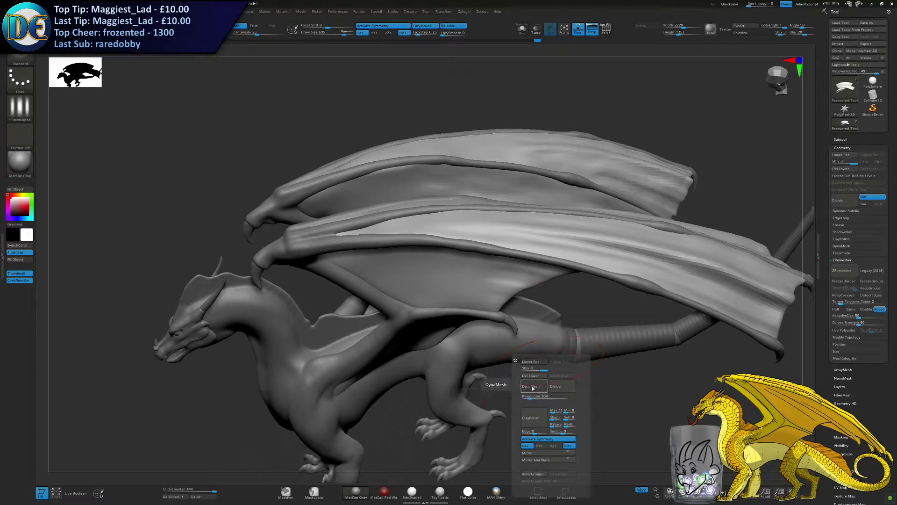
pyautogui.click(533, 387)
pyautogui.click(497, 403)
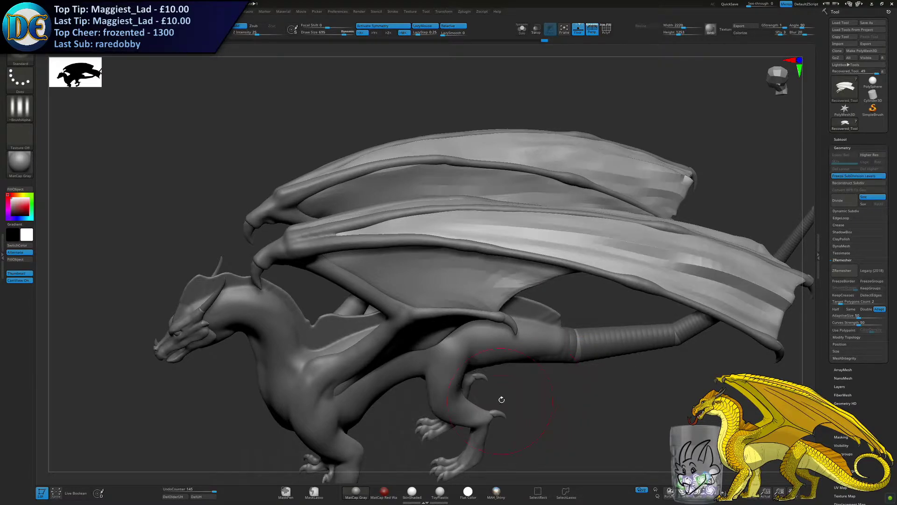
pyautogui.moveTo(539, 367); pyautogui.dragTo(514, 348)
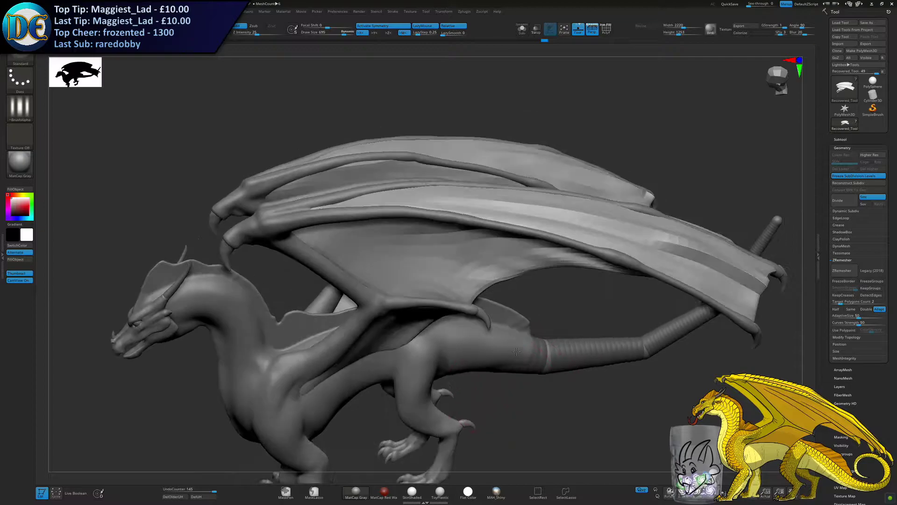
pyautogui.hotkey('ctrl', 'z')
pyautogui.hotkey('ctrl', 'shift', 'z')
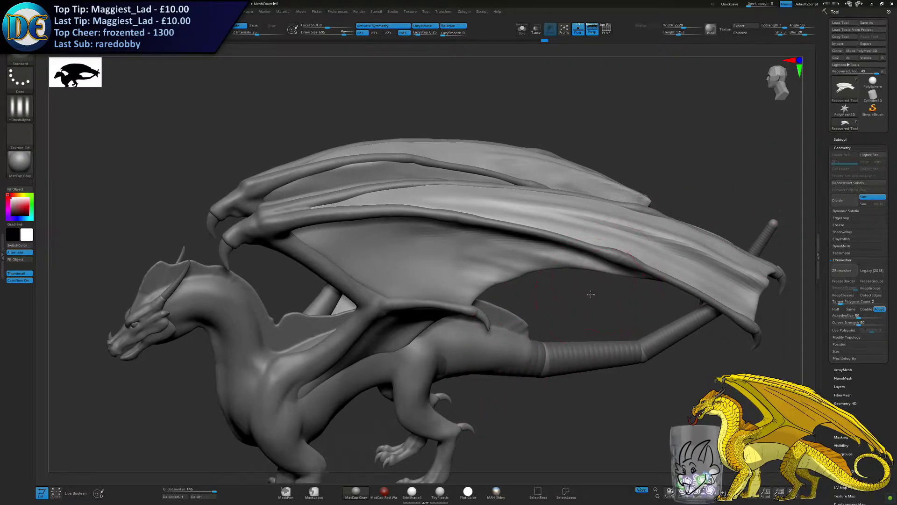
pyautogui.press('1')
pyautogui.moveTo(602, 256)
pyautogui.mouseDown(button='right')
pyautogui.moveTo(579, 303)
pyautogui.moveTo(470, 370)
pyautogui.mouseUp(button='right')
# Set the DynaMesh resolution to 250 and remesh the wing membranes
pyautogui.press('space')
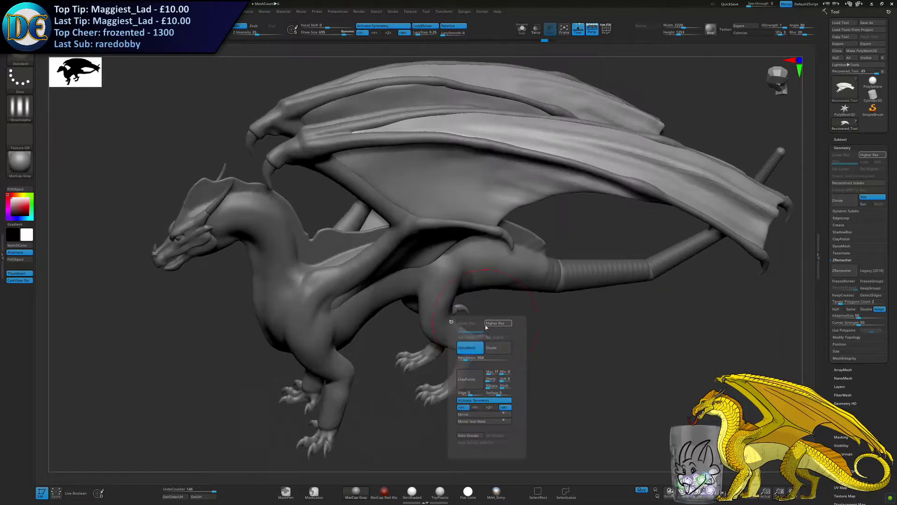
pyautogui.click(479, 359)
pyautogui.write('250')
pyautogui.press('Return')
pyautogui.click(478, 351)
pyautogui.click(477, 351)
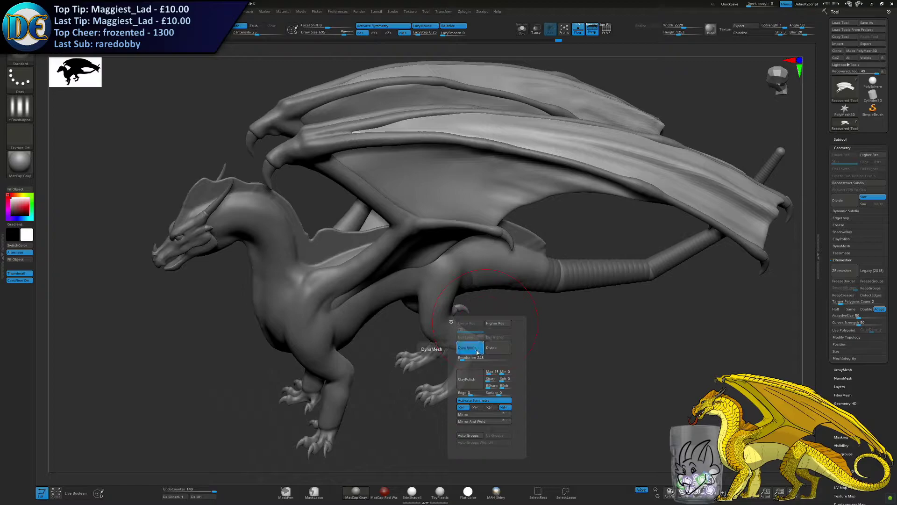
# Adjust the DynaMesh resolution again and update the mesh of the wing membranes
pyautogui.moveTo(570, 299)
pyautogui.mouseDown()
pyautogui.moveTo(502, 334)
pyautogui.moveTo(488, 327)
pyautogui.mouseUp()
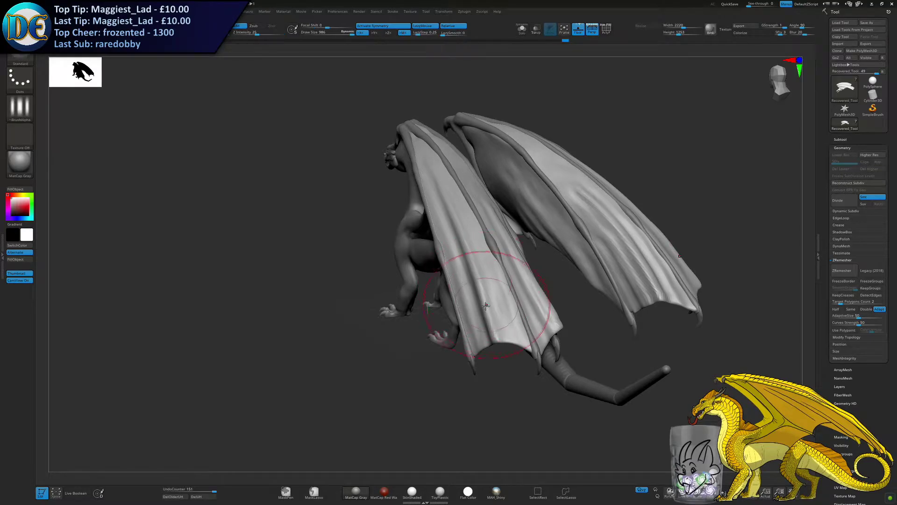
pyautogui.press('space')
pyautogui.moveTo(321, 392); pyautogui.dragTo(319, 393)
pyautogui.click(327, 385)
pyautogui.click(328, 383)
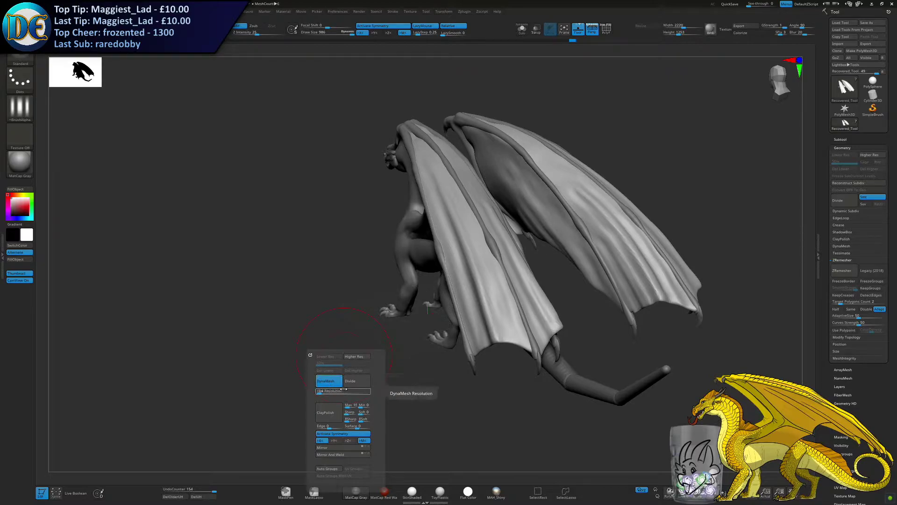
# Smooth the sculpted folds across the upper side of the wing membranes
pyautogui.moveTo(462, 268); pyautogui.dragTo(480, 271, button='right')
pyautogui.moveTo(456, 230)
pyautogui.keyDown('shift'); pyautogui.mouseDown()
pyautogui.moveTo(497, 321)
pyautogui.moveTo(458, 218)
pyautogui.mouseUp(); pyautogui.keyUp('shift')
pyautogui.moveTo(406, 170); pyautogui.dragTo(437, 124, button='right')
pyautogui.keyDown('shift'); pyautogui.moveTo(437, 124); pyautogui.dragTo(499, 338); pyautogui.keyUp('shift')
pyautogui.moveTo(499, 338); pyautogui.dragTo(475, 265, button='right')
pyautogui.keyDown('shift'); pyautogui.moveTo(503, 173); pyautogui.dragTo(543, 322); pyautogui.keyUp('shift')
pyautogui.moveTo(533, 167)
pyautogui.keyDown('shift'); pyautogui.mouseDown()
pyautogui.moveTo(521, 306)
pyautogui.moveTo(481, 274)
pyautogui.mouseUp(); pyautogui.keyUp('shift')
pyautogui.moveTo(481, 275); pyautogui.dragTo(509, 292, button='right')
pyautogui.keyDown('shift'); pyautogui.moveTo(448, 233); pyautogui.dragTo(491, 285); pyautogui.keyUp('shift')
pyautogui.moveTo(481, 290)
pyautogui.mouseDown(button='right')
pyautogui.moveTo(469, 250)
pyautogui.moveTo(585, 226)
pyautogui.moveTo(441, 294)
pyautogui.moveTo(472, 299)
pyautogui.moveTo(448, 327)
pyautogui.mouseUp(button='right')
# Resize the brush and try striped fold strokes down the wing's underside, undoing each one
pyautogui.press('s')
pyautogui.moveTo(448, 327); pyautogui.dragTo(439, 329)
pyautogui.rightClick(458, 247)
pyautogui.moveTo(463, 248)
pyautogui.mouseDown(button='right')
pyautogui.moveTo(519, 199)
pyautogui.moveTo(468, 131)
pyautogui.mouseUp(button='right')
pyautogui.moveTo(527, 191); pyautogui.dragTo(601, 335)
pyautogui.hotkey('ctrl', 'z')
pyautogui.moveTo(486, 132); pyautogui.dragTo(639, 374)
pyautogui.hotkey('ctrl', 'z')
# Try fold strokes down the wing's underside with the LazyStep at 1.498 and draw size 496, undoing them
pyautogui.keyDown('alt'); pyautogui.moveTo(479, 246); pyautogui.dragTo(392, 269, button='right'); pyautogui.keyUp('alt')
pyautogui.click(428, 33)
pyautogui.moveTo(410, 148); pyautogui.dragTo(547, 380)
pyautogui.hotkey('ctrl', 'z')
pyautogui.press('s')
pyautogui.moveTo(414, 107); pyautogui.dragTo(409, 107)
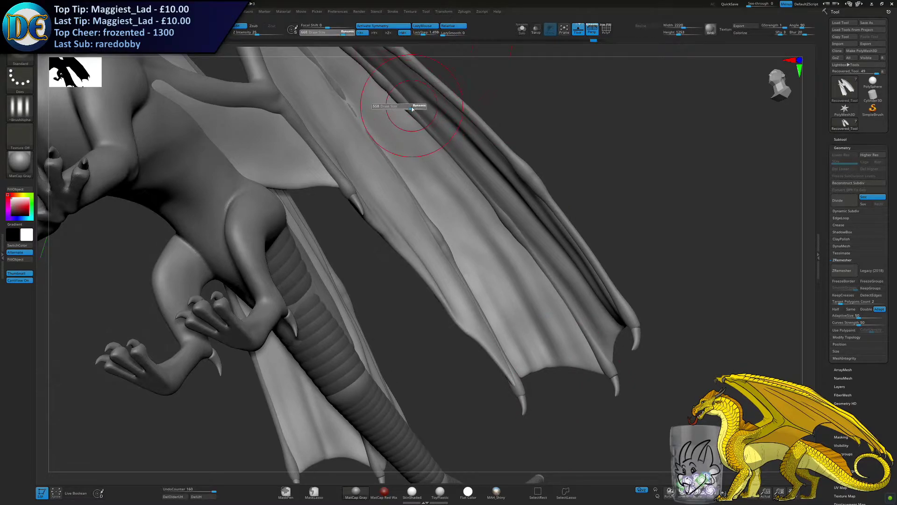
pyautogui.moveTo(434, 167); pyautogui.dragTo(538, 324)
pyautogui.hotkey('ctrl', 'z')
# Try a fold stroke down the wing's underside with the LazyStep at 10, and undo it
pyautogui.click(423, 32)
pyautogui.write('10')
pyautogui.press('Return')
pyautogui.click(451, 33)
pyautogui.moveTo(414, 158); pyautogui.dragTo(581, 423)
pyautogui.hotkey('ctrl', 'z')
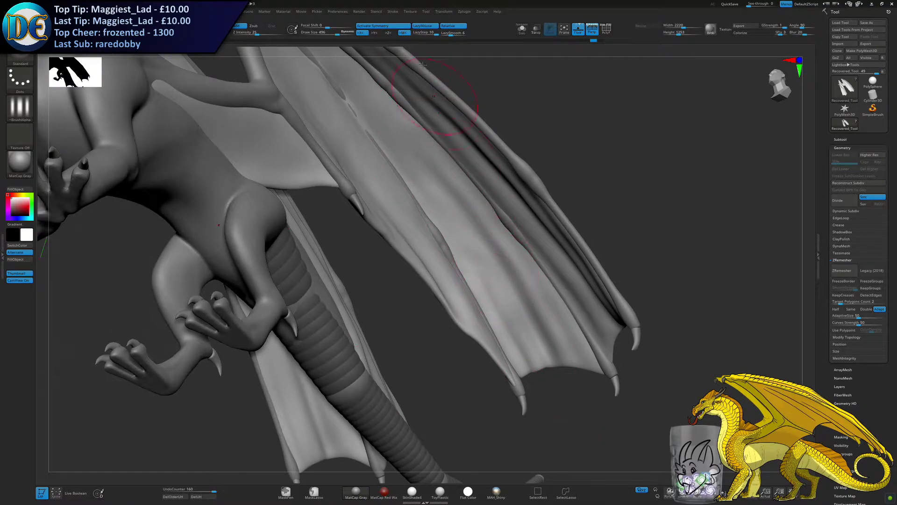
# Try a striped fold stroke down the wing's underside with the LazyStep at 1
pyautogui.write('1')
pyautogui.press('Return')
pyautogui.moveTo(411, 148)
pyautogui.mouseDown()
pyautogui.moveTo(488, 257)
pyautogui.moveTo(574, 408)
pyautogui.mouseUp()
pyautogui.hotkey('ctrl', 'z')
pyautogui.hotkey('ctrl', 'shift', 'z')
# Try changing the LazyStep value and undo the wavy fold stroke on the wing's underside
pyautogui.click(423, 34)
pyautogui.write('0')
pyautogui.press(',')
pyautogui.press('1')
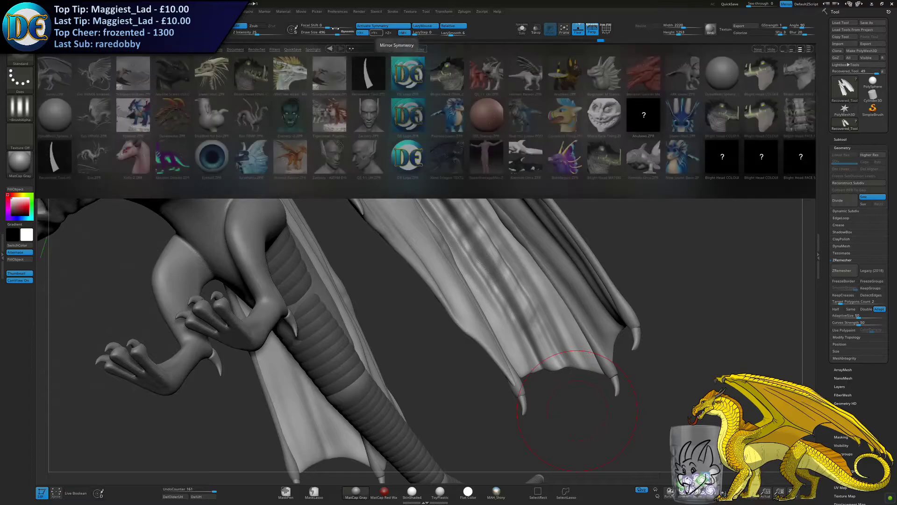
pyautogui.press(',')
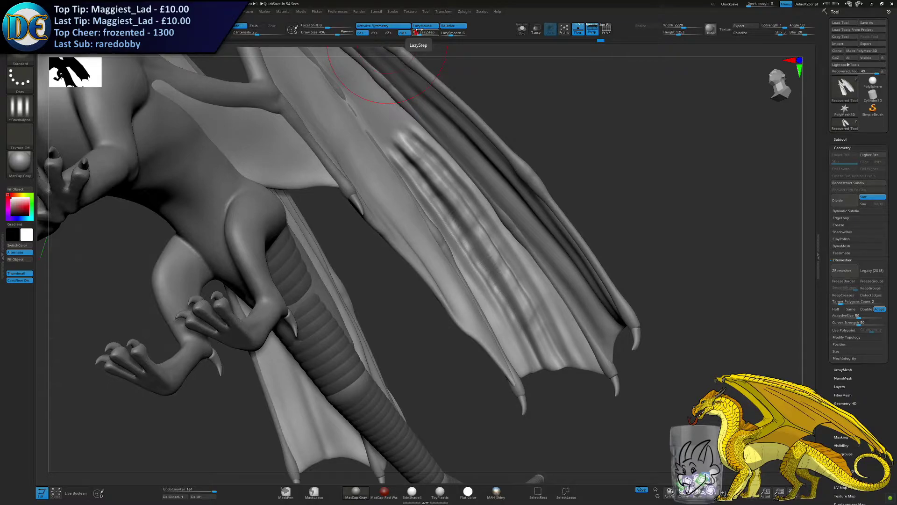
pyautogui.moveTo(472, 266)
pyautogui.mouseDown(button='right')
pyautogui.moveTo(444, 283)
pyautogui.moveTo(423, 247)
pyautogui.moveTo(420, 183)
pyautogui.moveTo(399, 173)
pyautogui.moveTo(364, 131)
pyautogui.moveTo(325, 116)
pyautogui.mouseUp(button='right')
pyautogui.hotkey('ctrl', 'z')
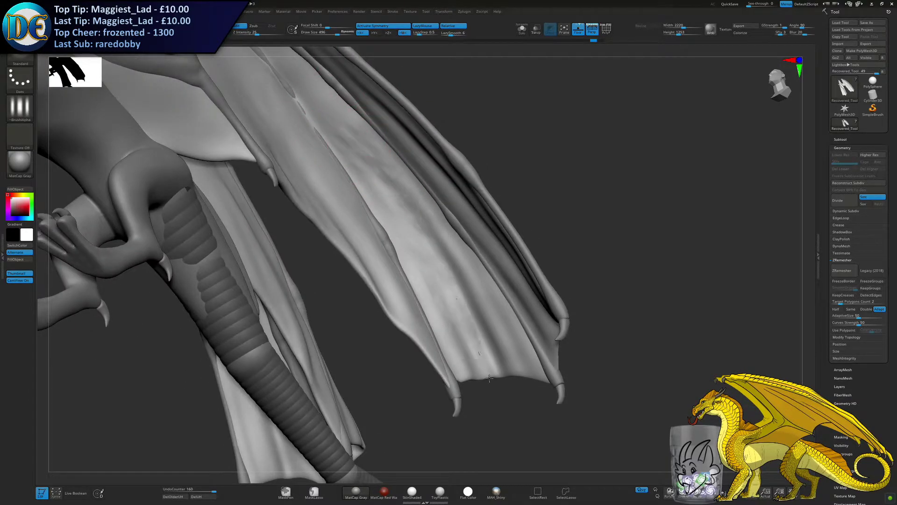
# Set the LazyStep to 0 and try a fold stroke on the wing's underside, undoing the stroke
pyautogui.write('0')
pyautogui.press('Return')
pyautogui.moveTo(337, 123)
pyautogui.mouseDown()
pyautogui.moveTo(381, 166)
pyautogui.moveTo(450, 279)
pyautogui.moveTo(340, 127)
pyautogui.moveTo(491, 411)
pyautogui.mouseUp()
pyautogui.hotkey('ctrl', 'z')
pyautogui.hotkey('ctrl', 'z')
# Sculpt soft striped folds down the wing's underside to the trailing edge at draw size 558 and intensity 6
pyautogui.press('s')
pyautogui.moveTo(367, 186); pyautogui.dragTo(370, 186)
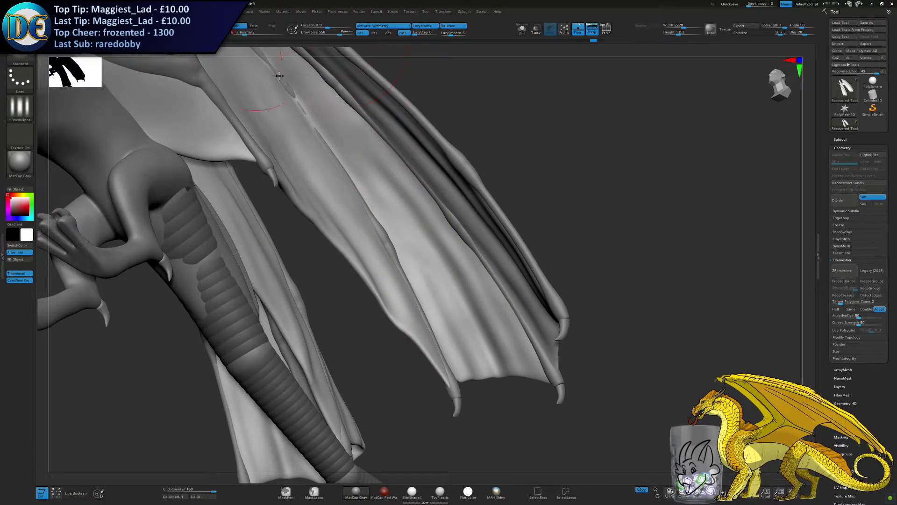
pyautogui.moveTo(475, 369); pyautogui.dragTo(481, 387)
pyautogui.moveTo(380, 185); pyautogui.dragTo(491, 400)
pyautogui.moveTo(458, 322)
pyautogui.mouseDown(button='right')
pyautogui.moveTo(409, 335)
pyautogui.moveTo(393, 323)
pyautogui.mouseUp(button='right')
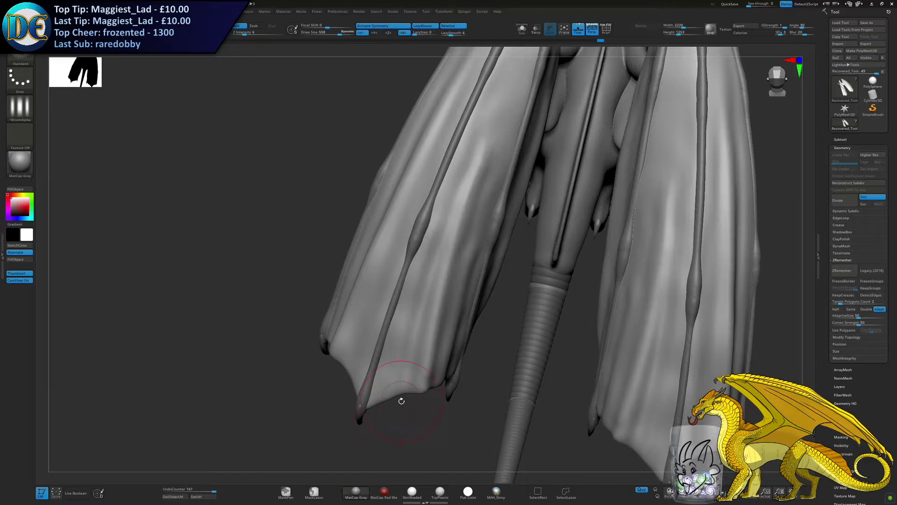
pyautogui.keyDown('ctrl'); pyautogui.moveTo(401, 401); pyautogui.dragTo(449, 346, button='right'); pyautogui.keyUp('ctrl')
pyautogui.keyDown('alt'); pyautogui.moveTo(449, 346); pyautogui.dragTo(474, 282, button='right'); pyautogui.keyUp('alt')
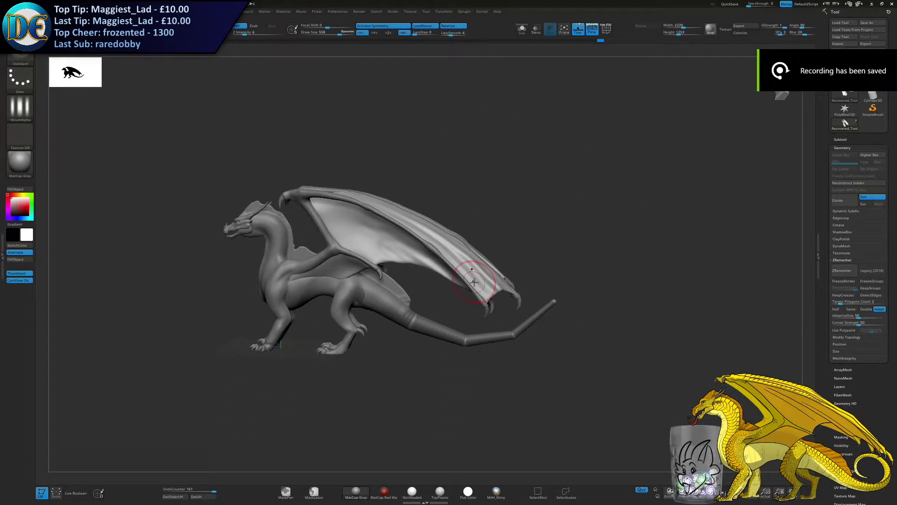
# Open the Desktop folder of Main Recordings in File Explorer to check the recordings, and close it
pyautogui.press('super')
pyautogui.click(112, 498)
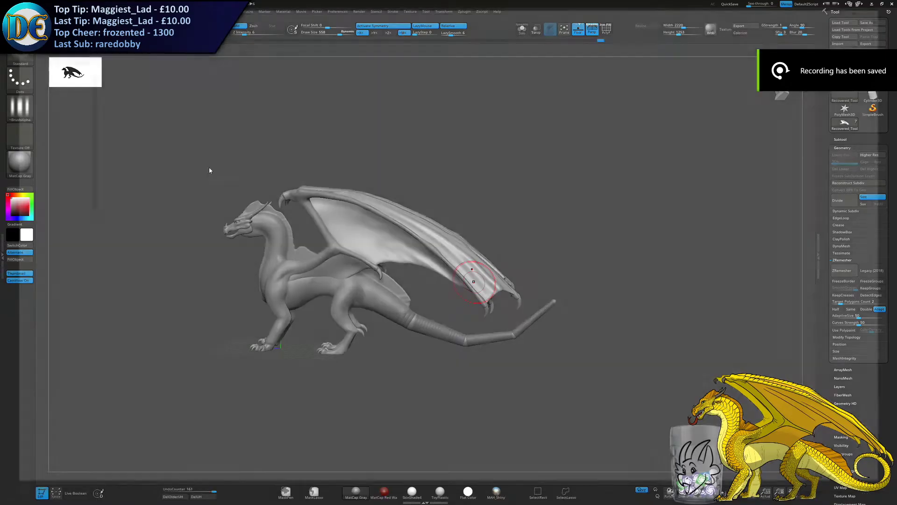
pyautogui.click(38, 171)
pyautogui.doubleClick(250, 92)
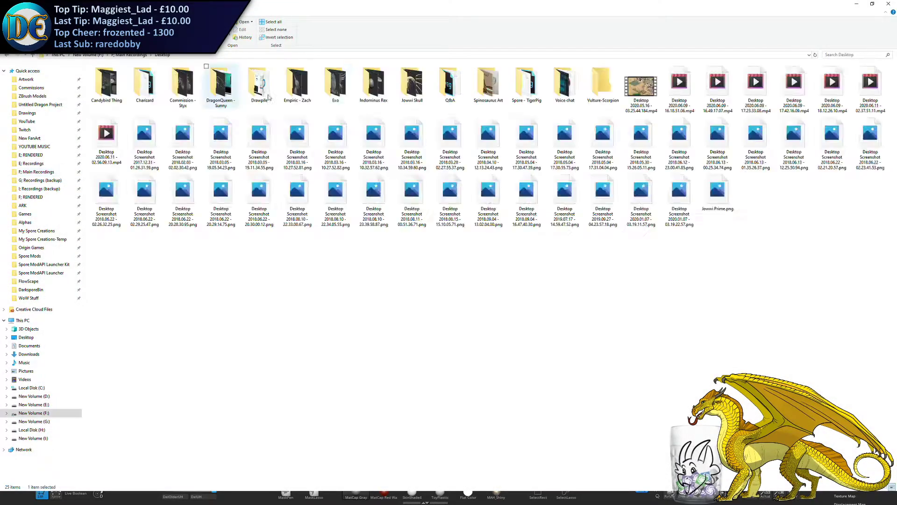
pyautogui.click(882, 4)
# Undo the striped fold strokes on the dragon's wing membranes
pyautogui.moveTo(593, 212); pyautogui.dragTo(561, 178)
pyautogui.moveTo(562, 177)
pyautogui.keyDown('ctrl'); pyautogui.mouseDown(button='right')
pyautogui.moveTo(565, 190)
pyautogui.moveTo(604, 184)
pyautogui.mouseUp(button='right'); pyautogui.keyUp('ctrl')
pyautogui.press('s')
pyautogui.click(570, 191)
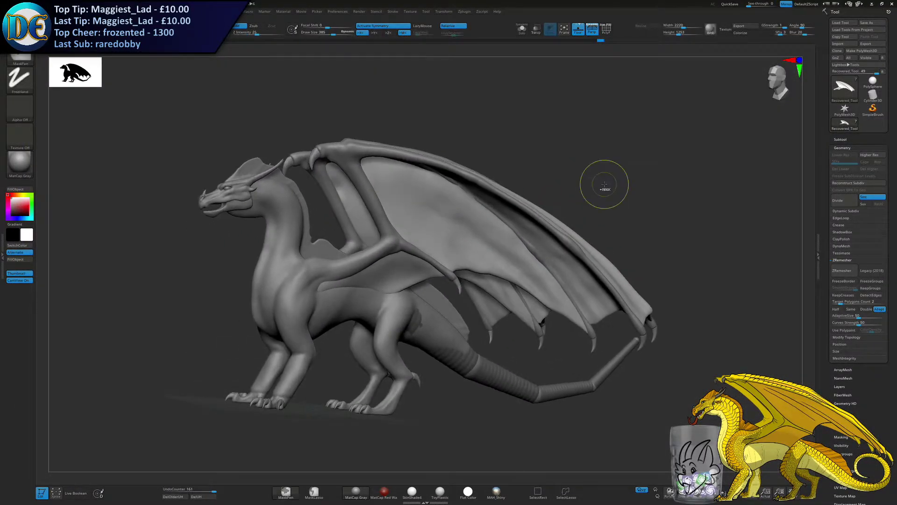
pyautogui.hotkey('ctrl', 'z')
pyautogui.hotkey('ctrl', 'z')
pyautogui.hotkey('ctrl', 'z')
pyautogui.hotkey('ctrl', 'z')
pyautogui.hotkey('ctrl', 'z')
pyautogui.hotkey('ctrl', 'z')
pyautogui.hotkey('ctrl', 'z')
pyautogui.hotkey('ctrl', 'z')
pyautogui.hotkey('ctrl', 'z')
pyautogui.hotkey('ctrl', 'z')
pyautogui.hotkey('ctrl', 'z')
pyautogui.hotkey('ctrl', 'z')
pyautogui.hotkey('ctrl', 'z')
pyautogui.hotkey('ctrl', 'z')
pyautogui.hotkey('ctrl', 'z')
pyautogui.hotkey('ctrl', 'z')
pyautogui.hotkey('ctrl', 'z')
pyautogui.hotkey('ctrl', 'z')
pyautogui.hotkey('ctrl', 'z')
pyautogui.hotkey('ctrl', 'z')
pyautogui.hotkey('ctrl', 'z')
pyautogui.hotkey('ctrl', 'z')
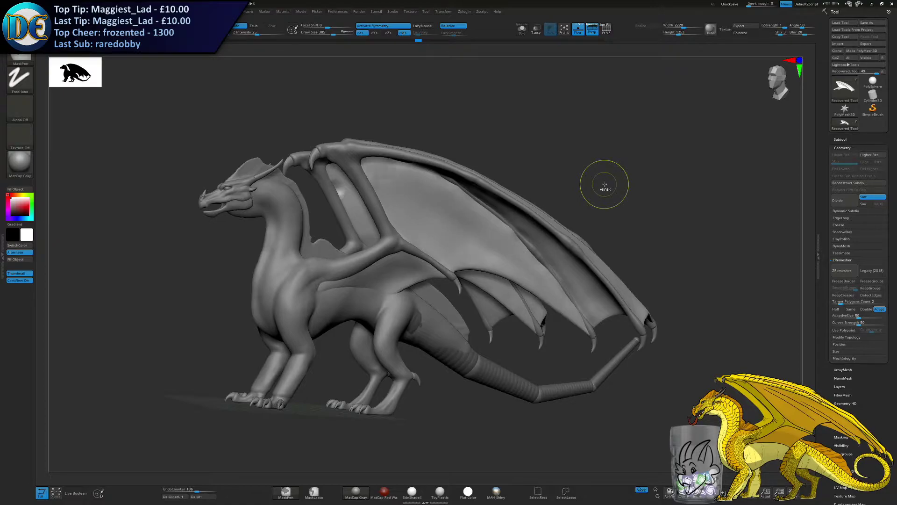
pyautogui.hotkey('ctrl', 'shift')
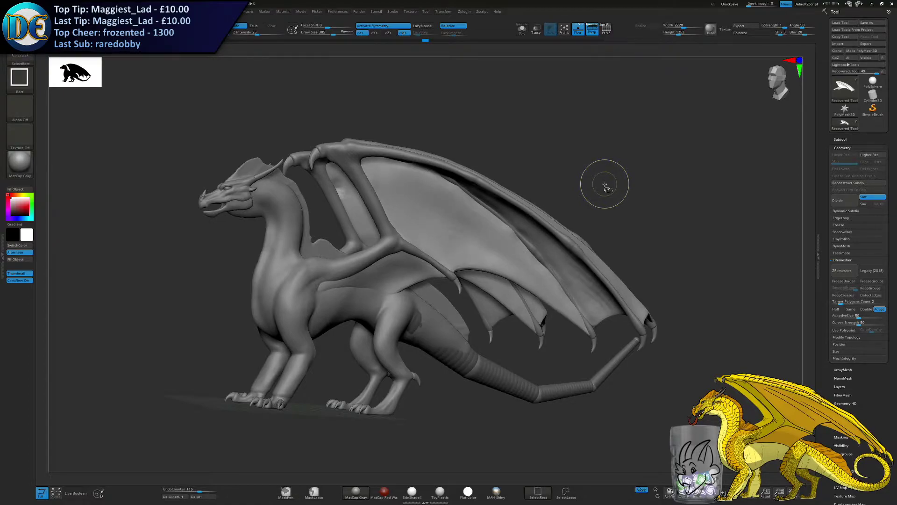
# Reshape the wing fingers just below the wrist joint with the Move brush at draw size 223, discarding the undone history
pyautogui.moveTo(604, 183)
pyautogui.mouseDown()
pyautogui.moveTo(559, 225)
pyautogui.moveTo(568, 212)
pyautogui.mouseUp()
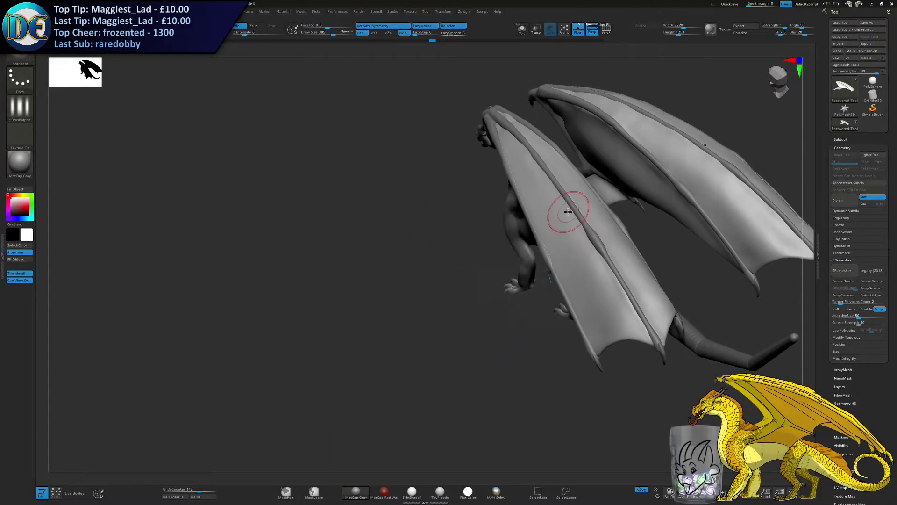
pyautogui.click(21, 58)
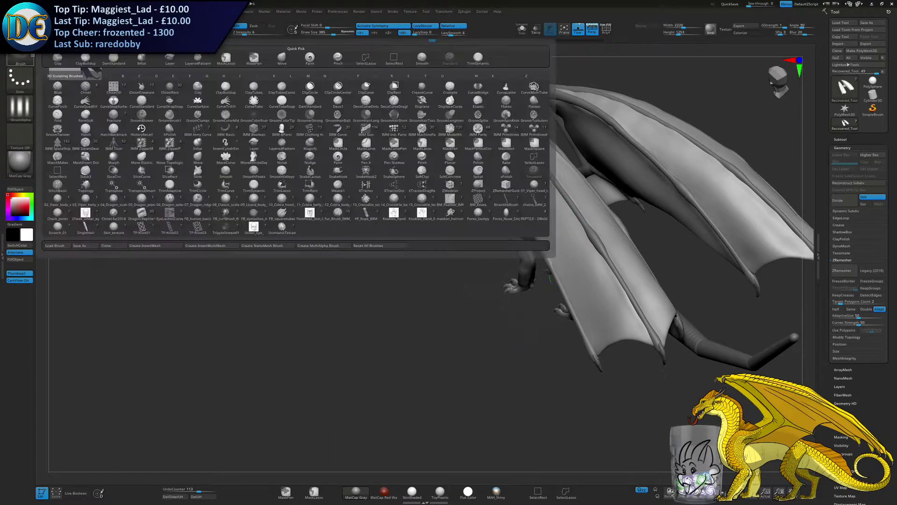
pyautogui.rightClick(316, 270)
pyautogui.click(300, 299)
pyautogui.moveTo(532, 188)
pyautogui.mouseDown(button='right')
pyautogui.moveTo(545, 143)
pyautogui.moveTo(427, 230)
pyautogui.mouseUp(button='right')
pyautogui.press('s')
pyautogui.moveTo(461, 166)
pyautogui.mouseDown(button='right')
pyautogui.moveTo(492, 134)
pyautogui.moveTo(461, 204)
pyautogui.moveTo(519, 163)
pyautogui.moveTo(500, 214)
pyautogui.moveTo(465, 208)
pyautogui.mouseUp(button='right')
pyautogui.moveTo(467, 206); pyautogui.dragTo(482, 201)
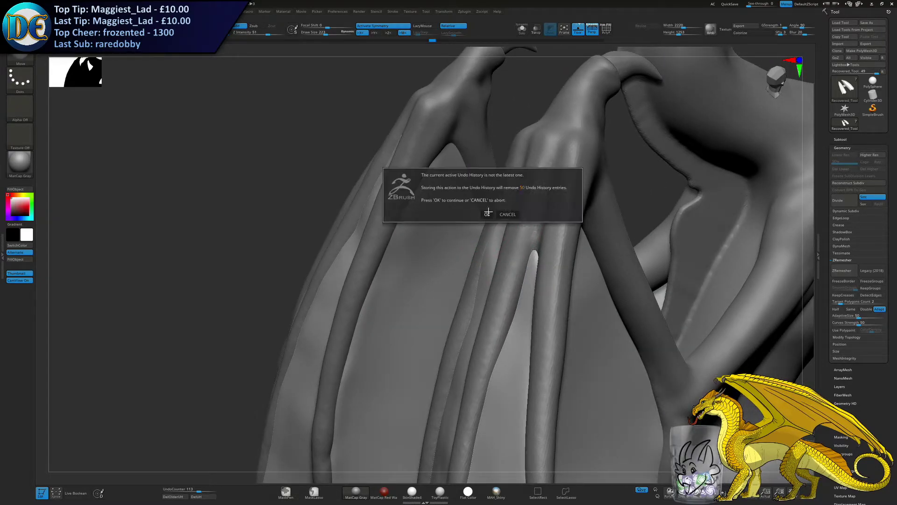
pyautogui.click(488, 213)
pyautogui.moveTo(455, 206); pyautogui.dragTo(474, 198, button='right')
pyautogui.moveTo(477, 197); pyautogui.dragTo(481, 218)
# Save the project with the whole dragon in view
pyautogui.keyDown('ctrl'); pyautogui.moveTo(468, 275); pyautogui.dragTo(443, 140, button='right'); pyautogui.keyUp('ctrl')
pyautogui.moveTo(525, 321)
pyautogui.mouseDown(button='right')
pyautogui.moveTo(542, 300)
pyautogui.moveTo(475, 286)
pyautogui.moveTo(544, 253)
pyautogui.mouseUp(button='right')
pyautogui.hotkey('ctrl', 's')
pyautogui.press('Return')
pyautogui.press('Return')
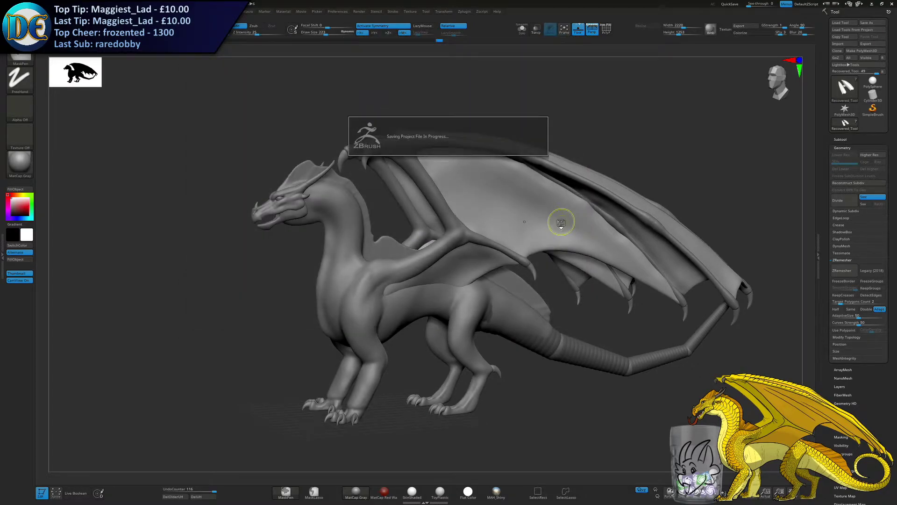
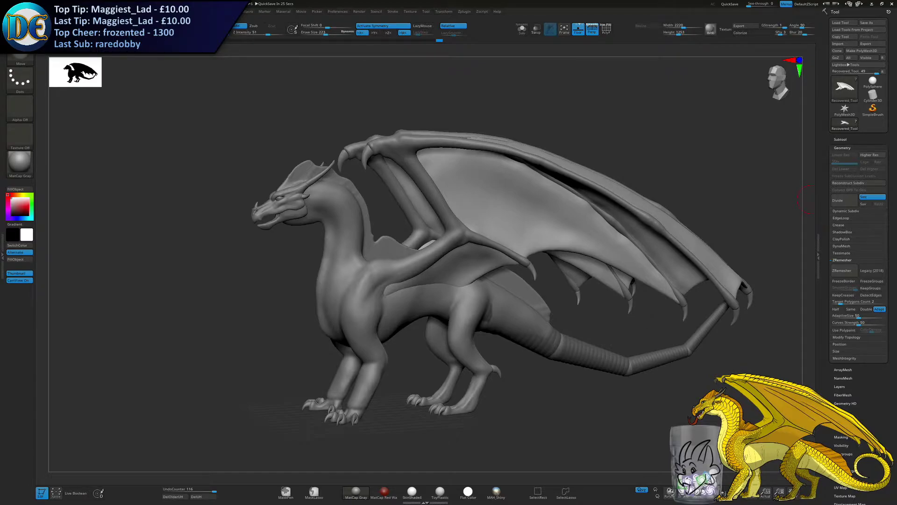
pyautogui.moveTo(729, 174); pyautogui.dragTo(732, 174)
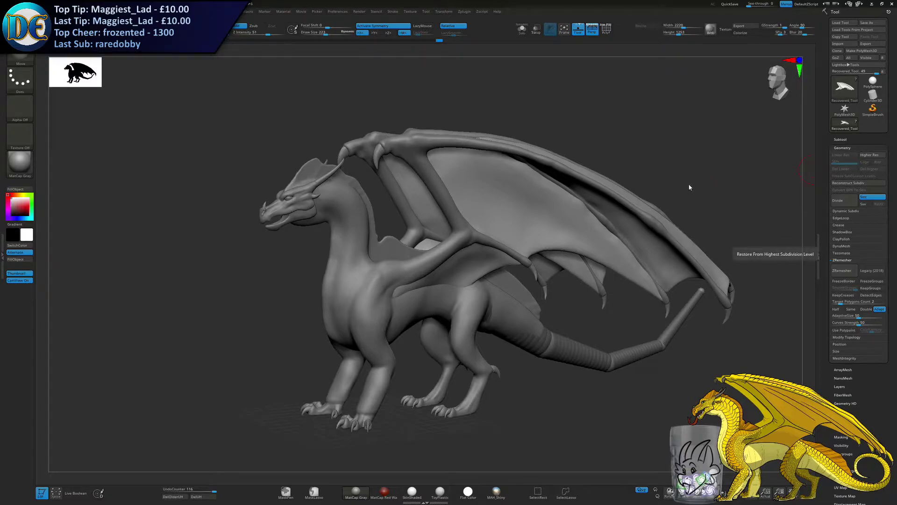
pyautogui.moveTo(606, 173); pyautogui.dragTo(585, 159)
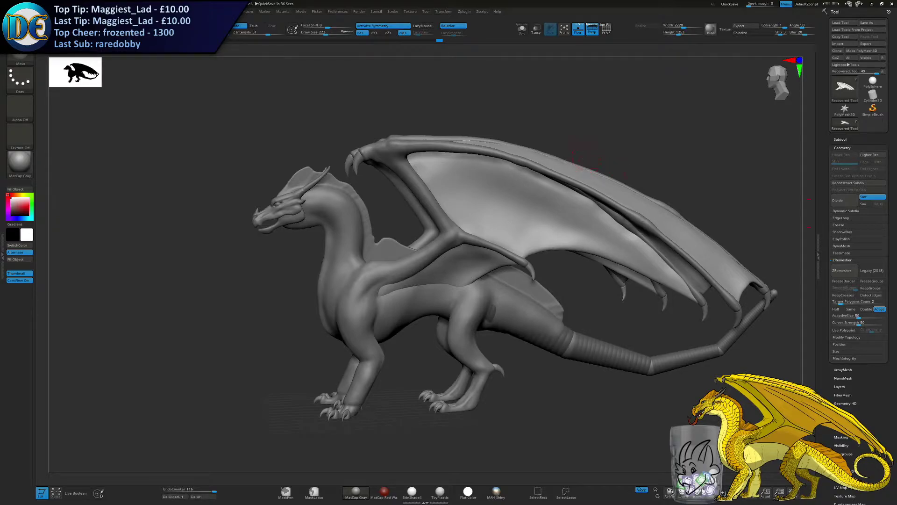
pyautogui.moveTo(707, 183); pyautogui.dragTo(712, 183)
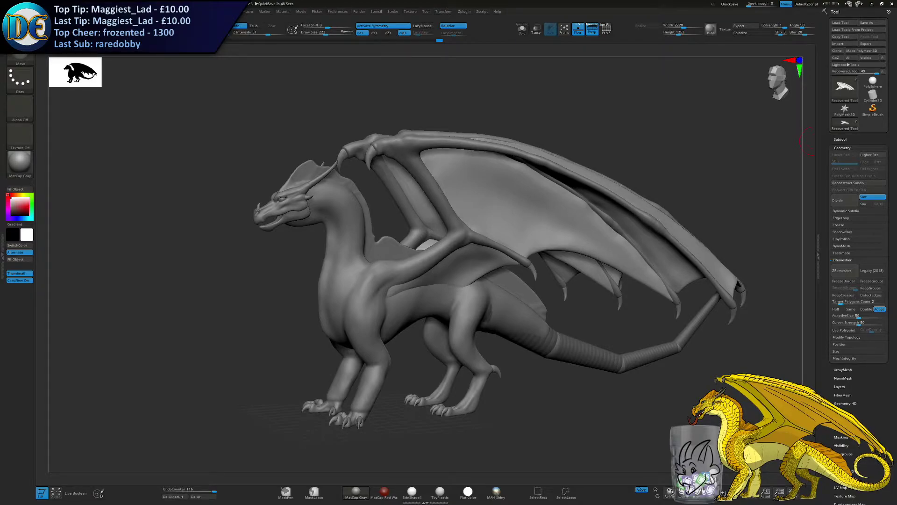
# Switch to YouTube in the browser, skip through the Ocular Miracle showcase video, and close the browser
pyautogui.hotkey('alt', 'Tab')
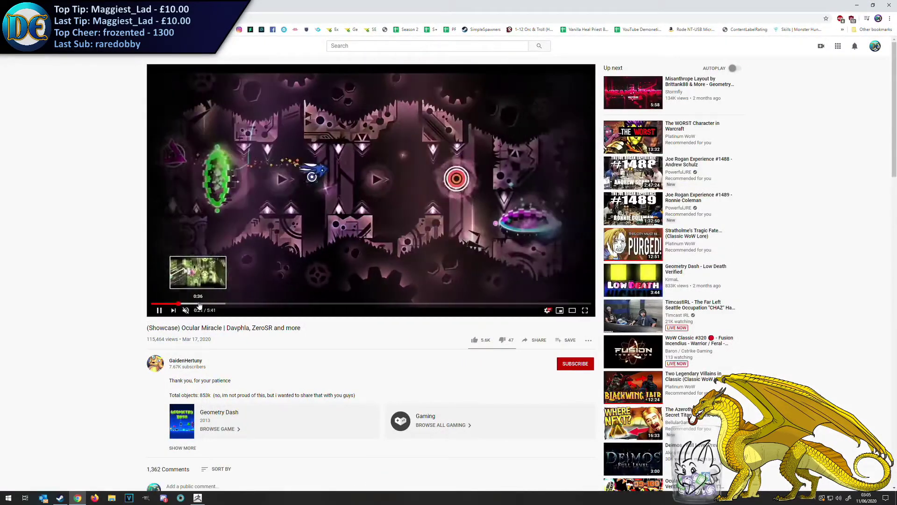
pyautogui.click(211, 306)
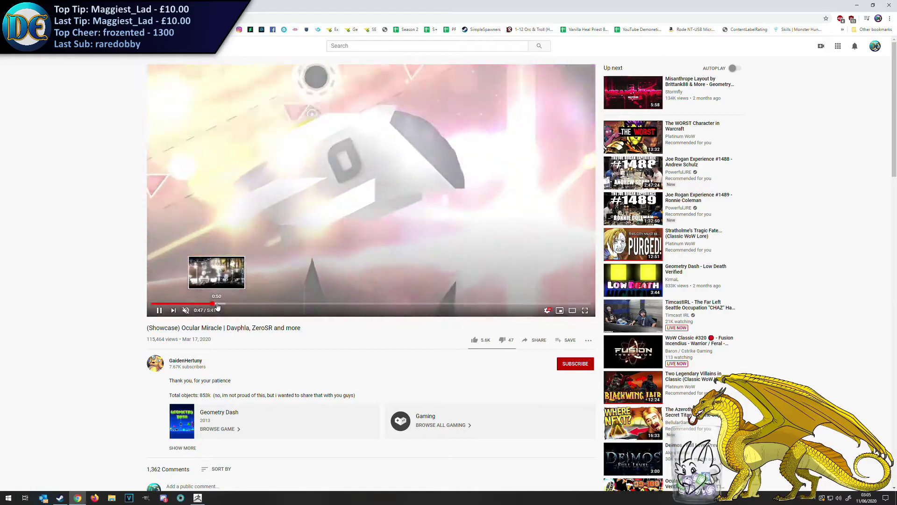
pyautogui.click(231, 305)
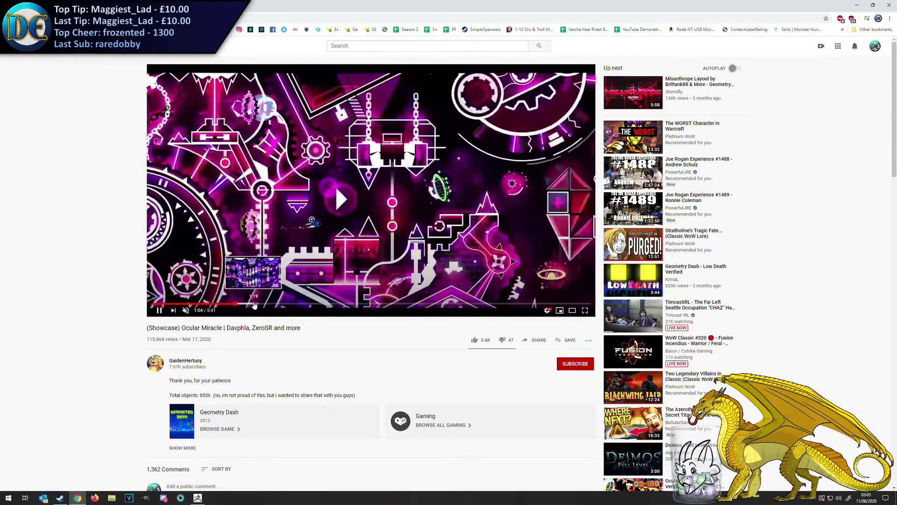
pyautogui.click(253, 304)
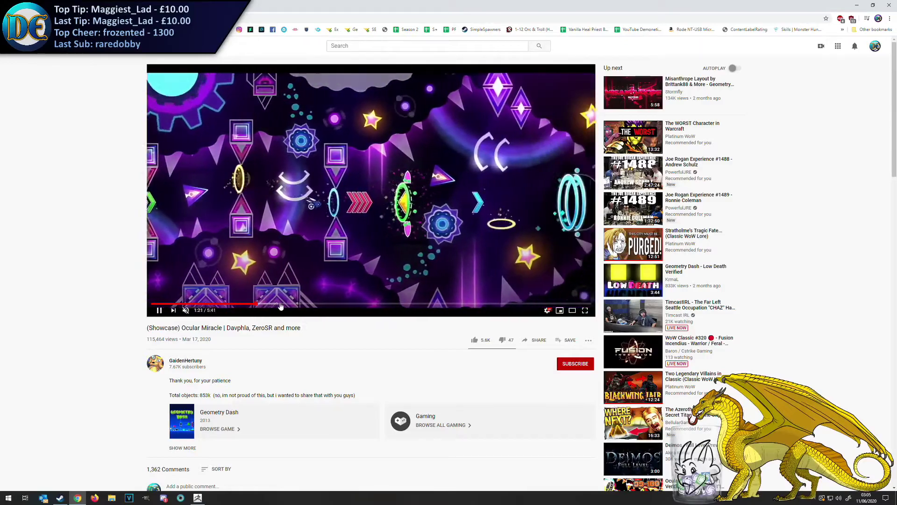
pyautogui.click(279, 305)
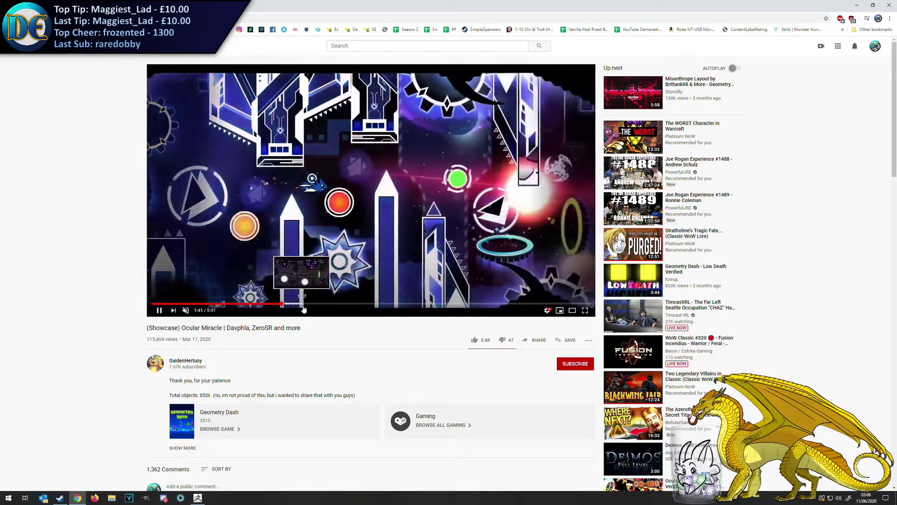
pyautogui.click(361, 306)
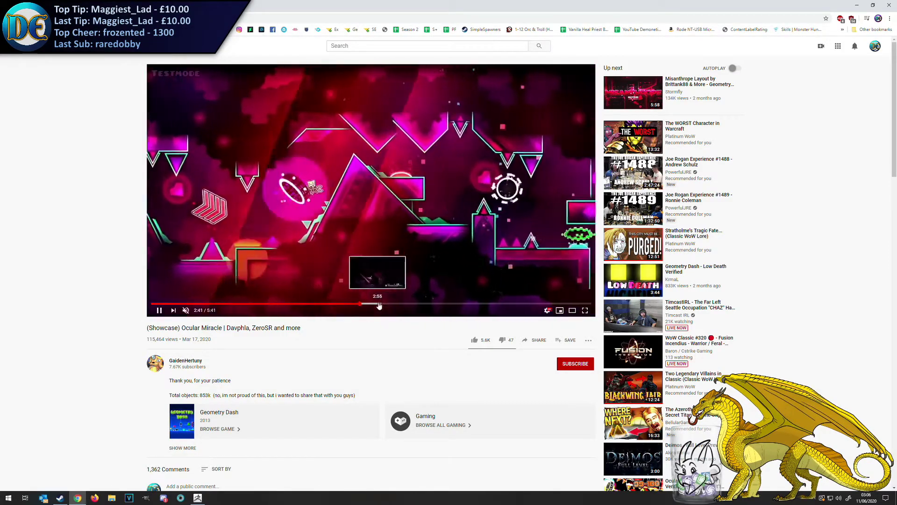
pyautogui.click(415, 304)
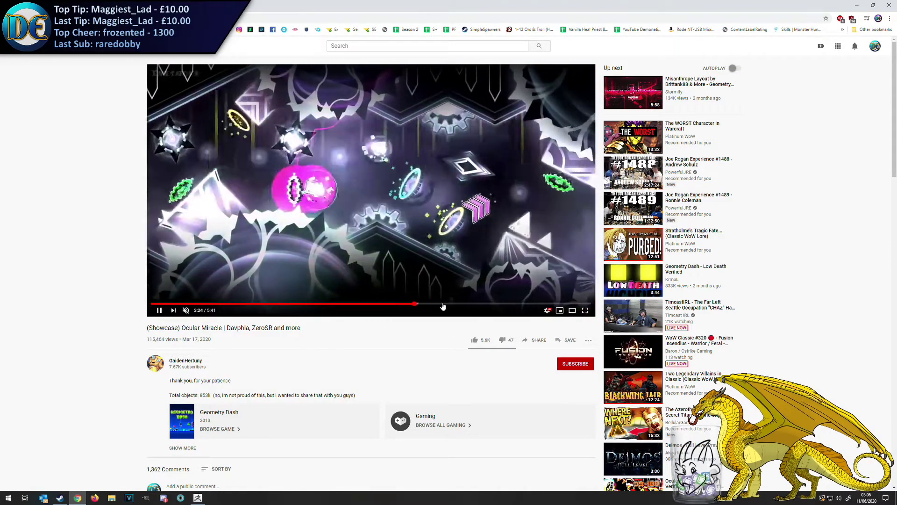
pyautogui.click(445, 304)
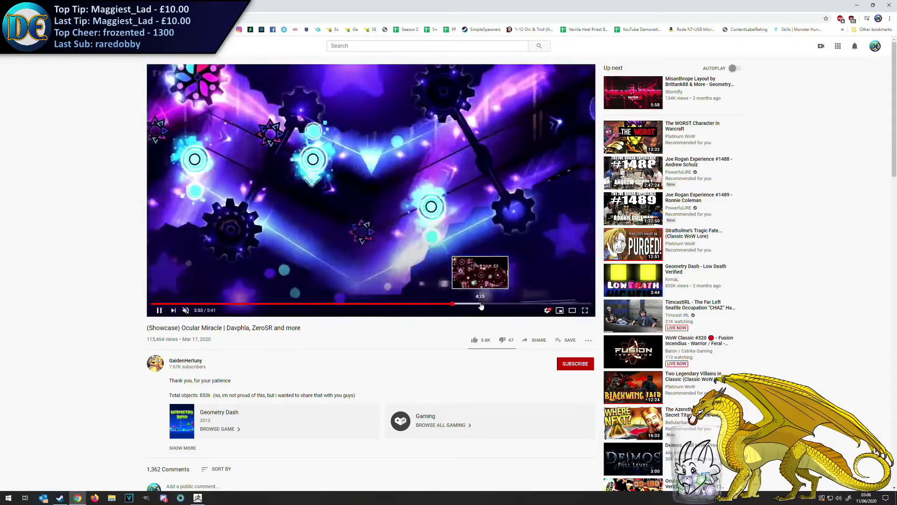
pyautogui.click(482, 305)
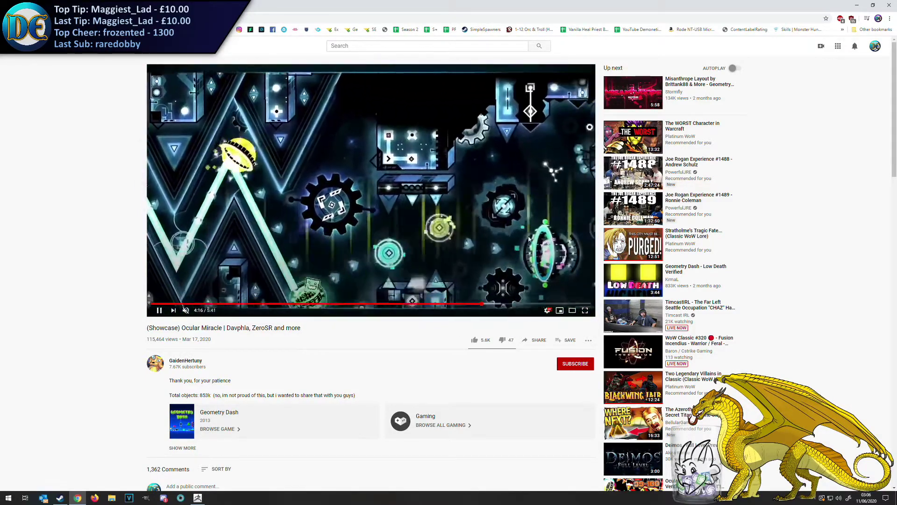
pyautogui.click(890, 5)
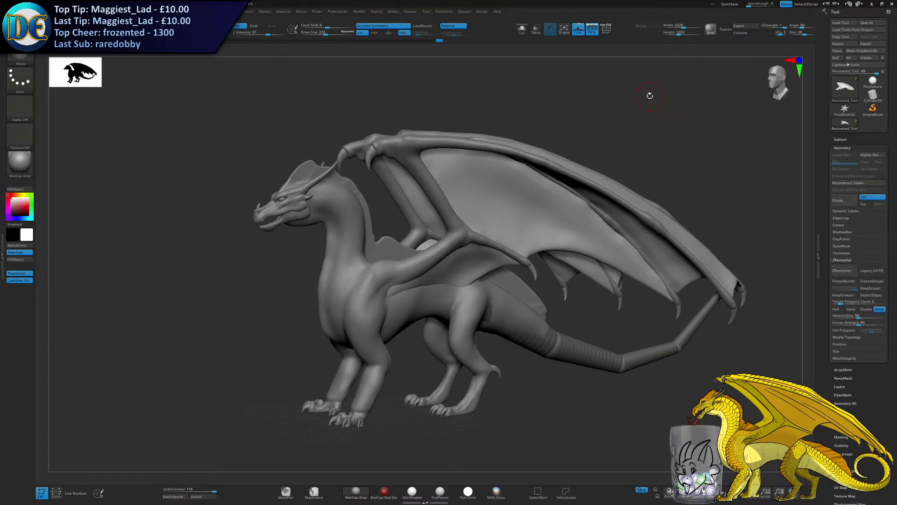
# Start a new screen recording of the dragon sculpt
pyautogui.moveTo(649, 95); pyautogui.dragTo(652, 97)
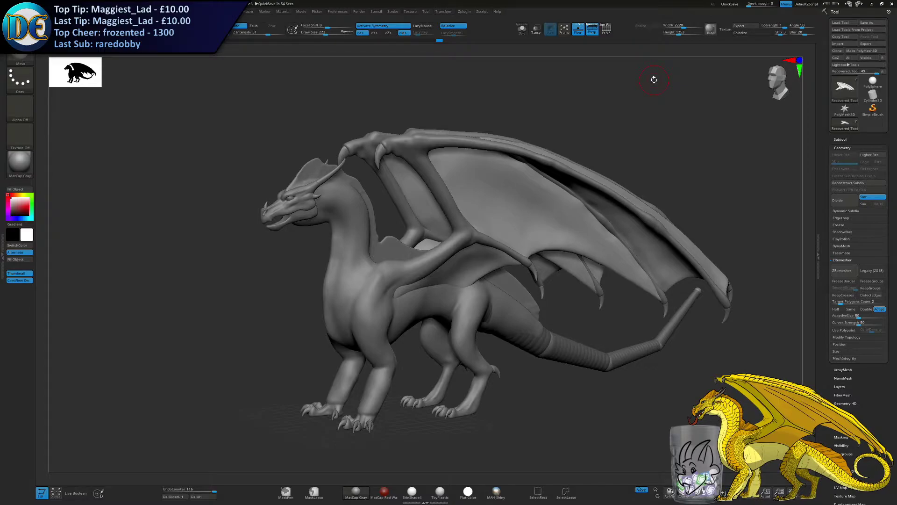
pyautogui.moveTo(229, 343); pyautogui.dragTo(226, 353)
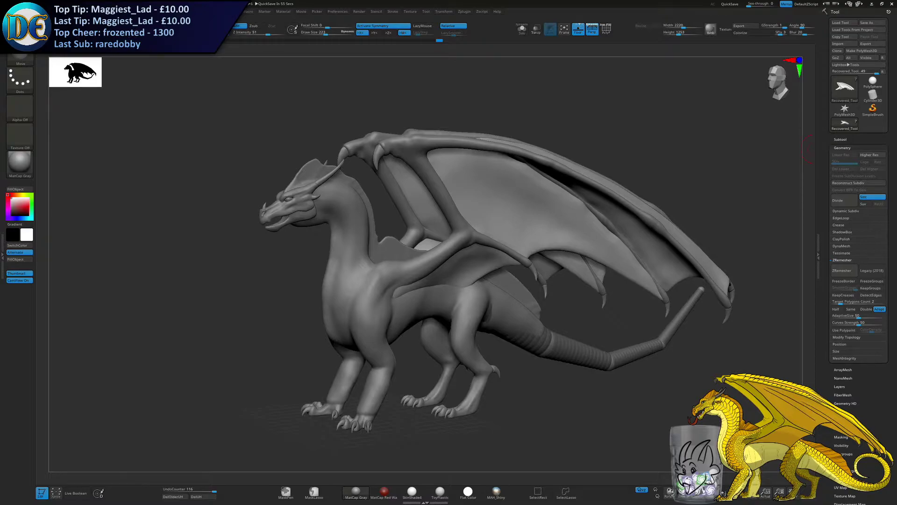
pyautogui.hotkey('alt', 'F9')
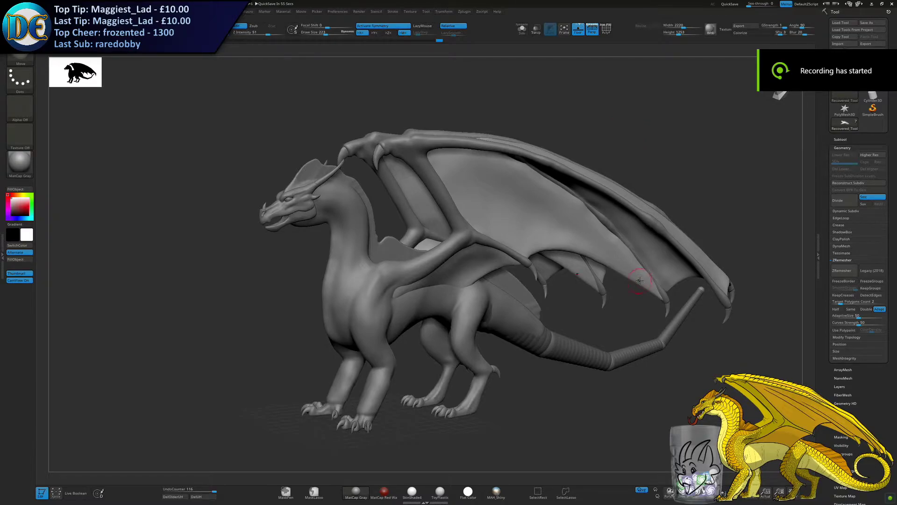
# Set the Move brush's draw size to 527 and append a Cube3D as a new subtool
pyautogui.keyDown('shift'); pyautogui.moveTo(671, 256); pyautogui.dragTo(653, 250, button='right'); pyautogui.keyUp('shift')
pyautogui.press('s')
pyautogui.moveTo(650, 250); pyautogui.dragTo(663, 252)
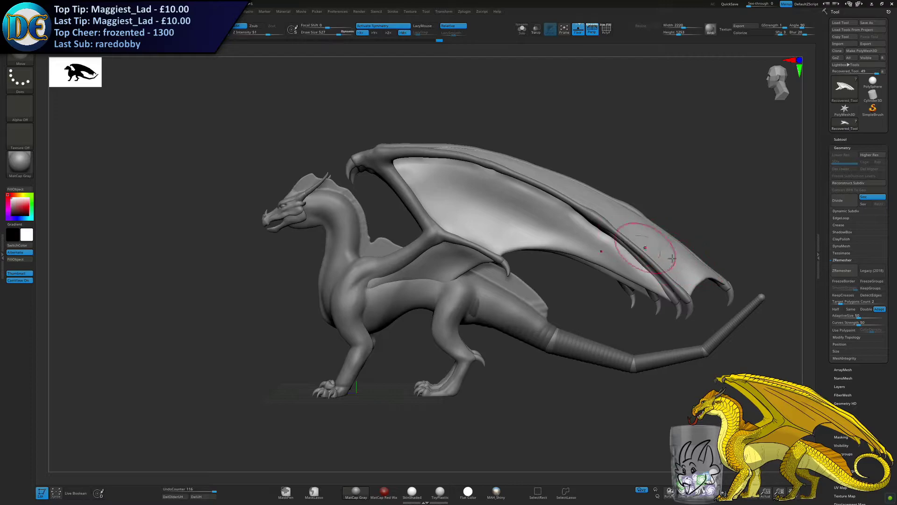
pyautogui.keyDown('alt'); pyautogui.moveTo(657, 252); pyautogui.dragTo(685, 263, button='right'); pyautogui.keyUp('alt')
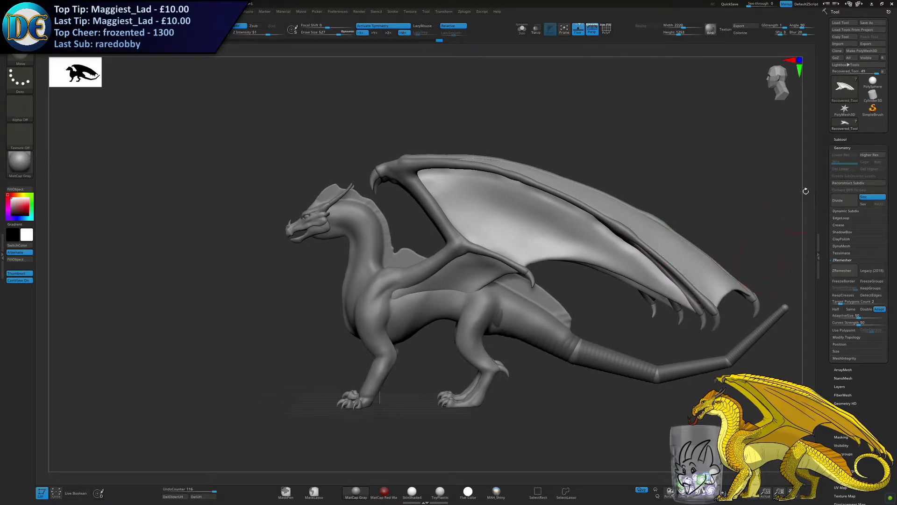
pyautogui.click(871, 139)
pyautogui.click(872, 335)
pyautogui.click(872, 336)
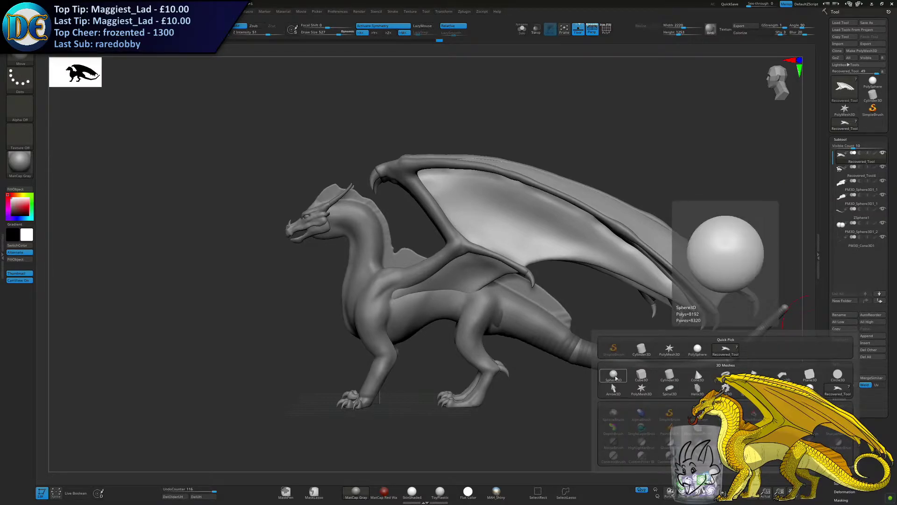
pyautogui.click(640, 375)
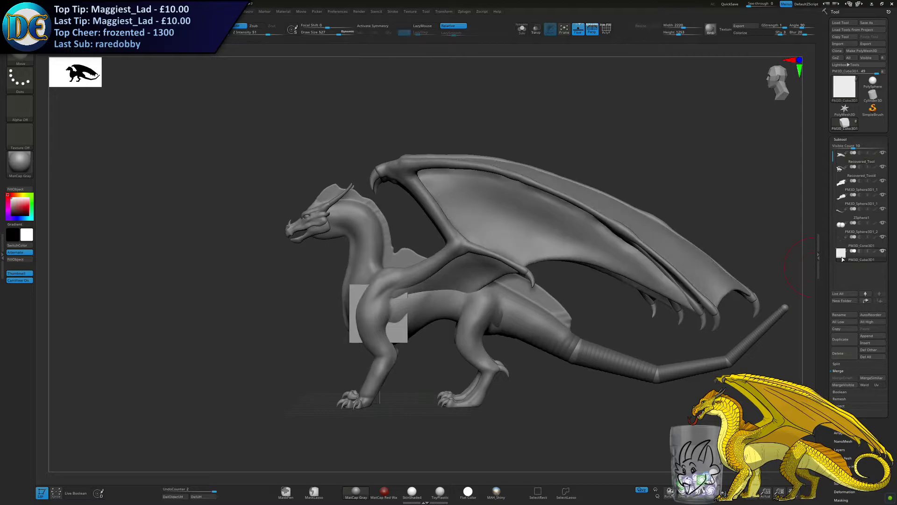
# Move the cube out in front of the dragon, flatten it into a thin square slab and tilt it
pyautogui.press('w')
pyautogui.keyDown('alt'); pyautogui.moveTo(324, 159); pyautogui.dragTo(485, 149); pyautogui.keyUp('alt')
pyautogui.moveTo(498, 302); pyautogui.dragTo(262, 282)
pyautogui.keyDown('ctrl'); pyautogui.moveTo(285, 262); pyautogui.dragTo(398, 261, button='right'); pyautogui.keyUp('ctrl')
pyautogui.moveTo(385, 269); pyautogui.dragTo(378, 302)
pyautogui.moveTo(344, 252); pyautogui.dragTo(384, 319)
pyautogui.press('q')
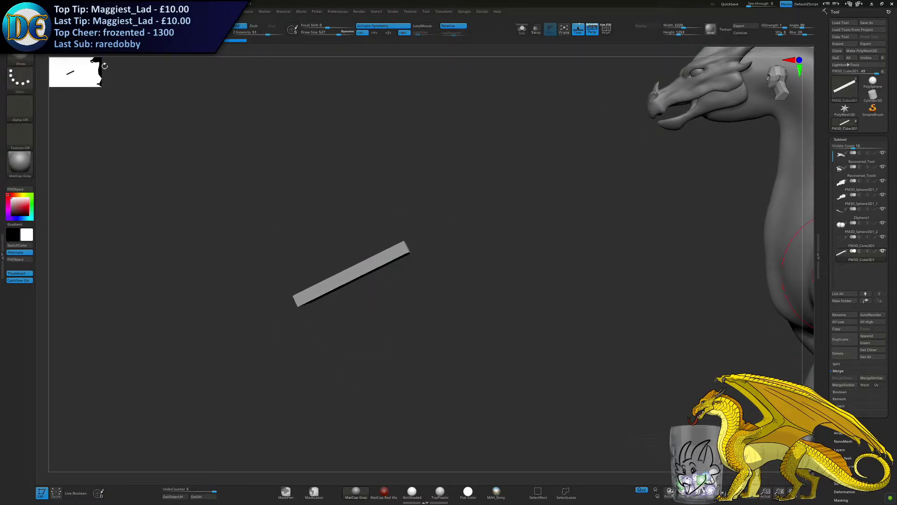
# Turn off symmetry, rotate the slab in its plane into a diamond as seen from the front, and reactivate symmetry
pyautogui.moveTo(184, 288); pyautogui.dragTo(441, 321)
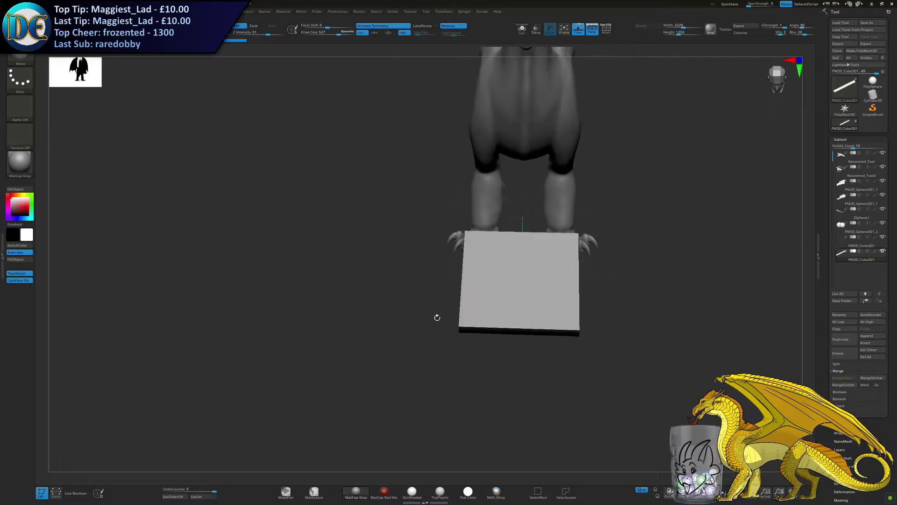
pyautogui.press('w')
pyautogui.moveTo(537, 226); pyautogui.dragTo(487, 211)
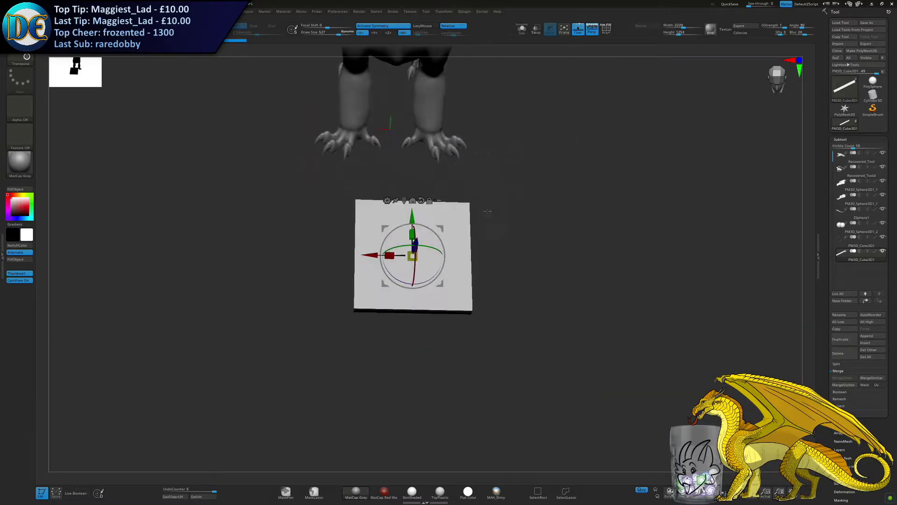
pyautogui.click(377, 27)
pyautogui.moveTo(425, 280); pyautogui.dragTo(398, 292)
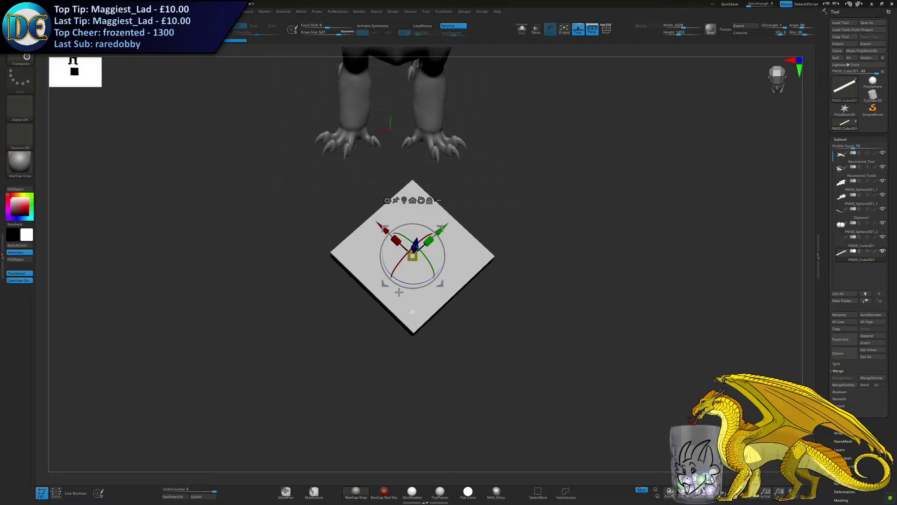
pyautogui.click(380, 25)
pyautogui.moveTo(262, 347); pyautogui.dragTo(248, 343)
# Convert the diamond slab to a DynaMesh and smooth its faces until the edges and corners are rounded
pyautogui.press('1')
pyautogui.press('2')
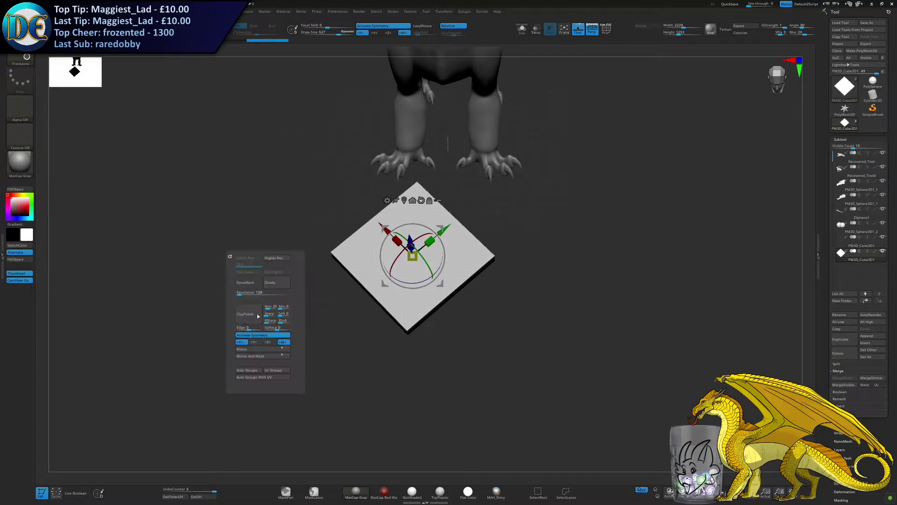
pyautogui.click(246, 282)
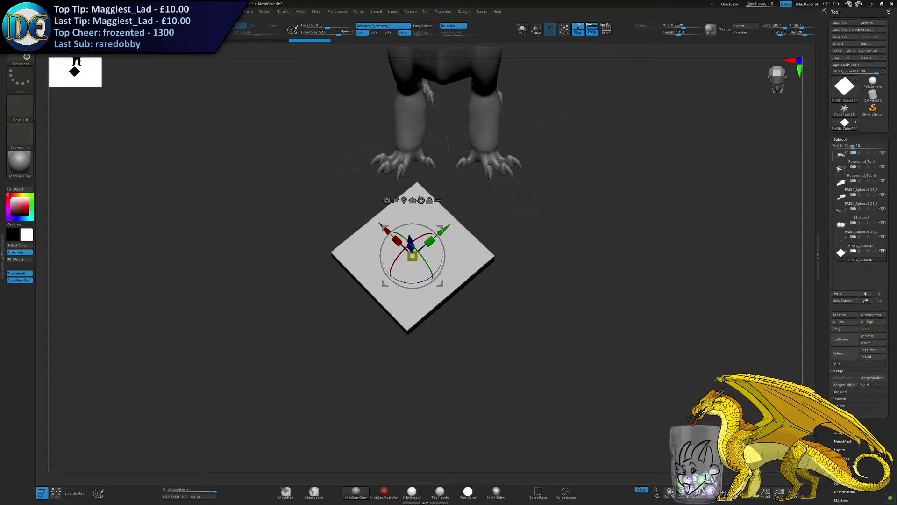
pyautogui.press('q')
pyautogui.press('2')
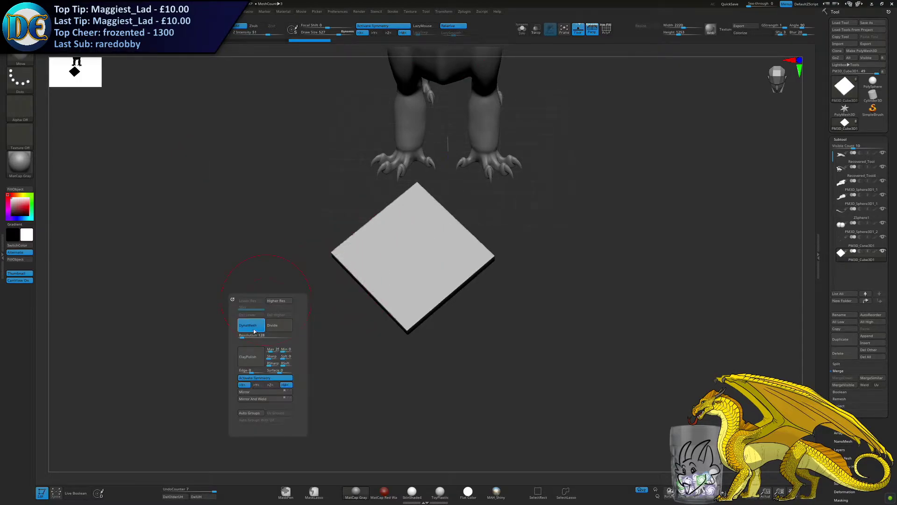
pyautogui.moveTo(254, 333); pyautogui.dragTo(252, 333)
pyautogui.click(254, 329)
pyautogui.click(255, 328)
pyautogui.moveTo(425, 262)
pyautogui.keyDown('shift'); pyautogui.mouseDown()
pyautogui.moveTo(420, 275)
pyautogui.moveTo(440, 267)
pyautogui.moveTo(421, 210)
pyautogui.mouseUp(); pyautogui.keyUp('shift')
pyautogui.keyDown('ctrl'); pyautogui.moveTo(486, 215); pyautogui.dragTo(425, 256, button='right'); pyautogui.keyUp('ctrl')
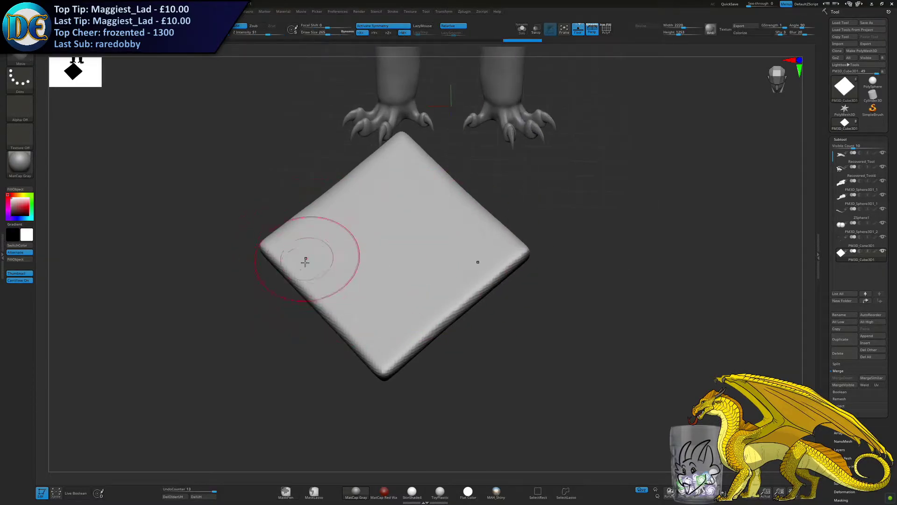
# Switch to the ClayBuildup brush with a draw size of 310
pyautogui.click(20, 57)
pyautogui.press('space')
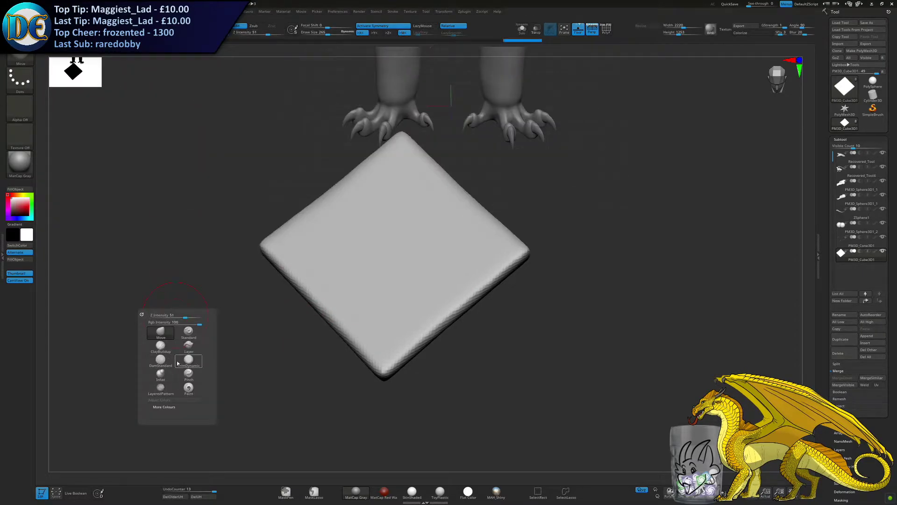
pyautogui.click(161, 346)
pyautogui.press('s')
pyautogui.moveTo(390, 299); pyautogui.dragTo(378, 299)
# Try building up a wide arch and a central vertical ridge on the slab's front face, redoing the first strokes
pyautogui.keyDown('alt'); pyautogui.moveTo(362, 287); pyautogui.dragTo(377, 340, button='right'); pyautogui.keyUp('alt')
pyautogui.moveTo(422, 306)
pyautogui.mouseDown()
pyautogui.moveTo(419, 439)
pyautogui.moveTo(402, 432)
pyautogui.moveTo(405, 350)
pyautogui.moveTo(401, 418)
pyautogui.moveTo(407, 314)
pyautogui.moveTo(434, 299)
pyautogui.moveTo(498, 302)
pyautogui.mouseUp()
pyautogui.hotkey('ctrl', 'z')
pyautogui.hotkey('ctrl', 'z')
pyautogui.hotkey('ctrl', 'z')
pyautogui.moveTo(425, 286); pyautogui.dragTo(511, 299)
pyautogui.moveTo(404, 277); pyautogui.dragTo(496, 298)
pyautogui.moveTo(418, 285)
pyautogui.mouseDown()
pyautogui.moveTo(503, 303)
pyautogui.moveTo(420, 346)
pyautogui.mouseUp()
pyautogui.moveTo(427, 310); pyautogui.dragTo(419, 355)
pyautogui.moveTo(415, 285); pyautogui.dragTo(422, 299)
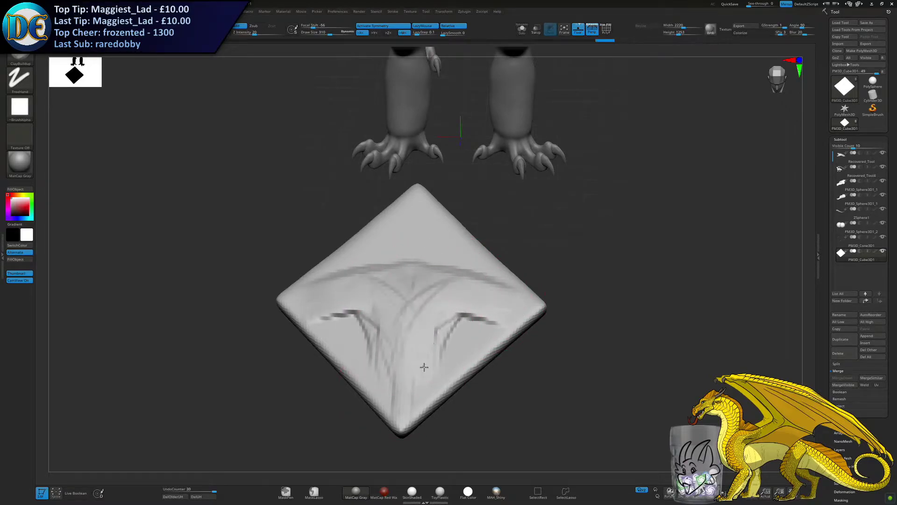
# Try filling in the area below the arch with a draw size of 142 and remesh the slab
pyautogui.press('s')
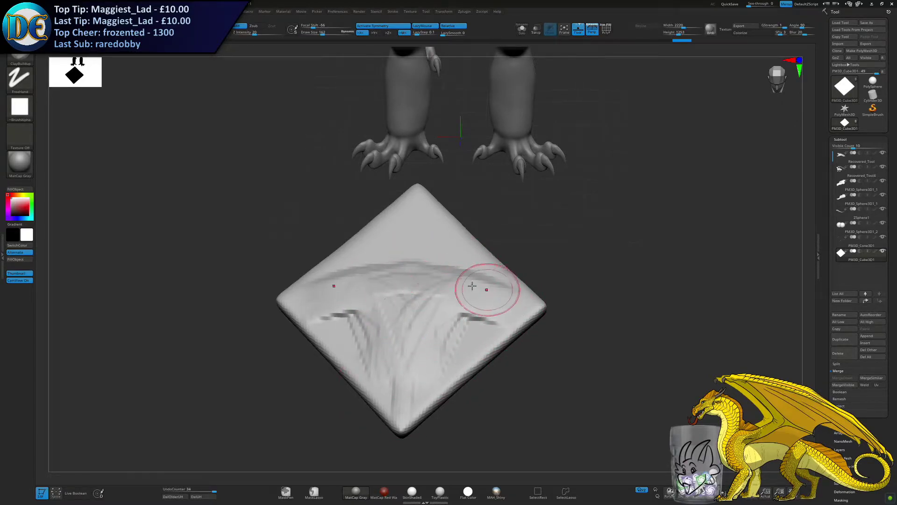
pyautogui.moveTo(443, 283)
pyautogui.mouseDown()
pyautogui.moveTo(500, 303)
pyautogui.moveTo(507, 321)
pyautogui.moveTo(397, 315)
pyautogui.moveTo(460, 343)
pyautogui.mouseUp()
pyautogui.keyDown('ctrl'); pyautogui.moveTo(610, 313); pyautogui.dragTo(610, 345); pyautogui.keyUp('ctrl')
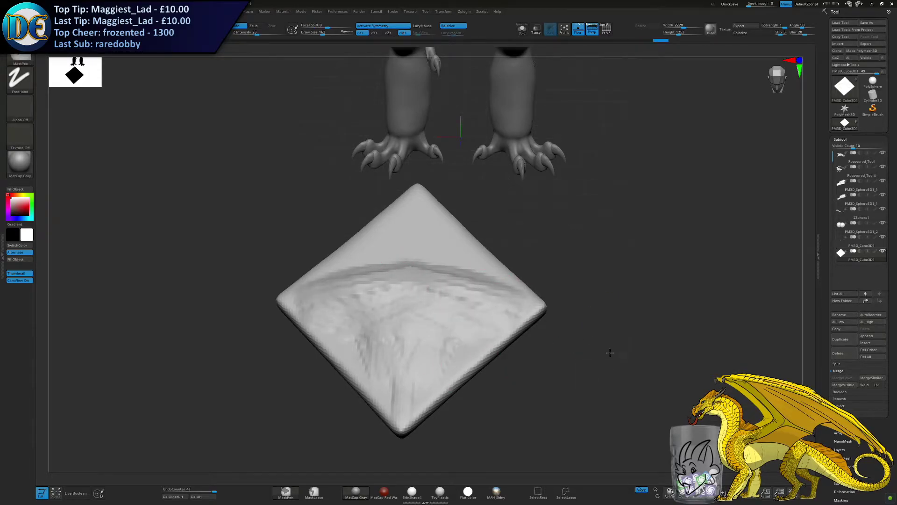
pyautogui.press('s')
pyautogui.moveTo(413, 305); pyautogui.dragTo(414, 305)
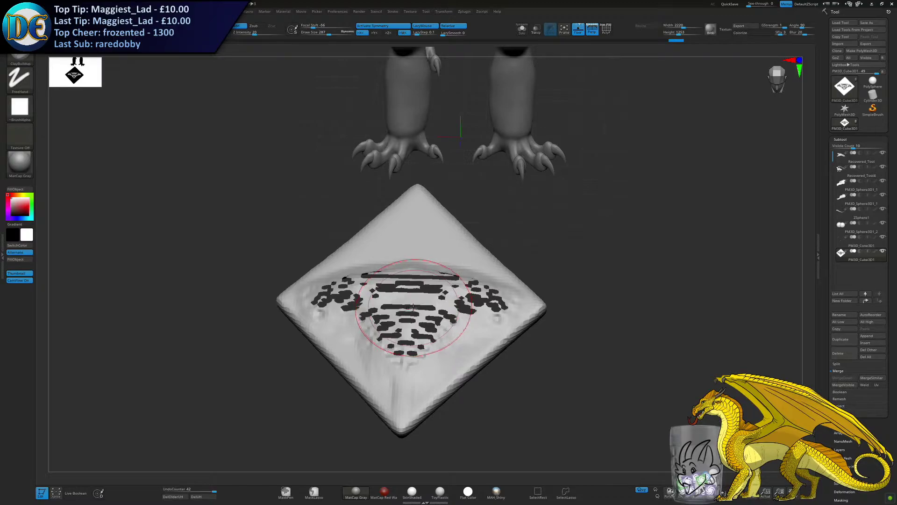
# Undo the remesh and the arch strokes on the slab's front face
pyautogui.hotkey('ctrl', 'z')
pyautogui.hotkey('ctrl', 'z')
pyautogui.hotkey('ctrl', 'z')
pyautogui.hotkey('ctrl', 'z')
pyautogui.hotkey('ctrl', 'z')
pyautogui.hotkey('ctrl', 'z')
pyautogui.hotkey('ctrl', 'z')
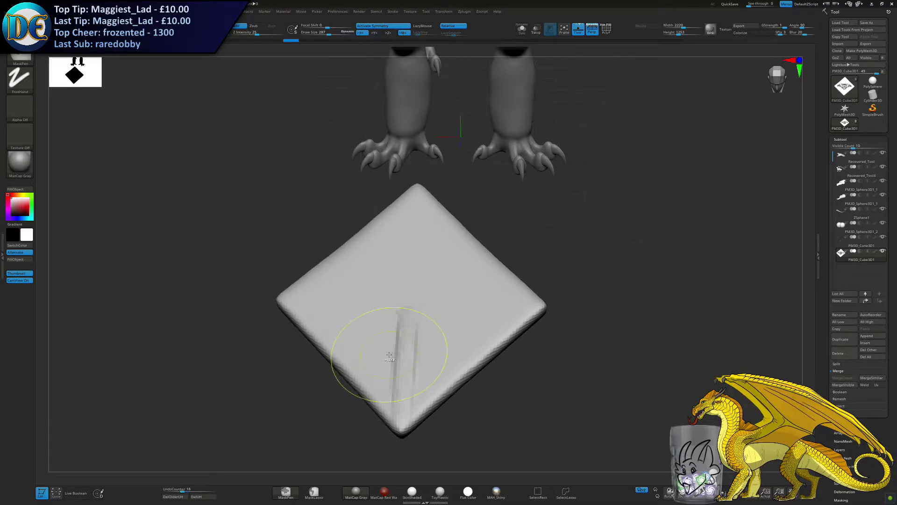
pyautogui.moveTo(389, 356); pyautogui.dragTo(405, 341, button='right')
# Redo the arch and ridge strokes up to the state just before the slab was remeshed
pyautogui.hotkey('ctrl', 'shift', 'z')
pyautogui.hotkey('ctrl', 'shift', 'z')
pyautogui.hotkey('ctrl', 'shift', 'z')
pyautogui.hotkey('ctrl', 'shift', 'z')
pyautogui.hotkey('ctrl', 'shift', 'z')
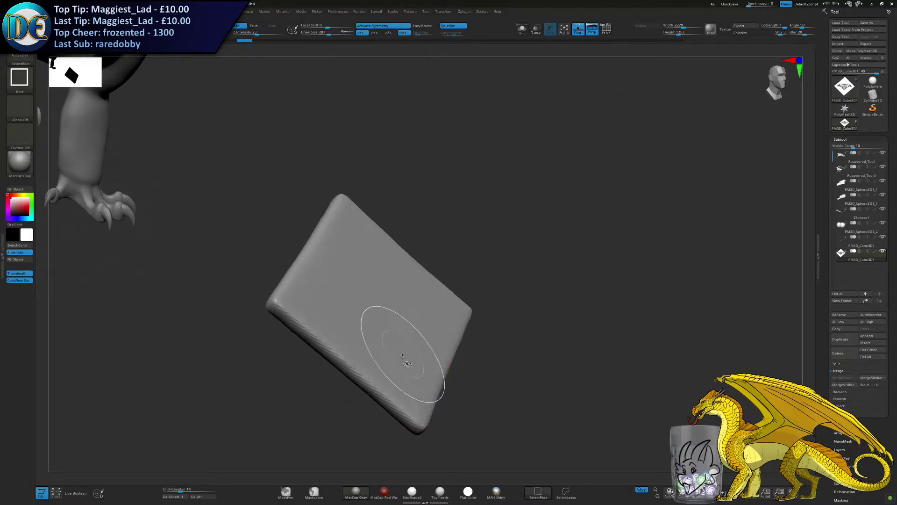
pyautogui.hotkey('ctrl', 'shift', 'z')
pyautogui.hotkey('ctrl', 'shift', 'z')
pyautogui.hotkey('ctrl', 'shift', 'z')
pyautogui.hotkey('ctrl', 'shift', 'z')
pyautogui.hotkey('ctrl', 'shift', 'z')
pyautogui.hotkey('ctrl', 'shift', 'z')
pyautogui.hotkey('ctrl', 'shift', 'z')
pyautogui.hotkey('ctrl', 'shift', 'z')
pyautogui.hotkey('ctrl', 'shift', 'z')
pyautogui.hotkey('ctrl', 'shift', 'z')
pyautogui.hotkey('ctrl', 'shift', 'z')
pyautogui.hotkey('ctrl', 'shift', 'z')
pyautogui.hotkey('ctrl', 'shift', 'z')
pyautogui.hotkey('ctrl', 'shift', 'z')
pyautogui.hotkey('ctrl', 'shift', 'z')
pyautogui.hotkey('ctrl', 'z')
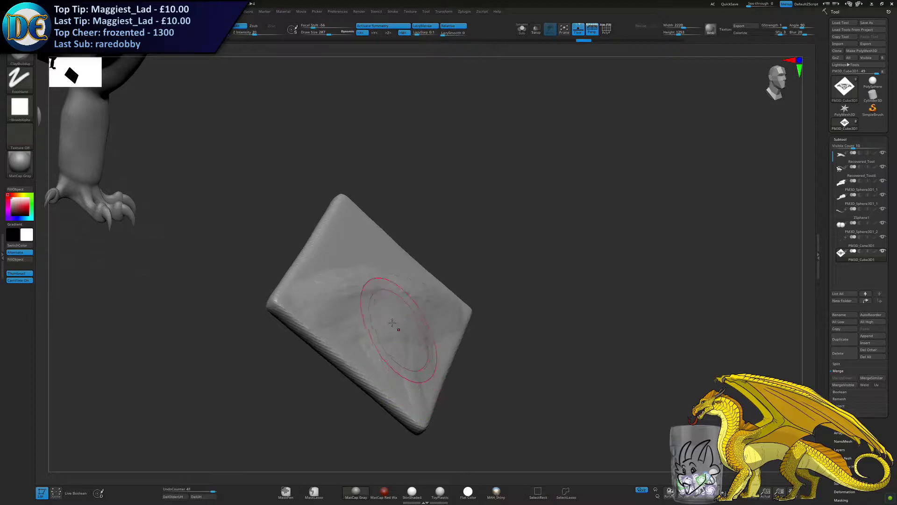
# Try thickening the sculpted slab along its depth and remeshing it
pyautogui.moveTo(380, 297); pyautogui.dragTo(401, 310, button='right')
pyautogui.press('w')
pyautogui.moveTo(383, 298); pyautogui.dragTo(717, 158)
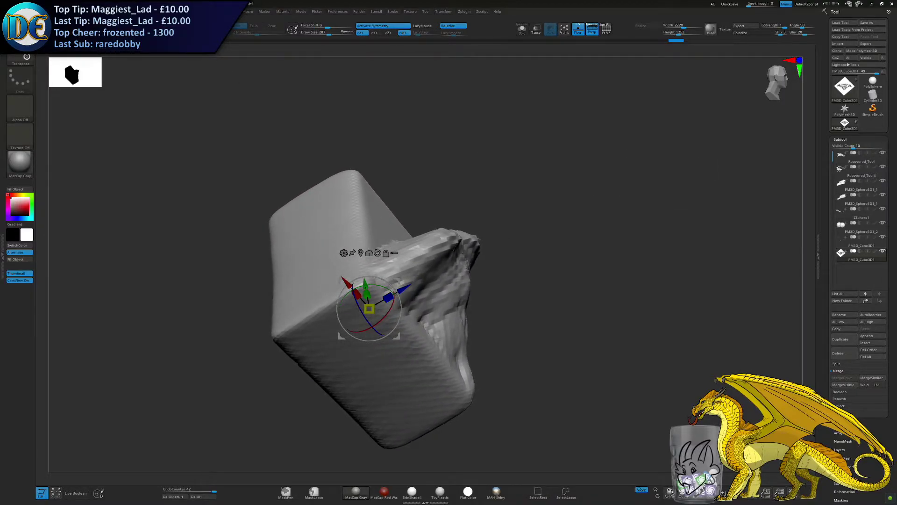
pyautogui.press('q')
pyautogui.keyDown('ctrl'); pyautogui.moveTo(530, 161); pyautogui.dragTo(531, 225); pyautogui.keyUp('ctrl')
pyautogui.moveTo(528, 228)
pyautogui.mouseDown(button='right')
pyautogui.moveTo(474, 241)
pyautogui.moveTo(470, 255)
pyautogui.moveTo(526, 239)
pyautogui.mouseUp(button='right')
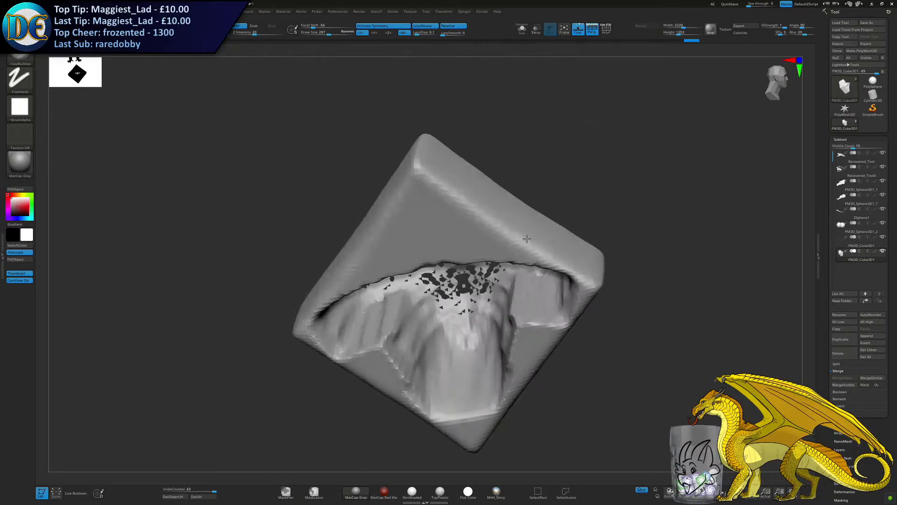
# Undo the thickening and all the ClayBuildup strokes back to the plain smoothed slab
pyautogui.hotkey('ctrl', 'z')
pyautogui.hotkey('ctrl', 'z')
pyautogui.hotkey('ctrl', 'z')
pyautogui.hotkey('ctrl', 'z')
pyautogui.hotkey('ctrl', 'z')
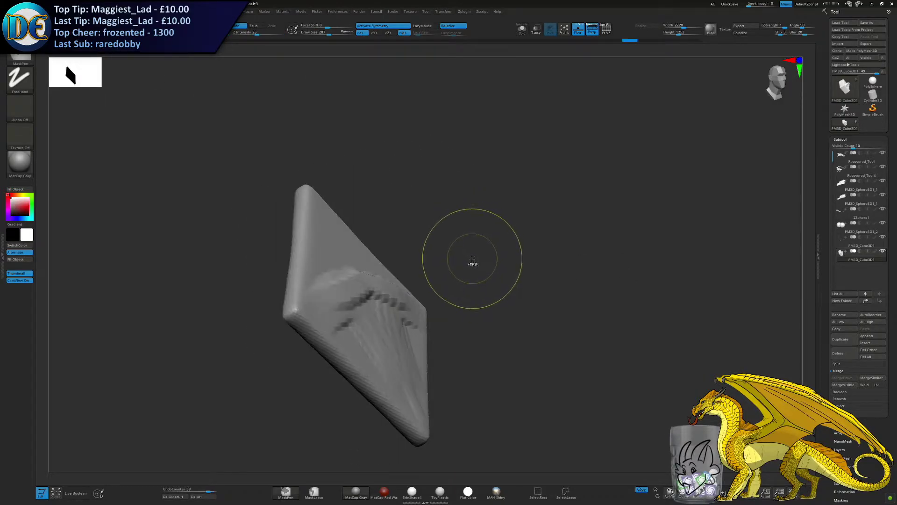
pyautogui.hotkey('ctrl', 'z')
pyautogui.hotkey('ctrl', 'z')
pyautogui.hotkey('ctrl', 'z')
pyautogui.hotkey('ctrl', 'z')
pyautogui.hotkey('ctrl', 'z')
pyautogui.hotkey('ctrl', 'z')
pyautogui.hotkey('ctrl', 'z')
pyautogui.hotkey('ctrl', 'z')
pyautogui.hotkey('ctrl', 'z')
pyautogui.hotkey('ctrl', 'z')
pyautogui.hotkey('ctrl', 'z')
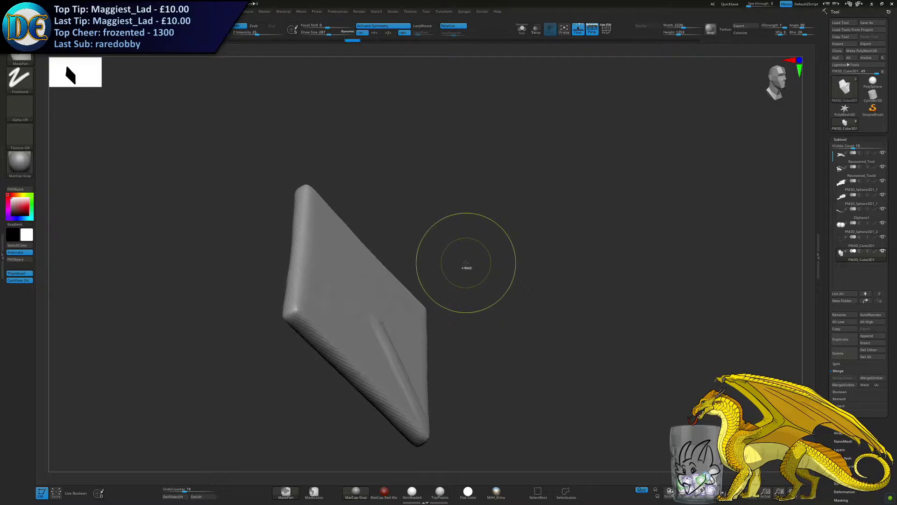
pyautogui.hotkey('ctrl', 'z')
pyautogui.hotkey('ctrl', 'z')
# Thicken the plain slab along its depth by a factor of about 5.6, accept dropping the newer undo history, and remesh it
pyautogui.moveTo(380, 302); pyautogui.dragTo(510, 187)
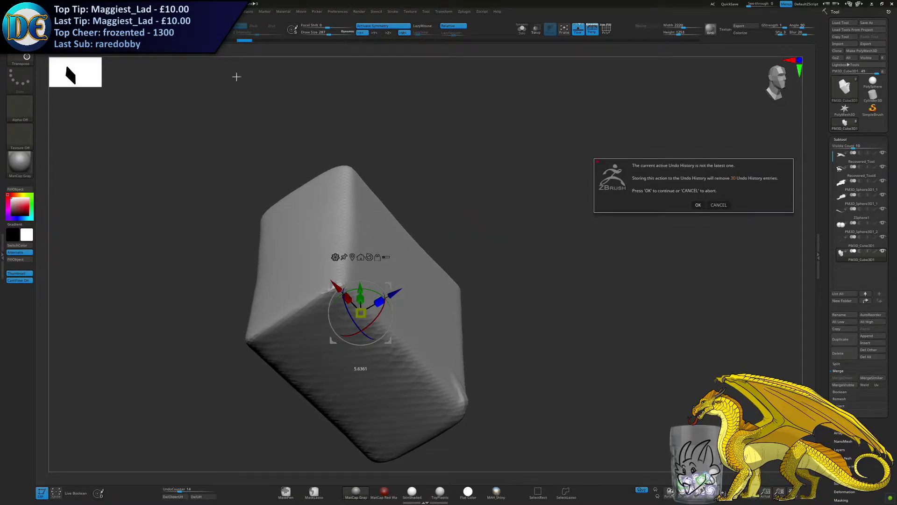
pyautogui.click(696, 204)
pyautogui.press('q')
pyautogui.moveTo(207, 222)
pyautogui.keyDown('ctrl'); pyautogui.mouseDown()
pyautogui.moveTo(234, 248)
pyautogui.moveTo(366, 299)
pyautogui.moveTo(361, 286)
pyautogui.moveTo(385, 241)
pyautogui.moveTo(387, 287)
pyautogui.mouseUp(); pyautogui.keyUp('ctrl')
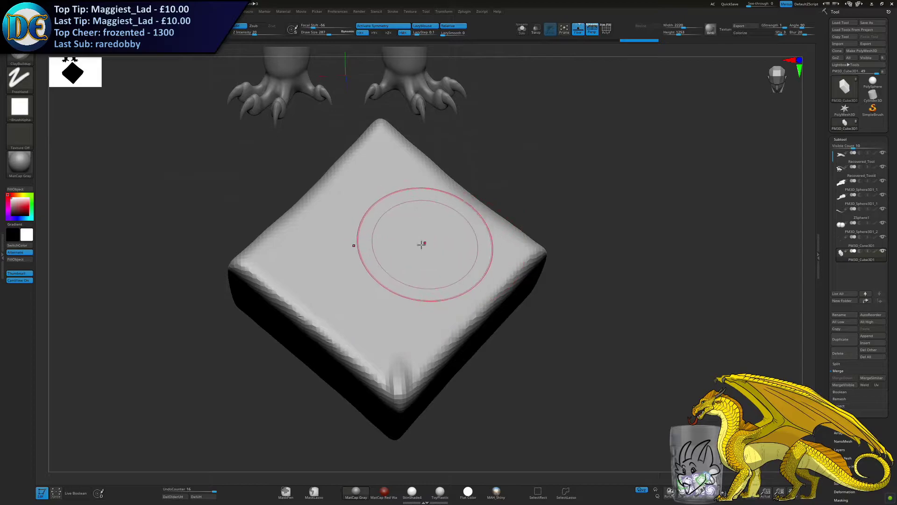
# Build up a symmetrical arch and central ridge on the thick block's front face with ClayBuildup, smoothing the lower slope
pyautogui.moveTo(386, 230); pyautogui.dragTo(501, 254)
pyautogui.moveTo(392, 230)
pyautogui.mouseDown()
pyautogui.moveTo(503, 254)
pyautogui.moveTo(391, 228)
pyautogui.moveTo(502, 255)
pyautogui.moveTo(414, 338)
pyautogui.mouseUp()
pyautogui.moveTo(391, 243)
pyautogui.mouseDown()
pyautogui.moveTo(397, 280)
pyautogui.moveTo(468, 318)
pyautogui.moveTo(424, 324)
pyautogui.moveTo(417, 307)
pyautogui.mouseUp()
pyautogui.press('s')
pyautogui.moveTo(408, 267); pyautogui.dragTo(404, 267)
pyautogui.moveTo(406, 299)
pyautogui.keyDown('shift'); pyautogui.mouseDown()
pyautogui.moveTo(427, 331)
pyautogui.moveTo(467, 331)
pyautogui.mouseUp(); pyautogui.keyUp('shift')
# Strengthen the arched crest from the centre out to the side corners and smooth the surface beneath it
pyautogui.moveTo(399, 216); pyautogui.dragTo(520, 248)
pyautogui.moveTo(404, 214); pyautogui.dragTo(467, 229)
pyautogui.moveTo(403, 214)
pyautogui.mouseDown()
pyautogui.moveTo(513, 241)
pyautogui.moveTo(523, 256)
pyautogui.mouseUp()
pyautogui.moveTo(456, 269)
pyautogui.keyDown('shift'); pyautogui.mouseDown()
pyautogui.moveTo(517, 276)
pyautogui.moveTo(417, 241)
pyautogui.moveTo(509, 262)
pyautogui.mouseUp(); pyautogui.keyUp('shift')
# Raise the central ridge from the lower corner up to the crest, add clay along both arms, and smooth the strokes
pyautogui.moveTo(411, 352); pyautogui.dragTo(393, 219)
pyautogui.moveTo(389, 330); pyautogui.dragTo(383, 207)
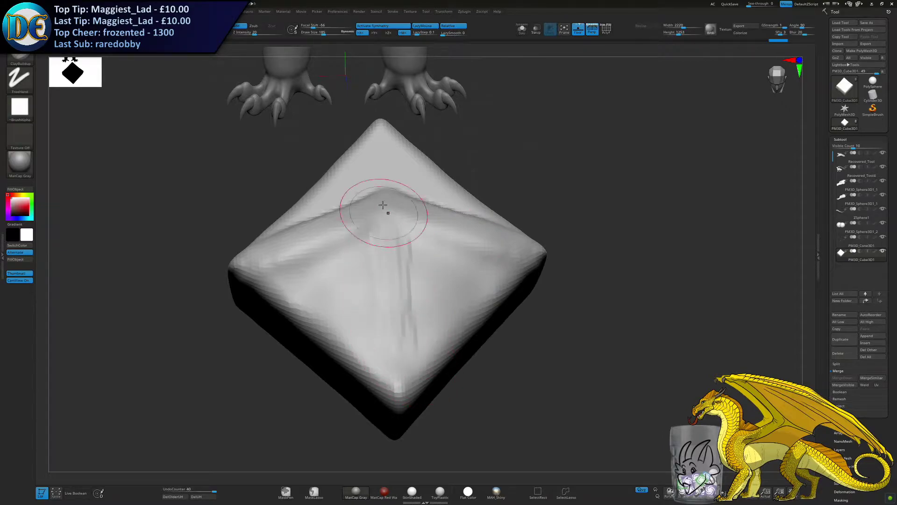
pyautogui.moveTo(393, 348); pyautogui.dragTo(389, 206)
pyautogui.hotkey('ctrl', 'z')
pyautogui.hotkey('ctrl', 'z')
pyautogui.moveTo(394, 343); pyautogui.dragTo(384, 232)
pyautogui.moveTo(395, 326)
pyautogui.mouseDown()
pyautogui.moveTo(382, 214)
pyautogui.moveTo(495, 282)
pyautogui.mouseUp()
pyautogui.moveTo(402, 217); pyautogui.dragTo(501, 255)
pyautogui.moveTo(472, 264)
pyautogui.keyDown('shift'); pyautogui.mouseDown()
pyautogui.moveTo(421, 259)
pyautogui.moveTo(461, 290)
pyautogui.mouseUp(); pyautogui.keyUp('shift')
pyautogui.keyDown('shift'); pyautogui.moveTo(498, 250); pyautogui.dragTo(533, 259); pyautogui.keyUp('shift')
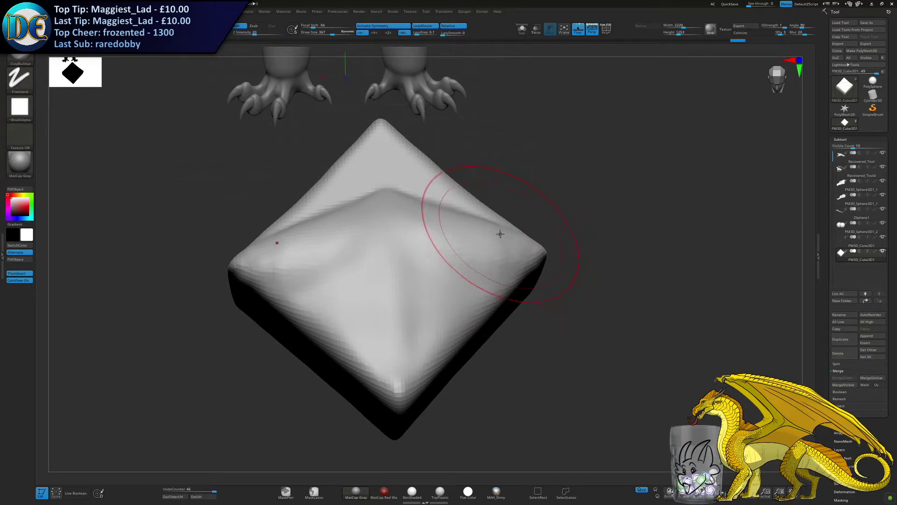
# Set the draw size to 244, add more clay under the crest and down the centre, and smooth the face
pyautogui.press('s')
pyautogui.moveTo(500, 234); pyautogui.dragTo(488, 235)
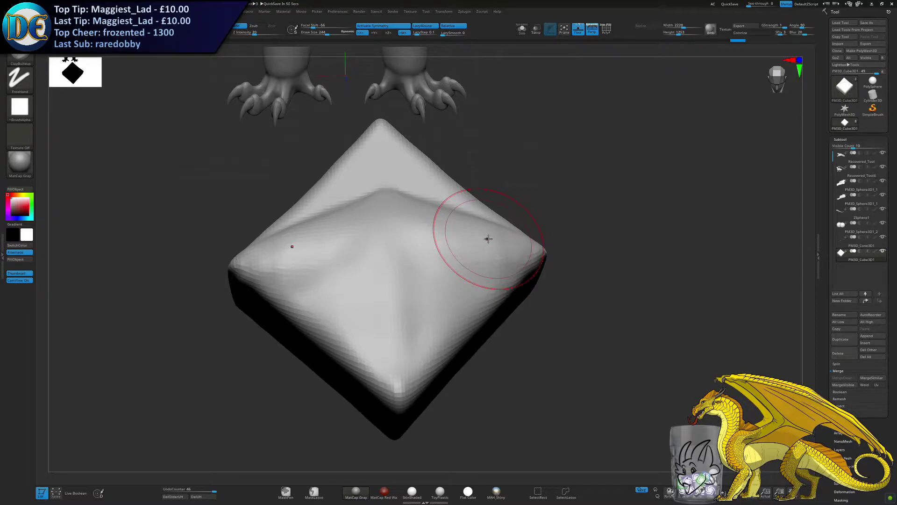
pyautogui.keyDown('alt'); pyautogui.moveTo(451, 231); pyautogui.dragTo(415, 283, button='right'); pyautogui.keyUp('alt')
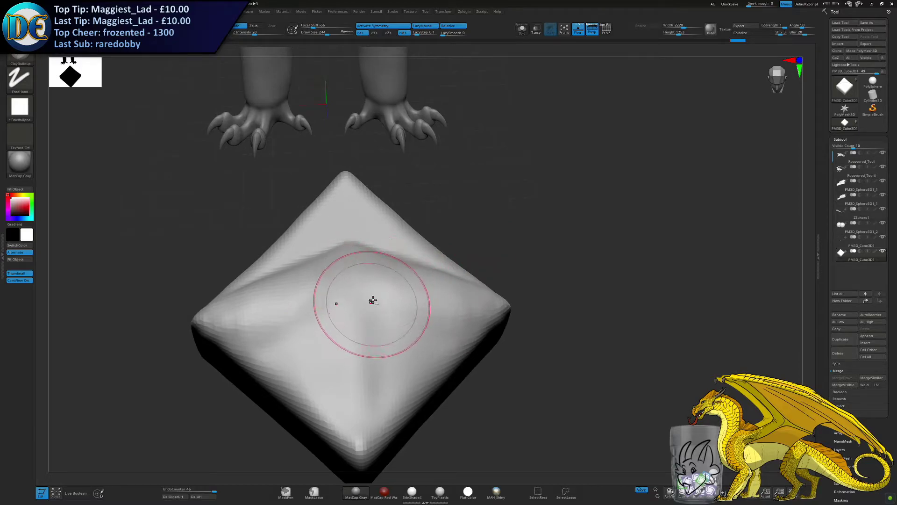
pyautogui.keyDown('alt'); pyautogui.moveTo(372, 303); pyautogui.dragTo(395, 240, button='right'); pyautogui.keyUp('alt')
pyautogui.moveTo(381, 294); pyautogui.dragTo(382, 243)
pyautogui.moveTo(369, 204)
pyautogui.mouseDown()
pyautogui.moveTo(447, 249)
pyautogui.moveTo(371, 191)
pyautogui.moveTo(360, 200)
pyautogui.moveTo(380, 280)
pyautogui.moveTo(379, 238)
pyautogui.moveTo(420, 280)
pyautogui.moveTo(403, 296)
pyautogui.mouseUp()
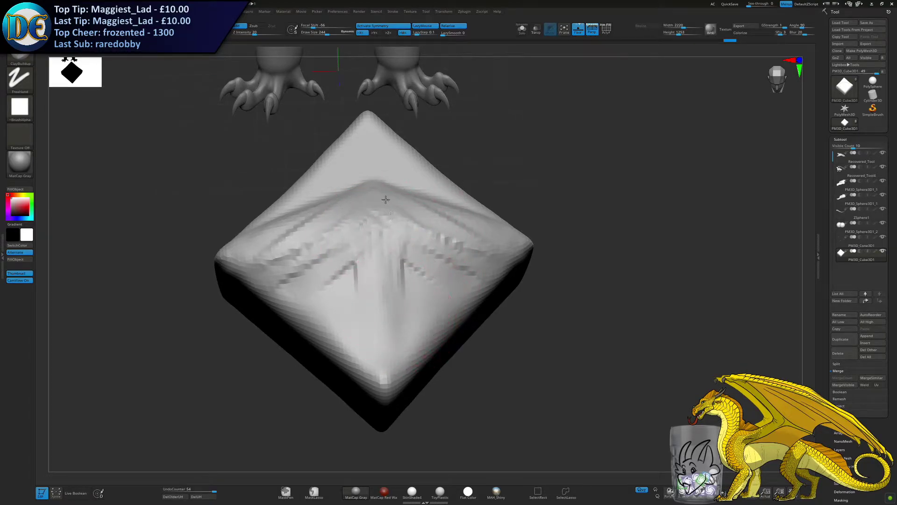
pyautogui.moveTo(396, 210)
pyautogui.mouseDown()
pyautogui.moveTo(480, 250)
pyautogui.moveTo(391, 207)
pyautogui.moveTo(406, 246)
pyautogui.moveTo(397, 344)
pyautogui.mouseUp()
pyautogui.moveTo(380, 253)
pyautogui.keyDown('shift'); pyautogui.mouseDown()
pyautogui.moveTo(413, 331)
pyautogui.moveTo(480, 288)
pyautogui.mouseUp(); pyautogui.keyUp('shift')
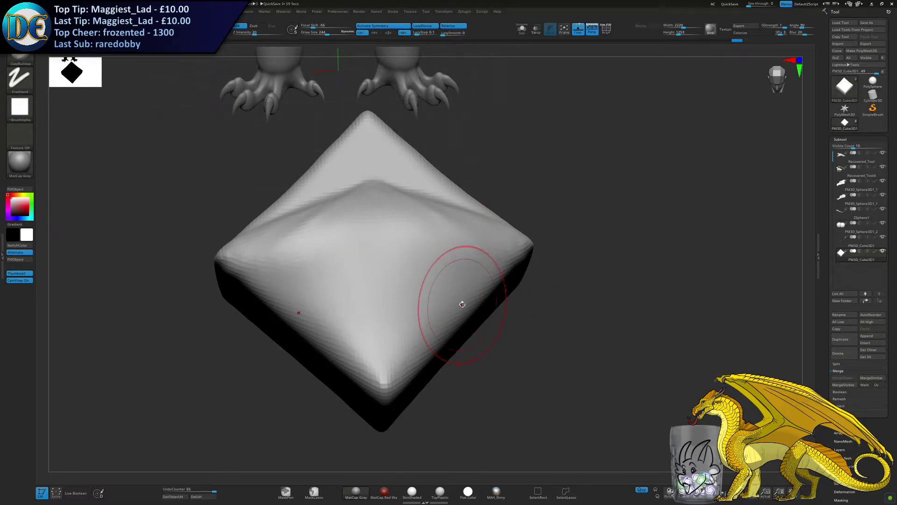
# Increase the draw size to 342 and smooth the block's lower front slope
pyautogui.moveTo(378, 210); pyautogui.dragTo(382, 210)
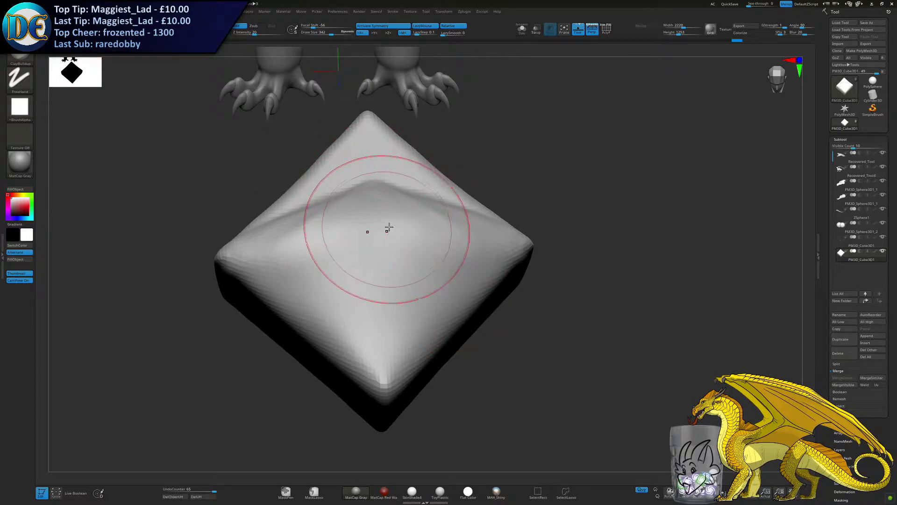
pyautogui.moveTo(388, 228); pyautogui.dragTo(419, 322, button='right')
pyautogui.moveTo(420, 329)
pyautogui.keyDown('shift'); pyautogui.mouseDown()
pyautogui.moveTo(467, 306)
pyautogui.moveTo(414, 385)
pyautogui.mouseUp(); pyautogui.keyUp('shift')
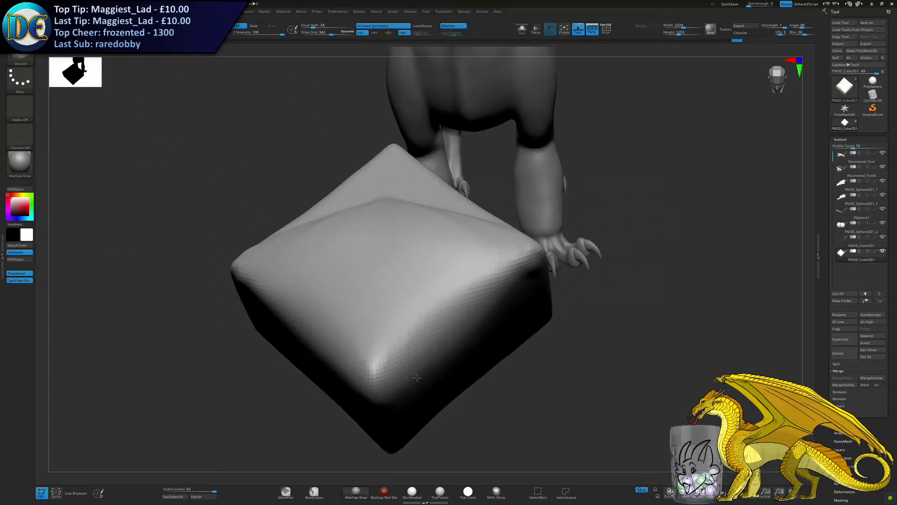
# Set the draw size to 217, build a raised rim along the arched crest from side corners to centre, and smooth it
pyautogui.moveTo(414, 384); pyautogui.dragTo(412, 317, button='right')
pyautogui.press('s')
pyautogui.moveTo(361, 254); pyautogui.dragTo(352, 255)
pyautogui.moveTo(224, 244)
pyautogui.mouseDown()
pyautogui.moveTo(364, 178)
pyautogui.moveTo(281, 223)
pyautogui.moveTo(364, 199)
pyautogui.mouseUp()
pyautogui.keyDown('shift'); pyautogui.moveTo(238, 243); pyautogui.dragTo(355, 206); pyautogui.keyUp('shift')
pyautogui.moveTo(224, 252)
pyautogui.mouseDown()
pyautogui.moveTo(364, 201)
pyautogui.moveTo(322, 204)
pyautogui.moveTo(366, 190)
pyautogui.moveTo(364, 201)
pyautogui.mouseUp()
pyautogui.moveTo(250, 271); pyautogui.dragTo(367, 222)
pyautogui.moveTo(243, 248)
pyautogui.keyDown('shift'); pyautogui.mouseDown()
pyautogui.moveTo(370, 220)
pyautogui.moveTo(484, 261)
pyautogui.mouseUp(); pyautogui.keyUp('shift')
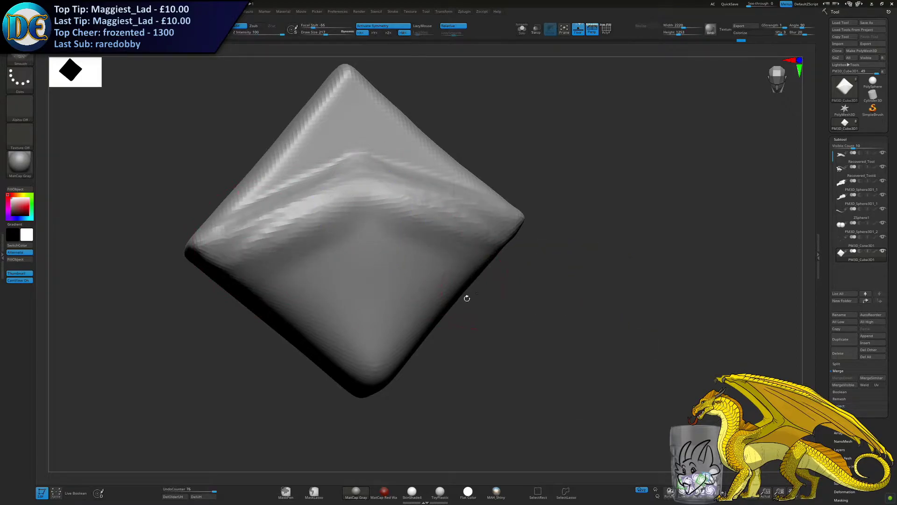
# Extend the raised rim around the side corner with a smaller brush, remesh the block, and smooth the rim
pyautogui.moveTo(467, 337); pyautogui.dragTo(406, 346)
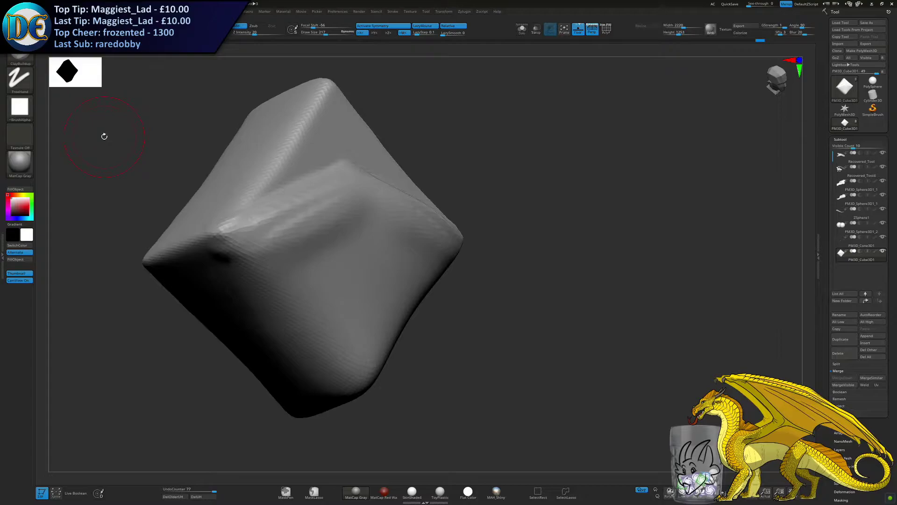
pyautogui.keyDown('alt'); pyautogui.moveTo(340, 222); pyautogui.dragTo(393, 241, button='right'); pyautogui.keyUp('alt')
pyautogui.press('s')
pyautogui.moveTo(389, 244); pyautogui.dragTo(381, 244)
pyautogui.moveTo(440, 243); pyautogui.dragTo(352, 253, button='right')
pyautogui.press('s')
pyautogui.moveTo(300, 244)
pyautogui.mouseDown()
pyautogui.moveTo(368, 216)
pyautogui.moveTo(275, 249)
pyautogui.moveTo(373, 212)
pyautogui.moveTo(219, 266)
pyautogui.mouseUp()
pyautogui.press('s')
pyautogui.keyDown('ctrl'); pyautogui.moveTo(645, 285); pyautogui.dragTo(594, 314); pyautogui.keyUp('ctrl')
pyautogui.moveTo(255, 270)
pyautogui.keyDown('shift'); pyautogui.mouseDown()
pyautogui.moveTo(379, 229)
pyautogui.moveTo(322, 247)
pyautogui.mouseUp(); pyautogui.keyUp('shift')
# Add clay along the rim from the peak to the opposite side corner, remesh the block, and smooth the result
pyautogui.moveTo(472, 306); pyautogui.dragTo(420, 224, button='right')
pyautogui.moveTo(421, 225)
pyautogui.mouseDown()
pyautogui.moveTo(414, 216)
pyautogui.moveTo(417, 235)
pyautogui.moveTo(481, 240)
pyautogui.moveTo(548, 268)
pyautogui.mouseUp()
pyautogui.keyDown('ctrl'); pyautogui.moveTo(658, 269); pyautogui.dragTo(614, 219); pyautogui.keyUp('ctrl')
pyautogui.keyDown('shift'); pyautogui.moveTo(417, 234); pyautogui.dragTo(507, 258); pyautogui.keyUp('shift')
pyautogui.moveTo(512, 260); pyautogui.dragTo(403, 243, button='right')
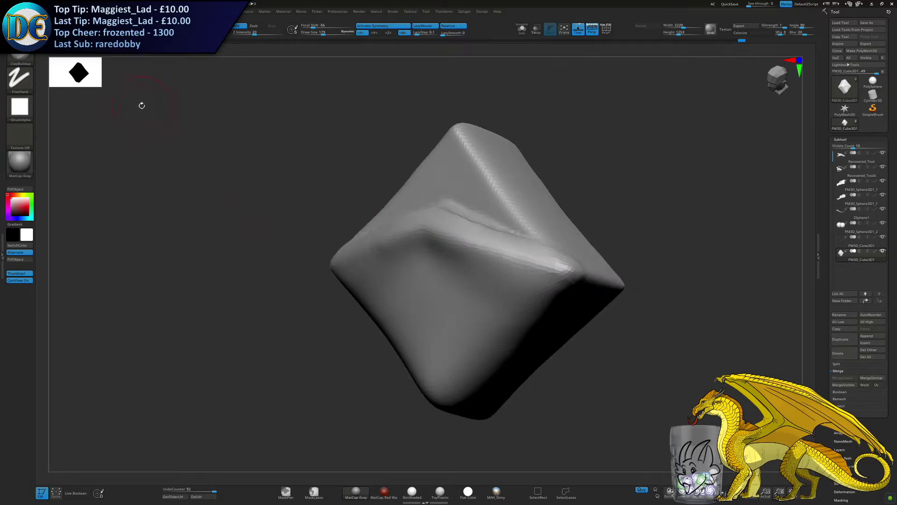
# Try carving a crease along the crest's rim with the DamStandard brush
pyautogui.press('space')
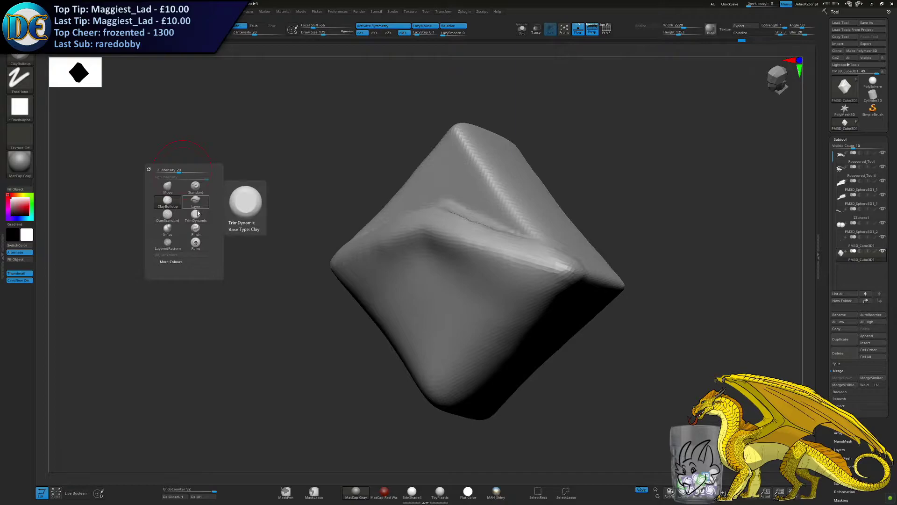
pyautogui.click(171, 216)
pyautogui.moveTo(422, 208); pyautogui.dragTo(443, 216, button='right')
pyautogui.moveTo(436, 209); pyautogui.dragTo(594, 267)
pyautogui.hotkey('ctrl', 'z')
pyautogui.hotkey('ctrl', 'z')
# Remesh the block and smooth the front slope just below the crest
pyautogui.keyDown('ctrl'); pyautogui.moveTo(621, 208); pyautogui.dragTo(643, 229); pyautogui.keyUp('ctrl')
pyautogui.moveTo(507, 238); pyautogui.dragTo(489, 183, button='right')
pyautogui.keyDown('shift'); pyautogui.moveTo(453, 229); pyautogui.dragTo(553, 278); pyautogui.keyUp('shift')
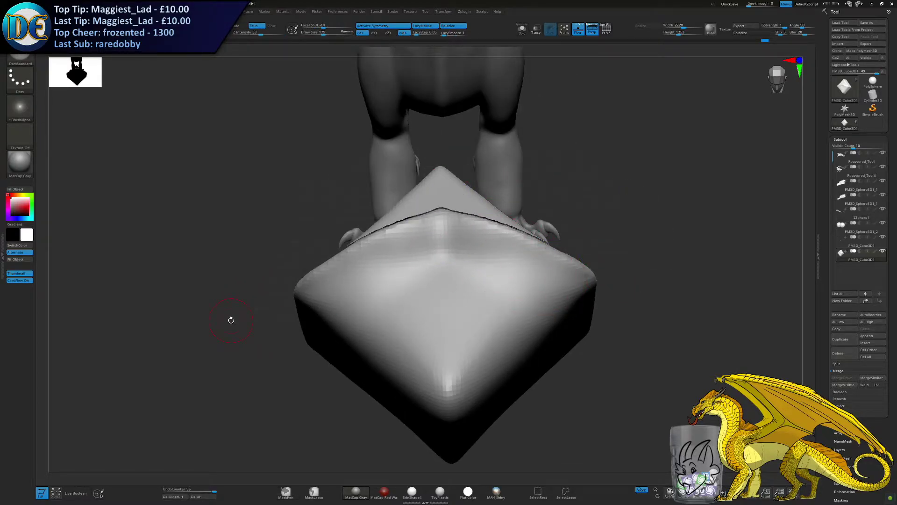
# Switch to the Move brush, enlarge it, and pull the crest's sloping edges and peak upward
pyautogui.click(25, 63)
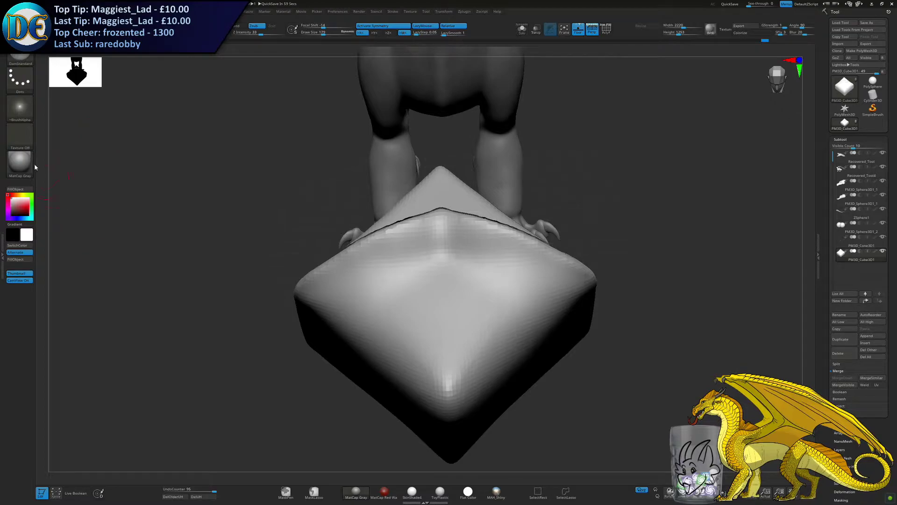
pyautogui.click(21, 56)
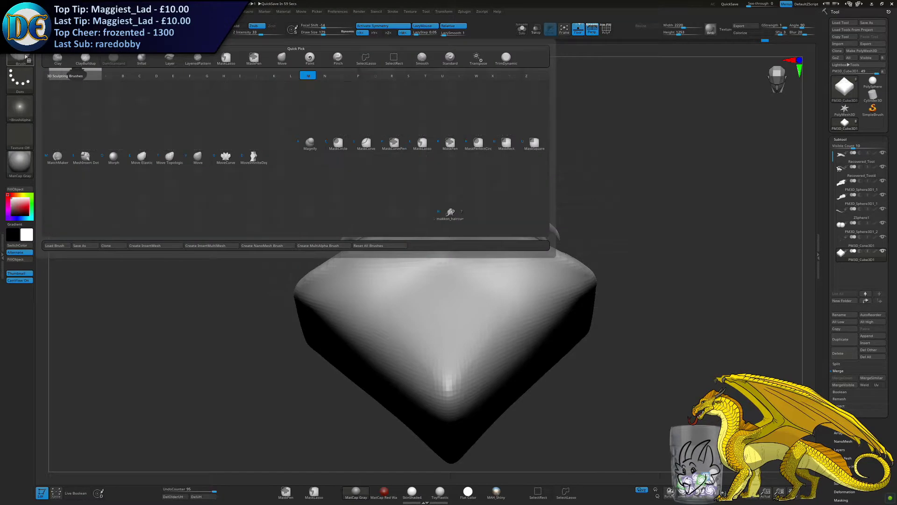
pyautogui.click(197, 158)
pyautogui.press('s')
pyautogui.click(169, 269)
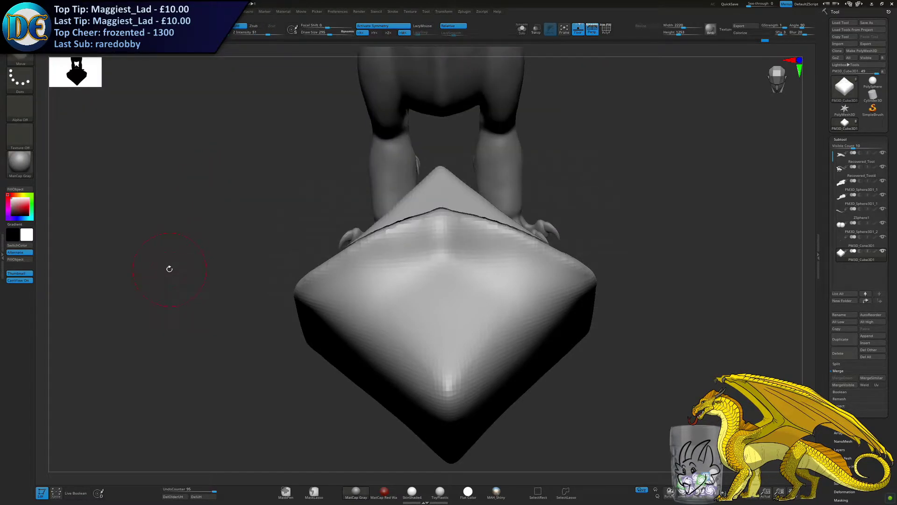
pyautogui.moveTo(328, 244)
pyautogui.mouseDown()
pyautogui.moveTo(418, 263)
pyautogui.moveTo(427, 206)
pyautogui.moveTo(485, 198)
pyautogui.moveTo(381, 201)
pyautogui.mouseUp()
pyautogui.moveTo(464, 180); pyautogui.dragTo(454, 162)
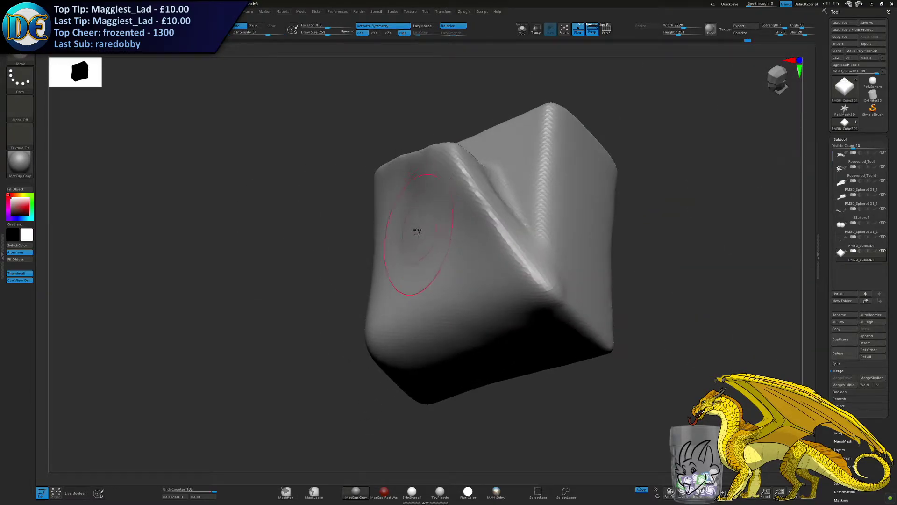
# Pull the middle of the front slope outward into a ridge from the crest's peak to the front corner with the Move brush
pyautogui.moveTo(418, 233); pyautogui.dragTo(423, 199, button='right')
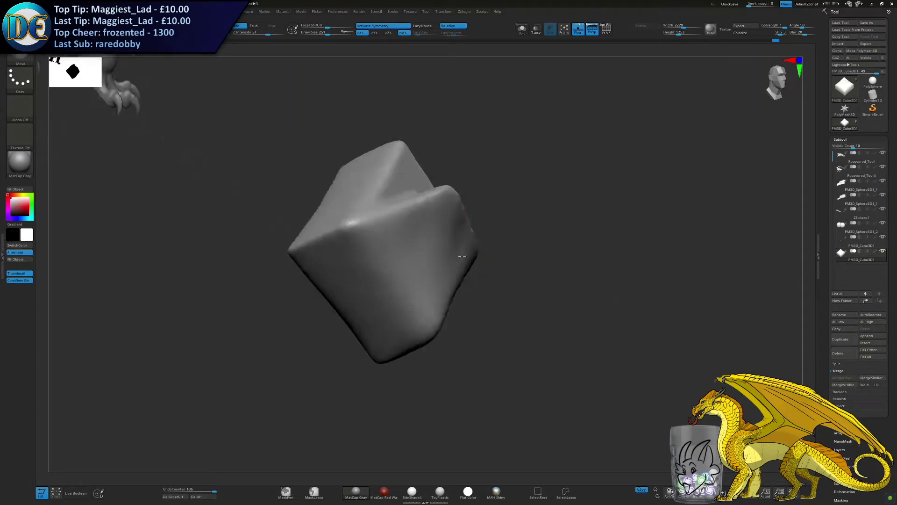
pyautogui.moveTo(463, 256); pyautogui.dragTo(457, 232, button='right')
pyautogui.press('s')
pyautogui.moveTo(455, 234); pyautogui.dragTo(459, 235)
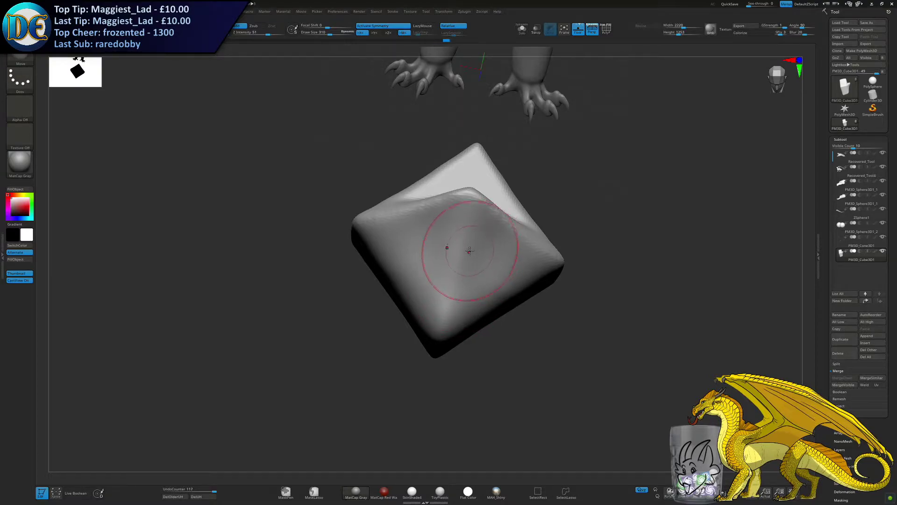
pyautogui.moveTo(467, 253)
pyautogui.mouseDown(button='right')
pyautogui.moveTo(449, 260)
pyautogui.moveTo(459, 252)
pyautogui.moveTo(458, 286)
pyautogui.moveTo(456, 223)
pyautogui.mouseUp(button='right')
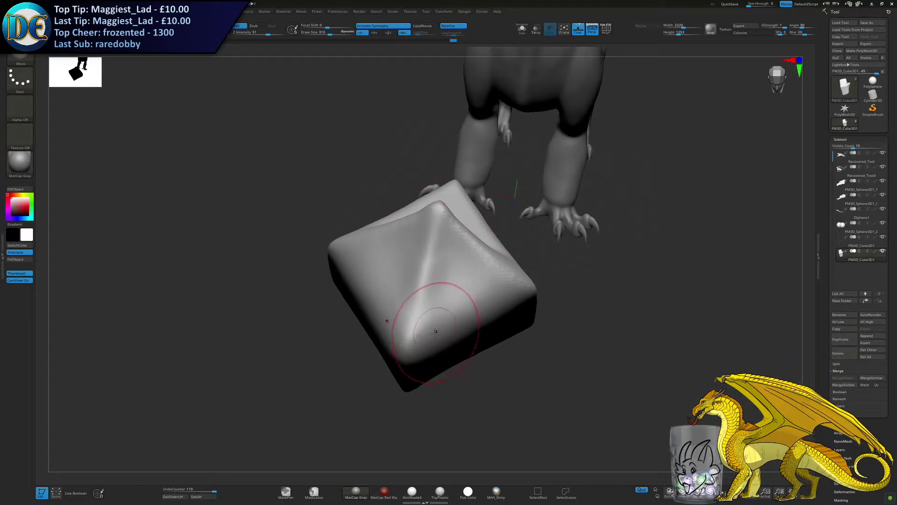
pyautogui.moveTo(427, 334)
pyautogui.mouseDown(button='right')
pyautogui.moveTo(402, 302)
pyautogui.moveTo(431, 311)
pyautogui.moveTo(426, 274)
pyautogui.mouseUp(button='right')
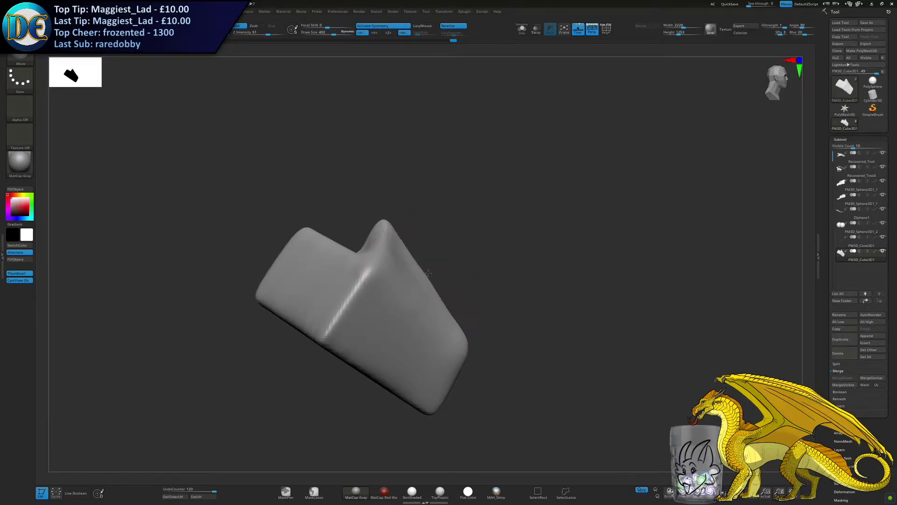
# Resize the Move brush, adjust the front slope's profile near the lower front corner, and smooth the surface
pyautogui.press('s')
pyautogui.moveTo(441, 307); pyautogui.dragTo(436, 307)
pyautogui.moveTo(454, 328); pyautogui.dragTo(460, 321)
pyautogui.moveTo(458, 322); pyautogui.dragTo(402, 308, button='right')
pyautogui.keyDown('shift'); pyautogui.moveTo(482, 279); pyautogui.dragTo(475, 270); pyautogui.keyUp('shift')
pyautogui.moveTo(440, 275); pyautogui.dragTo(488, 267, button='right')
pyautogui.moveTo(397, 267); pyautogui.dragTo(401, 242, button='right')
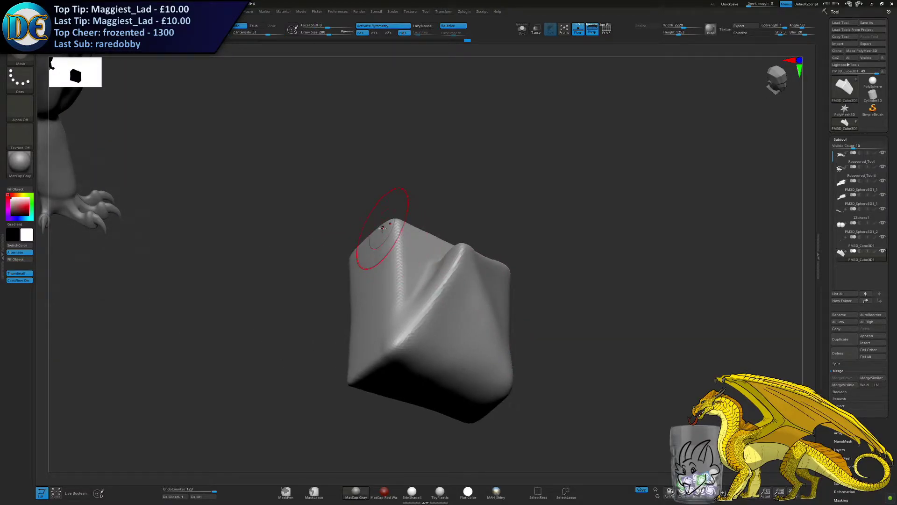
pyautogui.moveTo(327, 260); pyautogui.dragTo(355, 279, button='right')
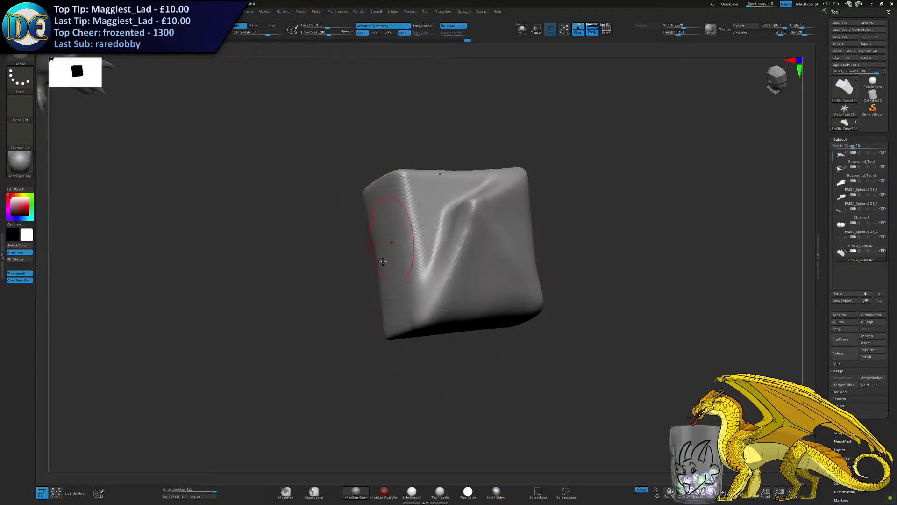
# Mask the back section of the block behind the raised crest with the MaskLasso brush, leaving the front piece unmasked
pyautogui.click(314, 491)
pyautogui.moveTo(360, 320); pyautogui.dragTo(356, 336, button='right')
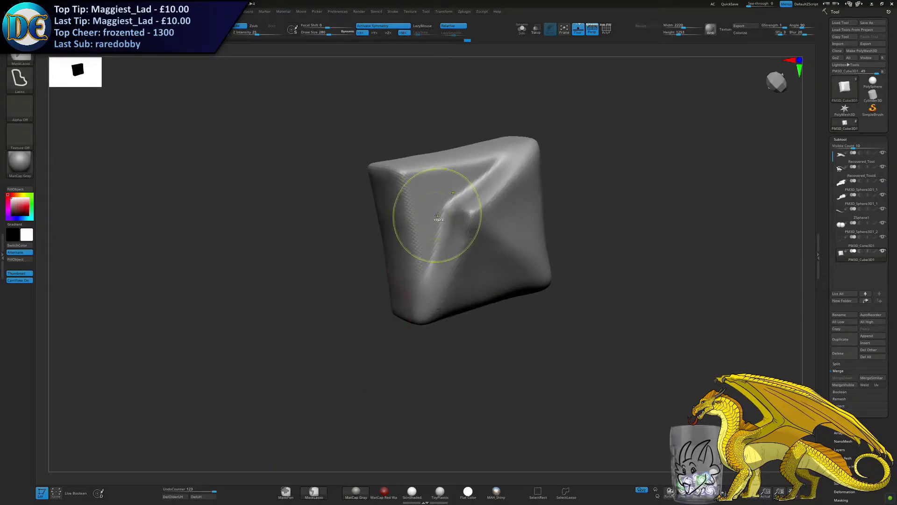
pyautogui.moveTo(442, 211); pyautogui.dragTo(444, 204)
pyautogui.moveTo(429, 269)
pyautogui.keyDown('ctrl'); pyautogui.mouseDown()
pyautogui.moveTo(411, 312)
pyautogui.moveTo(294, 113)
pyautogui.moveTo(519, 133)
pyautogui.mouseUp(); pyautogui.keyUp('ctrl')
pyautogui.moveTo(435, 224)
pyautogui.mouseDown(button='right')
pyautogui.moveTo(393, 258)
pyautogui.moveTo(443, 293)
pyautogui.mouseUp(button='right')
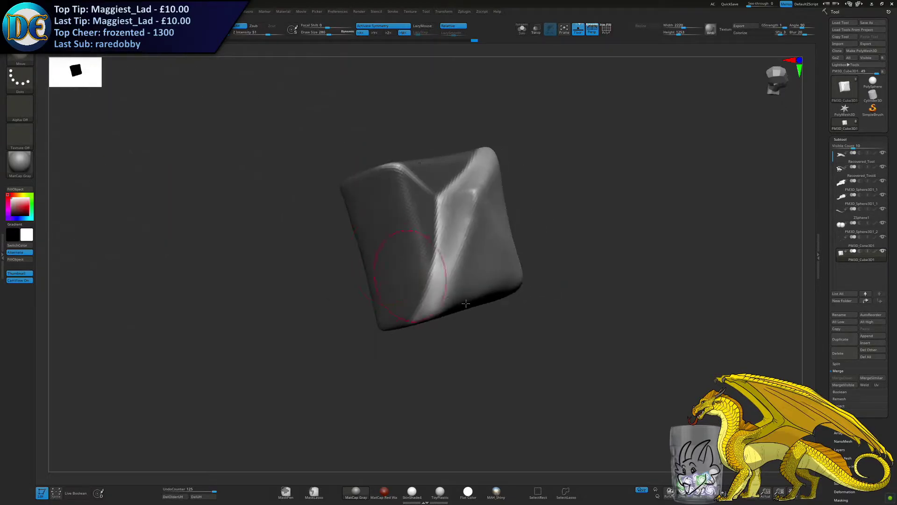
pyautogui.moveTo(316, 175); pyautogui.dragTo(308, 152, button='right')
pyautogui.moveTo(305, 150)
pyautogui.keyDown('ctrl'); pyautogui.mouseDown()
pyautogui.moveTo(396, 124)
pyautogui.moveTo(446, 190)
pyautogui.moveTo(415, 234)
pyautogui.mouseUp(); pyautogui.keyUp('ctrl')
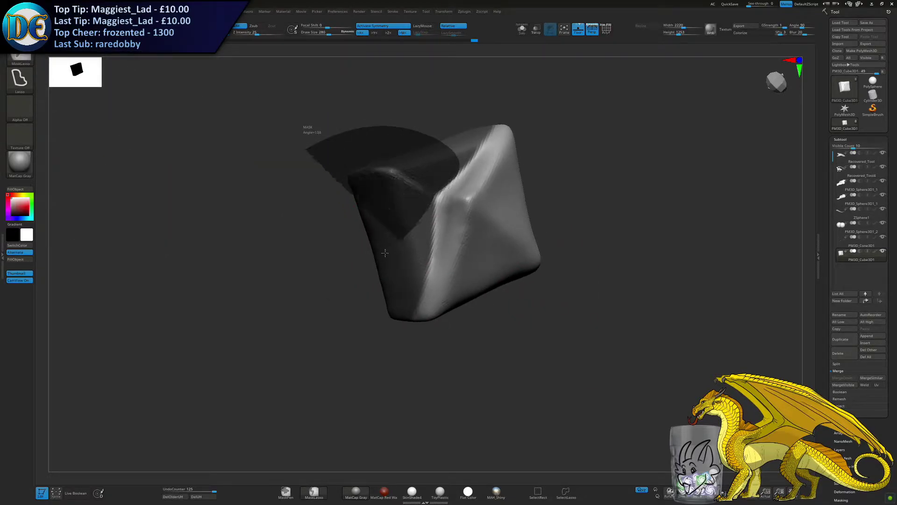
pyautogui.moveTo(417, 315); pyautogui.dragTo(461, 284, button='right')
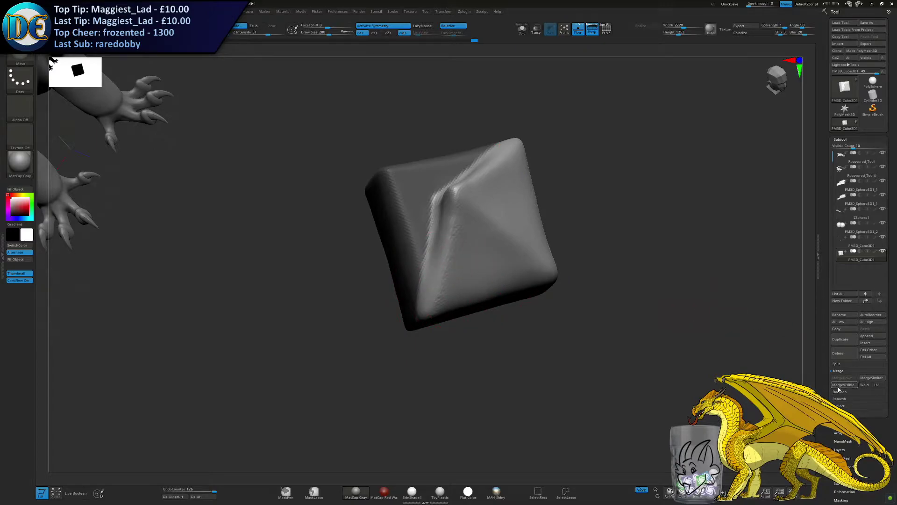
# Split the masked back section into its own subtool and delete that subtool
pyautogui.click(840, 365)
pyautogui.click(843, 398)
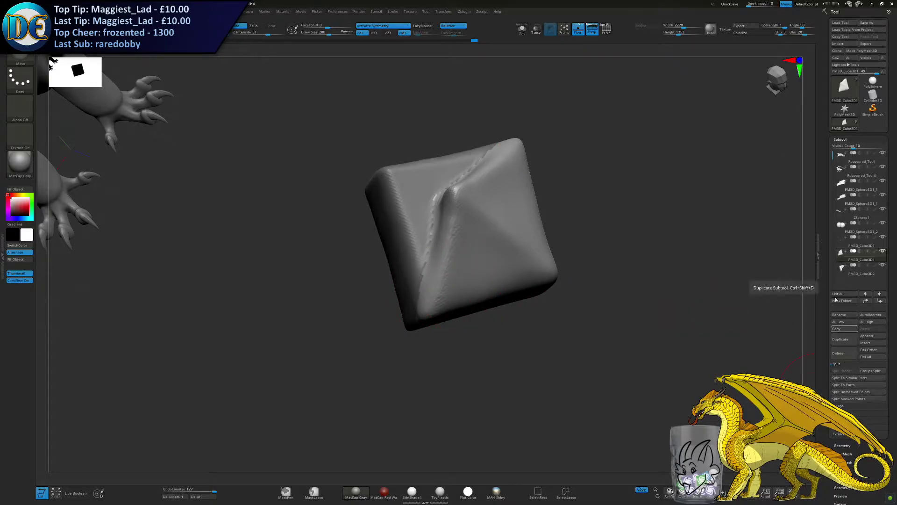
pyautogui.click(842, 270)
pyautogui.click(842, 268)
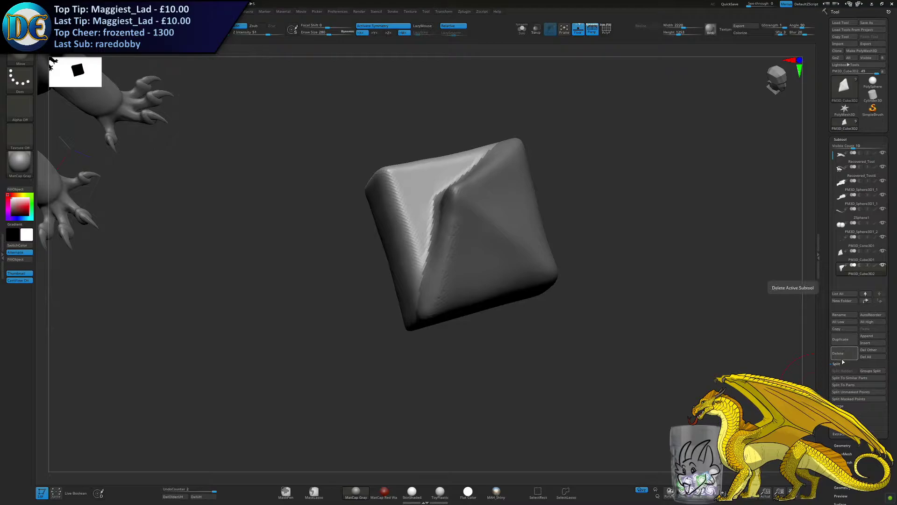
pyautogui.click(523, 29)
pyautogui.click(522, 29)
pyautogui.click(838, 353)
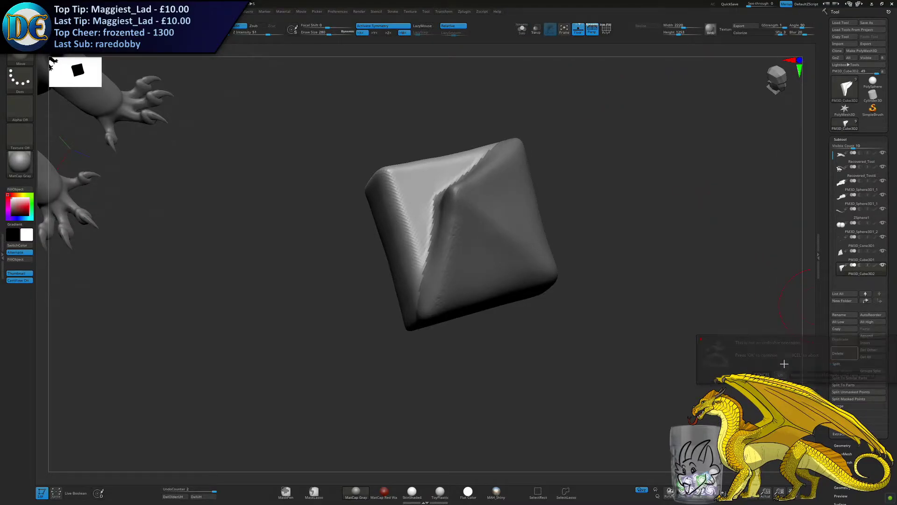
pyautogui.click(798, 347)
# Remesh the remaining front piece of the block
pyautogui.moveTo(439, 339)
pyautogui.keyDown('ctrl'); pyautogui.mouseDown()
pyautogui.moveTo(406, 327)
pyautogui.moveTo(408, 257)
pyautogui.moveTo(364, 259)
pyautogui.moveTo(333, 302)
pyautogui.mouseUp(); pyautogui.keyUp('ctrl')
pyautogui.moveTo(246, 339); pyautogui.dragTo(435, 431)
pyautogui.moveTo(398, 311); pyautogui.dragTo(397, 323, button='right')
# Switch to the DamStandard brush, enlarge it, and raise a sharp ridge down the front slope from the peak to the lower corner
pyautogui.click(20, 57)
pyautogui.press('b')
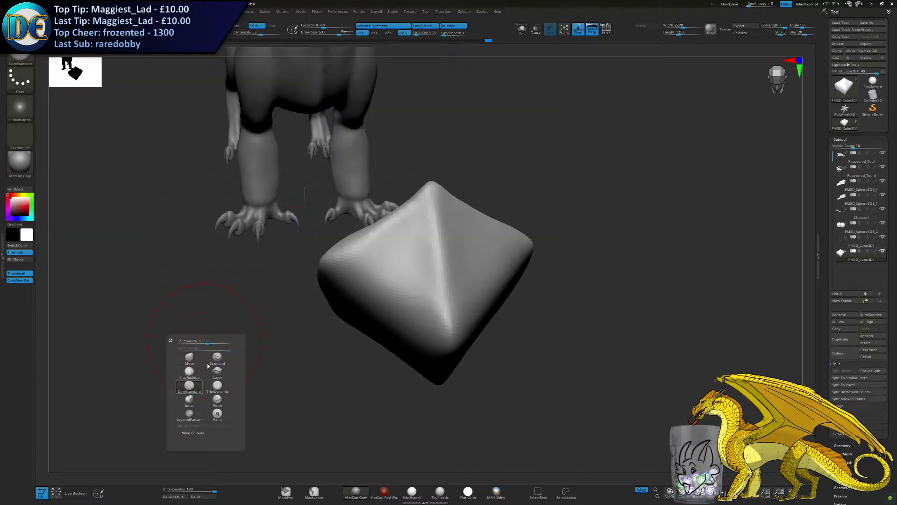
pyautogui.press('d')
pyautogui.press('s')
pyautogui.moveTo(398, 247); pyautogui.dragTo(394, 230, button='right')
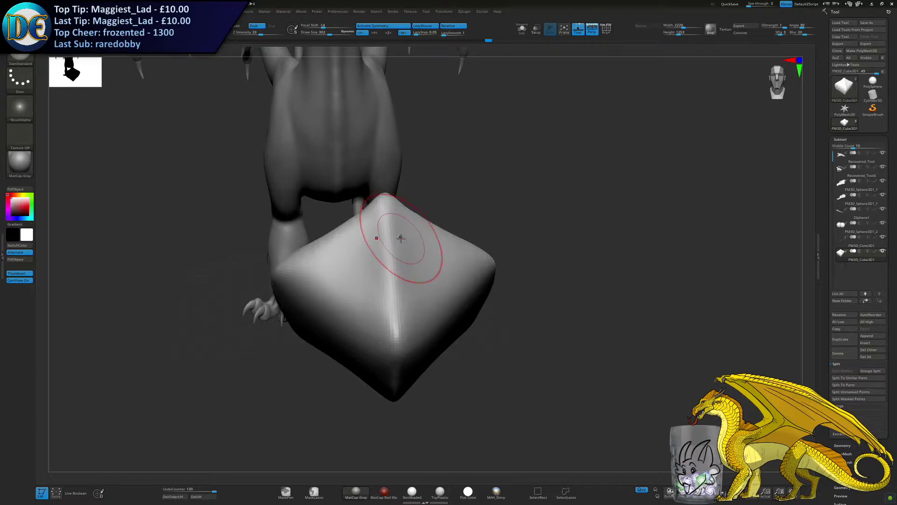
pyautogui.moveTo(386, 231); pyautogui.dragTo(395, 346)
pyautogui.hotkey('ctrl', 'z')
pyautogui.keyDown('alt'); pyautogui.moveTo(386, 206); pyautogui.dragTo(396, 376); pyautogui.keyUp('alt')
pyautogui.moveTo(364, 266); pyautogui.dragTo(421, 256, button='right')
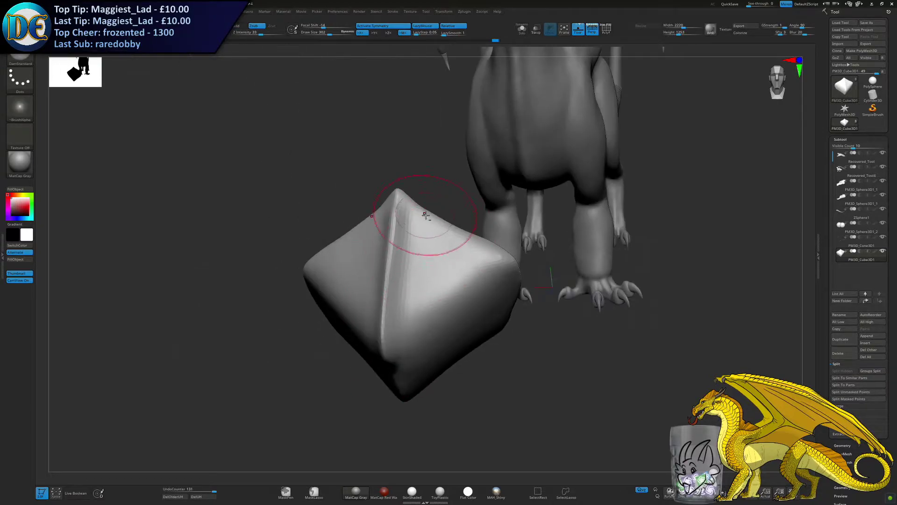
pyautogui.hotkey('ctrl', 'z')
pyautogui.moveTo(435, 216)
pyautogui.mouseDown(button='right')
pyautogui.moveTo(416, 226)
pyautogui.moveTo(395, 194)
pyautogui.mouseUp(button='right')
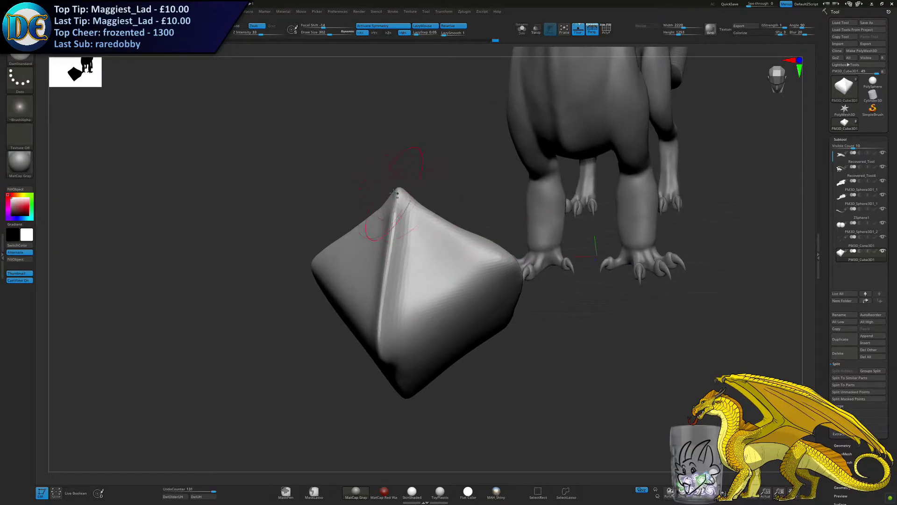
# Try defining the upper rim between the peak and the side corner with DamStandard strokes and smoothing
pyautogui.moveTo(432, 218); pyautogui.dragTo(510, 260)
pyautogui.moveTo(405, 252)
pyautogui.keyDown('shift'); pyautogui.mouseDown()
pyautogui.moveTo(403, 279)
pyautogui.moveTo(441, 303)
pyautogui.mouseUp(); pyautogui.keyUp('shift')
pyautogui.moveTo(442, 304); pyautogui.dragTo(407, 276, button='right')
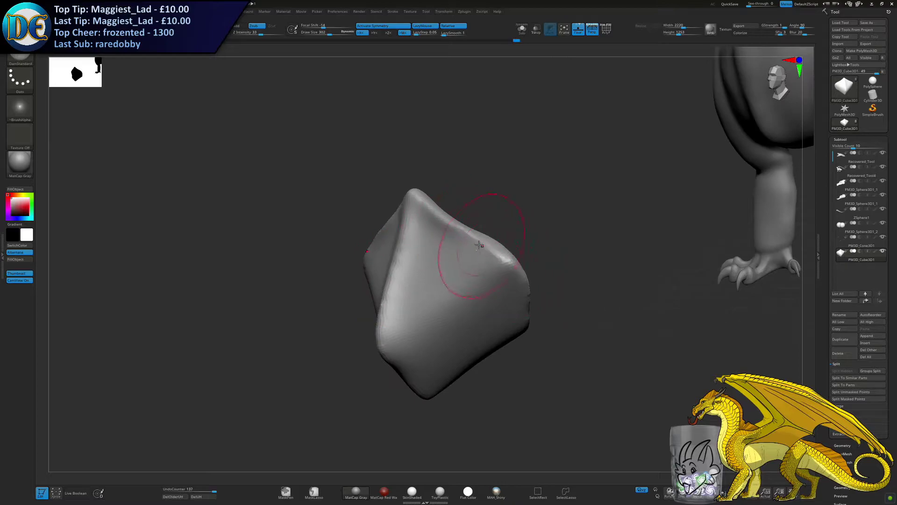
pyautogui.hotkey('ctrl', 'z')
pyautogui.hotkey('ctrl', 'z')
pyautogui.hotkey('ctrl', 'z')
pyautogui.hotkey('ctrl', 'z')
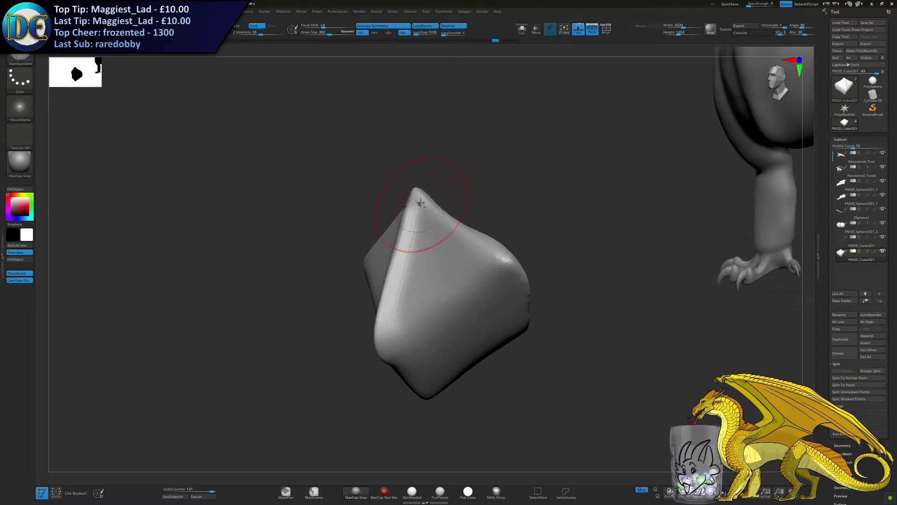
pyautogui.moveTo(460, 222); pyautogui.dragTo(500, 256)
pyautogui.hotkey('ctrl', 'z')
# Raise a sharp edge along the upper rim from the peak to the side corner with the DamStandard brush
pyautogui.keyDown('alt'); pyautogui.moveTo(421, 196); pyautogui.dragTo(531, 296); pyautogui.keyUp('alt')
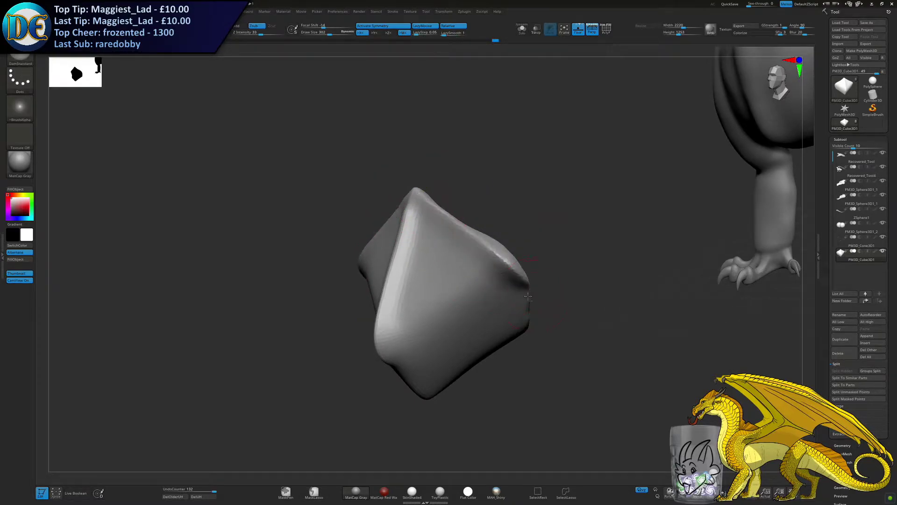
pyautogui.hotkey('ctrl', 'shift', 'z')
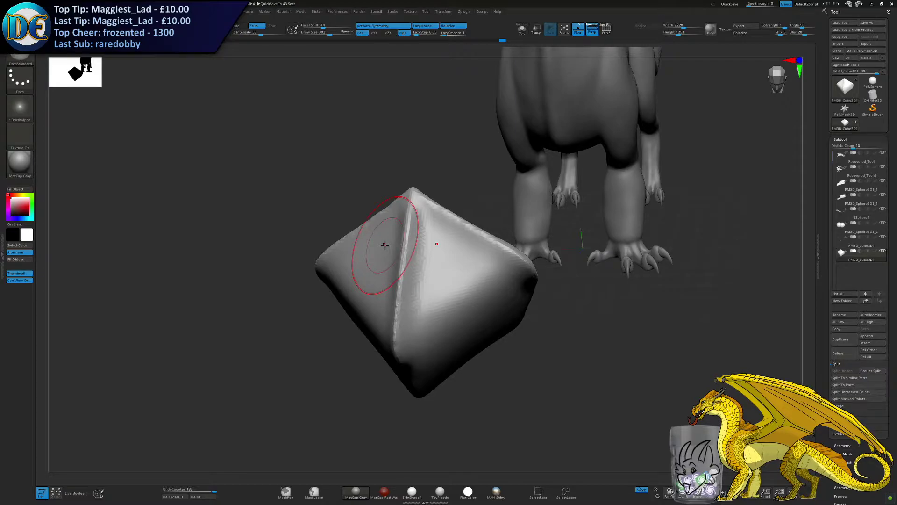
pyautogui.moveTo(336, 327); pyautogui.dragTo(393, 308)
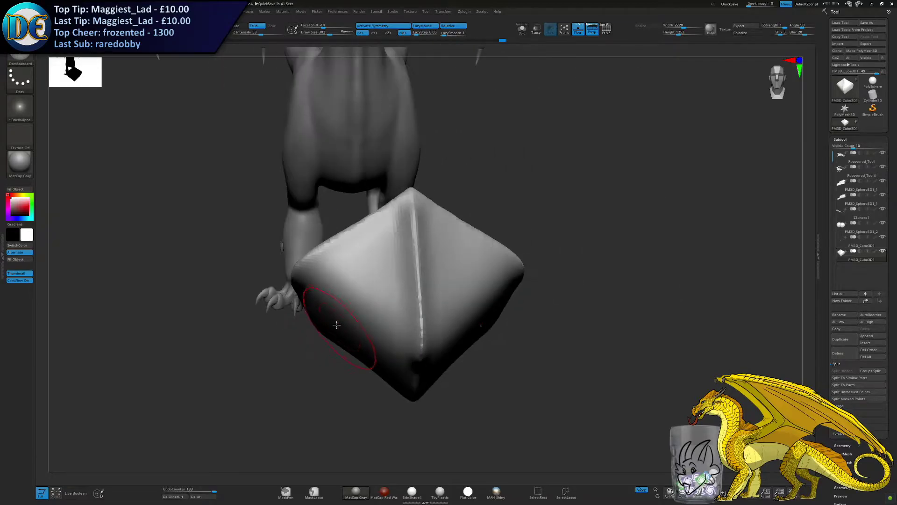
pyautogui.moveTo(356, 272); pyautogui.dragTo(175, 210)
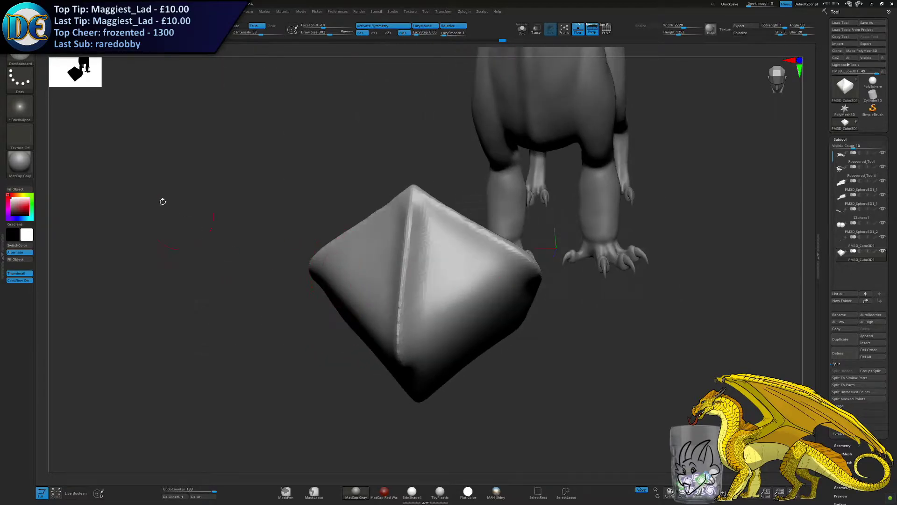
# Switch to the Move brush, enlarge it, and pull the peak and the ridge below it upward
pyautogui.press('b')
pyautogui.click(113, 263)
pyautogui.moveTo(243, 247)
pyautogui.mouseDown()
pyautogui.moveTo(258, 256)
pyautogui.moveTo(256, 245)
pyautogui.moveTo(268, 248)
pyautogui.mouseUp()
pyautogui.press('s')
pyautogui.moveTo(409, 191); pyautogui.dragTo(411, 177)
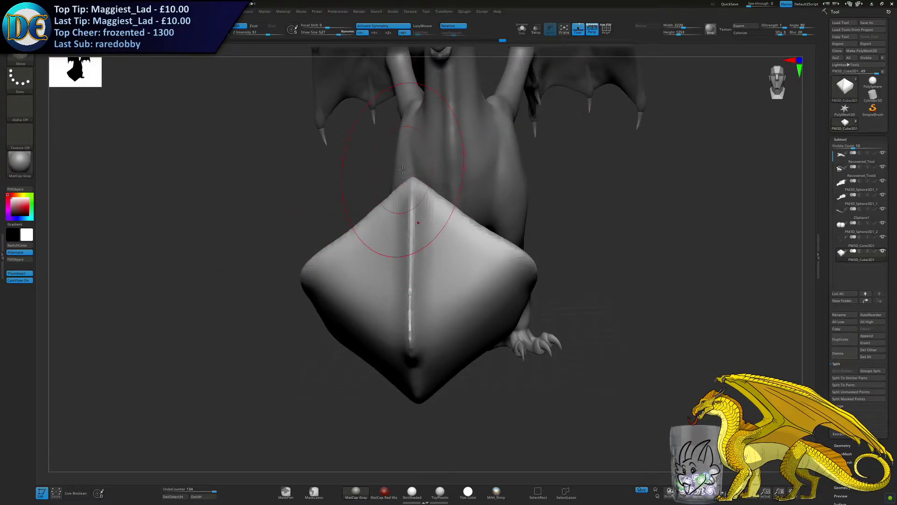
pyautogui.moveTo(441, 214); pyautogui.dragTo(447, 216, button='right')
pyautogui.press('s')
pyautogui.moveTo(445, 217); pyautogui.dragTo(435, 217)
# Refine the peak's tip and the slope just below it with smaller Move brush strokes
pyautogui.moveTo(435, 217); pyautogui.dragTo(461, 234, button='right')
pyautogui.moveTo(439, 219); pyautogui.dragTo(444, 217)
pyautogui.moveTo(445, 216); pyautogui.dragTo(434, 192, button='right')
pyautogui.moveTo(433, 191); pyautogui.dragTo(437, 194)
pyautogui.moveTo(439, 194); pyautogui.dragTo(432, 199, button='right')
pyautogui.press('s')
pyautogui.moveTo(436, 196); pyautogui.dragTo(435, 196)
pyautogui.keyDown('ctrl'); pyautogui.moveTo(467, 178); pyautogui.dragTo(473, 182, button='right'); pyautogui.keyUp('ctrl')
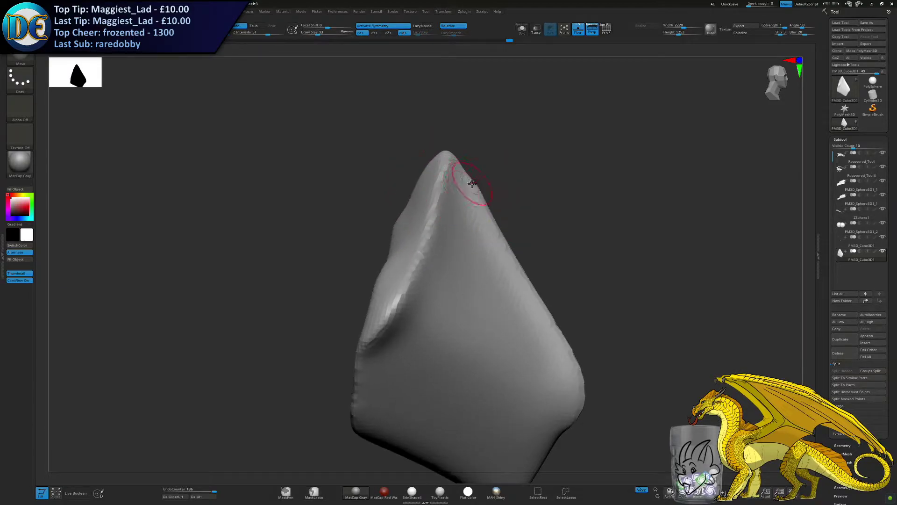
pyautogui.moveTo(489, 195); pyautogui.dragTo(494, 194)
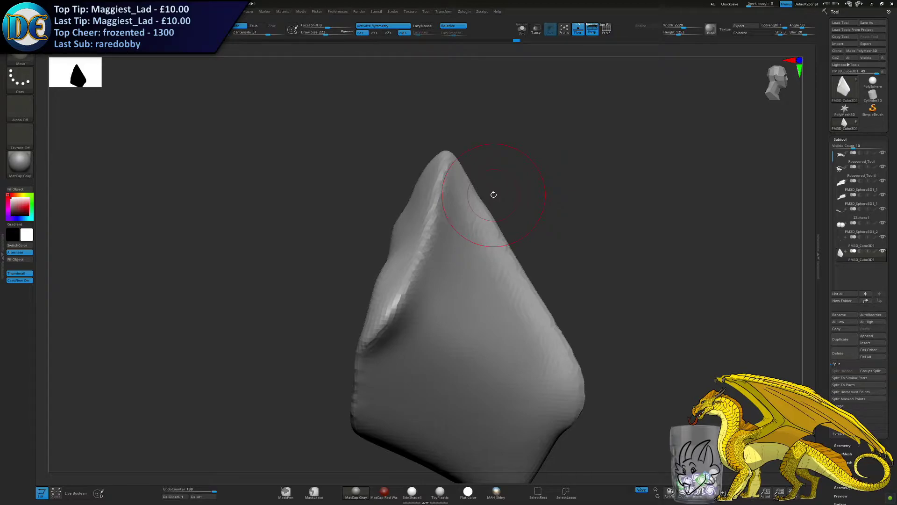
# Enlarge the Move brush, adjust the outline beside the peak, and remesh the piece
pyautogui.keyDown('alt'); pyautogui.moveTo(445, 258); pyautogui.dragTo(421, 199, button='right'); pyautogui.keyUp('alt')
pyautogui.press('s')
pyautogui.moveTo(429, 170); pyautogui.dragTo(479, 186)
pyautogui.moveTo(552, 277)
pyautogui.mouseDown(button='right')
pyautogui.moveTo(567, 234)
pyautogui.moveTo(545, 241)
pyautogui.moveTo(603, 171)
pyautogui.mouseUp(button='right')
pyautogui.keyDown('ctrl'); pyautogui.moveTo(632, 317); pyautogui.dragTo(608, 364); pyautogui.keyUp('ctrl')
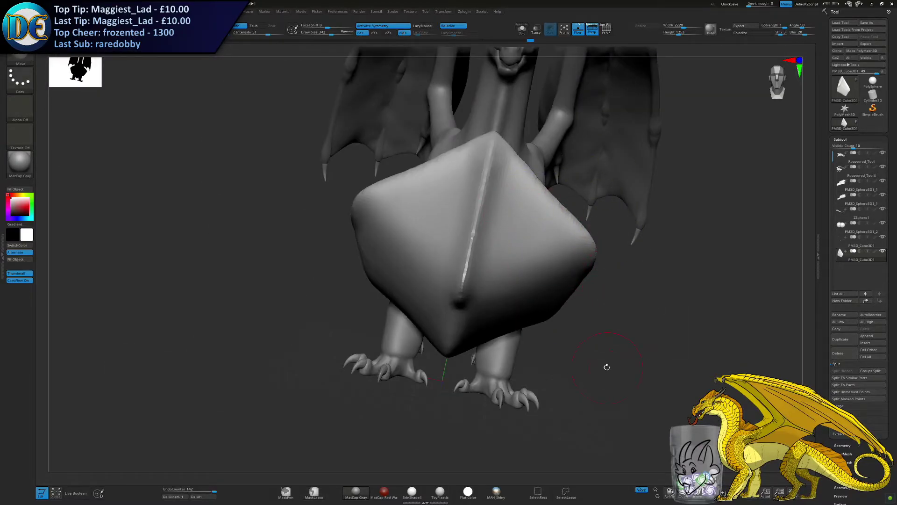
# Push the lower end of the front ridge inward with the Move brush
pyautogui.press('space')
pyautogui.press('d')
pyautogui.moveTo(315, 274)
pyautogui.mouseDown(button='right')
pyautogui.moveTo(304, 313)
pyautogui.moveTo(345, 331)
pyautogui.mouseUp(button='right')
pyautogui.moveTo(373, 328); pyautogui.dragTo(387, 329)
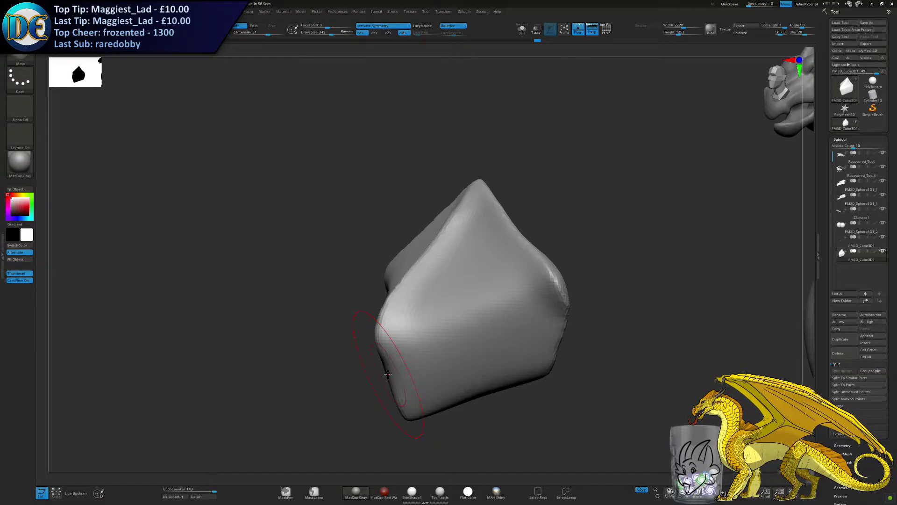
# Reshape the peak and the edges leading down from it with Move brush strokes of varying size
pyautogui.moveTo(468, 299)
pyautogui.mouseDown(button='right')
pyautogui.moveTo(510, 276)
pyautogui.moveTo(439, 190)
pyautogui.mouseUp(button='right')
pyautogui.press(']')
pyautogui.moveTo(430, 139)
pyautogui.mouseDown()
pyautogui.moveTo(429, 127)
pyautogui.moveTo(461, 168)
pyautogui.mouseUp()
pyautogui.moveTo(491, 248); pyautogui.dragTo(435, 257, button='right')
pyautogui.moveTo(537, 194); pyautogui.dragTo(535, 198)
pyautogui.moveTo(402, 213)
pyautogui.mouseDown(button='right')
pyautogui.moveTo(444, 209)
pyautogui.moveTo(436, 200)
pyautogui.mouseUp(button='right')
pyautogui.press('s')
pyautogui.moveTo(436, 200); pyautogui.dragTo(427, 200)
pyautogui.moveTo(433, 198); pyautogui.dragTo(461, 175)
pyautogui.moveTo(530, 164)
pyautogui.keyDown('alt'); pyautogui.mouseDown(button='right')
pyautogui.moveTo(480, 208)
pyautogui.moveTo(479, 233)
pyautogui.mouseUp(button='right'); pyautogui.keyUp('alt')
pyautogui.press('s')
pyautogui.click(480, 232)
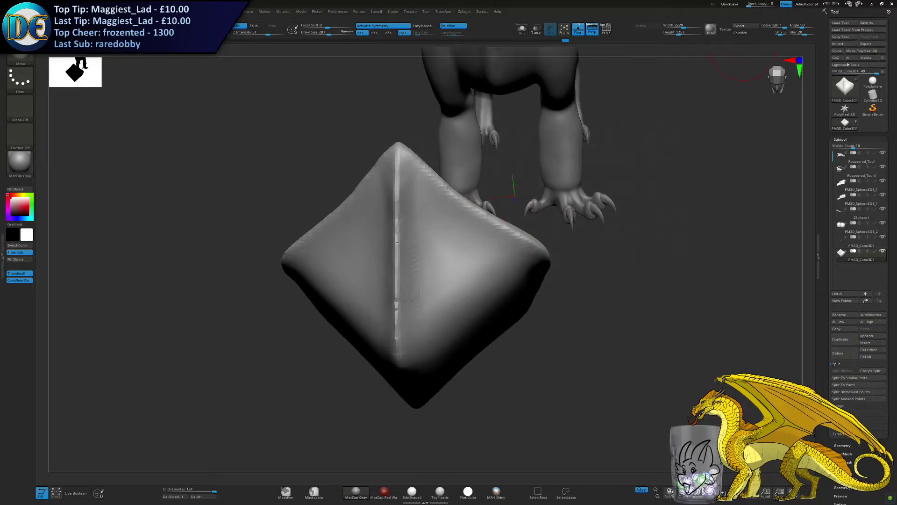
# Pull the upper side edges outward into rounded arcs between the peak and the side corners with the Move brush
pyautogui.moveTo(469, 219)
pyautogui.mouseDown(button='right')
pyautogui.moveTo(451, 213)
pyautogui.moveTo(461, 208)
pyautogui.mouseUp(button='right')
pyautogui.press('s')
pyautogui.click(455, 207)
pyautogui.moveTo(461, 209); pyautogui.dragTo(455, 182)
pyautogui.moveTo(460, 199); pyautogui.dragTo(476, 196)
pyautogui.moveTo(492, 232)
pyautogui.mouseDown()
pyautogui.moveTo(504, 223)
pyautogui.moveTo(495, 225)
pyautogui.moveTo(511, 231)
pyautogui.mouseUp()
pyautogui.press('s')
pyautogui.moveTo(506, 231); pyautogui.dragTo(510, 228)
pyautogui.moveTo(434, 162); pyautogui.dragTo(481, 189)
pyautogui.moveTo(437, 159); pyautogui.dragTo(460, 174)
pyautogui.press('s')
pyautogui.moveTo(492, 205)
pyautogui.mouseDown()
pyautogui.moveTo(502, 203)
pyautogui.moveTo(511, 219)
pyautogui.mouseUp()
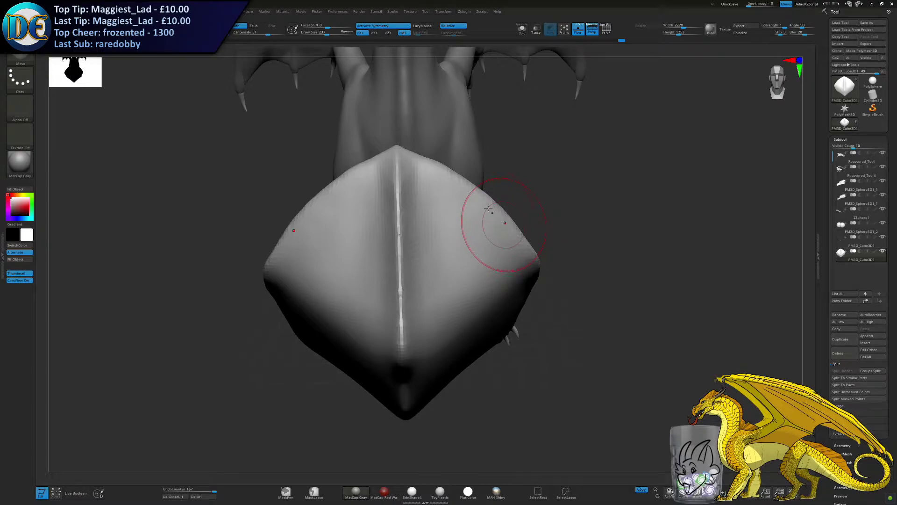
# Round the upper rim further from the peak down to the side corner, and remesh the piece
pyautogui.keyDown('alt'); pyautogui.moveTo(504, 225); pyautogui.dragTo(526, 287, button='right'); pyautogui.keyUp('alt')
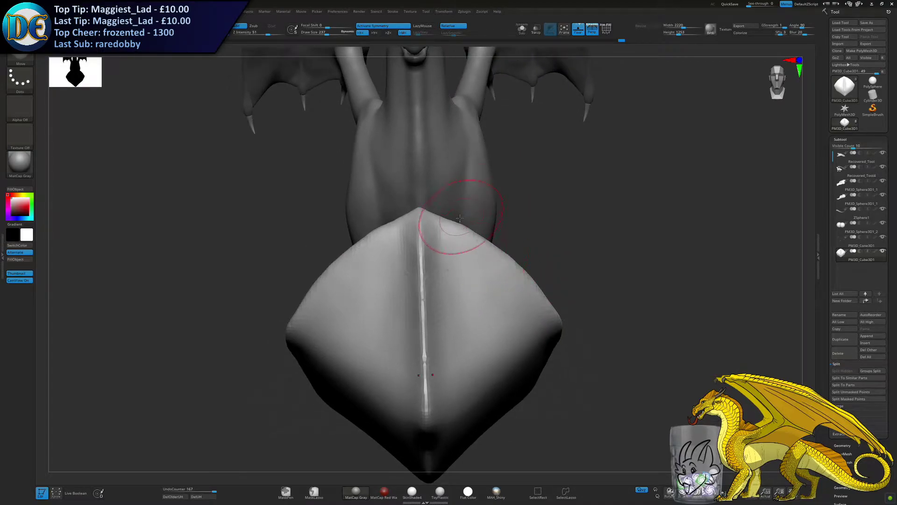
pyautogui.moveTo(458, 224); pyautogui.dragTo(502, 245)
pyautogui.moveTo(529, 290); pyautogui.dragTo(547, 301)
pyautogui.moveTo(575, 302); pyautogui.dragTo(589, 269, button='right')
pyautogui.keyDown('ctrl'); pyautogui.moveTo(589, 268); pyautogui.dragTo(601, 280); pyautogui.keyUp('ctrl')
# Switch to the ClayBuildup brush, work over the back face below the peak's notch, and smooth the strokes
pyautogui.moveTo(593, 276)
pyautogui.mouseDown(button='right')
pyautogui.moveTo(571, 262)
pyautogui.moveTo(572, 244)
pyautogui.moveTo(197, 194)
pyautogui.mouseUp(button='right')
pyautogui.press('space')
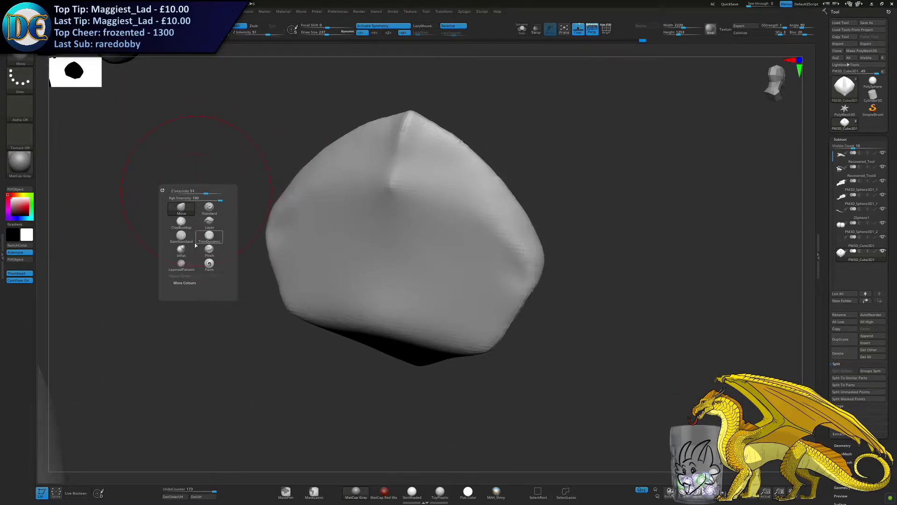
pyautogui.click(181, 222)
pyautogui.moveTo(388, 231)
pyautogui.mouseDown()
pyautogui.moveTo(397, 157)
pyautogui.moveTo(437, 224)
pyautogui.mouseUp()
pyautogui.moveTo(401, 166)
pyautogui.mouseDown()
pyautogui.moveTo(460, 227)
pyautogui.moveTo(481, 229)
pyautogui.mouseUp()
pyautogui.moveTo(422, 180); pyautogui.dragTo(488, 290)
pyautogui.moveTo(406, 175)
pyautogui.mouseDown()
pyautogui.moveTo(428, 190)
pyautogui.moveTo(434, 239)
pyautogui.mouseUp()
pyautogui.keyDown('shift'); pyautogui.moveTo(383, 187); pyautogui.dragTo(389, 219); pyautogui.keyUp('shift')
pyautogui.keyDown('shift'); pyautogui.moveTo(451, 211); pyautogui.dragTo(468, 294); pyautogui.keyUp('shift')
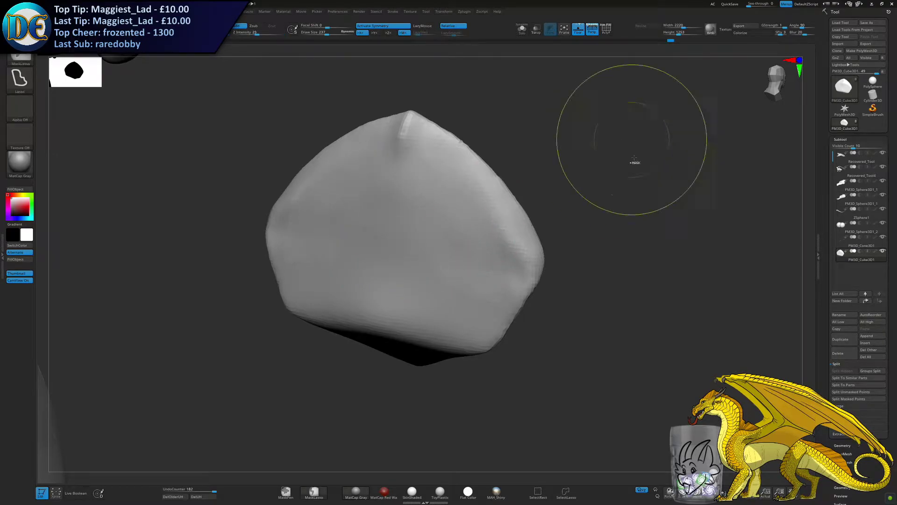
# Sculpt a sunken hollow into the middle of the back face with the ClayBuildup brush and smooth its sides
pyautogui.moveTo(371, 196); pyautogui.dragTo(451, 229)
pyautogui.moveTo(370, 177); pyautogui.dragTo(464, 278)
pyautogui.moveTo(435, 212)
pyautogui.mouseDown()
pyautogui.moveTo(419, 237)
pyautogui.moveTo(408, 223)
pyautogui.moveTo(409, 201)
pyautogui.moveTo(438, 186)
pyautogui.moveTo(476, 307)
pyautogui.mouseUp()
pyautogui.moveTo(432, 246)
pyautogui.keyDown('shift'); pyautogui.mouseDown()
pyautogui.moveTo(415, 276)
pyautogui.moveTo(452, 221)
pyautogui.mouseUp(); pyautogui.keyUp('shift')
pyautogui.keyDown('shift'); pyautogui.moveTo(404, 183); pyautogui.dragTo(471, 260); pyautogui.keyUp('shift')
pyautogui.moveTo(438, 246)
pyautogui.mouseDown(button='right')
pyautogui.moveTo(472, 253)
pyautogui.moveTo(464, 249)
pyautogui.mouseUp(button='right')
# Stroke the back face just below the peak, undo the last stroke, shrink the brush, and smooth the hollow's upper side
pyautogui.moveTo(420, 135); pyautogui.dragTo(431, 169)
pyautogui.moveTo(420, 135)
pyautogui.mouseDown()
pyautogui.moveTo(408, 153)
pyautogui.moveTo(440, 187)
pyautogui.moveTo(422, 152)
pyautogui.mouseUp()
pyautogui.hotkey('ctrl', 'z')
pyautogui.press('[')
pyautogui.press('[')
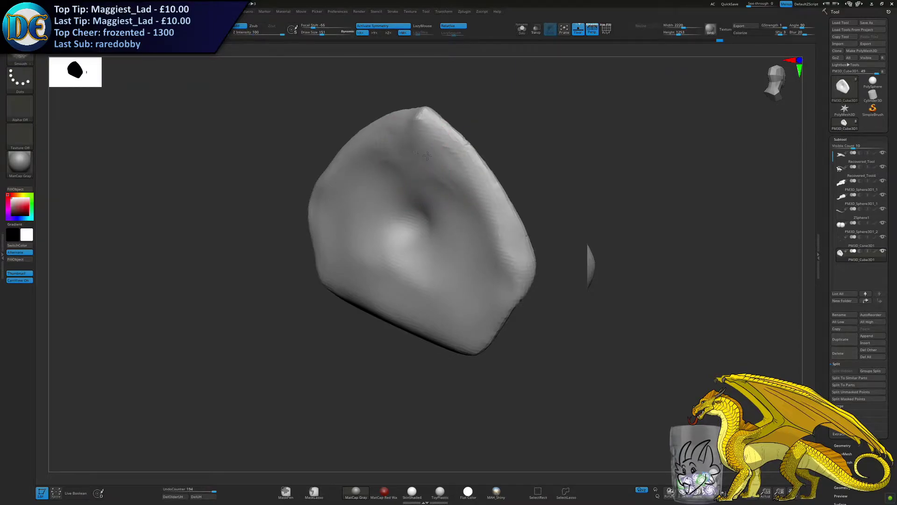
pyautogui.keyDown('shift'); pyautogui.moveTo(464, 188); pyautogui.dragTo(441, 223); pyautogui.keyUp('shift')
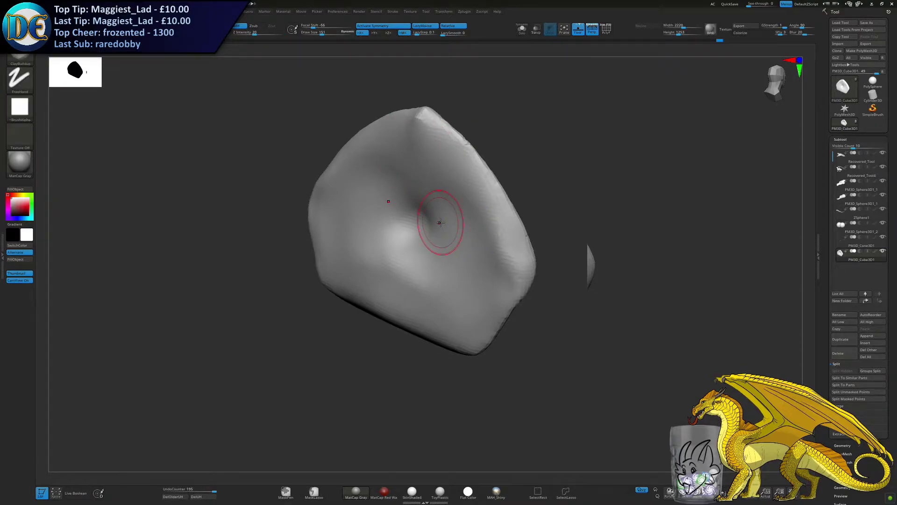
# Smooth the area around the hollow in the diamond piece's back face
pyautogui.moveTo(440, 223); pyautogui.dragTo(317, 265, button='right')
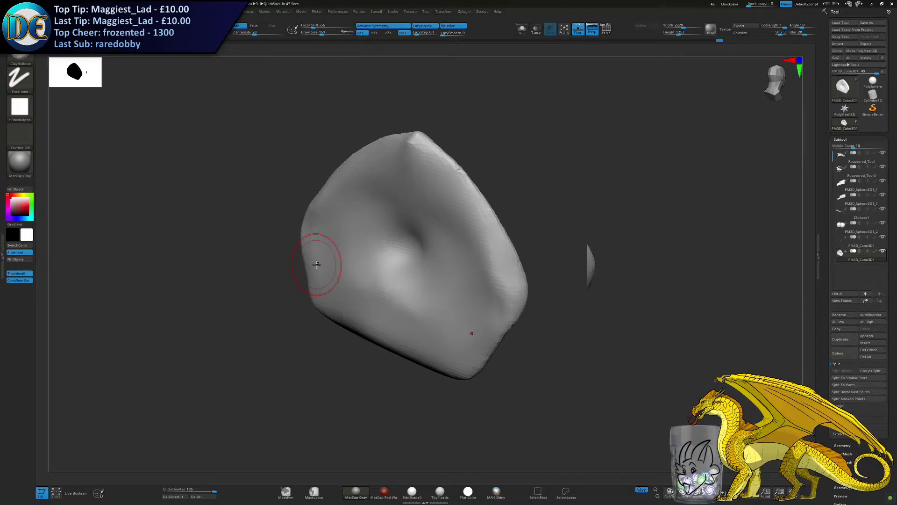
pyautogui.moveTo(343, 218); pyautogui.dragTo(400, 252, button='right')
pyautogui.keyDown('shift'); pyautogui.moveTo(400, 252); pyautogui.dragTo(443, 274); pyautogui.keyUp('shift')
# Enlarge the brush and fill out the hollow so the back face forms a broad, shallow dish up toward the peak
pyautogui.moveTo(443, 274); pyautogui.dragTo(398, 255, button='right')
pyautogui.press('s')
pyautogui.moveTo(407, 255); pyautogui.dragTo(413, 255)
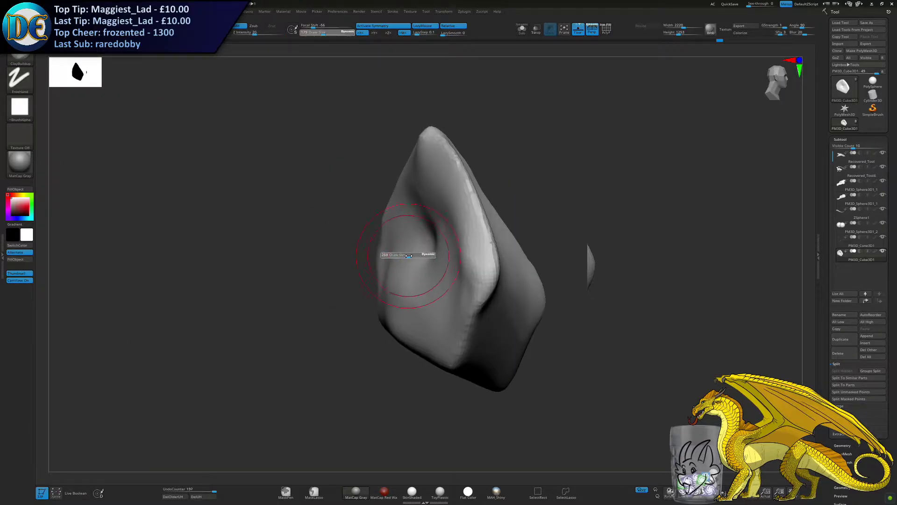
pyautogui.moveTo(413, 256); pyautogui.dragTo(444, 261, button='right')
pyautogui.moveTo(412, 258)
pyautogui.mouseDown()
pyautogui.moveTo(403, 296)
pyautogui.moveTo(393, 266)
pyautogui.mouseUp()
pyautogui.moveTo(391, 317)
pyautogui.mouseDown()
pyautogui.moveTo(439, 303)
pyautogui.moveTo(407, 276)
pyautogui.moveTo(441, 275)
pyautogui.moveTo(441, 294)
pyautogui.moveTo(439, 233)
pyautogui.mouseUp()
pyautogui.moveTo(429, 187); pyautogui.dragTo(439, 221)
pyautogui.moveTo(432, 162)
pyautogui.mouseDown()
pyautogui.moveTo(439, 196)
pyautogui.moveTo(461, 220)
pyautogui.mouseUp()
pyautogui.moveTo(451, 183)
pyautogui.keyDown('alt'); pyautogui.mouseDown()
pyautogui.moveTo(441, 229)
pyautogui.moveTo(479, 238)
pyautogui.mouseUp(); pyautogui.keyUp('alt')
pyautogui.moveTo(472, 192)
pyautogui.keyDown('alt'); pyautogui.mouseDown()
pyautogui.moveTo(492, 267)
pyautogui.moveTo(477, 234)
pyautogui.moveTo(438, 230)
pyautogui.moveTo(465, 288)
pyautogui.moveTo(439, 181)
pyautogui.mouseUp(); pyautogui.keyUp('alt')
# Shrink the brush and smooth the back face along the inner side of the rim near the side corner
pyautogui.moveTo(437, 181); pyautogui.dragTo(450, 177, button='right')
pyautogui.press('s')
pyautogui.moveTo(450, 176); pyautogui.dragTo(441, 176)
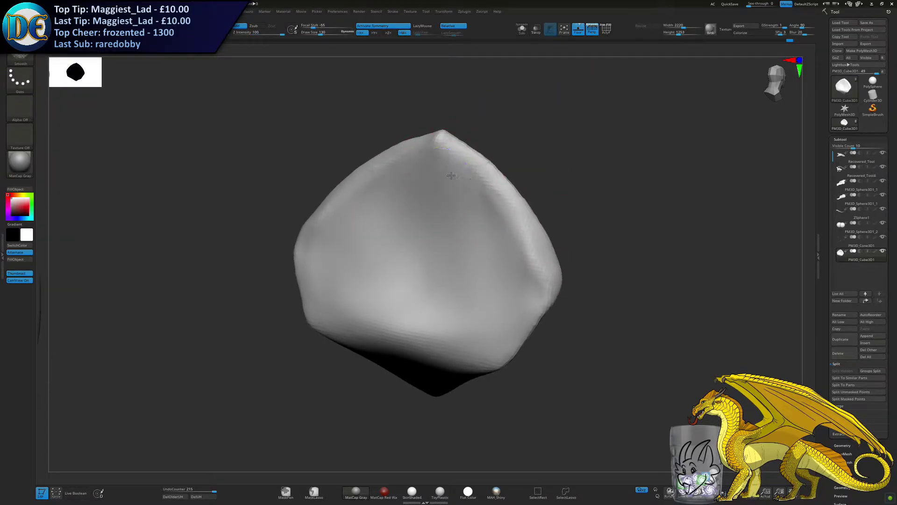
pyautogui.keyDown('shift'); pyautogui.moveTo(518, 266); pyautogui.dragTo(545, 248); pyautogui.keyUp('shift')
pyautogui.keyDown('ctrl'); pyautogui.moveTo(595, 245); pyautogui.dragTo(517, 214, button='right'); pyautogui.keyUp('ctrl')
pyautogui.keyDown('ctrl'); pyautogui.moveTo(435, 196); pyautogui.dragTo(438, 210, button='right'); pyautogui.keyUp('ctrl')
# Resize the brush, carve lightly into the middle of the back face, and remesh the piece
pyautogui.press('s')
pyautogui.click(438, 210)
pyautogui.press('s')
pyautogui.moveTo(402, 215); pyautogui.dragTo(406, 214)
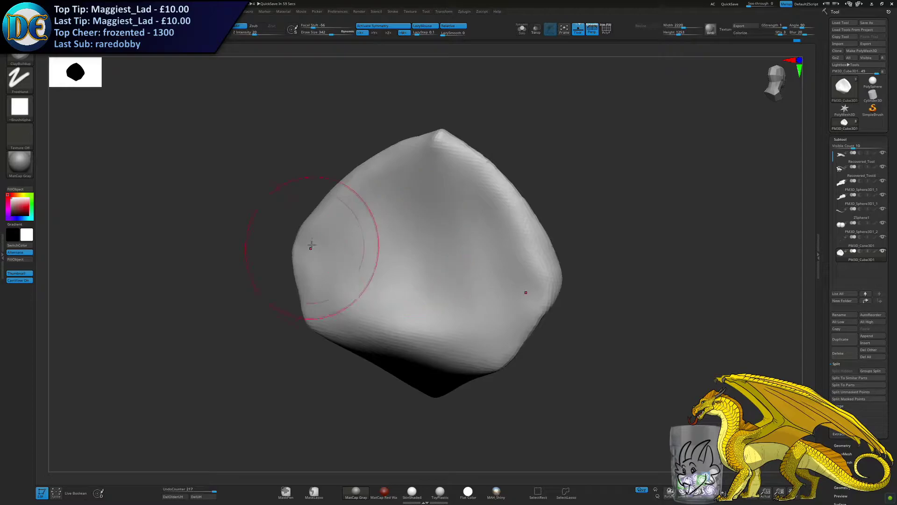
pyautogui.moveTo(310, 248); pyautogui.dragTo(310, 252, button='right')
pyautogui.press('s')
pyautogui.moveTo(310, 252); pyautogui.dragTo(315, 249)
pyautogui.moveTo(375, 269)
pyautogui.keyDown('alt'); pyautogui.mouseDown()
pyautogui.moveTo(366, 265)
pyautogui.moveTo(397, 245)
pyautogui.moveTo(386, 263)
pyautogui.mouseUp(); pyautogui.keyUp('alt')
pyautogui.moveTo(387, 263); pyautogui.dragTo(337, 304, button='right')
pyautogui.keyDown('ctrl'); pyautogui.moveTo(334, 307); pyautogui.dragTo(311, 318); pyautogui.keyUp('ctrl')
# Stroke the back face just below the peak with a resized ClayBuildup brush and blend it into the dish
pyautogui.press('s')
pyautogui.moveTo(301, 320)
pyautogui.mouseDown()
pyautogui.moveTo(269, 321)
pyautogui.moveTo(278, 322)
pyautogui.mouseUp()
pyautogui.moveTo(298, 326)
pyautogui.keyDown('ctrl'); pyautogui.mouseDown(button='right')
pyautogui.moveTo(321, 332)
pyautogui.moveTo(344, 225)
pyautogui.mouseUp(button='right'); pyautogui.keyUp('ctrl')
pyautogui.press('f')
pyautogui.press('s')
pyautogui.moveTo(393, 223); pyautogui.dragTo(402, 159)
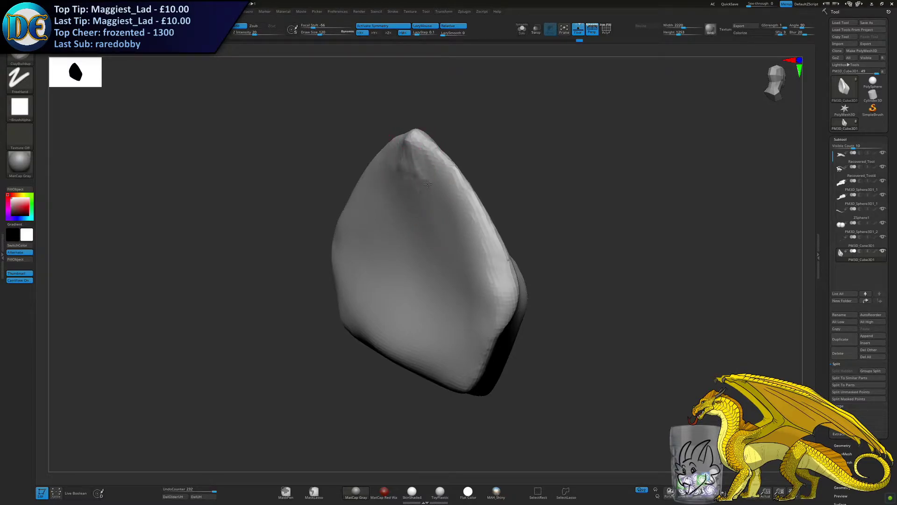
pyautogui.press('s')
pyautogui.moveTo(415, 180)
pyautogui.mouseDown()
pyautogui.moveTo(416, 201)
pyautogui.moveTo(386, 193)
pyautogui.mouseUp()
# Switch to the Move brush and adjust the rim and the outer face between the peak and the side corner
pyautogui.press('space')
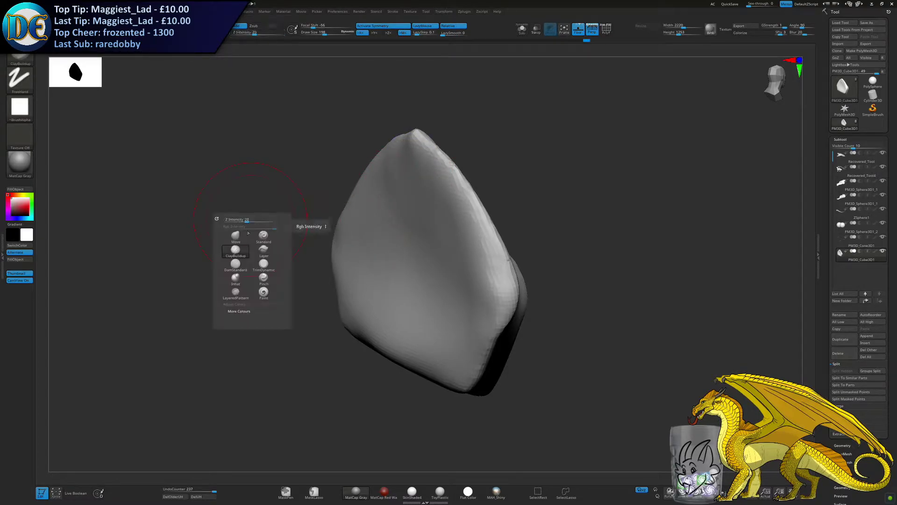
pyautogui.click(235, 237)
pyautogui.moveTo(400, 212)
pyautogui.mouseDown(button='right')
pyautogui.moveTo(551, 170)
pyautogui.moveTo(382, 194)
pyautogui.moveTo(408, 191)
pyautogui.mouseUp(button='right')
pyautogui.press('s')
pyautogui.moveTo(409, 192); pyautogui.dragTo(413, 192)
pyautogui.moveTo(486, 168); pyautogui.dragTo(489, 184)
pyautogui.keyDown('ctrl'); pyautogui.moveTo(489, 184); pyautogui.dragTo(495, 164, button='right'); pyautogui.keyUp('ctrl')
pyautogui.moveTo(510, 210)
pyautogui.mouseDown()
pyautogui.moveTo(551, 184)
pyautogui.moveTo(498, 214)
pyautogui.moveTo(459, 219)
pyautogui.mouseUp()
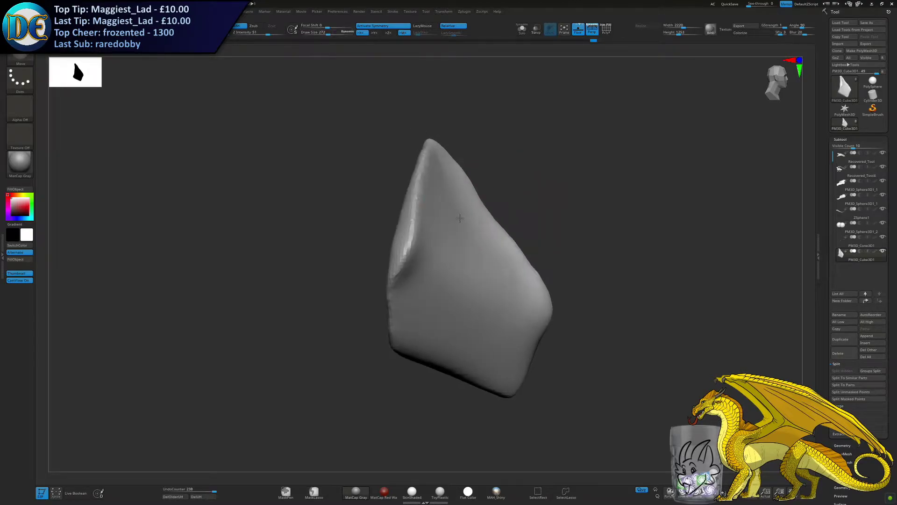
pyautogui.press('s')
pyautogui.moveTo(467, 179); pyautogui.dragTo(477, 179)
pyautogui.moveTo(521, 256); pyautogui.dragTo(494, 206)
# Enlarge the Move brush and reshape the outer face toward the piece's lower tip
pyautogui.press('s')
pyautogui.moveTo(524, 257)
pyautogui.mouseDown(button='right')
pyautogui.moveTo(474, 248)
pyautogui.moveTo(500, 252)
pyautogui.moveTo(472, 233)
pyautogui.mouseUp(button='right')
pyautogui.moveTo(472, 233); pyautogui.dragTo(484, 235, button='right')
pyautogui.press('s')
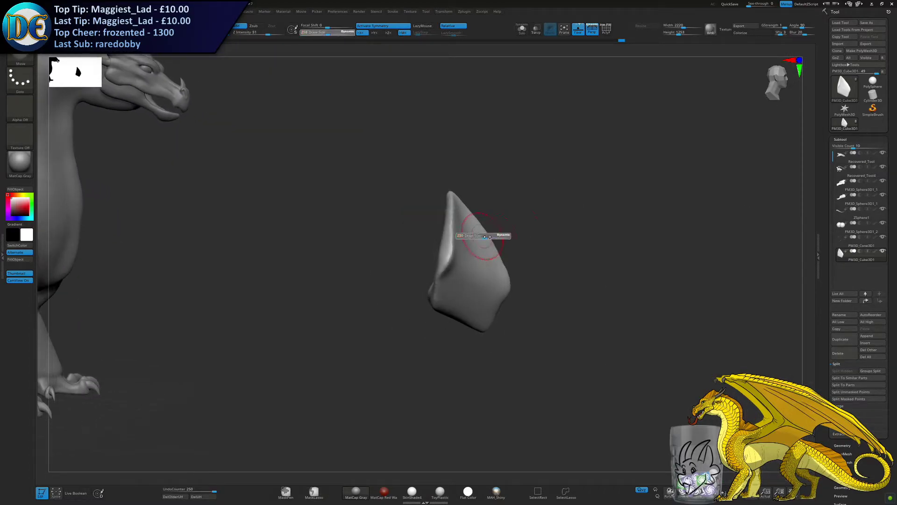
pyautogui.moveTo(484, 236); pyautogui.dragTo(498, 236)
pyautogui.keyDown('alt'); pyautogui.moveTo(496, 283); pyautogui.dragTo(477, 210, button='right'); pyautogui.keyUp('alt')
pyautogui.press('s')
pyautogui.moveTo(474, 248)
pyautogui.mouseDown()
pyautogui.moveTo(488, 248)
pyautogui.moveTo(476, 226)
pyautogui.mouseUp()
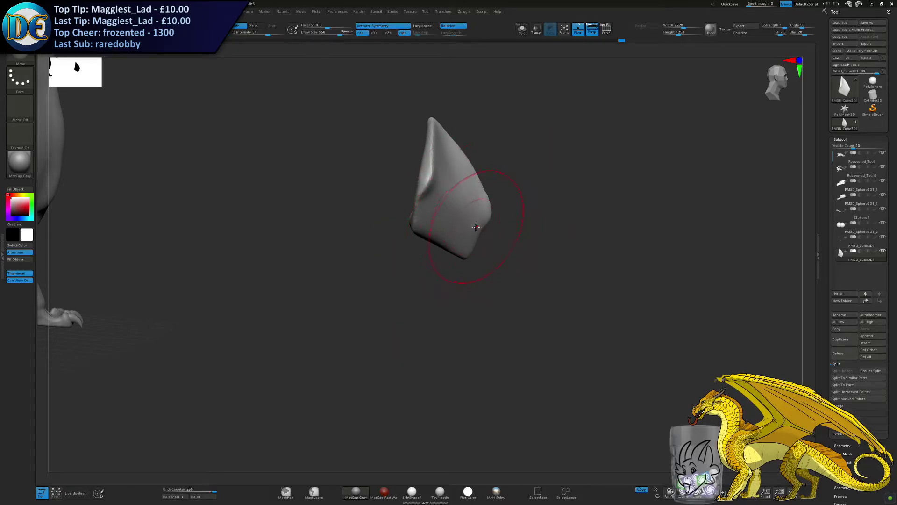
pyautogui.moveTo(484, 263)
pyautogui.mouseDown()
pyautogui.moveTo(487, 252)
pyautogui.moveTo(476, 268)
pyautogui.mouseUp()
pyautogui.press('s')
pyautogui.moveTo(485, 198); pyautogui.dragTo(481, 198)
pyautogui.moveTo(485, 201); pyautogui.dragTo(484, 202, button='right')
# Turn off symmetry and activate the transform gizmo on the diamond piece beside the dragon
pyautogui.keyDown('alt'); pyautogui.moveTo(477, 271); pyautogui.dragTo(303, 327, button='right'); pyautogui.keyUp('alt')
pyautogui.keyDown('alt'); pyautogui.moveTo(304, 327); pyautogui.dragTo(377, 328, button='right'); pyautogui.keyUp('alt')
pyautogui.keyDown('shift'); pyautogui.moveTo(327, 299); pyautogui.dragTo(352, 270, button='right'); pyautogui.keyUp('shift')
pyautogui.rightClick(313, 318)
pyautogui.press('1')
pyautogui.press('2')
pyautogui.click(265, 318)
pyautogui.click(265, 319)
pyautogui.moveTo(351, 277); pyautogui.dragTo(280, 298, button='right')
pyautogui.moveTo(298, 341); pyautogui.dragTo(257, 322, button='right')
pyautogui.click(170, 29)
pyautogui.click(386, 28)
pyautogui.moveTo(391, 140); pyautogui.dragTo(411, 182, button='right')
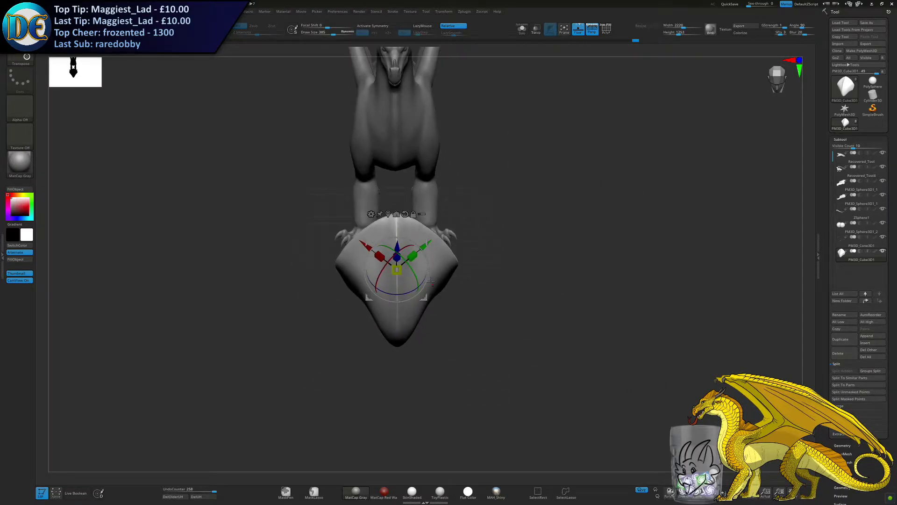
# Adjust the piece with the gizmo in front of the dragon and save the project
pyautogui.moveTo(405, 291)
pyautogui.mouseDown()
pyautogui.moveTo(419, 290)
pyautogui.moveTo(403, 294)
pyautogui.mouseUp()
pyautogui.moveTo(407, 283); pyautogui.dragTo(388, 273, button='right')
pyautogui.moveTo(456, 259); pyautogui.dragTo(437, 282)
pyautogui.moveTo(488, 299); pyautogui.dragTo(477, 316)
pyautogui.keyDown('alt'); pyautogui.moveTo(477, 317); pyautogui.dragTo(490, 273); pyautogui.keyUp('alt')
pyautogui.keyDown('ctrl'); pyautogui.moveTo(489, 273); pyautogui.dragTo(486, 234, button='right'); pyautogui.keyUp('ctrl')
pyautogui.moveTo(467, 285)
pyautogui.mouseDown(button='right')
pyautogui.moveTo(495, 292)
pyautogui.moveTo(467, 296)
pyautogui.mouseUp(button='right')
pyautogui.hotkey('ctrl', 's')
pyautogui.press('Return')
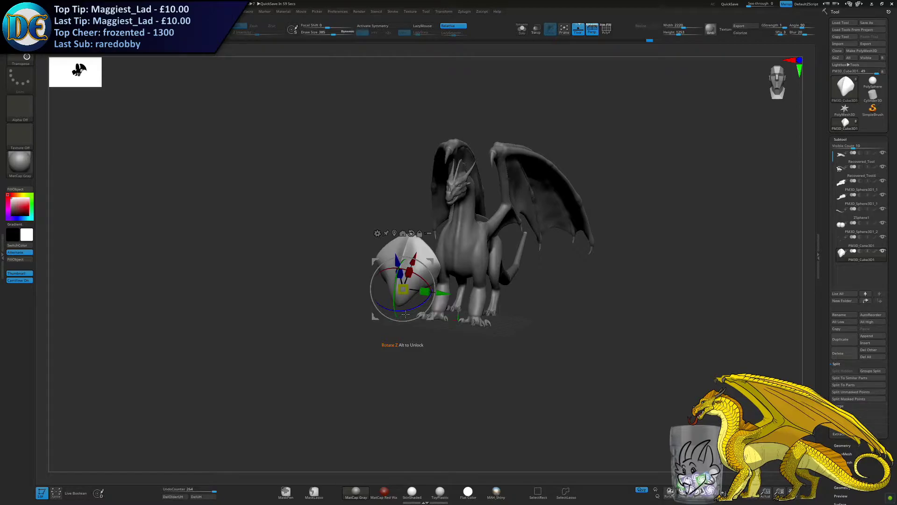
# Move the piece sideways to the dragon's shoulder and scale it down against the upper foreleg
pyautogui.moveTo(362, 269); pyautogui.dragTo(379, 283)
pyautogui.moveTo(446, 289); pyautogui.dragTo(521, 289)
pyautogui.moveTo(544, 280); pyautogui.dragTo(594, 240)
pyautogui.keyDown('alt'); pyautogui.moveTo(509, 276); pyautogui.dragTo(409, 337); pyautogui.keyUp('alt')
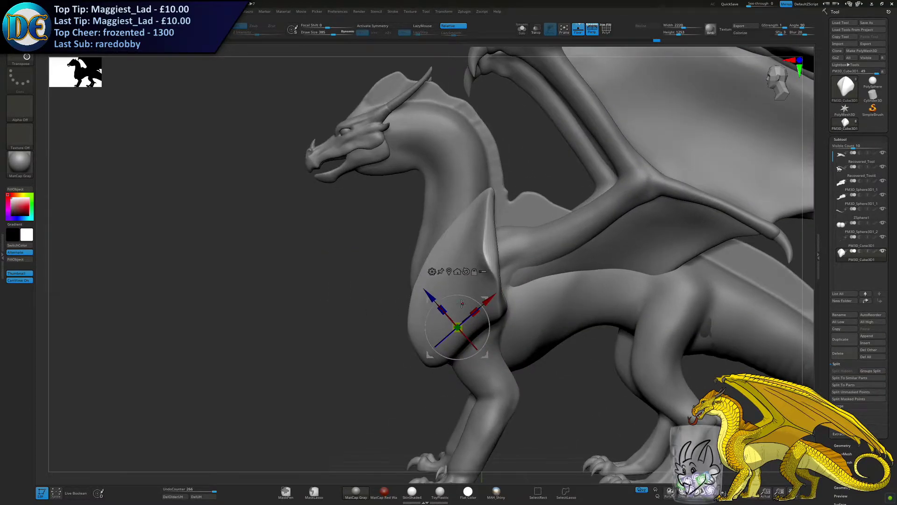
pyautogui.moveTo(346, 343); pyautogui.dragTo(502, 245)
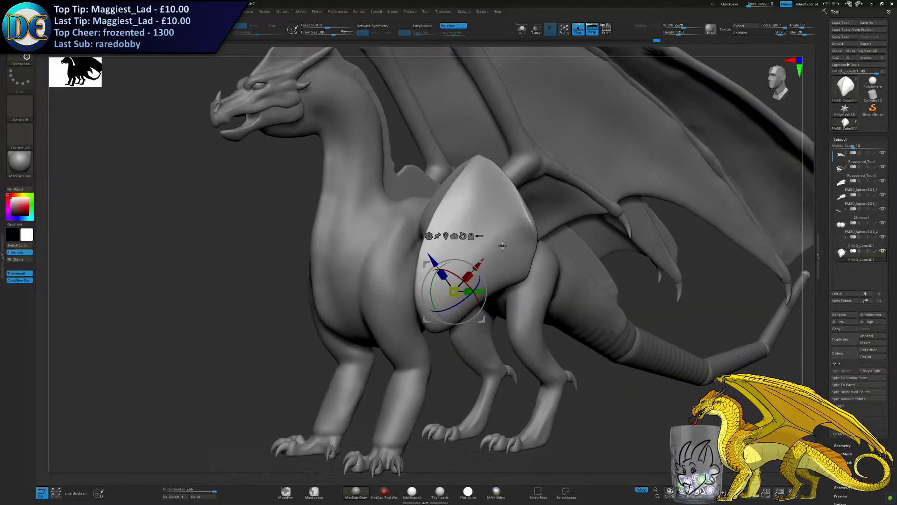
pyautogui.moveTo(457, 293); pyautogui.dragTo(423, 303)
pyautogui.moveTo(402, 327); pyautogui.dragTo(386, 290)
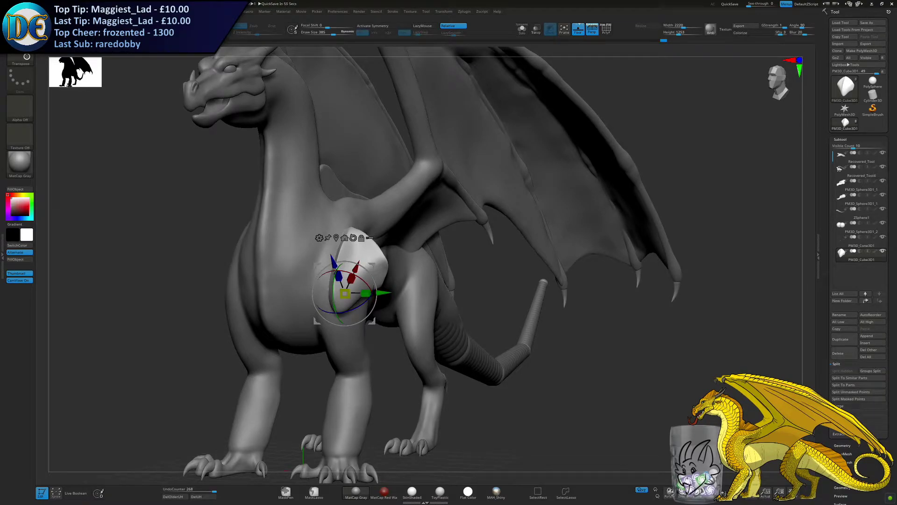
# Rotate the piece so its peak points up the foreleg and scale it down further
pyautogui.keyDown('alt'); pyautogui.moveTo(523, 298); pyautogui.dragTo(620, 289); pyautogui.keyUp('alt')
pyautogui.moveTo(442, 303); pyautogui.dragTo(321, 337)
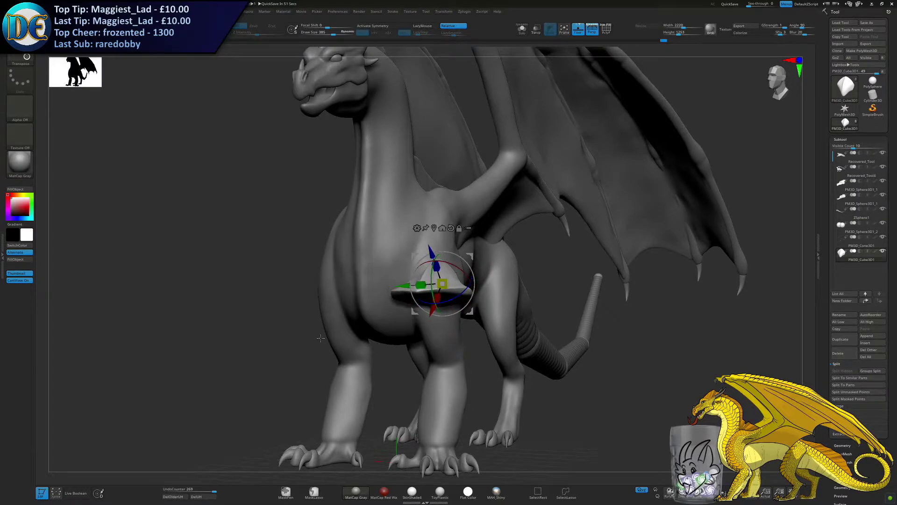
pyautogui.moveTo(514, 291); pyautogui.dragTo(387, 315)
pyautogui.moveTo(387, 314); pyautogui.dragTo(421, 279)
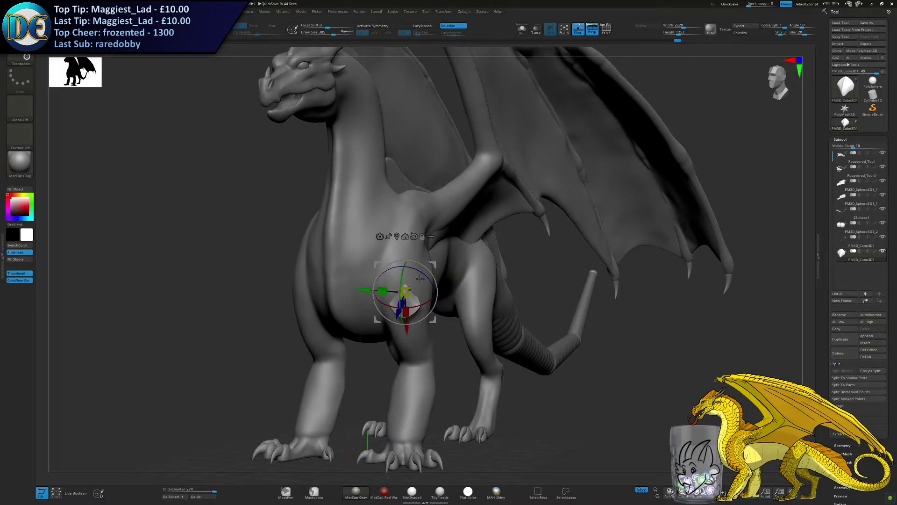
pyautogui.moveTo(420, 280); pyautogui.dragTo(421, 310, button='right')
pyautogui.moveTo(424, 314); pyautogui.dragTo(430, 310)
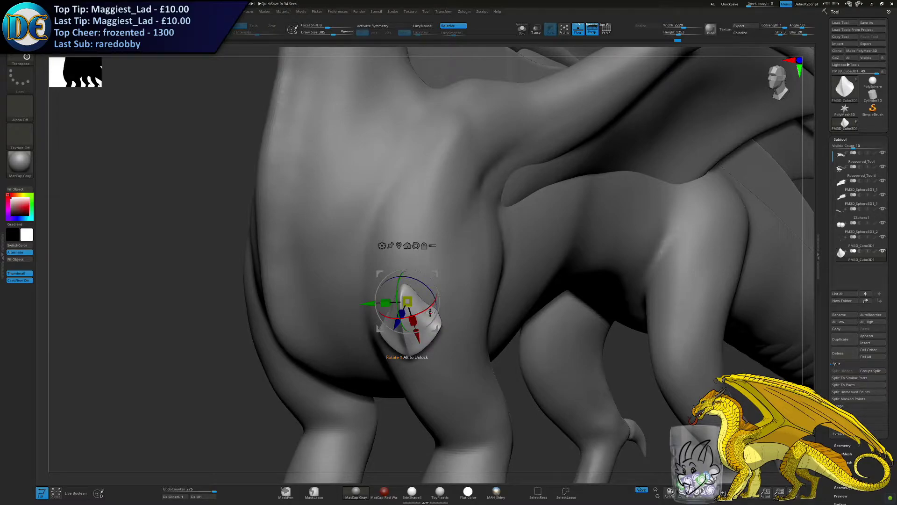
# Turn and shift the small scale upward along the front of the upper foreleg
pyautogui.moveTo(381, 275); pyautogui.dragTo(430, 277, button='right')
pyautogui.moveTo(368, 279); pyautogui.dragTo(354, 279)
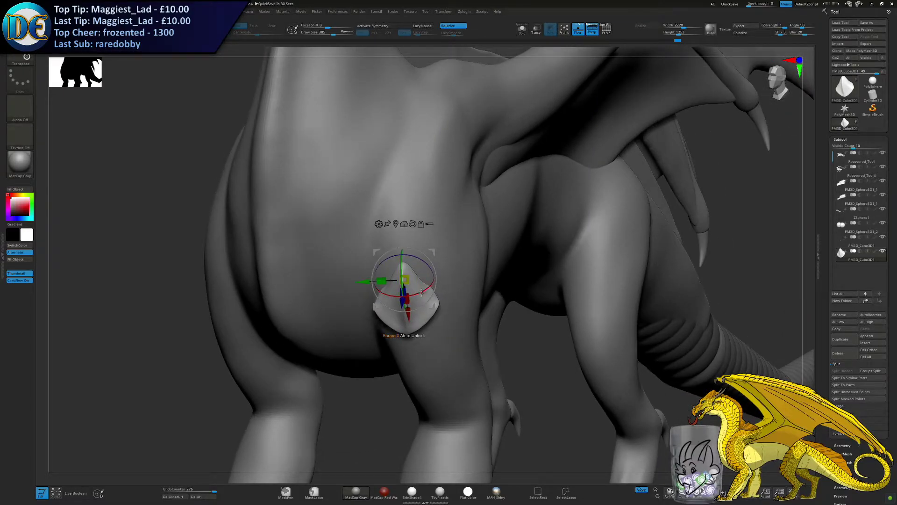
pyautogui.moveTo(402, 297); pyautogui.dragTo(369, 297, button='right')
pyautogui.moveTo(424, 317); pyautogui.dragTo(404, 275)
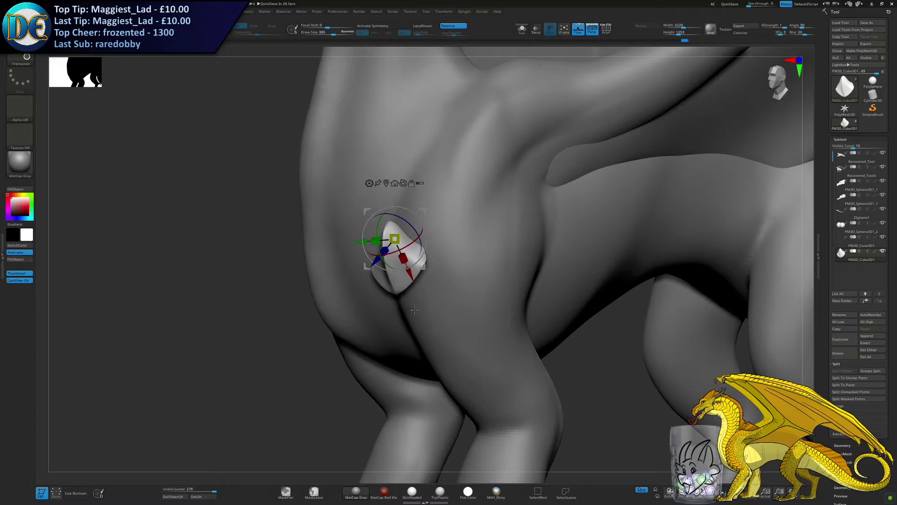
pyautogui.moveTo(431, 300); pyautogui.dragTo(402, 300, button='right')
pyautogui.moveTo(369, 267); pyautogui.dragTo(398, 217)
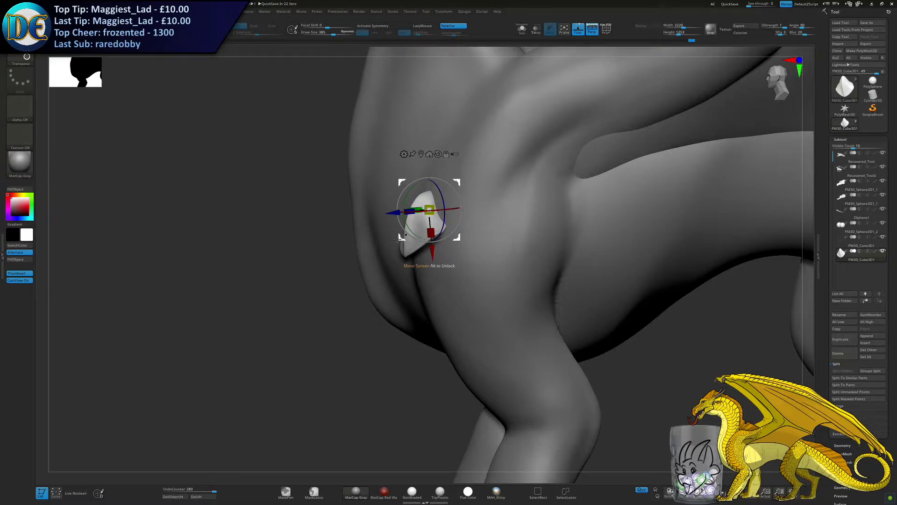
# Push the scale back into the foreleg and rotate it to follow the leg's surface
pyautogui.moveTo(327, 271); pyautogui.dragTo(398, 266)
pyautogui.moveTo(400, 210); pyautogui.dragTo(455, 209)
pyautogui.moveTo(447, 217); pyautogui.dragTo(423, 222, button='right')
pyautogui.moveTo(434, 224); pyautogui.dragTo(431, 225)
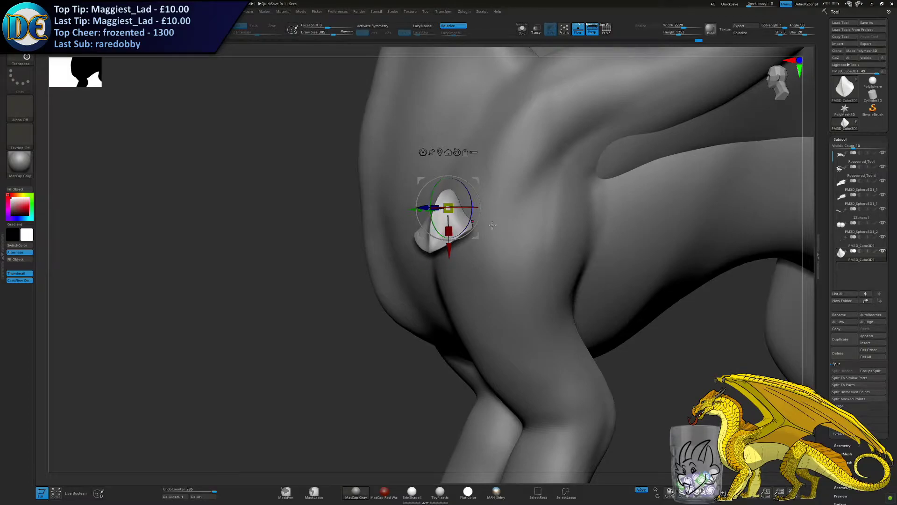
pyautogui.moveTo(841, 155)
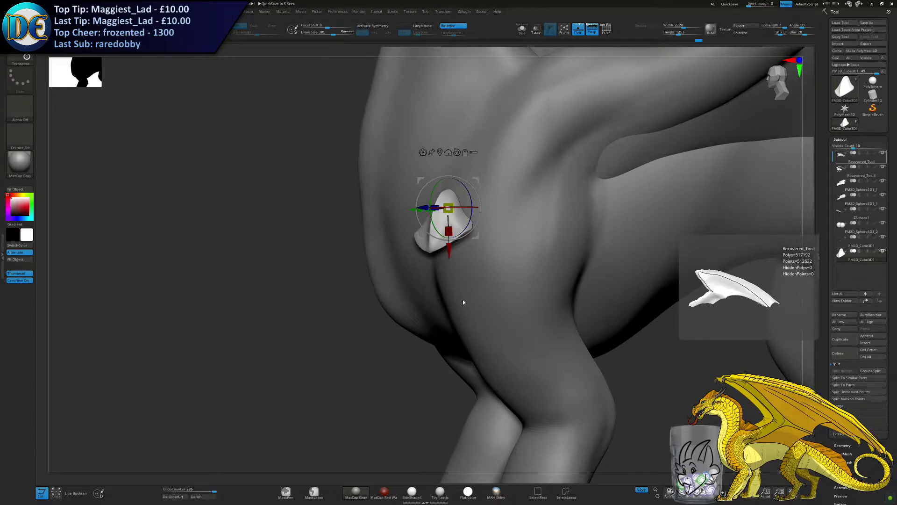
pyautogui.moveTo(332, 304); pyautogui.dragTo(280, 299)
pyautogui.moveTo(402, 210); pyautogui.dragTo(423, 211)
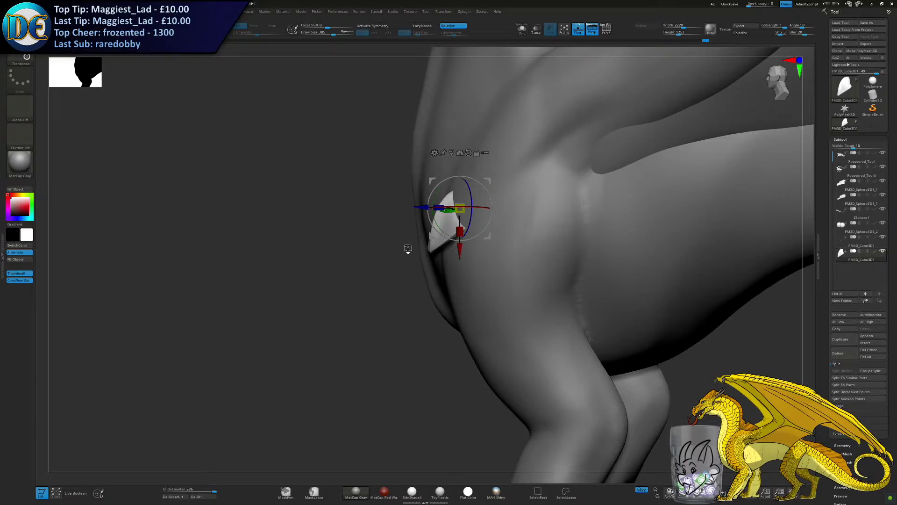
# Tilt the scale so its lower edge stands off the foreleg, try shifting it, and undo the last change
pyautogui.moveTo(576, 306); pyautogui.dragTo(673, 304, button='right')
pyautogui.keyDown('alt'); pyautogui.moveTo(477, 221); pyautogui.dragTo(496, 250, button='right'); pyautogui.keyUp('alt')
pyautogui.moveTo(468, 243); pyautogui.dragTo(484, 246)
pyautogui.moveTo(484, 246); pyautogui.dragTo(402, 246, button='right')
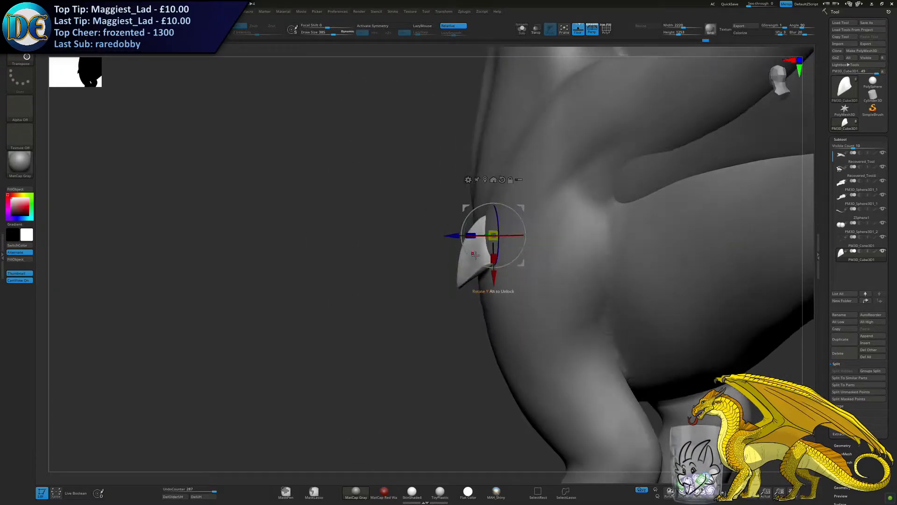
pyautogui.moveTo(494, 276); pyautogui.dragTo(502, 253)
pyautogui.moveTo(503, 253); pyautogui.dragTo(542, 250, button='right')
pyautogui.hotkey('ctrl', 'z')
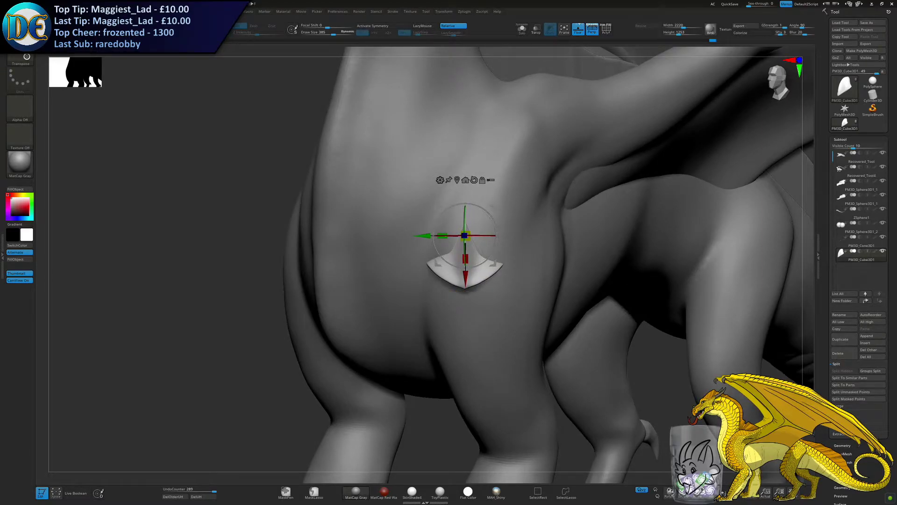
# Move the scale up to the front of the shoulder and rotate it to lie along the shoulder's curve
pyautogui.moveTo(578, 264); pyautogui.dragTo(685, 265, button='right')
pyautogui.moveTo(503, 210); pyautogui.dragTo(484, 201)
pyautogui.moveTo(494, 151); pyautogui.dragTo(513, 183)
pyautogui.moveTo(513, 182); pyautogui.dragTo(472, 183, button='right')
pyautogui.moveTo(468, 181); pyautogui.dragTo(461, 187)
pyautogui.moveTo(456, 201); pyautogui.dragTo(466, 205)
pyautogui.moveTo(461, 205); pyautogui.dragTo(531, 209, button='right')
pyautogui.moveTo(501, 207); pyautogui.dragTo(497, 208)
pyautogui.moveTo(530, 209); pyautogui.dragTo(503, 209, button='right')
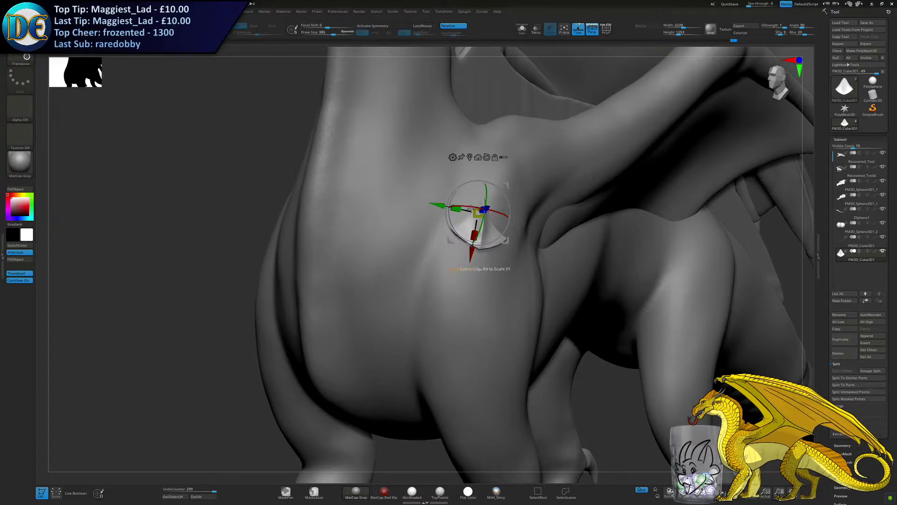
# Nudge the scale toward the chest and fine-tune its tilt on the shoulder
pyautogui.moveTo(437, 205); pyautogui.dragTo(431, 209)
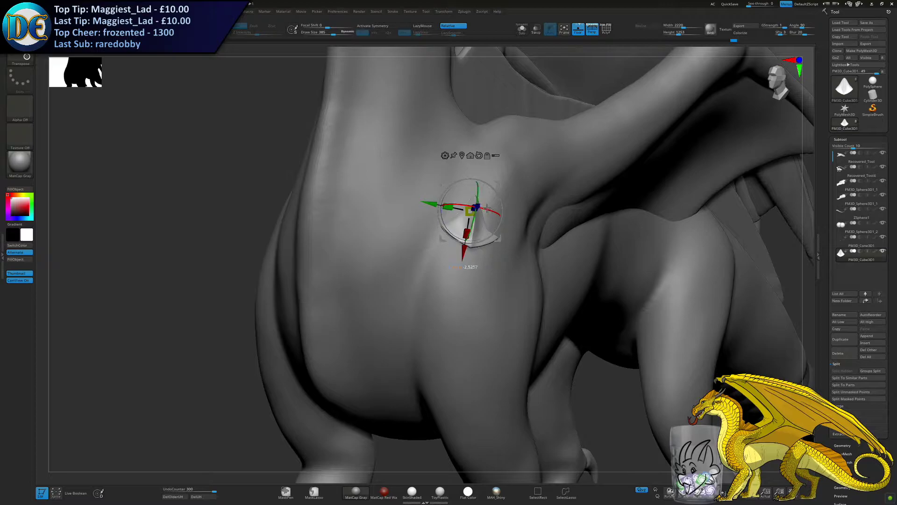
pyautogui.moveTo(487, 207); pyautogui.dragTo(489, 208)
pyautogui.moveTo(504, 209); pyautogui.dragTo(531, 208, button='right')
pyautogui.moveTo(502, 206); pyautogui.dragTo(505, 196)
pyautogui.moveTo(505, 200); pyautogui.dragTo(417, 306, button='right')
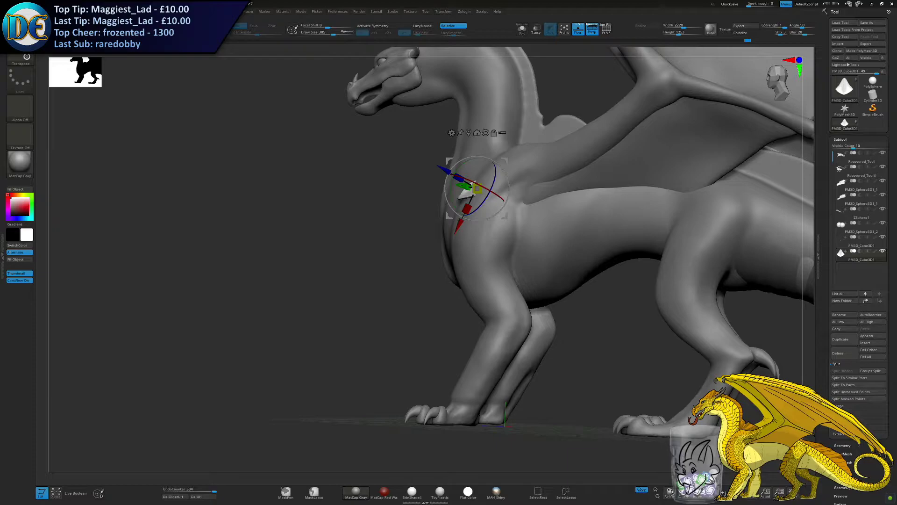
# Duplicate the scale a short way down the shoulder and align the copy with the body surface
pyautogui.keyDown('ctrl'); pyautogui.moveTo(391, 346); pyautogui.dragTo(387, 349, button='right'); pyautogui.keyUp('ctrl')
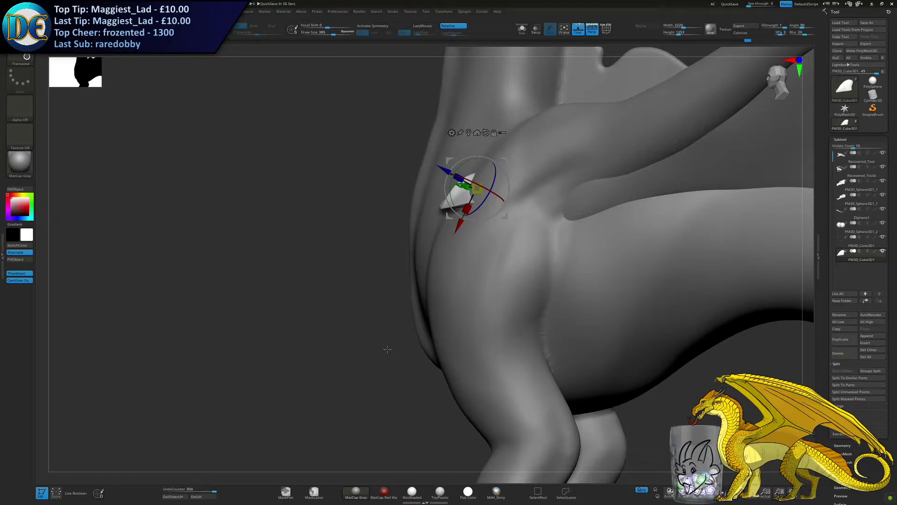
pyautogui.moveTo(460, 225); pyautogui.dragTo(449, 246)
pyautogui.moveTo(437, 229); pyautogui.dragTo(463, 221, button='right')
pyautogui.moveTo(442, 210)
pyautogui.mouseDown()
pyautogui.moveTo(432, 243)
pyautogui.moveTo(443, 209)
pyautogui.moveTo(441, 221)
pyautogui.mouseUp()
pyautogui.moveTo(440, 226); pyautogui.dragTo(436, 208, button='right')
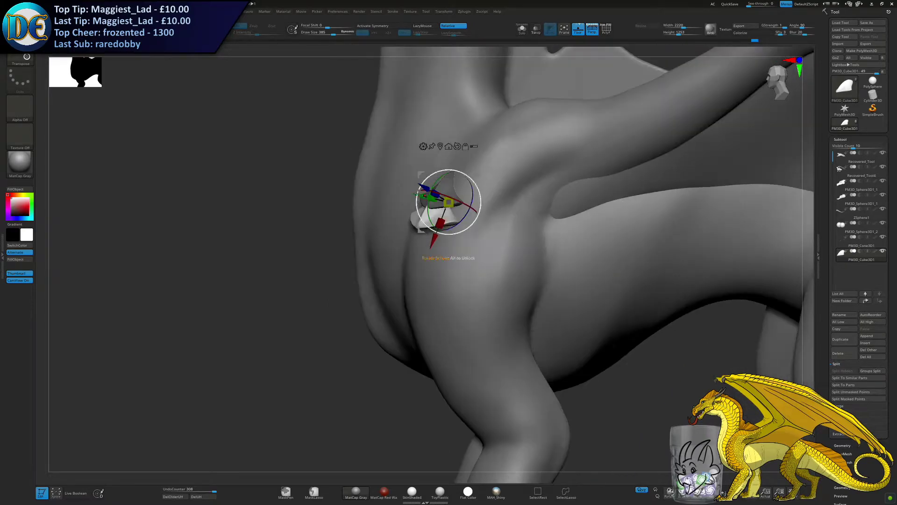
# Add another scale copy below the previous one and fine-tune its fit
pyautogui.moveTo(437, 246); pyautogui.dragTo(428, 268)
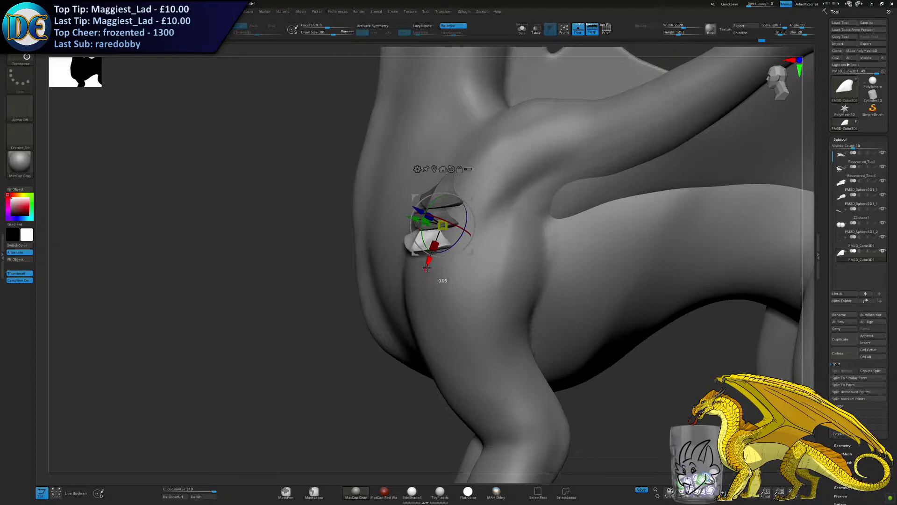
pyautogui.moveTo(417, 226); pyautogui.dragTo(455, 240, button='right')
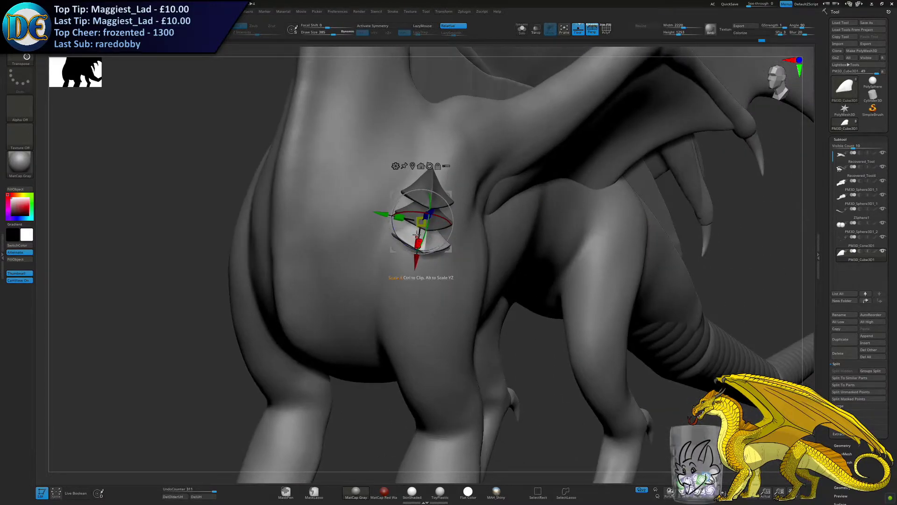
pyautogui.moveTo(421, 222); pyautogui.dragTo(423, 220)
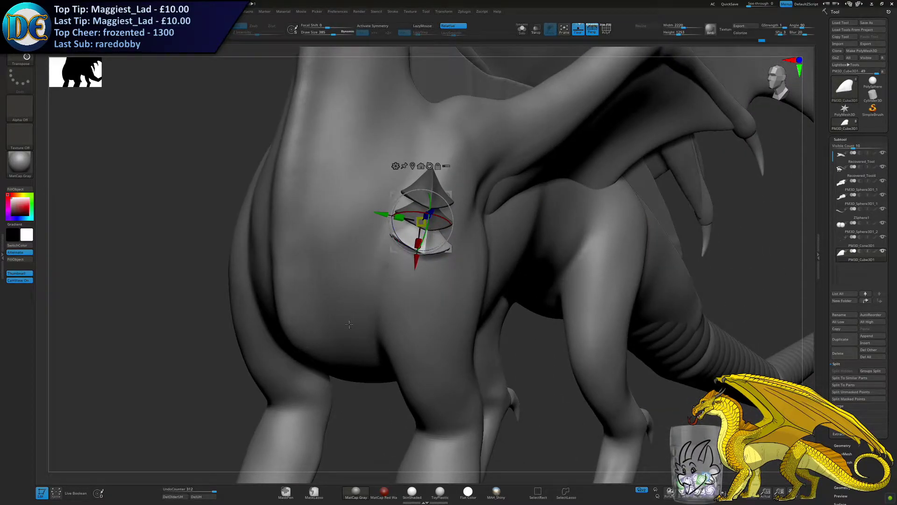
# Duplicate the lowest scale once more down the upper foreleg to extend the overlapping column
pyautogui.moveTo(361, 323); pyautogui.dragTo(386, 321, button='right')
pyautogui.moveTo(419, 270); pyautogui.dragTo(416, 230, button='right')
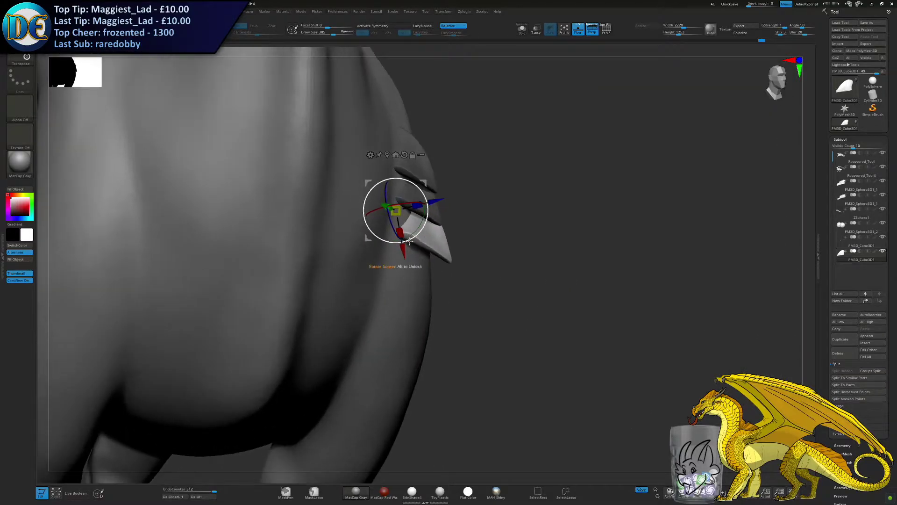
pyautogui.keyDown('ctrl'); pyautogui.moveTo(402, 251); pyautogui.dragTo(405, 288); pyautogui.keyUp('ctrl')
pyautogui.keyDown('alt'); pyautogui.moveTo(404, 289); pyautogui.dragTo(430, 278, button='right'); pyautogui.keyUp('alt')
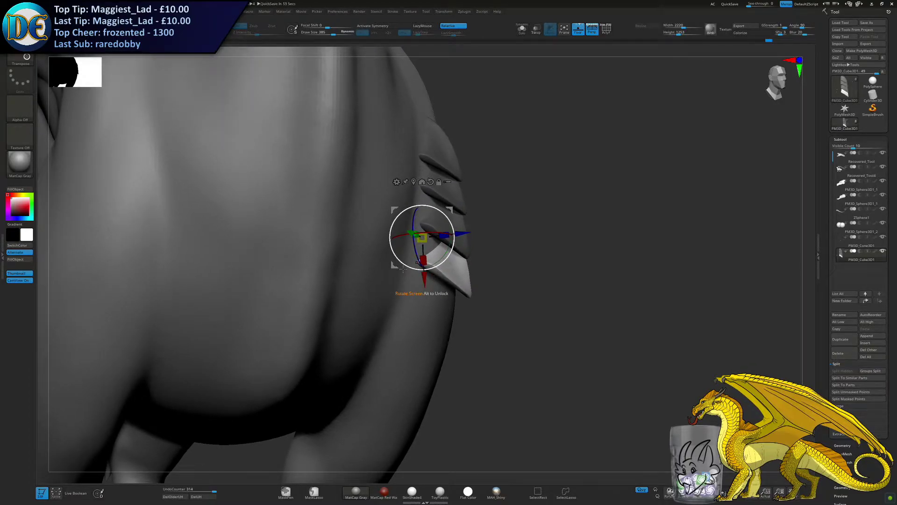
# Nudge the lowest scale outward from the body surface, then place an overlapping copy just below it on the upper foreleg
pyautogui.keyDown('alt'); pyautogui.moveTo(475, 283); pyautogui.dragTo(458, 251, button='right'); pyautogui.keyUp('alt')
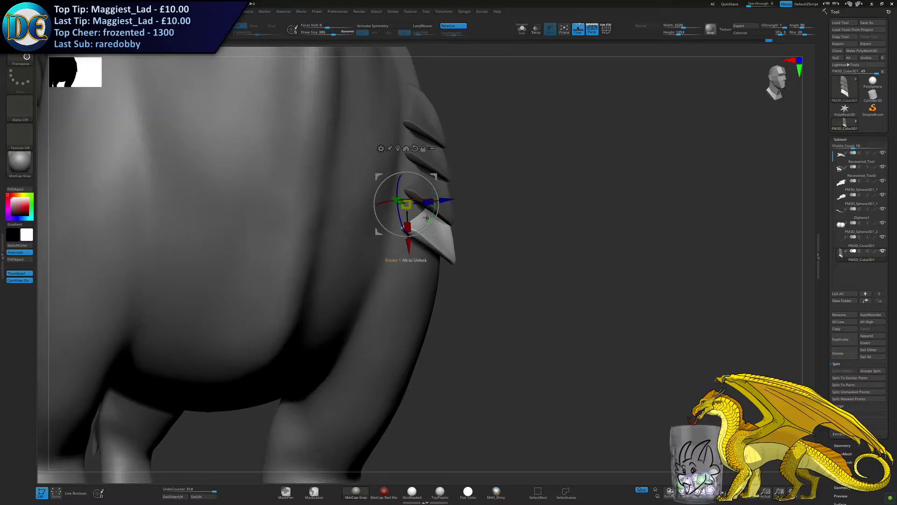
pyautogui.moveTo(448, 206); pyautogui.dragTo(450, 206)
pyautogui.moveTo(528, 220); pyautogui.dragTo(428, 220, button='right')
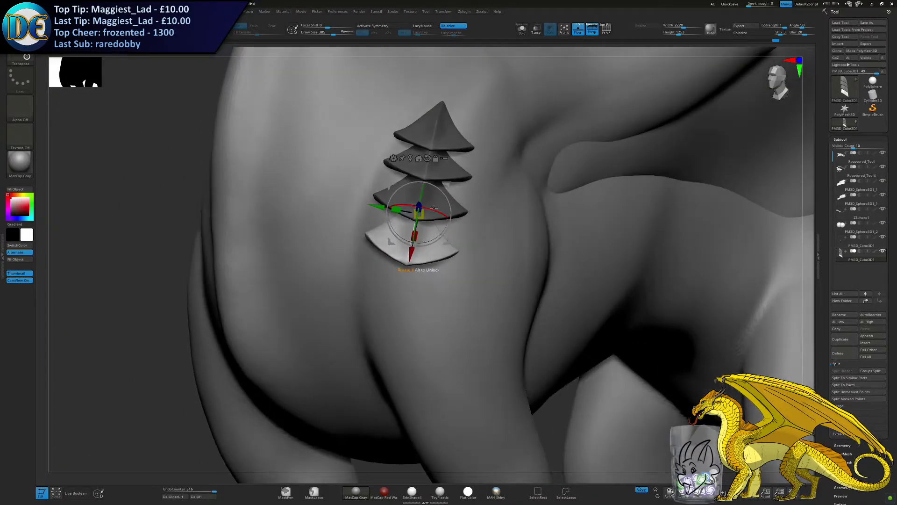
pyautogui.moveTo(412, 255)
pyautogui.keyDown('ctrl'); pyautogui.mouseDown()
pyautogui.moveTo(405, 287)
pyautogui.moveTo(429, 263)
pyautogui.moveTo(423, 253)
pyautogui.moveTo(418, 264)
pyautogui.moveTo(412, 247)
pyautogui.mouseUp(); pyautogui.keyUp('ctrl')
pyautogui.moveTo(407, 294); pyautogui.dragTo(407, 298)
pyautogui.moveTo(435, 278); pyautogui.dragTo(419, 299, button='right')
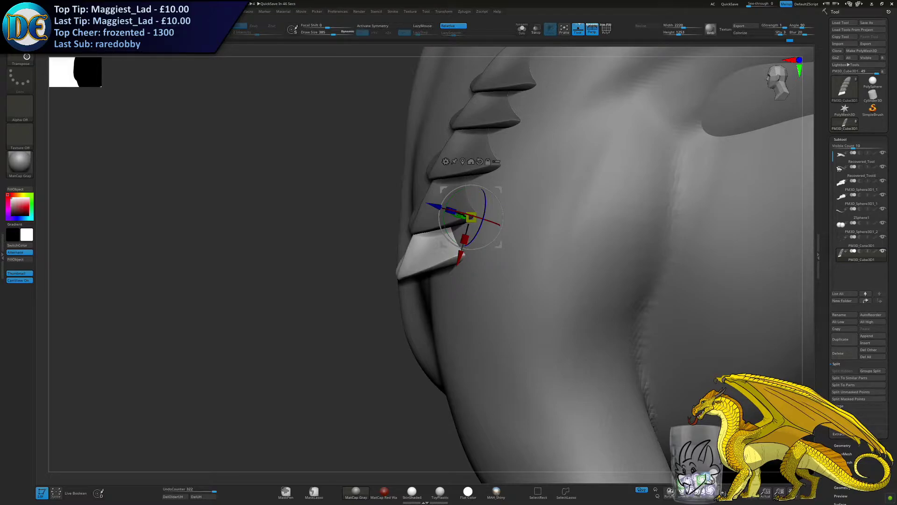
# Extend the column with another scale copy below the lowest one and fine-tune its height and tilt against the foreleg
pyautogui.moveTo(370, 323); pyautogui.dragTo(448, 193)
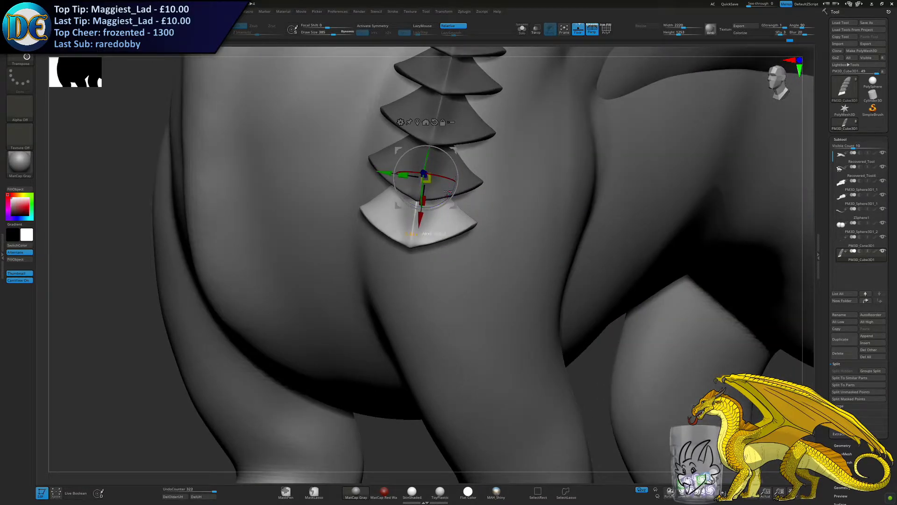
pyautogui.moveTo(495, 224); pyautogui.dragTo(432, 203, button='right')
pyautogui.moveTo(418, 169); pyautogui.dragTo(412, 258)
pyautogui.moveTo(348, 257); pyautogui.dragTo(402, 258, button='right')
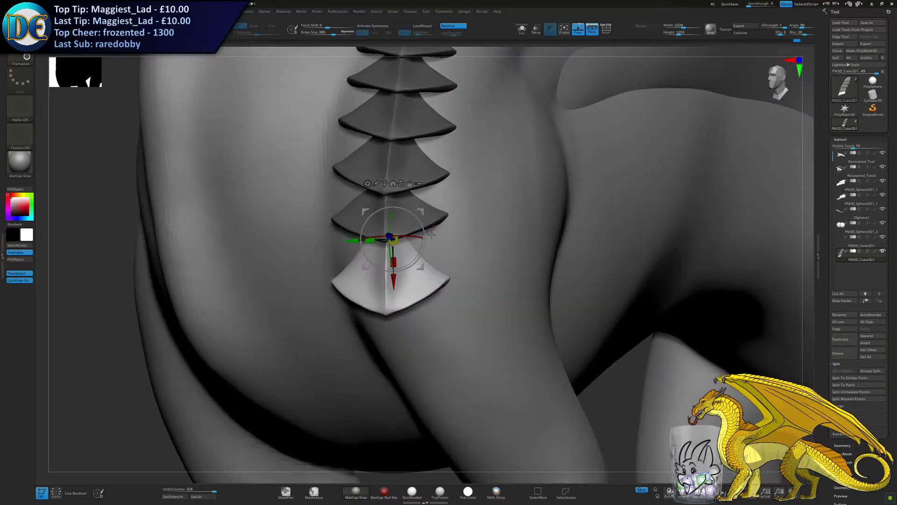
pyautogui.moveTo(394, 281); pyautogui.dragTo(394, 271)
pyautogui.moveTo(413, 255); pyautogui.dragTo(416, 252)
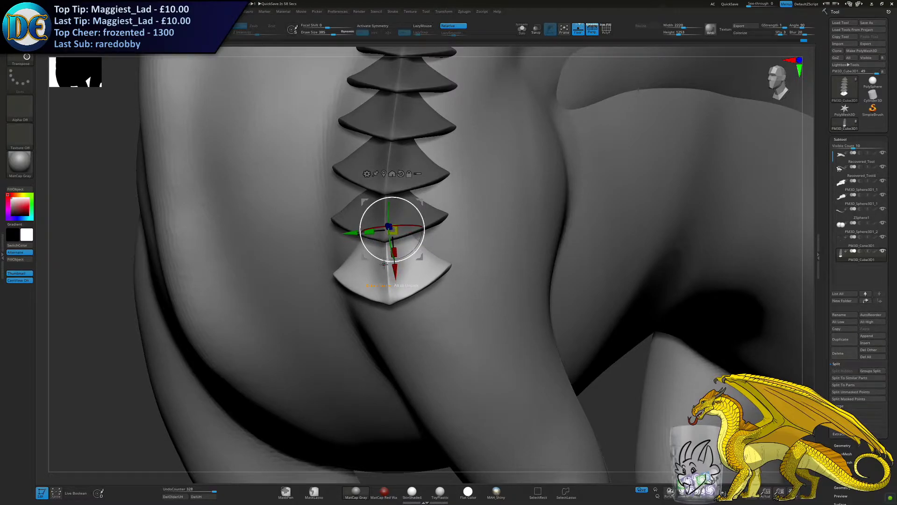
# Place one more overlapping scale copy at the bottom end of the column, following the front of the foreleg
pyautogui.moveTo(513, 259); pyautogui.dragTo(455, 275)
pyautogui.keyDown('alt'); pyautogui.moveTo(556, 262); pyautogui.dragTo(456, 283); pyautogui.keyUp('alt')
pyautogui.keyDown('alt'); pyautogui.moveTo(511, 233); pyautogui.dragTo(491, 245); pyautogui.keyUp('alt')
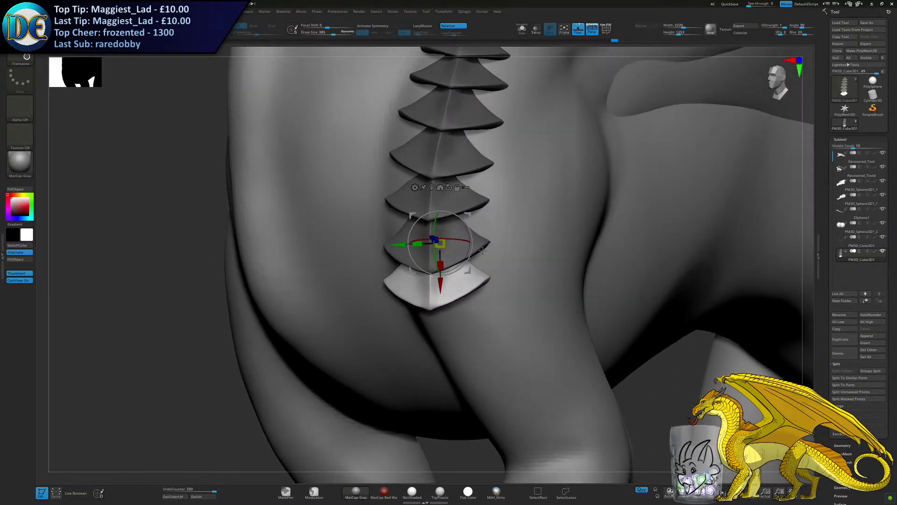
# Position and rotate the lowest scale of the foreleg row to follow the leg and overlap with the scale above
pyautogui.moveTo(444, 283); pyautogui.dragTo(445, 291)
pyautogui.moveTo(509, 280); pyautogui.dragTo(493, 219)
pyautogui.moveTo(435, 253); pyautogui.dragTo(437, 255)
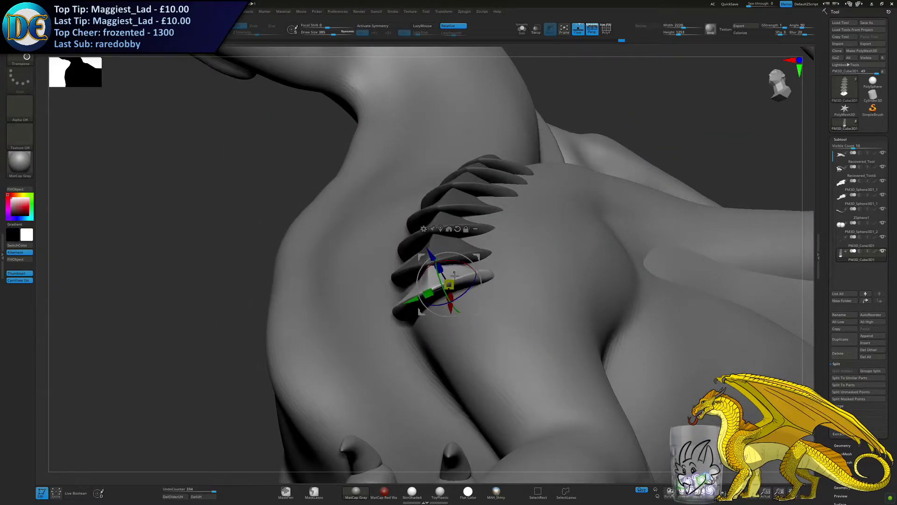
pyautogui.moveTo(514, 234); pyautogui.dragTo(529, 266)
pyautogui.moveTo(450, 278); pyautogui.dragTo(429, 322)
pyautogui.moveTo(496, 288); pyautogui.dragTo(556, 286)
pyautogui.moveTo(367, 285); pyautogui.dragTo(371, 285)
pyautogui.moveTo(514, 241); pyautogui.dragTo(467, 251)
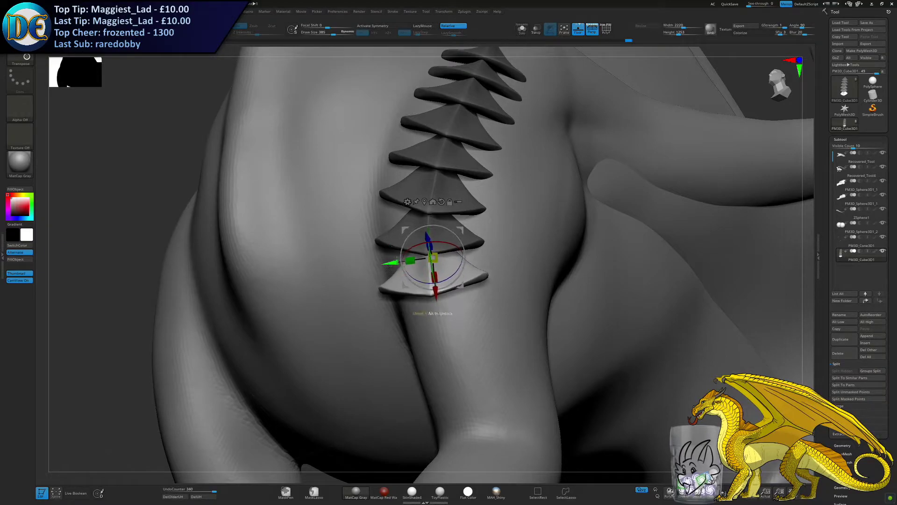
# Fine-tune the lowest scale's tilt and overall size against the front of the foreleg
pyautogui.moveTo(411, 263); pyautogui.dragTo(414, 266)
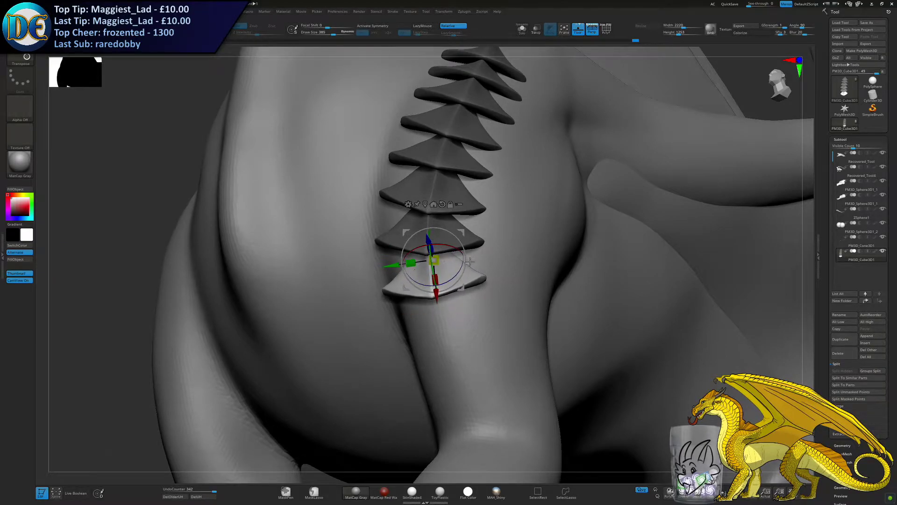
pyautogui.moveTo(469, 261); pyautogui.dragTo(516, 258, button='right')
pyautogui.moveTo(461, 276); pyautogui.dragTo(435, 263, button='right')
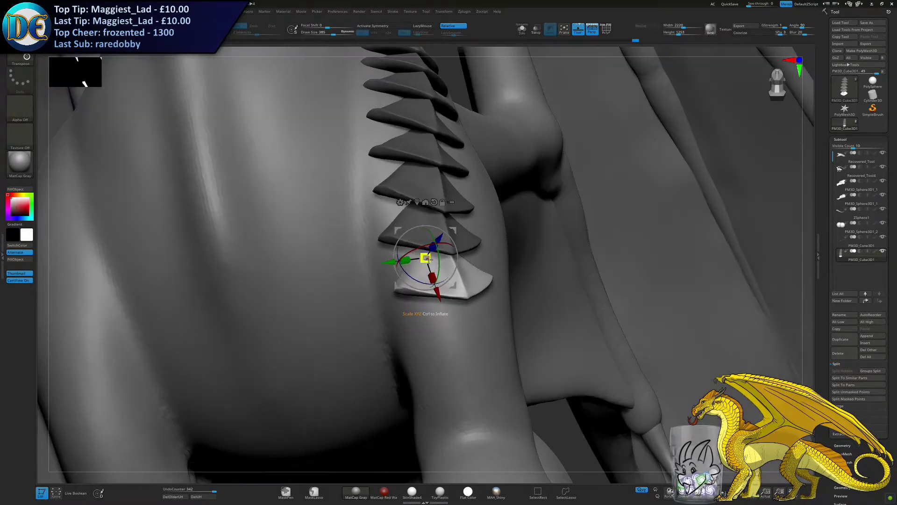
pyautogui.moveTo(428, 258); pyautogui.dragTo(429, 260)
pyautogui.moveTo(430, 260)
pyautogui.mouseDown(button='right')
pyautogui.moveTo(479, 260)
pyautogui.moveTo(436, 258)
pyautogui.mouseUp(button='right')
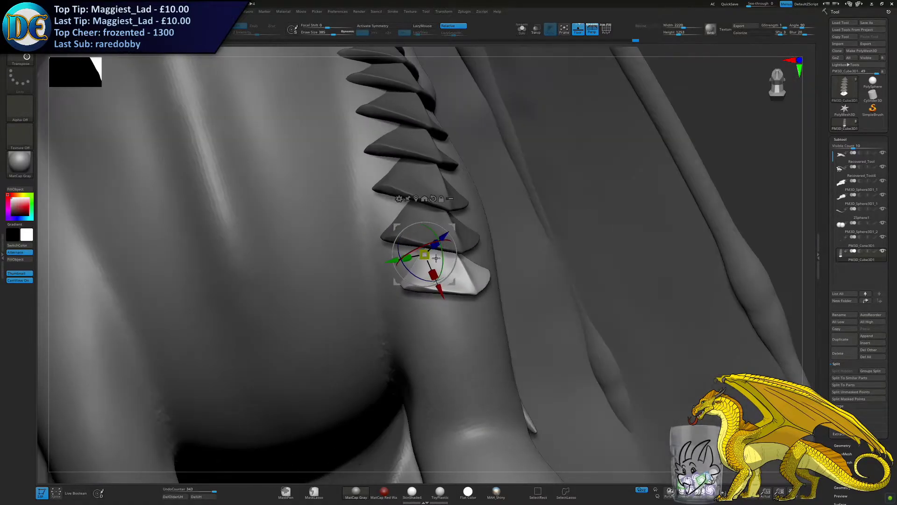
pyautogui.moveTo(439, 246); pyautogui.dragTo(445, 227)
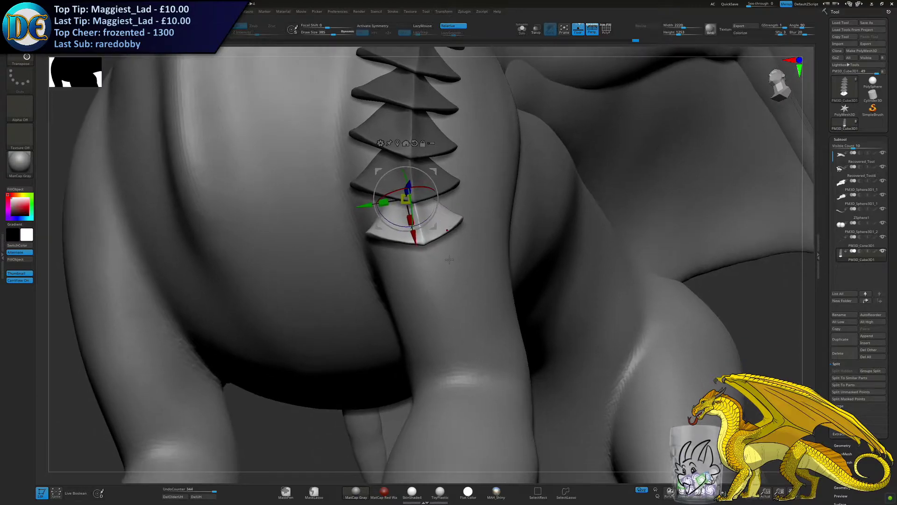
# Copy the lowest scale one position down the foreleg row and angle the copy along the leg
pyautogui.keyDown('alt'); pyautogui.moveTo(443, 266); pyautogui.dragTo(411, 228, button='right'); pyautogui.keyUp('alt')
pyautogui.moveTo(409, 174); pyautogui.dragTo(435, 228)
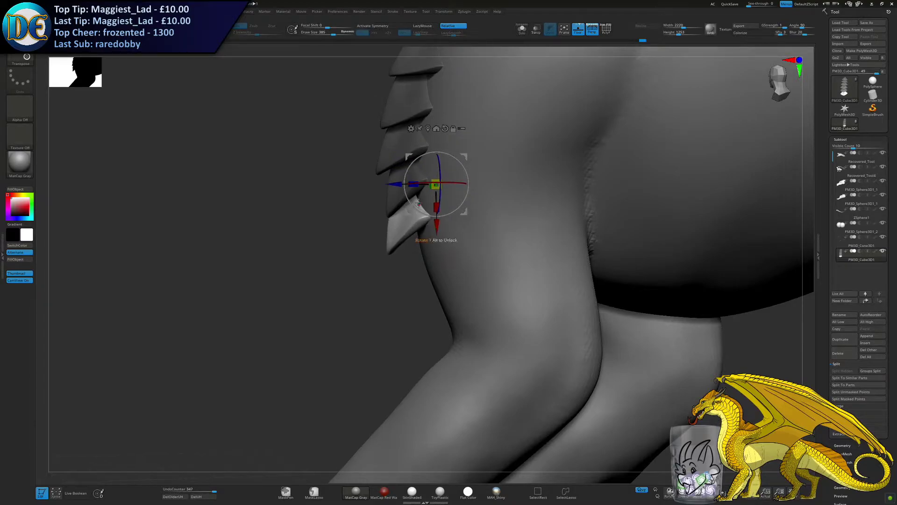
pyautogui.moveTo(434, 200); pyautogui.dragTo(469, 193, button='right')
pyautogui.moveTo(358, 180); pyautogui.dragTo(414, 228, button='right')
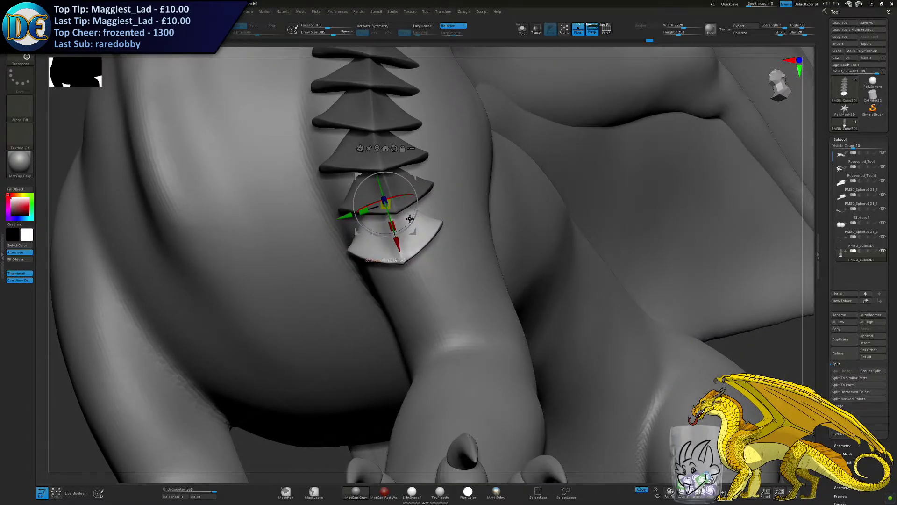
pyautogui.moveTo(349, 220); pyautogui.dragTo(396, 208, button='right')
# Try to place and rotate another scale copy below the end of the foreleg row
pyautogui.moveTo(363, 252); pyautogui.dragTo(379, 293)
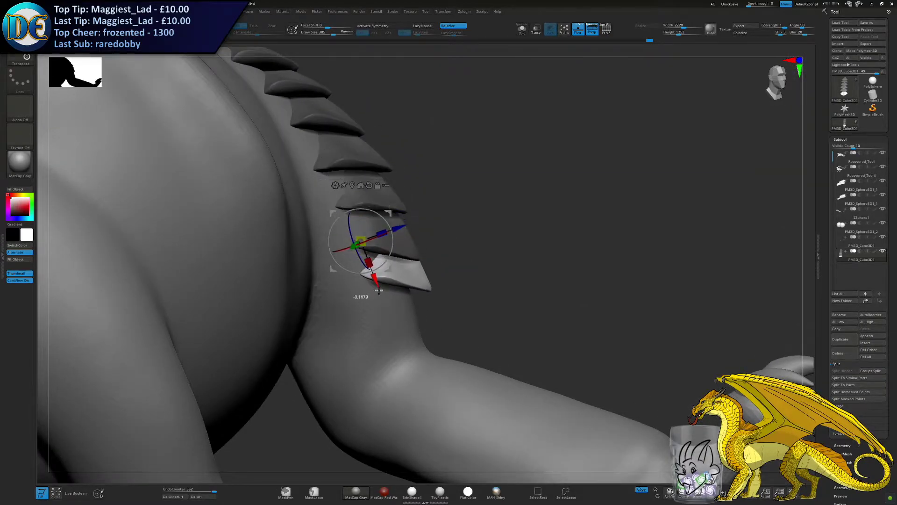
pyautogui.moveTo(392, 263); pyautogui.dragTo(412, 252)
pyautogui.moveTo(417, 254); pyautogui.dragTo(394, 267, button='right')
pyautogui.moveTo(407, 245); pyautogui.dragTo(405, 253)
pyautogui.moveTo(419, 289); pyautogui.dragTo(416, 278)
pyautogui.moveTo(365, 250); pyautogui.dragTo(368, 249)
pyautogui.moveTo(454, 252); pyautogui.dragTo(397, 252, button='right')
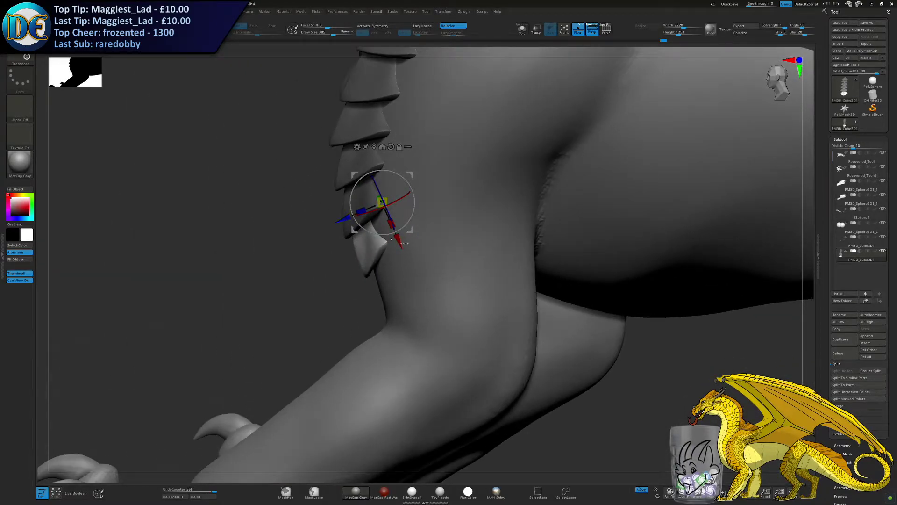
pyautogui.moveTo(400, 243); pyautogui.dragTo(423, 297)
# Undo the last scale copy and its rotation and position adjustments
pyautogui.hotkey('ctrl', 'z')
pyautogui.hotkey('ctrl', 'z')
pyautogui.hotkey('ctrl', 'z')
pyautogui.hotkey('ctrl', 'z')
pyautogui.moveTo(379, 230); pyautogui.dragTo(395, 212, button='right')
pyautogui.hotkey('ctrl', 'z')
pyautogui.hotkey('ctrl', 'z')
pyautogui.hotkey('ctrl', 'z')
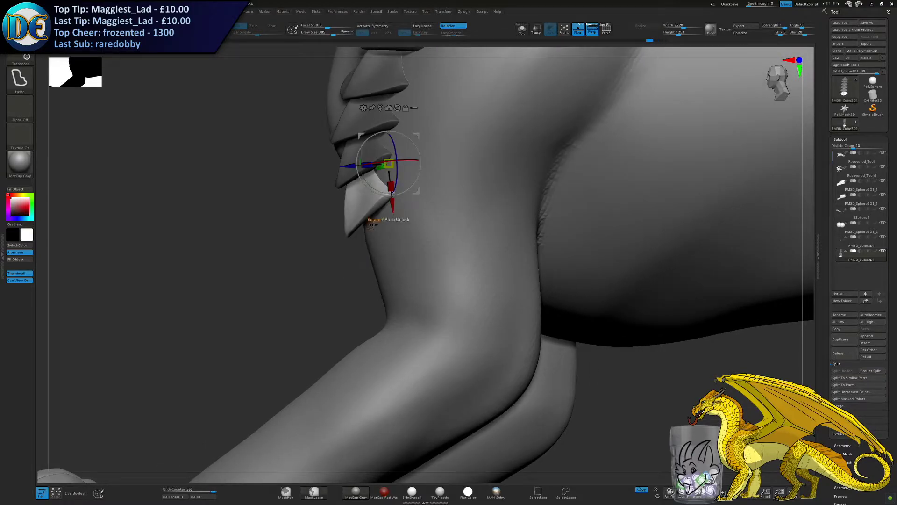
# Copy the lowest scale down toward the elbow to extend the foreleg row by one scale
pyautogui.moveTo(373, 184); pyautogui.dragTo(369, 176)
pyautogui.moveTo(370, 178); pyautogui.dragTo(349, 216, button='right')
pyautogui.moveTo(341, 210); pyautogui.dragTo(349, 261)
pyautogui.moveTo(349, 262); pyautogui.dragTo(386, 273, button='right')
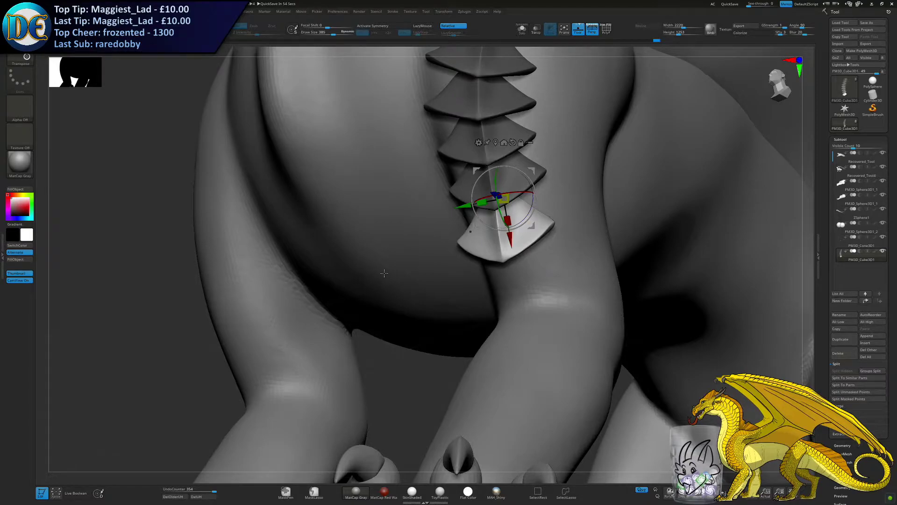
pyautogui.moveTo(594, 186); pyautogui.dragTo(620, 175, button='right')
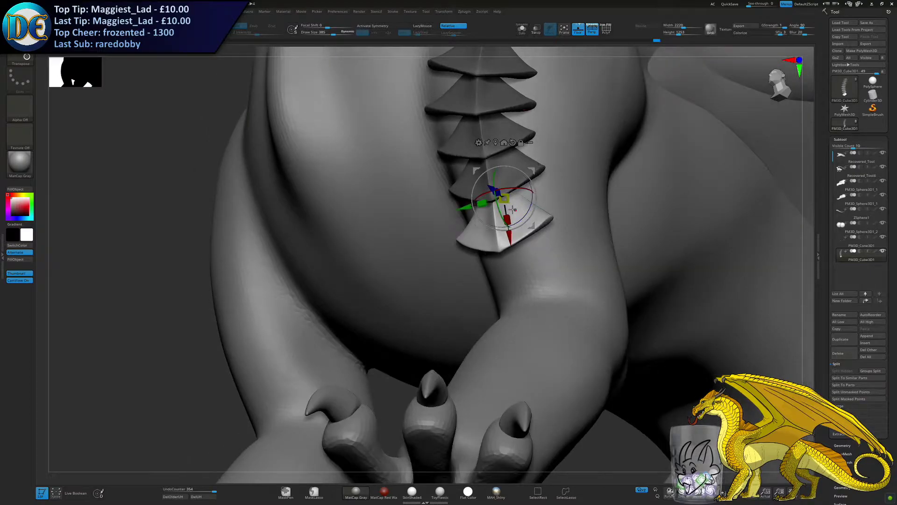
# Rotate and shift the newly copied lowest scale so it lies centred on the foreleg
pyautogui.moveTo(523, 214); pyautogui.dragTo(525, 192)
pyautogui.moveTo(536, 205); pyautogui.dragTo(508, 213, button='right')
pyautogui.moveTo(515, 236); pyautogui.dragTo(515, 230)
pyautogui.moveTo(517, 223); pyautogui.dragTo(536, 213, button='right')
pyautogui.moveTo(486, 185); pyautogui.dragTo(495, 186)
pyautogui.moveTo(496, 188); pyautogui.dragTo(524, 195, button='right')
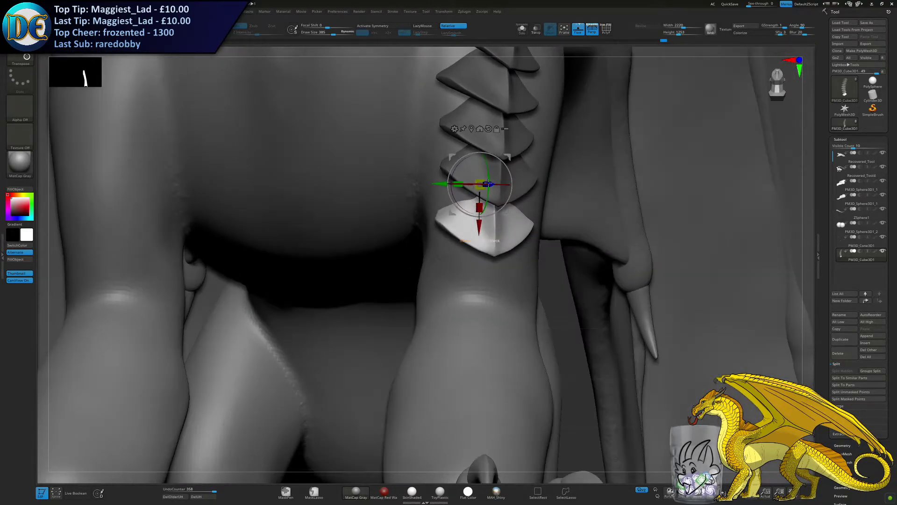
# Copy the lowest scale just above the elbow and adjust the copy's position and rotation to end the row
pyautogui.moveTo(478, 224); pyautogui.dragTo(478, 253)
pyautogui.moveTo(477, 234); pyautogui.dragTo(495, 228, button='right')
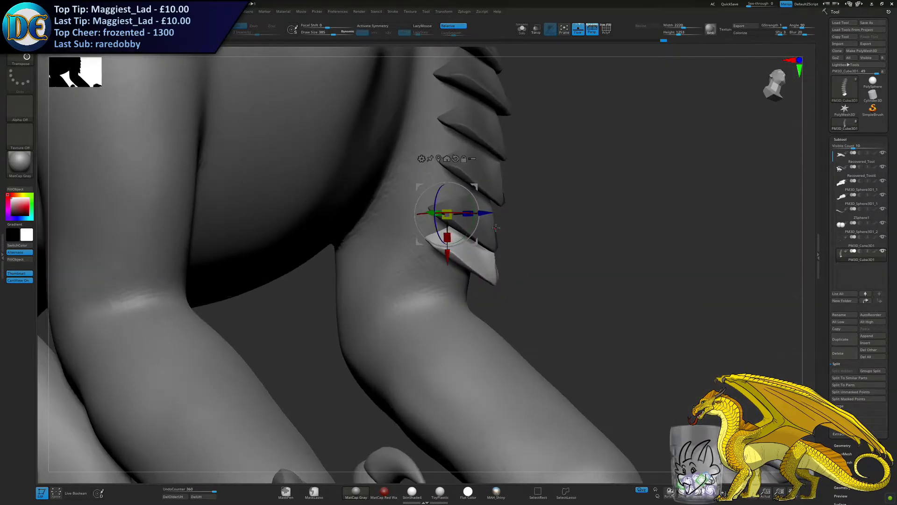
pyautogui.moveTo(467, 227); pyautogui.dragTo(467, 236)
pyautogui.moveTo(468, 236); pyautogui.dragTo(495, 222, button='right')
pyautogui.moveTo(491, 220); pyautogui.dragTo(484, 221)
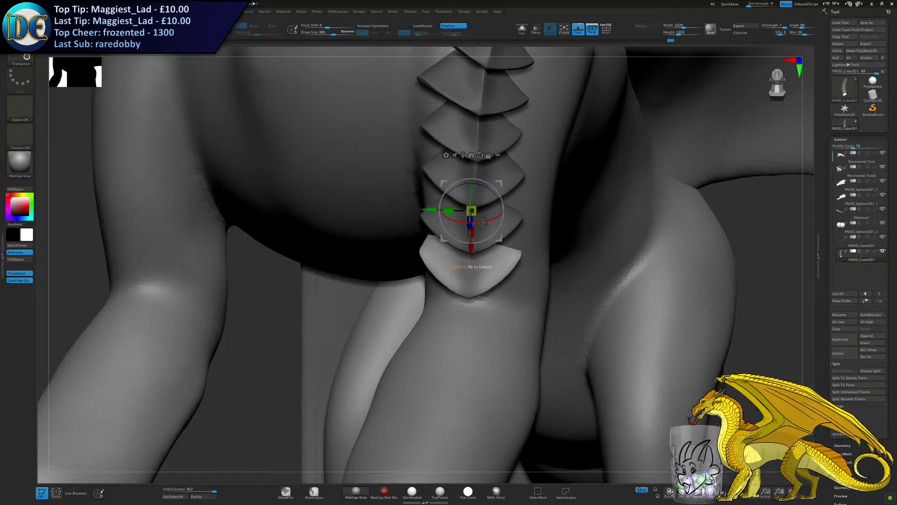
pyautogui.moveTo(431, 211); pyautogui.dragTo(499, 199)
pyautogui.moveTo(479, 211); pyautogui.dragTo(464, 215, button='right')
pyautogui.moveTo(497, 230); pyautogui.dragTo(493, 225)
# Copy the bottom scale up beside the main row on the outer upper foreleg and turn it toward the leg's side
pyautogui.keyDown('ctrl'); pyautogui.moveTo(417, 261); pyautogui.dragTo(414, 234, button='right'); pyautogui.keyUp('ctrl')
pyautogui.moveTo(414, 234); pyautogui.dragTo(543, 179, button='right')
pyautogui.moveTo(545, 181); pyautogui.dragTo(570, 81)
pyautogui.moveTo(552, 117); pyautogui.dragTo(564, 106)
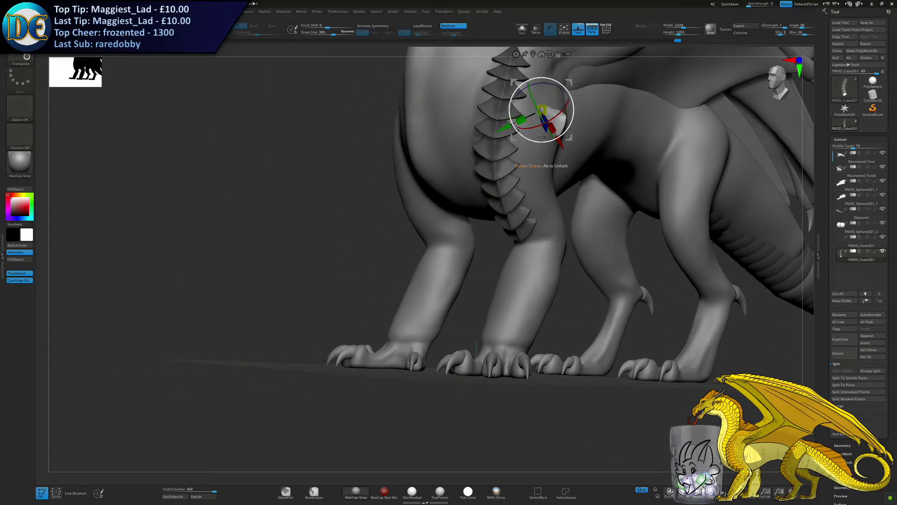
pyautogui.keyDown('shift'); pyautogui.moveTo(541, 139); pyautogui.dragTo(522, 135, button='right'); pyautogui.keyUp('shift')
pyautogui.moveTo(568, 82); pyautogui.dragTo(587, 97)
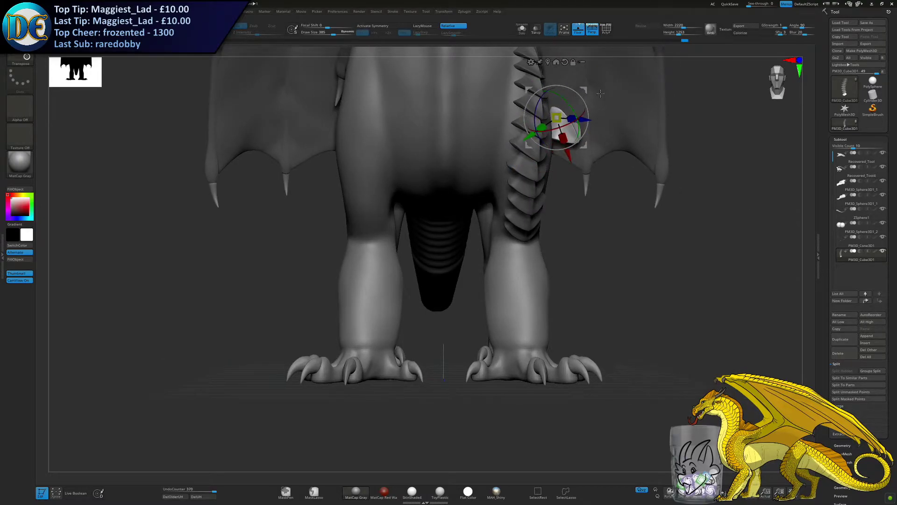
pyautogui.moveTo(604, 94); pyautogui.dragTo(542, 103, button='right')
pyautogui.moveTo(580, 97); pyautogui.dragTo(570, 124)
pyautogui.keyDown('alt'); pyautogui.moveTo(570, 125); pyautogui.dragTo(619, 173, button='right'); pyautogui.keyUp('alt')
pyautogui.moveTo(640, 133); pyautogui.dragTo(568, 143, button='right')
pyautogui.keyDown('alt'); pyautogui.moveTo(596, 206); pyautogui.dragTo(530, 205, button='right'); pyautogui.keyUp('alt')
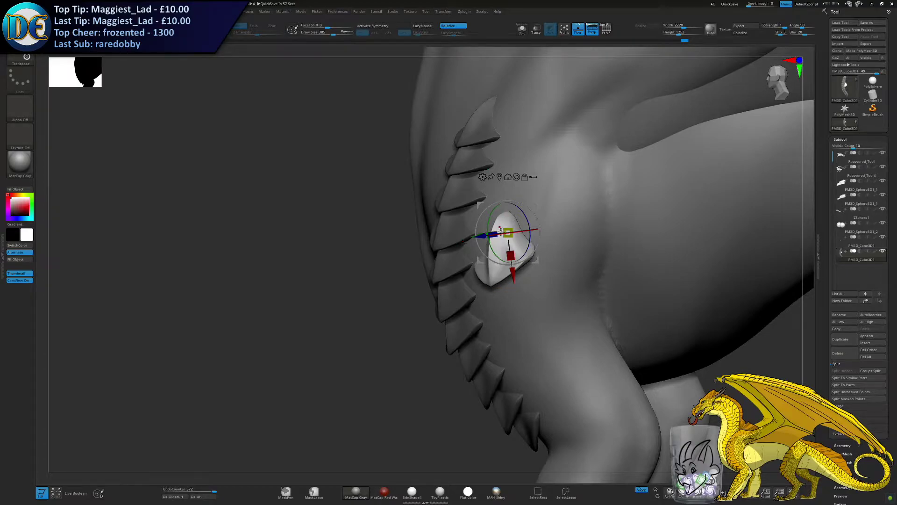
# Move the side scale up beside the top of the main row and rotate it to point down the leg
pyautogui.moveTo(495, 250)
pyautogui.mouseDown()
pyautogui.moveTo(482, 167)
pyautogui.moveTo(513, 145)
pyautogui.moveTo(524, 149)
pyautogui.mouseUp()
pyautogui.moveTo(519, 154); pyautogui.dragTo(560, 158, button='right')
pyautogui.moveTo(500, 144); pyautogui.dragTo(421, 143)
pyautogui.moveTo(430, 109); pyautogui.dragTo(441, 110)
pyautogui.moveTo(468, 119); pyautogui.dragTo(428, 125, button='right')
pyautogui.moveTo(438, 120); pyautogui.dragTo(444, 126)
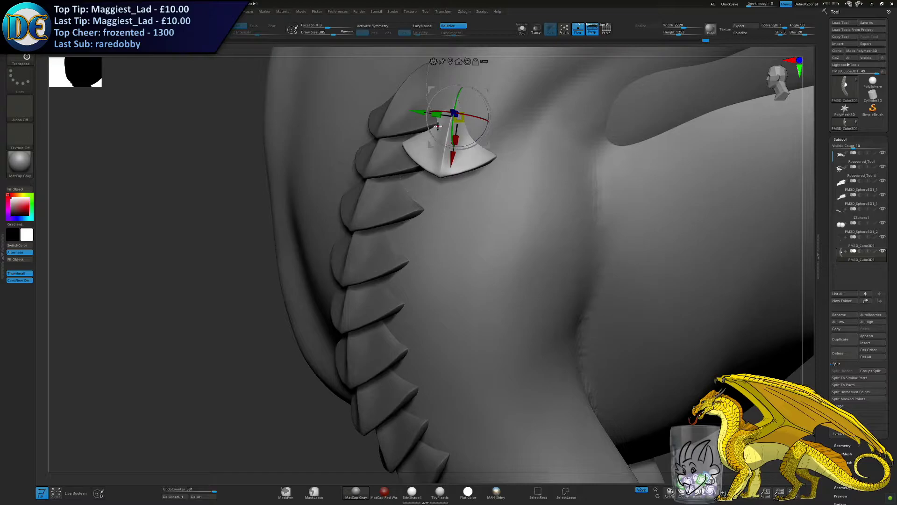
# Rotate and shift the first side scale so its inner edge tucks under the top scales of the main row
pyautogui.moveTo(458, 150); pyautogui.dragTo(486, 153, button='right')
pyautogui.moveTo(440, 163); pyautogui.dragTo(441, 158)
pyautogui.moveTo(450, 157); pyautogui.dragTo(472, 157, button='right')
pyautogui.moveTo(430, 154); pyautogui.dragTo(430, 154)
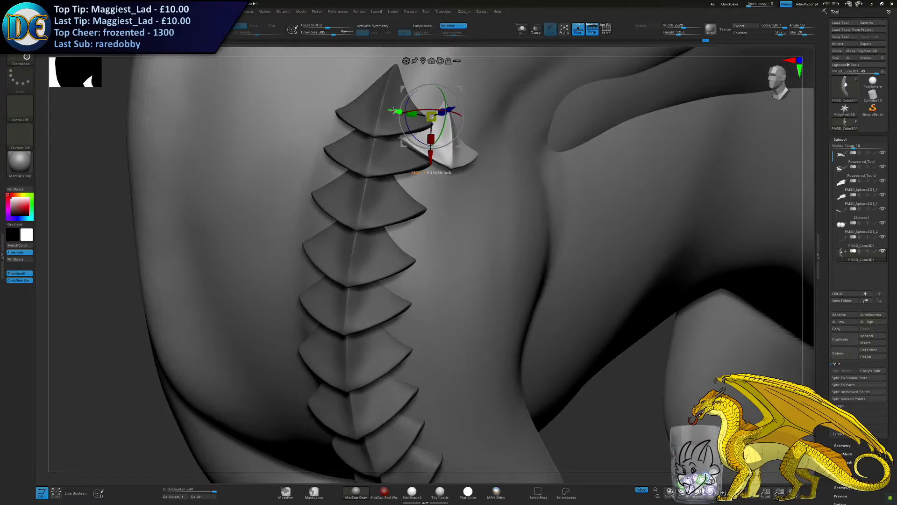
pyautogui.moveTo(394, 110); pyautogui.dragTo(389, 111)
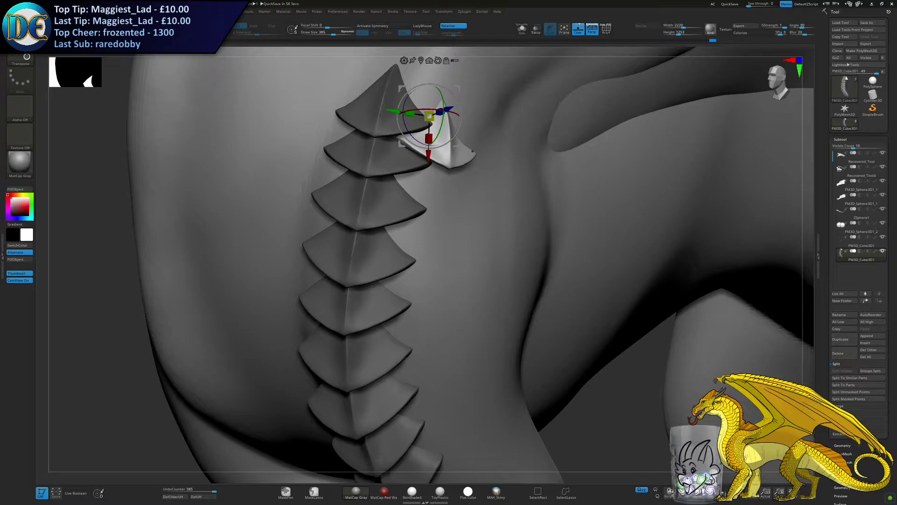
pyautogui.moveTo(479, 161); pyautogui.dragTo(460, 144, button='right')
pyautogui.moveTo(422, 143); pyautogui.dragTo(420, 141)
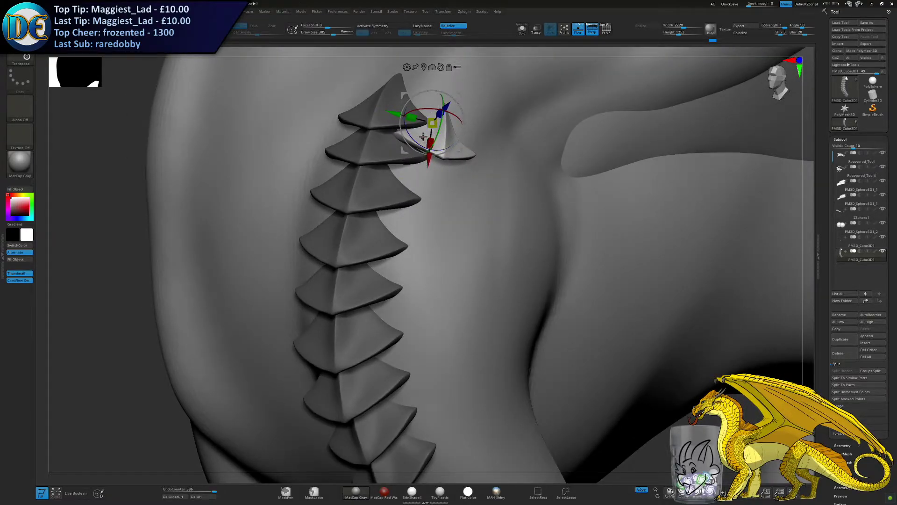
# Fine-tune the first side scale's height and placement against the shoulder surface
pyautogui.moveTo(439, 139); pyautogui.dragTo(409, 138, button='right')
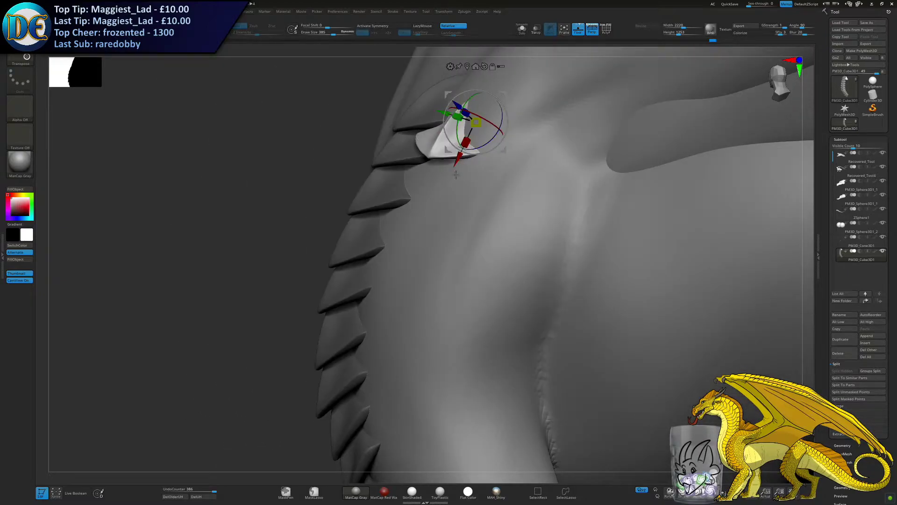
pyautogui.moveTo(455, 165); pyautogui.dragTo(457, 161)
pyautogui.moveTo(477, 175); pyautogui.dragTo(456, 165, button='right')
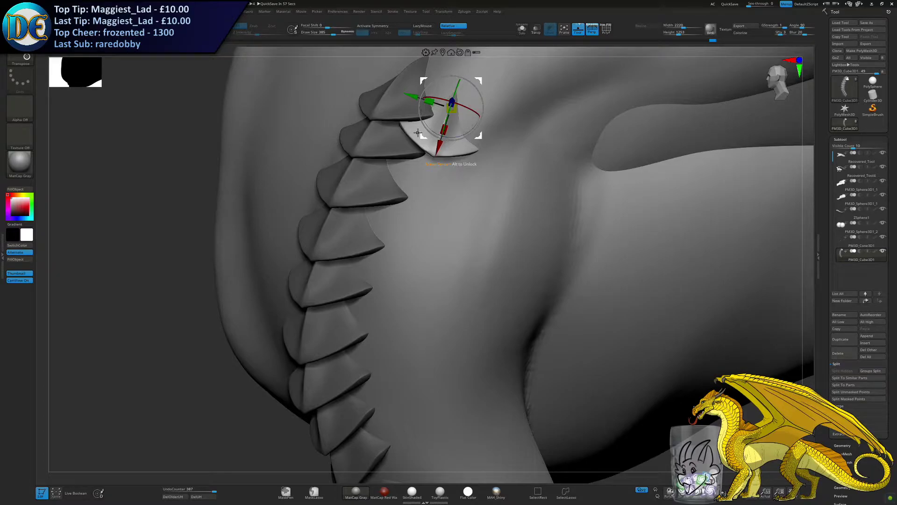
pyautogui.moveTo(407, 251); pyautogui.dragTo(428, 255, button='right')
pyautogui.moveTo(437, 114); pyautogui.dragTo(439, 119)
pyautogui.moveTo(420, 161); pyautogui.dragTo(440, 152, button='right')
# Copy the first side scale downward as the second side scale and fit it beside the main row
pyautogui.moveTo(418, 151); pyautogui.dragTo(408, 193)
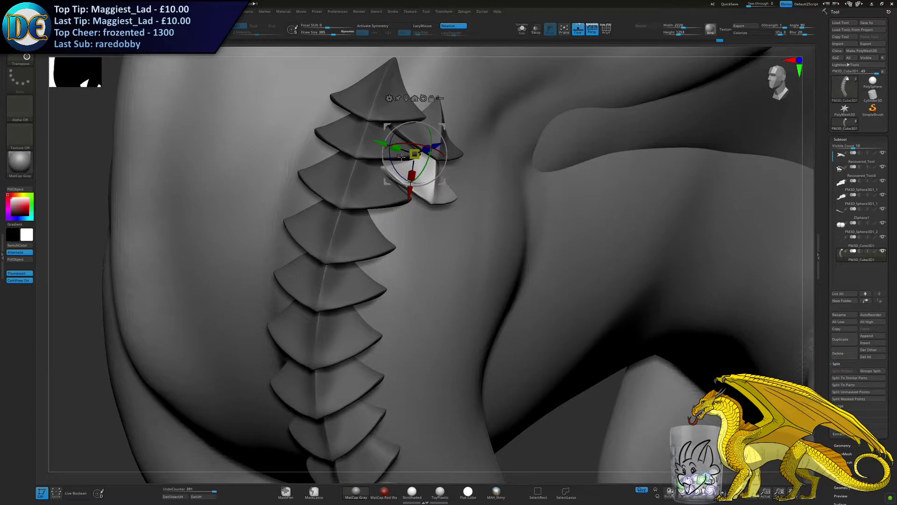
pyautogui.moveTo(381, 144); pyautogui.dragTo(414, 158)
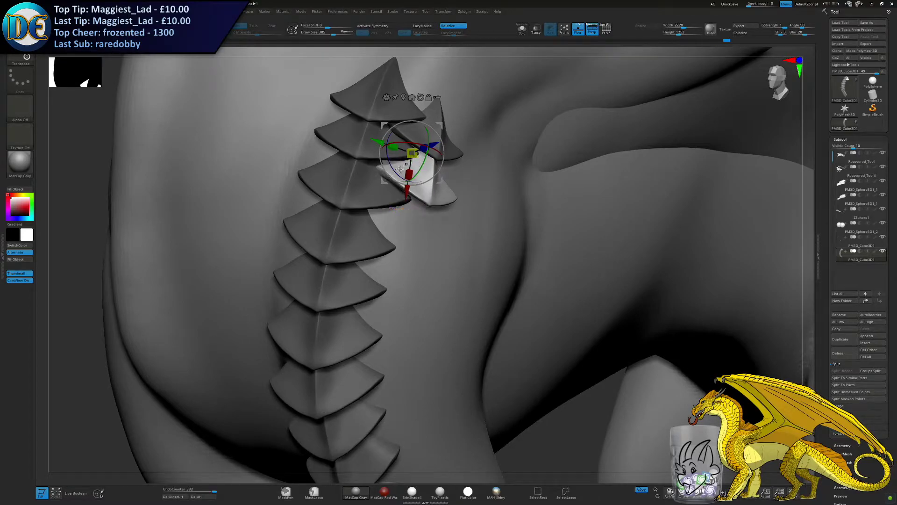
pyautogui.moveTo(415, 160); pyautogui.dragTo(397, 162, button='right')
pyautogui.moveTo(424, 169); pyautogui.dragTo(428, 172)
pyautogui.moveTo(427, 174); pyautogui.dragTo(446, 177, button='right')
# Copy the second side scale downward, then resize and rotate the third one to overlap its neighbours
pyautogui.keyDown('ctrl'); pyautogui.moveTo(426, 191); pyautogui.dragTo(407, 243); pyautogui.keyUp('ctrl')
pyautogui.moveTo(407, 243); pyautogui.dragTo(414, 221, button='right')
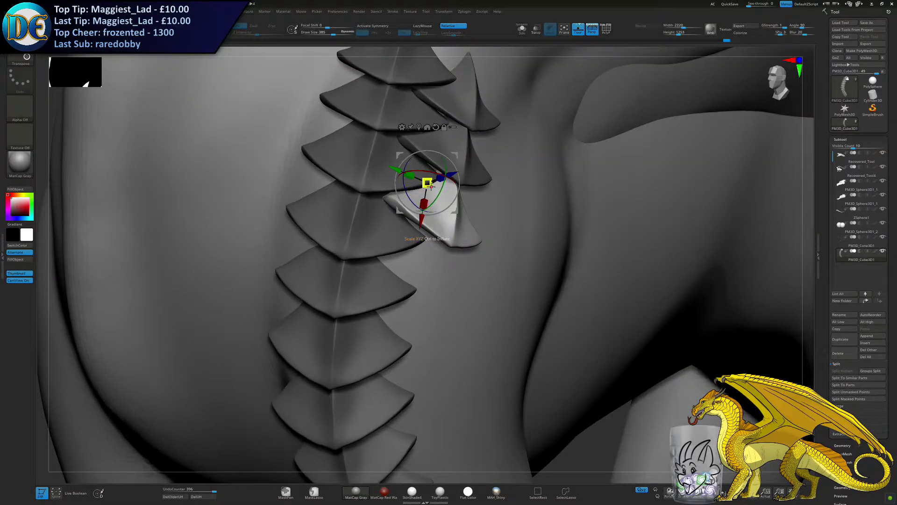
pyautogui.moveTo(431, 186); pyautogui.dragTo(449, 176)
pyautogui.moveTo(411, 203); pyautogui.dragTo(406, 196)
pyautogui.moveTo(444, 168); pyautogui.dragTo(422, 191, button='right')
pyautogui.moveTo(439, 218); pyautogui.dragTo(456, 215)
pyautogui.moveTo(470, 185); pyautogui.dragTo(464, 182)
pyautogui.moveTo(442, 220); pyautogui.dragTo(443, 218)
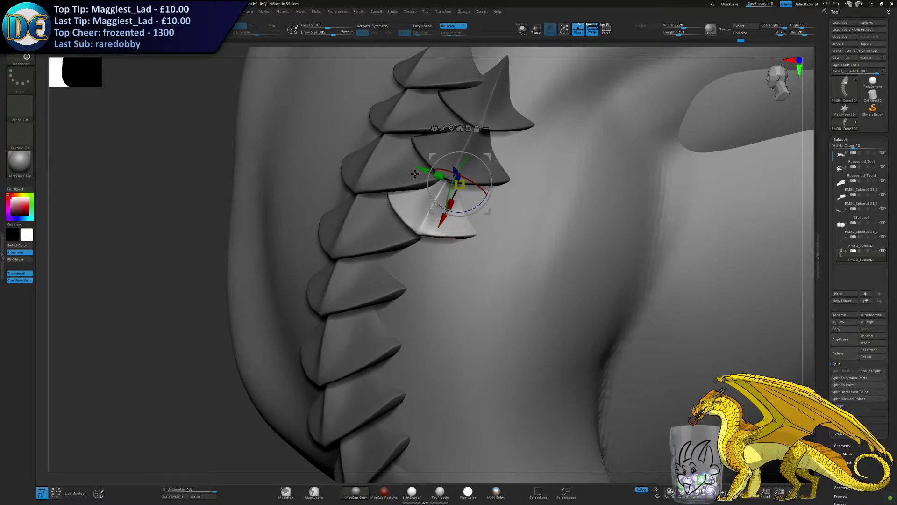
pyautogui.keyDown('alt'); pyautogui.moveTo(396, 322); pyautogui.dragTo(390, 290, button='right'); pyautogui.keyUp('alt')
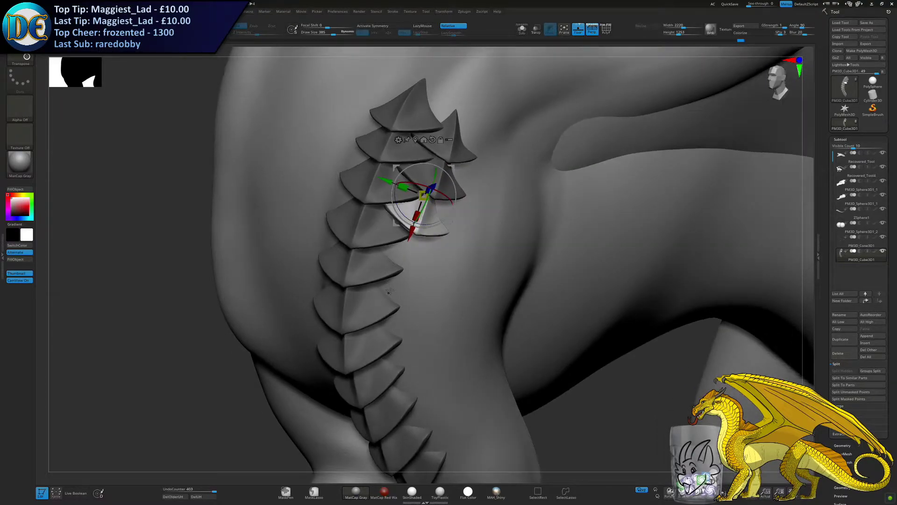
# Copy the third side scale downward and rotate the fourth one to follow the main row
pyautogui.keyDown('alt'); pyautogui.moveTo(507, 232); pyautogui.dragTo(540, 270, button='right'); pyautogui.keyUp('alt')
pyautogui.moveTo(451, 222); pyautogui.dragTo(429, 287)
pyautogui.moveTo(462, 246); pyautogui.dragTo(453, 243)
pyautogui.moveTo(416, 268)
pyautogui.mouseDown(button='right')
pyautogui.moveTo(429, 268)
pyautogui.moveTo(417, 266)
pyautogui.mouseUp(button='right')
pyautogui.moveTo(418, 264); pyautogui.dragTo(415, 250)
pyautogui.moveTo(401, 254); pyautogui.dragTo(374, 255, button='right')
pyautogui.moveTo(416, 240); pyautogui.dragTo(422, 240)
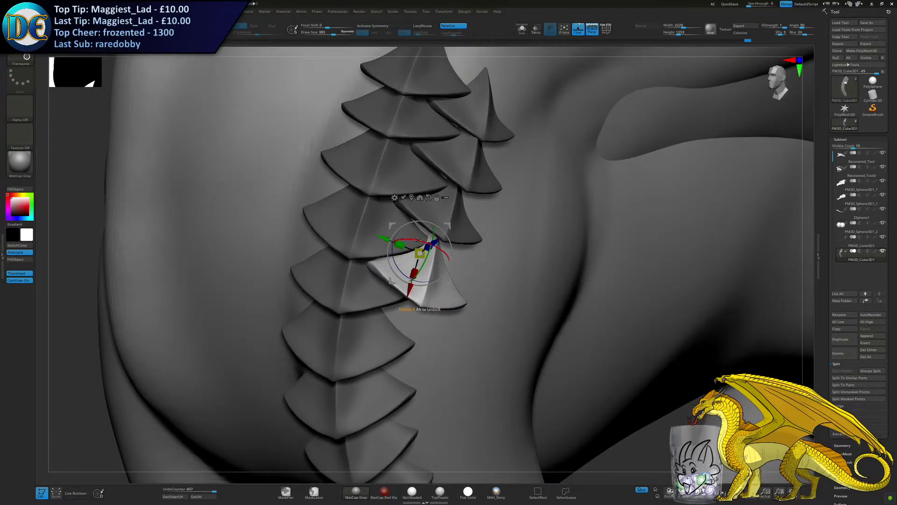
# Refine the fourth side scale's rotation and position so it sits tightly beside the main row
pyautogui.moveTo(403, 272); pyautogui.dragTo(403, 273)
pyautogui.moveTo(436, 242); pyautogui.dragTo(443, 234)
pyautogui.moveTo(439, 266)
pyautogui.mouseDown(button='right')
pyautogui.moveTo(431, 241)
pyautogui.moveTo(379, 256)
pyautogui.moveTo(400, 287)
pyautogui.moveTo(446, 255)
pyautogui.mouseUp(button='right')
pyautogui.moveTo(418, 242); pyautogui.dragTo(400, 241)
pyautogui.moveTo(383, 281); pyautogui.dragTo(375, 282)
pyautogui.moveTo(354, 282); pyautogui.dragTo(353, 284, button='right')
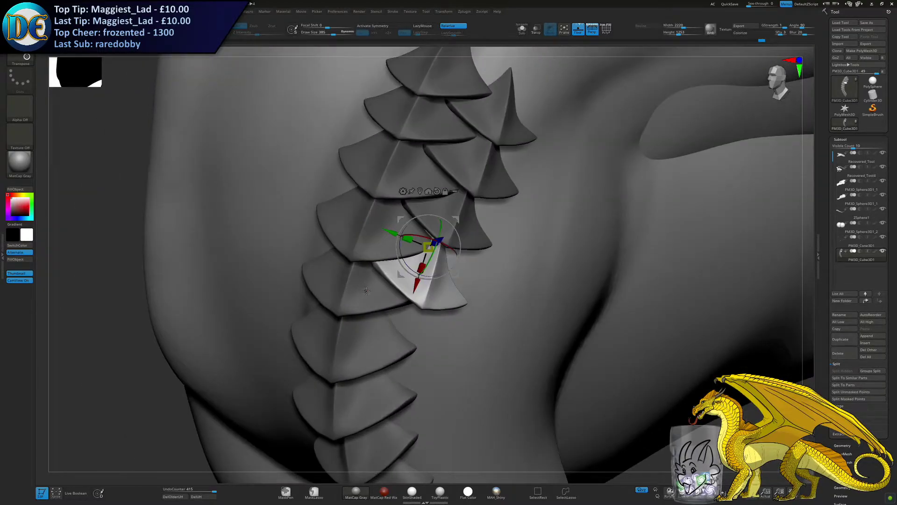
# Invert the mask, nudge the scales around the fourth side scale with a resized Move brush, and invert the mask back
pyautogui.keyDown('ctrl'); pyautogui.click(101, 189); pyautogui.keyUp('ctrl')
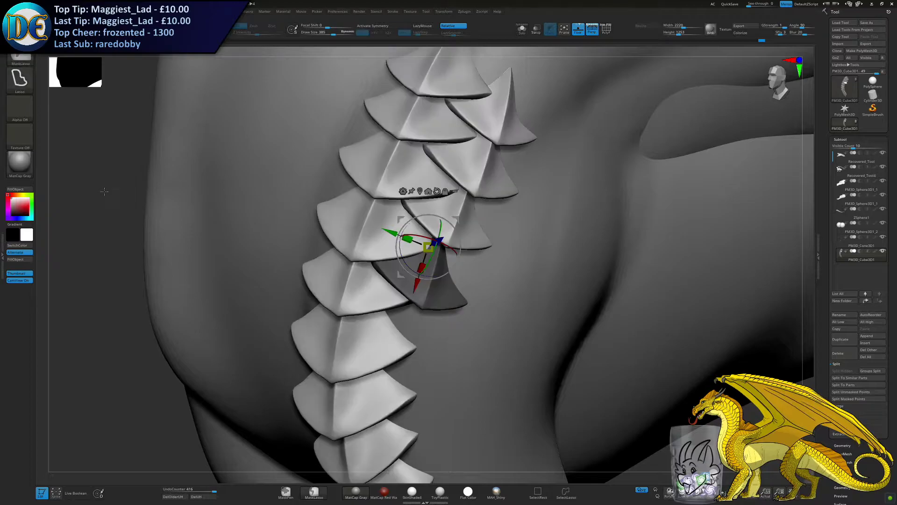
pyautogui.press('q')
pyautogui.press('a')
pyautogui.press('s')
pyautogui.moveTo(94, 177)
pyautogui.mouseDown(button='right')
pyautogui.moveTo(104, 177)
pyautogui.moveTo(96, 180)
pyautogui.mouseUp(button='right')
pyautogui.press('s')
pyautogui.moveTo(97, 180); pyautogui.dragTo(86, 179)
pyautogui.moveTo(269, 253); pyautogui.dragTo(248, 254, button='right')
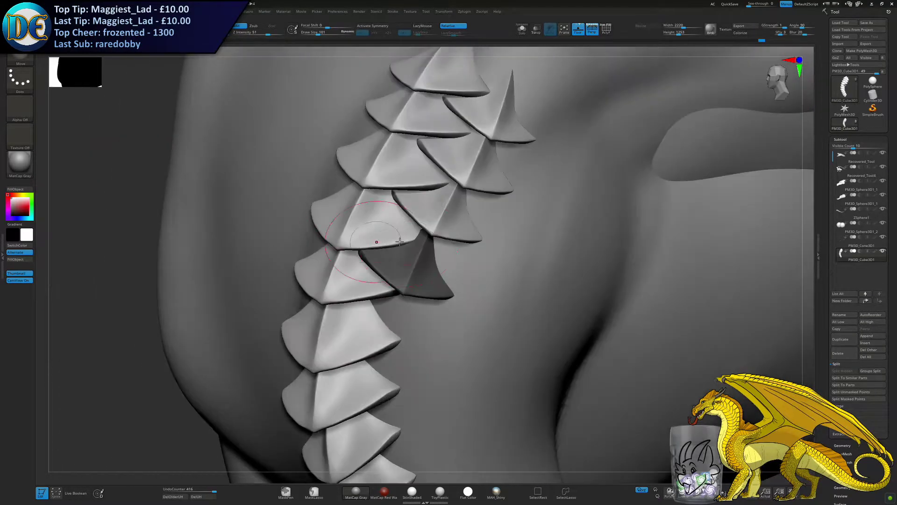
pyautogui.moveTo(431, 220); pyautogui.dragTo(417, 218, button='right')
pyautogui.press('s')
pyautogui.moveTo(426, 222); pyautogui.dragTo(436, 232)
pyautogui.moveTo(440, 231); pyautogui.dragTo(468, 239, button='right')
pyautogui.keyDown('ctrl'); pyautogui.moveTo(407, 255); pyautogui.dragTo(394, 213, button='right'); pyautogui.keyUp('ctrl')
pyautogui.keyDown('ctrl'); pyautogui.click(123, 363); pyautogui.keyUp('ctrl')
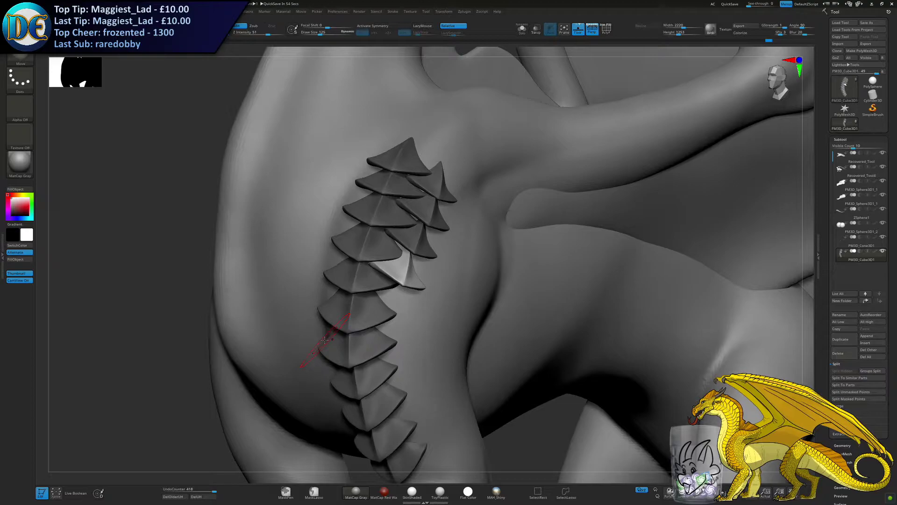
# Copy the fourth side scale downward and rotate the fifth one to lie alongside the main row
pyautogui.moveTo(425, 307); pyautogui.dragTo(411, 337, button='right')
pyautogui.moveTo(412, 232); pyautogui.dragTo(424, 192, button='right')
pyautogui.press('w')
pyautogui.keyDown('alt'); pyautogui.moveTo(392, 232); pyautogui.dragTo(400, 181, button='right'); pyautogui.keyUp('alt')
pyautogui.keyDown('ctrl'); pyautogui.moveTo(387, 181); pyautogui.dragTo(387, 221); pyautogui.keyUp('ctrl')
pyautogui.moveTo(328, 210); pyautogui.dragTo(336, 212)
pyautogui.moveTo(369, 255); pyautogui.dragTo(385, 228)
# Refine the fifth side scale's position and rotation so it tucks under the fourth and hugs the leg
pyautogui.moveTo(384, 227); pyautogui.dragTo(367, 200, button='right')
pyautogui.moveTo(357, 206); pyautogui.dragTo(350, 211)
pyautogui.moveTo(320, 263); pyautogui.dragTo(319, 257)
pyautogui.moveTo(382, 212); pyautogui.dragTo(385, 202, button='right')
pyautogui.moveTo(364, 204); pyautogui.dragTo(365, 210)
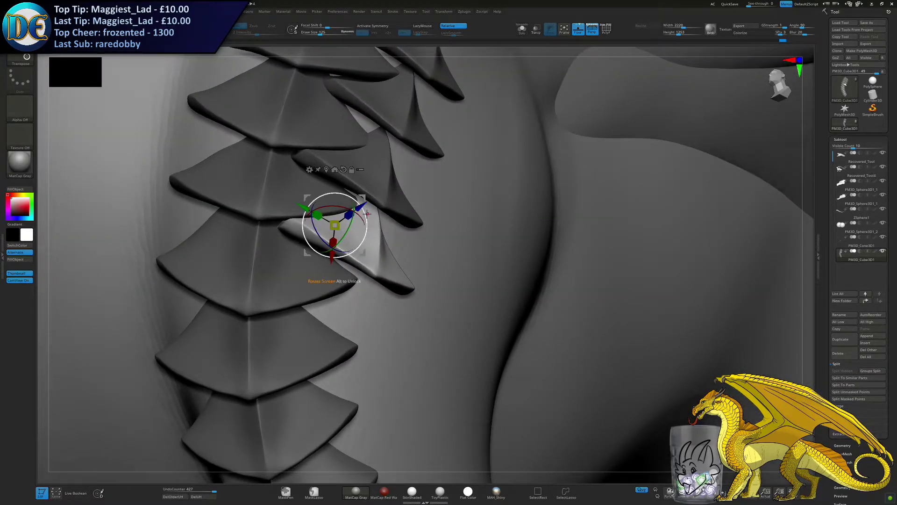
pyautogui.moveTo(368, 214); pyautogui.dragTo(354, 222, button='right')
pyautogui.moveTo(323, 213); pyautogui.dragTo(315, 218)
pyautogui.moveTo(318, 222); pyautogui.dragTo(312, 247, button='right')
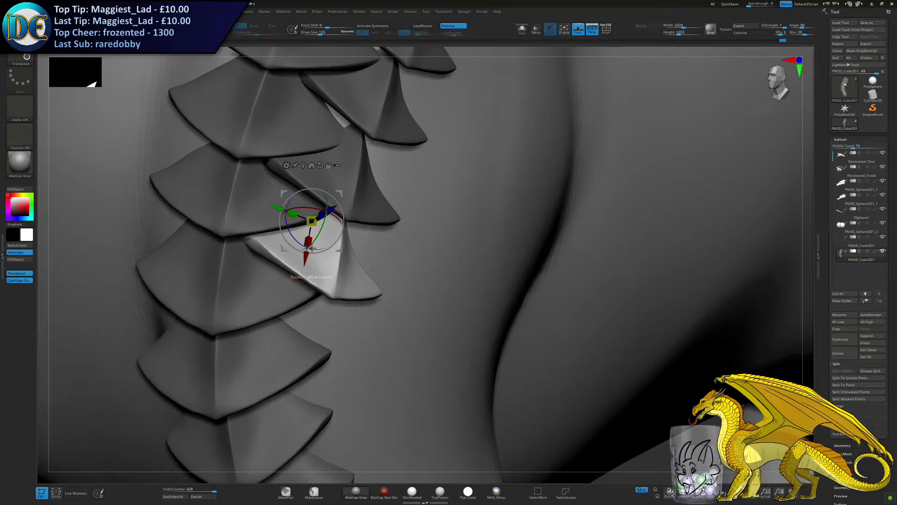
# Invert the mask, resize the brush and nudge the scales surrounding the fifth side scale, and invert the mask back
pyautogui.press('q')
pyautogui.moveTo(173, 120)
pyautogui.keyDown('ctrl'); pyautogui.mouseDown(button='right')
pyautogui.moveTo(70, 264)
pyautogui.moveTo(225, 250)
pyautogui.mouseUp(button='right'); pyautogui.keyUp('ctrl')
pyautogui.keyDown('ctrl'); pyautogui.click(224, 250); pyautogui.keyUp('ctrl')
pyautogui.press('s')
pyautogui.moveTo(222, 248); pyautogui.dragTo(227, 248)
pyautogui.keyDown('ctrl'); pyautogui.moveTo(401, 164); pyautogui.dragTo(405, 252, button='right'); pyautogui.keyUp('ctrl')
pyautogui.press('s')
pyautogui.moveTo(405, 252); pyautogui.dragTo(410, 249)
pyautogui.press('s')
pyautogui.moveTo(494, 232); pyautogui.dragTo(498, 233)
pyautogui.moveTo(497, 231); pyautogui.dragTo(510, 224, button='right')
pyautogui.moveTo(512, 206); pyautogui.dragTo(498, 236)
pyautogui.moveTo(499, 236); pyautogui.dragTo(397, 248, button='right')
pyautogui.keyDown('ctrl'); pyautogui.click(190, 283); pyautogui.keyUp('ctrl')
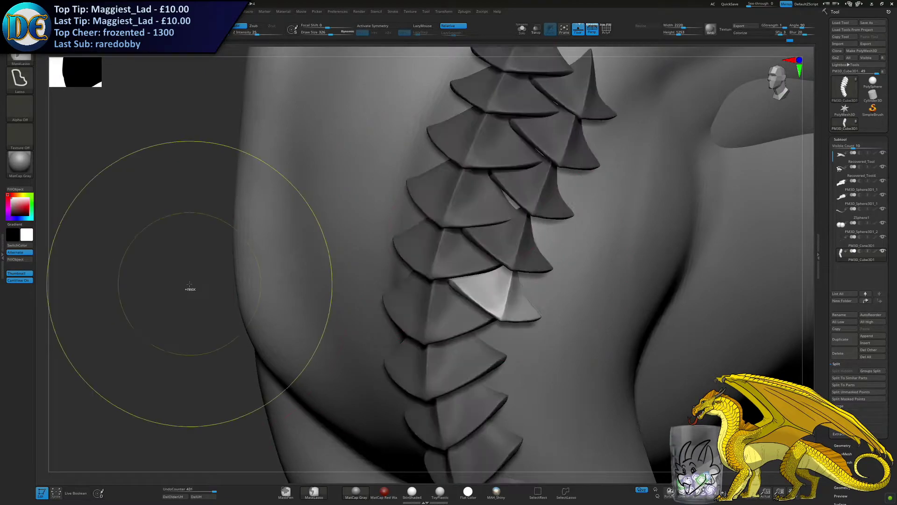
# Copy the fifth side scale downward and rotate the sixth one so it overlaps the main row
pyautogui.press('w')
pyautogui.keyDown('alt'); pyautogui.moveTo(517, 212); pyautogui.dragTo(443, 129, button='right'); pyautogui.keyUp('alt')
pyautogui.moveTo(421, 225); pyautogui.dragTo(413, 270)
pyautogui.moveTo(440, 241); pyautogui.dragTo(449, 228)
pyautogui.moveTo(438, 198)
pyautogui.keyDown('ctrl'); pyautogui.mouseDown(button='right')
pyautogui.moveTo(435, 219)
pyautogui.moveTo(427, 201)
pyautogui.mouseUp(button='right'); pyautogui.keyUp('ctrl')
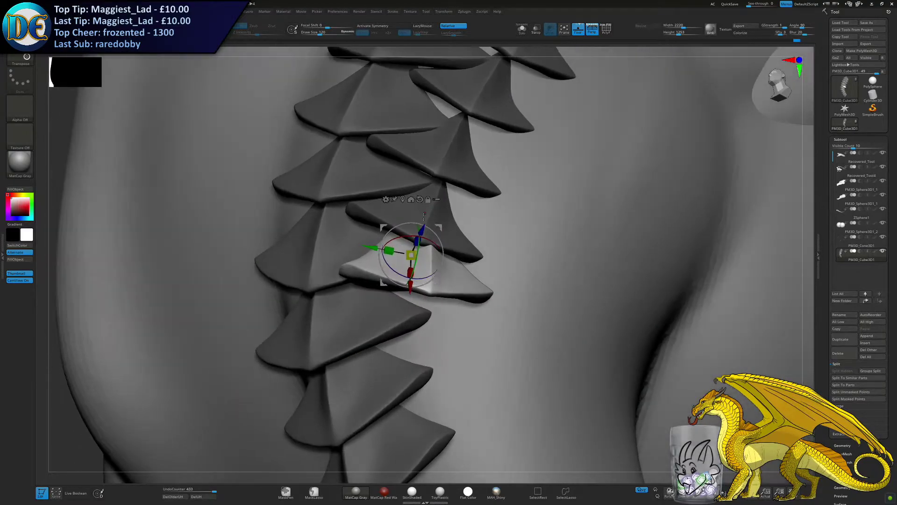
pyautogui.moveTo(411, 280)
pyautogui.mouseDown()
pyautogui.moveTo(413, 292)
pyautogui.moveTo(410, 275)
pyautogui.moveTo(381, 269)
pyautogui.moveTo(413, 298)
pyautogui.mouseUp()
pyautogui.click(422, 277)
pyautogui.moveTo(420, 277); pyautogui.dragTo(437, 277, button='right')
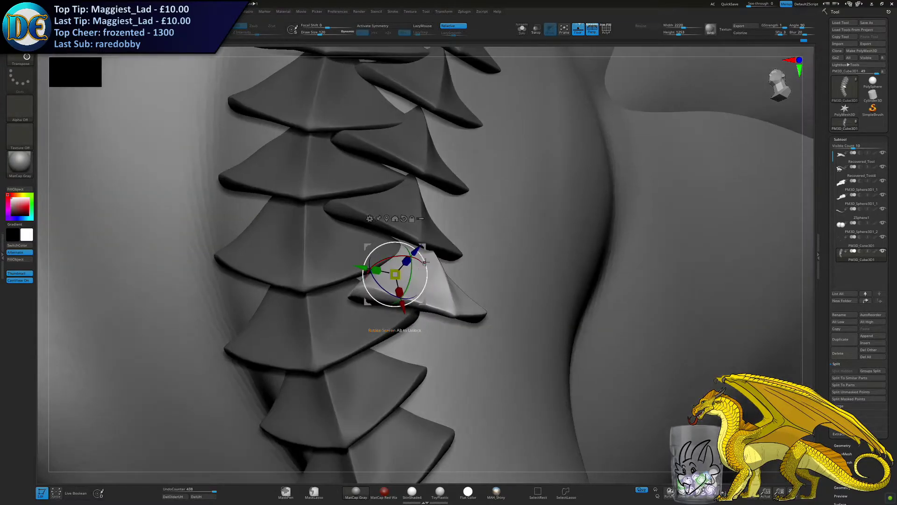
pyautogui.moveTo(418, 250); pyautogui.dragTo(416, 252)
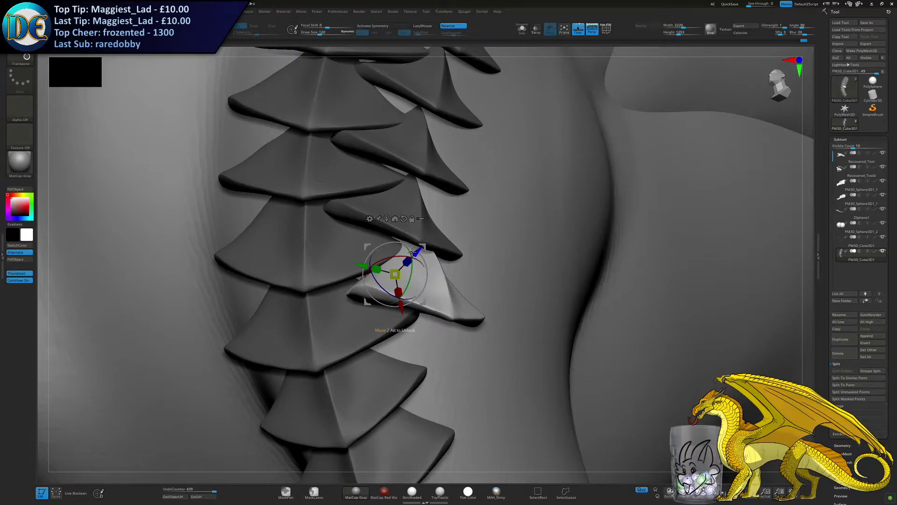
pyautogui.hotkey('ctrl', 'z')
pyautogui.click(411, 253)
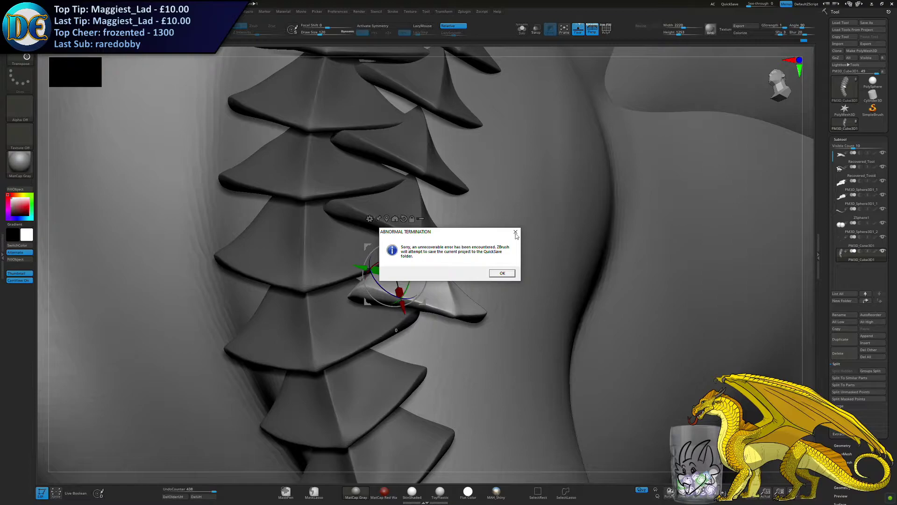
# Dismiss the crash error, restart ZBrush and acknowledge the notice about the terminated session
pyautogui.click(503, 273)
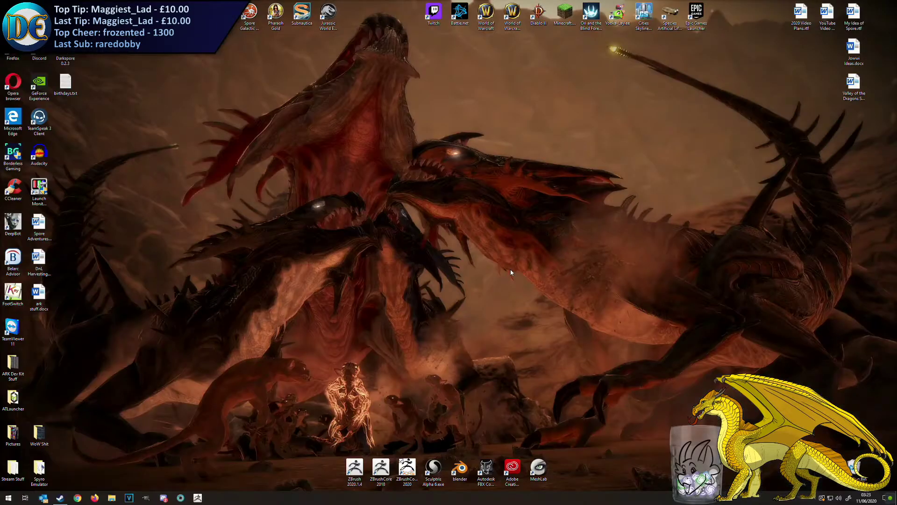
pyautogui.click(204, 498)
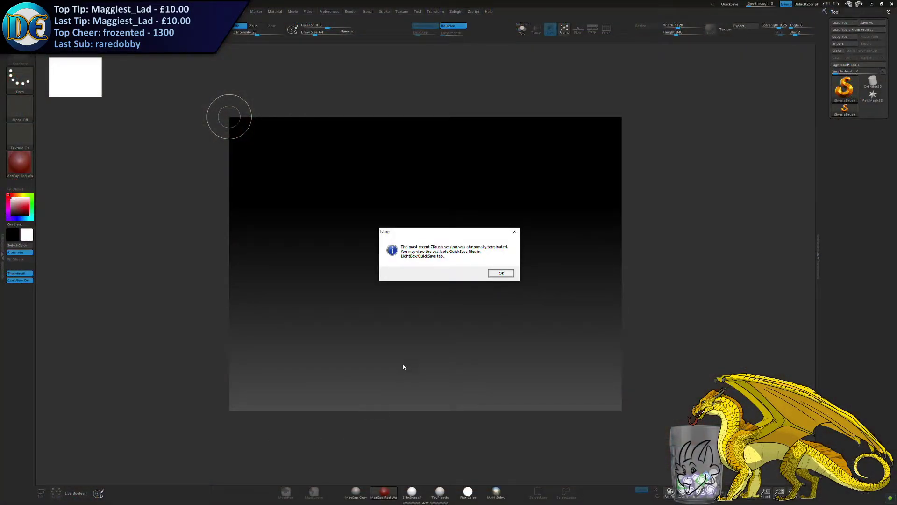
pyautogui.click(501, 273)
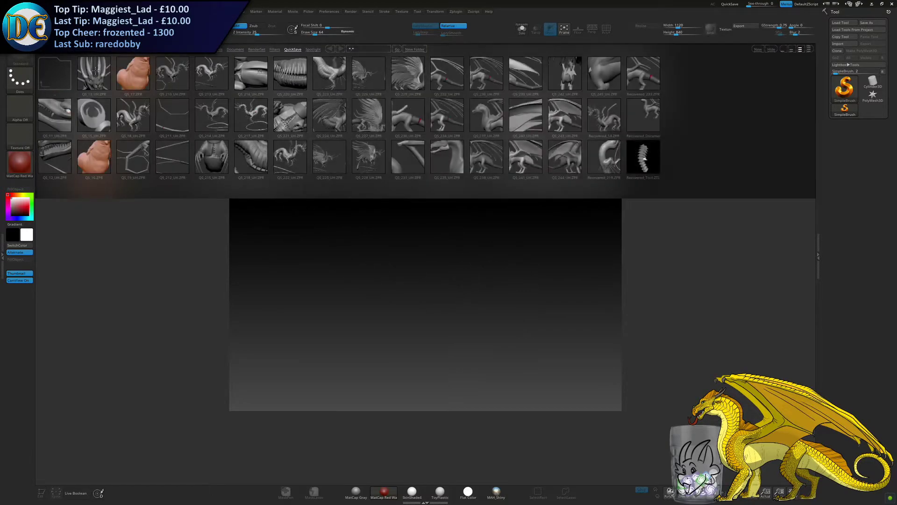
# Load a PolySphere project and open the recovered tool file from the QuickSave folder
pyautogui.click(83, 49)
pyautogui.doubleClick(61, 157)
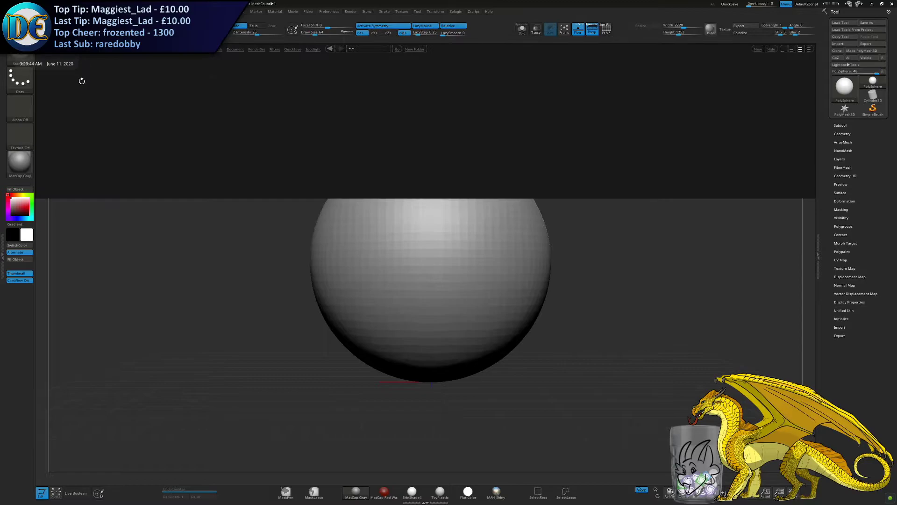
pyautogui.doubleClick(56, 113)
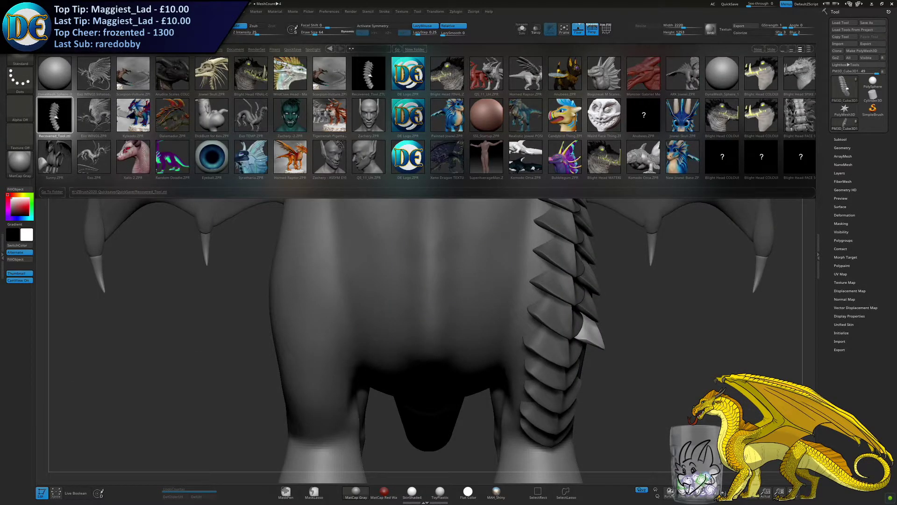
# Move and rotate the recovered sixth side scale so it sits against the leg beneath the fifth
pyautogui.moveTo(541, 345)
pyautogui.keyDown('alt'); pyautogui.mouseDown(button='right')
pyautogui.moveTo(414, 219)
pyautogui.moveTo(457, 260)
pyautogui.moveTo(523, 243)
pyautogui.mouseUp(button='right'); pyautogui.keyUp('alt')
pyautogui.press('w')
pyautogui.moveTo(501, 211); pyautogui.dragTo(497, 213)
pyautogui.moveTo(547, 234); pyautogui.dragTo(473, 205, button='right')
pyautogui.moveTo(499, 268); pyautogui.dragTo(499, 262)
pyautogui.moveTo(464, 219); pyautogui.dragTo(462, 218)
pyautogui.moveTo(479, 271); pyautogui.dragTo(450, 292, button='right')
pyautogui.moveTo(456, 221); pyautogui.dragTo(452, 221)
pyautogui.moveTo(452, 221); pyautogui.dragTo(486, 209, button='right')
pyautogui.moveTo(471, 230); pyautogui.dragTo(467, 234)
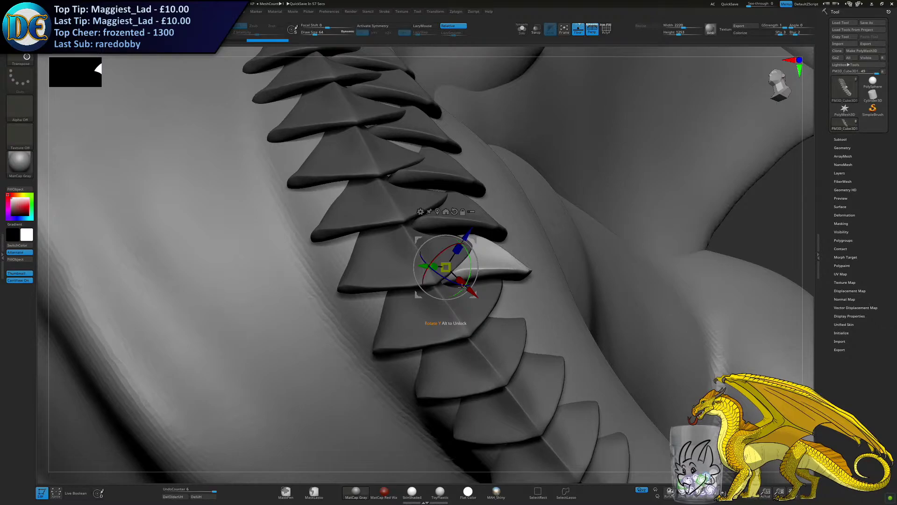
# Copy the sixth side scale downward and turn the seventh one to follow the leg's curve
pyautogui.moveTo(582, 341); pyautogui.dragTo(513, 403, button='right')
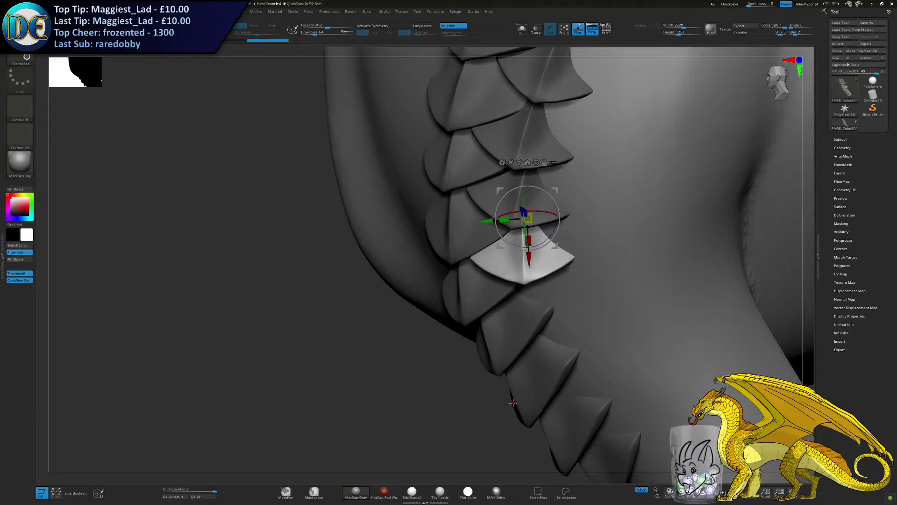
pyautogui.keyDown('alt'); pyautogui.moveTo(513, 403); pyautogui.dragTo(420, 299, button='right'); pyautogui.keyUp('alt')
pyautogui.moveTo(377, 245); pyautogui.dragTo(385, 292)
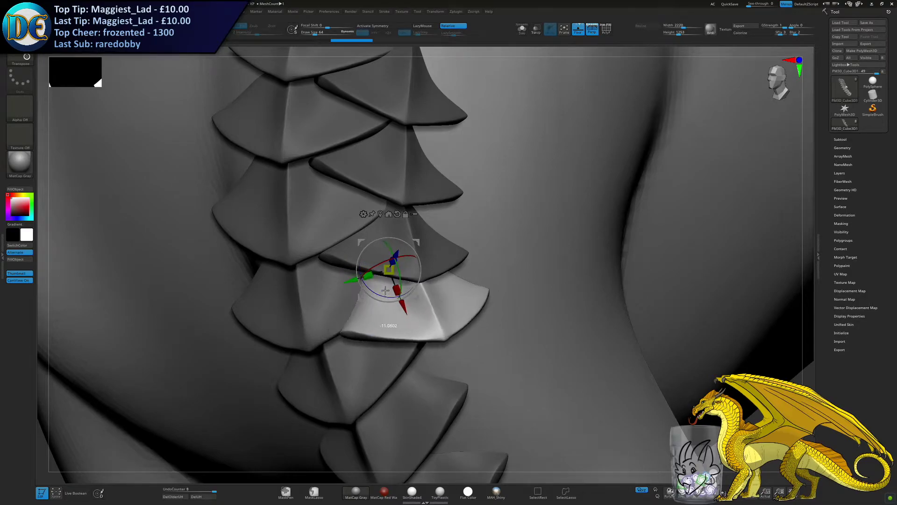
pyautogui.moveTo(395, 255); pyautogui.dragTo(394, 259)
pyautogui.keyDown('alt'); pyautogui.moveTo(397, 258); pyautogui.dragTo(387, 225, button='right'); pyautogui.keyUp('alt')
pyautogui.keyDown('ctrl'); pyautogui.moveTo(387, 225); pyautogui.dragTo(411, 217, button='right'); pyautogui.keyUp('ctrl')
pyautogui.moveTo(346, 238); pyautogui.dragTo(338, 246)
# Fine-tune the seventh side scale's rotation and position until it rests closely on the leg
pyautogui.moveTo(306, 239); pyautogui.dragTo(351, 264, button='right')
pyautogui.moveTo(322, 285); pyautogui.dragTo(328, 286)
pyautogui.moveTo(373, 307); pyautogui.dragTo(369, 309)
pyautogui.moveTo(364, 309); pyautogui.dragTo(340, 285, button='right')
pyautogui.moveTo(346, 289); pyautogui.dragTo(345, 294)
pyautogui.moveTo(371, 254); pyautogui.dragTo(376, 235, button='right')
pyautogui.moveTo(409, 212); pyautogui.dragTo(403, 214)
# Copy the seventh side scale downward and rotate the eighth one to lie flush with the leg
pyautogui.moveTo(403, 214); pyautogui.dragTo(362, 202, button='right')
pyautogui.moveTo(367, 255); pyautogui.dragTo(386, 313)
pyautogui.moveTo(359, 285)
pyautogui.mouseDown()
pyautogui.moveTo(344, 298)
pyautogui.moveTo(355, 295)
pyautogui.mouseUp()
pyautogui.moveTo(354, 295); pyautogui.dragTo(383, 282, button='right')
pyautogui.moveTo(358, 278); pyautogui.dragTo(349, 288)
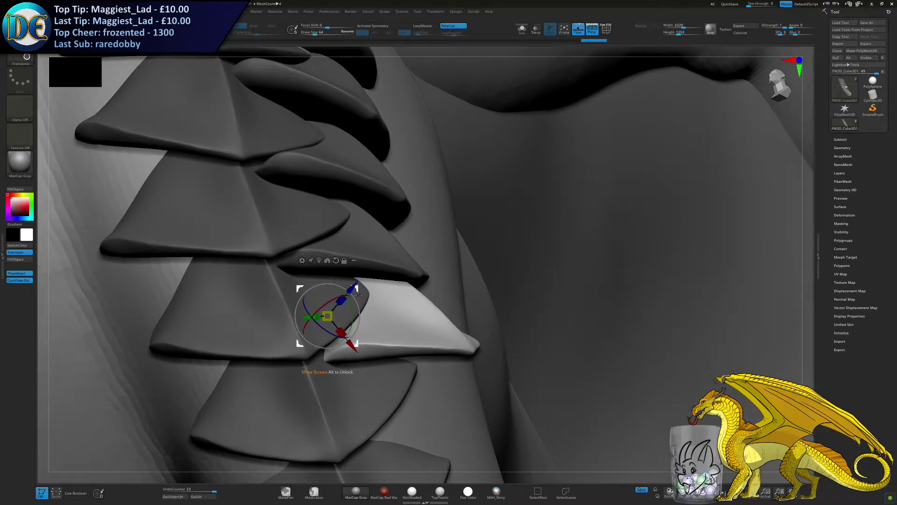
pyautogui.moveTo(351, 290); pyautogui.dragTo(369, 276, button='right')
pyautogui.moveTo(345, 324); pyautogui.dragTo(336, 352)
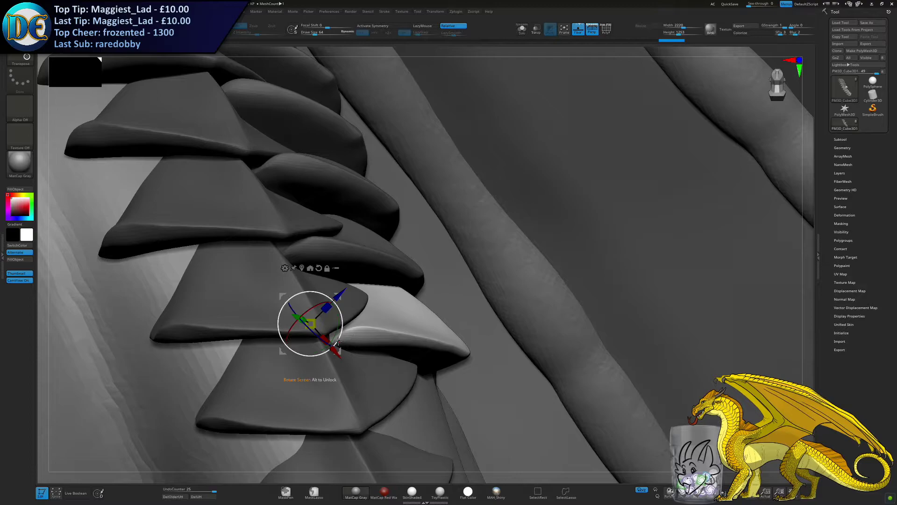
# Copy the eighth side scale downward, then lower and rotate the ninth one toward the main row
pyautogui.moveTo(415, 369); pyautogui.dragTo(458, 299, button='right')
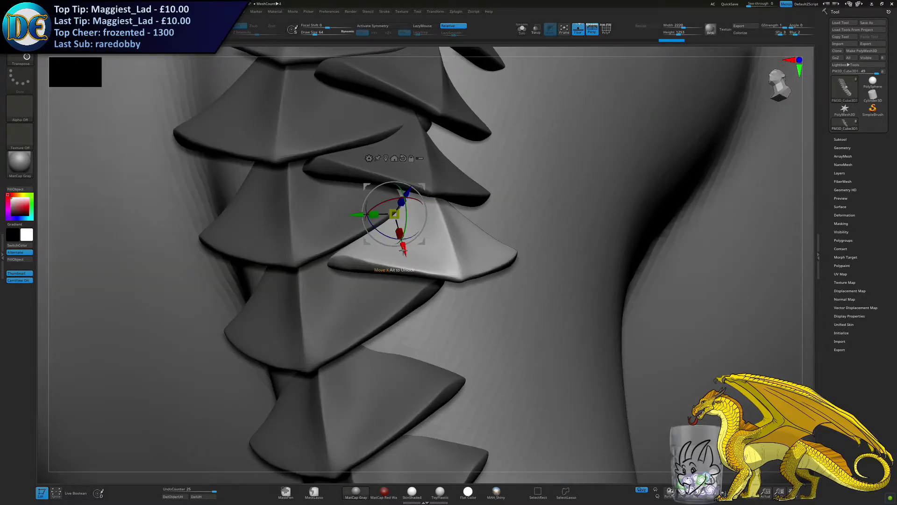
pyautogui.moveTo(403, 250); pyautogui.dragTo(413, 352)
pyautogui.moveTo(397, 333); pyautogui.dragTo(404, 321, button='right')
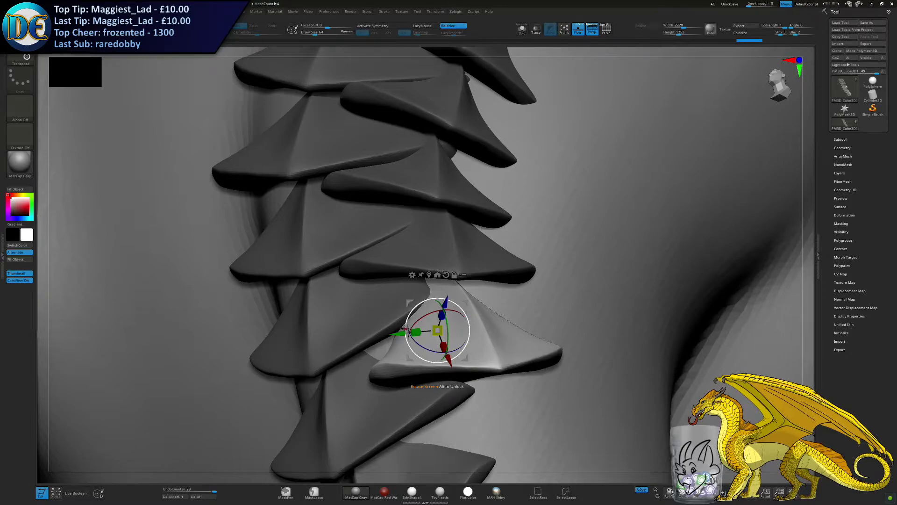
pyautogui.moveTo(407, 332); pyautogui.dragTo(392, 194, button='right')
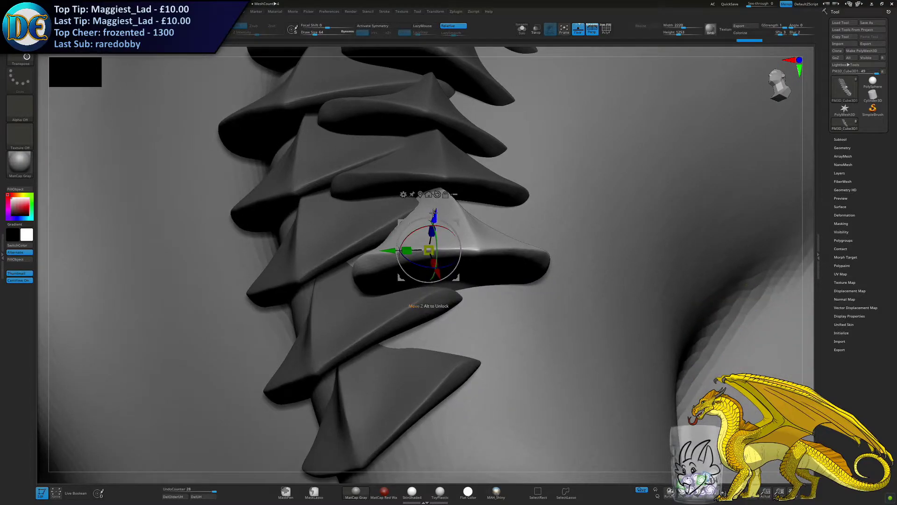
pyautogui.moveTo(433, 215); pyautogui.dragTo(432, 227)
pyautogui.moveTo(434, 287); pyautogui.dragTo(425, 263)
pyautogui.moveTo(431, 218); pyautogui.dragTo(416, 212)
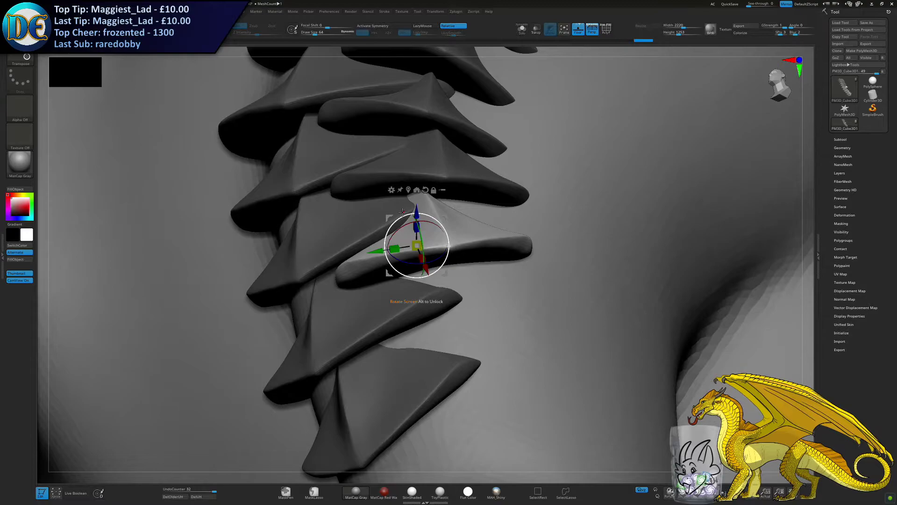
# Adjust the ninth side scale's angle and depth so it overlaps its neighbours without floating off the leg
pyautogui.keyDown('alt'); pyautogui.moveTo(393, 213); pyautogui.dragTo(346, 138, button='right'); pyautogui.keyUp('alt')
pyautogui.moveTo(345, 138); pyautogui.dragTo(360, 215, button='right')
pyautogui.moveTo(364, 187); pyautogui.dragTo(349, 170)
pyautogui.moveTo(400, 195); pyautogui.dragTo(399, 191)
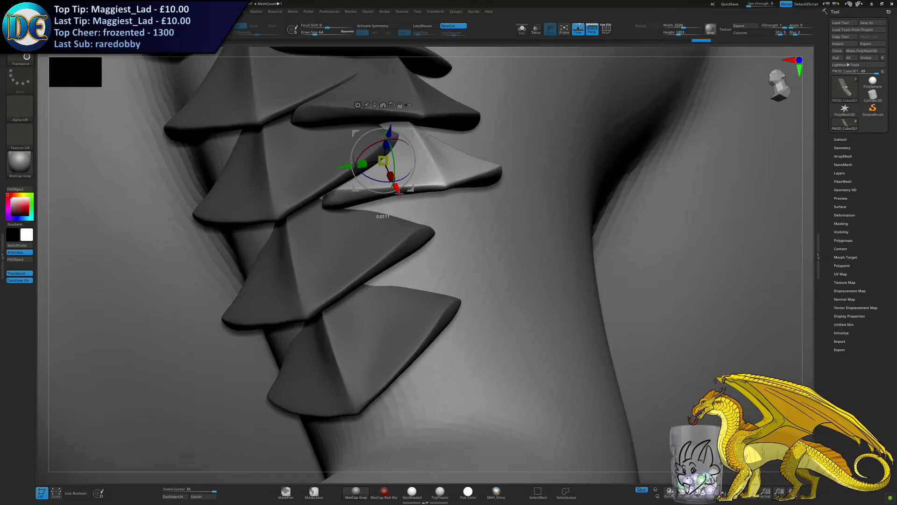
pyautogui.moveTo(461, 318); pyautogui.dragTo(440, 257, button='right')
pyautogui.moveTo(446, 207); pyautogui.dragTo(446, 208)
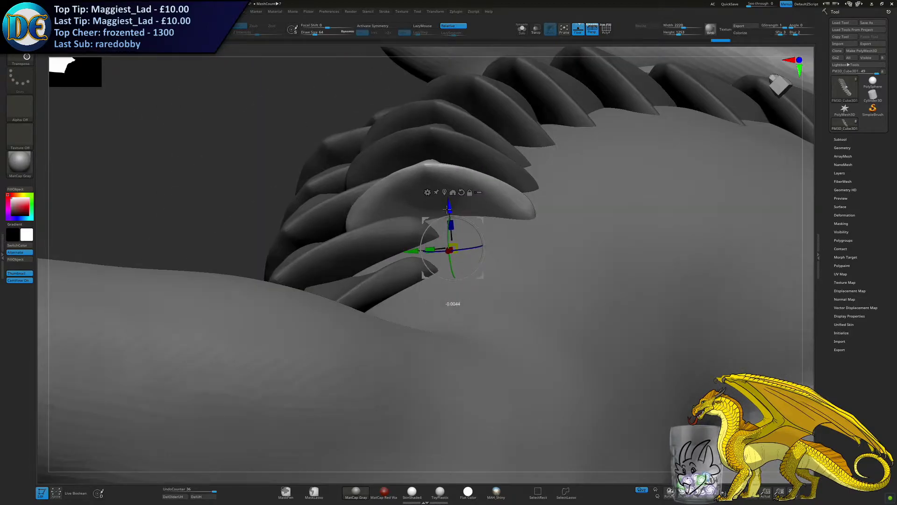
# Copy the ninth side scale downward and angle the tenth one around the side of the leg
pyautogui.moveTo(450, 174); pyautogui.dragTo(449, 205, button='right')
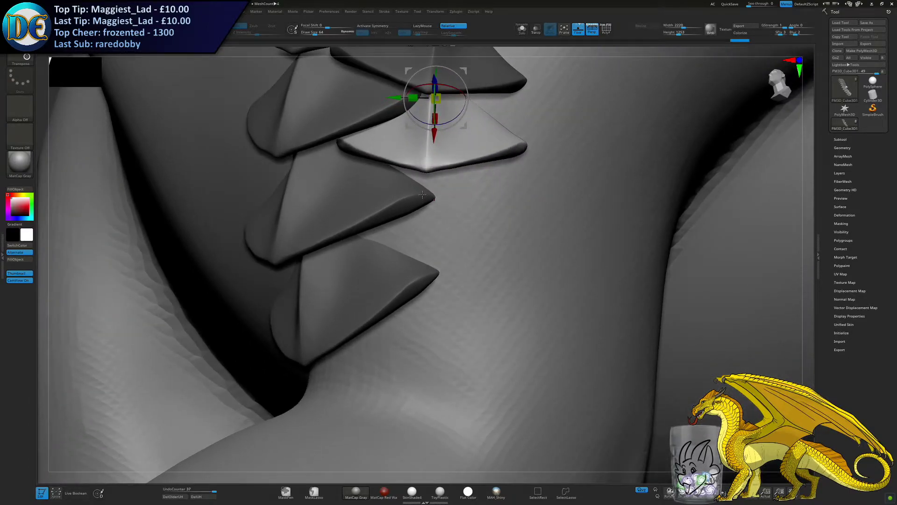
pyautogui.moveTo(434, 119); pyautogui.dragTo(428, 205)
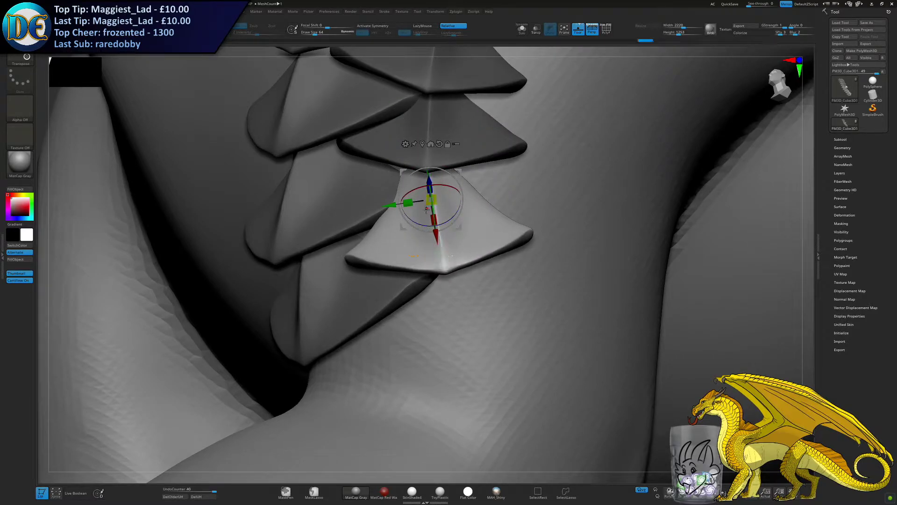
pyautogui.moveTo(440, 202); pyautogui.dragTo(408, 191, button='right')
pyautogui.moveTo(374, 191); pyautogui.dragTo(368, 196)
pyautogui.moveTo(368, 256); pyautogui.dragTo(363, 251)
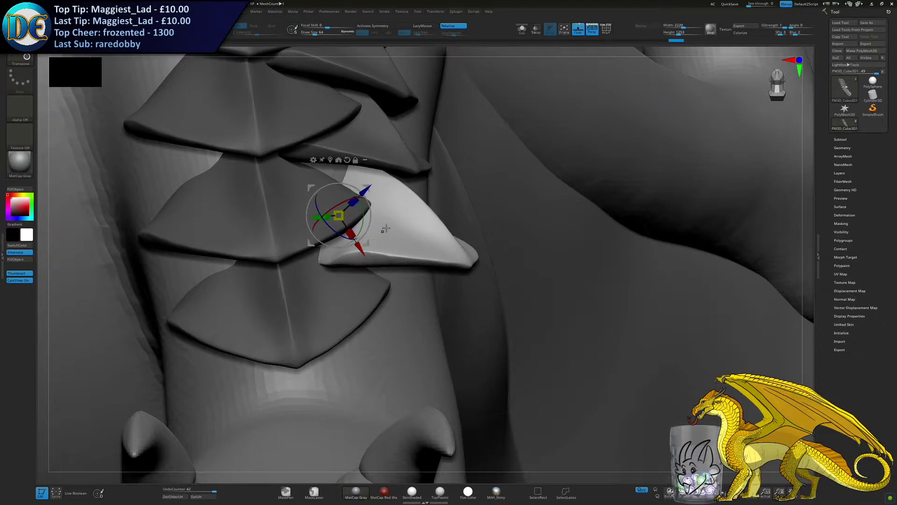
# Refine the tenth side scale's position and rotation so it tucks in beside the lower main row
pyautogui.moveTo(385, 229); pyautogui.dragTo(376, 203, button='right')
pyautogui.moveTo(413, 192); pyautogui.dragTo(411, 198)
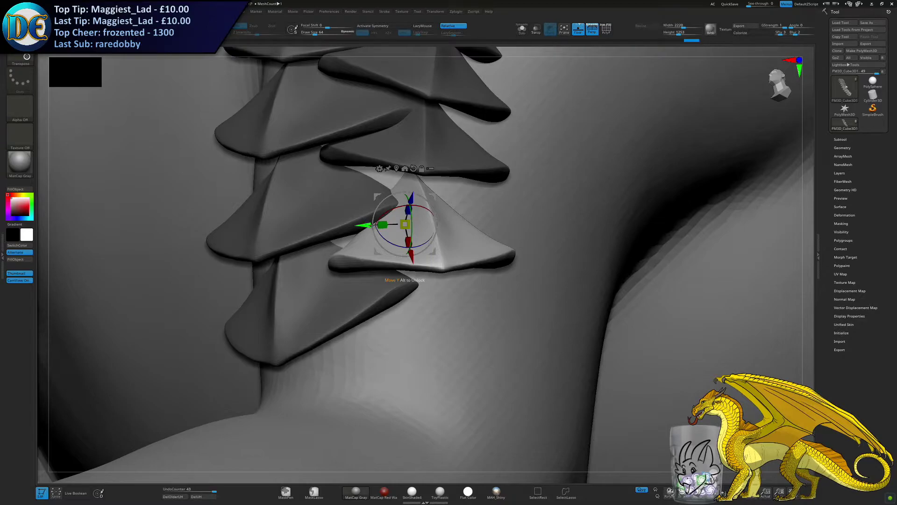
pyautogui.moveTo(396, 241); pyautogui.dragTo(392, 242)
pyautogui.moveTo(384, 243); pyautogui.dragTo(327, 276, button='right')
pyautogui.keyDown('alt'); pyautogui.moveTo(448, 317); pyautogui.dragTo(345, 276, button='right'); pyautogui.keyUp('alt')
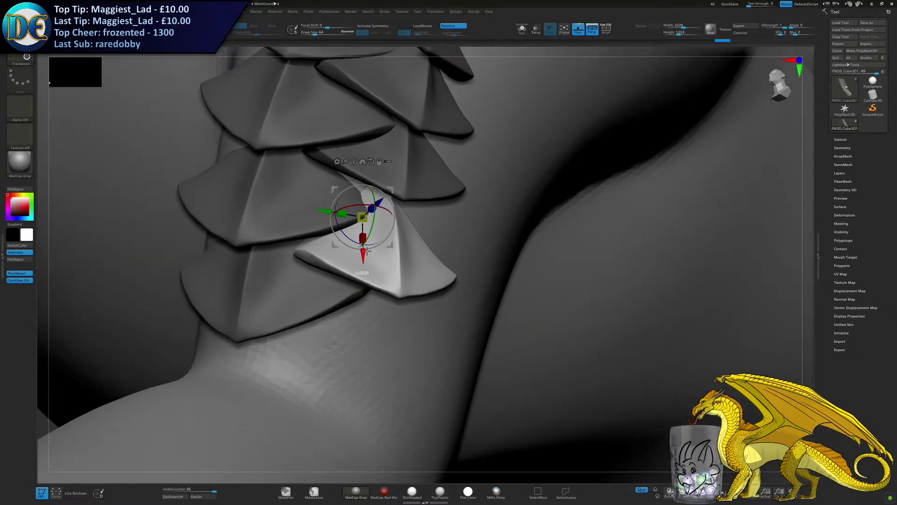
pyautogui.moveTo(369, 253); pyautogui.dragTo(367, 243)
pyautogui.moveTo(325, 201); pyautogui.dragTo(331, 202)
# Examine both scale rows down the foreleg from the front, side and close up
pyautogui.keyDown('ctrl'); pyautogui.moveTo(327, 205); pyautogui.dragTo(322, 187, button='right'); pyautogui.keyUp('ctrl')
pyautogui.keyDown('alt'); pyautogui.moveTo(322, 187); pyautogui.dragTo(303, 274, button='right'); pyautogui.keyUp('alt')
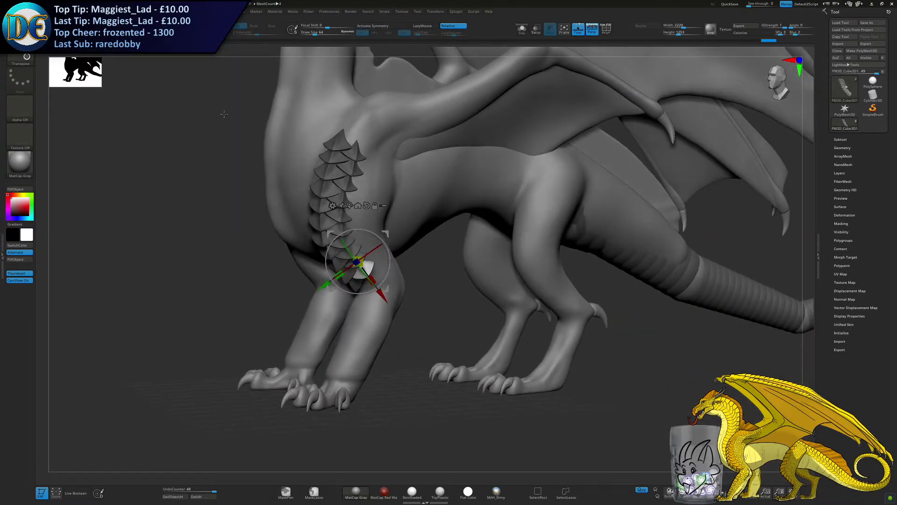
pyautogui.press('q')
pyautogui.moveTo(322, 201)
pyautogui.keyDown('ctrl'); pyautogui.mouseDown(button='right')
pyautogui.moveTo(324, 252)
pyautogui.moveTo(341, 187)
pyautogui.mouseUp(button='right'); pyautogui.keyUp('ctrl')
pyautogui.moveTo(327, 128)
pyautogui.keyDown('alt'); pyautogui.mouseDown(button='right')
pyautogui.moveTo(340, 187)
pyautogui.moveTo(325, 187)
pyautogui.moveTo(336, 372)
pyautogui.moveTo(310, 334)
pyautogui.moveTo(329, 340)
pyautogui.mouseUp(button='right'); pyautogui.keyUp('alt')
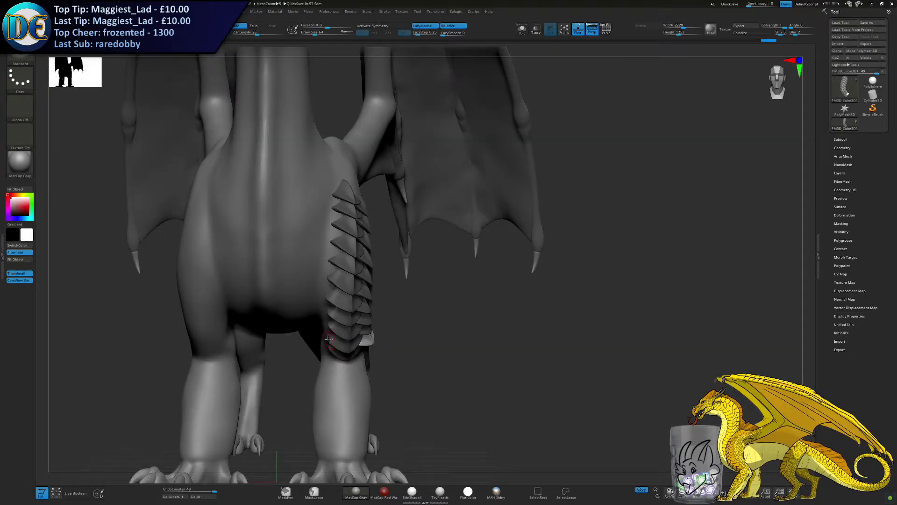
pyautogui.moveTo(368, 357); pyautogui.dragTo(356, 342, button='right')
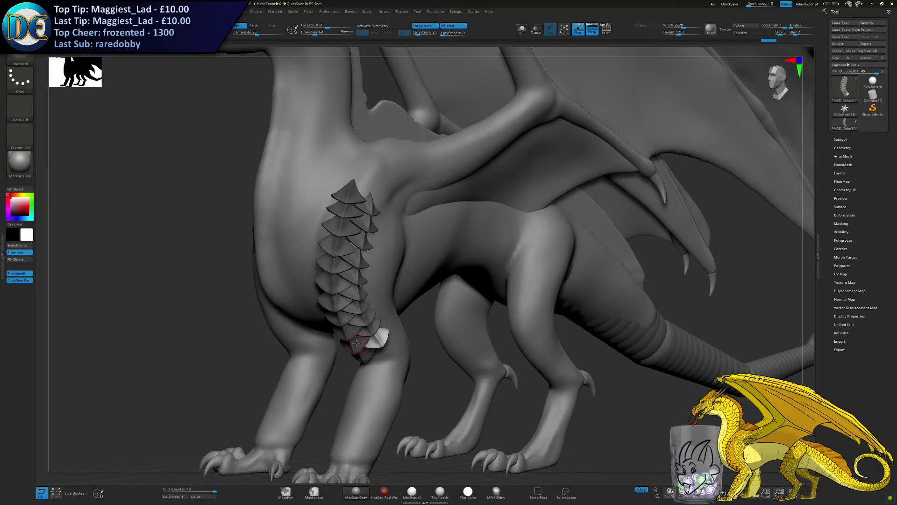
pyautogui.keyDown('alt'); pyautogui.moveTo(373, 324); pyautogui.dragTo(381, 162, button='right'); pyautogui.keyUp('alt')
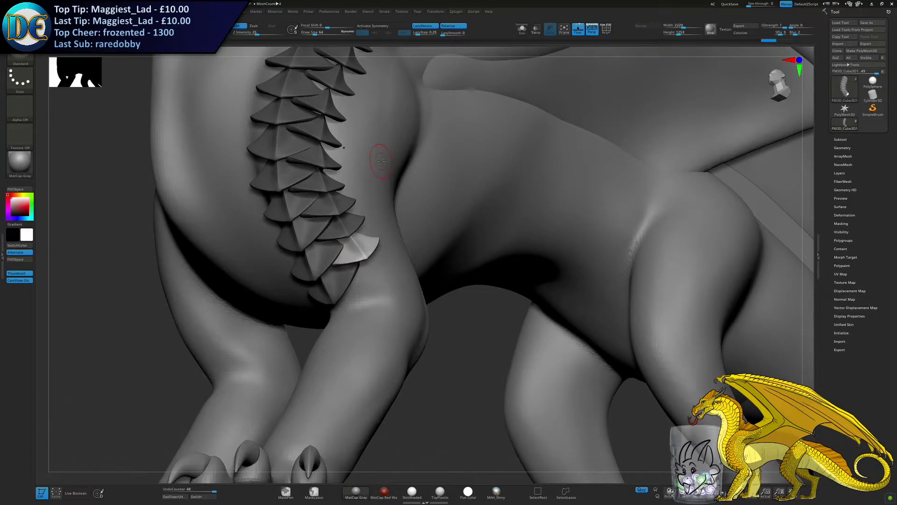
pyautogui.keyDown('ctrl'); pyautogui.moveTo(381, 162); pyautogui.dragTo(379, 203, button='right'); pyautogui.keyUp('ctrl')
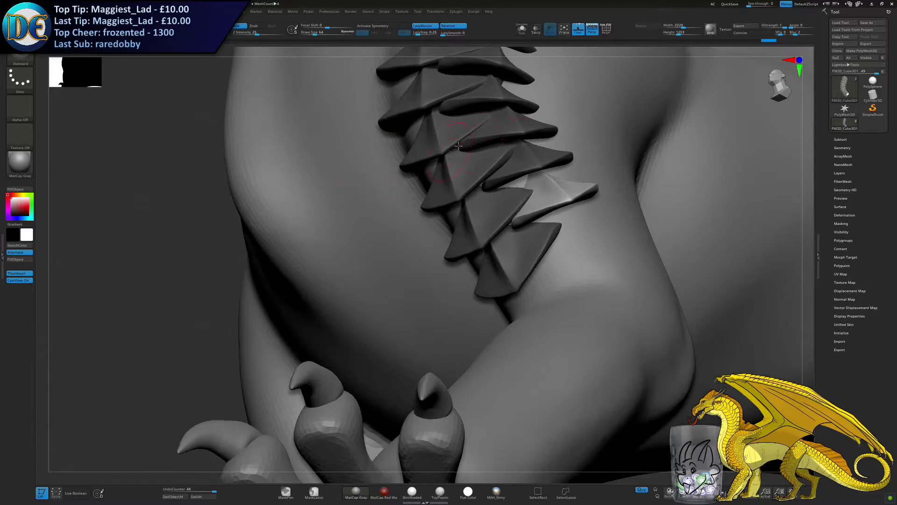
pyautogui.keyDown('alt'); pyautogui.moveTo(468, 145); pyautogui.dragTo(393, 178, button='right'); pyautogui.keyUp('alt')
# Shift the tenth side scale closer to the main row and correct its rotation
pyautogui.press('w')
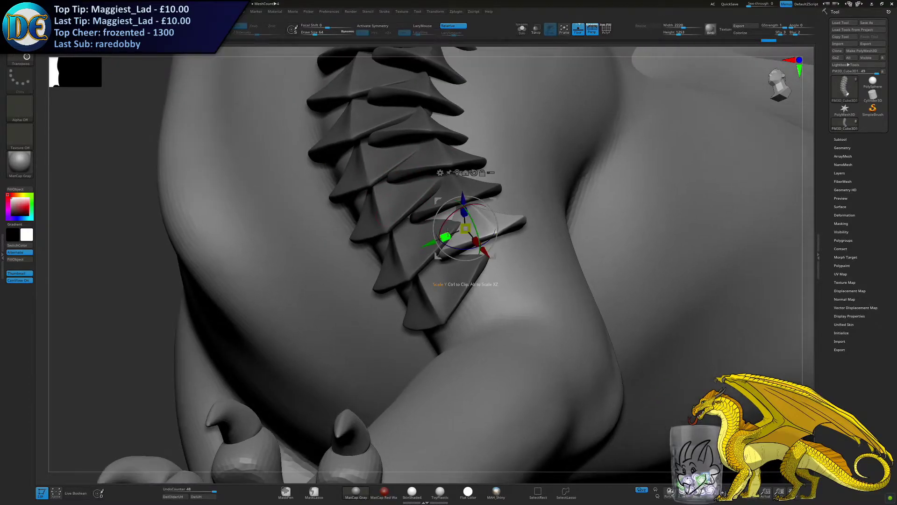
pyautogui.keyDown('ctrl'); pyautogui.moveTo(421, 206); pyautogui.dragTo(421, 240, button='right'); pyautogui.keyUp('ctrl')
pyautogui.moveTo(421, 240); pyautogui.dragTo(417, 242)
pyautogui.moveTo(417, 242); pyautogui.dragTo(460, 219, button='right')
pyautogui.moveTo(454, 256); pyautogui.dragTo(438, 221)
pyautogui.moveTo(504, 233); pyautogui.dragTo(465, 236, button='right')
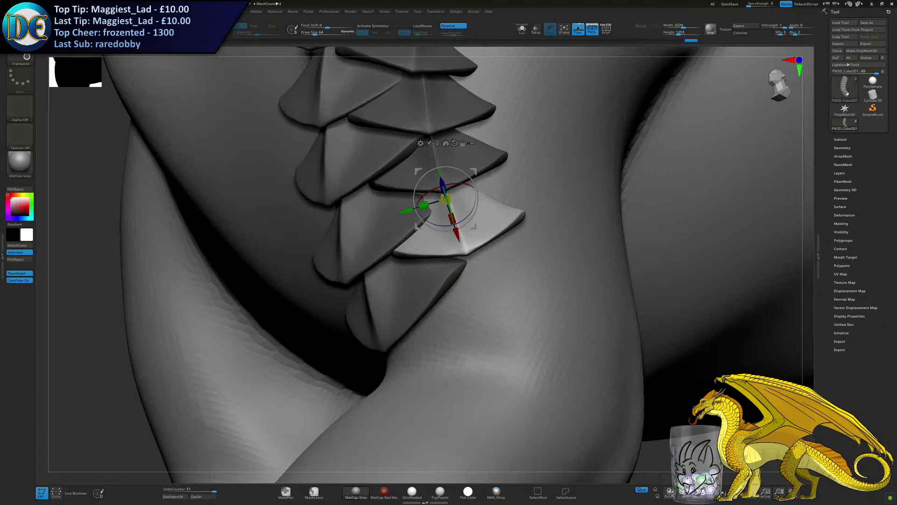
# Try to copy the lowest side scale downward as an eleventh one and angle it beside the main row's bottom scale
pyautogui.moveTo(422, 262); pyautogui.dragTo(413, 314, button='right')
pyautogui.moveTo(417, 320); pyautogui.dragTo(433, 359)
pyautogui.moveTo(434, 351); pyautogui.dragTo(472, 330, button='right')
pyautogui.moveTo(423, 332); pyautogui.dragTo(418, 354)
pyautogui.moveTo(429, 366); pyautogui.dragTo(423, 369)
pyautogui.moveTo(423, 369); pyautogui.dragTo(424, 337, button='right')
pyautogui.moveTo(424, 337); pyautogui.dragTo(426, 346)
pyautogui.moveTo(412, 314); pyautogui.dragTo(420, 317)
pyautogui.moveTo(419, 322); pyautogui.dragTo(457, 347, button='right')
pyautogui.moveTo(463, 371); pyautogui.dragTo(462, 368)
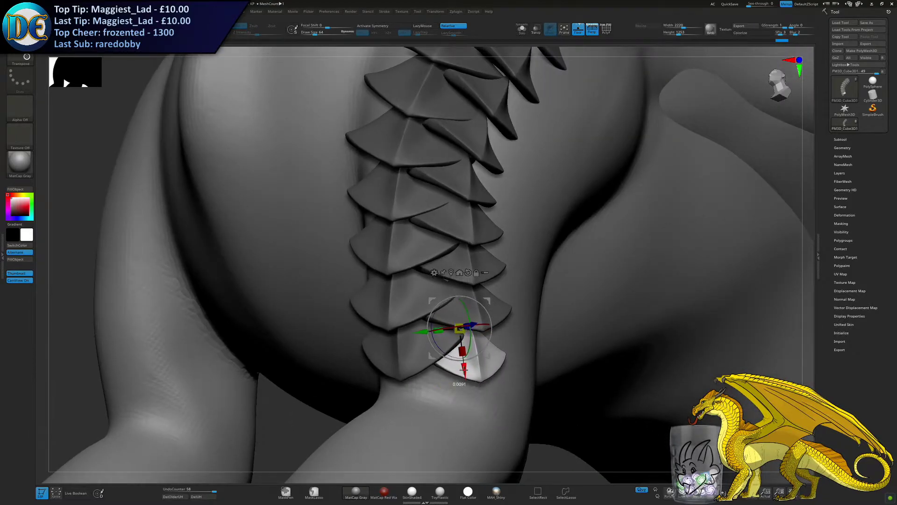
pyautogui.moveTo(425, 371); pyautogui.dragTo(436, 299, button='right')
pyautogui.moveTo(451, 255); pyautogui.dragTo(433, 278)
# Undo the eleventh side scale's copy and adjustments back to the tenth side scale
pyautogui.hotkey('ctrl', 'z')
pyautogui.hotkey('ctrl', 'z')
pyautogui.hotkey('ctrl', 'z')
pyautogui.hotkey('ctrl', 'z')
pyautogui.hotkey('ctrl', 'z')
pyautogui.hotkey('ctrl', 'z')
pyautogui.hotkey('ctrl', 'z')
pyautogui.hotkey('ctrl', 'z')
pyautogui.hotkey('ctrl', 'z')
pyautogui.hotkey('ctrl', 'z')
# Copy the tenth side scale up to the top of the leg on the chest side of the main row and turn it
pyautogui.moveTo(445, 360)
pyautogui.keyDown('ctrl'); pyautogui.mouseDown(button='right')
pyautogui.moveTo(413, 303)
pyautogui.moveTo(402, 336)
pyautogui.moveTo(356, 330)
pyautogui.mouseUp(button='right'); pyautogui.keyUp('ctrl')
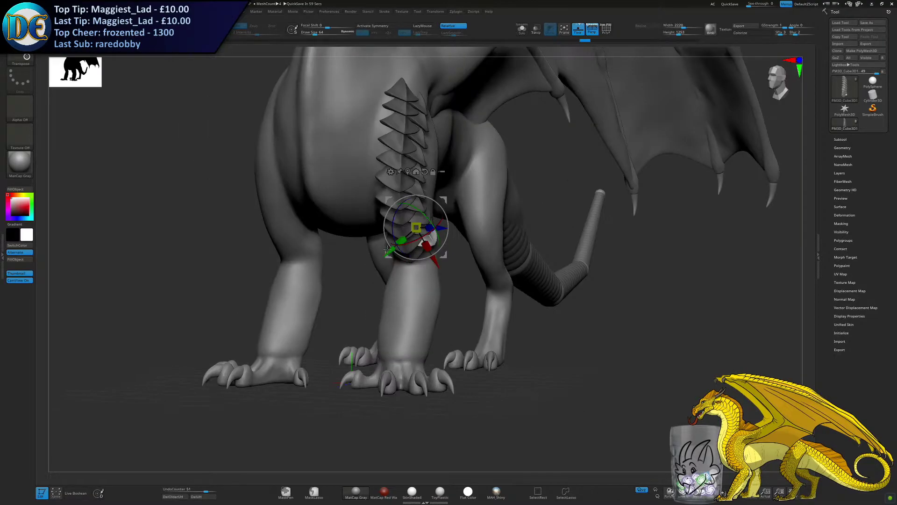
pyautogui.moveTo(443, 200); pyautogui.dragTo(371, 104)
pyautogui.moveTo(371, 106); pyautogui.dragTo(413, 128, button='right')
pyautogui.moveTo(359, 134); pyautogui.dragTo(412, 135)
pyautogui.moveTo(414, 137); pyautogui.dragTo(386, 146, button='right')
pyautogui.moveTo(397, 144); pyautogui.dragTo(358, 134)
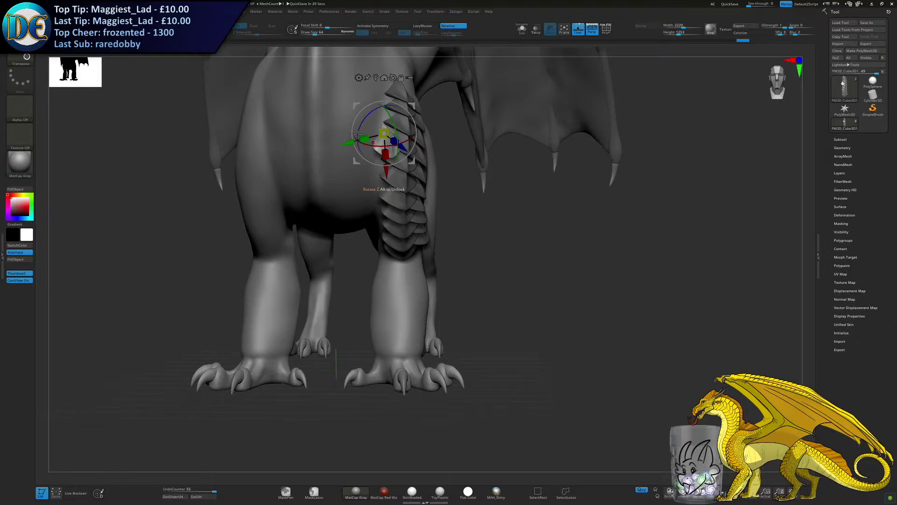
# Rotate the copied scale and move it closer to the top scale of the main row
pyautogui.moveTo(411, 106)
pyautogui.mouseDown()
pyautogui.moveTo(406, 77)
pyautogui.moveTo(401, 113)
pyautogui.mouseUp()
pyautogui.keyDown('ctrl'); pyautogui.moveTo(403, 113); pyautogui.dragTo(337, 112, button='right'); pyautogui.keyUp('ctrl')
pyautogui.moveTo(272, 107); pyautogui.dragTo(326, 72)
pyautogui.keyDown('alt'); pyautogui.moveTo(349, 113); pyautogui.dragTo(415, 164, button='right'); pyautogui.keyUp('alt')
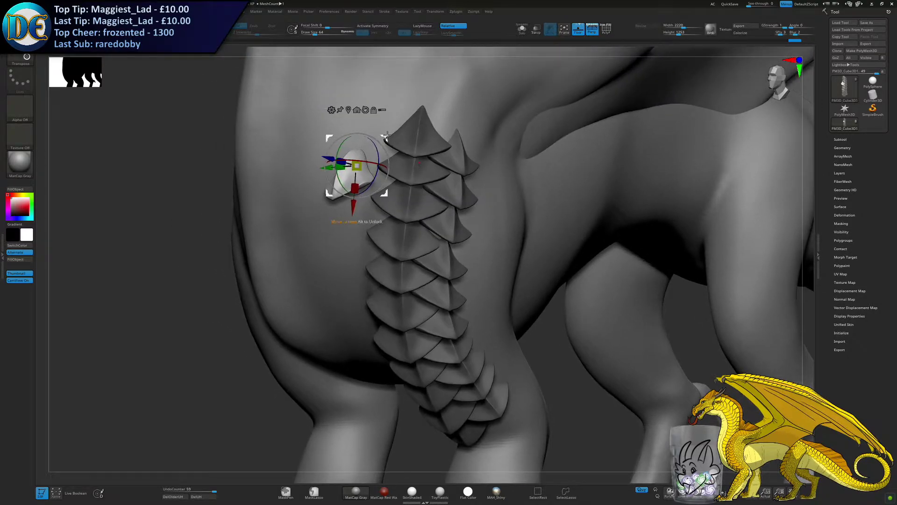
pyautogui.moveTo(386, 136); pyautogui.dragTo(408, 112)
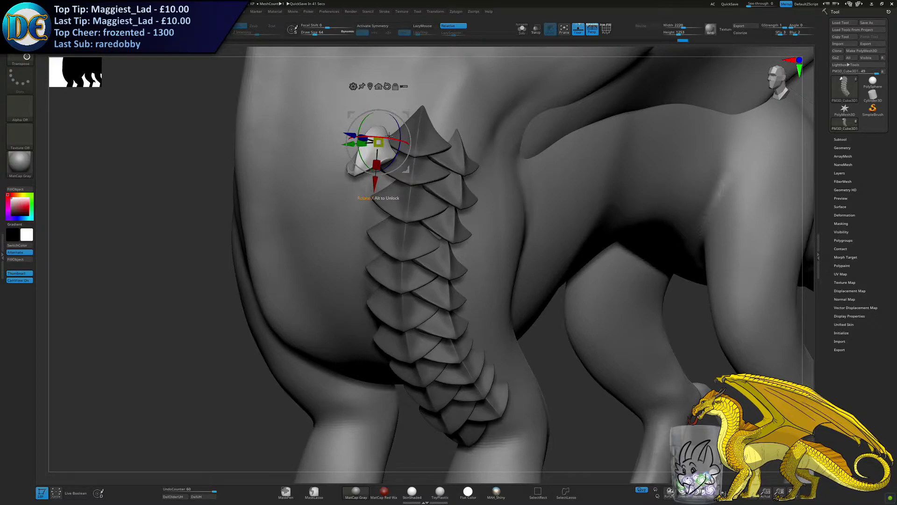
pyautogui.moveTo(407, 169)
pyautogui.mouseDown()
pyautogui.moveTo(417, 173)
pyautogui.moveTo(388, 169)
pyautogui.mouseUp()
pyautogui.moveTo(410, 141); pyautogui.dragTo(383, 133)
# Tuck the first chest-side scale behind the main row's top scale and correct its angle against the body
pyautogui.moveTo(387, 144); pyautogui.dragTo(416, 142, button='right')
pyautogui.keyDown('ctrl'); pyautogui.moveTo(416, 143); pyautogui.dragTo(410, 153, button='right'); pyautogui.keyUp('ctrl')
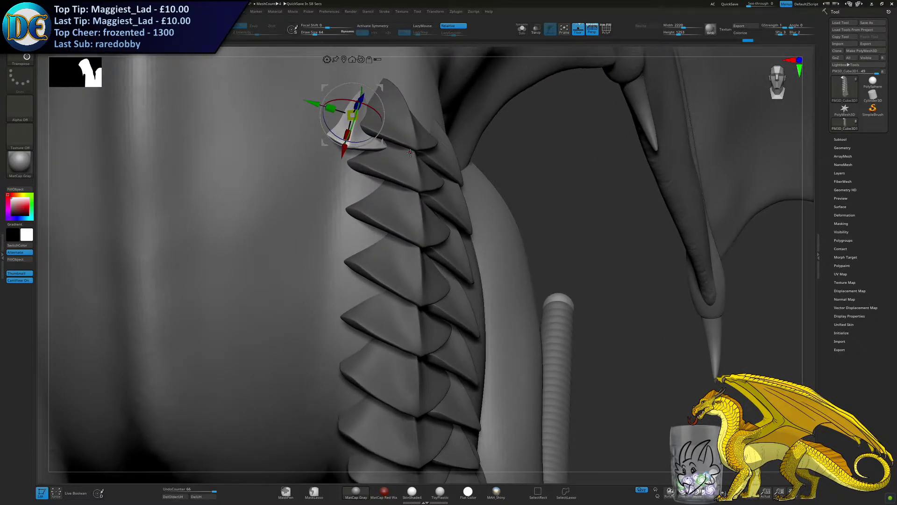
pyautogui.moveTo(355, 125); pyautogui.dragTo(358, 133)
pyautogui.moveTo(398, 164); pyautogui.dragTo(372, 164, button='right')
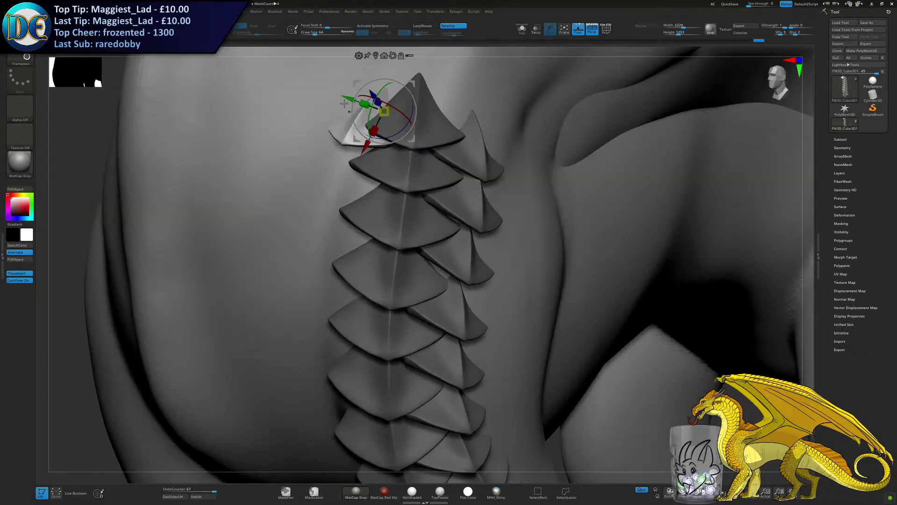
pyautogui.click(350, 100)
pyautogui.moveTo(313, 233); pyautogui.dragTo(357, 219, button='right')
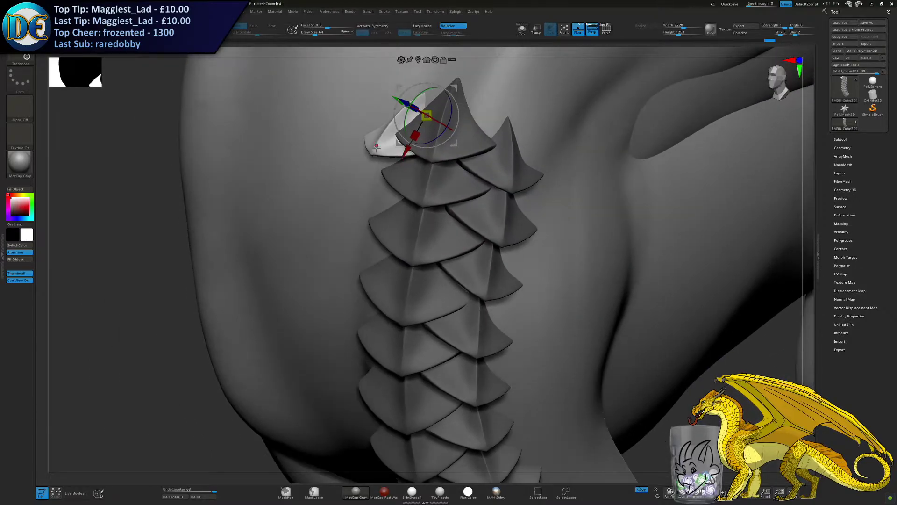
pyautogui.moveTo(385, 139); pyautogui.dragTo(389, 137, button='right')
# Copy the first chest-side scale downward and position and rotate the second one beside the main row
pyautogui.moveTo(400, 150)
pyautogui.keyDown('ctrl'); pyautogui.mouseDown()
pyautogui.moveTo(369, 205)
pyautogui.moveTo(411, 186)
pyautogui.moveTo(410, 146)
pyautogui.mouseUp(); pyautogui.keyUp('ctrl')
pyautogui.keyDown('ctrl'); pyautogui.moveTo(336, 206); pyautogui.dragTo(357, 224, button='right'); pyautogui.keyUp('ctrl')
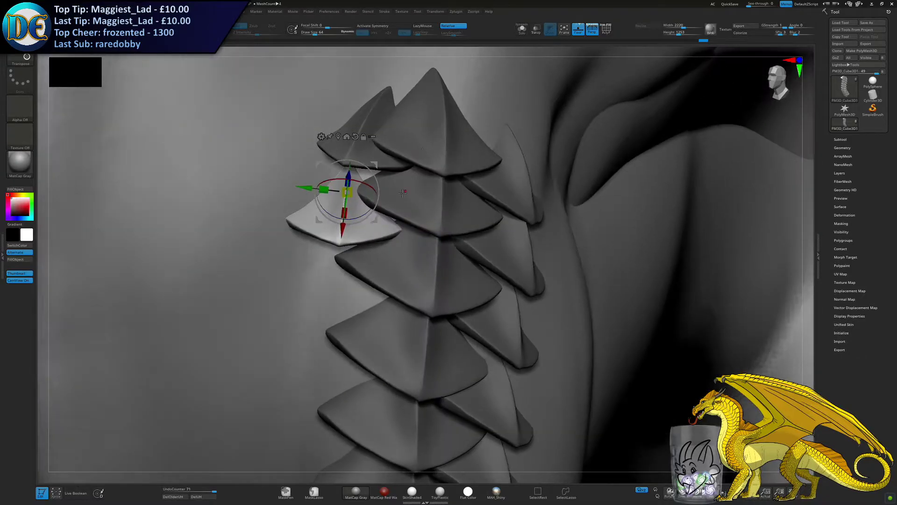
pyautogui.moveTo(349, 192); pyautogui.dragTo(357, 193)
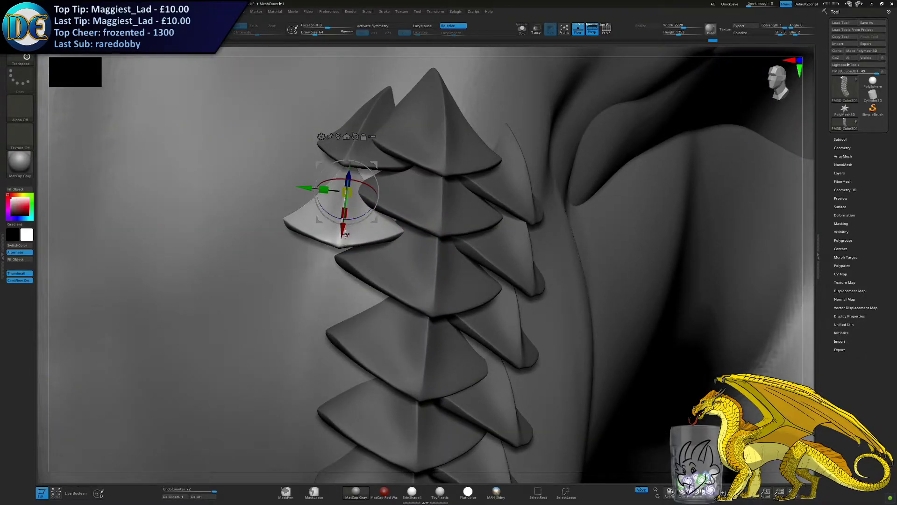
pyautogui.moveTo(344, 231); pyautogui.dragTo(341, 215)
pyautogui.moveTo(306, 184); pyautogui.dragTo(354, 193)
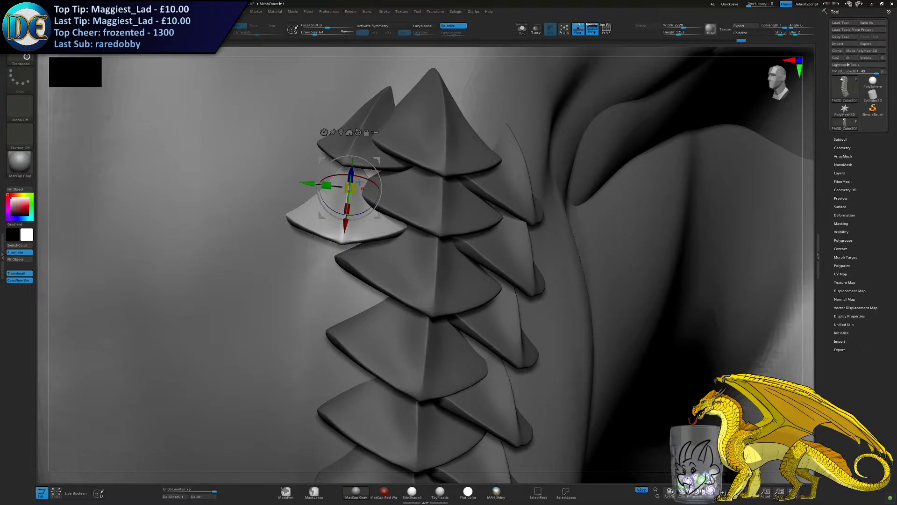
pyautogui.moveTo(377, 228); pyautogui.dragTo(367, 192, button='right')
pyautogui.moveTo(372, 184); pyautogui.dragTo(375, 187)
pyautogui.moveTo(371, 220); pyautogui.dragTo(311, 198)
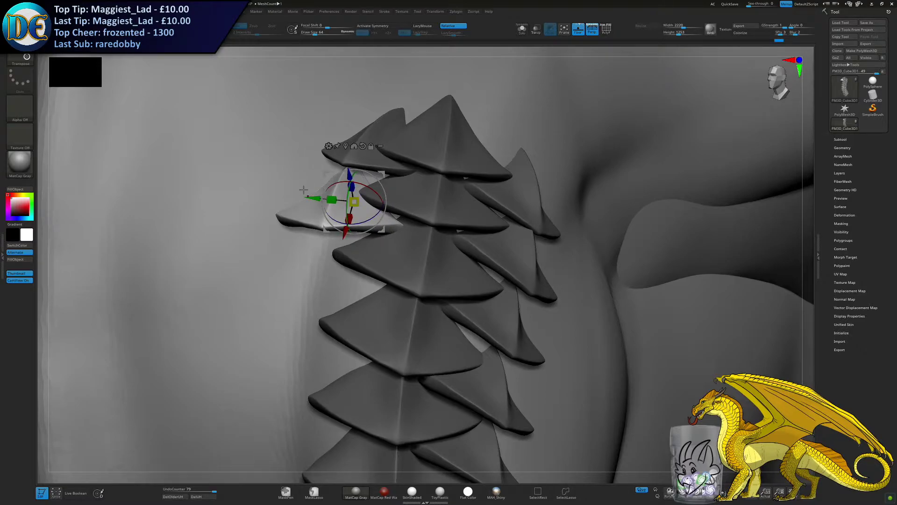
# Copy the second chest-side scale downward to place a third one beneath it
pyautogui.moveTo(443, 191); pyautogui.dragTo(397, 226, button='right')
pyautogui.moveTo(418, 166); pyautogui.dragTo(418, 159, button='right')
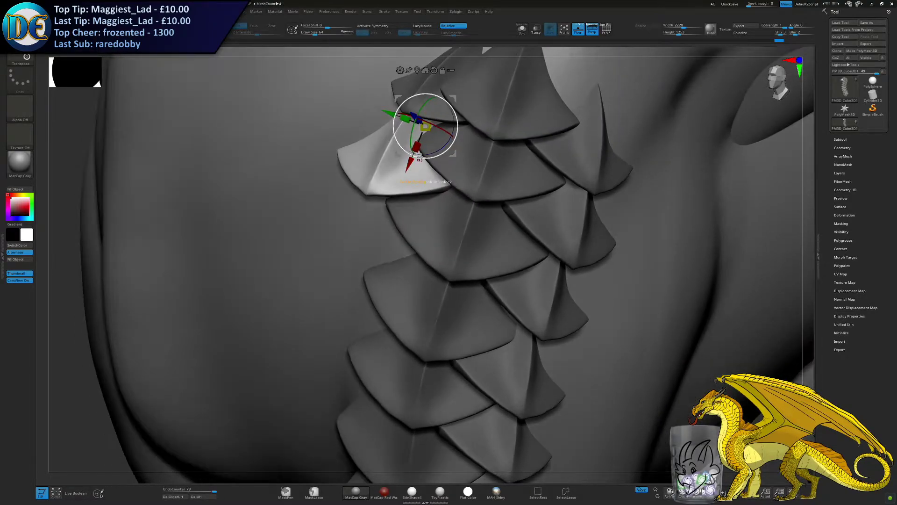
pyautogui.moveTo(436, 148); pyautogui.dragTo(363, 216)
pyautogui.moveTo(408, 147); pyautogui.dragTo(388, 202)
pyautogui.moveTo(390, 207); pyautogui.dragTo(383, 189, button='right')
pyautogui.moveTo(377, 190); pyautogui.dragTo(381, 196)
pyautogui.moveTo(376, 227); pyautogui.dragTo(397, 228, button='right')
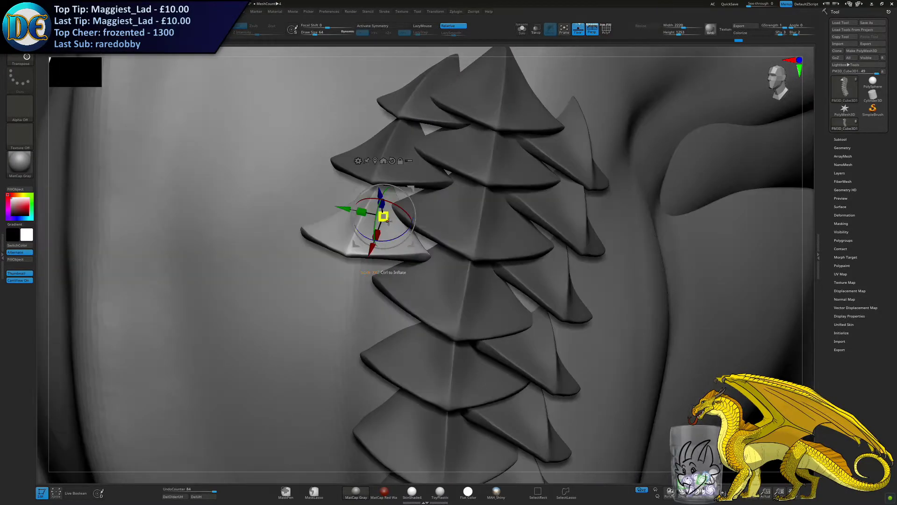
# Fine-tune the third chest-side scale's size, position and rotation so it tucks against the main row
pyautogui.moveTo(384, 216); pyautogui.dragTo(387, 215)
pyautogui.moveTo(372, 248); pyautogui.dragTo(375, 241)
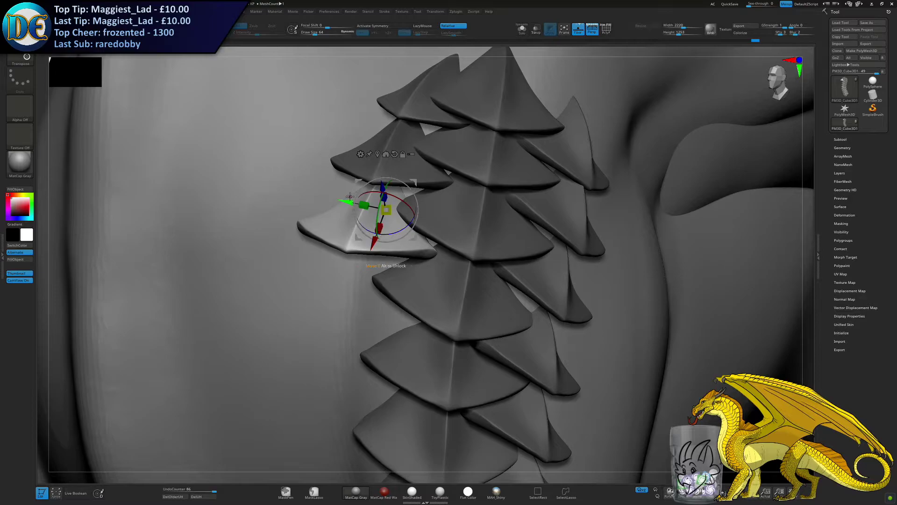
pyautogui.moveTo(347, 202); pyautogui.dragTo(350, 202)
pyautogui.moveTo(377, 239); pyautogui.dragTo(380, 235)
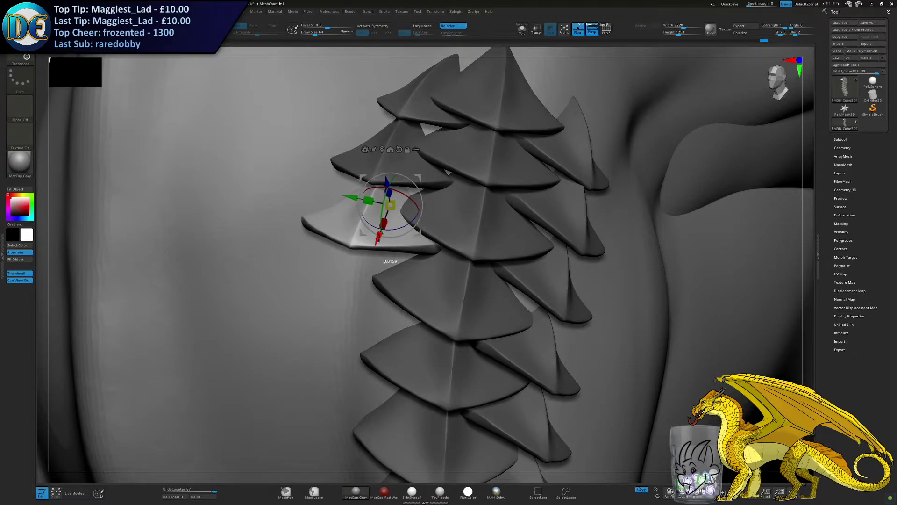
pyautogui.moveTo(354, 198); pyautogui.dragTo(363, 200)
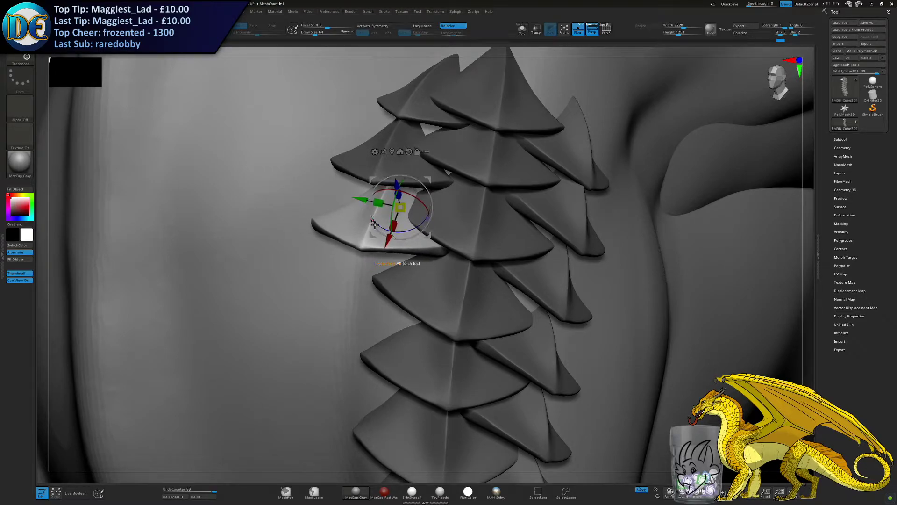
pyautogui.moveTo(383, 248); pyautogui.dragTo(382, 249)
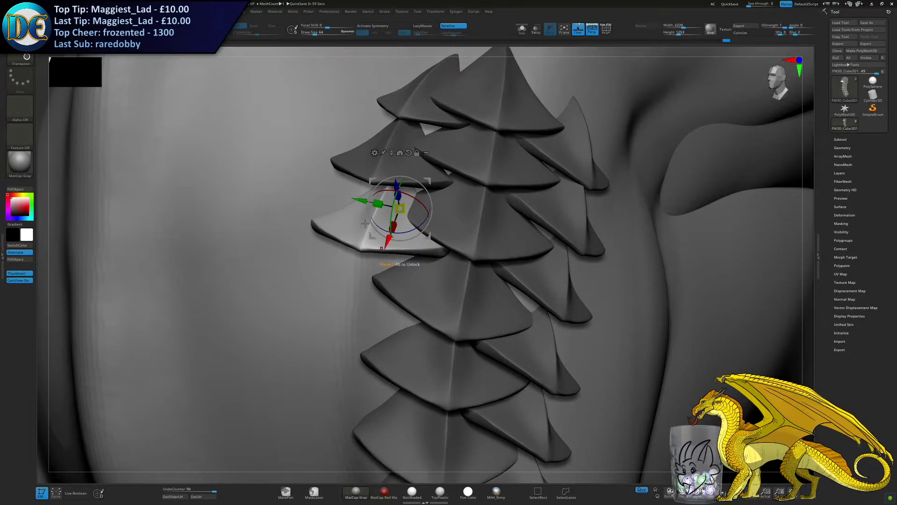
pyautogui.moveTo(312, 179); pyautogui.dragTo(314, 153)
pyautogui.moveTo(406, 200); pyautogui.dragTo(409, 202)
pyautogui.moveTo(312, 161); pyautogui.dragTo(319, 191)
pyautogui.moveTo(431, 147); pyautogui.dragTo(433, 147)
# Copy the third chest-side scale downward and angle the fourth one against the body
pyautogui.moveTo(391, 211); pyautogui.dragTo(354, 292)
pyautogui.moveTo(309, 210); pyautogui.dragTo(308, 184)
pyautogui.moveTo(373, 253); pyautogui.dragTo(403, 284)
pyautogui.moveTo(337, 280)
pyautogui.mouseDown()
pyautogui.moveTo(303, 292)
pyautogui.moveTo(326, 271)
pyautogui.mouseUp()
pyautogui.moveTo(302, 243); pyautogui.dragTo(303, 213)
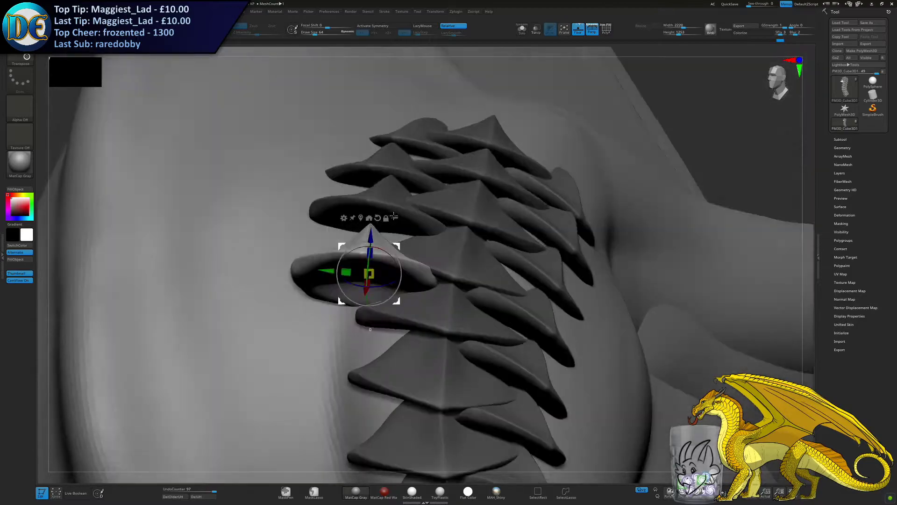
pyautogui.moveTo(369, 236); pyautogui.dragTo(368, 248)
pyautogui.moveTo(369, 234)
pyautogui.mouseDown(button='right')
pyautogui.moveTo(374, 271)
pyautogui.moveTo(402, 229)
pyautogui.moveTo(442, 227)
pyautogui.moveTo(413, 236)
pyautogui.moveTo(415, 253)
pyautogui.moveTo(434, 227)
pyautogui.moveTo(409, 231)
pyautogui.moveTo(414, 245)
pyautogui.moveTo(364, 250)
pyautogui.mouseUp(button='right')
# Undo the second, third and fourth chest-side scales back to the first one at the top of the leg
pyautogui.hotkey('ctrl', 'z')
pyautogui.hotkey('ctrl', 'z')
pyautogui.hotkey('ctrl', 'z')
pyautogui.hotkey('ctrl', 'z')
pyautogui.hotkey('ctrl', 'z')
pyautogui.hotkey('ctrl', 'z')
pyautogui.hotkey('ctrl', 'z')
pyautogui.hotkey('ctrl', 'z')
pyautogui.hotkey('ctrl', 'z')
pyautogui.hotkey('ctrl', 'z')
pyautogui.hotkey('ctrl', 'z')
pyautogui.hotkey('ctrl', 'z')
pyautogui.hotkey('ctrl', 'z')
pyautogui.hotkey('ctrl', 'z')
pyautogui.hotkey('ctrl', 'z')
pyautogui.hotkey('ctrl', 'z')
pyautogui.hotkey('ctrl', 'z')
pyautogui.hotkey('ctrl', 'z')
pyautogui.hotkey('ctrl', 'z')
pyautogui.hotkey('ctrl', 'z')
pyautogui.hotkey('ctrl', 'z')
pyautogui.hotkey('ctrl', 'z')
pyautogui.hotkey('ctrl', 'z')
pyautogui.hotkey('ctrl', 'z')
pyautogui.hotkey('ctrl', 'z')
pyautogui.hotkey('ctrl', 'z')
pyautogui.hotkey('ctrl', 'z')
pyautogui.hotkey('ctrl', 'z')
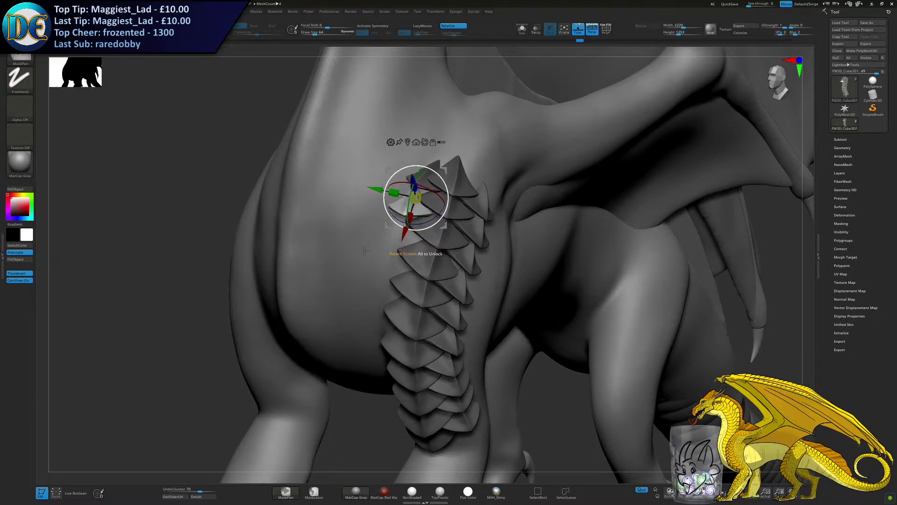
pyautogui.hotkey('ctrl', 'z')
pyautogui.hotkey('ctrl', 'z')
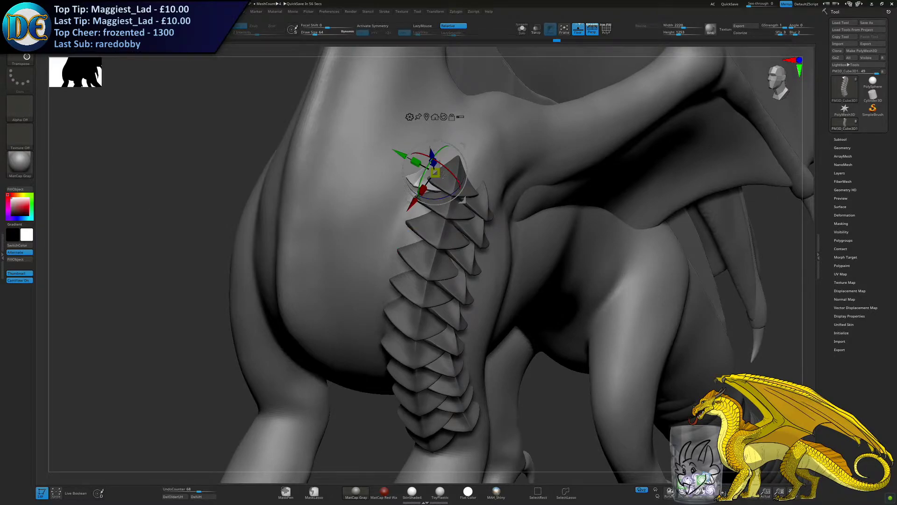
# Rotate and shift the first chest-side scale closer to the main row, accepting removal of the newer undo history entries
pyautogui.keyDown('ctrl'); pyautogui.moveTo(431, 162); pyautogui.dragTo(440, 213, button='right'); pyautogui.keyUp('ctrl')
pyautogui.moveTo(457, 183); pyautogui.dragTo(460, 192)
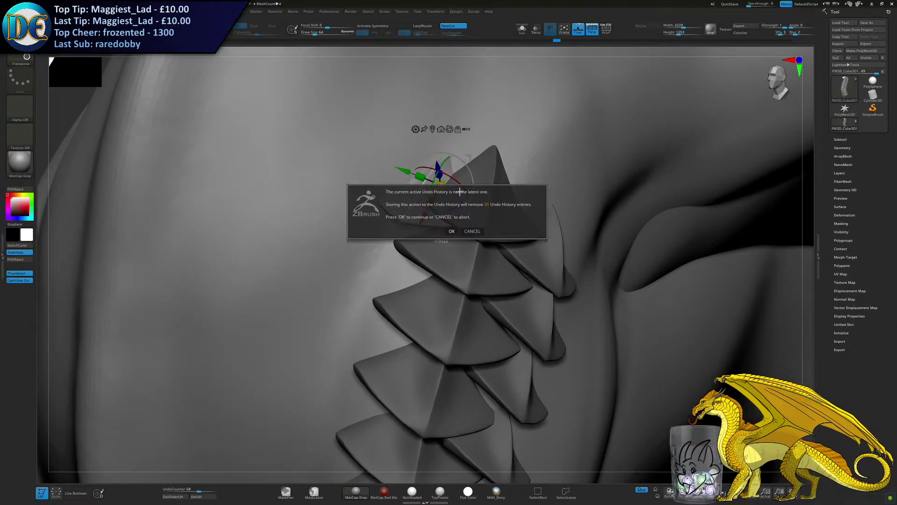
pyautogui.click(452, 231)
pyautogui.moveTo(444, 215); pyautogui.dragTo(450, 211)
pyautogui.moveTo(401, 177); pyautogui.dragTo(431, 174)
pyautogui.moveTo(426, 248); pyautogui.dragTo(423, 212, button='right')
pyautogui.moveTo(437, 204); pyautogui.dragTo(434, 204)
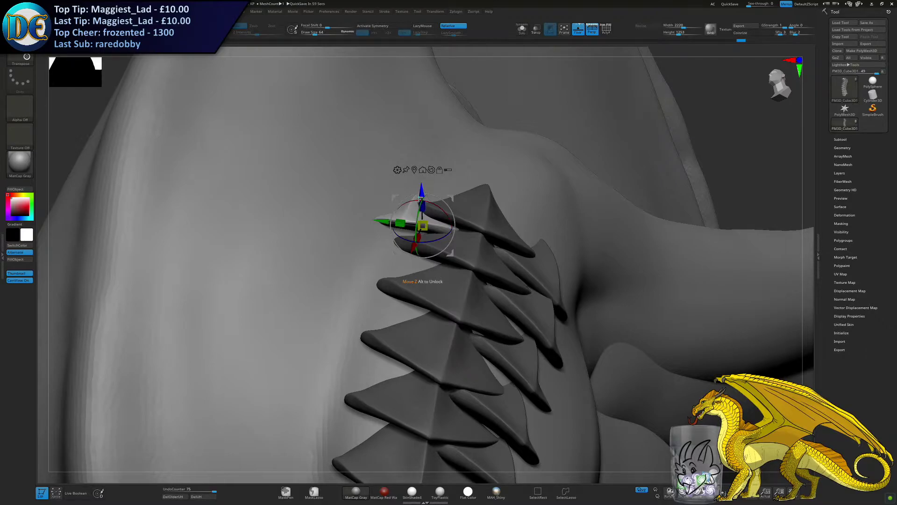
# Copy the first chest-side scale downward and seat the second one on the body beside the main row
pyautogui.moveTo(420, 197); pyautogui.dragTo(406, 179, button='right')
pyautogui.keyDown('ctrl'); pyautogui.moveTo(440, 196); pyautogui.dragTo(413, 243); pyautogui.keyUp('ctrl')
pyautogui.moveTo(411, 245); pyautogui.dragTo(407, 270, button='right')
pyautogui.moveTo(421, 211); pyautogui.dragTo(421, 219)
pyautogui.moveTo(417, 232); pyautogui.dragTo(439, 182, button='right')
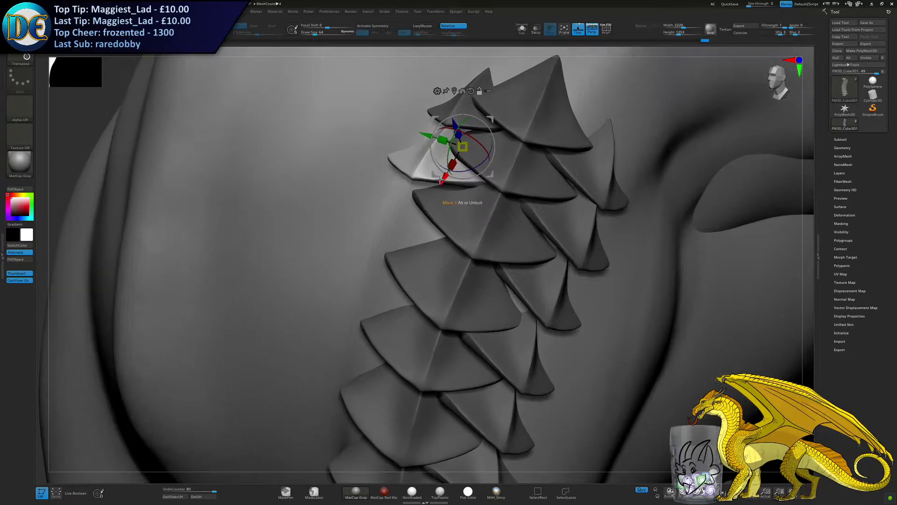
# Copy the second chest-side scale downward and adjust the third one's height and angle on the body
pyautogui.moveTo(440, 181); pyautogui.dragTo(410, 236)
pyautogui.moveTo(411, 236); pyautogui.dragTo(423, 176, button='right')
pyautogui.moveTo(354, 249); pyautogui.dragTo(353, 249)
pyautogui.moveTo(421, 201); pyautogui.dragTo(398, 228, button='right')
pyautogui.moveTo(403, 216); pyautogui.dragTo(404, 219)
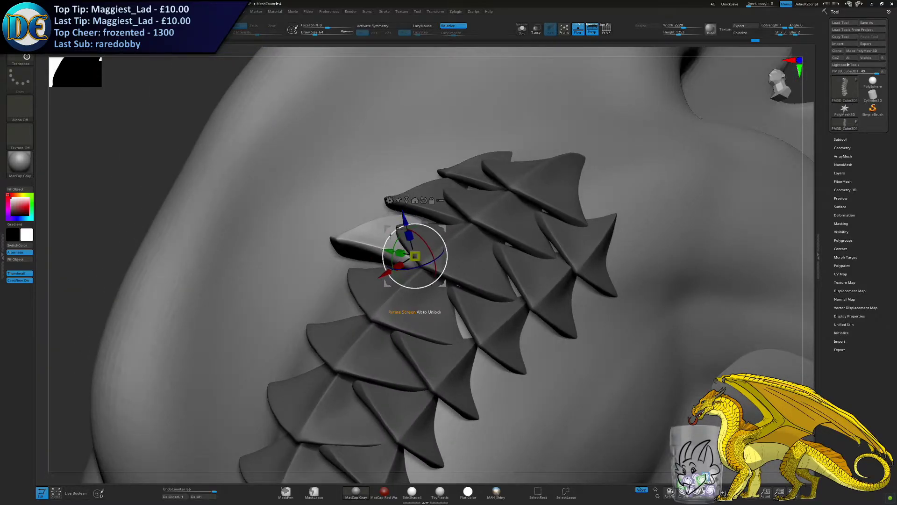
# Copy the third chest-side scale downward, angle the fourth one beside the main row, and check the scales on the whole dragon
pyautogui.moveTo(405, 222); pyautogui.dragTo(456, 213, button='right')
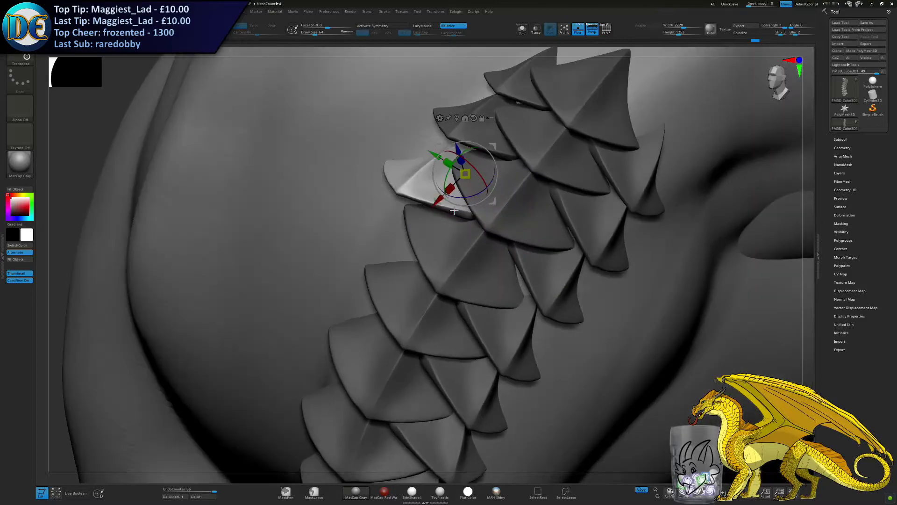
pyautogui.moveTo(442, 200); pyautogui.dragTo(392, 255)
pyautogui.moveTo(406, 203); pyautogui.dragTo(411, 215)
pyautogui.moveTo(439, 223); pyautogui.dragTo(421, 211, button='right')
pyautogui.moveTo(419, 233); pyautogui.dragTo(410, 228)
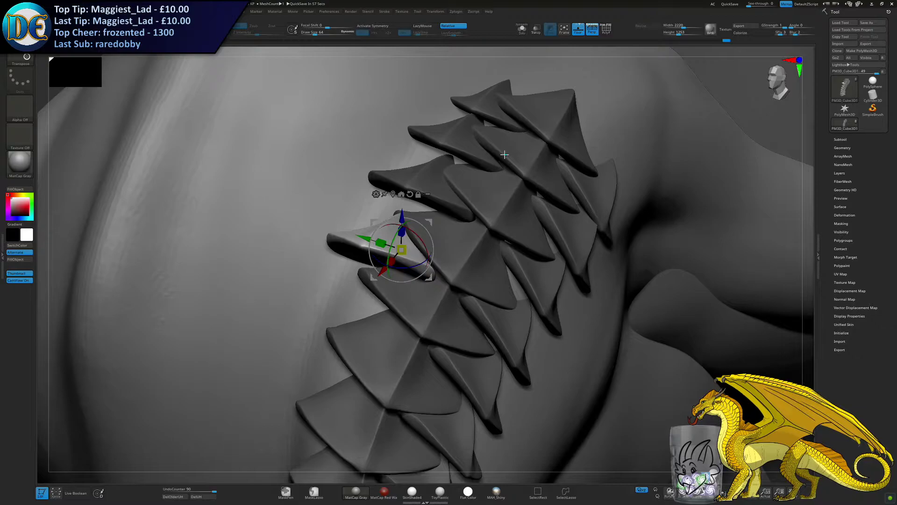
pyautogui.moveTo(489, 258); pyautogui.dragTo(468, 260, button='right')
pyautogui.keyDown('ctrl'); pyautogui.moveTo(503, 395); pyautogui.dragTo(442, 196, button='right'); pyautogui.keyUp('ctrl')
pyautogui.keyDown('shift'); pyautogui.moveTo(514, 261); pyautogui.dragTo(547, 234, button='right'); pyautogui.keyUp('shift')
pyautogui.moveTo(603, 280)
pyautogui.mouseDown(button='right')
pyautogui.moveTo(550, 282)
pyautogui.moveTo(613, 279)
pyautogui.mouseUp(button='right')
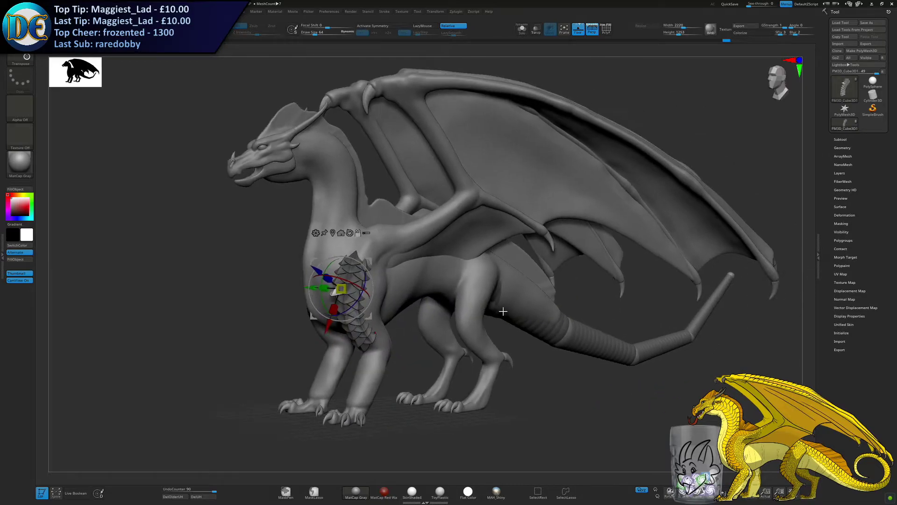
# Save the project over Sunny.ZPR in the Sunny folder under Commissions, declining to replace DynaMesh_Sphere_32.ZPR
pyautogui.press('q')
pyautogui.keyDown('alt'); pyautogui.moveTo(315, 285); pyautogui.dragTo(234, 299, button='right'); pyautogui.keyUp('alt')
pyautogui.hotkey('ctrl', 's')
pyautogui.press('Return')
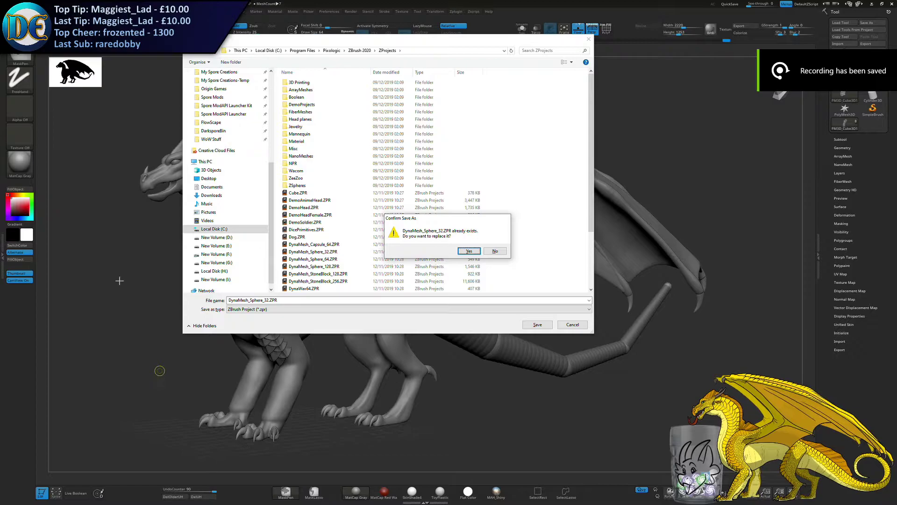
pyautogui.click(493, 251)
pyautogui.scroll(4, 243, 94)
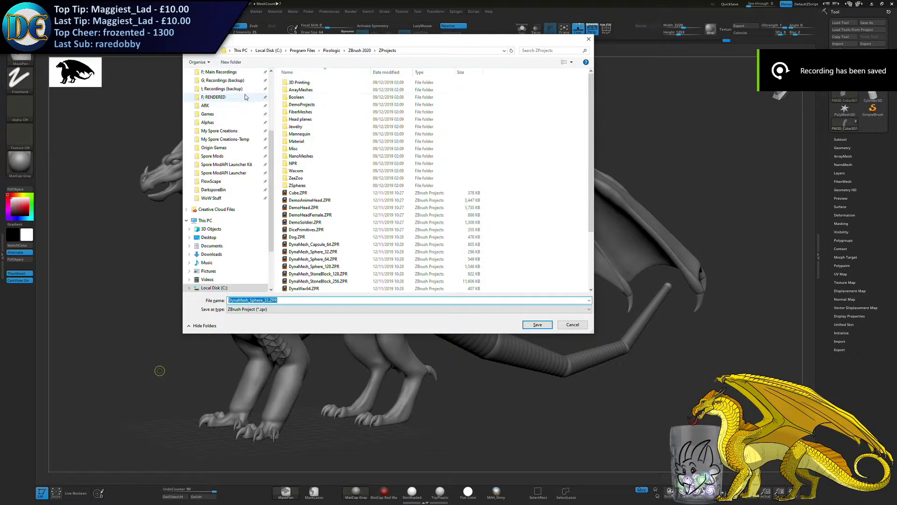
pyautogui.scroll(2, 229, 92)
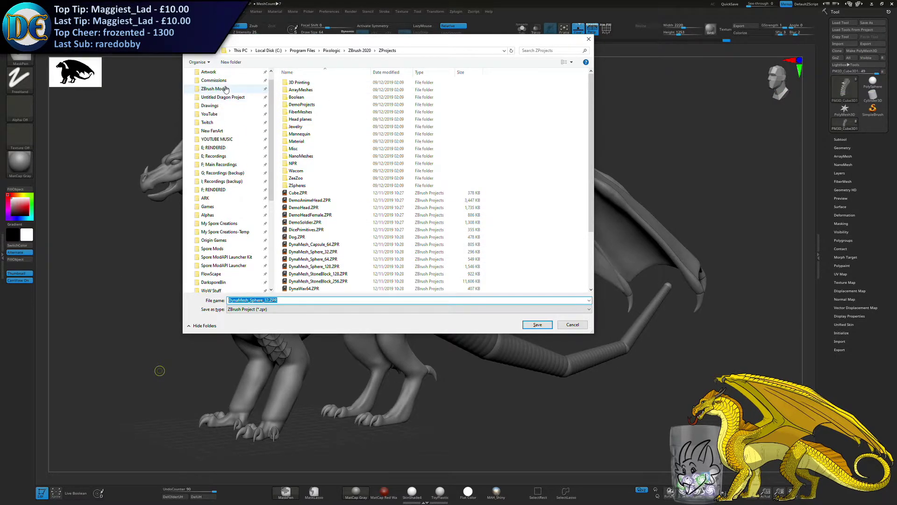
pyautogui.click(214, 81)
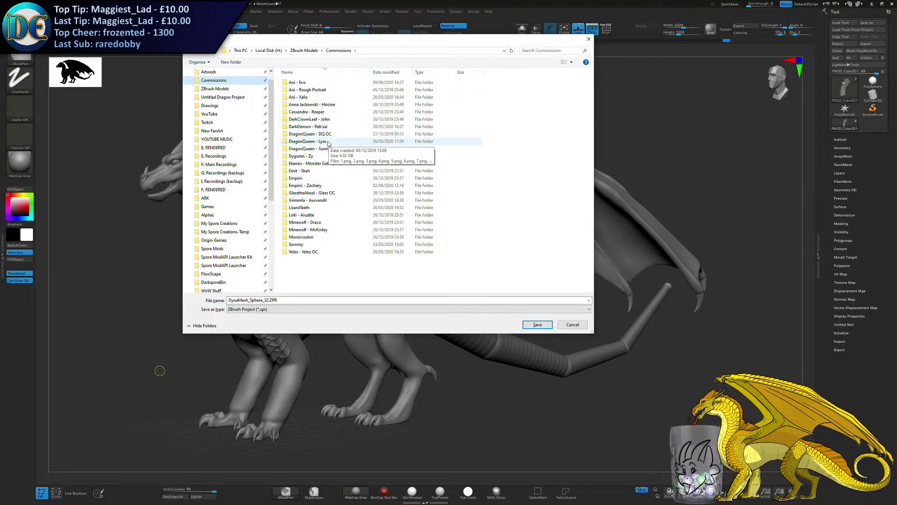
pyautogui.doubleClick(327, 143)
pyautogui.doubleClick(301, 82)
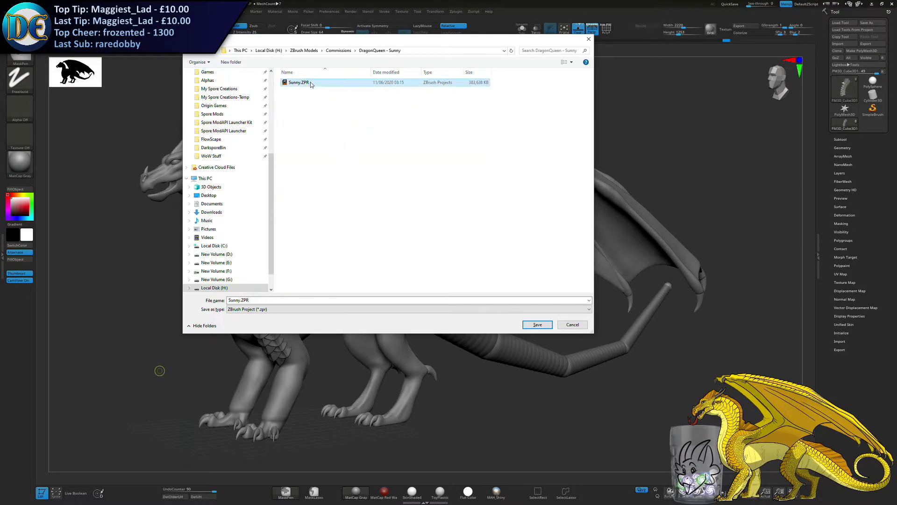
pyautogui.press('Left')
pyautogui.press('Return')
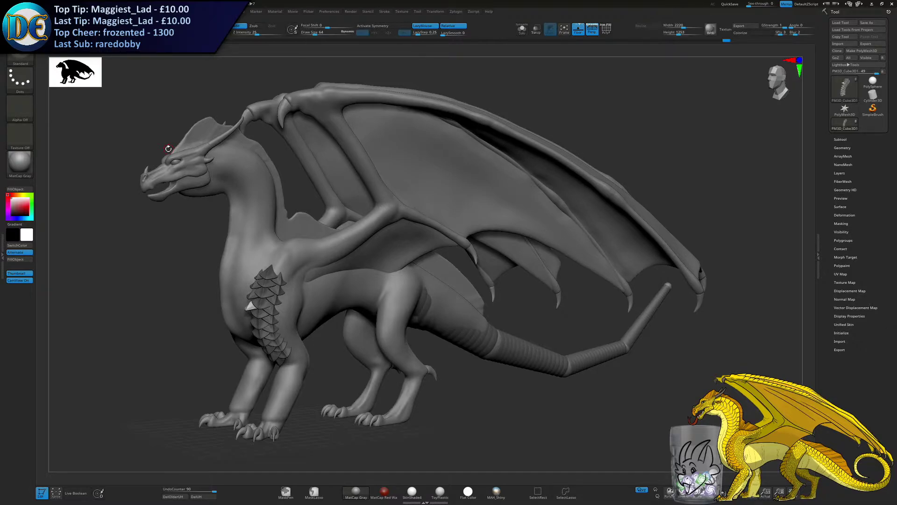
pyautogui.keyDown('alt'); pyautogui.moveTo(168, 148); pyautogui.dragTo(373, 327); pyautogui.keyUp('alt')
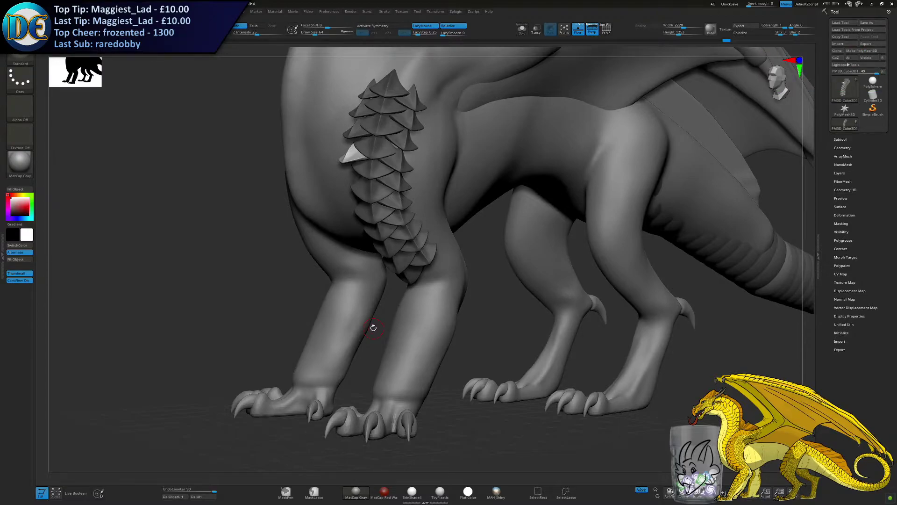
# Fine-tune the fourth chest-side scale's angle and placement so it rests on the body beside the main row
pyautogui.keyDown('ctrl'); pyautogui.moveTo(417, 240); pyautogui.dragTo(396, 294, button='right'); pyautogui.keyUp('ctrl')
pyautogui.moveTo(396, 339)
pyautogui.mouseDown(button='right')
pyautogui.moveTo(446, 306)
pyautogui.moveTo(399, 164)
pyautogui.moveTo(367, 242)
pyautogui.mouseUp(button='right')
pyautogui.press('w')
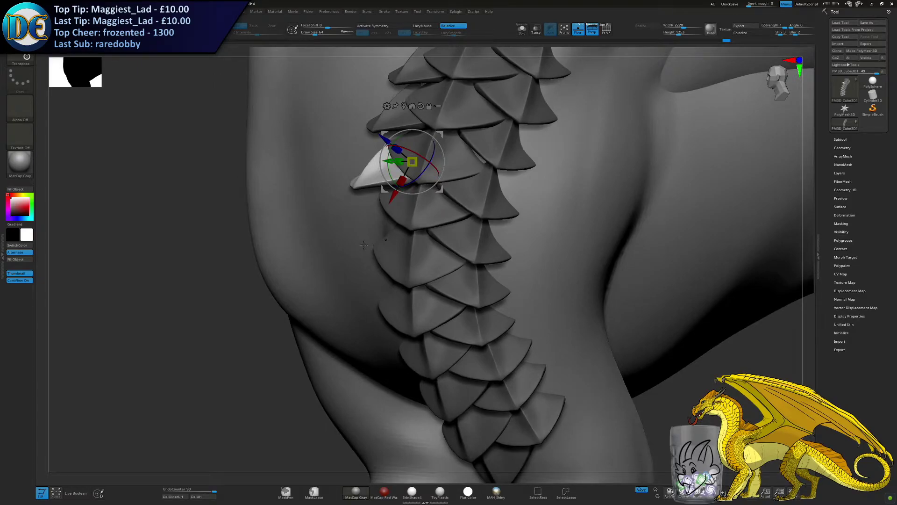
pyautogui.keyDown('ctrl'); pyautogui.moveTo(263, 331); pyautogui.dragTo(275, 271, button='right'); pyautogui.keyUp('ctrl')
pyautogui.moveTo(309, 234); pyautogui.dragTo(402, 180, button='right')
pyautogui.moveTo(412, 128); pyautogui.dragTo(412, 134)
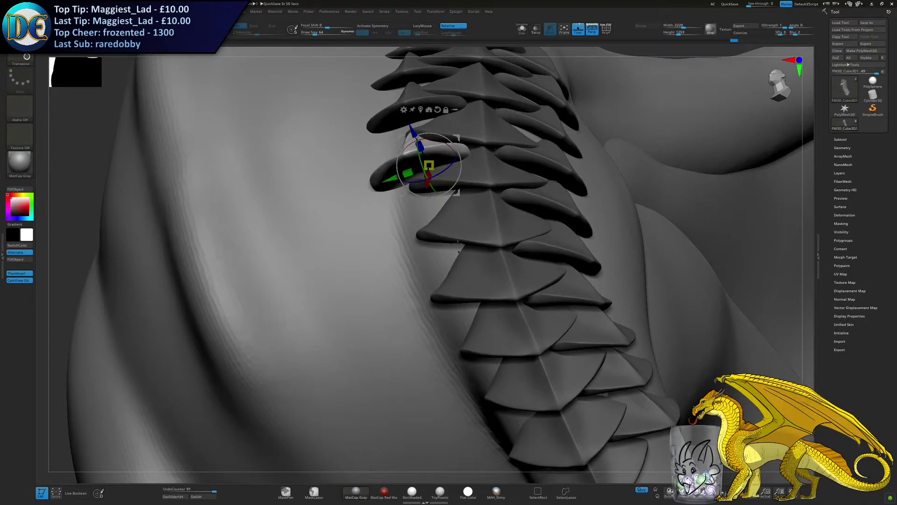
pyautogui.keyDown('alt'); pyautogui.moveTo(460, 270); pyautogui.dragTo(472, 251, button='right'); pyautogui.keyUp('alt')
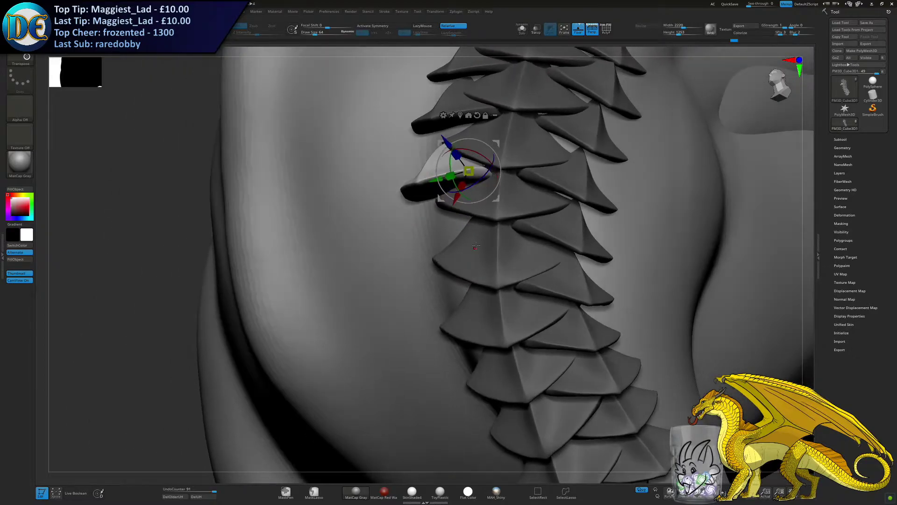
pyautogui.moveTo(466, 189); pyautogui.dragTo(483, 235)
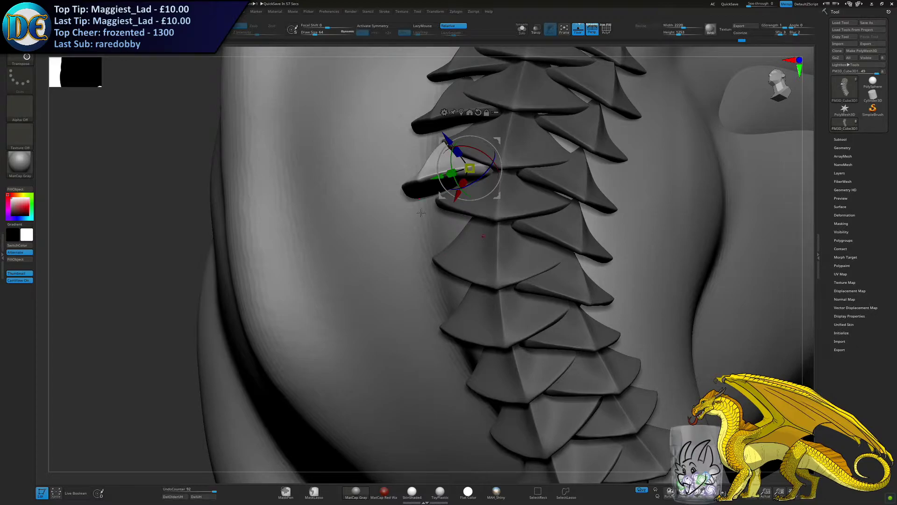
pyautogui.moveTo(452, 227); pyautogui.dragTo(486, 220, button='right')
pyautogui.moveTo(447, 138); pyautogui.dragTo(449, 141)
# Copy the fourth chest-side scale downward and shift and tilt the fifth one against the body
pyautogui.keyDown('ctrl'); pyautogui.moveTo(461, 195); pyautogui.dragTo(454, 237); pyautogui.keyUp('ctrl')
pyautogui.moveTo(442, 183); pyautogui.dragTo(455, 226)
pyautogui.moveTo(431, 224)
pyautogui.mouseDown(button='right')
pyautogui.moveTo(448, 225)
pyautogui.moveTo(430, 225)
pyautogui.mouseUp(button='right')
pyautogui.moveTo(473, 249); pyautogui.dragTo(477, 236)
pyautogui.moveTo(465, 217); pyautogui.dragTo(503, 217, button='right')
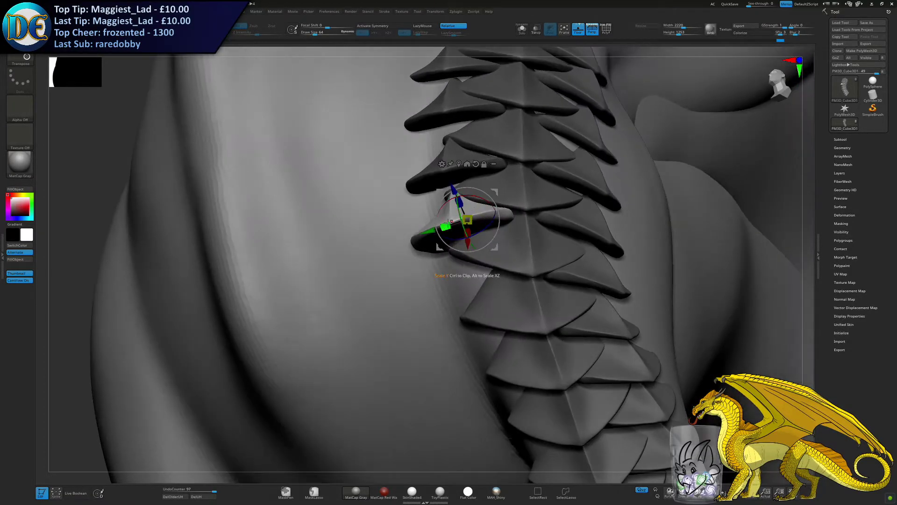
pyautogui.moveTo(428, 231); pyautogui.dragTo(425, 232)
pyautogui.moveTo(447, 235); pyautogui.dragTo(468, 221, button='right')
pyautogui.moveTo(468, 220); pyautogui.dragTo(477, 243)
pyautogui.moveTo(479, 248); pyautogui.dragTo(495, 234, button='right')
# Copy the fifth chest-side scale downward and seat the sixth one on the body
pyautogui.moveTo(505, 235); pyautogui.dragTo(522, 275)
pyautogui.moveTo(524, 213); pyautogui.dragTo(516, 231)
pyautogui.moveTo(515, 290); pyautogui.dragTo(513, 284)
pyautogui.moveTo(512, 231); pyautogui.dragTo(511, 238)
pyautogui.moveTo(515, 251); pyautogui.dragTo(514, 255, button='right')
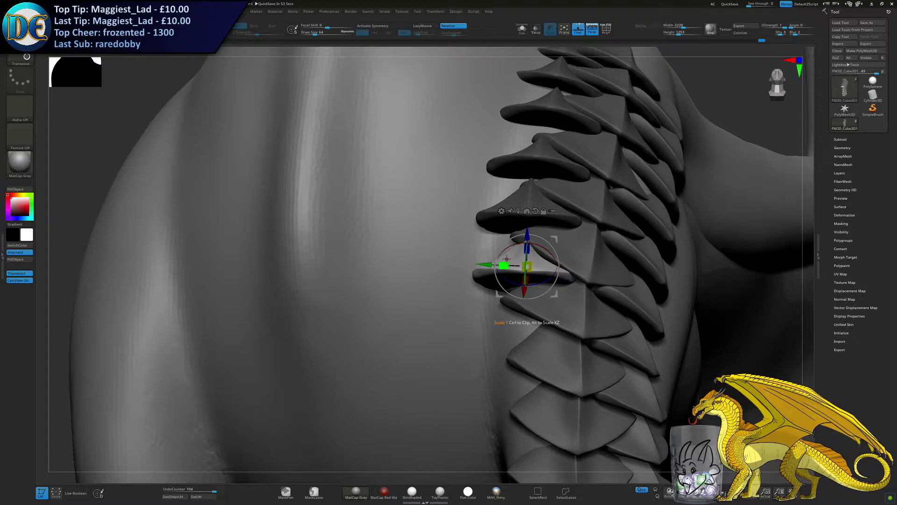
pyautogui.moveTo(463, 260); pyautogui.dragTo(457, 220)
pyautogui.moveTo(483, 272); pyautogui.dragTo(473, 271)
pyautogui.moveTo(471, 252)
pyautogui.mouseDown(button='right')
pyautogui.moveTo(483, 276)
pyautogui.moveTo(396, 240)
pyautogui.mouseUp(button='right')
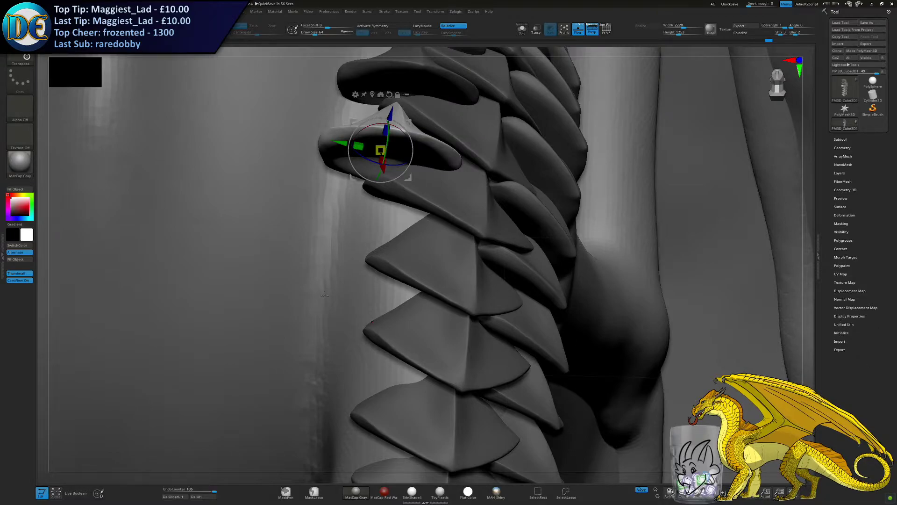
# Fine-tune the sixth chest-side scale's angle and placement so it tucks beside the main row
pyautogui.keyDown('ctrl'); pyautogui.moveTo(343, 243); pyautogui.dragTo(399, 167, button='right'); pyautogui.keyUp('ctrl')
pyautogui.moveTo(399, 179); pyautogui.dragTo(392, 177)
pyautogui.moveTo(391, 178); pyautogui.dragTo(439, 184, button='right')
pyautogui.moveTo(436, 180); pyautogui.dragTo(440, 184)
pyautogui.moveTo(439, 184); pyautogui.dragTo(488, 169, button='right')
pyautogui.moveTo(491, 168); pyautogui.dragTo(493, 167)
pyautogui.moveTo(488, 171)
pyautogui.mouseDown(button='right')
pyautogui.moveTo(503, 162)
pyautogui.moveTo(493, 172)
pyautogui.mouseUp(button='right')
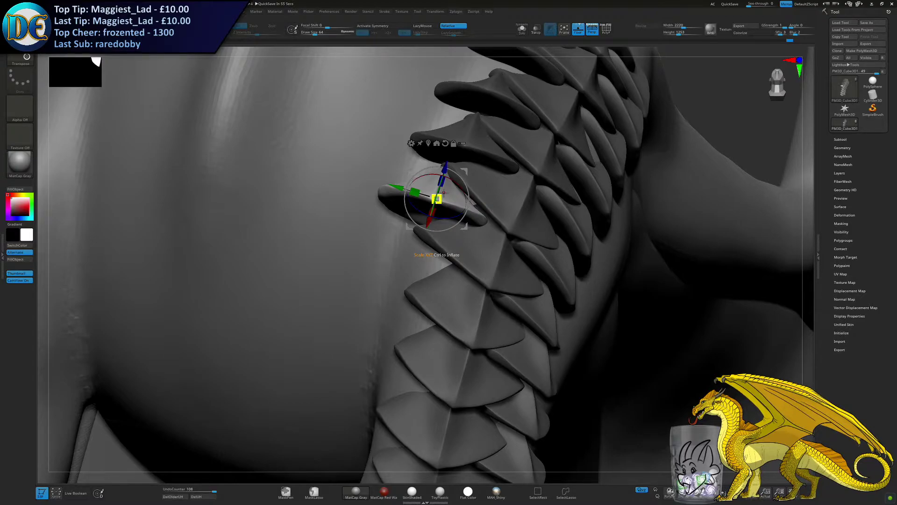
pyautogui.moveTo(444, 192); pyautogui.dragTo(523, 199, button='right')
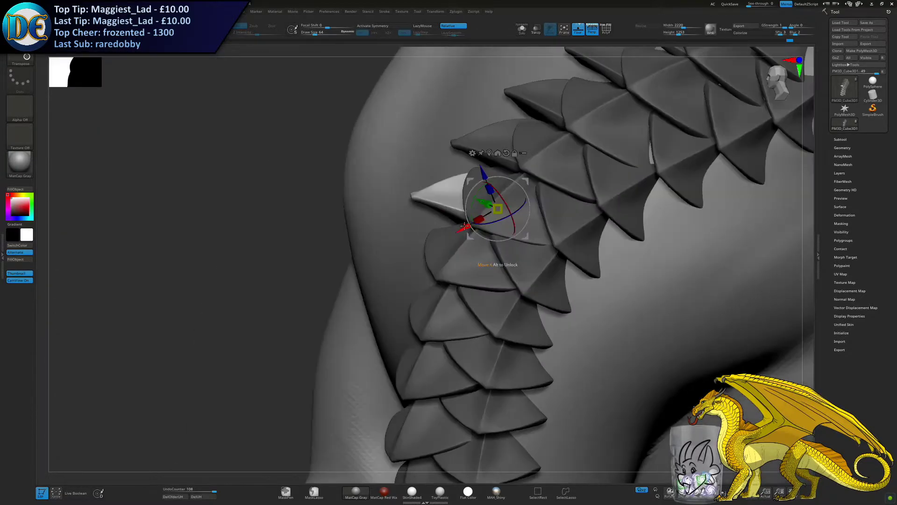
# Copy the sixth chest-side scale downward and rotate and shift the seventh one to follow the curve of the body
pyautogui.moveTo(464, 226); pyautogui.dragTo(437, 255)
pyautogui.moveTo(434, 205); pyautogui.dragTo(444, 218)
pyautogui.moveTo(440, 273); pyautogui.dragTo(430, 283)
pyautogui.moveTo(430, 282); pyautogui.dragTo(477, 265, button='right')
pyautogui.moveTo(424, 221); pyautogui.dragTo(428, 231)
pyautogui.keyDown('ctrl'); pyautogui.moveTo(416, 243); pyautogui.dragTo(460, 254, button='right'); pyautogui.keyUp('ctrl')
pyautogui.moveTo(429, 253); pyautogui.dragTo(411, 258)
pyautogui.moveTo(441, 294); pyautogui.dragTo(451, 280)
pyautogui.moveTo(455, 280); pyautogui.dragTo(457, 256)
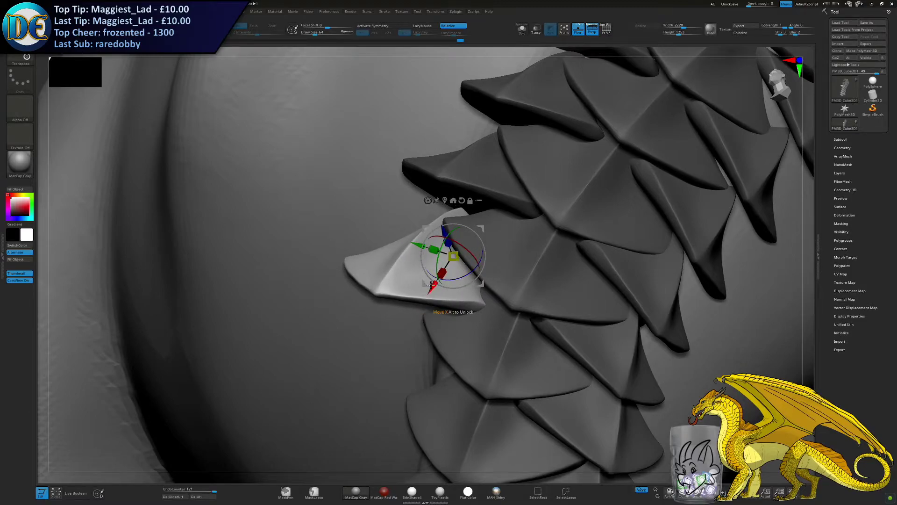
# Move the seventh chest-side scale closer to the main row and fine-tune its tilt and height on the body
pyautogui.moveTo(480, 301); pyautogui.dragTo(425, 235, button='right')
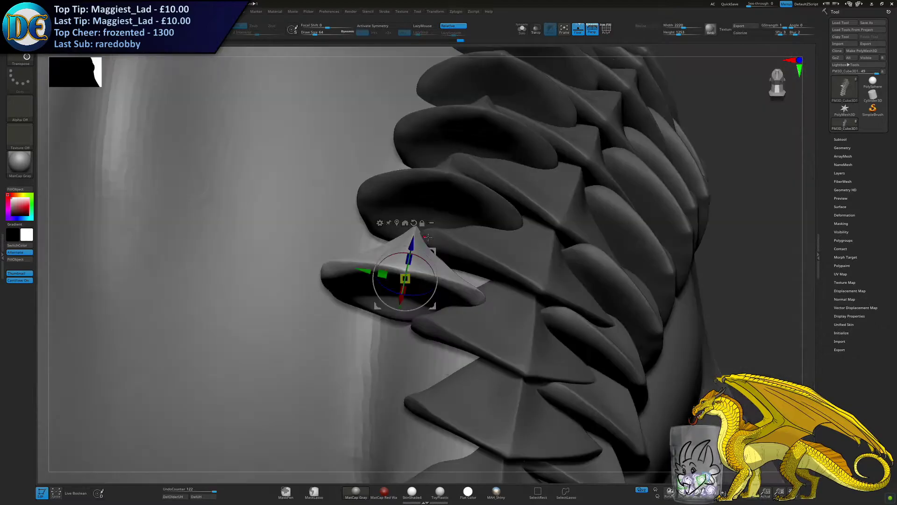
pyautogui.moveTo(365, 272); pyautogui.dragTo(379, 276)
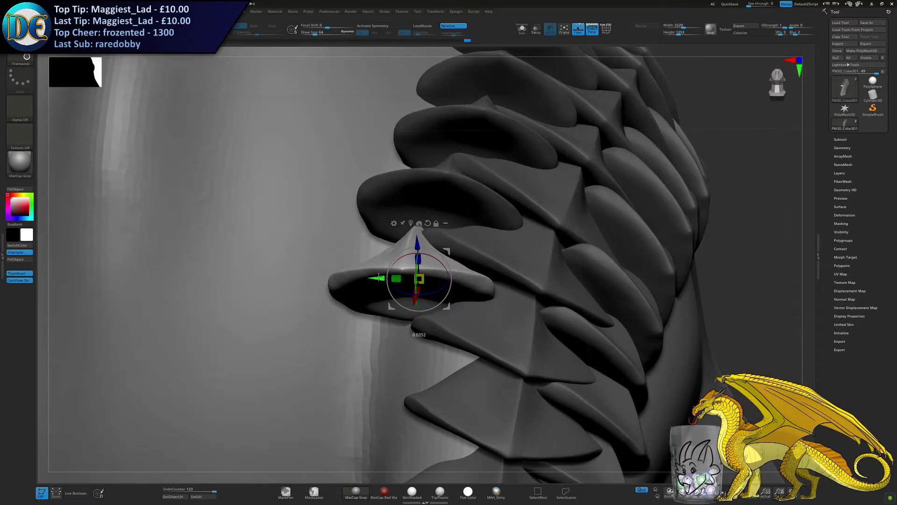
pyautogui.moveTo(468, 219); pyautogui.dragTo(416, 297, button='right')
pyautogui.moveTo(434, 284); pyautogui.dragTo(435, 281)
pyautogui.moveTo(435, 281)
pyautogui.mouseDown(button='right')
pyautogui.moveTo(472, 299)
pyautogui.moveTo(429, 270)
pyautogui.mouseUp(button='right')
pyautogui.moveTo(414, 264); pyautogui.dragTo(414, 326)
pyautogui.moveTo(414, 325); pyautogui.dragTo(360, 370, button='right')
pyautogui.moveTo(383, 331); pyautogui.dragTo(397, 296, button='right')
pyautogui.moveTo(420, 204); pyautogui.dragTo(419, 163, button='right')
pyautogui.moveTo(400, 210); pyautogui.dragTo(360, 250)
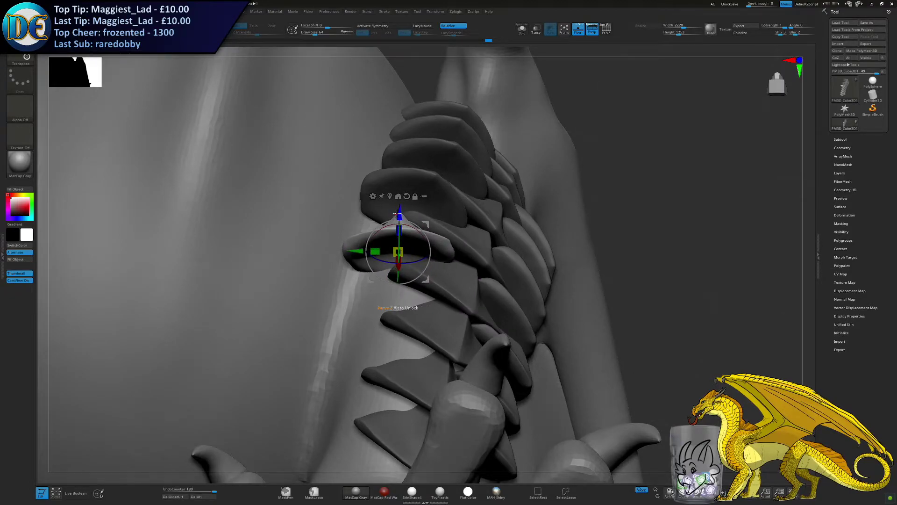
pyautogui.moveTo(399, 286); pyautogui.dragTo(399, 318)
pyautogui.moveTo(407, 318); pyautogui.dragTo(409, 250, button='right')
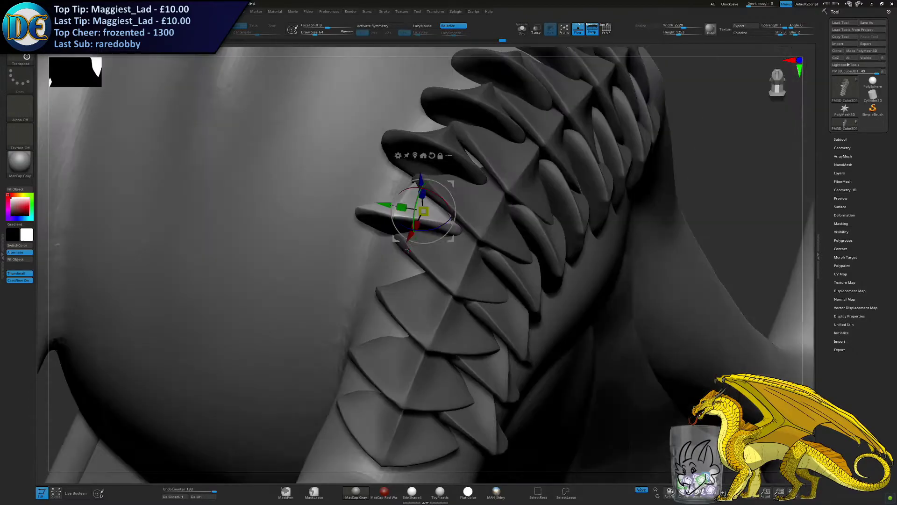
# Copy the seventh chest-side scale downward and rotate and move the eighth one onto the upper foreleg
pyautogui.moveTo(409, 237); pyautogui.dragTo(389, 276)
pyautogui.moveTo(399, 218); pyautogui.dragTo(398, 259)
pyautogui.hotkey('ctrl', 'z')
pyautogui.hotkey('ctrl', 'z')
pyautogui.hotkey('ctrl', 'z')
pyautogui.hotkey('ctrl', 'z')
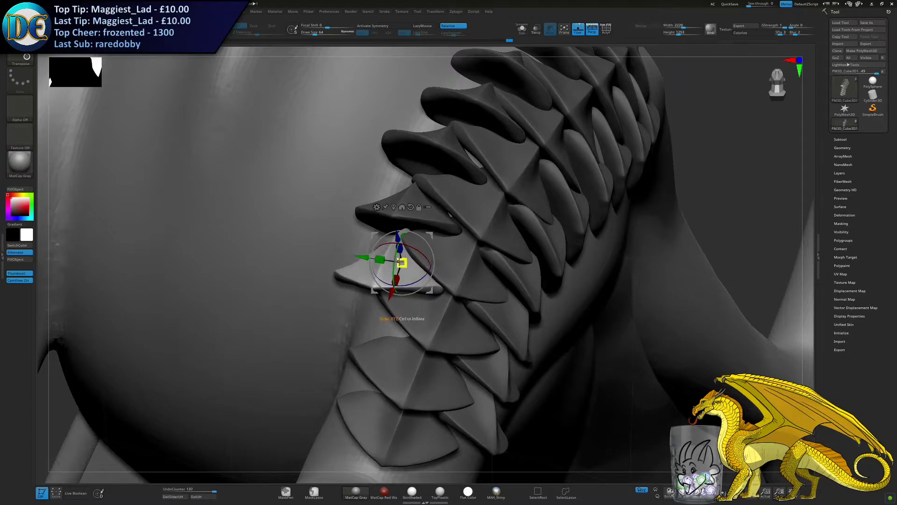
pyautogui.moveTo(396, 270); pyautogui.dragTo(459, 226, button='right')
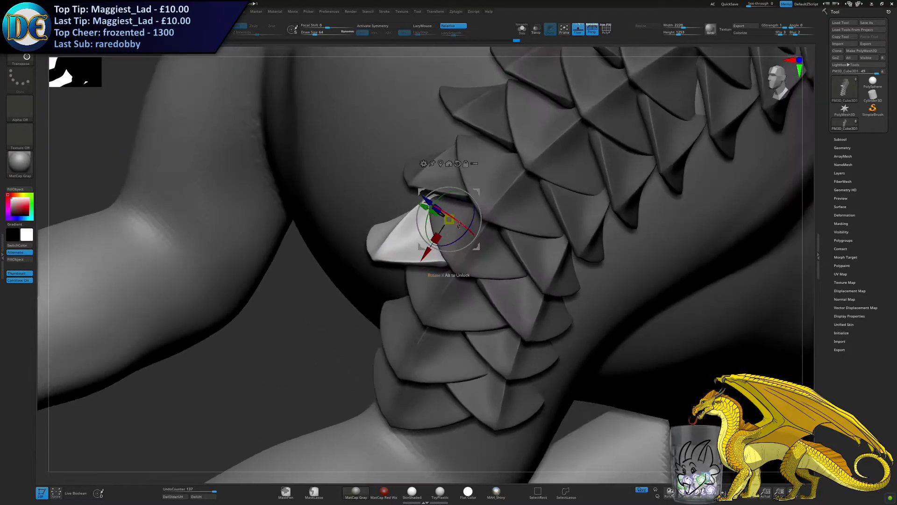
pyautogui.moveTo(455, 222); pyautogui.dragTo(450, 220)
pyautogui.keyDown('ctrl'); pyautogui.moveTo(411, 234); pyautogui.dragTo(416, 252, button='right'); pyautogui.keyUp('ctrl')
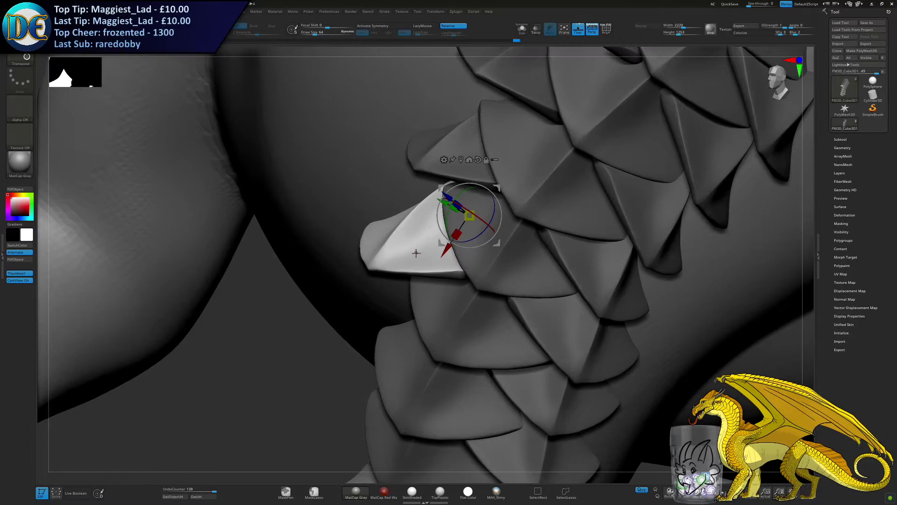
pyautogui.moveTo(448, 195); pyautogui.dragTo(456, 204)
pyautogui.moveTo(453, 261); pyautogui.dragTo(459, 252)
# Refine the eighth chest-side scale's rotation and depth so it overlaps evenly beside the main row
pyautogui.keyDown('alt'); pyautogui.moveTo(384, 284); pyautogui.dragTo(436, 298, button='right'); pyautogui.keyUp('alt')
pyautogui.moveTo(521, 258); pyautogui.dragTo(524, 255)
pyautogui.moveTo(500, 207); pyautogui.dragTo(495, 205)
pyautogui.moveTo(518, 255); pyautogui.dragTo(520, 250)
pyautogui.moveTo(498, 202); pyautogui.dragTo(494, 201)
pyautogui.keyDown('ctrl'); pyautogui.moveTo(474, 288); pyautogui.dragTo(411, 312, button='right'); pyautogui.keyUp('ctrl')
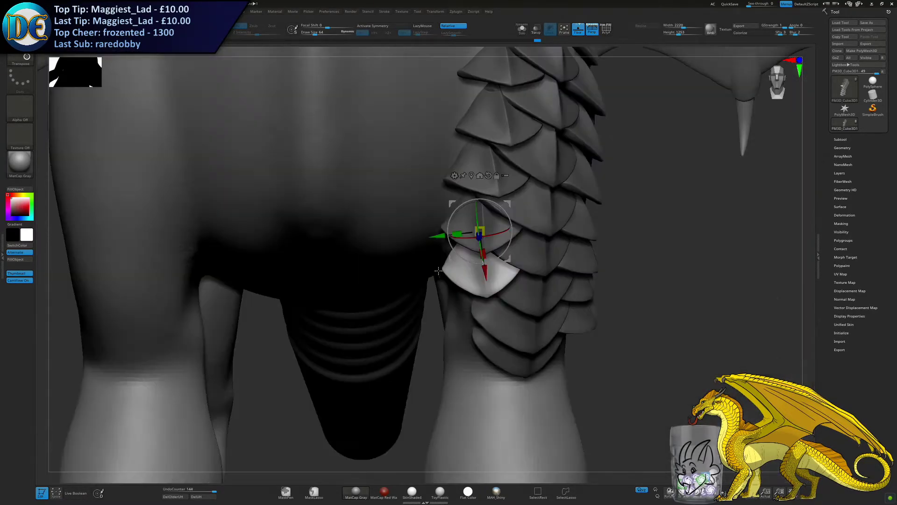
pyautogui.rightClick(410, 312)
pyautogui.moveTo(479, 289); pyautogui.dragTo(395, 170, button='right')
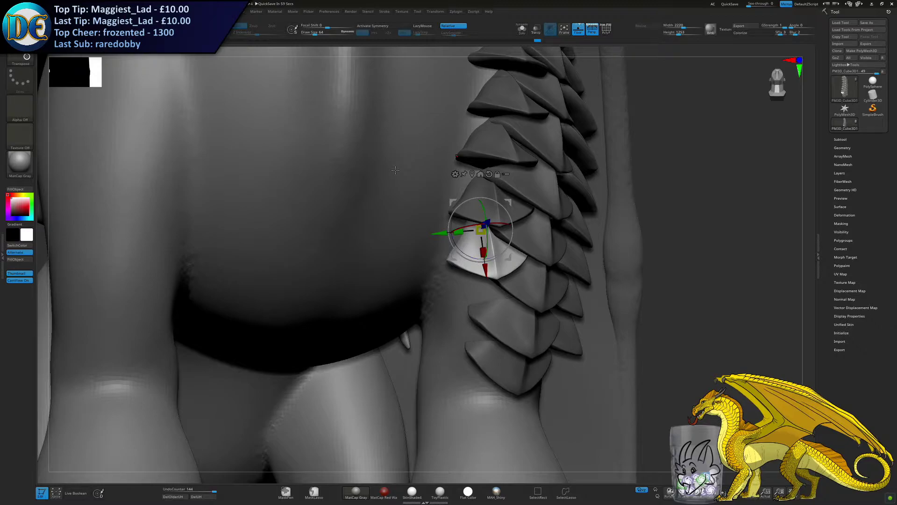
pyautogui.keyDown('alt'); pyautogui.moveTo(366, 317); pyautogui.dragTo(393, 196, button='right'); pyautogui.keyUp('alt')
pyautogui.moveTo(438, 139); pyautogui.dragTo(433, 144)
pyautogui.moveTo(431, 152); pyautogui.dragTo(406, 205, button='right')
# Copy the eighth chest-side scale downward and adjust the ninth one's position and angle on the foreleg
pyautogui.moveTo(429, 198); pyautogui.dragTo(437, 276)
pyautogui.moveTo(423, 238)
pyautogui.mouseDown()
pyautogui.moveTo(417, 233)
pyautogui.moveTo(434, 232)
pyautogui.moveTo(431, 249)
pyautogui.mouseUp()
pyautogui.moveTo(432, 201); pyautogui.dragTo(426, 203)
pyautogui.moveTo(426, 186); pyautogui.dragTo(460, 179, button='right')
pyautogui.moveTo(438, 258); pyautogui.dragTo(438, 265)
pyautogui.moveTo(454, 163); pyautogui.dragTo(421, 161, button='right')
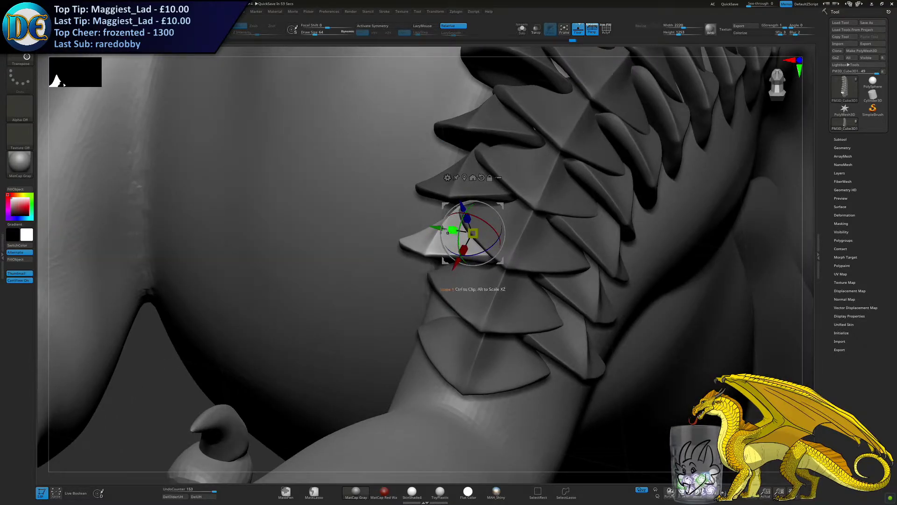
pyautogui.moveTo(417, 209); pyautogui.dragTo(450, 212, button='right')
pyautogui.moveTo(438, 208); pyautogui.dragTo(444, 219)
pyautogui.moveTo(390, 233); pyautogui.dragTo(385, 234)
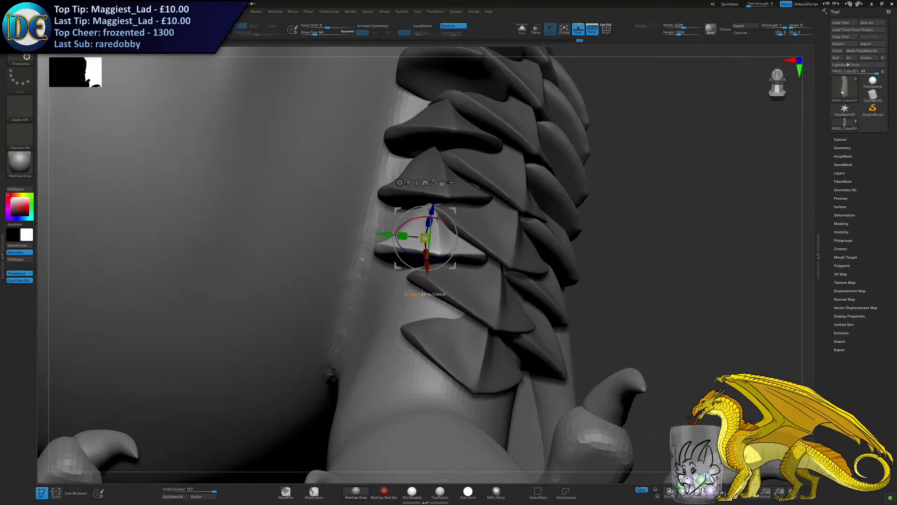
# Try to copy the ninth chest-side scale downward and fit the copy against the foreleg by moving and rotating it
pyautogui.moveTo(427, 271); pyautogui.dragTo(431, 334)
pyautogui.moveTo(443, 286); pyautogui.dragTo(468, 282, button='right')
pyautogui.moveTo(430, 272); pyautogui.dragTo(424, 280)
pyautogui.moveTo(412, 337); pyautogui.dragTo(408, 324)
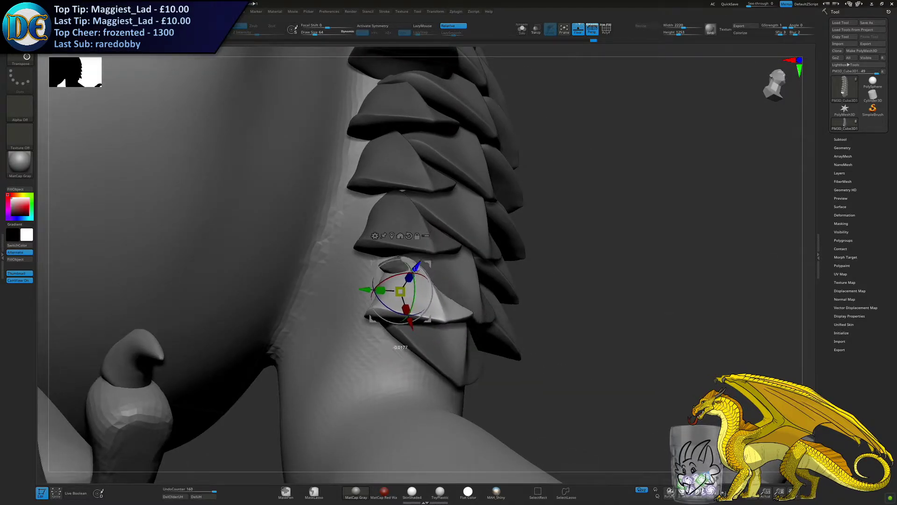
pyautogui.moveTo(423, 294); pyautogui.dragTo(422, 303, button='right')
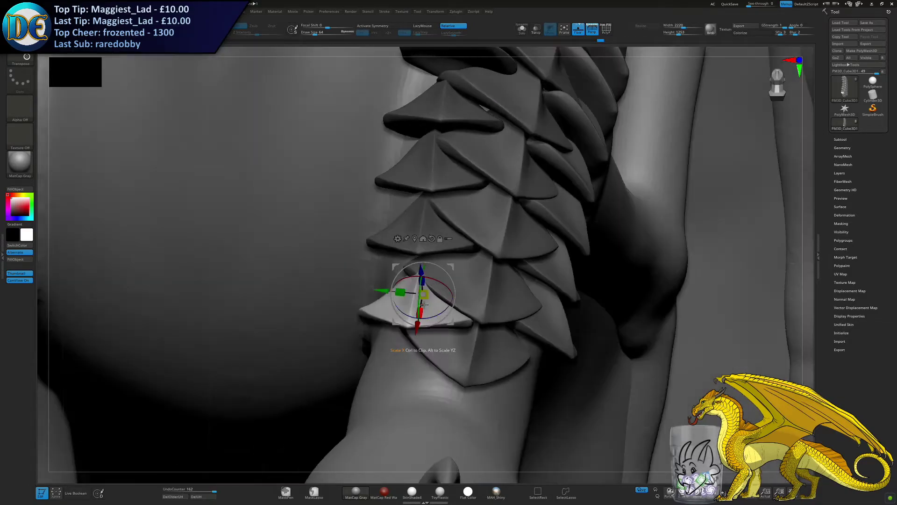
pyautogui.moveTo(374, 287); pyautogui.dragTo(362, 286)
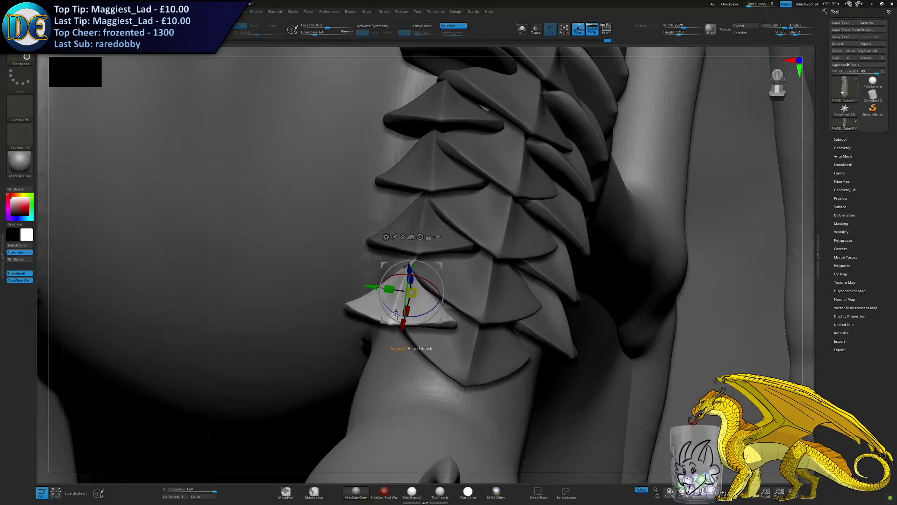
pyautogui.moveTo(409, 322); pyautogui.dragTo(410, 316)
pyautogui.moveTo(410, 308); pyautogui.dragTo(417, 274, button='right')
pyautogui.moveTo(410, 268); pyautogui.dragTo(403, 268)
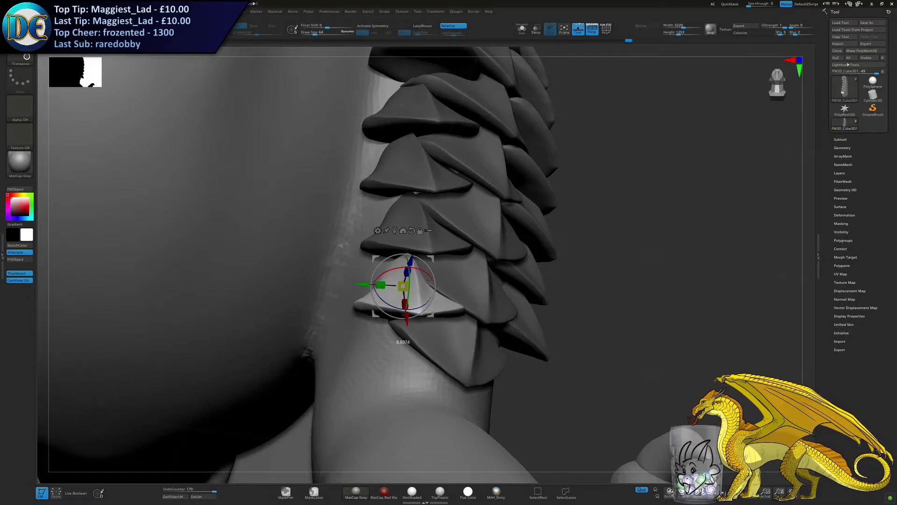
pyautogui.moveTo(360, 285); pyautogui.dragTo(355, 284)
pyautogui.moveTo(454, 289)
pyautogui.mouseDown(button='right')
pyautogui.moveTo(417, 280)
pyautogui.moveTo(443, 297)
pyautogui.mouseUp(button='right')
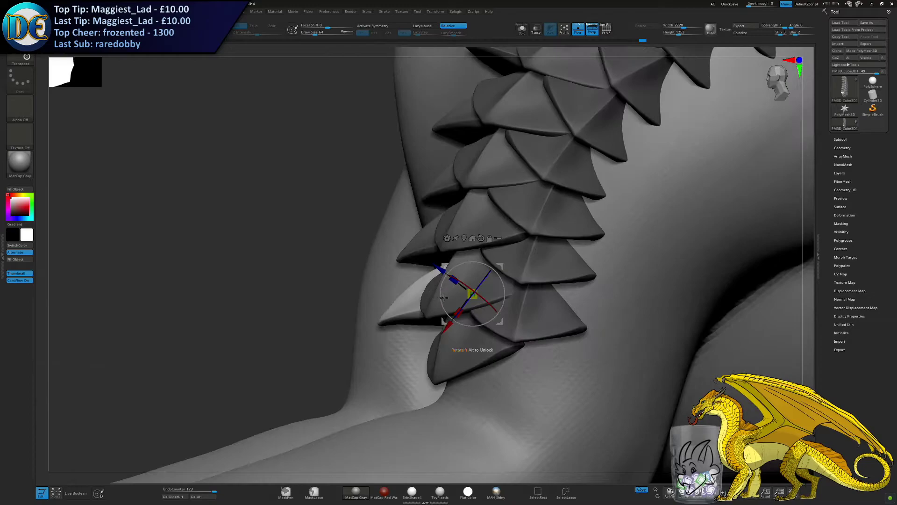
# Undo the last copied scale and all of its adjustments, returning to the ninth chest-side scale
pyautogui.hotkey('ctrl', 'z')
pyautogui.hotkey('ctrl', 'z')
pyautogui.hotkey('ctrl', 'z')
pyautogui.hotkey('ctrl', 'z')
pyautogui.hotkey('ctrl', 'z')
pyautogui.hotkey('ctrl', 'z')
pyautogui.hotkey('ctrl', 'z')
pyautogui.hotkey('ctrl', 'z')
pyautogui.hotkey('ctrl', 'z')
pyautogui.hotkey('ctrl', 'z')
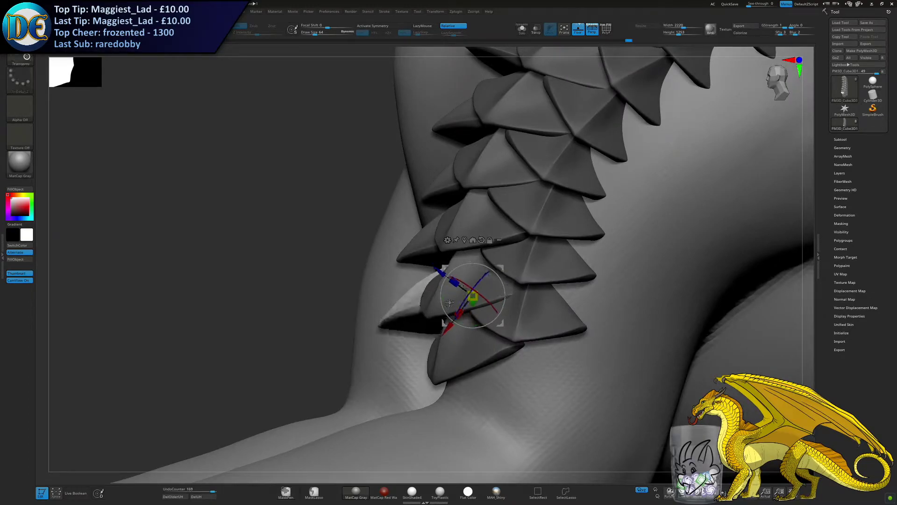
pyautogui.hotkey('ctrl', 'z')
pyautogui.hotkey('ctrl', 'z')
pyautogui.hotkey('ctrl', 'z')
pyautogui.hotkey('ctrl', 'z')
pyautogui.hotkey('ctrl', 'z')
pyautogui.hotkey('ctrl', 'z')
pyautogui.hotkey('ctrl', 'z')
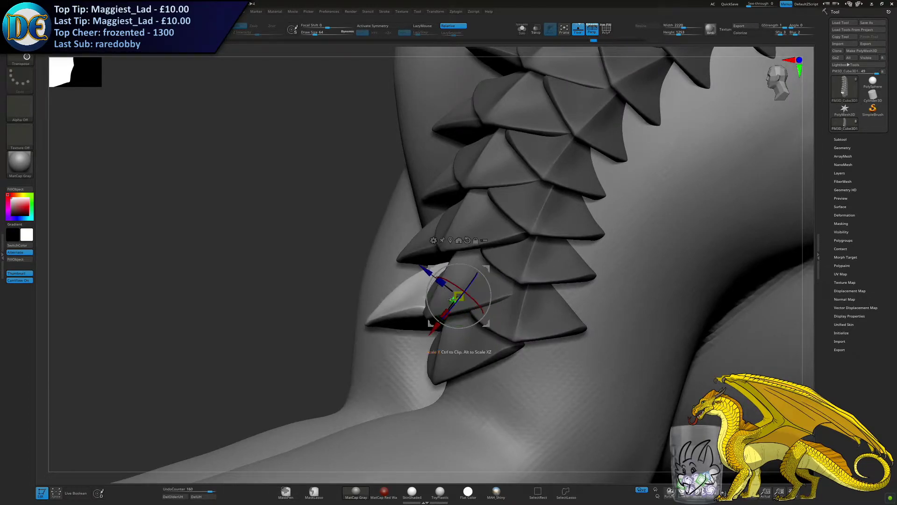
pyautogui.moveTo(465, 254); pyautogui.dragTo(471, 260)
pyautogui.moveTo(423, 273); pyautogui.dragTo(469, 258, button='right')
pyautogui.hotkey('ctrl', 'shift', 'z')
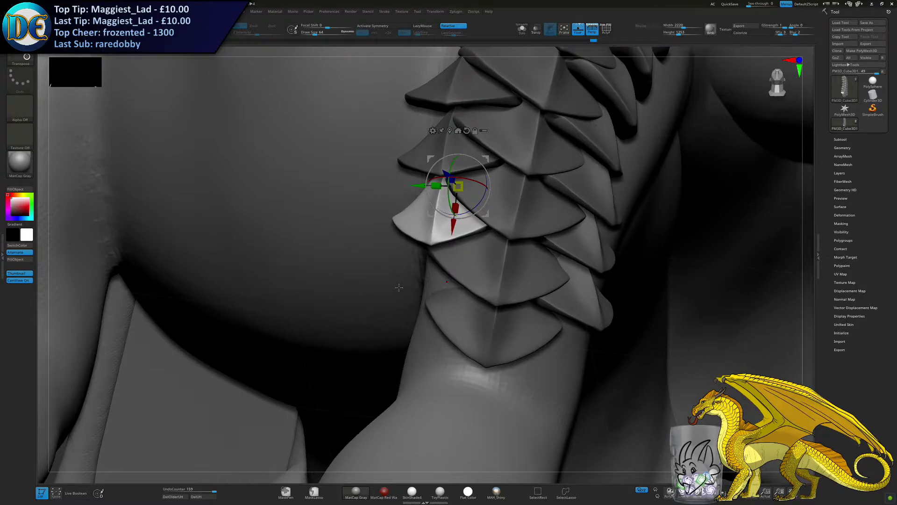
# Copy the ninth chest-side scale downward and move and angle the tenth one beside the bottom of the main row
pyautogui.keyDown('alt'); pyautogui.moveTo(374, 302); pyautogui.dragTo(429, 248, button='right'); pyautogui.keyUp('alt')
pyautogui.moveTo(496, 197); pyautogui.dragTo(494, 266)
pyautogui.moveTo(493, 232); pyautogui.dragTo(501, 255)
pyautogui.moveTo(442, 229); pyautogui.dragTo(434, 228)
pyautogui.moveTo(466, 280)
pyautogui.mouseDown(button='right')
pyautogui.moveTo(456, 252)
pyautogui.moveTo(473, 281)
pyautogui.mouseUp(button='right')
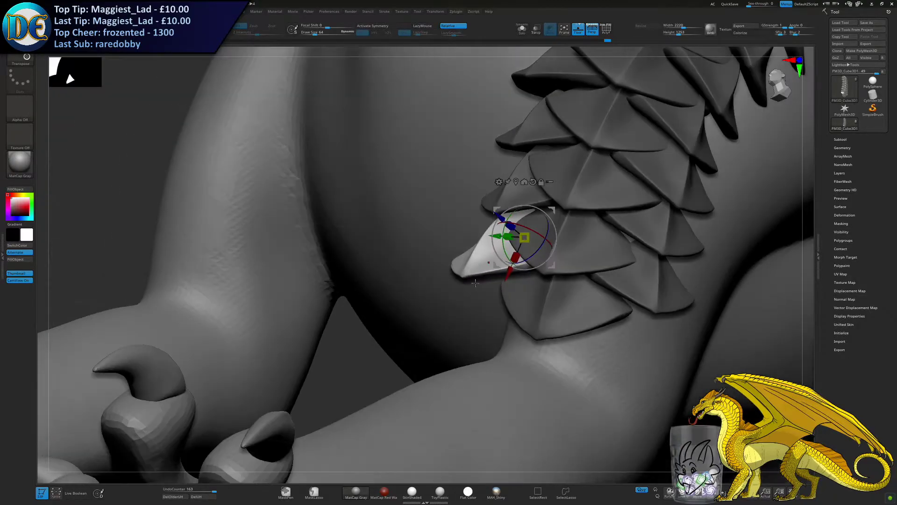
pyautogui.moveTo(509, 274); pyautogui.dragTo(513, 262)
pyautogui.moveTo(510, 248); pyautogui.dragTo(534, 220, button='right')
pyautogui.moveTo(528, 206); pyautogui.dragTo(540, 230)
pyautogui.moveTo(557, 275); pyautogui.dragTo(560, 266)
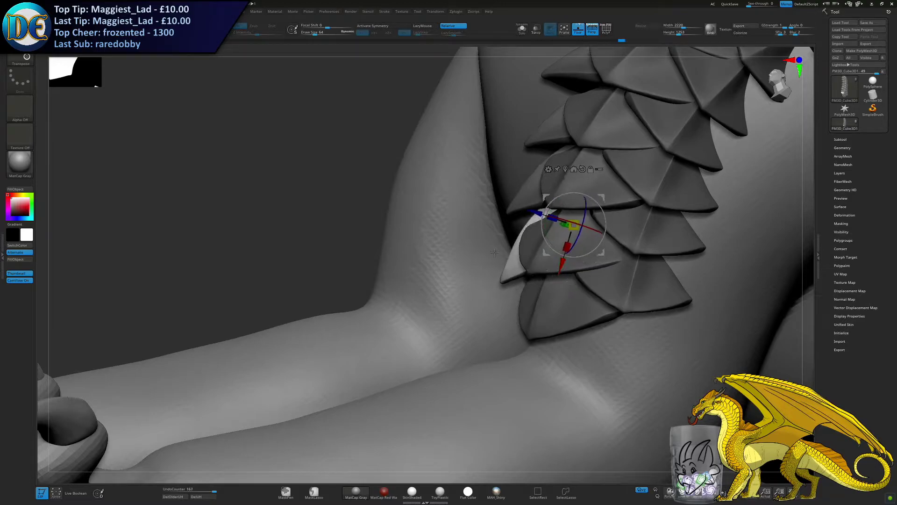
pyautogui.moveTo(509, 245); pyautogui.dragTo(546, 236, button='right')
pyautogui.moveTo(546, 223)
pyautogui.mouseDown()
pyautogui.moveTo(566, 221)
pyautogui.moveTo(514, 236)
pyautogui.mouseUp()
# Check the new row of scales on the whole dragon and save the project
pyautogui.press('q')
pyautogui.moveTo(503, 243)
pyautogui.keyDown('ctrl'); pyautogui.mouseDown(button='right')
pyautogui.moveTo(500, 215)
pyautogui.moveTo(497, 235)
pyautogui.mouseUp(button='right'); pyautogui.keyUp('ctrl')
pyautogui.moveTo(496, 234); pyautogui.dragTo(466, 229)
pyautogui.moveTo(453, 260); pyautogui.dragTo(462, 262)
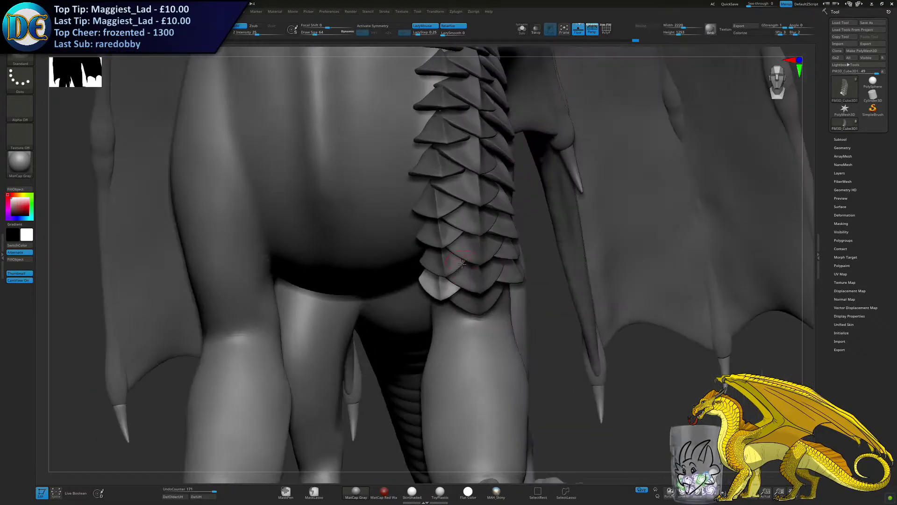
pyautogui.keyDown('ctrl'); pyautogui.moveTo(452, 302); pyautogui.dragTo(466, 247, button='right'); pyautogui.keyUp('ctrl')
pyautogui.moveTo(467, 248); pyautogui.dragTo(265, 237)
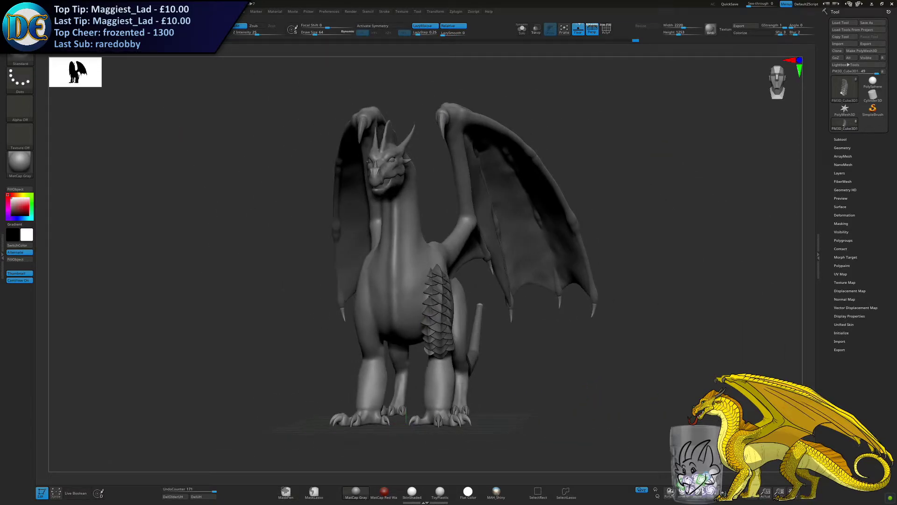
pyautogui.press('w')
pyautogui.moveTo(559, 321); pyautogui.dragTo(452, 300)
pyautogui.hotkey('ctrl', 's')
pyautogui.press('Return')
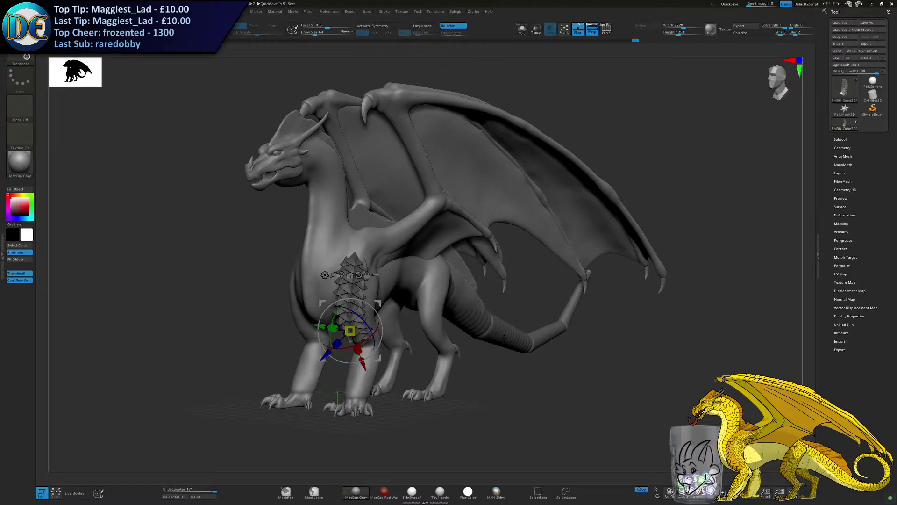
# Increase the brush's draw size and switch back to moving the scales, with the dragon seen from the side
pyautogui.press('s')
pyautogui.moveTo(526, 341); pyautogui.dragTo(533, 341)
pyautogui.press('q')
pyautogui.moveTo(309, 247)
pyautogui.mouseDown(button='right')
pyautogui.moveTo(367, 237)
pyautogui.moveTo(305, 239)
pyautogui.moveTo(296, 232)
pyautogui.mouseUp(button='right')
pyautogui.press('w')
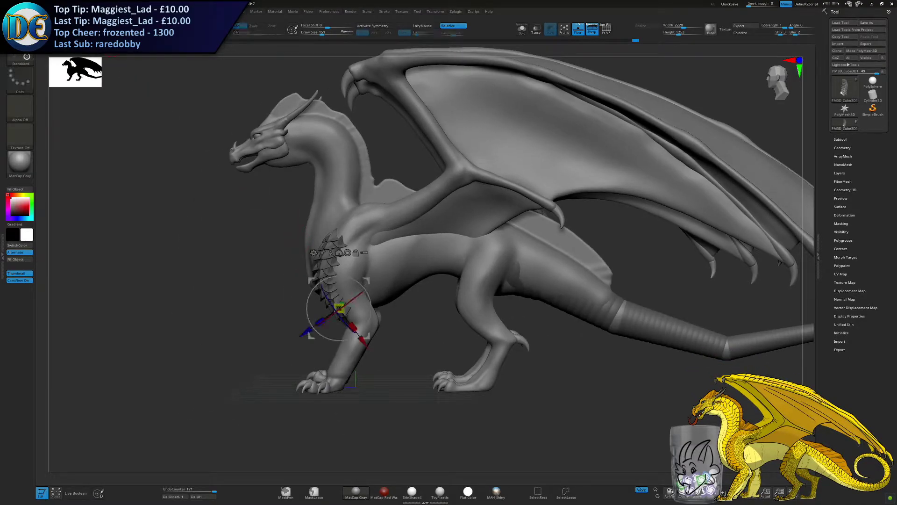
# Copy the last foreleg scale across to the front of the hind leg and move it up against the thigh
pyautogui.moveTo(310, 222); pyautogui.dragTo(346, 222, button='right')
pyautogui.keyDown('ctrl'); pyautogui.moveTo(368, 280); pyautogui.dragTo(470, 275); pyautogui.keyUp('ctrl')
pyautogui.keyDown('ctrl'); pyautogui.moveTo(482, 275); pyautogui.dragTo(420, 280, button='right'); pyautogui.keyUp('ctrl')
pyautogui.moveTo(394, 272); pyautogui.dragTo(450, 277)
pyautogui.keyDown('alt'); pyautogui.moveTo(467, 278); pyautogui.dragTo(374, 257, button='right'); pyautogui.keyUp('alt')
pyautogui.keyDown('ctrl'); pyautogui.moveTo(375, 257); pyautogui.dragTo(418, 264, button='right'); pyautogui.keyUp('ctrl')
pyautogui.moveTo(408, 254); pyautogui.dragTo(419, 254)
pyautogui.moveTo(352, 253)
pyautogui.mouseDown()
pyautogui.moveTo(292, 251)
pyautogui.moveTo(365, 265)
pyautogui.moveTo(368, 258)
pyautogui.mouseUp()
pyautogui.moveTo(368, 258); pyautogui.dragTo(392, 254, button='right')
pyautogui.moveTo(369, 249); pyautogui.dragTo(369, 250)
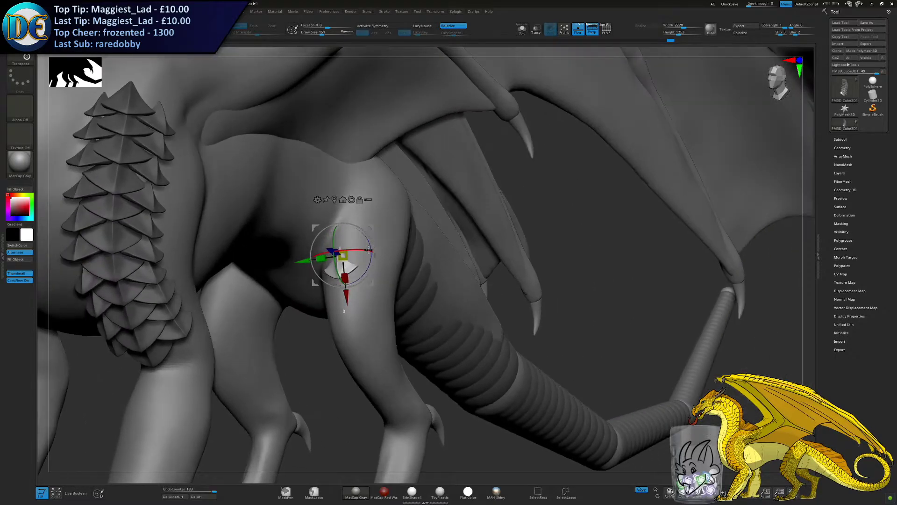
# Rotate and reposition the copied scale so its ridge faces forward on the front of the hind thigh
pyautogui.moveTo(369, 251); pyautogui.dragTo(343, 245, button='right')
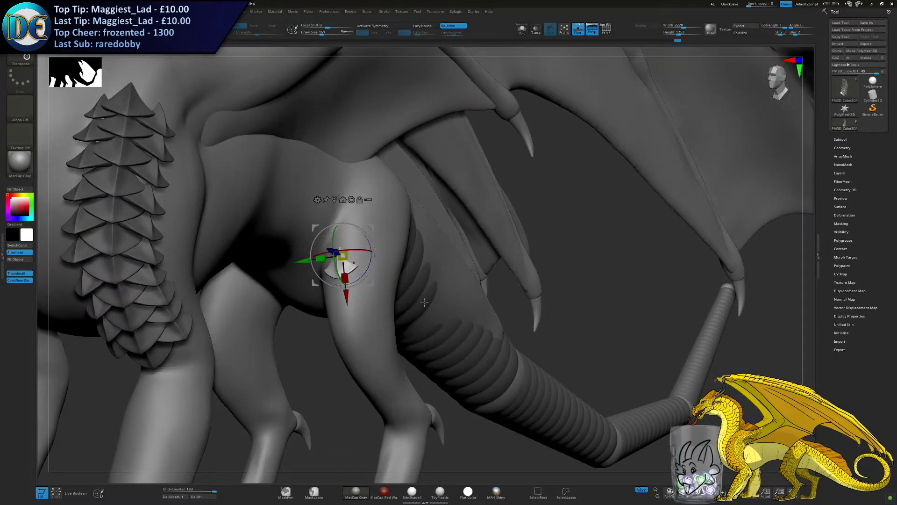
pyautogui.keyDown('alt'); pyautogui.moveTo(345, 313); pyautogui.dragTo(363, 297, button='right'); pyautogui.keyUp('alt')
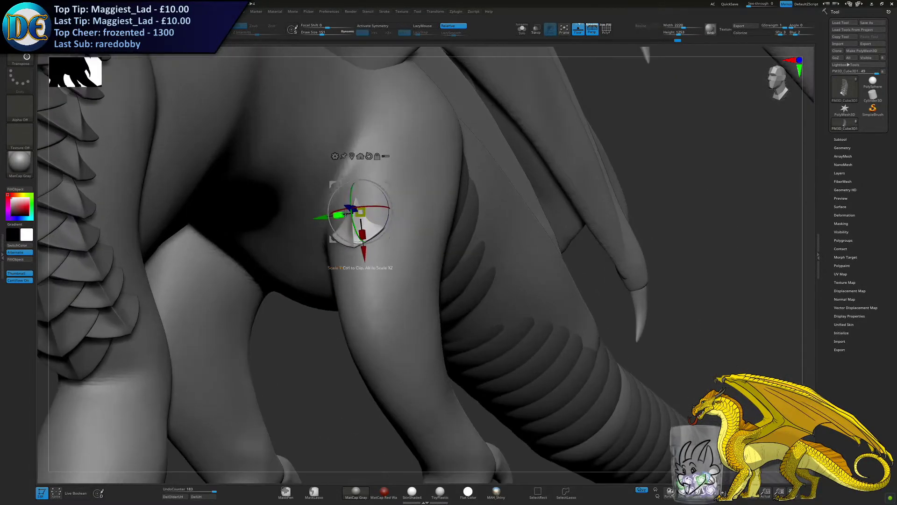
pyautogui.moveTo(352, 221)
pyautogui.mouseDown()
pyautogui.moveTo(354, 230)
pyautogui.moveTo(340, 214)
pyautogui.mouseUp()
pyautogui.moveTo(395, 202); pyautogui.dragTo(393, 229)
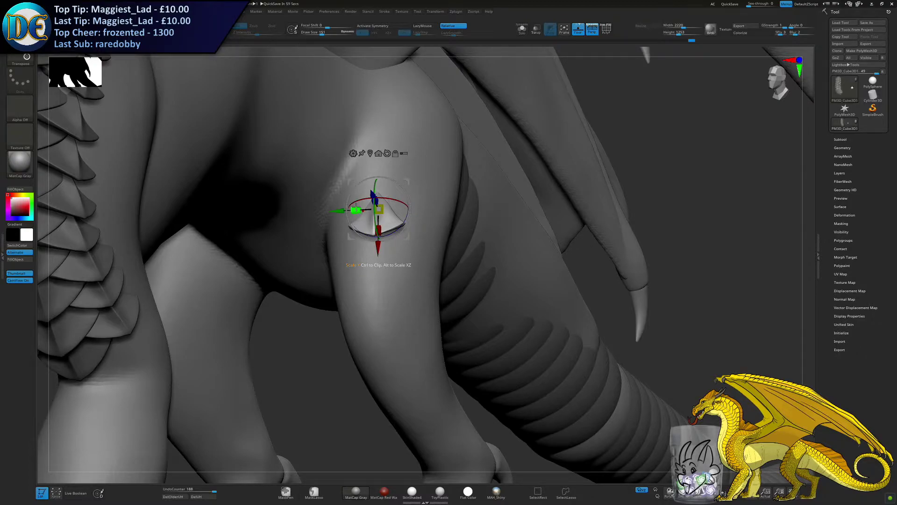
pyautogui.moveTo(356, 207); pyautogui.dragTo(402, 202, button='right')
pyautogui.moveTo(374, 196)
pyautogui.mouseDown()
pyautogui.moveTo(383, 189)
pyautogui.moveTo(388, 204)
pyautogui.mouseUp()
pyautogui.moveTo(364, 208); pyautogui.dragTo(410, 197, button='right')
pyautogui.moveTo(411, 195); pyautogui.dragTo(412, 195)
pyautogui.moveTo(412, 195); pyautogui.dragTo(425, 196, button='right')
pyautogui.moveTo(399, 199); pyautogui.dragTo(368, 196)
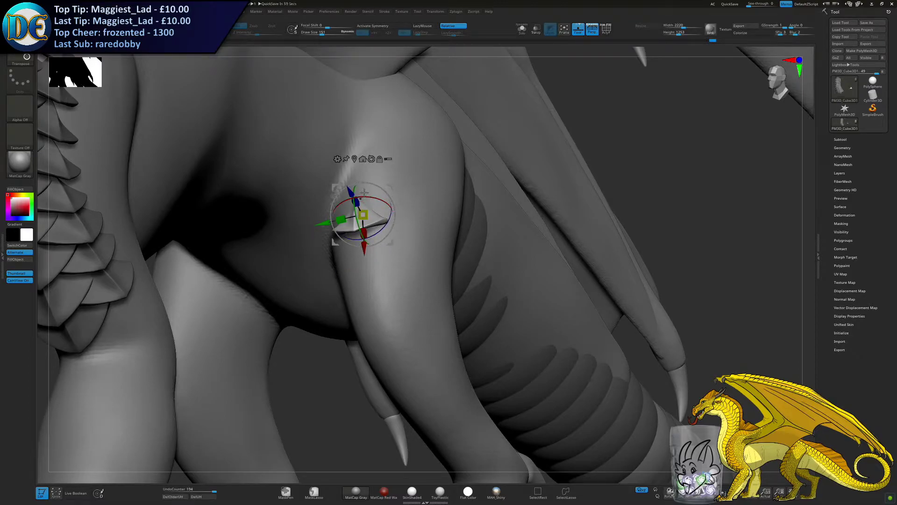
# Refine the first hind-leg scale's position and tilt so it sits against the front edge of the thigh
pyautogui.moveTo(330, 178); pyautogui.dragTo(282, 205, button='right')
pyautogui.moveTo(320, 206)
pyautogui.mouseDown()
pyautogui.moveTo(317, 215)
pyautogui.moveTo(309, 197)
pyautogui.mouseUp()
pyautogui.moveTo(340, 239); pyautogui.dragTo(308, 243, button='right')
pyautogui.moveTo(307, 242); pyautogui.dragTo(329, 224)
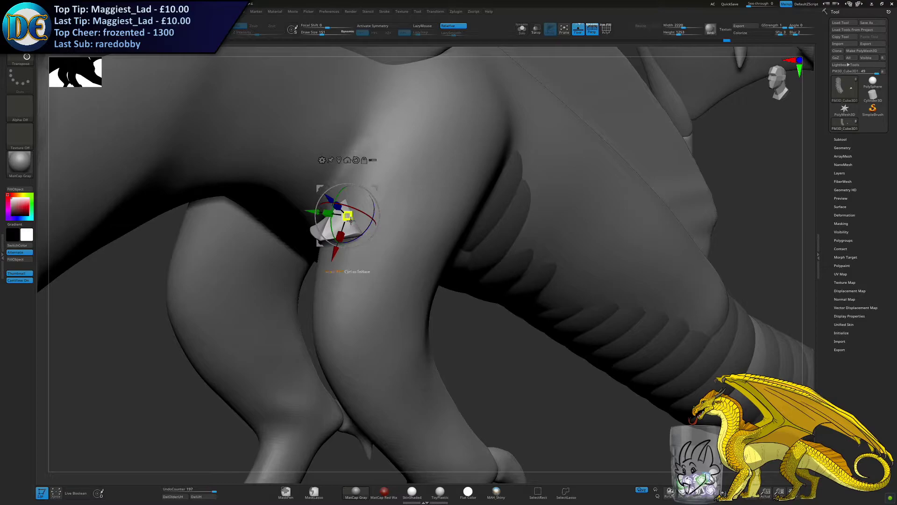
pyautogui.moveTo(327, 240); pyautogui.dragTo(302, 243, button='right')
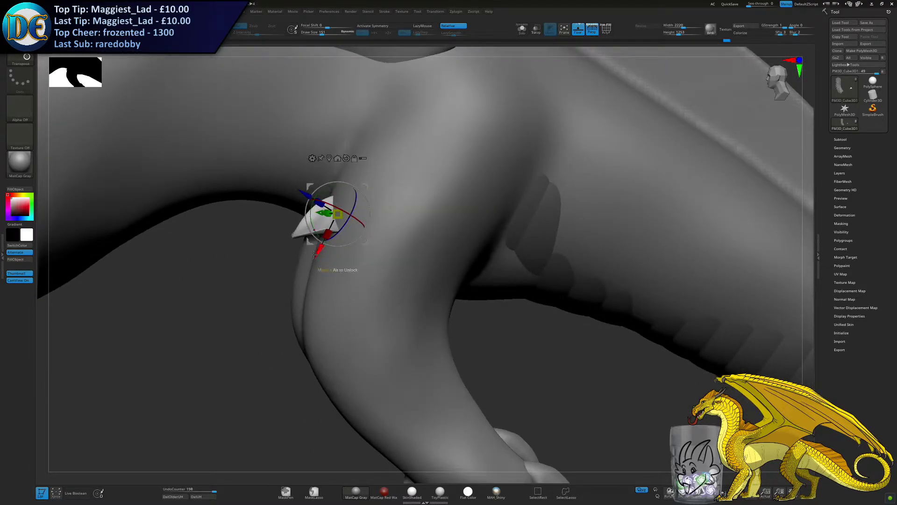
# Copy the first hind-leg scale upward and fit the second one against the thigh above it
pyautogui.keyDown('ctrl'); pyautogui.moveTo(317, 254); pyautogui.dragTo(338, 209); pyautogui.keyUp('ctrl')
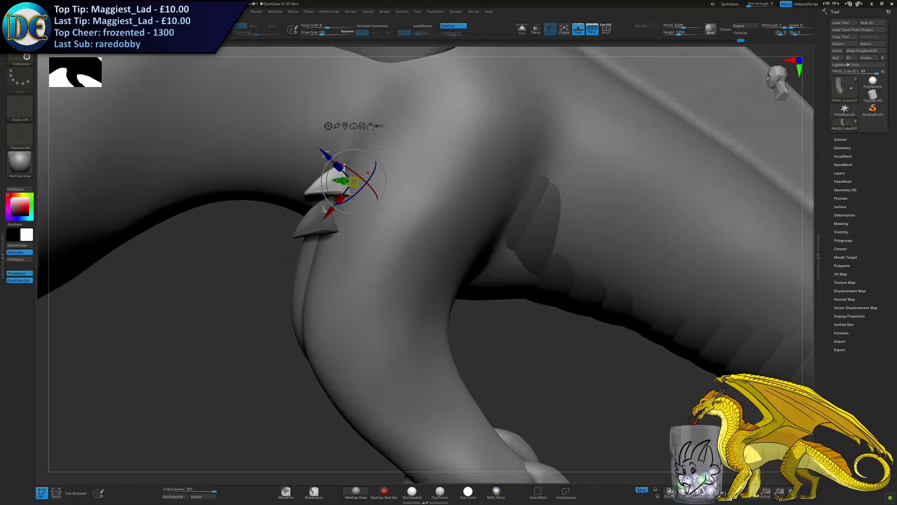
pyautogui.moveTo(331, 210)
pyautogui.mouseDown()
pyautogui.moveTo(330, 196)
pyautogui.moveTo(332, 220)
pyautogui.mouseUp()
pyautogui.moveTo(330, 220); pyautogui.dragTo(358, 221, button='right')
pyautogui.moveTo(321, 202); pyautogui.dragTo(320, 196)
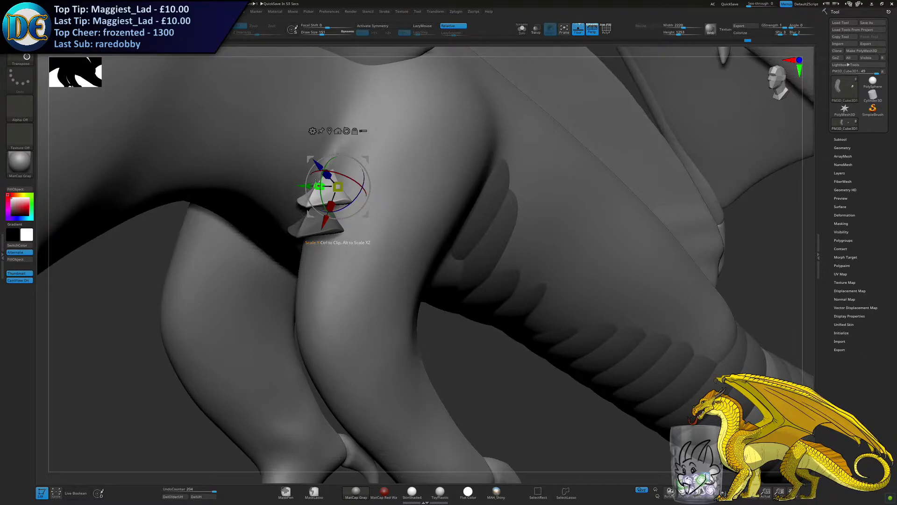
# Copy the second hind-leg scale upward and angle the third one to follow the thigh
pyautogui.keyDown('ctrl'); pyautogui.moveTo(325, 223); pyautogui.dragTo(338, 185); pyautogui.keyUp('ctrl')
pyautogui.keyDown('ctrl'); pyautogui.moveTo(380, 217); pyautogui.dragTo(379, 206, button='right'); pyautogui.keyUp('ctrl')
pyautogui.moveTo(380, 206); pyautogui.dragTo(357, 201, button='right')
pyautogui.moveTo(331, 140); pyautogui.dragTo(335, 143)
# Copy the third hind-leg scale upward and adjust the fourth one so it overlaps the row
pyautogui.moveTo(322, 176); pyautogui.dragTo(328, 145)
pyautogui.keyDown('alt'); pyautogui.moveTo(344, 185); pyautogui.dragTo(353, 220, button='right'); pyautogui.keyUp('alt')
pyautogui.moveTo(336, 164); pyautogui.dragTo(333, 189)
pyautogui.moveTo(374, 209); pyautogui.dragTo(335, 205, button='right')
# Copy the fourth hind-leg scale upward and rotate the fifth one to cap the row on the thigh
pyautogui.moveTo(354, 181); pyautogui.dragTo(365, 155)
pyautogui.keyDown('alt'); pyautogui.moveTo(367, 163); pyautogui.dragTo(356, 192, button='right'); pyautogui.keyUp('alt')
pyautogui.moveTo(352, 122); pyautogui.dragTo(352, 122)
pyautogui.moveTo(352, 122); pyautogui.dragTo(369, 151, button='right')
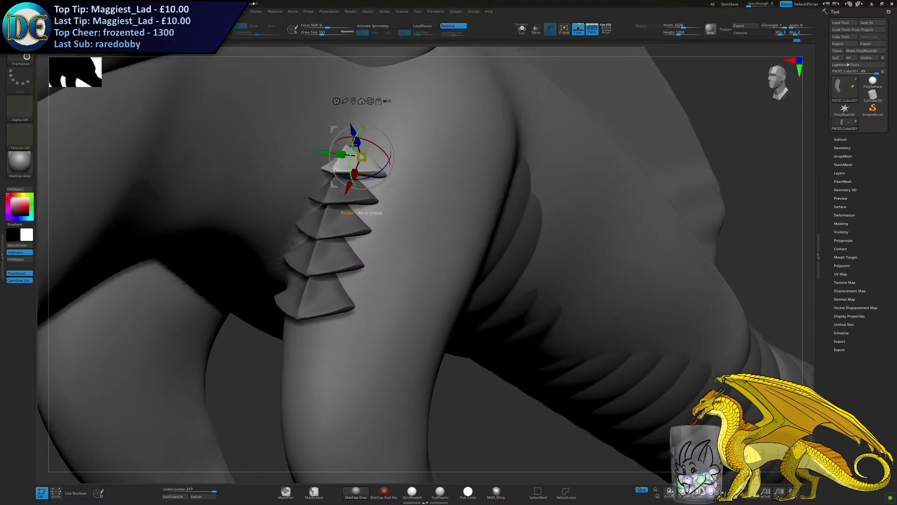
pyautogui.moveTo(322, 152); pyautogui.dragTo(325, 152)
# Copy the topmost hind-leg scale down to just below the lowest scale of the row
pyautogui.keyDown('ctrl'); pyautogui.moveTo(350, 188); pyautogui.dragTo(288, 324); pyautogui.keyUp('ctrl')
pyautogui.keyDown('alt'); pyautogui.moveTo(298, 293); pyautogui.dragTo(291, 235, button='right'); pyautogui.keyUp('alt')
pyautogui.moveTo(284, 239); pyautogui.dragTo(273, 273)
pyautogui.keyDown('alt'); pyautogui.moveTo(272, 274); pyautogui.dragTo(348, 250, button='right'); pyautogui.keyUp('alt')
pyautogui.moveTo(358, 203); pyautogui.dragTo(361, 207)
pyautogui.moveTo(359, 239); pyautogui.dragTo(387, 231, button='right')
# Angle and shift the sixth hind-leg scale so it tucks under the one above it along the leg's front edge
pyautogui.moveTo(387, 232); pyautogui.dragTo(388, 230)
pyautogui.moveTo(388, 230); pyautogui.dragTo(379, 210, button='right')
pyautogui.moveTo(320, 228); pyautogui.dragTo(328, 219, button='right')
pyautogui.moveTo(328, 220); pyautogui.dragTo(368, 228)
pyautogui.moveTo(362, 241); pyautogui.dragTo(378, 228, button='right')
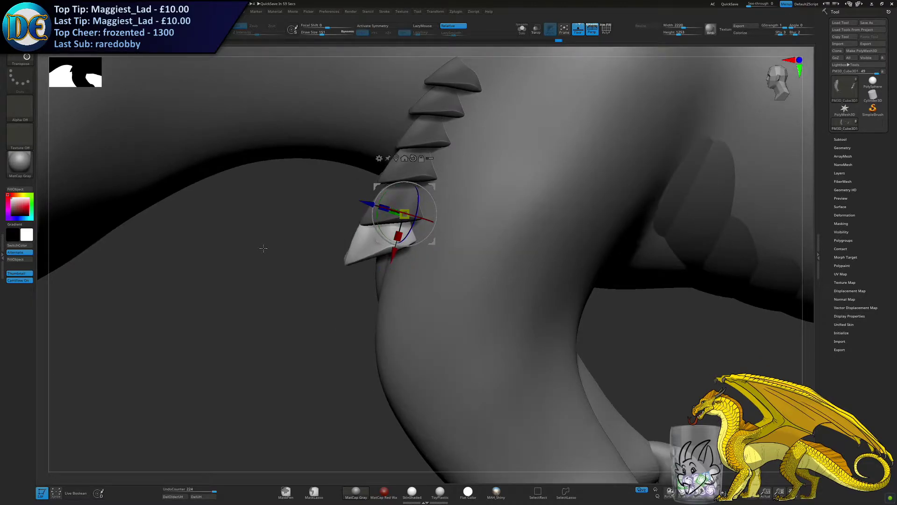
pyautogui.keyDown('alt'); pyautogui.moveTo(262, 183); pyautogui.dragTo(276, 140); pyautogui.keyUp('alt')
pyautogui.moveTo(382, 161); pyautogui.dragTo(392, 162)
# Copy the sixth hind-leg scale downward and fit the seventh one against the front of the leg
pyautogui.keyDown('ctrl'); pyautogui.moveTo(419, 213); pyautogui.dragTo(400, 227); pyautogui.keyUp('ctrl')
pyautogui.moveTo(403, 243); pyautogui.dragTo(370, 290, button='right')
pyautogui.moveTo(381, 216); pyautogui.dragTo(370, 218)
pyautogui.moveTo(332, 249); pyautogui.dragTo(334, 248)
pyautogui.moveTo(411, 233); pyautogui.dragTo(373, 247, button='right')
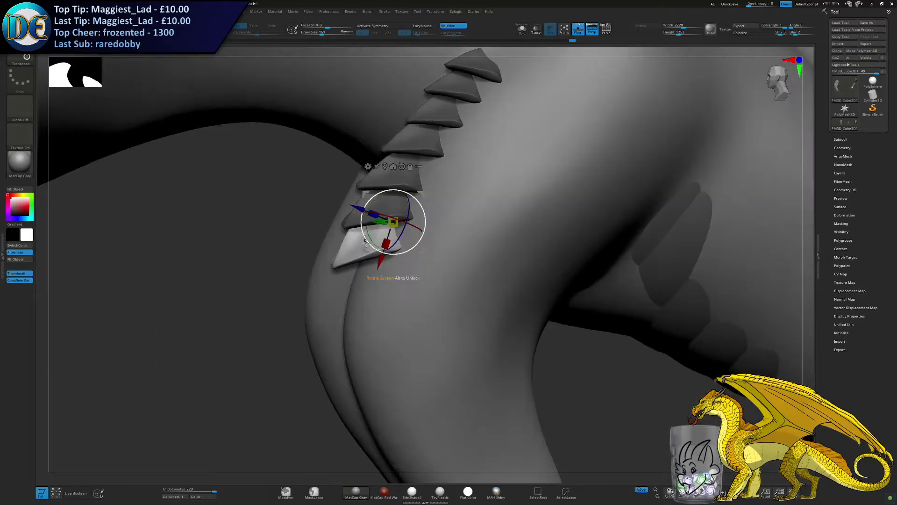
pyautogui.keyDown('alt'); pyautogui.click(371, 279); pyautogui.keyUp('alt')
pyautogui.hotkey('ctrl', 'z')
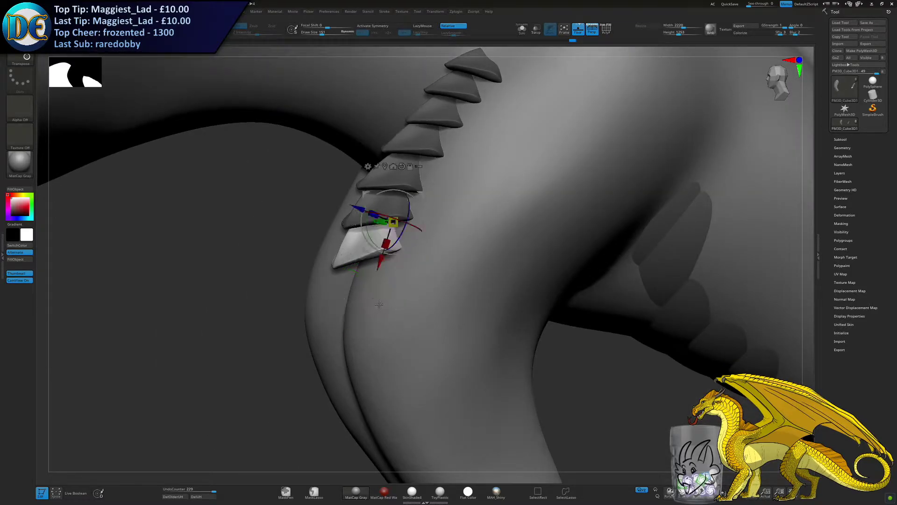
# Copy the seventh hind-leg scale downward and tilt the eighth one around the front of the knee
pyautogui.keyDown('ctrl'); pyautogui.moveTo(380, 264); pyautogui.dragTo(363, 316); pyautogui.keyUp('ctrl')
pyautogui.keyDown('alt'); pyautogui.moveTo(316, 281); pyautogui.dragTo(346, 248, button='right'); pyautogui.keyUp('alt')
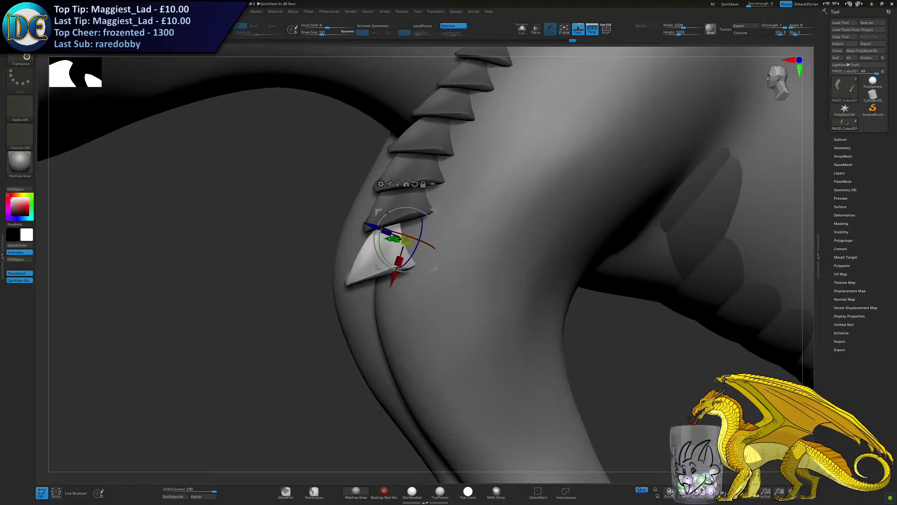
pyautogui.moveTo(344, 255); pyautogui.dragTo(381, 274)
pyautogui.moveTo(357, 217); pyautogui.dragTo(357, 291)
pyautogui.moveTo(300, 333); pyautogui.dragTo(320, 338)
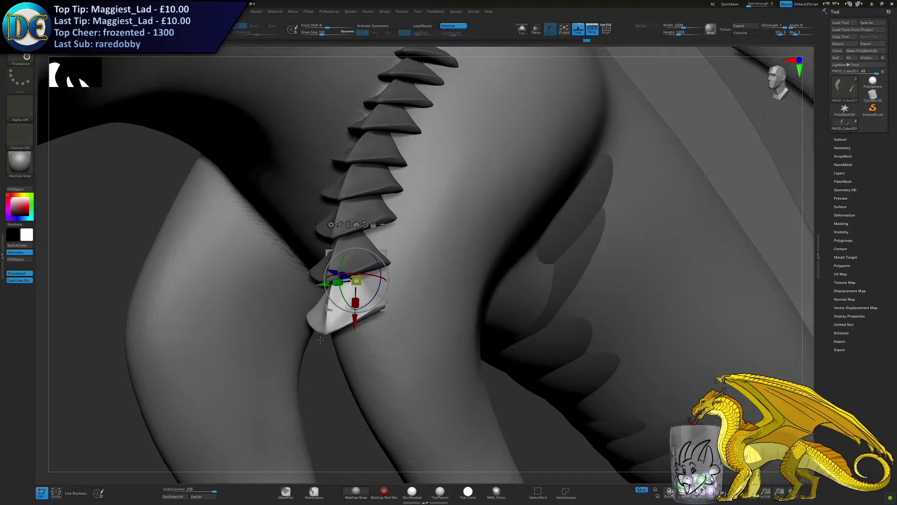
# Add another copied scale below the eighth one and rotate it to follow the leg's backward bend
pyautogui.keyDown('alt'); pyautogui.moveTo(352, 308); pyautogui.dragTo(337, 273, button='right'); pyautogui.keyUp('alt')
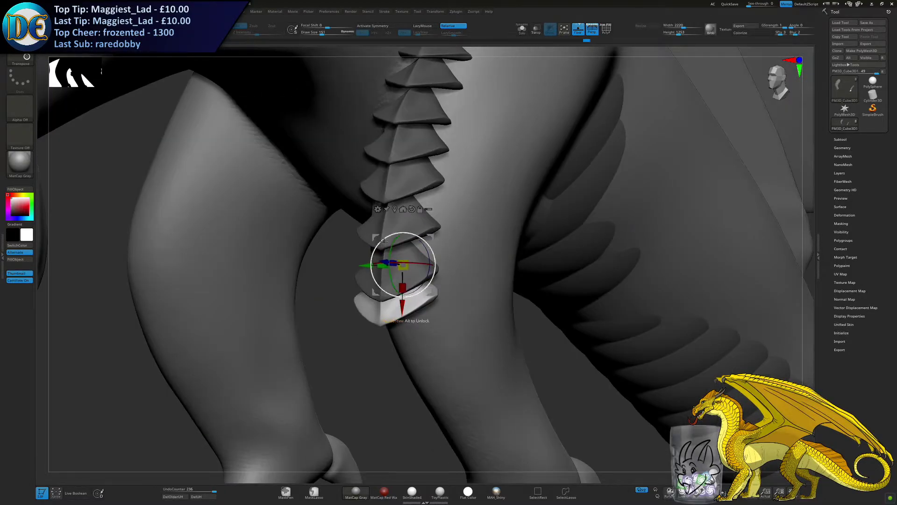
pyautogui.moveTo(320, 274); pyautogui.dragTo(286, 275, button='right')
pyautogui.moveTo(375, 271); pyautogui.dragTo(382, 286)
pyautogui.moveTo(338, 281); pyautogui.dragTo(386, 254, button='right')
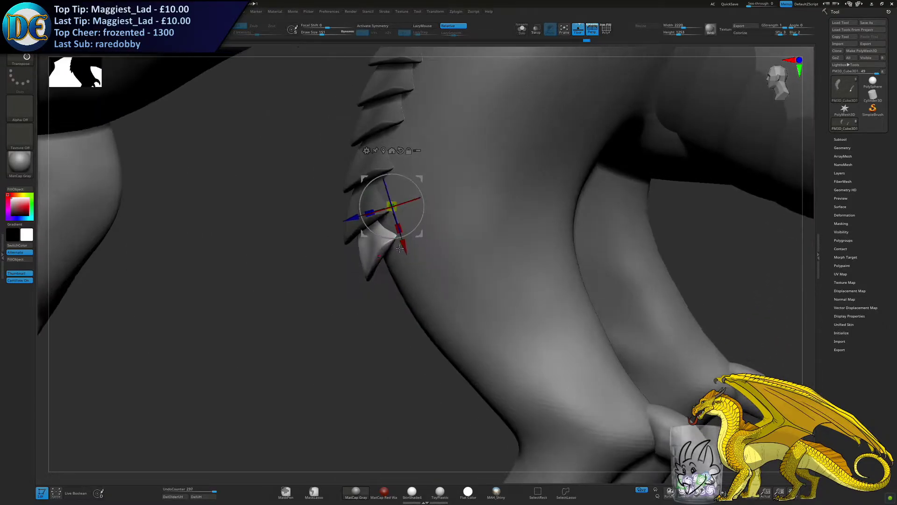
pyautogui.moveTo(404, 246); pyautogui.dragTo(420, 268)
# Turn the lowest hind-leg scale to line up with the row when seen from below and from the front
pyautogui.moveTo(360, 276); pyautogui.dragTo(394, 232, button='right')
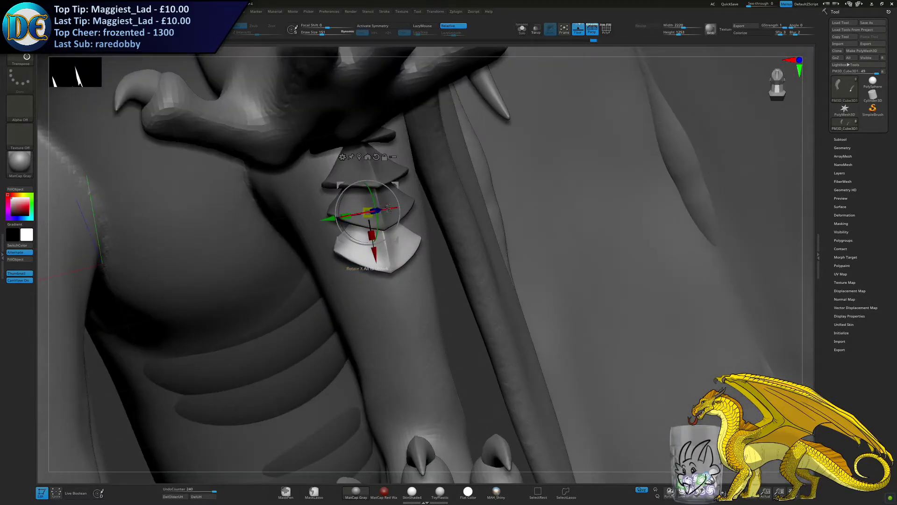
pyautogui.moveTo(329, 217); pyautogui.dragTo(332, 240)
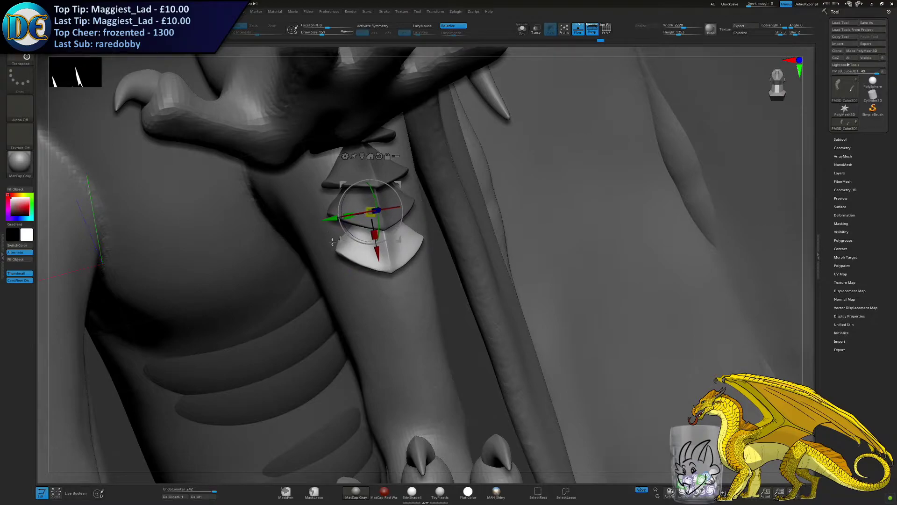
pyautogui.moveTo(322, 259); pyautogui.dragTo(338, 252, button='right')
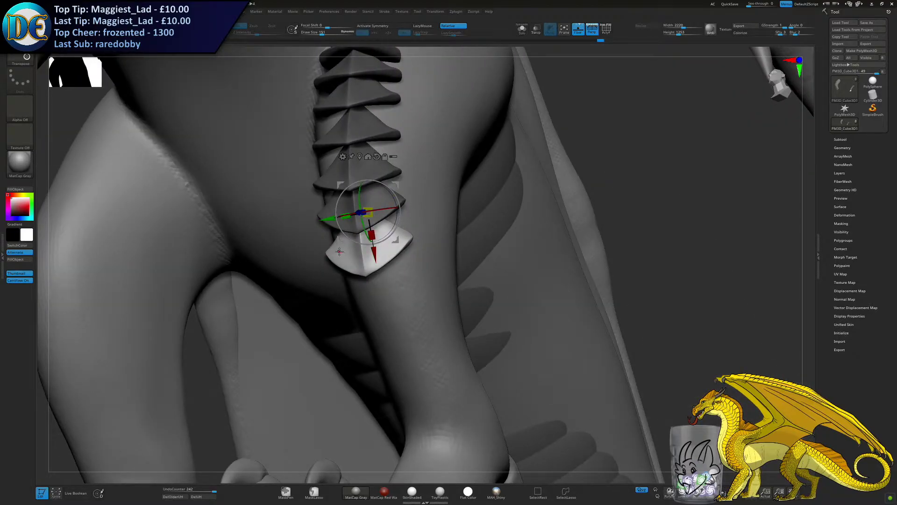
pyautogui.moveTo(339, 266); pyautogui.dragTo(353, 294, button='right')
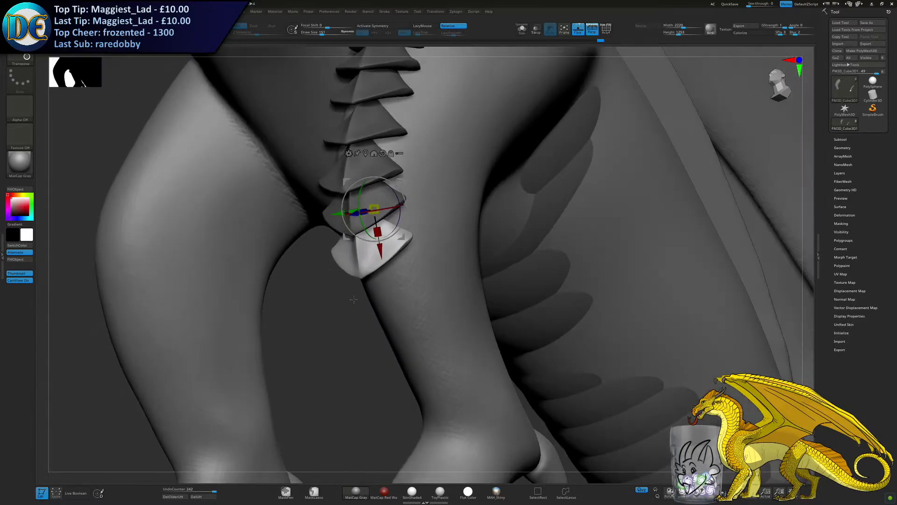
# Copy the lowest hind-leg scale down below the knee and rotate the copy to follow the lower leg
pyautogui.moveTo(382, 256); pyautogui.dragTo(387, 287)
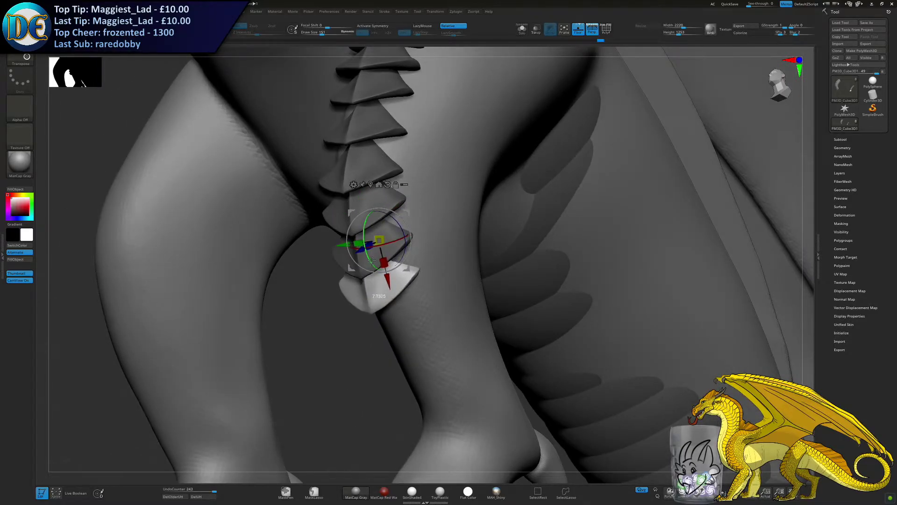
pyautogui.moveTo(378, 262); pyautogui.dragTo(412, 256, button='right')
pyautogui.moveTo(375, 250); pyautogui.dragTo(314, 260)
pyautogui.moveTo(384, 269); pyautogui.dragTo(386, 266)
pyautogui.moveTo(386, 265); pyautogui.dragTo(344, 271, button='right')
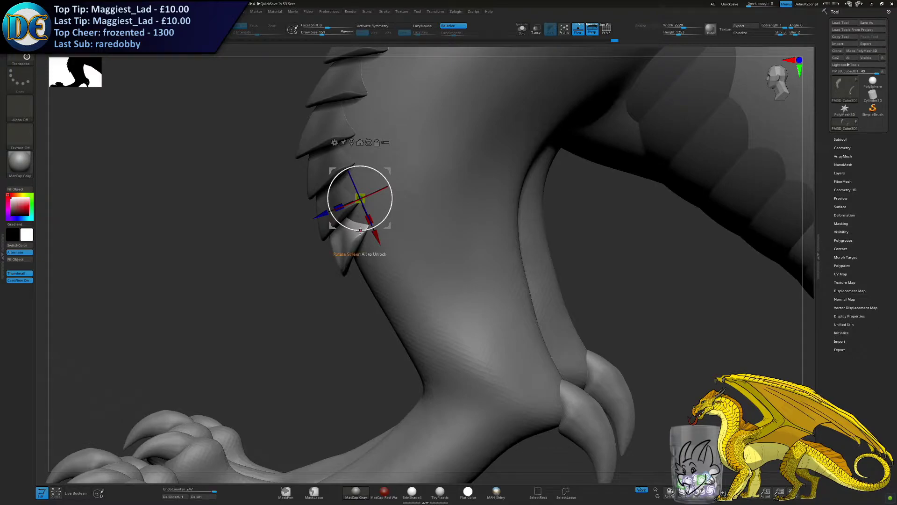
# Copy the lowest scale further down the lower leg and angle the copy beneath the row
pyautogui.moveTo(338, 224); pyautogui.dragTo(363, 236, button='right')
pyautogui.moveTo(362, 239); pyautogui.dragTo(383, 267)
pyautogui.moveTo(336, 248); pyautogui.dragTo(322, 262)
pyautogui.keyDown('alt'); pyautogui.moveTo(343, 292); pyautogui.dragTo(345, 248, button='right'); pyautogui.keyUp('alt')
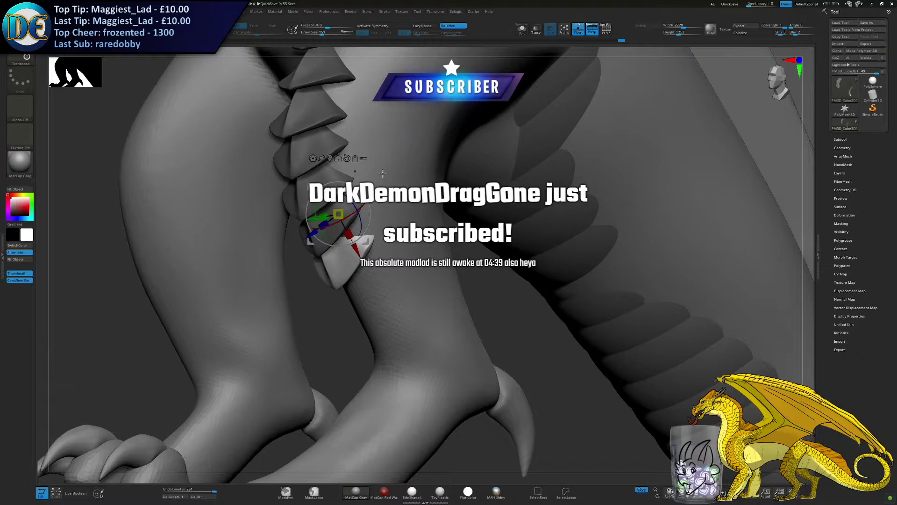
# Try to move and rotate another copied scale into place below the row on the lower leg
pyautogui.moveTo(382, 173); pyautogui.dragTo(345, 176, button='right')
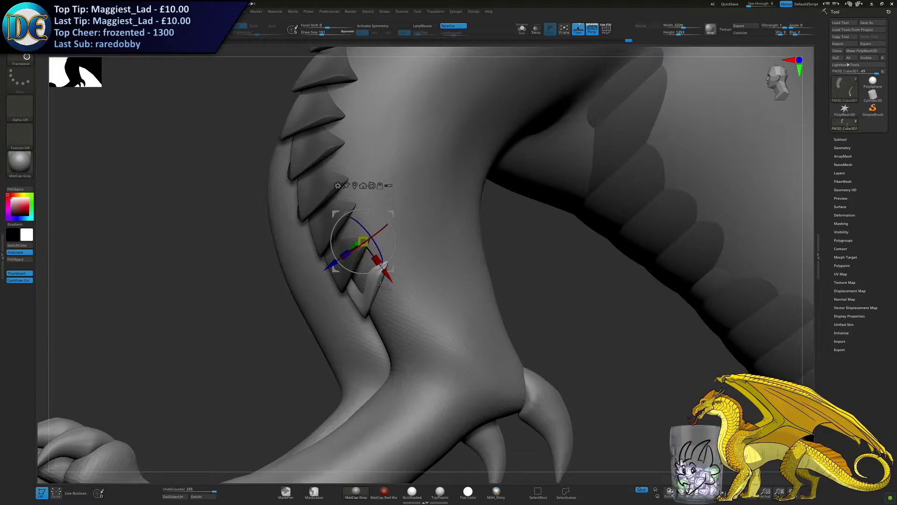
pyautogui.moveTo(380, 286); pyautogui.dragTo(365, 271)
pyautogui.moveTo(348, 283)
pyautogui.mouseDown(button='right')
pyautogui.moveTo(394, 278)
pyautogui.moveTo(360, 276)
pyautogui.mouseUp(button='right')
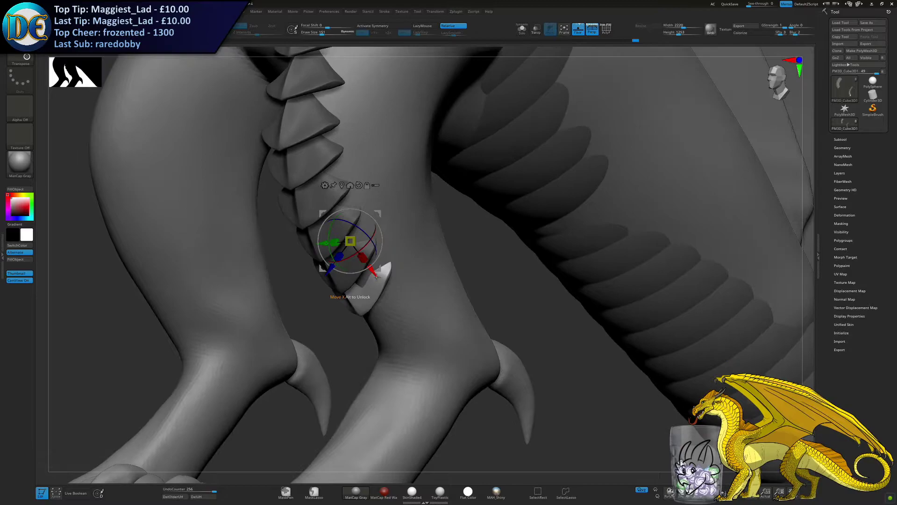
pyautogui.moveTo(366, 297); pyautogui.dragTo(373, 296)
# Undo the last copied scale and its adjustments on the lower hind leg
pyautogui.hotkey('ctrl', 'z')
pyautogui.hotkey('ctrl', 'z')
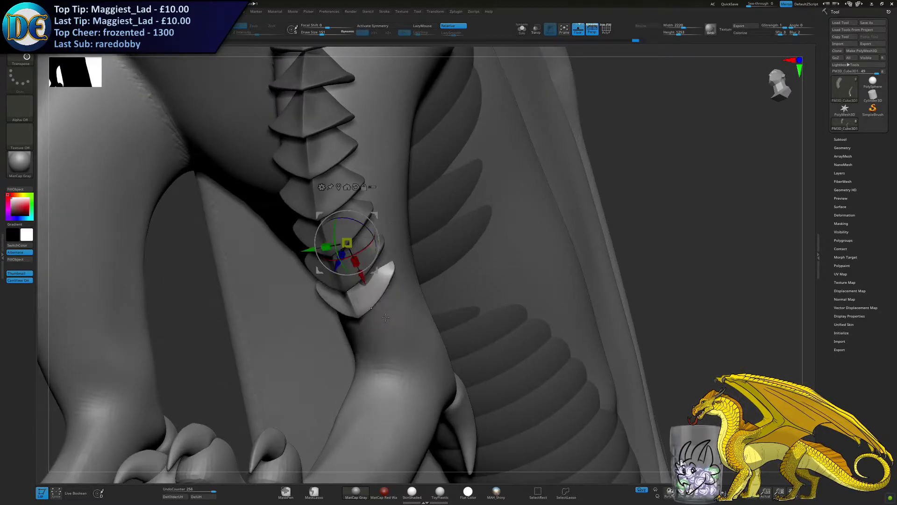
pyautogui.hotkey('ctrl', 'z')
pyautogui.hotkey('ctrl', 'z')
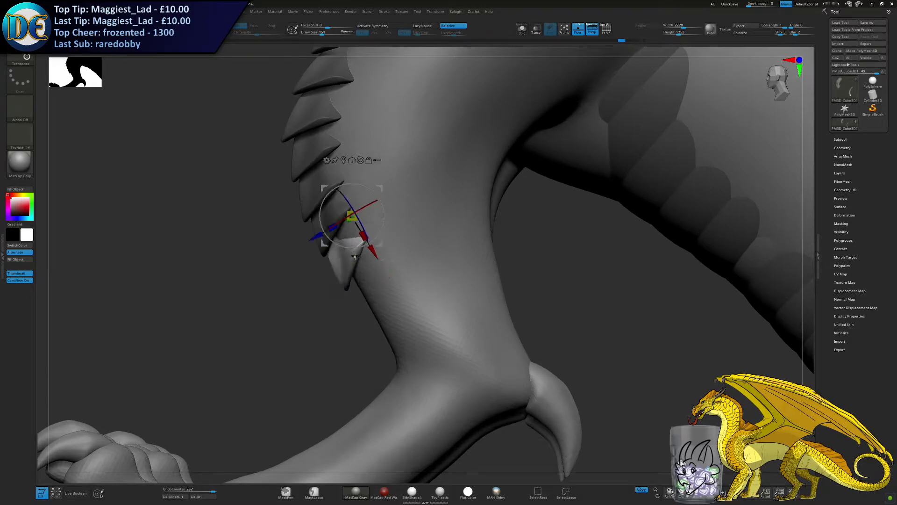
# Place a copy of the lowest scale just above the ankle and rotate it against the leg
pyautogui.hotkey('ctrl', 'shift', 'z')
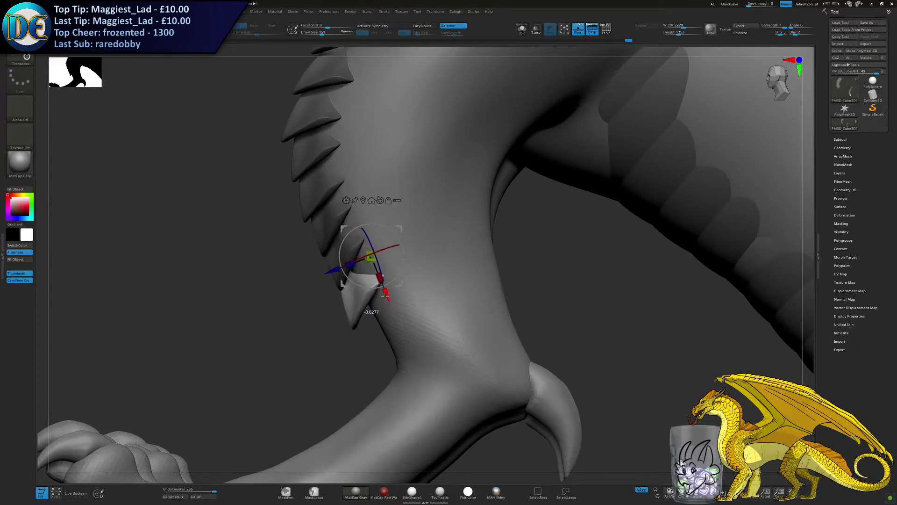
pyautogui.hotkey('ctrl', 'shift', 'z')
pyautogui.moveTo(312, 329); pyautogui.dragTo(346, 299)
pyautogui.keyDown('alt'); pyautogui.moveTo(345, 299); pyautogui.dragTo(387, 257); pyautogui.keyUp('alt')
pyautogui.moveTo(303, 268)
pyautogui.mouseDown()
pyautogui.moveTo(452, 271)
pyautogui.moveTo(311, 269)
pyautogui.mouseUp()
pyautogui.moveTo(390, 239)
pyautogui.mouseDown()
pyautogui.moveTo(379, 243)
pyautogui.moveTo(386, 240)
pyautogui.mouseUp()
pyautogui.moveTo(311, 259); pyautogui.dragTo(268, 262)
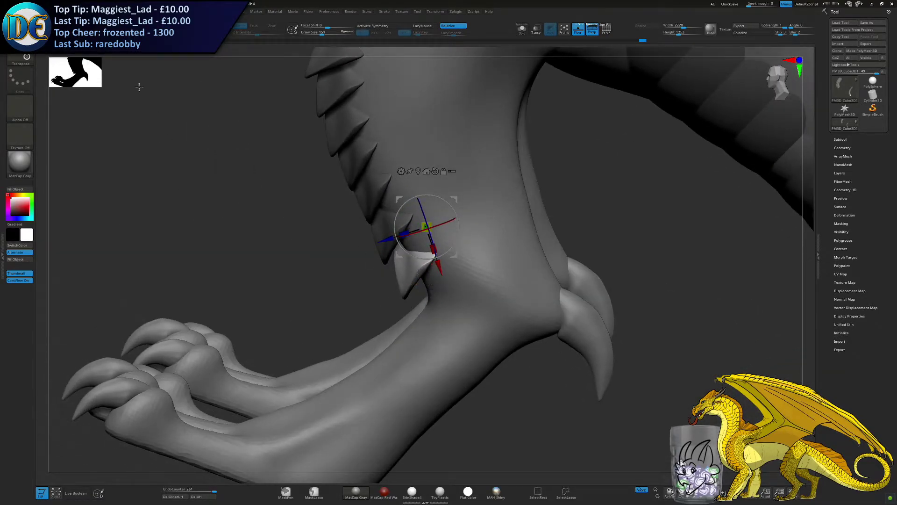
# Invert the mask, adjust the lower scales with another brush at draw size 448, then invert the mask back and return to moving the scale
pyautogui.keyDown('ctrl'); pyautogui.click(137, 101); pyautogui.keyUp('ctrl')
pyautogui.press('q')
pyautogui.press('s')
pyautogui.moveTo(170, 193); pyautogui.dragTo(178, 193)
pyautogui.press('b')
pyautogui.click(189, 209)
pyautogui.press('s')
pyautogui.click(337, 230)
pyautogui.moveTo(358, 216)
pyautogui.mouseDown()
pyautogui.moveTo(371, 208)
pyautogui.moveTo(377, 227)
pyautogui.mouseUp()
pyautogui.rightClick(317, 252)
pyautogui.moveTo(318, 231)
pyautogui.mouseDown()
pyautogui.moveTo(411, 229)
pyautogui.moveTo(379, 225)
pyautogui.mouseUp()
pyautogui.moveTo(432, 234); pyautogui.dragTo(323, 243)
pyautogui.keyDown('ctrl'); pyautogui.click(157, 200); pyautogui.keyUp('ctrl')
pyautogui.press('w')
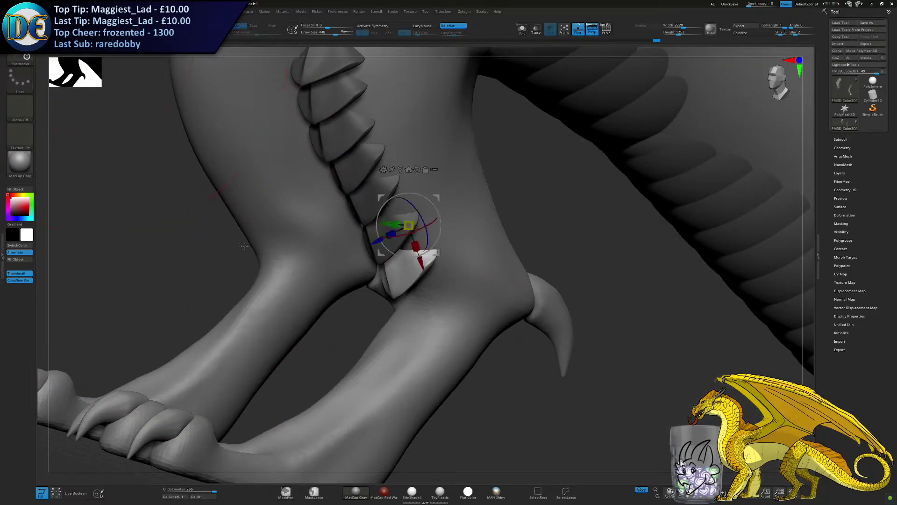
# Try to rotate the lowest scale at the ankle and move it down onto the top of the foot
pyautogui.moveTo(239, 244); pyautogui.dragTo(463, 250)
pyautogui.moveTo(362, 234); pyautogui.dragTo(453, 204)
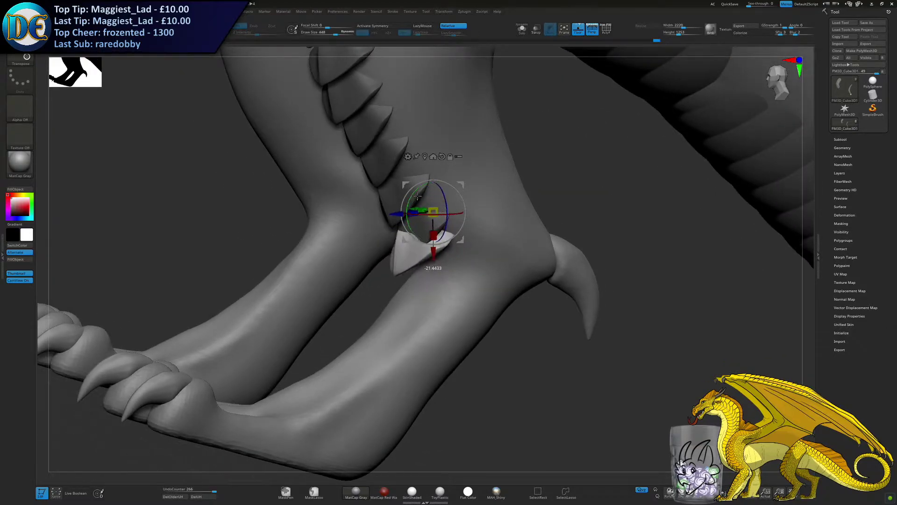
pyautogui.moveTo(396, 213); pyautogui.dragTo(414, 213)
pyautogui.moveTo(449, 254); pyautogui.dragTo(449, 259)
pyautogui.moveTo(375, 281); pyautogui.dragTo(459, 260)
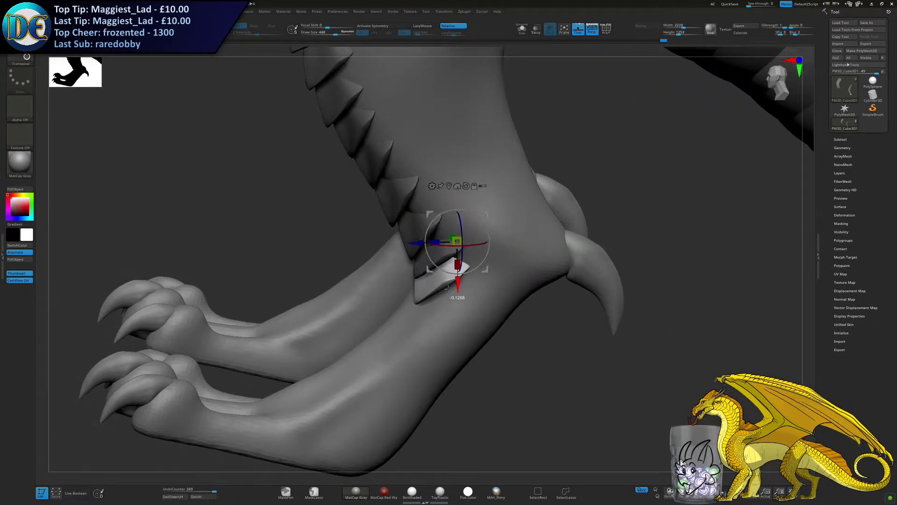
# Undo the last moves and rotations of the scale at the ankle
pyautogui.hotkey('ctrl', 'z')
pyautogui.hotkey('ctrl', 'z')
pyautogui.moveTo(459, 267); pyautogui.dragTo(443, 242, button='right')
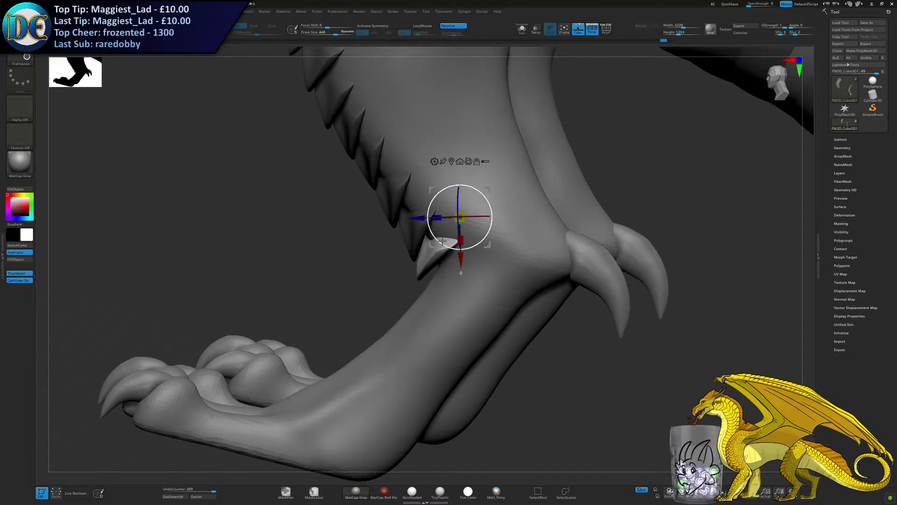
pyautogui.hotkey('ctrl', 'z')
pyautogui.hotkey('ctrl', 'z')
pyautogui.hotkey('ctrl', 'z')
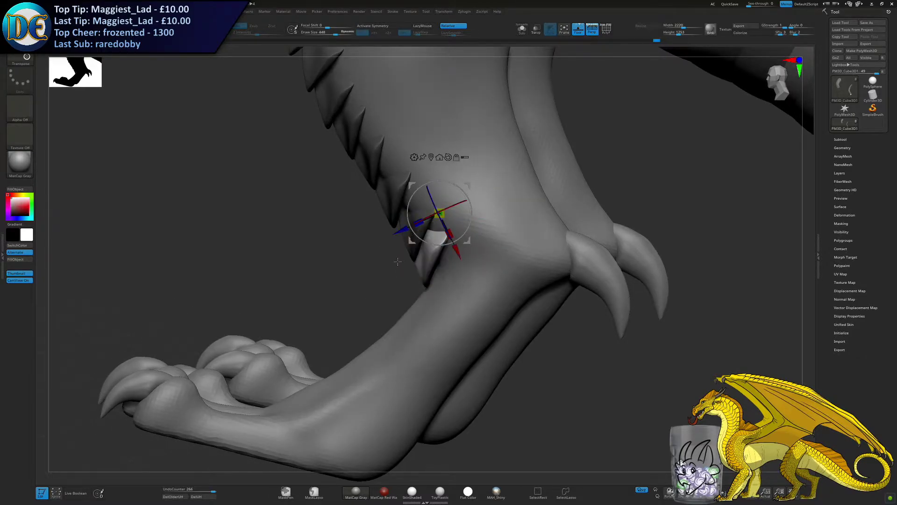
# Undo the last scale adjustment and place a copy of the lowest scale just below it at the ankle
pyautogui.hotkey('ctrl', 'z')
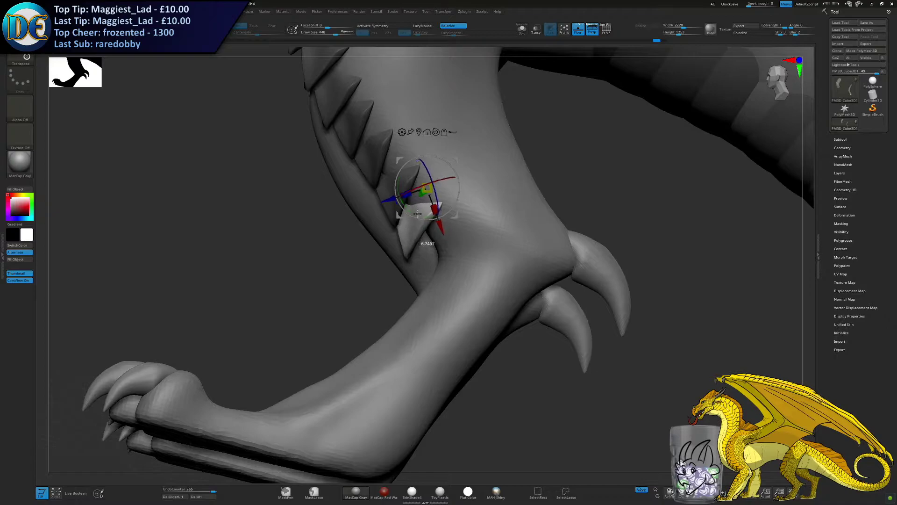
pyautogui.moveTo(384, 198); pyautogui.dragTo(387, 197)
pyautogui.keyDown('ctrl'); pyautogui.moveTo(443, 225); pyautogui.dragTo(453, 257); pyautogui.keyUp('ctrl')
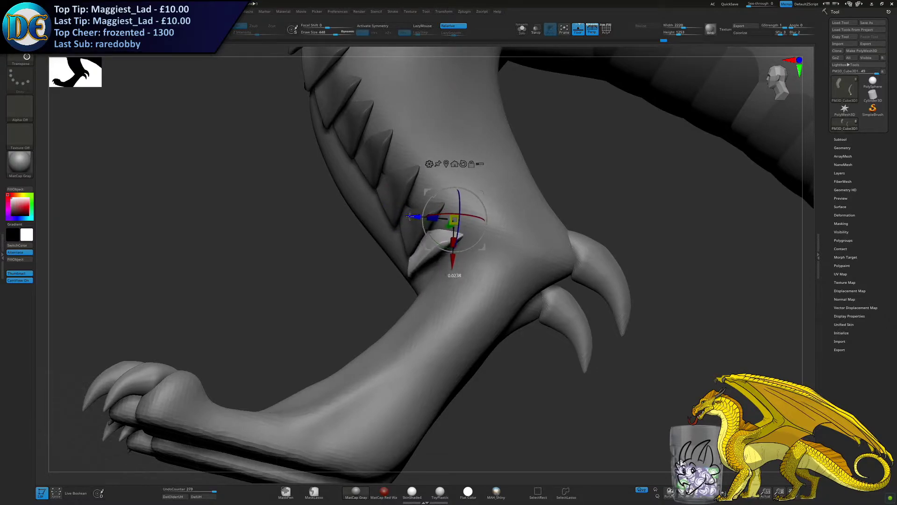
# Place another copy of the scale below the ankle bend and shift it against the leg
pyautogui.moveTo(427, 267); pyautogui.dragTo(463, 268, button='right')
pyautogui.keyDown('ctrl'); pyautogui.moveTo(429, 263); pyautogui.dragTo(431, 285); pyautogui.keyUp('ctrl')
pyautogui.hotkey('ctrl', 'shift', 'z')
pyautogui.hotkey('ctrl', 'shift', 'z')
pyautogui.hotkey('ctrl', 'shift', 'z')
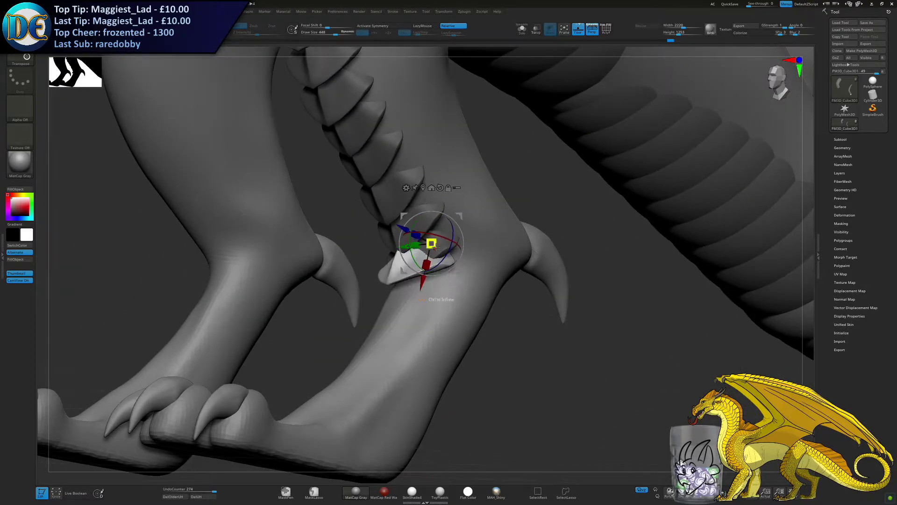
pyautogui.moveTo(417, 259); pyautogui.dragTo(421, 236, button='right')
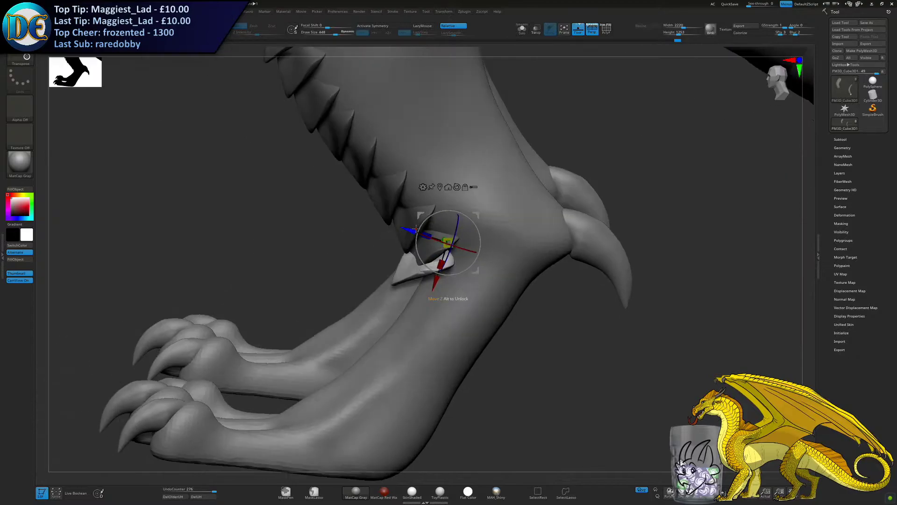
pyautogui.moveTo(435, 259); pyautogui.dragTo(435, 261)
# Move and rotate the new lowest scale so it lies across the front of the lower leg
pyautogui.keyDown('alt'); pyautogui.moveTo(435, 261); pyautogui.dragTo(456, 220, button='right'); pyautogui.keyUp('alt')
pyautogui.moveTo(411, 227); pyautogui.dragTo(507, 246, button='right')
pyautogui.hotkey('ctrl', 'shift', 'z')
pyautogui.moveTo(517, 247); pyautogui.dragTo(514, 259)
pyautogui.moveTo(515, 258); pyautogui.dragTo(505, 246, button='right')
pyautogui.moveTo(505, 245); pyautogui.dragTo(507, 243)
pyautogui.moveTo(507, 243); pyautogui.dragTo(498, 238, button='right')
pyautogui.moveTo(496, 235); pyautogui.dragTo(496, 236)
# Fine-tune the lowest scale's position and tilt so it wraps centrally around the front of the shin
pyautogui.moveTo(495, 236); pyautogui.dragTo(517, 233, button='right')
pyautogui.moveTo(484, 218); pyautogui.dragTo(488, 222)
pyautogui.moveTo(490, 271); pyautogui.dragTo(488, 275)
pyautogui.moveTo(516, 233); pyautogui.dragTo(468, 227)
pyautogui.hotkey('ctrl', 'shift', 'z')
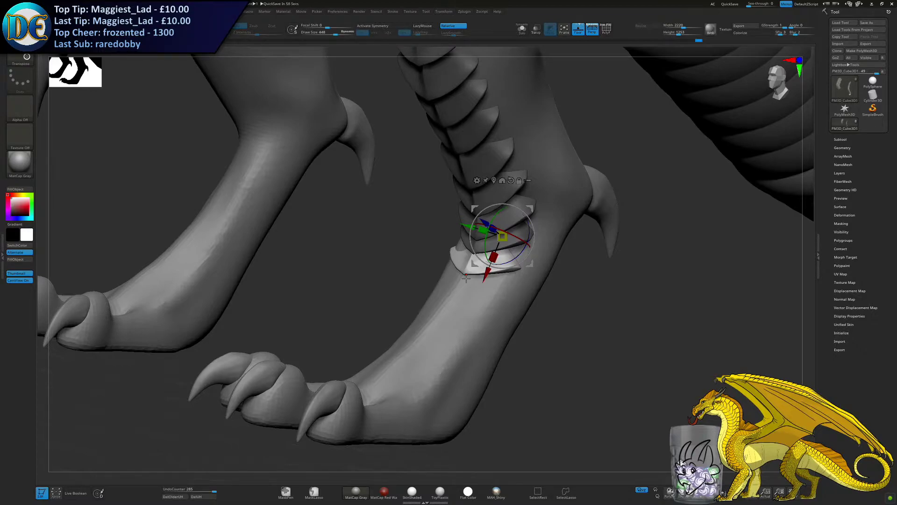
pyautogui.keyDown('alt'); pyautogui.moveTo(492, 277); pyautogui.dragTo(407, 224, button='right'); pyautogui.keyUp('alt')
pyautogui.moveTo(419, 201); pyautogui.dragTo(410, 222)
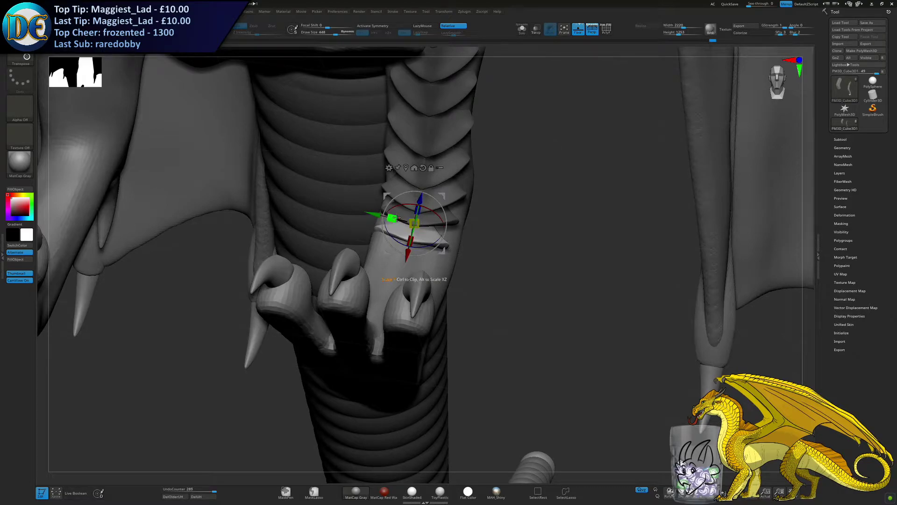
pyautogui.moveTo(401, 224); pyautogui.dragTo(389, 243, button='right')
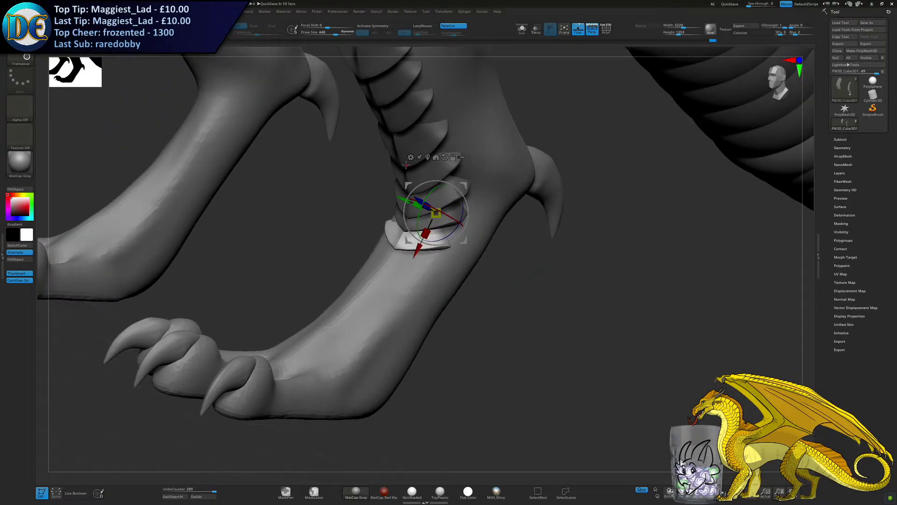
# Place another copy of the scale further down the shin and rotate it in line with the row
pyautogui.moveTo(392, 279); pyautogui.dragTo(350, 277, button='right')
pyautogui.moveTo(434, 249); pyautogui.dragTo(406, 245)
pyautogui.moveTo(345, 279); pyautogui.dragTo(384, 282, button='right')
pyautogui.moveTo(390, 279)
pyautogui.mouseDown()
pyautogui.moveTo(406, 263)
pyautogui.moveTo(398, 248)
pyautogui.moveTo(384, 279)
pyautogui.mouseUp()
pyautogui.moveTo(436, 260); pyautogui.dragTo(397, 255, button='right')
pyautogui.moveTo(394, 225); pyautogui.dragTo(403, 245)
pyautogui.moveTo(404, 245); pyautogui.dragTo(430, 248, button='right')
pyautogui.moveTo(405, 237); pyautogui.dragTo(407, 238)
pyautogui.moveTo(399, 279); pyautogui.dragTo(398, 281)
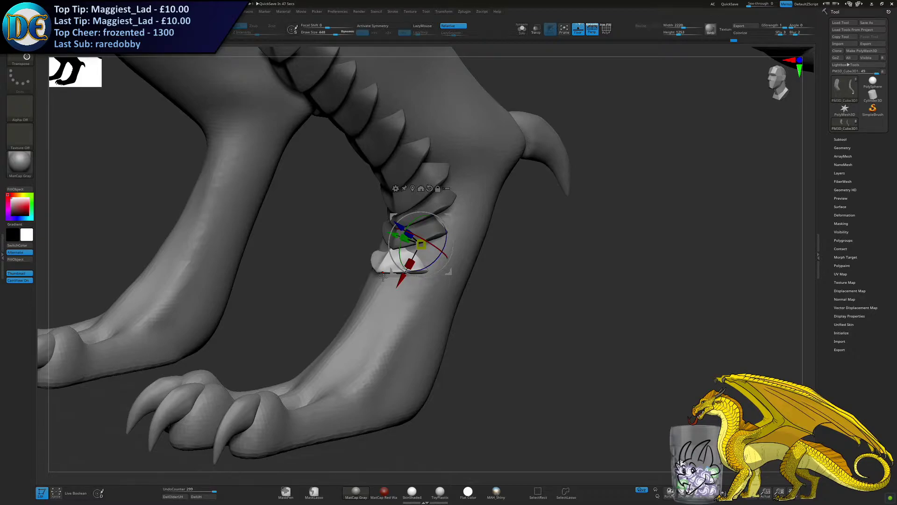
# Switch to the Move brush, invert the mask and adjust the scales above the lowest one with a large brush
pyautogui.press('q')
pyautogui.press('s')
pyautogui.moveTo(278, 234)
pyautogui.mouseDown()
pyautogui.moveTo(291, 238)
pyautogui.moveTo(178, 238)
pyautogui.mouseUp()
pyautogui.keyDown('ctrl'); pyautogui.click(291, 239); pyautogui.keyUp('ctrl')
pyautogui.press('s')
pyautogui.press('s')
pyautogui.moveTo(388, 239); pyautogui.dragTo(379, 238)
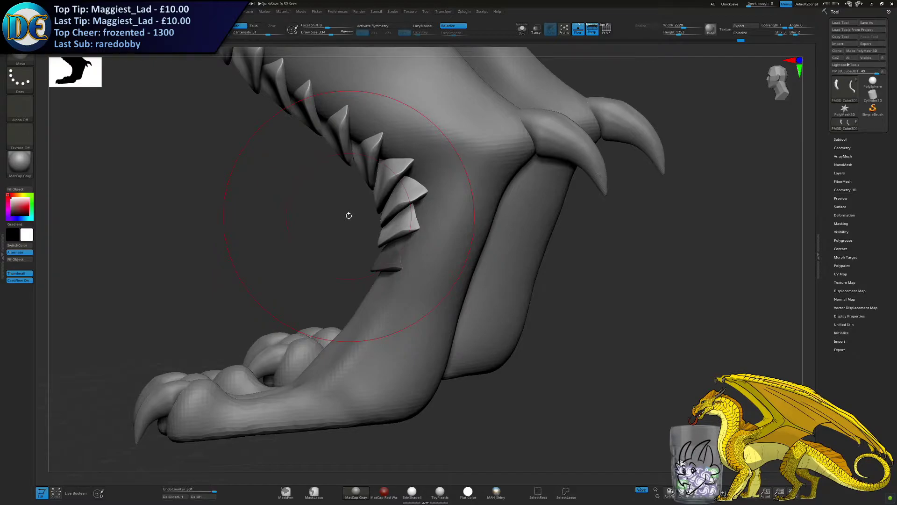
# Refine the lower scales with a smaller brush, return to moving and invert the mask back to the lowest scale
pyautogui.moveTo(349, 216); pyautogui.dragTo(407, 243, button='right')
pyautogui.press('s')
pyautogui.moveTo(407, 243); pyautogui.dragTo(404, 243)
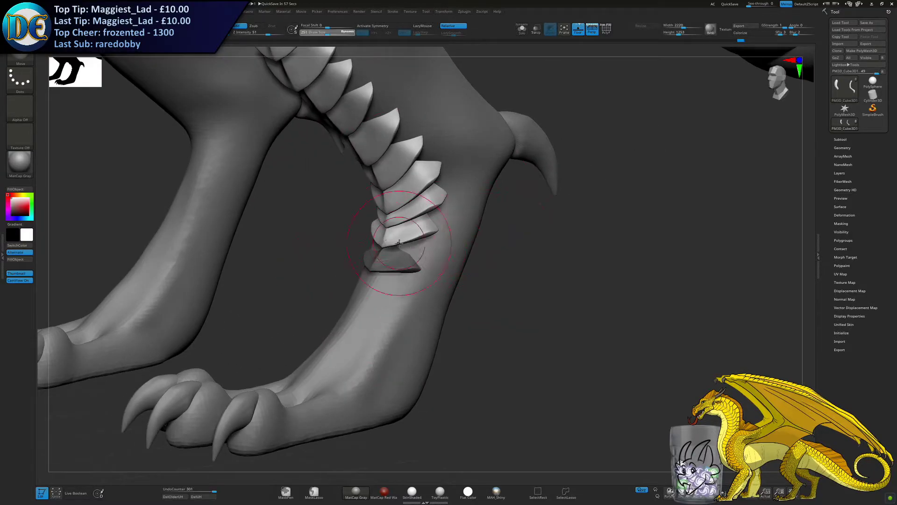
pyautogui.moveTo(404, 244); pyautogui.dragTo(364, 226, button='right')
pyautogui.moveTo(375, 244); pyautogui.dragTo(377, 238)
pyautogui.press('w')
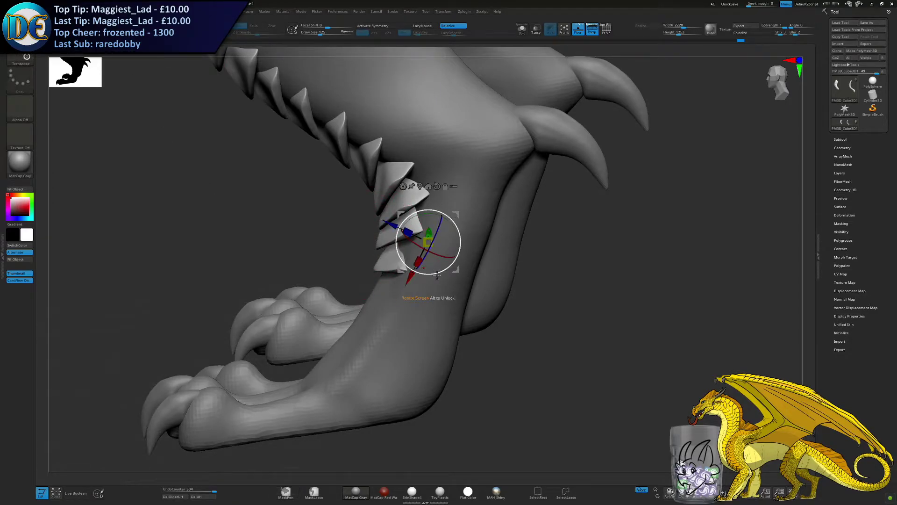
pyautogui.keyDown('ctrl'); pyautogui.click(242, 226); pyautogui.keyUp('ctrl')
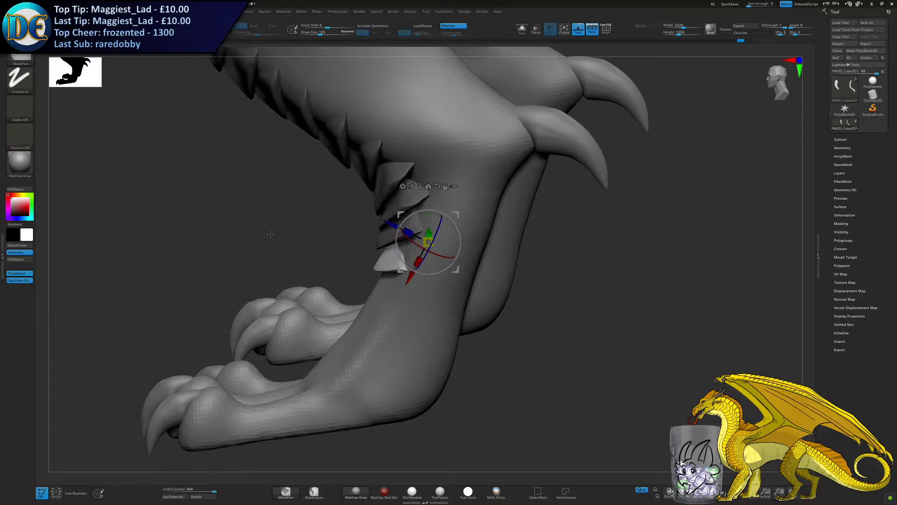
# Shift and tilt the lowest scale closer to the front of the shin
pyautogui.moveTo(411, 276); pyautogui.dragTo(413, 274)
pyautogui.moveTo(411, 249); pyautogui.dragTo(424, 249, button='right')
pyautogui.moveTo(412, 262); pyautogui.dragTo(408, 268)
pyautogui.moveTo(373, 263)
pyautogui.mouseDown(button='right')
pyautogui.moveTo(440, 259)
pyautogui.moveTo(381, 263)
pyautogui.mouseUp(button='right')
# Copy the lowest scale one position down the shin and angle the copy to follow the leg
pyautogui.moveTo(389, 271); pyautogui.dragTo(379, 293)
pyautogui.keyDown('alt'); pyautogui.moveTo(415, 271); pyautogui.dragTo(385, 239, button='right'); pyautogui.keyUp('alt')
pyautogui.moveTo(383, 216); pyautogui.dragTo(397, 276)
pyautogui.moveTo(428, 264); pyautogui.dragTo(438, 265, button='right')
pyautogui.moveTo(376, 221); pyautogui.dragTo(376, 221)
pyautogui.moveTo(453, 262); pyautogui.dragTo(401, 266, button='right')
# Add another overlapping scale copy beneath the last one and seat it against the lower shin
pyautogui.keyDown('ctrl'); pyautogui.moveTo(388, 273); pyautogui.dragTo(377, 294); pyautogui.keyUp('ctrl')
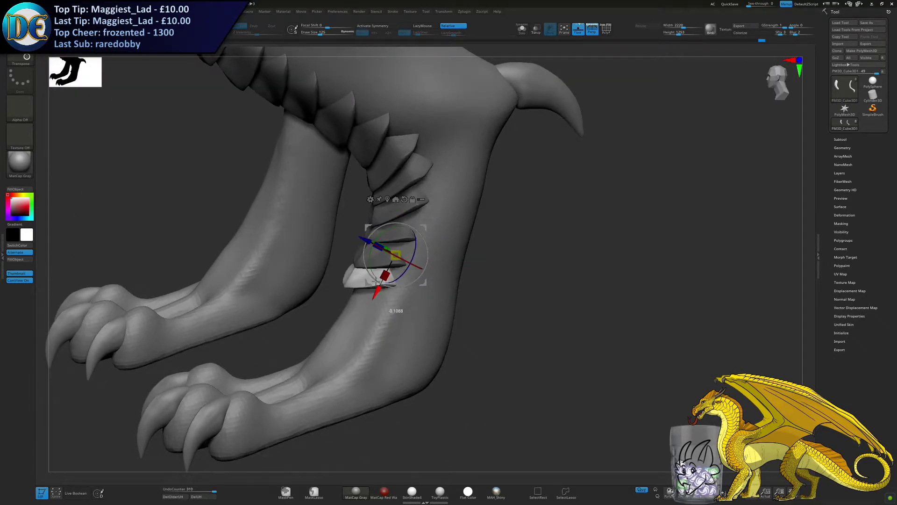
pyautogui.moveTo(367, 242); pyautogui.dragTo(368, 243)
pyautogui.moveTo(374, 292); pyautogui.dragTo(373, 296)
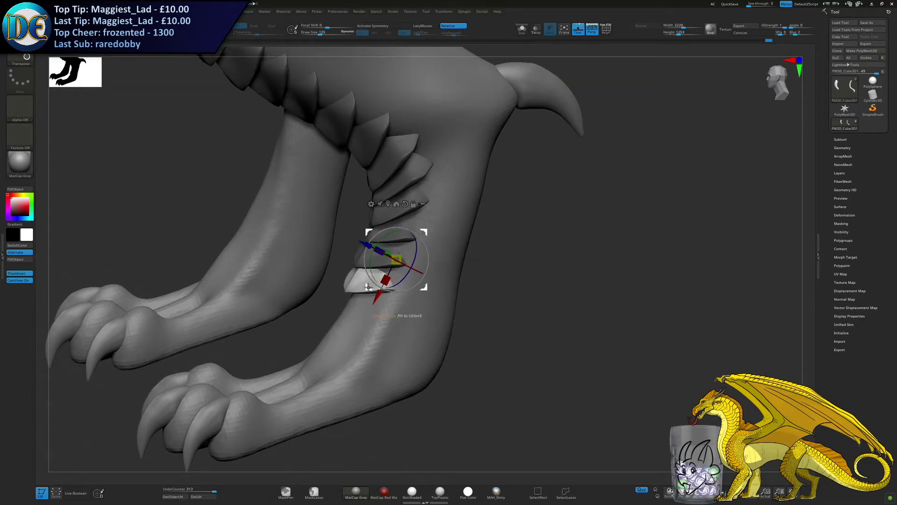
pyautogui.keyDown('alt'); pyautogui.moveTo(320, 308); pyautogui.dragTo(372, 277, button='right'); pyautogui.keyUp('alt')
pyautogui.moveTo(411, 271); pyautogui.dragTo(372, 260, button='right')
pyautogui.moveTo(371, 260); pyautogui.dragTo(467, 227)
pyautogui.moveTo(466, 228); pyautogui.dragTo(374, 259, button='right')
# Copy the lowest scale down towards the top of the foot and align it with the row
pyautogui.keyDown('ctrl'); pyautogui.moveTo(472, 244); pyautogui.dragTo(459, 273); pyautogui.keyUp('ctrl')
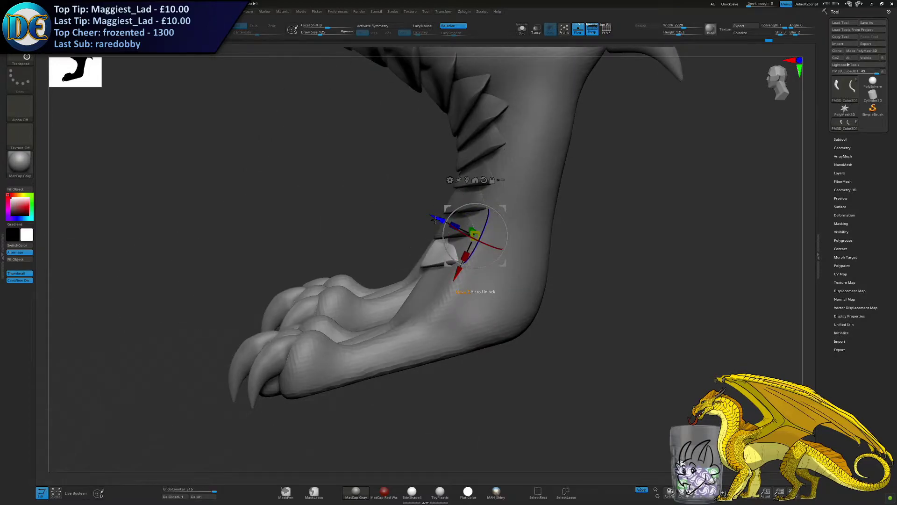
pyautogui.moveTo(437, 230); pyautogui.dragTo(494, 237)
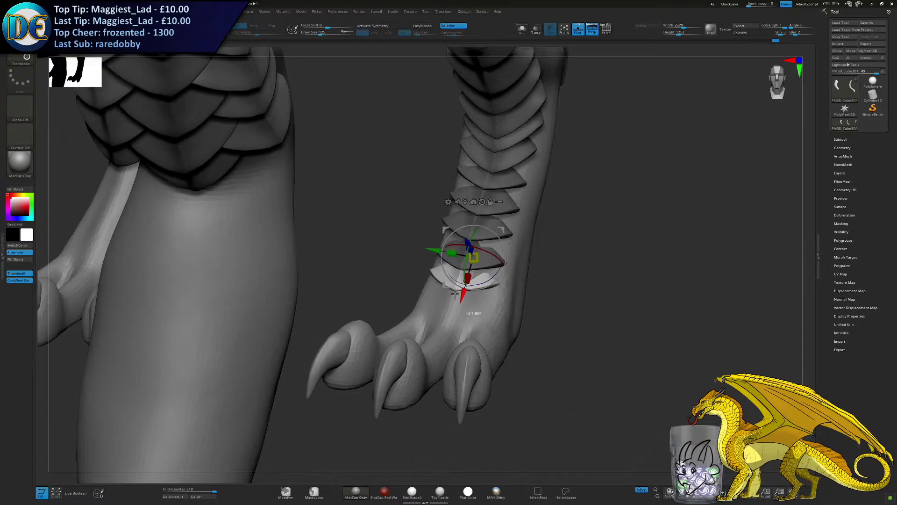
pyautogui.moveTo(459, 258); pyautogui.dragTo(391, 242)
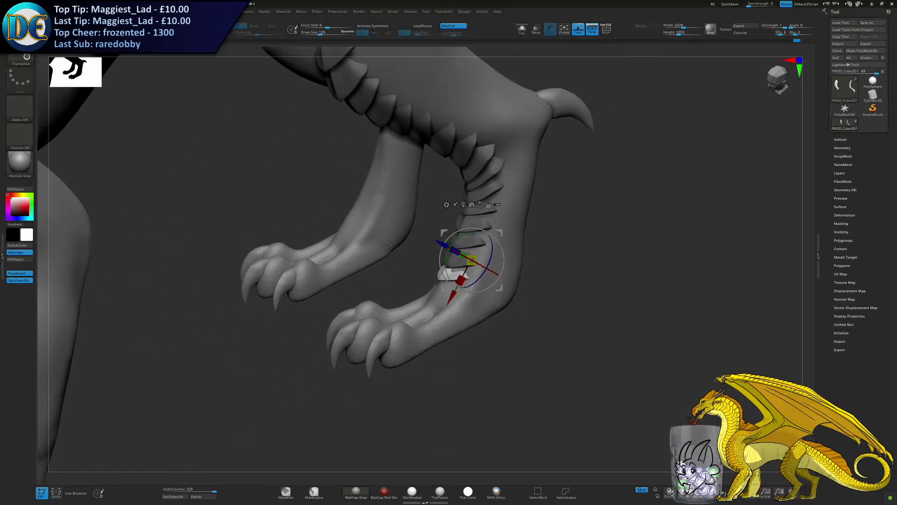
pyautogui.moveTo(386, 301); pyautogui.dragTo(488, 321)
pyautogui.moveTo(488, 321); pyautogui.dragTo(518, 319, button='right')
# Copy the lowest scale from the foot up to the top of the thigh row and turn it upright
pyautogui.keyDown('ctrl'); pyautogui.moveTo(486, 302); pyautogui.dragTo(515, 140); pyautogui.keyUp('ctrl')
pyautogui.moveTo(515, 140); pyautogui.dragTo(505, 123, button='right')
pyautogui.moveTo(519, 120); pyautogui.dragTo(474, 85)
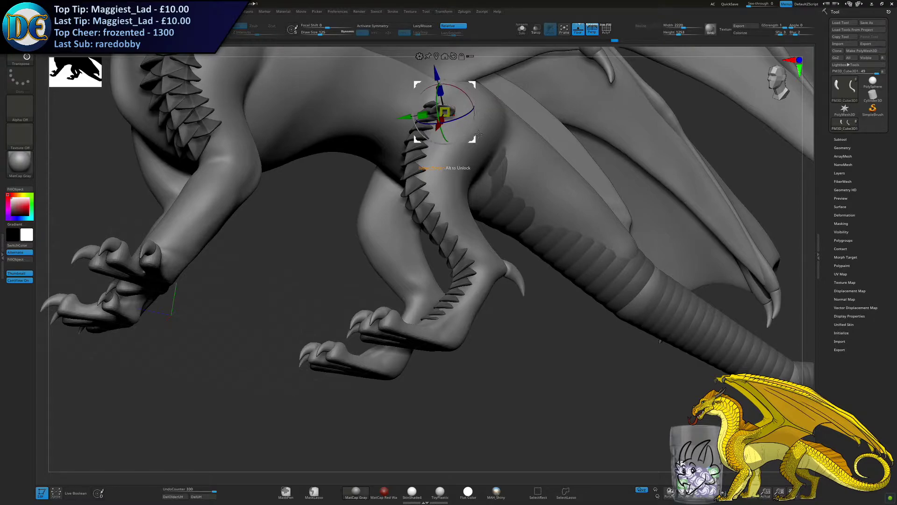
pyautogui.moveTo(477, 137); pyautogui.dragTo(461, 142, button='right')
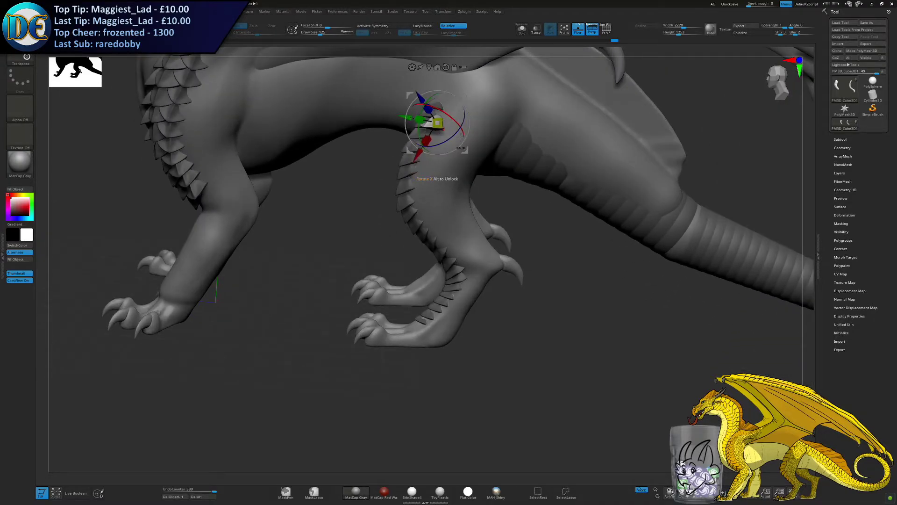
pyautogui.keyDown('alt'); pyautogui.moveTo(468, 213); pyautogui.dragTo(419, 346, button='right'); pyautogui.keyUp('alt')
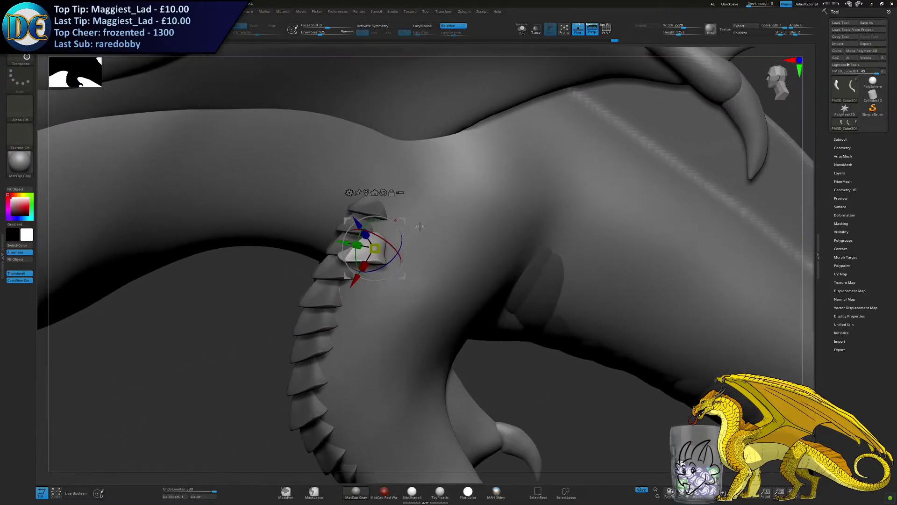
# Move and rotate the copied scale beside the top scales of the row to begin a second column
pyautogui.moveTo(355, 282); pyautogui.dragTo(368, 261)
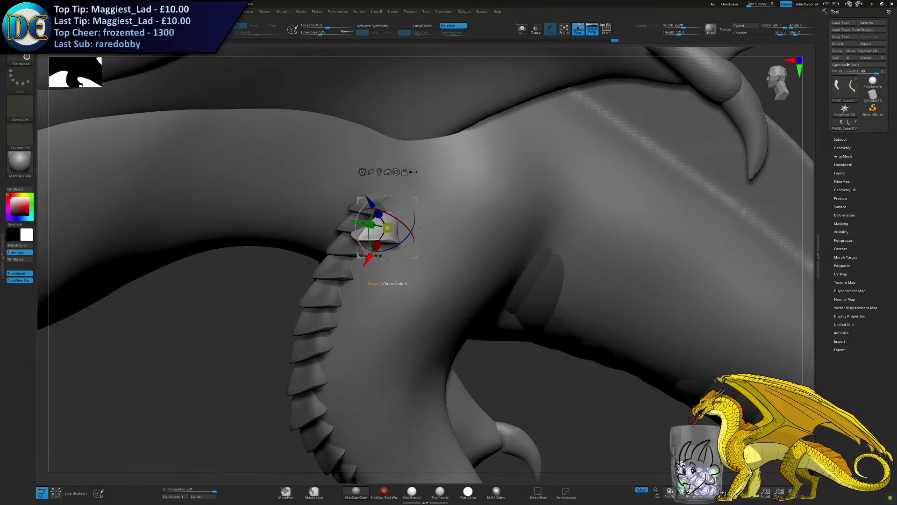
pyautogui.moveTo(370, 257); pyautogui.dragTo(403, 246, button='right')
pyautogui.moveTo(416, 216); pyautogui.dragTo(420, 224)
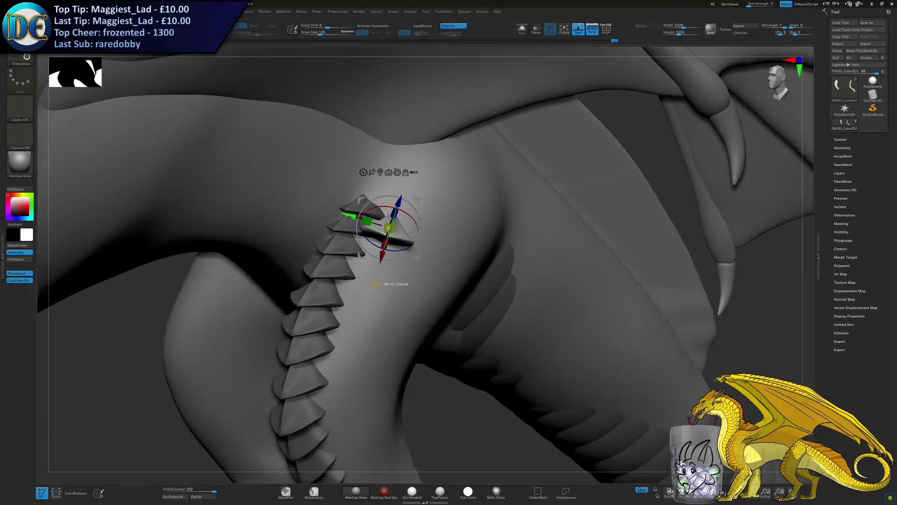
pyautogui.moveTo(348, 217); pyautogui.dragTo(333, 213)
pyautogui.moveTo(352, 230); pyautogui.dragTo(344, 247, button='right')
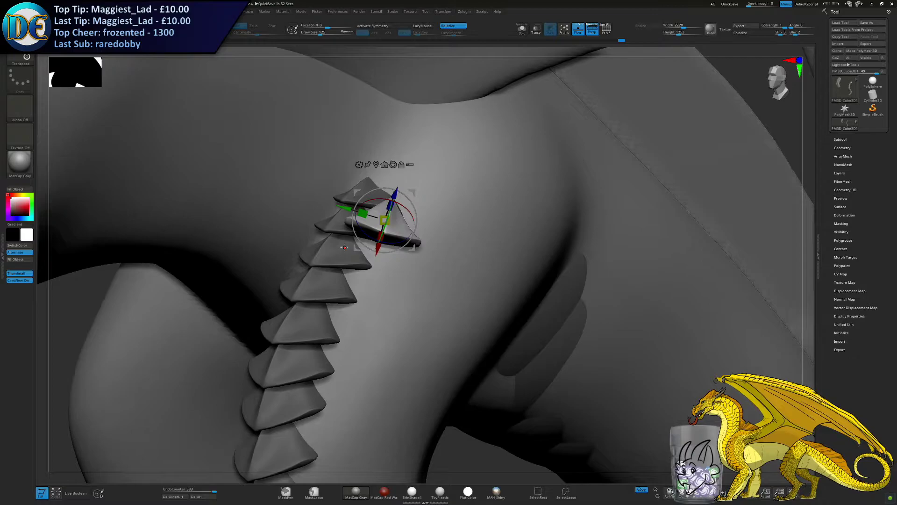
# Rotate the first second-column scale and slide it up and outward beneath the topmost scale
pyautogui.keyDown('alt'); pyautogui.moveTo(344, 247); pyautogui.dragTo(411, 266, button='right'); pyautogui.keyUp('alt')
pyautogui.moveTo(462, 216); pyautogui.dragTo(458, 228)
pyautogui.moveTo(440, 279); pyautogui.dragTo(443, 268)
pyautogui.moveTo(505, 230); pyautogui.dragTo(516, 208, button='right')
pyautogui.moveTo(463, 215); pyautogui.dragTo(491, 234)
pyautogui.moveTo(492, 233); pyautogui.dragTo(485, 244, button='right')
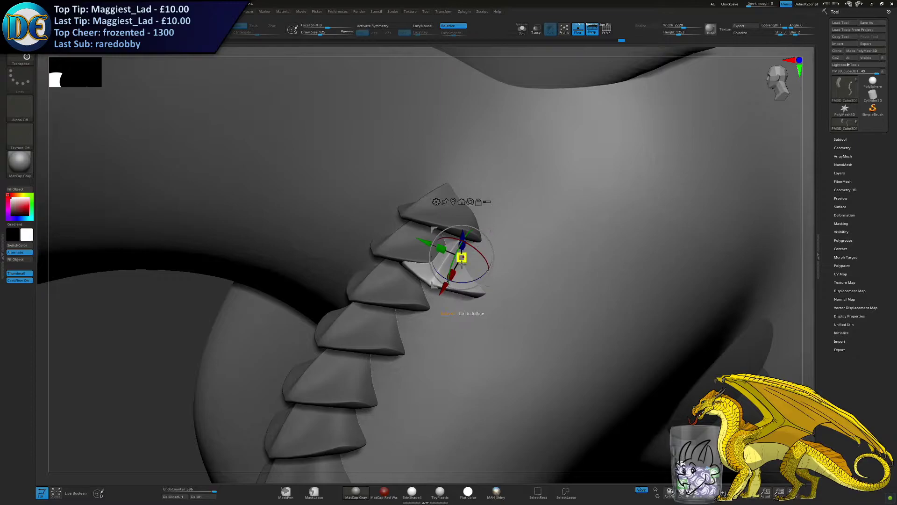
pyautogui.moveTo(442, 291); pyautogui.dragTo(458, 263)
pyautogui.moveTo(445, 221); pyautogui.dragTo(487, 240)
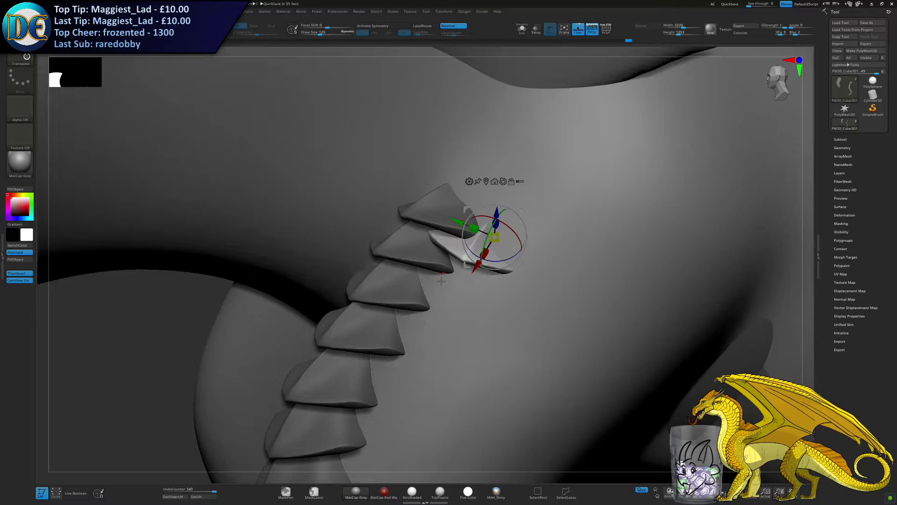
# Tilt the first second-column scale to follow the curve of the thigh and tuck it under its neighbour
pyautogui.moveTo(412, 258); pyautogui.dragTo(418, 234, button='right')
pyautogui.moveTo(482, 205); pyautogui.dragTo(453, 213)
pyautogui.moveTo(476, 230); pyautogui.dragTo(486, 249, button='right')
pyautogui.moveTo(453, 174); pyautogui.dragTo(459, 178)
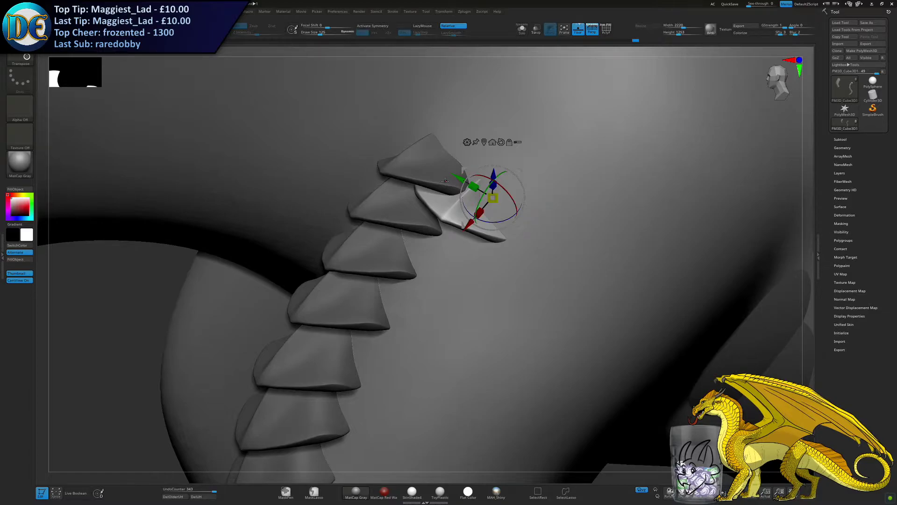
pyautogui.moveTo(402, 250); pyautogui.dragTo(460, 208, button='right')
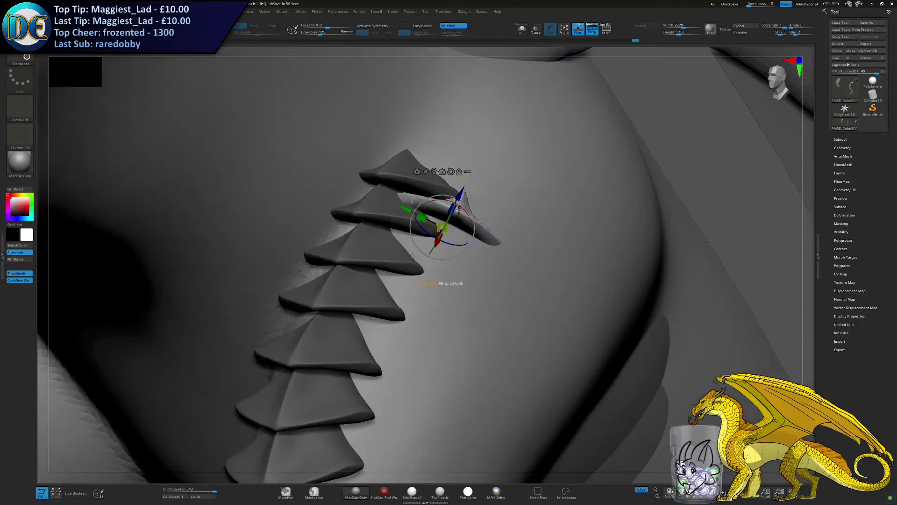
pyautogui.moveTo(452, 203); pyautogui.dragTo(469, 194)
pyautogui.moveTo(473, 196)
pyautogui.mouseDown(button='right')
pyautogui.moveTo(457, 228)
pyautogui.moveTo(467, 194)
pyautogui.mouseUp(button='right')
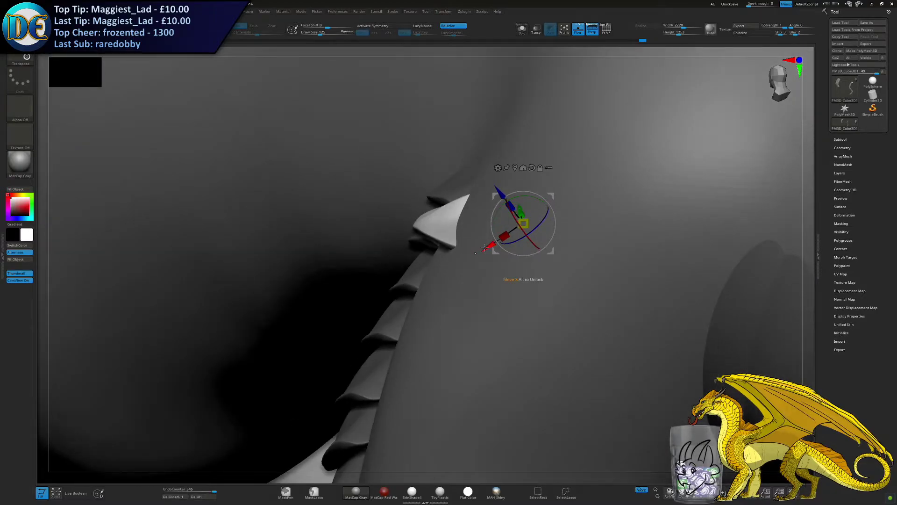
# Copy the second-column scale one position down and rotate the copy to overlap beneath the first
pyautogui.moveTo(486, 248); pyautogui.dragTo(450, 271)
pyautogui.moveTo(405, 275); pyautogui.dragTo(427, 258, button='right')
pyautogui.moveTo(428, 256); pyautogui.dragTo(439, 248)
pyautogui.moveTo(420, 209); pyautogui.dragTo(406, 213)
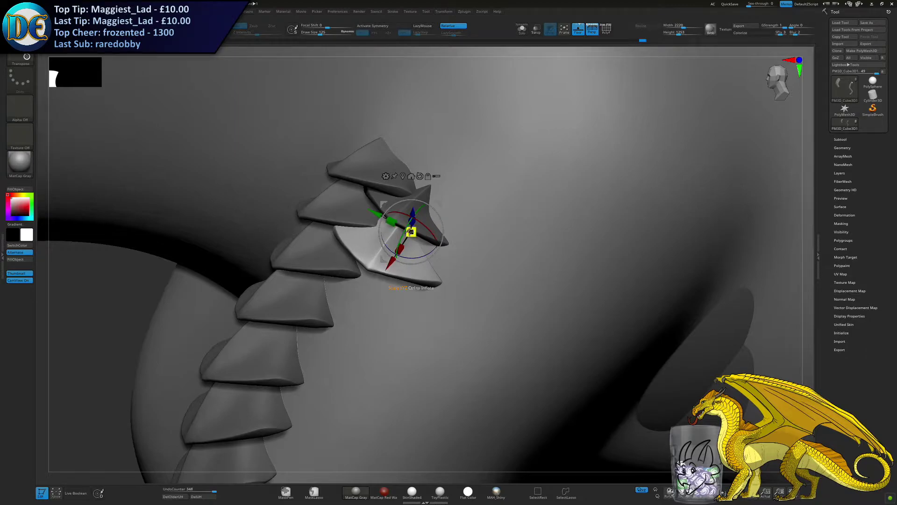
pyautogui.moveTo(391, 256); pyautogui.dragTo(407, 251, button='right')
pyautogui.moveTo(346, 221); pyautogui.dragTo(345, 217)
pyautogui.moveTo(353, 222); pyautogui.dragTo(384, 215, button='right')
pyautogui.moveTo(360, 217); pyautogui.dragTo(354, 221)
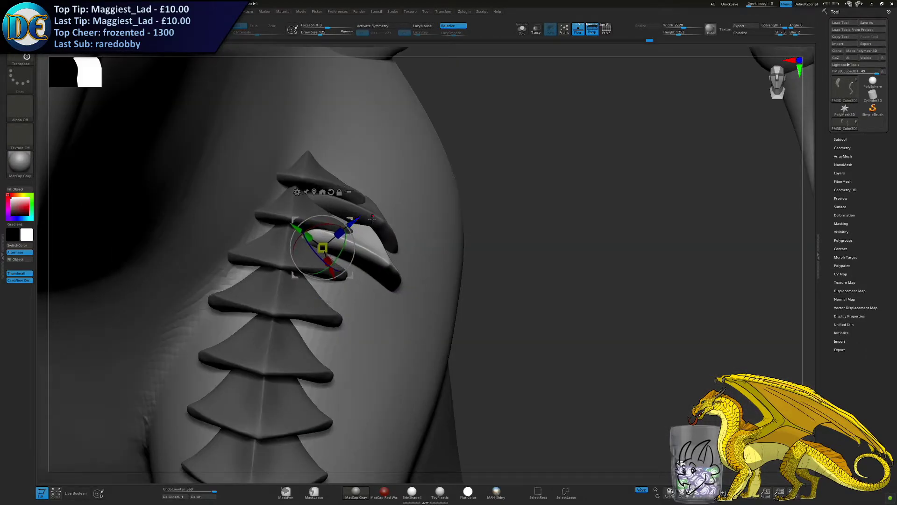
# Refine the second side scale's rotation and depth against the thigh
pyautogui.moveTo(372, 218); pyautogui.dragTo(351, 224, button='right')
pyautogui.moveTo(384, 258); pyautogui.dragTo(388, 252)
pyautogui.moveTo(388, 252); pyautogui.dragTo(394, 204, button='right')
pyautogui.moveTo(392, 203); pyautogui.dragTo(389, 209)
pyautogui.moveTo(390, 210); pyautogui.dragTo(350, 256, button='right')
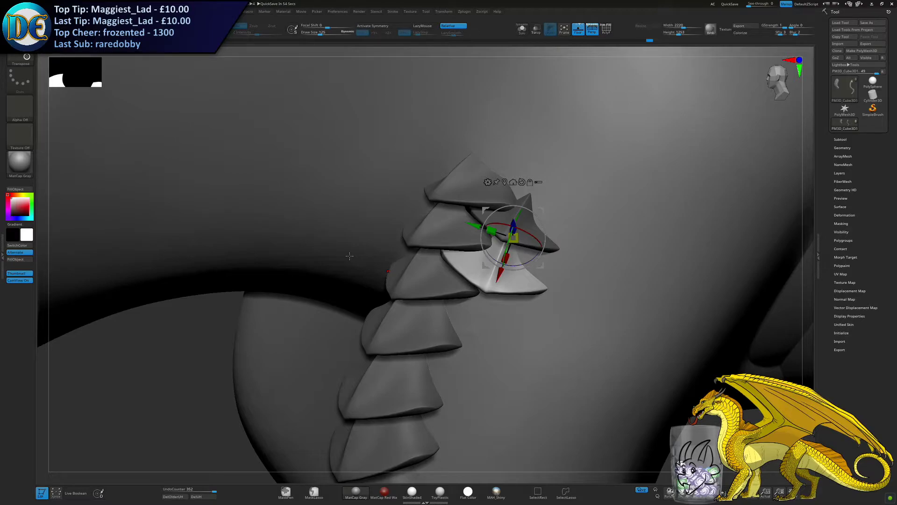
pyautogui.moveTo(408, 364); pyautogui.dragTo(406, 248, button='right')
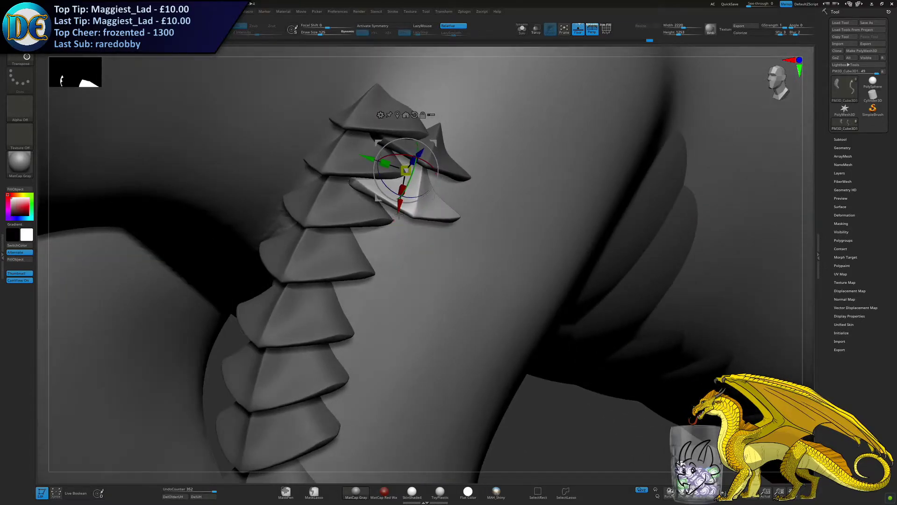
# Place a third side scale below the second and rotate it to fit the gap beside the main row
pyautogui.moveTo(400, 205); pyautogui.dragTo(390, 253)
pyautogui.moveTo(411, 201); pyautogui.dragTo(394, 222)
pyautogui.moveTo(383, 264); pyautogui.dragTo(383, 269)
pyautogui.moveTo(384, 272); pyautogui.dragTo(380, 226, button='right')
pyautogui.moveTo(385, 232); pyautogui.dragTo(383, 236)
pyautogui.moveTo(384, 220); pyautogui.dragTo(348, 227, button='right')
# Copy the third side scale down the thigh and angle the fourth one beside the main row
pyautogui.moveTo(347, 226); pyautogui.dragTo(374, 278)
pyautogui.moveTo(343, 317); pyautogui.dragTo(396, 257)
pyautogui.moveTo(381, 278); pyautogui.dragTo(398, 283, button='right')
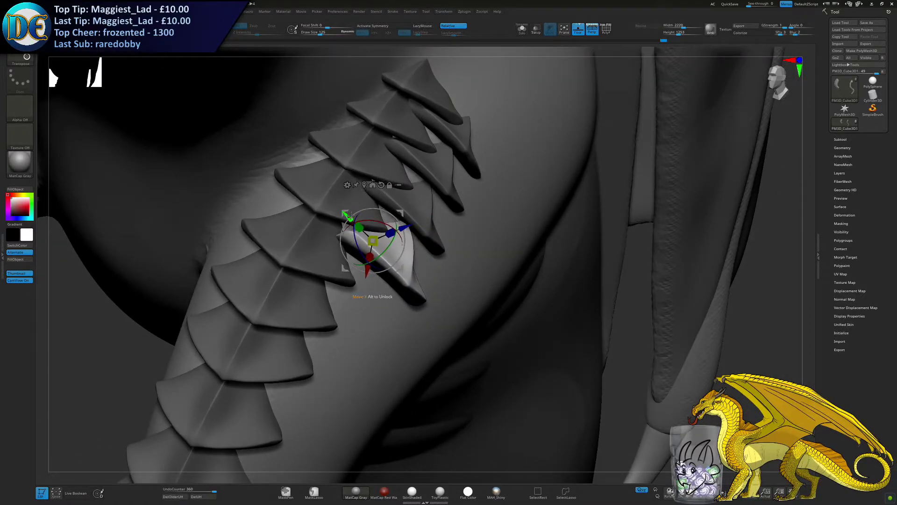
pyautogui.moveTo(345, 214); pyautogui.dragTo(341, 210)
pyautogui.moveTo(341, 212); pyautogui.dragTo(392, 232, button='right')
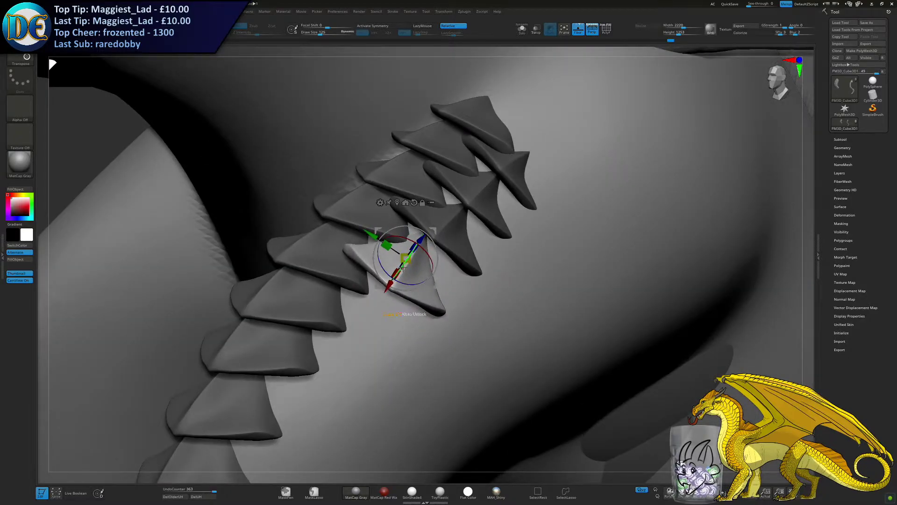
# Fine-tune the fourth side scale's rotation and position so it tucks beneath the third, undoing one adjustment along the way
pyautogui.moveTo(353, 239); pyautogui.dragTo(432, 299, button='right')
pyautogui.moveTo(406, 302); pyautogui.dragTo(413, 299)
pyautogui.moveTo(473, 295); pyautogui.dragTo(477, 297)
pyautogui.moveTo(460, 311); pyautogui.dragTo(386, 258, button='right')
pyautogui.moveTo(387, 258); pyautogui.dragTo(438, 184)
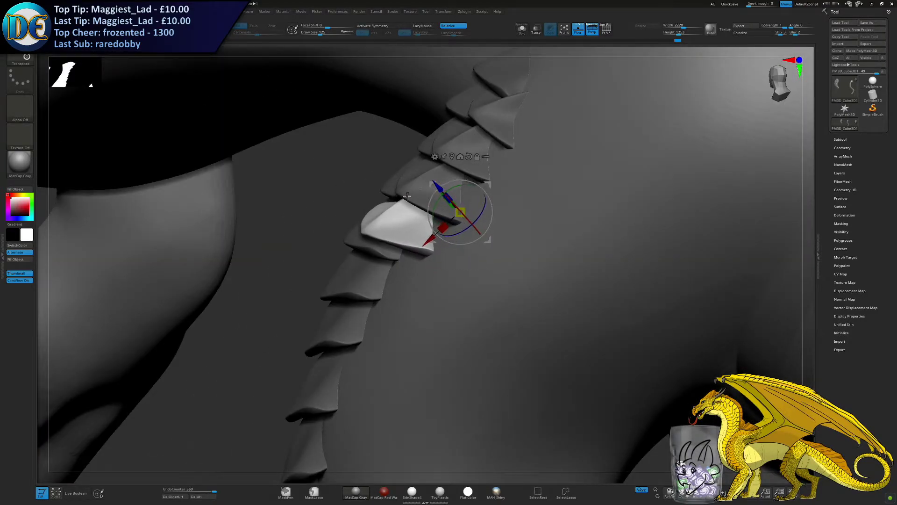
pyautogui.moveTo(442, 189); pyautogui.dragTo(472, 201, button='right')
pyautogui.hotkey('ctrl', 'z')
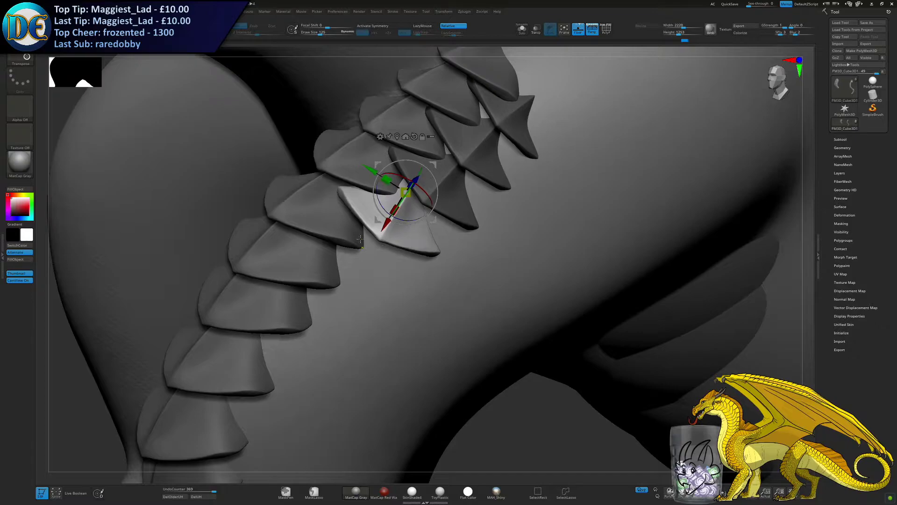
pyautogui.keyDown('ctrl'); pyautogui.moveTo(384, 179); pyautogui.dragTo(381, 196, button='right'); pyautogui.keyUp('ctrl')
pyautogui.moveTo(383, 161); pyautogui.dragTo(387, 186)
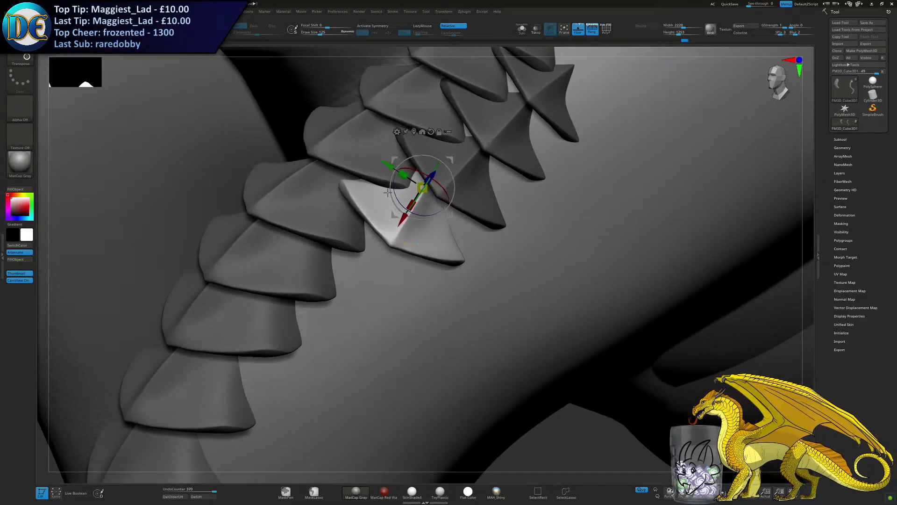
pyautogui.moveTo(397, 217); pyautogui.dragTo(396, 215)
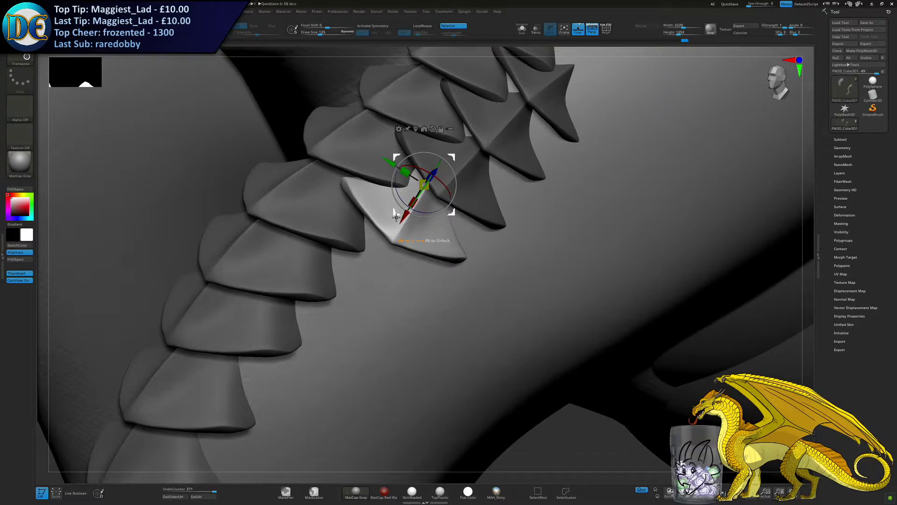
# Copy the fourth side scale one position down the thigh and seat the fifth one beside the main row
pyautogui.moveTo(427, 273); pyautogui.dragTo(355, 286, button='right')
pyautogui.moveTo(355, 286); pyautogui.dragTo(388, 255)
pyautogui.moveTo(390, 216); pyautogui.dragTo(384, 233)
pyautogui.moveTo(395, 243); pyautogui.dragTo(391, 264)
pyautogui.keyDown('alt'); pyautogui.moveTo(300, 281); pyautogui.dragTo(341, 257, button='right'); pyautogui.keyUp('alt')
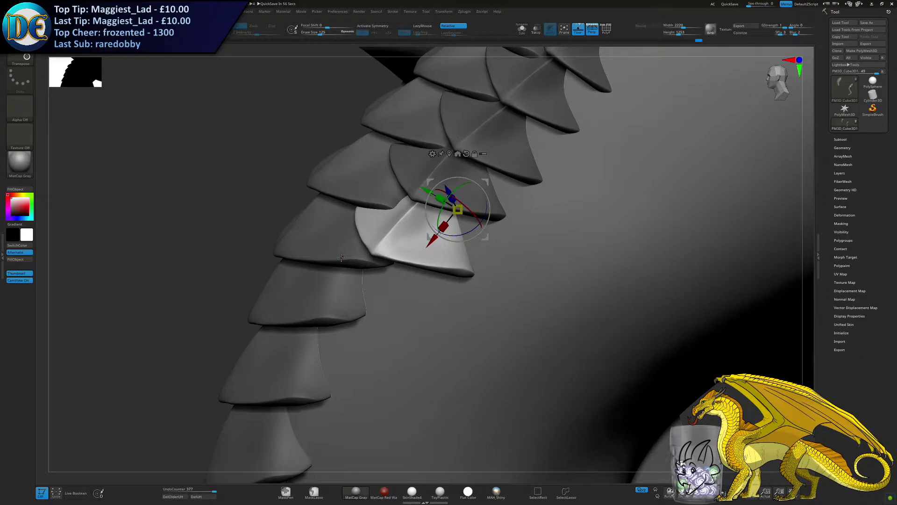
# Adjust the fifth side scale's tilt and depth so it follows the thigh surface
pyautogui.moveTo(360, 253); pyautogui.dragTo(389, 252)
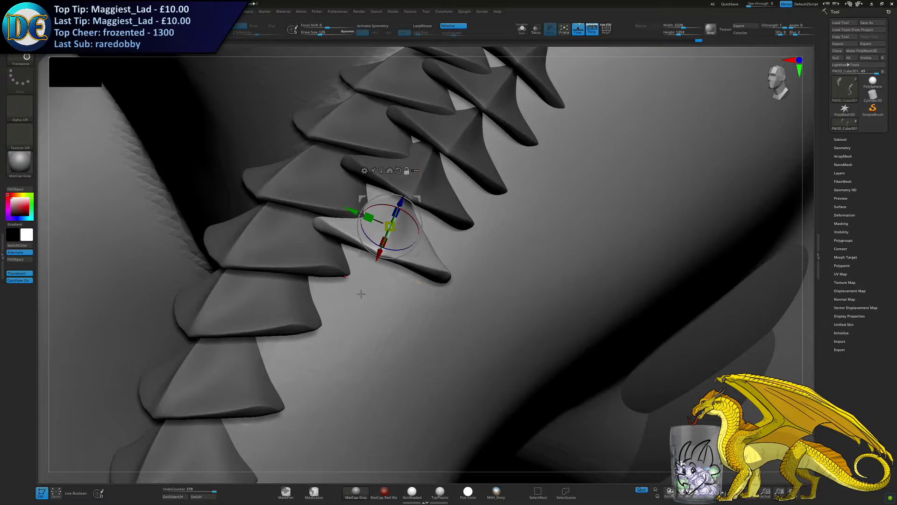
pyautogui.keyDown('alt'); pyautogui.moveTo(332, 278); pyautogui.dragTo(352, 253); pyautogui.keyUp('alt')
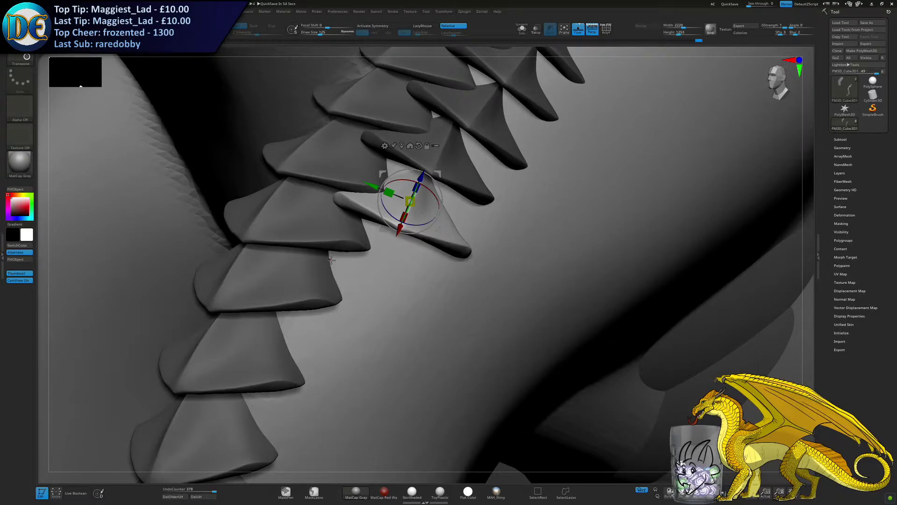
pyautogui.moveTo(325, 246); pyautogui.dragTo(369, 241, button='right')
pyautogui.moveTo(373, 181); pyautogui.dragTo(370, 184)
pyautogui.moveTo(346, 233); pyautogui.dragTo(346, 234)
pyautogui.moveTo(345, 247); pyautogui.dragTo(397, 237, button='right')
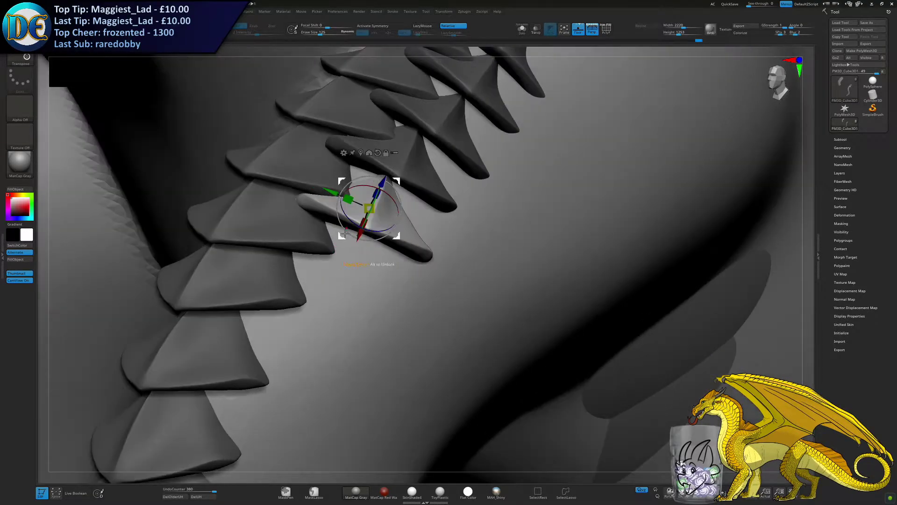
# Copy the fifth side scale down the thigh and rotate the sixth one to overlap beneath it
pyautogui.keyDown('ctrl'); pyautogui.moveTo(358, 238); pyautogui.dragTo(338, 289); pyautogui.keyUp('ctrl')
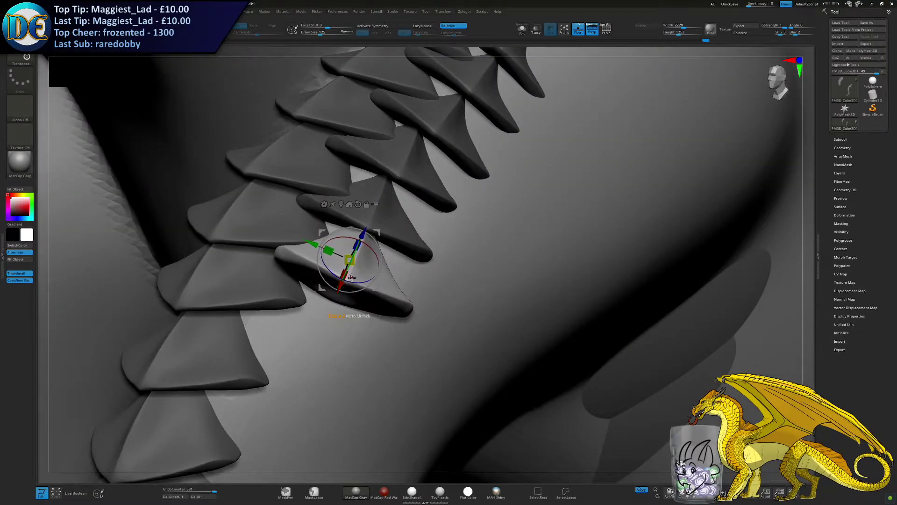
pyautogui.moveTo(367, 243); pyautogui.dragTo(358, 244)
pyautogui.moveTo(319, 259); pyautogui.dragTo(337, 260, button='right')
pyautogui.moveTo(337, 260); pyautogui.dragTo(338, 260)
pyautogui.moveTo(337, 261); pyautogui.dragTo(309, 260, button='right')
pyautogui.moveTo(372, 293); pyautogui.dragTo(379, 284)
pyautogui.moveTo(316, 286); pyautogui.dragTo(344, 272, button='right')
pyautogui.moveTo(400, 233); pyautogui.dragTo(373, 296)
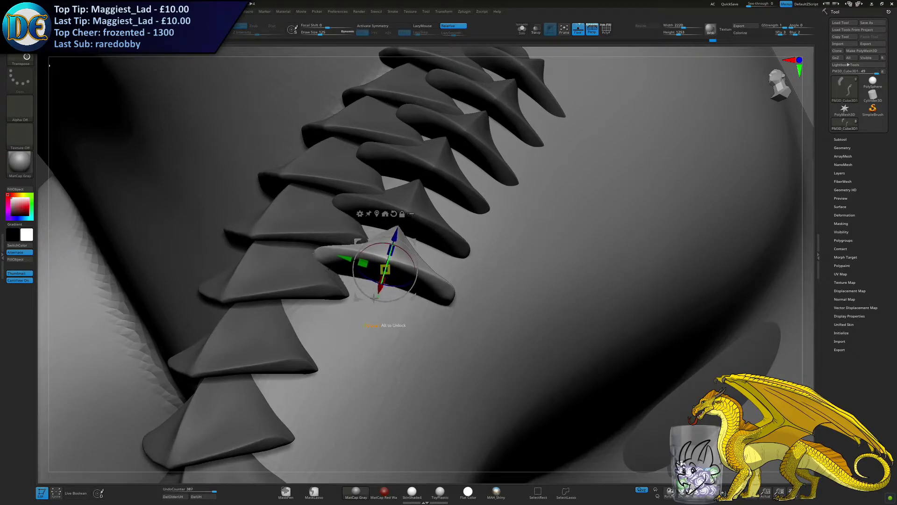
# Refine the sixth side scale's angle and position against the thigh
pyautogui.moveTo(376, 296); pyautogui.dragTo(428, 266, button='right')
pyautogui.moveTo(411, 253); pyautogui.dragTo(408, 259)
pyautogui.moveTo(384, 283); pyautogui.dragTo(395, 262, button='right')
pyautogui.moveTo(417, 307); pyautogui.dragTo(421, 304)
pyautogui.moveTo(416, 304); pyautogui.dragTo(436, 136, button='right')
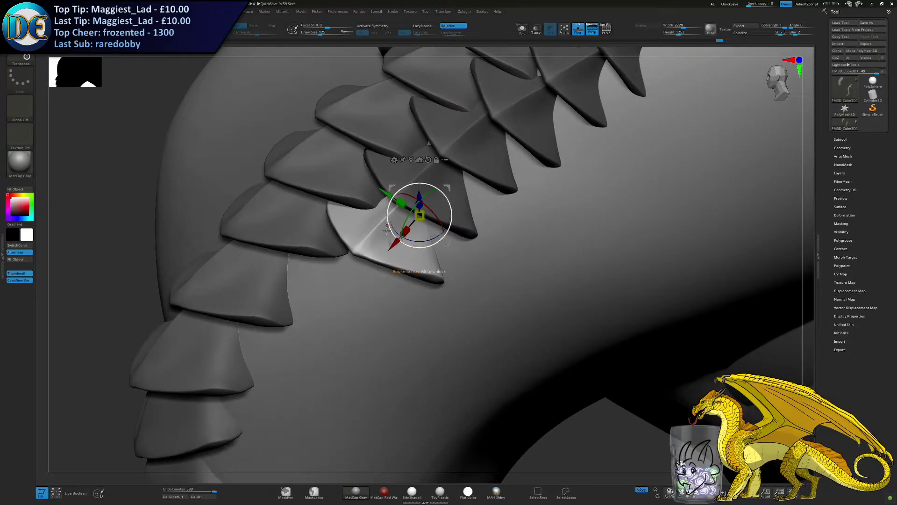
# Place a seventh side scale below the sixth by copying it, and turn it to follow the row
pyautogui.moveTo(394, 245); pyautogui.dragTo(350, 295)
pyautogui.moveTo(351, 296); pyautogui.dragTo(321, 317, button='right')
pyautogui.moveTo(320, 323); pyautogui.dragTo(311, 332)
pyautogui.moveTo(311, 331); pyautogui.dragTo(355, 271, button='right')
pyautogui.moveTo(355, 247); pyautogui.dragTo(360, 281)
pyautogui.moveTo(351, 283); pyautogui.dragTo(385, 250, button='right')
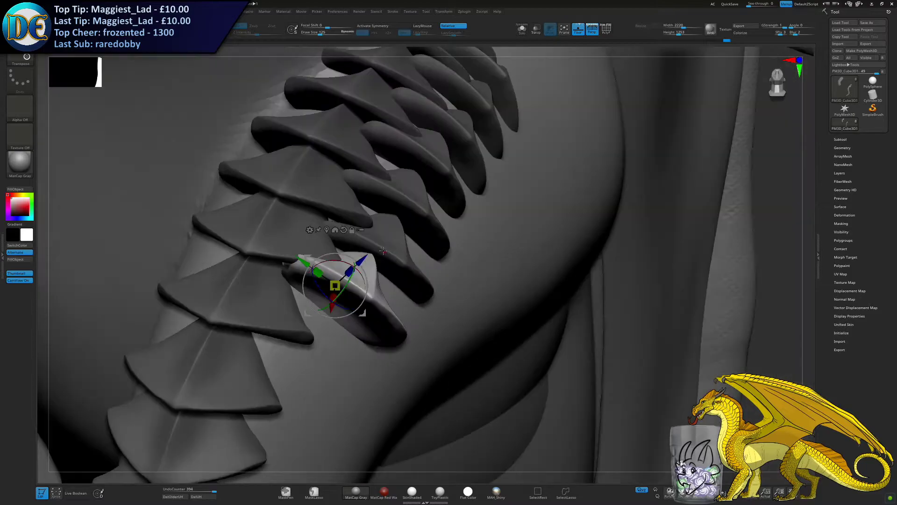
pyautogui.moveTo(358, 272); pyautogui.dragTo(347, 279)
pyautogui.moveTo(351, 281)
pyautogui.mouseDown(button='right')
pyautogui.moveTo(339, 299)
pyautogui.moveTo(343, 283)
pyautogui.mouseUp(button='right')
# Nudge and tilt the seventh side scale so it fits between the sixth scale and the main row
pyautogui.keyDown('alt'); pyautogui.moveTo(310, 324); pyautogui.dragTo(448, 269, button='right'); pyautogui.keyUp('alt')
pyautogui.moveTo(411, 259); pyautogui.dragTo(416, 253)
pyautogui.moveTo(400, 201); pyautogui.dragTo(403, 202)
pyautogui.moveTo(458, 213); pyautogui.dragTo(458, 214)
pyautogui.moveTo(439, 336); pyautogui.dragTo(439, 286, button='right')
pyautogui.moveTo(448, 210); pyautogui.dragTo(445, 218)
pyautogui.moveTo(444, 252); pyautogui.dragTo(435, 308, button='right')
# Copy the seventh side scale toward the leg's bend and rotate the eighth one beside the main row
pyautogui.moveTo(424, 258); pyautogui.dragTo(368, 291)
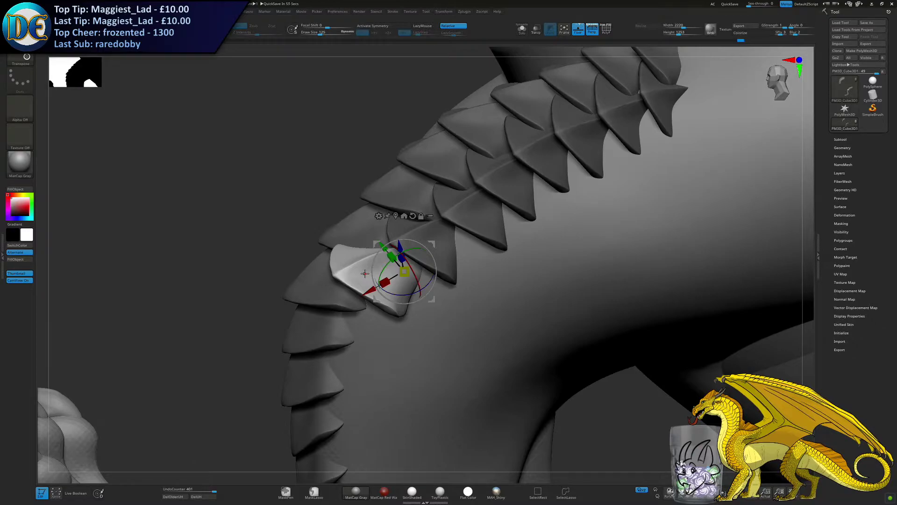
pyautogui.moveTo(422, 292); pyautogui.dragTo(447, 292, button='right')
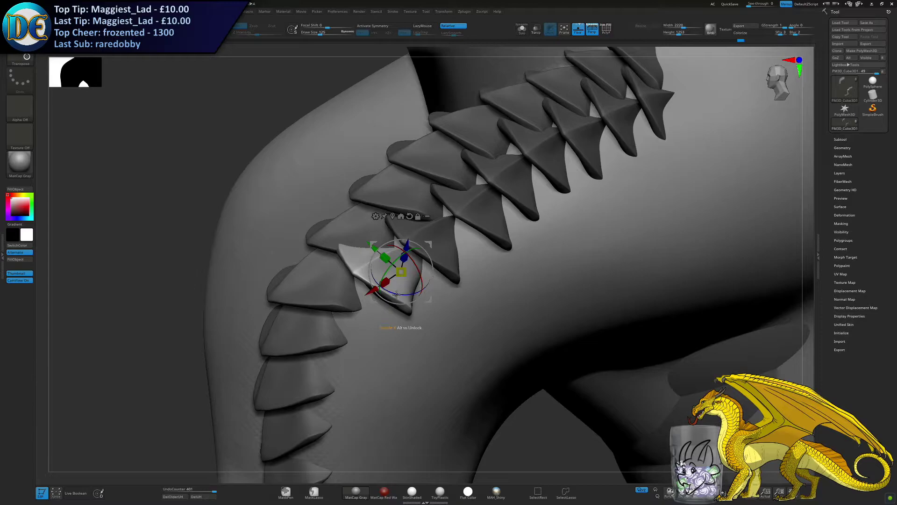
pyautogui.moveTo(395, 294); pyautogui.dragTo(414, 293)
pyautogui.moveTo(407, 243); pyautogui.dragTo(406, 250)
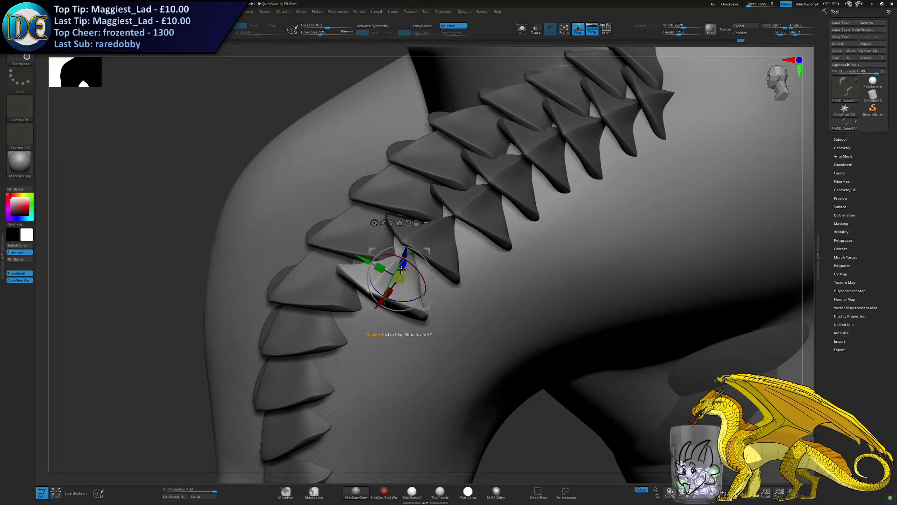
pyautogui.moveTo(412, 304); pyautogui.dragTo(435, 290, button='right')
pyautogui.moveTo(411, 258); pyautogui.dragTo(401, 274)
pyautogui.moveTo(338, 289); pyautogui.dragTo(330, 285)
pyautogui.moveTo(369, 243); pyautogui.dragTo(456, 265, button='right')
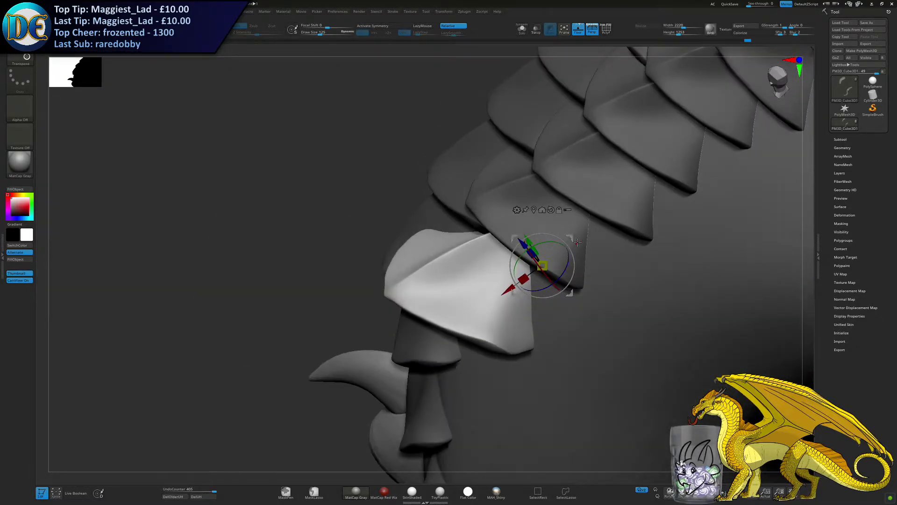
# Correct the eighth side scale's rotation and depth so it lies against the leg under the seventh
pyautogui.moveTo(508, 291); pyautogui.dragTo(528, 275)
pyautogui.moveTo(429, 290); pyautogui.dragTo(472, 283, button='right')
pyautogui.moveTo(505, 279); pyautogui.dragTo(516, 273)
pyautogui.moveTo(485, 290); pyautogui.dragTo(462, 227, button='right')
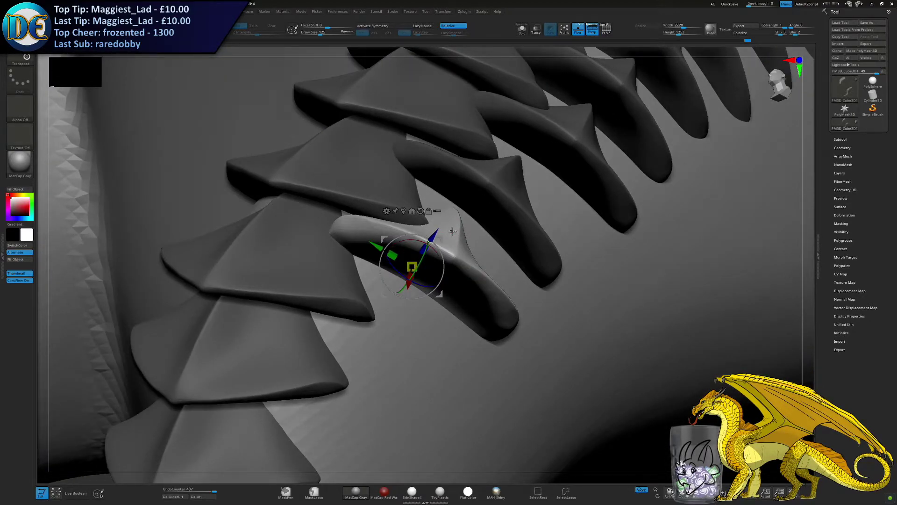
pyautogui.moveTo(411, 267); pyautogui.dragTo(405, 275)
pyautogui.moveTo(397, 292); pyautogui.dragTo(474, 293, button='right')
pyautogui.moveTo(495, 316); pyautogui.dragTo(510, 305)
pyautogui.moveTo(453, 297); pyautogui.dragTo(472, 278, button='right')
# Copy the eighth side scale one position down and rotate the ninth one around the leg's bend
pyautogui.keyDown('ctrl'); pyautogui.moveTo(501, 276); pyautogui.dragTo(435, 327); pyautogui.keyUp('ctrl')
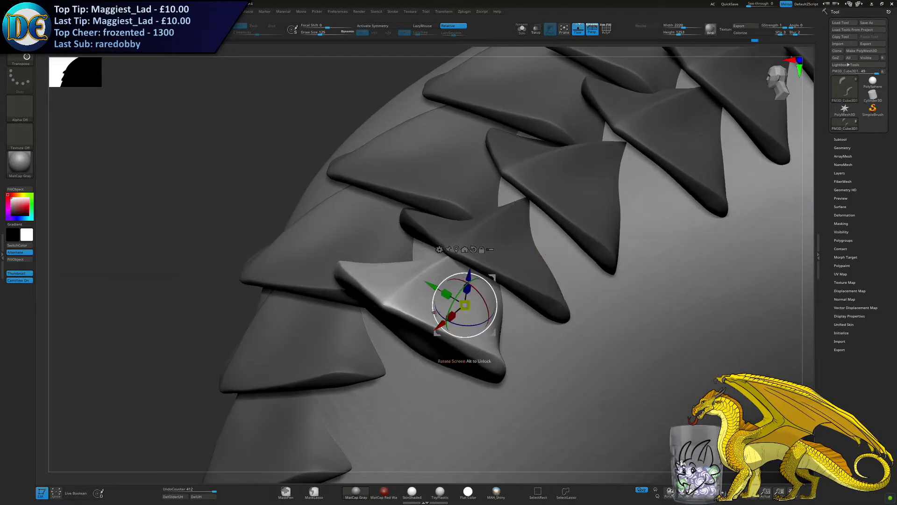
pyautogui.moveTo(434, 312); pyautogui.dragTo(434, 293, button='right')
pyautogui.moveTo(482, 327); pyautogui.dragTo(476, 337)
pyautogui.moveTo(471, 324); pyautogui.dragTo(473, 273, button='right')
pyautogui.moveTo(510, 272); pyautogui.dragTo(498, 315)
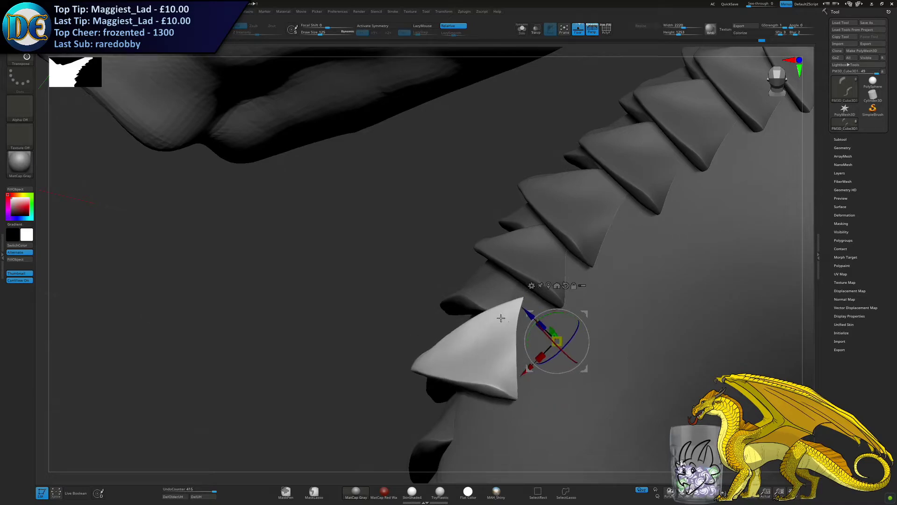
pyautogui.moveTo(498, 316); pyautogui.dragTo(524, 345, button='right')
pyautogui.moveTo(492, 358); pyautogui.dragTo(502, 343)
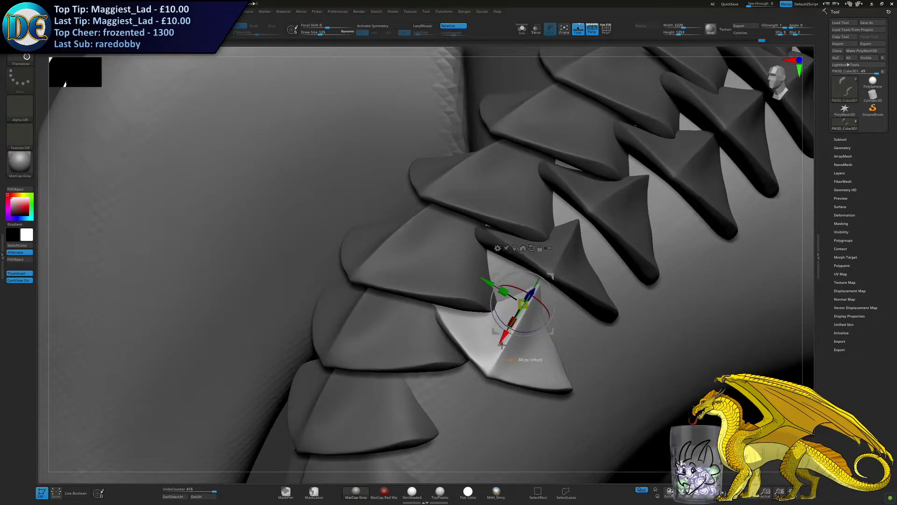
# Refine the ninth side scale's position and tilt so it fills the gap beside the main row
pyautogui.moveTo(497, 323); pyautogui.dragTo(505, 328, button='right')
pyautogui.moveTo(500, 327); pyautogui.dragTo(507, 333)
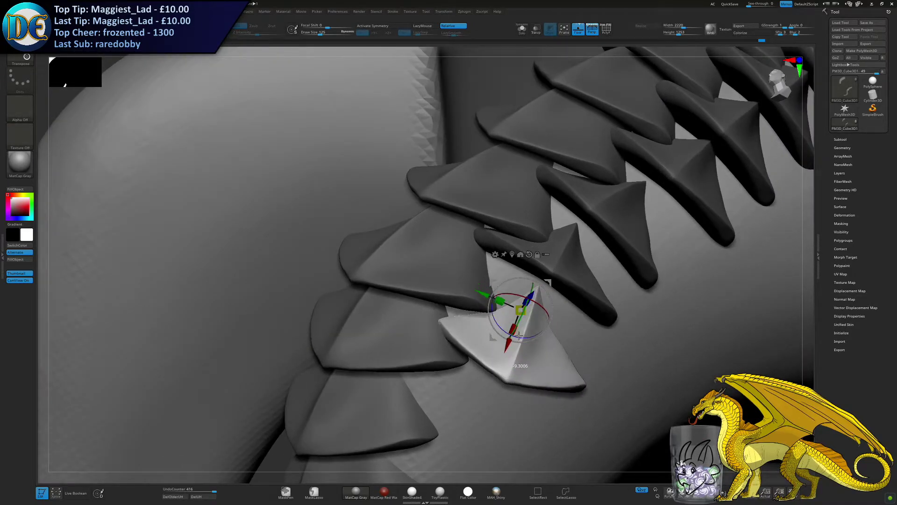
pyautogui.moveTo(485, 297); pyautogui.dragTo(476, 293)
pyautogui.moveTo(499, 343); pyautogui.dragTo(502, 332)
pyautogui.keyDown('alt'); pyautogui.moveTo(431, 318); pyautogui.dragTo(402, 283, button='right'); pyautogui.keyUp('alt')
pyautogui.moveTo(469, 281); pyautogui.dragTo(465, 281)
pyautogui.keyDown('alt'); pyautogui.moveTo(393, 299); pyautogui.dragTo(503, 224, button='right'); pyautogui.keyUp('alt')
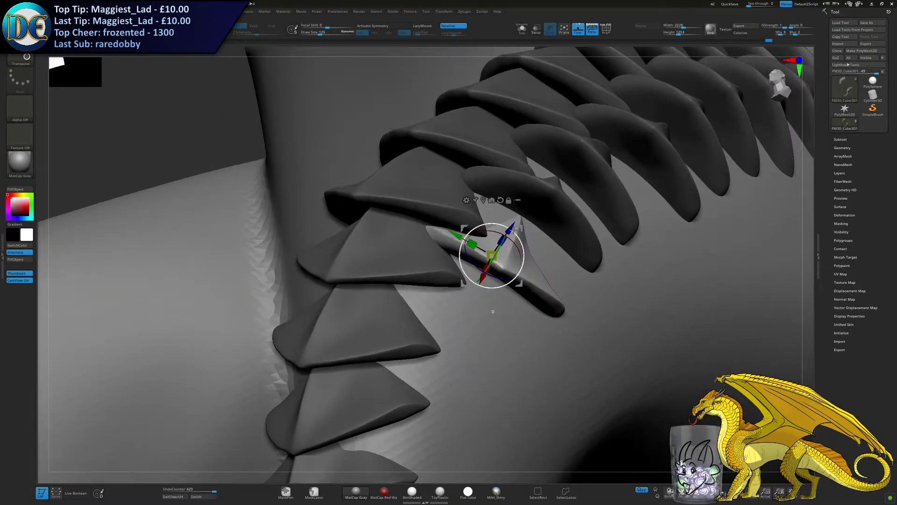
pyautogui.moveTo(502, 224); pyautogui.dragTo(477, 230)
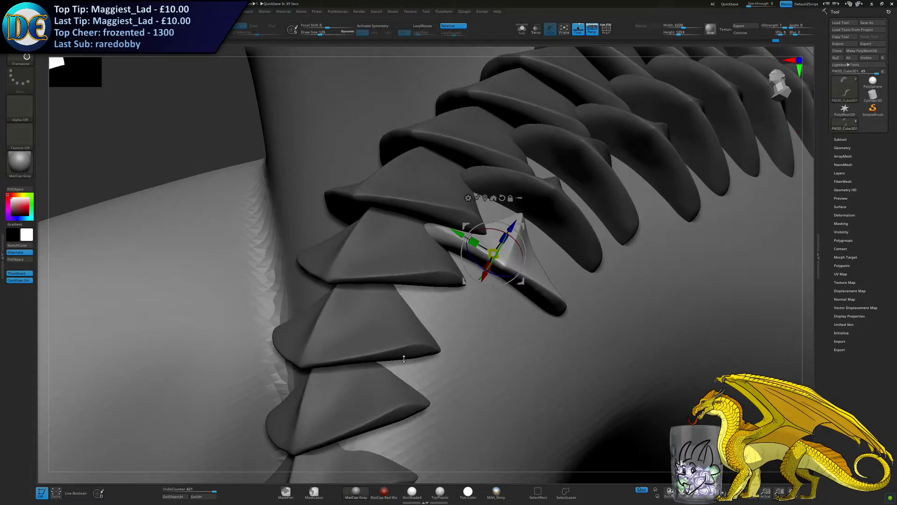
# Copy the ninth side scale down the leg and angle the tenth one beneath it
pyautogui.keyDown('alt'); pyautogui.moveTo(400, 372); pyautogui.dragTo(449, 257, button='right'); pyautogui.keyUp('alt')
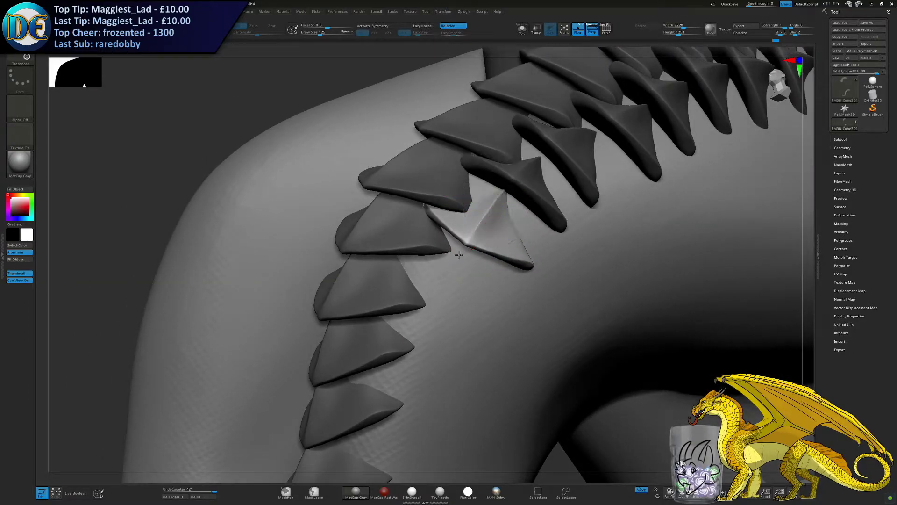
pyautogui.moveTo(476, 240); pyautogui.dragTo(464, 290)
pyautogui.keyDown('alt'); pyautogui.moveTo(444, 323); pyautogui.dragTo(469, 299, button='right'); pyautogui.keyUp('alt')
pyautogui.moveTo(402, 205); pyautogui.dragTo(392, 194)
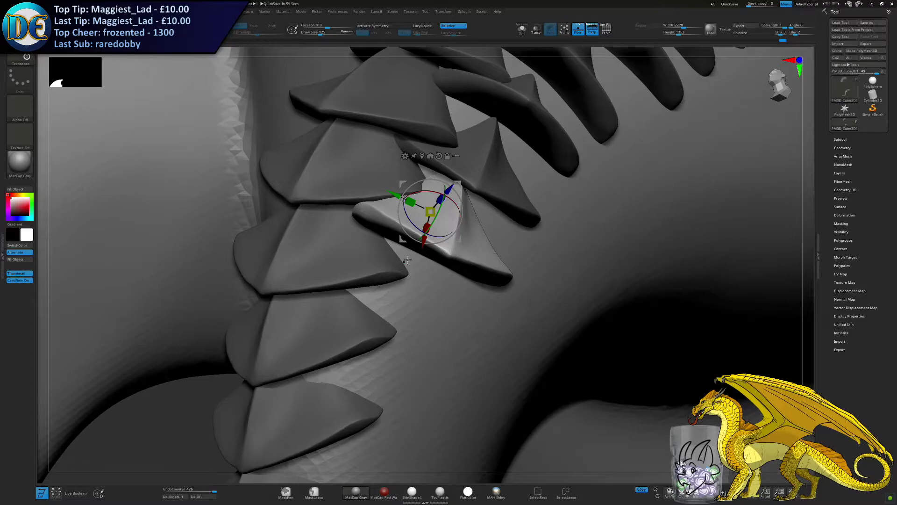
pyautogui.moveTo(378, 259); pyautogui.dragTo(396, 280, button='right')
pyautogui.moveTo(428, 201); pyautogui.dragTo(417, 211)
# Make small rotation and position corrections to the tenth side scale beside the main row
pyautogui.moveTo(390, 262); pyautogui.dragTo(387, 246)
pyautogui.moveTo(413, 198); pyautogui.dragTo(411, 199)
pyautogui.moveTo(386, 246); pyautogui.dragTo(387, 253)
pyautogui.moveTo(411, 205); pyautogui.dragTo(404, 211)
pyautogui.moveTo(351, 262); pyautogui.dragTo(402, 229, button='right')
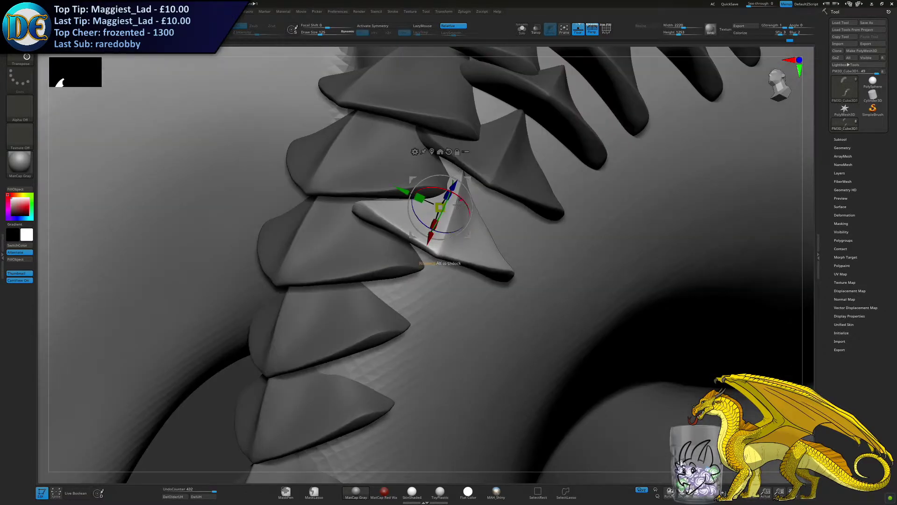
# Add an eleventh side scale below the tenth by copying it, and rotate it to wrap around the leg
pyautogui.moveTo(429, 240); pyautogui.dragTo(429, 239)
pyautogui.keyDown('ctrl'); pyautogui.moveTo(429, 243); pyautogui.dragTo(367, 249, button='right'); pyautogui.keyUp('ctrl')
pyautogui.moveTo(345, 220); pyautogui.dragTo(383, 173, button='right')
pyautogui.moveTo(382, 94); pyautogui.dragTo(406, 103)
pyautogui.moveTo(447, 117)
pyautogui.mouseDown(button='right')
pyautogui.moveTo(448, 126)
pyautogui.moveTo(427, 135)
pyautogui.moveTo(431, 114)
pyautogui.mouseUp(button='right')
pyautogui.moveTo(429, 141); pyautogui.dragTo(406, 163)
pyautogui.moveTo(404, 165); pyautogui.dragTo(468, 142, button='right')
pyautogui.moveTo(388, 142); pyautogui.dragTo(391, 145)
pyautogui.moveTo(328, 151); pyautogui.dragTo(396, 176)
pyautogui.moveTo(396, 176); pyautogui.dragTo(343, 167, button='right')
pyautogui.moveTo(431, 159); pyautogui.dragTo(415, 163)
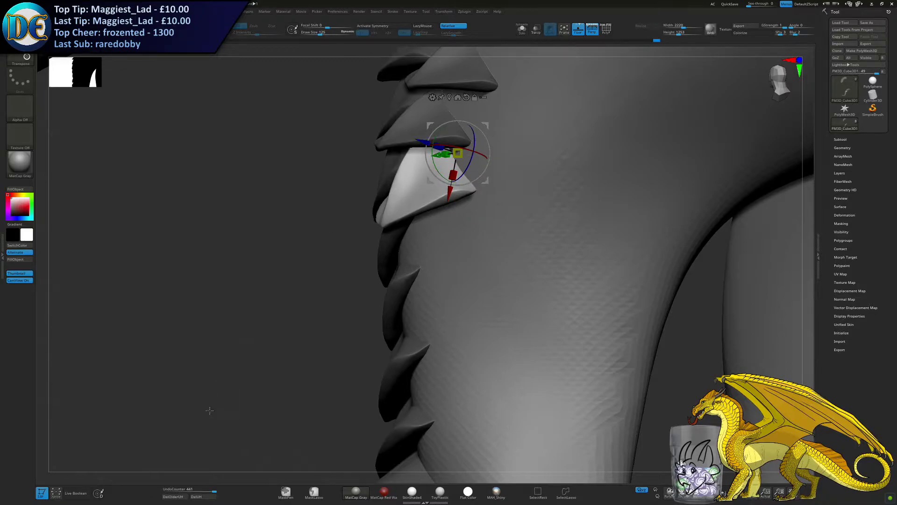
# Realign the eleventh side scale's rotation and depth with the leg surface, undoing one adjustment and redoing it
pyautogui.keyDown('alt'); pyautogui.moveTo(396, 287); pyautogui.dragTo(409, 259, button='right'); pyautogui.keyUp('alt')
pyautogui.moveTo(438, 104); pyautogui.dragTo(441, 193)
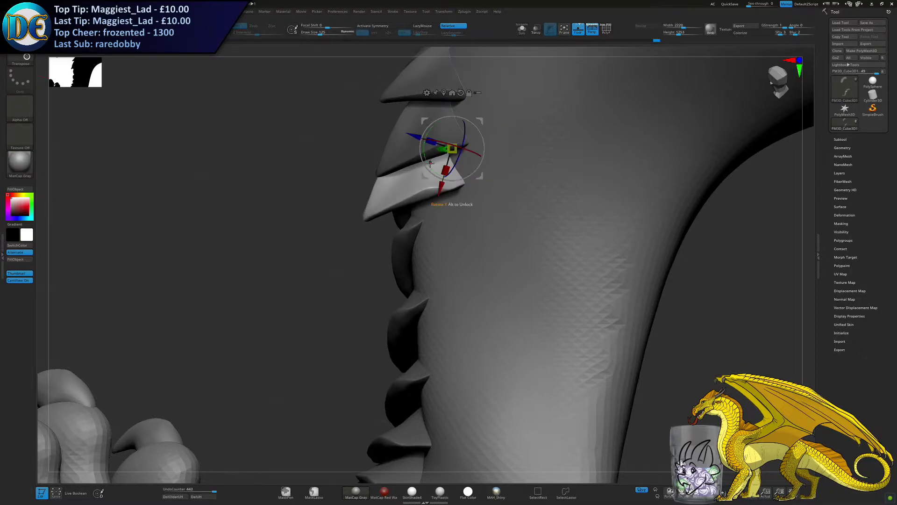
pyautogui.moveTo(430, 166)
pyautogui.mouseDown(button='right')
pyautogui.moveTo(403, 161)
pyautogui.moveTo(421, 151)
pyautogui.mouseUp(button='right')
pyautogui.moveTo(413, 180); pyautogui.dragTo(412, 181)
pyautogui.moveTo(401, 198); pyautogui.dragTo(403, 208)
pyautogui.moveTo(356, 169); pyautogui.dragTo(347, 173)
pyautogui.moveTo(356, 171); pyautogui.dragTo(395, 168, button='right')
pyautogui.moveTo(347, 203); pyautogui.dragTo(342, 201)
pyautogui.hotkey('ctrl', 'z')
pyautogui.moveTo(373, 154); pyautogui.dragTo(367, 161)
pyautogui.moveTo(407, 291); pyautogui.dragTo(452, 175, button='right')
pyautogui.moveTo(452, 176); pyautogui.dragTo(448, 175)
# Copy the eleventh side scale down the leg and rotate and move the twelfth one to overlap beneath it
pyautogui.keyDown('ctrl'); pyautogui.moveTo(420, 216); pyautogui.dragTo(393, 248); pyautogui.keyUp('ctrl')
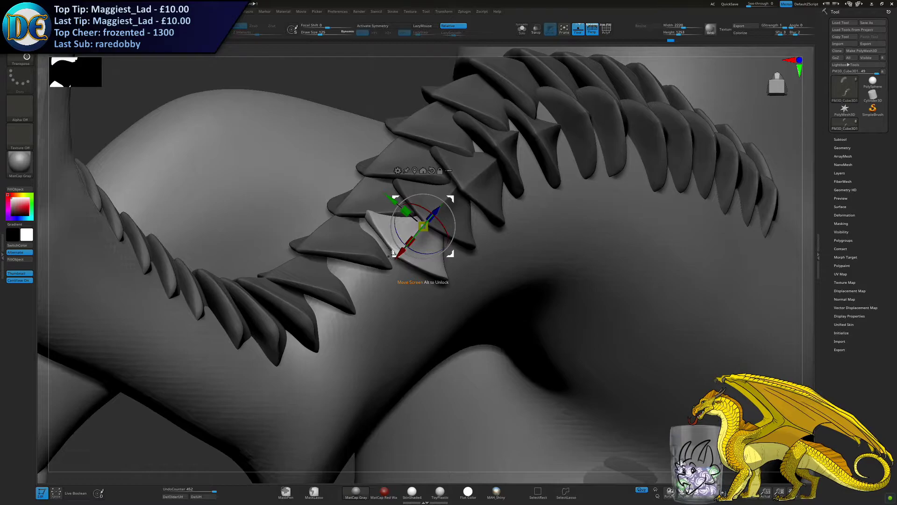
pyautogui.moveTo(494, 234)
pyautogui.keyDown('alt'); pyautogui.mouseDown(button='right')
pyautogui.moveTo(574, 221)
pyautogui.moveTo(497, 228)
pyautogui.mouseUp(button='right'); pyautogui.keyUp('alt')
pyautogui.moveTo(476, 242); pyautogui.dragTo(469, 248)
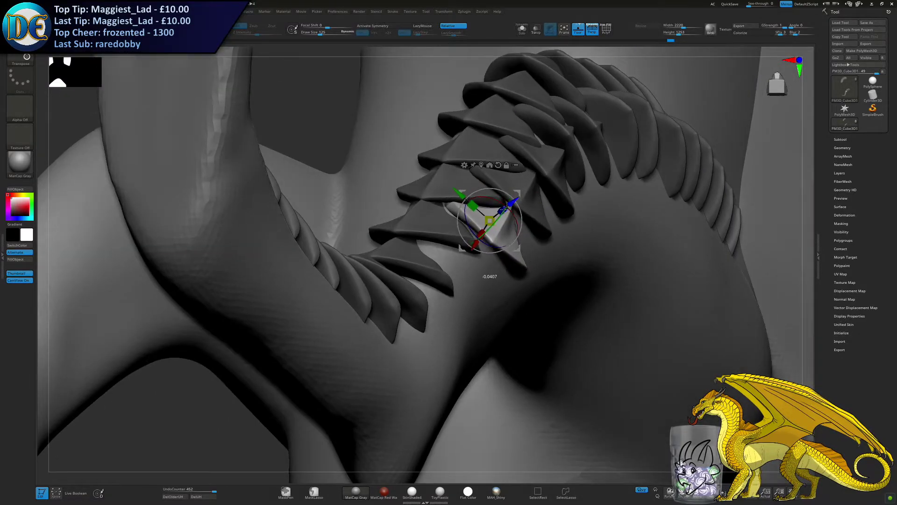
pyautogui.moveTo(470, 248)
pyautogui.mouseDown(button='right')
pyautogui.moveTo(480, 262)
pyautogui.moveTo(480, 246)
pyautogui.mouseUp(button='right')
pyautogui.moveTo(522, 235); pyautogui.dragTo(522, 239)
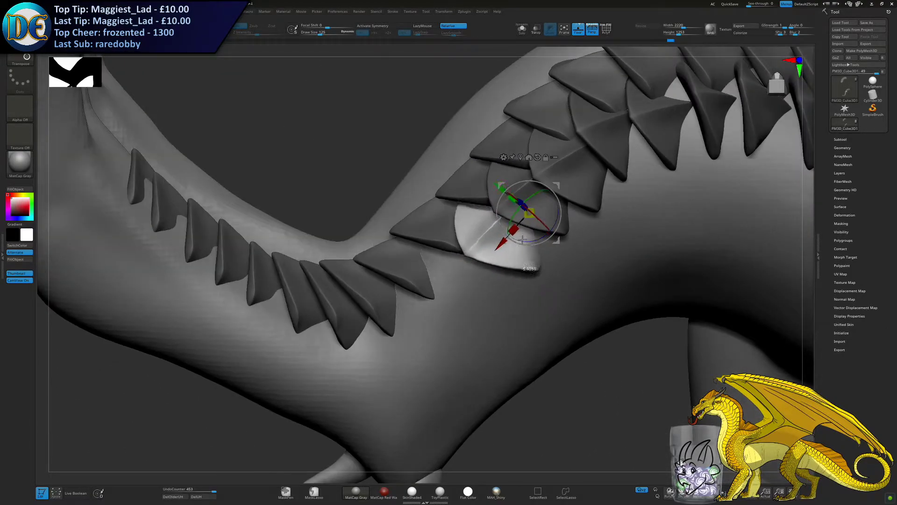
pyautogui.moveTo(504, 272); pyautogui.dragTo(578, 300, button='right')
pyautogui.keyDown('ctrl'); pyautogui.moveTo(583, 279); pyautogui.dragTo(568, 289, button='right'); pyautogui.keyUp('ctrl')
pyautogui.moveTo(568, 288); pyautogui.dragTo(447, 139)
pyautogui.moveTo(451, 173); pyautogui.dragTo(467, 167)
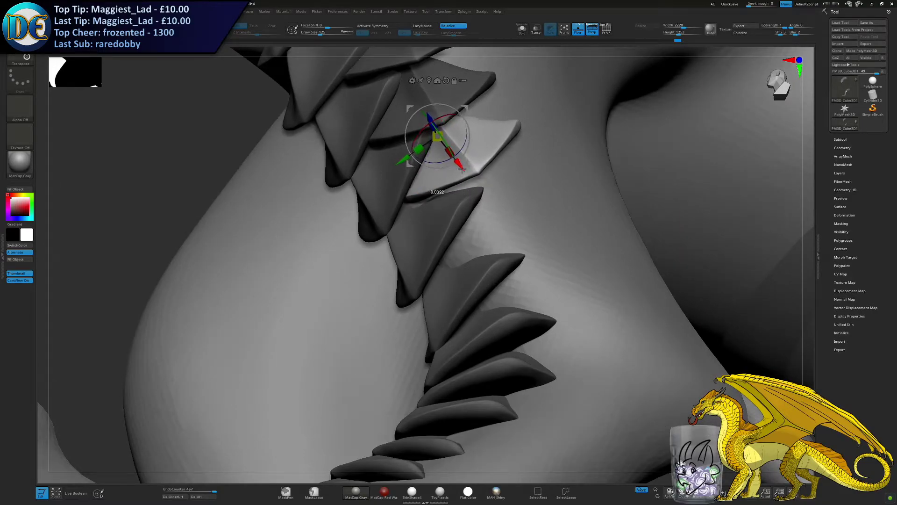
# Copy the twelfth side scale one position down and adjust the thirteenth one beside the main row
pyautogui.moveTo(444, 222); pyautogui.dragTo(444, 223)
pyautogui.moveTo(444, 223); pyautogui.dragTo(448, 199, button='right')
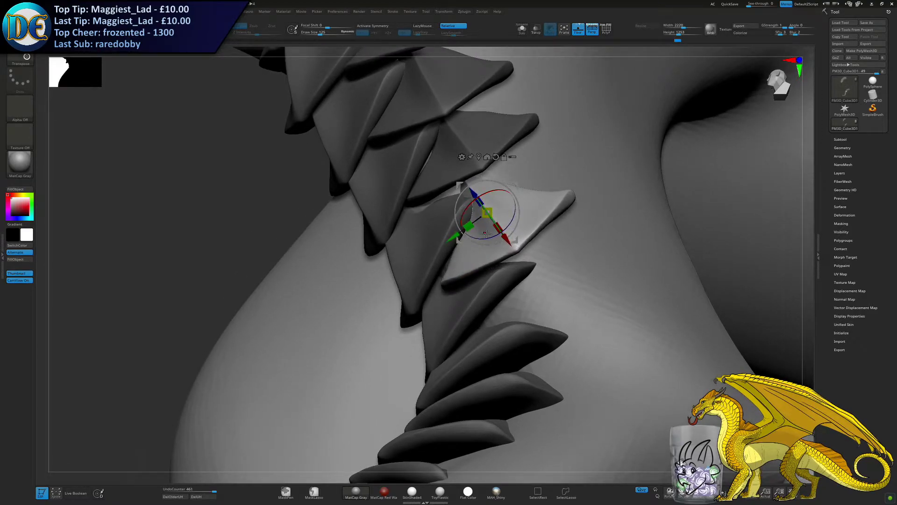
pyautogui.moveTo(487, 237); pyautogui.dragTo(503, 240)
# Copy the thirteenth side scale one position farther down the lower leg, overlapping it beneath the original
pyautogui.keyDown('ctrl'); pyautogui.moveTo(456, 320); pyautogui.dragTo(432, 253, button='right'); pyautogui.keyUp('ctrl')
pyautogui.moveTo(432, 252); pyautogui.dragTo(463, 213)
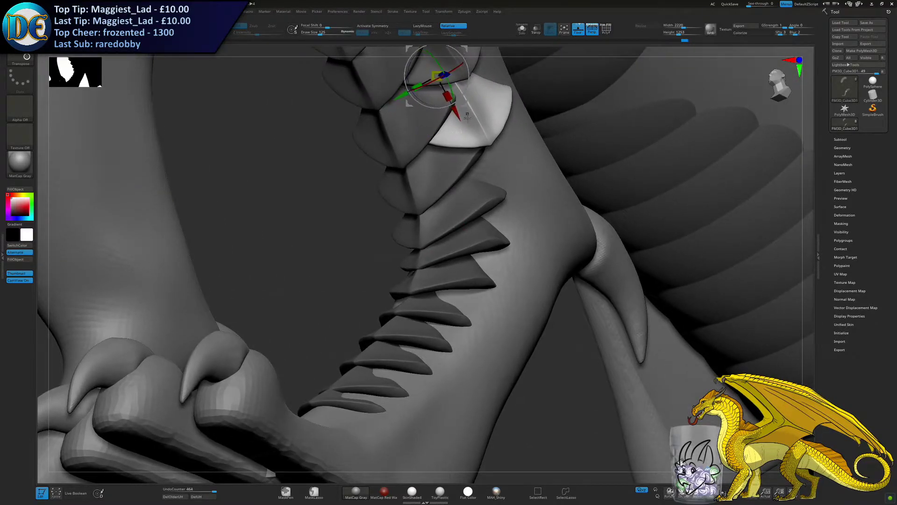
pyautogui.moveTo(453, 117); pyautogui.dragTo(474, 130)
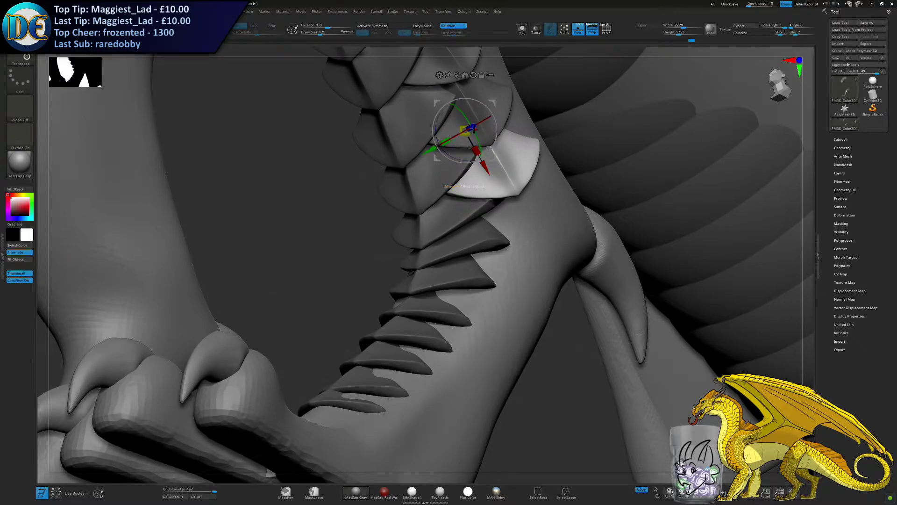
# Rotate and shift the fourteenth side scale so it lies against the lower leg
pyautogui.moveTo(468, 136)
pyautogui.mouseDown(button='right')
pyautogui.moveTo(411, 216)
pyautogui.moveTo(403, 192)
pyautogui.mouseUp(button='right')
pyautogui.moveTo(402, 192); pyautogui.dragTo(505, 218)
pyautogui.moveTo(439, 215); pyautogui.dragTo(483, 209, button='right')
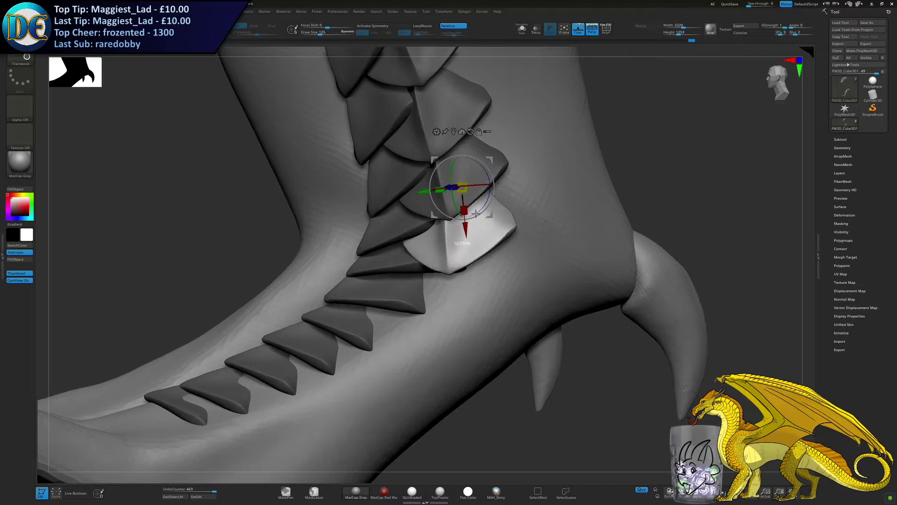
# Copy the fourteenth side scale one position down the leg and align the fifteenth with the surface
pyautogui.moveTo(452, 202); pyautogui.dragTo(488, 246)
pyautogui.moveTo(467, 236); pyautogui.dragTo(473, 202, button='right')
pyautogui.moveTo(487, 207); pyautogui.dragTo(481, 231)
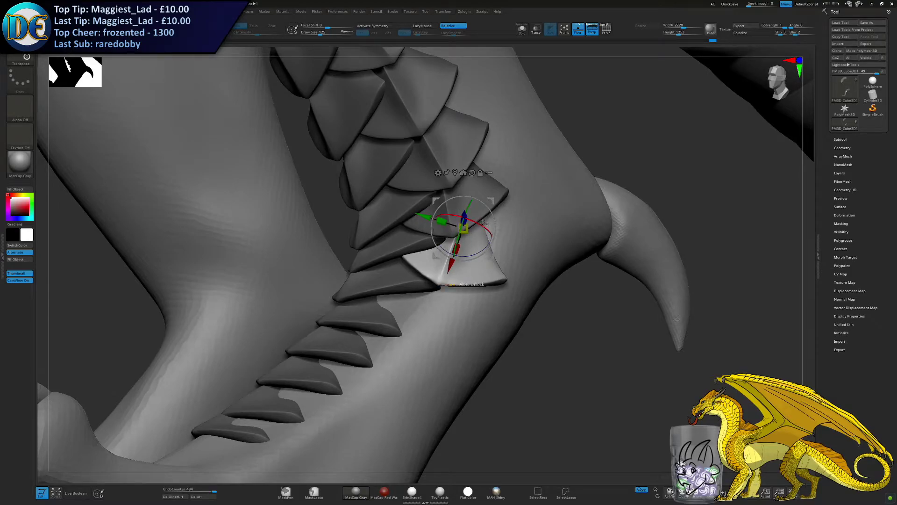
pyautogui.moveTo(422, 287); pyautogui.dragTo(424, 266)
# Copy the fifteenth side scale down the lower leg and rotate the sixteenth to overlap beneath it
pyautogui.keyDown('alt'); pyautogui.moveTo(426, 283); pyautogui.dragTo(449, 210, button='right'); pyautogui.keyUp('alt')
pyautogui.moveTo(383, 248); pyautogui.dragTo(420, 286, button='right')
pyautogui.keyDown('ctrl'); pyautogui.moveTo(521, 183); pyautogui.dragTo(506, 234); pyautogui.keyUp('ctrl')
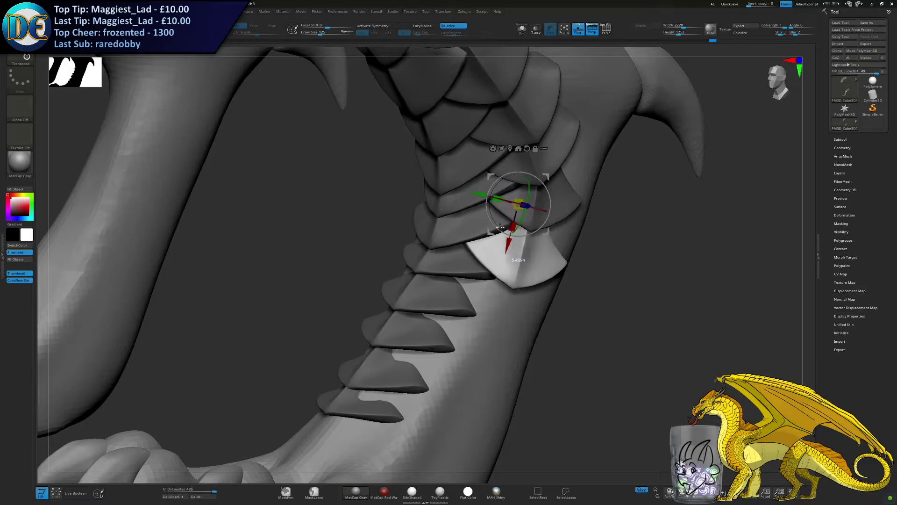
pyautogui.moveTo(520, 223); pyautogui.dragTo(545, 210, button='right')
pyautogui.moveTo(533, 218); pyautogui.dragTo(536, 215)
pyautogui.moveTo(519, 219); pyautogui.dragTo(536, 219, button='right')
pyautogui.moveTo(534, 216); pyautogui.dragTo(534, 214)
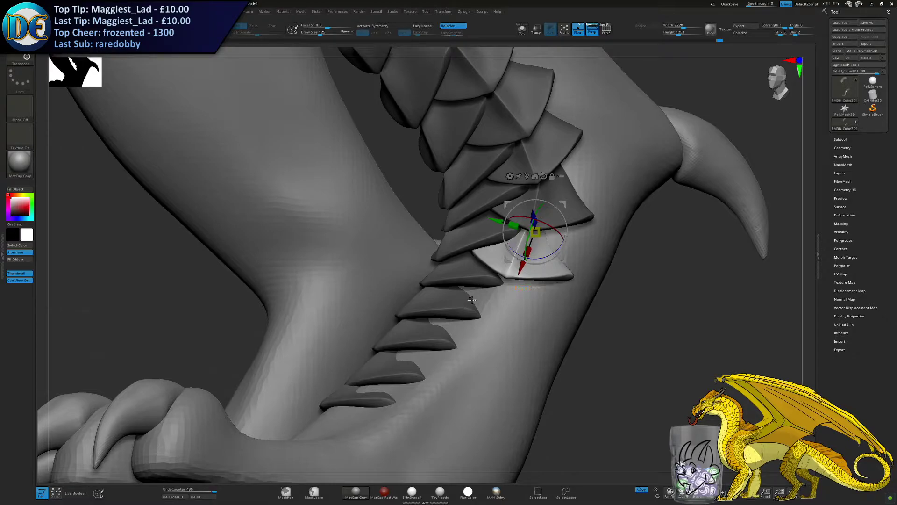
# Fine-tune the sixteenth side scale's position along and across the leg beside the main row
pyautogui.moveTo(484, 313); pyautogui.dragTo(510, 286, button='right')
pyautogui.moveTo(555, 250); pyautogui.dragTo(548, 257)
pyautogui.moveTo(472, 292); pyautogui.dragTo(537, 292, button='right')
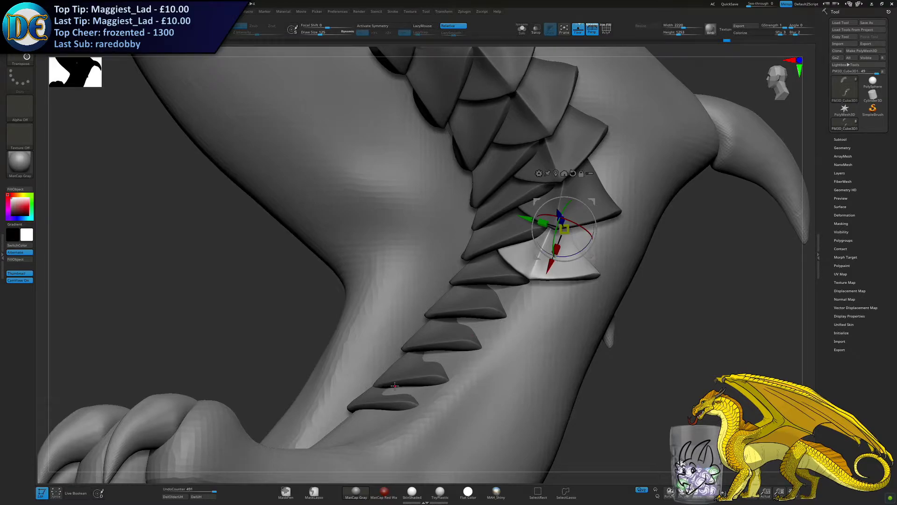
pyautogui.moveTo(348, 420); pyautogui.dragTo(404, 312, button='right')
pyautogui.keyDown('alt'); pyautogui.moveTo(547, 323); pyautogui.dragTo(447, 159, button='right'); pyautogui.keyUp('alt')
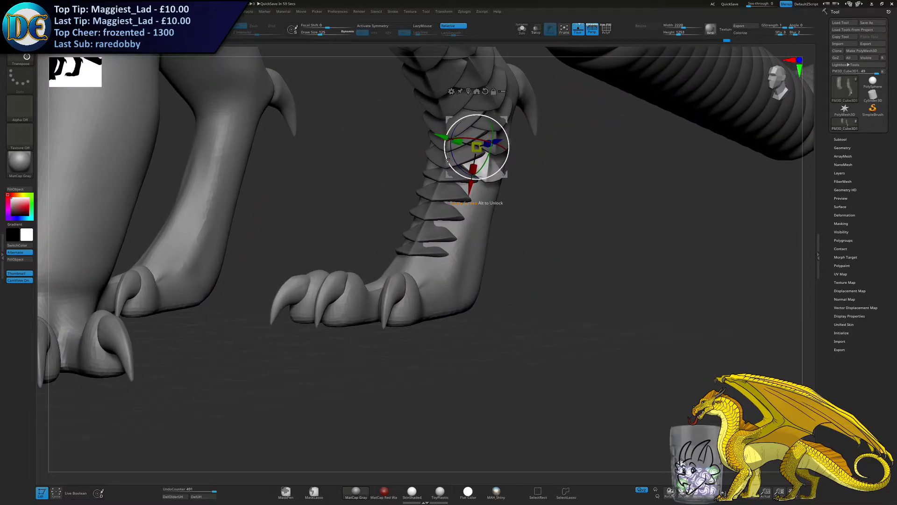
pyautogui.moveTo(499, 212); pyautogui.dragTo(448, 234, button='right')
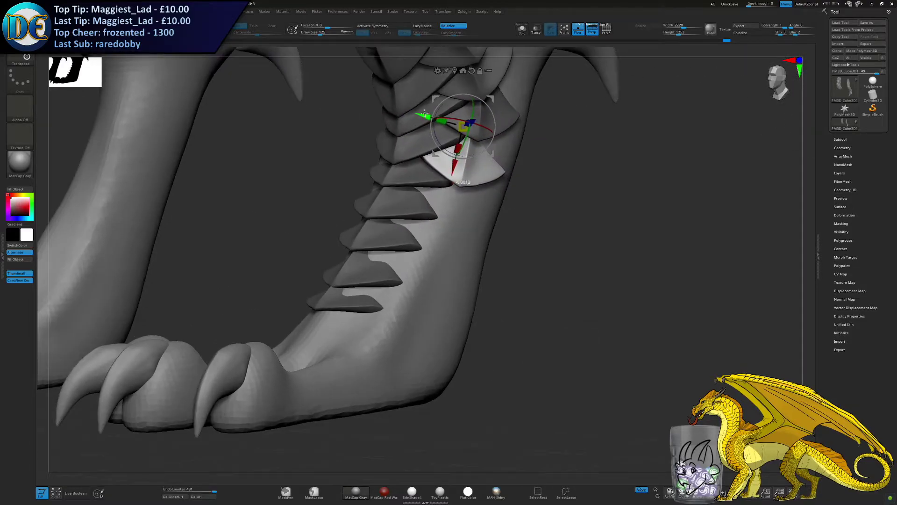
pyautogui.moveTo(425, 113); pyautogui.dragTo(421, 112)
# Copy the sixteenth side scale one position down and tilt the seventeenth to follow the leg surface
pyautogui.moveTo(449, 171); pyautogui.dragTo(441, 211)
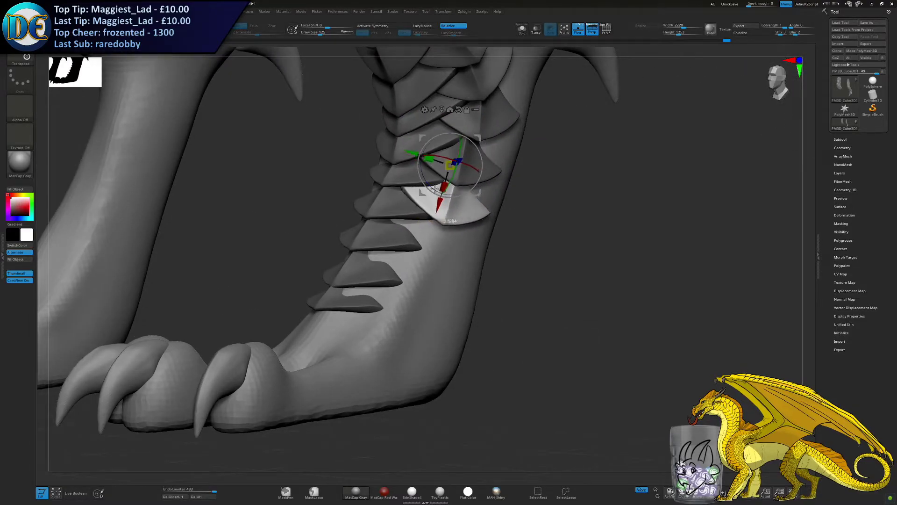
pyautogui.moveTo(453, 178)
pyautogui.keyDown('ctrl'); pyautogui.mouseDown(button='right')
pyautogui.moveTo(441, 192)
pyautogui.moveTo(445, 178)
pyautogui.mouseUp(button='right'); pyautogui.keyUp('ctrl')
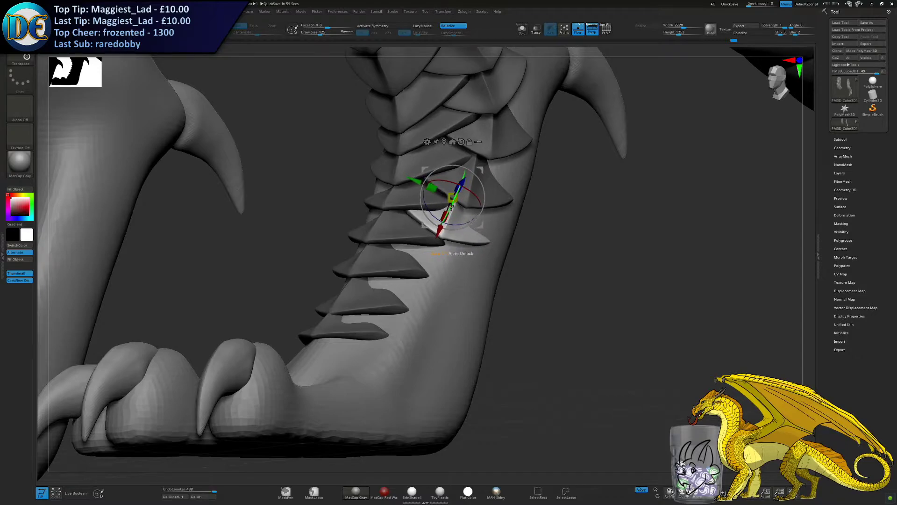
pyautogui.moveTo(462, 184); pyautogui.dragTo(473, 146, button='right')
pyautogui.moveTo(472, 142); pyautogui.dragTo(475, 144)
# Copy the seventeenth side scale toward the ankle and rotate the eighteenth to sit beside the main row
pyautogui.keyDown('ctrl'); pyautogui.moveTo(481, 202); pyautogui.dragTo(456, 239); pyautogui.keyUp('ctrl')
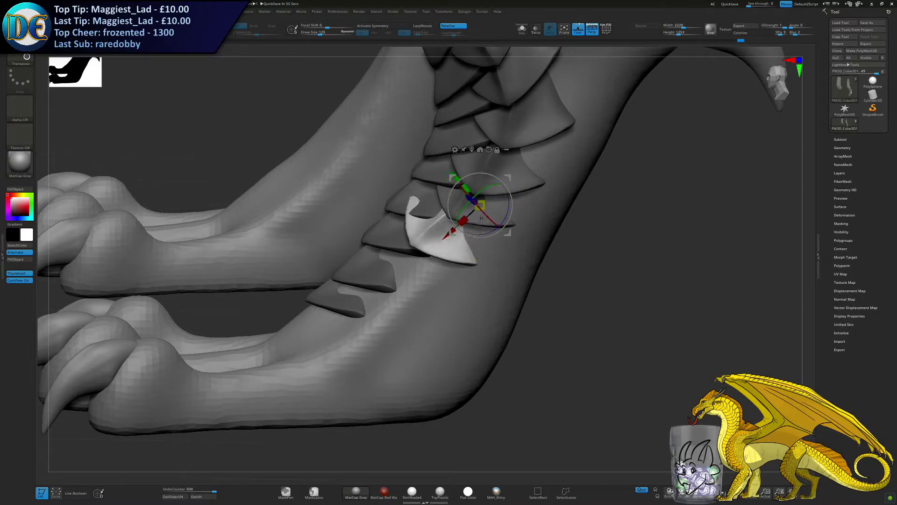
pyautogui.moveTo(485, 233); pyautogui.dragTo(428, 243, button='right')
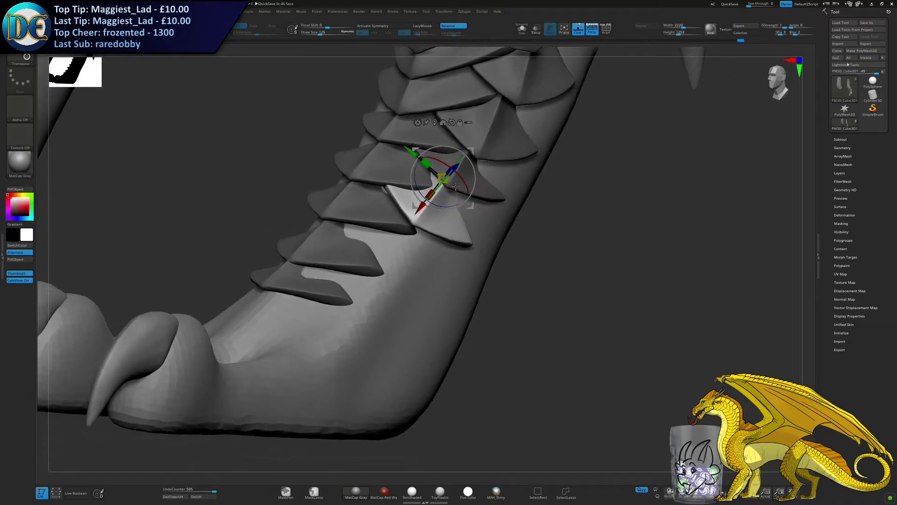
pyautogui.moveTo(465, 178); pyautogui.dragTo(463, 177)
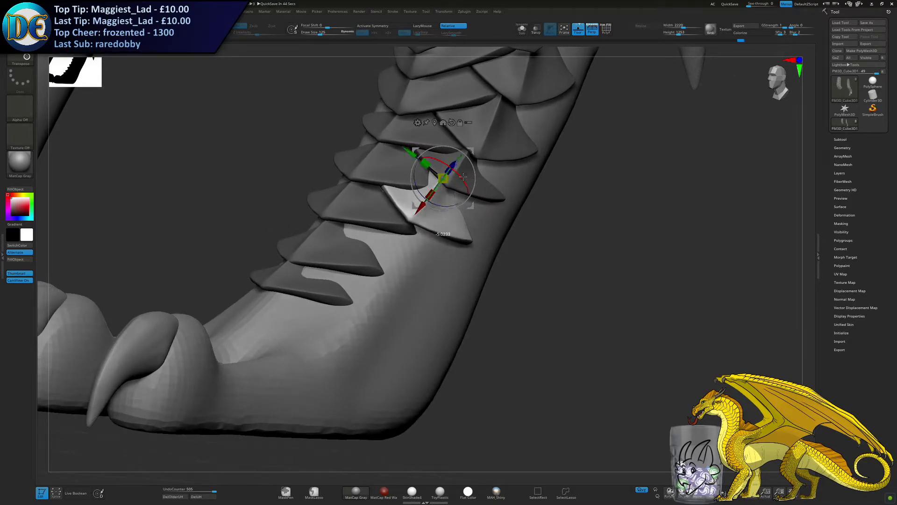
# Copy the eighteenth side scale farther toward the foot and adjust the nineteenth's position and rotation
pyautogui.moveTo(414, 214); pyautogui.dragTo(388, 245)
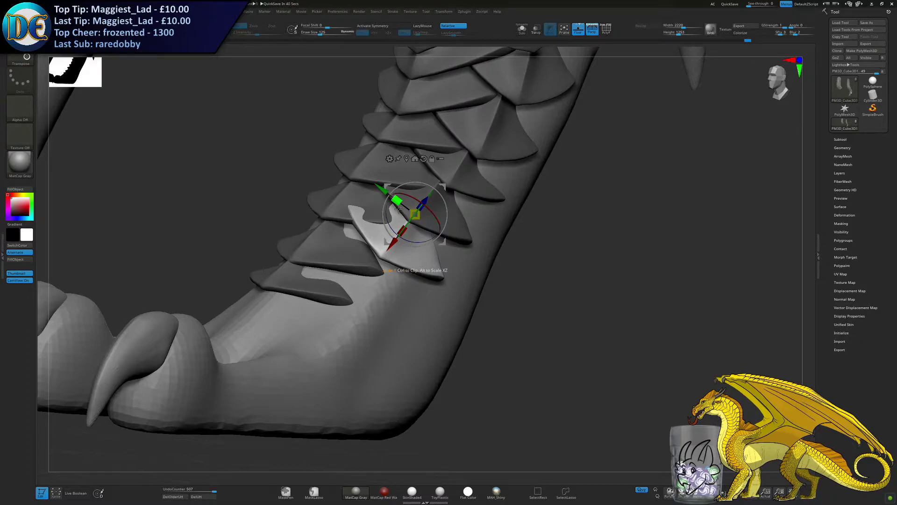
pyautogui.moveTo(387, 253); pyautogui.dragTo(385, 257)
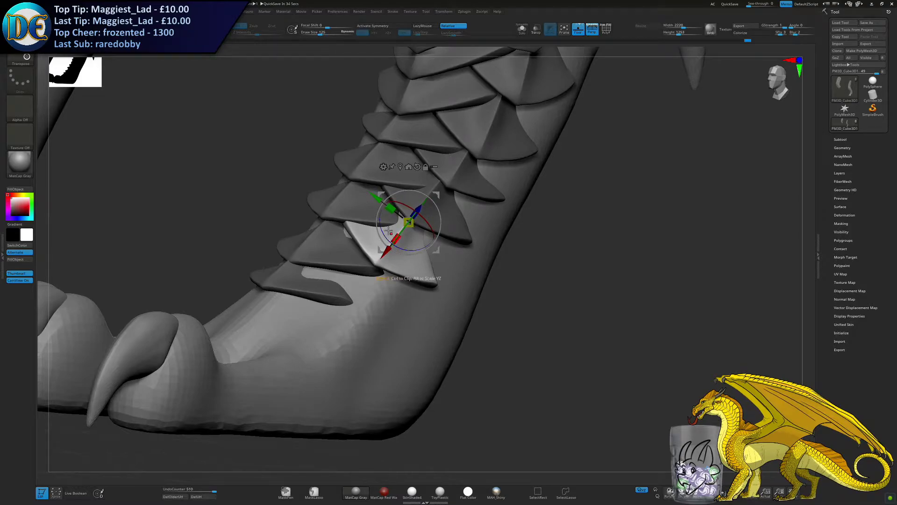
pyautogui.moveTo(393, 235); pyautogui.dragTo(436, 212, button='right')
pyautogui.moveTo(429, 212); pyautogui.dragTo(433, 214)
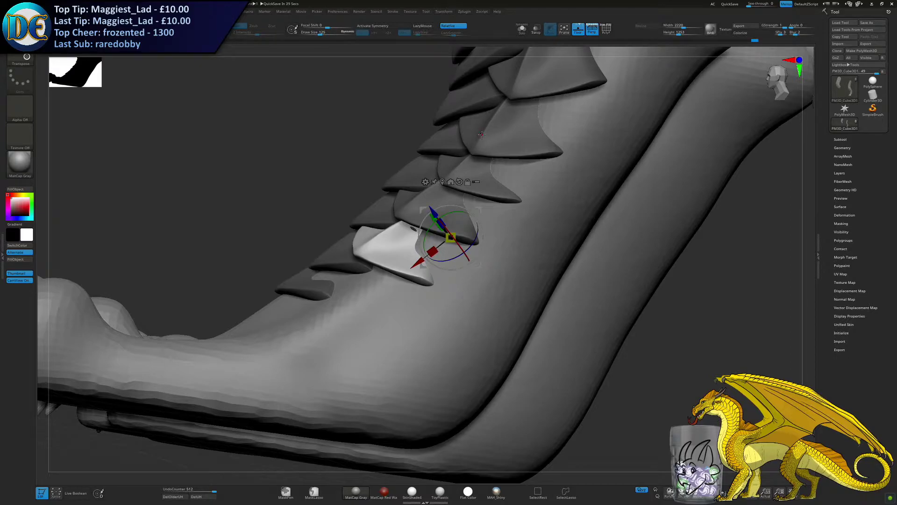
# Copy the nineteenth side scale beside the lowest main-row scale, fit the twentieth to the ankle, and leave transform mode
pyautogui.moveTo(350, 256); pyautogui.dragTo(416, 191)
pyautogui.moveTo(380, 235); pyautogui.dragTo(338, 283)
pyautogui.moveTo(366, 251); pyautogui.dragTo(375, 241)
pyautogui.moveTo(349, 274); pyautogui.dragTo(353, 265)
pyautogui.keyDown('alt'); pyautogui.moveTo(386, 222); pyautogui.dragTo(456, 214, button='right'); pyautogui.keyUp('alt')
pyautogui.moveTo(434, 237); pyautogui.dragTo(433, 234)
pyautogui.moveTo(381, 211); pyautogui.dragTo(390, 219)
pyautogui.moveTo(397, 306); pyautogui.dragTo(392, 313, button='right')
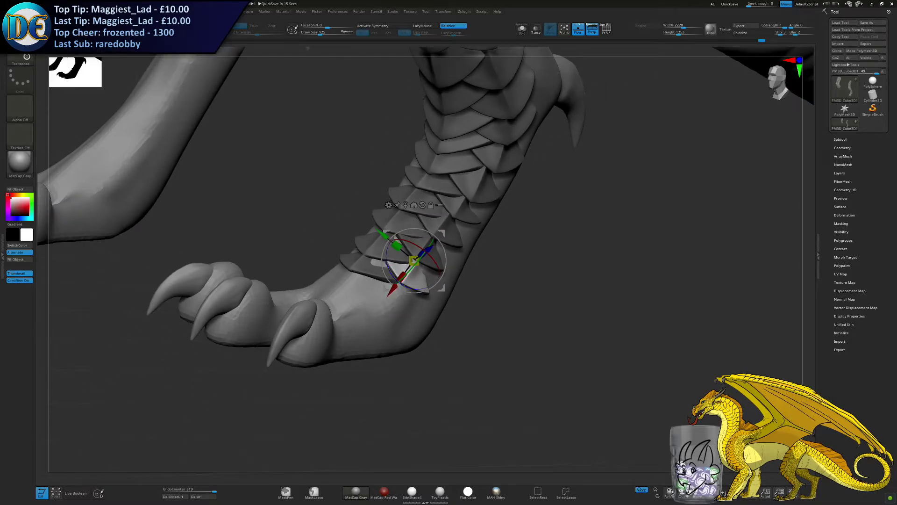
pyautogui.press('q')
# Examine the scale coverage on the front and hind legs from several distances
pyautogui.moveTo(414, 261)
pyautogui.keyDown('ctrl'); pyautogui.mouseDown(button='right')
pyautogui.moveTo(423, 220)
pyautogui.moveTo(374, 187)
pyautogui.moveTo(453, 201)
pyautogui.moveTo(487, 192)
pyautogui.moveTo(477, 194)
pyautogui.moveTo(490, 214)
pyautogui.moveTo(467, 212)
pyautogui.mouseUp(button='right'); pyautogui.keyUp('ctrl')
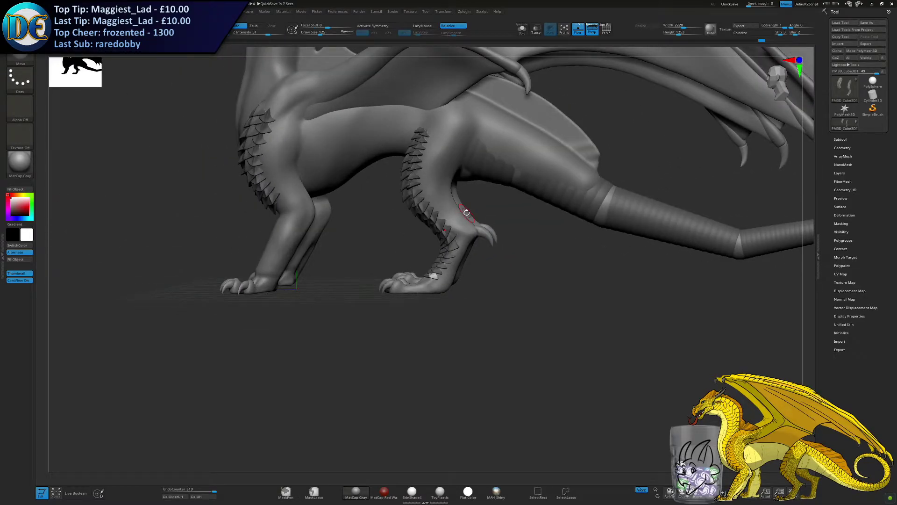
pyautogui.keyDown('ctrl'); pyautogui.moveTo(373, 226); pyautogui.dragTo(432, 257, button='right'); pyautogui.keyUp('ctrl')
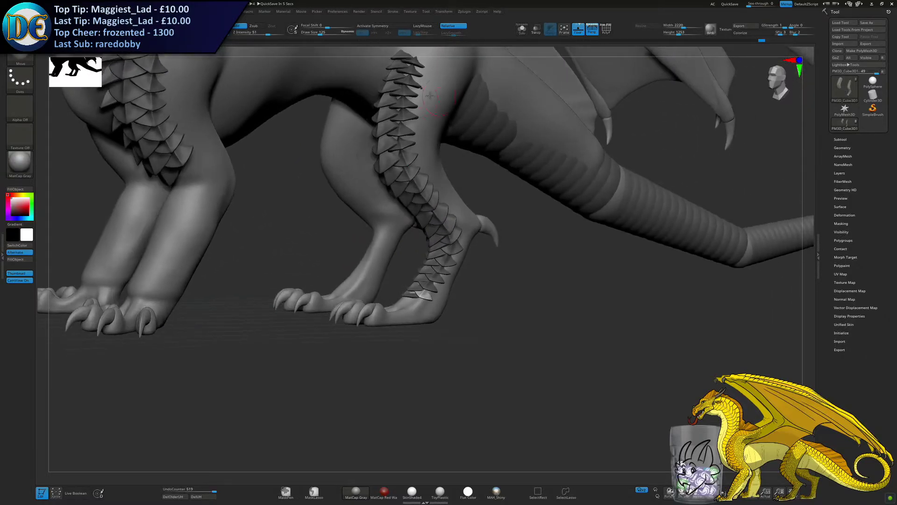
pyautogui.moveTo(413, 170)
pyautogui.keyDown('ctrl'); pyautogui.mouseDown(button='right')
pyautogui.moveTo(413, 153)
pyautogui.moveTo(446, 155)
pyautogui.moveTo(404, 157)
pyautogui.mouseUp(button='right'); pyautogui.keyUp('ctrl')
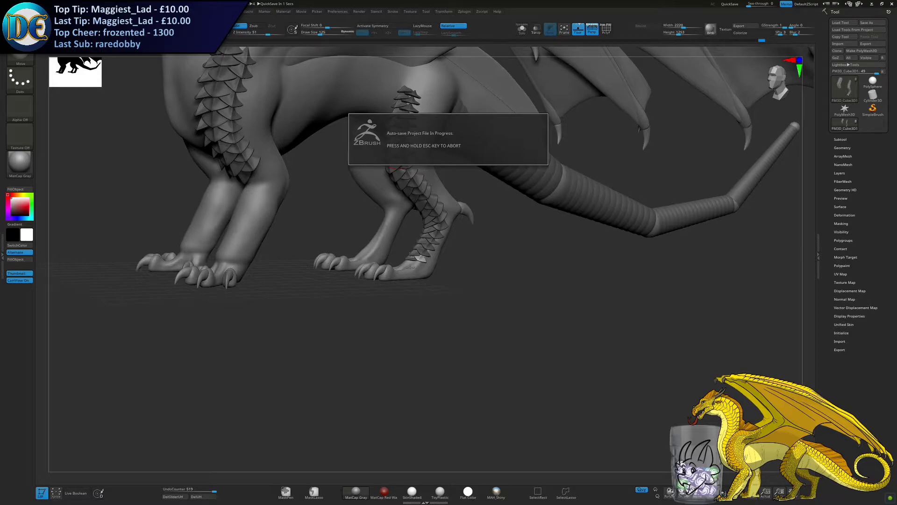
pyautogui.hotkey('ctrl', 's')
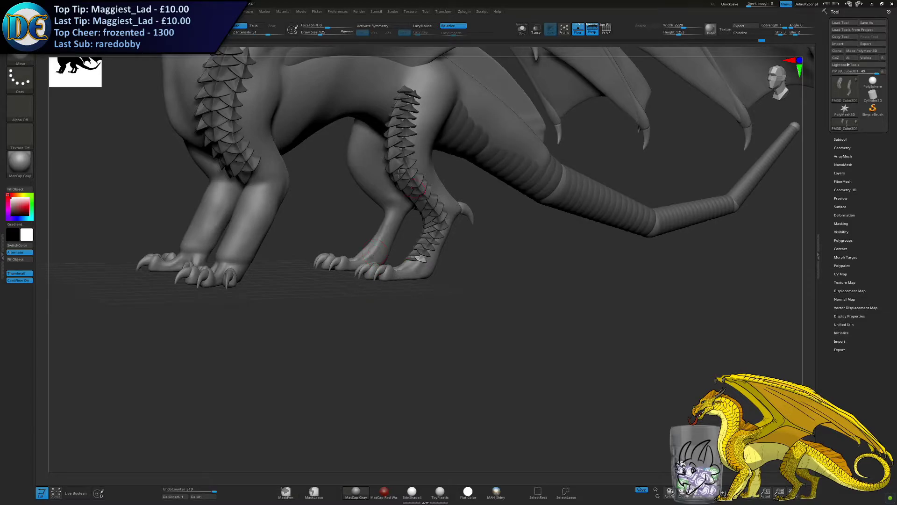
pyautogui.keyDown('ctrl'); pyautogui.moveTo(384, 244); pyautogui.dragTo(379, 302, button='right'); pyautogui.keyUp('ctrl')
pyautogui.keyDown('alt'); pyautogui.moveTo(388, 224); pyautogui.dragTo(392, 285, button='right'); pyautogui.keyUp('alt')
pyautogui.moveTo(387, 225)
pyautogui.keyDown('ctrl'); pyautogui.mouseDown(button='right')
pyautogui.moveTo(385, 260)
pyautogui.moveTo(465, 316)
pyautogui.mouseUp(button='right'); pyautogui.keyUp('ctrl')
# Place a scale copy on the inner side of the main row near the top of the hind leg
pyautogui.moveTo(462, 344); pyautogui.dragTo(369, 112)
pyautogui.moveTo(369, 115); pyautogui.dragTo(442, 60, button='right')
pyautogui.keyDown('alt'); pyautogui.moveTo(441, 61); pyautogui.dragTo(474, 150, button='right'); pyautogui.keyUp('alt')
pyautogui.moveTo(372, 200); pyautogui.dragTo(327, 216)
pyautogui.moveTo(327, 216); pyautogui.dragTo(395, 247, button='right')
pyautogui.moveTo(400, 256); pyautogui.dragTo(421, 198)
pyautogui.moveTo(422, 199); pyautogui.dragTo(224, 331, button='right')
pyautogui.moveTo(550, 360); pyautogui.dragTo(598, 129)
pyautogui.keyDown('alt'); pyautogui.moveTo(593, 134); pyautogui.dragTo(455, 149, button='right'); pyautogui.keyUp('alt')
pyautogui.moveTo(411, 173); pyautogui.dragTo(435, 166)
pyautogui.moveTo(461, 176); pyautogui.dragTo(469, 192)
pyautogui.moveTo(469, 191); pyautogui.dragTo(413, 258, button='right')
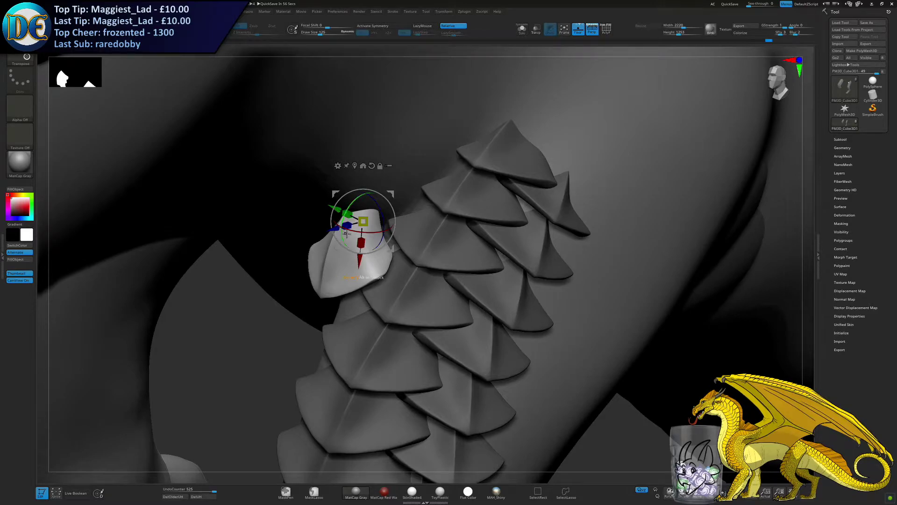
# Move the first inner scale up the thigh and rotate it to point along the main row
pyautogui.moveTo(363, 221); pyautogui.dragTo(395, 193)
pyautogui.moveTo(392, 228); pyautogui.dragTo(380, 173)
pyautogui.scroll(2, 453, 149)
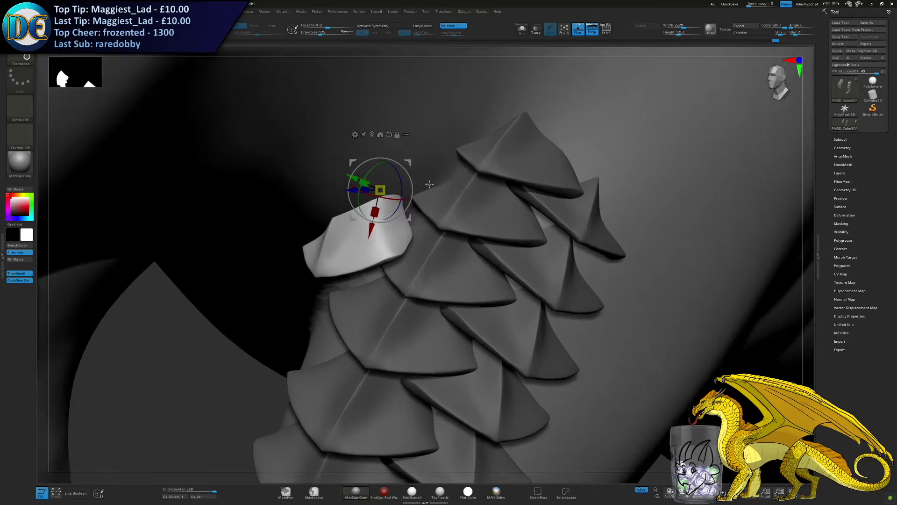
pyautogui.moveTo(353, 192); pyautogui.dragTo(401, 197)
pyautogui.moveTo(352, 223); pyautogui.dragTo(410, 202)
pyautogui.moveTo(410, 214); pyautogui.dragTo(425, 214, button='right')
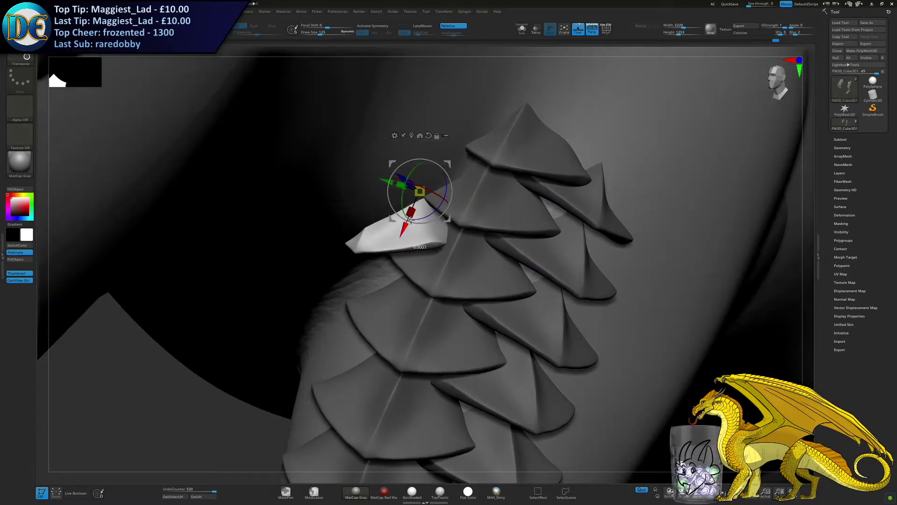
# Tuck the first inner scale beneath the second main-row scale and refine its tilt and depth
pyautogui.moveTo(409, 220); pyautogui.dragTo(417, 204)
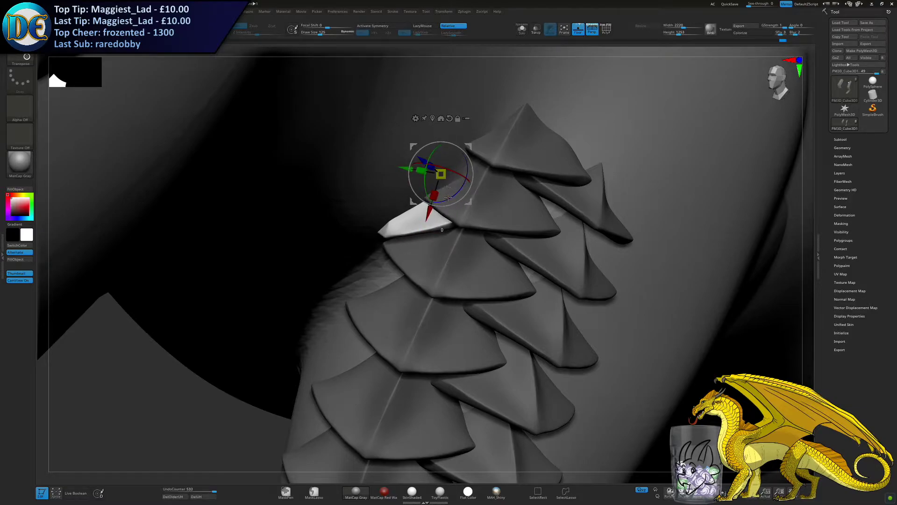
pyautogui.moveTo(445, 199); pyautogui.dragTo(445, 199)
pyautogui.moveTo(446, 206); pyautogui.dragTo(453, 187, button='right')
pyautogui.moveTo(409, 149); pyautogui.dragTo(401, 127)
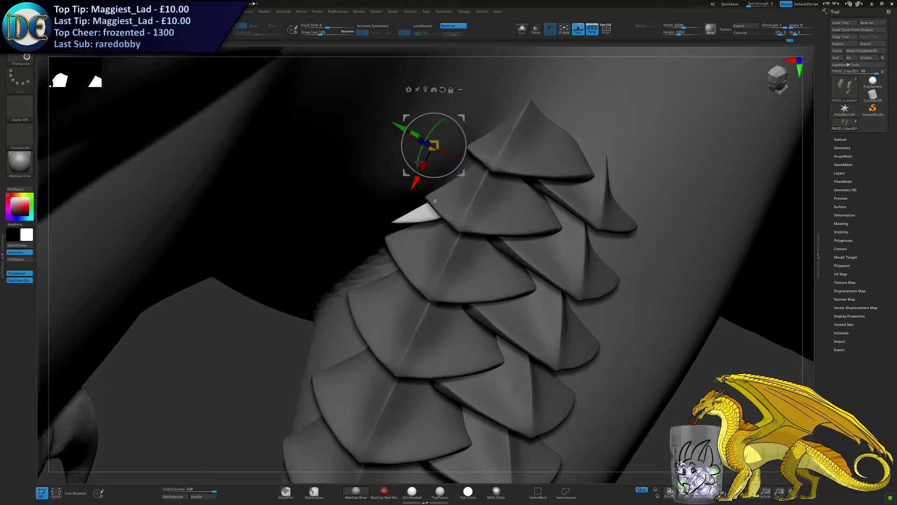
pyautogui.moveTo(428, 200); pyautogui.dragTo(427, 182, button='right')
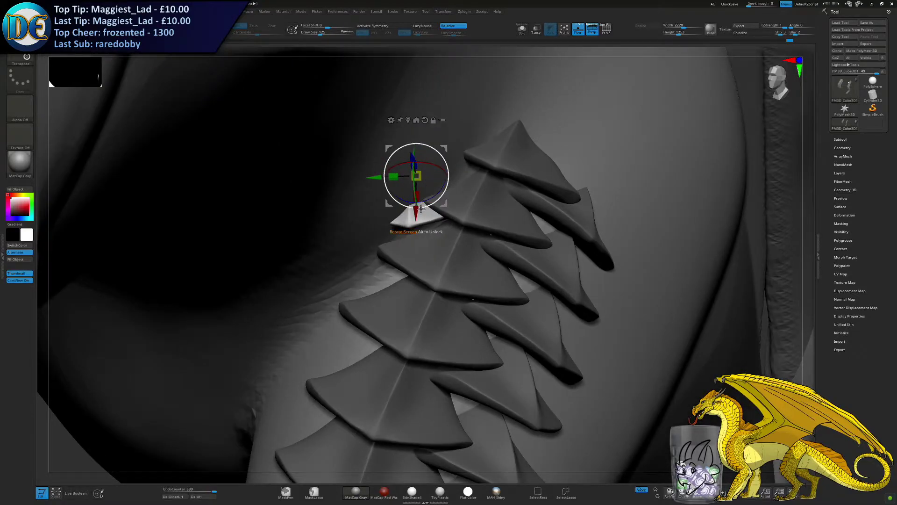
pyautogui.moveTo(421, 217); pyautogui.dragTo(415, 225)
# Copy the first inner scale down the inner thigh and rotate and shift the second one beneath the main row
pyautogui.moveTo(413, 171); pyautogui.dragTo(331, 192)
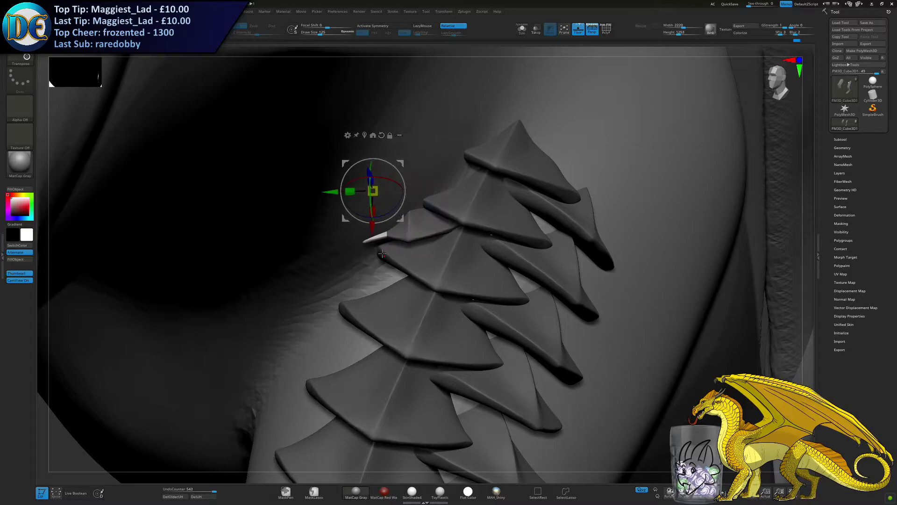
pyautogui.moveTo(371, 228); pyautogui.dragTo(369, 277)
pyautogui.moveTo(388, 279)
pyautogui.mouseDown(button='right')
pyautogui.moveTo(368, 268)
pyautogui.moveTo(393, 261)
pyautogui.mouseUp(button='right')
pyautogui.moveTo(333, 260); pyautogui.dragTo(344, 260)
pyautogui.moveTo(402, 280); pyautogui.dragTo(396, 276)
pyautogui.moveTo(382, 235); pyautogui.dragTo(358, 269)
pyautogui.moveTo(409, 285); pyautogui.dragTo(412, 284)
pyautogui.moveTo(374, 289); pyautogui.dragTo(403, 267, button='right')
# Copy the second inner scale one position down and align the third with the inner thigh surface
pyautogui.moveTo(437, 204); pyautogui.dragTo(406, 255)
pyautogui.moveTo(407, 257); pyautogui.dragTo(388, 277, button='right')
pyautogui.moveTo(387, 278)
pyautogui.mouseDown()
pyautogui.moveTo(384, 253)
pyautogui.moveTo(358, 240)
pyautogui.moveTo(385, 260)
pyautogui.mouseUp()
pyautogui.keyDown('alt'); pyautogui.moveTo(333, 296); pyautogui.dragTo(439, 244, button='right'); pyautogui.keyUp('alt')
pyautogui.moveTo(439, 244); pyautogui.dragTo(437, 229)
pyautogui.moveTo(438, 188); pyautogui.dragTo(441, 193)
pyautogui.moveTo(439, 239); pyautogui.dragTo(442, 229)
pyautogui.moveTo(435, 248)
pyautogui.keyDown('alt'); pyautogui.mouseDown(button='right')
pyautogui.moveTo(427, 196)
pyautogui.moveTo(426, 262)
pyautogui.moveTo(422, 242)
pyautogui.mouseUp(button='right'); pyautogui.keyUp('alt')
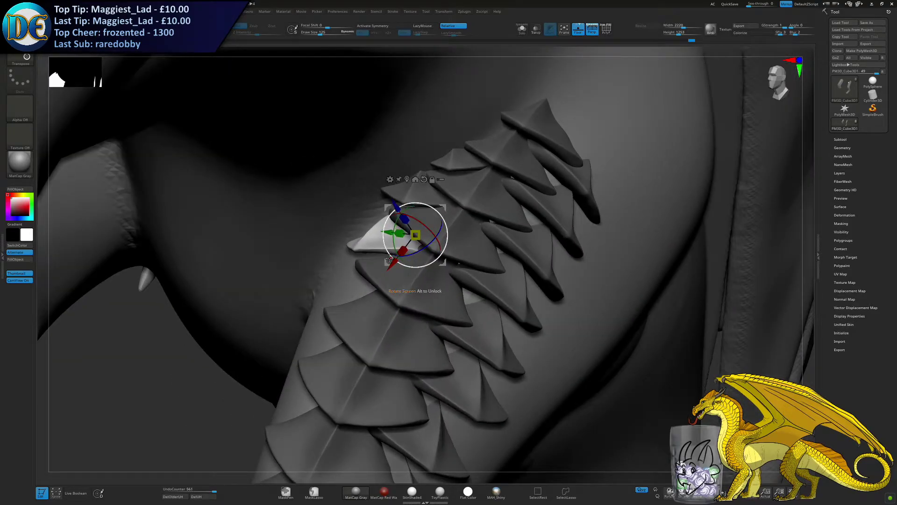
# Copy the third inner scale farther down the thigh and adjust the fourth's rotation and depth
pyautogui.moveTo(386, 266); pyautogui.dragTo(340, 289, button='right')
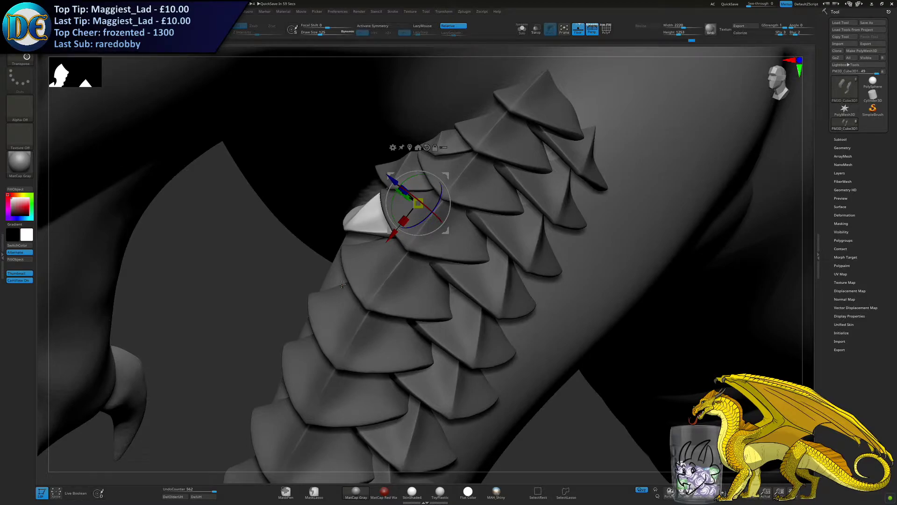
pyautogui.moveTo(264, 220); pyautogui.dragTo(371, 211, button='right')
pyautogui.moveTo(452, 214); pyautogui.dragTo(415, 281)
pyautogui.moveTo(415, 282); pyautogui.dragTo(457, 276, button='right')
pyautogui.moveTo(460, 272); pyautogui.dragTo(460, 271)
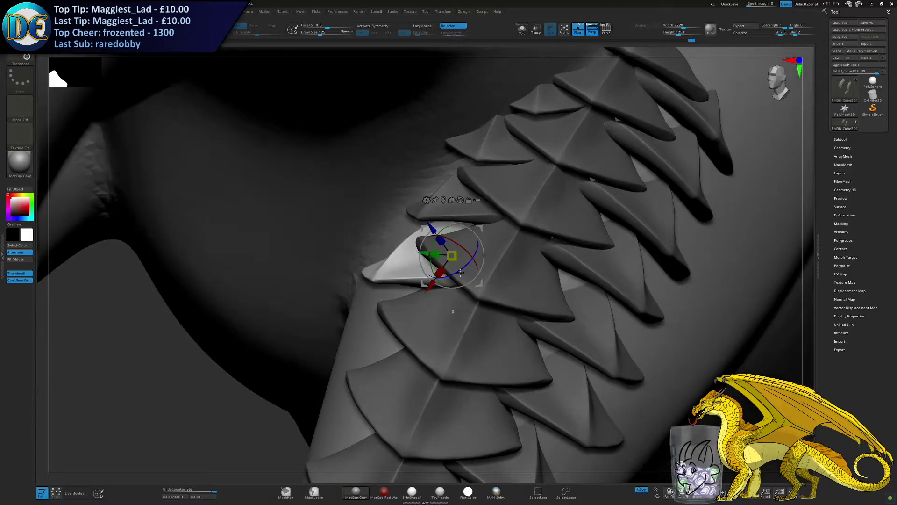
pyautogui.moveTo(433, 230); pyautogui.dragTo(435, 235)
pyautogui.moveTo(435, 238); pyautogui.dragTo(427, 273, button='right')
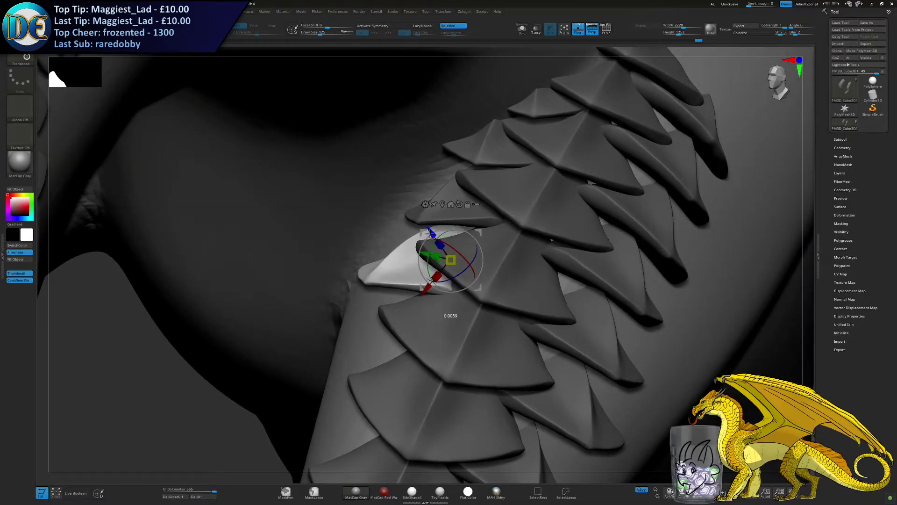
pyautogui.moveTo(427, 307); pyautogui.dragTo(438, 253, button='right')
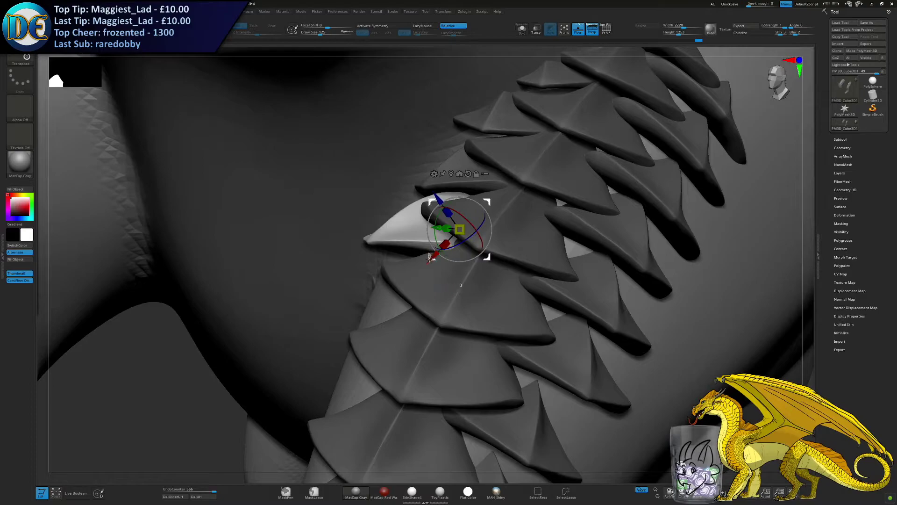
# Copy the fourth inner scale one position down and rotate and sink the fifth against the inner thigh
pyautogui.moveTo(431, 257); pyautogui.dragTo(406, 282)
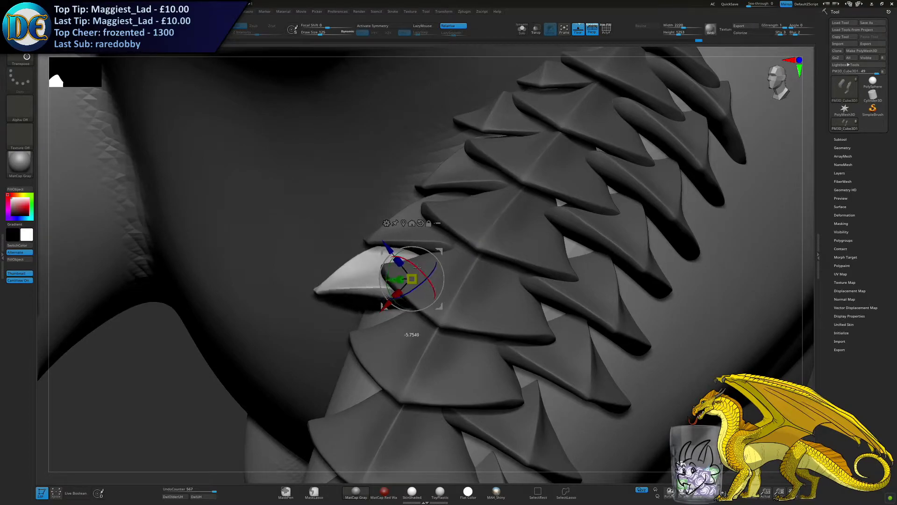
pyautogui.moveTo(386, 254); pyautogui.dragTo(387, 255)
pyautogui.keyDown('alt'); pyautogui.moveTo(414, 283); pyautogui.dragTo(449, 173, button='right'); pyautogui.keyUp('alt')
pyautogui.moveTo(442, 237); pyautogui.dragTo(443, 238)
pyautogui.moveTo(443, 238); pyautogui.dragTo(368, 251, button='right')
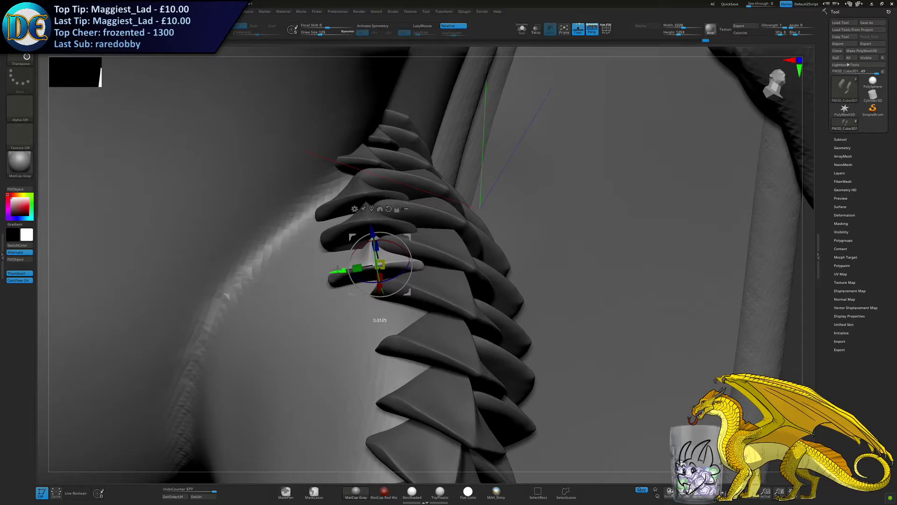
pyautogui.moveTo(371, 276); pyautogui.dragTo(377, 242, button='right')
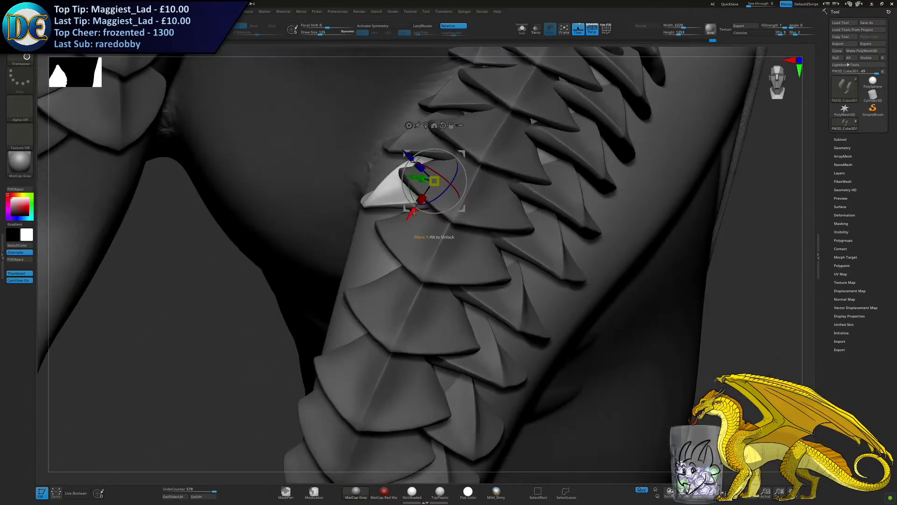
# Copy the fifth inner scale one position down the thigh and rotate the sixth to follow the leg's surface
pyautogui.moveTo(414, 212); pyautogui.dragTo(370, 274)
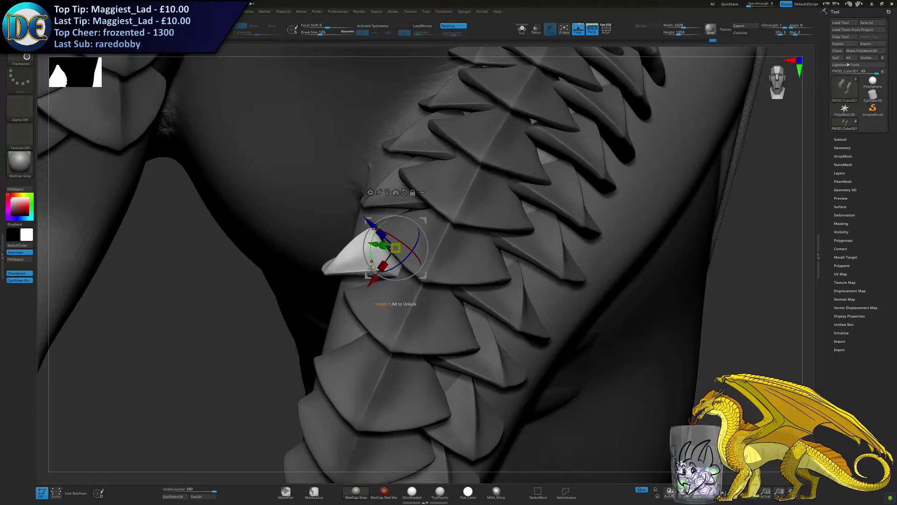
pyautogui.keyDown('alt'); pyautogui.moveTo(353, 306); pyautogui.dragTo(372, 272, button='right'); pyautogui.keyUp('alt')
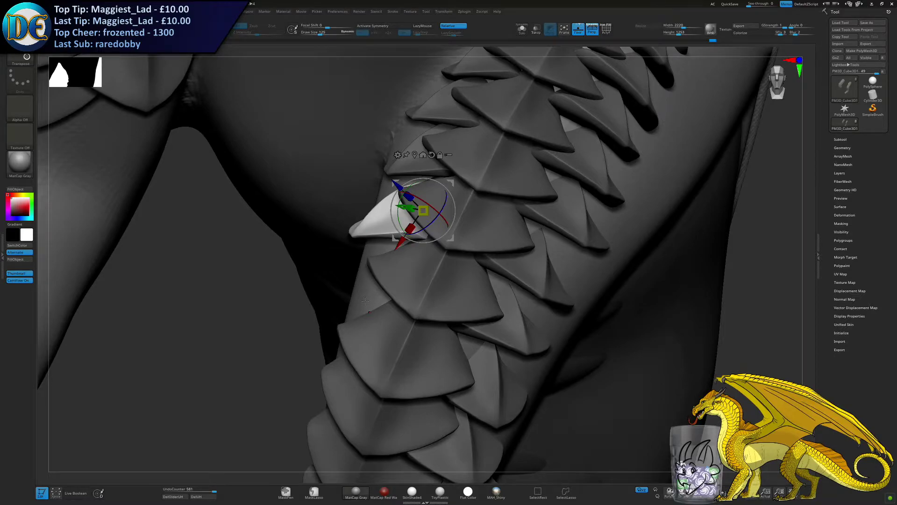
pyautogui.moveTo(367, 306); pyautogui.dragTo(387, 192, button='right')
pyautogui.moveTo(391, 185); pyautogui.dragTo(395, 187)
pyautogui.moveTo(391, 240); pyautogui.dragTo(394, 235)
pyautogui.moveTo(395, 236); pyautogui.dragTo(407, 197, button='right')
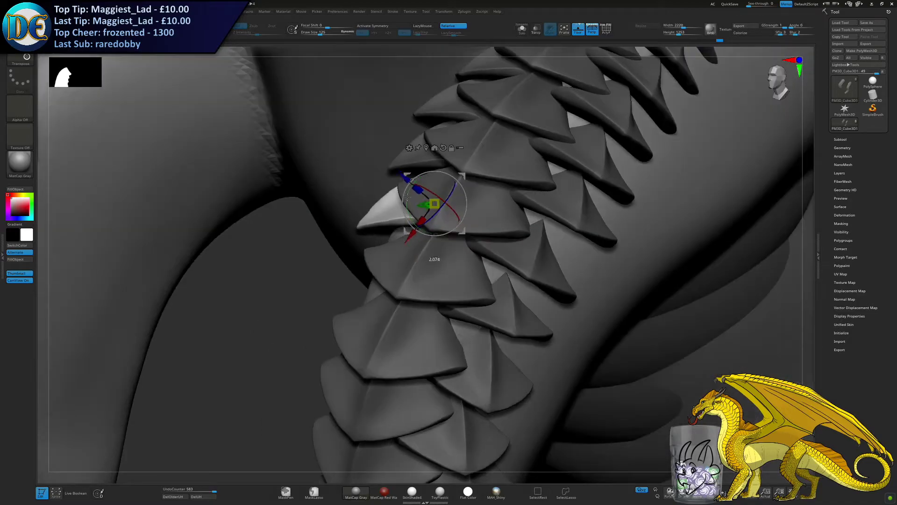
# Copy the sixth inner scale one position down and move the seventh in toward the main row
pyautogui.moveTo(407, 232); pyautogui.dragTo(347, 285)
pyautogui.keyDown('alt'); pyautogui.moveTo(348, 284); pyautogui.dragTo(402, 233, button='right'); pyautogui.keyUp('alt')
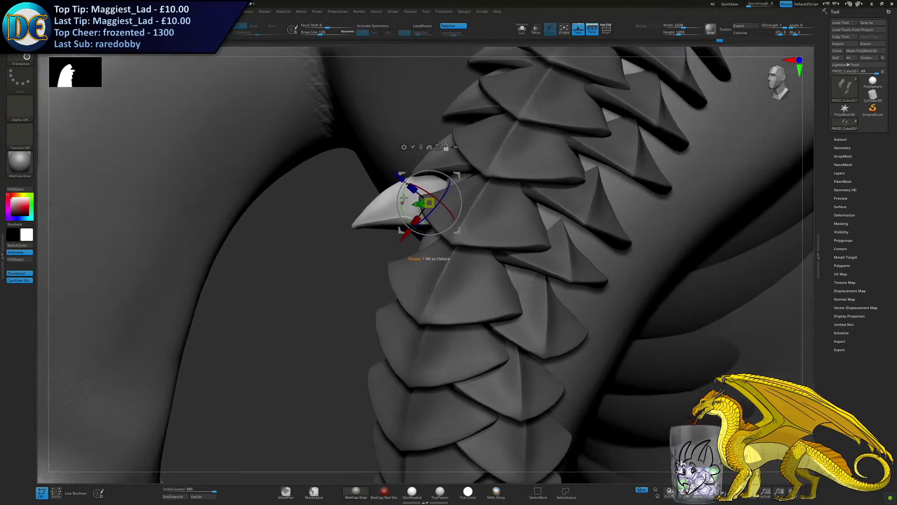
pyautogui.moveTo(398, 176); pyautogui.dragTo(407, 185)
pyautogui.moveTo(407, 184); pyautogui.dragTo(378, 246, button='right')
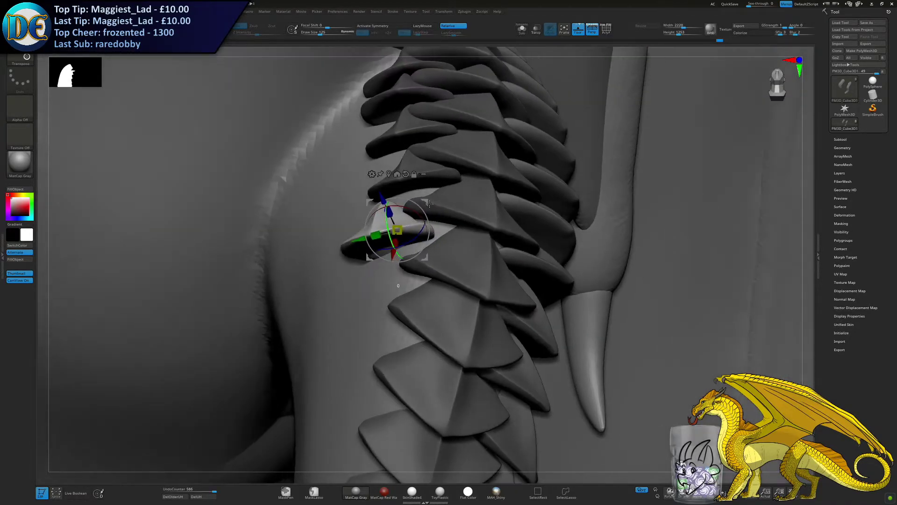
pyautogui.moveTo(356, 240); pyautogui.dragTo(386, 238)
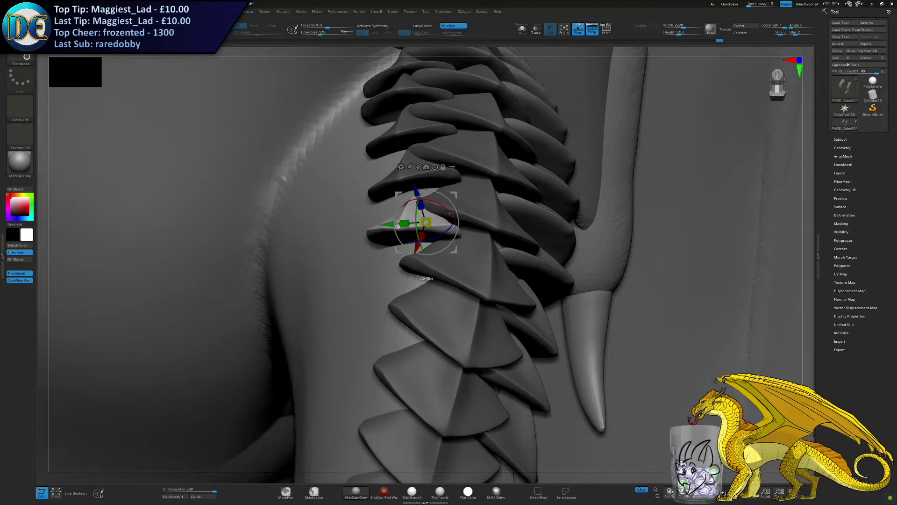
pyautogui.moveTo(446, 233); pyautogui.dragTo(444, 234)
# Rotate the seventh inner scale and tuck its edge beneath the main row
pyautogui.moveTo(444, 234); pyautogui.dragTo(397, 210, button='right')
pyautogui.moveTo(454, 202); pyautogui.dragTo(451, 216)
pyautogui.moveTo(452, 248); pyautogui.dragTo(476, 227)
pyautogui.keyDown('alt'); pyautogui.moveTo(476, 226); pyautogui.dragTo(467, 209, button='right'); pyautogui.keyUp('alt')
pyautogui.moveTo(446, 224); pyautogui.dragTo(449, 218)
pyautogui.moveTo(460, 208); pyautogui.dragTo(401, 198, button='right')
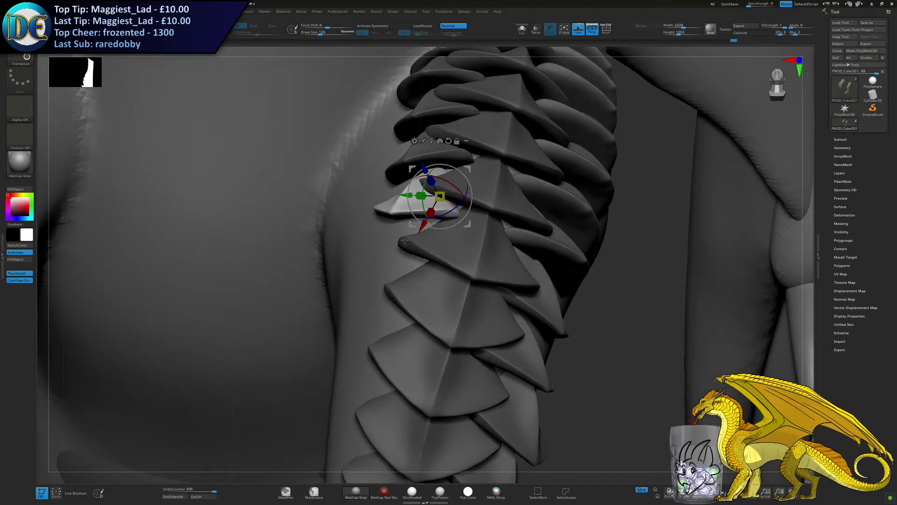
# Shift the seventh inner scale slightly away from the main row and fine-tune its height
pyautogui.moveTo(406, 240); pyautogui.dragTo(389, 202, button='right')
pyautogui.moveTo(389, 202); pyautogui.dragTo(372, 200)
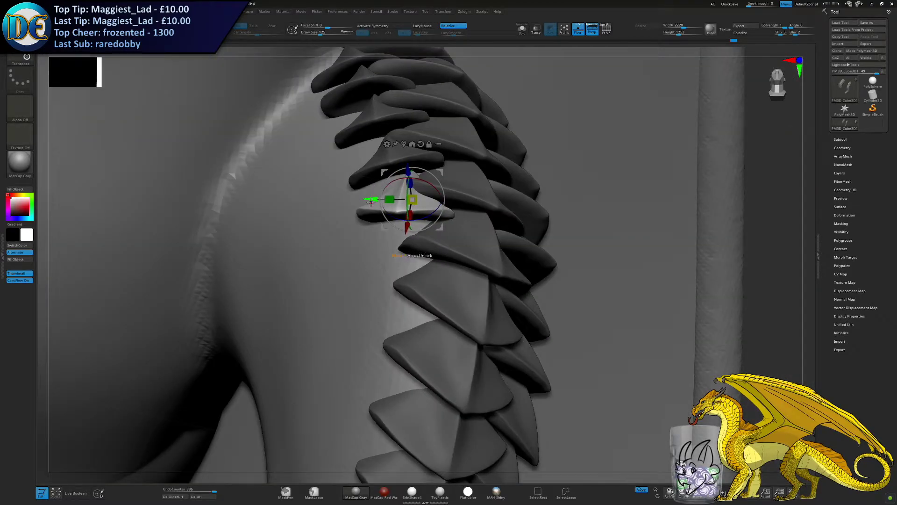
pyautogui.moveTo(371, 200); pyautogui.dragTo(406, 220, button='right')
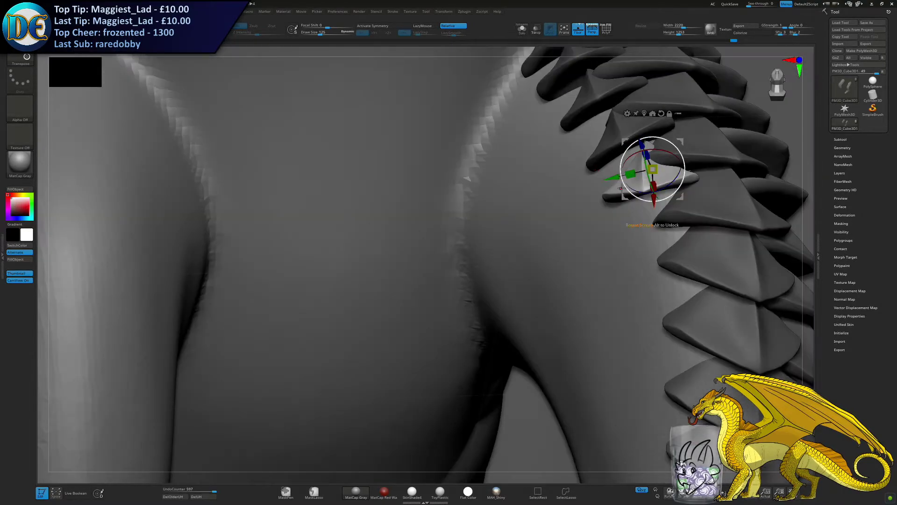
pyautogui.moveTo(606, 179); pyautogui.dragTo(601, 180)
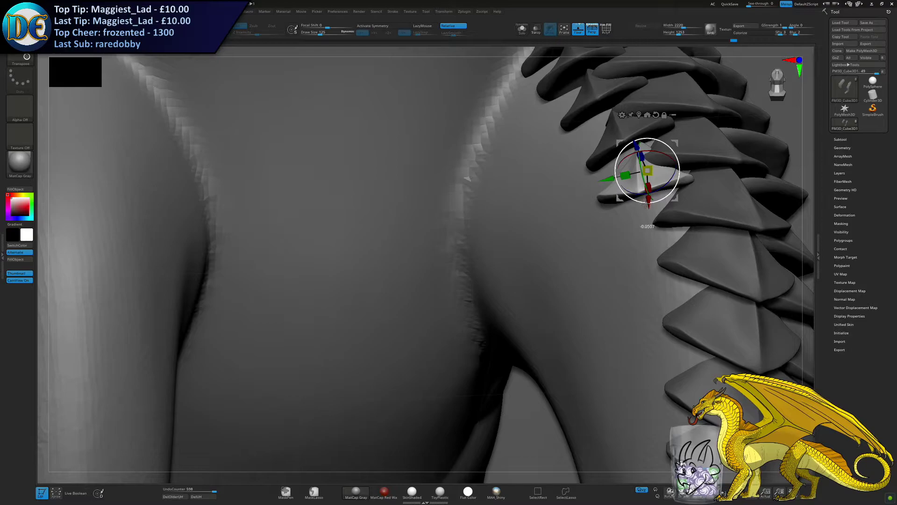
pyautogui.moveTo(645, 204); pyautogui.dragTo(640, 205)
pyautogui.moveTo(640, 205); pyautogui.dragTo(460, 223, button='right')
# Copy the seventh inner scale one position down and rotate the eighth to match the thigh's curve
pyautogui.moveTo(533, 181); pyautogui.dragTo(500, 256)
pyautogui.moveTo(478, 206); pyautogui.dragTo(495, 228)
pyautogui.moveTo(495, 265); pyautogui.dragTo(499, 258)
pyautogui.moveTo(369, 312); pyautogui.dragTo(437, 220, button='right')
pyautogui.moveTo(441, 185); pyautogui.dragTo(434, 208)
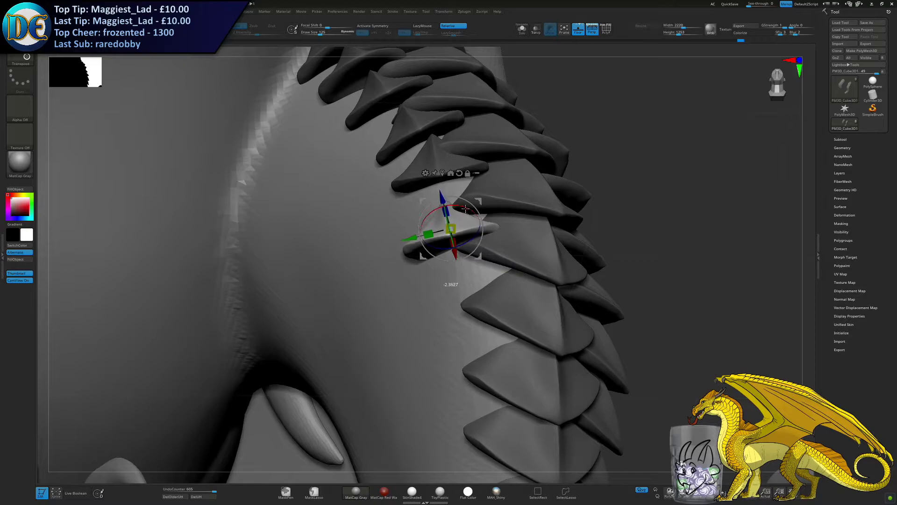
pyautogui.moveTo(458, 253)
pyautogui.mouseDown()
pyautogui.moveTo(454, 236)
pyautogui.moveTo(457, 256)
pyautogui.moveTo(462, 236)
pyautogui.mouseUp()
# Lower the eighth inner scale slightly and refine its angle and depth against the thigh
pyautogui.moveTo(509, 248); pyautogui.dragTo(460, 217, button='right')
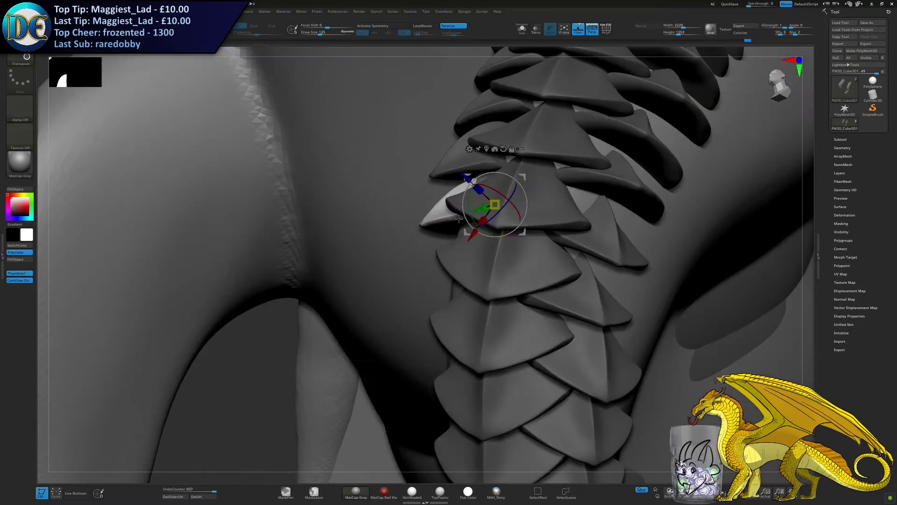
pyautogui.moveTo(469, 242); pyautogui.dragTo(466, 243)
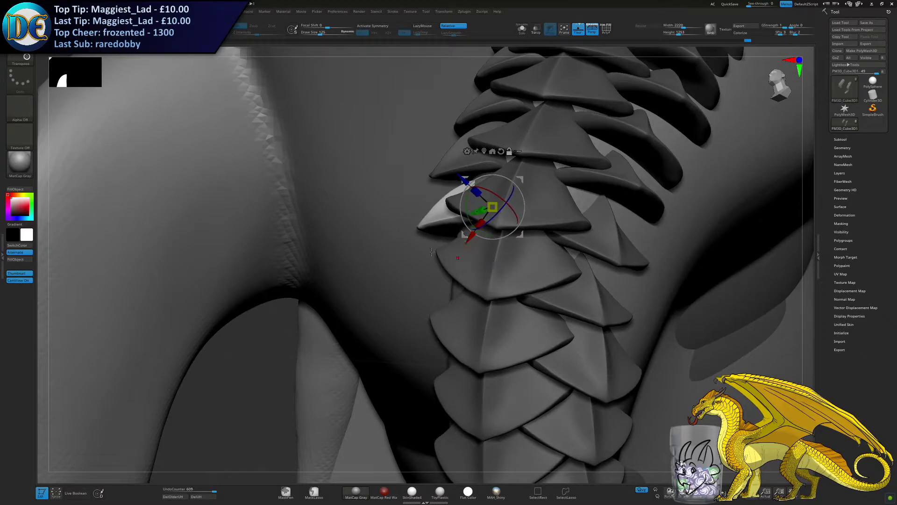
pyautogui.keyDown('alt'); pyautogui.moveTo(446, 252); pyautogui.dragTo(402, 240, button='right'); pyautogui.keyUp('alt')
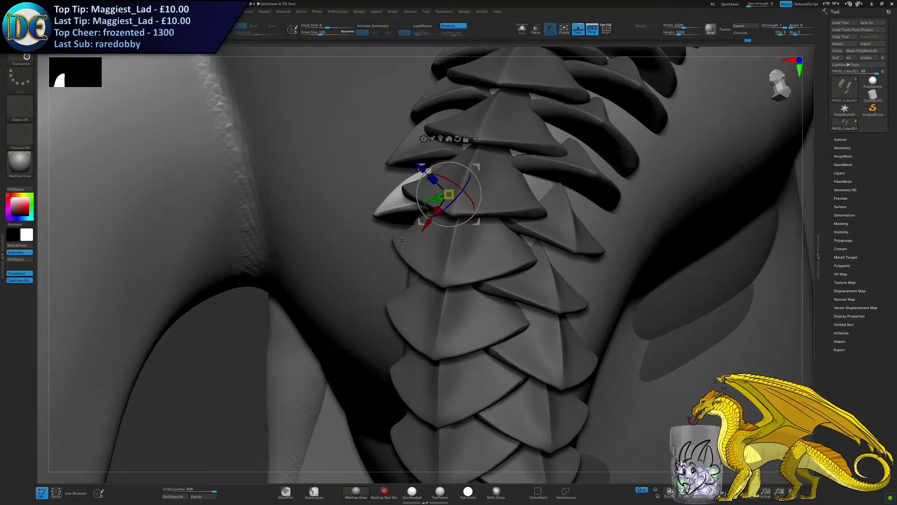
pyautogui.moveTo(453, 190); pyautogui.dragTo(404, 192, button='right')
pyautogui.moveTo(404, 193); pyautogui.dragTo(405, 194)
pyautogui.moveTo(356, 219); pyautogui.dragTo(367, 216)
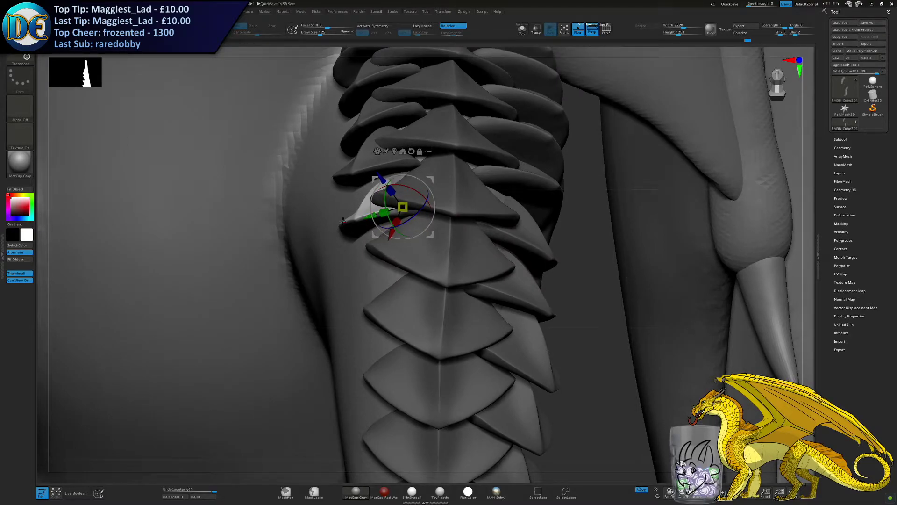
pyautogui.moveTo(388, 215); pyautogui.dragTo(432, 217, button='right')
pyautogui.moveTo(424, 223); pyautogui.dragTo(421, 227)
pyautogui.moveTo(419, 226); pyautogui.dragTo(387, 228, button='right')
# Copy the eighth inner scale one position down and rotate the ninth into line with the column
pyautogui.moveTo(383, 236); pyautogui.dragTo(341, 297)
pyautogui.moveTo(356, 268); pyautogui.dragTo(355, 268)
pyautogui.moveTo(355, 271); pyautogui.dragTo(384, 274, button='right')
pyautogui.moveTo(375, 277); pyautogui.dragTo(357, 272)
pyautogui.moveTo(342, 311); pyautogui.dragTo(343, 305)
pyautogui.moveTo(319, 256); pyautogui.dragTo(330, 260)
# Refine the ninth inner scale's angle and move it inward beneath the main row
pyautogui.moveTo(331, 261); pyautogui.dragTo(354, 262, button='right')
pyautogui.moveTo(356, 267); pyautogui.dragTo(356, 267)
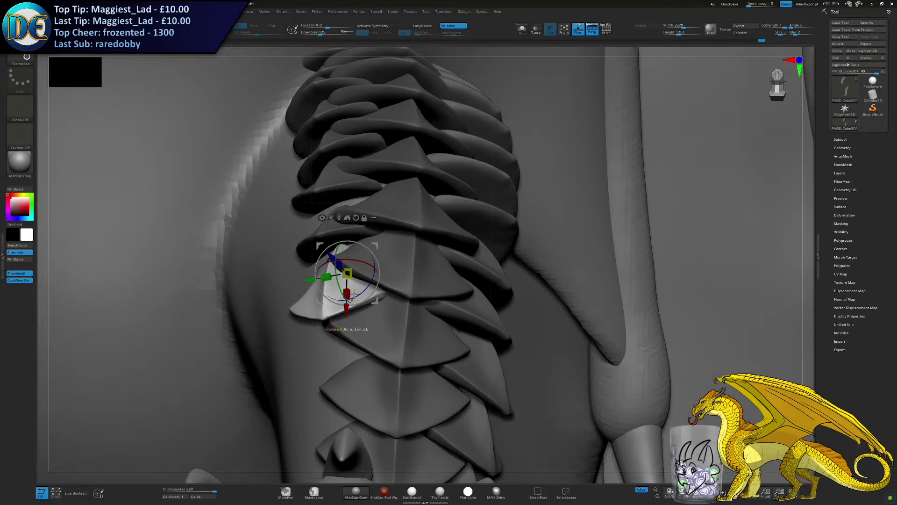
pyautogui.moveTo(365, 291); pyautogui.dragTo(343, 291)
pyautogui.keyDown('alt'); pyautogui.moveTo(342, 291); pyautogui.dragTo(379, 252, button='right'); pyautogui.keyUp('alt')
pyautogui.keyDown('ctrl'); pyautogui.moveTo(380, 253); pyautogui.dragTo(382, 256, button='right'); pyautogui.keyUp('ctrl')
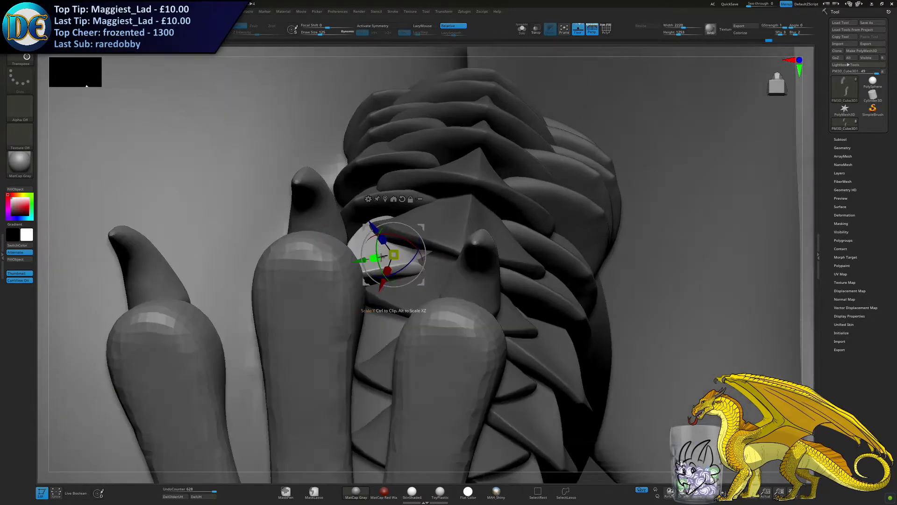
pyautogui.moveTo(377, 251); pyautogui.dragTo(376, 256)
pyautogui.moveTo(376, 248); pyautogui.dragTo(374, 254, button='right')
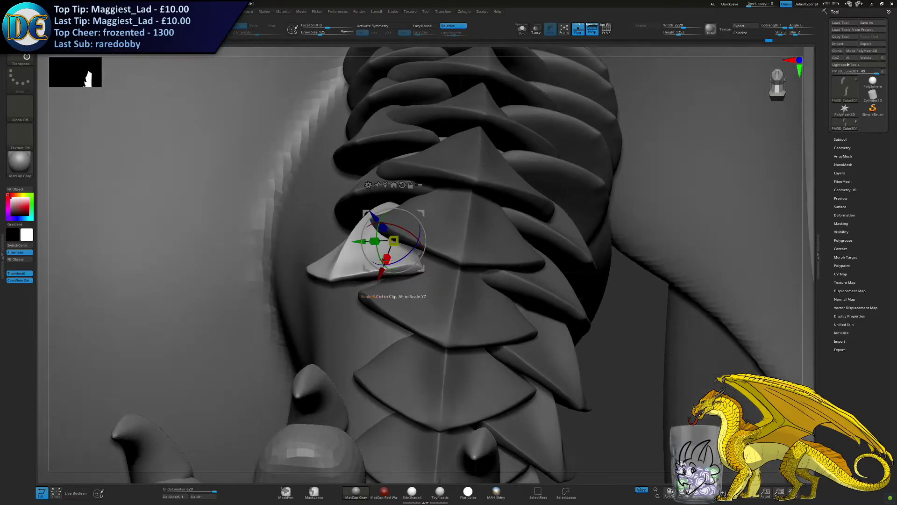
pyautogui.moveTo(358, 241); pyautogui.dragTo(396, 247)
# Rotate and reposition the ninth inner scale so it lies against the leg, and check the whole column
pyautogui.moveTo(397, 244); pyautogui.dragTo(426, 229, button='right')
pyautogui.moveTo(417, 209); pyautogui.dragTo(425, 215)
pyautogui.moveTo(426, 252); pyautogui.dragTo(430, 272)
pyautogui.moveTo(426, 208); pyautogui.dragTo(430, 214)
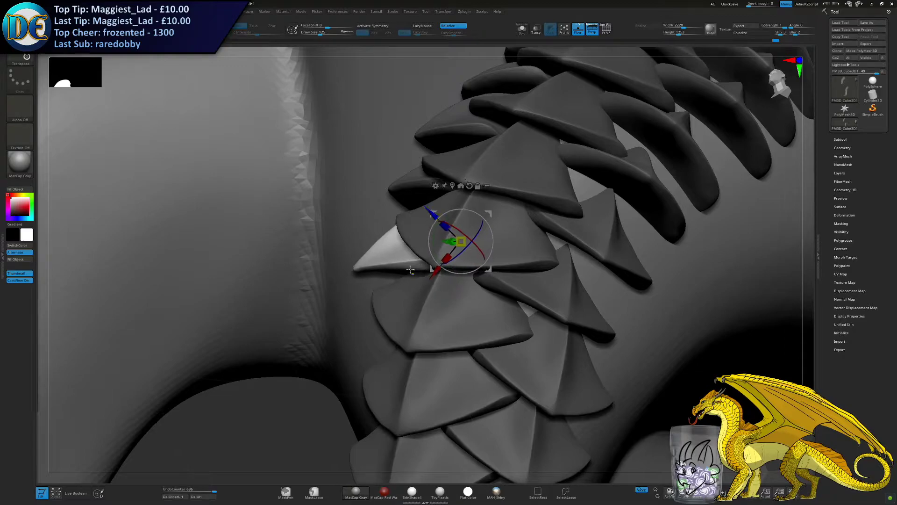
pyautogui.keyDown('ctrl'); pyautogui.moveTo(408, 243); pyautogui.dragTo(370, 233, button='right'); pyautogui.keyUp('ctrl')
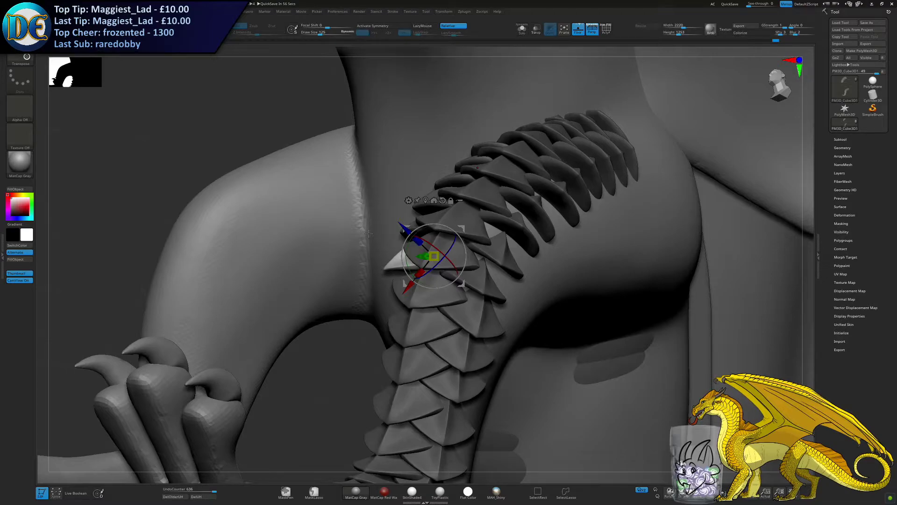
pyautogui.moveTo(306, 302)
pyautogui.keyDown('alt'); pyautogui.mouseDown()
pyautogui.moveTo(305, 261)
pyautogui.moveTo(324, 312)
pyautogui.moveTo(312, 302)
pyautogui.mouseUp(); pyautogui.keyUp('alt')
pyautogui.moveTo(312, 301); pyautogui.dragTo(331, 281, button='right')
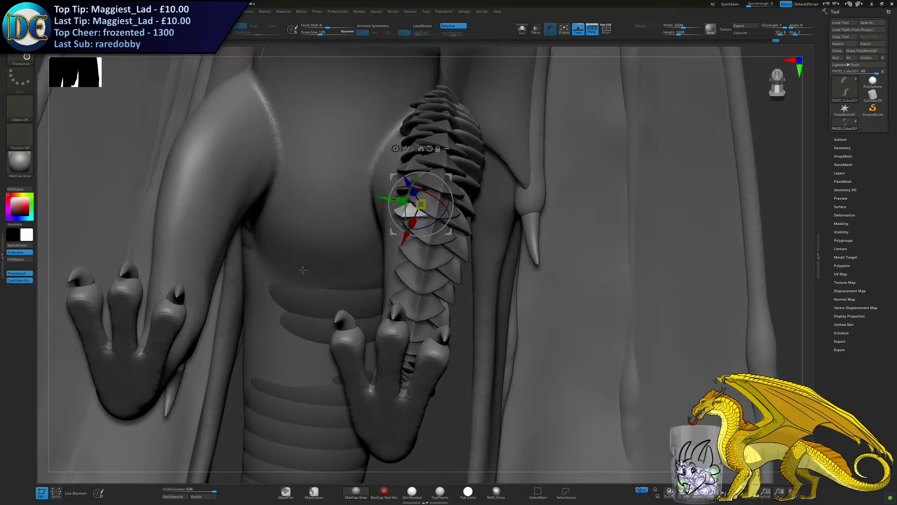
# Copy the ninth inner scale one position down and rotate and shift the tenth against the leg
pyautogui.keyDown('alt'); pyautogui.moveTo(415, 181); pyautogui.dragTo(425, 233, button='right'); pyautogui.keyUp('alt')
pyautogui.moveTo(425, 233); pyautogui.dragTo(386, 294)
pyautogui.moveTo(343, 285); pyautogui.dragTo(379, 273, button='right')
pyautogui.moveTo(387, 266); pyautogui.dragTo(390, 305)
pyautogui.moveTo(378, 260); pyautogui.dragTo(382, 272)
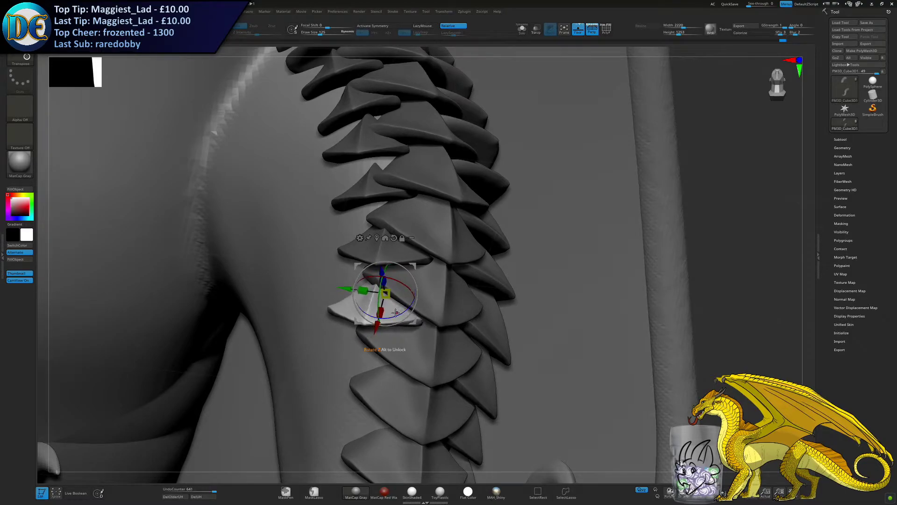
pyautogui.moveTo(373, 330); pyautogui.dragTo(376, 323)
pyautogui.moveTo(351, 284); pyautogui.dragTo(344, 283)
pyautogui.moveTo(344, 283); pyautogui.dragTo(292, 285, button='right')
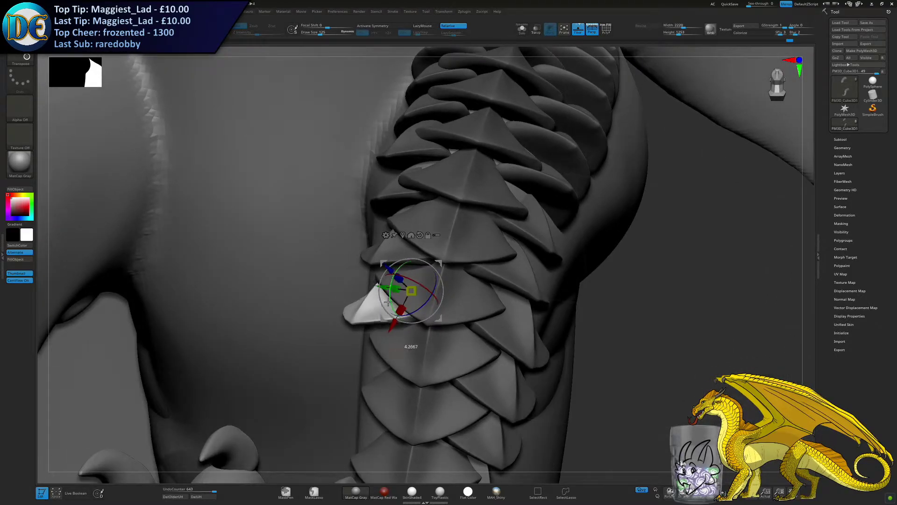
# Fine-tune the tenth inner scale's position and rotation beside the main row
pyautogui.moveTo(365, 315); pyautogui.dragTo(325, 335, button='right')
pyautogui.moveTo(484, 223); pyautogui.dragTo(474, 221)
pyautogui.moveTo(467, 229)
pyautogui.mouseDown(button='right')
pyautogui.moveTo(456, 267)
pyautogui.moveTo(472, 236)
pyautogui.mouseUp(button='right')
pyautogui.moveTo(505, 240); pyautogui.dragTo(510, 233)
pyautogui.moveTo(502, 233); pyautogui.dragTo(523, 253, button='right')
# Copy the tenth inner scale one position down and adjust the eleventh's rotation and height
pyautogui.moveTo(491, 240); pyautogui.dragTo(469, 284)
pyautogui.moveTo(462, 229); pyautogui.dragTo(469, 237)
pyautogui.moveTo(474, 277); pyautogui.dragTo(477, 286)
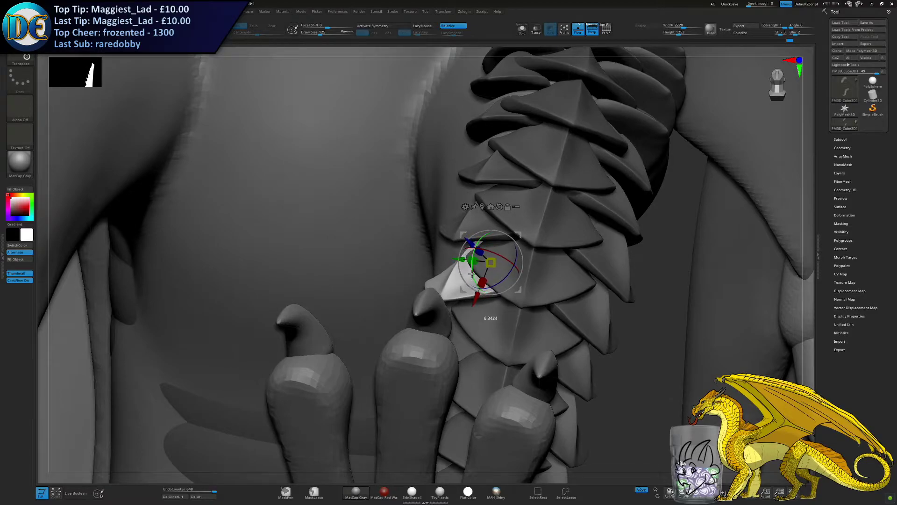
pyautogui.moveTo(480, 267); pyautogui.dragTo(420, 273, button='right')
pyautogui.moveTo(478, 290); pyautogui.dragTo(480, 286)
pyautogui.moveTo(528, 269); pyautogui.dragTo(474, 268, button='right')
# Copy the eleventh inner scale one position down and adjust the twelfth's angle and depth
pyautogui.moveTo(433, 229); pyautogui.dragTo(423, 265)
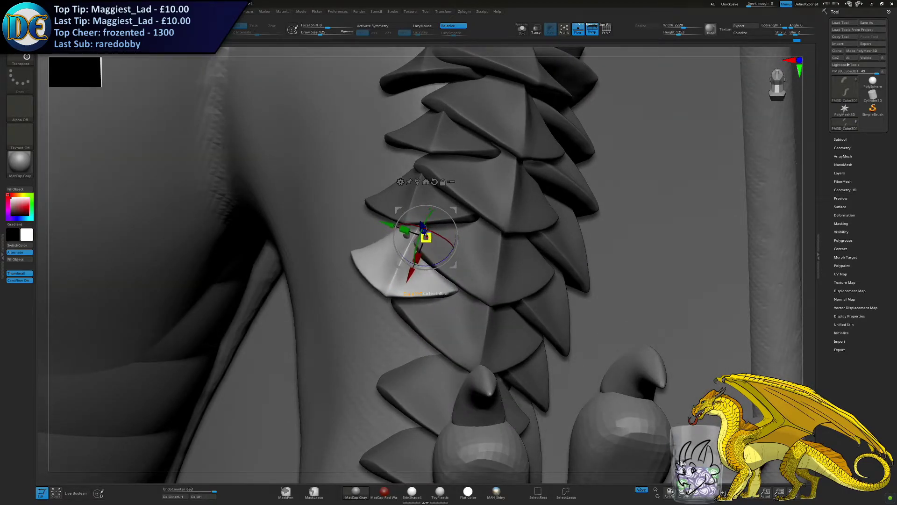
pyautogui.moveTo(422, 223); pyautogui.dragTo(421, 222)
pyautogui.moveTo(502, 238); pyautogui.dragTo(435, 256, button='right')
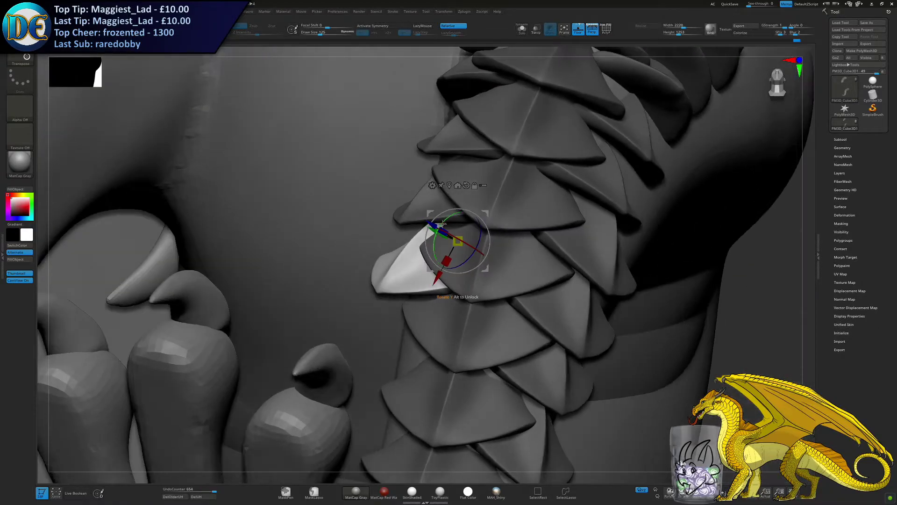
pyautogui.moveTo(430, 226); pyautogui.dragTo(422, 236)
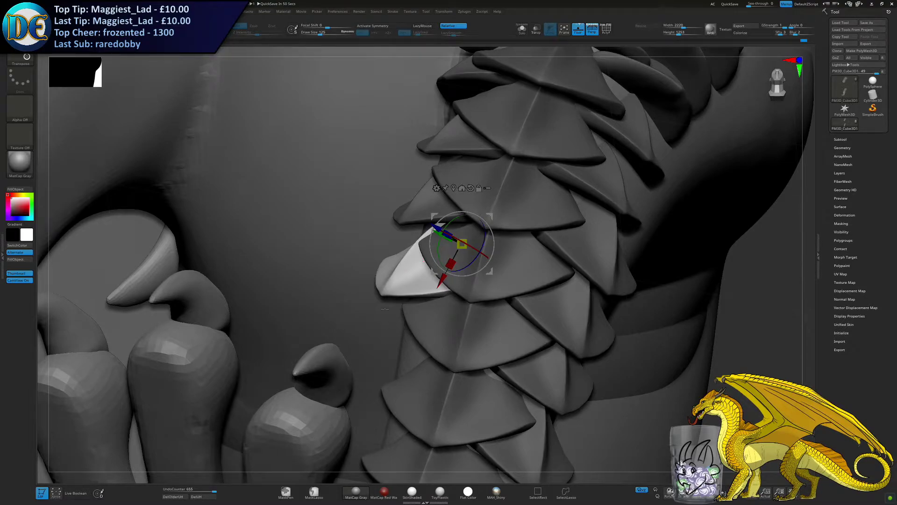
# Copy the twelfth inner scale one position down and shift and rotate the thirteenth to fit the lower leg
pyautogui.keyDown('alt'); pyautogui.moveTo(389, 316); pyautogui.dragTo(354, 236); pyautogui.keyUp('alt')
pyautogui.keyDown('ctrl'); pyautogui.moveTo(407, 199); pyautogui.dragTo(377, 254); pyautogui.keyUp('ctrl')
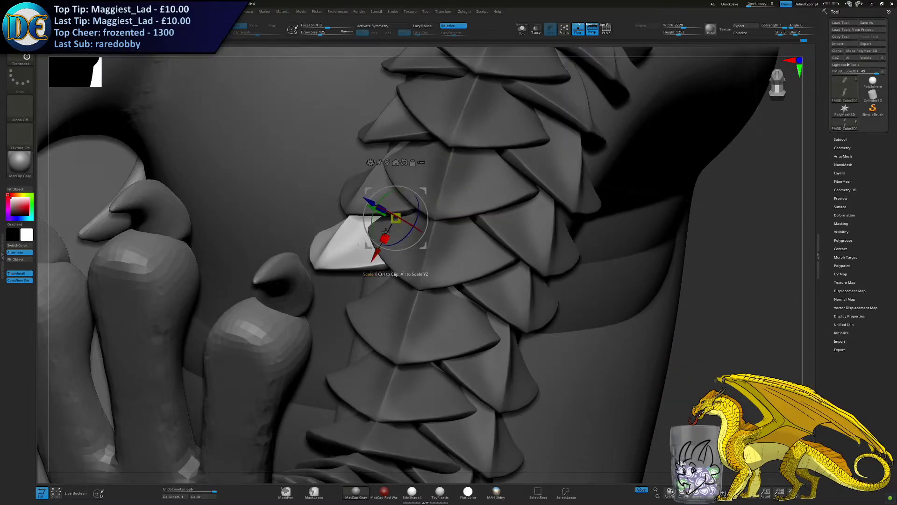
pyautogui.moveTo(370, 203); pyautogui.dragTo(373, 204)
pyautogui.moveTo(280, 233); pyautogui.dragTo(389, 230, button='right')
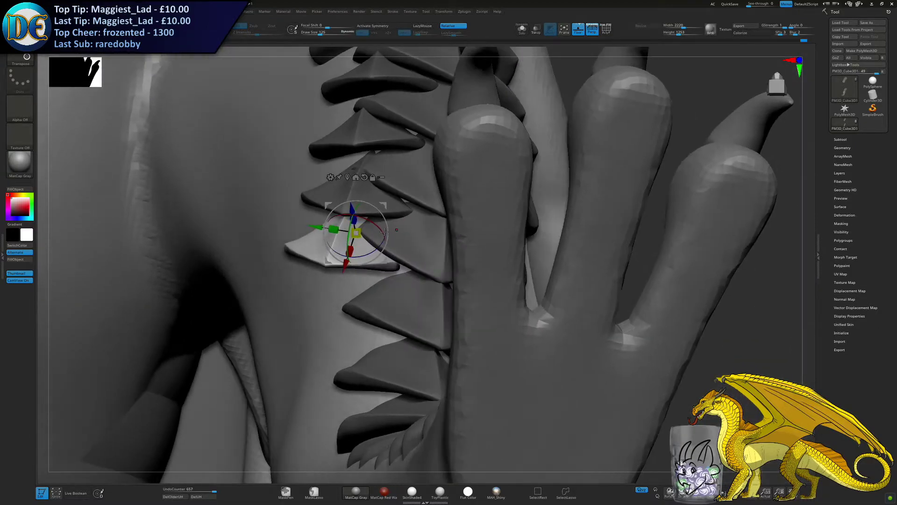
pyautogui.moveTo(316, 228); pyautogui.dragTo(332, 230)
pyautogui.moveTo(362, 268); pyautogui.dragTo(392, 258)
pyautogui.moveTo(365, 217); pyautogui.dragTo(365, 218)
pyautogui.keyDown('alt'); pyautogui.moveTo(355, 273); pyautogui.dragTo(416, 202, button='right'); pyautogui.keyUp('alt')
pyautogui.moveTo(415, 195); pyautogui.dragTo(414, 198)
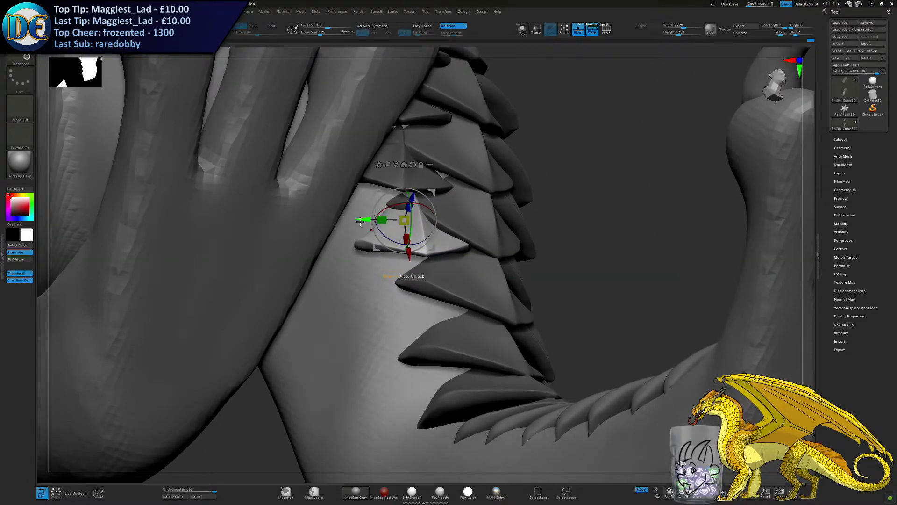
pyautogui.moveTo(366, 220); pyautogui.dragTo(359, 218)
# Copy the thirteenth inner scale one position down and align the fourteenth with the lower leg's surface
pyautogui.moveTo(403, 246); pyautogui.dragTo(413, 265)
pyautogui.moveTo(412, 309); pyautogui.dragTo(410, 325)
pyautogui.moveTo(528, 261); pyautogui.dragTo(453, 287, button='right')
pyautogui.moveTo(467, 248); pyautogui.dragTo(441, 246)
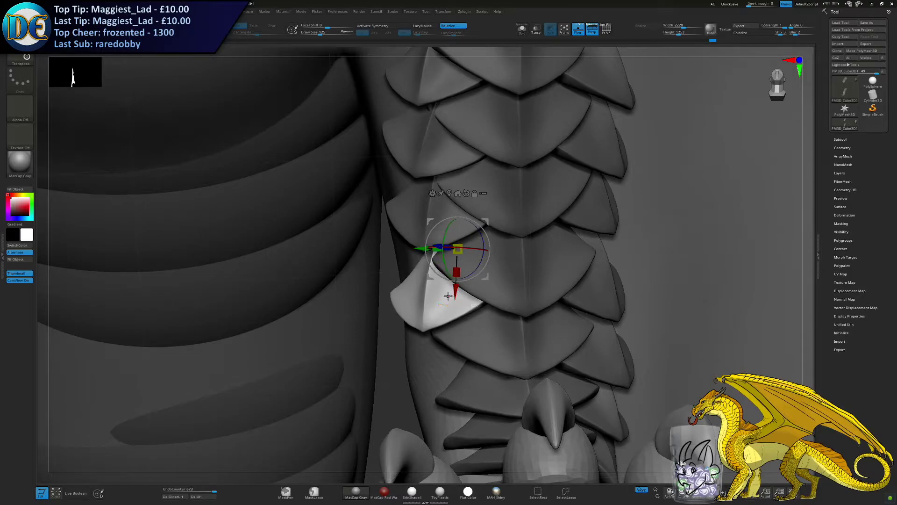
pyautogui.moveTo(408, 321); pyautogui.dragTo(465, 278, button='right')
pyautogui.moveTo(462, 290); pyautogui.dragTo(461, 288)
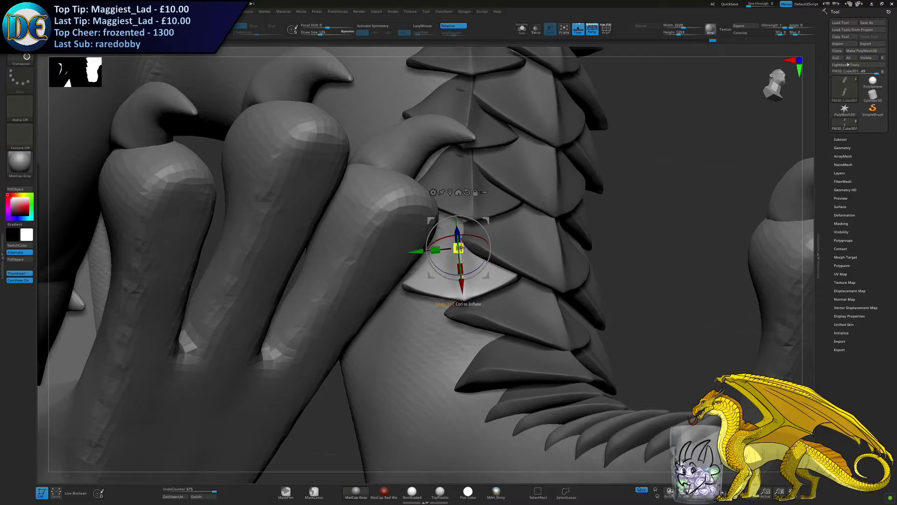
# Copy the fourteenth inner scale one position down and rotate and lower the fifteenth above the ankle
pyautogui.moveTo(441, 310); pyautogui.dragTo(383, 322, button='right')
pyautogui.moveTo(457, 258); pyautogui.dragTo(451, 317)
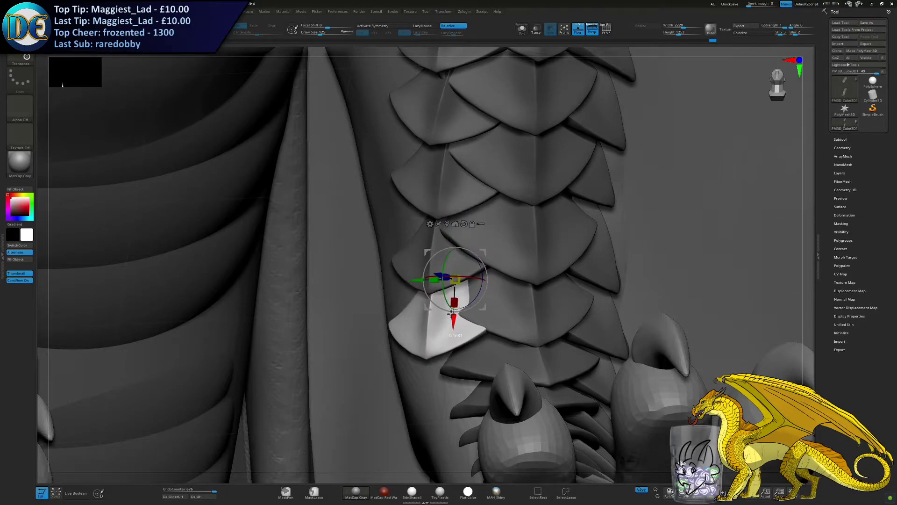
pyautogui.moveTo(468, 279); pyautogui.dragTo(440, 290)
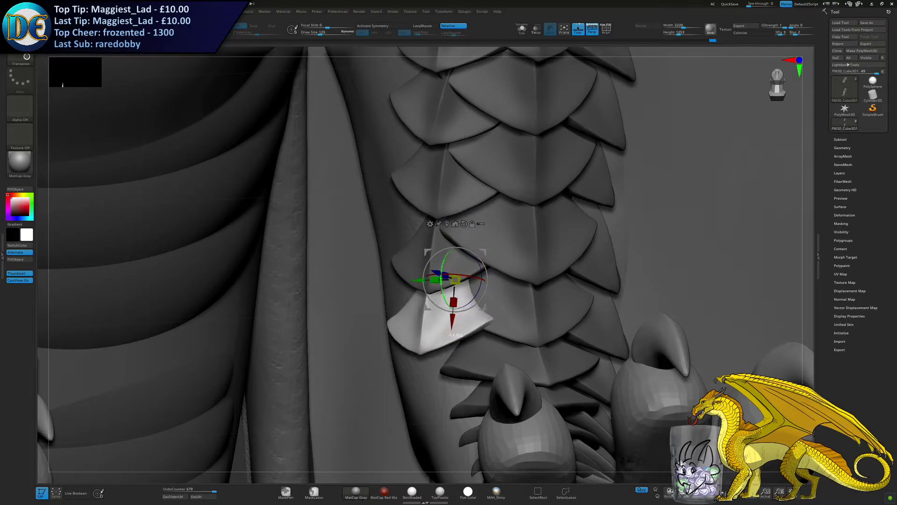
pyautogui.moveTo(450, 323); pyautogui.dragTo(449, 330)
pyautogui.moveTo(449, 330); pyautogui.dragTo(435, 268, button='right')
pyautogui.moveTo(420, 206); pyautogui.dragTo(432, 212)
pyautogui.moveTo(447, 262); pyautogui.dragTo(446, 266)
# Refine the fifteenth inner scale's rotation and position and check its fit above the foot
pyautogui.moveTo(454, 228); pyautogui.dragTo(462, 254)
pyautogui.moveTo(463, 253); pyautogui.dragTo(509, 222, button='right')
pyautogui.moveTo(473, 299); pyautogui.dragTo(473, 289)
pyautogui.moveTo(461, 327); pyautogui.dragTo(350, 318, button='right')
pyautogui.keyDown('alt'); pyautogui.moveTo(461, 289); pyautogui.dragTo(424, 341, button='right'); pyautogui.keyUp('alt')
pyautogui.keyDown('ctrl'); pyautogui.moveTo(424, 342); pyautogui.dragTo(467, 233, button='right'); pyautogui.keyUp('ctrl')
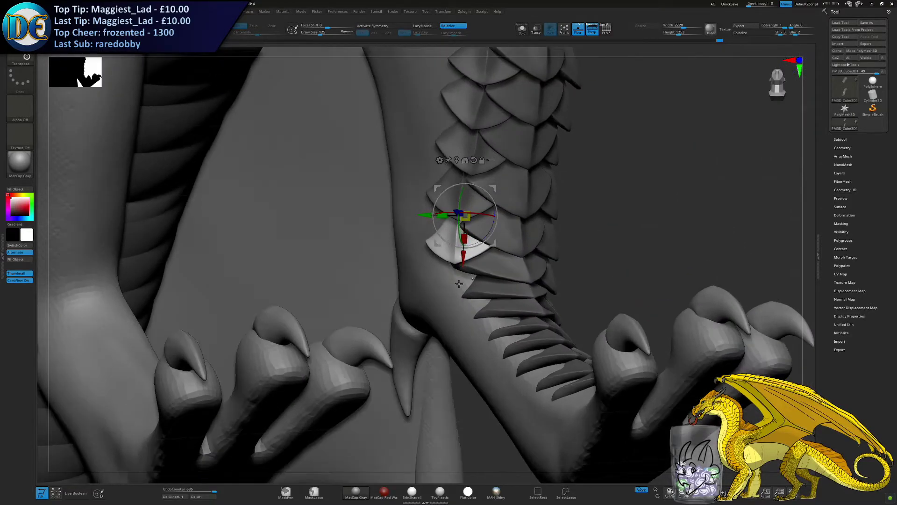
# Adjust the fifteenth inner scale's rotation and height so it sits against the hind leg beside the heel
pyautogui.moveTo(463, 305); pyautogui.dragTo(464, 306)
pyautogui.keyDown('ctrl'); pyautogui.moveTo(456, 292); pyautogui.dragTo(422, 225, button='right'); pyautogui.keyUp('ctrl')
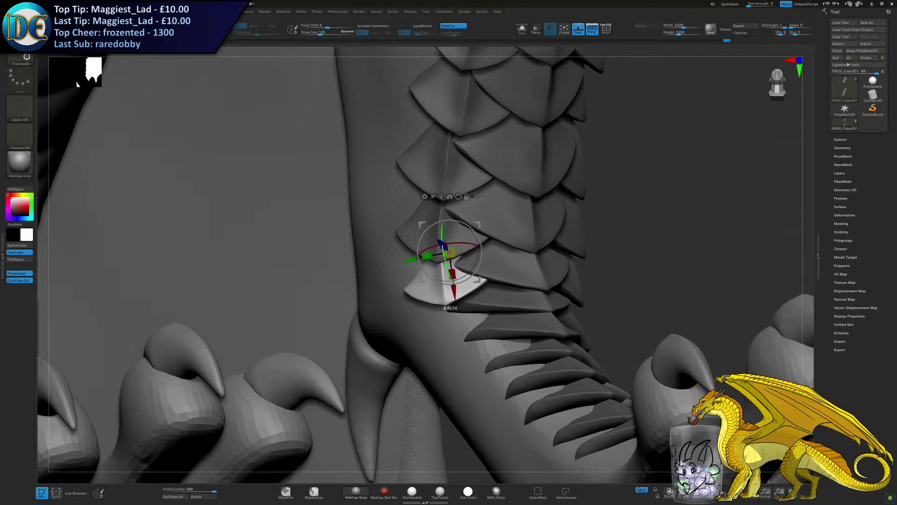
pyautogui.moveTo(456, 300); pyautogui.dragTo(456, 299)
pyautogui.moveTo(457, 299); pyautogui.dragTo(460, 270, button='right')
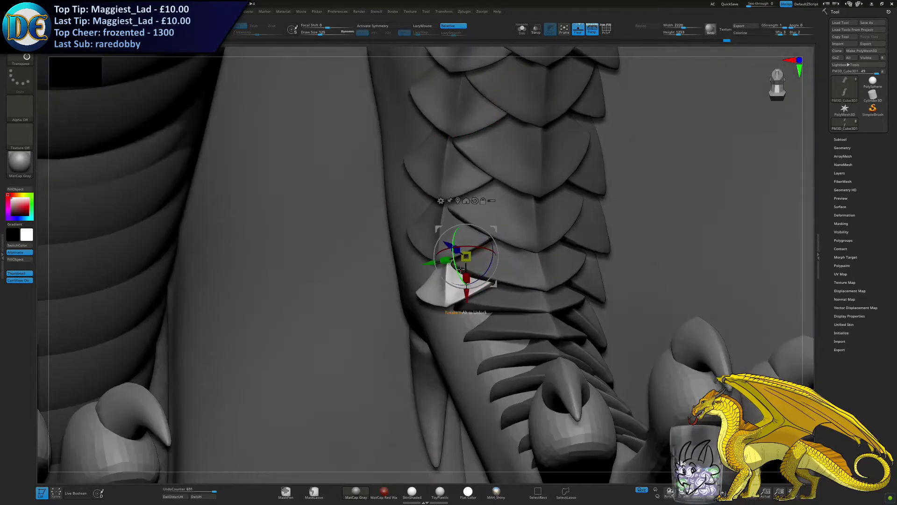
pyautogui.keyDown('alt'); pyautogui.moveTo(458, 324); pyautogui.dragTo(454, 266, button='right'); pyautogui.keyUp('alt')
# Copy the fifteenth inner scale one position down and rotate and shift the sixteenth to fit the leg below the heel claw
pyautogui.moveTo(454, 244); pyautogui.dragTo(472, 272)
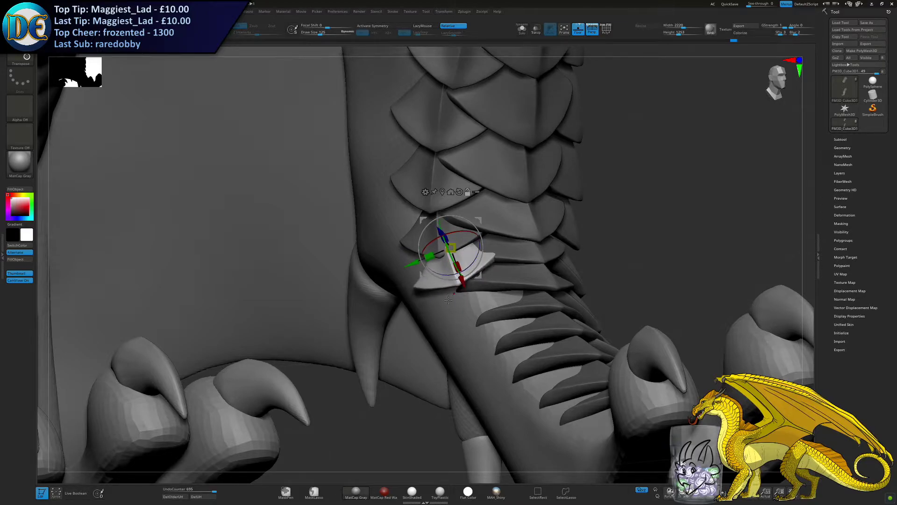
pyautogui.keyDown('alt'); pyautogui.moveTo(448, 299); pyautogui.dragTo(440, 261, button='right'); pyautogui.keyUp('alt')
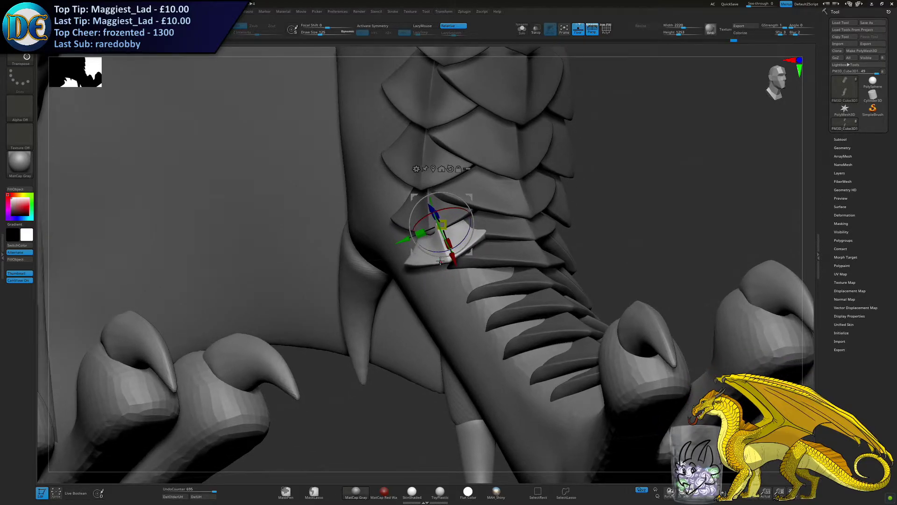
pyautogui.moveTo(395, 239); pyautogui.dragTo(388, 242)
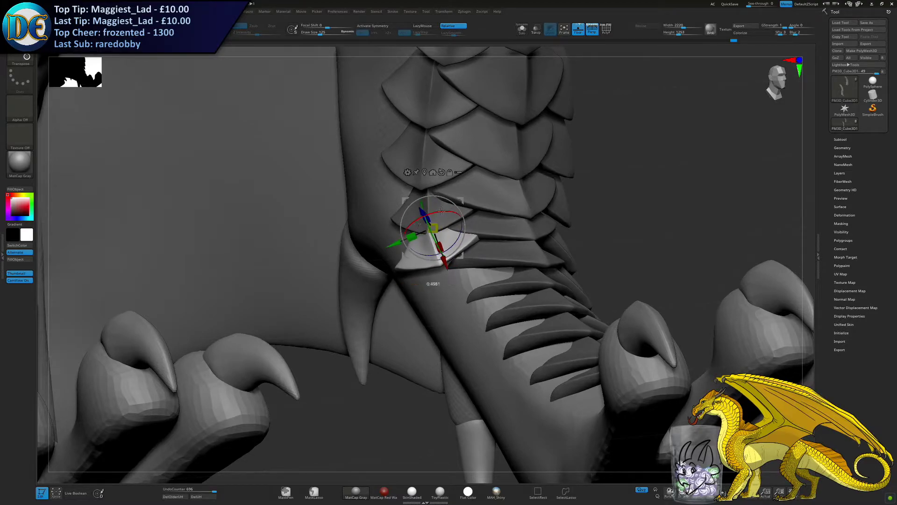
pyautogui.moveTo(419, 213); pyautogui.dragTo(421, 216)
pyautogui.moveTo(388, 234)
pyautogui.mouseDown(button='right')
pyautogui.moveTo(427, 243)
pyautogui.moveTo(390, 225)
pyautogui.mouseUp(button='right')
pyautogui.moveTo(385, 223); pyautogui.dragTo(386, 224)
pyautogui.moveTo(387, 223); pyautogui.dragTo(399, 260, button='right')
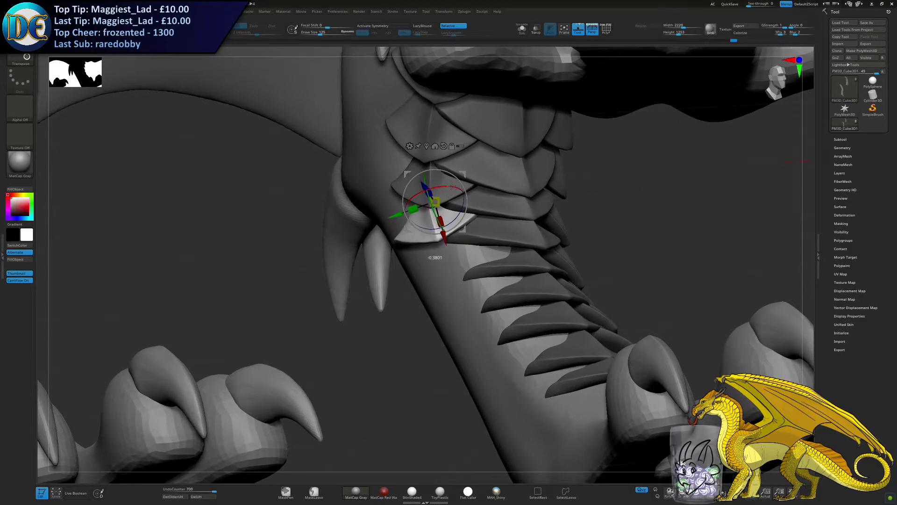
pyautogui.moveTo(410, 214); pyautogui.dragTo(397, 216)
pyautogui.moveTo(443, 256); pyautogui.dragTo(445, 258, button='right')
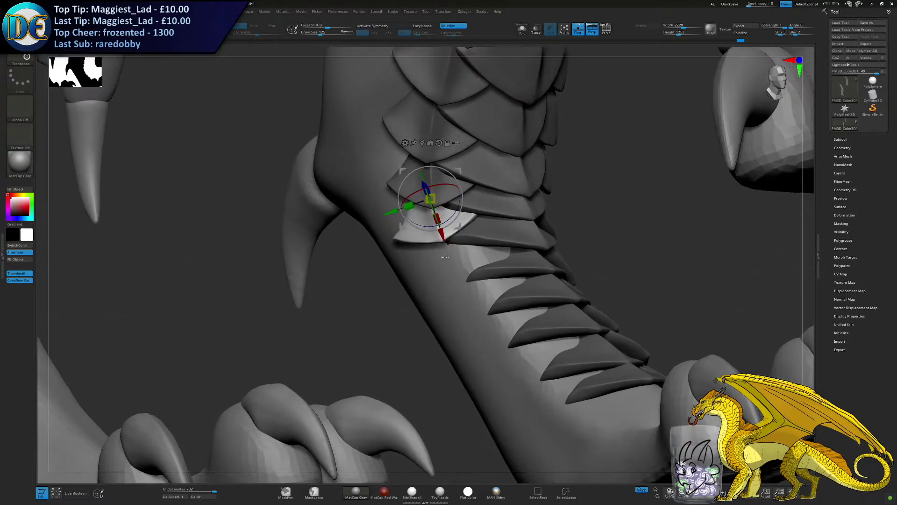
# Copy the sixteenth inner scale one position down and move the seventeenth close to the leg's surface
pyautogui.moveTo(442, 238); pyautogui.dragTo(462, 271)
pyautogui.moveTo(446, 238); pyautogui.dragTo(414, 265)
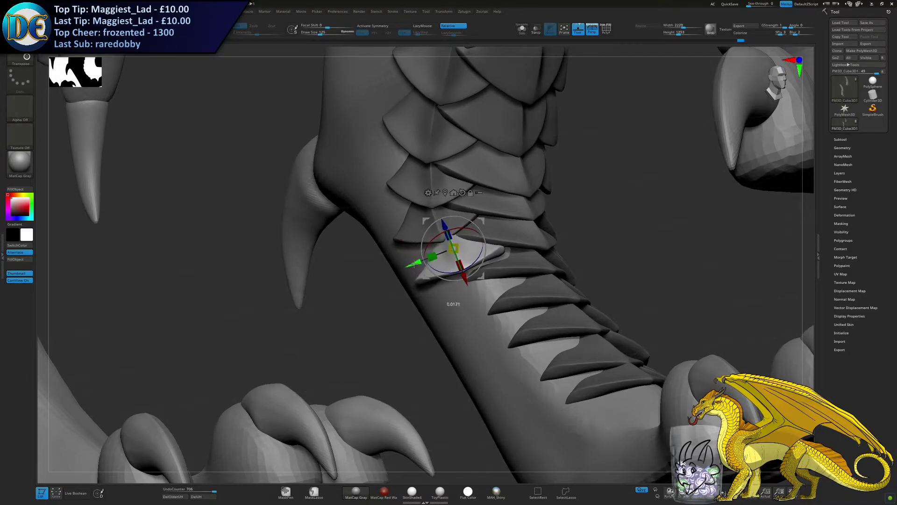
pyautogui.moveTo(440, 265); pyautogui.dragTo(470, 264, button='right')
pyautogui.moveTo(432, 221)
pyautogui.mouseDown()
pyautogui.moveTo(439, 230)
pyautogui.moveTo(432, 226)
pyautogui.mouseUp()
pyautogui.moveTo(457, 308); pyautogui.dragTo(396, 283, button='right')
# Refine the seventeenth inner scale's rotation and position so it overlaps the neighbouring central column
pyautogui.moveTo(526, 236); pyautogui.dragTo(458, 223, button='right')
pyautogui.moveTo(520, 223); pyautogui.dragTo(533, 243)
pyautogui.moveTo(470, 256); pyautogui.dragTo(488, 258, button='right')
pyautogui.moveTo(518, 183); pyautogui.dragTo(515, 184)
pyautogui.moveTo(470, 209); pyautogui.dragTo(477, 206)
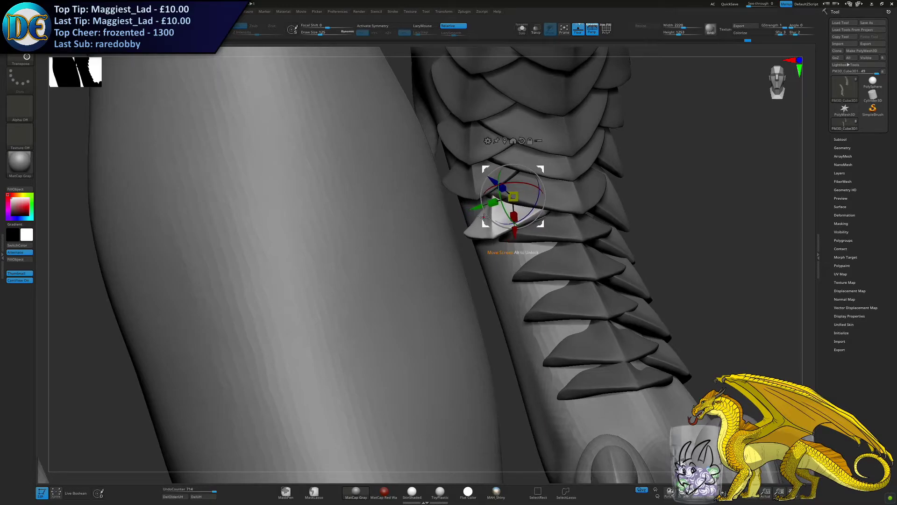
pyautogui.moveTo(527, 231); pyautogui.dragTo(194, 264, button='right')
pyautogui.keyDown('alt'); pyautogui.moveTo(469, 230); pyautogui.dragTo(418, 216, button='right'); pyautogui.keyUp('alt')
# Copy the seventeenth inner scale one position down and rotate and raise the eighteenth to follow the leg
pyautogui.moveTo(469, 224); pyautogui.dragTo(456, 268)
pyautogui.moveTo(423, 251); pyautogui.dragTo(445, 242, button='right')
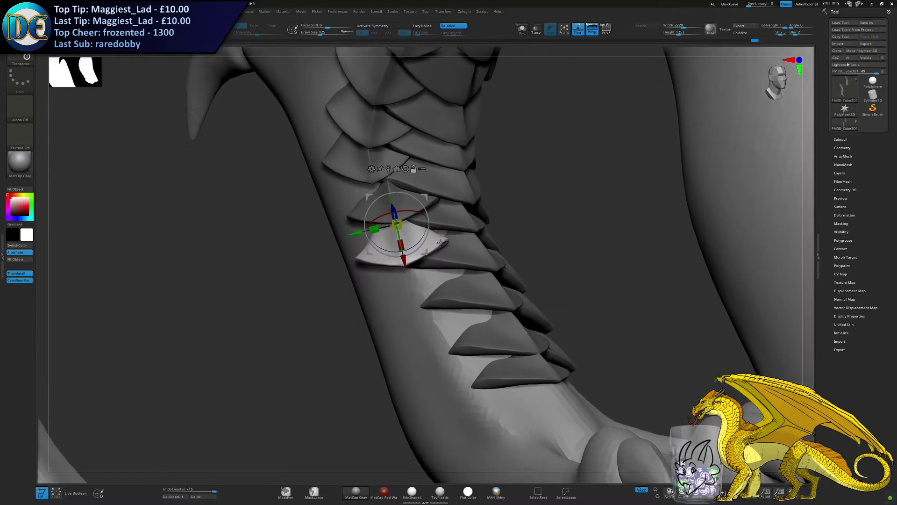
pyautogui.moveTo(416, 216); pyautogui.dragTo(421, 238)
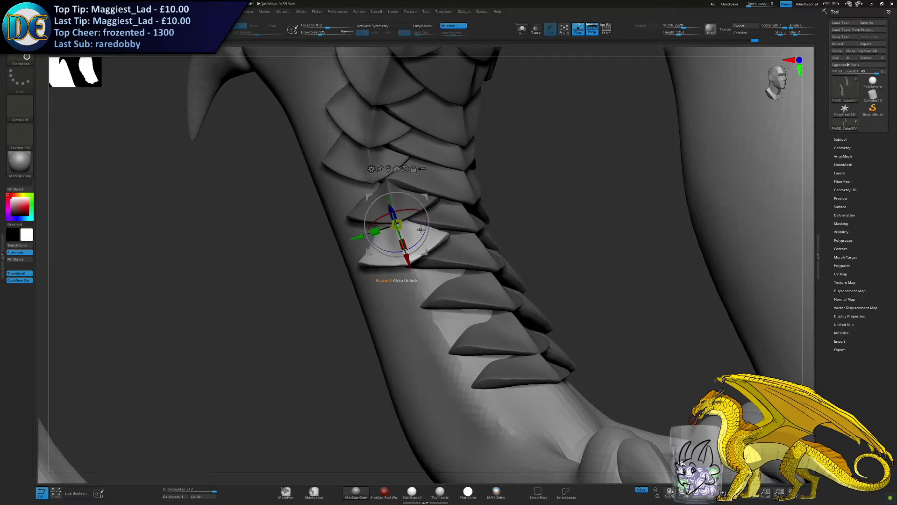
pyautogui.moveTo(408, 262); pyautogui.dragTo(406, 258)
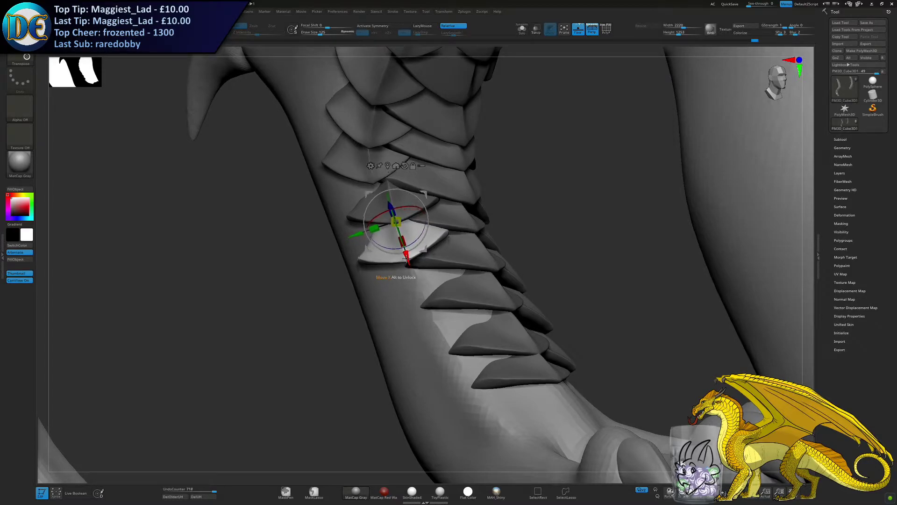
pyautogui.moveTo(407, 262); pyautogui.dragTo(396, 212, button='right')
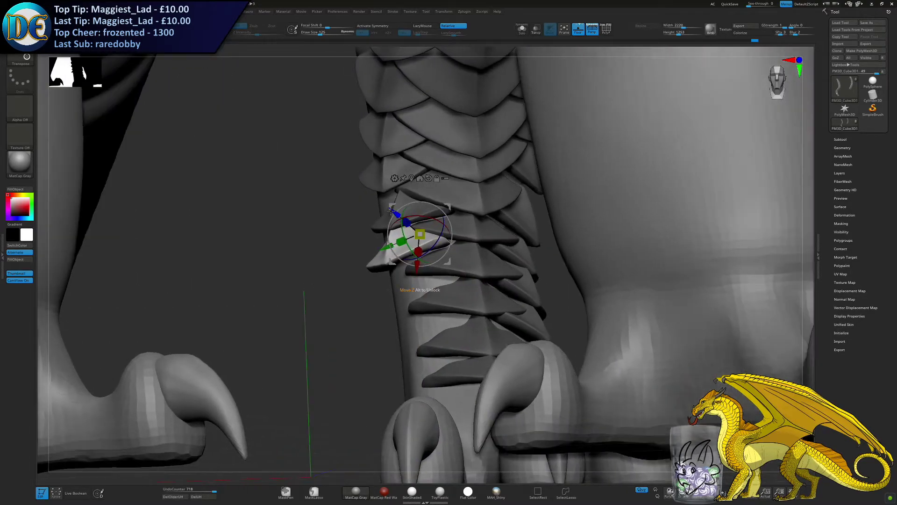
# Copy the eighteenth inner scale one position down and rotate and shift the nineteenth against the leg
pyautogui.moveTo(413, 251); pyautogui.dragTo(411, 265, button='right')
pyautogui.moveTo(422, 261)
pyautogui.mouseDown()
pyautogui.moveTo(418, 297)
pyautogui.moveTo(439, 277)
pyautogui.moveTo(406, 265)
pyautogui.mouseUp()
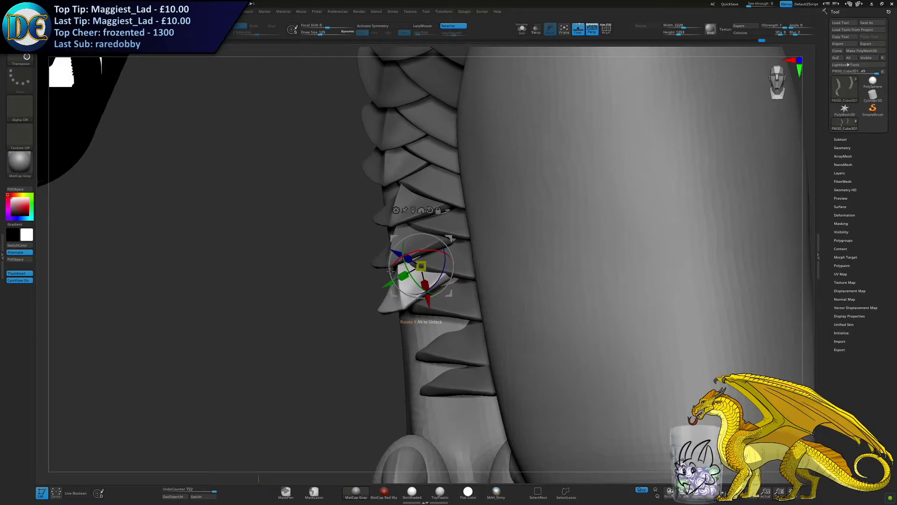
pyautogui.moveTo(391, 270); pyautogui.dragTo(457, 268, button='right')
pyautogui.moveTo(449, 271); pyautogui.dragTo(440, 243)
pyautogui.moveTo(462, 280); pyautogui.dragTo(463, 297)
pyautogui.moveTo(471, 244); pyautogui.dragTo(475, 246)
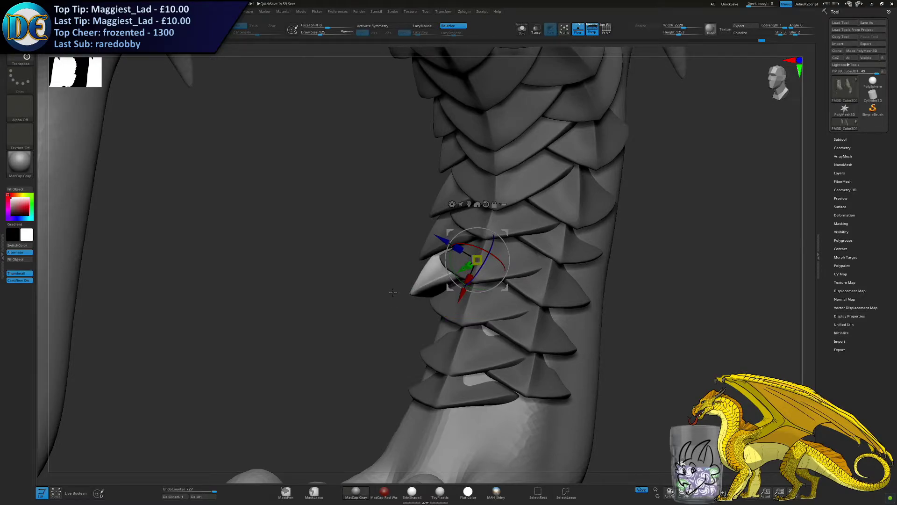
# Fine-tune the nineteenth inner scale's rotation and sideways position beside the central column
pyautogui.moveTo(348, 259); pyautogui.dragTo(424, 228)
pyautogui.moveTo(424, 229); pyautogui.dragTo(416, 226, button='right')
pyautogui.keyDown('alt'); pyautogui.moveTo(70, 181); pyautogui.dragTo(344, 144, button='right'); pyautogui.keyUp('alt')
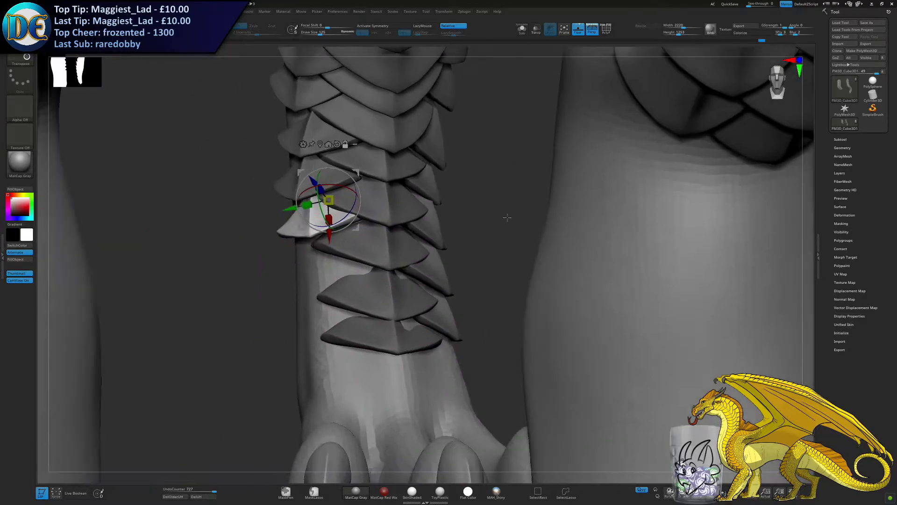
pyautogui.moveTo(336, 188); pyautogui.dragTo(332, 188)
pyautogui.keyDown('alt'); pyautogui.moveTo(331, 188); pyautogui.dragTo(394, 193, button='right'); pyautogui.keyUp('alt')
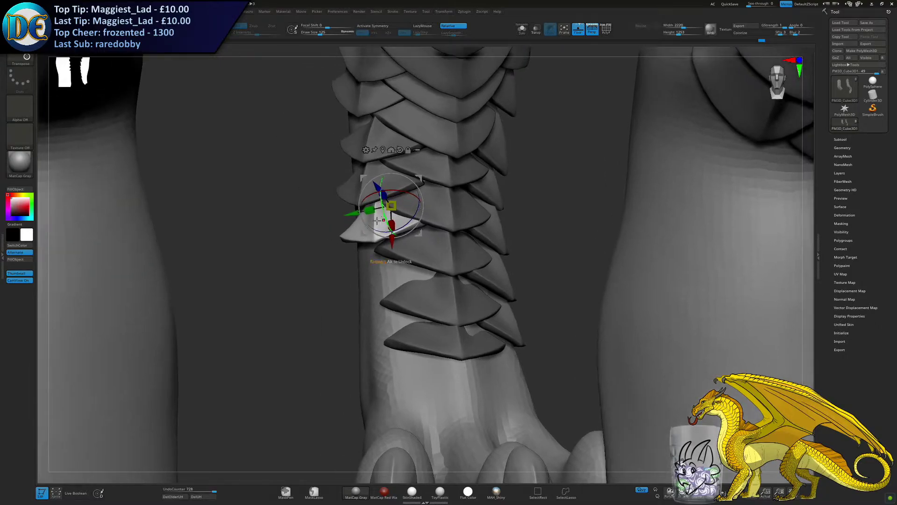
pyautogui.moveTo(353, 214); pyautogui.dragTo(356, 214)
# Copy the inner scale down two more positions and fit the twentieth and twenty-first to the leg above the foot
pyautogui.moveTo(396, 254); pyautogui.dragTo(396, 307)
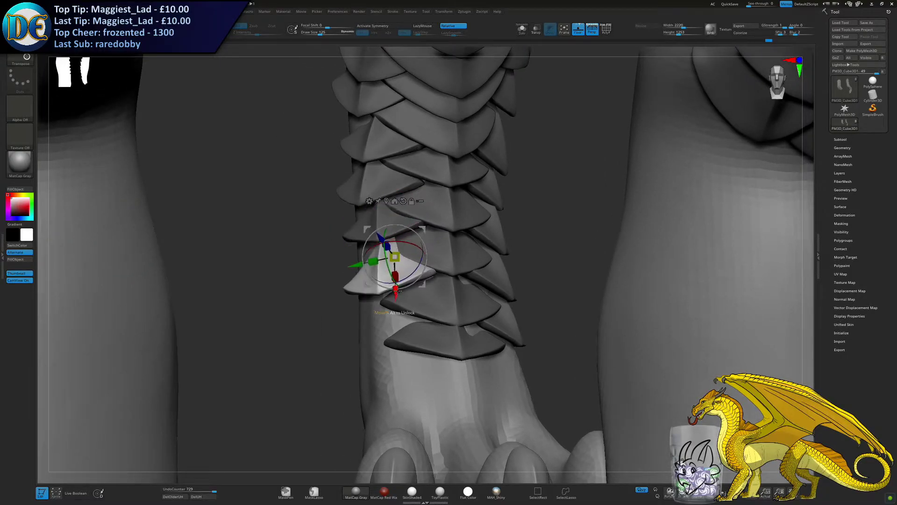
pyautogui.moveTo(386, 246); pyautogui.dragTo(386, 246)
pyautogui.moveTo(400, 301); pyautogui.dragTo(401, 295)
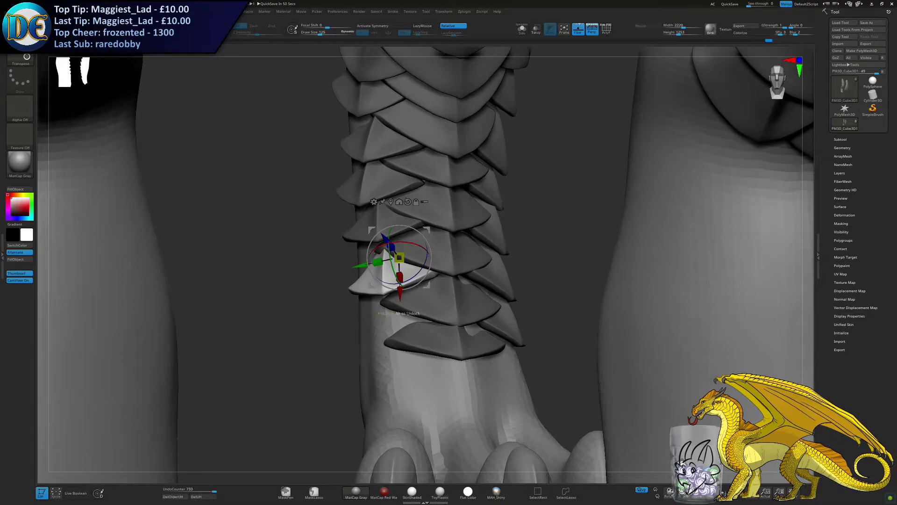
pyautogui.moveTo(400, 293)
pyautogui.mouseDown()
pyautogui.moveTo(401, 342)
pyautogui.moveTo(387, 284)
pyautogui.moveTo(392, 291)
pyautogui.mouseUp()
pyautogui.moveTo(405, 343); pyautogui.dragTo(405, 335)
pyautogui.moveTo(370, 310)
pyautogui.mouseDown()
pyautogui.moveTo(401, 290)
pyautogui.moveTo(403, 273)
pyautogui.moveTo(360, 314)
pyautogui.mouseUp()
pyautogui.moveTo(383, 285); pyautogui.dragTo(385, 287)
# Examine the scale columns on the front and hind legs from the front and side of the whole dragon
pyautogui.press('q')
pyautogui.moveTo(500, 318)
pyautogui.mouseDown(button='right')
pyautogui.moveTo(456, 280)
pyautogui.moveTo(406, 311)
pyautogui.moveTo(462, 288)
pyautogui.moveTo(458, 336)
pyautogui.moveTo(456, 297)
pyautogui.moveTo(468, 299)
pyautogui.moveTo(450, 267)
pyautogui.moveTo(509, 324)
pyautogui.moveTo(477, 364)
pyautogui.mouseUp(button='right')
pyautogui.rightClick(478, 364)
pyautogui.click(501, 346)
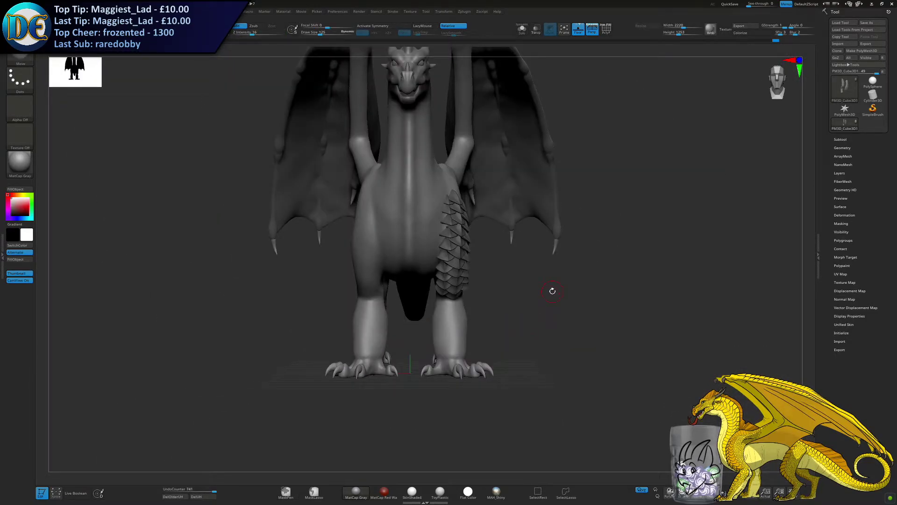
pyautogui.moveTo(553, 291); pyautogui.dragTo(448, 310)
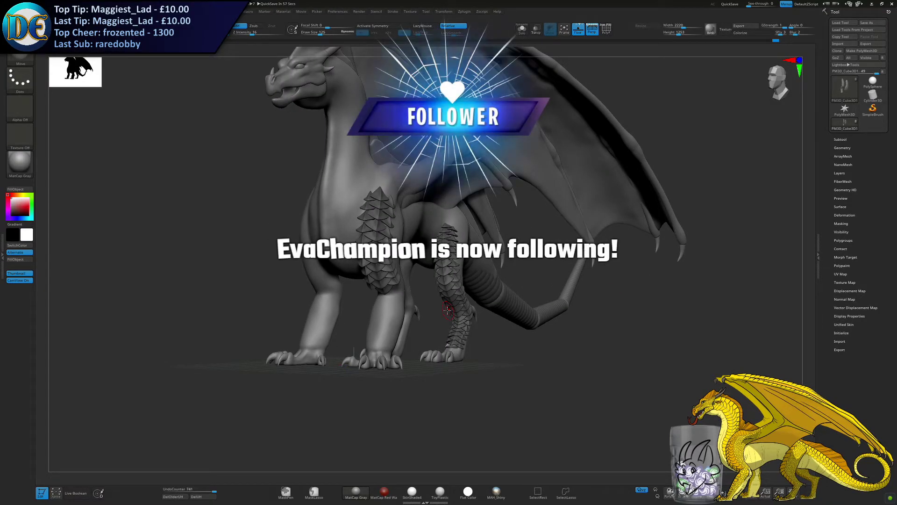
pyautogui.moveTo(377, 301); pyautogui.dragTo(361, 317, button='right')
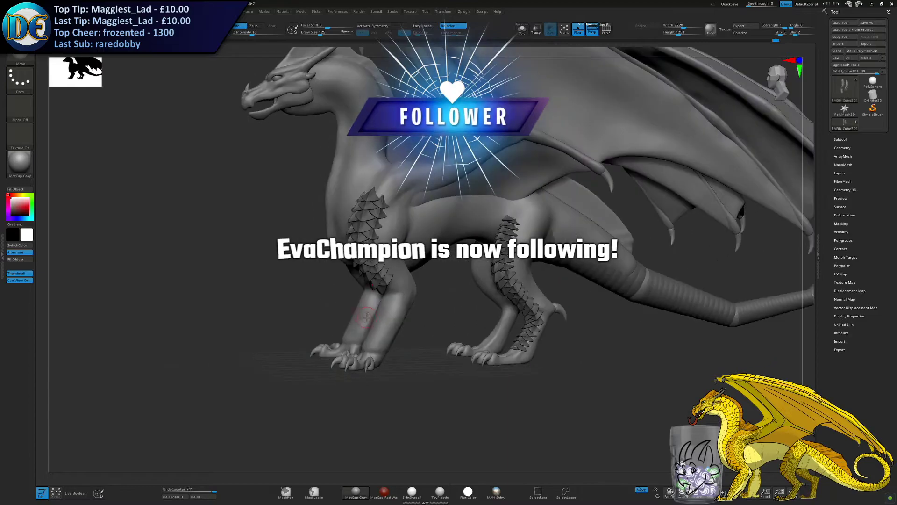
# Try to copy the last inner scale forward over the hind foot and rotate it to lie along the foot's top
pyautogui.press('w')
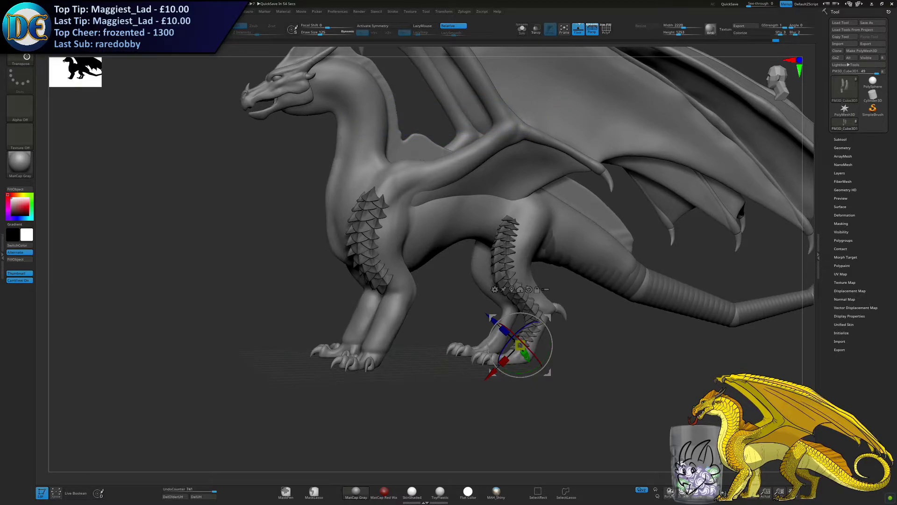
pyautogui.keyDown('alt'); pyautogui.moveTo(531, 362); pyautogui.dragTo(406, 333, button='right'); pyautogui.keyUp('alt')
pyautogui.moveTo(438, 285); pyautogui.dragTo(435, 262, button='right')
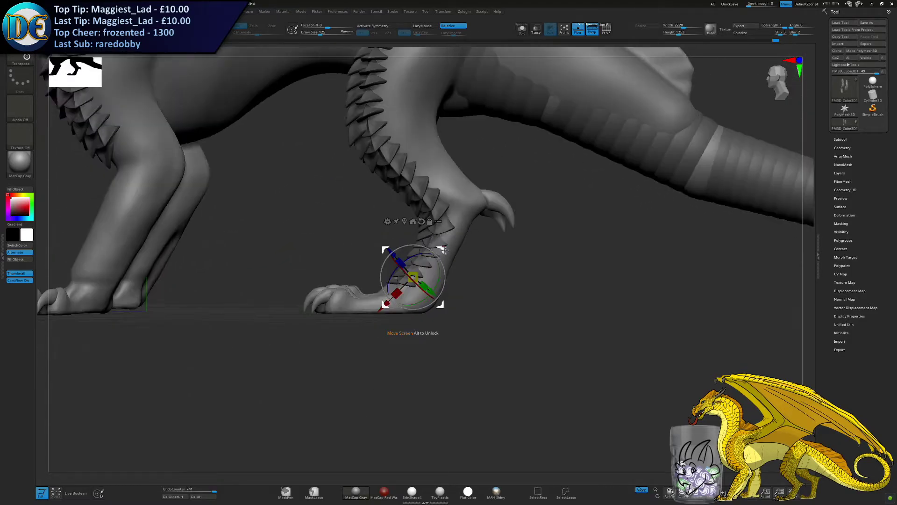
pyautogui.keyDown('ctrl'); pyautogui.moveTo(443, 253); pyautogui.dragTo(417, 240); pyautogui.keyUp('ctrl')
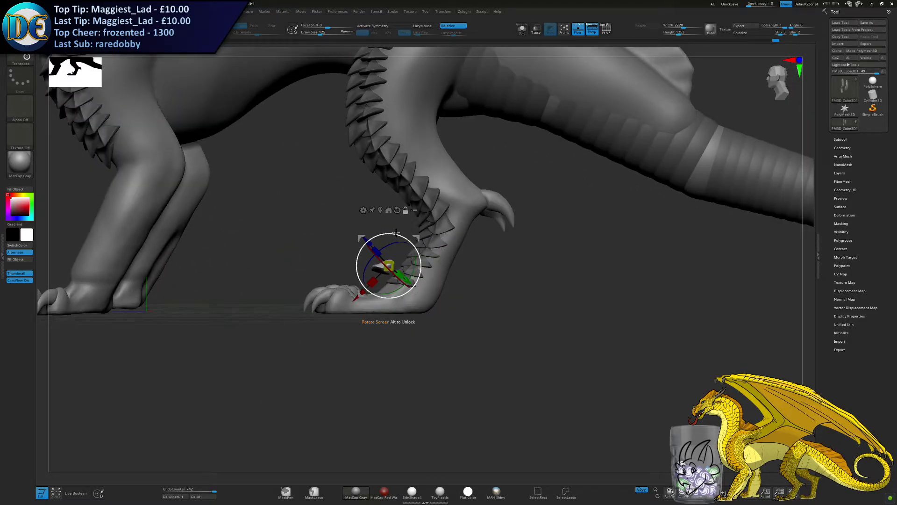
pyautogui.scroll(5, 396, 232)
pyautogui.moveTo(371, 305); pyautogui.dragTo(351, 325)
pyautogui.keyDown('alt'); pyautogui.moveTo(351, 352); pyautogui.dragTo(401, 280, button='right'); pyautogui.keyUp('alt')
pyautogui.scroll(5, 401, 281)
pyautogui.moveTo(415, 229)
pyautogui.mouseDown()
pyautogui.moveTo(416, 221)
pyautogui.moveTo(406, 240)
pyautogui.mouseUp()
pyautogui.moveTo(431, 201); pyautogui.dragTo(429, 250)
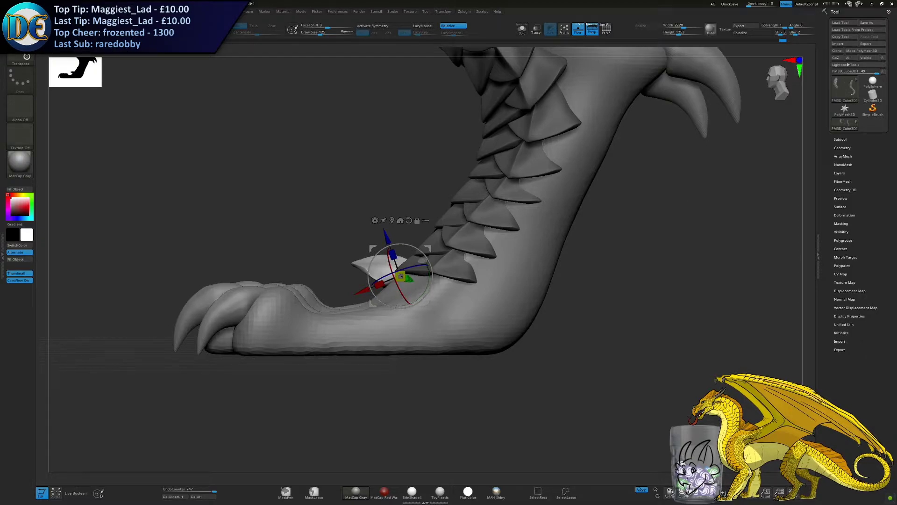
# Undo the scale copy above the hind foot together with its moves and rotations
pyautogui.moveTo(531, 382); pyautogui.dragTo(612, 418)
pyautogui.hotkey('ctrl', 'z')
pyautogui.hotkey('ctrl', 'z')
pyautogui.hotkey('ctrl', 'z')
pyautogui.hotkey('ctrl', 'z')
pyautogui.hotkey('ctrl', 'z')
pyautogui.hotkey('ctrl', 'z')
pyautogui.hotkey('ctrl', 'z')
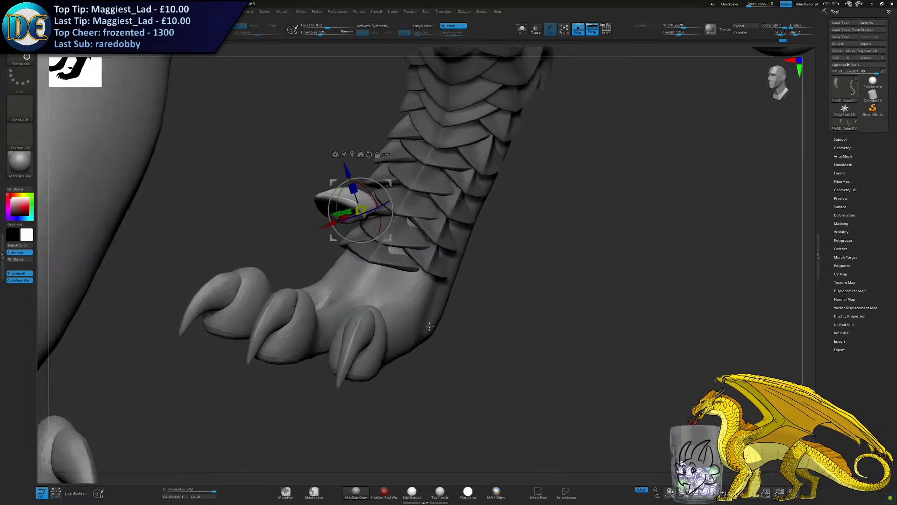
pyautogui.hotkey('ctrl', 'shift', 'z')
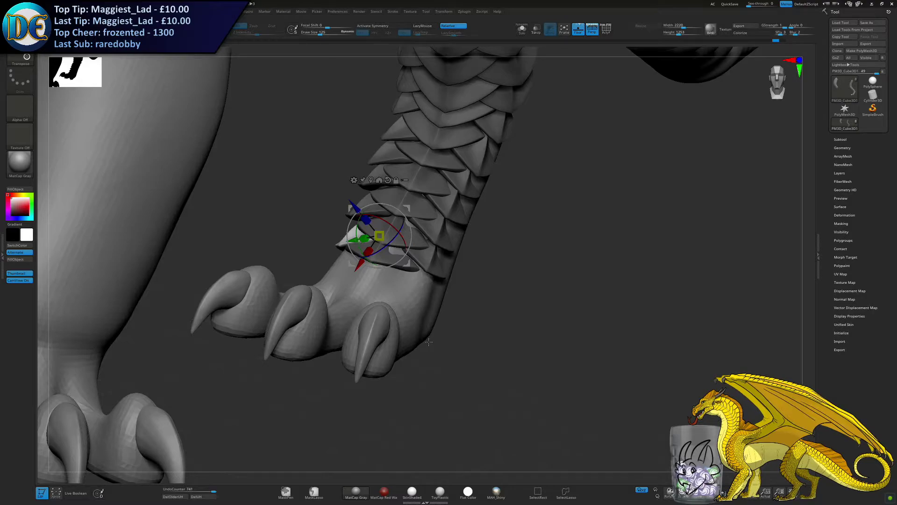
# Save the project over the existing file
pyautogui.keyDown('ctrl'); pyautogui.moveTo(429, 342); pyautogui.dragTo(402, 408, button='right'); pyautogui.keyUp('ctrl')
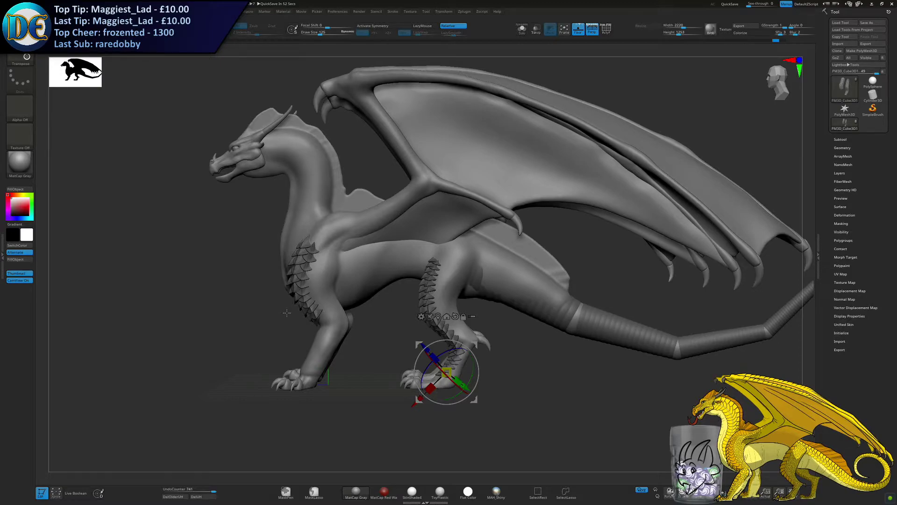
pyautogui.hotkey('ctrl', 's')
pyautogui.press('Return')
pyautogui.press('y')
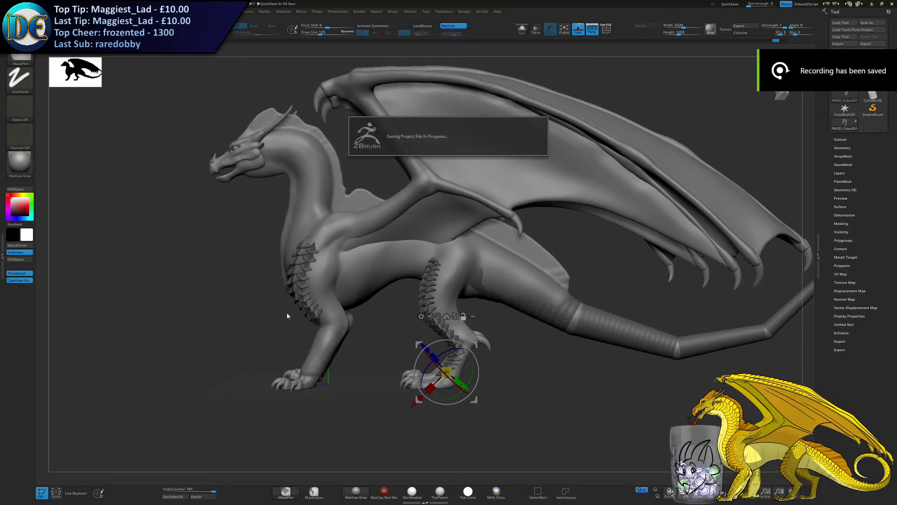
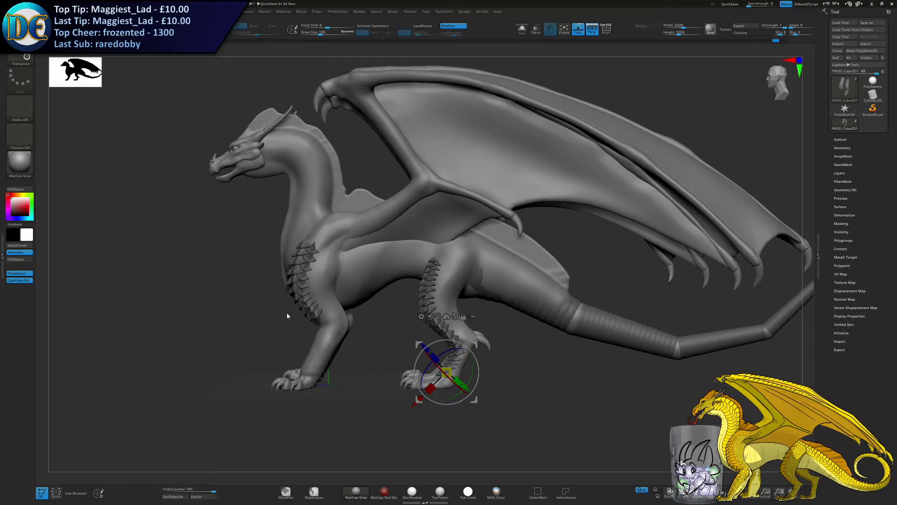
# Save the dragon project once more, replacing the previously saved file
pyautogui.moveTo(173, 330); pyautogui.dragTo(374, 353)
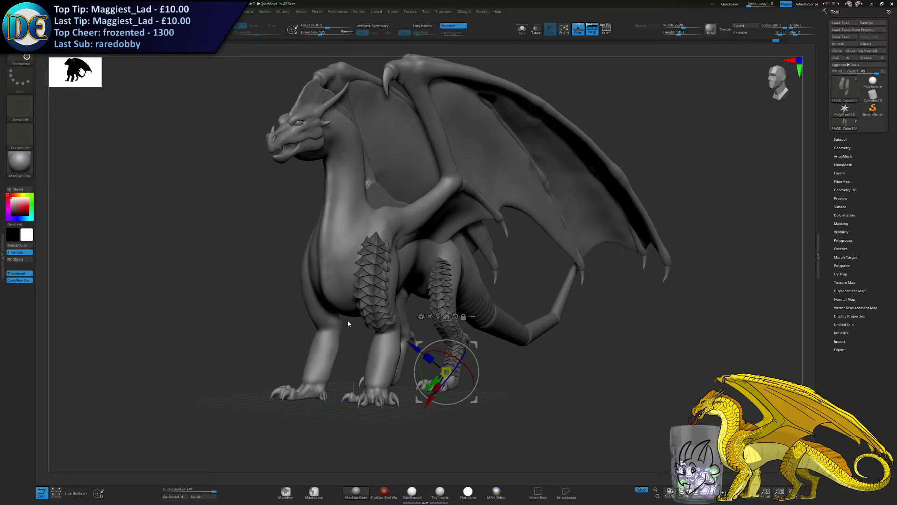
pyautogui.moveTo(403, 367); pyautogui.dragTo(343, 391)
pyautogui.hotkey('ctrl', 's')
pyautogui.press('Return')
pyautogui.press('y')
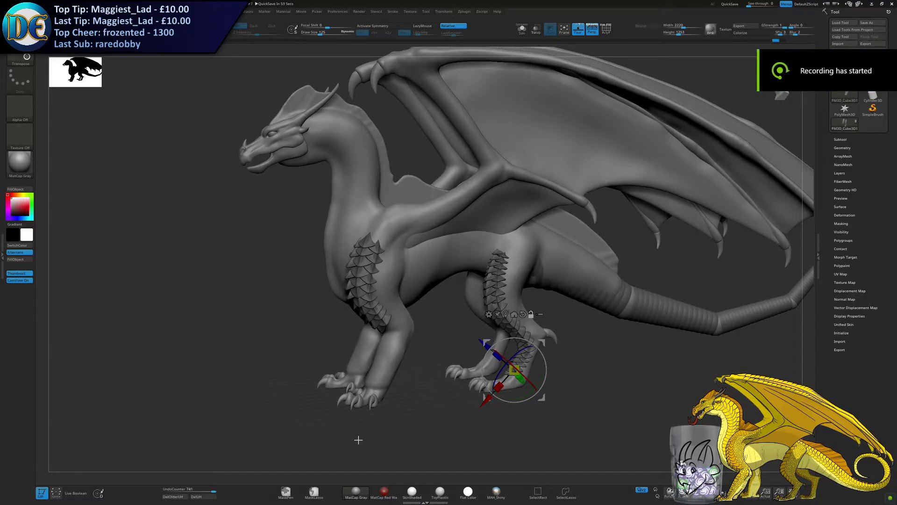
# Copy the lowest hind-leg scale out in front of the dragon's chest and split it into its own subtool
pyautogui.moveTo(361, 320); pyautogui.dragTo(353, 314, button='right')
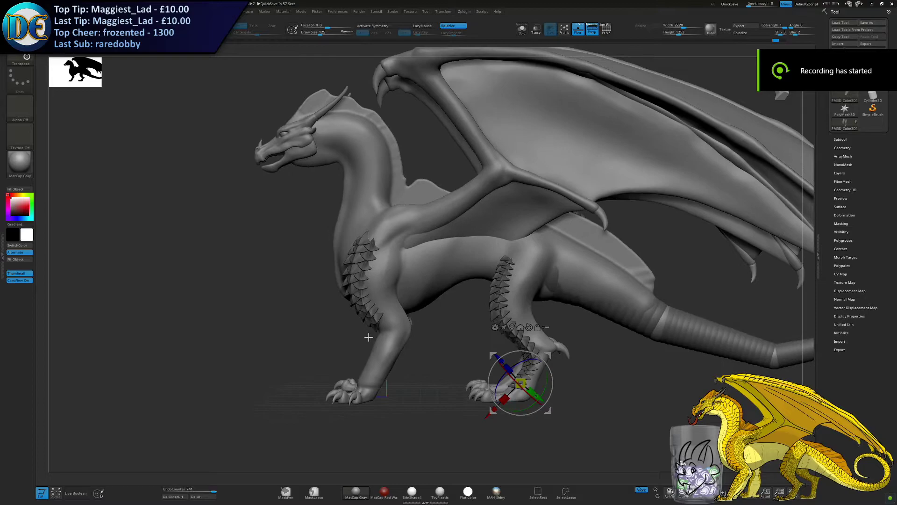
pyautogui.keyDown('ctrl'); pyautogui.moveTo(489, 413); pyautogui.dragTo(398, 481); pyautogui.keyUp('ctrl')
pyautogui.moveTo(419, 439); pyautogui.dragTo(234, 268)
pyautogui.moveTo(307, 303); pyautogui.dragTo(373, 311, button='right')
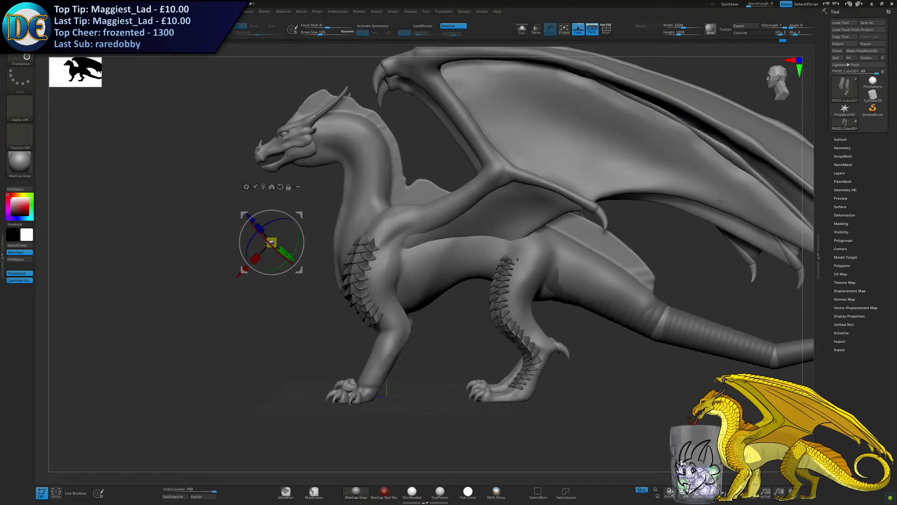
pyautogui.click(840, 139)
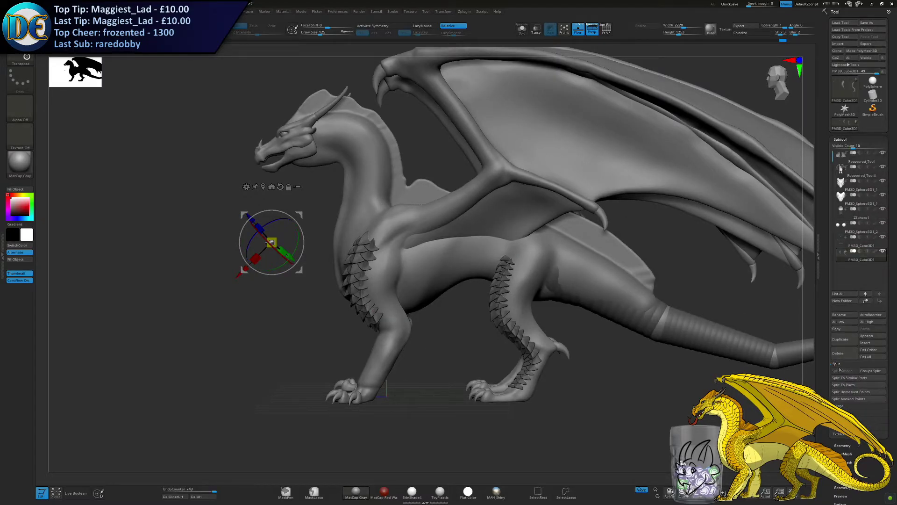
pyautogui.click(844, 385)
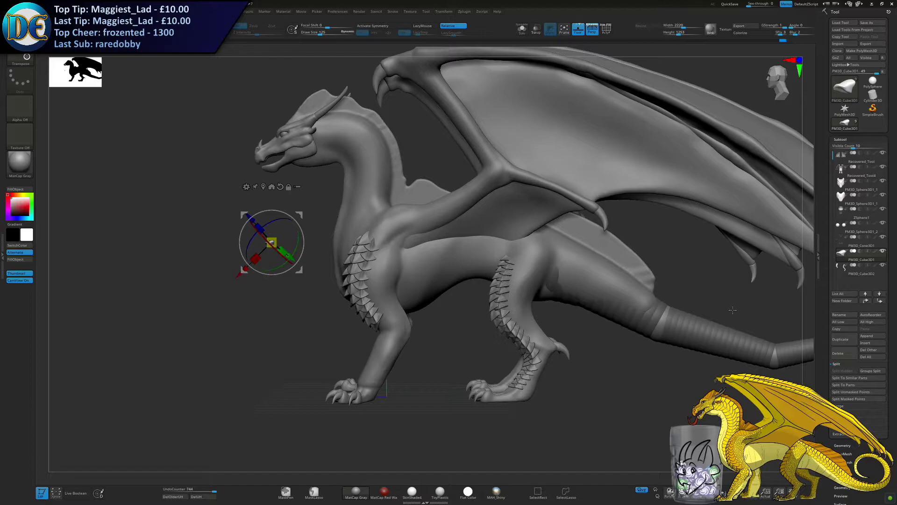
# Mirror the finished leg-scale subtool onto the dragon's opposite front and hind legs
pyautogui.click(846, 268)
pyautogui.moveTo(286, 318); pyautogui.dragTo(344, 322, button='right')
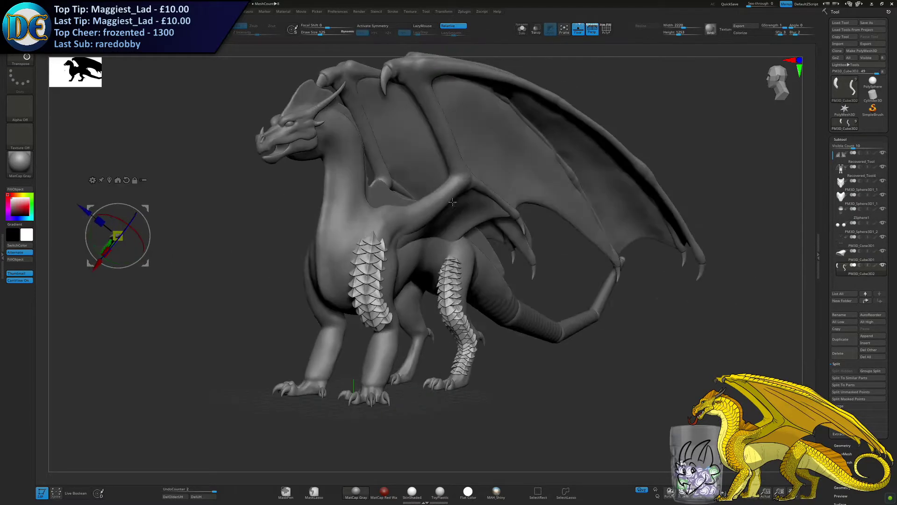
pyautogui.keyDown('alt'); pyautogui.moveTo(221, 306); pyautogui.dragTo(365, 235); pyautogui.keyUp('alt')
pyautogui.press('space')
pyautogui.click(311, 383)
pyautogui.click(362, 25)
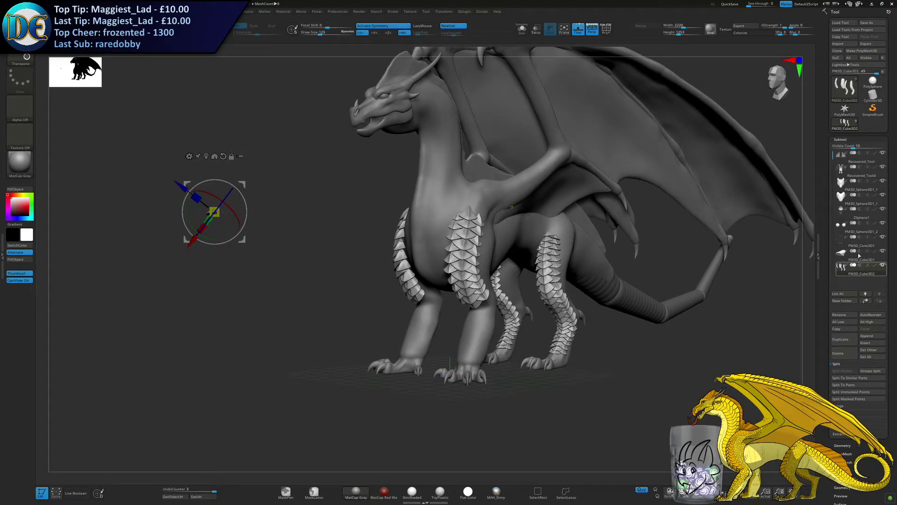
# Select the separate single-scale subtool and move the scale up to the neck just behind the jaw
pyautogui.click(840, 258)
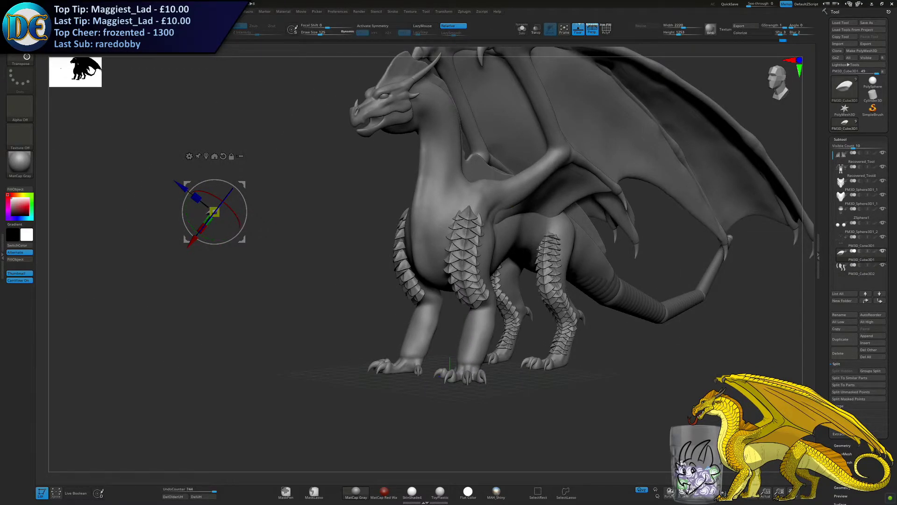
pyautogui.keyDown('shift'); pyautogui.moveTo(383, 187); pyautogui.dragTo(497, 190); pyautogui.keyUp('shift')
pyautogui.rightClick(323, 260)
pyautogui.moveTo(497, 190); pyautogui.dragTo(461, 235, button='right')
pyautogui.moveTo(456, 203); pyautogui.dragTo(643, 160)
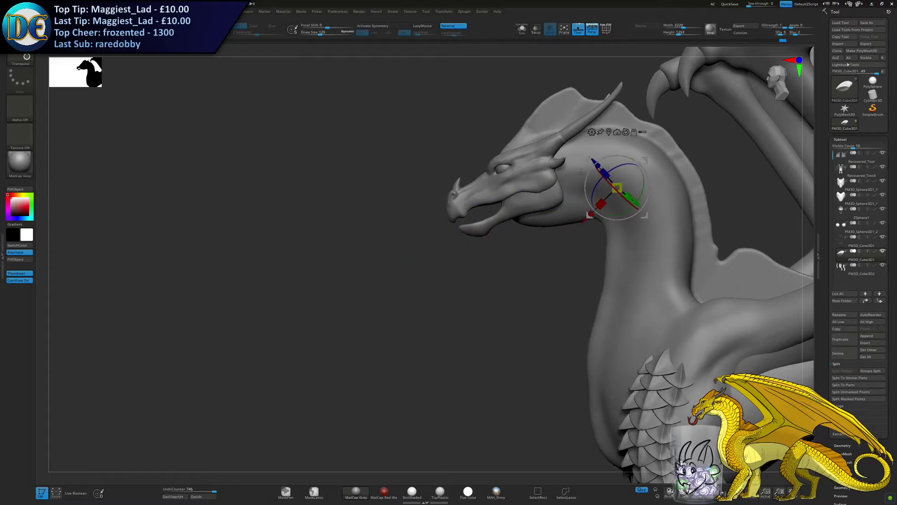
pyautogui.keyDown('alt'); pyautogui.moveTo(671, 152); pyautogui.dragTo(447, 205, button='right'); pyautogui.keyUp('alt')
# Rotate the single scale and shift it outward so it sits on the side of the upper neck
pyautogui.moveTo(404, 251); pyautogui.dragTo(421, 304)
pyautogui.moveTo(400, 243); pyautogui.dragTo(419, 240)
pyautogui.moveTo(421, 239); pyautogui.dragTo(470, 237, button='right')
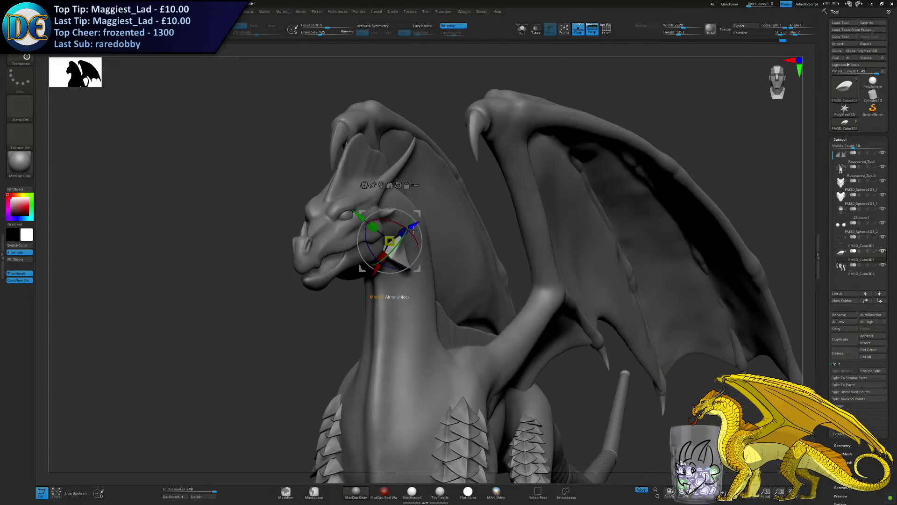
pyautogui.moveTo(411, 227); pyautogui.dragTo(446, 201)
pyautogui.moveTo(447, 203); pyautogui.dragTo(403, 213, button='right')
pyautogui.moveTo(423, 243); pyautogui.dragTo(444, 211)
pyautogui.moveTo(416, 216); pyautogui.dragTo(318, 239, button='right')
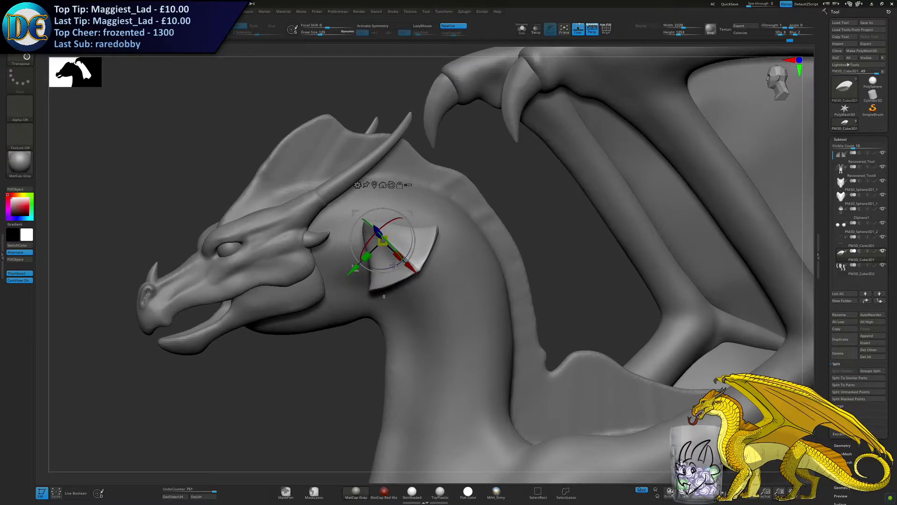
# Angle the scale against the neck's surface and move it closer behind the cheek horn
pyautogui.moveTo(407, 252); pyautogui.dragTo(409, 238)
pyautogui.moveTo(380, 245); pyautogui.dragTo(417, 253, button='right')
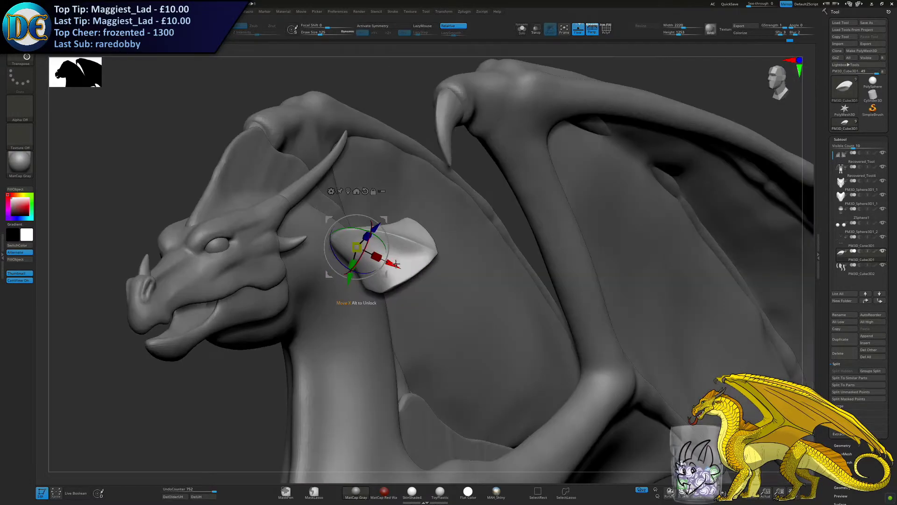
pyautogui.moveTo(392, 264); pyautogui.dragTo(351, 243)
pyautogui.moveTo(334, 206); pyautogui.dragTo(314, 230)
pyautogui.moveTo(369, 230); pyautogui.dragTo(313, 225, button='right')
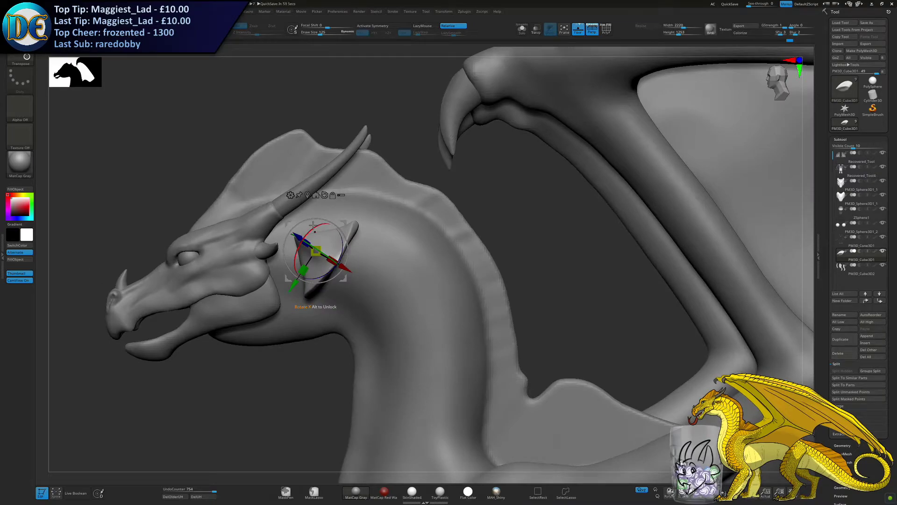
pyautogui.keyDown('alt'); pyautogui.moveTo(321, 290); pyautogui.dragTo(369, 277, button='right'); pyautogui.keyUp('alt')
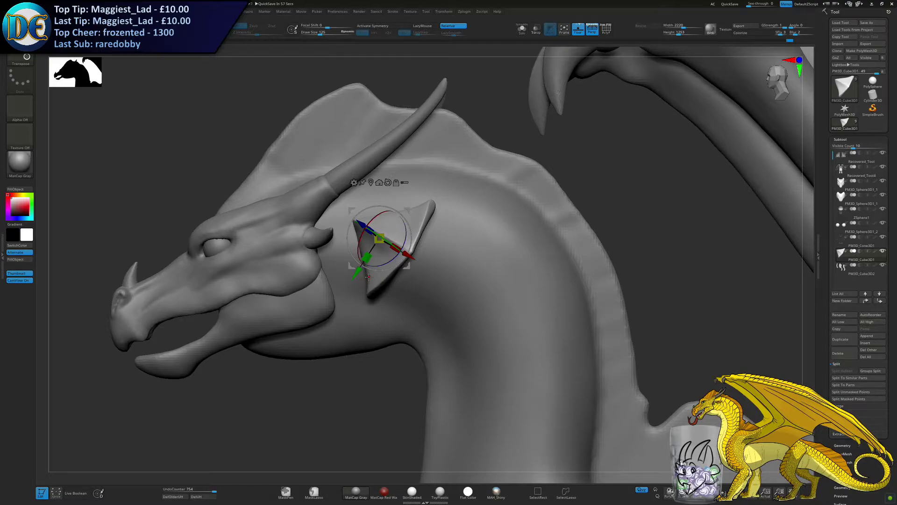
pyautogui.keyDown('alt'); pyautogui.moveTo(397, 182); pyautogui.dragTo(409, 160, button='right'); pyautogui.keyUp('alt')
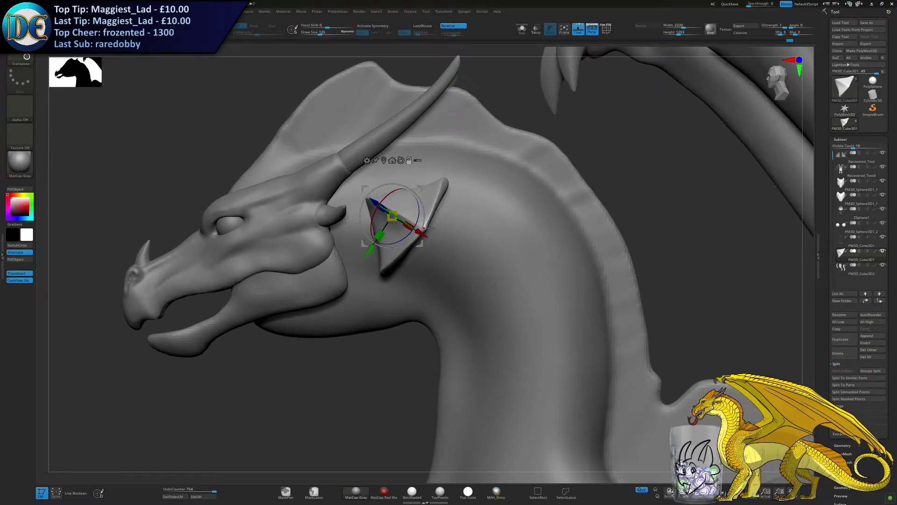
pyautogui.keyDown('alt'); pyautogui.moveTo(479, 190); pyautogui.dragTo(460, 172, button='right'); pyautogui.keyUp('alt')
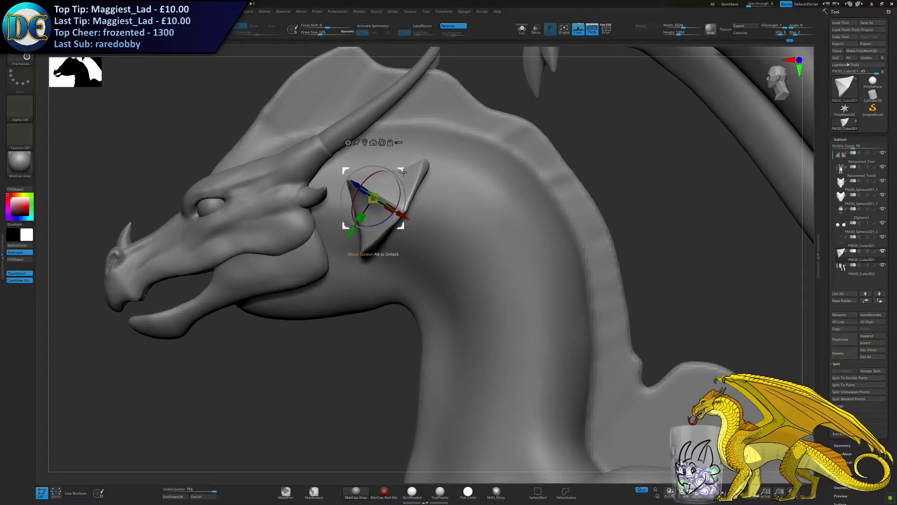
# Move the scale down to the bend of the neck and rotate it to follow the neck's direction
pyautogui.moveTo(403, 173); pyautogui.dragTo(503, 280)
pyautogui.moveTo(499, 242); pyautogui.dragTo(503, 253)
pyautogui.moveTo(507, 275); pyautogui.dragTo(509, 288, button='right')
pyautogui.moveTo(487, 230); pyautogui.dragTo(515, 243, button='right')
pyautogui.moveTo(463, 254); pyautogui.dragTo(462, 250)
pyautogui.moveTo(506, 248); pyautogui.dragTo(478, 251, button='right')
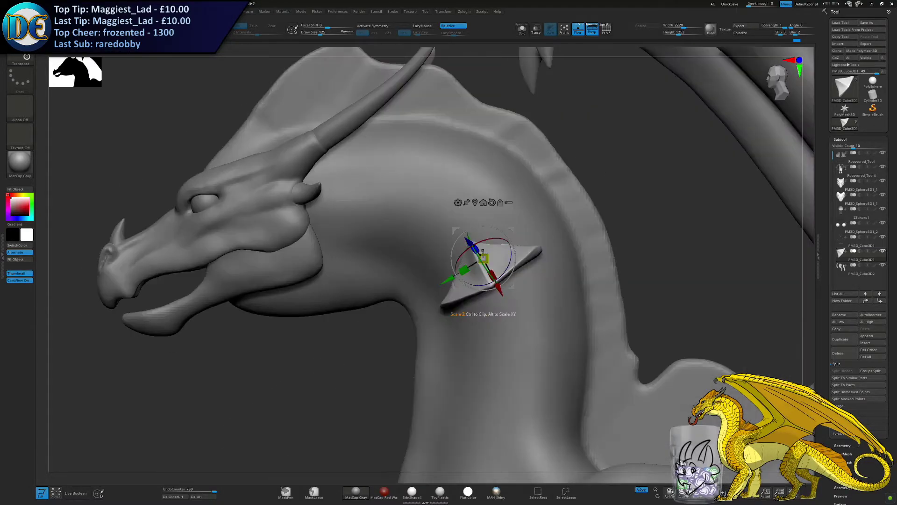
pyautogui.moveTo(482, 266); pyautogui.dragTo(499, 255)
# Tilt the scale and adjust its position so its base sits in the neck and its ridge runs downward
pyautogui.keyDown('alt'); pyautogui.moveTo(499, 260); pyautogui.dragTo(489, 225, button='right'); pyautogui.keyUp('alt')
pyautogui.moveTo(489, 225); pyautogui.dragTo(513, 224, button='right')
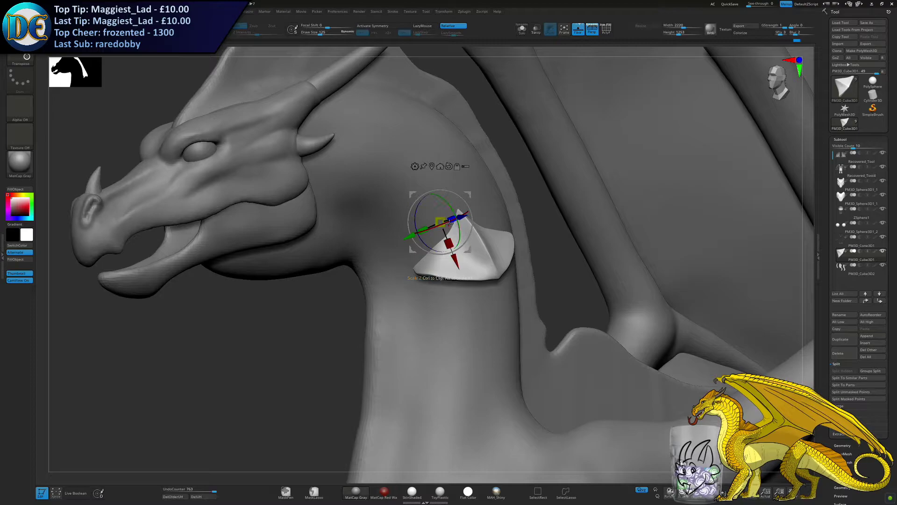
pyautogui.moveTo(448, 223); pyautogui.dragTo(434, 226)
pyautogui.moveTo(479, 275); pyautogui.dragTo(382, 264, button='right')
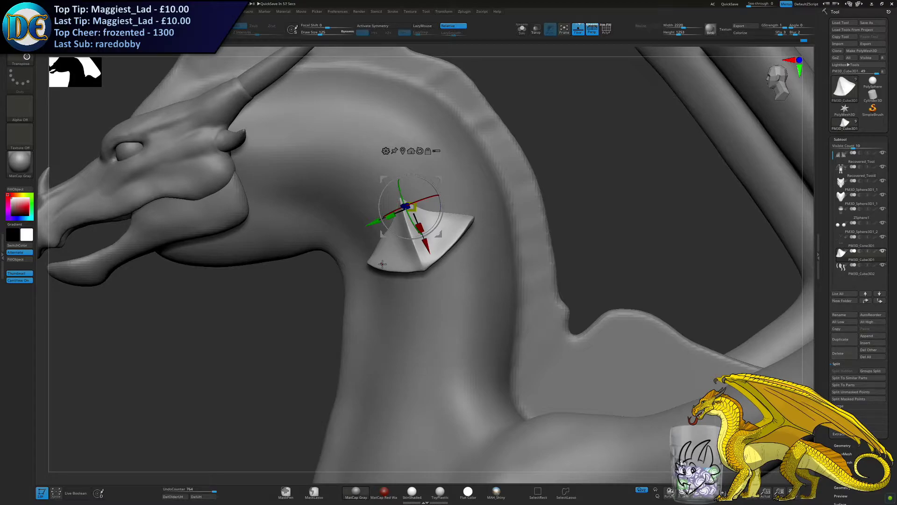
pyautogui.keyDown('alt'); pyautogui.moveTo(382, 266); pyautogui.dragTo(373, 276, button='right'); pyautogui.keyUp('alt')
pyautogui.moveTo(358, 236); pyautogui.dragTo(369, 231)
pyautogui.moveTo(431, 204); pyautogui.dragTo(430, 212)
pyautogui.moveTo(381, 224); pyautogui.dragTo(444, 228, button='right')
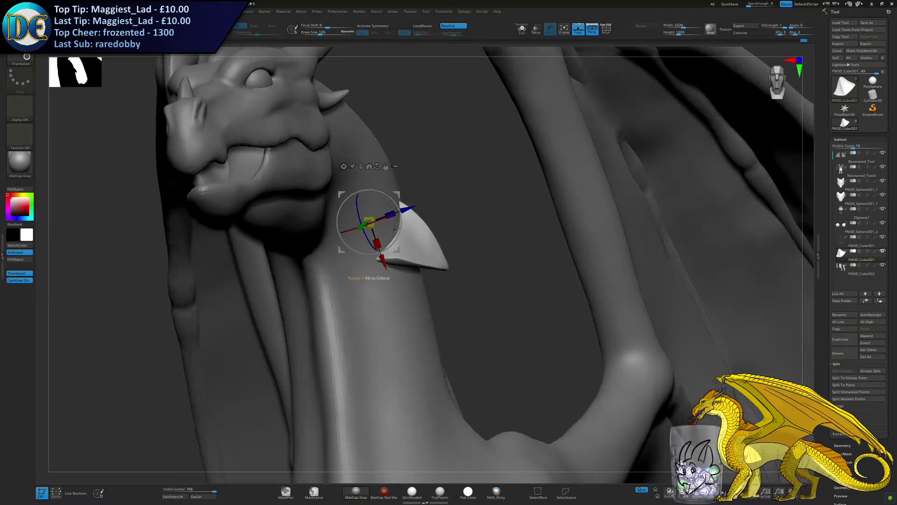
# Isolate the neck scale and flatten its curved outer profile with an enlarged Move brush
pyautogui.press('q')
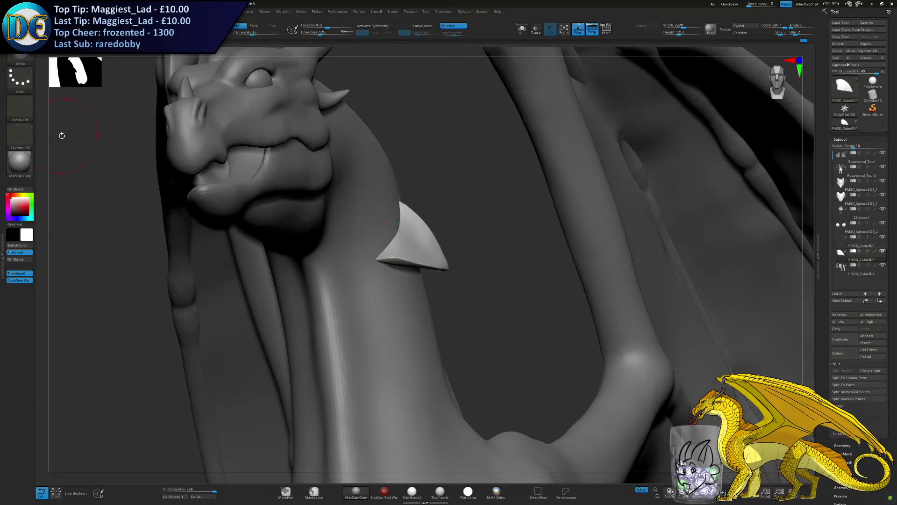
pyautogui.press('s')
pyautogui.moveTo(65, 137); pyautogui.dragTo(64, 137)
pyautogui.click(522, 28)
pyautogui.press(']')
pyautogui.press(']')
pyautogui.press(']')
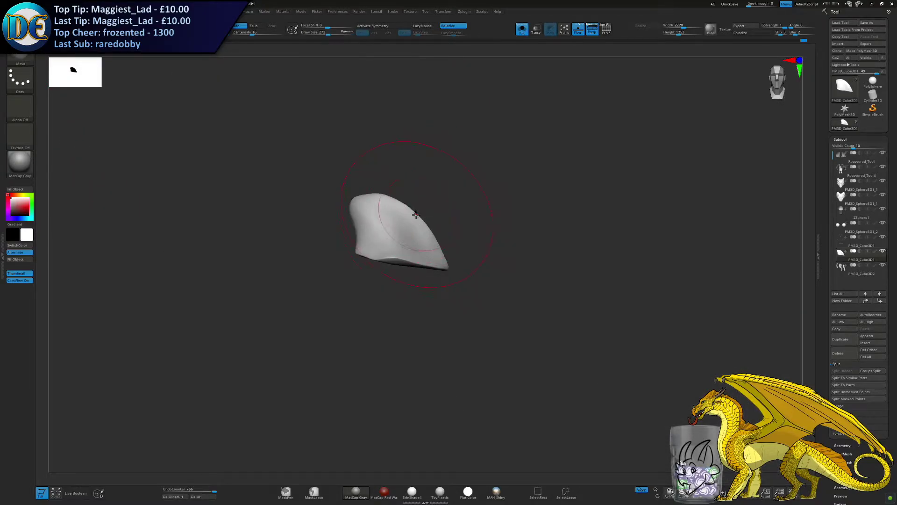
pyautogui.hotkey('ctrl', 'z')
pyautogui.press('[')
pyautogui.moveTo(402, 226); pyautogui.dragTo(410, 244)
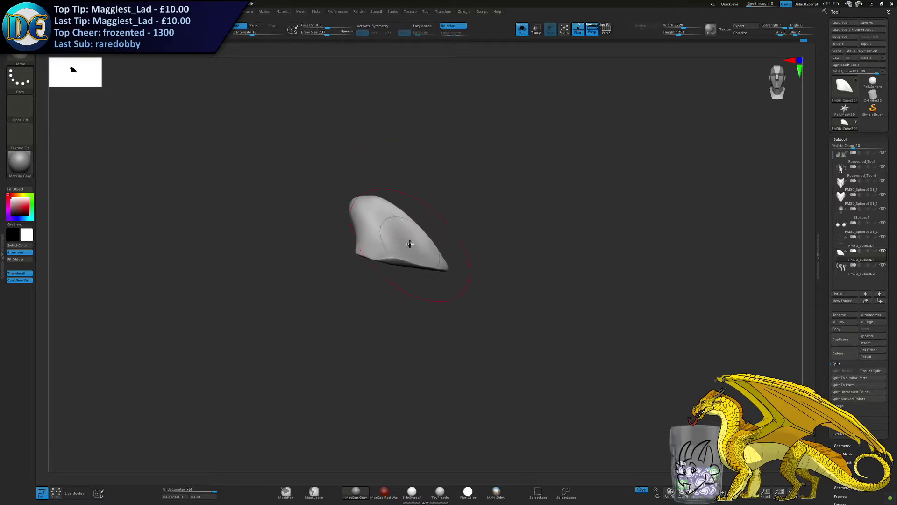
pyautogui.moveTo(392, 208); pyautogui.dragTo(391, 220)
# Reshape the isolated scale's side surfaces with the Move brush, working from the front and above
pyautogui.moveTo(423, 221)
pyautogui.mouseDown(button='right')
pyautogui.moveTo(396, 222)
pyautogui.moveTo(417, 230)
pyautogui.mouseUp(button='right')
pyautogui.moveTo(437, 233); pyautogui.dragTo(449, 214)
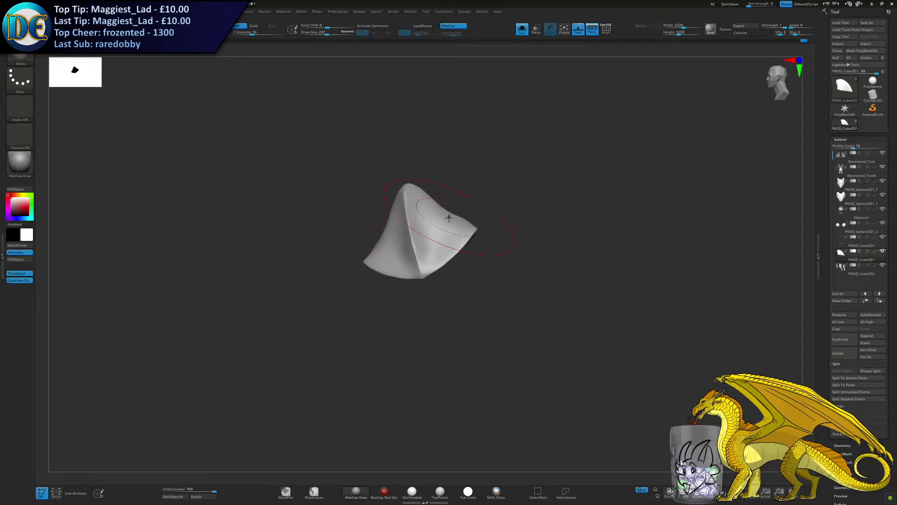
pyautogui.moveTo(449, 215); pyautogui.dragTo(422, 243, button='right')
pyautogui.moveTo(425, 216); pyautogui.dragTo(433, 218)
pyautogui.moveTo(449, 186); pyautogui.dragTo(477, 189, button='right')
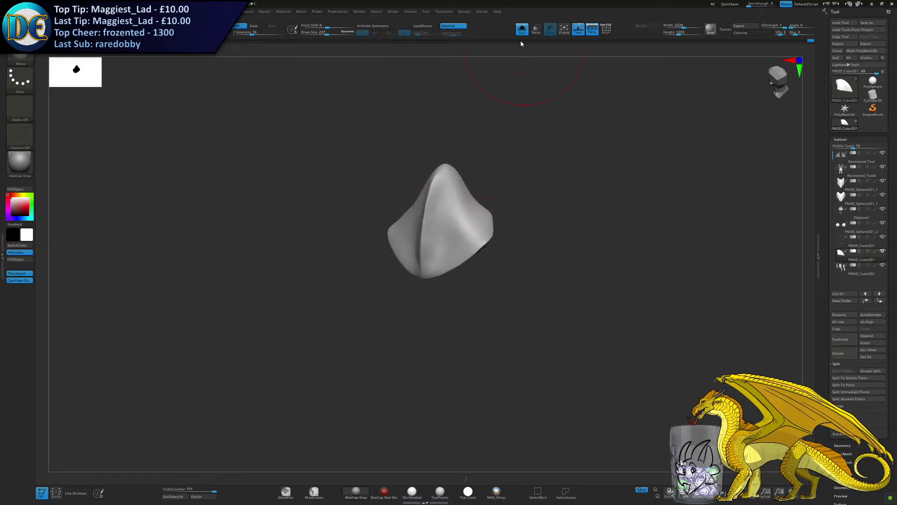
# Show the whole dragon again and refine the scale's side edges against the neck with a smaller Move brush
pyautogui.click(522, 30)
pyautogui.moveTo(329, 194); pyautogui.dragTo(446, 201, button='right')
pyautogui.press('s')
pyautogui.moveTo(457, 222); pyautogui.dragTo(450, 222)
pyautogui.moveTo(423, 234); pyautogui.dragTo(449, 239, button='right')
pyautogui.moveTo(440, 241); pyautogui.dragTo(446, 242)
pyautogui.moveTo(457, 240); pyautogui.dragTo(291, 207, button='right')
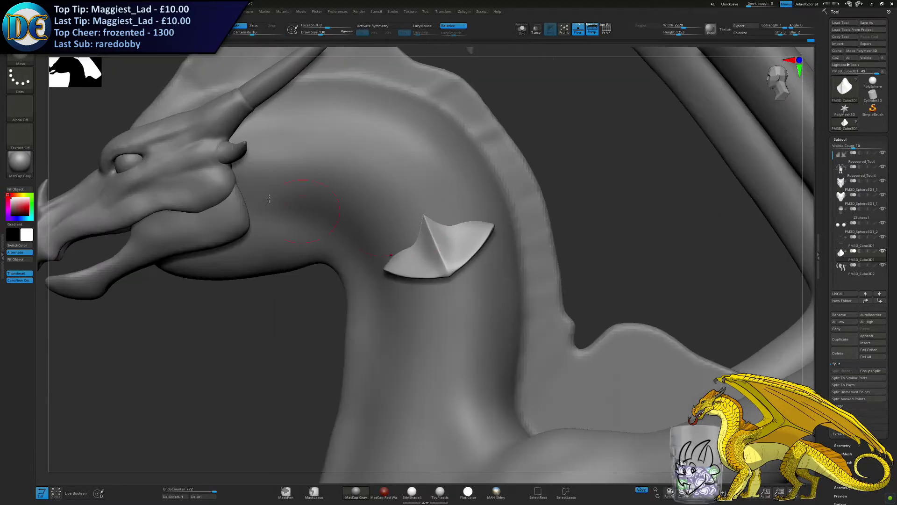
pyautogui.press('w')
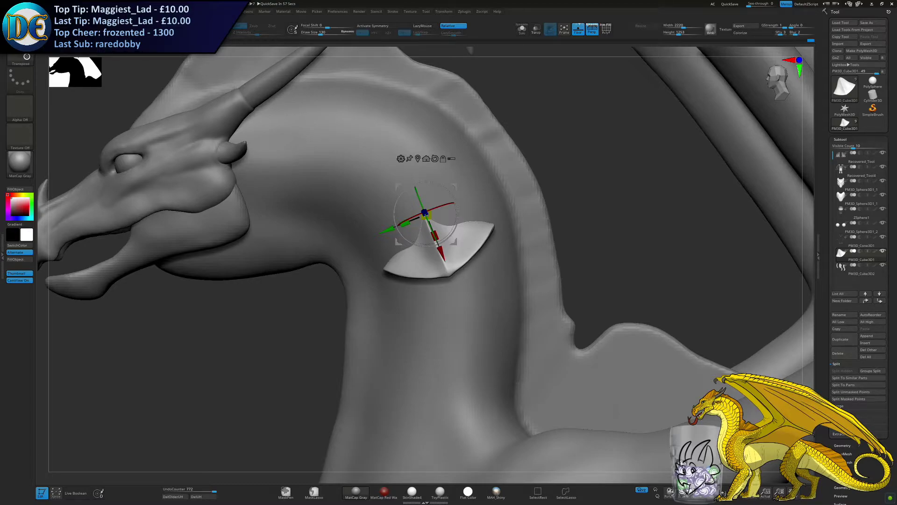
# Move and rotate the single scale so it sits flat against the side of the dragon's upper neck
pyautogui.keyDown('alt'); pyautogui.moveTo(456, 269); pyautogui.dragTo(406, 241, button='right'); pyautogui.keyUp('alt')
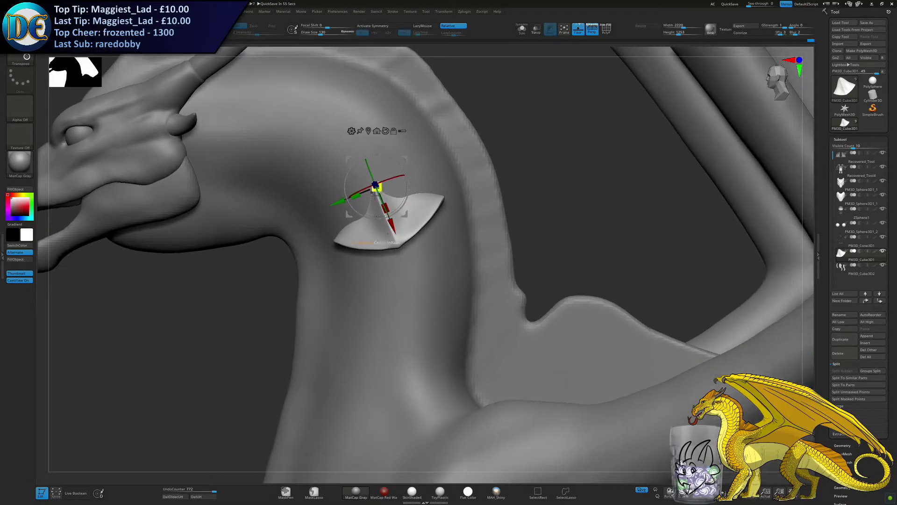
pyautogui.moveTo(396, 205); pyautogui.dragTo(403, 276)
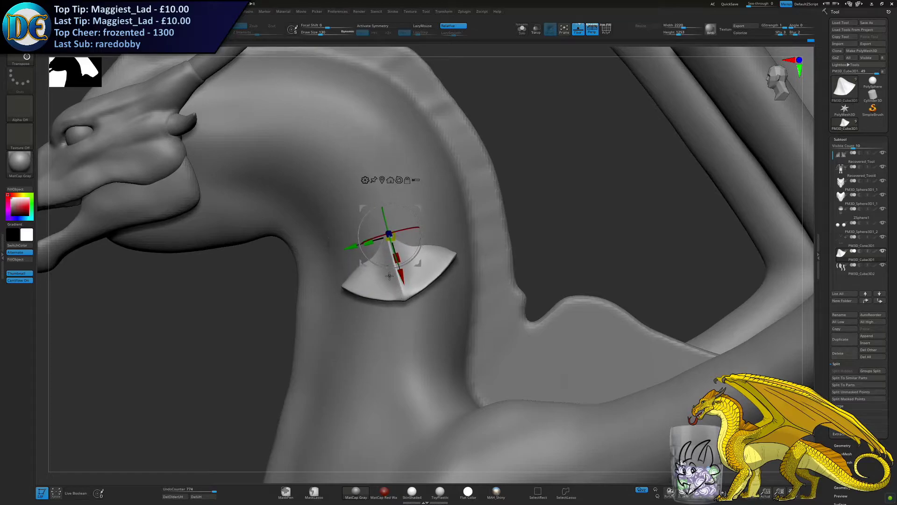
pyautogui.keyDown('alt'); pyautogui.moveTo(369, 204); pyautogui.dragTo(351, 180, button='right'); pyautogui.keyUp('alt')
pyautogui.moveTo(400, 225); pyautogui.dragTo(395, 229)
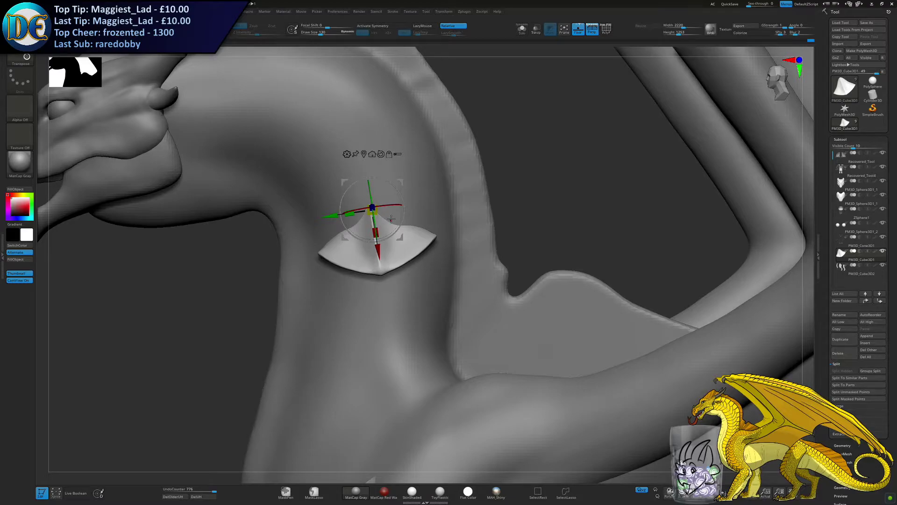
pyautogui.moveTo(370, 193); pyautogui.dragTo(371, 198)
pyautogui.moveTo(373, 202); pyautogui.dragTo(424, 208, button='right')
pyautogui.moveTo(389, 215); pyautogui.dragTo(389, 219)
pyautogui.moveTo(397, 217); pyautogui.dragTo(329, 192, button='right')
pyautogui.moveTo(362, 188); pyautogui.dragTo(359, 190)
# Duplicate the scale downward twice to start an overlapping row of three along the side of the neck
pyautogui.moveTo(360, 191); pyautogui.dragTo(380, 212, button='right')
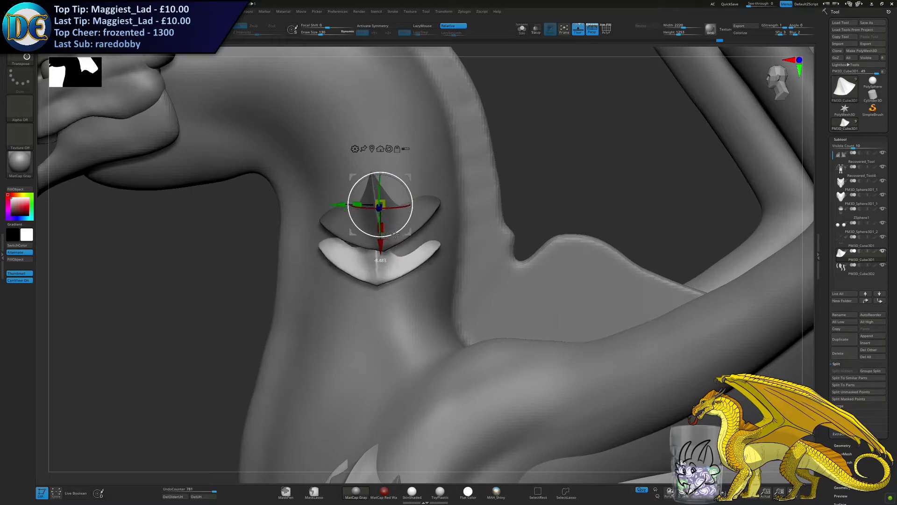
pyautogui.moveTo(391, 243); pyautogui.dragTo(394, 251, button='right')
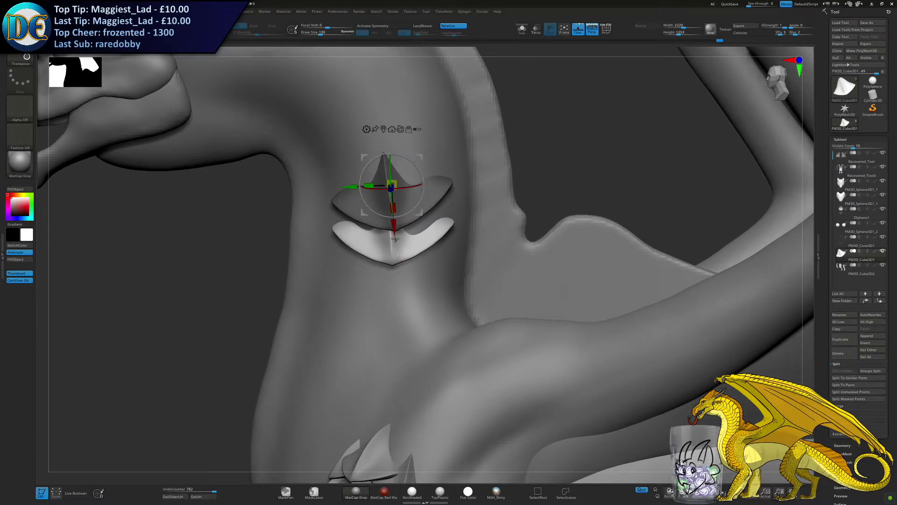
pyautogui.moveTo(395, 239)
pyautogui.mouseDown(button='right')
pyautogui.moveTo(391, 200)
pyautogui.moveTo(400, 255)
pyautogui.mouseUp(button='right')
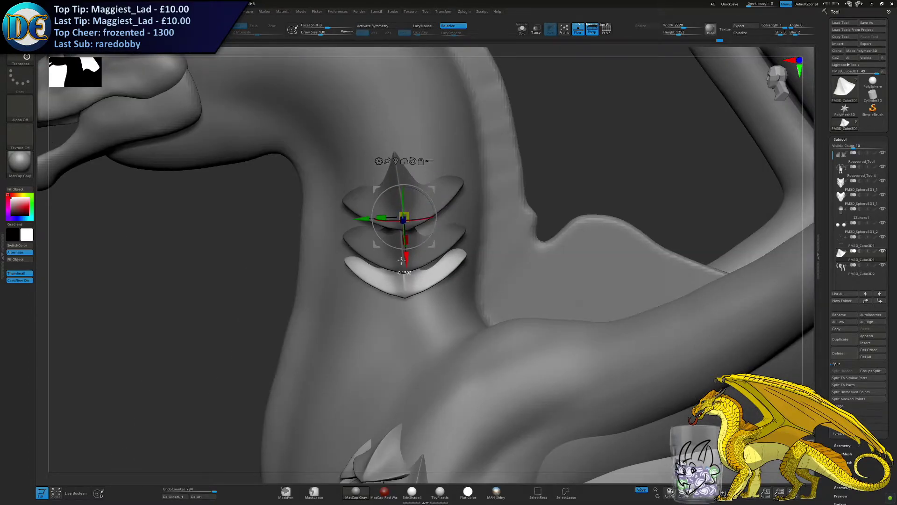
# Rotate and shift the third scale so it follows the neck surface beneath the second one
pyautogui.moveTo(407, 287); pyautogui.dragTo(409, 255, button='right')
pyautogui.moveTo(410, 242); pyautogui.dragTo(400, 244)
pyautogui.moveTo(400, 245); pyautogui.dragTo(437, 244, button='right')
pyautogui.moveTo(390, 204); pyautogui.dragTo(393, 204)
pyautogui.moveTo(435, 246); pyautogui.dragTo(398, 248, button='right')
pyautogui.moveTo(397, 248); pyautogui.dragTo(398, 257)
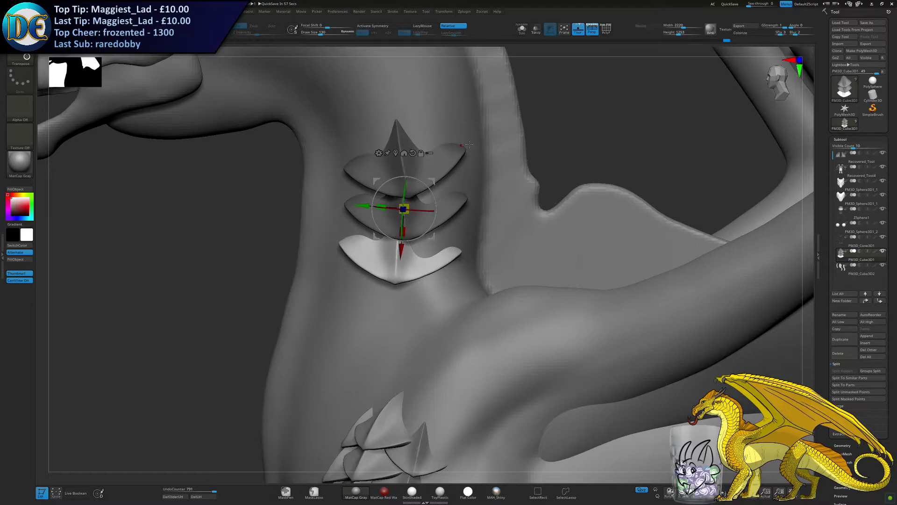
# Duplicate the third scale down the neck, then turn and move the fourth scale into line with the row
pyautogui.moveTo(468, 145); pyautogui.dragTo(357, 237, button='right')
pyautogui.moveTo(346, 237); pyautogui.dragTo(342, 282)
pyautogui.moveTo(374, 257); pyautogui.dragTo(396, 229)
pyautogui.moveTo(386, 234); pyautogui.dragTo(402, 206, button='right')
pyautogui.moveTo(403, 208); pyautogui.dragTo(402, 211)
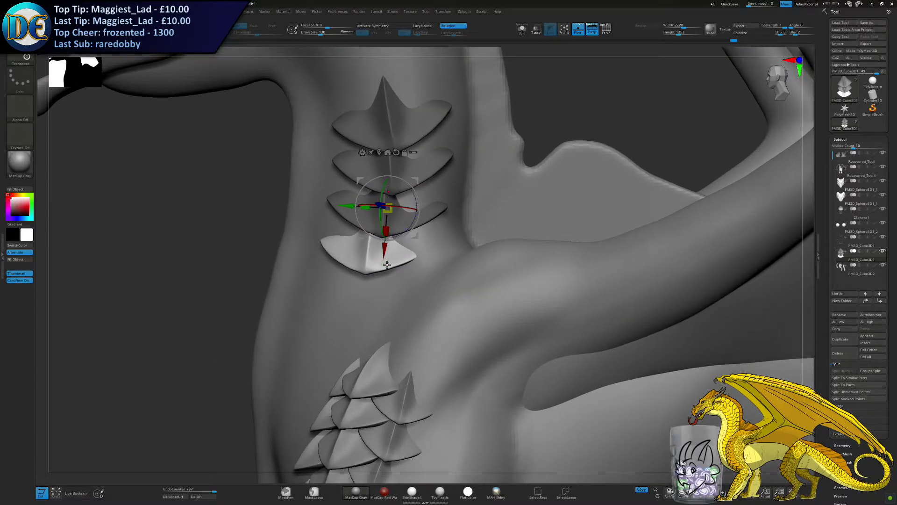
pyautogui.moveTo(348, 208); pyautogui.dragTo(357, 208)
pyautogui.moveTo(374, 230); pyautogui.dragTo(458, 229, button='right')
# Invert the mask and reshape the upper neck scales against the neck using a larger Move brush
pyautogui.press('q')
pyautogui.press('s')
pyautogui.click(112, 190)
pyautogui.moveTo(397, 243); pyautogui.dragTo(432, 245, button='right')
pyautogui.keyDown('ctrl'); pyautogui.click(119, 232); pyautogui.keyUp('ctrl')
pyautogui.press('s')
pyautogui.moveTo(385, 229); pyautogui.dragTo(390, 229)
pyautogui.moveTo(391, 230); pyautogui.dragTo(439, 234, button='right')
pyautogui.press('s')
pyautogui.moveTo(389, 236); pyautogui.dragTo(393, 237)
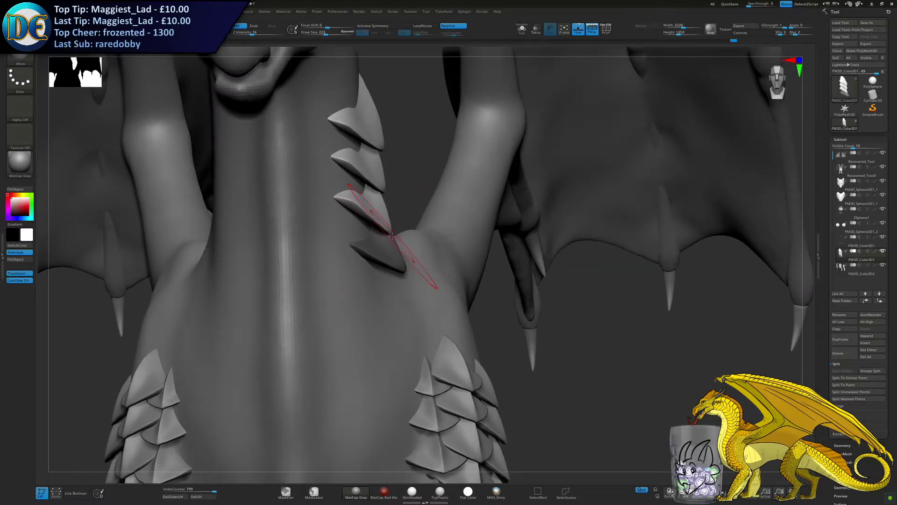
pyautogui.moveTo(391, 222); pyautogui.dragTo(394, 226)
pyautogui.moveTo(397, 229); pyautogui.dragTo(334, 241, button='right')
pyautogui.moveTo(403, 232); pyautogui.dragTo(400, 229)
# Invert the mask back and reposition the fourth scale against the lower neck with the transform gizmo
pyautogui.press('w')
pyautogui.keyDown('ctrl'); pyautogui.click(190, 256); pyautogui.keyUp('ctrl')
pyautogui.moveTo(346, 261); pyautogui.dragTo(436, 219, button='right')
pyautogui.moveTo(436, 220); pyautogui.dragTo(444, 206)
pyautogui.moveTo(470, 216); pyautogui.dragTo(416, 213, button='right')
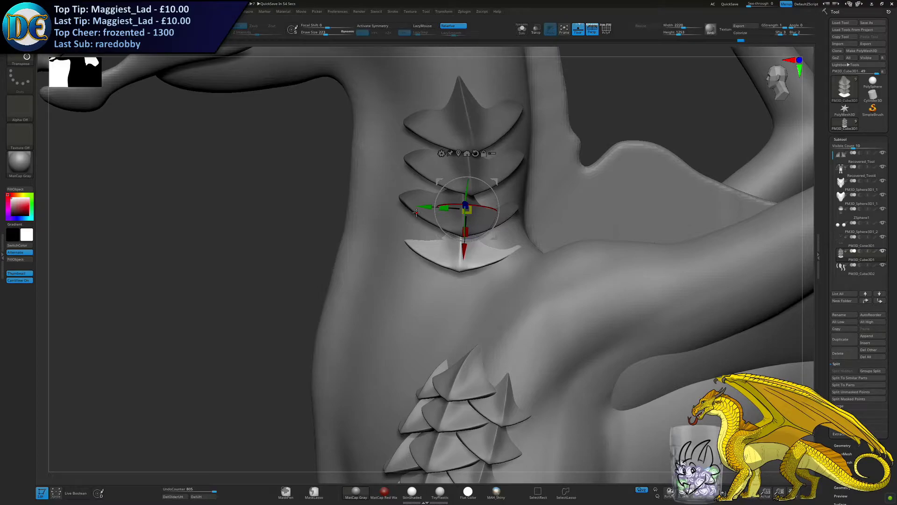
pyautogui.moveTo(416, 213); pyautogui.dragTo(484, 204, button='right')
pyautogui.moveTo(403, 187)
pyautogui.mouseDown()
pyautogui.moveTo(401, 198)
pyautogui.moveTo(404, 187)
pyautogui.mouseUp()
pyautogui.moveTo(406, 202); pyautogui.dragTo(379, 200, button='right')
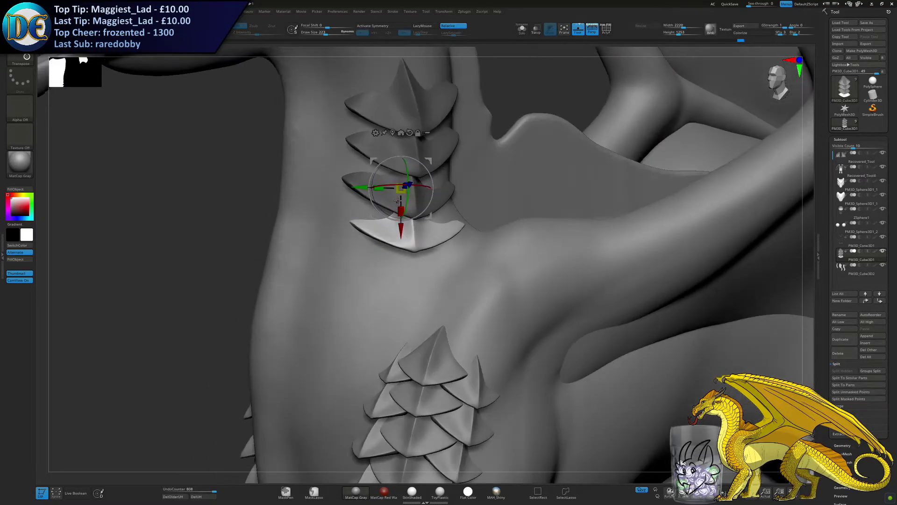
pyautogui.moveTo(381, 187); pyautogui.dragTo(377, 187)
pyautogui.moveTo(403, 214); pyautogui.dragTo(410, 187)
pyautogui.hotkey('ctrl', 'z')
pyautogui.hotkey('ctrl', 'z')
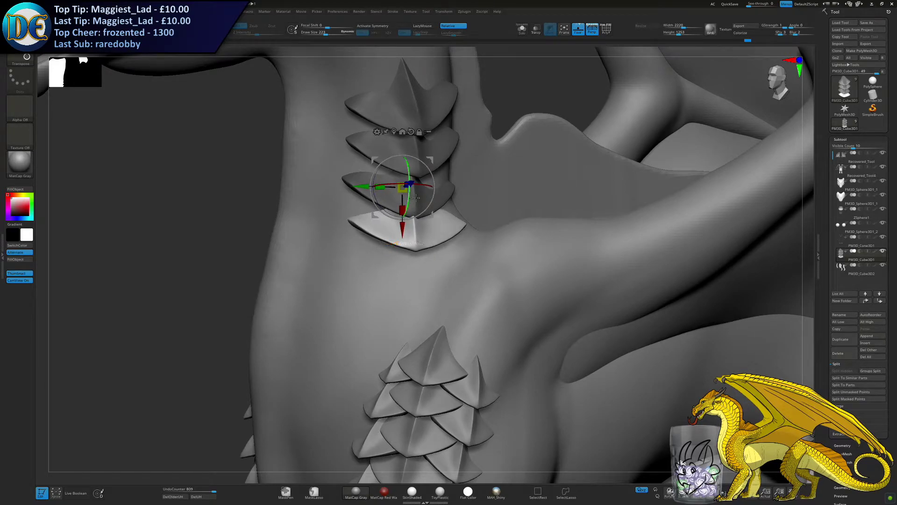
# Nudge the fourth scale so it is centred under the row and seated on the neck
pyautogui.moveTo(403, 197); pyautogui.dragTo(432, 199, button='right')
pyautogui.moveTo(402, 183); pyautogui.dragTo(399, 184)
pyautogui.moveTo(397, 184); pyautogui.dragTo(336, 244, button='right')
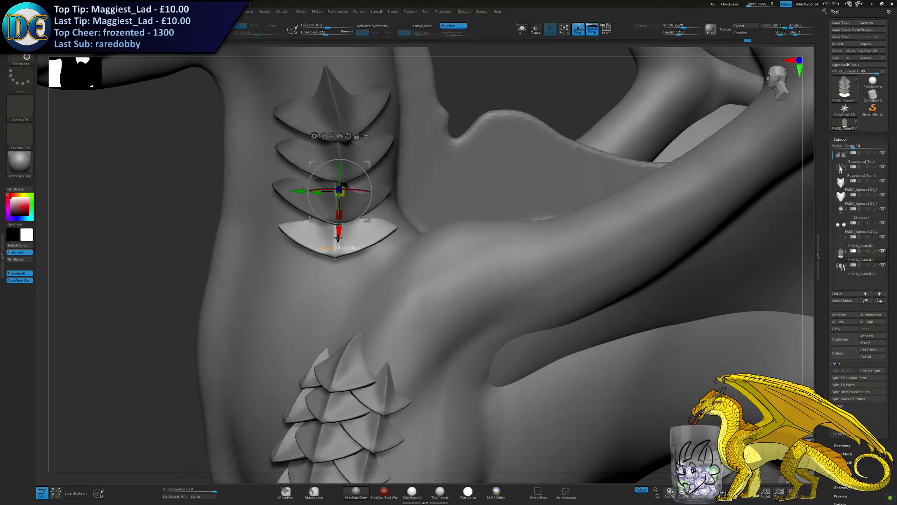
# Duplicate the fourth scale downward and rotate and move the fifth scale onto the base of the neck
pyautogui.moveTo(337, 237); pyautogui.dragTo(335, 271)
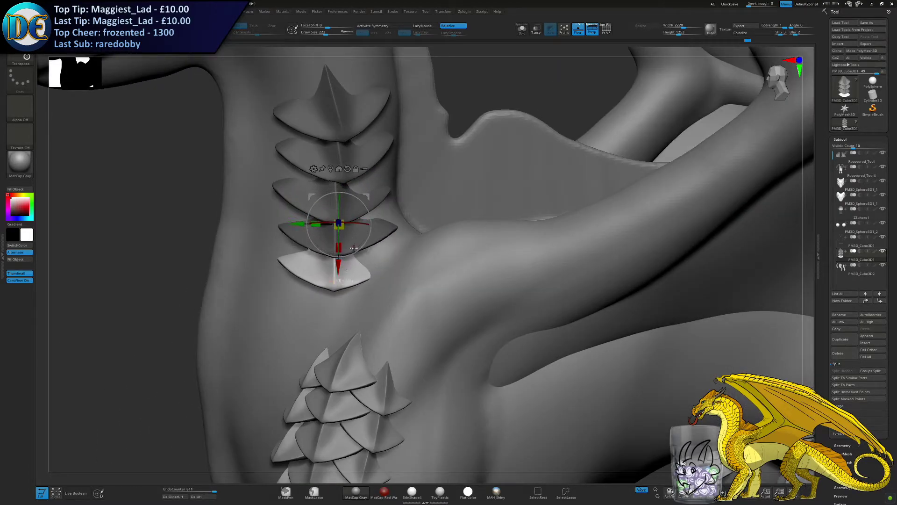
pyautogui.moveTo(358, 230); pyautogui.dragTo(350, 223)
pyautogui.moveTo(296, 224); pyautogui.dragTo(307, 224)
pyautogui.moveTo(344, 266); pyautogui.dragTo(343, 276)
pyautogui.moveTo(280, 255); pyautogui.dragTo(326, 246, button='right')
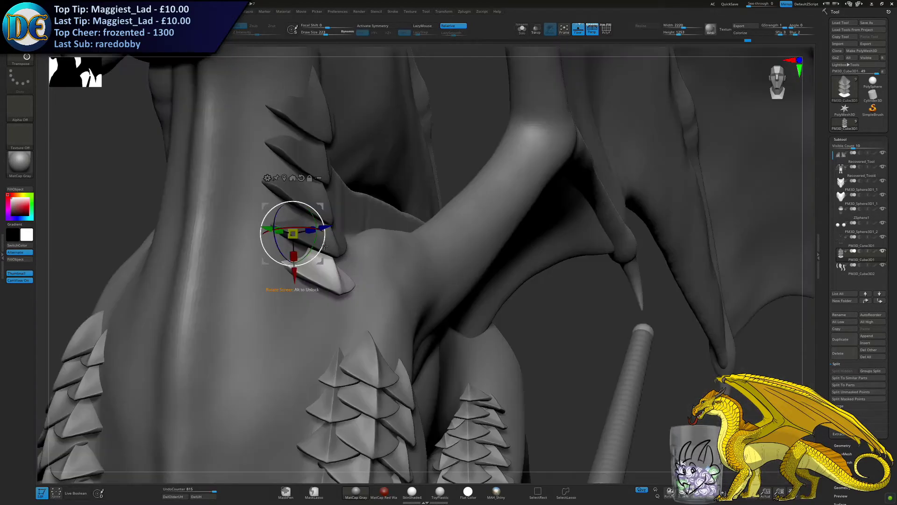
pyautogui.moveTo(315, 247); pyautogui.dragTo(318, 238)
# Duplicate the fifth scale downward and align the sixth scale with the body above the front leg scales
pyautogui.keyDown('alt'); pyautogui.moveTo(342, 257); pyautogui.dragTo(358, 230, button='right'); pyautogui.keyUp('alt')
pyautogui.moveTo(404, 240); pyautogui.dragTo(395, 273)
pyautogui.moveTo(432, 247); pyautogui.dragTo(344, 248, button='right')
pyautogui.moveTo(373, 222)
pyautogui.mouseDown()
pyautogui.moveTo(362, 249)
pyautogui.moveTo(380, 219)
pyautogui.mouseUp()
pyautogui.moveTo(416, 255); pyautogui.dragTo(387, 264, button='right')
pyautogui.moveTo(354, 218); pyautogui.dragTo(351, 217)
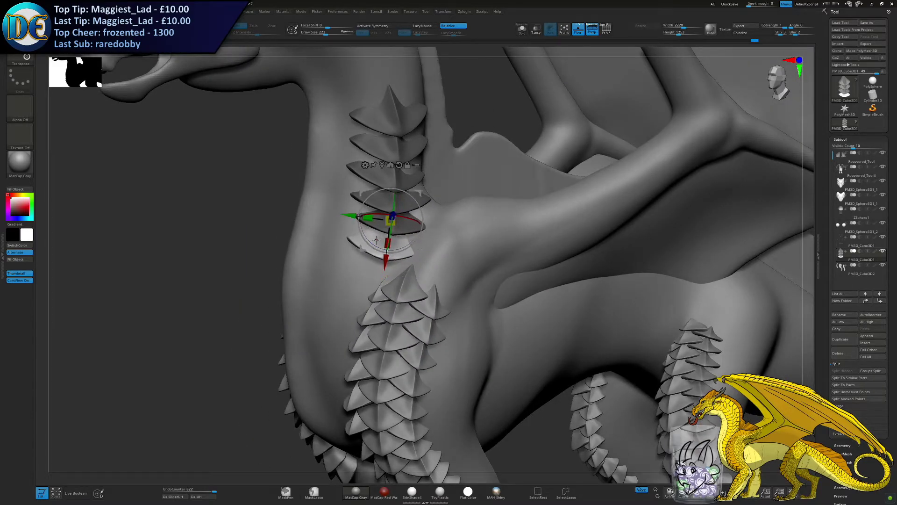
# Duplicate the sixth scale downward and shift the seventh scale forward toward the chest beside the leg scales
pyautogui.moveTo(409, 217); pyautogui.dragTo(370, 279, button='right')
pyautogui.moveTo(429, 248); pyautogui.dragTo(422, 260)
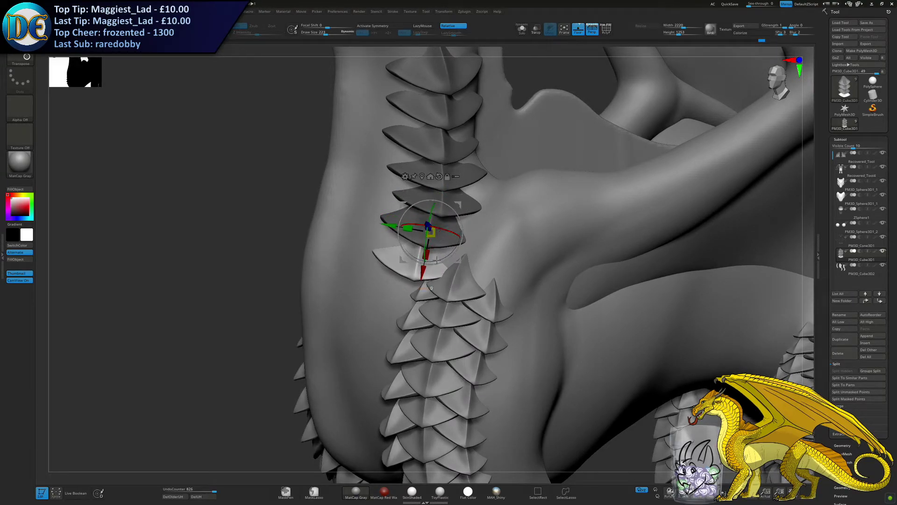
pyautogui.moveTo(391, 220); pyautogui.dragTo(397, 222)
pyautogui.moveTo(396, 222); pyautogui.dragTo(411, 287, button='right')
# Duplicate the seventh scale downward and set the eighth scale in front of the leg scales
pyautogui.moveTo(427, 270); pyautogui.dragTo(404, 296)
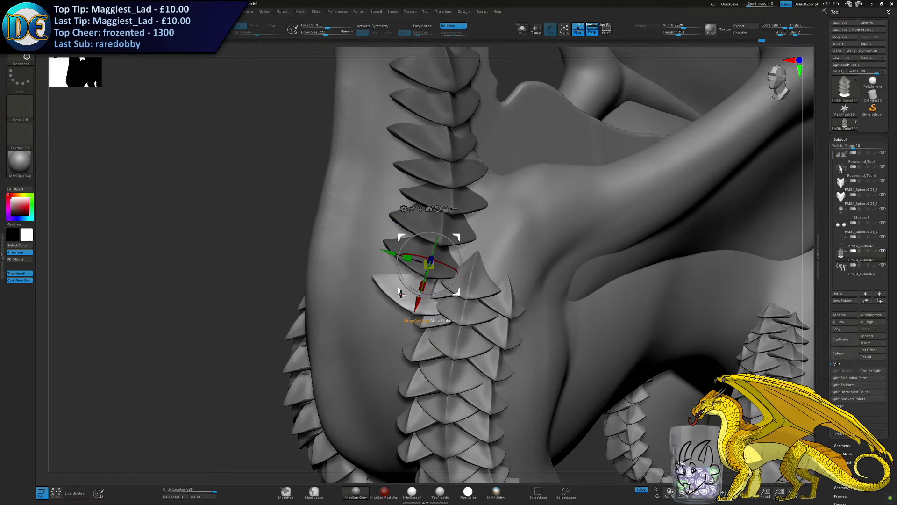
pyautogui.moveTo(418, 304); pyautogui.dragTo(419, 299)
pyautogui.moveTo(410, 302); pyautogui.dragTo(431, 291, button='right')
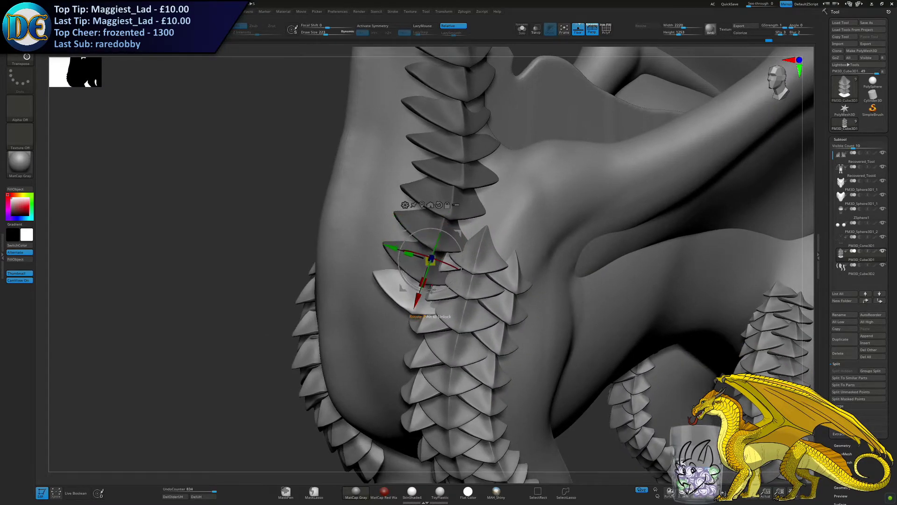
pyautogui.moveTo(401, 251); pyautogui.dragTo(394, 250)
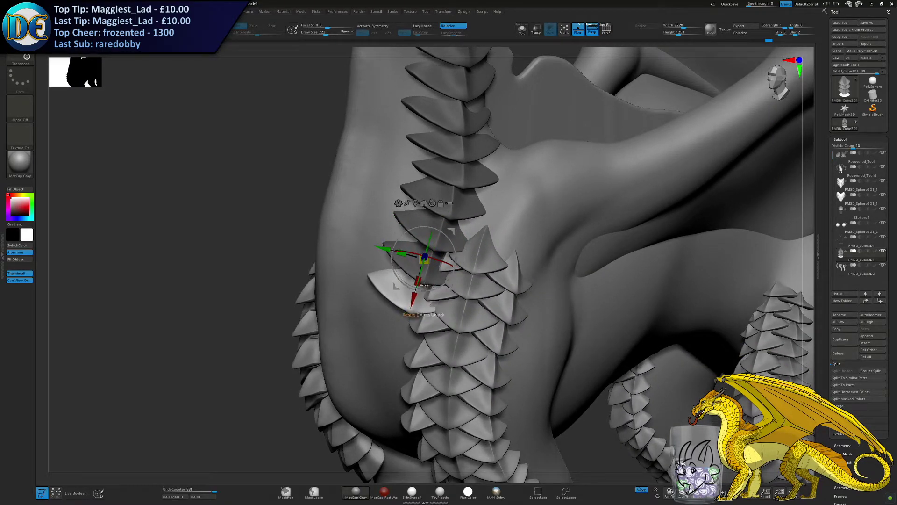
# Fine-tune the position, rotation and size of the eighth scale so it fits the chest and tucks beside the leg scales
pyautogui.moveTo(424, 286); pyautogui.dragTo(391, 295, button='right')
pyautogui.moveTo(397, 268); pyautogui.dragTo(401, 268)
pyautogui.moveTo(369, 280); pyautogui.dragTo(400, 282, button='right')
pyautogui.moveTo(392, 271); pyautogui.dragTo(391, 273)
pyautogui.moveTo(406, 264); pyautogui.dragTo(412, 264)
pyautogui.moveTo(366, 300); pyautogui.dragTo(368, 292)
pyautogui.moveTo(375, 304); pyautogui.dragTo(364, 289, button='right')
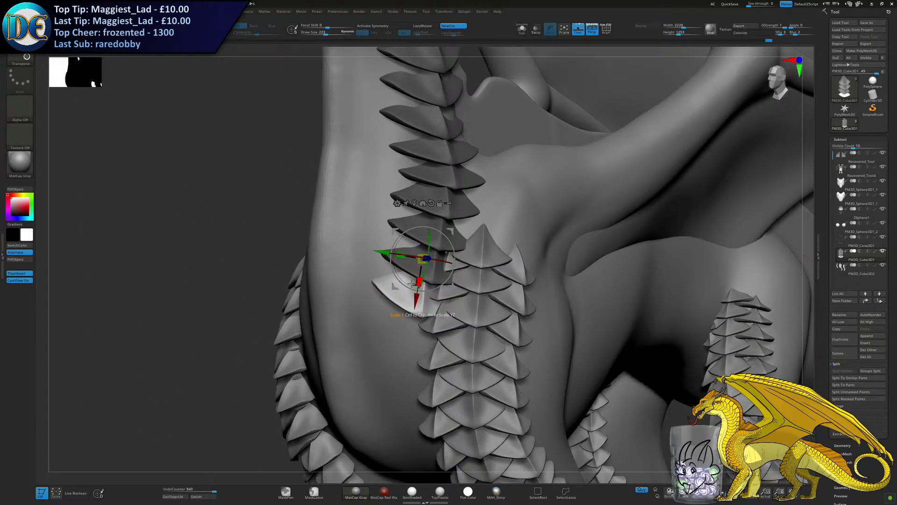
pyautogui.moveTo(403, 280); pyautogui.dragTo(403, 279)
pyautogui.moveTo(383, 250); pyautogui.dragTo(387, 250)
# Place a ninth scale below the eighth and fit its angle and depth to the curve of the chest
pyautogui.keyDown('alt'); pyautogui.moveTo(394, 298); pyautogui.dragTo(397, 265, button='right'); pyautogui.keyUp('alt')
pyautogui.moveTo(343, 239); pyautogui.dragTo(339, 232)
pyautogui.moveTo(399, 258); pyautogui.dragTo(444, 255, button='right')
pyautogui.moveTo(382, 237); pyautogui.dragTo(385, 238)
pyautogui.moveTo(389, 251); pyautogui.dragTo(332, 265, button='right')
pyautogui.moveTo(396, 279); pyautogui.dragTo(397, 284)
pyautogui.moveTo(357, 282); pyautogui.dragTo(385, 279, button='right')
pyautogui.moveTo(349, 287); pyautogui.dragTo(348, 285)
pyautogui.moveTo(348, 284); pyautogui.dragTo(344, 258, button='right')
pyautogui.moveTo(353, 321); pyautogui.dragTo(352, 321)
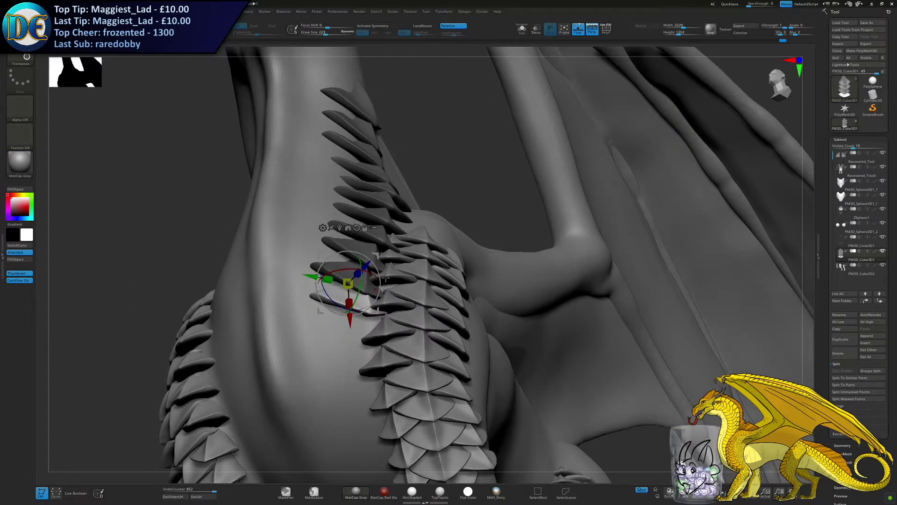
pyautogui.moveTo(352, 321); pyautogui.dragTo(362, 312, button='right')
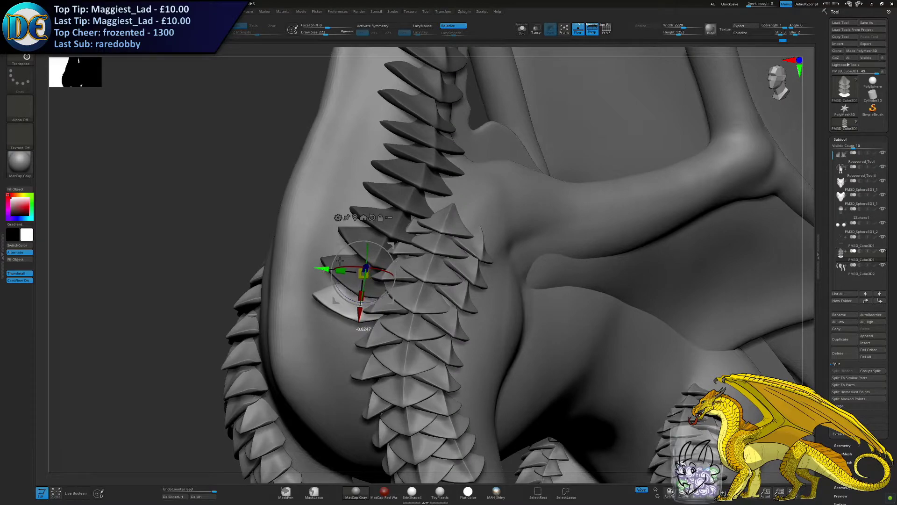
# Add a tenth scale below the ninth and rotate and move it against the chest beside the front leg
pyautogui.moveTo(385, 237); pyautogui.dragTo(368, 280, button='right')
pyautogui.moveTo(357, 318); pyautogui.dragTo(355, 281, button='right')
pyautogui.moveTo(369, 250)
pyautogui.mouseDown()
pyautogui.moveTo(369, 269)
pyautogui.moveTo(361, 247)
pyautogui.mouseUp()
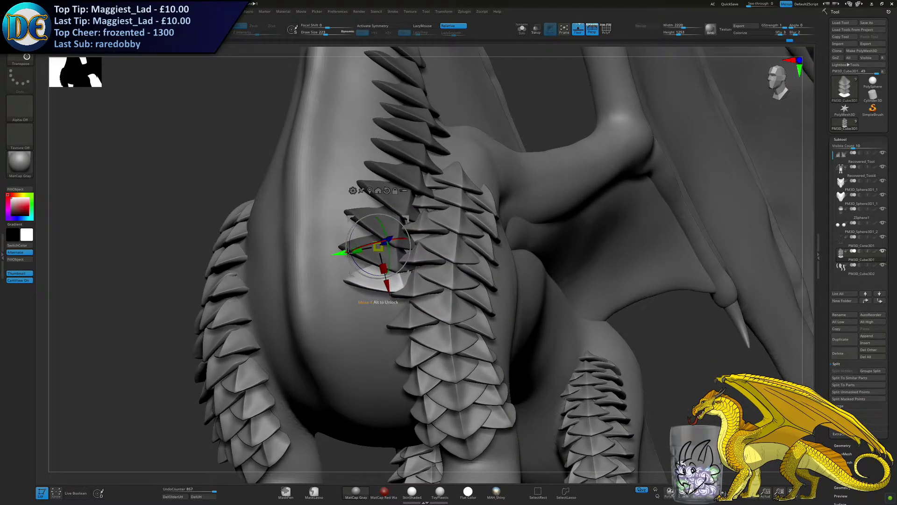
pyautogui.moveTo(363, 253); pyautogui.dragTo(375, 291, button='right')
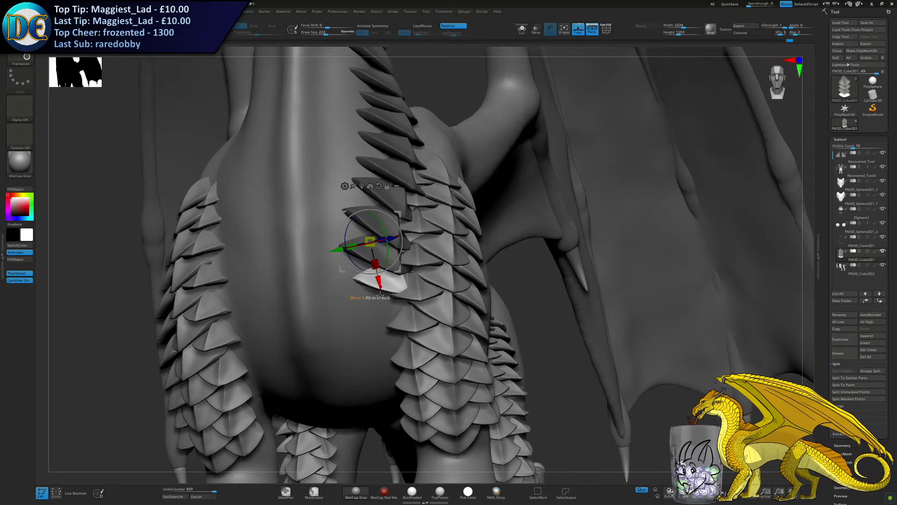
pyautogui.moveTo(378, 282); pyautogui.dragTo(378, 287)
pyautogui.moveTo(378, 281); pyautogui.dragTo(352, 235, button='right')
pyautogui.moveTo(353, 216); pyautogui.dragTo(349, 215)
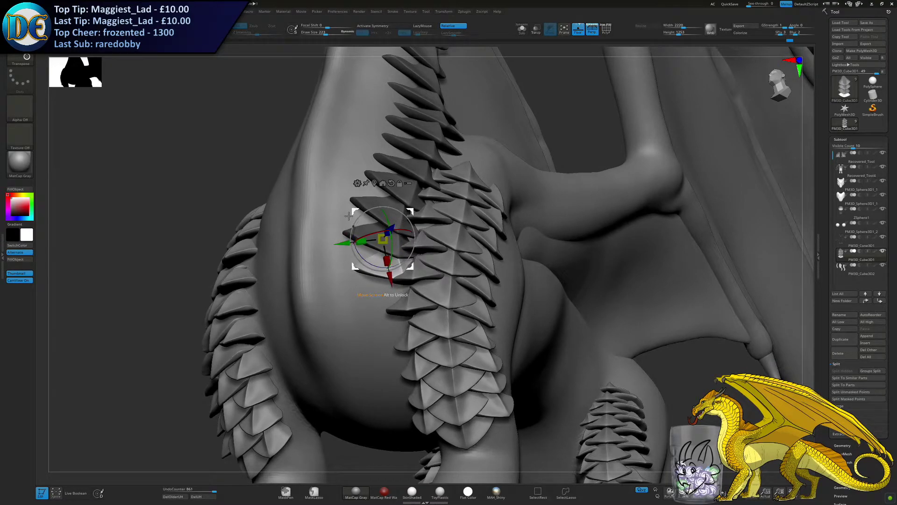
pyautogui.moveTo(349, 216); pyautogui.dragTo(380, 232, button='right')
# Duplicate the lowest scale further down the chest and fit the row's end to the body beside the front leg
pyautogui.keyDown('ctrl'); pyautogui.moveTo(364, 268); pyautogui.dragTo(364, 289); pyautogui.keyUp('ctrl')
pyautogui.moveTo(322, 267); pyautogui.dragTo(321, 267)
pyautogui.moveTo(320, 270); pyautogui.dragTo(348, 299, button='right')
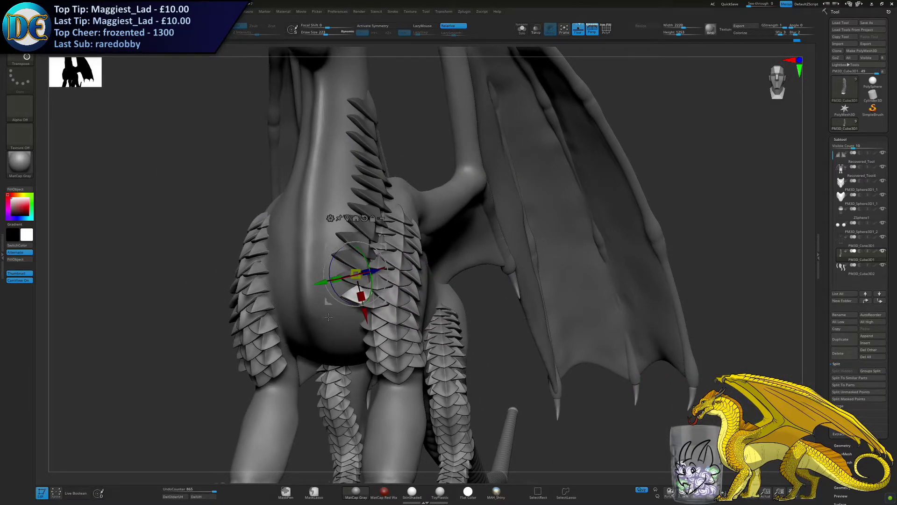
pyautogui.keyDown('ctrl'); pyautogui.moveTo(320, 303); pyautogui.dragTo(338, 335, button='right'); pyautogui.keyUp('ctrl')
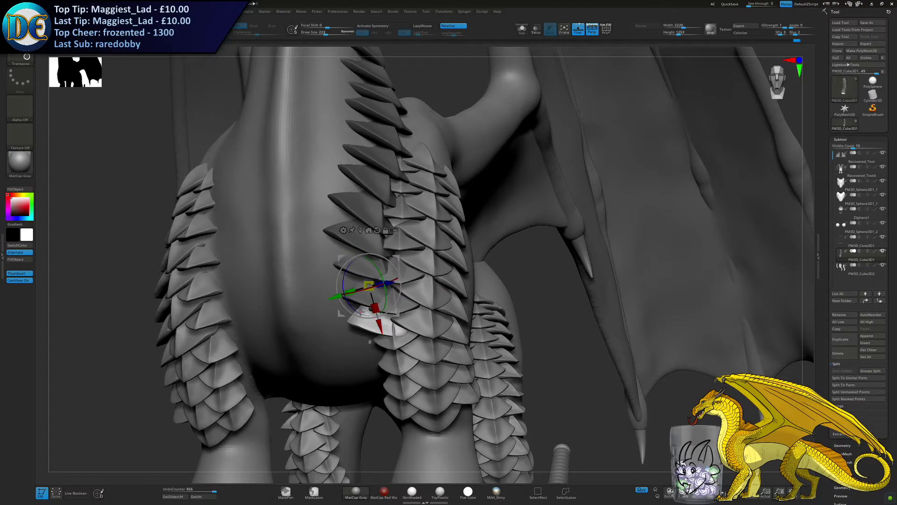
pyautogui.moveTo(344, 333); pyautogui.dragTo(385, 276, button='right')
pyautogui.moveTo(380, 252); pyautogui.dragTo(375, 272)
pyautogui.moveTo(375, 272); pyautogui.dragTo(345, 266, button='right')
pyautogui.moveTo(343, 278); pyautogui.dragTo(343, 279)
pyautogui.moveTo(342, 278); pyautogui.dragTo(276, 262, button='right')
# Place a copied scale above the top of the neck row and rotate it to follow the neck's curve
pyautogui.keyDown('ctrl'); pyautogui.moveTo(415, 237); pyautogui.dragTo(414, 81); pyautogui.keyUp('ctrl')
pyautogui.keyDown('alt'); pyautogui.moveTo(414, 81); pyautogui.dragTo(391, 192, button='right'); pyautogui.keyUp('alt')
pyautogui.keyDown('ctrl'); pyautogui.moveTo(392, 192); pyautogui.dragTo(390, 220, button='right'); pyautogui.keyUp('ctrl')
pyautogui.moveTo(376, 208); pyautogui.dragTo(410, 199)
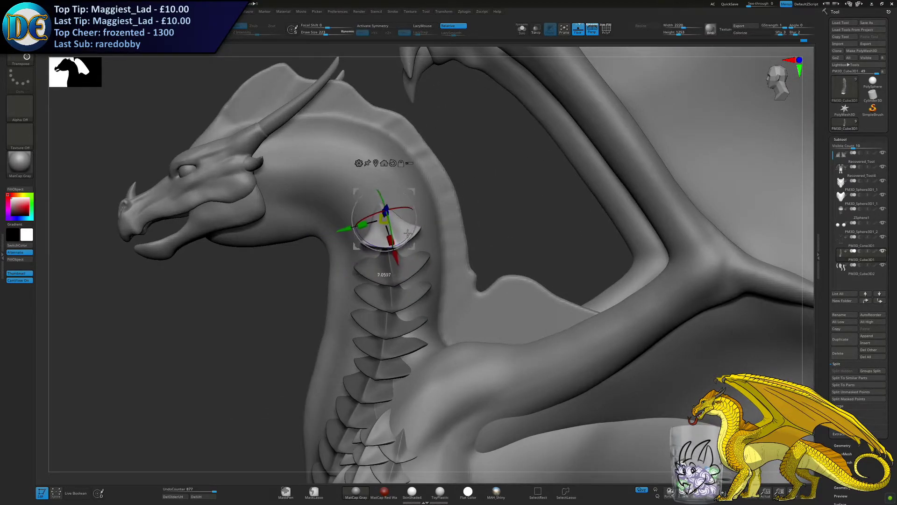
# Adjust the new top scale's position and rotation so it rests on the neck and overlaps the scale below
pyautogui.moveTo(400, 210); pyautogui.dragTo(400, 210)
pyautogui.moveTo(400, 209); pyautogui.dragTo(440, 205, button='right')
pyautogui.moveTo(403, 229); pyautogui.dragTo(405, 235)
pyautogui.moveTo(402, 241); pyautogui.dragTo(440, 232, button='right')
pyautogui.moveTo(422, 200); pyautogui.dragTo(422, 185)
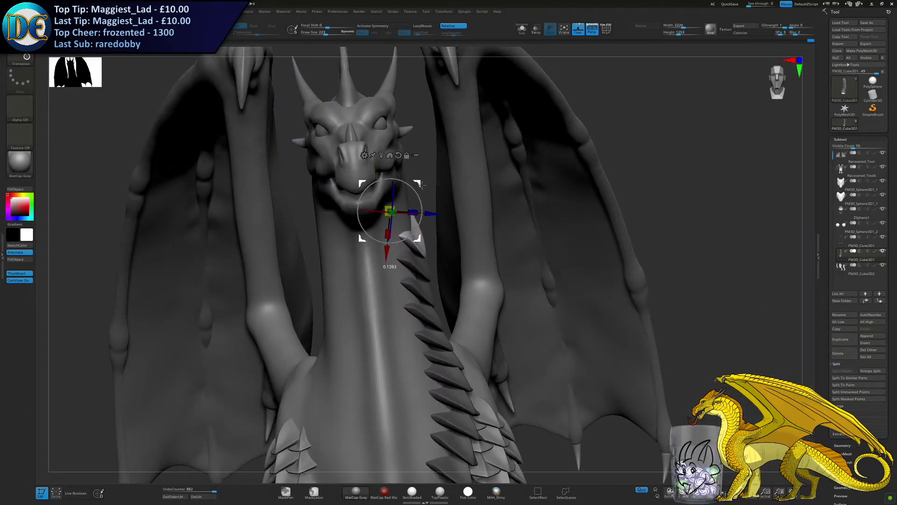
pyautogui.moveTo(420, 188); pyautogui.dragTo(409, 234, button='right')
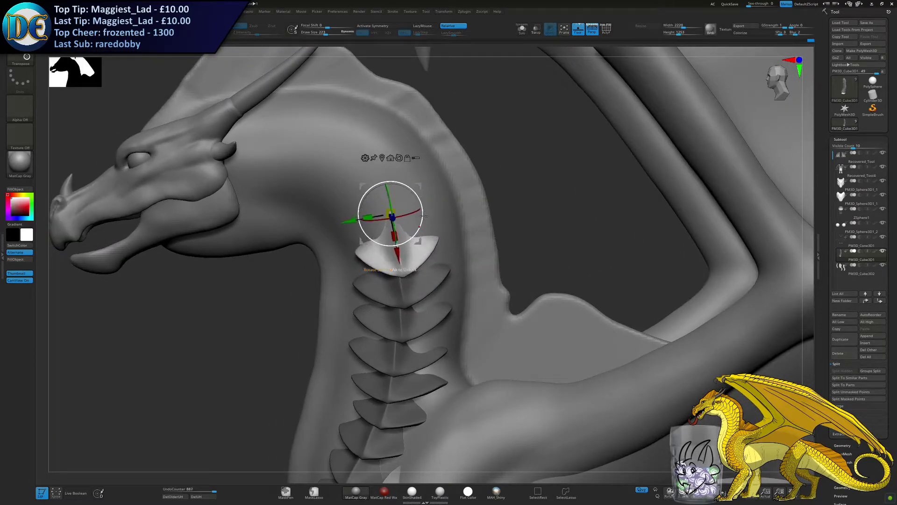
pyautogui.moveTo(419, 183); pyautogui.dragTo(417, 184)
pyautogui.moveTo(412, 236); pyautogui.dragTo(410, 231)
# Duplicate the top scale upward toward the head and fit the copy's angle and depth to the neck
pyautogui.moveTo(403, 228); pyautogui.dragTo(359, 197, button='right')
pyautogui.keyDown('ctrl'); pyautogui.moveTo(359, 197); pyautogui.dragTo(353, 167); pyautogui.keyUp('ctrl')
pyautogui.moveTo(354, 218); pyautogui.dragTo(350, 228)
pyautogui.moveTo(349, 217); pyautogui.dragTo(388, 200, button='right')
pyautogui.moveTo(340, 203); pyautogui.dragTo(338, 210)
pyautogui.moveTo(341, 204); pyautogui.dragTo(367, 199, button='right')
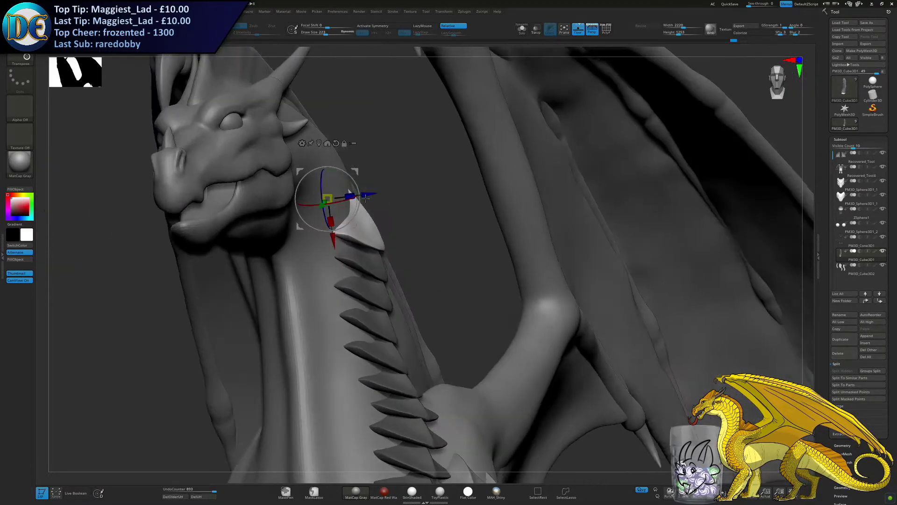
pyautogui.moveTo(368, 195); pyautogui.dragTo(365, 195)
pyautogui.moveTo(367, 198); pyautogui.dragTo(340, 200, button='right')
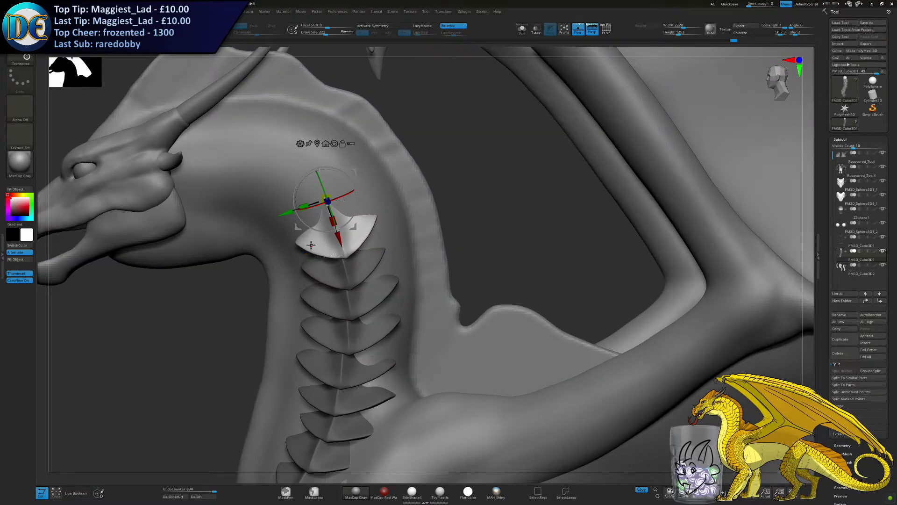
pyautogui.moveTo(304, 207); pyautogui.dragTo(300, 208)
pyautogui.keyDown('alt'); pyautogui.moveTo(308, 223); pyautogui.dragTo(379, 240, button='right'); pyautogui.keyUp('alt')
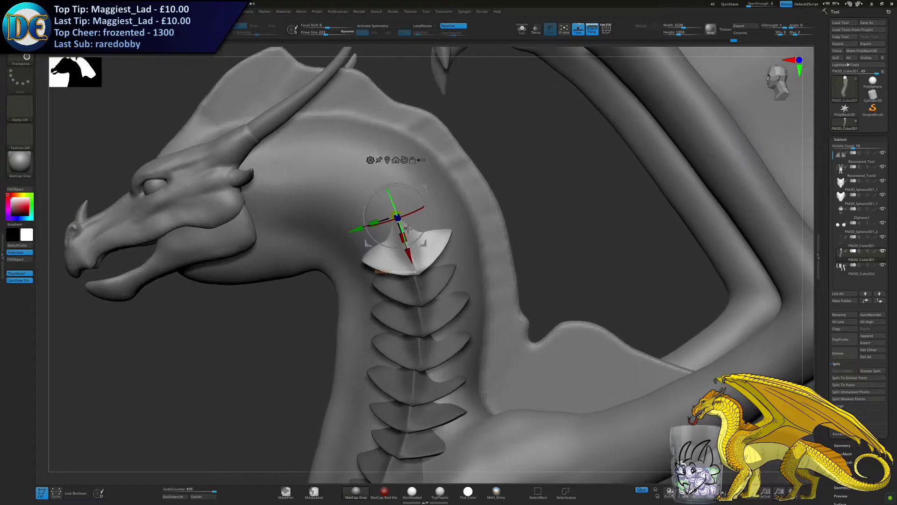
# Duplicate the top neck scale twice upward toward the head, turning each copy to follow the neck's curve
pyautogui.moveTo(425, 194); pyautogui.dragTo(406, 173)
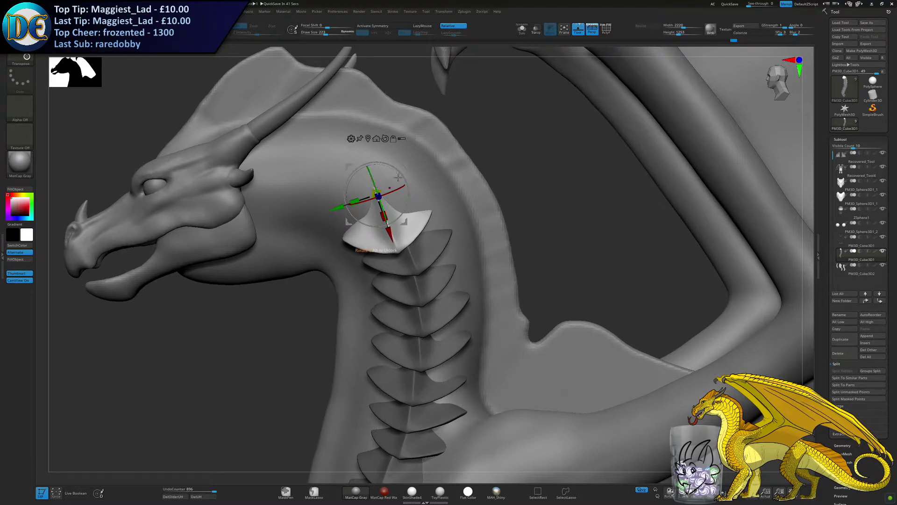
pyautogui.moveTo(399, 185); pyautogui.dragTo(406, 194)
pyautogui.moveTo(404, 193)
pyautogui.mouseDown(button='right')
pyautogui.moveTo(419, 190)
pyautogui.moveTo(403, 192)
pyautogui.mouseUp(button='right')
pyautogui.moveTo(395, 232); pyautogui.dragTo(398, 191)
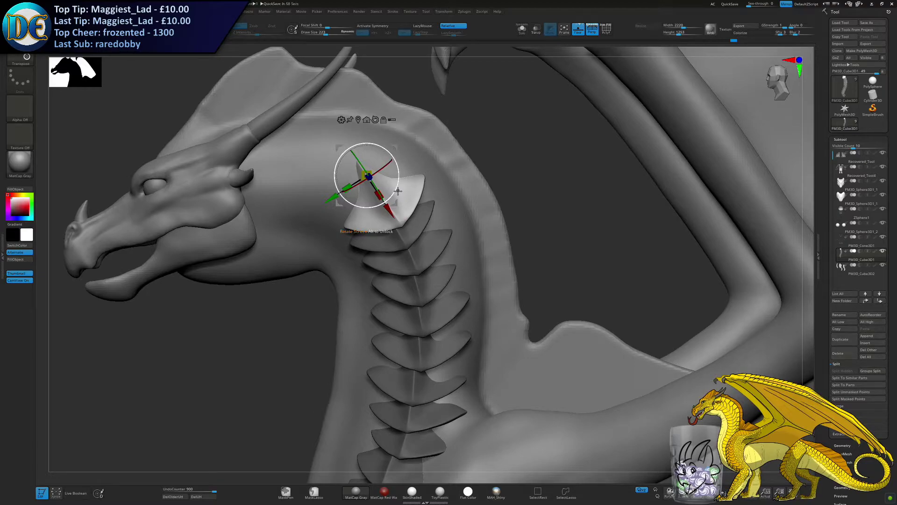
# Rotate and shift the newest top scale so it sits on the neck and overlaps the scale below
pyautogui.keyDown('alt'); pyautogui.moveTo(212, 291); pyautogui.dragTo(234, 293, button='right'); pyautogui.keyUp('alt')
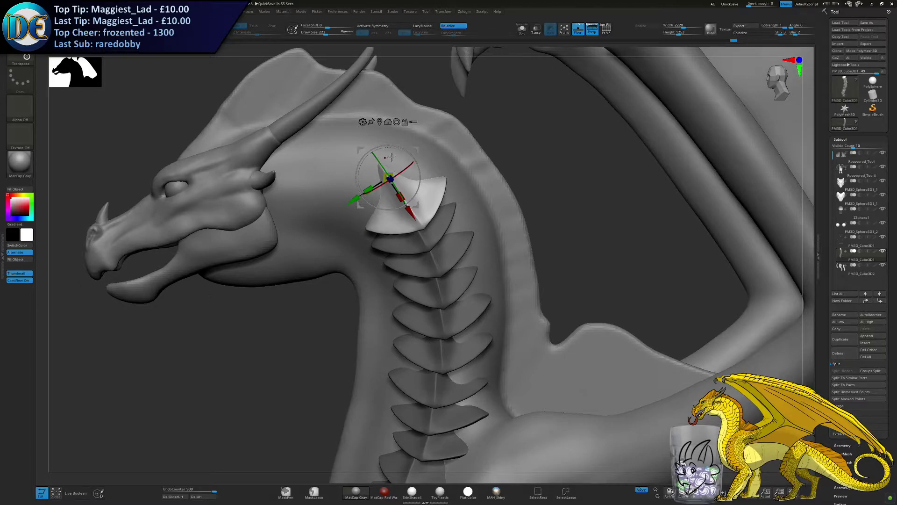
pyautogui.moveTo(405, 206); pyautogui.dragTo(414, 198)
pyautogui.moveTo(355, 202); pyautogui.dragTo(370, 185)
pyautogui.moveTo(365, 190); pyautogui.dragTo(410, 172, button='right')
pyautogui.moveTo(382, 178); pyautogui.dragTo(375, 181)
pyautogui.moveTo(406, 192); pyautogui.dragTo(371, 208, button='right')
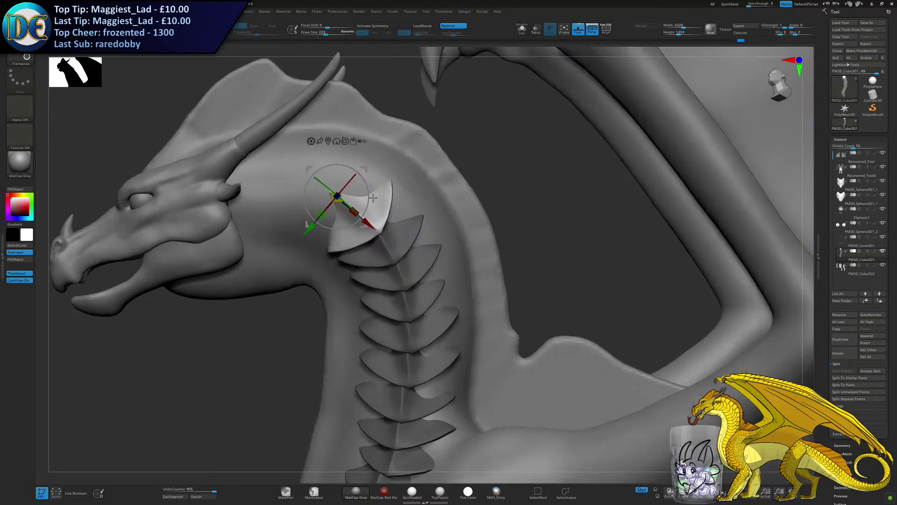
# Continue the row around the upper neck bend with two more scale copies, rotating them toward the head
pyautogui.moveTo(370, 224); pyautogui.dragTo(355, 211)
pyautogui.keyDown('alt'); pyautogui.moveTo(398, 197); pyautogui.dragTo(512, 179, button='right'); pyautogui.keyUp('alt')
pyautogui.moveTo(411, 216); pyautogui.dragTo(409, 220)
pyautogui.moveTo(409, 220); pyautogui.dragTo(476, 183, button='right')
pyautogui.moveTo(463, 169); pyautogui.dragTo(457, 171)
pyautogui.moveTo(457, 172); pyautogui.dragTo(407, 189, button='right')
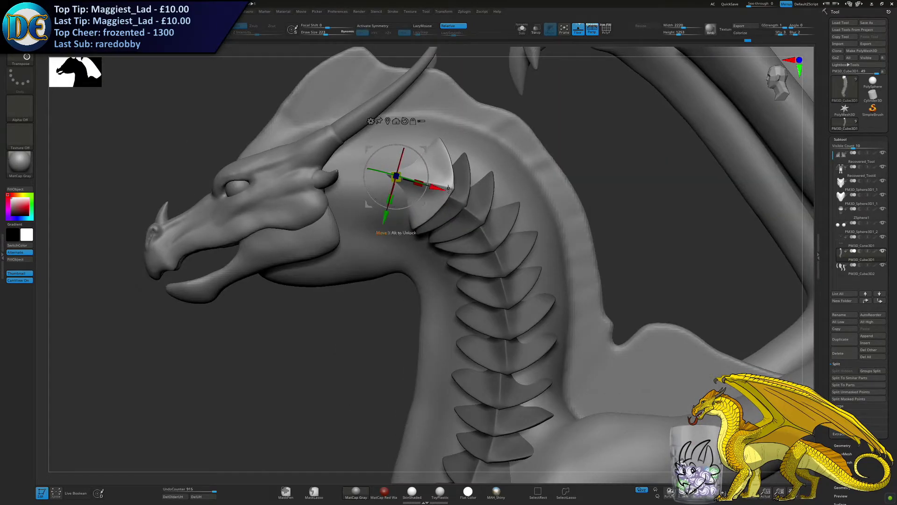
pyautogui.moveTo(450, 189); pyautogui.dragTo(469, 201, button='right')
# Extend the scale row along the upper neck toward the jaw with further copies lined up with the head
pyautogui.keyDown('ctrl'); pyautogui.moveTo(446, 201); pyautogui.dragTo(384, 239); pyautogui.keyUp('ctrl')
pyautogui.moveTo(387, 239)
pyautogui.mouseDown(button='right')
pyautogui.moveTo(392, 206)
pyautogui.moveTo(394, 227)
pyautogui.mouseUp(button='right')
pyautogui.moveTo(423, 201); pyautogui.dragTo(399, 200)
pyautogui.moveTo(400, 205); pyautogui.dragTo(447, 211, button='right')
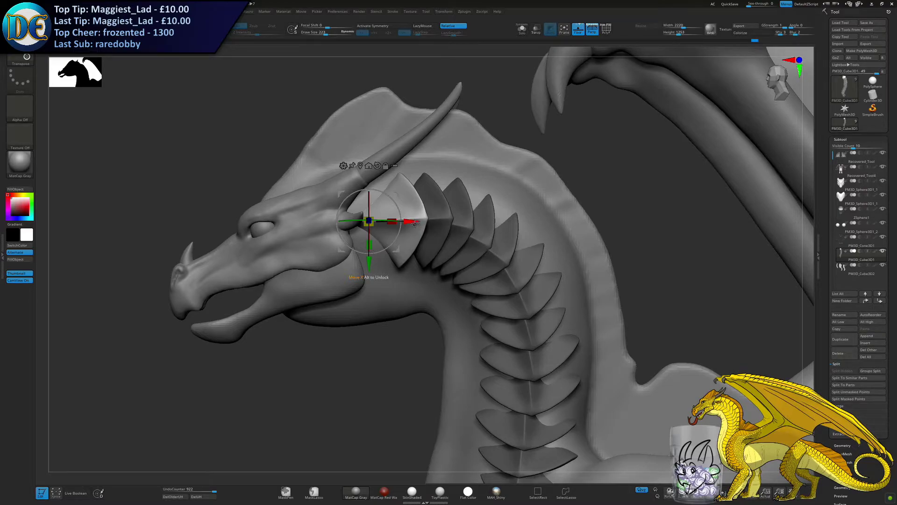
pyautogui.moveTo(414, 223); pyautogui.dragTo(419, 221)
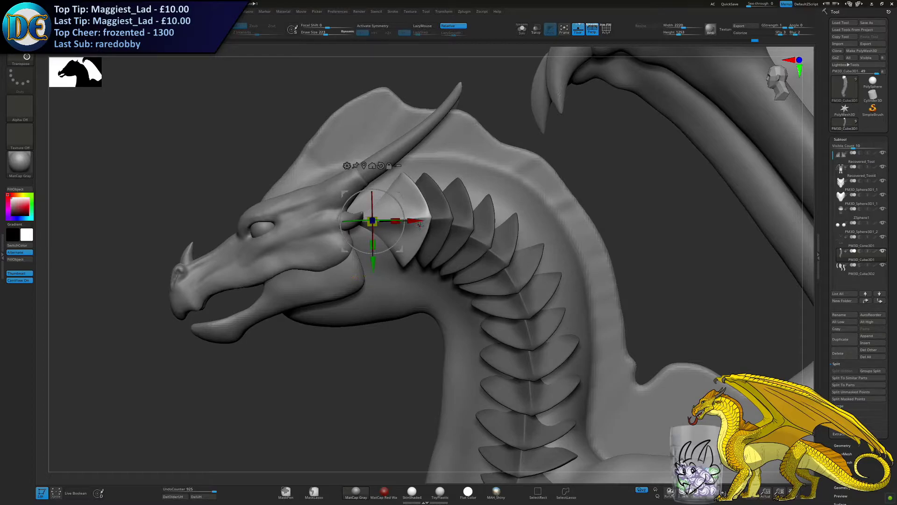
# Duplicate the front scale up to the back of the cheek and tuck the row's end behind the jaw
pyautogui.moveTo(414, 223); pyautogui.dragTo(387, 222)
pyautogui.moveTo(349, 269); pyautogui.dragTo(344, 220, button='right')
pyautogui.moveTo(344, 212); pyautogui.dragTo(379, 242)
pyautogui.moveTo(333, 216); pyautogui.dragTo(352, 230)
# Copy the front scale and raise it above the finished neck row as the start of a second row
pyautogui.keyDown('ctrl'); pyautogui.moveTo(406, 203); pyautogui.dragTo(332, 260, button='right'); pyautogui.keyUp('ctrl')
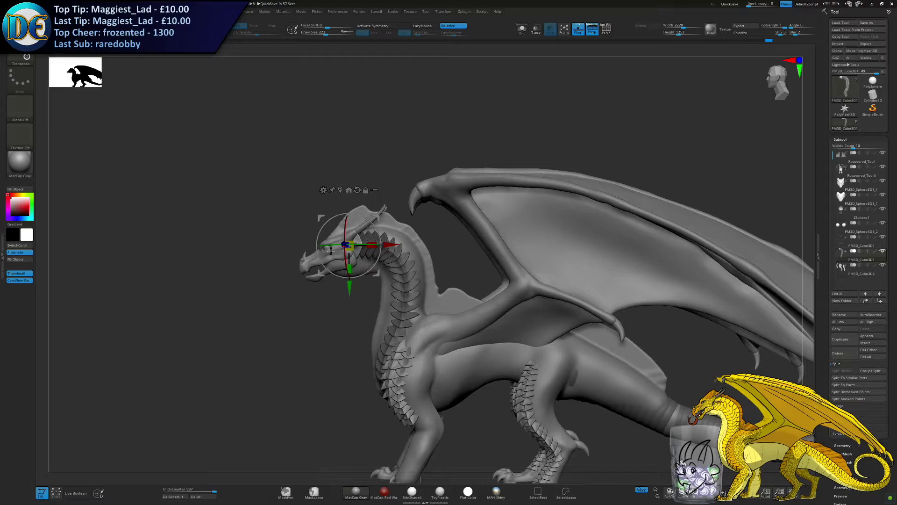
pyautogui.moveTo(299, 248); pyautogui.dragTo(335, 248, button='right')
pyautogui.moveTo(377, 217); pyautogui.dragTo(348, 220, button='right')
pyautogui.moveTo(369, 225); pyautogui.dragTo(407, 194)
pyautogui.moveTo(363, 228); pyautogui.dragTo(391, 232, button='right')
pyautogui.moveTo(387, 237); pyautogui.dragTo(394, 208)
pyautogui.keyDown('ctrl'); pyautogui.moveTo(397, 207); pyautogui.dragTo(420, 196, button='right'); pyautogui.keyUp('ctrl')
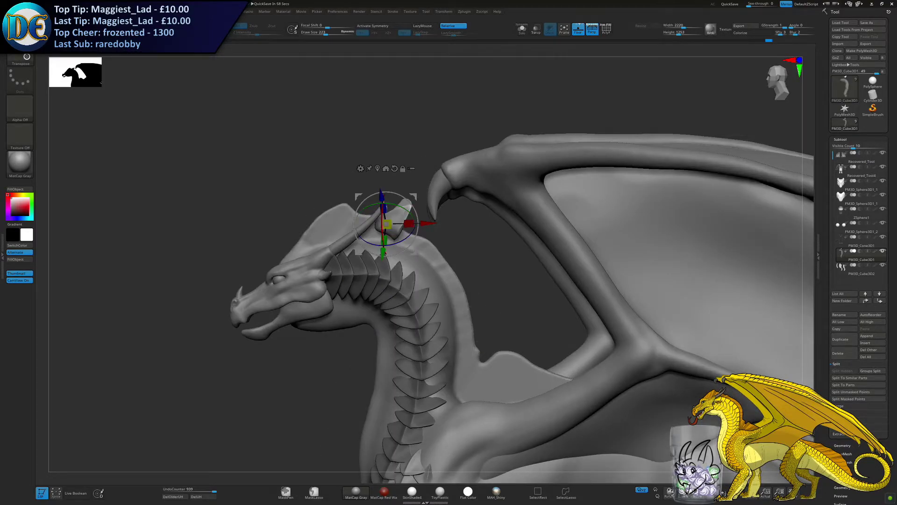
# Rotate the raised scale and lower it onto the upper neck so it meets the first row behind the horn
pyautogui.keyDown('alt'); pyautogui.moveTo(248, 339); pyautogui.dragTo(281, 314, button='right'); pyautogui.keyUp('alt')
pyautogui.keyDown('ctrl'); pyautogui.moveTo(282, 313); pyautogui.dragTo(296, 341, button='right'); pyautogui.keyUp('ctrl')
pyautogui.moveTo(431, 181)
pyautogui.mouseDown()
pyautogui.moveTo(459, 220)
pyautogui.moveTo(404, 217)
pyautogui.moveTo(424, 196)
pyautogui.mouseUp()
pyautogui.moveTo(442, 229); pyautogui.dragTo(460, 237)
pyautogui.moveTo(460, 237); pyautogui.dragTo(445, 190, button='right')
pyautogui.moveTo(447, 187); pyautogui.dragTo(461, 230)
pyautogui.moveTo(458, 244); pyautogui.dragTo(467, 292, button='right')
pyautogui.moveTo(467, 257); pyautogui.dragTo(451, 273)
pyautogui.moveTo(437, 227); pyautogui.dragTo(429, 238)
pyautogui.moveTo(441, 242)
pyautogui.keyDown('alt'); pyautogui.mouseDown(button='right')
pyautogui.moveTo(450, 214)
pyautogui.moveTo(457, 238)
pyautogui.moveTo(446, 242)
pyautogui.mouseUp(button='right'); pyautogui.keyUp('alt')
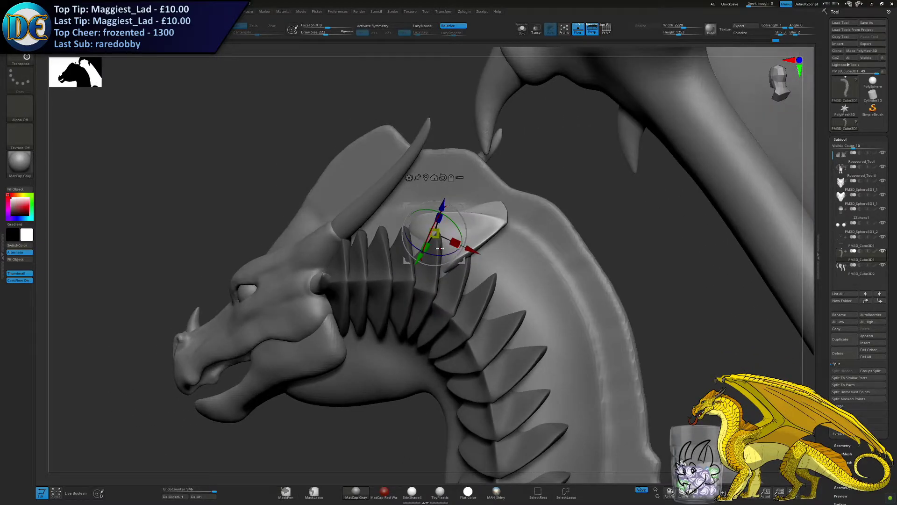
# Refine the second-row scale's depth and tilt so its base sinks beneath the first row
pyautogui.moveTo(453, 220); pyautogui.dragTo(434, 262)
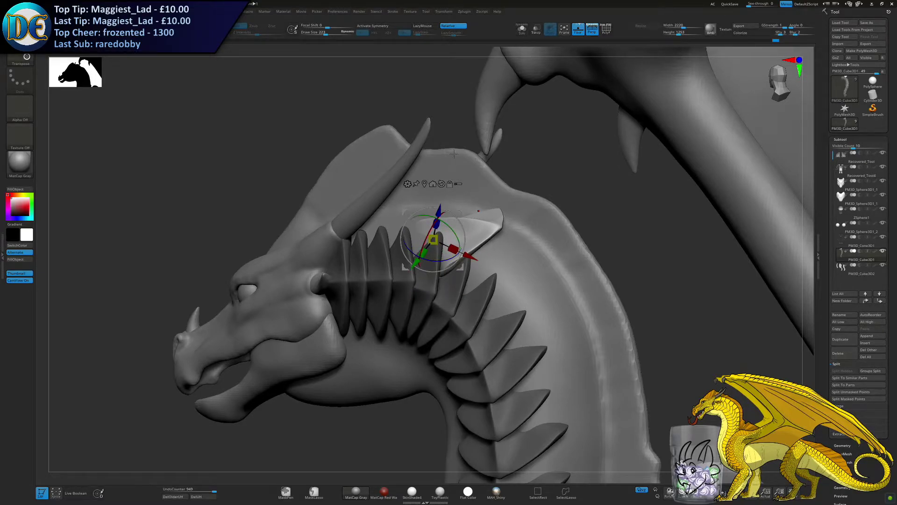
pyautogui.moveTo(443, 259); pyautogui.dragTo(464, 252)
pyautogui.moveTo(412, 266); pyautogui.dragTo(409, 271)
pyautogui.moveTo(451, 250); pyautogui.dragTo(482, 250, button='right')
pyautogui.moveTo(404, 225); pyautogui.dragTo(410, 225)
pyautogui.moveTo(410, 224); pyautogui.dragTo(420, 229, button='right')
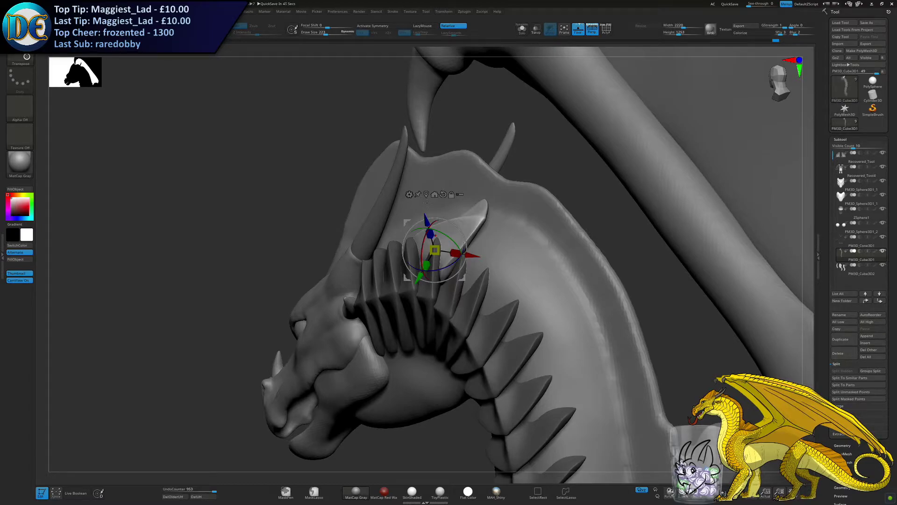
# Duplicate the second-row scale toward the head and fit the copy's angle, size and depth to the neck
pyautogui.moveTo(427, 203); pyautogui.dragTo(400, 240, button='right')
pyautogui.moveTo(462, 274); pyautogui.dragTo(438, 259)
pyautogui.moveTo(456, 248)
pyautogui.mouseDown(button='right')
pyautogui.moveTo(420, 248)
pyautogui.moveTo(459, 239)
pyautogui.mouseUp(button='right')
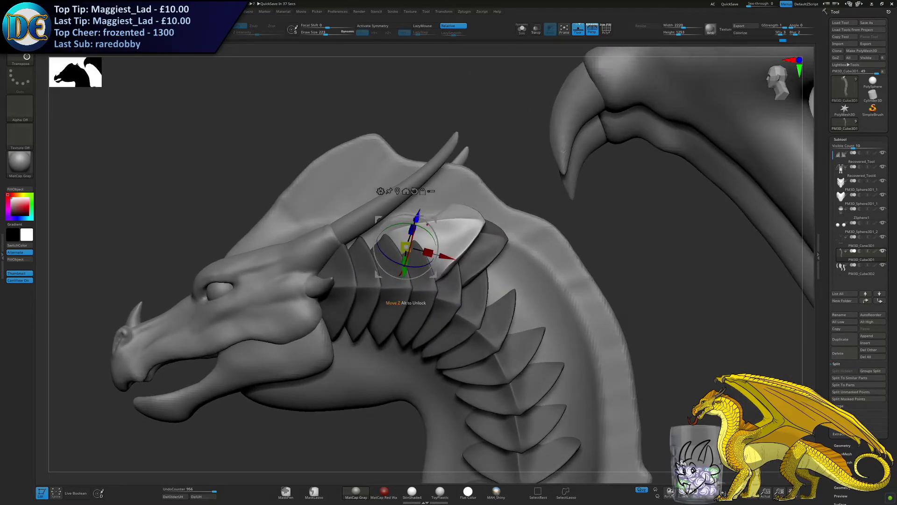
pyautogui.moveTo(418, 216); pyautogui.dragTo(416, 223)
pyautogui.moveTo(404, 253); pyautogui.dragTo(446, 262)
pyautogui.moveTo(438, 242); pyautogui.dragTo(433, 275, button='right')
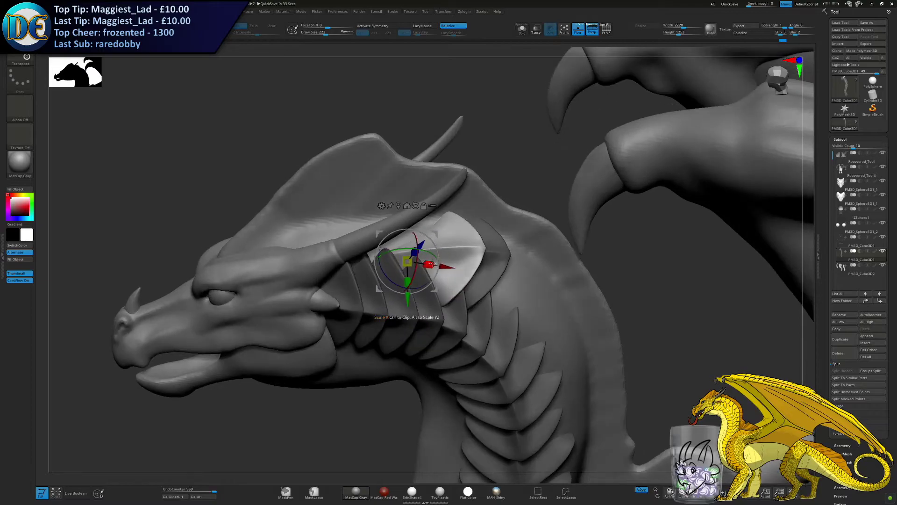
pyautogui.moveTo(406, 302); pyautogui.dragTo(406, 296)
pyautogui.moveTo(446, 262); pyautogui.dragTo(443, 262)
pyautogui.moveTo(443, 292); pyautogui.dragTo(423, 270, button='right')
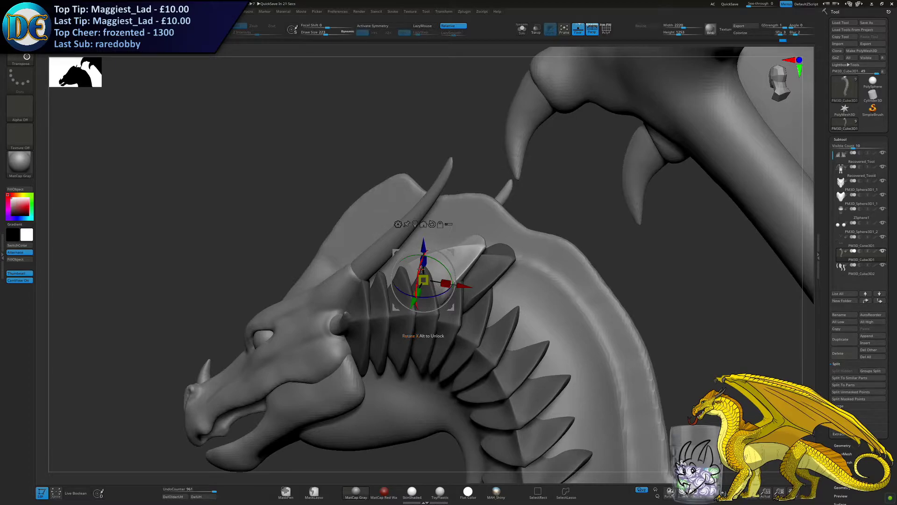
# Place a third scale in the second row, closer to the base of the horn
pyautogui.moveTo(376, 312); pyautogui.dragTo(353, 300, button='right')
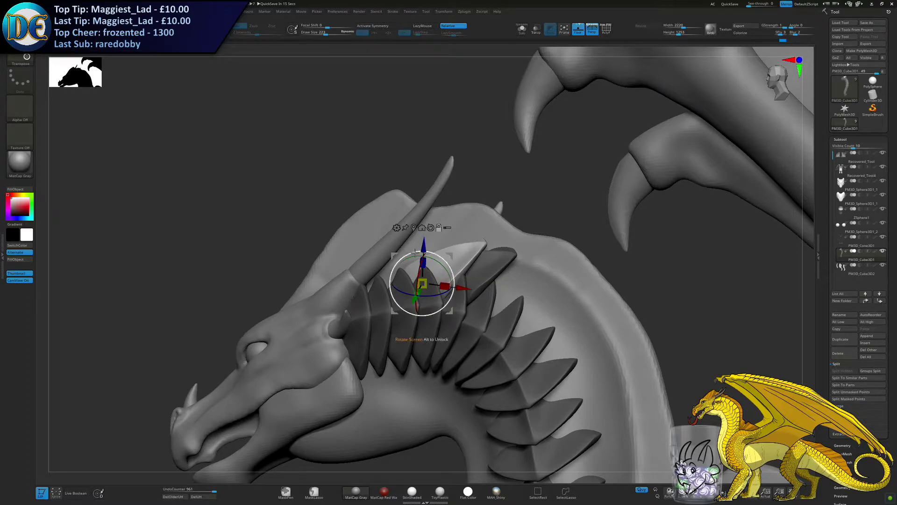
pyautogui.keyDown('alt'); pyautogui.moveTo(421, 247); pyautogui.dragTo(411, 228, button='right'); pyautogui.keyUp('alt')
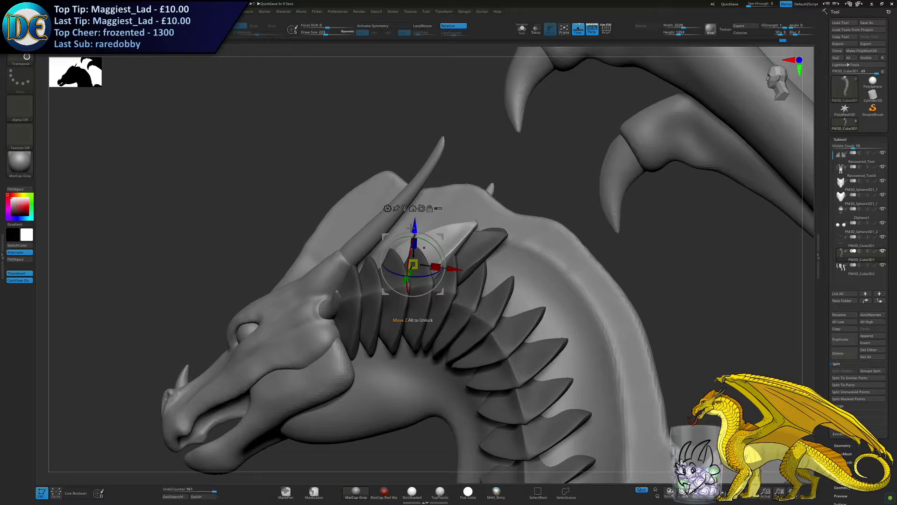
pyautogui.keyDown('alt'); pyautogui.moveTo(411, 228); pyautogui.dragTo(494, 248, button='right'); pyautogui.keyUp('alt')
pyautogui.moveTo(488, 245); pyautogui.dragTo(485, 252)
pyautogui.moveTo(486, 247); pyautogui.dragTo(408, 246, button='right')
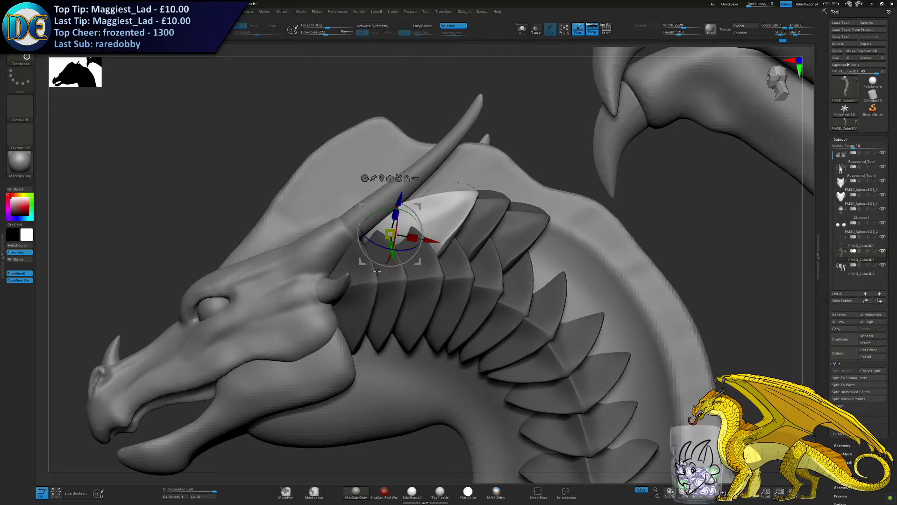
pyautogui.moveTo(378, 270); pyautogui.dragTo(401, 260, button='right')
# Adjust the third second-row scale's rotation and depth so it lies against the neck below the horn
pyautogui.moveTo(435, 226); pyautogui.dragTo(404, 211)
pyautogui.moveTo(405, 216); pyautogui.dragTo(422, 237, button='right')
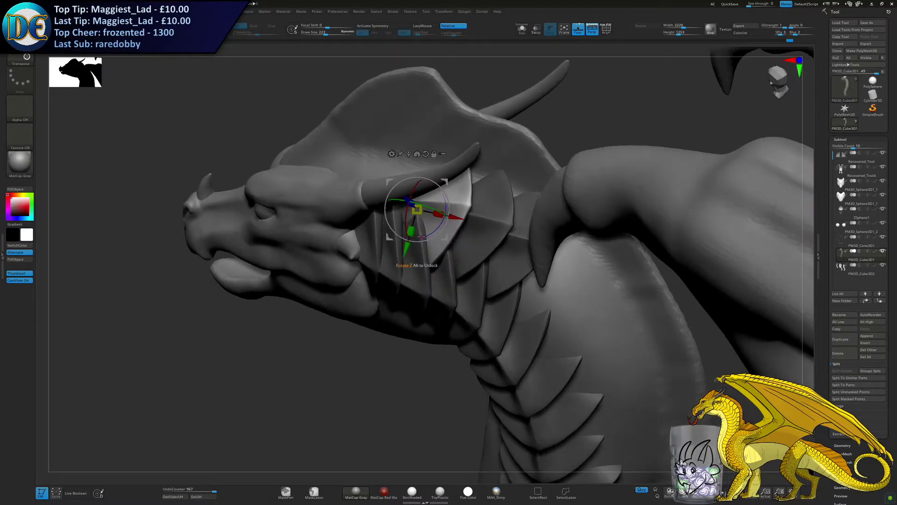
pyautogui.moveTo(407, 200); pyautogui.dragTo(401, 195)
pyautogui.moveTo(403, 206); pyautogui.dragTo(415, 267, button='right')
pyautogui.moveTo(415, 265); pyautogui.dragTo(377, 242)
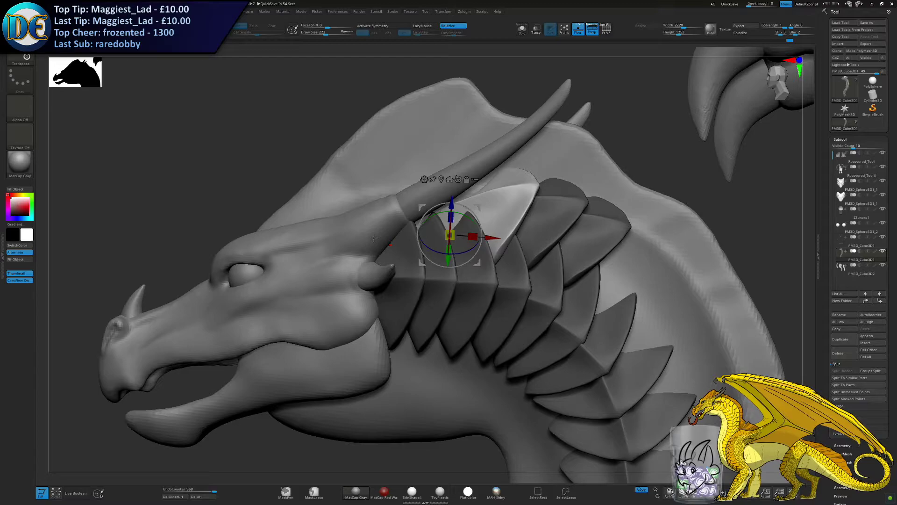
# Duplicate the front scale of the second row forward as a fourth scale and angle it under the horn
pyautogui.moveTo(450, 232); pyautogui.dragTo(473, 211, button='right')
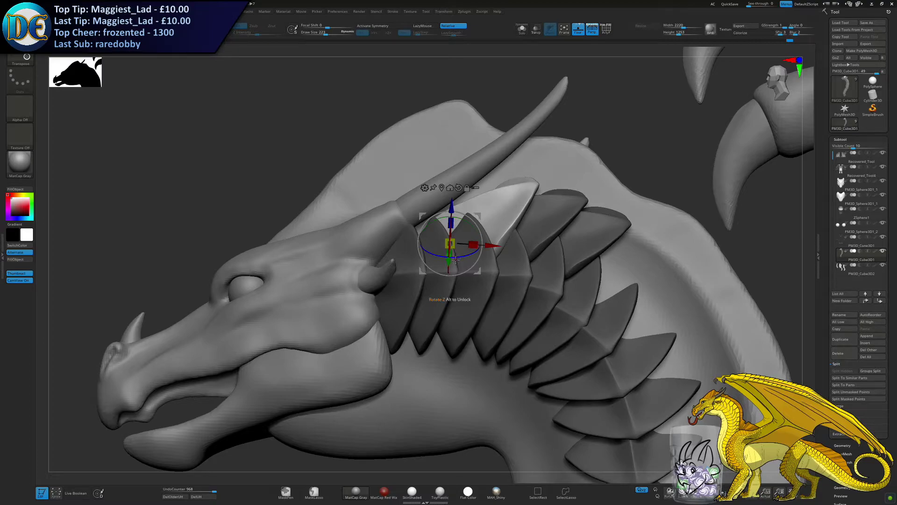
pyautogui.moveTo(455, 261); pyautogui.dragTo(460, 239, button='right')
pyautogui.moveTo(495, 256); pyautogui.dragTo(411, 221)
pyautogui.moveTo(459, 255); pyautogui.dragTo(463, 255)
pyautogui.moveTo(472, 239); pyautogui.dragTo(460, 271, button='right')
pyautogui.moveTo(436, 190); pyautogui.dragTo(437, 198)
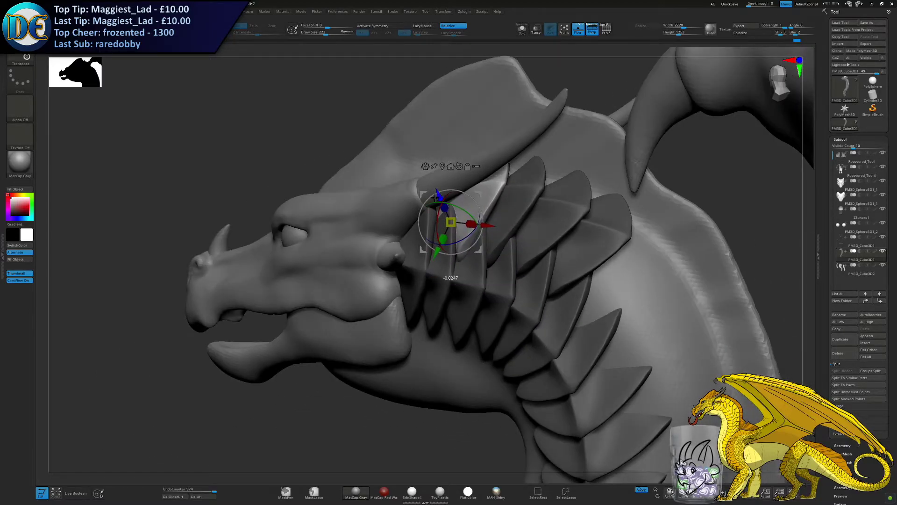
pyautogui.moveTo(425, 274); pyautogui.dragTo(454, 219, button='right')
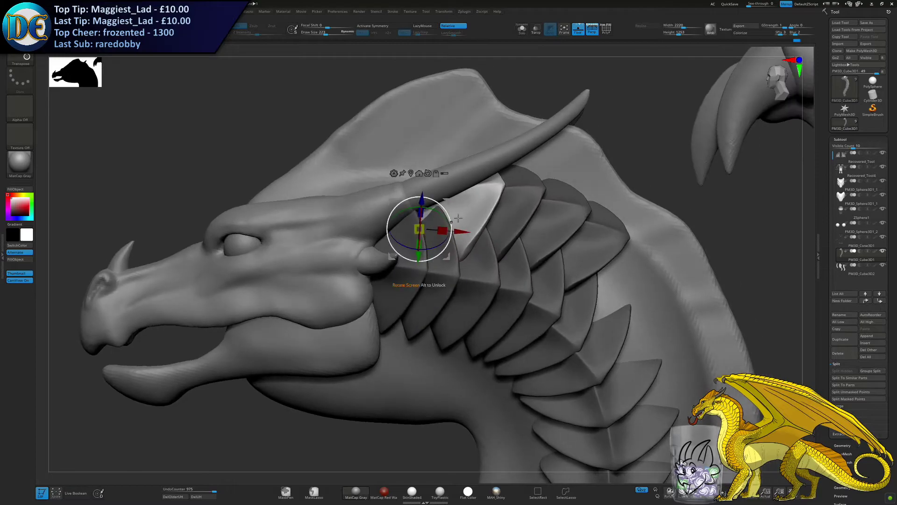
pyautogui.moveTo(443, 257); pyautogui.dragTo(437, 233, button='right')
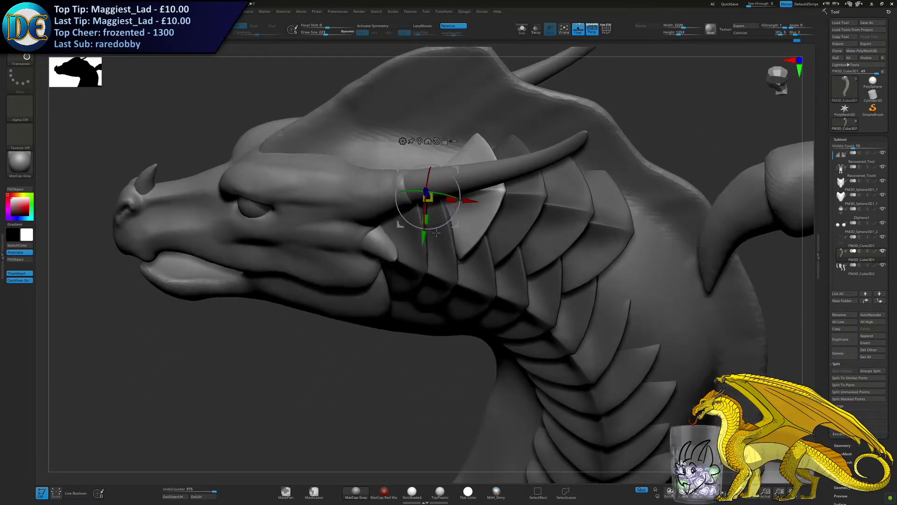
# Shift and rotate the fourth second-row scale until it sits snugly between the horn and the first row
pyautogui.moveTo(422, 240); pyautogui.dragTo(423, 233)
pyautogui.moveTo(470, 195); pyautogui.dragTo(445, 204)
pyautogui.moveTo(445, 204); pyautogui.dragTo(401, 247, button='right')
pyautogui.moveTo(432, 205)
pyautogui.mouseDown()
pyautogui.moveTo(446, 216)
pyautogui.moveTo(444, 205)
pyautogui.mouseUp()
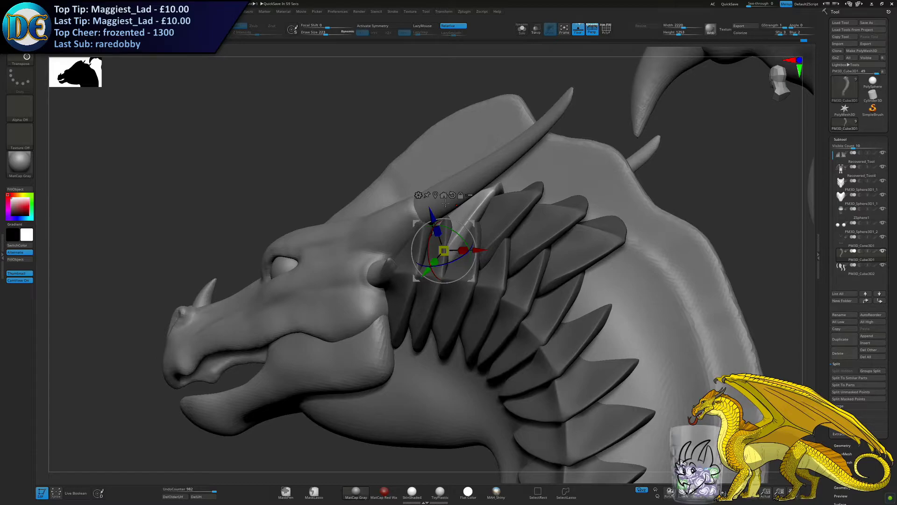
pyautogui.moveTo(374, 285); pyautogui.dragTo(401, 279, button='right')
pyautogui.moveTo(424, 237); pyautogui.dragTo(424, 243)
pyautogui.moveTo(423, 242); pyautogui.dragTo(439, 229, button='right')
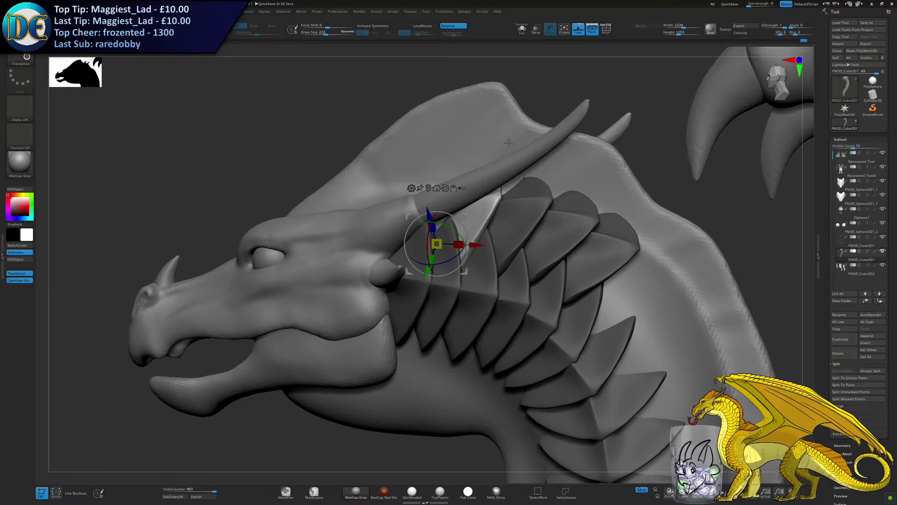
# Add a fifth scale at the front end of the second row and tuck it beneath the horn's base
pyautogui.moveTo(454, 225); pyautogui.dragTo(475, 229, button='right')
pyautogui.moveTo(497, 254); pyautogui.dragTo(472, 257)
pyautogui.moveTo(426, 223); pyautogui.dragTo(427, 265)
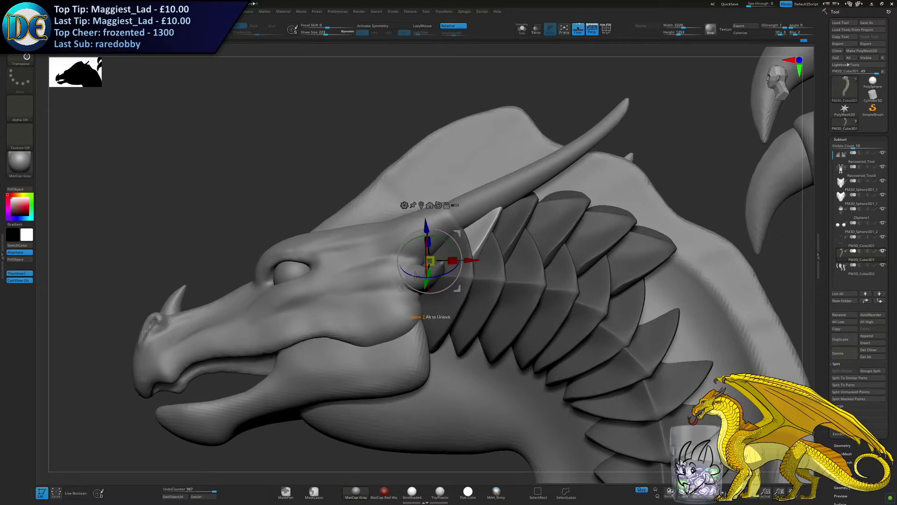
pyautogui.moveTo(468, 340); pyautogui.dragTo(422, 360, button='right')
pyautogui.hotkey('ctrl', 'z')
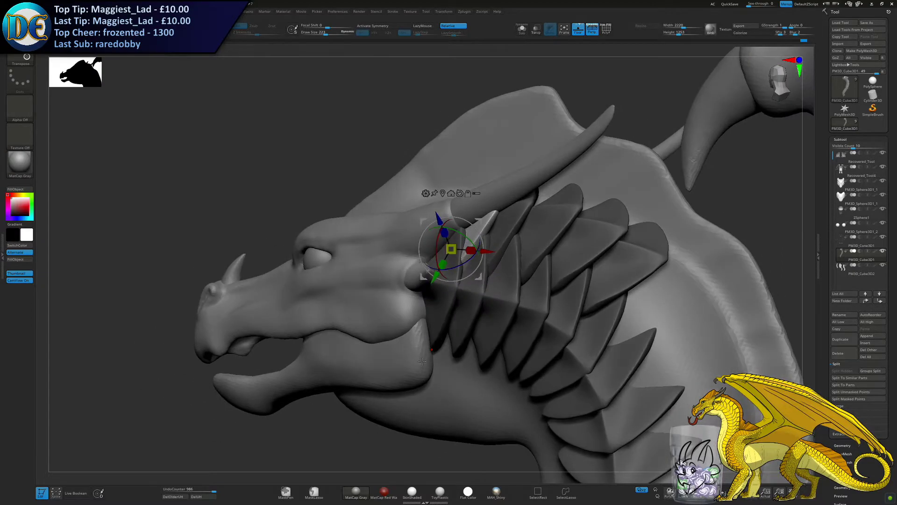
pyautogui.moveTo(425, 277); pyautogui.dragTo(427, 274)
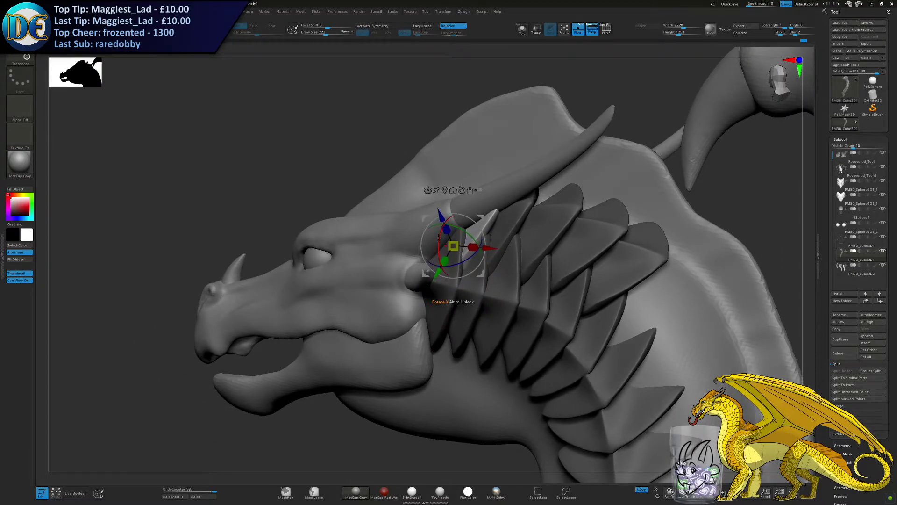
pyautogui.moveTo(440, 217); pyautogui.dragTo(441, 221)
pyautogui.moveTo(381, 276); pyautogui.dragTo(441, 195, button='right')
# Copy the front scale to the rear end of the second row and rotate it to follow the neck's downward bend
pyautogui.moveTo(448, 215); pyautogui.dragTo(556, 216)
pyautogui.moveTo(553, 164); pyautogui.dragTo(555, 188)
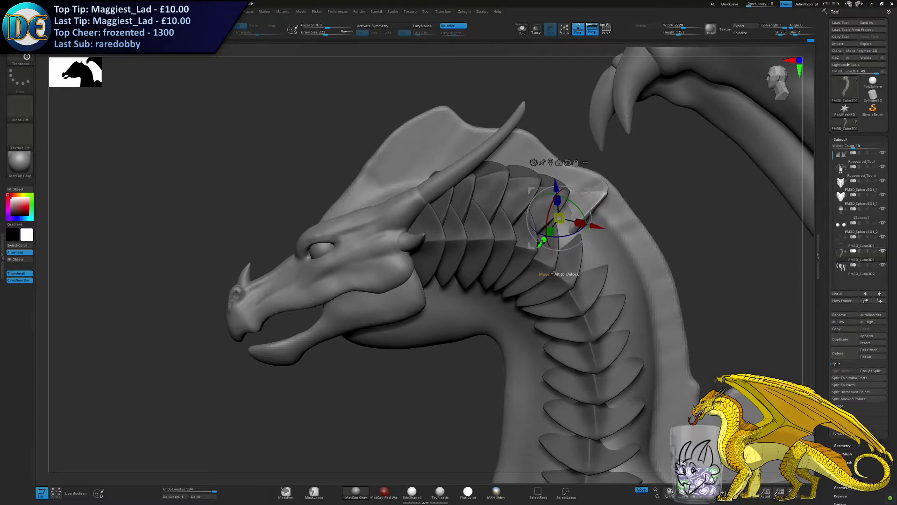
pyautogui.moveTo(542, 240); pyautogui.dragTo(532, 251)
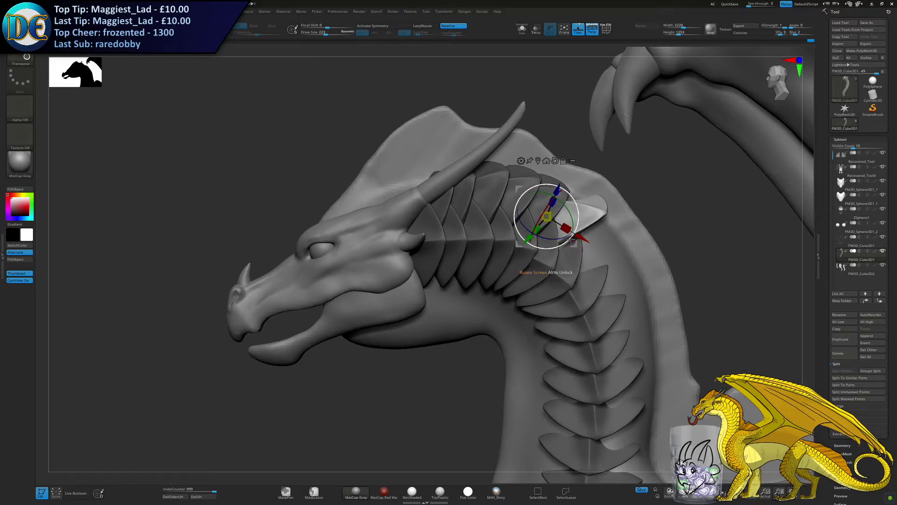
pyautogui.moveTo(574, 239); pyautogui.dragTo(559, 223, button='right')
pyautogui.moveTo(584, 225); pyautogui.dragTo(555, 243)
pyautogui.click(600, 244)
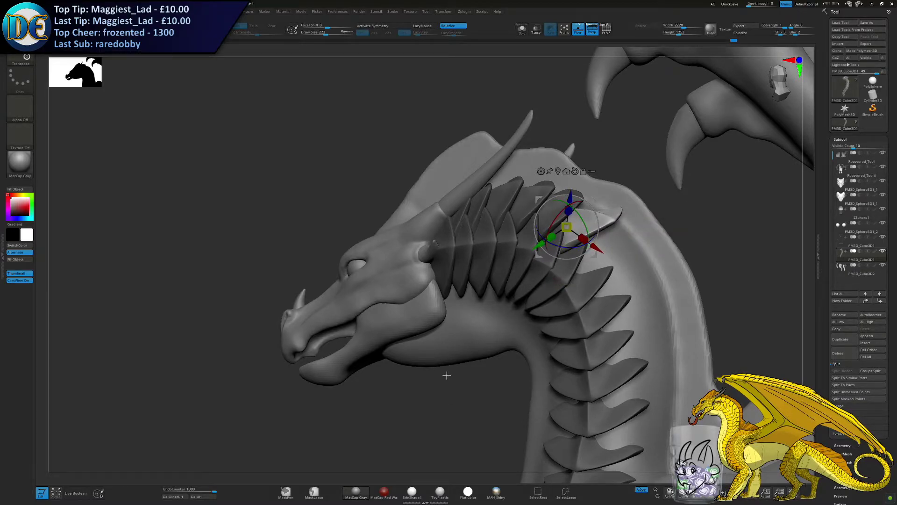
# Fit the rear second-row scale's position, size and tilt so it rests on the neck and overlaps its neighbours
pyautogui.keyDown('alt'); pyautogui.moveTo(448, 302); pyautogui.dragTo(432, 365, button='right'); pyautogui.keyUp('alt')
pyautogui.moveTo(584, 246); pyautogui.dragTo(579, 242)
pyautogui.moveTo(564, 280); pyautogui.dragTo(551, 267, button='right')
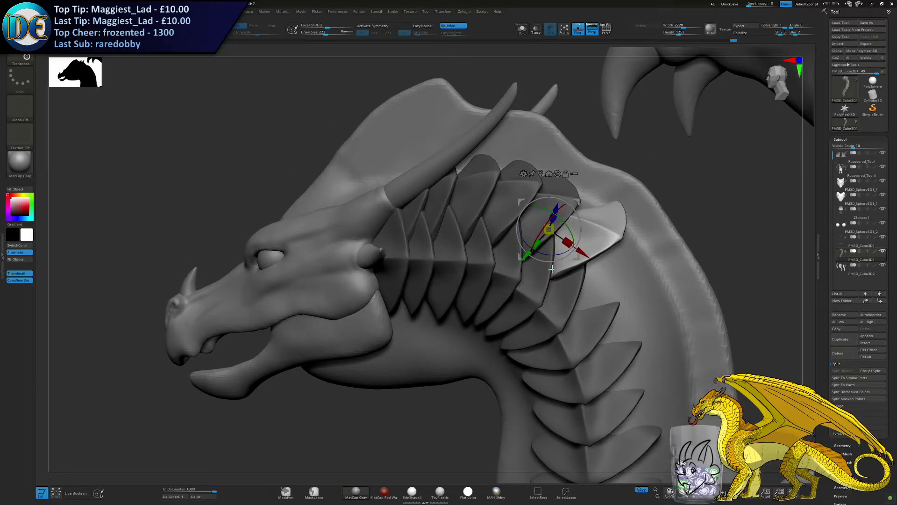
pyautogui.moveTo(424, 324); pyautogui.dragTo(397, 285, button='right')
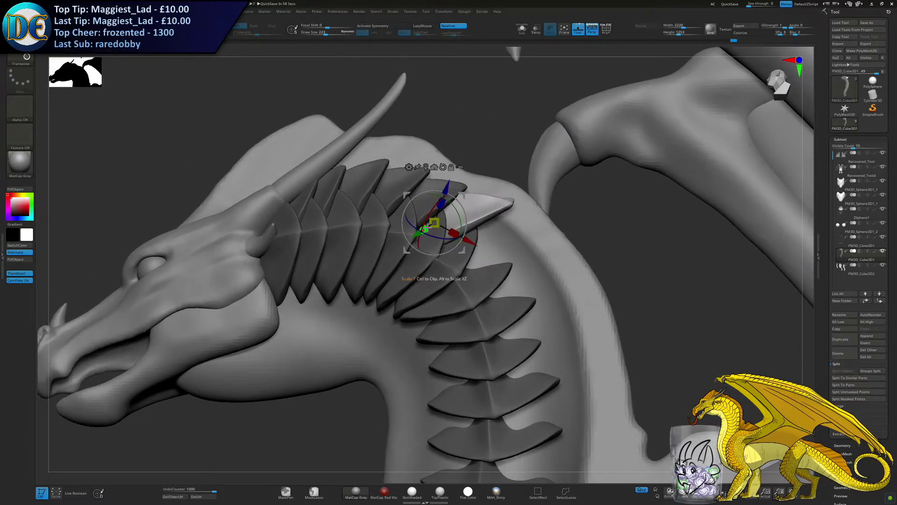
pyautogui.moveTo(436, 224); pyautogui.dragTo(463, 237)
pyautogui.moveTo(475, 221); pyautogui.dragTo(452, 233, button='right')
pyautogui.moveTo(483, 223); pyautogui.dragTo(489, 227)
pyautogui.moveTo(430, 226); pyautogui.dragTo(425, 232)
pyautogui.moveTo(481, 231); pyautogui.dragTo(480, 229)
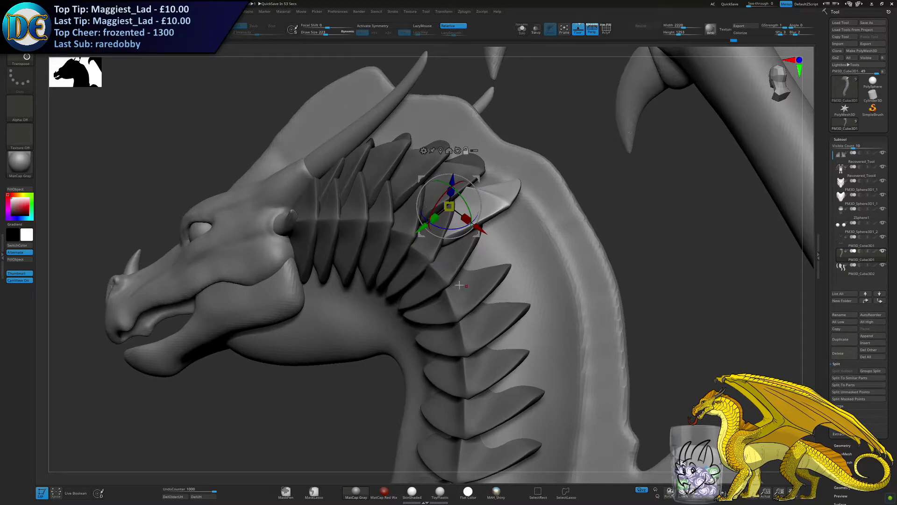
# Copy the rearmost second-row scale one place down the neck and rotate it to follow the bend
pyautogui.keyDown('alt'); pyautogui.moveTo(487, 307); pyautogui.dragTo(449, 293, button='right'); pyautogui.keyUp('alt')
pyautogui.moveTo(414, 166); pyautogui.dragTo(414, 168)
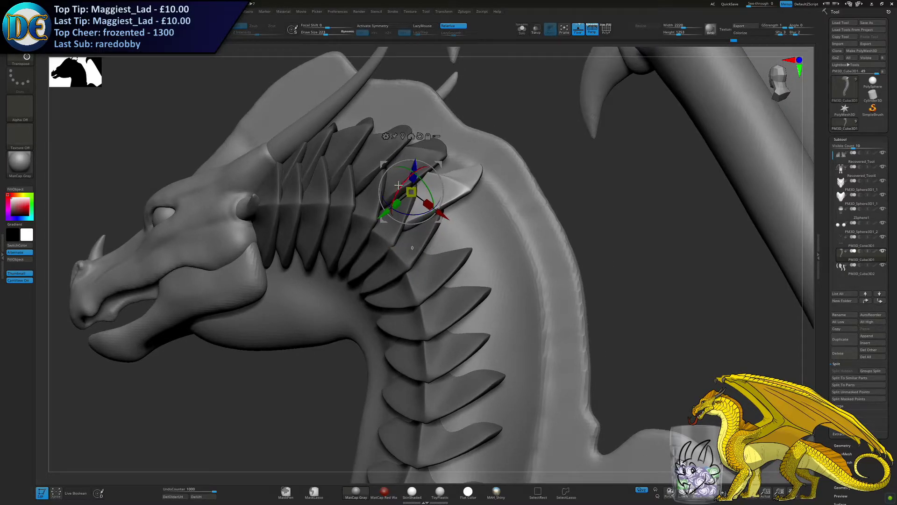
pyautogui.moveTo(411, 191); pyautogui.dragTo(443, 243)
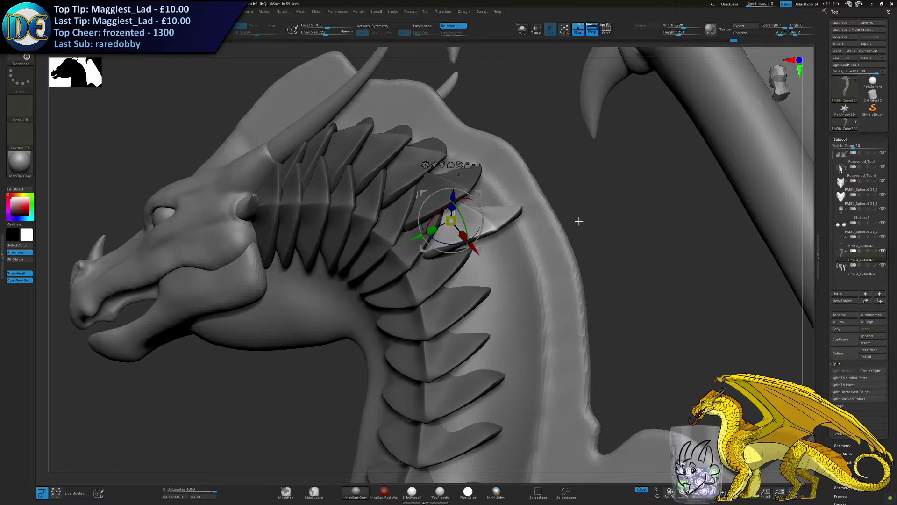
pyautogui.moveTo(452, 223)
pyautogui.mouseDown()
pyautogui.moveTo(466, 230)
pyautogui.moveTo(456, 216)
pyautogui.mouseUp()
pyautogui.moveTo(424, 248); pyautogui.dragTo(416, 239)
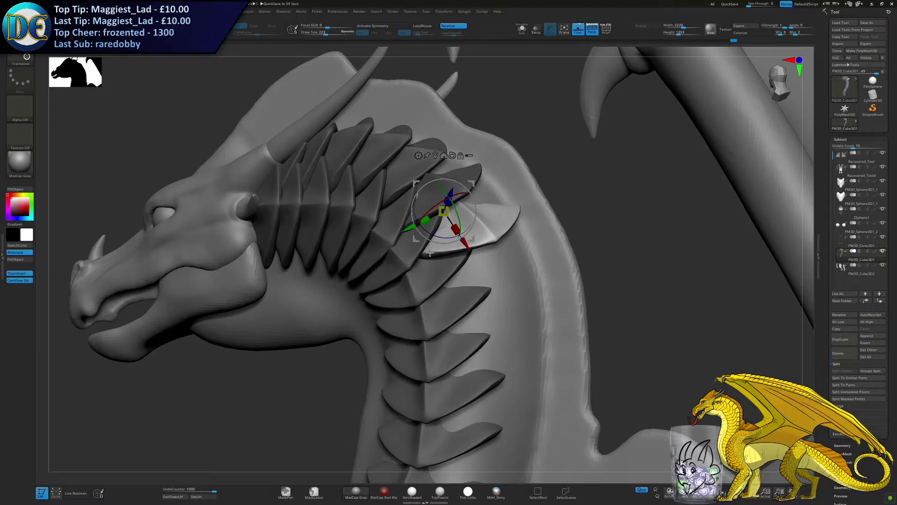
# Adjust the new scale's size, tilt and depth so it lies on the neck beneath the scale above it
pyautogui.moveTo(462, 266); pyautogui.dragTo(482, 254, button='right')
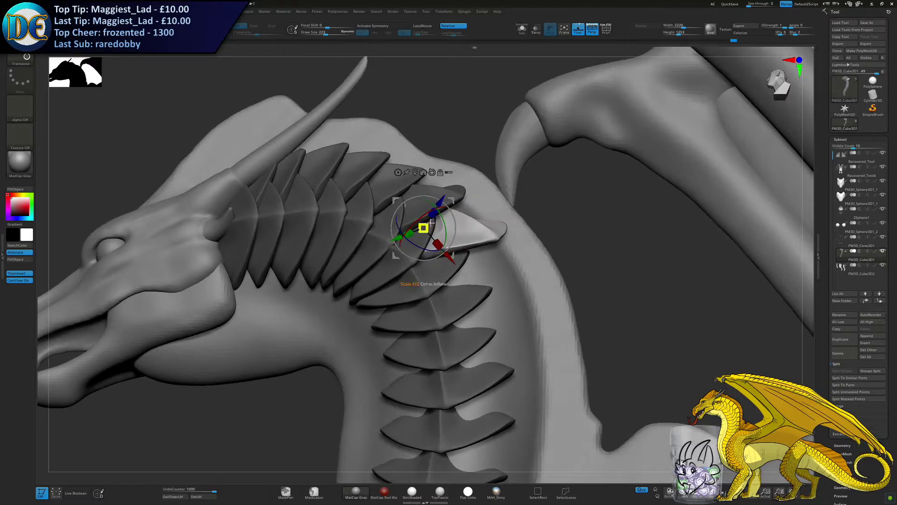
pyautogui.moveTo(435, 214); pyautogui.dragTo(437, 209)
pyautogui.moveTo(461, 216); pyautogui.dragTo(451, 218, button='right')
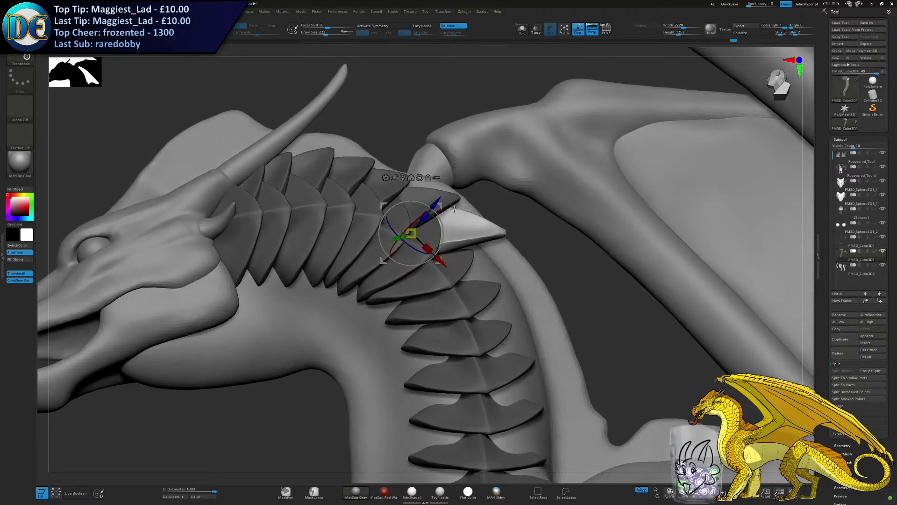
pyautogui.moveTo(437, 225); pyautogui.dragTo(441, 206)
pyautogui.moveTo(442, 202); pyautogui.dragTo(427, 203, button='right')
pyautogui.moveTo(448, 207); pyautogui.dragTo(449, 205)
pyautogui.moveTo(417, 232)
pyautogui.mouseDown()
pyautogui.moveTo(404, 234)
pyautogui.moveTo(412, 233)
pyautogui.mouseUp()
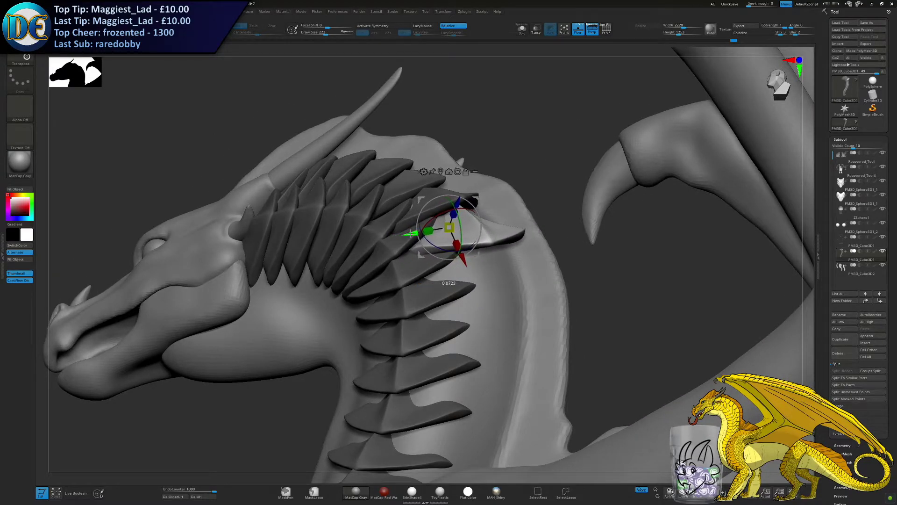
pyautogui.moveTo(462, 260); pyautogui.dragTo(462, 258)
pyautogui.moveTo(406, 233); pyautogui.dragTo(404, 234)
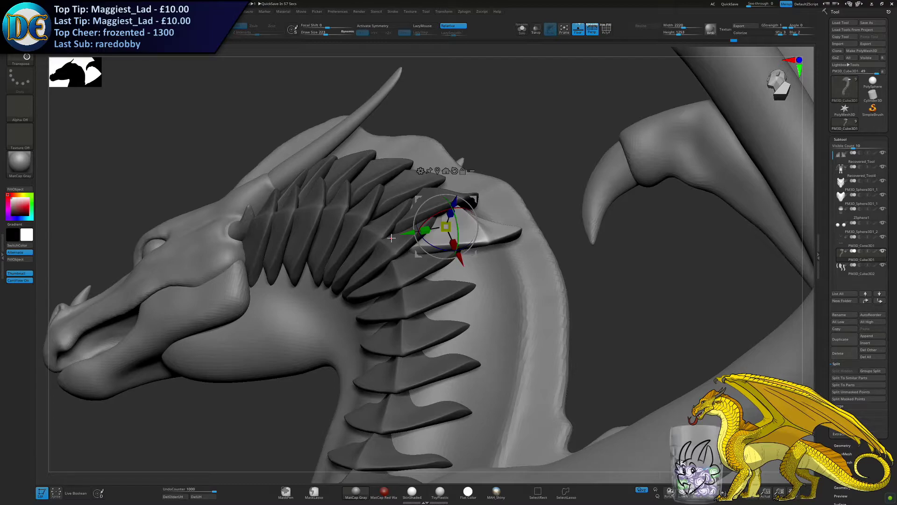
# Duplicate the lowest second-row scale to the next place below and move it out onto the neck surface
pyautogui.moveTo(456, 375); pyautogui.dragTo(420, 325, button='right')
pyautogui.moveTo(420, 324); pyautogui.dragTo(420, 329)
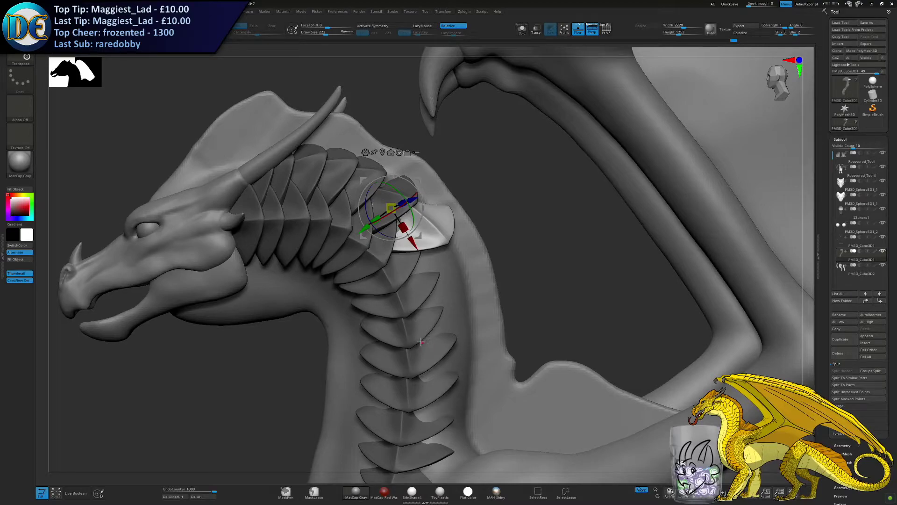
pyautogui.moveTo(408, 373); pyautogui.dragTo(397, 350)
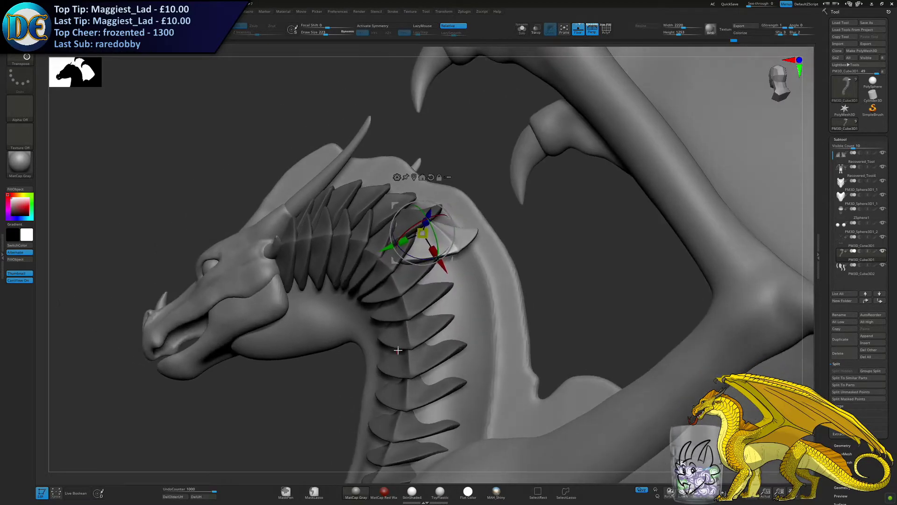
pyautogui.moveTo(407, 325); pyautogui.dragTo(418, 345, button='right')
pyautogui.moveTo(426, 218); pyautogui.dragTo(453, 249)
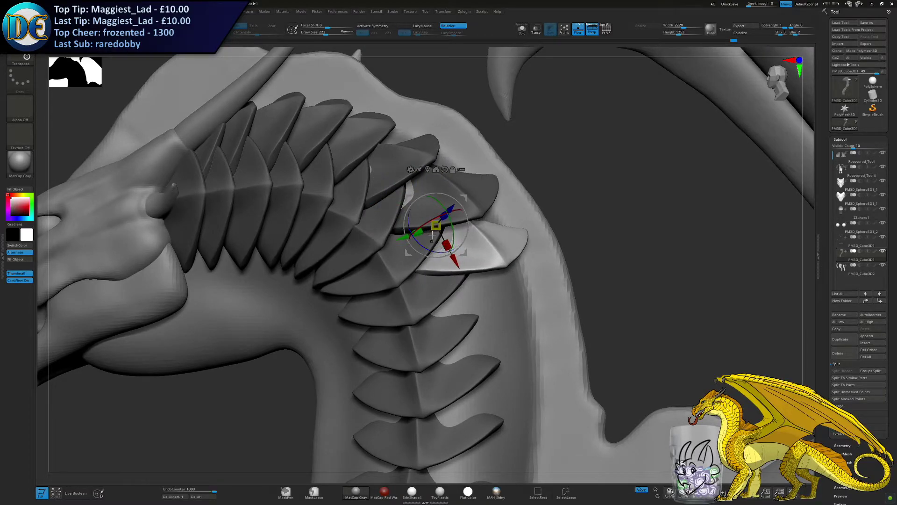
pyautogui.moveTo(415, 230); pyautogui.dragTo(420, 227, button='right')
pyautogui.moveTo(419, 227); pyautogui.dragTo(483, 204)
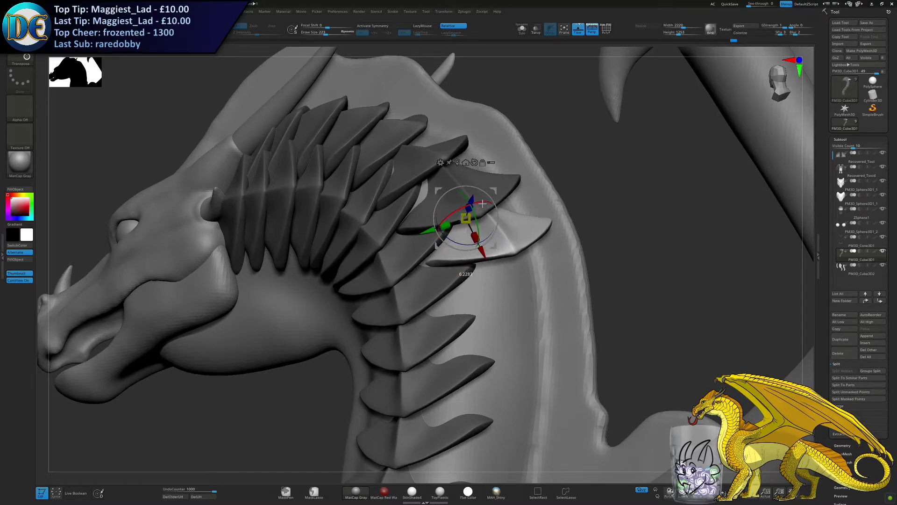
# Nudge and tilt the duplicated scale so it tucks closely between the first row and the scale above
pyautogui.moveTo(429, 230); pyautogui.dragTo(424, 232)
pyautogui.moveTo(480, 255); pyautogui.dragTo(477, 250)
pyautogui.moveTo(478, 250); pyautogui.dragTo(470, 212, button='right')
pyautogui.moveTo(444, 245); pyautogui.dragTo(453, 220)
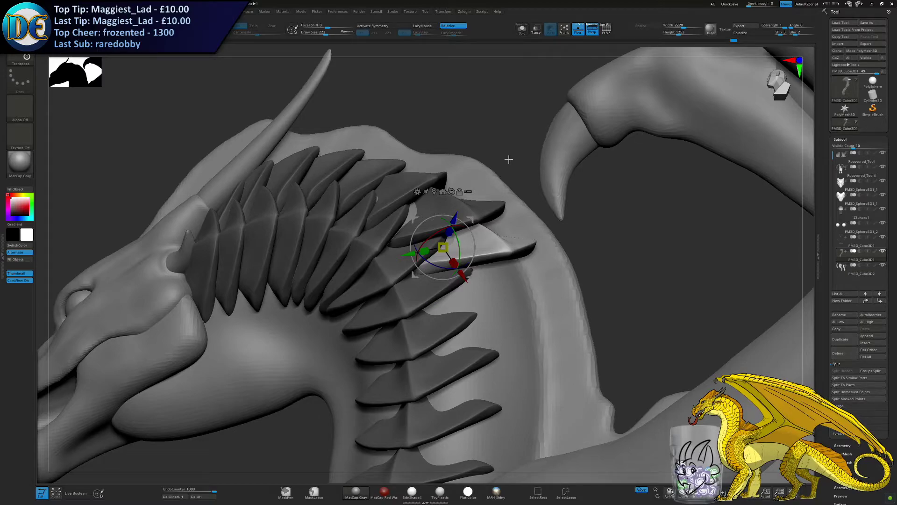
pyautogui.moveTo(454, 218); pyautogui.dragTo(460, 220)
# Add another second-row scale where the neck starts to run straight down and seat it against the first row
pyautogui.moveTo(498, 197); pyautogui.dragTo(488, 305, button='right')
pyautogui.keyDown('alt'); pyautogui.moveTo(459, 192); pyautogui.dragTo(405, 71, button='right'); pyautogui.keyUp('alt')
pyautogui.moveTo(407, 219); pyautogui.dragTo(446, 234, button='right')
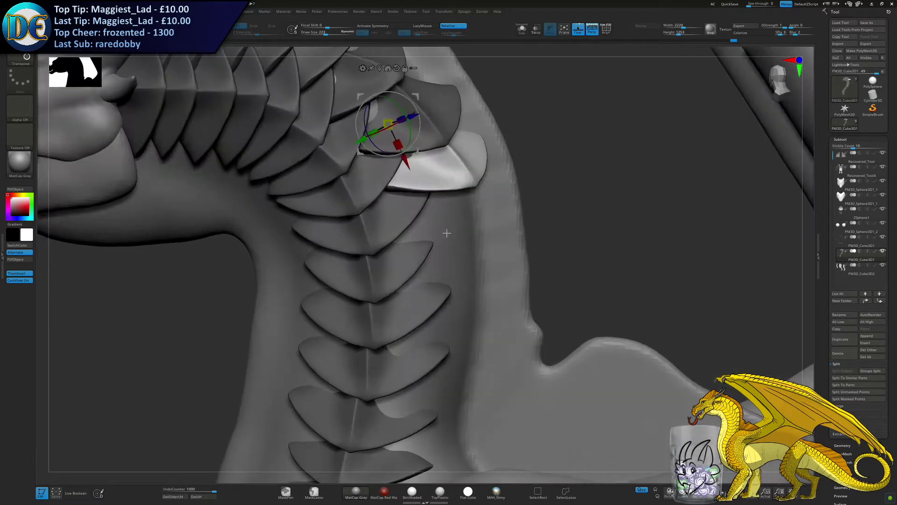
pyautogui.moveTo(403, 161); pyautogui.dragTo(417, 235)
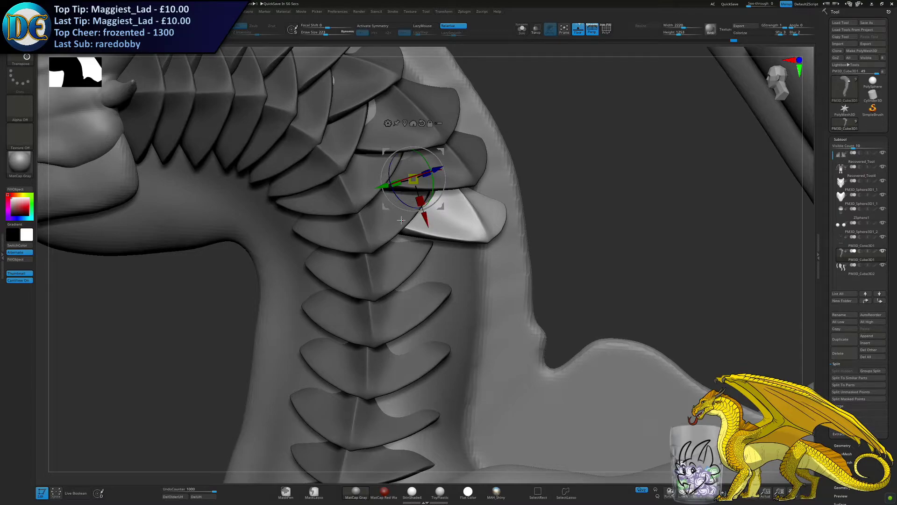
pyautogui.moveTo(401, 220); pyautogui.dragTo(388, 210, button='right')
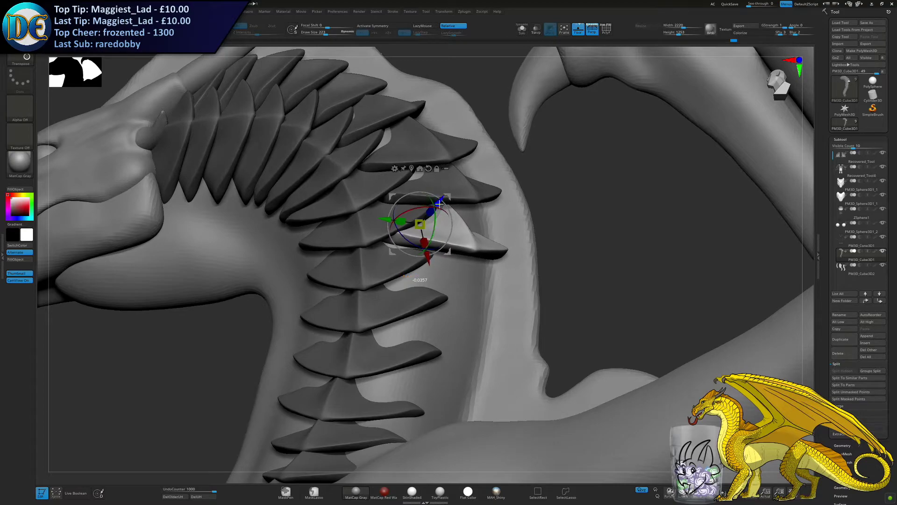
pyautogui.moveTo(428, 256)
pyautogui.mouseDown()
pyautogui.moveTo(415, 248)
pyautogui.moveTo(431, 257)
pyautogui.mouseUp()
pyautogui.moveTo(385, 221); pyautogui.dragTo(381, 220)
pyautogui.moveTo(404, 247); pyautogui.dragTo(423, 257, button='right')
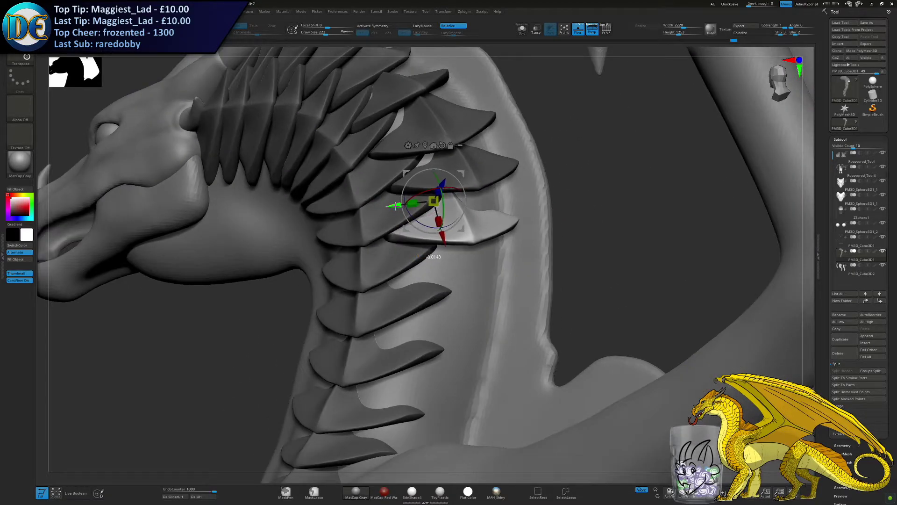
# Scale and shift the scale at the top of the straight neck section to fit under its upper neighbour
pyautogui.keyDown('alt'); pyautogui.moveTo(421, 253); pyautogui.dragTo(450, 255, button='right'); pyautogui.keyUp('alt')
pyautogui.moveTo(444, 204); pyautogui.dragTo(476, 202, button='right')
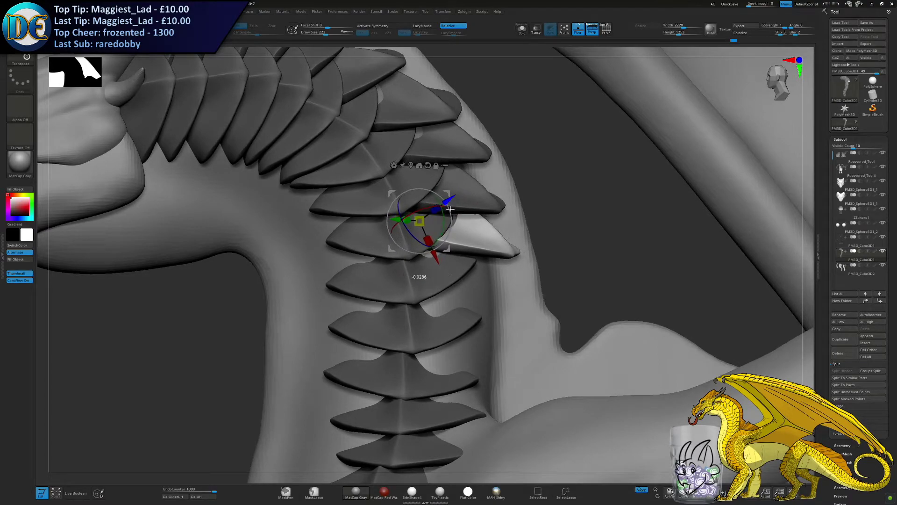
pyautogui.moveTo(421, 245); pyautogui.dragTo(423, 233, button='right')
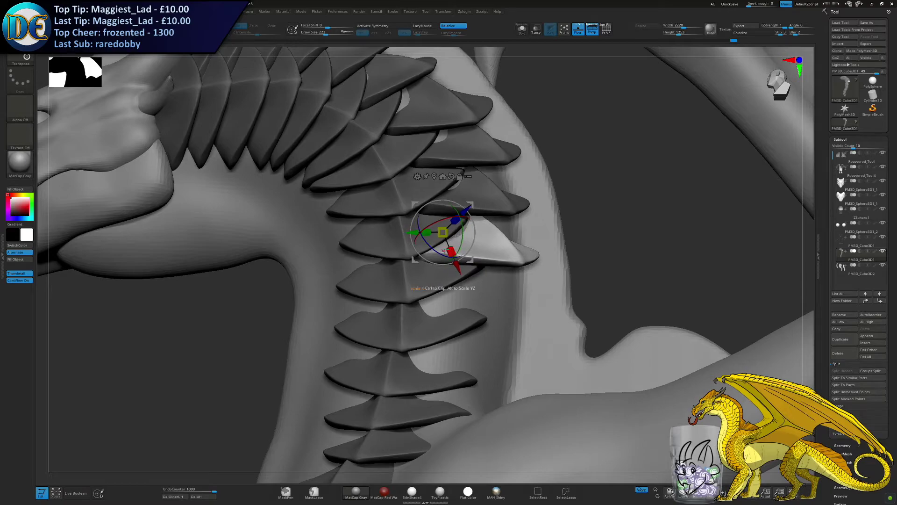
pyautogui.moveTo(462, 242); pyautogui.dragTo(461, 245)
pyautogui.moveTo(461, 245)
pyautogui.mouseDown(button='right')
pyautogui.moveTo(529, 240)
pyautogui.moveTo(452, 244)
pyautogui.mouseUp(button='right')
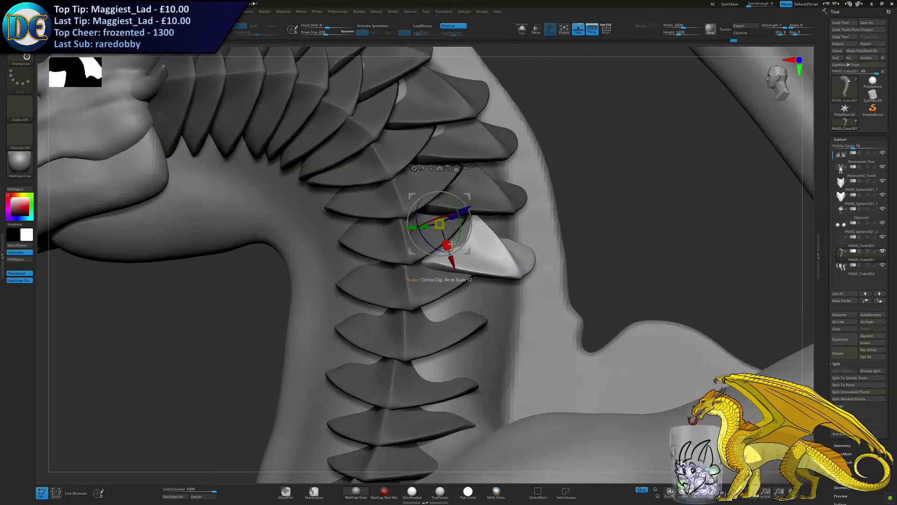
pyautogui.moveTo(452, 265); pyautogui.dragTo(451, 256)
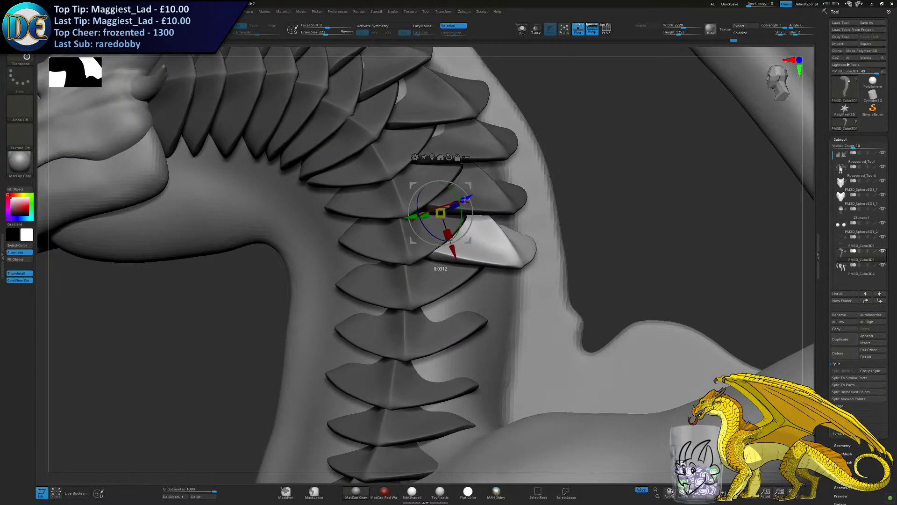
# Rotate the same scale so its outer tip angles slightly downward, and fine-tune its position
pyautogui.moveTo(460, 221); pyautogui.dragTo(456, 244)
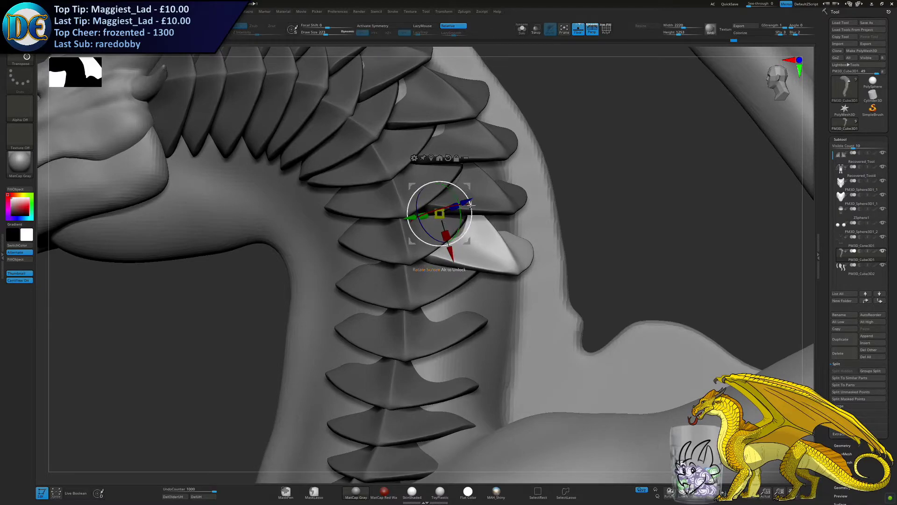
pyautogui.moveTo(466, 202); pyautogui.dragTo(468, 200)
pyautogui.keyDown('ctrl'); pyautogui.moveTo(484, 306); pyautogui.dragTo(462, 299, button='right'); pyautogui.keyUp('ctrl')
pyautogui.moveTo(468, 155); pyautogui.dragTo(466, 156)
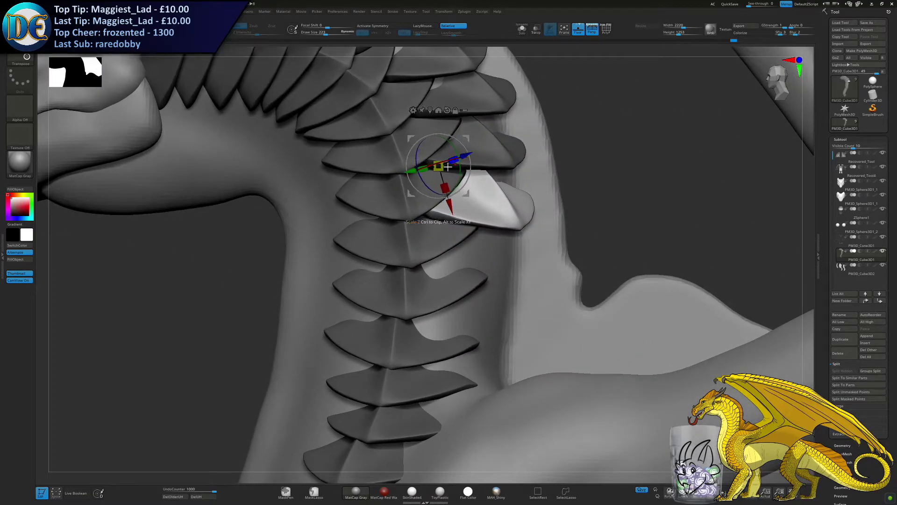
pyautogui.moveTo(411, 174); pyautogui.dragTo(413, 171)
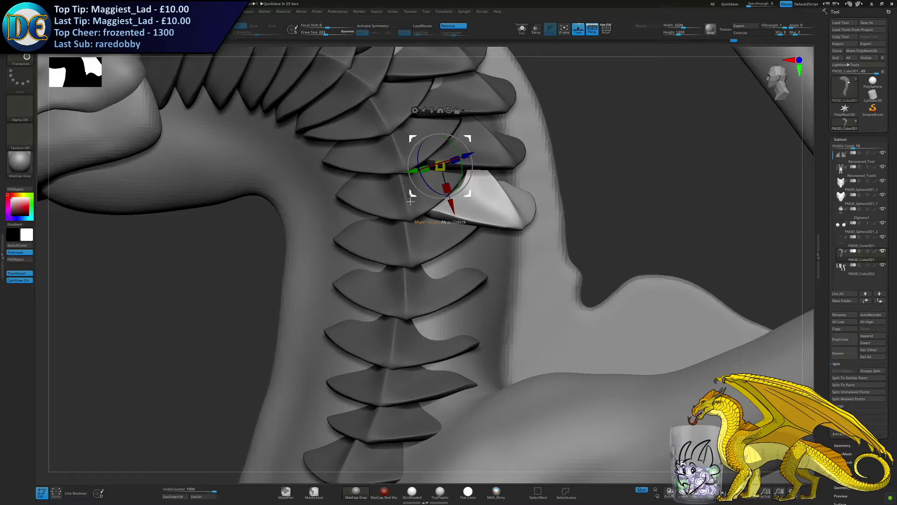
# Copy the lowest second-row scale further down the straight neck section and set it against the neck
pyautogui.moveTo(454, 216); pyautogui.dragTo(466, 263)
pyautogui.moveTo(456, 261); pyautogui.dragTo(457, 237, button='right')
pyautogui.moveTo(462, 266); pyautogui.dragTo(435, 229)
pyautogui.moveTo(457, 279); pyautogui.dragTo(449, 257)
pyautogui.moveTo(413, 233); pyautogui.dragTo(417, 234)
pyautogui.moveTo(444, 275); pyautogui.dragTo(419, 250, button='right')
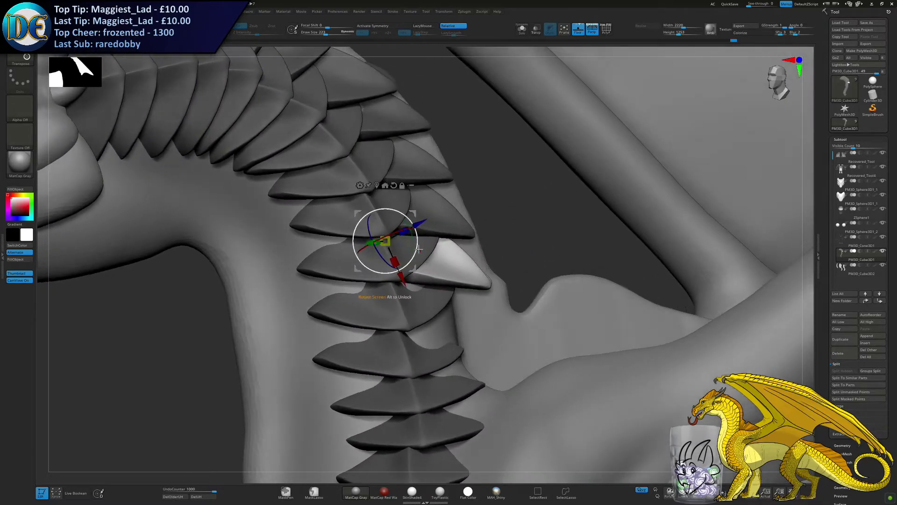
# Rotate the copied scale's outer tip downward and reseat it under the scale above
pyautogui.moveTo(413, 243); pyautogui.dragTo(426, 230)
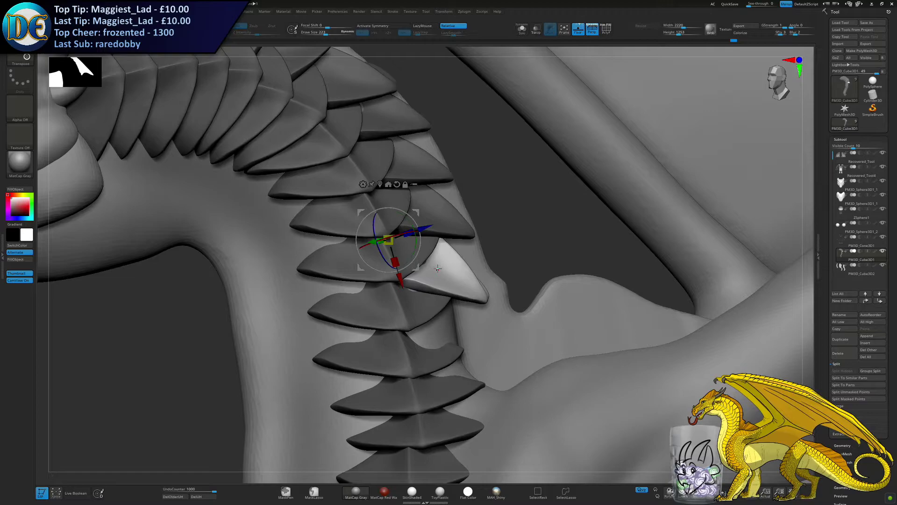
pyautogui.keyDown('alt'); pyautogui.moveTo(417, 347); pyautogui.dragTo(411, 299, button='right'); pyautogui.keyUp('alt')
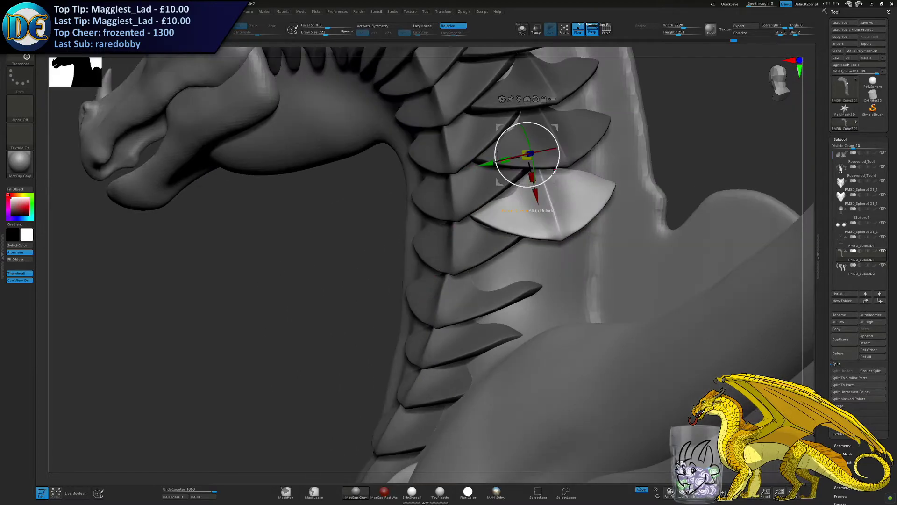
pyautogui.moveTo(537, 197); pyautogui.dragTo(534, 190)
pyautogui.moveTo(546, 238)
pyautogui.mouseDown(button='right')
pyautogui.moveTo(510, 248)
pyautogui.moveTo(544, 236)
pyautogui.mouseUp(button='right')
pyautogui.moveTo(540, 158); pyautogui.dragTo(544, 155)
# Duplicate the scale to the next second-row place above the shoulder and press it in against the neck
pyautogui.keyDown('ctrl'); pyautogui.moveTo(530, 200); pyautogui.dragTo(525, 256); pyautogui.keyUp('ctrl')
pyautogui.moveTo(520, 253); pyautogui.dragTo(541, 239, button='right')
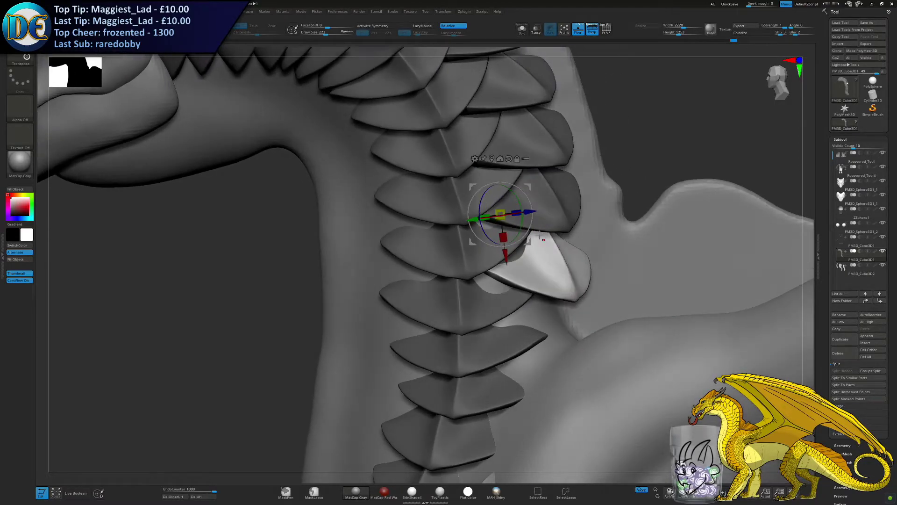
pyautogui.moveTo(505, 256); pyautogui.dragTo(504, 259)
pyautogui.moveTo(505, 259); pyautogui.dragTo(551, 244, button='right')
pyautogui.moveTo(569, 217); pyautogui.dragTo(566, 217)
pyautogui.moveTo(510, 225); pyautogui.dragTo(504, 226)
# Copy the lowest second-row scale down to where the neck meets the shoulder and rotate its outer end upward
pyautogui.moveTo(517, 248)
pyautogui.mouseDown(button='right')
pyautogui.moveTo(542, 238)
pyautogui.moveTo(519, 230)
pyautogui.moveTo(511, 261)
pyautogui.mouseUp(button='right')
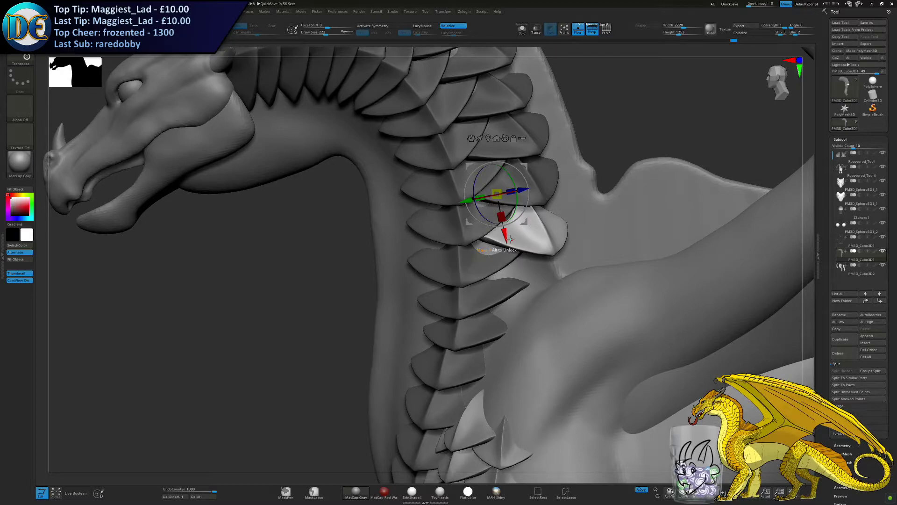
pyautogui.moveTo(437, 267)
pyautogui.keyDown('alt'); pyautogui.mouseDown(button='right')
pyautogui.moveTo(388, 261)
pyautogui.moveTo(448, 268)
pyautogui.mouseUp(button='right'); pyautogui.keyUp('alt')
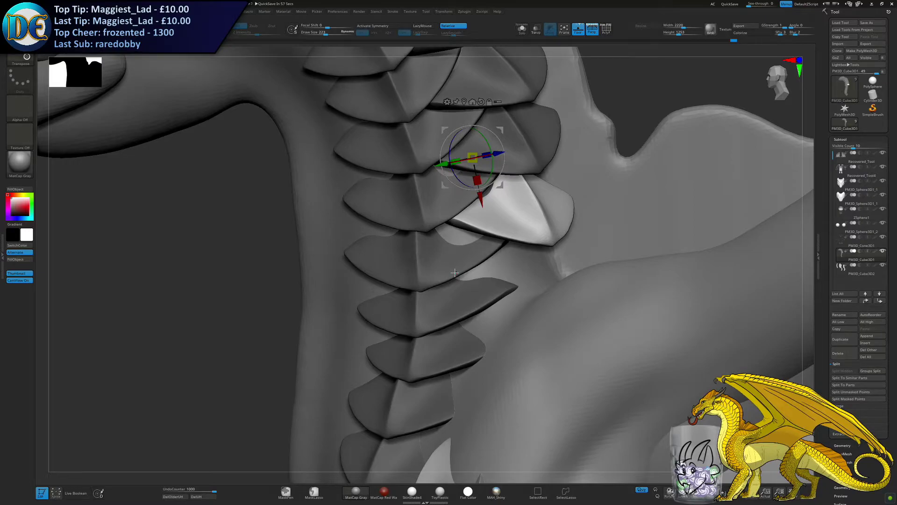
pyautogui.moveTo(481, 206); pyautogui.dragTo(490, 269)
pyautogui.moveTo(512, 226); pyautogui.dragTo(537, 222, button='right')
pyautogui.moveTo(478, 207); pyautogui.dragTo(468, 210)
pyautogui.moveTo(491, 218); pyautogui.dragTo(470, 224, button='right')
pyautogui.moveTo(485, 251); pyautogui.dragTo(490, 256)
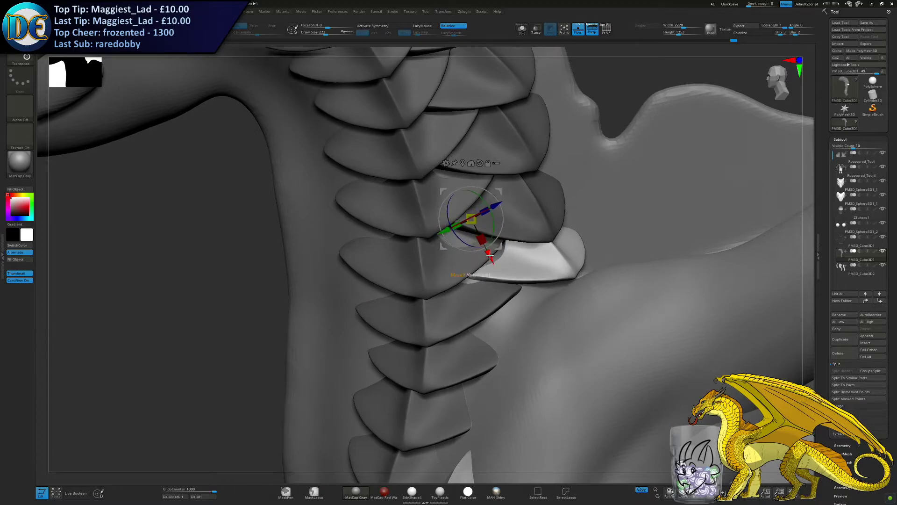
# Shift the scale at the neck-shoulder junction inward so it slides under the first row and upper neighbour
pyautogui.moveTo(486, 252); pyautogui.dragTo(494, 224, button='right')
pyautogui.moveTo(490, 217); pyautogui.dragTo(453, 223)
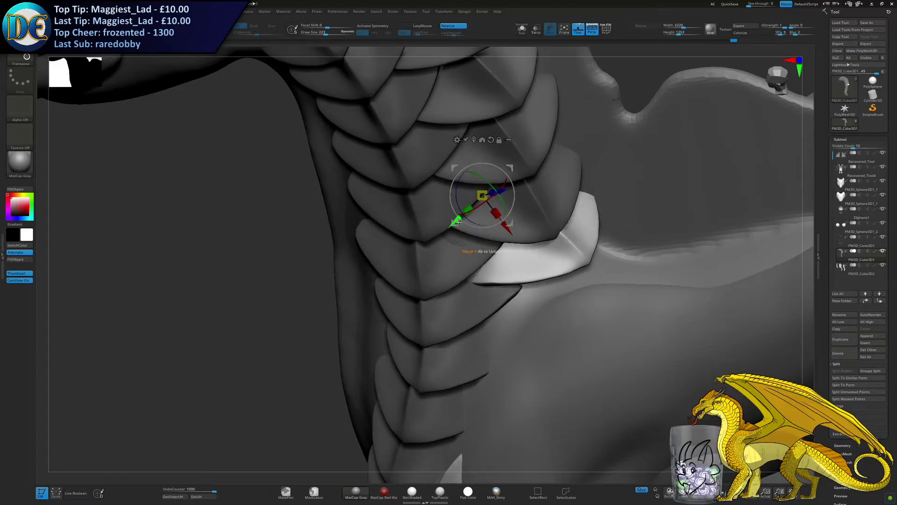
pyautogui.moveTo(523, 218); pyautogui.dragTo(479, 210, button='right')
pyautogui.moveTo(468, 197); pyautogui.dragTo(464, 198)
pyautogui.moveTo(472, 224); pyautogui.dragTo(441, 221, button='right')
pyautogui.moveTo(442, 224); pyautogui.dragTo(440, 225)
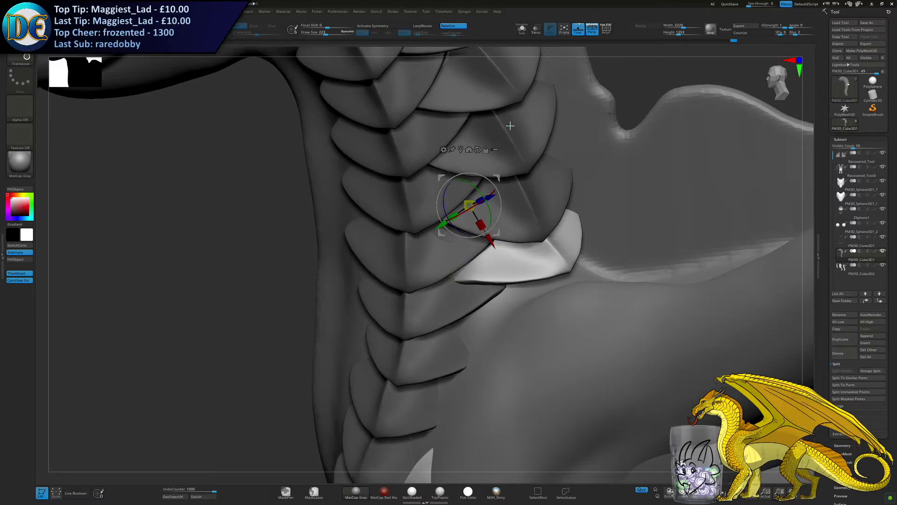
# Check the junction scale from several angles and nudge it slightly for a closer fit
pyautogui.keyDown('ctrl'); pyautogui.moveTo(496, 353); pyautogui.dragTo(495, 262, button='right'); pyautogui.keyUp('ctrl')
pyautogui.moveTo(494, 262); pyautogui.dragTo(472, 262, button='right')
pyautogui.keyDown('ctrl'); pyautogui.moveTo(472, 262); pyautogui.dragTo(487, 214, button='right'); pyautogui.keyUp('ctrl')
pyautogui.keyDown('ctrl'); pyautogui.moveTo(487, 215); pyautogui.dragTo(486, 258, button='right'); pyautogui.keyUp('ctrl')
pyautogui.moveTo(414, 263); pyautogui.dragTo(420, 251, button='right')
pyautogui.moveTo(395, 248); pyautogui.dragTo(393, 245)
pyautogui.moveTo(435, 213); pyautogui.dragTo(449, 179, button='right')
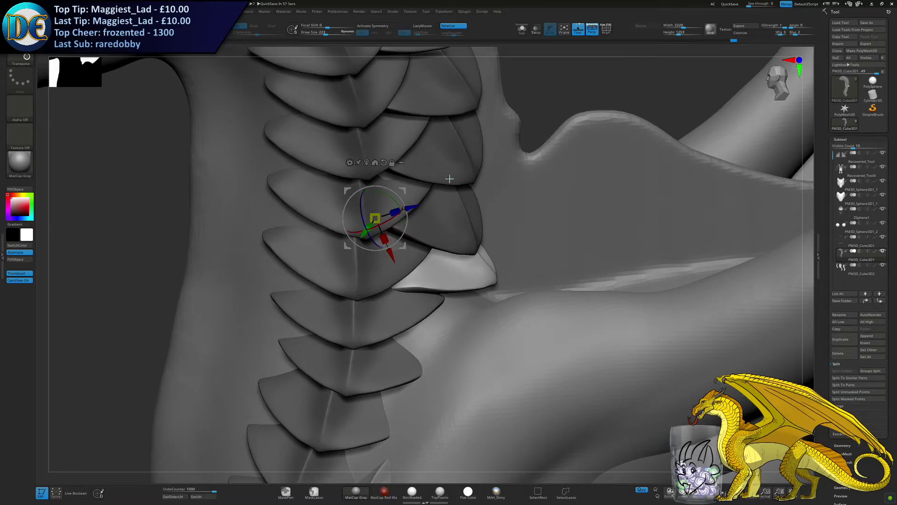
# Duplicate the neck-shoulder junction scale outward and rotate it to follow the body above the limb
pyautogui.keyDown('ctrl'); pyautogui.moveTo(391, 257); pyautogui.dragTo(438, 287); pyautogui.keyUp('ctrl')
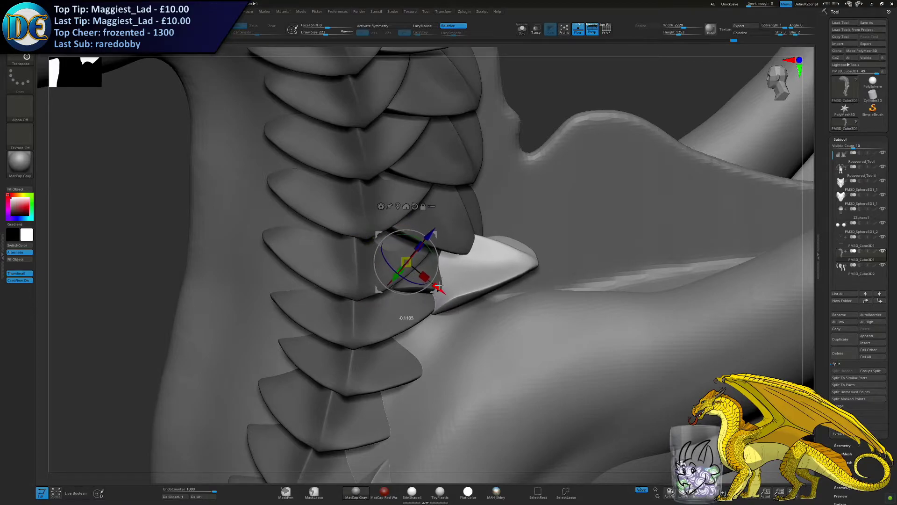
pyautogui.moveTo(424, 239); pyautogui.dragTo(411, 254)
pyautogui.moveTo(443, 256); pyautogui.dragTo(434, 271, button='right')
pyautogui.moveTo(427, 241); pyautogui.dragTo(429, 218)
pyautogui.moveTo(410, 255); pyautogui.dragTo(406, 273)
pyautogui.moveTo(449, 247); pyautogui.dragTo(420, 275)
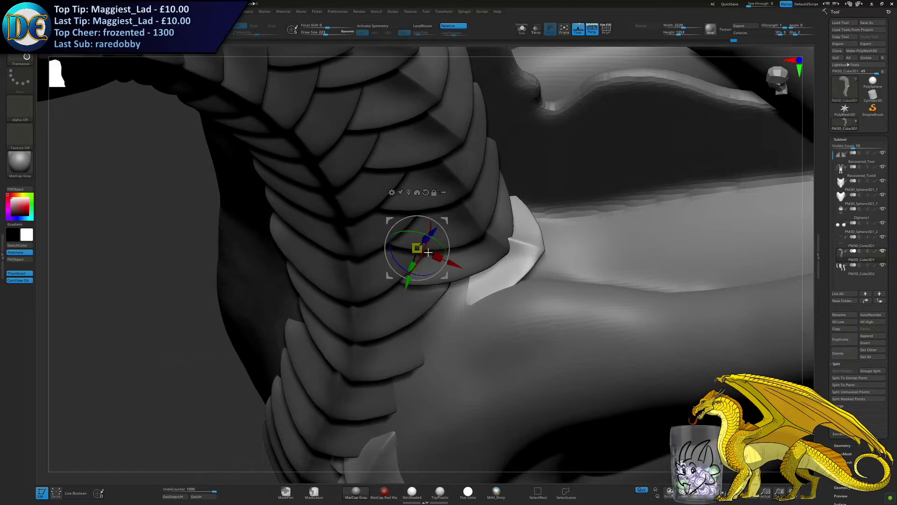
# Shift and tilt the new scale so it tucks under the junction scale and lies against the body
pyautogui.moveTo(432, 232); pyautogui.dragTo(402, 295)
pyautogui.moveTo(425, 240); pyautogui.dragTo(425, 286)
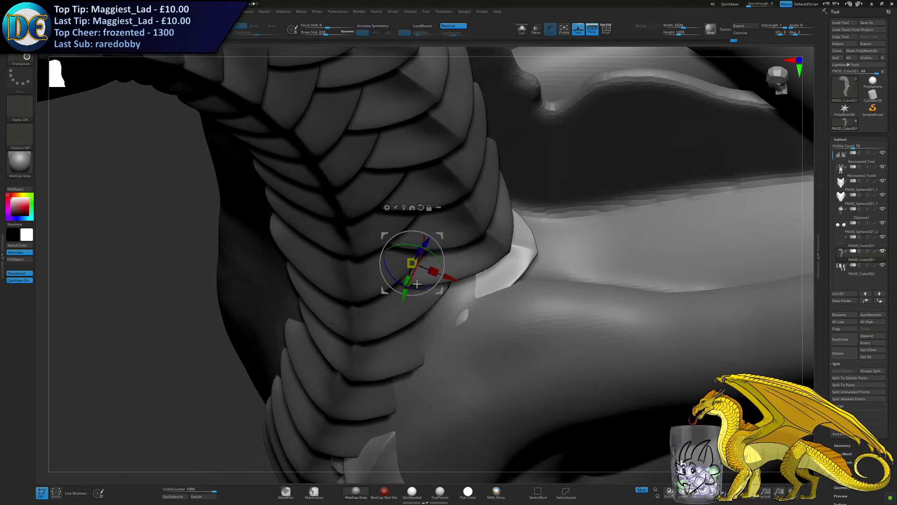
pyautogui.moveTo(426, 242); pyautogui.dragTo(429, 233)
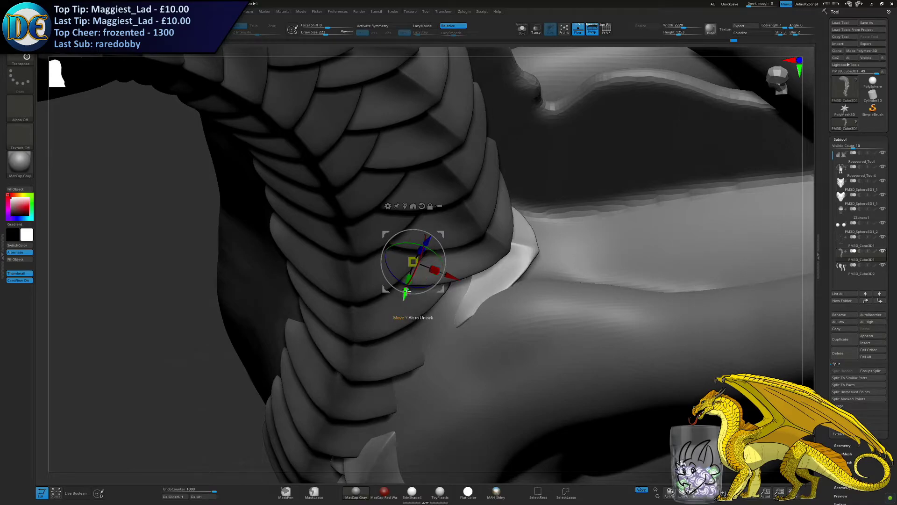
pyautogui.moveTo(408, 280); pyautogui.dragTo(411, 276)
pyautogui.moveTo(439, 248)
pyautogui.mouseDown(button='right')
pyautogui.moveTo(441, 274)
pyautogui.moveTo(430, 279)
pyautogui.mouseUp(button='right')
pyautogui.press('space')
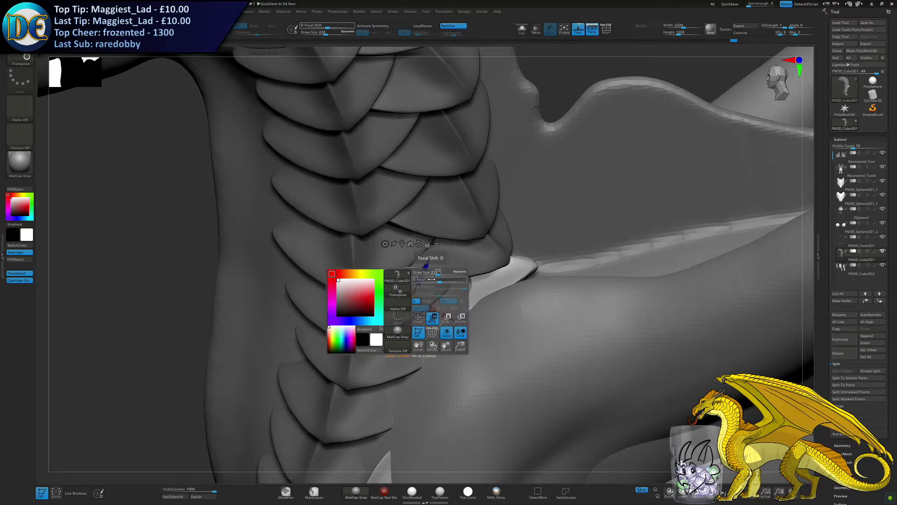
pyautogui.moveTo(431, 279); pyautogui.dragTo(477, 255, button='right')
# Copy that scale one place farther from the neck and rotate and nudge it to match the body's curve
pyautogui.keyDown('ctrl'); pyautogui.moveTo(433, 245); pyautogui.dragTo(448, 269); pyautogui.keyUp('ctrl')
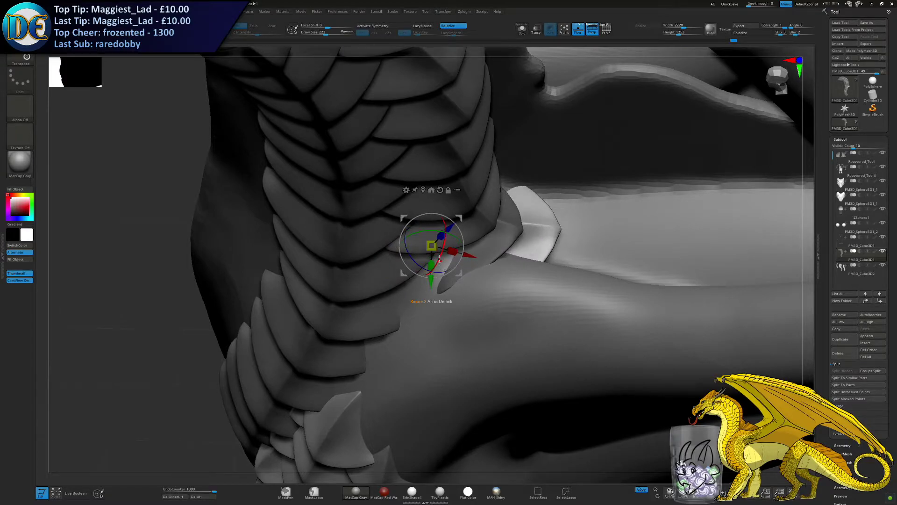
pyautogui.moveTo(433, 260); pyautogui.dragTo(431, 286)
pyautogui.moveTo(413, 276); pyautogui.dragTo(430, 268, button='right')
pyautogui.moveTo(440, 271); pyautogui.dragTo(484, 279)
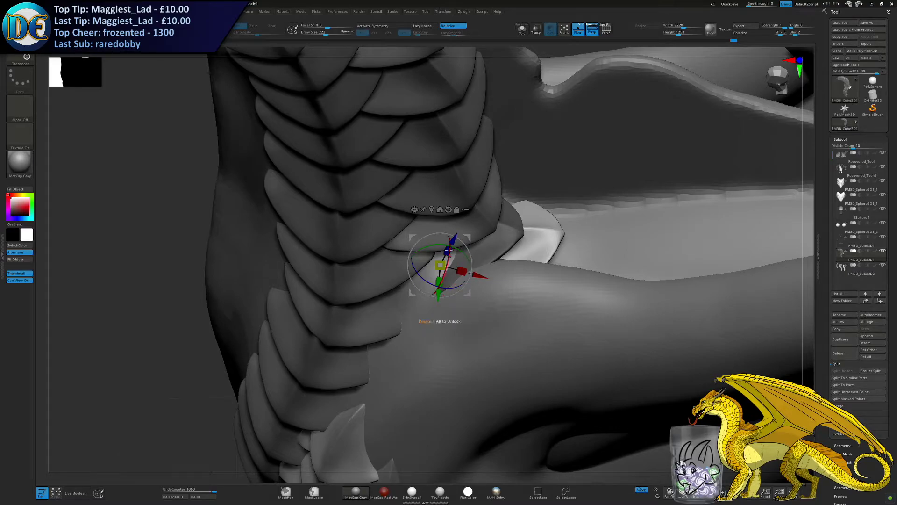
pyautogui.moveTo(453, 240); pyautogui.dragTo(452, 242)
pyautogui.moveTo(477, 277); pyautogui.dragTo(466, 260)
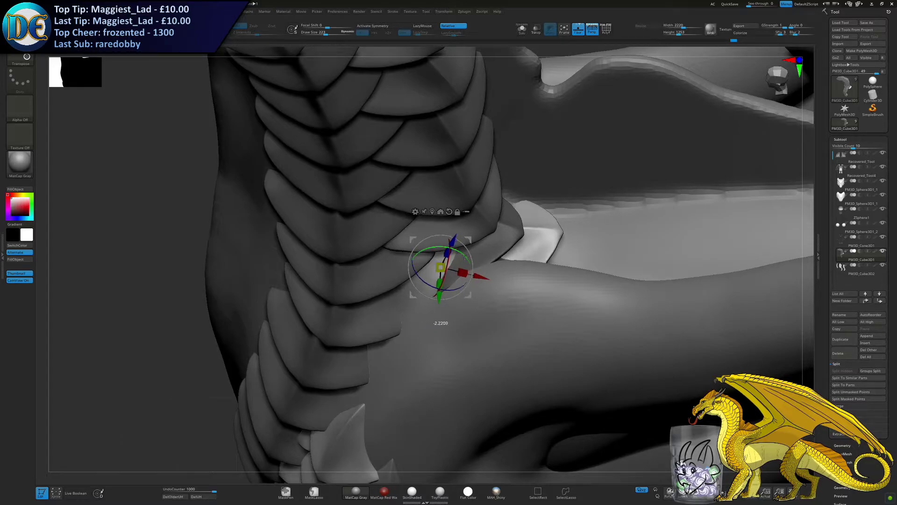
pyautogui.moveTo(439, 296); pyautogui.dragTo(488, 279)
pyautogui.moveTo(458, 245); pyautogui.dragTo(457, 248)
pyautogui.moveTo(458, 248); pyautogui.dragTo(503, 262, button='right')
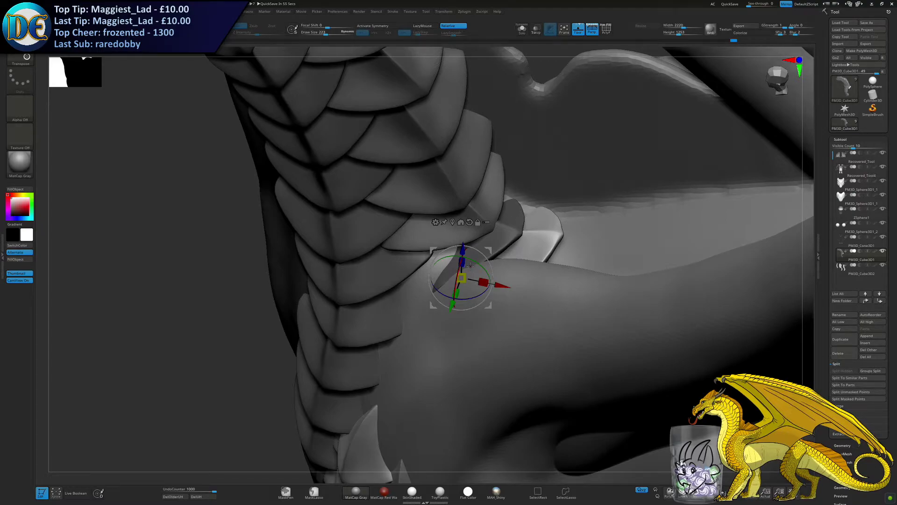
# Add a third scale beyond the junction by copying the outermost one, and shift it to overlap its neighbour evenly
pyautogui.keyDown('alt'); pyautogui.moveTo(534, 303); pyautogui.dragTo(431, 281, button='right'); pyautogui.keyUp('alt')
pyautogui.moveTo(398, 262); pyautogui.dragTo(410, 278)
pyautogui.hotkey('ctrl', 'z')
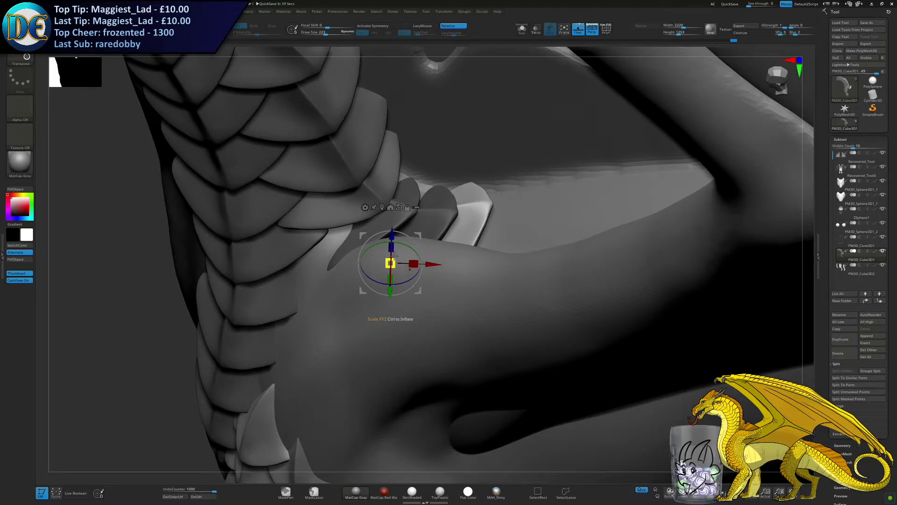
pyautogui.moveTo(428, 271); pyautogui.dragTo(411, 279)
pyautogui.moveTo(393, 270); pyautogui.dragTo(394, 291)
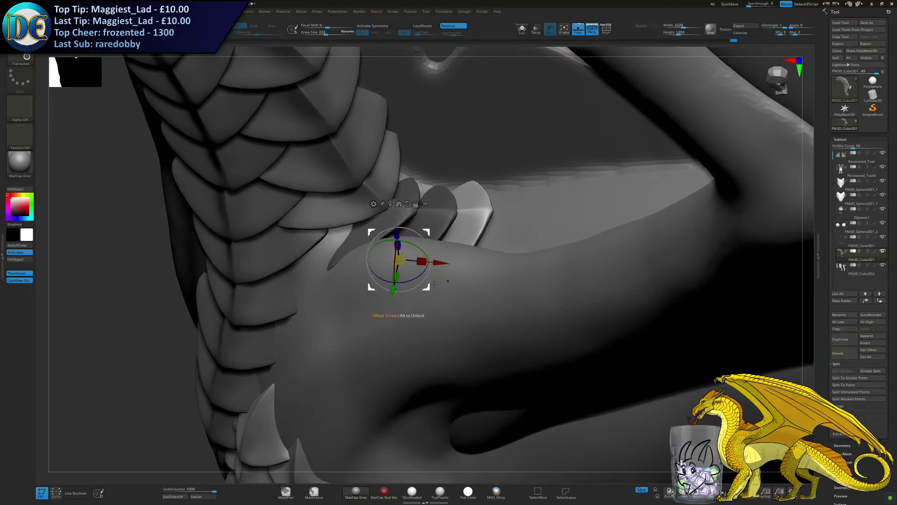
pyautogui.moveTo(439, 263); pyautogui.dragTo(453, 241)
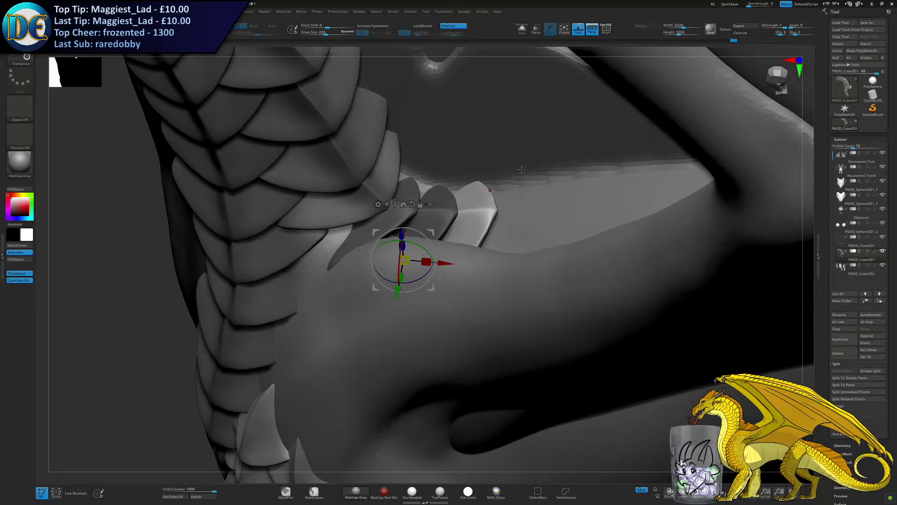
pyautogui.moveTo(507, 246); pyautogui.dragTo(411, 273, button='right')
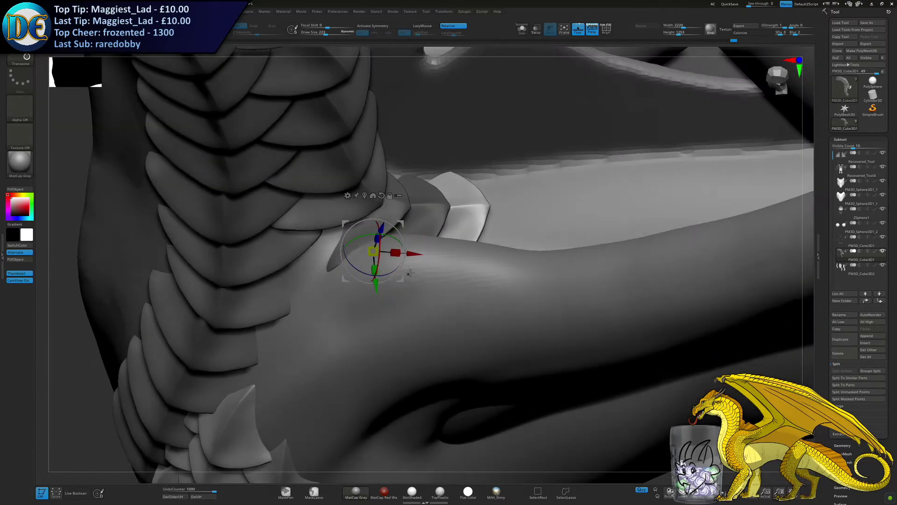
pyautogui.moveTo(416, 253); pyautogui.dragTo(456, 252)
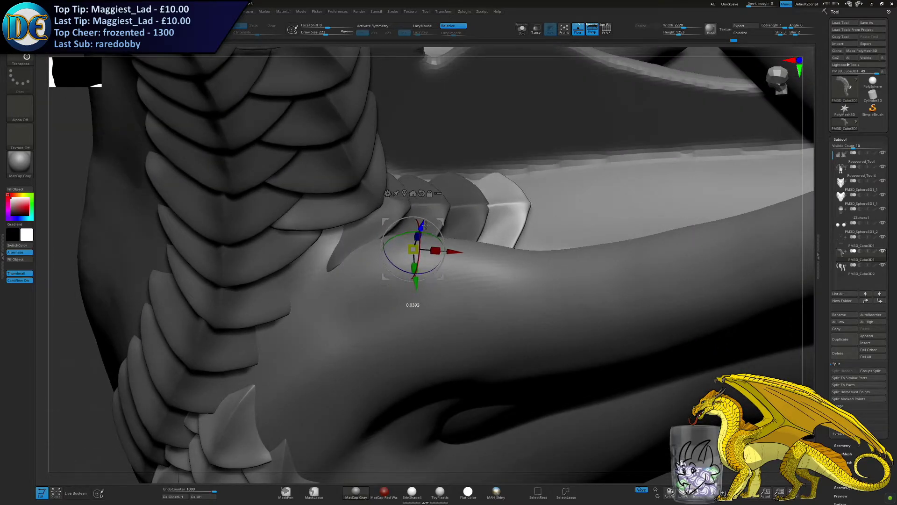
pyautogui.moveTo(448, 229); pyautogui.dragTo(421, 238, button='right')
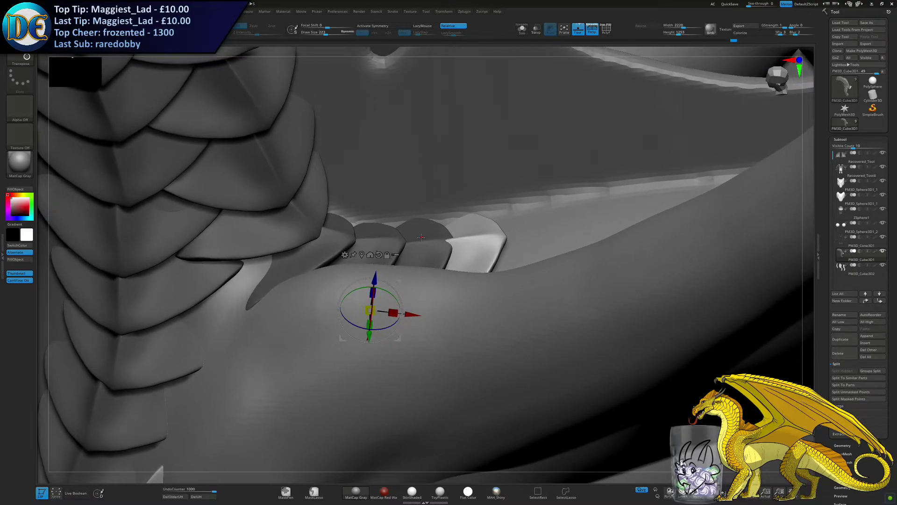
pyautogui.moveTo(400, 309); pyautogui.dragTo(421, 312)
pyautogui.moveTo(421, 313); pyautogui.dragTo(416, 294, button='right')
pyautogui.hotkey('ctrl', 'z')
pyautogui.hotkey('ctrl', 'z')
pyautogui.hotkey('ctrl', 'z')
pyautogui.hotkey('ctrl', 'z')
pyautogui.hotkey('ctrl', 'z')
pyautogui.hotkey('ctrl', 'z')
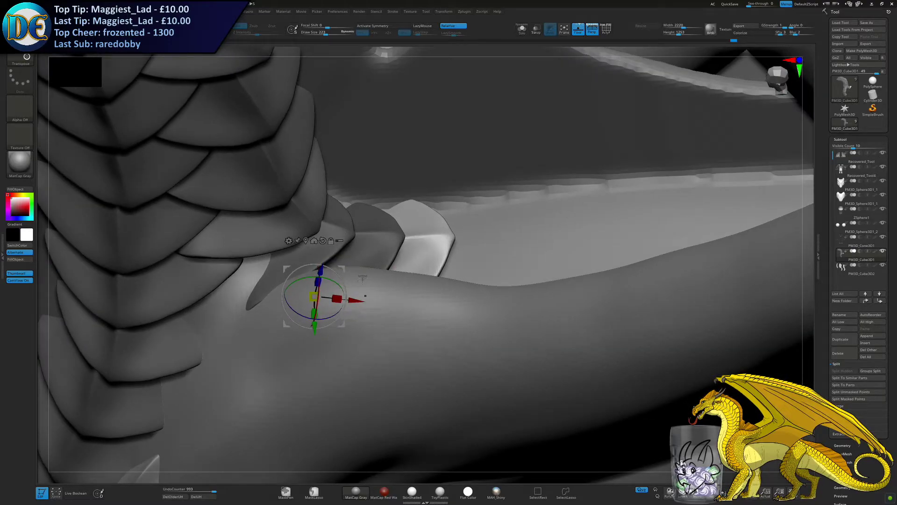
# Nudge the outermost scale outward, then invert the mask, adjust the earlier scales with the Move brush and restore the mask
pyautogui.moveTo(333, 280); pyautogui.dragTo(363, 300)
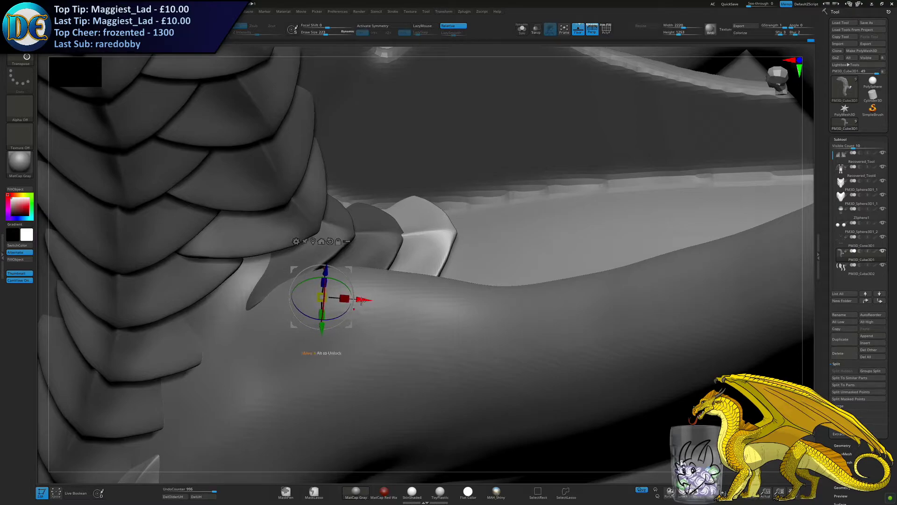
pyautogui.keyDown('alt'); pyautogui.moveTo(43, 186); pyautogui.dragTo(34, 68); pyautogui.keyUp('alt')
pyautogui.keyDown('ctrl'); pyautogui.click(108, 352); pyautogui.keyUp('ctrl')
pyautogui.press('q')
pyautogui.keyDown('alt'); pyautogui.moveTo(540, 361); pyautogui.dragTo(515, 265, button='right'); pyautogui.keyUp('alt')
pyautogui.press('s')
pyautogui.moveTo(514, 265); pyautogui.dragTo(510, 265)
pyautogui.moveTo(587, 261); pyautogui.dragTo(581, 284, button='right')
pyautogui.press('s')
pyautogui.moveTo(581, 284)
pyautogui.mouseDown()
pyautogui.moveTo(563, 258)
pyautogui.moveTo(553, 265)
pyautogui.mouseUp()
pyautogui.keyDown('ctrl'); pyautogui.click(116, 328); pyautogui.keyUp('ctrl')
# Duplicate the outermost scale to the next place along the body and align it with the limb-side row
pyautogui.press('w')
pyautogui.moveTo(371, 241); pyautogui.dragTo(285, 262, button='right')
pyautogui.moveTo(248, 221); pyautogui.dragTo(244, 227)
pyautogui.moveTo(244, 227); pyautogui.dragTo(262, 235, button='right')
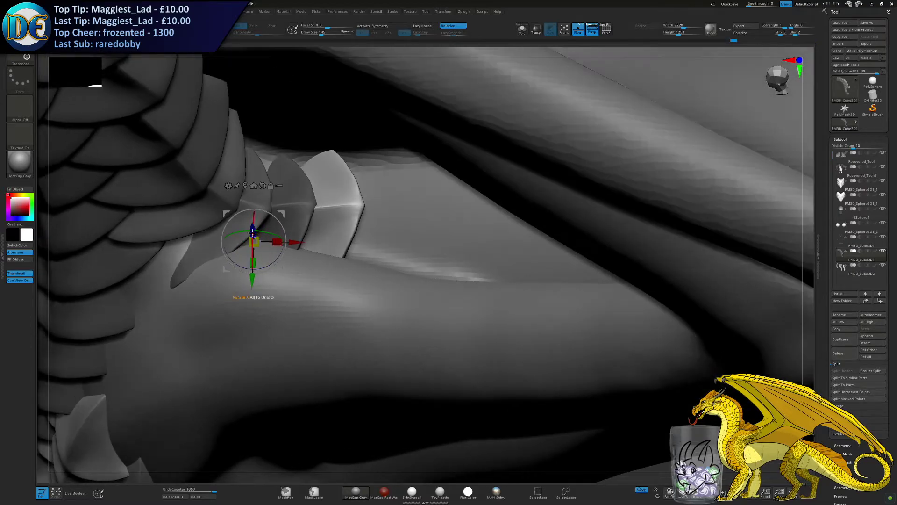
pyautogui.moveTo(298, 242); pyautogui.dragTo(346, 242)
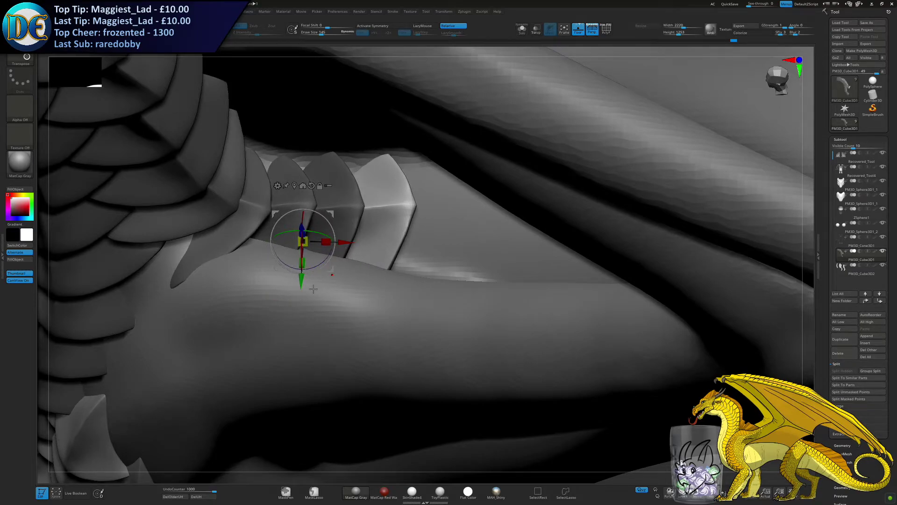
pyautogui.moveTo(336, 288); pyautogui.dragTo(366, 272, button='right')
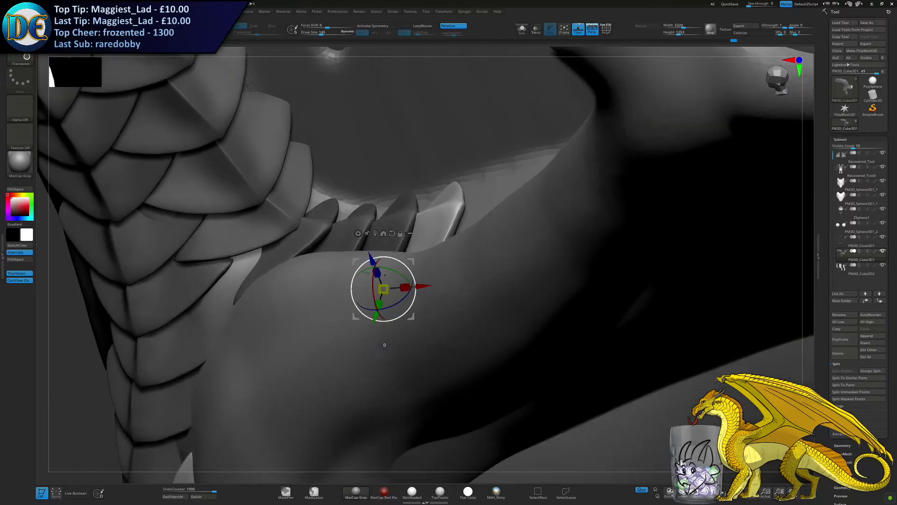
pyautogui.moveTo(366, 272); pyautogui.dragTo(367, 271)
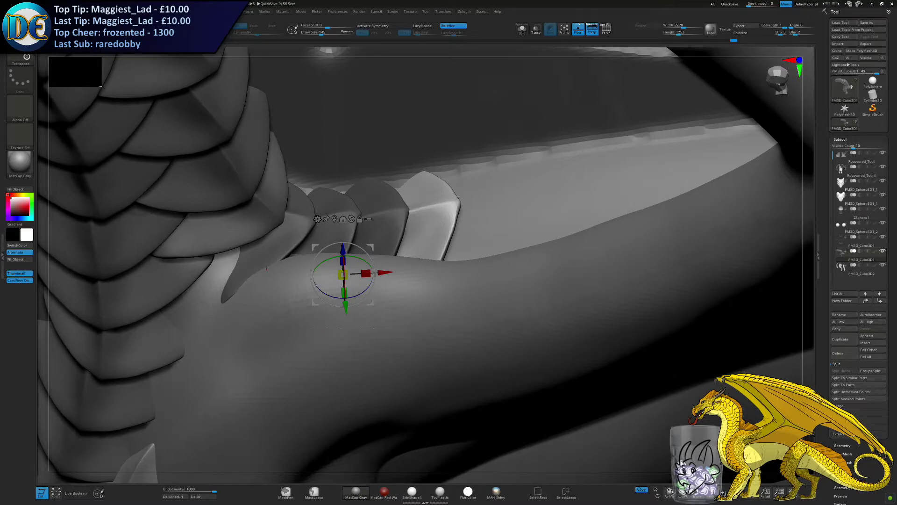
pyautogui.moveTo(266, 266); pyautogui.dragTo(282, 254, button='right')
# Place another copy beyond the row's end and rotate and nudge it so its ridge lines up with the row
pyautogui.keyDown('ctrl'); pyautogui.moveTo(379, 251); pyautogui.dragTo(425, 244); pyautogui.keyUp('ctrl')
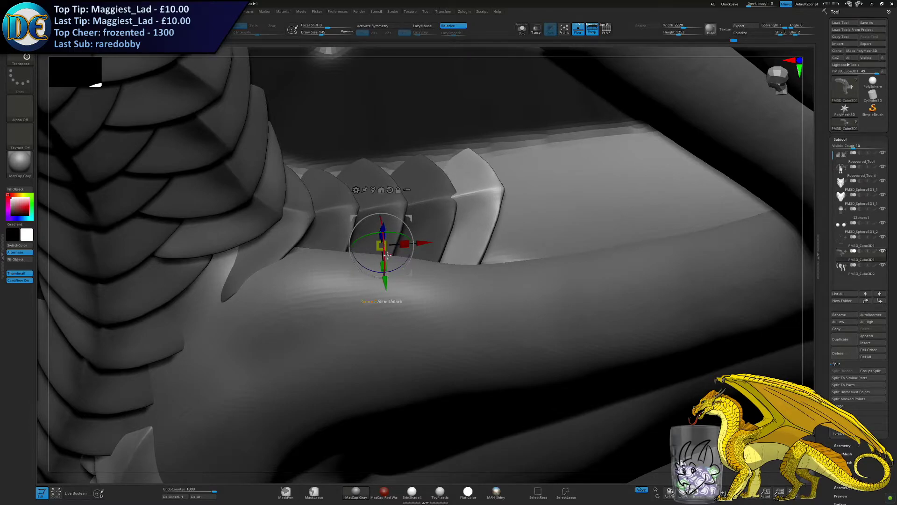
pyautogui.moveTo(392, 232); pyautogui.dragTo(427, 243)
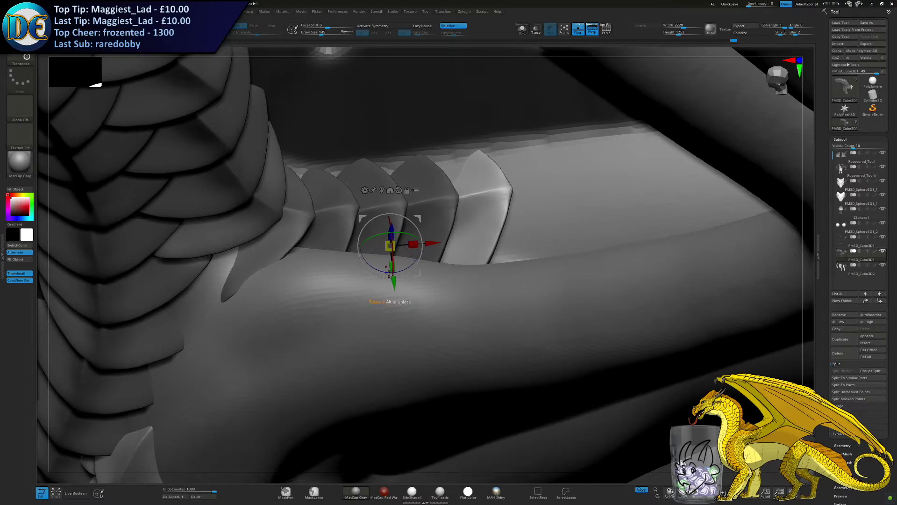
pyautogui.moveTo(393, 282); pyautogui.dragTo(394, 279)
pyautogui.moveTo(406, 236)
pyautogui.mouseDown(button='right')
pyautogui.moveTo(409, 163)
pyautogui.moveTo(406, 239)
pyautogui.mouseUp(button='right')
pyautogui.moveTo(406, 233)
pyautogui.mouseDown()
pyautogui.moveTo(430, 243)
pyautogui.moveTo(390, 231)
pyautogui.mouseUp()
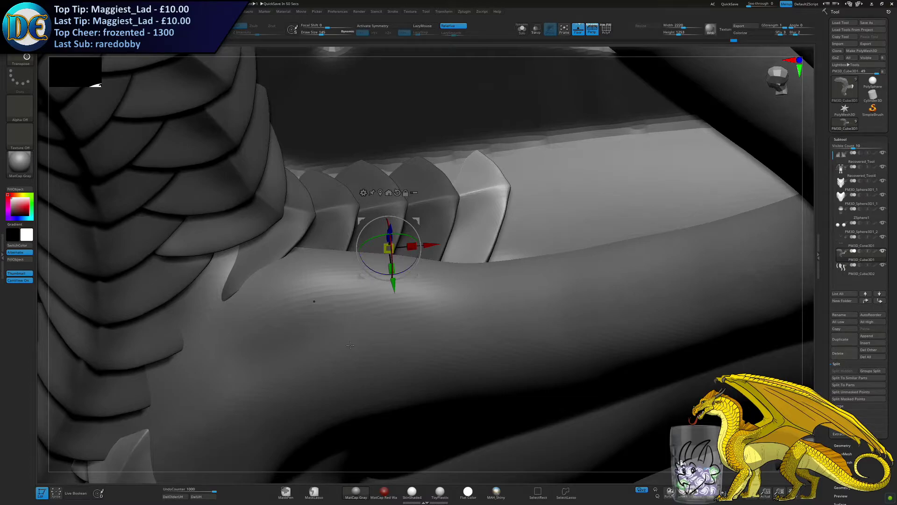
# Copy the end scale outward again, turn it slightly and raise it clear of the neighbour it overlaps
pyautogui.keyDown('alt'); pyautogui.moveTo(460, 281); pyautogui.dragTo(400, 258, button='right'); pyautogui.keyUp('alt')
pyautogui.keyDown('ctrl'); pyautogui.moveTo(398, 231); pyautogui.dragTo(417, 214); pyautogui.keyUp('ctrl')
pyautogui.moveTo(415, 250)
pyautogui.mouseDown(button='right')
pyautogui.moveTo(402, 226)
pyautogui.moveTo(426, 237)
pyautogui.mouseUp(button='right')
pyautogui.moveTo(401, 245); pyautogui.dragTo(401, 252)
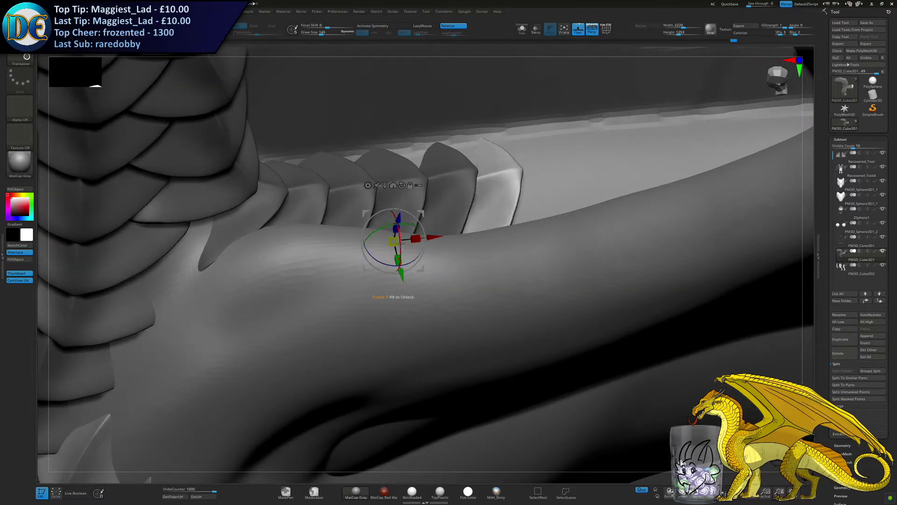
pyautogui.moveTo(398, 215); pyautogui.dragTo(399, 212)
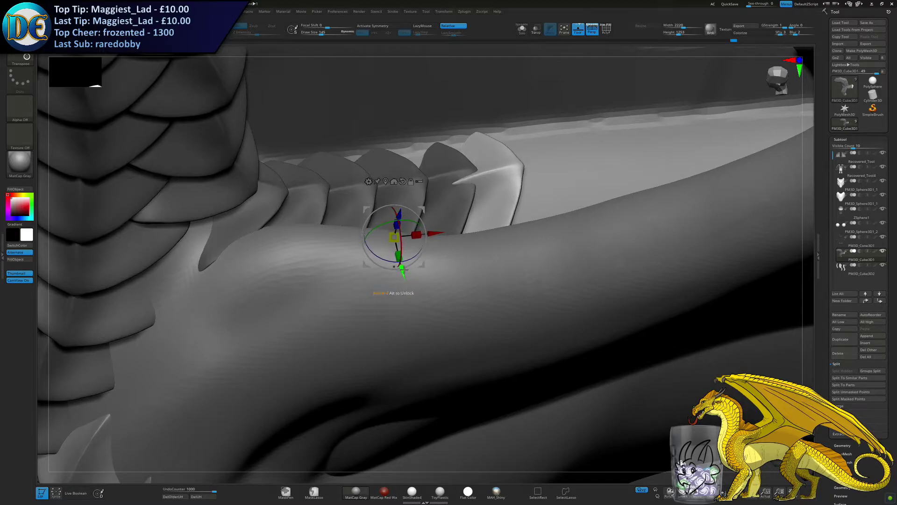
pyautogui.moveTo(403, 270); pyautogui.dragTo(403, 264)
pyautogui.moveTo(434, 233); pyautogui.dragTo(439, 228)
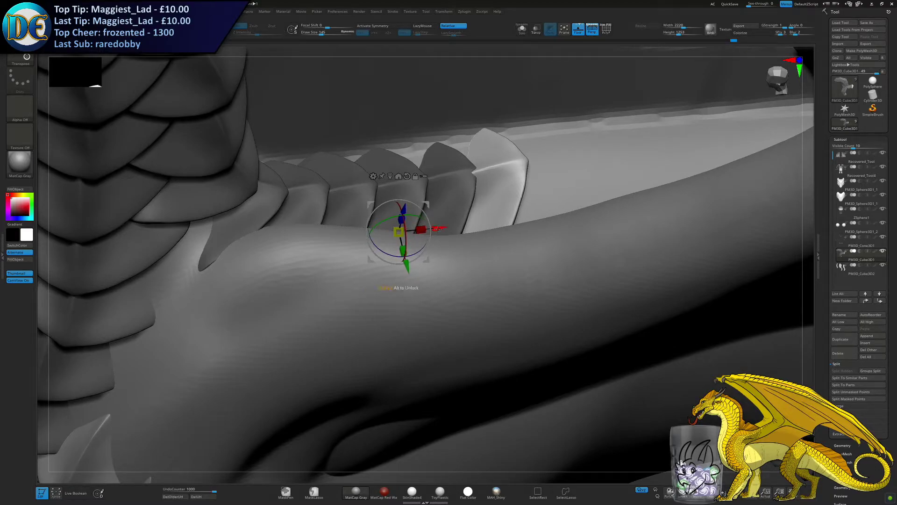
# Invert the mask, reshape the scales next to the row's end with the Move brush, and isolate the end scale again
pyautogui.keyDown('ctrl'); pyautogui.moveTo(355, 286); pyautogui.dragTo(329, 278, button='right'); pyautogui.keyUp('ctrl')
pyautogui.keyDown('ctrl'); pyautogui.click(322, 258); pyautogui.keyUp('ctrl')
pyautogui.press('q')
pyautogui.press('s')
pyautogui.moveTo(341, 183); pyautogui.dragTo(344, 184)
pyautogui.moveTo(490, 238); pyautogui.dragTo(461, 246, button='right')
pyautogui.press('s')
pyautogui.moveTo(461, 246); pyautogui.dragTo(454, 246)
pyautogui.moveTo(455, 247); pyautogui.dragTo(451, 244)
pyautogui.moveTo(462, 240)
pyautogui.mouseDown(button='right')
pyautogui.moveTo(454, 261)
pyautogui.moveTo(451, 252)
pyautogui.mouseUp(button='right')
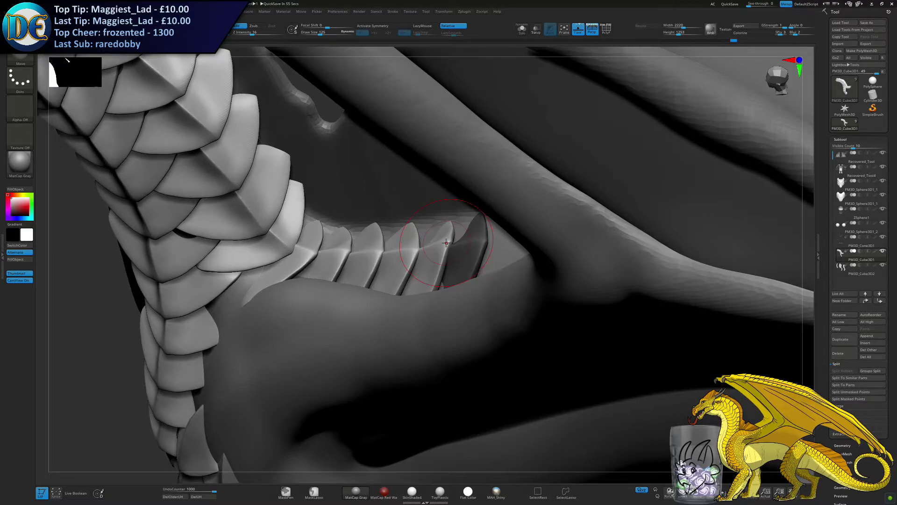
pyautogui.press('w')
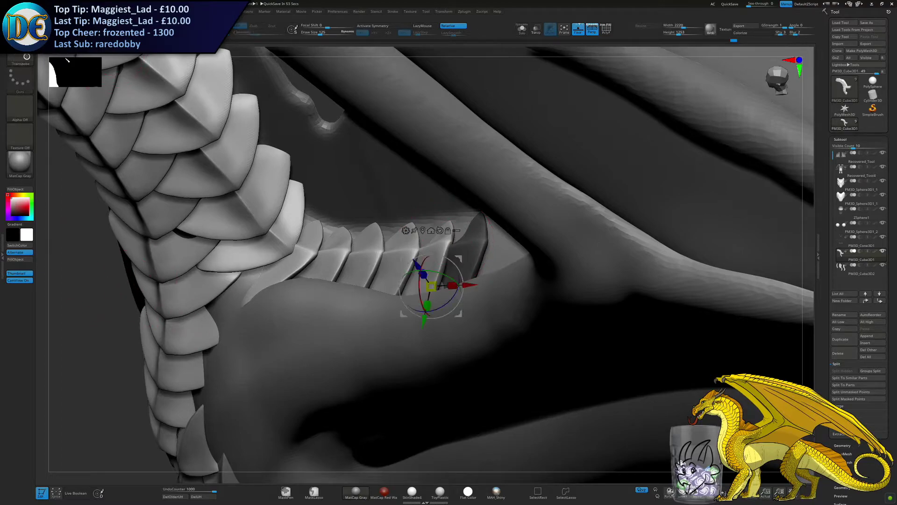
pyautogui.keyDown('ctrl'); pyautogui.click(103, 303); pyautogui.keyUp('ctrl')
# Extend the row along the body with two more copies of the end scale, spaced to overlap evenly
pyautogui.moveTo(344, 294); pyautogui.dragTo(352, 293, button='right')
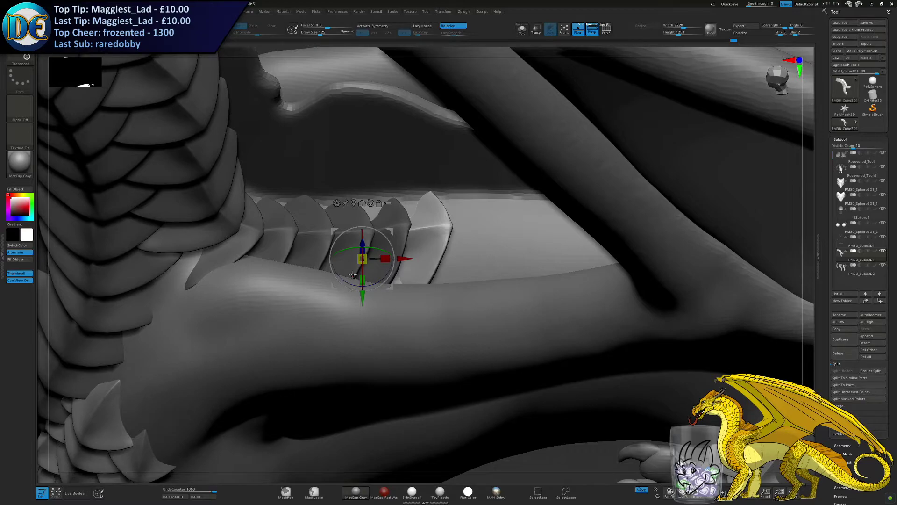
pyautogui.moveTo(399, 259); pyautogui.dragTo(430, 259)
pyautogui.moveTo(431, 260); pyautogui.dragTo(417, 227, button='right')
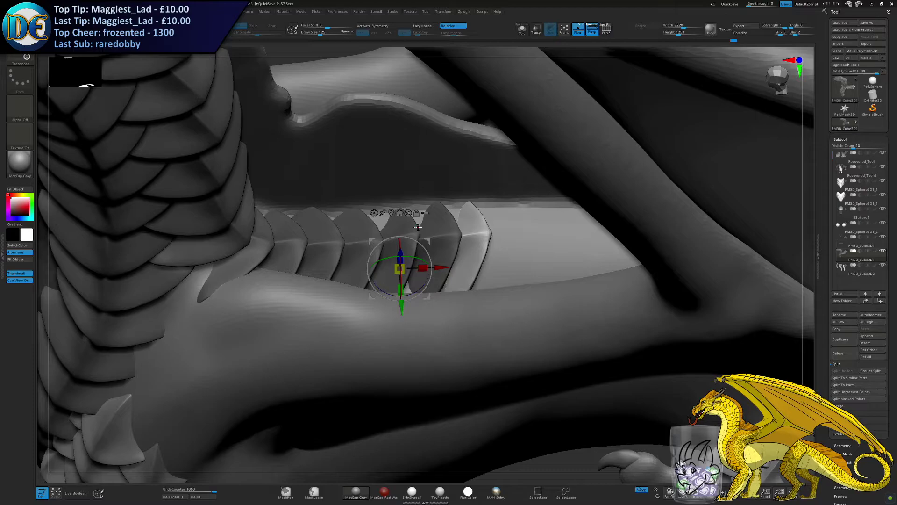
pyautogui.moveTo(441, 267); pyautogui.dragTo(447, 267)
pyautogui.keyDown('alt'); pyautogui.moveTo(455, 275); pyautogui.dragTo(447, 249, button='right'); pyautogui.keyUp('alt')
pyautogui.moveTo(399, 229); pyautogui.dragTo(434, 225)
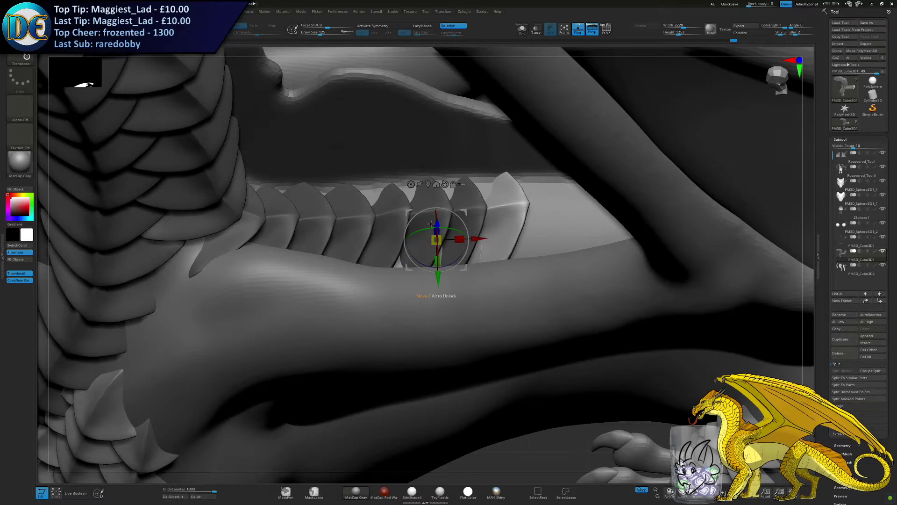
# Continue the row above the limb by copying the end scale farther along and fitting it against the body
pyautogui.keyDown('alt'); pyautogui.moveTo(431, 224); pyautogui.dragTo(374, 227, button='right'); pyautogui.keyUp('alt')
pyautogui.moveTo(375, 228); pyautogui.dragTo(407, 234, button='right')
pyautogui.keyDown('ctrl'); pyautogui.moveTo(398, 228); pyautogui.dragTo(414, 218); pyautogui.keyUp('ctrl')
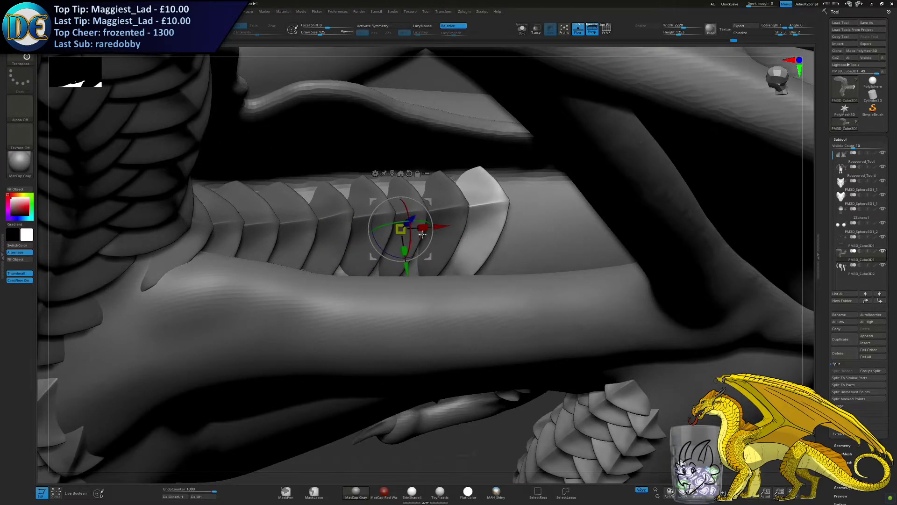
pyautogui.moveTo(434, 256); pyautogui.dragTo(424, 228, button='right')
pyautogui.moveTo(455, 253); pyautogui.dragTo(449, 227)
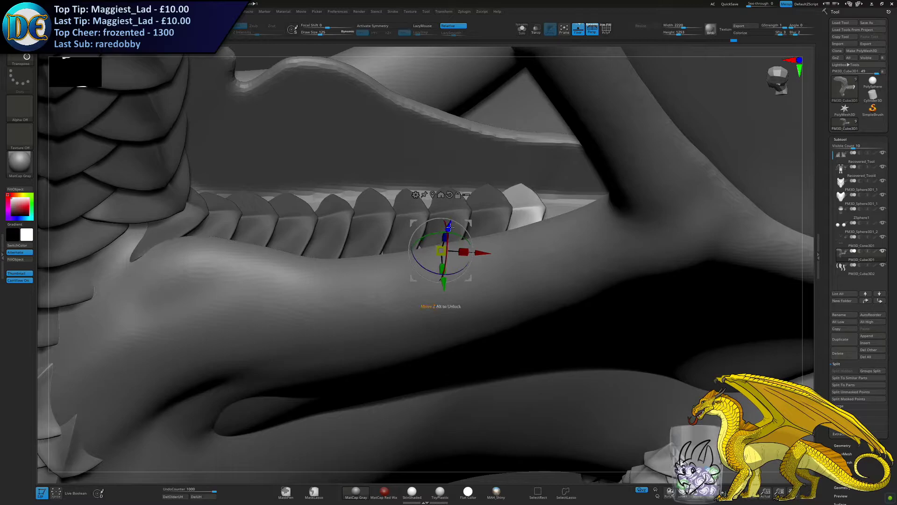
pyautogui.keyDown('alt'); pyautogui.moveTo(441, 240); pyautogui.dragTo(393, 256, button='right'); pyautogui.keyUp('alt')
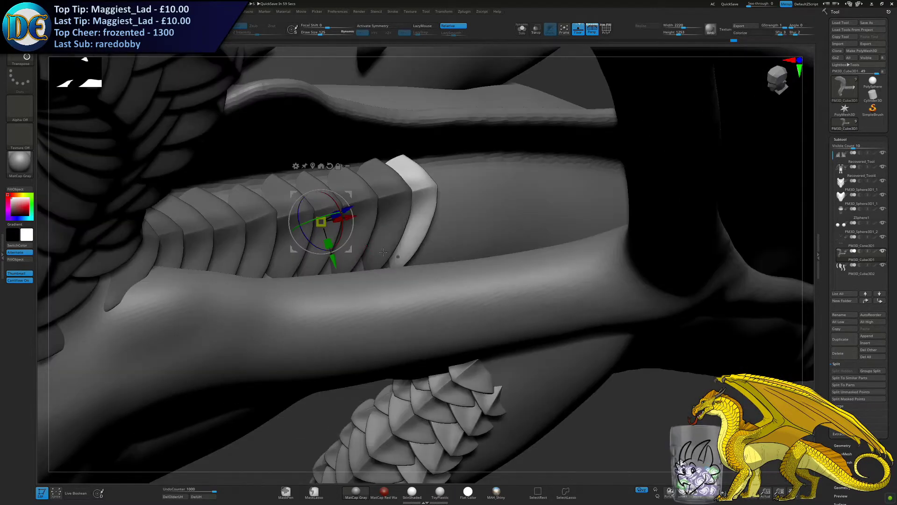
# Resize, turn and shift the end scale of the row above the limb until it sits against the body
pyautogui.moveTo(353, 216); pyautogui.dragTo(364, 256)
pyautogui.moveTo(381, 242); pyautogui.dragTo(385, 239, button='right')
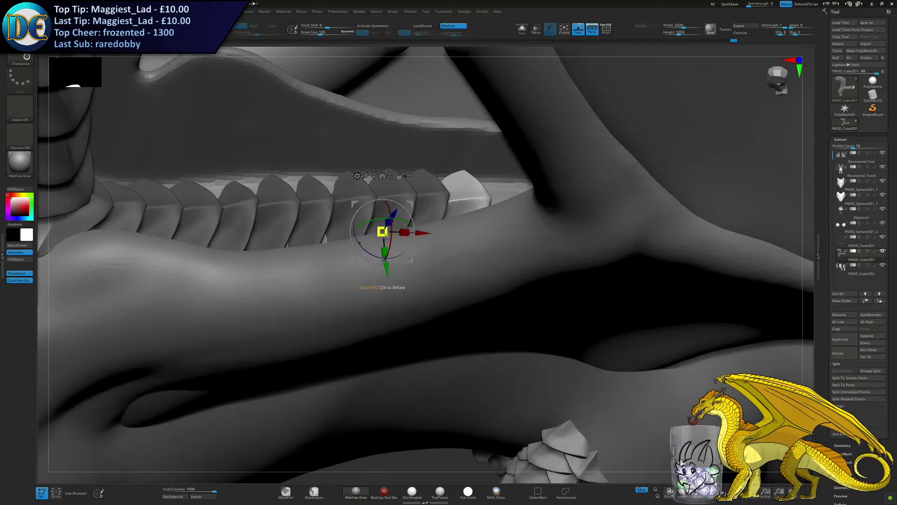
pyautogui.moveTo(421, 232); pyautogui.dragTo(447, 229)
pyautogui.moveTo(447, 229); pyautogui.dragTo(424, 239, button='right')
pyautogui.moveTo(388, 240)
pyautogui.mouseDown()
pyautogui.moveTo(403, 227)
pyautogui.moveTo(394, 247)
pyautogui.mouseUp()
pyautogui.keyDown('alt'); pyautogui.moveTo(444, 217); pyautogui.dragTo(405, 215, button='right'); pyautogui.keyUp('alt')
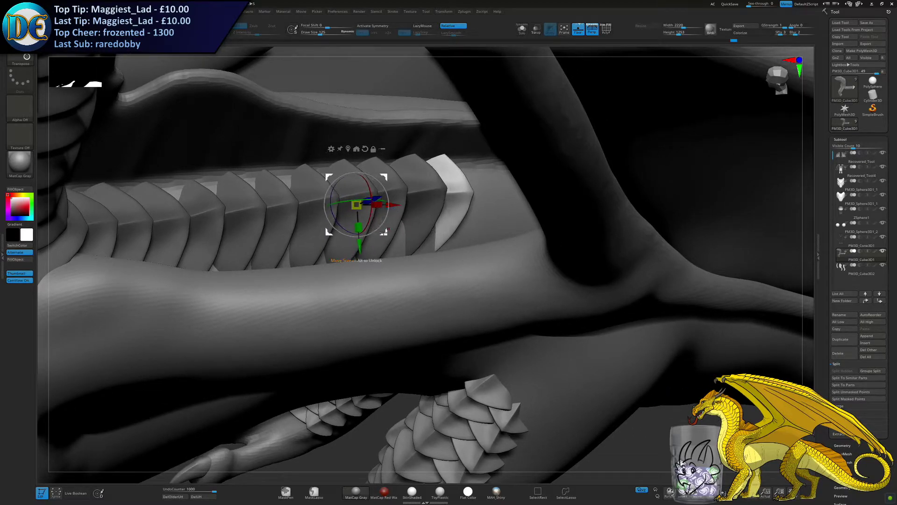
pyautogui.moveTo(421, 235); pyautogui.dragTo(382, 227, button='right')
pyautogui.moveTo(354, 238); pyautogui.dragTo(355, 242)
pyautogui.moveTo(391, 234); pyautogui.dragTo(418, 234, button='right')
# Place the end scale farther along the back beside the spine ridge and tilt it to follow the body surface
pyautogui.moveTo(504, 106); pyautogui.dragTo(468, 193)
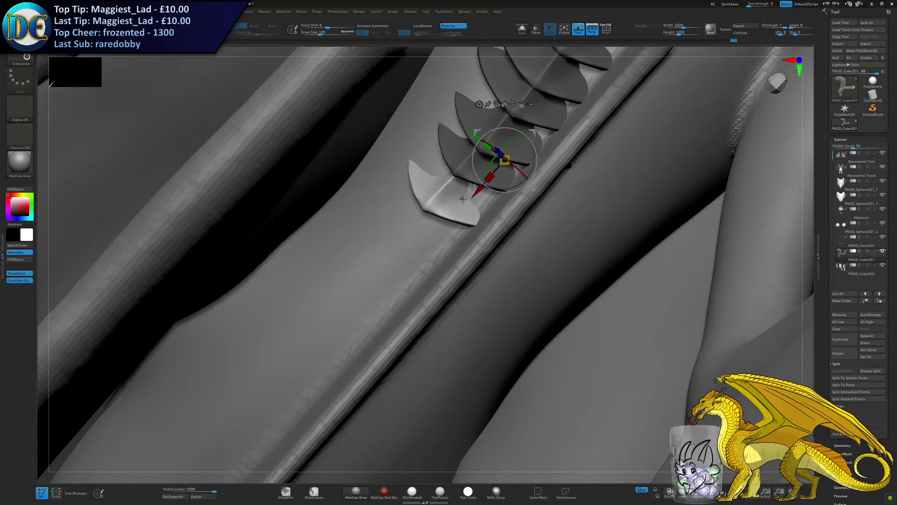
pyautogui.moveTo(453, 297); pyautogui.dragTo(443, 198, button='right')
pyautogui.moveTo(484, 194); pyautogui.dragTo(499, 208)
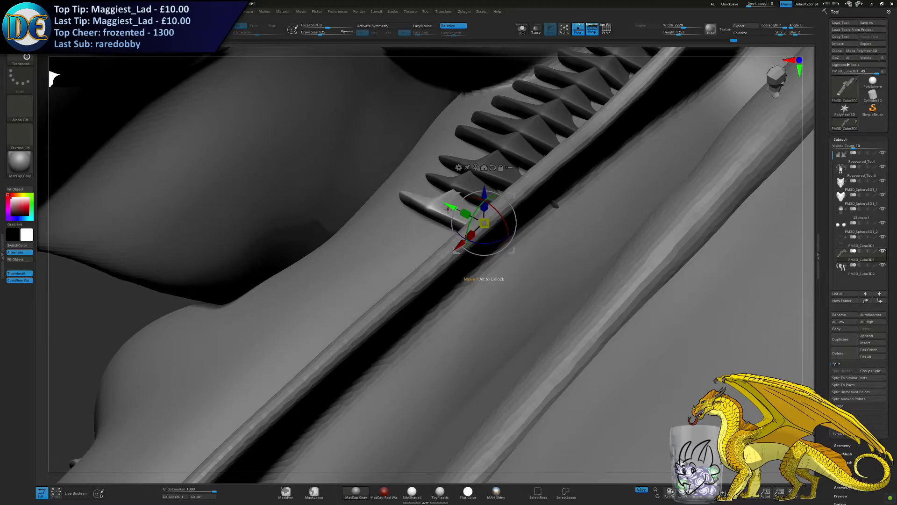
pyautogui.moveTo(371, 283); pyautogui.dragTo(368, 295, button='right')
pyautogui.moveTo(462, 230)
pyautogui.mouseDown(button='right')
pyautogui.moveTo(452, 239)
pyautogui.moveTo(461, 228)
pyautogui.mouseUp(button='right')
pyautogui.moveTo(507, 182)
pyautogui.mouseDown()
pyautogui.moveTo(474, 211)
pyautogui.moveTo(491, 177)
pyautogui.mouseUp()
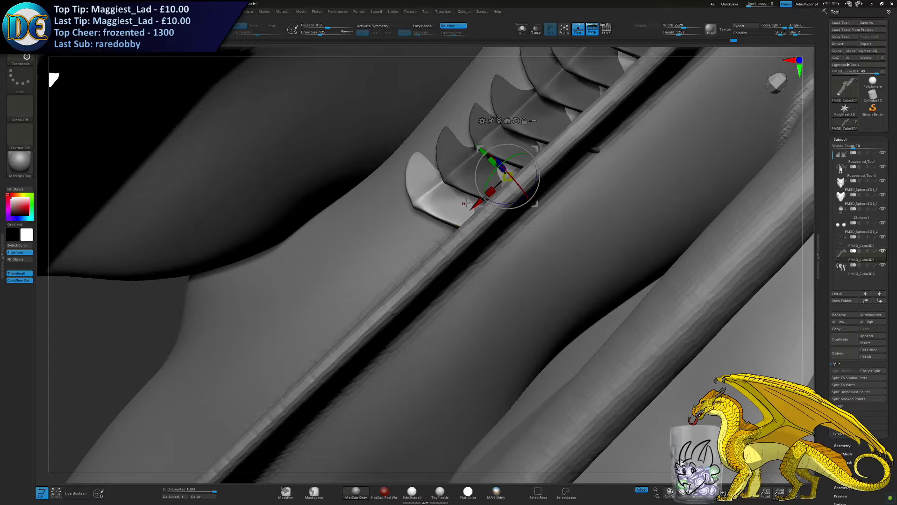
# Copy the end scale outward along the spine ridge and adjust its angle so it overlaps its neighbour
pyautogui.moveTo(461, 209); pyautogui.dragTo(444, 219, button='right')
pyautogui.moveTo(440, 225); pyautogui.dragTo(442, 225)
pyautogui.moveTo(442, 226); pyautogui.dragTo(454, 221, button='right')
pyautogui.keyDown('ctrl'); pyautogui.moveTo(467, 208); pyautogui.dragTo(435, 238); pyautogui.keyUp('ctrl')
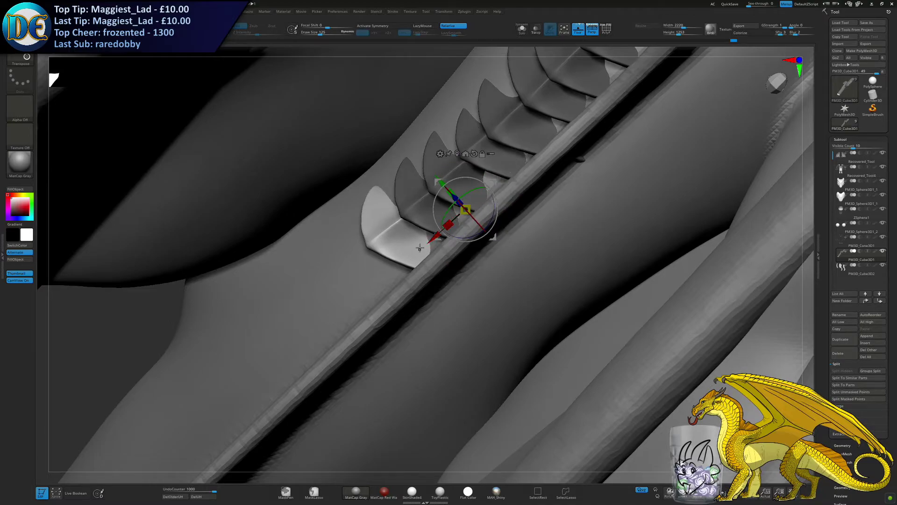
pyautogui.moveTo(430, 240); pyautogui.dragTo(437, 231, button='right')
pyautogui.moveTo(386, 211); pyautogui.dragTo(388, 212)
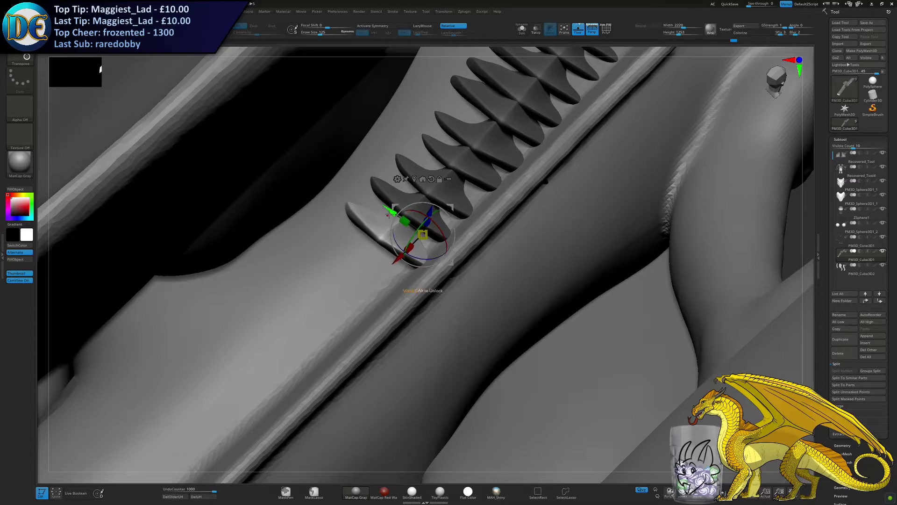
pyautogui.moveTo(398, 253); pyautogui.dragTo(401, 251)
# Add two further copies of the end scale along the ridge, turning the outermost one to match the body's curve
pyautogui.moveTo(363, 303); pyautogui.dragTo(432, 240, button='right')
pyautogui.keyDown('ctrl'); pyautogui.moveTo(452, 193); pyautogui.dragTo(422, 222); pyautogui.keyUp('ctrl')
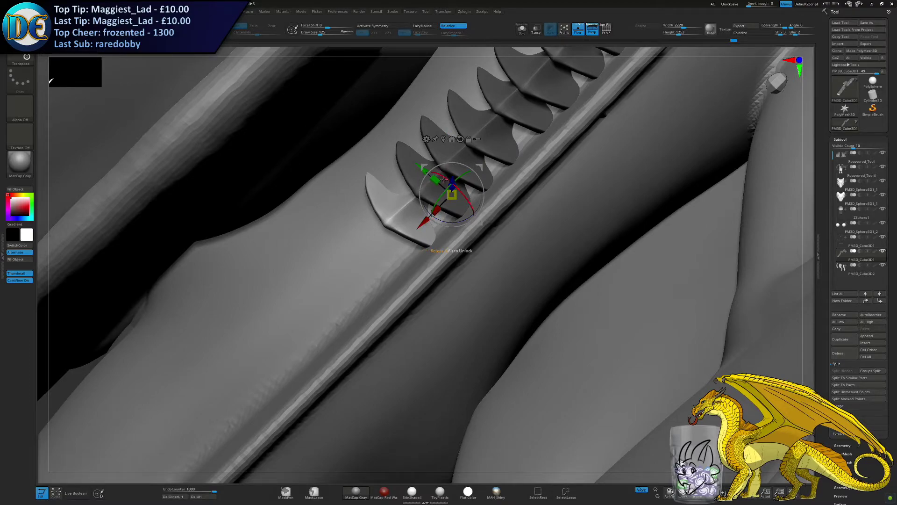
pyautogui.moveTo(453, 251); pyautogui.dragTo(429, 236, button='right')
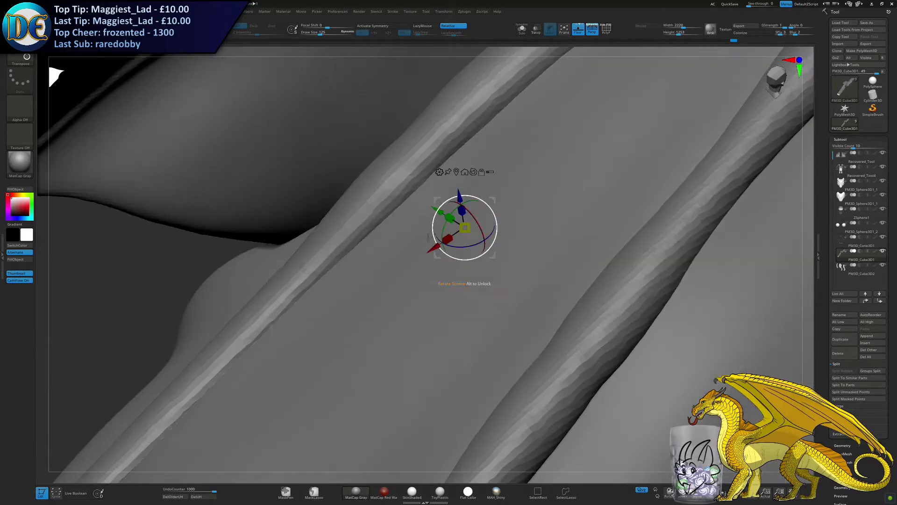
pyautogui.moveTo(374, 258); pyautogui.dragTo(387, 272, button='right')
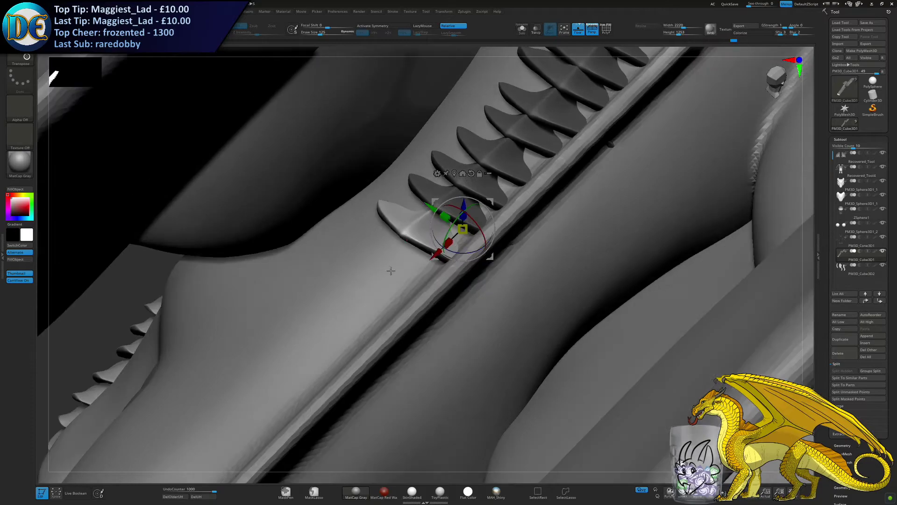
pyautogui.moveTo(404, 275); pyautogui.dragTo(394, 282)
pyautogui.moveTo(421, 250); pyautogui.dragTo(416, 263)
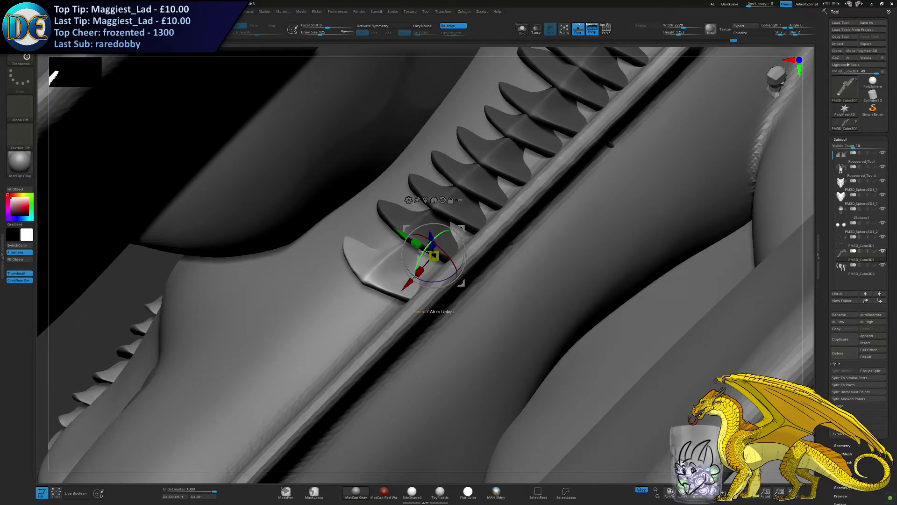
pyautogui.moveTo(429, 233); pyautogui.dragTo(428, 227)
pyautogui.moveTo(400, 279); pyautogui.dragTo(402, 287)
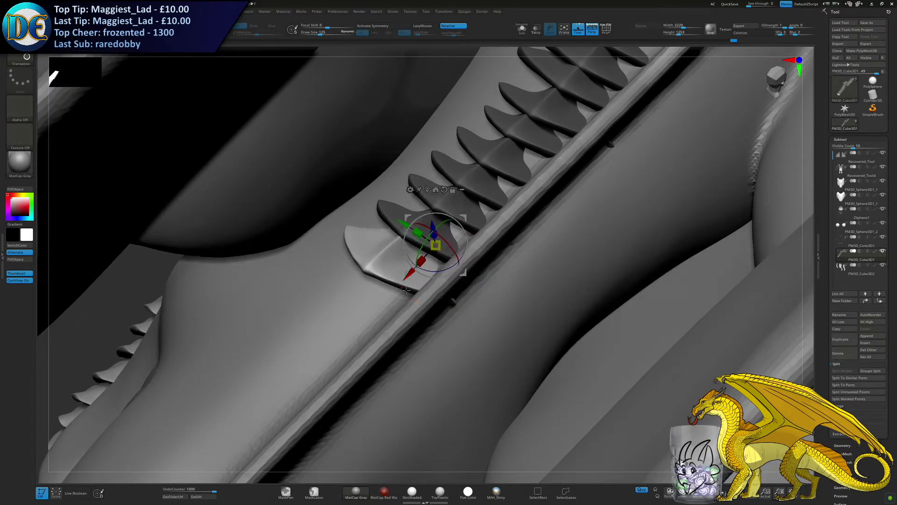
# Carry the row on past the narrowest part of the back with another scale copy and seat it beside the ridge
pyautogui.keyDown('alt'); pyautogui.moveTo(401, 307); pyautogui.dragTo(414, 227, button='right'); pyautogui.keyUp('alt')
pyautogui.moveTo(425, 205); pyautogui.dragTo(431, 230)
pyautogui.moveTo(419, 263); pyautogui.dragTo(437, 236, button='right')
pyautogui.moveTo(382, 230); pyautogui.dragTo(358, 274)
pyautogui.keyDown('alt'); pyautogui.moveTo(312, 307); pyautogui.dragTo(423, 242, button='right'); pyautogui.keyUp('alt')
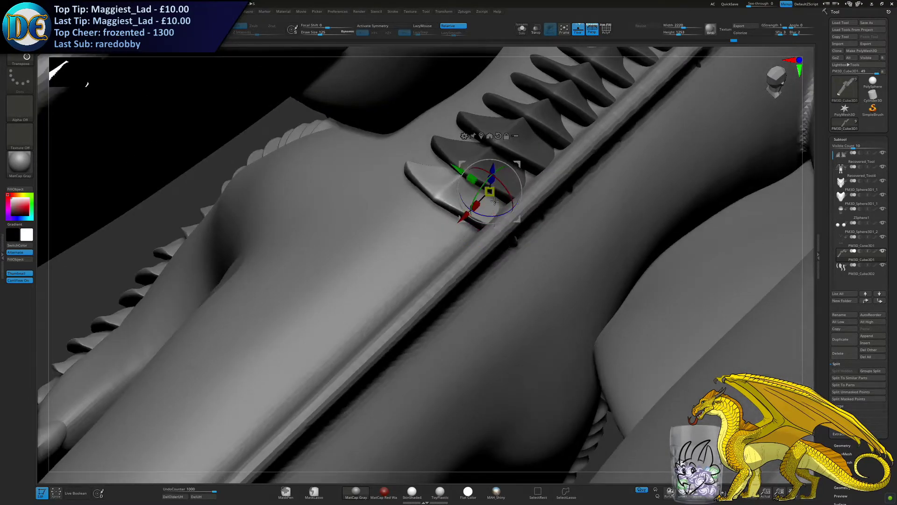
pyautogui.moveTo(459, 222); pyautogui.dragTo(449, 231)
pyautogui.moveTo(449, 238); pyautogui.dragTo(469, 220, button='right')
# Copy the end scale once more toward the hips and nudge it close to the ridge
pyautogui.keyDown('ctrl'); pyautogui.moveTo(471, 225); pyautogui.dragTo(440, 250); pyautogui.keyUp('ctrl')
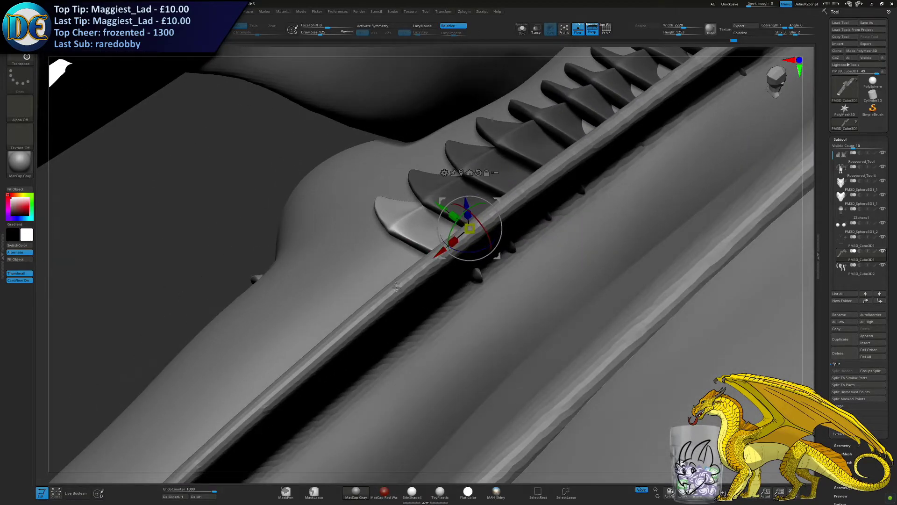
pyautogui.moveTo(396, 287); pyautogui.dragTo(447, 254, button='right')
pyautogui.moveTo(447, 233); pyautogui.dragTo(445, 234)
pyautogui.moveTo(445, 180); pyautogui.dragTo(443, 179)
pyautogui.moveTo(442, 233); pyautogui.dragTo(440, 235)
# Continue the row over the hip with another copy of the end scale, pulled slightly back toward its neighbour
pyautogui.keyDown('alt'); pyautogui.moveTo(366, 287); pyautogui.dragTo(427, 243, button='right'); pyautogui.keyUp('alt')
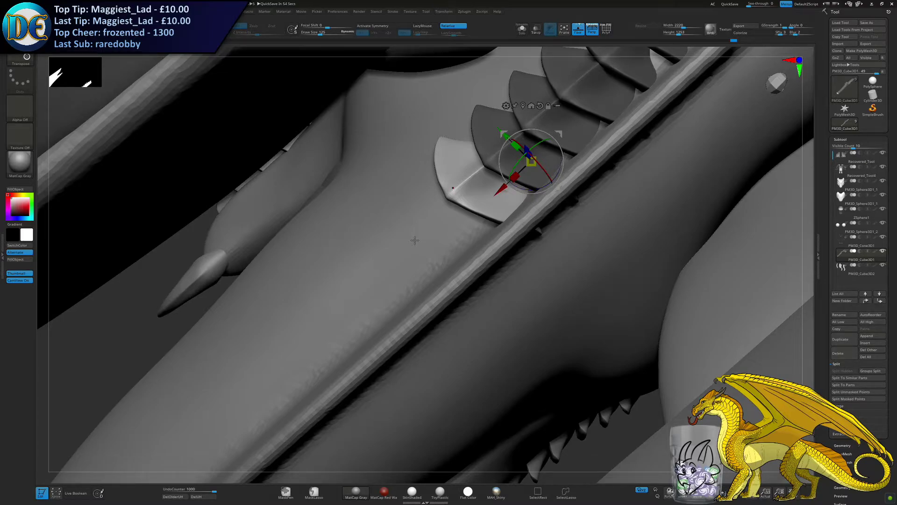
pyautogui.keyDown('alt'); pyautogui.moveTo(415, 240); pyautogui.dragTo(519, 194, button='right'); pyautogui.keyUp('alt')
pyautogui.moveTo(568, 155); pyautogui.dragTo(513, 215)
pyautogui.moveTo(513, 216); pyautogui.dragTo(513, 206, button='right')
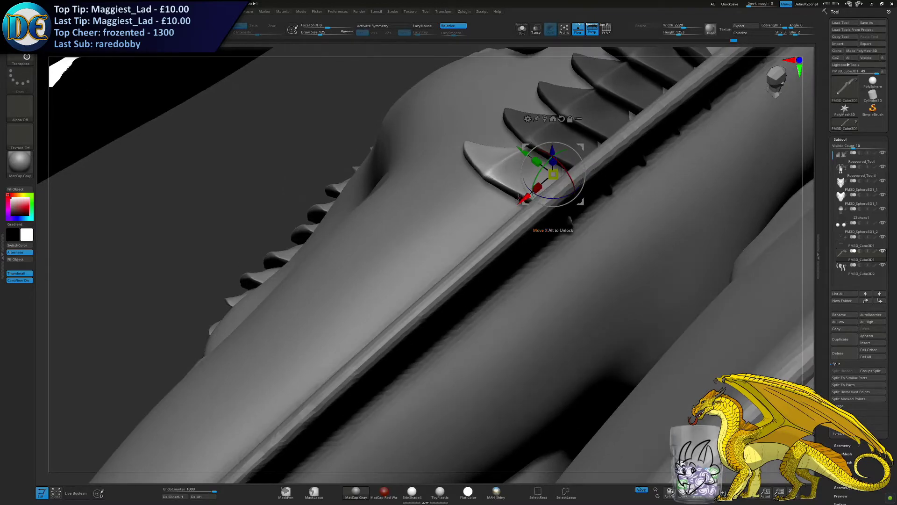
pyautogui.moveTo(521, 198); pyautogui.dragTo(520, 193)
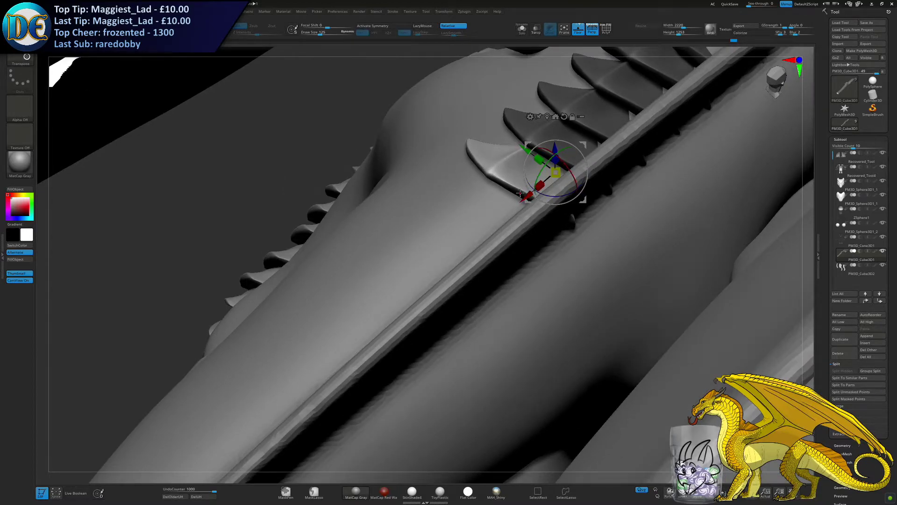
# Extend the row behind the hip with two more overlapping scale copies and turn the last one to fit
pyautogui.moveTo(456, 244); pyautogui.dragTo(466, 213, button='right')
pyautogui.keyDown('ctrl'); pyautogui.moveTo(527, 187); pyautogui.dragTo(488, 221); pyautogui.keyUp('ctrl')
pyautogui.moveTo(486, 224); pyautogui.dragTo(566, 140, button='right')
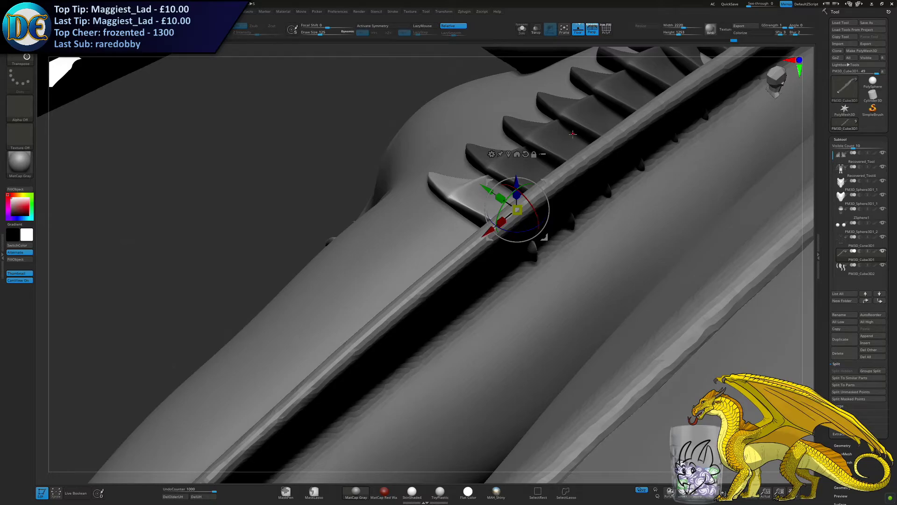
pyautogui.moveTo(404, 309); pyautogui.dragTo(489, 205, button='right')
pyautogui.keyDown('ctrl'); pyautogui.moveTo(513, 173); pyautogui.dragTo(476, 214); pyautogui.keyUp('ctrl')
pyautogui.moveTo(476, 213); pyautogui.dragTo(508, 196, button='right')
pyautogui.moveTo(508, 195); pyautogui.dragTo(534, 209)
# Lengthen the row toward the tail base with further scale copies, then scale and align the outermost one to the back
pyautogui.moveTo(332, 319); pyautogui.dragTo(492, 206, button='right')
pyautogui.moveTo(528, 180); pyautogui.dragTo(491, 215)
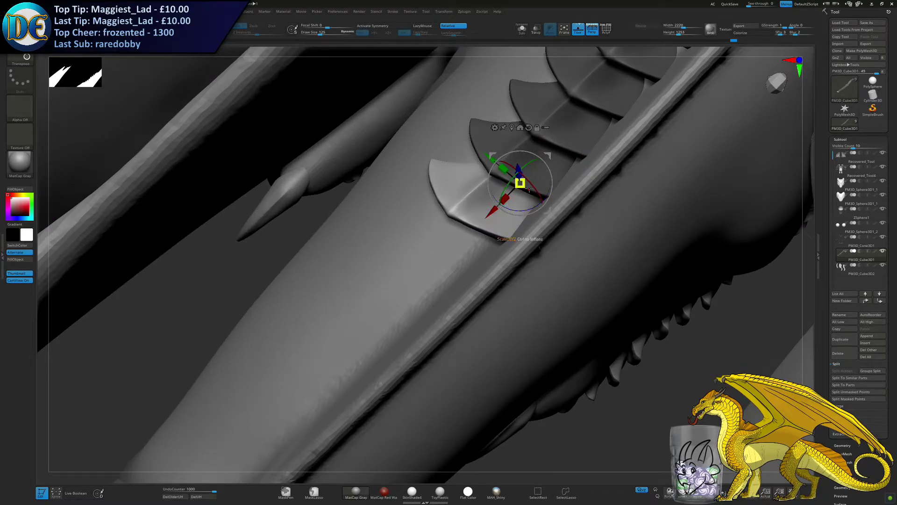
pyautogui.moveTo(521, 183); pyautogui.dragTo(490, 215)
pyautogui.moveTo(488, 234)
pyautogui.mouseDown(button='right')
pyautogui.moveTo(542, 205)
pyautogui.moveTo(500, 204)
pyautogui.moveTo(516, 173)
pyautogui.mouseUp(button='right')
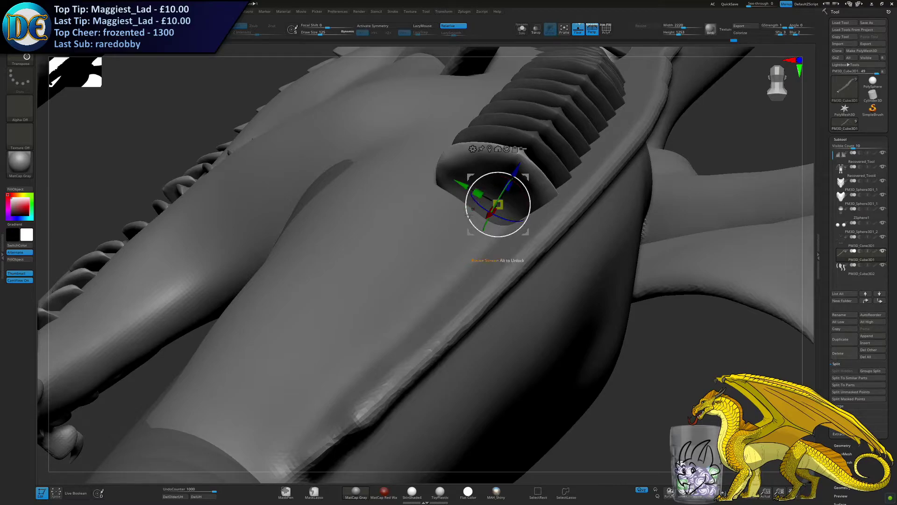
pyautogui.moveTo(397, 276); pyautogui.dragTo(523, 153, button='right')
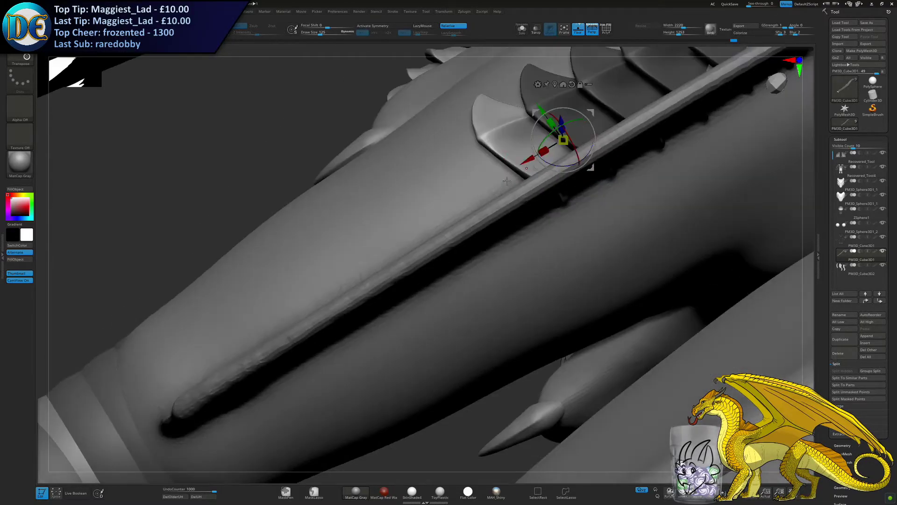
pyautogui.moveTo(525, 160)
pyautogui.keyDown('ctrl'); pyautogui.mouseDown()
pyautogui.moveTo(475, 188)
pyautogui.moveTo(514, 154)
pyautogui.mouseUp(); pyautogui.keyUp('ctrl')
pyautogui.moveTo(472, 194); pyautogui.dragTo(481, 189)
pyautogui.moveTo(513, 146); pyautogui.dragTo(513, 149)
# Set a spare scale clear of the dragon and split it from the row into its own subtool
pyautogui.keyDown('ctrl'); pyautogui.moveTo(505, 163); pyautogui.dragTo(435, 175, button='right'); pyautogui.keyUp('ctrl')
pyautogui.press('q')
pyautogui.press('s')
pyautogui.moveTo(130, 103); pyautogui.dragTo(141, 103)
pyautogui.moveTo(428, 187); pyautogui.dragTo(437, 248, button='right')
pyautogui.press('w')
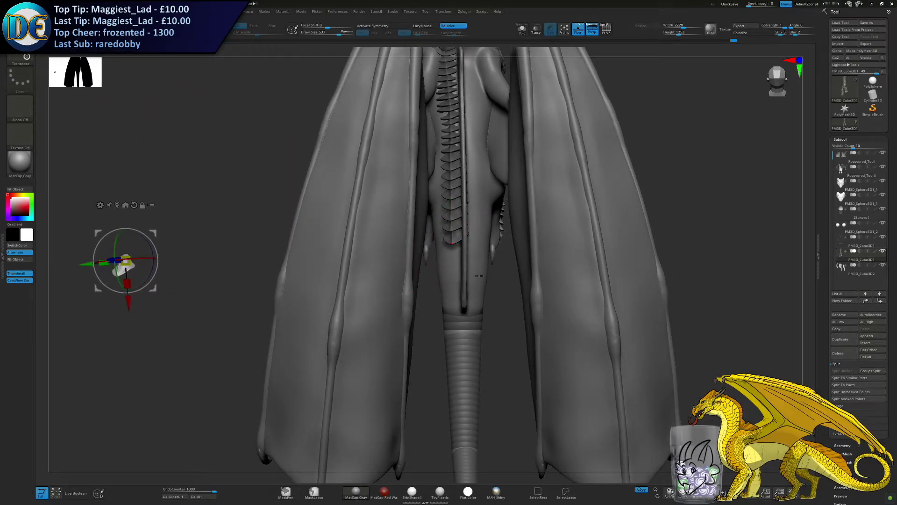
pyautogui.click(844, 385)
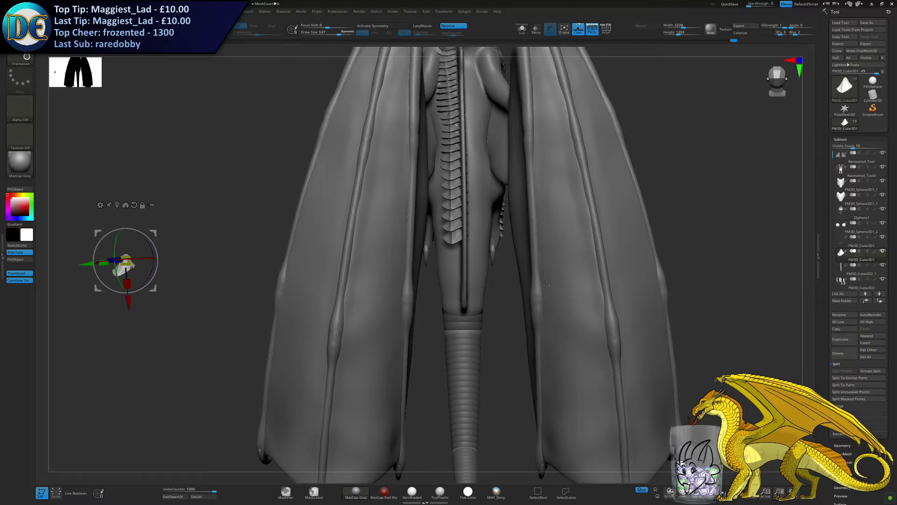
# Make the remaining scales active with the Move brush at draw size 1000 and hide the wing membranes
pyautogui.keyDown('alt'); pyautogui.click(452, 216); pyautogui.keyUp('alt')
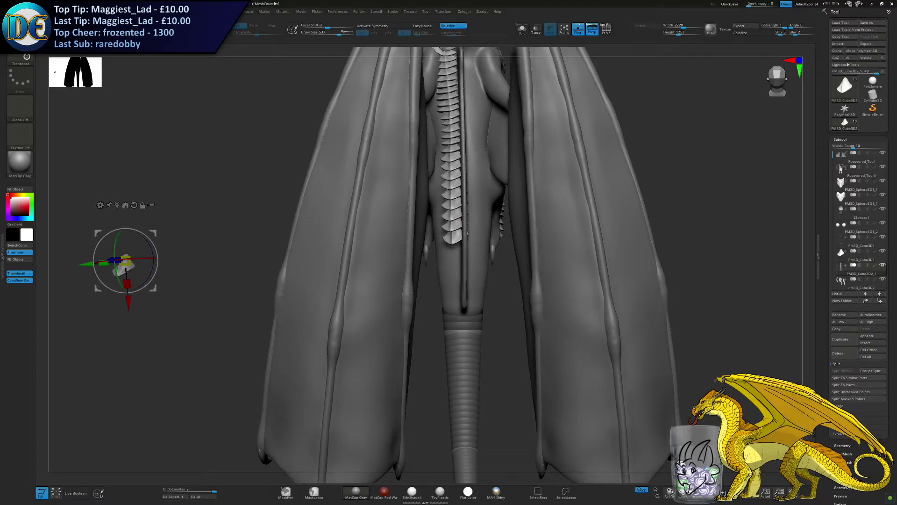
pyautogui.press('q')
pyautogui.moveTo(262, 122); pyautogui.dragTo(546, 135)
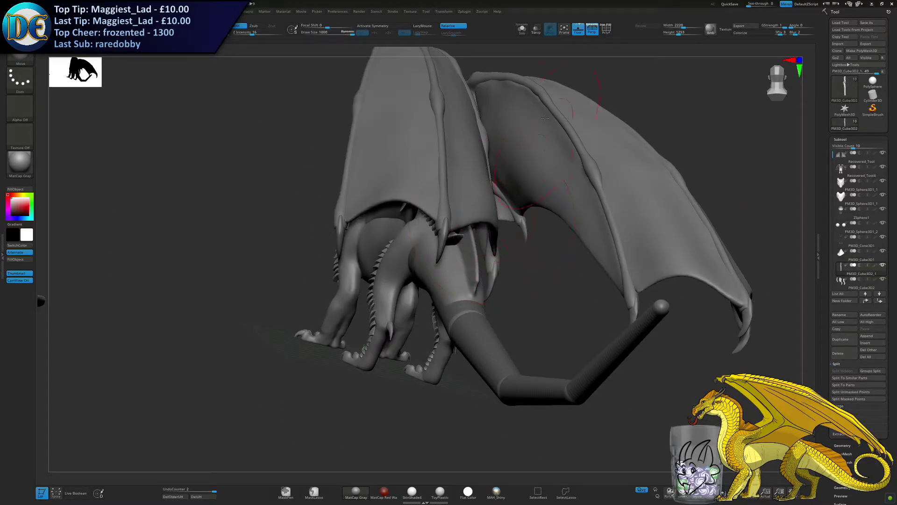
pyautogui.moveTo(551, 224); pyautogui.dragTo(322, 219)
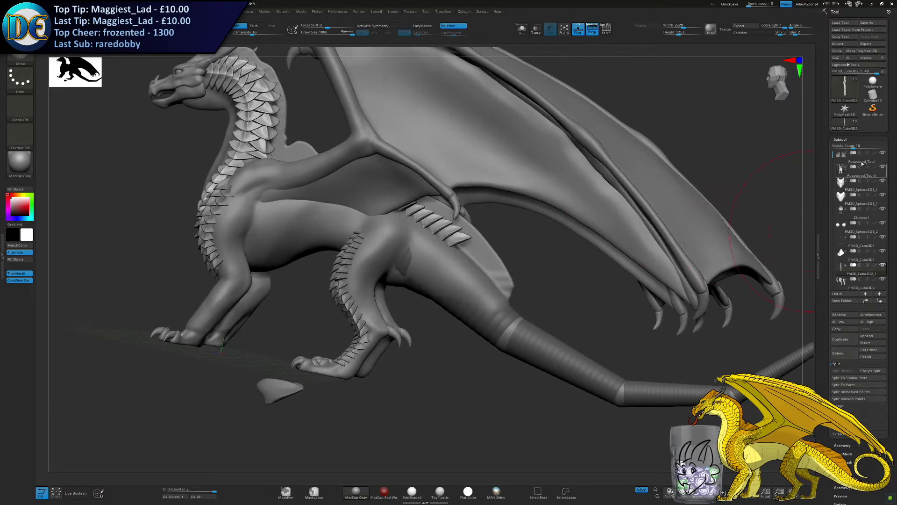
pyautogui.click(882, 154)
pyautogui.moveTo(401, 201); pyautogui.dragTo(447, 223)
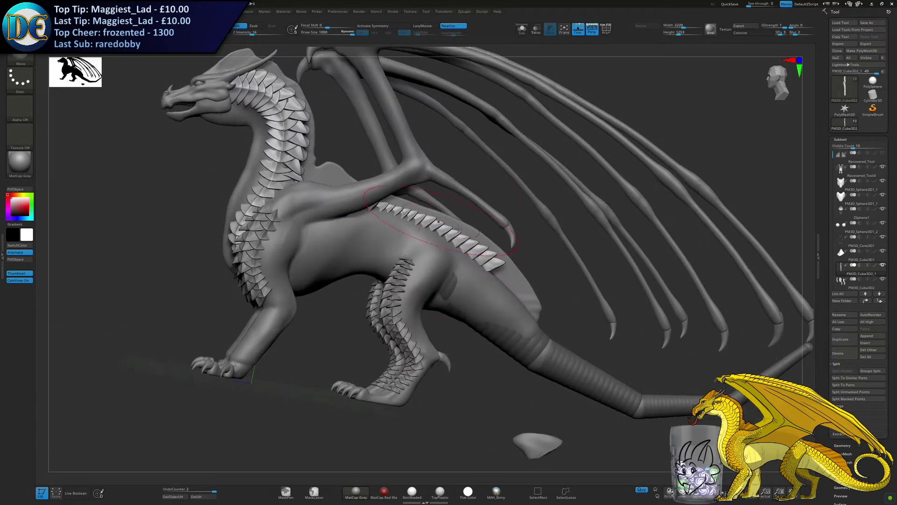
# Pull the rear scales of the back row into an even line over the haunch with a smaller Move brush
pyautogui.press('[')
pyautogui.press('[')
pyautogui.moveTo(498, 262); pyautogui.dragTo(490, 276)
pyautogui.keyDown('ctrl'); pyautogui.moveTo(492, 272); pyautogui.dragTo(490, 306, button='right'); pyautogui.keyUp('ctrl')
pyautogui.moveTo(452, 235); pyautogui.dragTo(449, 236)
pyautogui.moveTo(486, 262); pyautogui.dragTo(497, 284)
pyautogui.moveTo(496, 284)
pyautogui.mouseDown(button='right')
pyautogui.moveTo(421, 318)
pyautogui.moveTo(374, 289)
pyautogui.moveTo(484, 277)
pyautogui.mouseUp(button='right')
pyautogui.press('s')
pyautogui.moveTo(485, 277); pyautogui.dragTo(480, 280)
pyautogui.moveTo(480, 280)
pyautogui.keyDown('ctrl'); pyautogui.mouseDown(button='right')
pyautogui.moveTo(445, 390)
pyautogui.moveTo(491, 280)
pyautogui.mouseUp(button='right'); pyautogui.keyUp('ctrl')
pyautogui.press('s')
pyautogui.moveTo(498, 280); pyautogui.dragTo(486, 280)
pyautogui.moveTo(544, 276)
pyautogui.mouseDown()
pyautogui.moveTo(529, 275)
pyautogui.moveTo(539, 267)
pyautogui.mouseUp()
pyautogui.press('s')
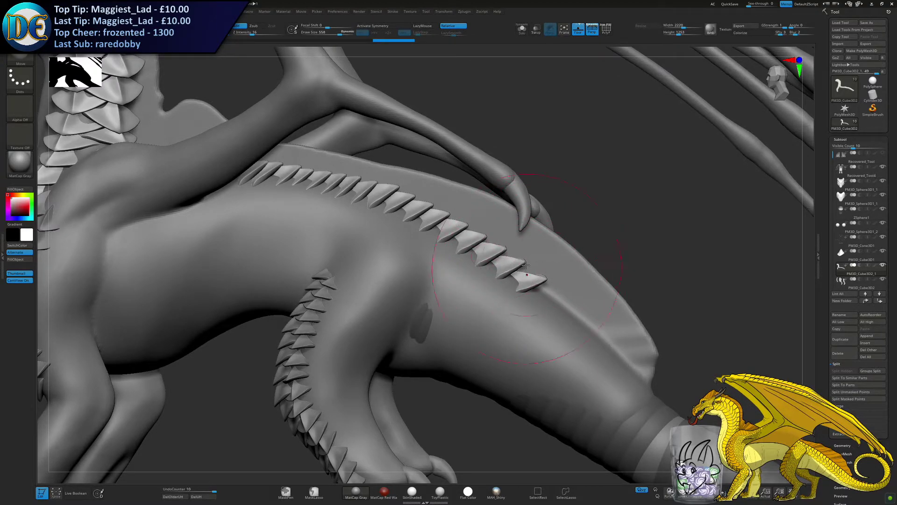
# Even out the middle and front scales of the back row with the Move brush, adjusting its size
pyautogui.moveTo(410, 208); pyautogui.dragTo(407, 211)
pyautogui.moveTo(392, 197); pyautogui.dragTo(365, 195)
pyautogui.moveTo(367, 198)
pyautogui.mouseDown(button='right')
pyautogui.moveTo(488, 222)
pyautogui.moveTo(479, 225)
pyautogui.mouseUp(button='right')
pyautogui.press('s')
pyautogui.moveTo(496, 227); pyautogui.dragTo(486, 226)
pyautogui.moveTo(432, 259); pyautogui.dragTo(460, 253, button='right')
pyautogui.press('s')
pyautogui.moveTo(468, 235)
pyautogui.mouseDown()
pyautogui.moveTo(458, 235)
pyautogui.moveTo(454, 263)
pyautogui.moveTo(460, 251)
pyautogui.mouseUp()
# Shift the scales along the back closer to the spine ridge with Move brush strokes
pyautogui.moveTo(450, 289)
pyautogui.mouseDown()
pyautogui.moveTo(455, 307)
pyautogui.moveTo(429, 341)
pyautogui.moveTo(433, 333)
pyautogui.mouseUp()
pyautogui.moveTo(434, 333)
pyautogui.mouseDown(button='right')
pyautogui.moveTo(505, 335)
pyautogui.moveTo(472, 346)
pyautogui.moveTo(441, 339)
pyautogui.moveTo(438, 280)
pyautogui.moveTo(426, 298)
pyautogui.mouseUp(button='right')
pyautogui.press('s')
pyautogui.moveTo(417, 298); pyautogui.dragTo(414, 298)
pyautogui.moveTo(425, 290)
pyautogui.keyDown('ctrl'); pyautogui.mouseDown(button='right')
pyautogui.moveTo(434, 335)
pyautogui.moveTo(431, 306)
pyautogui.mouseUp(button='right'); pyautogui.keyUp('ctrl')
pyautogui.press('s')
pyautogui.moveTo(431, 327); pyautogui.dragTo(447, 306)
pyautogui.moveTo(427, 275); pyautogui.dragTo(444, 257)
pyautogui.moveTo(425, 223); pyautogui.dragTo(453, 198)
pyautogui.moveTo(427, 169); pyautogui.dragTo(441, 154)
pyautogui.moveTo(461, 165); pyautogui.dragTo(406, 218, button='right')
# Reshape the ridge-side edges of individual back scales with a small Move brush, working forward from the hips
pyautogui.press('[')
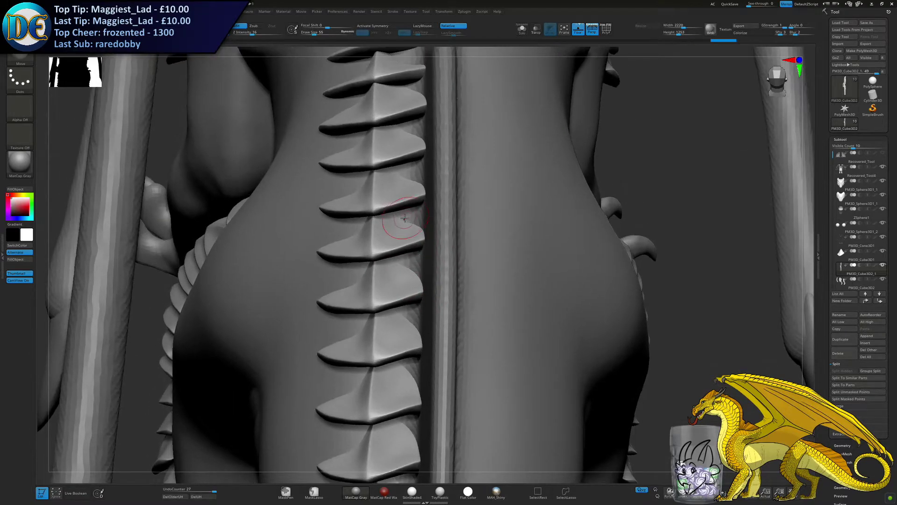
pyautogui.moveTo(416, 168); pyautogui.dragTo(416, 164)
pyautogui.moveTo(415, 166)
pyautogui.keyDown('alt'); pyautogui.mouseDown(button='right')
pyautogui.moveTo(404, 219)
pyautogui.moveTo(397, 193)
pyautogui.moveTo(395, 210)
pyautogui.mouseUp(button='right'); pyautogui.keyUp('alt')
pyautogui.moveTo(409, 185); pyautogui.dragTo(411, 186)
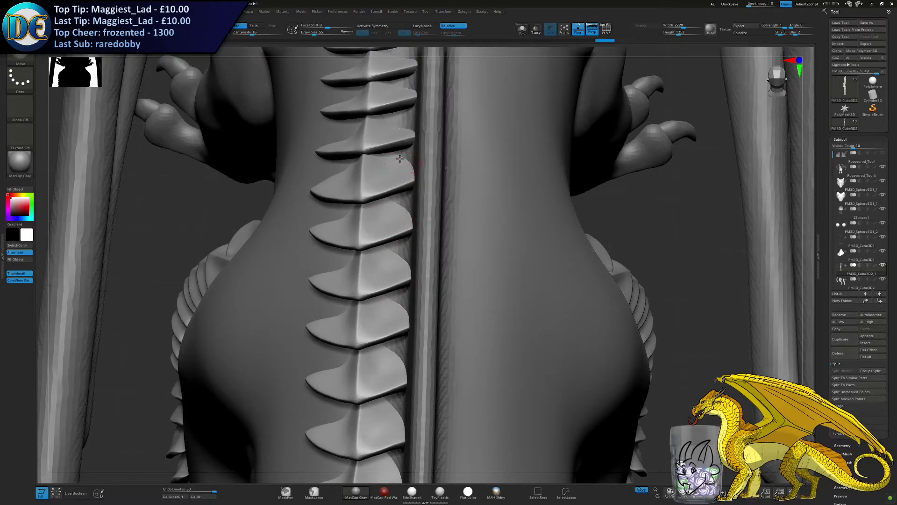
pyautogui.keyDown('alt'); pyautogui.moveTo(408, 180); pyautogui.dragTo(419, 239, button='right'); pyautogui.keyUp('alt')
pyautogui.moveTo(397, 198); pyautogui.dragTo(414, 206, button='right')
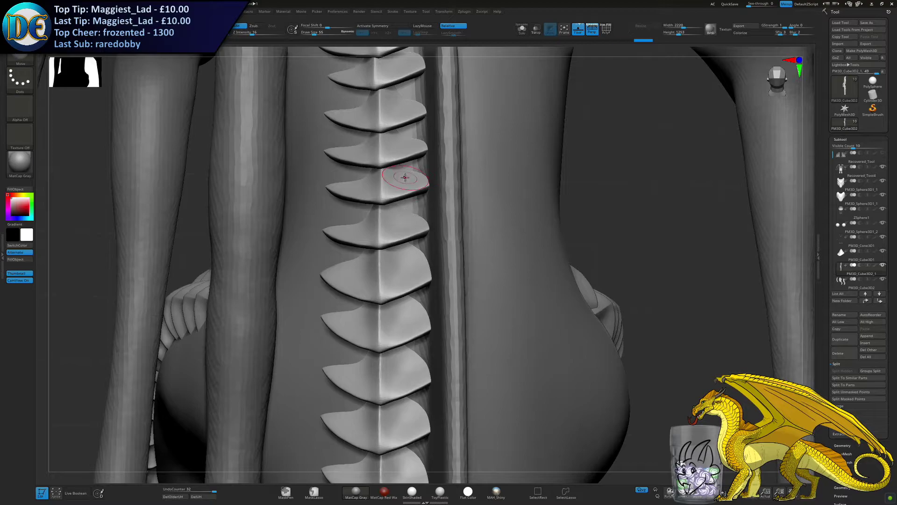
pyautogui.moveTo(420, 126); pyautogui.dragTo(419, 123)
pyautogui.keyDown('alt'); pyautogui.moveTo(416, 123); pyautogui.dragTo(406, 162, button='right'); pyautogui.keyUp('alt')
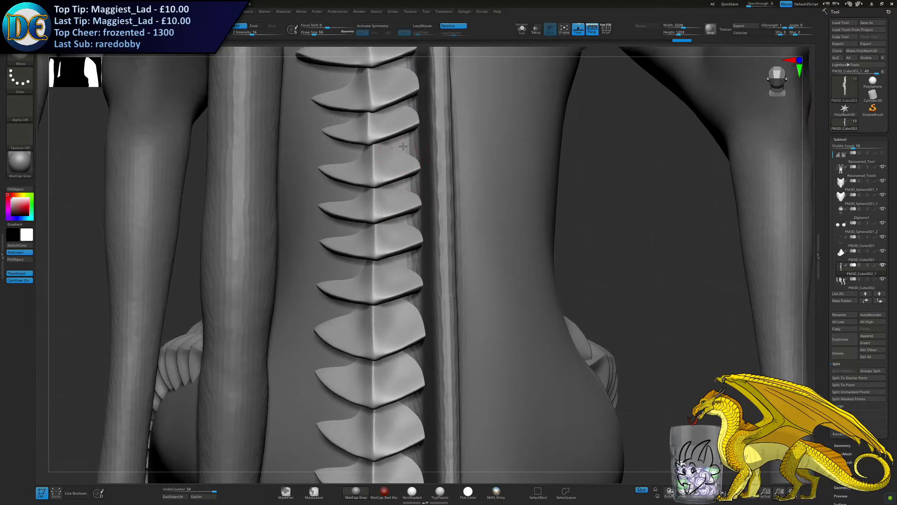
pyautogui.moveTo(403, 147); pyautogui.dragTo(401, 142)
pyautogui.keyDown('ctrl'); pyautogui.moveTo(401, 240); pyautogui.dragTo(375, 224, button='right'); pyautogui.keyUp('ctrl')
pyautogui.moveTo(374, 224)
pyautogui.mouseDown(button='right')
pyautogui.moveTo(377, 210)
pyautogui.moveTo(395, 250)
pyautogui.moveTo(403, 241)
pyautogui.moveTo(395, 234)
pyautogui.moveTo(407, 159)
pyautogui.mouseUp(button='right')
pyautogui.keyDown('alt'); pyautogui.moveTo(407, 158); pyautogui.dragTo(405, 196, button='right'); pyautogui.keyUp('alt')
# Resize the Move brush and adjust the edges of the lower neck scales beside the wing joint
pyautogui.press('s')
pyautogui.moveTo(409, 192); pyautogui.dragTo(405, 193)
pyautogui.keyDown('ctrl'); pyautogui.moveTo(409, 192); pyautogui.dragTo(426, 289, button='right'); pyautogui.keyUp('ctrl')
pyautogui.press('s')
pyautogui.moveTo(432, 304); pyautogui.dragTo(428, 304)
pyautogui.moveTo(424, 306)
pyautogui.keyDown('alt'); pyautogui.mouseDown(button='right')
pyautogui.moveTo(424, 271)
pyautogui.moveTo(442, 240)
pyautogui.mouseUp(button='right'); pyautogui.keyUp('alt')
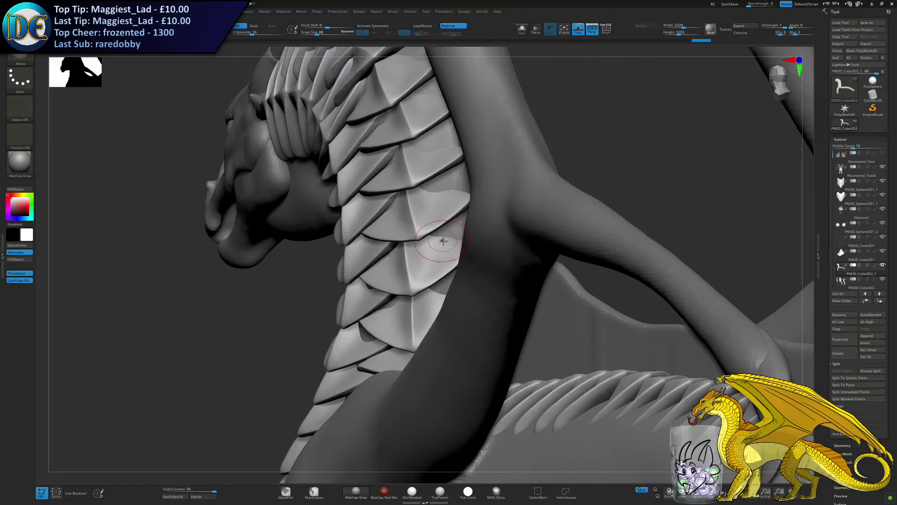
pyautogui.moveTo(457, 231); pyautogui.dragTo(459, 235)
pyautogui.moveTo(437, 286); pyautogui.dragTo(452, 300, button='right')
pyautogui.moveTo(451, 310); pyautogui.dragTo(452, 304)
# Undo a stray pull on the neck scales and reshape a scale edge higher up the neck
pyautogui.moveTo(448, 285)
pyautogui.mouseDown(button='right')
pyautogui.moveTo(472, 268)
pyautogui.moveTo(416, 299)
pyautogui.mouseUp(button='right')
pyautogui.moveTo(363, 346); pyautogui.dragTo(370, 326)
pyautogui.moveTo(459, 285)
pyautogui.mouseDown(button='right')
pyautogui.moveTo(460, 296)
pyautogui.moveTo(454, 258)
pyautogui.moveTo(421, 223)
pyautogui.mouseUp(button='right')
pyautogui.hotkey('ctrl', 'z')
pyautogui.moveTo(408, 180); pyautogui.dragTo(412, 180)
pyautogui.moveTo(402, 139); pyautogui.dragTo(412, 174, button='right')
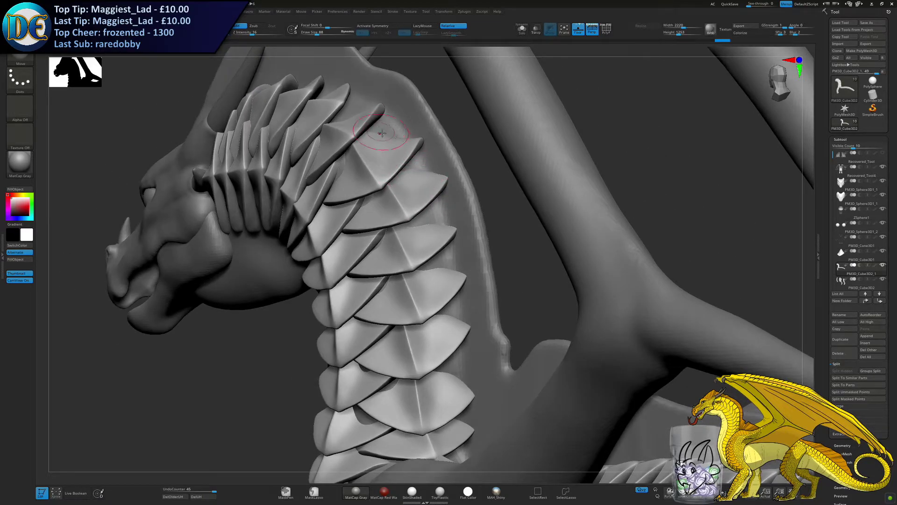
# Reshape the scale overlap at the top of the neck behind the head and enlarge the Move brush to size 1000
pyautogui.moveTo(395, 128); pyautogui.dragTo(378, 151, button='right')
pyautogui.moveTo(379, 143)
pyautogui.mouseDown()
pyautogui.moveTo(380, 136)
pyautogui.moveTo(367, 153)
pyautogui.moveTo(357, 150)
pyautogui.mouseUp()
pyautogui.moveTo(340, 231)
pyautogui.keyDown('ctrl'); pyautogui.mouseDown(button='right')
pyautogui.moveTo(310, 260)
pyautogui.moveTo(332, 273)
pyautogui.moveTo(306, 298)
pyautogui.mouseUp(button='right'); pyautogui.keyUp('ctrl')
pyautogui.press('space')
pyautogui.moveTo(345, 278); pyautogui.dragTo(369, 276)
pyautogui.press(']')
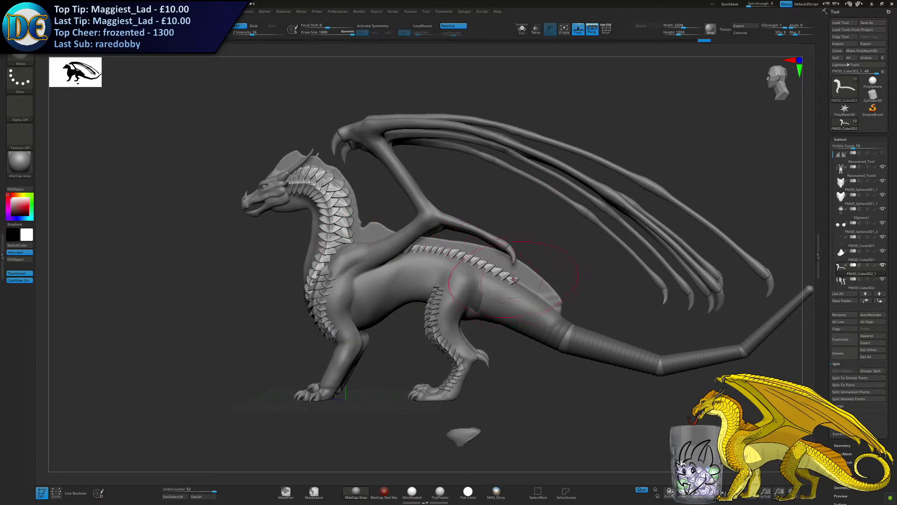
# Reduce the Move brush size and touch up the back scales beside the hips
pyautogui.moveTo(508, 292); pyautogui.dragTo(506, 291)
pyautogui.press('[')
pyautogui.press('[')
pyautogui.keyDown('ctrl'); pyautogui.moveTo(492, 289); pyautogui.dragTo(487, 280, button='right'); pyautogui.keyUp('ctrl')
pyautogui.moveTo(487, 281)
pyautogui.mouseDown()
pyautogui.moveTo(492, 286)
pyautogui.moveTo(421, 261)
pyautogui.moveTo(381, 260)
pyautogui.mouseUp()
pyautogui.moveTo(381, 259)
pyautogui.mouseDown(button='right')
pyautogui.moveTo(421, 271)
pyautogui.moveTo(425, 301)
pyautogui.moveTo(405, 232)
pyautogui.moveTo(410, 293)
pyautogui.moveTo(381, 252)
pyautogui.mouseUp(button='right')
# Make the loose scale below the dragon the active subtool and save the project over the existing file
pyautogui.keyDown('alt'); pyautogui.click(426, 300); pyautogui.keyUp('alt')
pyautogui.press('s')
pyautogui.moveTo(381, 252)
pyautogui.mouseDown()
pyautogui.moveTo(396, 266)
pyautogui.moveTo(396, 256)
pyautogui.mouseUp()
pyautogui.press('s')
pyautogui.moveTo(349, 206); pyautogui.dragTo(534, 327, button='right')
pyautogui.keyDown('alt'); pyautogui.click(584, 359); pyautogui.keyUp('alt')
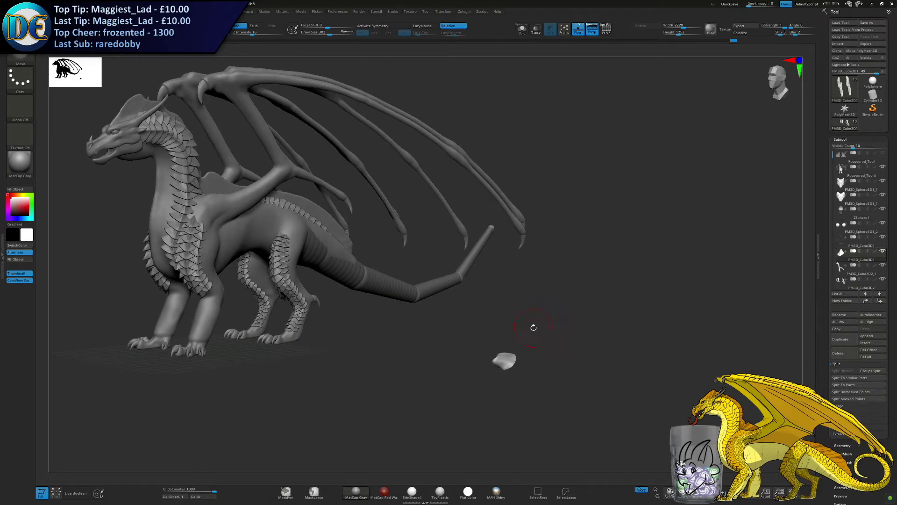
pyautogui.moveTo(238, 360); pyautogui.dragTo(383, 333, button='right')
pyautogui.hotkey('ctrl', 's')
pyautogui.press('Return')
pyautogui.press('y')
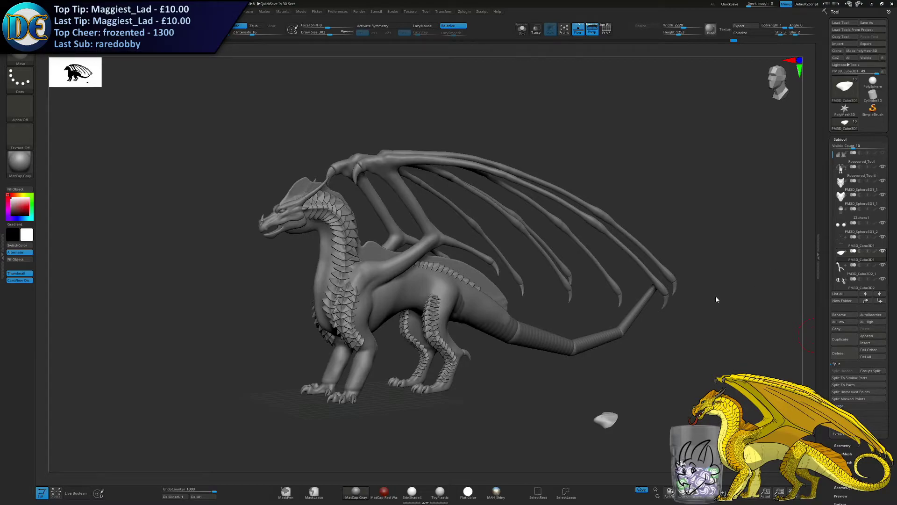
pyautogui.keyDown('ctrl'); pyautogui.moveTo(733, 227); pyautogui.dragTo(737, 234, button='right'); pyautogui.keyUp('ctrl')
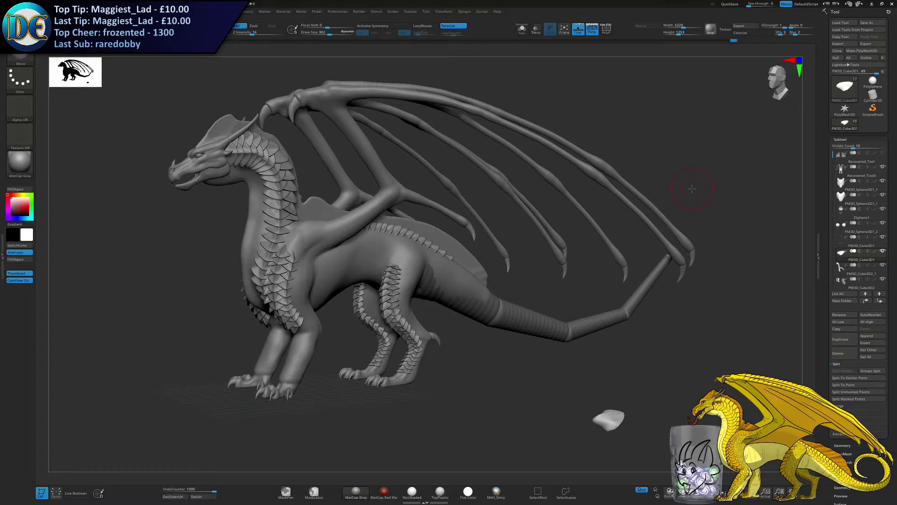
pyautogui.moveTo(473, 386); pyautogui.dragTo(493, 373)
pyautogui.hotkey('alt', 'F9')
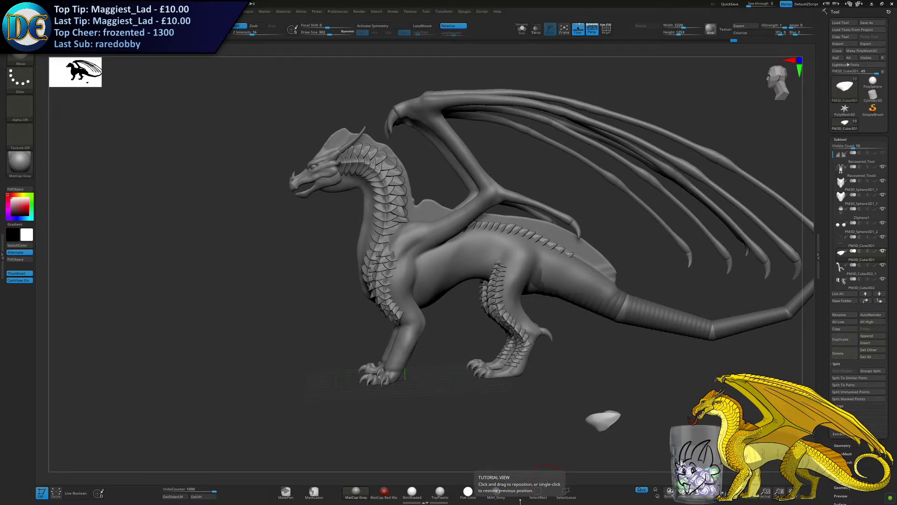
# Set the Move brush's draw size to 367
pyautogui.press('s')
pyautogui.moveTo(327, 324); pyautogui.dragTo(336, 324)
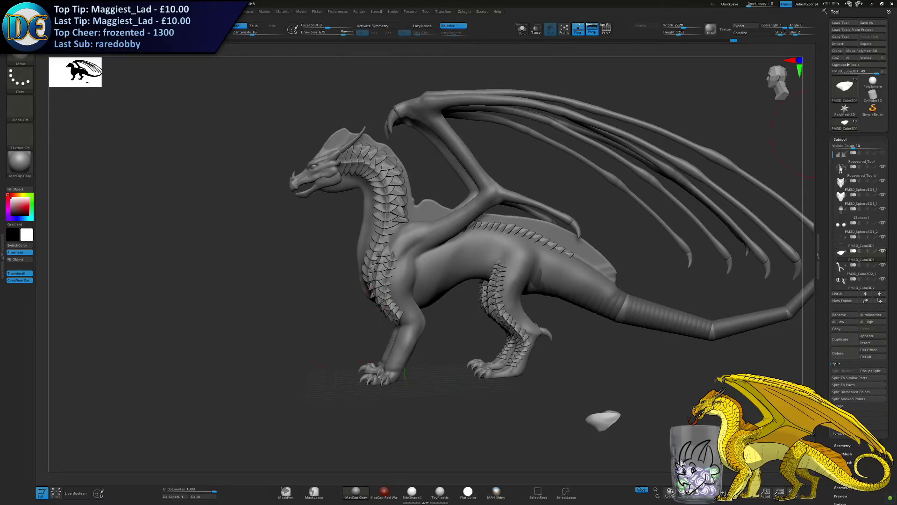
pyautogui.keyDown('alt'); pyautogui.moveTo(521, 387); pyautogui.dragTo(462, 333); pyautogui.keyUp('alt')
pyautogui.press('s')
pyautogui.moveTo(456, 322); pyautogui.dragTo(477, 330)
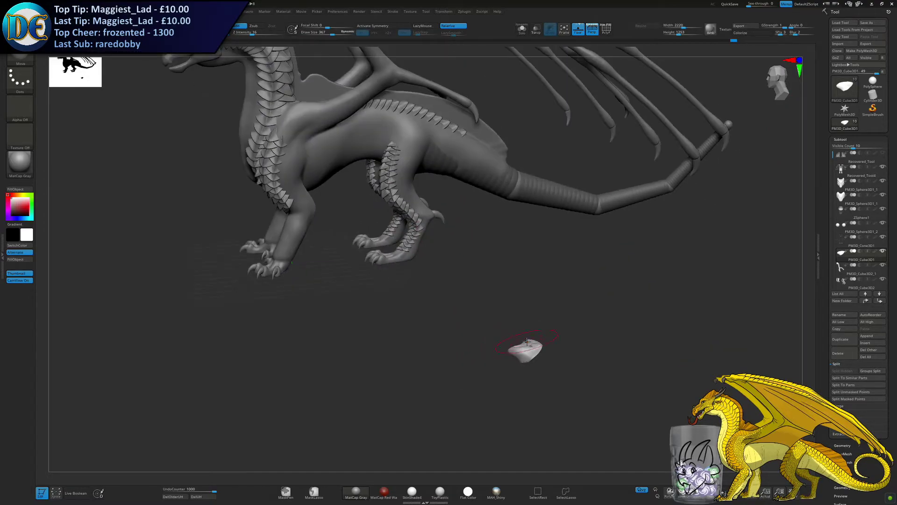
# Move the loose scale from below the dragon up to its back with the Gizmo, checking its position from several angles
pyautogui.moveTo(426, 295); pyautogui.dragTo(236, 139)
pyautogui.press('w')
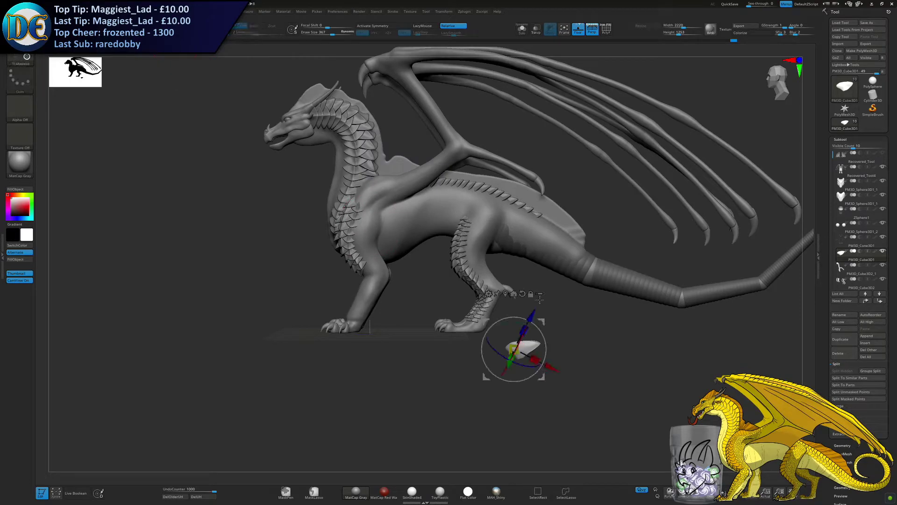
pyautogui.moveTo(545, 318); pyautogui.dragTo(487, 201)
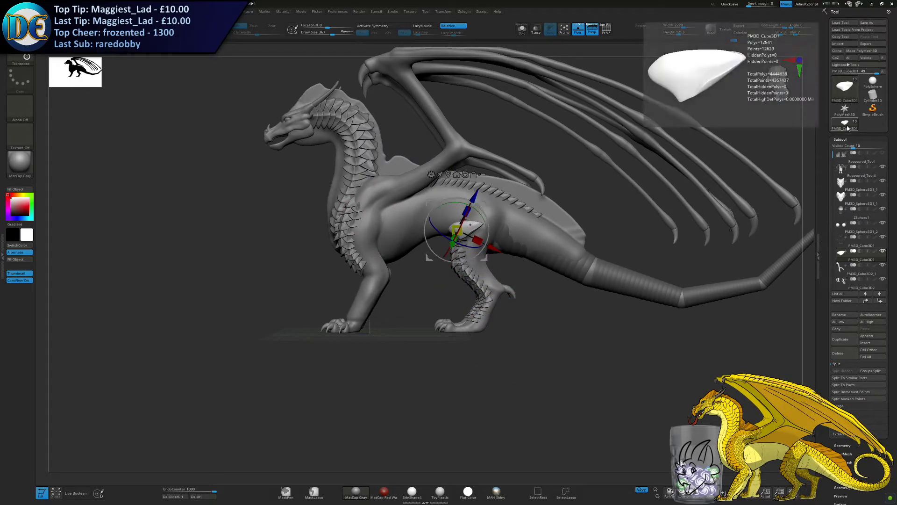
pyautogui.moveTo(456, 363); pyautogui.dragTo(437, 282)
pyautogui.moveTo(378, 313); pyautogui.dragTo(559, 82)
pyautogui.keyDown('alt'); pyautogui.moveTo(472, 255); pyautogui.dragTo(370, 437); pyautogui.keyUp('alt')
pyautogui.moveTo(448, 360); pyautogui.dragTo(355, 362)
pyautogui.moveTo(434, 251); pyautogui.dragTo(668, 107)
pyautogui.keyDown('alt'); pyautogui.moveTo(589, 280); pyautogui.dragTo(444, 421); pyautogui.keyUp('alt')
pyautogui.moveTo(401, 317); pyautogui.dragTo(563, 180)
# Bring the loose scale down onto the back beside the row of spine scales
pyautogui.moveTo(556, 197); pyautogui.dragTo(458, 234, button='right')
pyautogui.moveTo(525, 198); pyautogui.dragTo(222, 470)
pyautogui.moveTo(285, 300); pyautogui.dragTo(496, 181, button='right')
pyautogui.moveTo(543, 238); pyautogui.dragTo(414, 357)
pyautogui.moveTo(427, 321); pyautogui.dragTo(373, 334, button='right')
pyautogui.moveTo(347, 361); pyautogui.dragTo(346, 226)
pyautogui.moveTo(349, 234); pyautogui.dragTo(401, 244, button='right')
pyautogui.moveTo(395, 234); pyautogui.dragTo(331, 274)
pyautogui.moveTo(444, 238); pyautogui.dragTo(370, 266, button='right')
pyautogui.moveTo(351, 270); pyautogui.dragTo(389, 240)
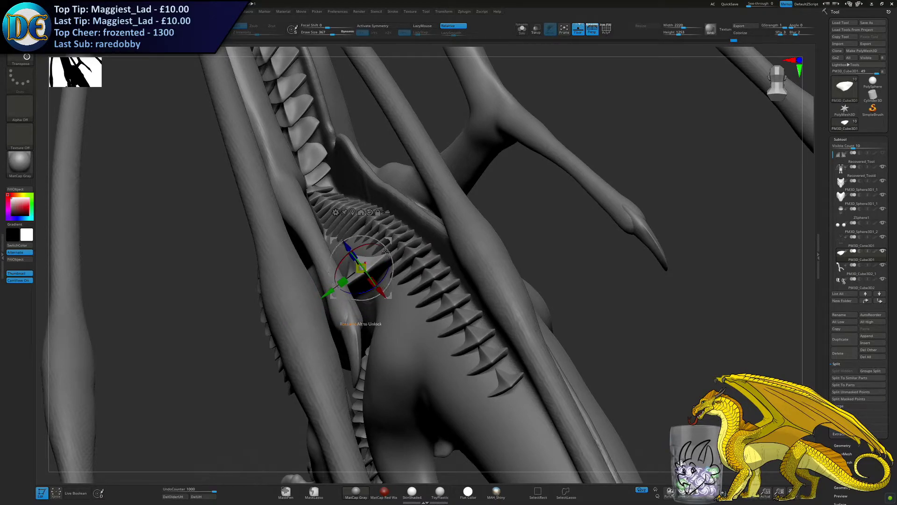
pyautogui.moveTo(386, 266); pyautogui.dragTo(404, 245, button='right')
pyautogui.moveTo(368, 218); pyautogui.dragTo(402, 165)
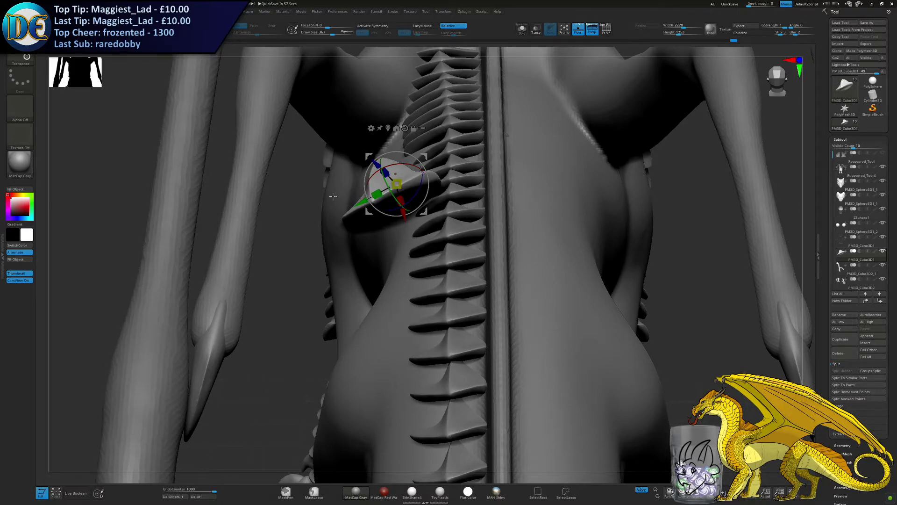
# Rotate the loose scale so that its tip points backward and it leans against the spine row's outer edge
pyautogui.moveTo(418, 253); pyautogui.dragTo(393, 210)
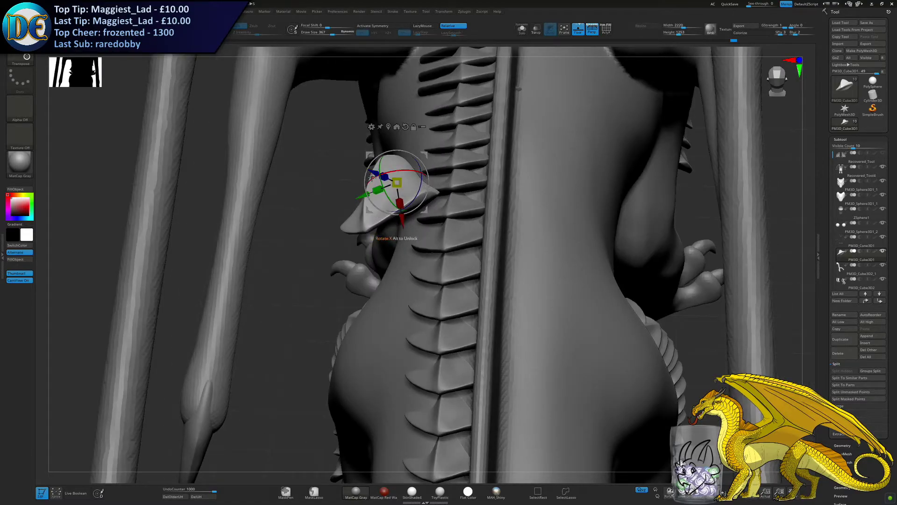
pyautogui.moveTo(370, 172); pyautogui.dragTo(402, 189)
pyautogui.moveTo(435, 236); pyautogui.dragTo(420, 133)
pyautogui.moveTo(444, 183); pyautogui.dragTo(419, 148)
pyautogui.keyDown('alt'); pyautogui.moveTo(423, 259); pyautogui.dragTo(442, 332, button='right'); pyautogui.keyUp('alt')
pyautogui.moveTo(397, 234); pyautogui.dragTo(460, 261, button='right')
pyautogui.moveTo(470, 187); pyautogui.dragTo(481, 130)
pyautogui.keyDown('alt'); pyautogui.moveTo(525, 198); pyautogui.dragTo(481, 224, button='right'); pyautogui.keyUp('alt')
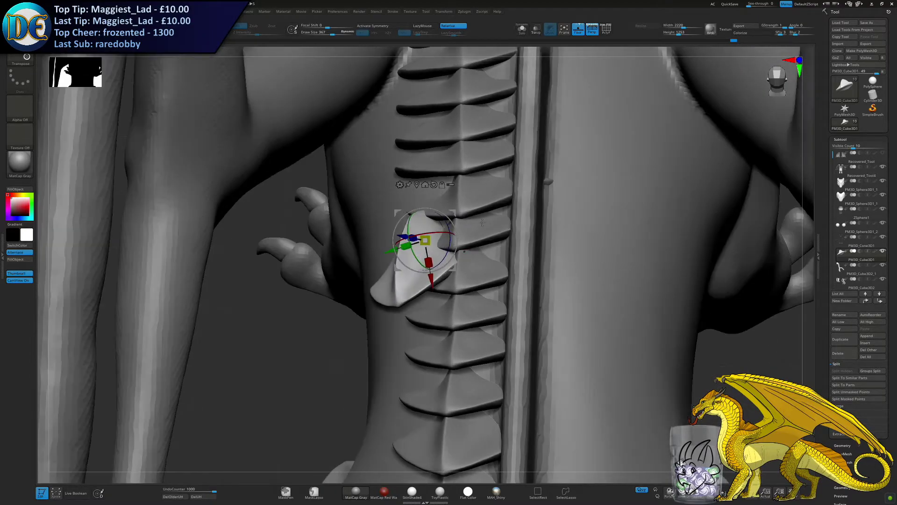
# Slide the scale forward along the back and tuck its inner edge under the spine scales
pyautogui.moveTo(435, 281); pyautogui.dragTo(424, 237)
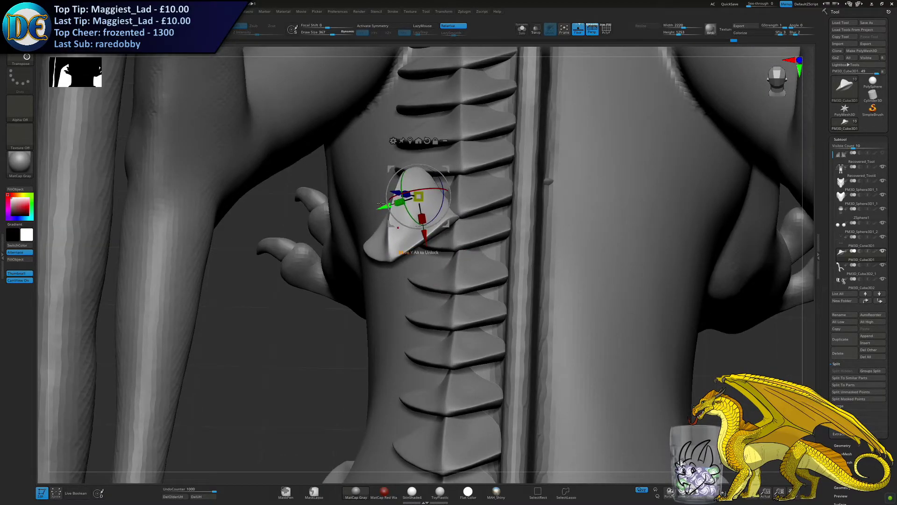
pyautogui.moveTo(380, 206); pyautogui.dragTo(372, 208)
pyautogui.moveTo(415, 237); pyautogui.dragTo(412, 221)
pyautogui.moveTo(406, 177); pyautogui.dragTo(403, 182)
pyautogui.moveTo(428, 231); pyautogui.dragTo(409, 146)
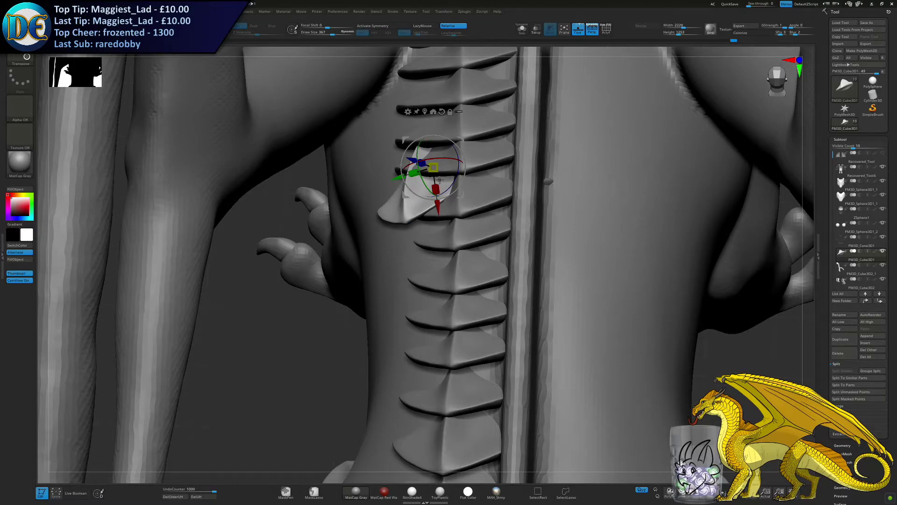
pyautogui.moveTo(440, 179); pyautogui.dragTo(425, 180)
pyautogui.moveTo(409, 148); pyautogui.dragTo(420, 158)
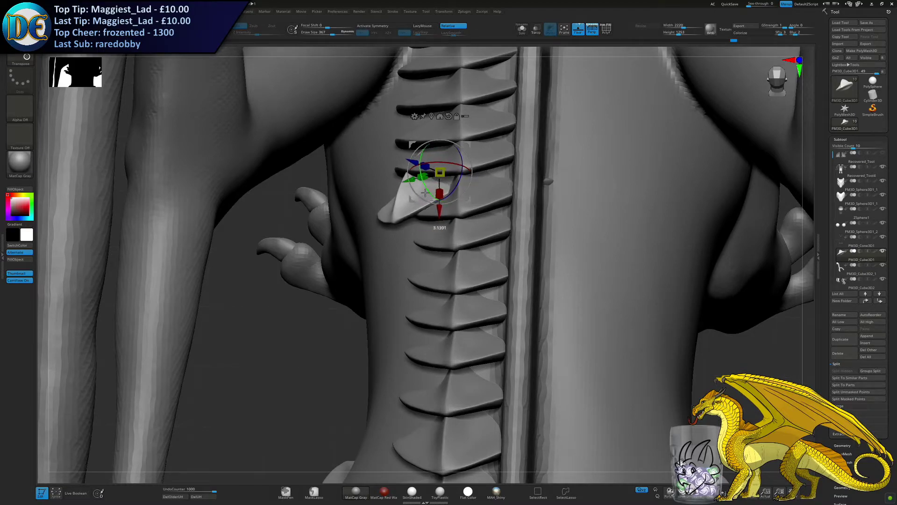
# Fine-tune the first side scale's angle and position against the spine row, undoing one stray adjustment
pyautogui.moveTo(439, 217); pyautogui.dragTo(439, 210)
pyautogui.moveTo(412, 158); pyautogui.dragTo(449, 163)
pyautogui.hotkey('ctrl', 'z')
pyautogui.moveTo(446, 154); pyautogui.dragTo(458, 154)
pyautogui.moveTo(408, 180)
pyautogui.mouseDown()
pyautogui.moveTo(395, 186)
pyautogui.moveTo(419, 192)
pyautogui.mouseUp()
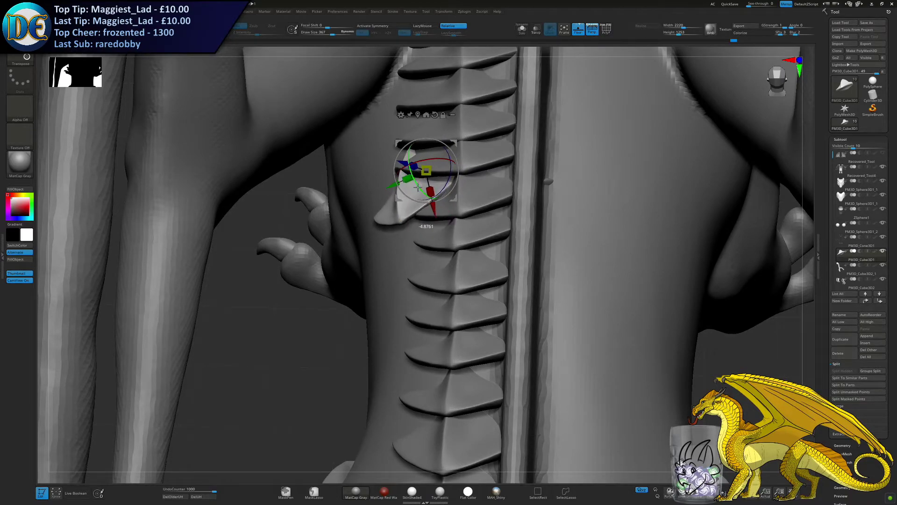
pyautogui.moveTo(424, 172); pyautogui.dragTo(429, 207, button='right')
pyautogui.moveTo(430, 206); pyautogui.dragTo(427, 193)
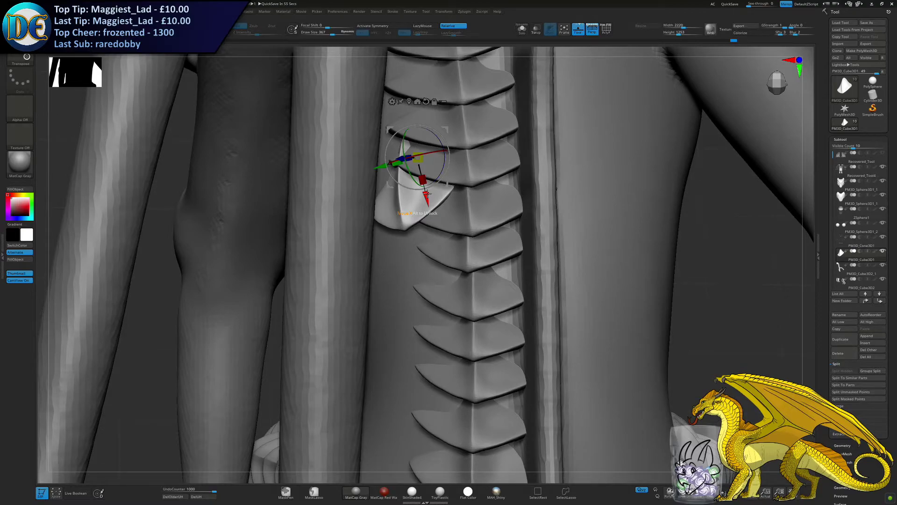
# Duplicate the side scale one place forward toward the wings and align the copy with the spine row
pyautogui.moveTo(352, 298); pyautogui.dragTo(380, 352)
pyautogui.keyDown('ctrl'); pyautogui.moveTo(428, 279); pyautogui.dragTo(419, 238); pyautogui.keyUp('ctrl')
pyautogui.moveTo(396, 192)
pyautogui.mouseDown()
pyautogui.moveTo(395, 181)
pyautogui.moveTo(398, 190)
pyautogui.mouseUp()
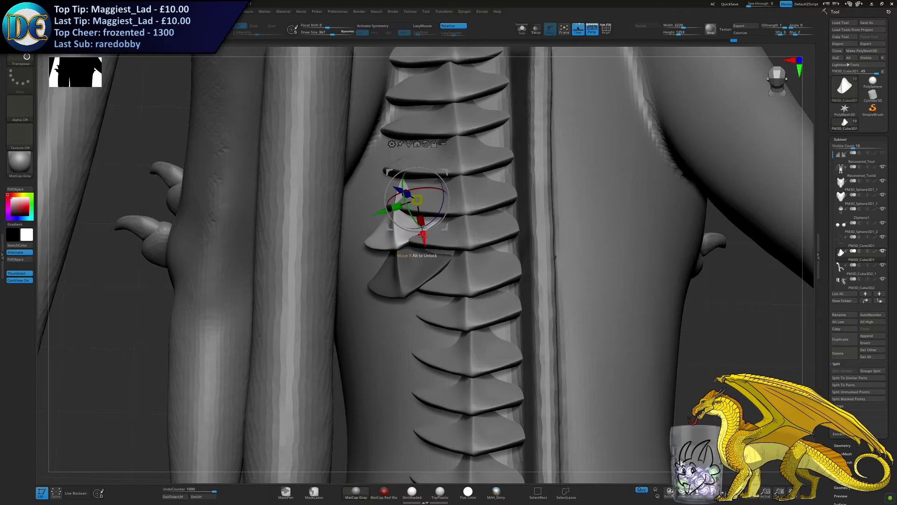
pyautogui.moveTo(422, 237); pyautogui.dragTo(423, 241)
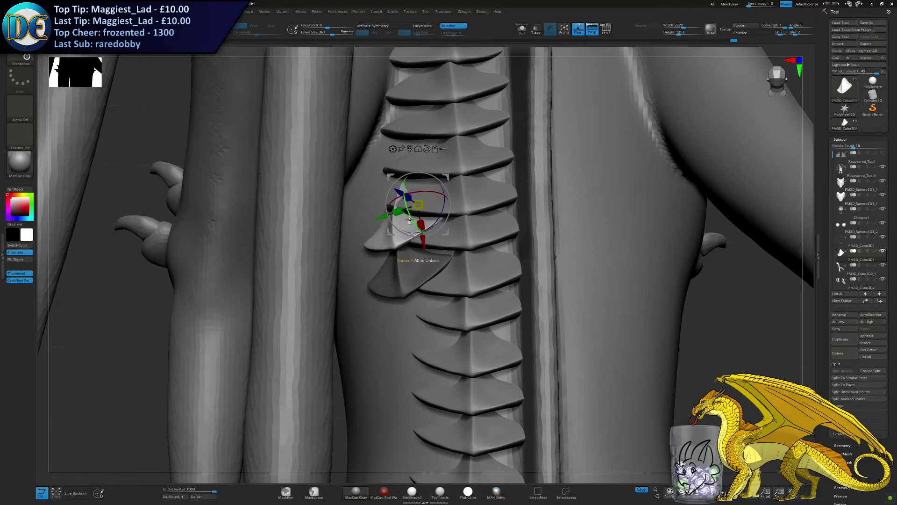
pyautogui.moveTo(382, 217); pyautogui.dragTo(378, 219)
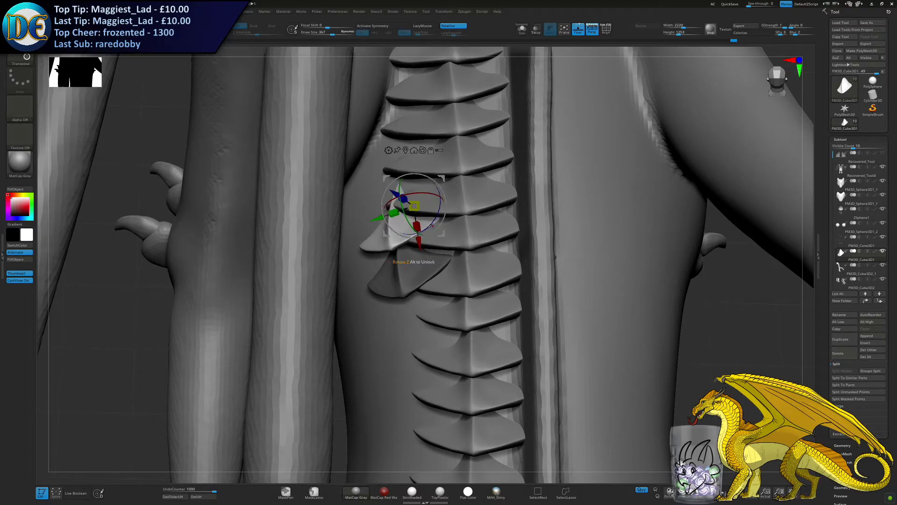
pyautogui.keyDown('ctrl'); pyautogui.moveTo(440, 214); pyautogui.dragTo(417, 205, button='right'); pyautogui.keyUp('ctrl')
# Add a third side scale by duplicating the front one forward and adjusting its fit on the back
pyautogui.moveTo(367, 239); pyautogui.dragTo(398, 232)
pyautogui.moveTo(409, 209); pyautogui.dragTo(416, 261, button='right')
pyautogui.moveTo(416, 260); pyautogui.dragTo(419, 226)
pyautogui.moveTo(387, 175); pyautogui.dragTo(390, 176)
pyautogui.keyDown('alt'); pyautogui.moveTo(432, 131); pyautogui.dragTo(427, 182, button='right'); pyautogui.keyUp('alt')
pyautogui.keyDown('ctrl'); pyautogui.moveTo(428, 181); pyautogui.dragTo(439, 196, button='right'); pyautogui.keyUp('ctrl')
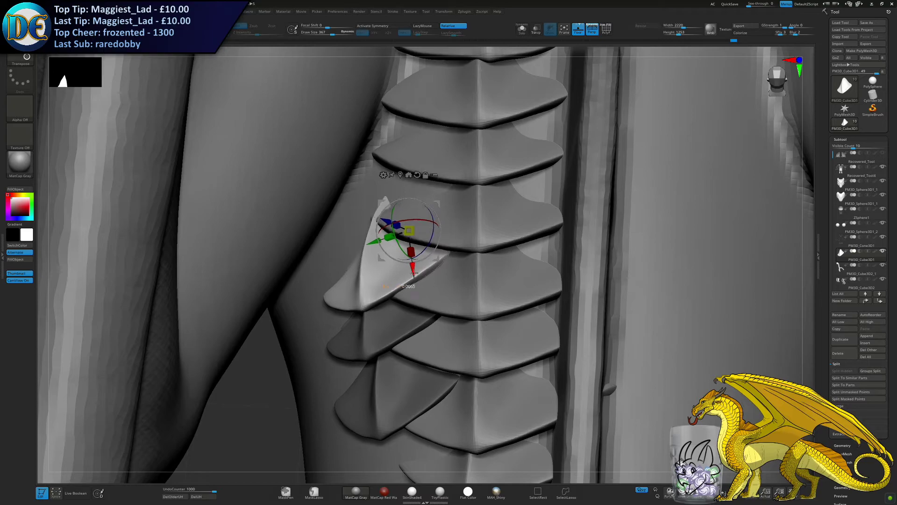
# Duplicate a fourth side scale toward the wing base and nudge it into overlap with its neighbours
pyautogui.moveTo(418, 271); pyautogui.dragTo(387, 248, button='right')
pyautogui.moveTo(387, 248); pyautogui.dragTo(390, 250)
pyautogui.moveTo(390, 250); pyautogui.dragTo(421, 305, button='right')
pyautogui.moveTo(414, 290); pyautogui.dragTo(422, 225)
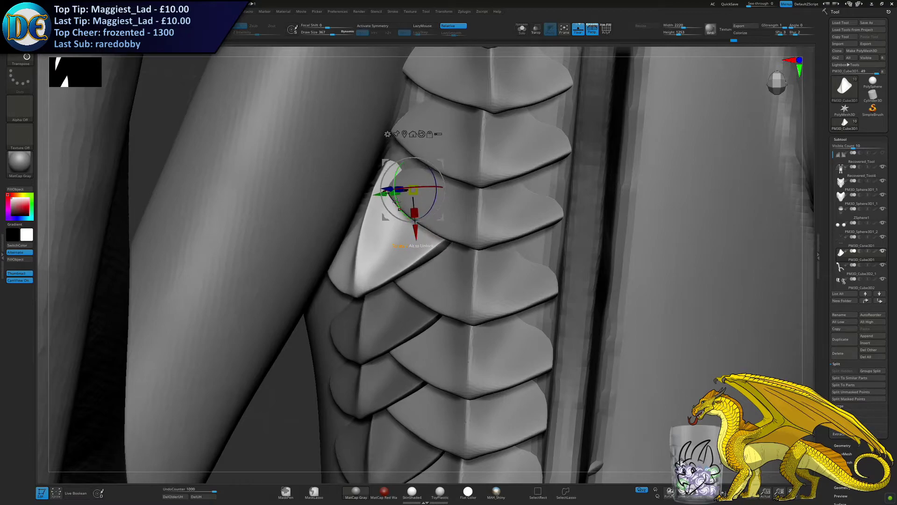
pyautogui.moveTo(388, 189); pyautogui.dragTo(393, 189)
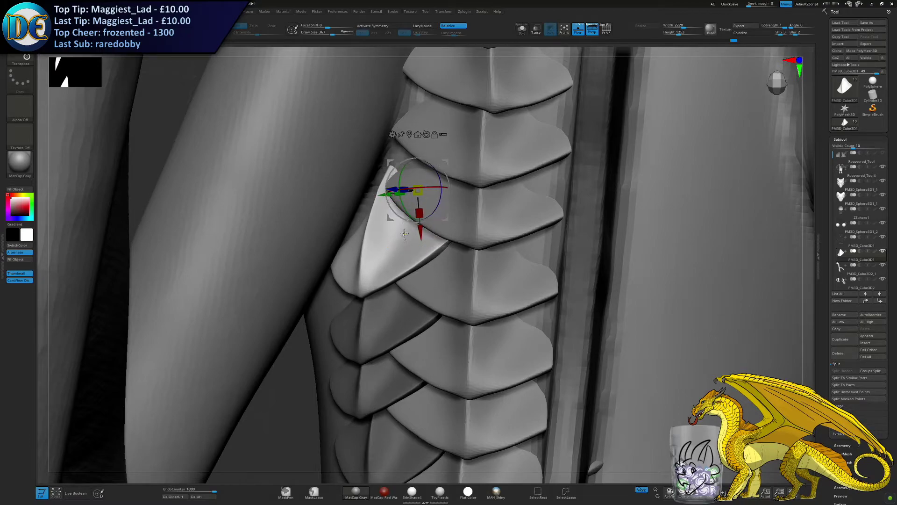
pyautogui.keyDown('ctrl'); pyautogui.moveTo(404, 234); pyautogui.dragTo(419, 237, button='right'); pyautogui.keyUp('ctrl')
pyautogui.moveTo(422, 236); pyautogui.dragTo(420, 222)
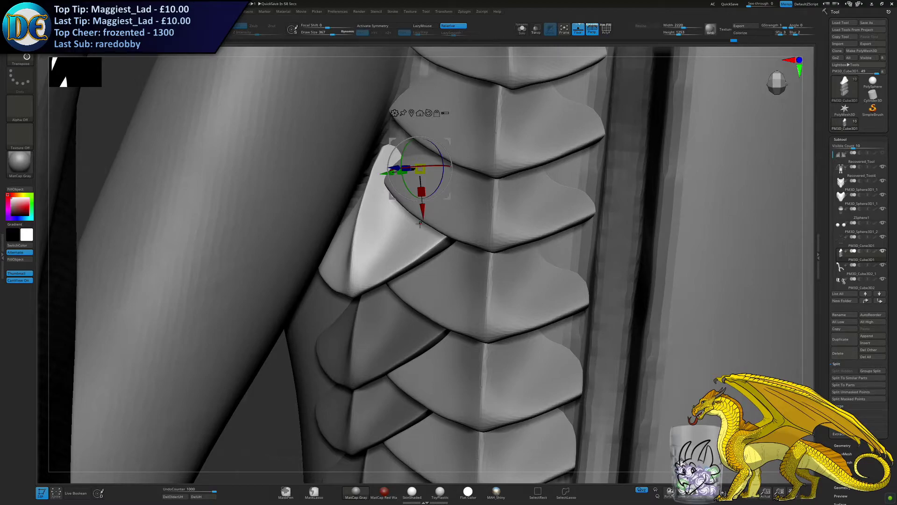
# Place a fifth side scale copy farther forward beside the wing base and tilt it against the body
pyautogui.moveTo(420, 223)
pyautogui.mouseDown(button='right')
pyautogui.moveTo(402, 215)
pyautogui.moveTo(400, 226)
pyautogui.moveTo(440, 200)
pyautogui.moveTo(426, 220)
pyautogui.mouseUp(button='right')
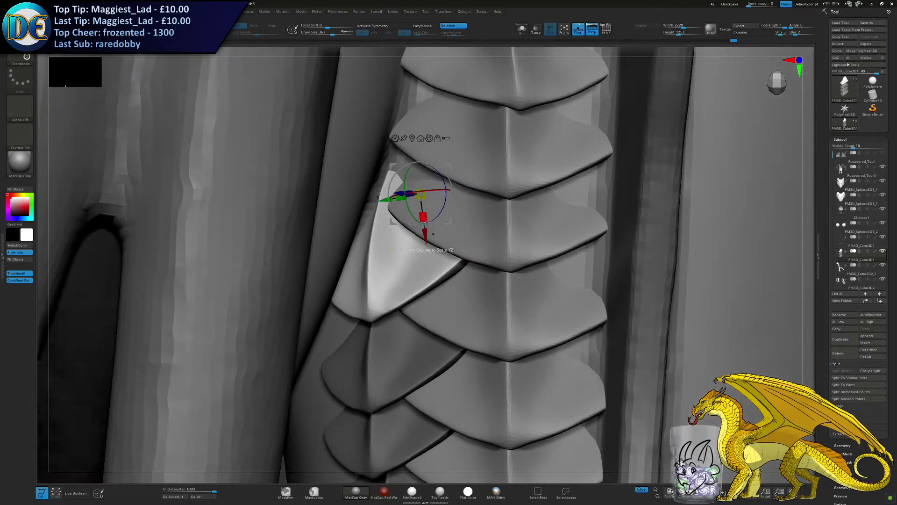
pyautogui.moveTo(421, 233); pyautogui.dragTo(411, 153)
pyautogui.keyDown('alt'); pyautogui.moveTo(418, 140); pyautogui.dragTo(425, 180, button='right'); pyautogui.keyUp('alt')
pyautogui.moveTo(417, 243); pyautogui.dragTo(392, 227)
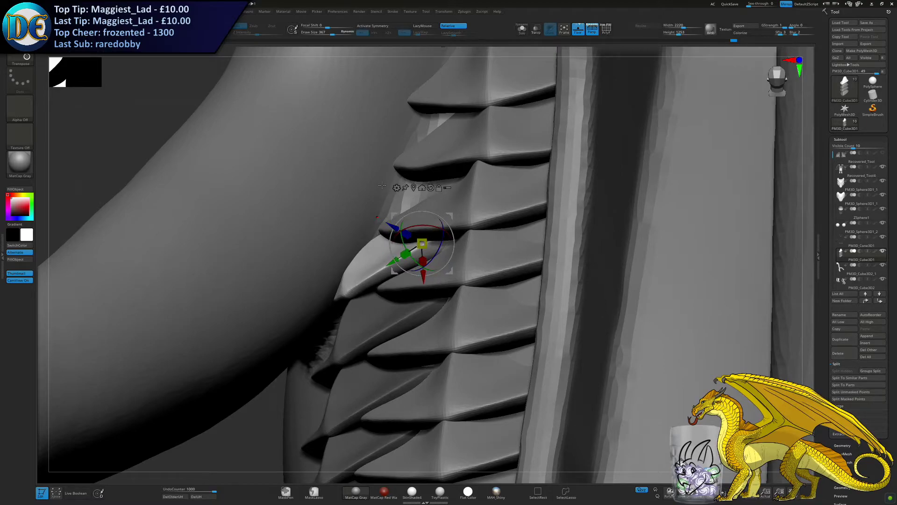
# Duplicate a sixth side scale forward next to the wing base and shift it outward from the spine row
pyautogui.moveTo(382, 185); pyautogui.dragTo(389, 234, button='right')
pyautogui.moveTo(415, 263); pyautogui.dragTo(395, 182)
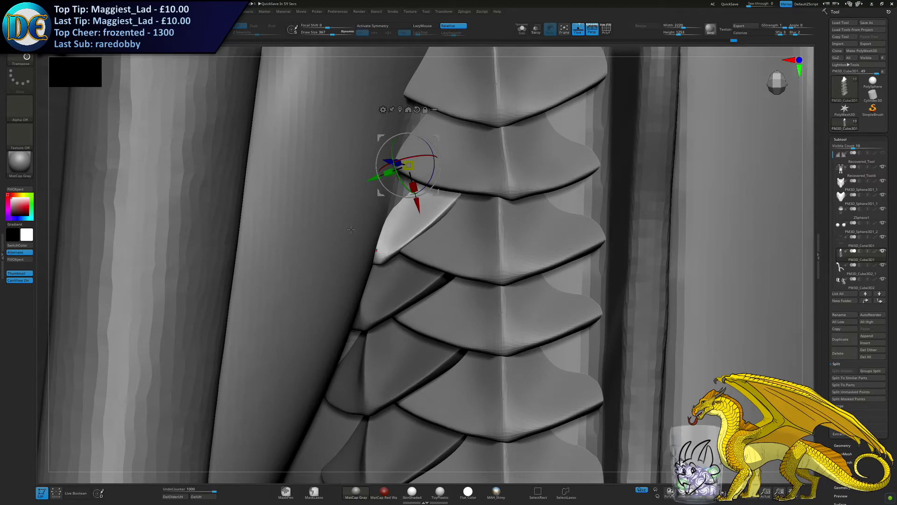
pyautogui.moveTo(396, 163); pyautogui.dragTo(383, 160)
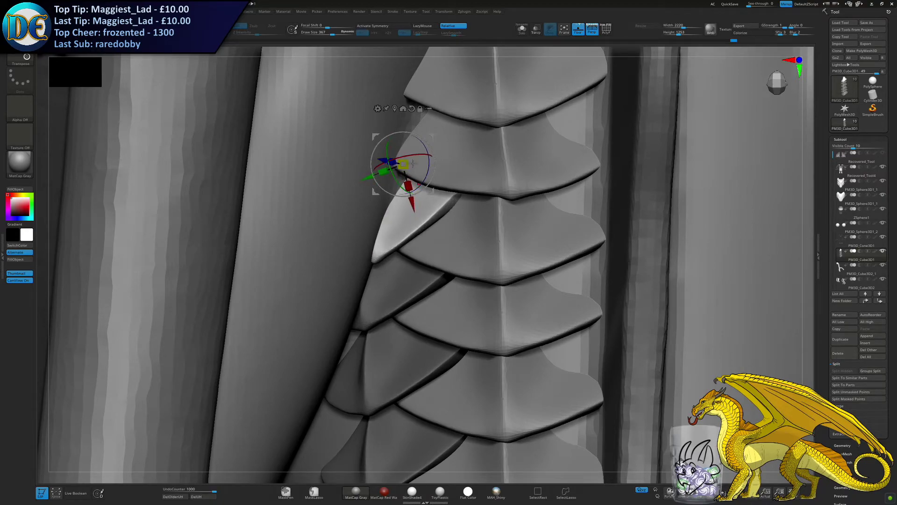
pyautogui.moveTo(411, 202); pyautogui.dragTo(409, 197)
# Duplicate a side scale to the hip end of the row, undo the first adjustments and reorient the copy
pyautogui.moveTo(399, 211); pyautogui.dragTo(442, 126, button='right')
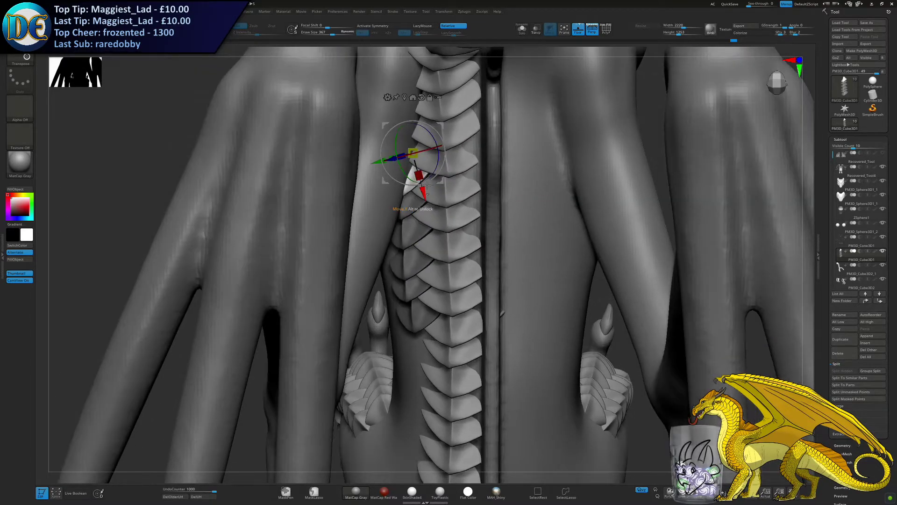
pyautogui.keyDown('ctrl'); pyautogui.moveTo(443, 127); pyautogui.dragTo(452, 287); pyautogui.keyUp('ctrl')
pyautogui.moveTo(453, 345); pyautogui.dragTo(472, 150, button='right')
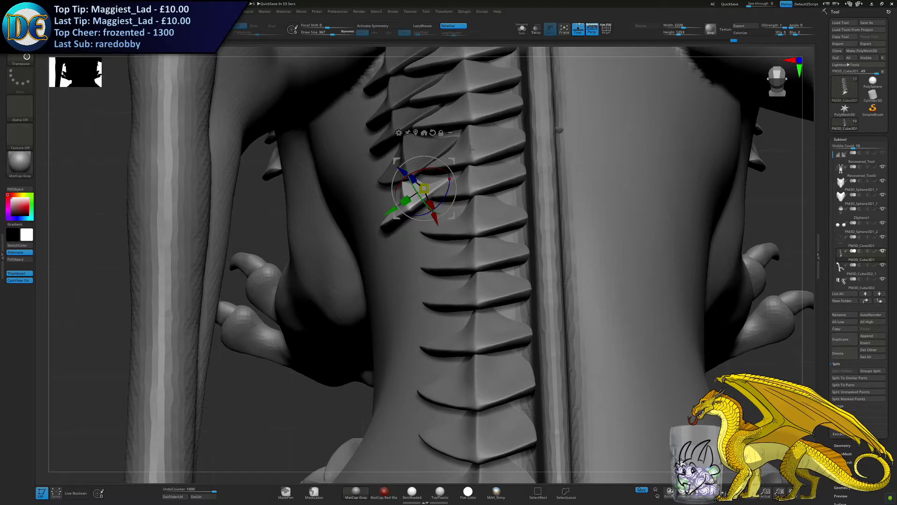
pyautogui.keyDown('ctrl'); pyautogui.moveTo(440, 184); pyautogui.dragTo(443, 204, button='right'); pyautogui.keyUp('ctrl')
pyautogui.moveTo(445, 186); pyautogui.dragTo(438, 197)
pyautogui.hotkey('ctrl', 'z')
pyautogui.hotkey('ctrl', 'z')
pyautogui.moveTo(448, 160); pyautogui.dragTo(460, 145)
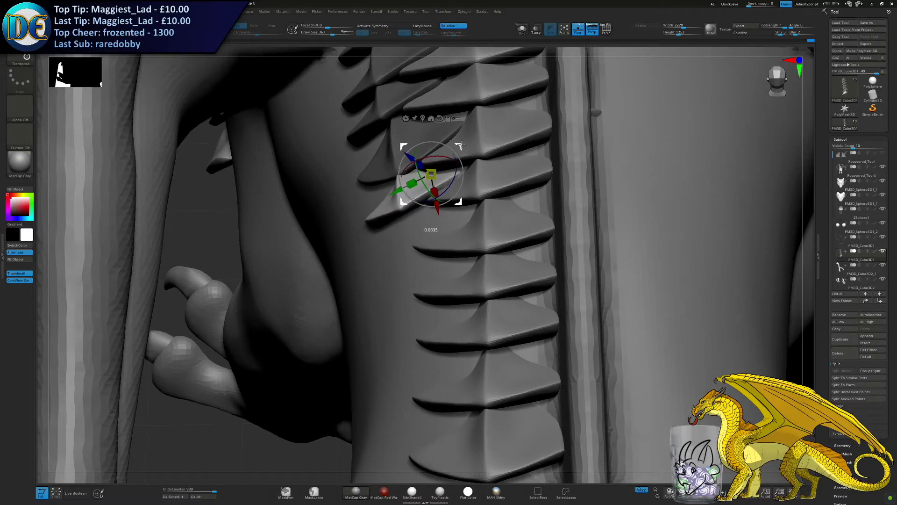
# Rotate and shift the rearmost side scale so that it sits under the edge of the spine scales
pyautogui.moveTo(425, 188)
pyautogui.mouseDown()
pyautogui.moveTo(448, 189)
pyautogui.moveTo(420, 187)
pyautogui.mouseUp()
pyautogui.moveTo(459, 202); pyautogui.dragTo(431, 204)
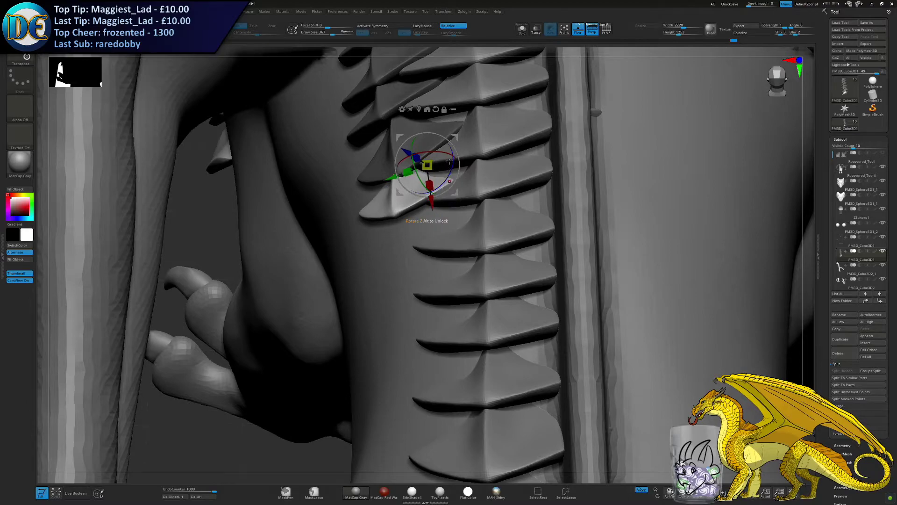
pyautogui.moveTo(447, 154); pyautogui.dragTo(443, 152)
pyautogui.moveTo(398, 186); pyautogui.dragTo(428, 177)
pyautogui.moveTo(413, 148); pyautogui.dragTo(415, 149)
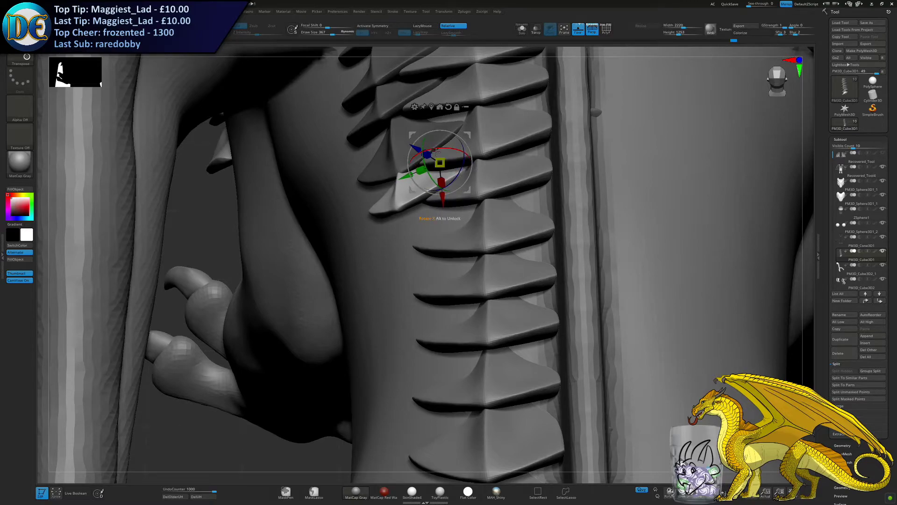
# Return to the Move brush, invert the mask on the side scales and set the draw size to 216
pyautogui.press('q')
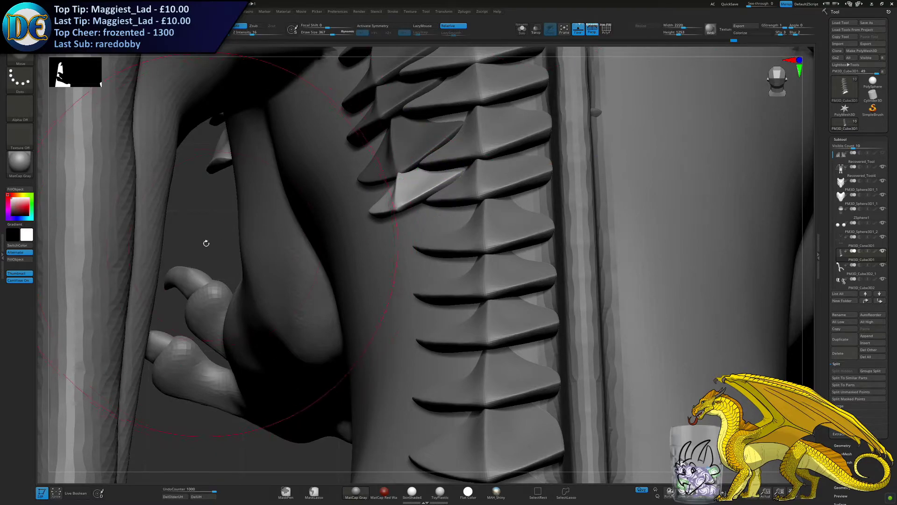
pyautogui.keyDown('ctrl'); pyautogui.click(211, 241); pyautogui.keyUp('ctrl')
pyautogui.moveTo(448, 211); pyautogui.dragTo(377, 177, button='right')
pyautogui.press('s')
pyautogui.moveTo(377, 177); pyautogui.dragTo(367, 176)
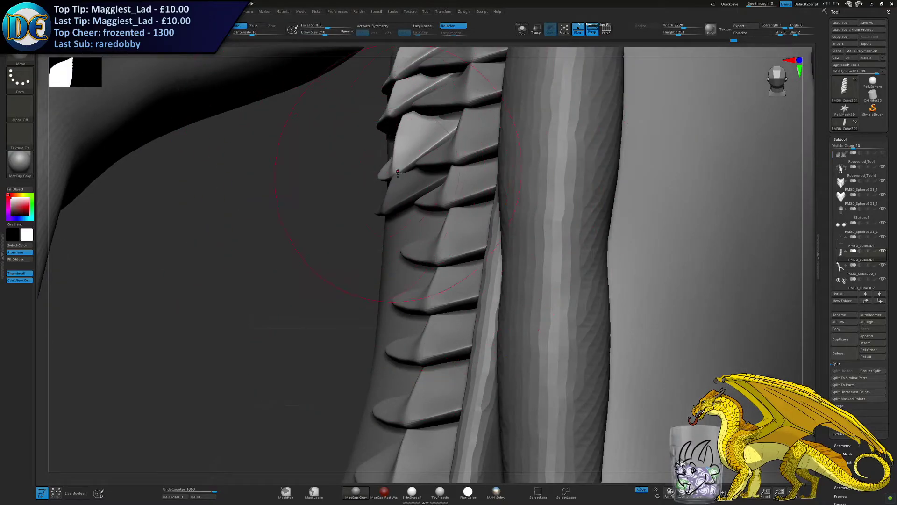
# Reduce the Move brush's draw size and nudge the edge of the side scale just ahead of the rearmost one
pyautogui.press('s')
pyautogui.moveTo(390, 170); pyautogui.dragTo(384, 171)
pyautogui.moveTo(336, 163); pyautogui.dragTo(386, 145, button='right')
pyautogui.press('s')
pyautogui.moveTo(386, 146); pyautogui.dragTo(388, 147)
pyautogui.moveTo(389, 146); pyautogui.dragTo(396, 169, button='right')
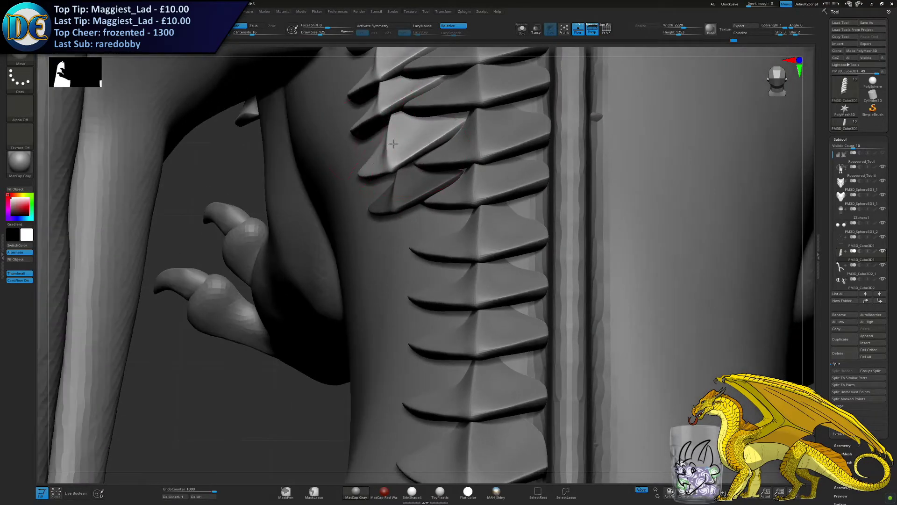
# Invert the mask to free only the rearmost side scale and duplicate it one place toward the hips with the transform gizmo
pyautogui.keyDown('ctrl'); pyautogui.click(245, 377); pyautogui.keyUp('ctrl')
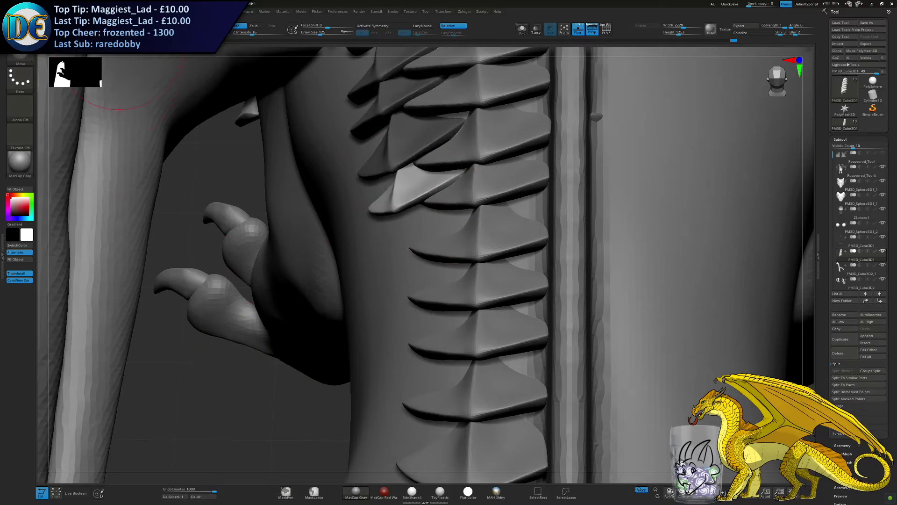
pyautogui.press('w')
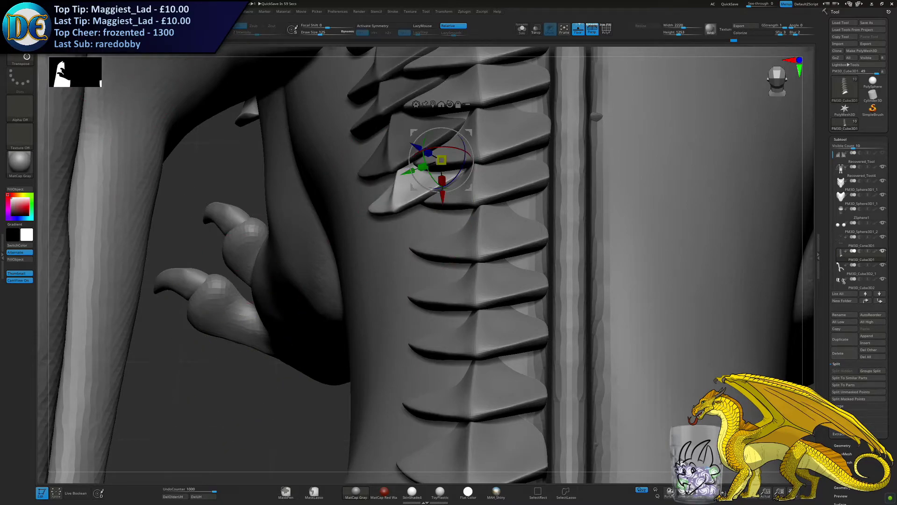
pyautogui.moveTo(527, 252); pyautogui.dragTo(443, 269, button='right')
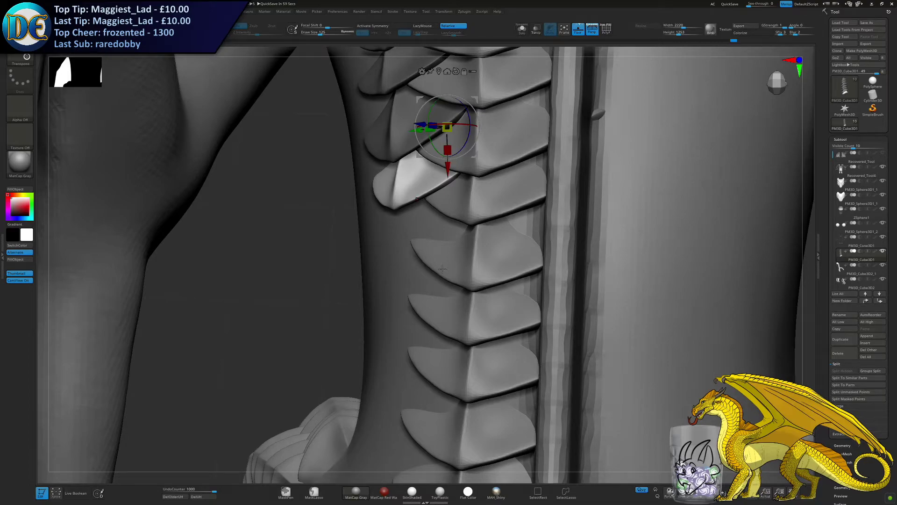
pyautogui.moveTo(442, 269); pyautogui.dragTo(442, 145, button='right')
pyautogui.moveTo(437, 137); pyautogui.dragTo(436, 179)
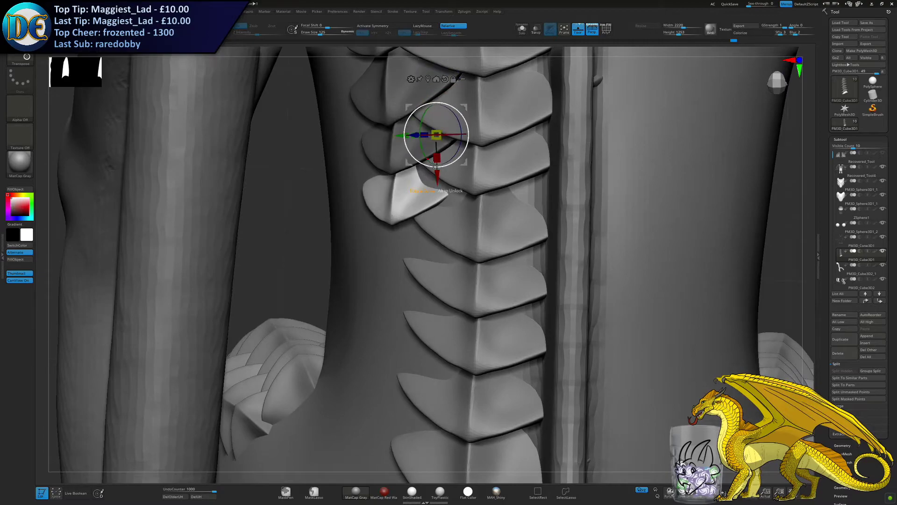
# Rotate and shift the new side scale copy so that it tucks against the edge of the spine row
pyautogui.moveTo(440, 141); pyautogui.dragTo(443, 140)
pyautogui.moveTo(465, 108); pyautogui.dragTo(470, 111)
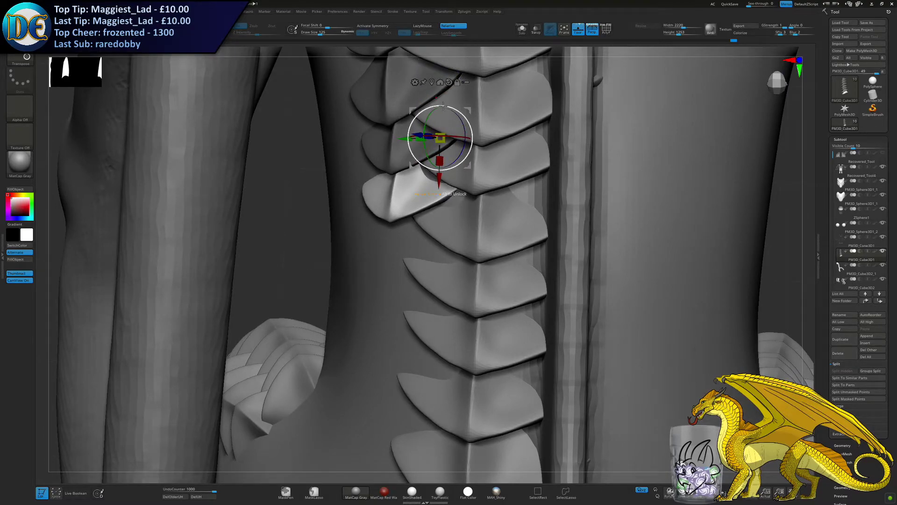
pyautogui.moveTo(455, 206); pyautogui.dragTo(462, 163, button='right')
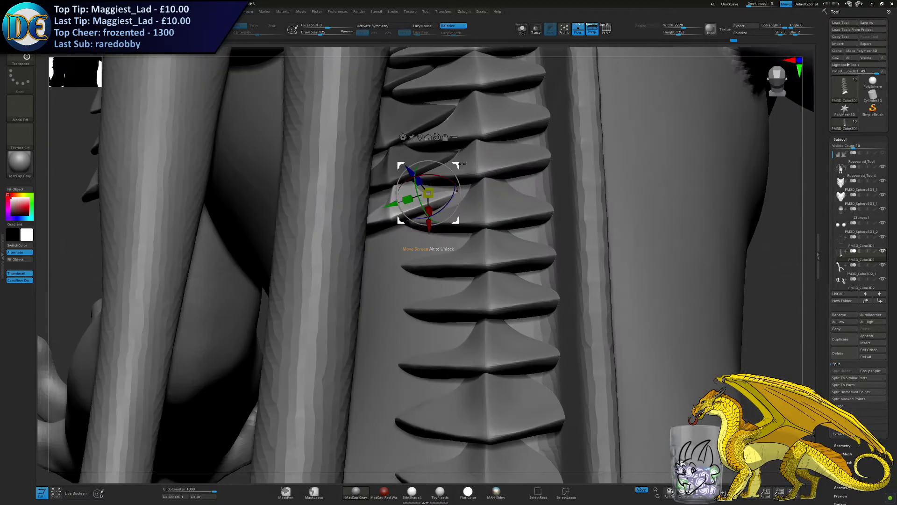
pyautogui.moveTo(457, 163); pyautogui.dragTo(428, 175)
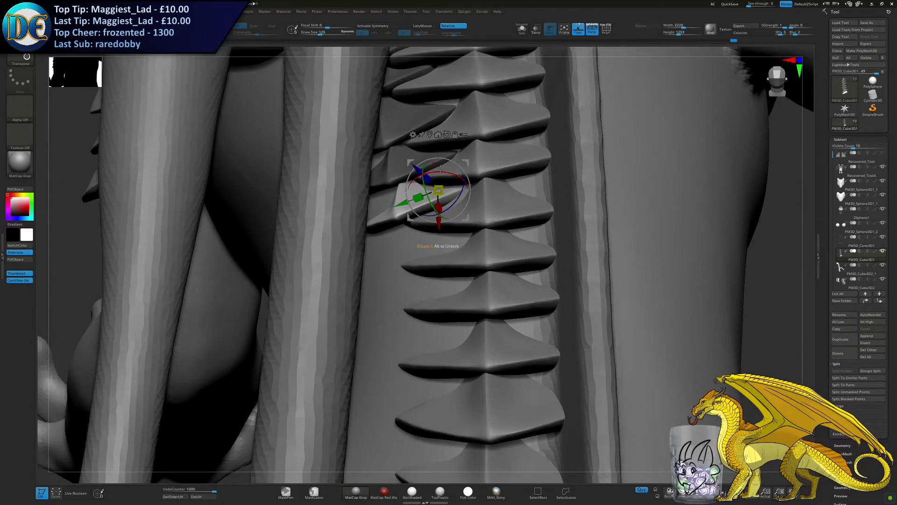
pyautogui.moveTo(418, 170); pyautogui.dragTo(415, 168)
pyautogui.moveTo(437, 220); pyautogui.dragTo(432, 190, button='right')
pyautogui.moveTo(430, 129); pyautogui.dragTo(441, 152, button='right')
pyautogui.moveTo(426, 118); pyautogui.dragTo(427, 120)
pyautogui.moveTo(425, 171); pyautogui.dragTo(400, 142, button='right')
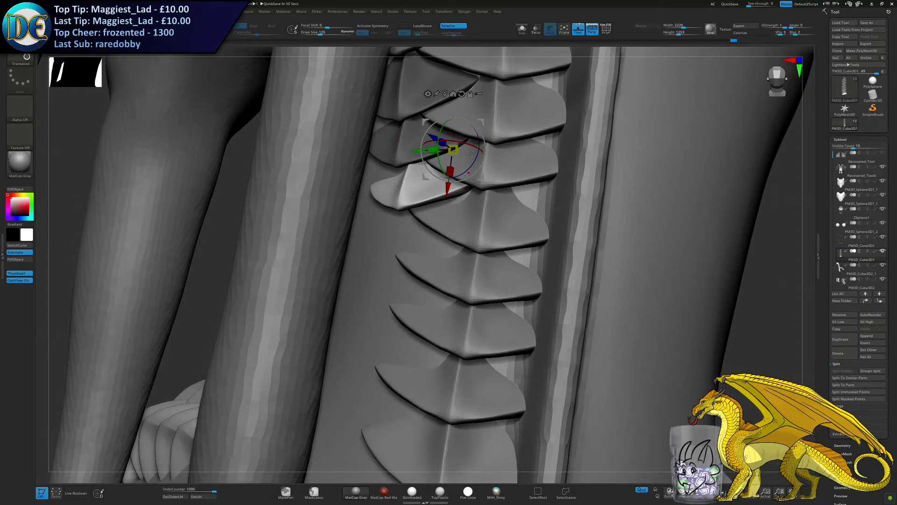
pyautogui.moveTo(441, 205); pyautogui.dragTo(460, 204, button='right')
pyautogui.moveTo(414, 149); pyautogui.dragTo(410, 149)
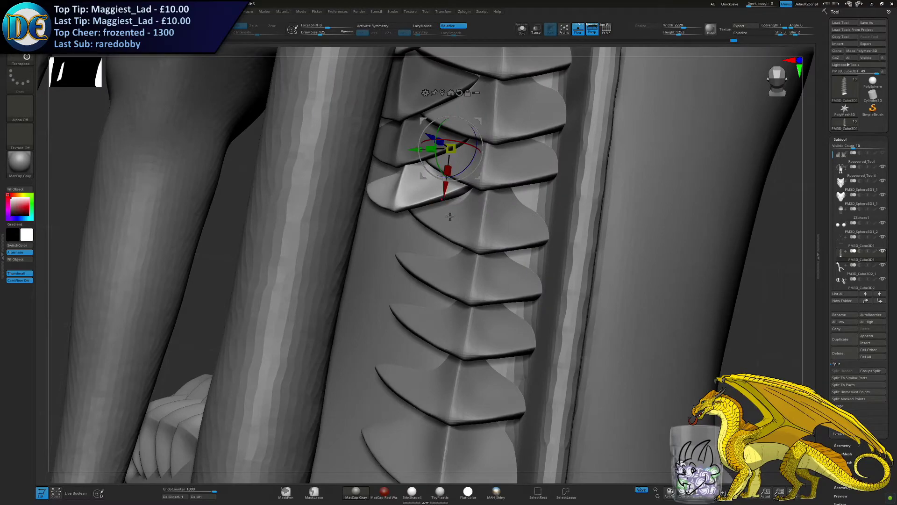
# Duplicate the rearmost side scale again and tilt the copy to follow the curve of the back beside the next spine scale
pyautogui.moveTo(450, 202); pyautogui.dragTo(442, 235)
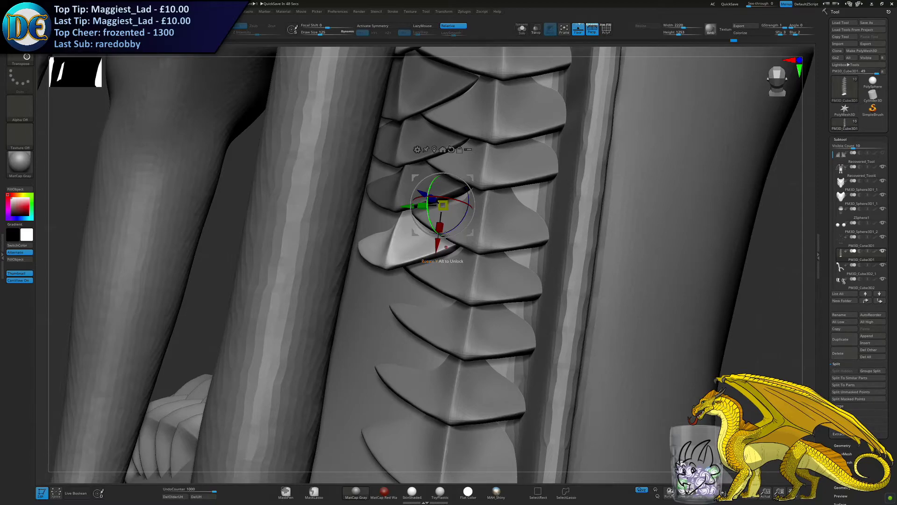
pyautogui.moveTo(386, 265); pyautogui.dragTo(406, 245, button='right')
pyautogui.moveTo(475, 209); pyautogui.dragTo(472, 209)
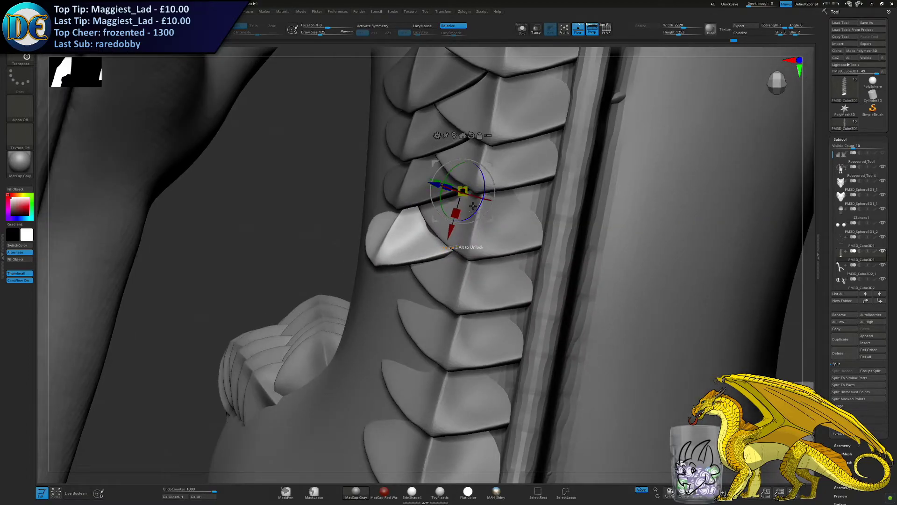
pyautogui.moveTo(435, 184); pyautogui.dragTo(440, 185)
pyautogui.moveTo(456, 233); pyautogui.dragTo(483, 209)
pyautogui.moveTo(412, 206); pyautogui.dragTo(457, 195, button='right')
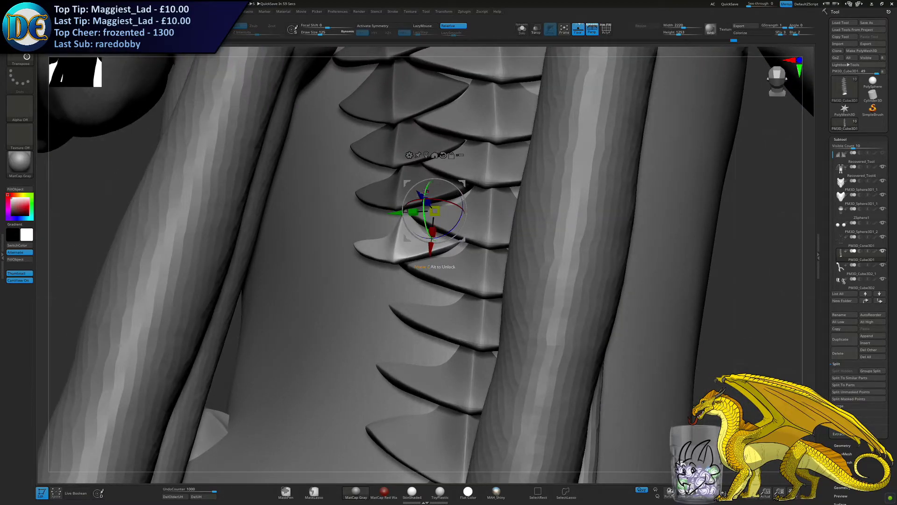
pyautogui.moveTo(420, 194); pyautogui.dragTo(394, 212)
pyautogui.moveTo(474, 273); pyautogui.dragTo(417, 243, button='right')
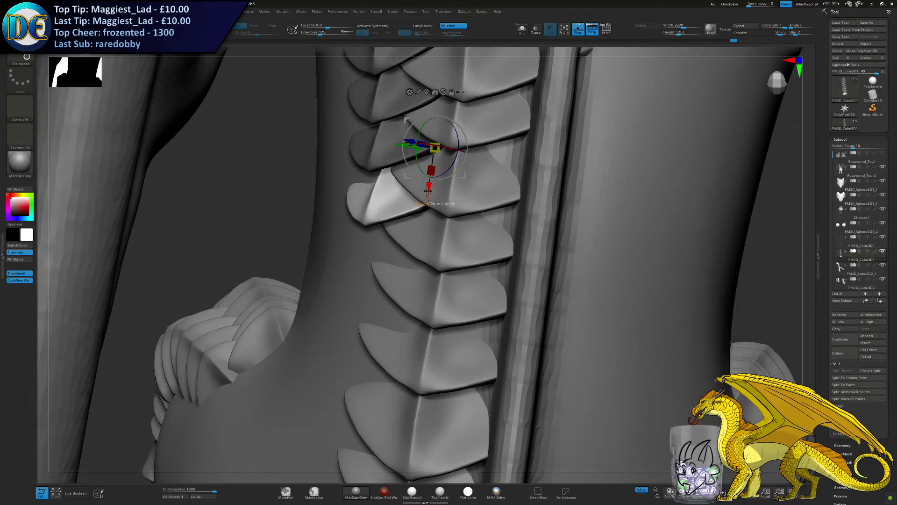
# Add another side scale copy behind the previous one and rotate it to lie along the lower back
pyautogui.keyDown('ctrl'); pyautogui.moveTo(424, 191); pyautogui.dragTo(412, 252); pyautogui.keyUp('ctrl')
pyautogui.moveTo(438, 210); pyautogui.dragTo(447, 213)
pyautogui.moveTo(448, 252); pyautogui.dragTo(432, 219, button='right')
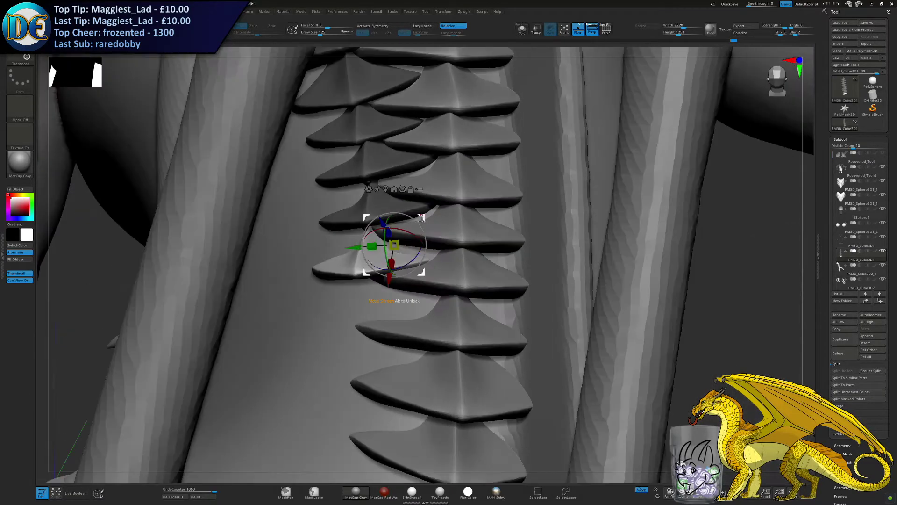
pyautogui.moveTo(428, 210); pyautogui.dragTo(443, 202)
pyautogui.moveTo(411, 237); pyautogui.dragTo(415, 241)
pyautogui.moveTo(370, 252); pyautogui.dragTo(408, 287, button='right')
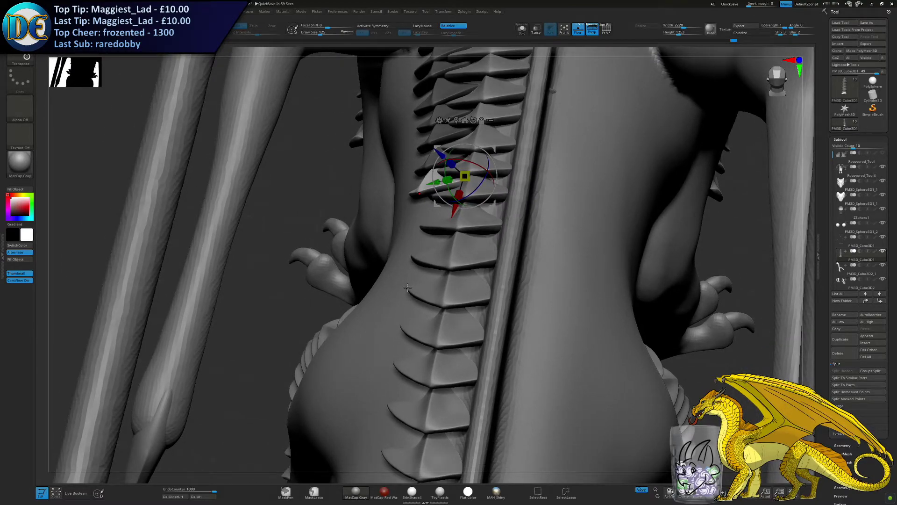
pyautogui.moveTo(407, 287); pyautogui.dragTo(463, 206, button='right')
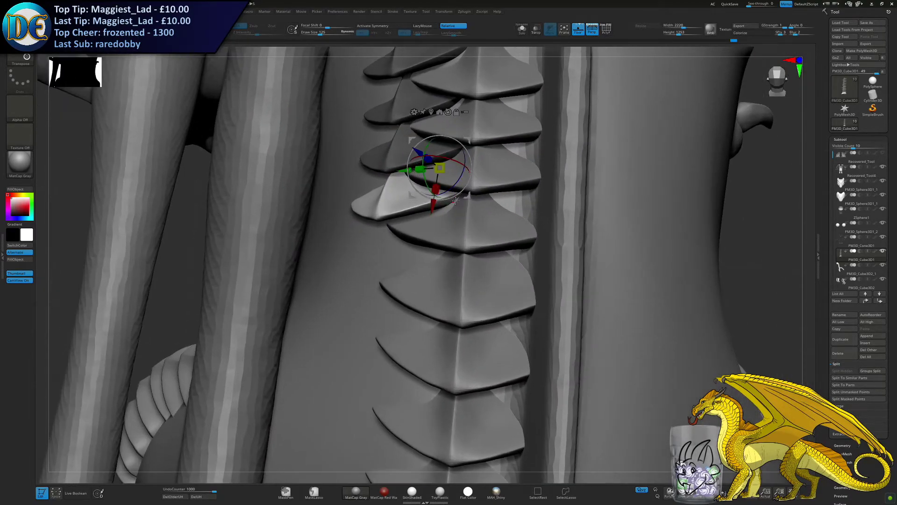
# Enlarge the rearmost side scale slightly and move it inward toward the spine row
pyautogui.moveTo(440, 168); pyautogui.dragTo(471, 167)
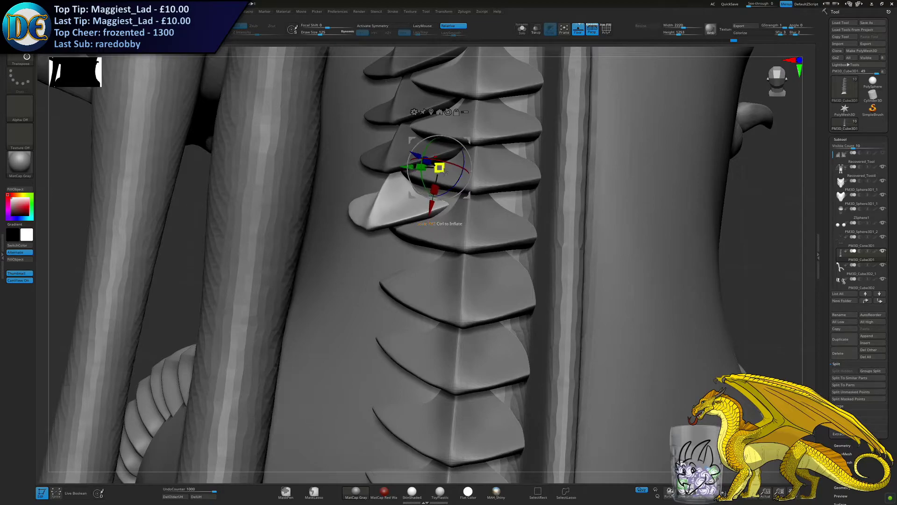
pyautogui.moveTo(408, 167); pyautogui.dragTo(426, 155)
pyautogui.moveTo(440, 206)
pyautogui.mouseDown()
pyautogui.moveTo(433, 179)
pyautogui.moveTo(442, 201)
pyautogui.mouseUp()
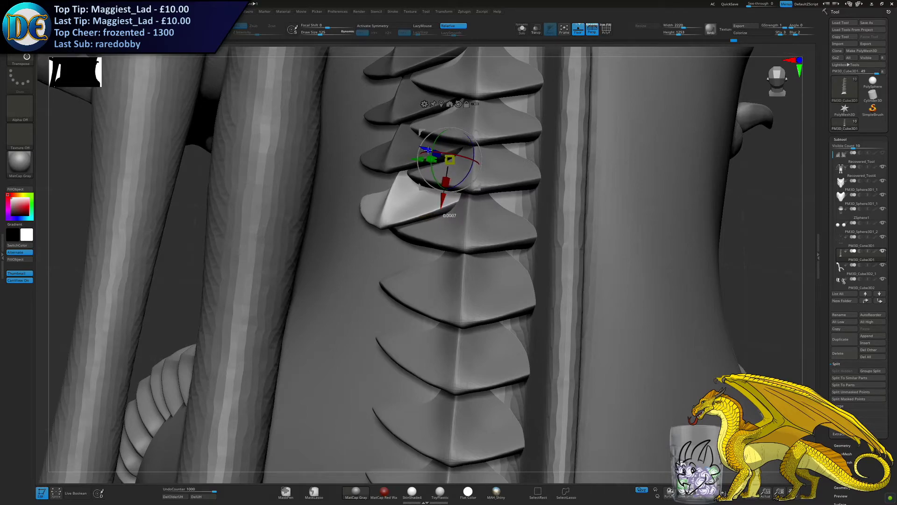
pyautogui.moveTo(437, 229); pyautogui.dragTo(405, 206, button='right')
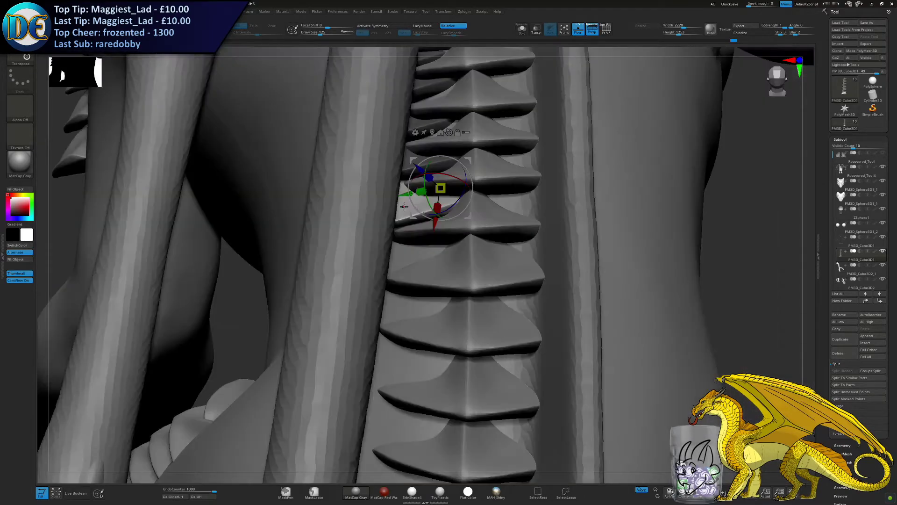
pyautogui.moveTo(392, 256); pyautogui.dragTo(427, 209, button='right')
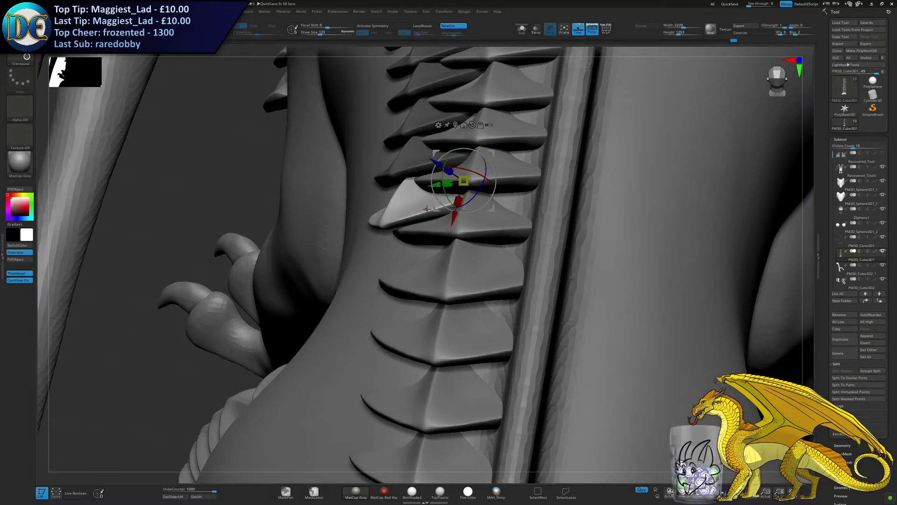
pyautogui.moveTo(427, 209); pyautogui.dragTo(413, 264, button='right')
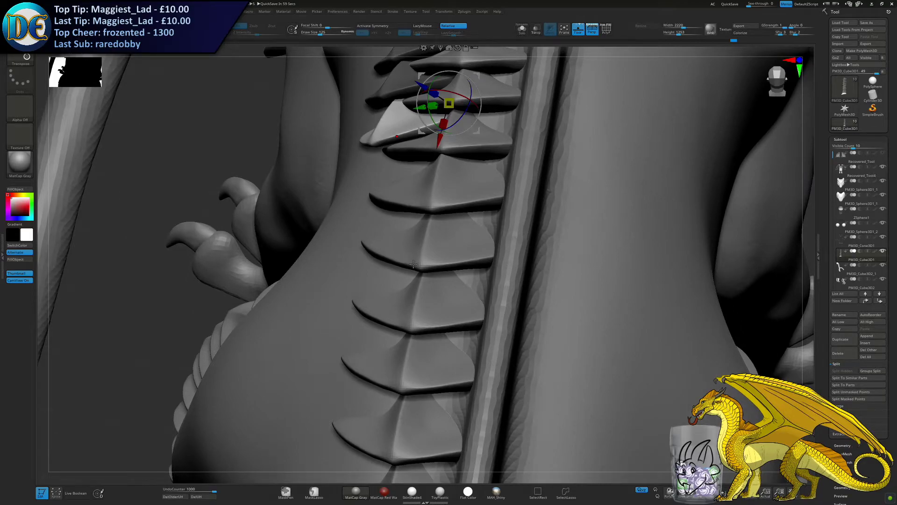
# Duplicate the enlarged side scale one place back at the waist and nudge the copy outward
pyautogui.moveTo(397, 240); pyautogui.dragTo(393, 282, button='right')
pyautogui.moveTo(438, 123); pyautogui.dragTo(407, 175)
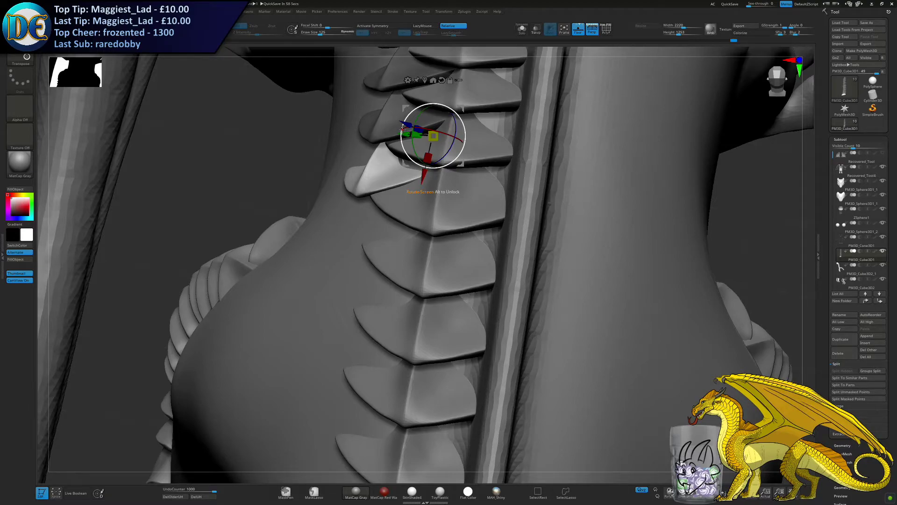
pyautogui.moveTo(424, 176); pyautogui.dragTo(425, 173)
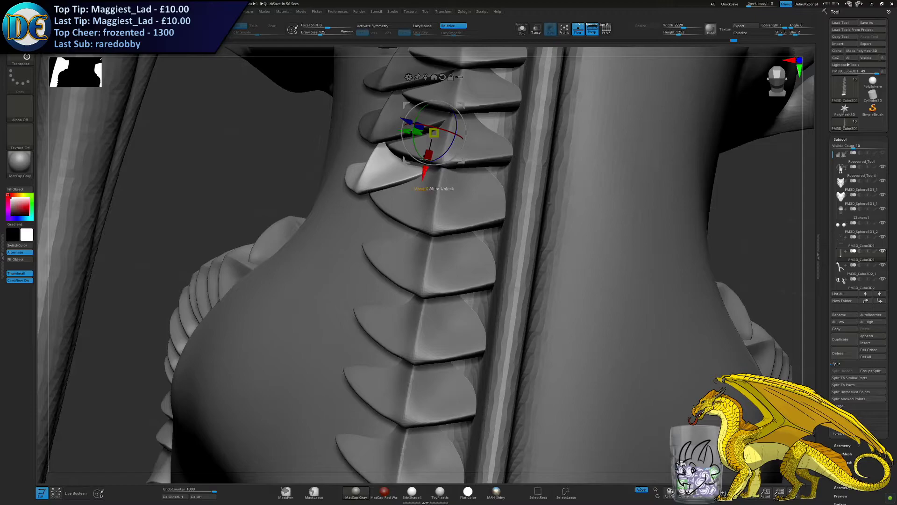
pyautogui.moveTo(405, 121); pyautogui.dragTo(404, 118)
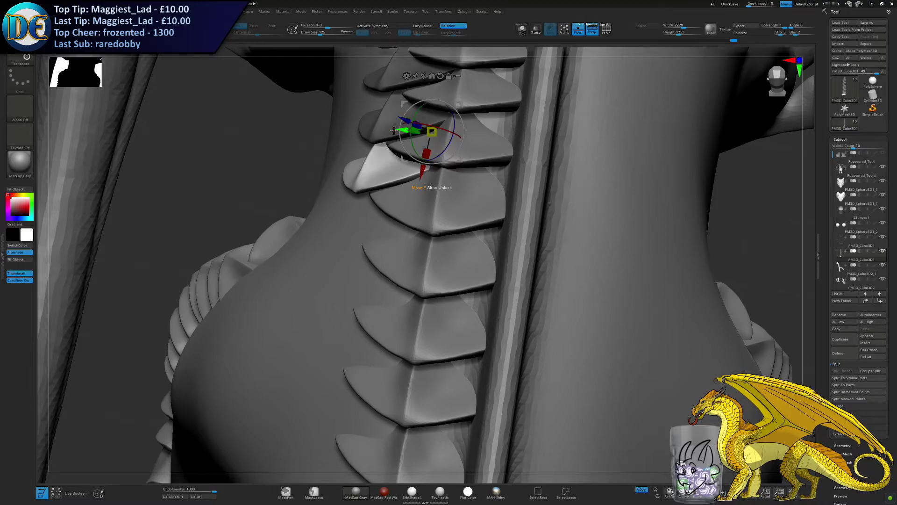
# Duplicate the waist side scale toward the hips, then rotate and shift the copy to follow the widening body
pyautogui.moveTo(432, 158); pyautogui.dragTo(421, 204)
pyautogui.moveTo(394, 174); pyautogui.dragTo(395, 166)
pyautogui.keyDown('alt'); pyautogui.moveTo(357, 233); pyautogui.dragTo(391, 187, button='right'); pyautogui.keyUp('alt')
pyautogui.moveTo(443, 176); pyautogui.dragTo(441, 181)
pyautogui.moveTo(369, 238); pyautogui.dragTo(444, 191, button='right')
pyautogui.moveTo(370, 171); pyautogui.dragTo(375, 172)
pyautogui.moveTo(364, 243); pyautogui.dragTo(299, 234, button='right')
pyautogui.moveTo(448, 163); pyautogui.dragTo(424, 143)
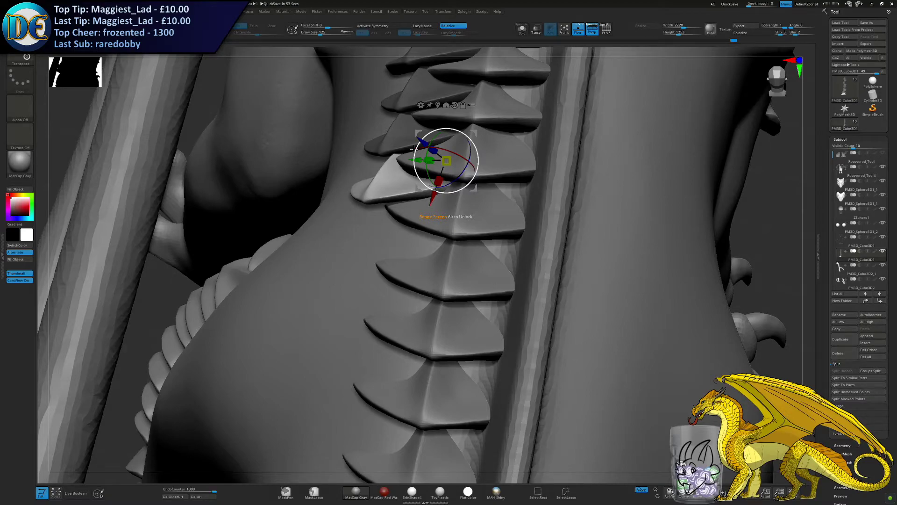
pyautogui.moveTo(374, 173); pyautogui.dragTo(385, 208, button='right')
# Duplicate the rearmost side scale beside the next spine scale and undo the copy's last adjustment
pyautogui.moveTo(442, 177); pyautogui.dragTo(403, 267)
pyautogui.moveTo(407, 202); pyautogui.dragTo(411, 191)
pyautogui.hotkey('ctrl', 'z')
pyautogui.keyDown('alt'); pyautogui.moveTo(390, 256); pyautogui.dragTo(390, 206, button='right'); pyautogui.keyUp('alt')
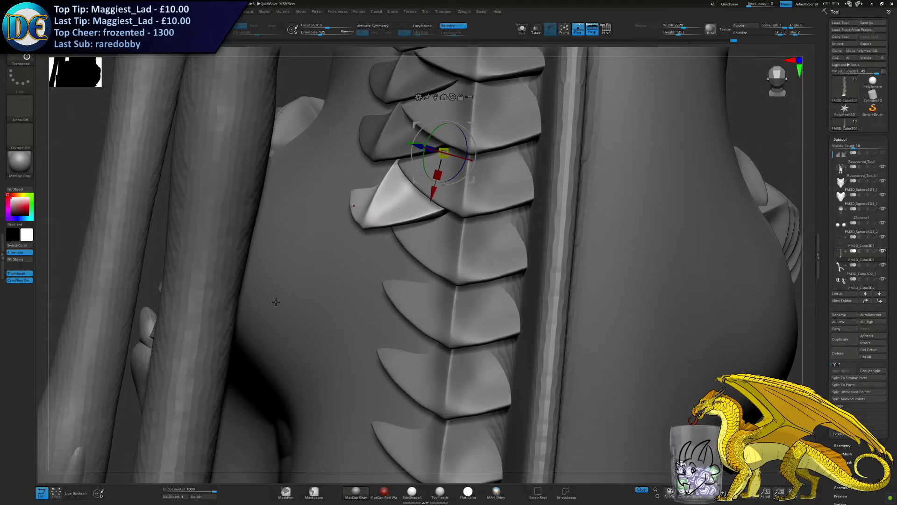
# Shift and rotate the newest side scale outward from the spine row, undoing the last stray change
pyautogui.moveTo(276, 303); pyautogui.dragTo(304, 301, button='right')
pyautogui.moveTo(408, 152); pyautogui.dragTo(401, 151)
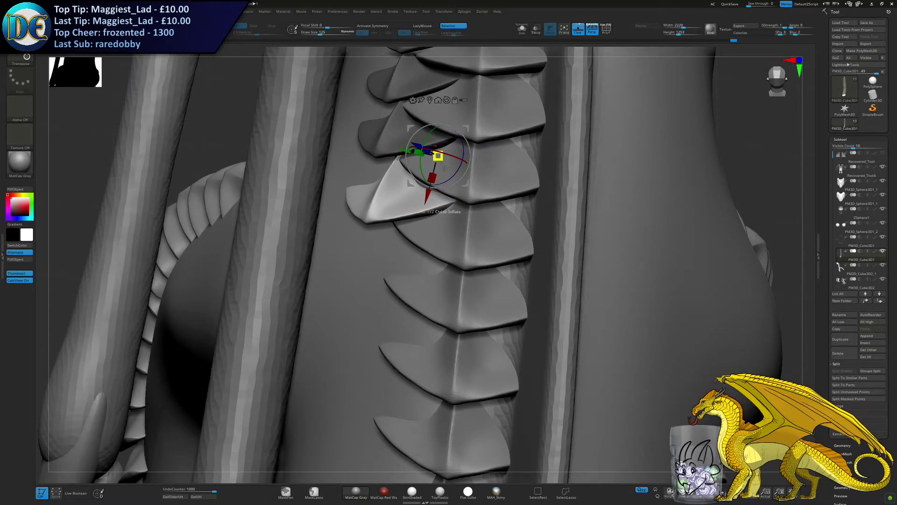
pyautogui.moveTo(449, 179); pyautogui.dragTo(399, 153)
pyautogui.moveTo(409, 204); pyautogui.dragTo(413, 223, button='right')
pyautogui.moveTo(413, 223)
pyautogui.mouseDown()
pyautogui.moveTo(411, 234)
pyautogui.moveTo(419, 219)
pyautogui.mouseUp()
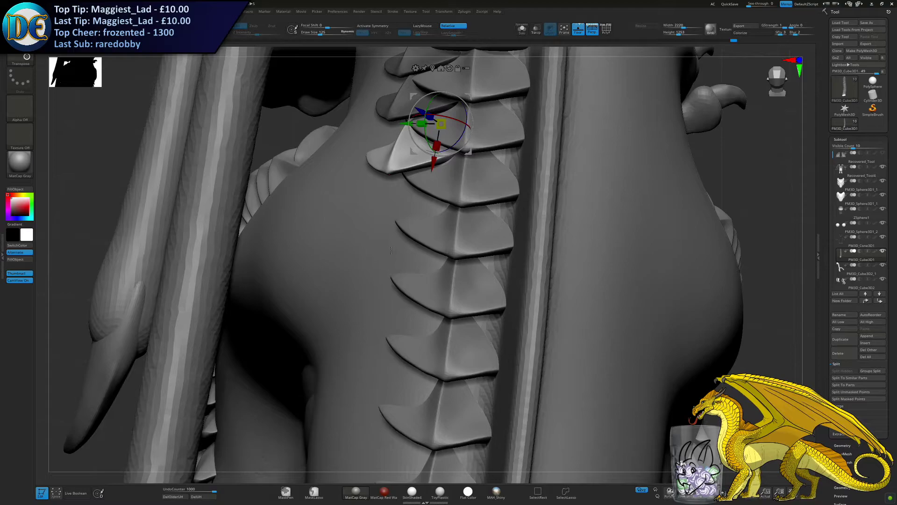
pyautogui.click(442, 179)
pyautogui.hotkey('ctrl', 'z')
# Duplicate the rearmost side scale one place back along the hips and rotate the copy flatter against the body
pyautogui.keyDown('ctrl'); pyautogui.moveTo(433, 164); pyautogui.dragTo(415, 221); pyautogui.keyUp('ctrl')
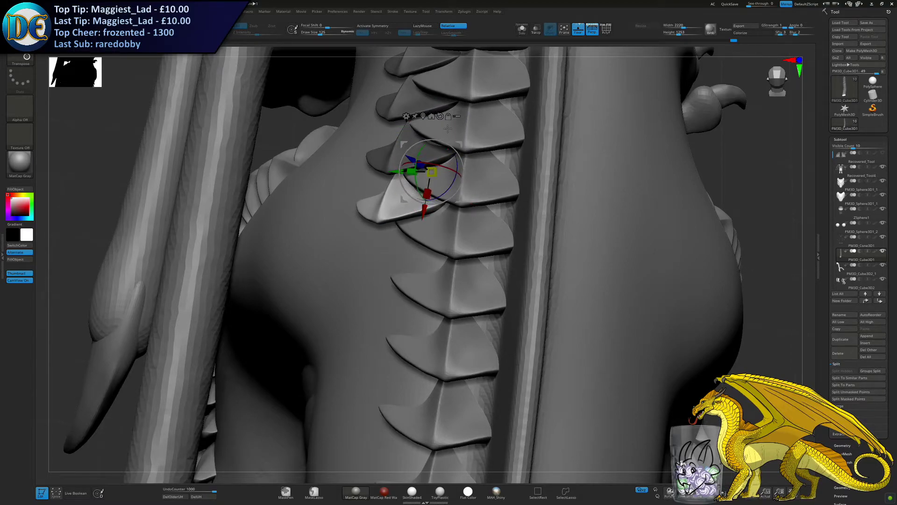
pyautogui.moveTo(437, 164); pyautogui.dragTo(443, 180)
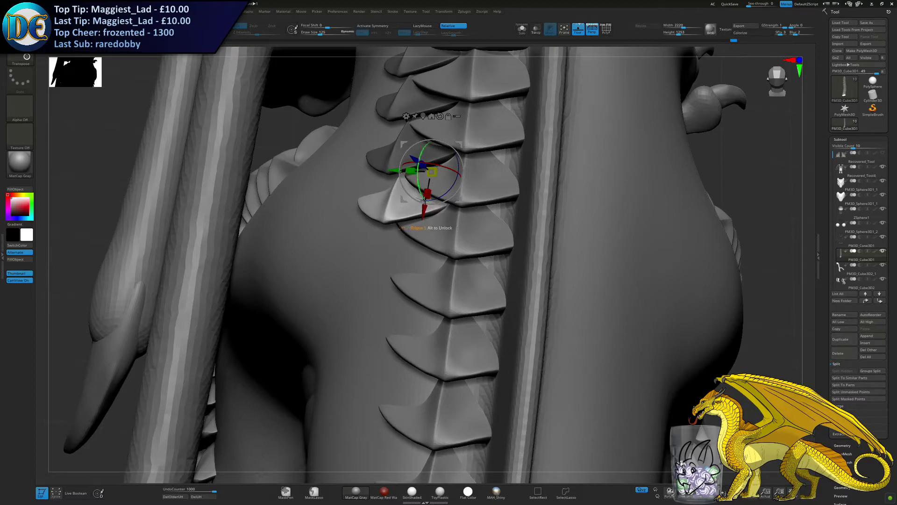
pyautogui.moveTo(424, 209); pyautogui.dragTo(424, 208)
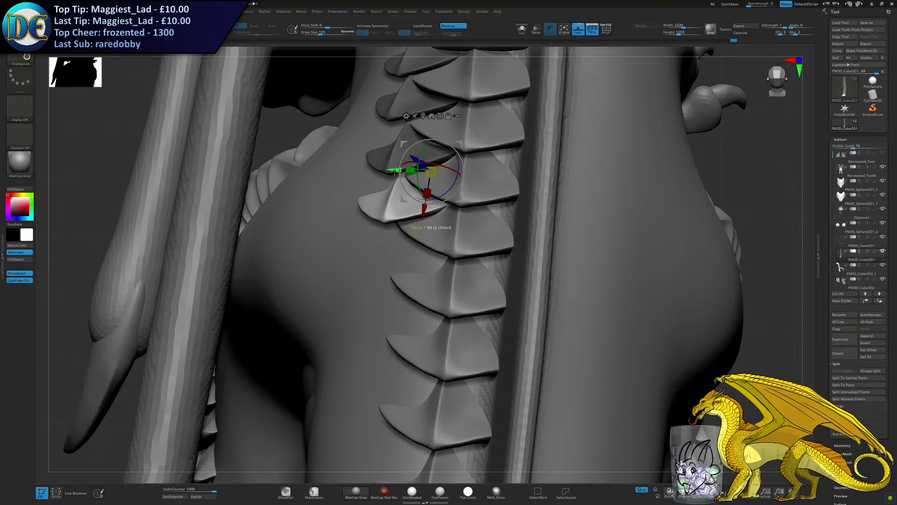
pyautogui.moveTo(409, 231); pyautogui.dragTo(407, 210, button='right')
# Add one more side scale copy over the hips, enlarge it by a factor of about 1.06 and shift it outward from the spine row
pyautogui.moveTo(427, 215); pyautogui.dragTo(388, 235)
pyautogui.keyDown('alt'); pyautogui.moveTo(385, 275); pyautogui.dragTo(404, 197, button='right'); pyautogui.keyUp('alt')
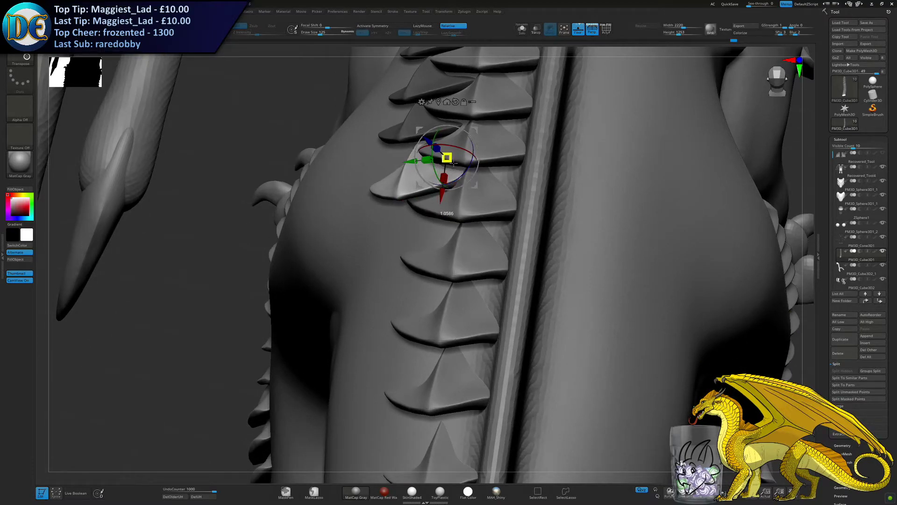
pyautogui.moveTo(406, 161); pyautogui.dragTo(399, 161)
pyautogui.moveTo(435, 198); pyautogui.dragTo(437, 192)
pyautogui.moveTo(374, 210); pyautogui.dragTo(427, 147, button='right')
pyautogui.moveTo(425, 146); pyautogui.dragTo(421, 146)
pyautogui.moveTo(421, 148); pyautogui.dragTo(383, 152, button='right')
pyautogui.moveTo(399, 169); pyautogui.dragTo(398, 169)
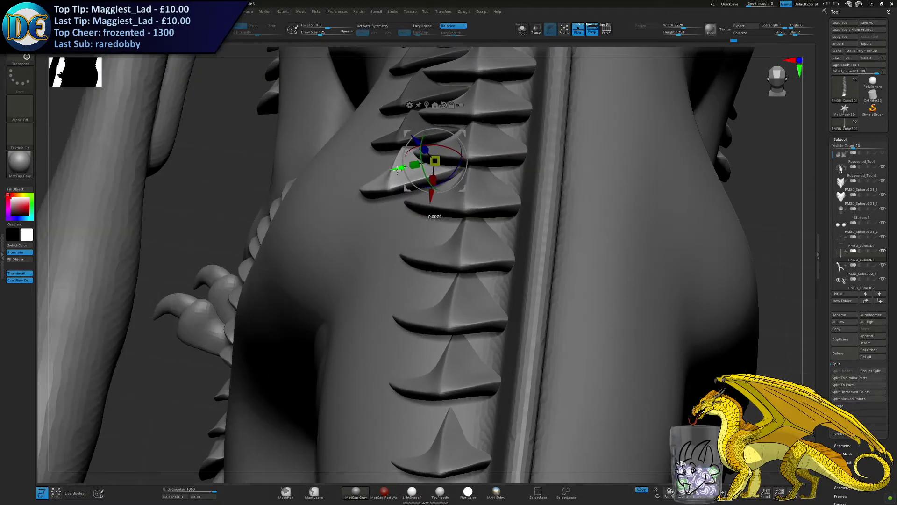
pyautogui.moveTo(397, 169); pyautogui.dragTo(424, 202, button='right')
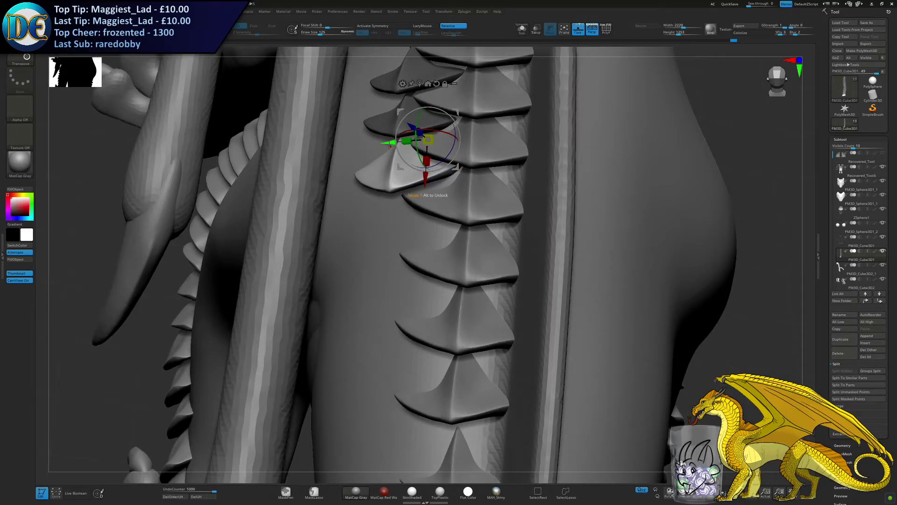
# Duplicate the rearmost side scale one place back along the hips and shift the copy outward beside the spine row
pyautogui.moveTo(424, 187); pyautogui.dragTo(423, 249)
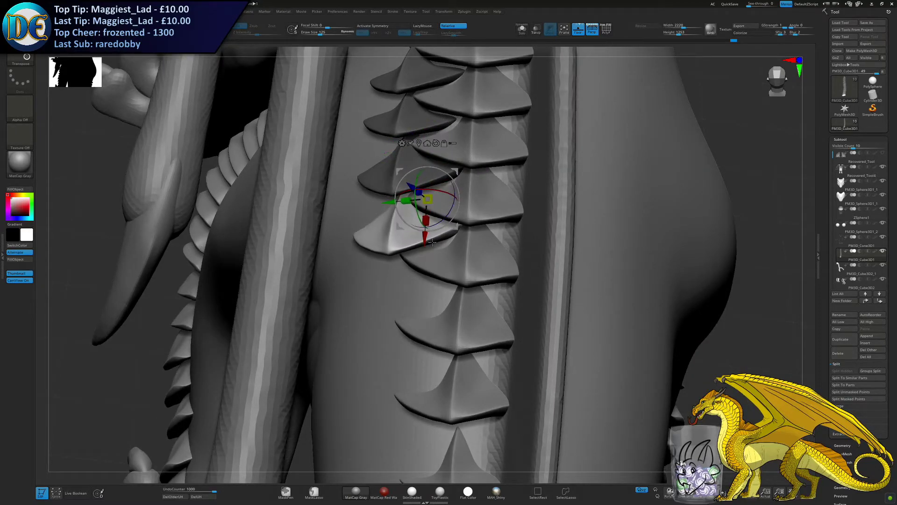
pyautogui.moveTo(422, 249); pyautogui.dragTo(426, 220, button='right')
pyautogui.moveTo(431, 252); pyautogui.dragTo(431, 260)
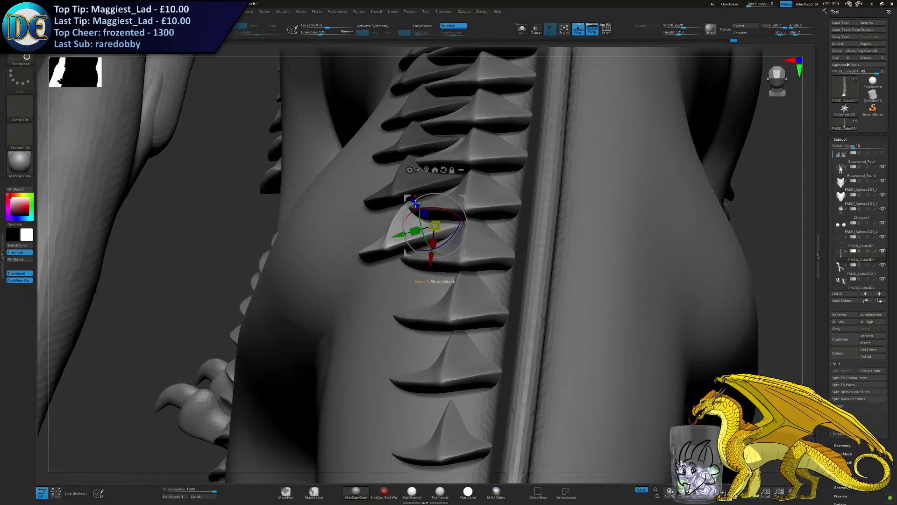
pyautogui.moveTo(394, 234); pyautogui.dragTo(397, 234)
pyautogui.moveTo(369, 233); pyautogui.dragTo(405, 205, button='right')
pyautogui.moveTo(430, 226); pyautogui.dragTo(430, 229)
pyautogui.moveTo(396, 195); pyautogui.dragTo(394, 196)
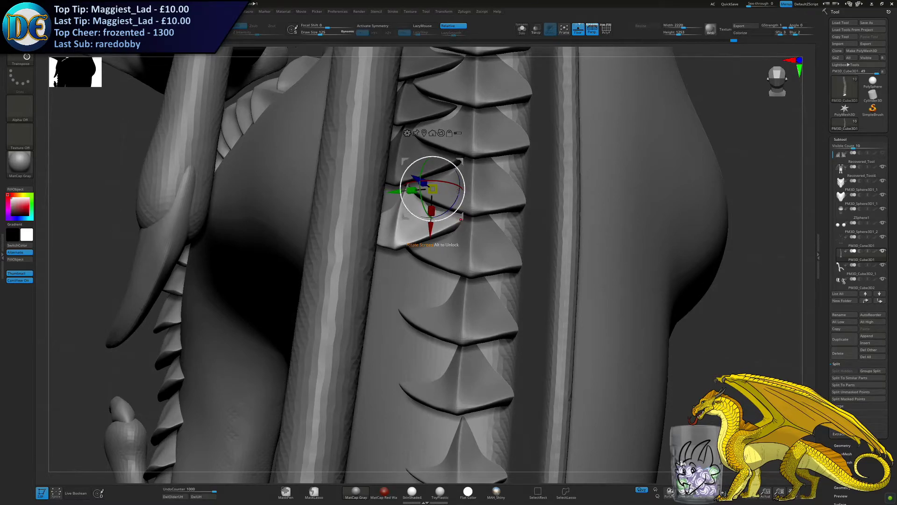
# Rotate the newest side scale to follow the hip surface and nudge it slightly outward from the spine row
pyautogui.moveTo(433, 188); pyautogui.dragTo(434, 190)
pyautogui.moveTo(433, 190); pyautogui.dragTo(442, 199, button='right')
pyautogui.moveTo(416, 173); pyautogui.dragTo(395, 205)
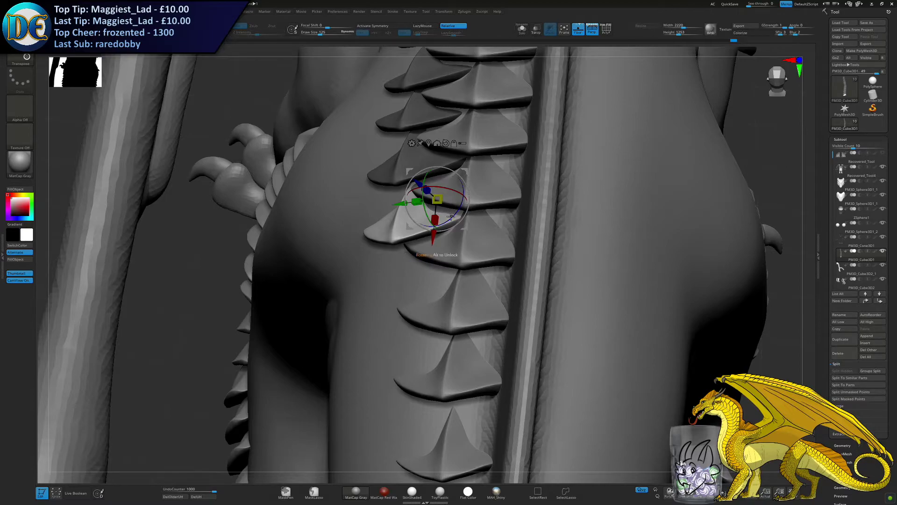
pyautogui.moveTo(452, 218); pyautogui.dragTo(453, 216)
pyautogui.moveTo(400, 204); pyautogui.dragTo(397, 204)
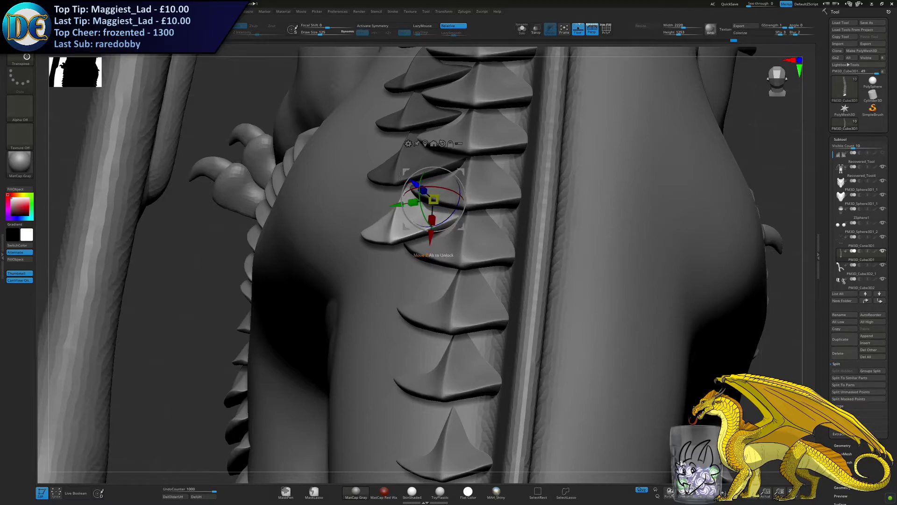
# Duplicate the rearmost side scale one place further toward the tail and fit the copy against the body
pyautogui.keyDown('ctrl'); pyautogui.moveTo(398, 315); pyautogui.dragTo(417, 191, button='right'); pyautogui.keyUp('ctrl')
pyautogui.moveTo(425, 160); pyautogui.dragTo(424, 204)
pyautogui.moveTo(419, 126); pyautogui.dragTo(405, 188, button='right')
pyautogui.moveTo(403, 170); pyautogui.dragTo(384, 196)
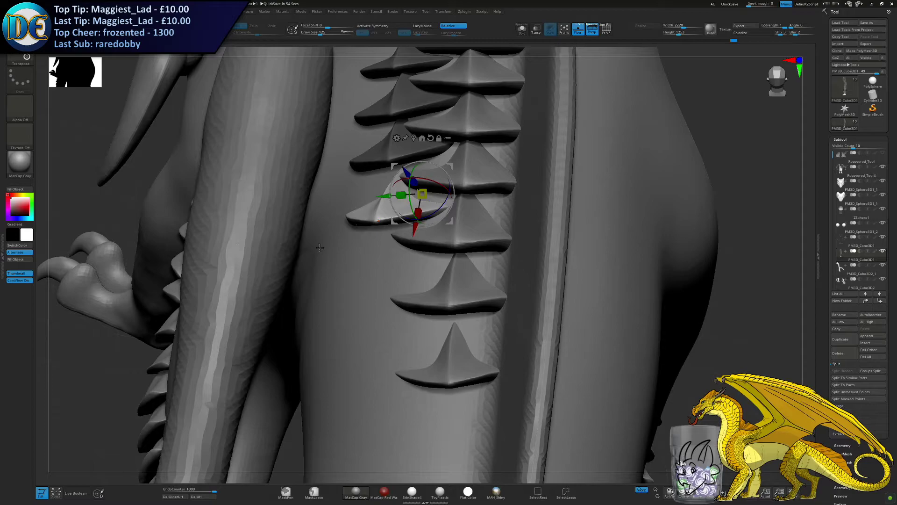
pyautogui.moveTo(319, 270); pyautogui.dragTo(344, 286)
pyautogui.moveTo(417, 232); pyautogui.dragTo(409, 215)
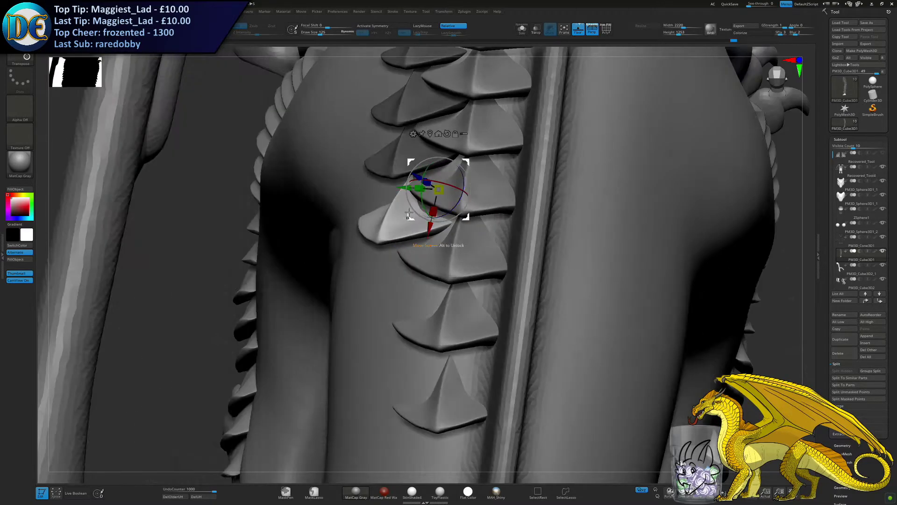
# Add another side scale copy behind the last one, then rotate and resize it to sit beside the spine row
pyautogui.moveTo(443, 184); pyautogui.dragTo(428, 228)
pyautogui.moveTo(308, 234); pyautogui.dragTo(392, 201)
pyautogui.moveTo(361, 250); pyautogui.dragTo(390, 314)
pyautogui.keyDown('alt'); pyautogui.moveTo(433, 334); pyautogui.dragTo(414, 294, button='right'); pyautogui.keyUp('alt')
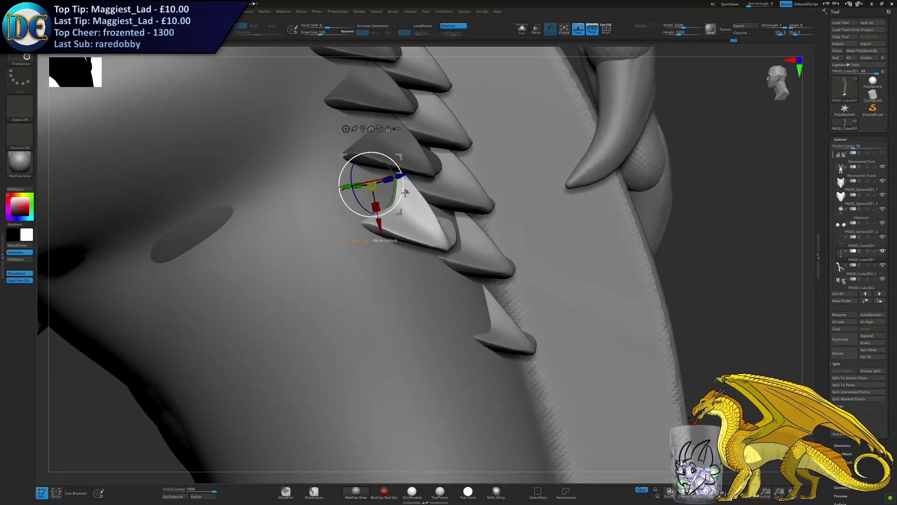
pyautogui.moveTo(394, 193); pyautogui.dragTo(378, 190)
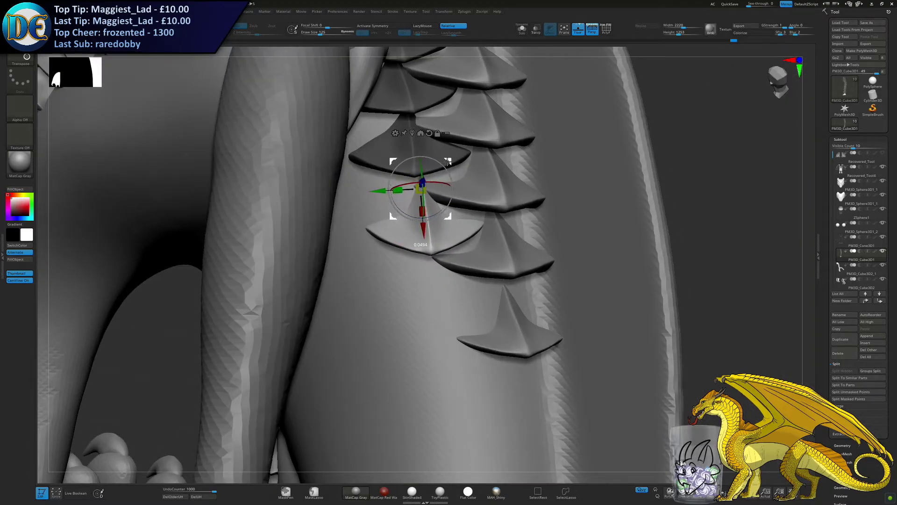
pyautogui.moveTo(440, 159); pyautogui.dragTo(463, 169, button='right')
# Duplicate the side scale once more to reach beside the last spine scale, and angle and narrow the copy to fit
pyautogui.moveTo(442, 223); pyautogui.dragTo(422, 305)
pyautogui.moveTo(421, 299); pyautogui.dragTo(468, 292, button='right')
pyautogui.moveTo(361, 286); pyautogui.dragTo(365, 299)
pyautogui.moveTo(408, 257)
pyautogui.mouseDown()
pyautogui.moveTo(417, 255)
pyautogui.moveTo(392, 259)
pyautogui.mouseUp()
pyautogui.keyDown('alt'); pyautogui.moveTo(393, 281); pyautogui.dragTo(390, 241, button='right'); pyautogui.keyUp('alt')
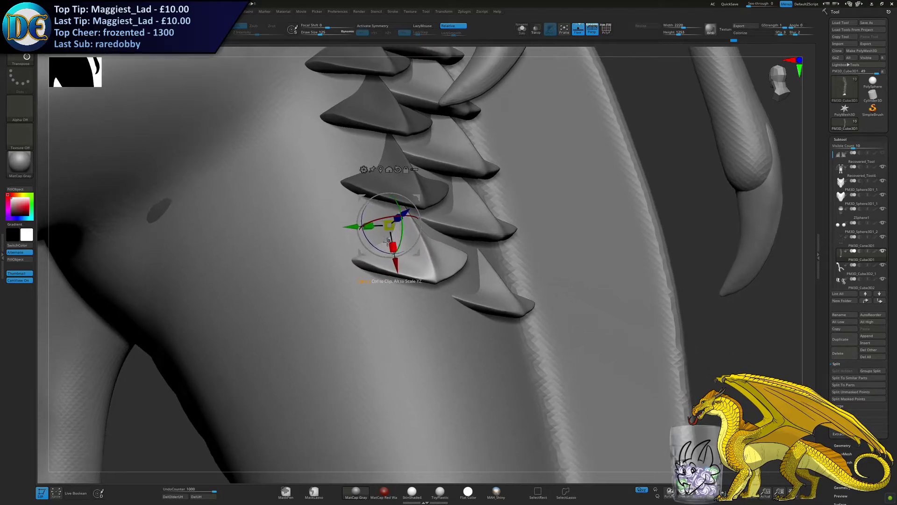
pyautogui.moveTo(360, 228); pyautogui.dragTo(363, 200)
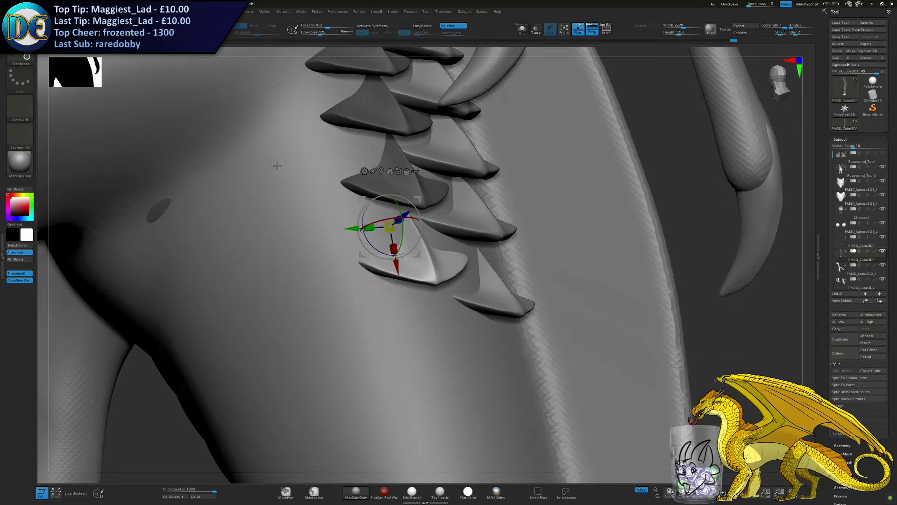
# Return from the transform gizmo to brush drawing and clear the mask from the scales
pyautogui.press('q')
pyautogui.keyDown('ctrl'); pyautogui.moveTo(294, 301); pyautogui.dragTo(295, 406, button='right'); pyautogui.keyUp('ctrl')
pyautogui.keyDown('ctrl'); pyautogui.moveTo(295, 405); pyautogui.dragTo(326, 435); pyautogui.keyUp('ctrl')
pyautogui.moveTo(411, 400); pyautogui.dragTo(427, 333, button='right')
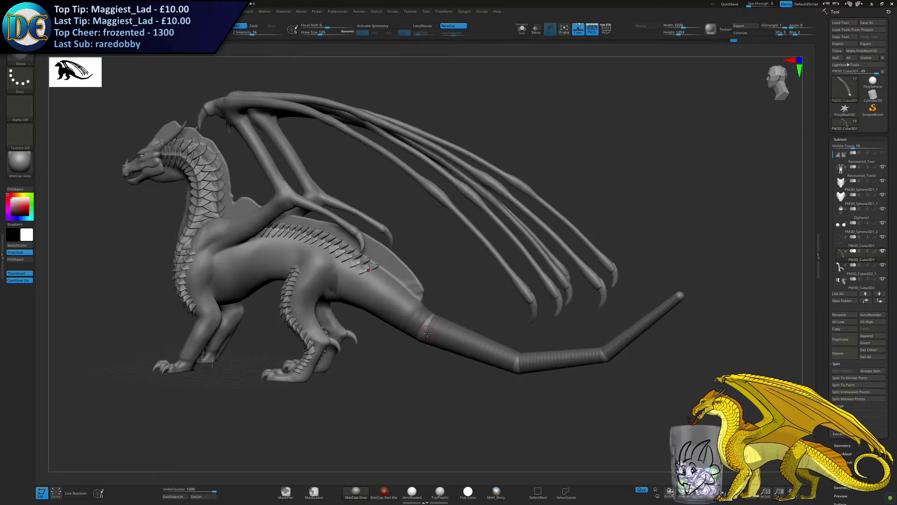
pyautogui.moveTo(258, 354); pyautogui.dragTo(383, 327, button='right')
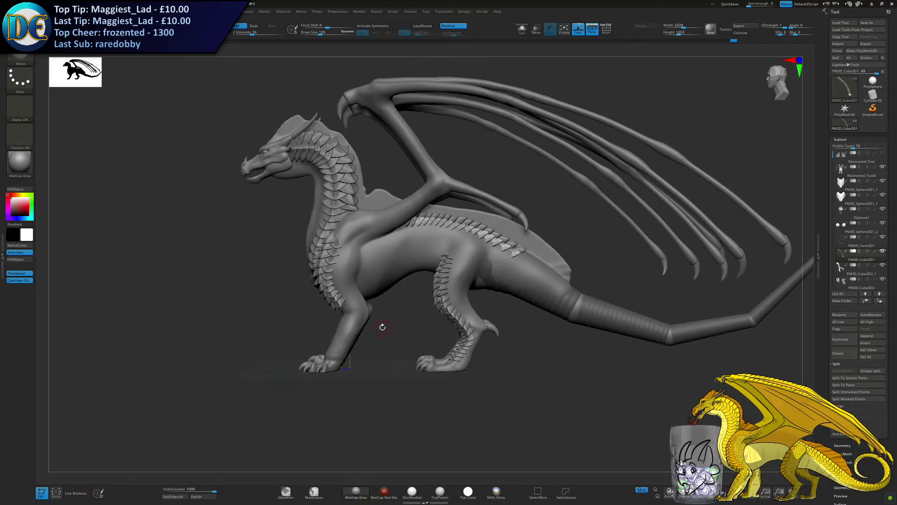
# Set the Move brush's draw size to 703 and save the project
pyautogui.press('s')
pyautogui.moveTo(240, 332); pyautogui.dragTo(261, 332)
pyautogui.press('s')
pyautogui.press('s')
pyautogui.moveTo(196, 275); pyautogui.dragTo(194, 276)
pyautogui.moveTo(475, 194)
pyautogui.keyDown('ctrl'); pyautogui.mouseDown(button='right')
pyautogui.moveTo(501, 280)
pyautogui.moveTo(531, 281)
pyautogui.mouseUp(button='right'); pyautogui.keyUp('ctrl')
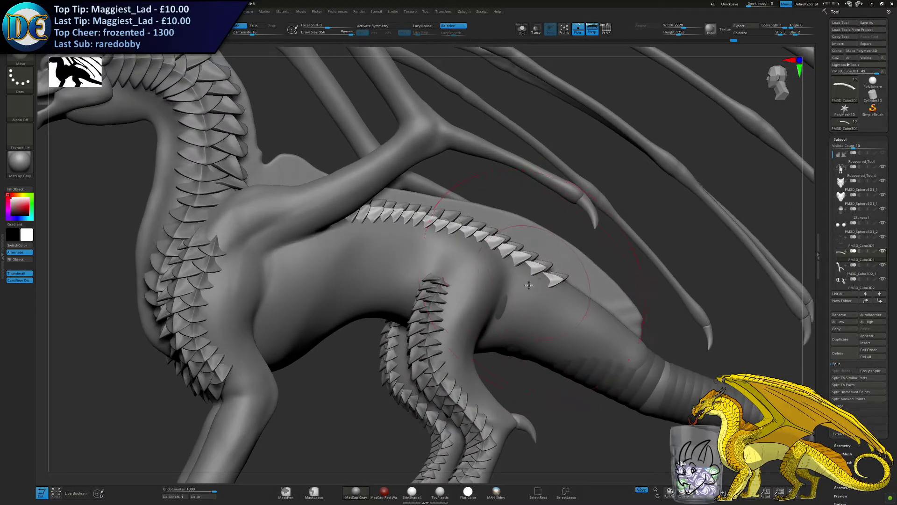
pyautogui.press('s')
pyautogui.moveTo(449, 230); pyautogui.dragTo(444, 232)
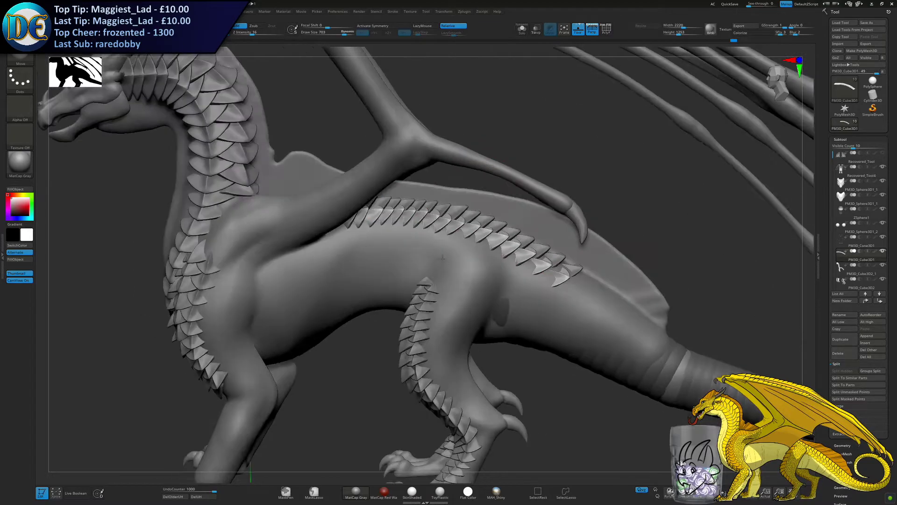
pyautogui.moveTo(442, 256)
pyautogui.mouseDown(button='right')
pyautogui.moveTo(469, 230)
pyautogui.moveTo(552, 267)
pyautogui.moveTo(508, 260)
pyautogui.moveTo(481, 324)
pyautogui.moveTo(478, 315)
pyautogui.moveTo(507, 278)
pyautogui.mouseUp(button='right')
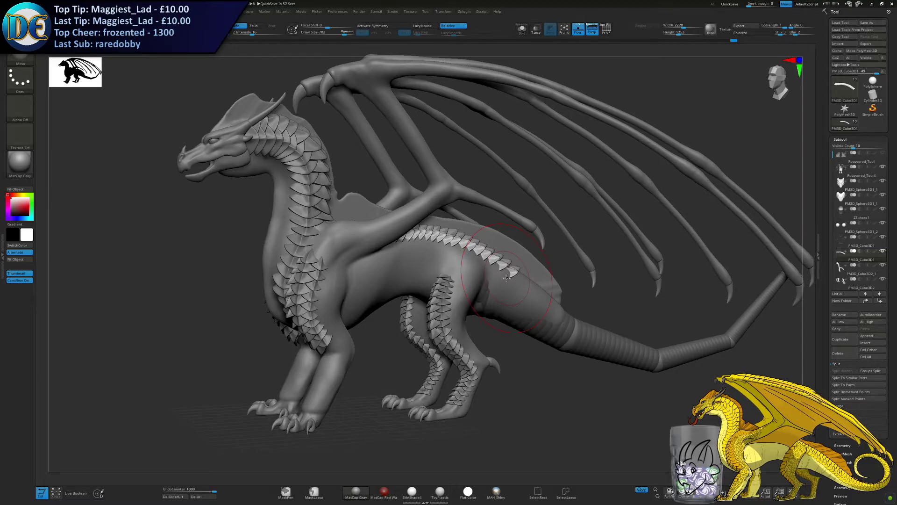
pyautogui.hotkey('ctrl', 's')
pyautogui.press('Return')
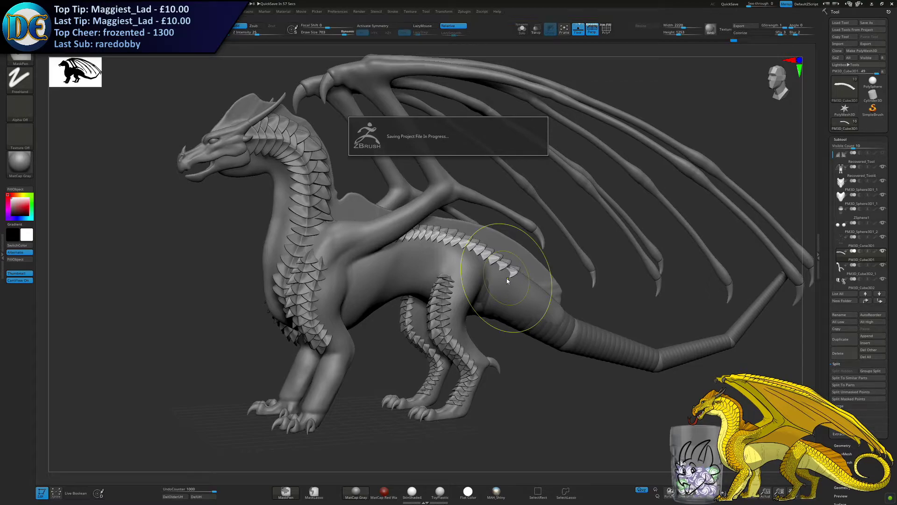
# Mirror and weld the outer row of side scales onto the other side of the dragon's back
pyautogui.keyDown('ctrl'); pyautogui.moveTo(321, 350); pyautogui.dragTo(307, 302, button='right'); pyautogui.keyUp('ctrl')
pyautogui.press('space')
pyautogui.click(300, 401)
pyautogui.moveTo(575, 337); pyautogui.dragTo(470, 329, button='right')
pyautogui.press('s')
pyautogui.moveTo(469, 329); pyautogui.dragTo(458, 329)
pyautogui.keyDown('alt'); pyautogui.moveTo(458, 328); pyautogui.dragTo(537, 308, button='right'); pyautogui.keyUp('alt')
pyautogui.keyDown('ctrl'); pyautogui.moveTo(536, 307); pyautogui.dragTo(523, 337, button='right'); pyautogui.keyUp('ctrl')
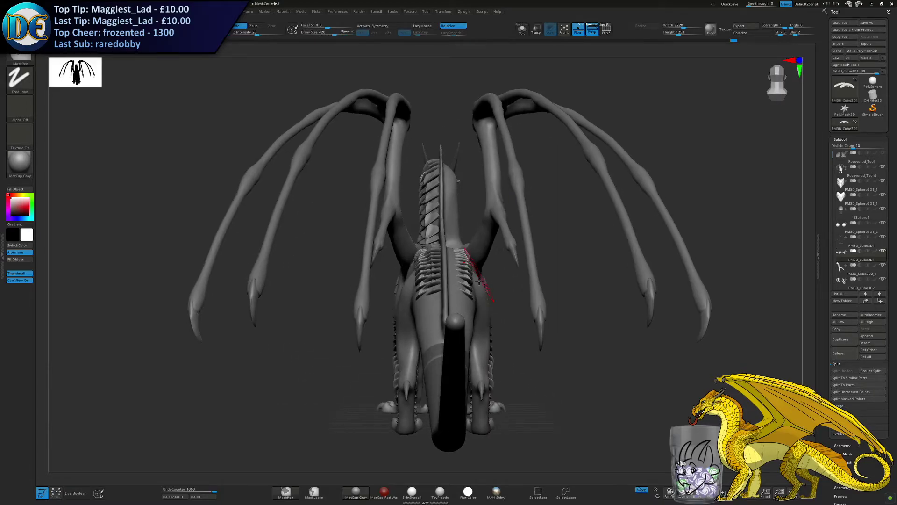
pyautogui.moveTo(505, 262); pyautogui.dragTo(464, 297, button='right')
# Select the neck and spine row scales, flip them with Mirror, and mirror and weld them onto both sides
pyautogui.keyDown('alt'); pyautogui.click(428, 267); pyautogui.keyUp('alt')
pyautogui.keyDown('ctrl'); pyautogui.moveTo(676, 233); pyautogui.dragTo(639, 237); pyautogui.keyUp('ctrl')
pyautogui.press('space')
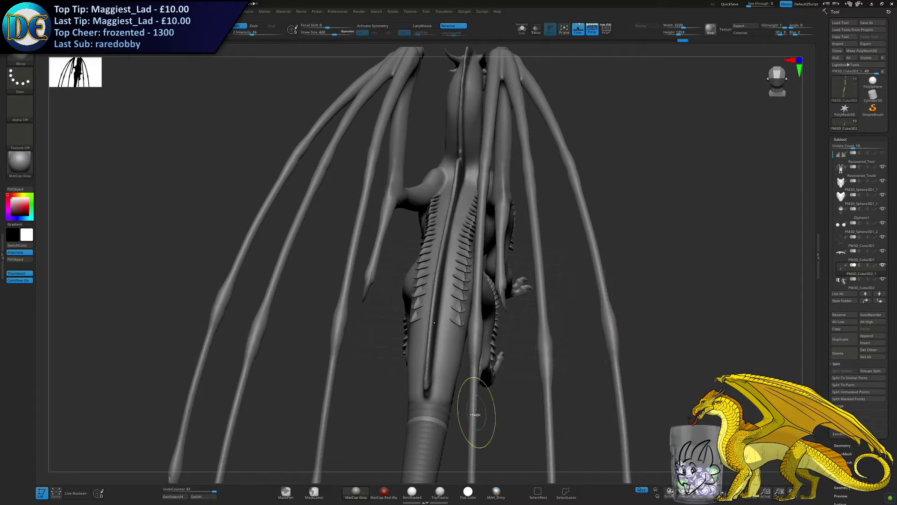
pyautogui.press('g')
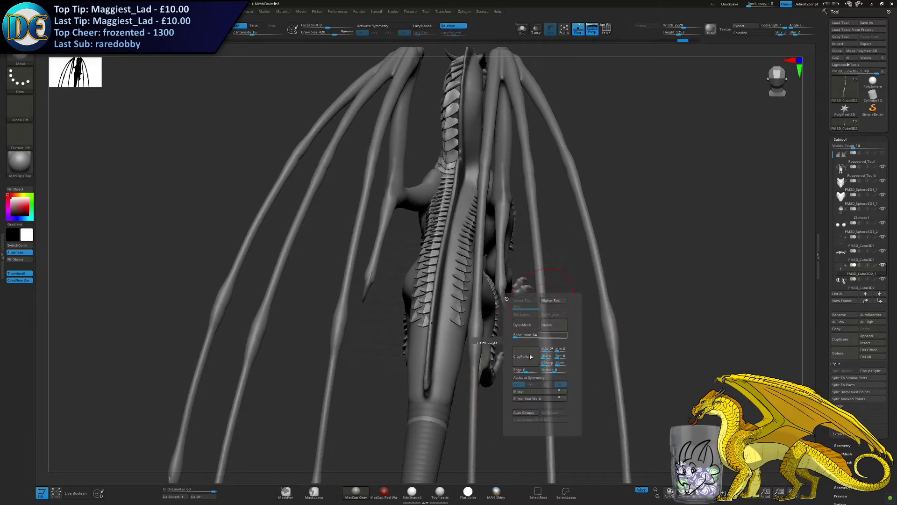
pyautogui.click(537, 391)
pyautogui.press('g')
pyautogui.click(537, 472)
pyautogui.keyDown('ctrl'); pyautogui.moveTo(509, 397); pyautogui.dragTo(471, 323, button='right'); pyautogui.keyUp('ctrl')
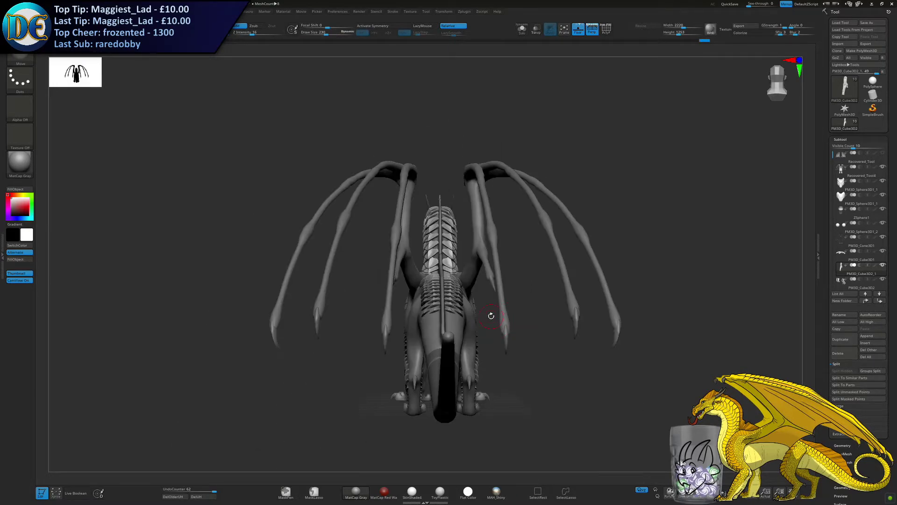
# Save the project with the mirrored scales, overwriting the existing file
pyautogui.moveTo(210, 329); pyautogui.dragTo(370, 317)
pyautogui.moveTo(340, 293); pyautogui.dragTo(360, 310, button='right')
pyautogui.moveTo(360, 310); pyautogui.dragTo(323, 332)
pyautogui.hotkey('ctrl', 's')
pyautogui.press('Return')
pyautogui.press('y')
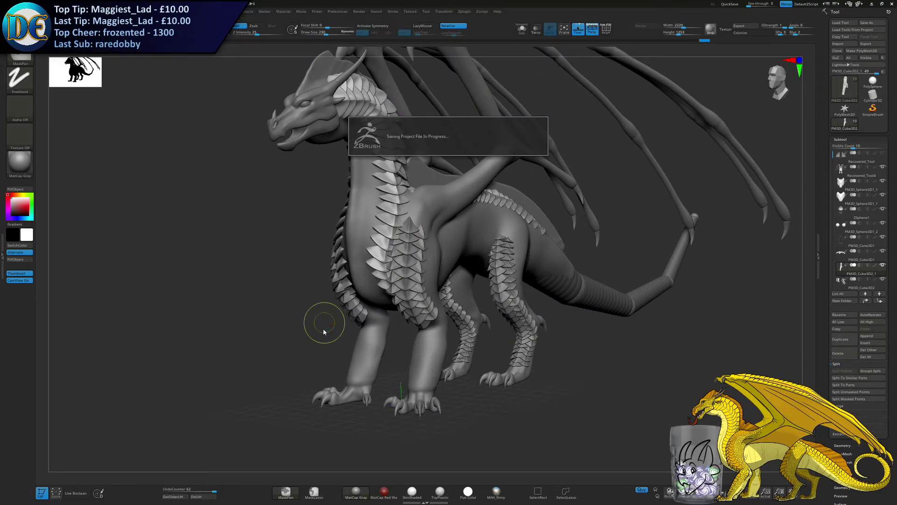
# Make the hidden wing membranes visible again and check the dragon from the side
pyautogui.moveTo(467, 343); pyautogui.dragTo(459, 359, button='right')
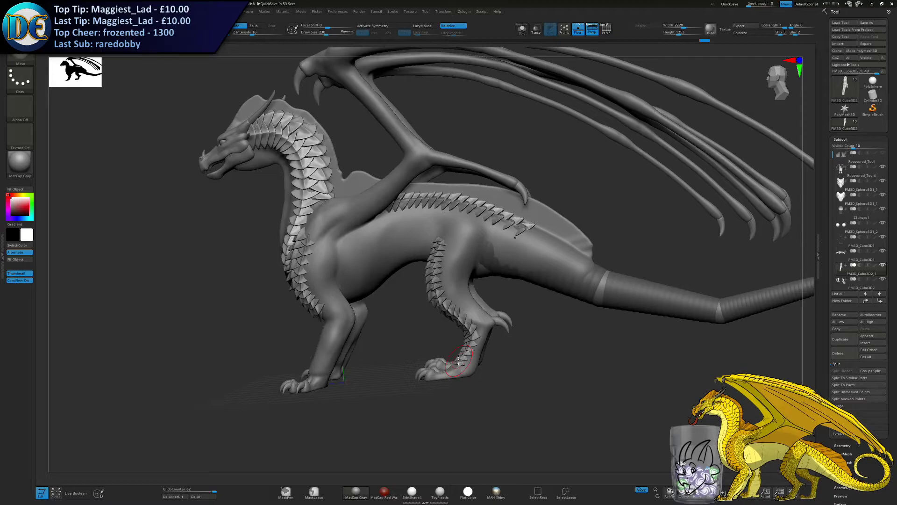
pyautogui.moveTo(582, 237); pyautogui.dragTo(526, 238, button='right')
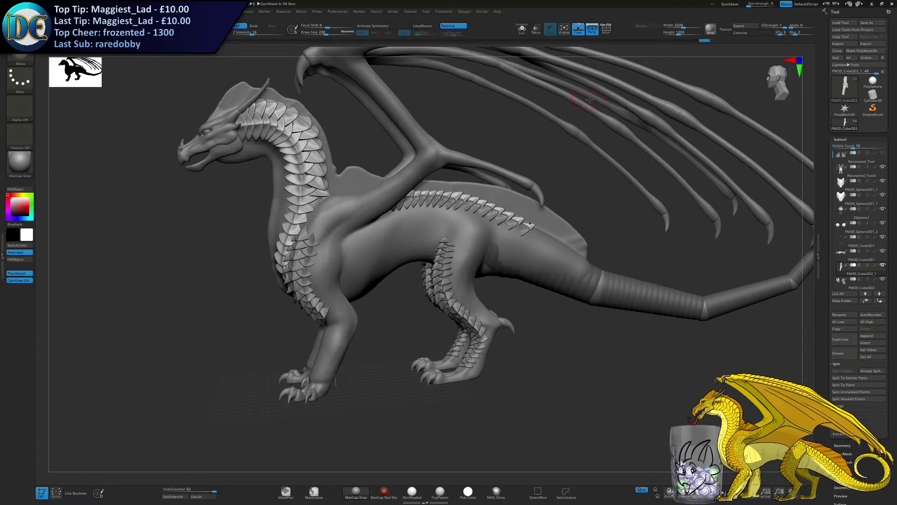
pyautogui.click(883, 153)
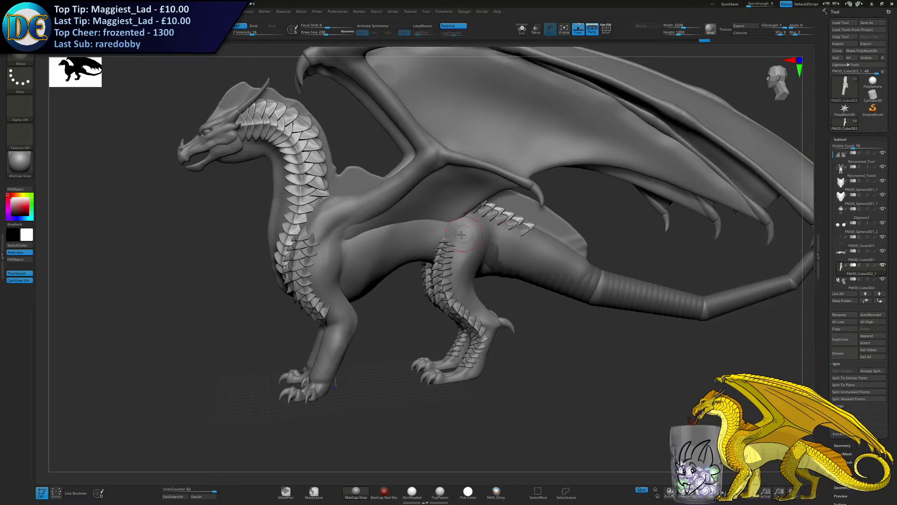
pyautogui.moveTo(463, 233); pyautogui.dragTo(452, 219, button='right')
pyautogui.press('s')
pyautogui.moveTo(452, 220); pyautogui.dragTo(446, 221)
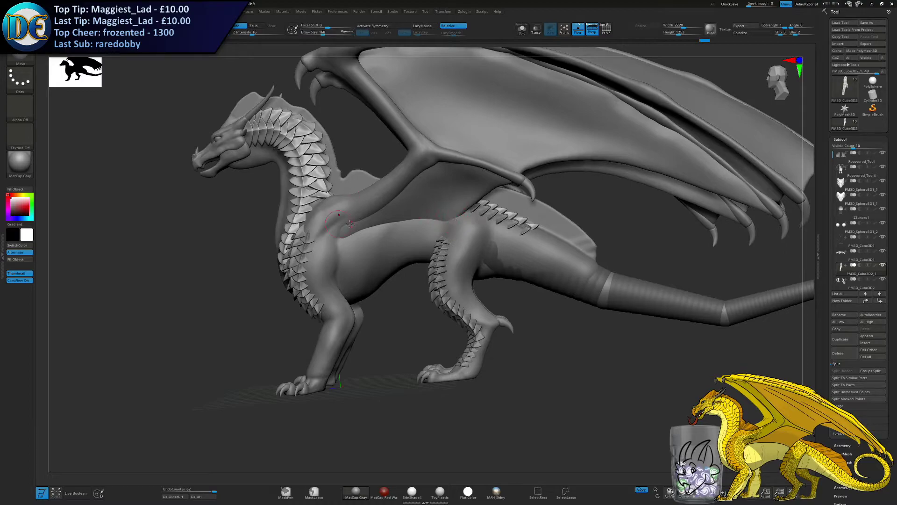
pyautogui.moveTo(388, 165); pyautogui.dragTo(434, 245, button='right')
pyautogui.keyDown('alt'); pyautogui.moveTo(388, 448); pyautogui.dragTo(372, 310, button='right'); pyautogui.keyUp('alt')
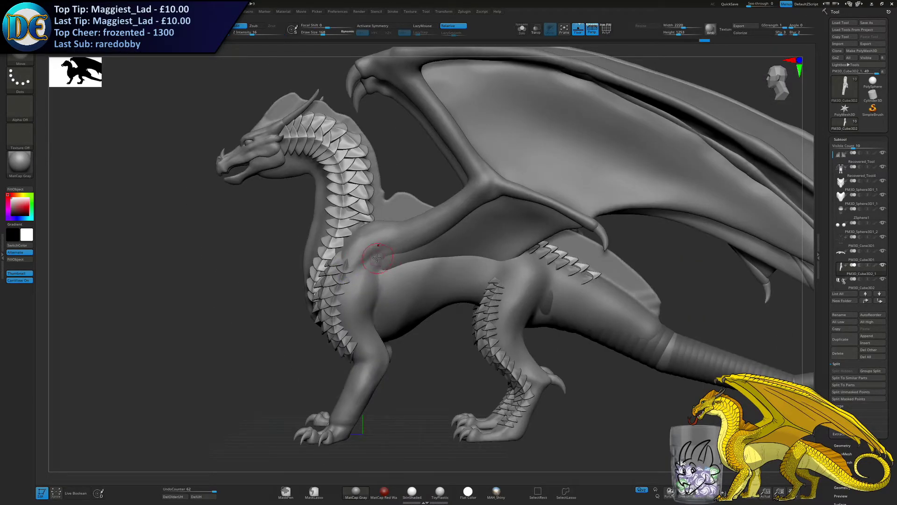
pyautogui.moveTo(369, 257); pyautogui.dragTo(368, 320, button='right')
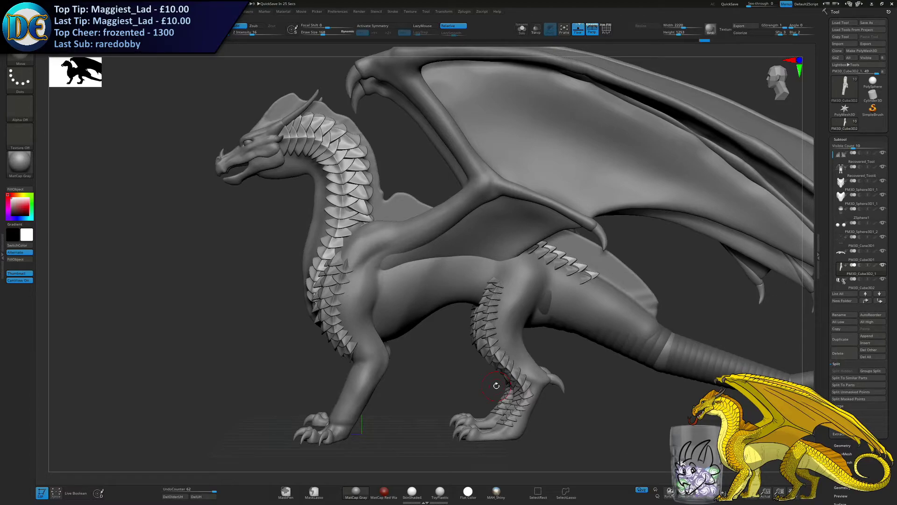
# Reduce the brush's draw size and save the project with the wing membranes shown, overwriting the existing file
pyautogui.moveTo(496, 385); pyautogui.dragTo(252, 328, button='right')
pyautogui.press('s')
pyautogui.moveTo(252, 327); pyautogui.dragTo(241, 327)
pyautogui.moveTo(256, 307); pyautogui.dragTo(226, 318)
pyautogui.hotkey('ctrl', 's')
pyautogui.press('Return')
pyautogui.press('y')
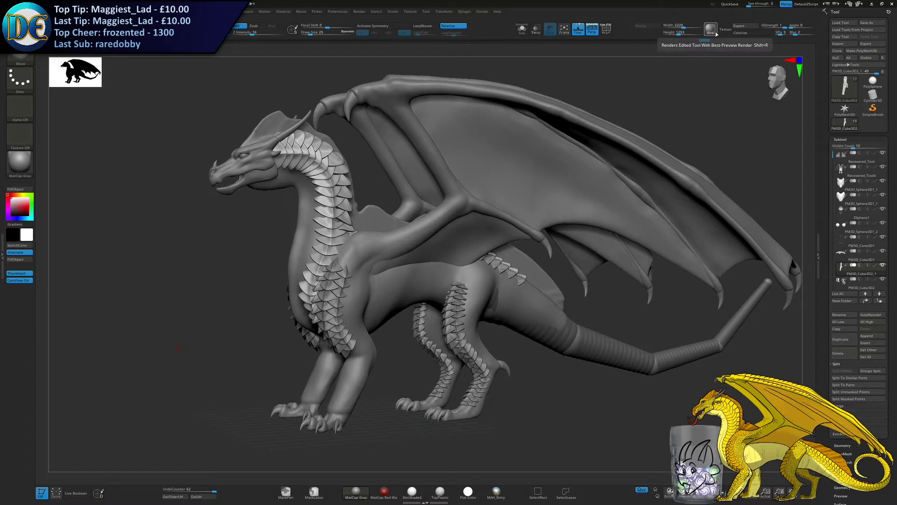
# Select the shoulder and hind leg scales and ZRemesh them with a target polygon count of 2
pyautogui.keyDown('alt'); pyautogui.click(337, 301); pyautogui.keyUp('alt')
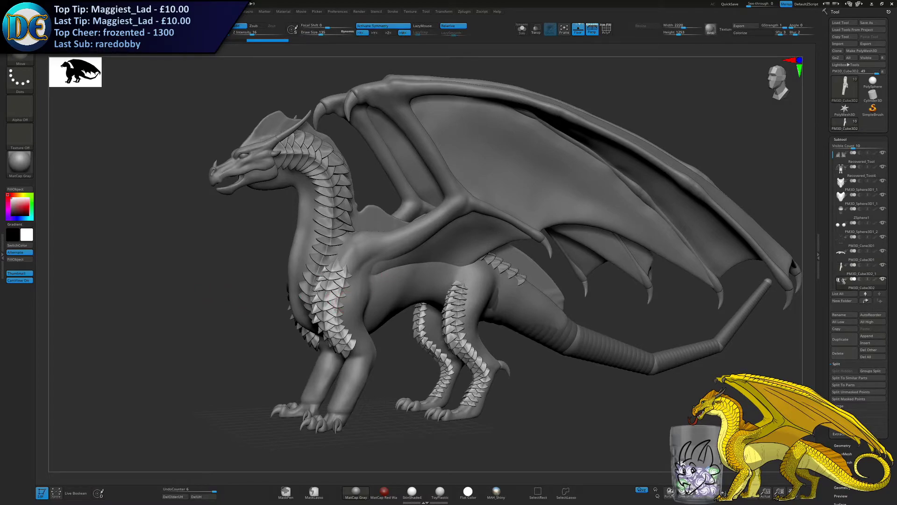
pyautogui.click(836, 444)
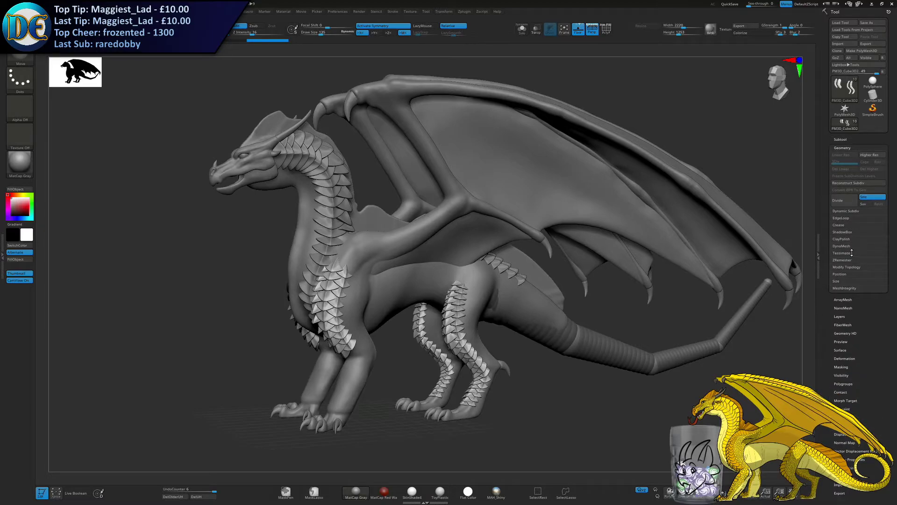
pyautogui.click(847, 260)
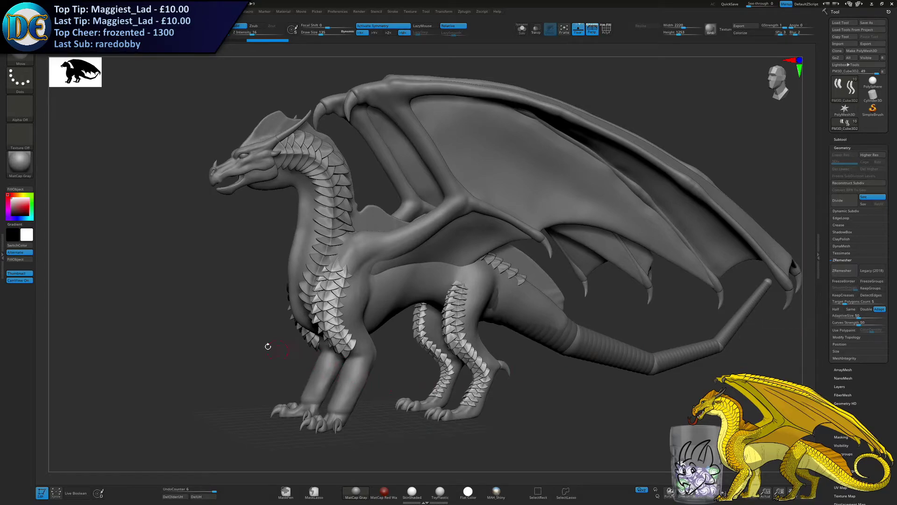
pyautogui.keyDown('ctrl'); pyautogui.moveTo(295, 300); pyautogui.dragTo(345, 314, button='right'); pyautogui.keyUp('ctrl')
pyautogui.scroll(4, 345, 314)
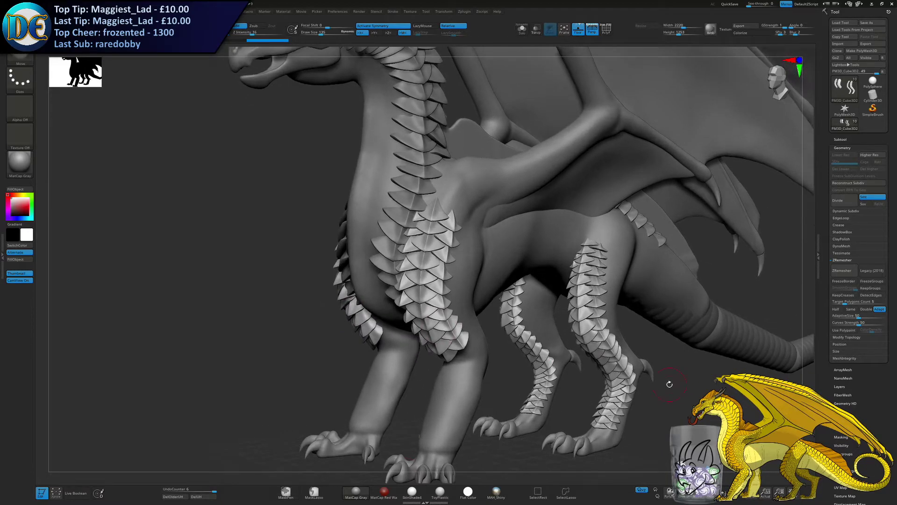
pyautogui.write('2')
pyautogui.press('Return')
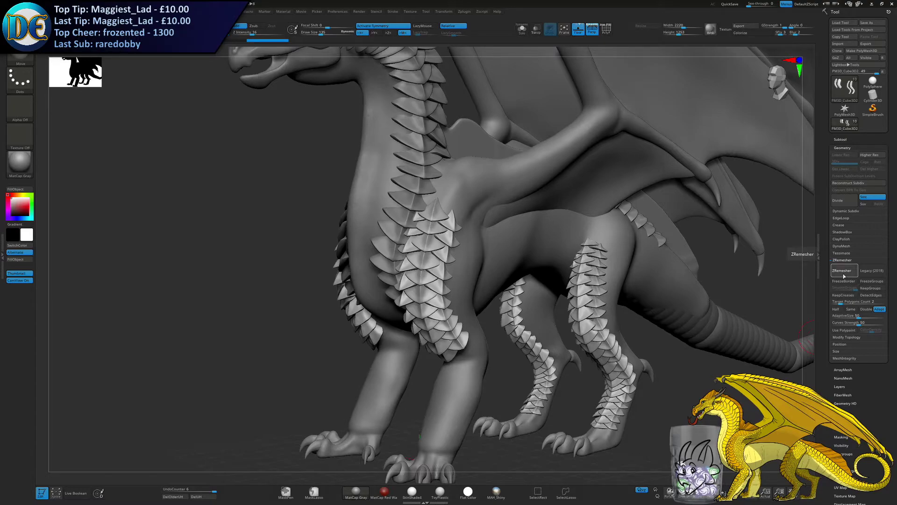
pyautogui.click(843, 270)
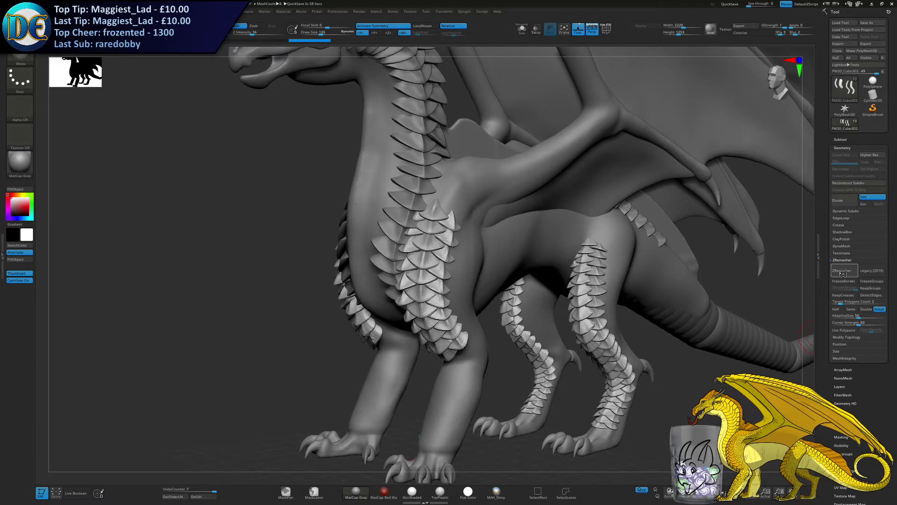
# Select the scales running down the dragon's neck and chest and ZRemesh them with a target polygon count of 2
pyautogui.press('ctrl')
pyautogui.moveTo(226, 305)
pyautogui.keyDown('ctrl'); pyautogui.mouseDown(button='right')
pyautogui.moveTo(257, 346)
pyautogui.moveTo(248, 331)
pyautogui.moveTo(255, 336)
pyautogui.moveTo(255, 320)
pyautogui.moveTo(254, 341)
pyautogui.moveTo(261, 326)
pyautogui.moveTo(253, 337)
pyautogui.mouseUp(button='right'); pyautogui.keyUp('ctrl')
pyautogui.hotkey('ctrl', 'z')
pyautogui.hotkey('ctrl', 'shift', 'z')
pyautogui.keyDown('alt'); pyautogui.click(320, 234); pyautogui.keyUp('alt')
pyautogui.moveTo(320, 234); pyautogui.dragTo(329, 244, button='right')
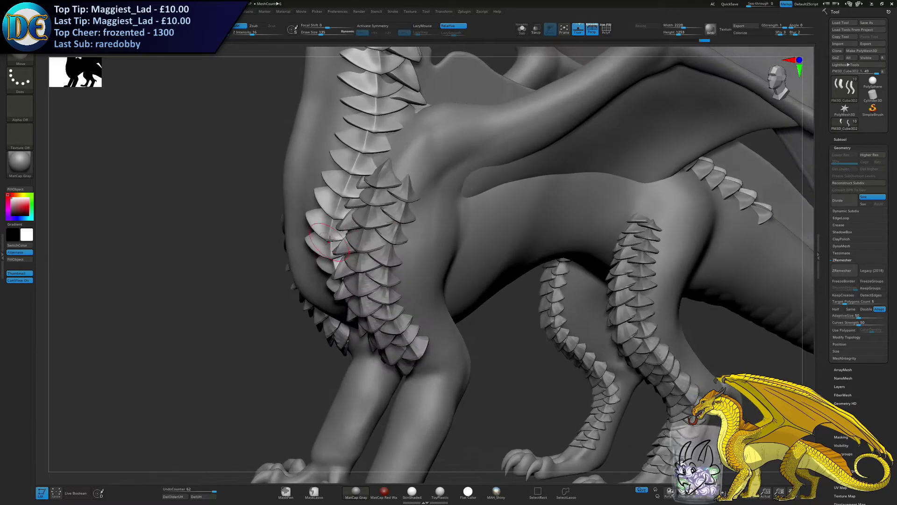
pyautogui.click(840, 302)
pyautogui.write('2')
pyautogui.press('Return')
pyautogui.click(841, 270)
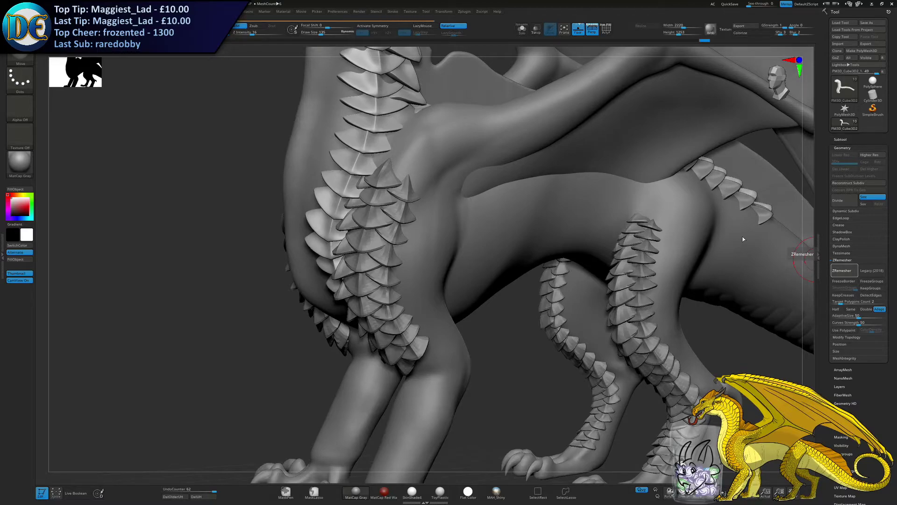
# Check the remeshed scales from behind and from the side, and save the project over the existing file
pyautogui.keyDown('ctrl'); pyautogui.moveTo(308, 331); pyautogui.dragTo(408, 226, button='right'); pyautogui.keyUp('ctrl')
pyautogui.moveTo(609, 213)
pyautogui.mouseDown(button='right')
pyautogui.moveTo(590, 208)
pyautogui.moveTo(588, 236)
pyautogui.moveTo(601, 219)
pyautogui.mouseUp(button='right')
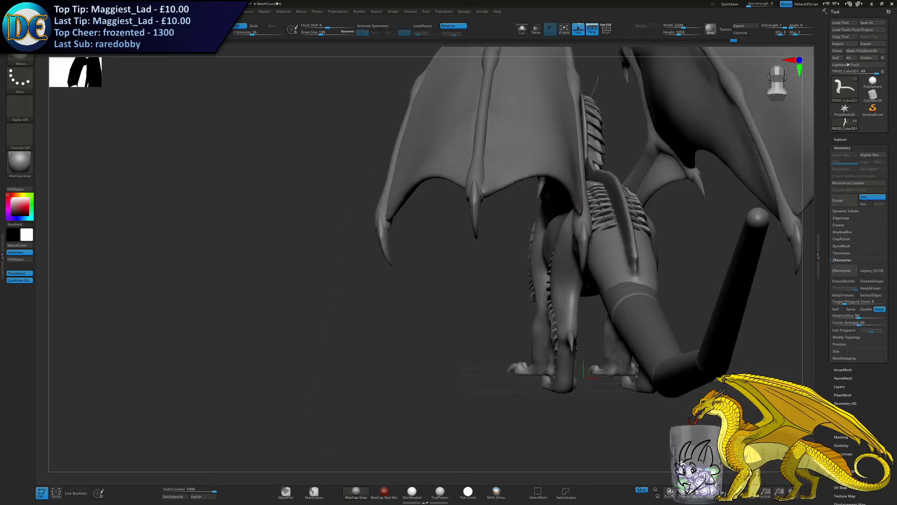
pyautogui.moveTo(593, 218); pyautogui.dragTo(804, 281, button='right')
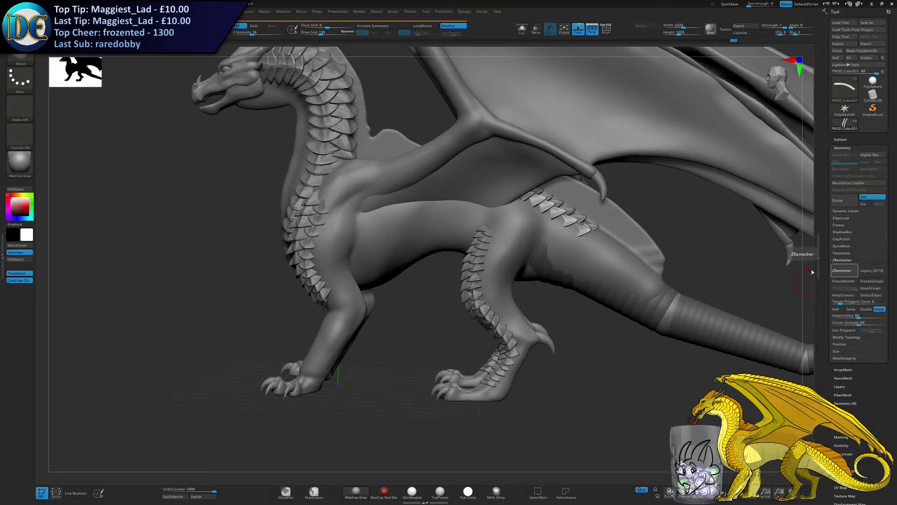
pyautogui.moveTo(215, 296); pyautogui.dragTo(341, 303, button='right')
pyautogui.moveTo(339, 233); pyautogui.dragTo(356, 300, button='right')
pyautogui.moveTo(359, 369); pyautogui.dragTo(308, 302, button='right')
pyautogui.hotkey('ctrl', 's')
pyautogui.press('Return')
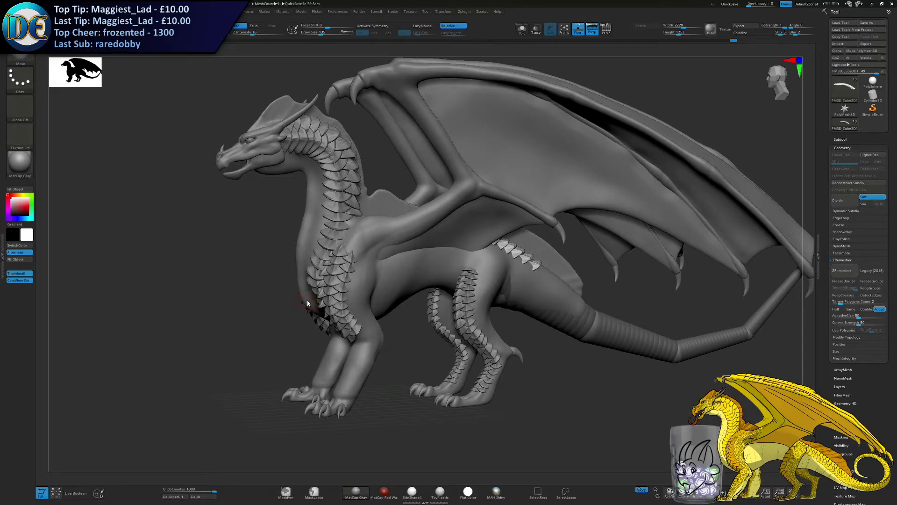
# Set the render shadow angle to 90 and shadow blur radius to 20, and render the whole dragon with BPR
pyautogui.moveTo(230, 321); pyautogui.dragTo(218, 357)
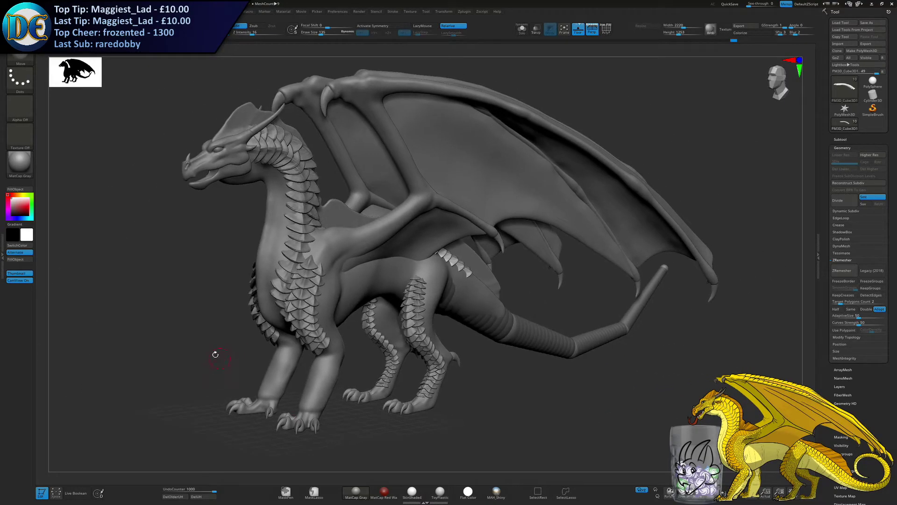
pyautogui.click(710, 30)
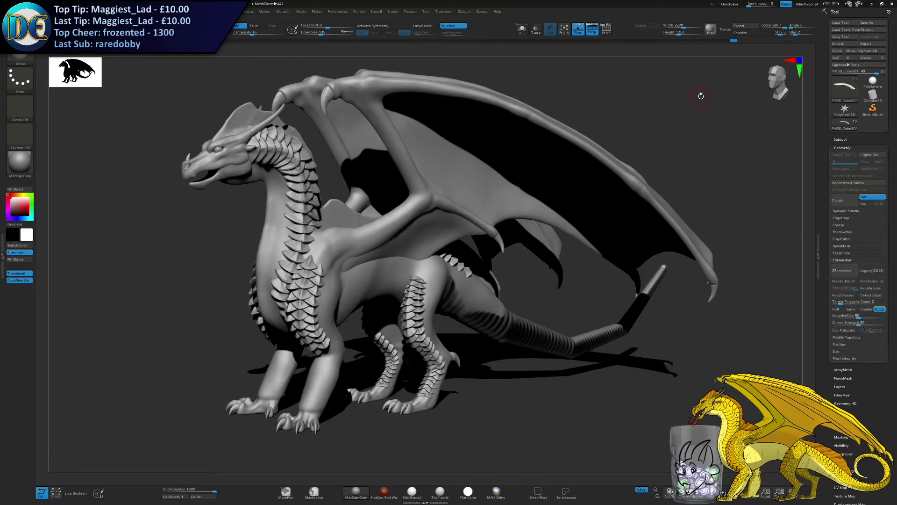
pyautogui.click(703, 95)
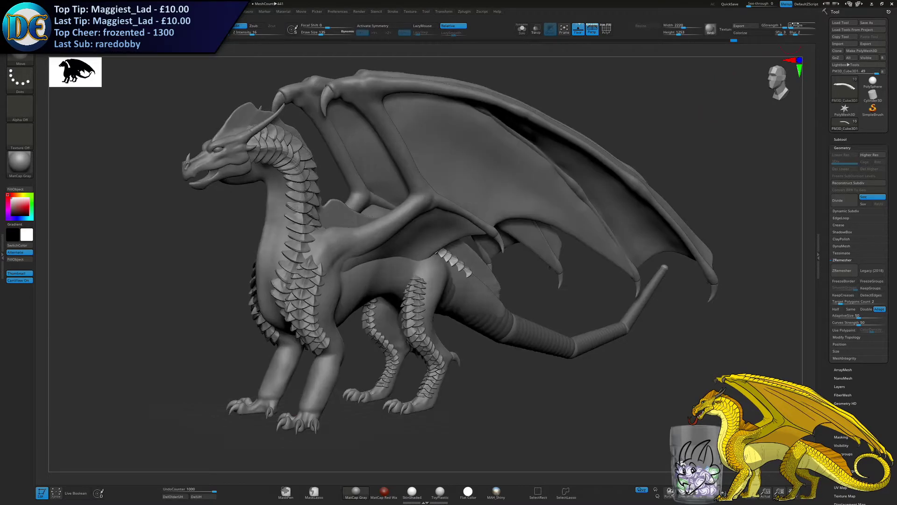
pyautogui.write('90')
pyautogui.click(800, 32)
pyautogui.write('20')
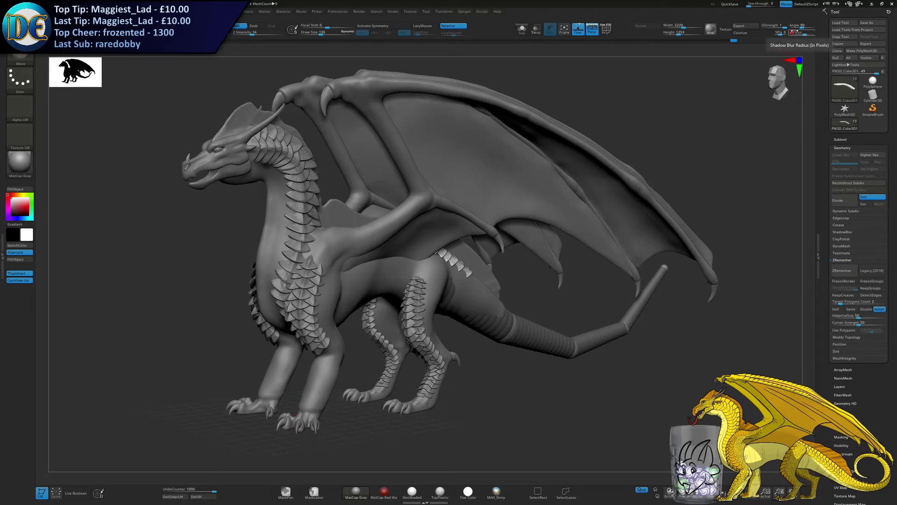
pyautogui.press('Return')
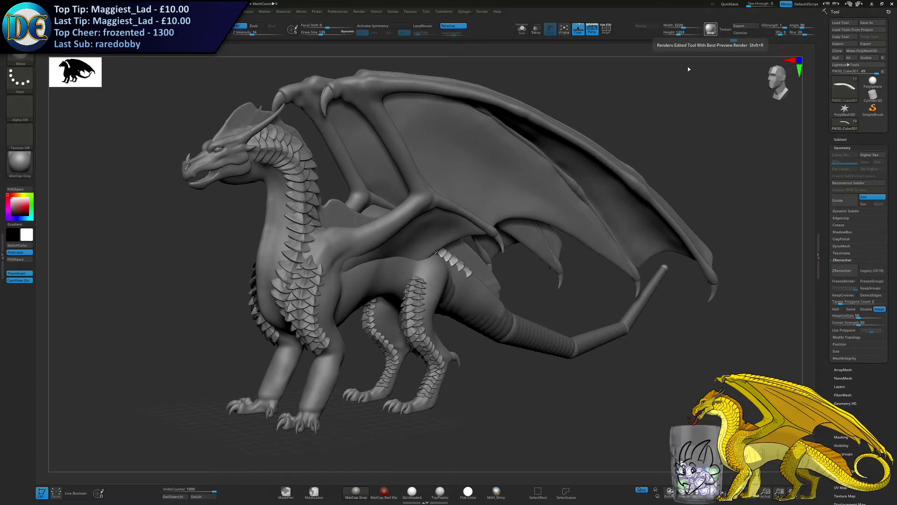
pyautogui.hotkey('shift', 'r')
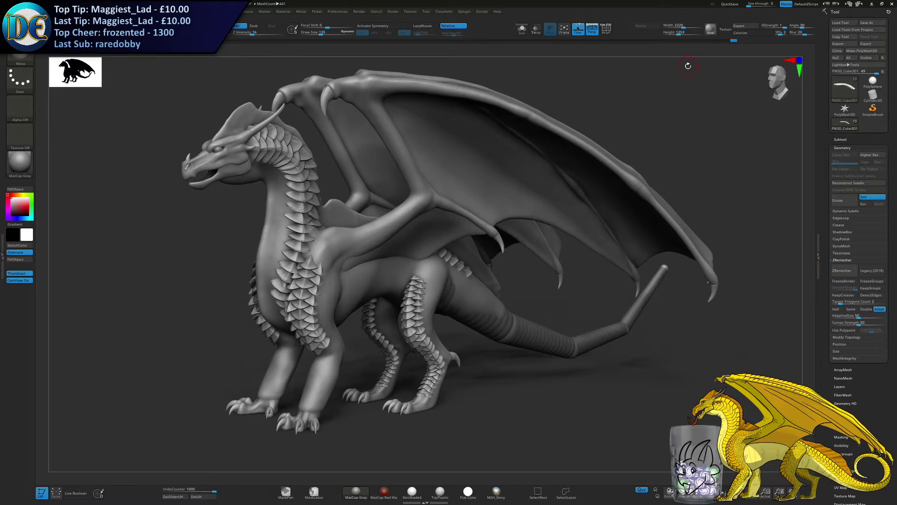
# Select the dragon's body for work on the bare forelegs and reduce the brush's draw size to 32
pyautogui.moveTo(145, 337); pyautogui.dragTo(165, 337)
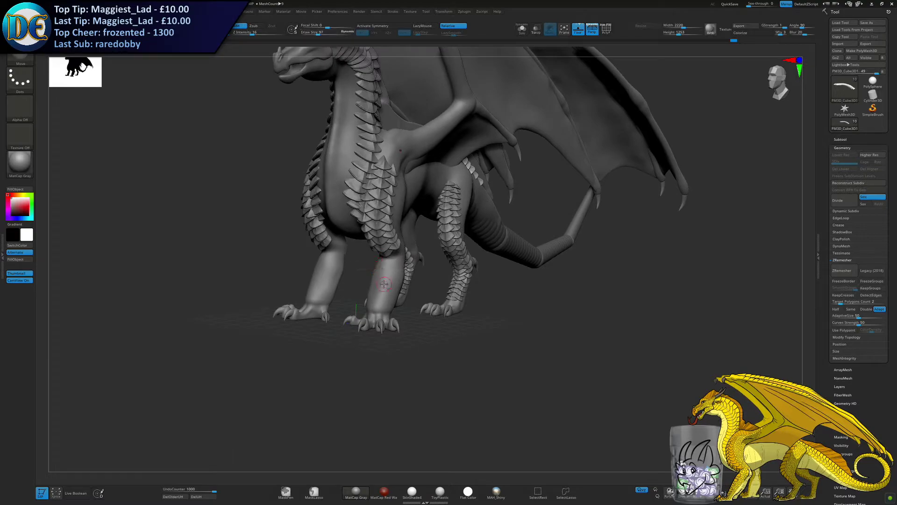
pyautogui.keyDown('ctrl'); pyautogui.moveTo(384, 237); pyautogui.dragTo(380, 296, button='right'); pyautogui.keyUp('ctrl')
pyautogui.press('s')
pyautogui.moveTo(381, 297); pyautogui.dragTo(375, 297)
pyautogui.keyDown('alt'); pyautogui.click(384, 272); pyautogui.keyUp('alt')
pyautogui.keyDown('ctrl'); pyautogui.moveTo(385, 255); pyautogui.dragTo(388, 276, button='right'); pyautogui.keyUp('ctrl')
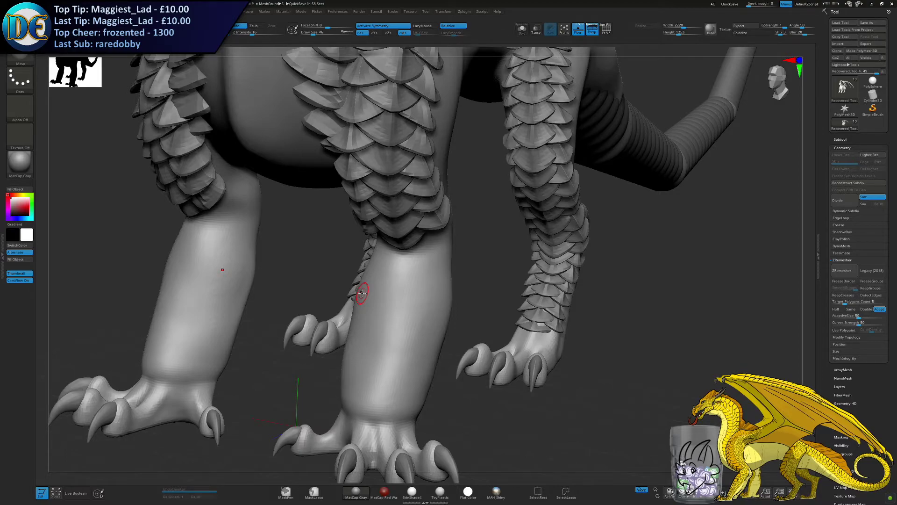
pyautogui.moveTo(387, 387)
pyautogui.keyDown('ctrl'); pyautogui.mouseDown(button='right')
pyautogui.moveTo(371, 277)
pyautogui.moveTo(369, 305)
pyautogui.mouseUp(button='right'); pyautogui.keyUp('ctrl')
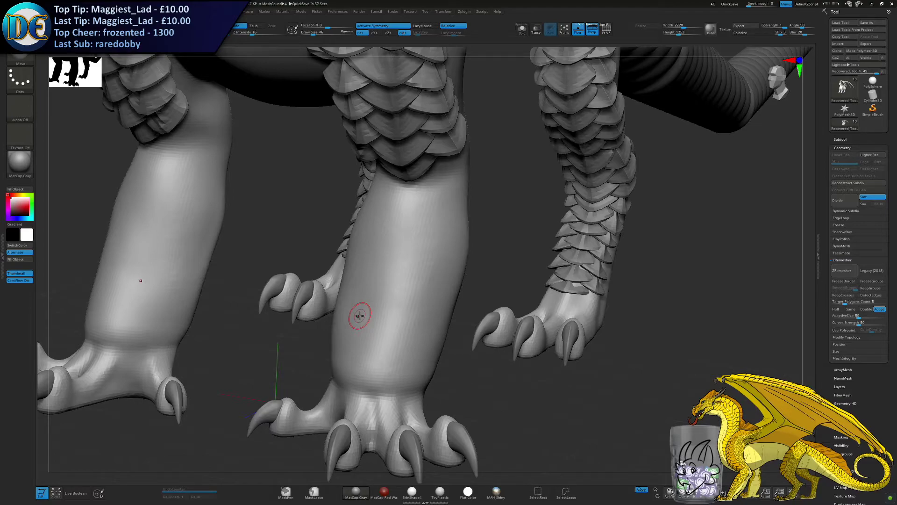
pyautogui.keyDown('alt'); pyautogui.moveTo(346, 356); pyautogui.dragTo(373, 317, button='right'); pyautogui.keyUp('alt')
pyautogui.press('s')
pyautogui.moveTo(367, 321)
pyautogui.mouseDown()
pyautogui.moveTo(409, 326)
pyautogui.moveTo(358, 326)
pyautogui.moveTo(409, 323)
pyautogui.moveTo(370, 328)
pyautogui.mouseUp()
pyautogui.press('s')
pyautogui.hotkey('ctrl', 'z')
pyautogui.keyDown('ctrl'); pyautogui.moveTo(370, 316); pyautogui.dragTo(373, 326, button='right'); pyautogui.keyUp('ctrl')
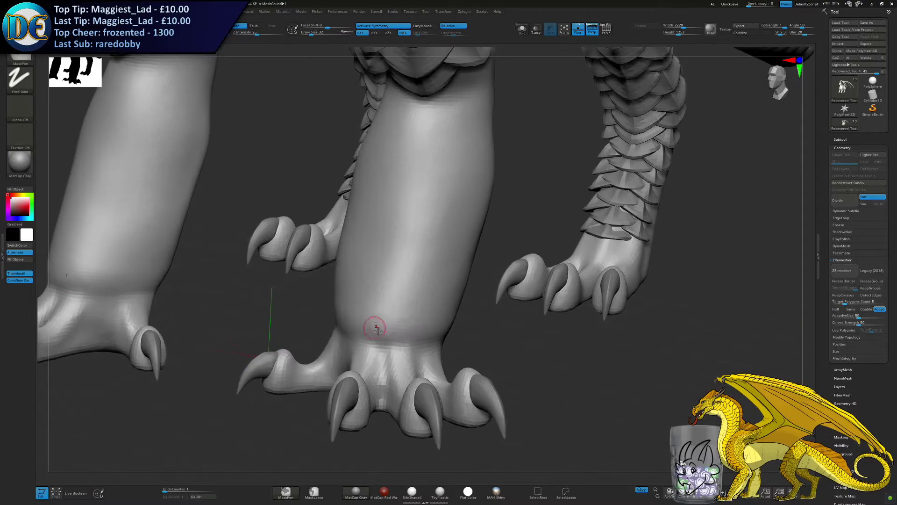
# Mask five stacked horizontal bands across the front of the forelegs, from just above the foot upward
pyautogui.moveTo(369, 330)
pyautogui.keyDown('ctrl'); pyautogui.mouseDown()
pyautogui.moveTo(409, 328)
pyautogui.moveTo(355, 326)
pyautogui.moveTo(420, 330)
pyautogui.moveTo(358, 327)
pyautogui.moveTo(380, 332)
pyautogui.mouseUp(); pyautogui.keyUp('ctrl')
pyautogui.keyDown('ctrl'); pyautogui.moveTo(351, 297); pyautogui.dragTo(424, 298); pyautogui.keyUp('ctrl')
pyautogui.moveTo(431, 259)
pyautogui.keyDown('ctrl'); pyautogui.mouseDown()
pyautogui.moveTo(367, 257)
pyautogui.moveTo(441, 266)
pyautogui.moveTo(387, 270)
pyautogui.moveTo(366, 260)
pyautogui.mouseUp(); pyautogui.keyUp('ctrl')
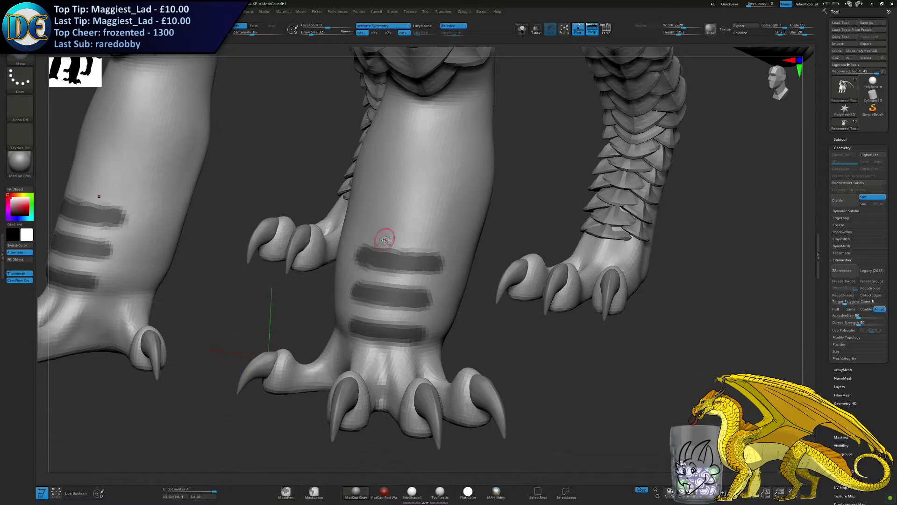
pyautogui.keyDown('alt'); pyautogui.moveTo(386, 239); pyautogui.dragTo(390, 267, button='right'); pyautogui.keyUp('alt')
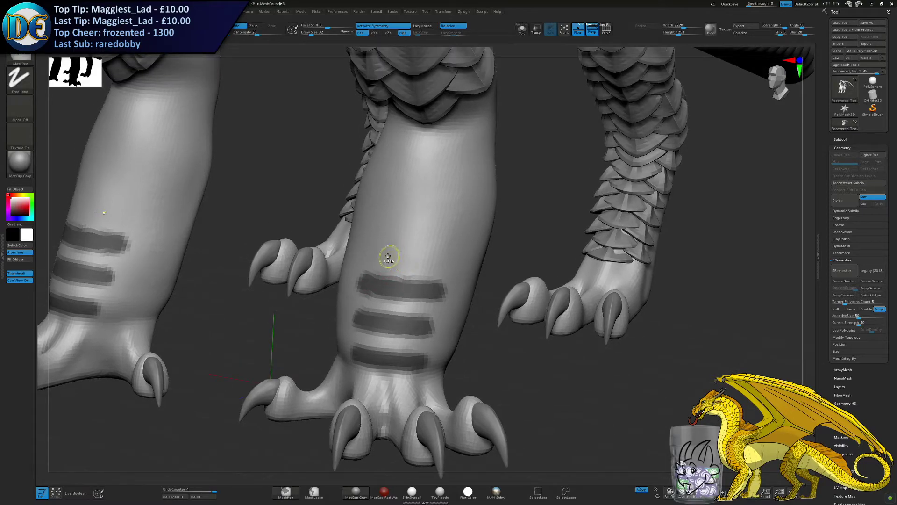
pyautogui.moveTo(369, 252)
pyautogui.keyDown('ctrl'); pyautogui.mouseDown()
pyautogui.moveTo(427, 261)
pyautogui.moveTo(374, 255)
pyautogui.moveTo(368, 240)
pyautogui.moveTo(423, 254)
pyautogui.moveTo(444, 248)
pyautogui.moveTo(440, 260)
pyautogui.moveTo(405, 265)
pyautogui.moveTo(372, 254)
pyautogui.moveTo(368, 237)
pyautogui.moveTo(446, 252)
pyautogui.mouseUp(); pyautogui.keyUp('ctrl')
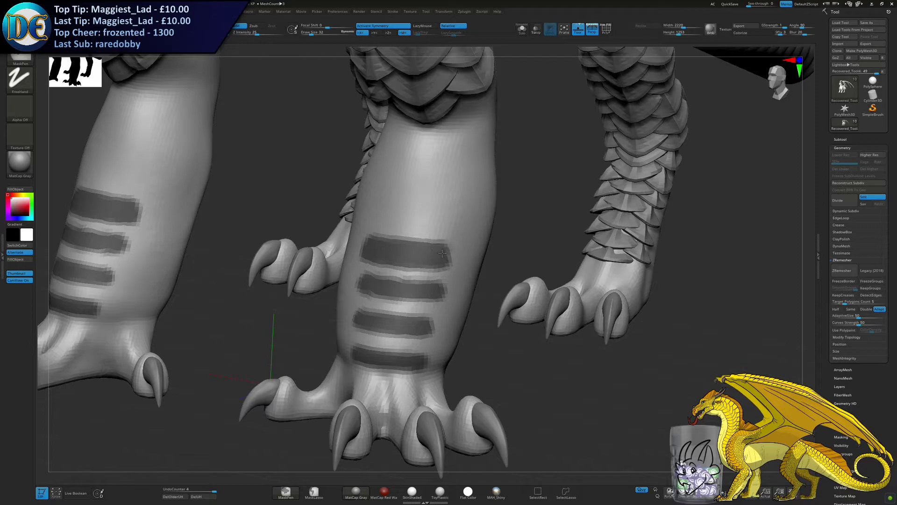
pyautogui.moveTo(380, 217)
pyautogui.keyDown('ctrl'); pyautogui.mouseDown()
pyautogui.moveTo(446, 221)
pyautogui.moveTo(445, 208)
pyautogui.moveTo(407, 203)
pyautogui.moveTo(374, 207)
pyautogui.moveTo(445, 219)
pyautogui.mouseUp(); pyautogui.keyUp('ctrl')
pyautogui.keyDown('alt'); pyautogui.moveTo(441, 184); pyautogui.dragTo(436, 215, button='right'); pyautogui.keyUp('alt')
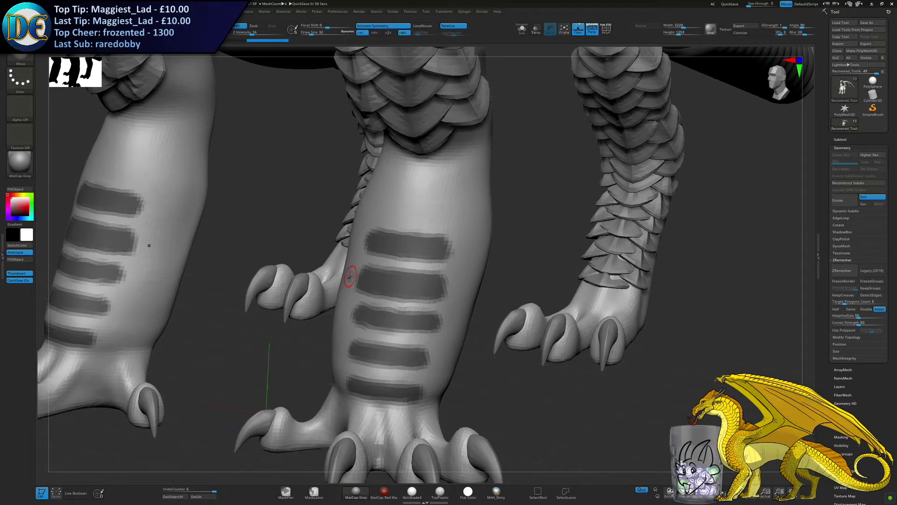
pyautogui.moveTo(344, 270); pyautogui.dragTo(467, 257, button='right')
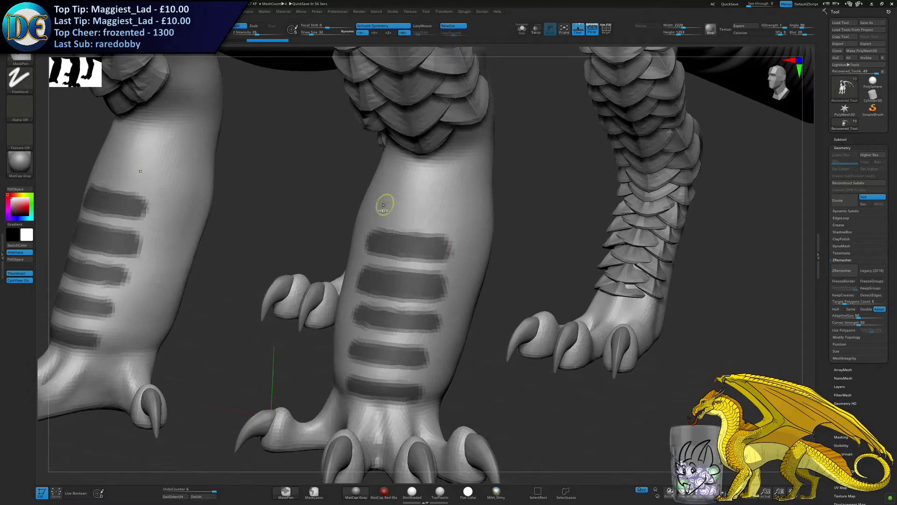
pyautogui.moveTo(404, 193); pyautogui.dragTo(406, 210, button='right')
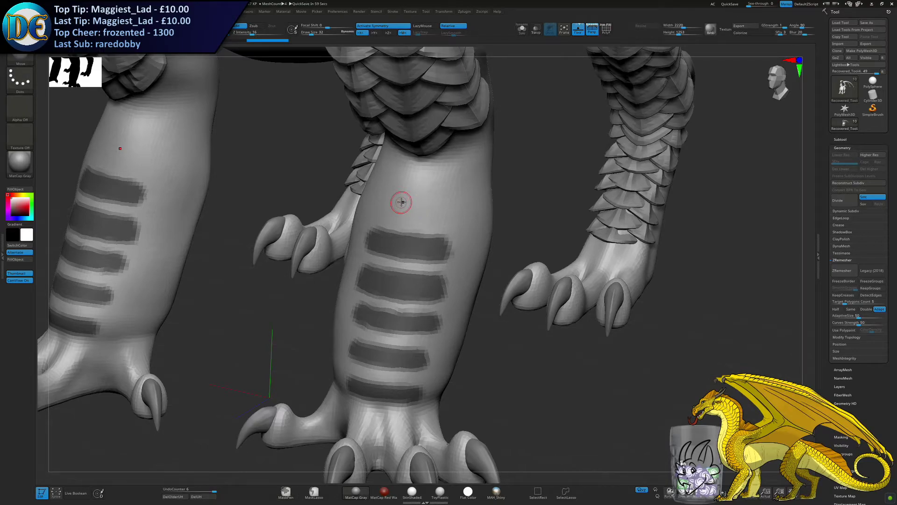
# Undo all five mask bands on the forelegs
pyautogui.moveTo(352, 315); pyautogui.dragTo(392, 262, button='right')
pyautogui.hotkey('ctrl', 'z')
pyautogui.hotkey('ctrl', 'z')
pyautogui.hotkey('ctrl', 'z')
pyautogui.hotkey('ctrl', 'z')
pyautogui.hotkey('ctrl', 'z')
# Reduce the brush's draw size to 25 and bring the whole dragon back into view
pyautogui.moveTo(416, 204)
pyautogui.mouseDown(button='right')
pyautogui.moveTo(441, 186)
pyautogui.moveTo(413, 275)
pyautogui.moveTo(432, 266)
pyautogui.moveTo(424, 273)
pyautogui.mouseUp(button='right')
pyautogui.press('s')
pyautogui.moveTo(423, 272); pyautogui.dragTo(421, 273)
pyautogui.moveTo(421, 272)
pyautogui.keyDown('ctrl'); pyautogui.mouseDown(button='right')
pyautogui.moveTo(417, 251)
pyautogui.moveTo(388, 300)
pyautogui.mouseUp(button='right'); pyautogui.keyUp('ctrl')
pyautogui.keyDown('ctrl'); pyautogui.moveTo(389, 300); pyautogui.dragTo(388, 244, button='right'); pyautogui.keyUp('ctrl')
pyautogui.keyDown('ctrl'); pyautogui.moveTo(423, 350); pyautogui.dragTo(416, 299, button='right'); pyautogui.keyUp('ctrl')
pyautogui.moveTo(416, 299); pyautogui.dragTo(499, 229, button='right')
# Switch to File Explorer, open the Desktop folder inside F; Main Recordings, and delete the newest unneeded recording
pyautogui.press('super')
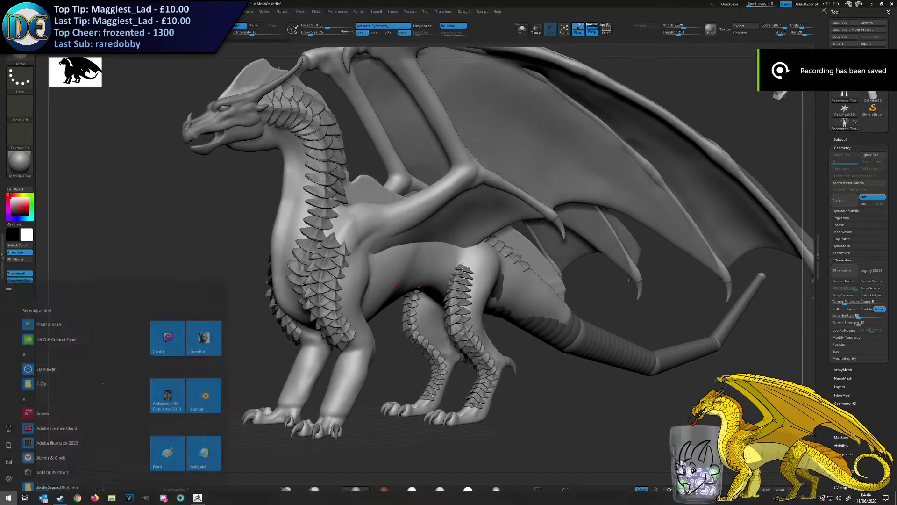
pyautogui.press('super+e')
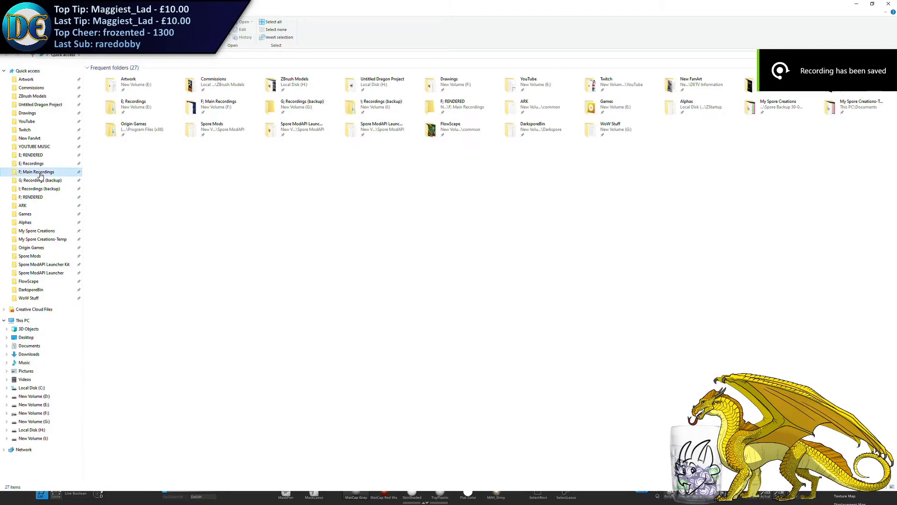
pyautogui.click(40, 173)
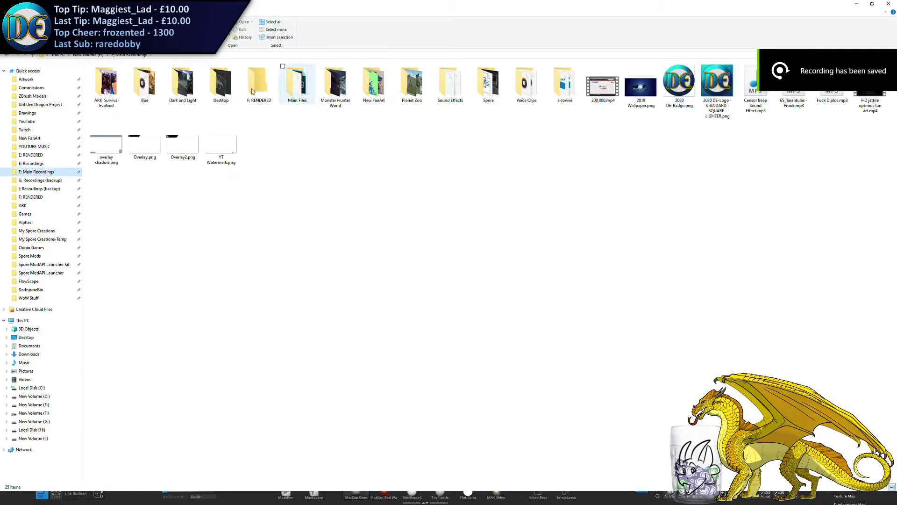
pyautogui.doubleClick(221, 84)
pyautogui.click(281, 144)
pyautogui.press('Delete')
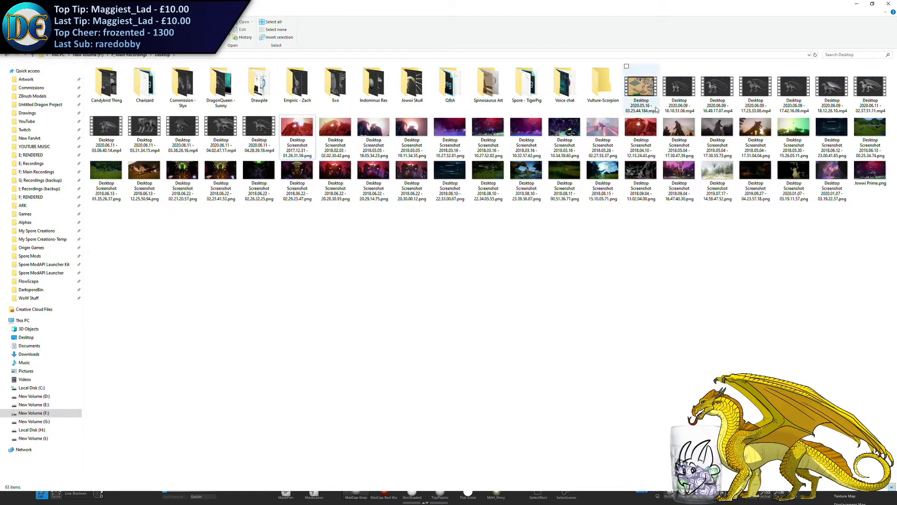
# Check the dragon recordings from 2020.06.11 and 2020.06.09 one by one, briefly playing one of the 2020.06.11 clips
pyautogui.click(248, 134)
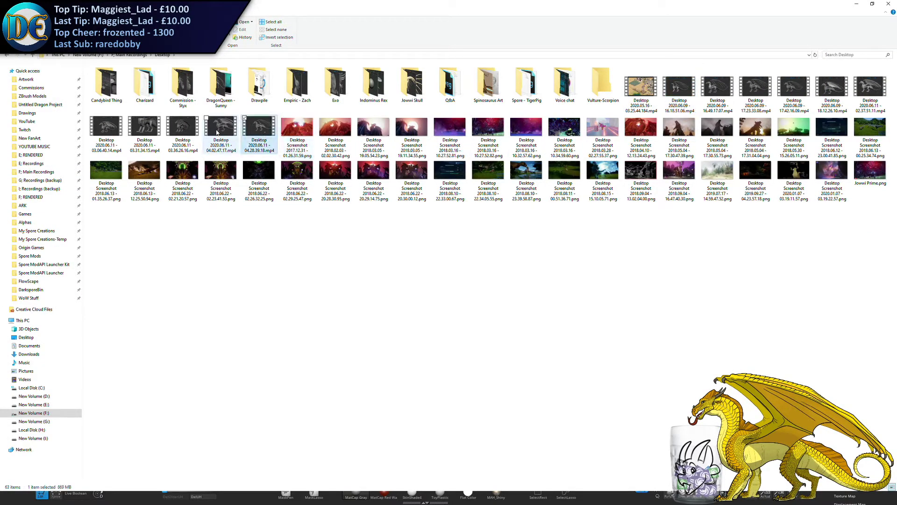
pyautogui.click(217, 133)
pyautogui.click(180, 134)
pyautogui.click(143, 135)
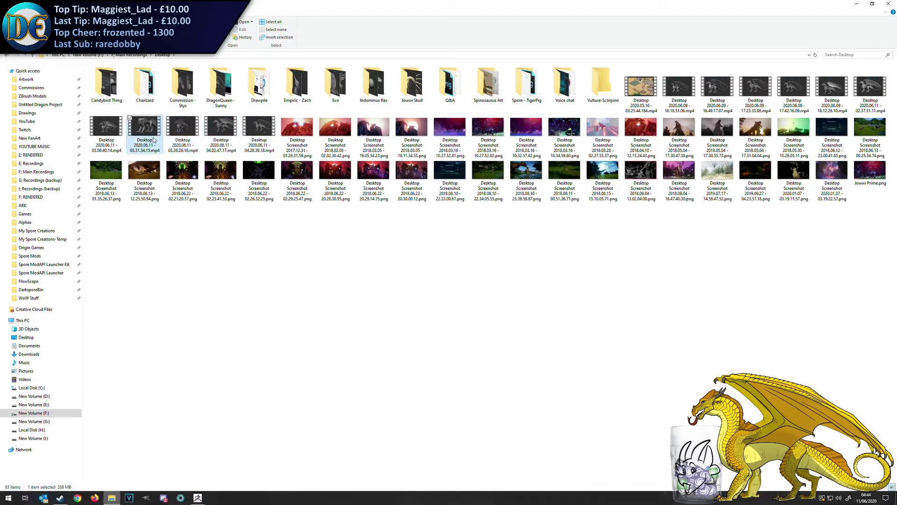
pyautogui.click(122, 135)
pyautogui.doubleClick(142, 133)
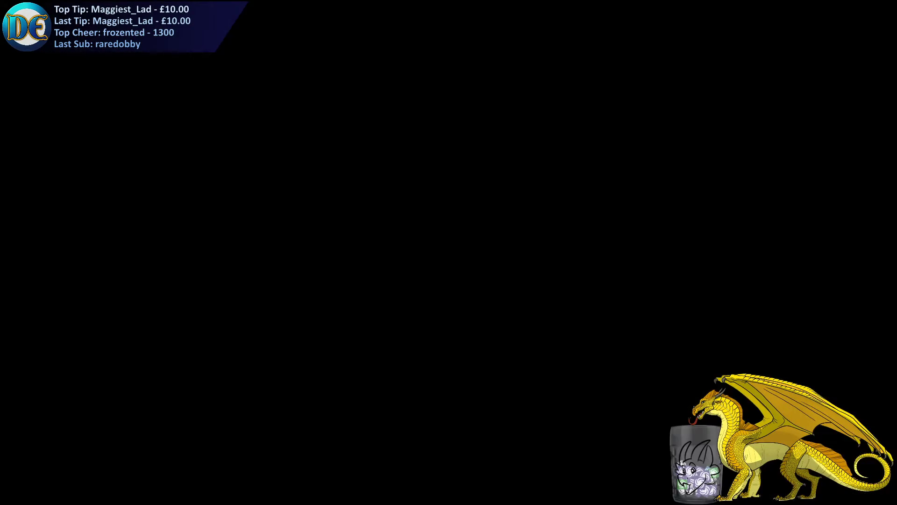
pyautogui.hotkey('alt', 'F4')
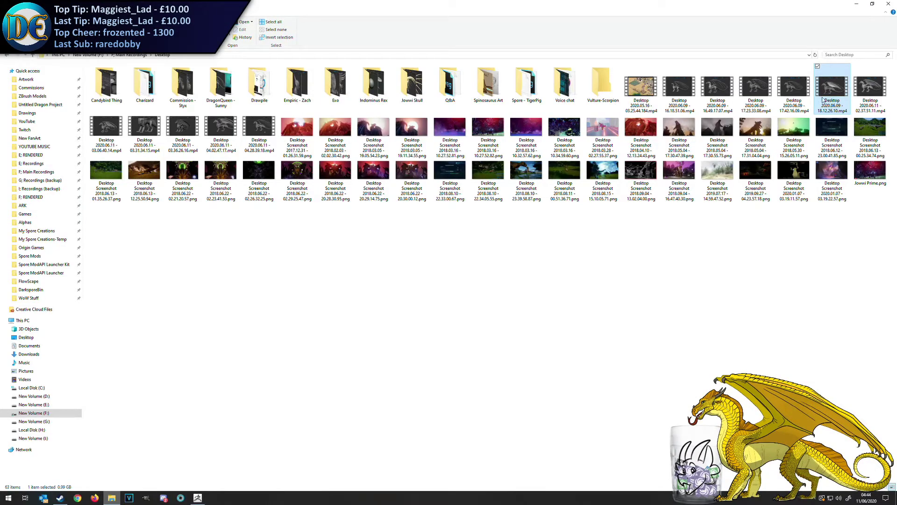
pyautogui.click(796, 96)
pyautogui.click(769, 92)
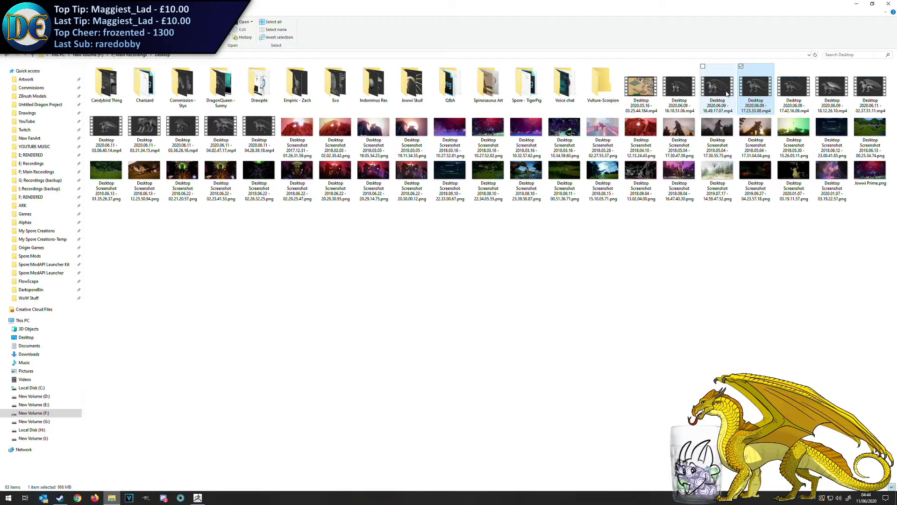
pyautogui.click(727, 94)
# Move all dragon recordings from 2020.06.09 16.18.51.06 through the last 2020.06.11 clip into the DragonQueen - Sunny folder
pyautogui.click(686, 92)
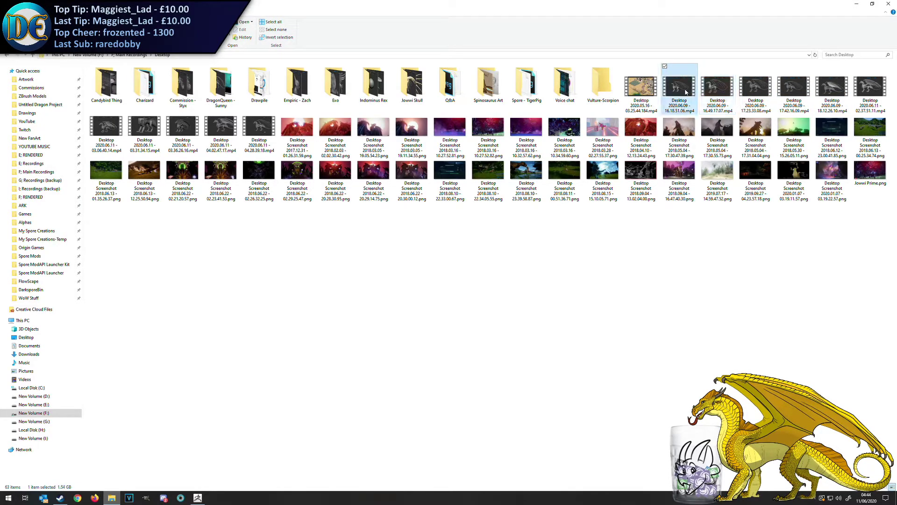
pyautogui.keyDown('shift'); pyautogui.click(259, 129); pyautogui.keyUp('shift')
pyautogui.moveTo(259, 128); pyautogui.dragTo(219, 84)
# Check the combined size and video length of all recordings in the DragonQueen - Sunny folder, and return to ZBrush
pyautogui.doubleClick(220, 84)
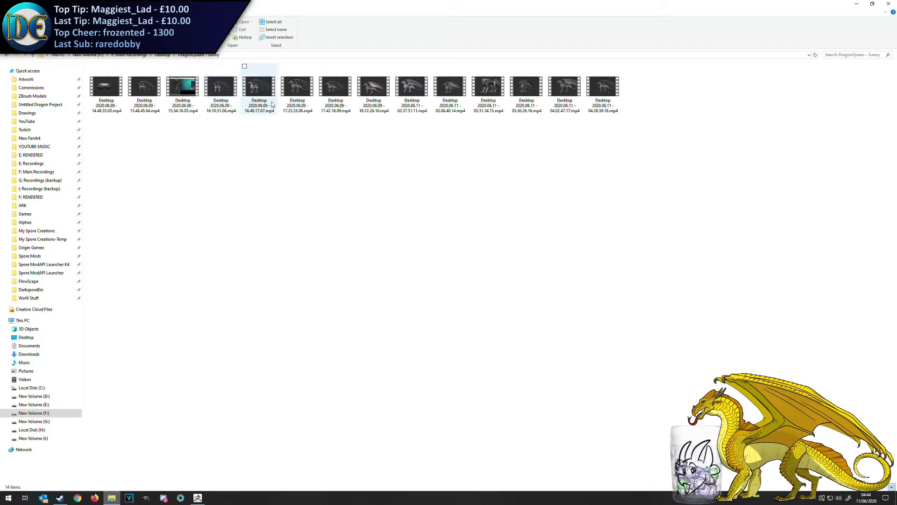
pyautogui.hotkey('ctrl', 'a')
pyautogui.rightClick(243, 95)
pyautogui.click(294, 205)
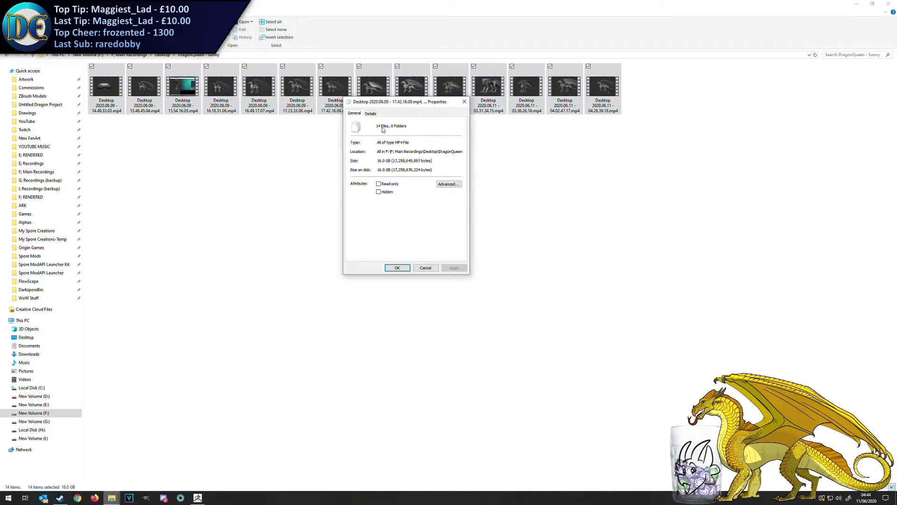
pyautogui.click(373, 114)
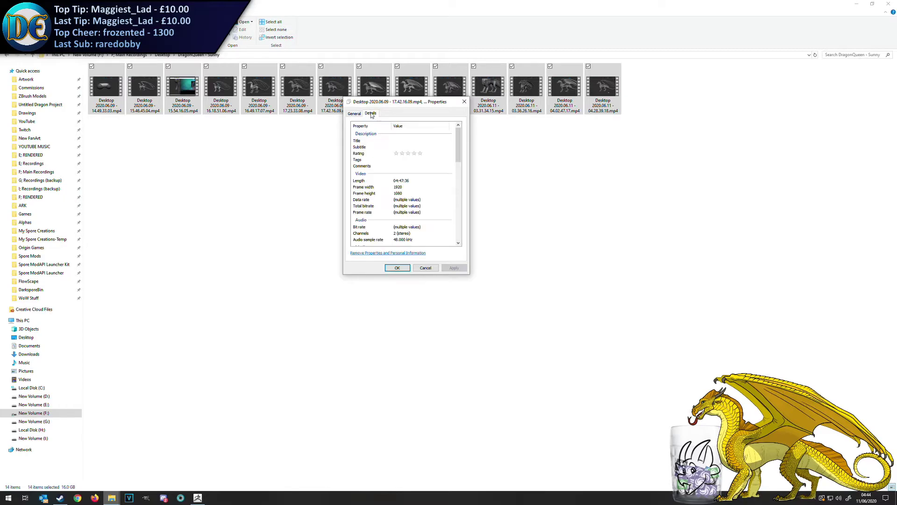
pyautogui.click(464, 101)
pyautogui.click(616, 176)
pyautogui.click(893, 3)
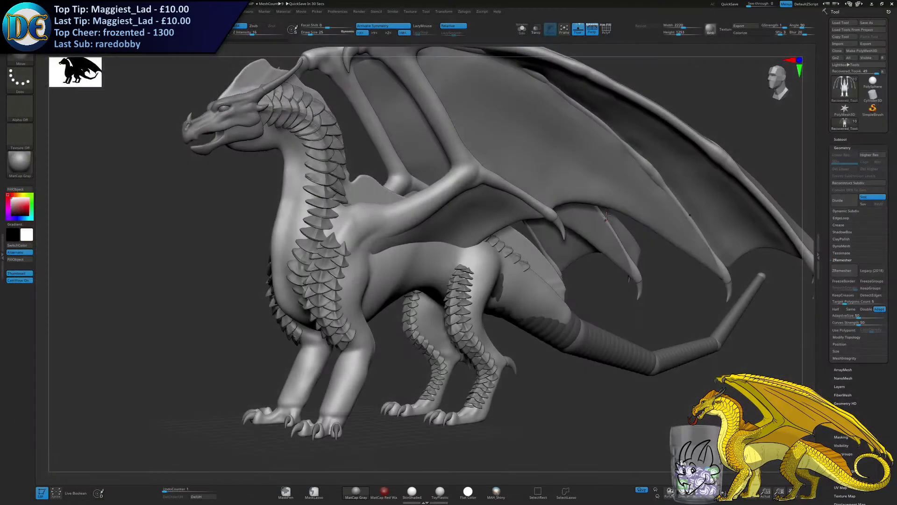
# Reshape the lower foreleg in side view with an enlarged Move brush
pyautogui.moveTo(670, 361)
pyautogui.mouseDown(button='right')
pyautogui.moveTo(639, 354)
pyautogui.moveTo(641, 319)
pyautogui.mouseUp(button='right')
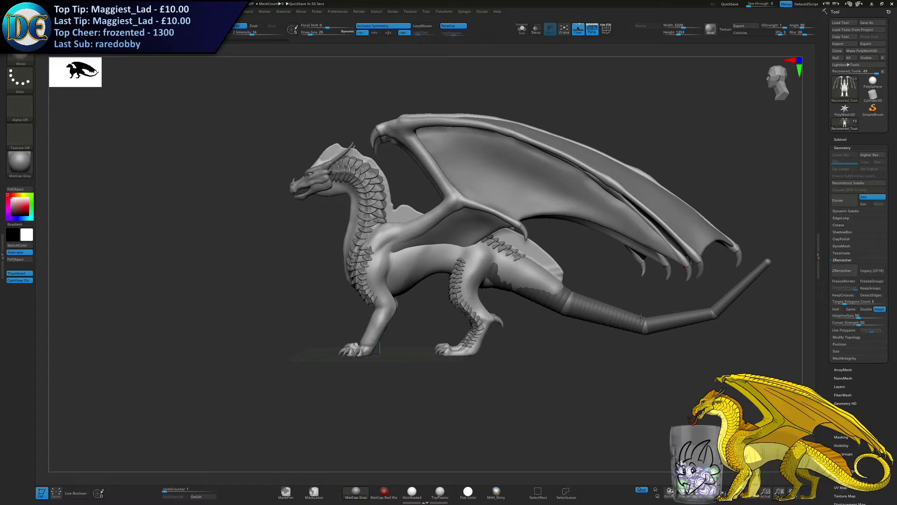
pyautogui.press('s')
pyautogui.click(228, 270)
pyautogui.click(224, 273)
pyautogui.press('space')
pyautogui.press('b')
pyautogui.moveTo(377, 318)
pyautogui.keyDown('alt'); pyautogui.mouseDown(button='right')
pyautogui.moveTo(392, 273)
pyautogui.moveTo(386, 281)
pyautogui.mouseUp(button='right'); pyautogui.keyUp('alt')
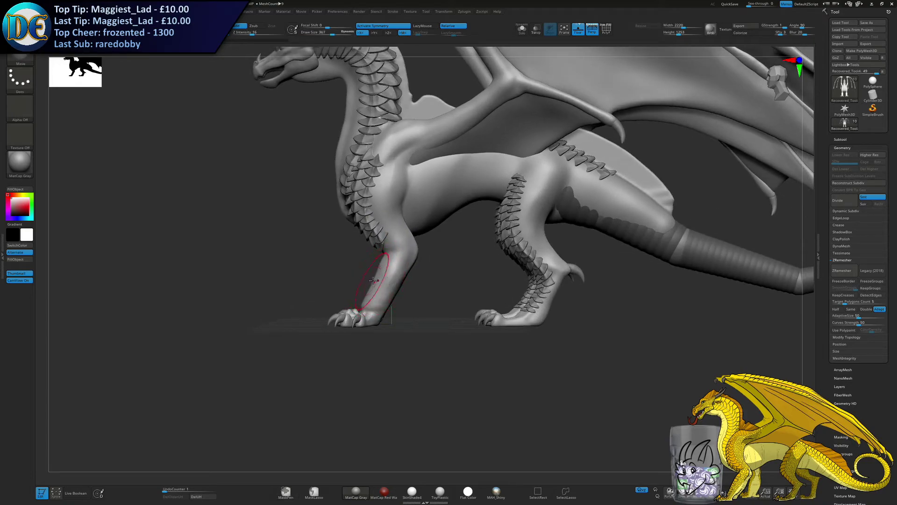
pyautogui.moveTo(372, 279); pyautogui.dragTo(386, 273)
pyautogui.hotkey('ctrl', 'z')
pyautogui.press('s')
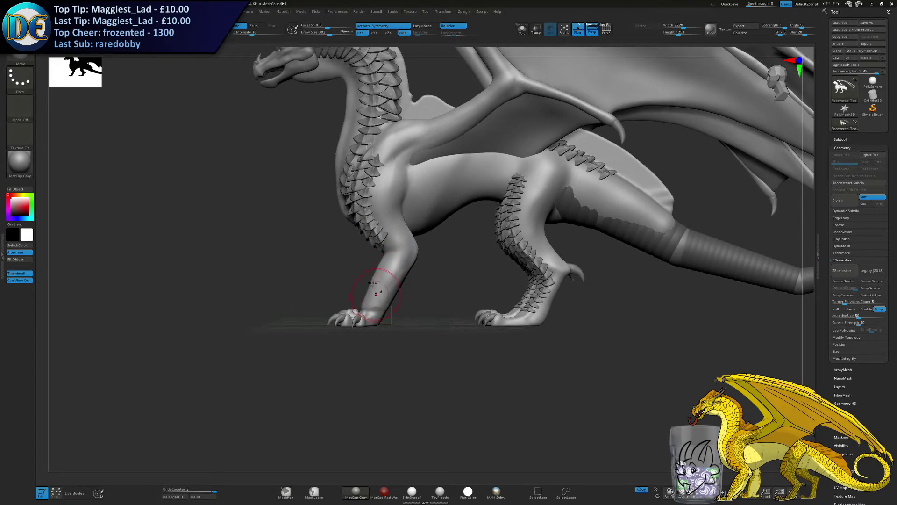
pyautogui.keyDown('alt'); pyautogui.moveTo(384, 299); pyautogui.dragTo(375, 276, button='right'); pyautogui.keyUp('alt')
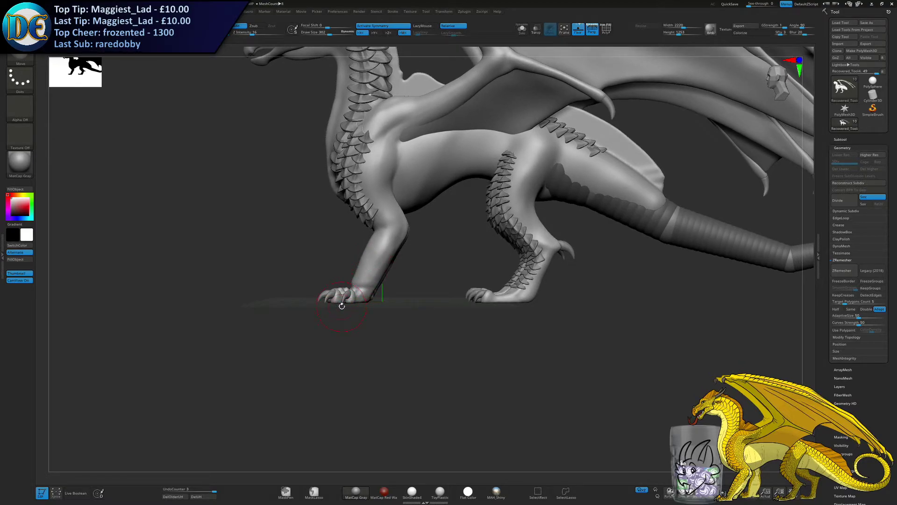
pyautogui.moveTo(351, 323)
pyautogui.keyDown('ctrl'); pyautogui.mouseDown(button='right')
pyautogui.moveTo(348, 306)
pyautogui.moveTo(353, 322)
pyautogui.mouseUp(button='right'); pyautogui.keyUp('ctrl')
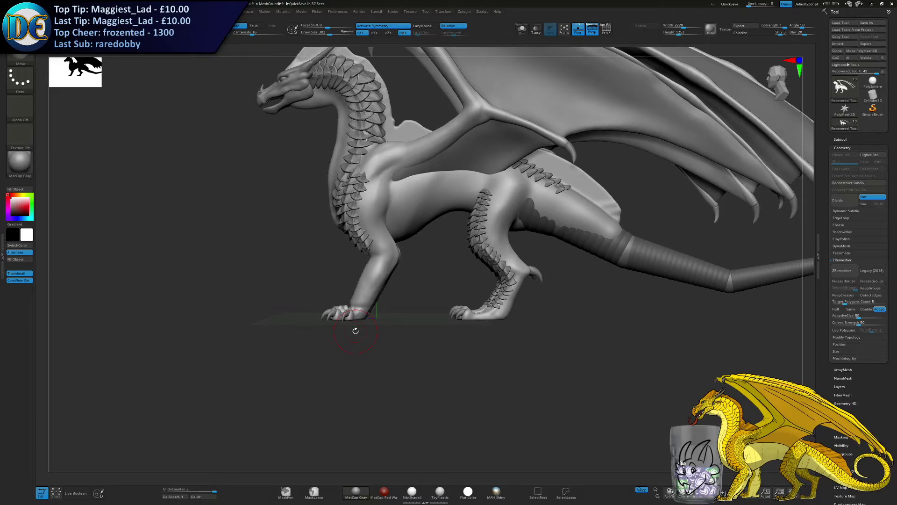
# Examine the whole dragon's stance from several sides, and inspect the bare lower forelegs and feet up close
pyautogui.moveTo(217, 332); pyautogui.dragTo(238, 342, button='right')
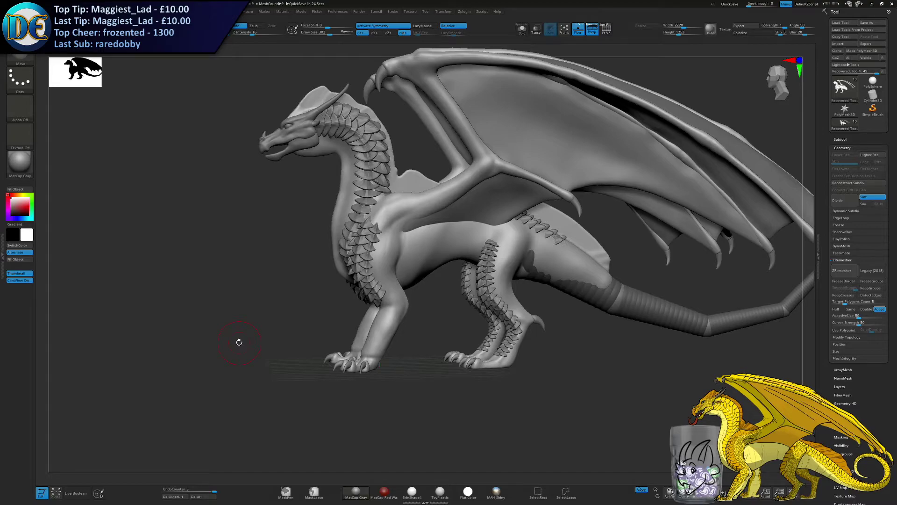
pyautogui.moveTo(240, 315); pyautogui.dragTo(245, 309)
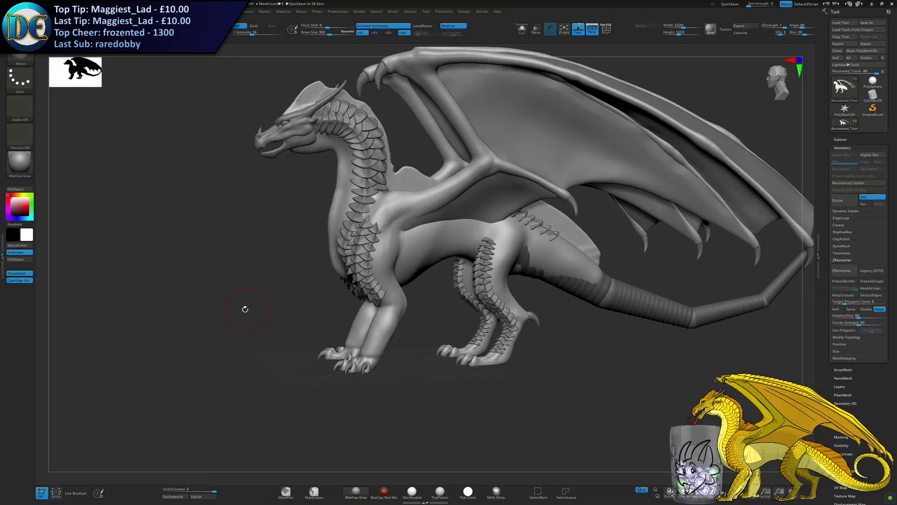
pyautogui.keyDown('shift'); pyautogui.moveTo(217, 307); pyautogui.dragTo(237, 302); pyautogui.keyUp('shift')
pyautogui.moveTo(374, 290)
pyautogui.keyDown('alt'); pyautogui.mouseDown()
pyautogui.moveTo(396, 240)
pyautogui.moveTo(451, 316)
pyautogui.moveTo(469, 284)
pyautogui.moveTo(465, 291)
pyautogui.mouseUp(); pyautogui.keyUp('alt')
pyautogui.press('s')
pyautogui.moveTo(466, 282)
pyautogui.mouseDown()
pyautogui.moveTo(447, 283)
pyautogui.moveTo(564, 257)
pyautogui.mouseUp()
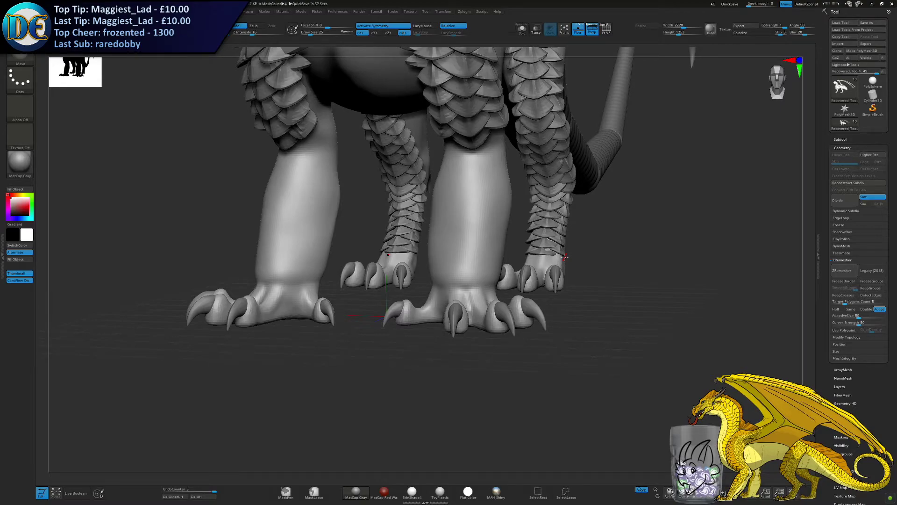
pyautogui.keyDown('alt'); pyautogui.moveTo(456, 332); pyautogui.dragTo(397, 288, button='right'); pyautogui.keyUp('alt')
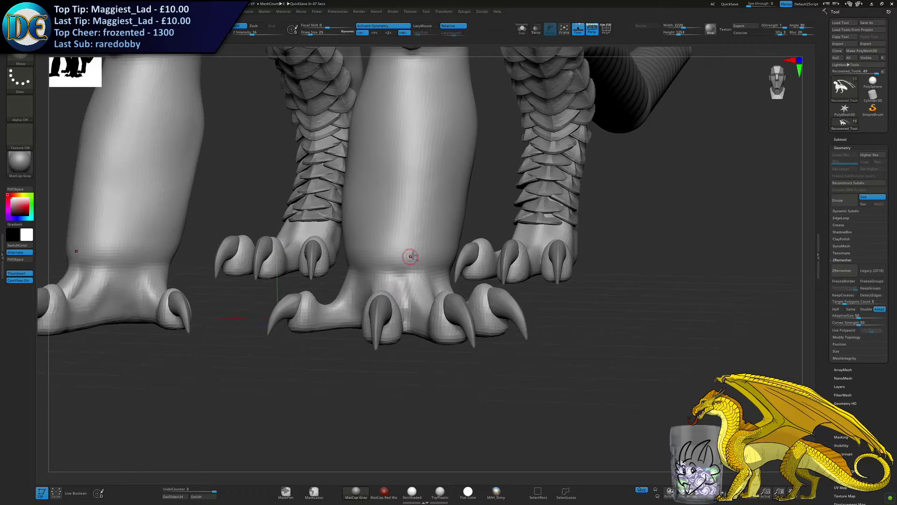
pyautogui.keyDown('alt'); pyautogui.moveTo(408, 258); pyautogui.dragTo(417, 309, button='right'); pyautogui.keyUp('alt')
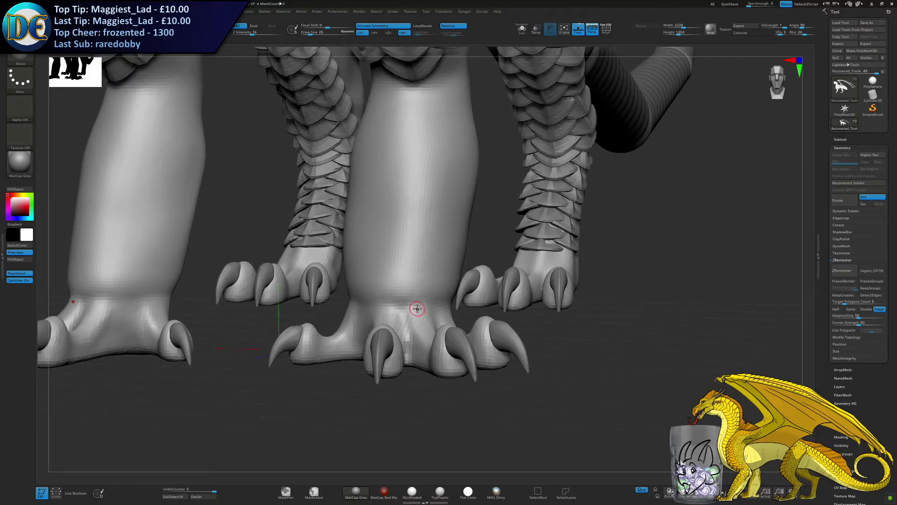
# Mask three horizontal bands across the front of the lower foreleg, starting just below the existing scales
pyautogui.keyDown('alt'); pyautogui.moveTo(400, 176); pyautogui.dragTo(395, 228, button='right'); pyautogui.keyUp('alt')
pyautogui.press('s')
pyautogui.moveTo(394, 228); pyautogui.dragTo(397, 228)
pyautogui.keyDown('alt'); pyautogui.moveTo(409, 198); pyautogui.dragTo(412, 226, button='right'); pyautogui.keyUp('alt')
pyautogui.moveTo(393, 190)
pyautogui.keyDown('ctrl'); pyautogui.mouseDown()
pyautogui.moveTo(441, 188)
pyautogui.moveTo(408, 189)
pyautogui.moveTo(449, 198)
pyautogui.moveTo(371, 206)
pyautogui.moveTo(445, 194)
pyautogui.moveTo(386, 197)
pyautogui.mouseUp(); pyautogui.keyUp('ctrl')
pyautogui.hotkey('ctrl', 'z')
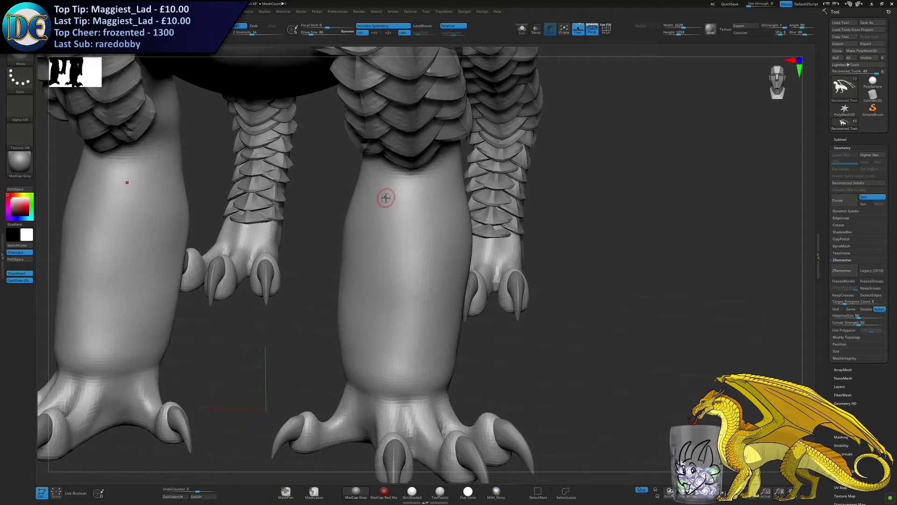
pyautogui.moveTo(380, 186)
pyautogui.keyDown('ctrl'); pyautogui.mouseDown()
pyautogui.moveTo(431, 187)
pyautogui.moveTo(381, 187)
pyautogui.moveTo(393, 197)
pyautogui.moveTo(447, 192)
pyautogui.moveTo(429, 191)
pyautogui.mouseUp(); pyautogui.keyUp('ctrl')
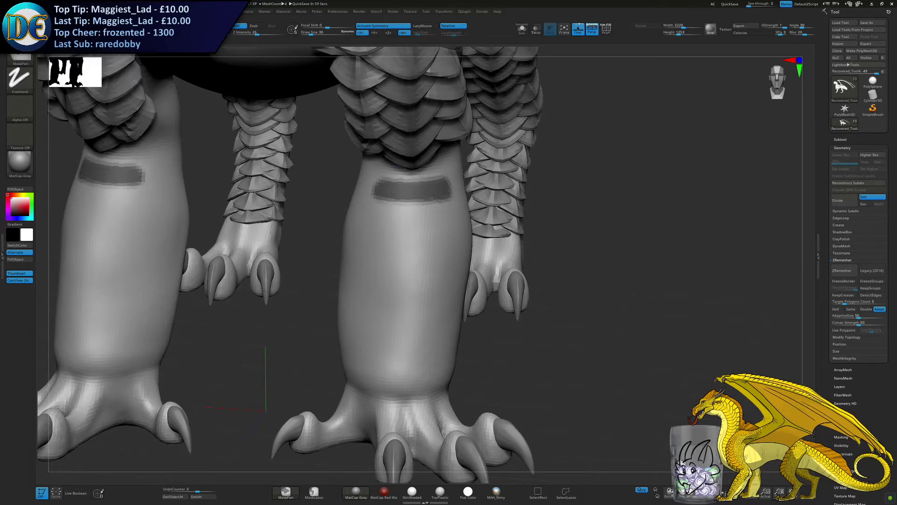
pyautogui.moveTo(369, 216)
pyautogui.keyDown('ctrl'); pyautogui.mouseDown()
pyautogui.moveTo(448, 215)
pyautogui.moveTo(367, 219)
pyautogui.moveTo(395, 231)
pyautogui.moveTo(456, 223)
pyautogui.mouseUp(); pyautogui.keyUp('ctrl')
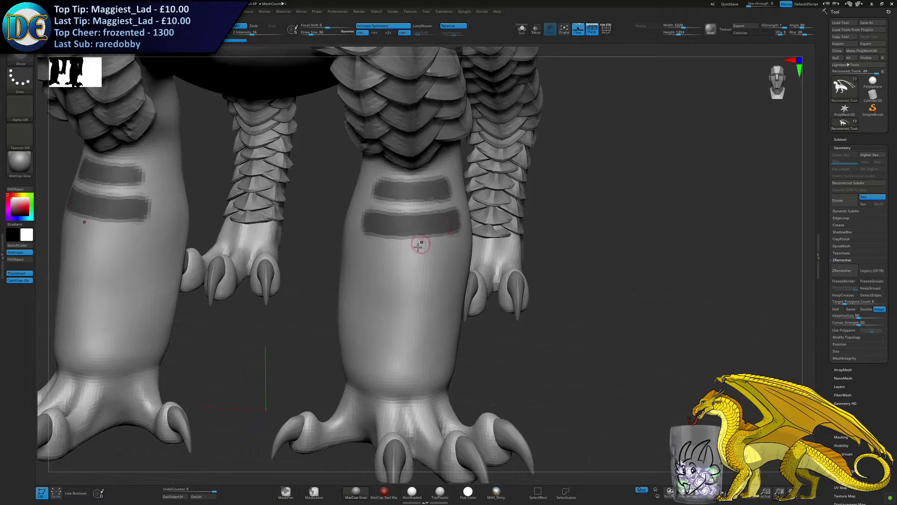
pyautogui.keyDown('alt'); pyautogui.moveTo(408, 258); pyautogui.dragTo(411, 240, button='right'); pyautogui.keyUp('alt')
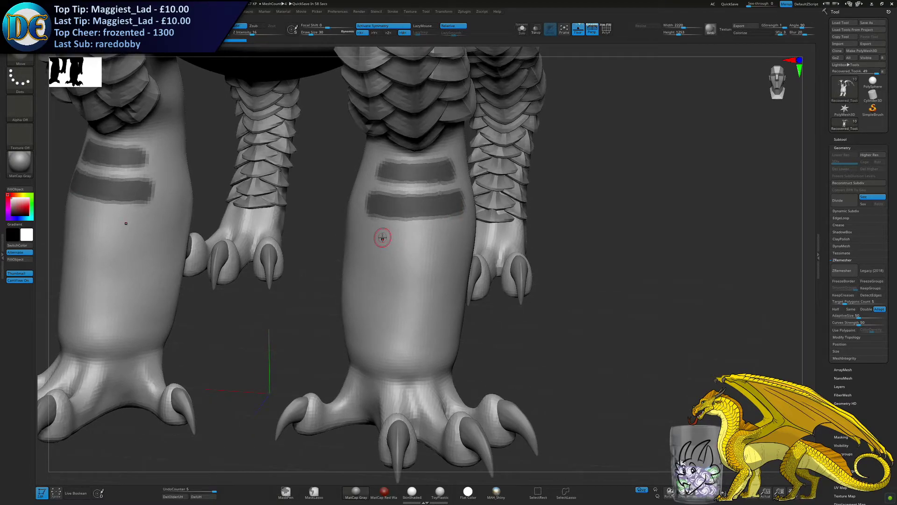
pyautogui.keyDown('alt'); pyautogui.moveTo(405, 289); pyautogui.dragTo(407, 256, button='right'); pyautogui.keyUp('alt')
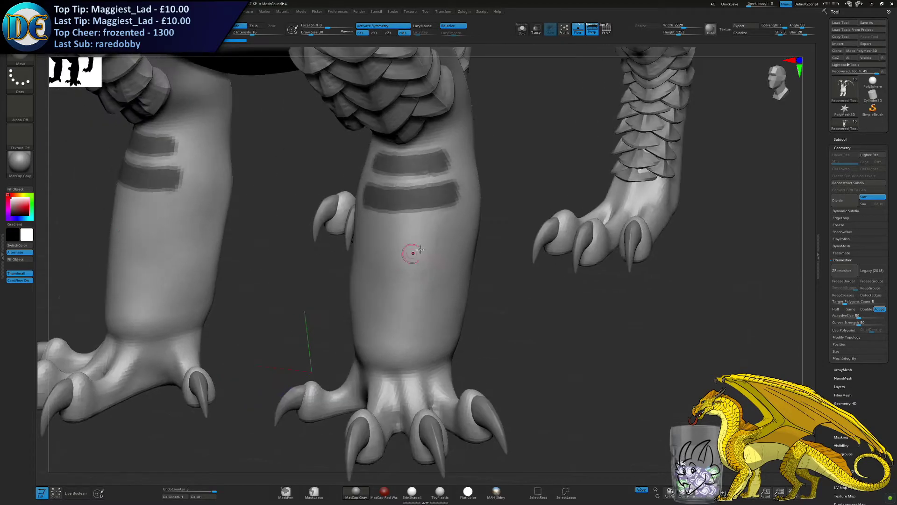
pyautogui.moveTo(372, 232); pyautogui.dragTo(407, 230, button='right')
pyautogui.moveTo(361, 225)
pyautogui.keyDown('ctrl'); pyautogui.mouseDown()
pyautogui.moveTo(433, 227)
pyautogui.moveTo(362, 229)
pyautogui.moveTo(386, 237)
pyautogui.moveTo(452, 232)
pyautogui.mouseUp(); pyautogui.keyUp('ctrl')
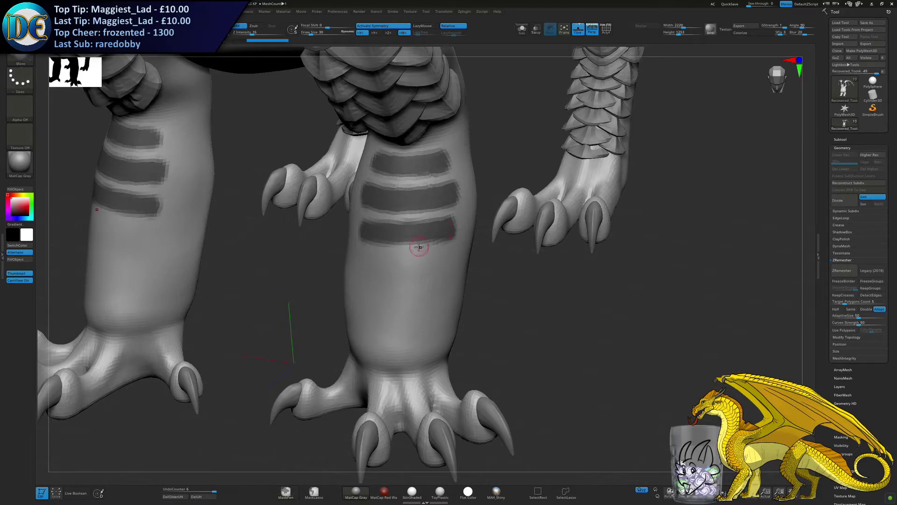
# Mask a fourth and a fifth horizontal band across the middle of the lower foreleg, spaced like those above
pyautogui.moveTo(421, 248); pyautogui.dragTo(382, 236, button='right')
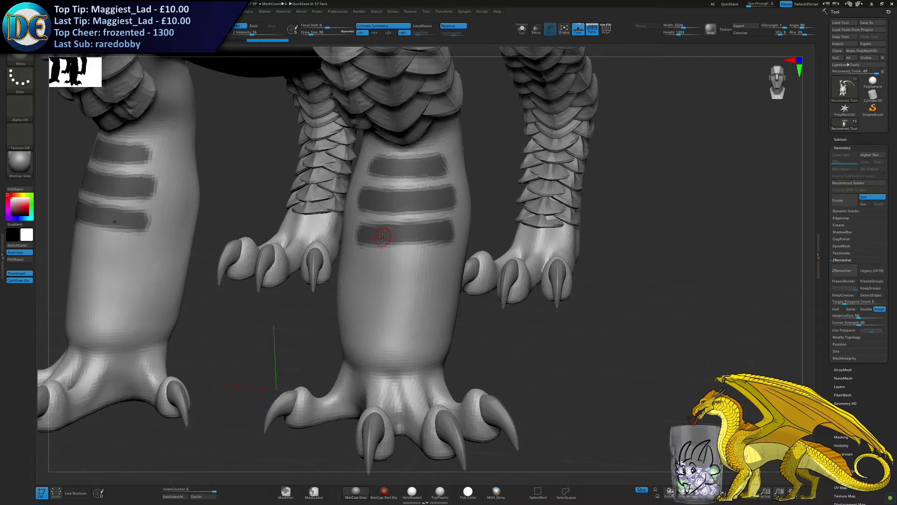
pyautogui.moveTo(333, 260)
pyautogui.mouseDown(button='right')
pyautogui.moveTo(336, 282)
pyautogui.moveTo(398, 249)
pyautogui.mouseUp(button='right')
pyautogui.moveTo(375, 226)
pyautogui.keyDown('ctrl'); pyautogui.mouseDown()
pyautogui.moveTo(472, 228)
pyautogui.moveTo(374, 231)
pyautogui.moveTo(409, 239)
pyautogui.moveTo(469, 227)
pyautogui.mouseUp(); pyautogui.keyUp('ctrl')
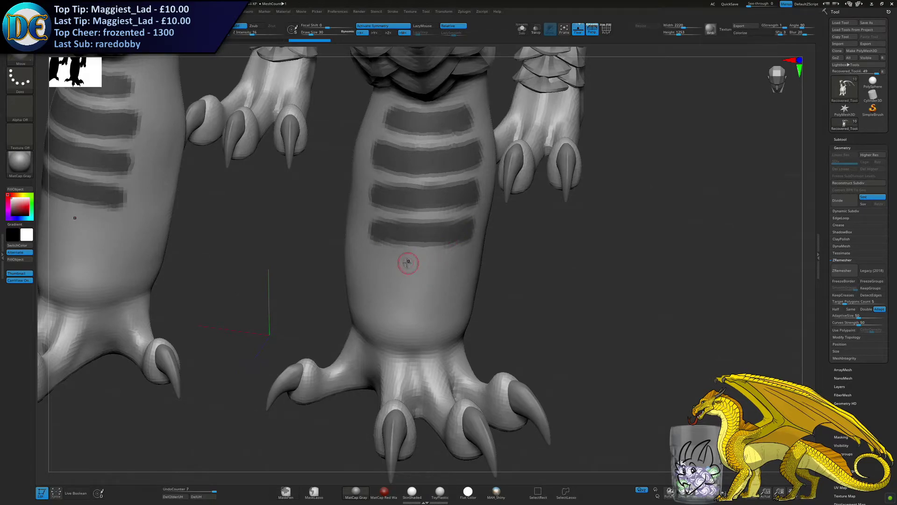
pyautogui.moveTo(407, 260); pyautogui.dragTo(392, 260, button='right')
pyautogui.moveTo(393, 260)
pyautogui.keyDown('ctrl'); pyautogui.mouseDown()
pyautogui.moveTo(381, 261)
pyautogui.moveTo(463, 262)
pyautogui.moveTo(392, 263)
pyautogui.moveTo(388, 273)
pyautogui.moveTo(451, 269)
pyautogui.moveTo(382, 275)
pyautogui.moveTo(440, 277)
pyautogui.mouseUp(); pyautogui.keyUp('ctrl')
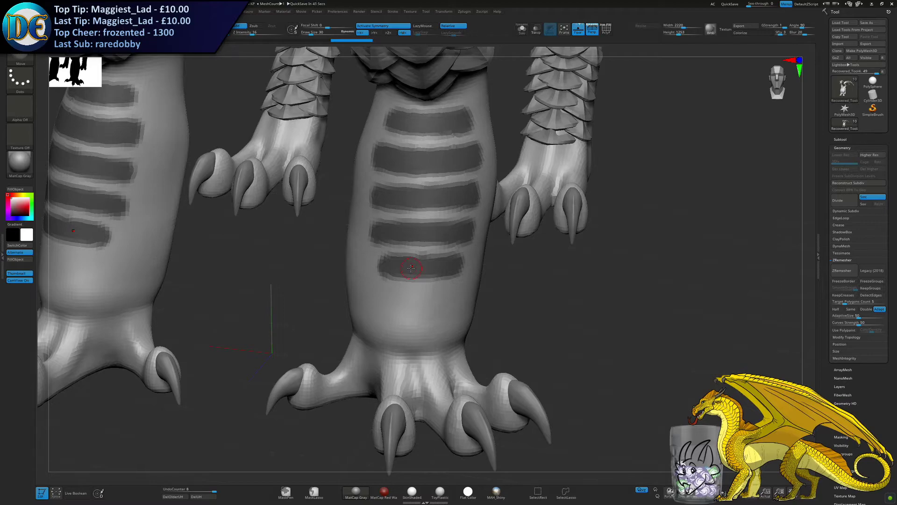
# Continue the masked bands down the lower foreleg with three more, ending at the ankle
pyautogui.keyDown('alt'); pyautogui.moveTo(411, 268); pyautogui.dragTo(428, 225, button='right'); pyautogui.keyUp('alt')
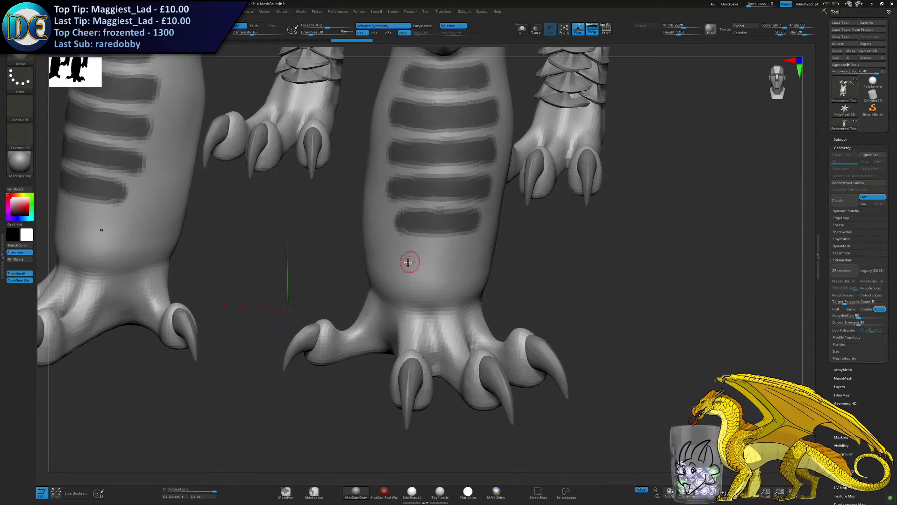
pyautogui.moveTo(401, 266); pyautogui.dragTo(431, 253, button='right')
pyautogui.moveTo(410, 254)
pyautogui.keyDown('ctrl'); pyautogui.mouseDown()
pyautogui.moveTo(467, 250)
pyautogui.moveTo(414, 254)
pyautogui.moveTo(463, 260)
pyautogui.mouseUp(); pyautogui.keyUp('ctrl')
pyautogui.moveTo(437, 295); pyautogui.dragTo(429, 286, button='right')
pyautogui.moveTo(409, 285)
pyautogui.keyDown('ctrl'); pyautogui.mouseDown()
pyautogui.moveTo(467, 286)
pyautogui.moveTo(408, 291)
pyautogui.moveTo(456, 286)
pyautogui.mouseUp(); pyautogui.keyUp('ctrl')
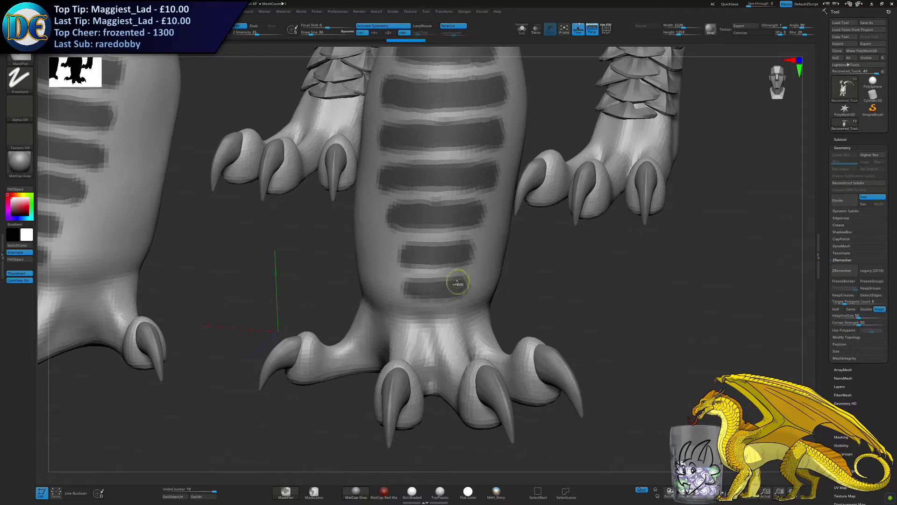
pyautogui.hotkey('ctrl', 'z')
pyautogui.moveTo(418, 254)
pyautogui.keyDown('ctrl'); pyautogui.mouseDown()
pyautogui.moveTo(405, 257)
pyautogui.moveTo(476, 254)
pyautogui.mouseUp(); pyautogui.keyUp('ctrl')
pyautogui.moveTo(457, 292)
pyautogui.keyDown('ctrl'); pyautogui.mouseDown()
pyautogui.moveTo(467, 287)
pyautogui.moveTo(397, 286)
pyautogui.moveTo(469, 288)
pyautogui.moveTo(419, 282)
pyautogui.moveTo(401, 291)
pyautogui.moveTo(455, 297)
pyautogui.mouseUp(); pyautogui.keyUp('ctrl')
pyautogui.moveTo(395, 317)
pyautogui.keyDown('ctrl'); pyautogui.mouseDown()
pyautogui.moveTo(472, 312)
pyautogui.moveTo(396, 321)
pyautogui.mouseUp(); pyautogui.keyUp('ctrl')
# Extend and even out the inner ends of the masked bands on the lower foreleg
pyautogui.moveTo(399, 324); pyautogui.dragTo(431, 323, button='right')
pyautogui.moveTo(372, 310)
pyautogui.keyDown('ctrl'); pyautogui.mouseDown()
pyautogui.moveTo(404, 310)
pyautogui.moveTo(401, 320)
pyautogui.moveTo(387, 315)
pyautogui.moveTo(396, 317)
pyautogui.mouseUp(); pyautogui.keyUp('ctrl')
pyautogui.hotkey('ctrl', 'z')
pyautogui.moveTo(413, 286)
pyautogui.keyDown('ctrl'); pyautogui.mouseDown()
pyautogui.moveTo(386, 283)
pyautogui.moveTo(415, 281)
pyautogui.mouseUp(); pyautogui.keyUp('ctrl')
pyautogui.moveTo(406, 250); pyautogui.dragTo(423, 241, button='right')
pyautogui.moveTo(401, 255)
pyautogui.keyDown('ctrl'); pyautogui.mouseDown()
pyautogui.moveTo(388, 257)
pyautogui.moveTo(418, 241)
pyautogui.mouseUp(); pyautogui.keyUp('ctrl')
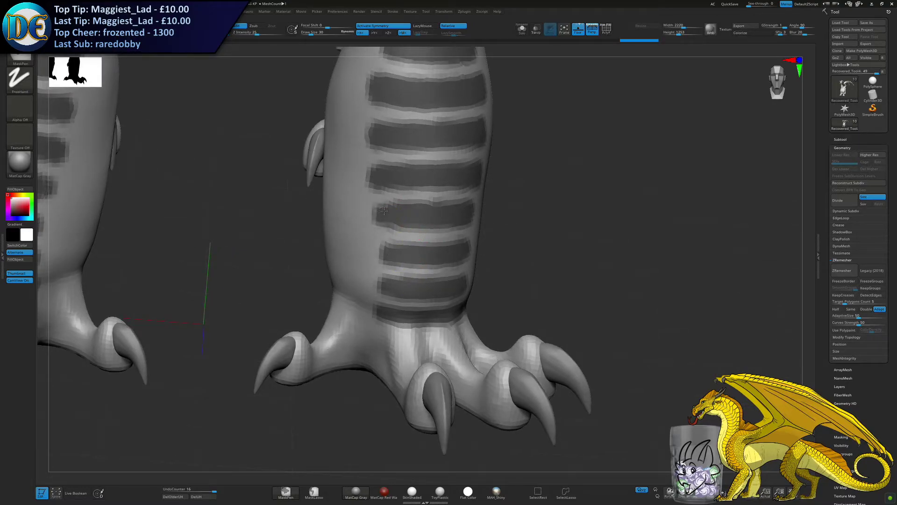
pyautogui.keyDown('ctrl'); pyautogui.moveTo(383, 211); pyautogui.dragTo(391, 205); pyautogui.keyUp('ctrl')
pyautogui.moveTo(392, 205); pyautogui.dragTo(422, 232, button='right')
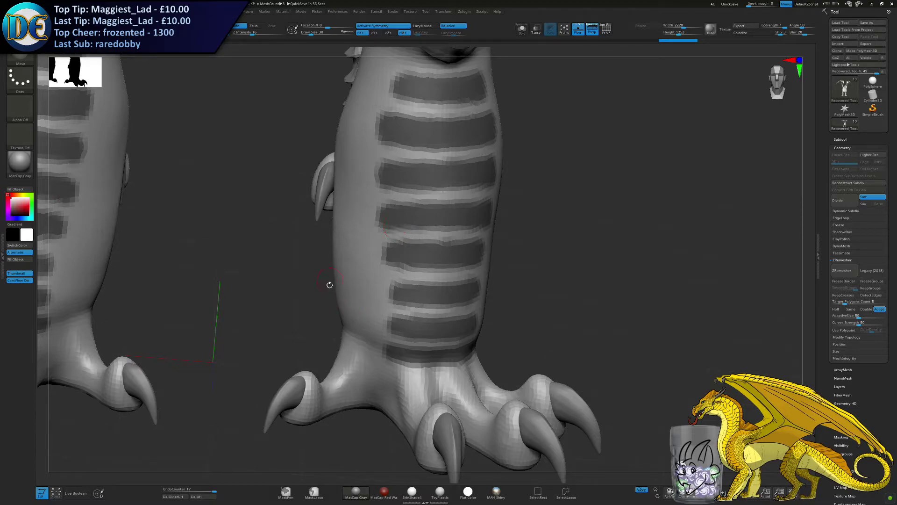
pyautogui.moveTo(330, 302); pyautogui.dragTo(398, 304)
pyautogui.keyDown('ctrl'); pyautogui.moveTo(425, 278); pyautogui.dragTo(405, 272); pyautogui.keyUp('ctrl')
pyautogui.moveTo(419, 311)
pyautogui.keyDown('ctrl'); pyautogui.mouseDown()
pyautogui.moveTo(412, 307)
pyautogui.moveTo(420, 299)
pyautogui.mouseUp(); pyautogui.keyUp('ctrl')
pyautogui.moveTo(423, 300)
pyautogui.mouseDown(button='right')
pyautogui.moveTo(503, 306)
pyautogui.moveTo(484, 294)
pyautogui.moveTo(484, 225)
pyautogui.mouseUp(button='right')
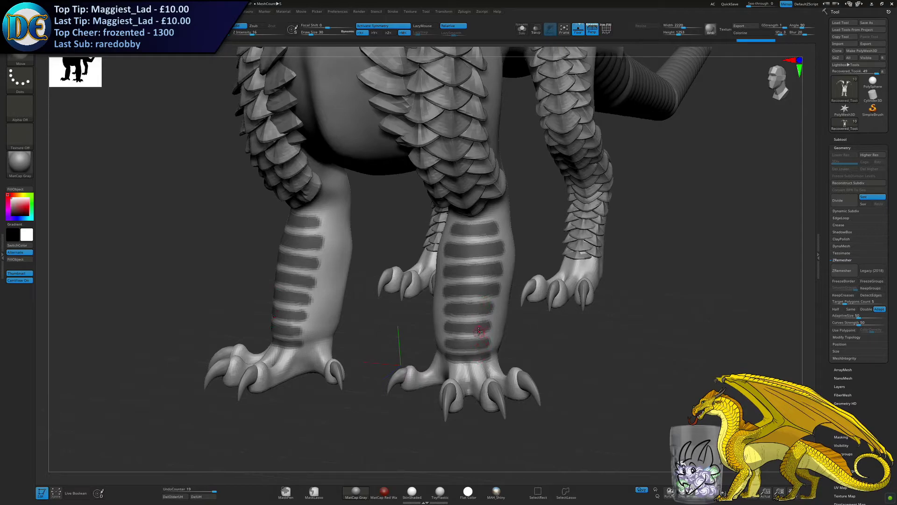
# Mask three short bands along the top of the innermost front toe, from the claw base to the ankle
pyautogui.moveTo(492, 229)
pyautogui.mouseDown(button='right')
pyautogui.moveTo(511, 268)
pyautogui.moveTo(457, 278)
pyautogui.mouseUp(button='right')
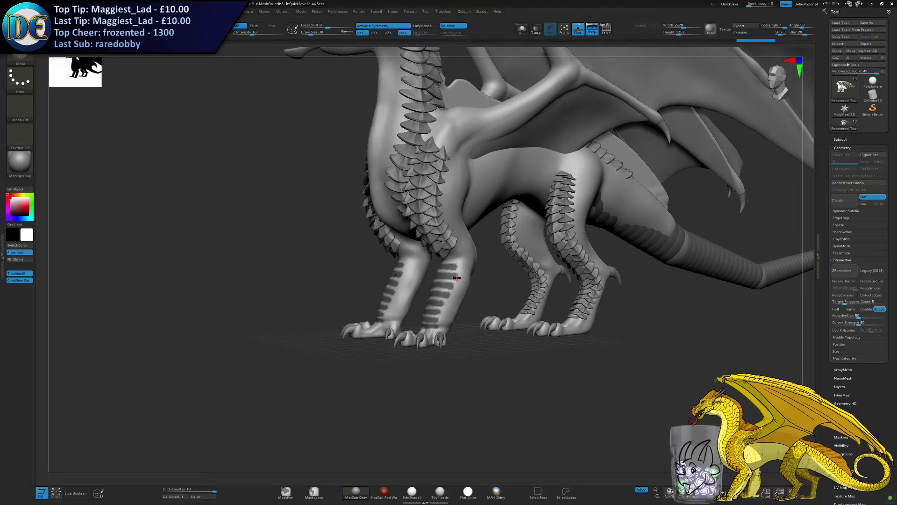
pyautogui.keyDown('alt'); pyautogui.moveTo(459, 377); pyautogui.dragTo(362, 353); pyautogui.keyUp('alt')
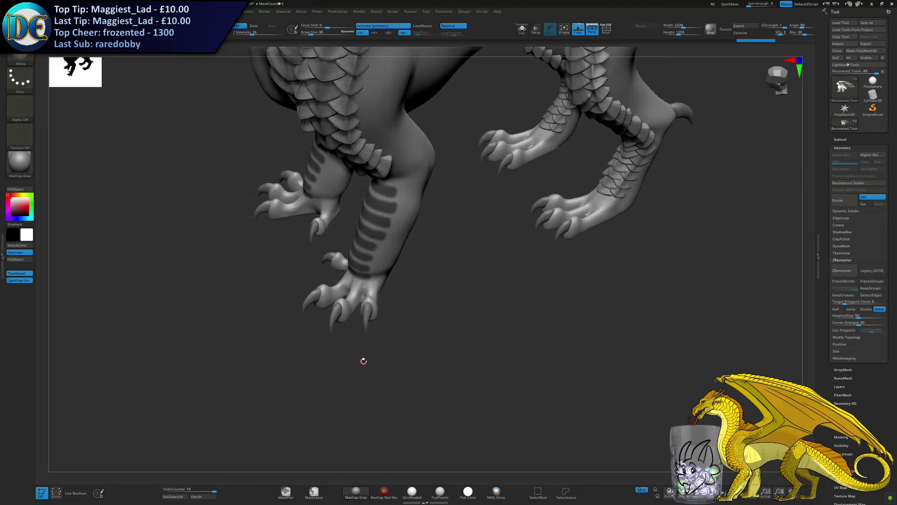
pyautogui.keyDown('alt'); pyautogui.moveTo(413, 294); pyautogui.dragTo(390, 365); pyautogui.keyUp('alt')
pyautogui.keyDown('ctrl'); pyautogui.moveTo(342, 223); pyautogui.dragTo(358, 248, button='right'); pyautogui.keyUp('ctrl')
pyautogui.moveTo(357, 248)
pyautogui.mouseDown(button='right')
pyautogui.moveTo(374, 255)
pyautogui.moveTo(394, 181)
pyautogui.mouseUp(button='right')
pyautogui.moveTo(339, 199)
pyautogui.mouseDown(button='right')
pyautogui.moveTo(300, 233)
pyautogui.moveTo(310, 222)
pyautogui.moveTo(302, 208)
pyautogui.mouseUp(button='right')
pyautogui.moveTo(310, 218)
pyautogui.keyDown('ctrl'); pyautogui.mouseDown()
pyautogui.moveTo(321, 208)
pyautogui.moveTo(304, 221)
pyautogui.mouseUp(); pyautogui.keyUp('ctrl')
pyautogui.keyDown('ctrl'); pyautogui.moveTo(342, 201); pyautogui.dragTo(346, 197); pyautogui.keyUp('ctrl')
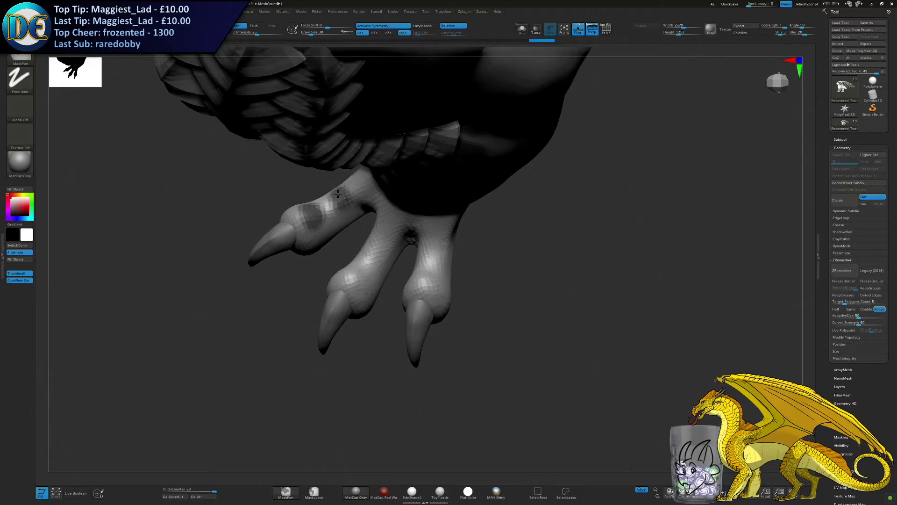
pyautogui.moveTo(347, 196); pyautogui.dragTo(357, 181, button='right')
pyautogui.keyDown('ctrl'); pyautogui.moveTo(359, 174); pyautogui.dragTo(375, 189); pyautogui.keyUp('ctrl')
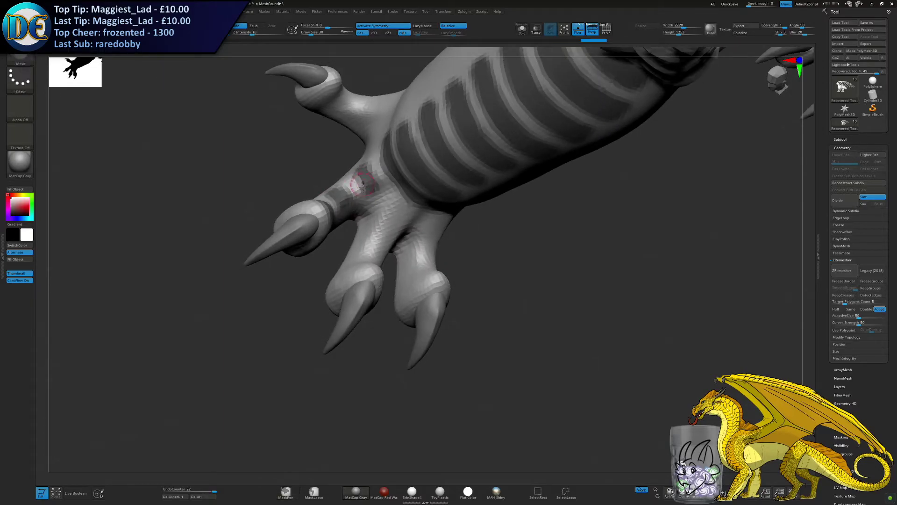
pyautogui.moveTo(366, 181); pyautogui.dragTo(343, 200, button='right')
# Mask matching short bands along the top of the middle front toe, from the claw base to the ankle
pyautogui.keyDown('ctrl'); pyautogui.moveTo(343, 268); pyautogui.dragTo(356, 276); pyautogui.keyUp('ctrl')
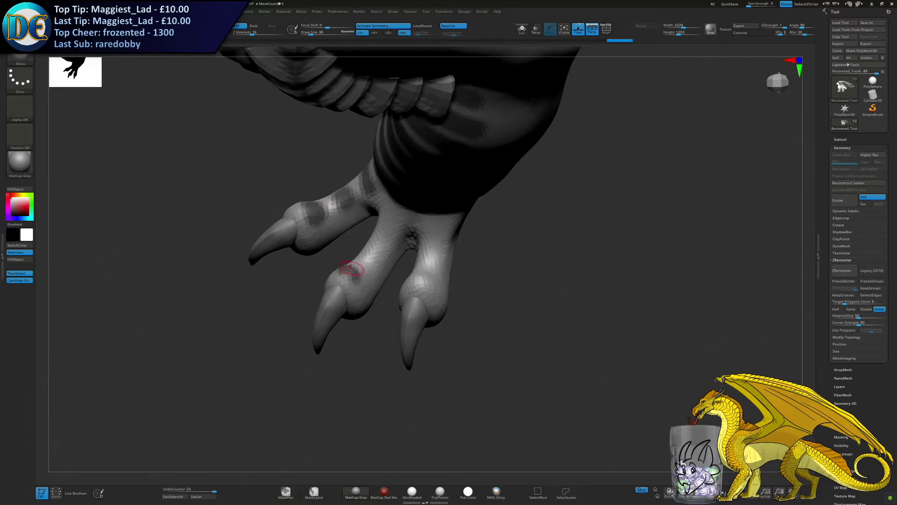
pyautogui.moveTo(347, 268); pyautogui.dragTo(349, 274, button='right')
pyautogui.keyDown('ctrl'); pyautogui.moveTo(348, 270); pyautogui.dragTo(356, 276); pyautogui.keyUp('ctrl')
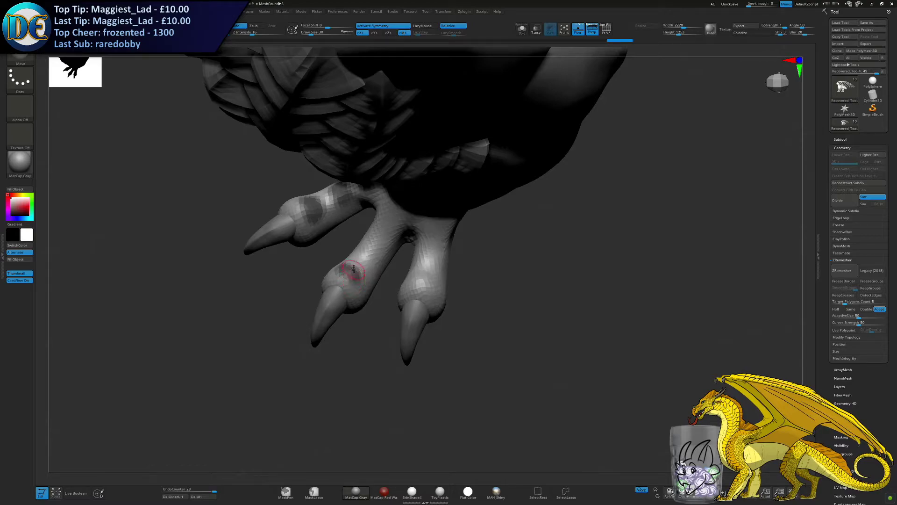
pyautogui.press('ctrl')
pyautogui.moveTo(347, 268)
pyautogui.keyDown('ctrl'); pyautogui.mouseDown()
pyautogui.moveTo(359, 273)
pyautogui.moveTo(373, 241)
pyautogui.mouseUp(); pyautogui.keyUp('ctrl')
pyautogui.moveTo(374, 247); pyautogui.dragTo(384, 225, button='right')
pyautogui.press('ctrl')
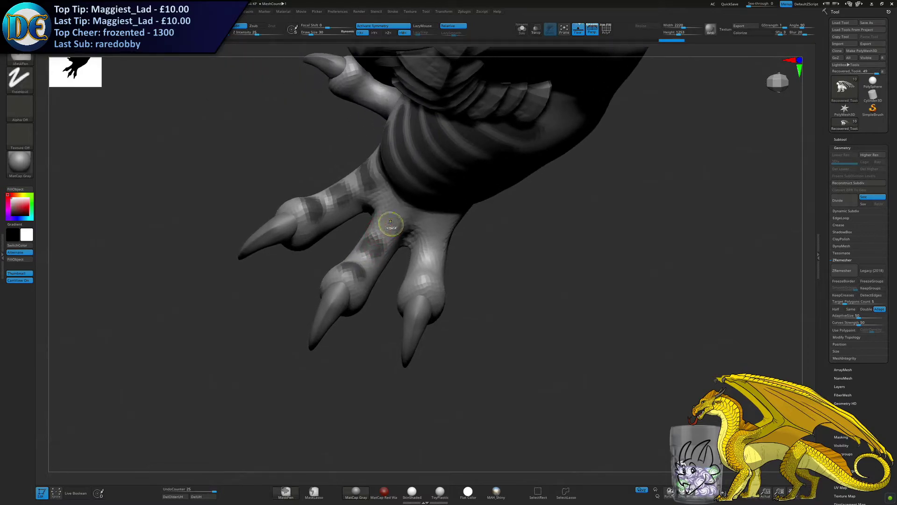
pyautogui.keyDown('ctrl'); pyautogui.moveTo(394, 217); pyautogui.dragTo(396, 221); pyautogui.keyUp('ctrl')
pyautogui.moveTo(396, 222); pyautogui.dragTo(387, 224, button='right')
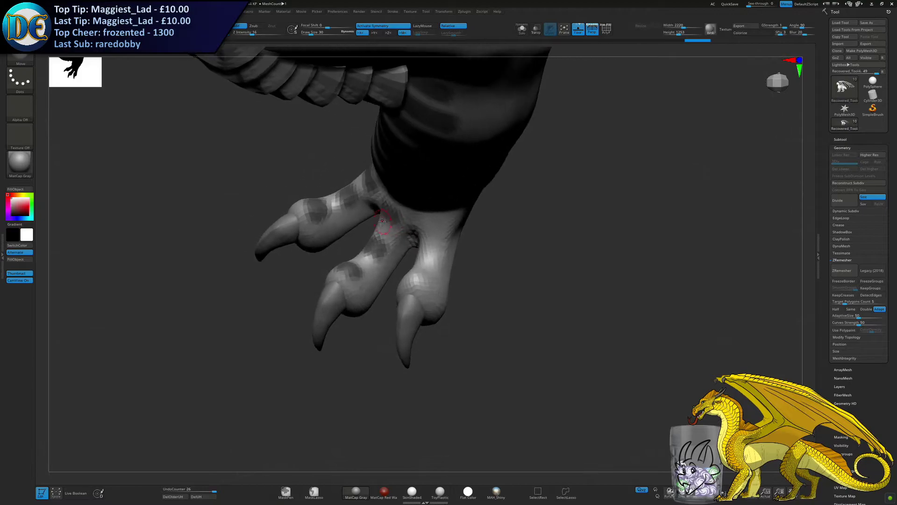
# Mask matching short bands along the top of the outermost front toe up to the ankle
pyautogui.moveTo(444, 277); pyautogui.dragTo(421, 280, button='right')
pyautogui.moveTo(421, 282)
pyautogui.keyDown('ctrl'); pyautogui.mouseDown()
pyautogui.moveTo(413, 279)
pyautogui.moveTo(423, 258)
pyautogui.mouseUp(); pyautogui.keyUp('ctrl')
pyautogui.moveTo(423, 259); pyautogui.dragTo(431, 215, button='right')
pyautogui.keyDown('ctrl'); pyautogui.moveTo(440, 222); pyautogui.dragTo(423, 224); pyautogui.keyUp('ctrl')
pyautogui.moveTo(446, 217)
pyautogui.mouseDown(button='right')
pyautogui.moveTo(433, 221)
pyautogui.moveTo(431, 209)
pyautogui.mouseUp(button='right')
pyautogui.keyDown('ctrl'); pyautogui.moveTo(430, 212); pyautogui.dragTo(440, 216); pyautogui.keyUp('ctrl')
pyautogui.moveTo(436, 207)
pyautogui.mouseDown(button='right')
pyautogui.moveTo(397, 223)
pyautogui.moveTo(398, 233)
pyautogui.moveTo(396, 221)
pyautogui.moveTo(415, 226)
pyautogui.moveTo(427, 206)
pyautogui.moveTo(447, 243)
pyautogui.mouseUp(button='right')
# Extend the four lowest masked bands farther around the outer side of the lower foreleg
pyautogui.press('ctrl')
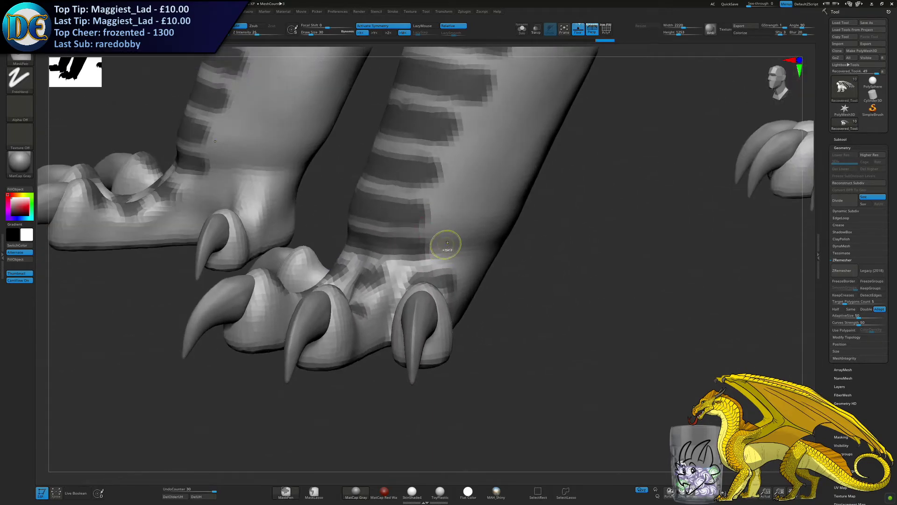
pyautogui.keyDown('ctrl'); pyautogui.moveTo(424, 249); pyautogui.dragTo(445, 243); pyautogui.keyUp('ctrl')
pyautogui.keyDown('ctrl'); pyautogui.moveTo(440, 210); pyautogui.dragTo(437, 211); pyautogui.keyUp('ctrl')
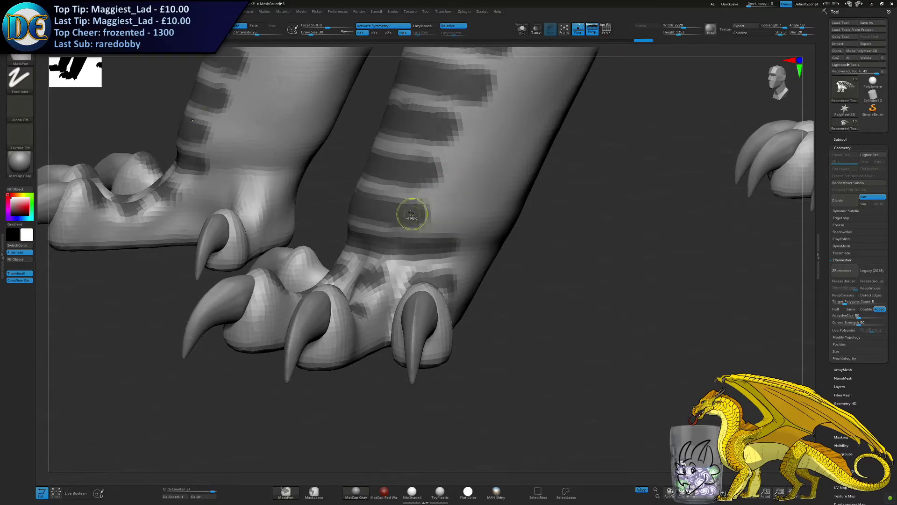
pyautogui.keyDown('ctrl'); pyautogui.moveTo(422, 173); pyautogui.dragTo(449, 170); pyautogui.keyUp('ctrl')
pyautogui.keyDown('alt'); pyautogui.moveTo(464, 152); pyautogui.dragTo(457, 202, button='right'); pyautogui.keyUp('alt')
pyautogui.moveTo(446, 182)
pyautogui.keyDown('ctrl'); pyautogui.mouseDown()
pyautogui.moveTo(433, 188)
pyautogui.moveTo(463, 185)
pyautogui.mouseUp(); pyautogui.keyUp('ctrl')
pyautogui.moveTo(187, 220)
pyautogui.keyDown('alt'); pyautogui.mouseDown(button='right')
pyautogui.moveTo(338, 225)
pyautogui.moveTo(343, 233)
pyautogui.moveTo(390, 215)
pyautogui.moveTo(397, 237)
pyautogui.mouseUp(button='right'); pyautogui.keyUp('alt')
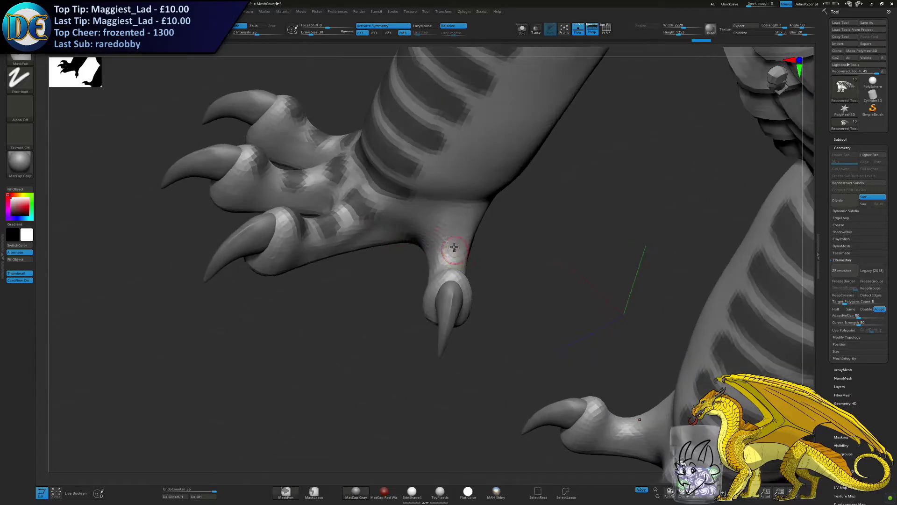
# Mask short bands across the top of the rear toe of the forefoot, between its claw base and the ankle
pyautogui.moveTo(455, 250); pyautogui.dragTo(460, 268, button='right')
pyautogui.moveTo(444, 230)
pyautogui.keyDown('ctrl'); pyautogui.mouseDown()
pyautogui.moveTo(459, 229)
pyautogui.moveTo(440, 231)
pyautogui.moveTo(456, 254)
pyautogui.moveTo(443, 259)
pyautogui.mouseUp(); pyautogui.keyUp('ctrl')
pyautogui.moveTo(455, 261); pyautogui.dragTo(471, 283, button='right')
pyautogui.keyDown('ctrl'); pyautogui.moveTo(451, 292); pyautogui.dragTo(463, 292); pyautogui.keyUp('ctrl')
pyautogui.keyDown('ctrl'); pyautogui.moveTo(444, 258); pyautogui.dragTo(459, 261); pyautogui.keyUp('ctrl')
# Extend the masked bands farther up the lower foreleg around its side, evening out their ends
pyautogui.moveTo(461, 262)
pyautogui.mouseDown(button='right')
pyautogui.moveTo(442, 198)
pyautogui.moveTo(376, 208)
pyautogui.mouseUp(button='right')
pyautogui.keyDown('ctrl'); pyautogui.moveTo(369, 208); pyautogui.dragTo(444, 205); pyautogui.keyUp('ctrl')
pyautogui.moveTo(375, 177)
pyautogui.keyDown('ctrl'); pyautogui.mouseDown()
pyautogui.moveTo(421, 172)
pyautogui.moveTo(353, 177)
pyautogui.mouseUp(); pyautogui.keyUp('ctrl')
pyautogui.keyDown('alt'); pyautogui.moveTo(364, 152); pyautogui.dragTo(379, 211, button='right'); pyautogui.keyUp('alt')
pyautogui.moveTo(395, 203)
pyautogui.keyDown('ctrl'); pyautogui.mouseDown()
pyautogui.moveTo(449, 197)
pyautogui.moveTo(452, 164)
pyautogui.moveTo(428, 159)
pyautogui.mouseUp(); pyautogui.keyUp('ctrl')
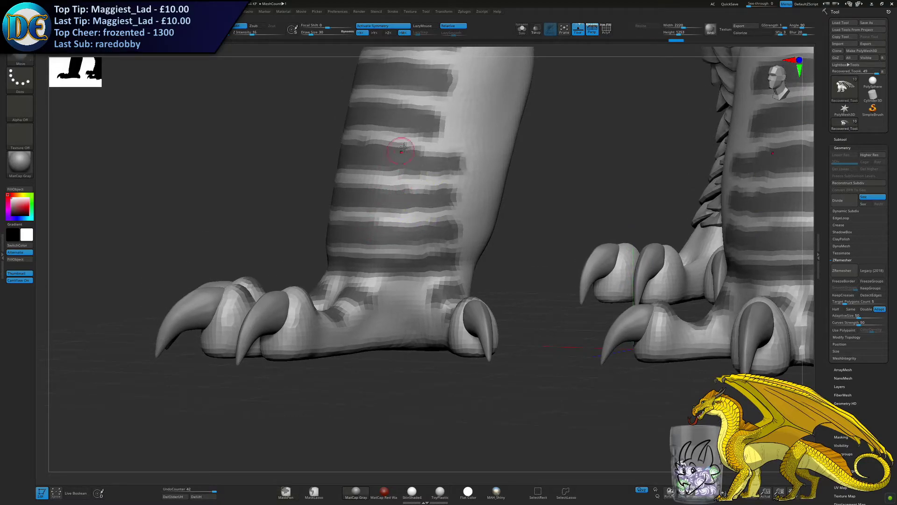
pyautogui.keyDown('alt'); pyautogui.moveTo(398, 149); pyautogui.dragTo(396, 215, button='right'); pyautogui.keyUp('alt')
pyautogui.hotkey('ctrl', 'z')
pyautogui.moveTo(413, 238)
pyautogui.keyDown('ctrl'); pyautogui.mouseDown()
pyautogui.moveTo(453, 224)
pyautogui.moveTo(437, 194)
pyautogui.moveTo(449, 196)
pyautogui.moveTo(435, 180)
pyautogui.moveTo(458, 162)
pyautogui.moveTo(432, 151)
pyautogui.moveTo(459, 144)
pyautogui.moveTo(450, 138)
pyautogui.mouseUp(); pyautogui.keyUp('ctrl')
pyautogui.moveTo(414, 161)
pyautogui.keyDown('ctrl'); pyautogui.mouseDown(button='right')
pyautogui.moveTo(355, 192)
pyautogui.moveTo(364, 201)
pyautogui.moveTo(421, 200)
pyautogui.moveTo(408, 236)
pyautogui.moveTo(437, 331)
pyautogui.moveTo(427, 321)
pyautogui.moveTo(398, 374)
pyautogui.mouseUp(button='right'); pyautogui.keyUp('ctrl')
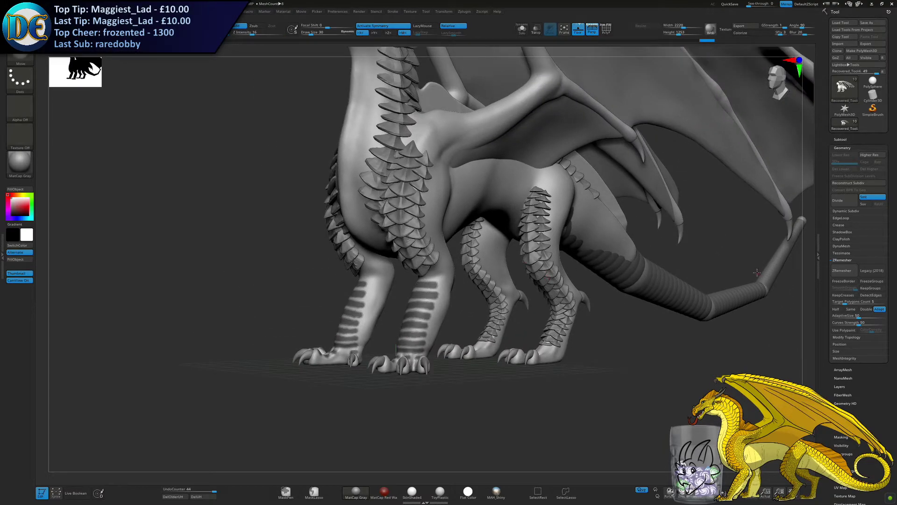
# Preview an extraction of the masked foreleg and toe bands from the dragon body, then dismiss it
pyautogui.click(841, 140)
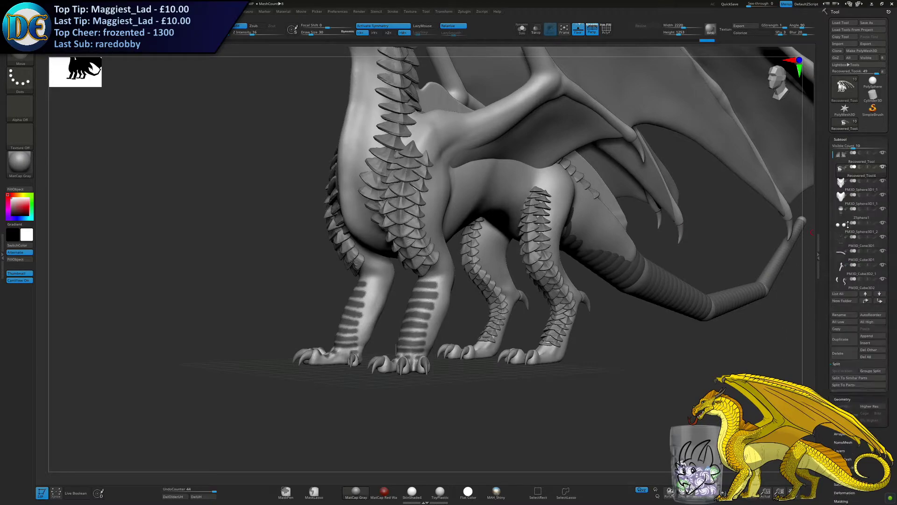
pyautogui.click(845, 434)
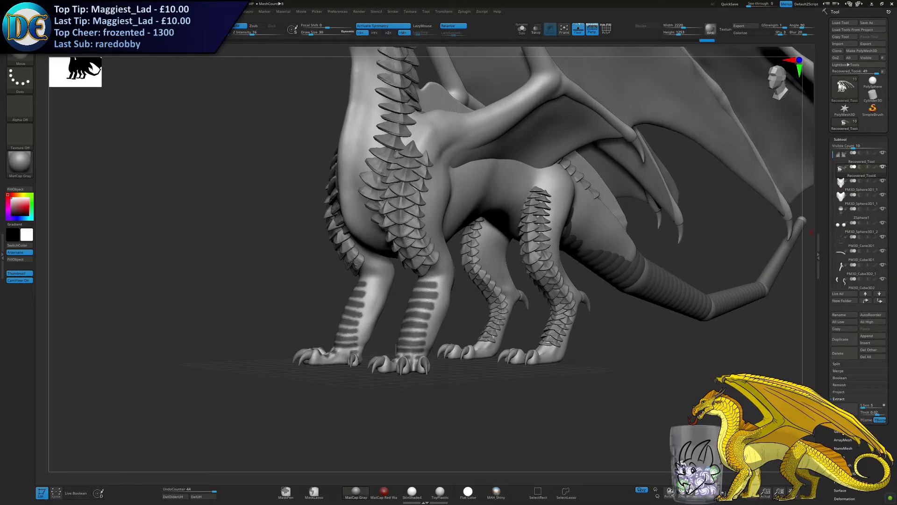
pyautogui.click(851, 410)
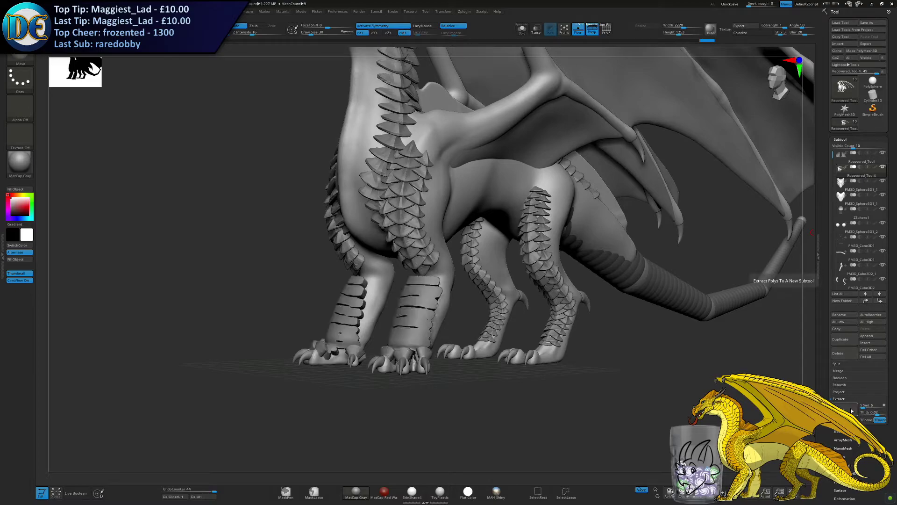
pyautogui.moveTo(808, 234); pyautogui.dragTo(793, 236)
# Set the extraction thickness to 0.002, preview the masked bands again, and dismiss the preview
pyautogui.click(867, 411)
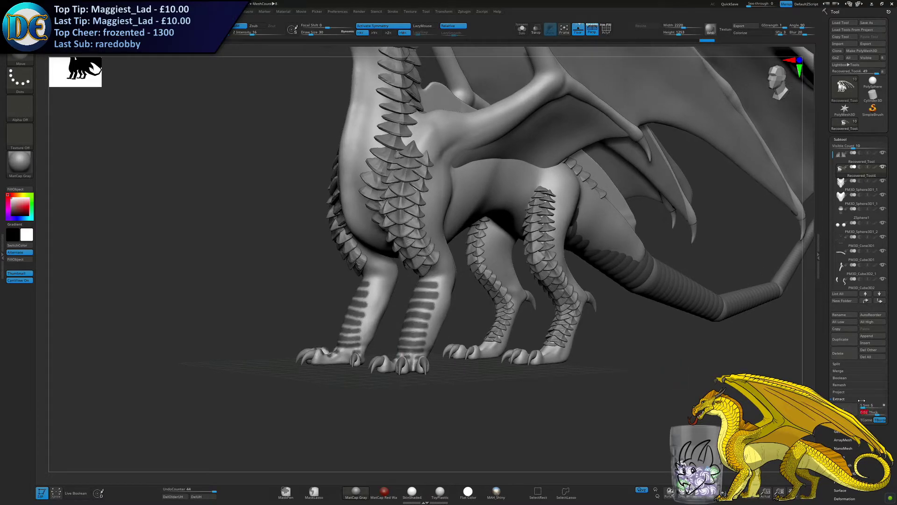
pyautogui.write('0')
pyautogui.press('Return')
pyautogui.click(849, 407)
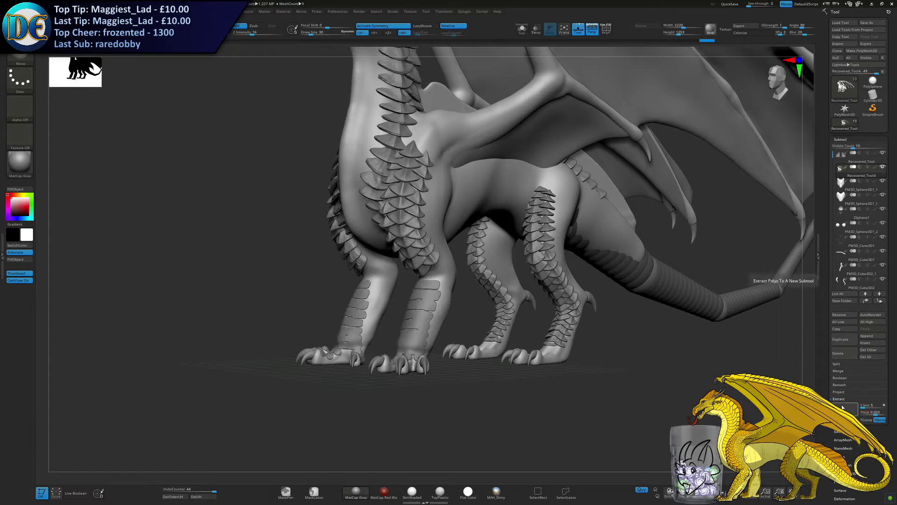
pyautogui.moveTo(754, 400); pyautogui.dragTo(741, 399)
pyautogui.hotkey('ctrl', 'z')
# Set the extraction thickness to 0.00002, preview the masked foreleg bands, and dismiss the preview
pyautogui.click(869, 412)
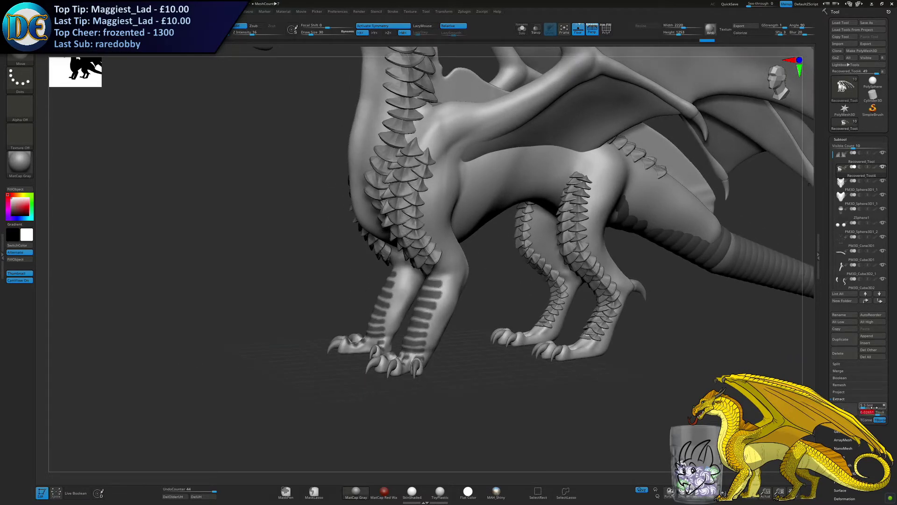
pyautogui.write('0.')
pyautogui.press('Return')
pyautogui.write('0002')
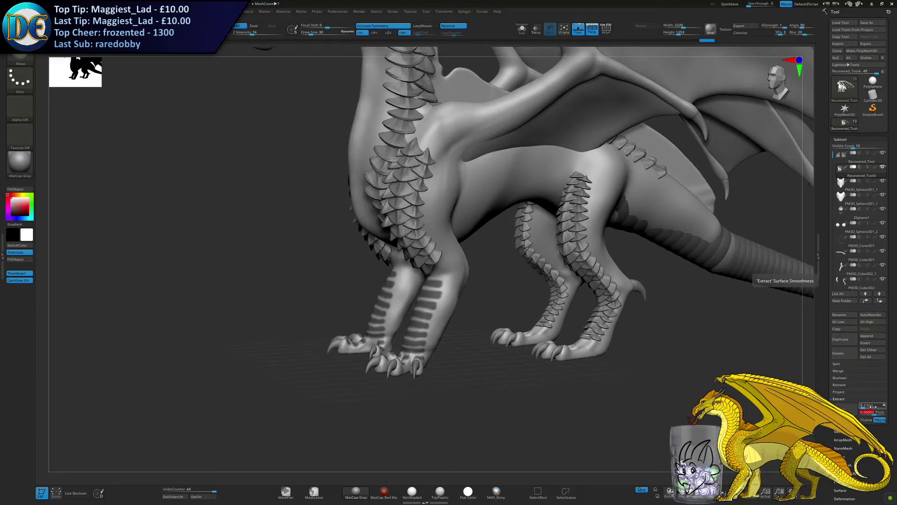
pyautogui.press('Return')
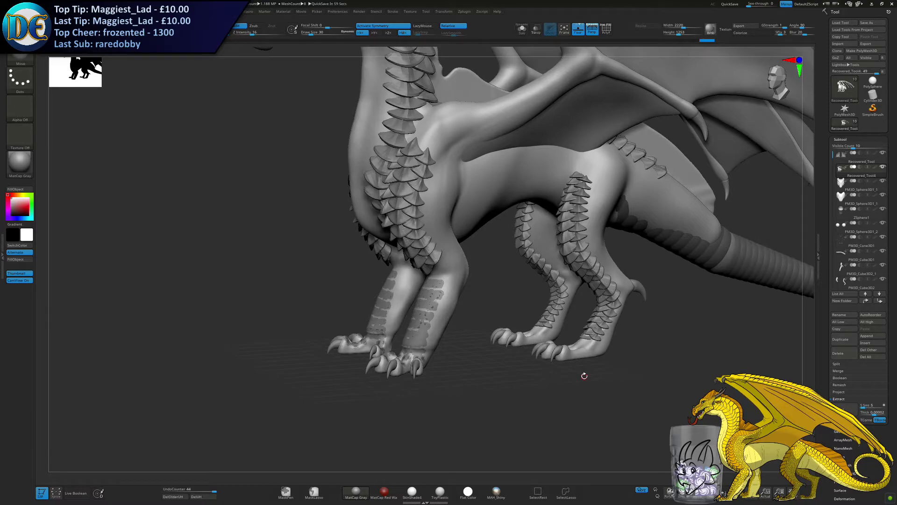
pyautogui.click(585, 376)
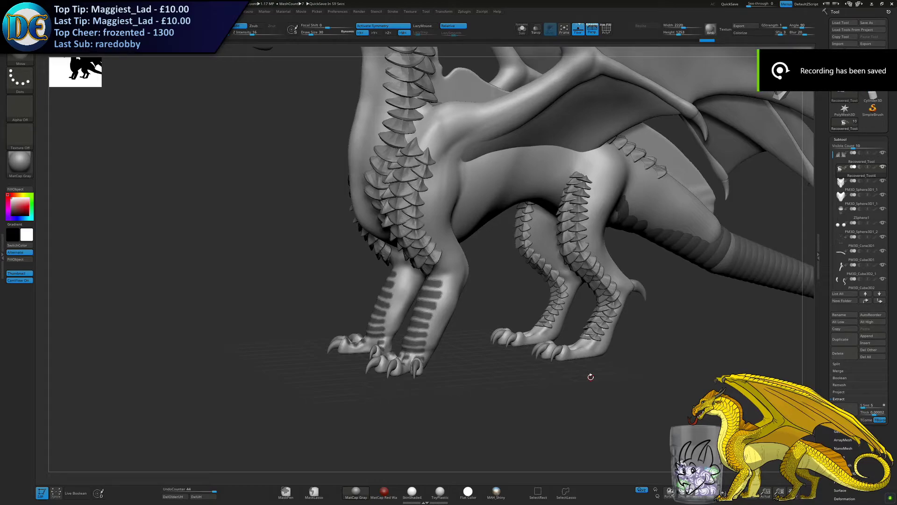
# Switch to File Explorer, check the F; Main Recordings folder, and close it to return to ZBrush
pyautogui.press('super')
pyautogui.click(112, 498)
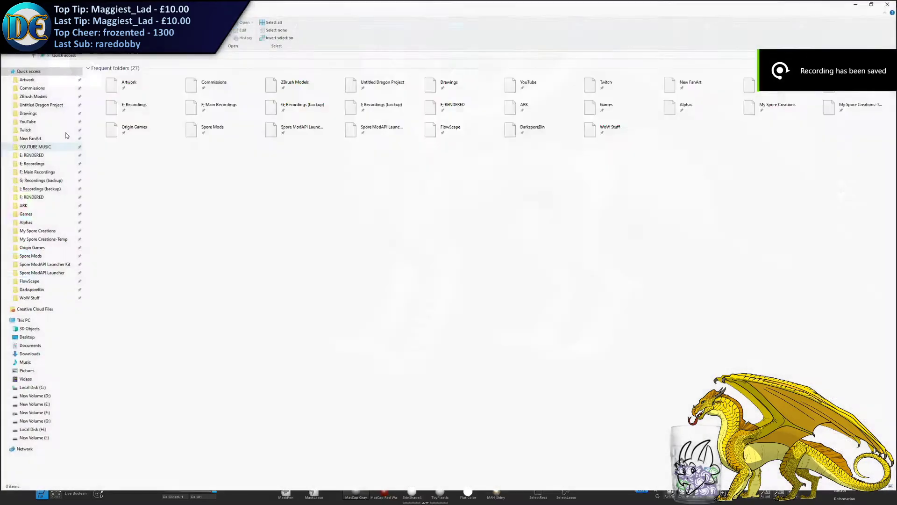
pyautogui.click(39, 172)
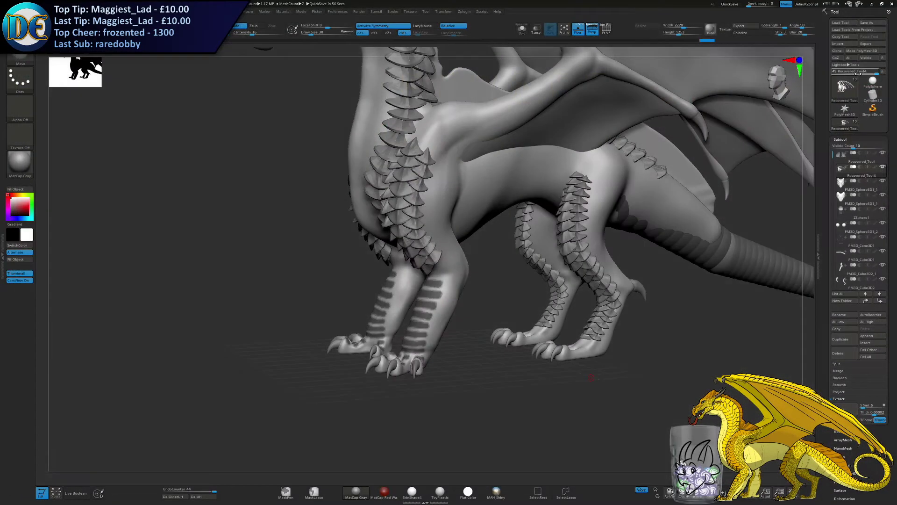
pyautogui.click(889, 3)
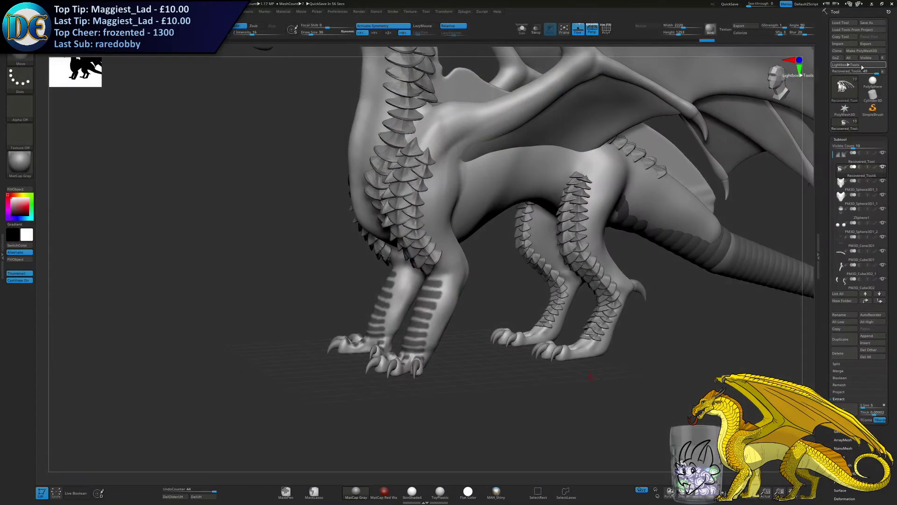
# Save the dragon project, overwriting the existing file
pyautogui.keyDown('ctrl'); pyautogui.moveTo(704, 295); pyautogui.dragTo(654, 361, button='right'); pyautogui.keyUp('ctrl')
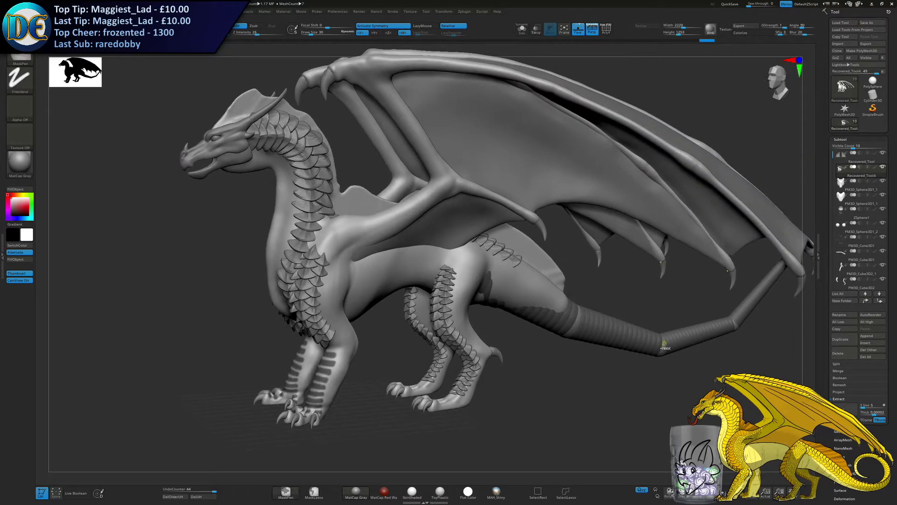
pyautogui.hotkey('ctrl', 's')
pyautogui.press('Return')
pyautogui.press('y')
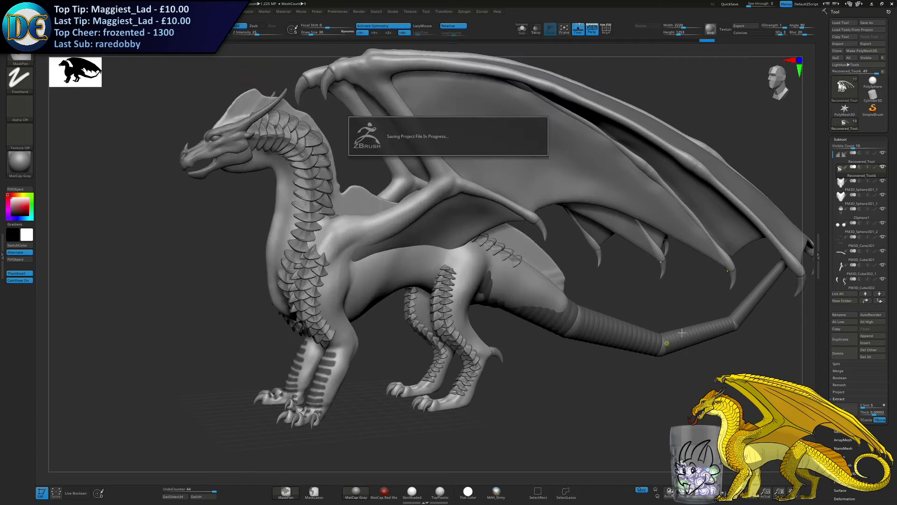
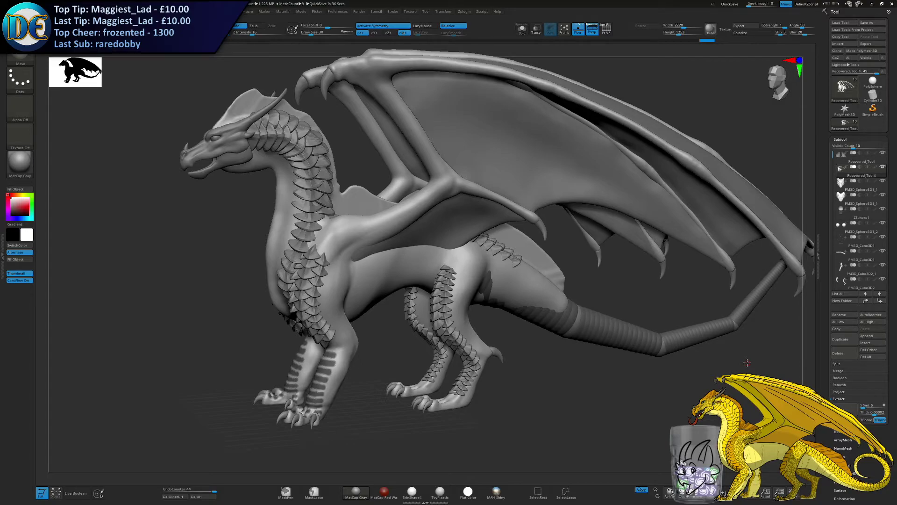
# Clear the mask from the dragon's body and set the subtool list's visible count to 12
pyautogui.moveTo(185, 357); pyautogui.dragTo(198, 341)
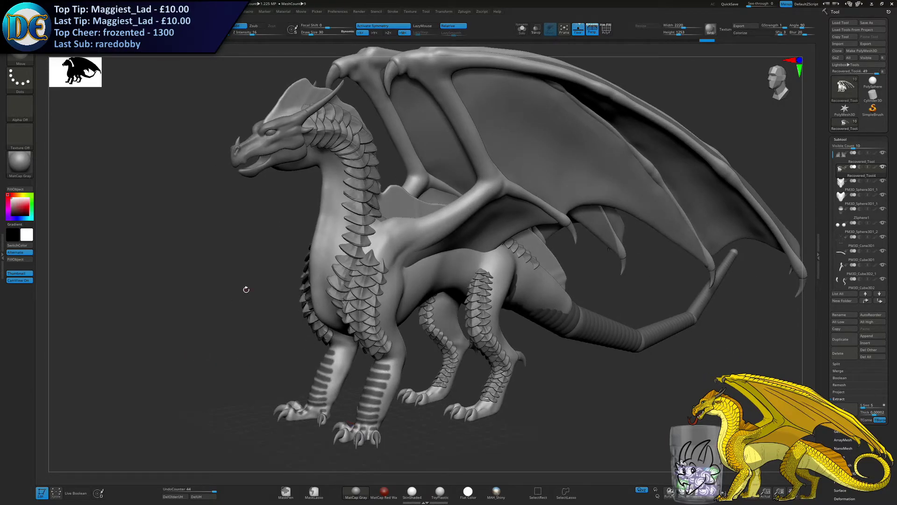
pyautogui.hotkey('alt', 'F9')
pyautogui.keyDown('ctrl'); pyautogui.moveTo(116, 349); pyautogui.dragTo(145, 369); pyautogui.keyUp('ctrl')
pyautogui.keyDown('alt'); pyautogui.moveTo(252, 387); pyautogui.dragTo(256, 321); pyautogui.keyUp('alt')
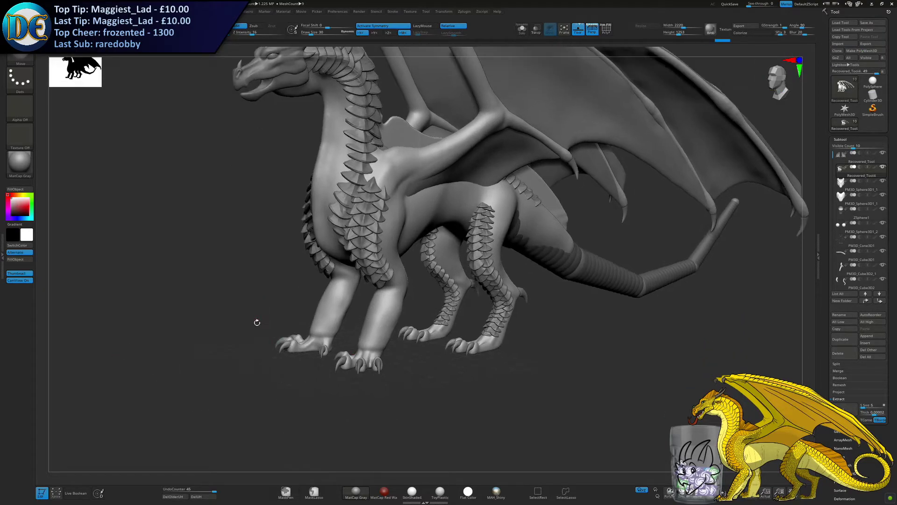
pyautogui.keyDown('ctrl'); pyautogui.moveTo(282, 309); pyautogui.dragTo(437, 281, button='right'); pyautogui.keyUp('ctrl')
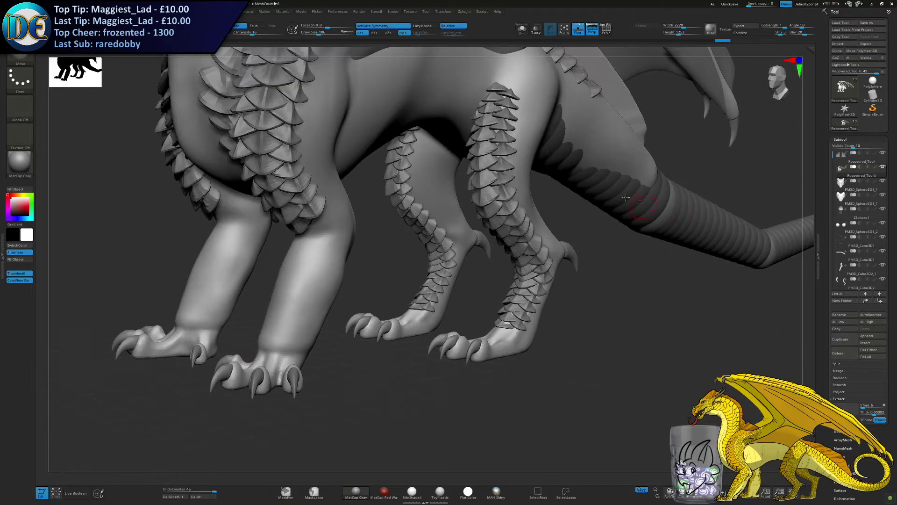
pyautogui.moveTo(853, 147); pyautogui.dragTo(858, 147)
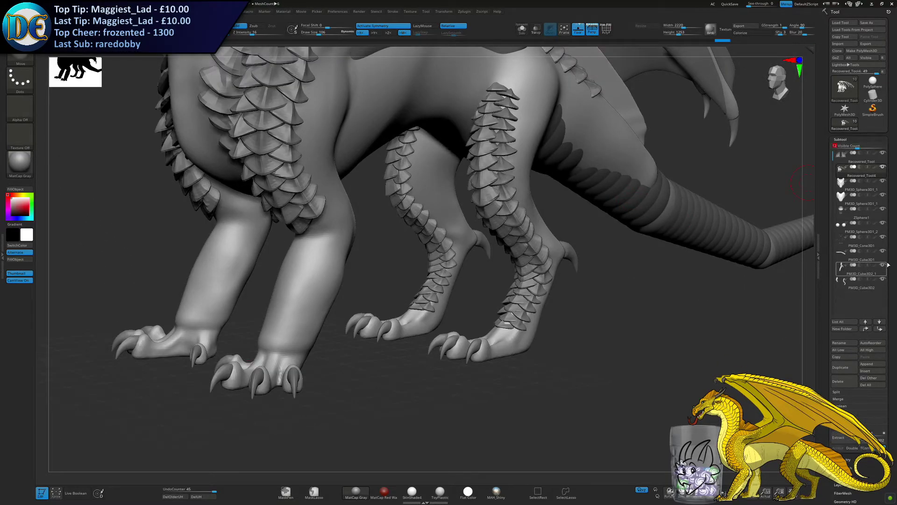
pyautogui.click(866, 365)
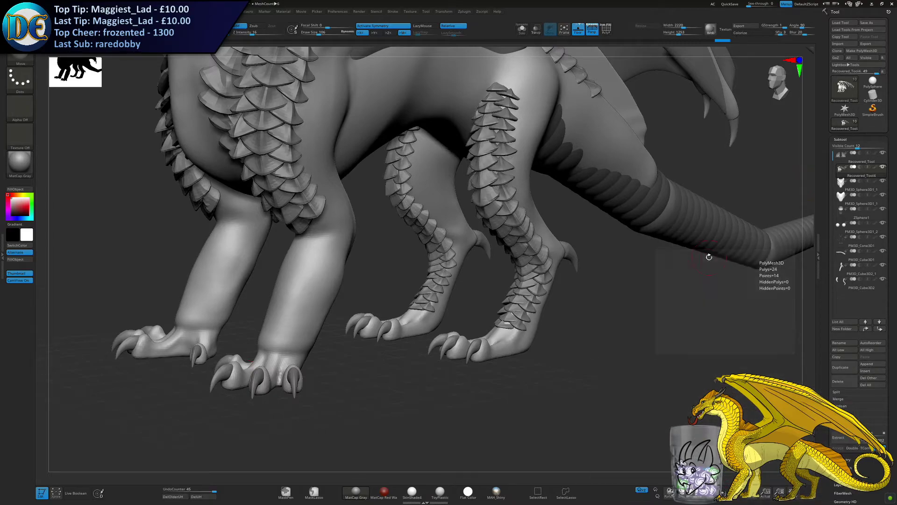
# Mask one broad patch across the front of the upper lower forelegs and try extracting it as a thin piece
pyautogui.keyDown('alt'); pyautogui.moveTo(365, 313); pyautogui.dragTo(437, 286); pyautogui.keyUp('alt')
pyautogui.moveTo(428, 282); pyautogui.dragTo(395, 211, button='right')
pyautogui.moveTo(395, 213)
pyautogui.keyDown('ctrl'); pyautogui.mouseDown()
pyautogui.moveTo(444, 206)
pyautogui.moveTo(395, 212)
pyautogui.mouseUp(); pyautogui.keyUp('ctrl')
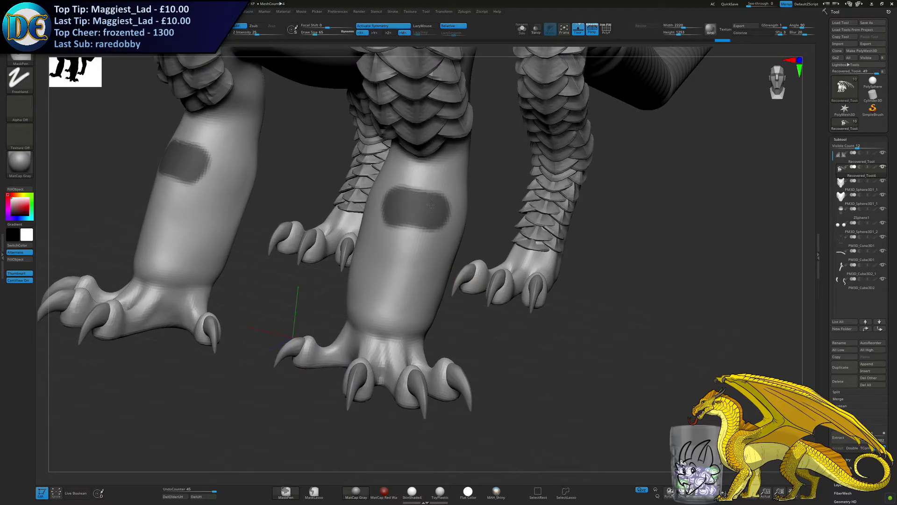
pyautogui.keyDown('ctrl'); pyautogui.moveTo(406, 214); pyautogui.dragTo(403, 223); pyautogui.keyUp('ctrl')
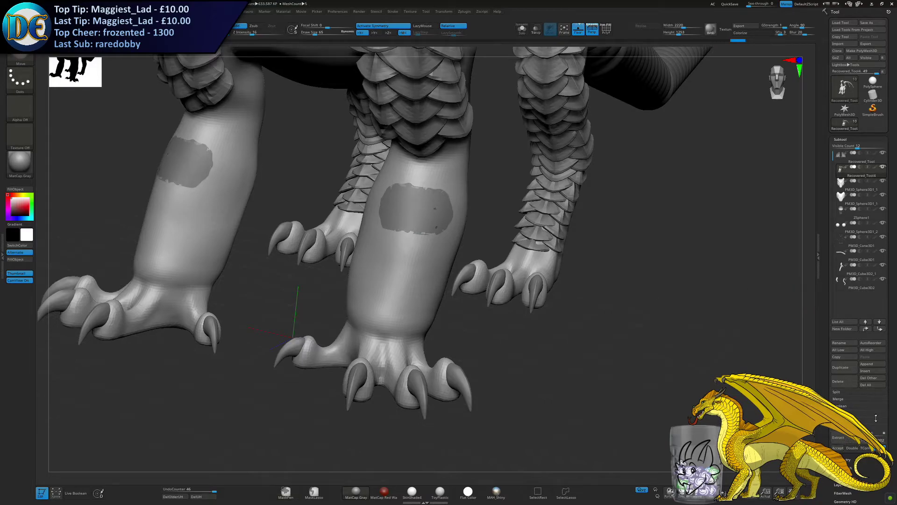
pyautogui.hotkey('ctrl', 'z')
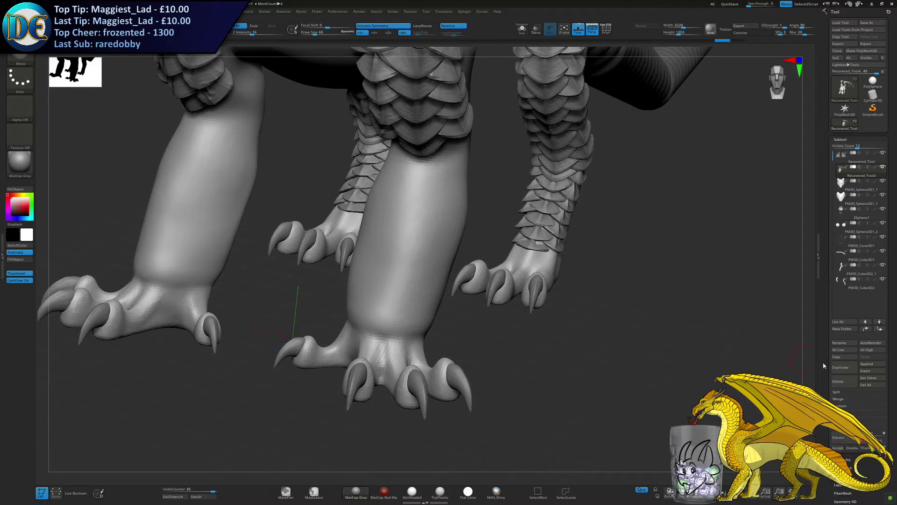
pyautogui.click(835, 438)
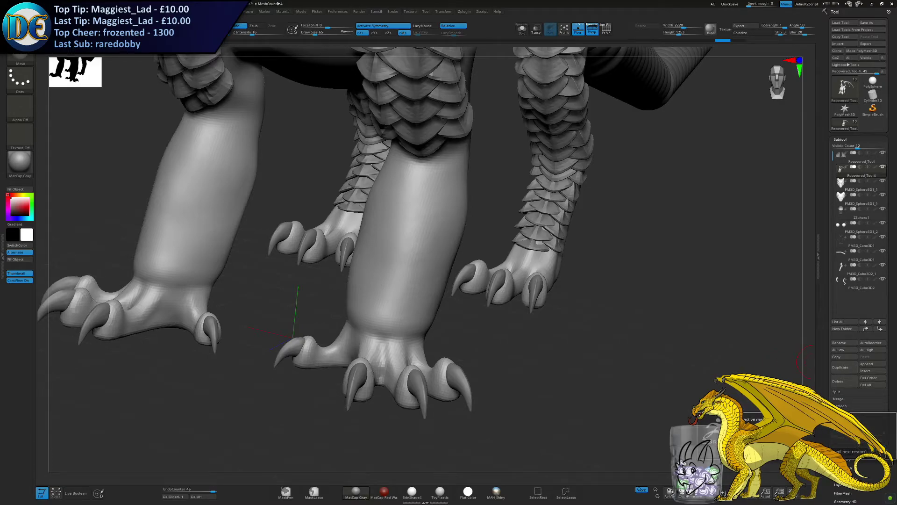
# Restore the mask across the upper shins of both front legs and extract it as a new subtool
pyautogui.hotkey('ctrl', 'z')
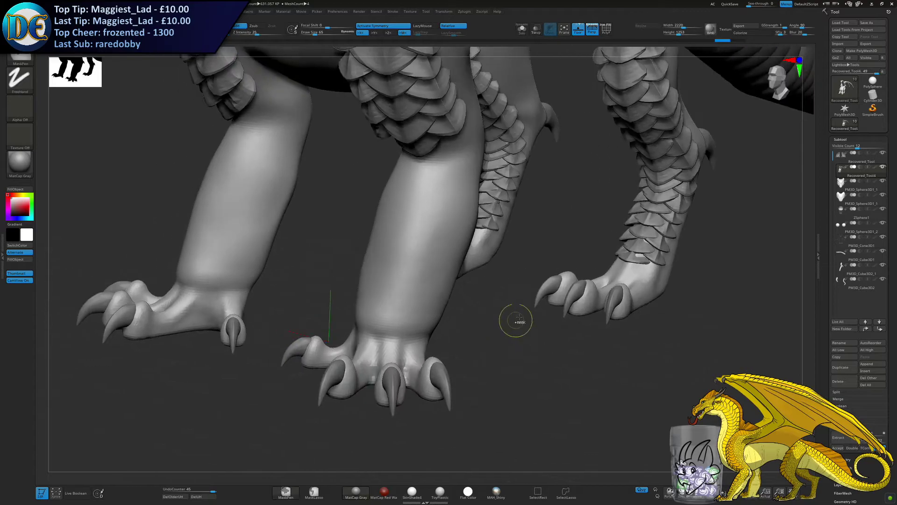
pyautogui.hotkey('ctrl', 'shift', 'z')
pyautogui.hotkey('ctrl', 'shift', 'z')
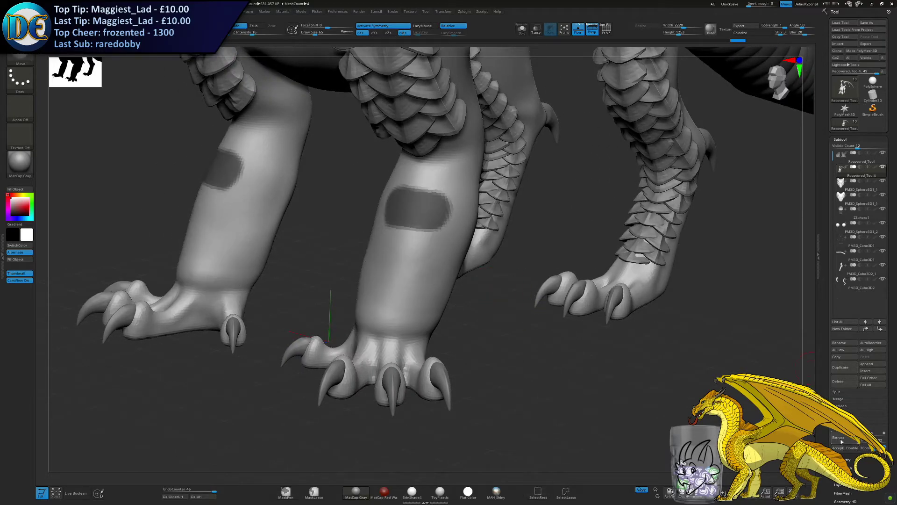
pyautogui.click(841, 440)
pyautogui.click(838, 448)
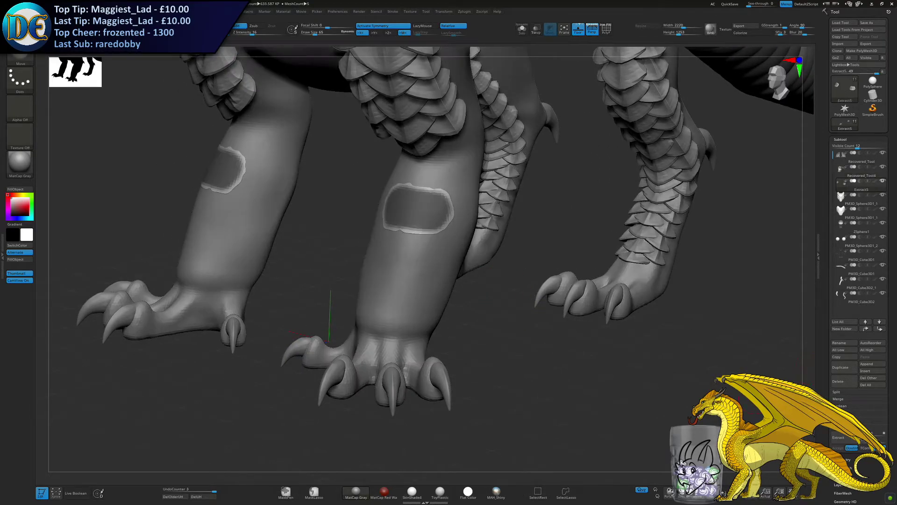
# Select the dragon body subtool and clear its mask
pyautogui.keyDown('alt'); pyautogui.click(359, 307); pyautogui.keyUp('alt')
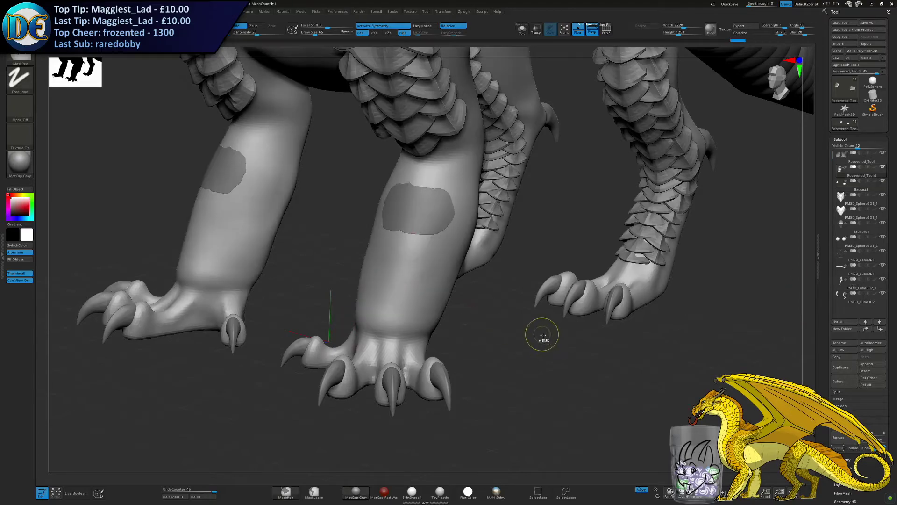
pyautogui.keyDown('ctrl'); pyautogui.click(554, 373); pyautogui.keyUp('ctrl')
pyautogui.keyDown('ctrl'); pyautogui.moveTo(514, 341); pyautogui.dragTo(531, 362); pyautogui.keyUp('ctrl')
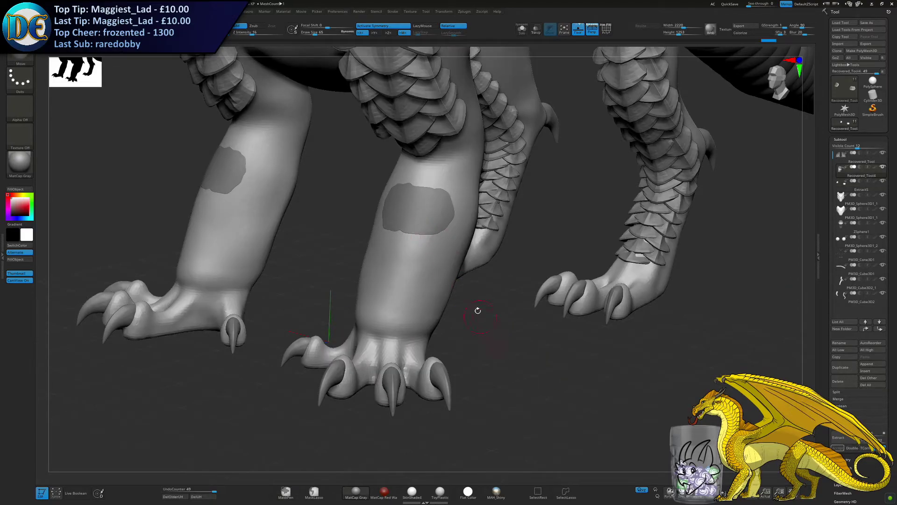
# Isolate the extracted patches and thicken them with the Inflate brush, adjusting the draw size
pyautogui.keyDown('alt'); pyautogui.click(449, 195); pyautogui.keyUp('alt')
pyautogui.click(522, 29)
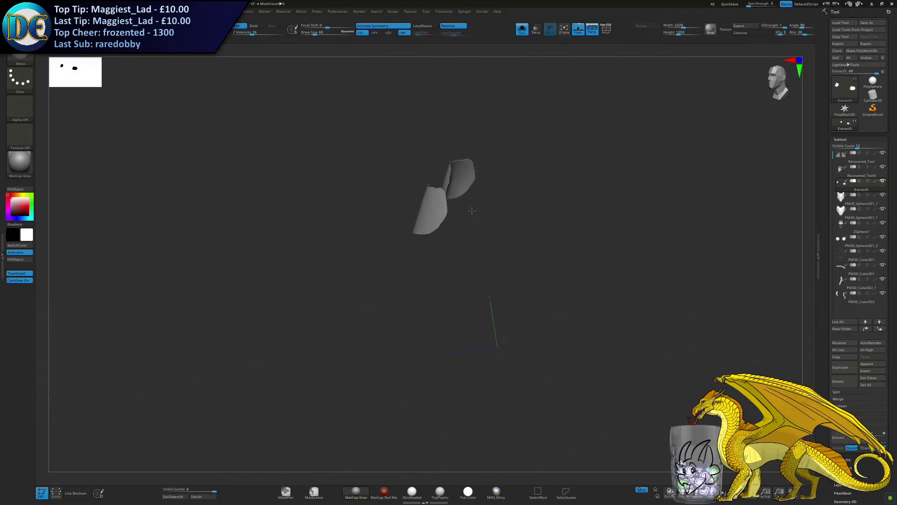
pyautogui.moveTo(430, 220); pyautogui.dragTo(465, 229)
pyautogui.press('space')
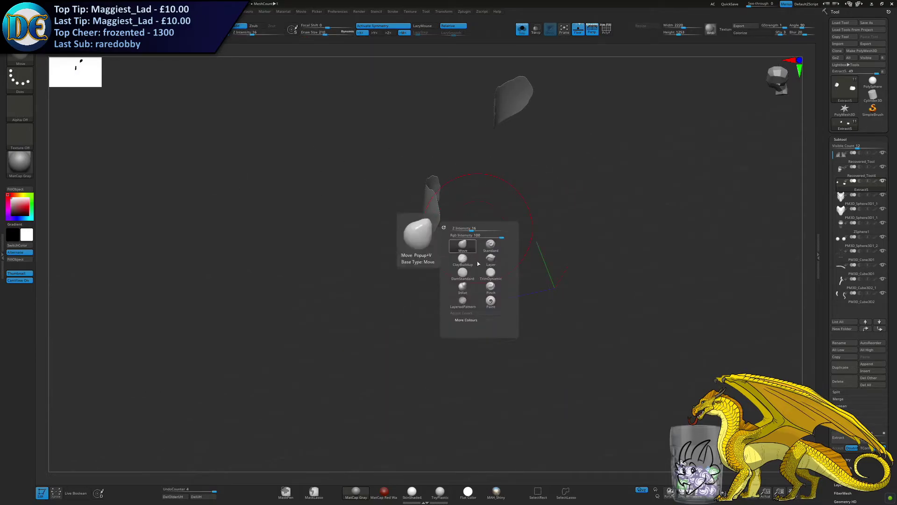
pyautogui.click(463, 286)
pyautogui.press('s')
pyautogui.moveTo(490, 184)
pyautogui.mouseDown(button='right')
pyautogui.moveTo(444, 199)
pyautogui.moveTo(465, 212)
pyautogui.moveTo(445, 210)
pyautogui.mouseUp(button='right')
pyautogui.click(439, 203)
pyautogui.click(439, 204)
pyautogui.press('s')
pyautogui.click(438, 211)
pyautogui.click(522, 29)
# Remesh the extracted patches with DynaMesh at resolution 64
pyautogui.moveTo(345, 328); pyautogui.dragTo(311, 334, button='right')
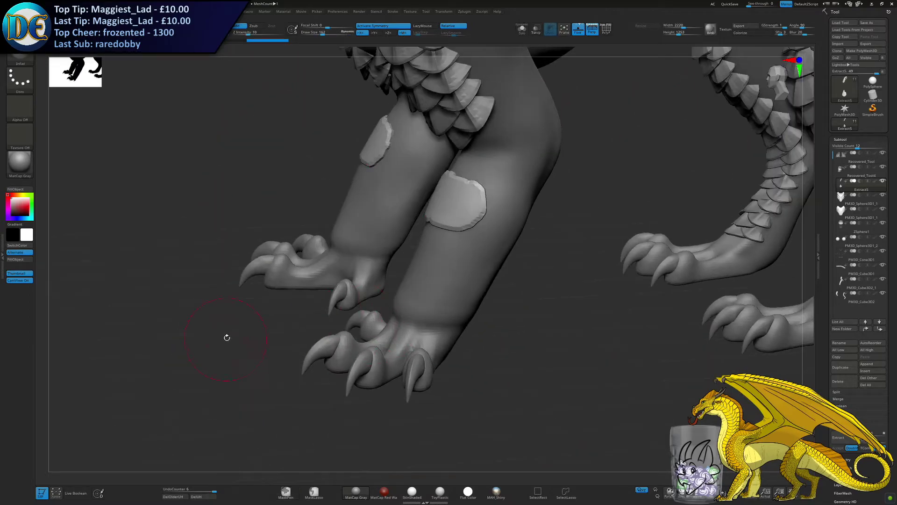
pyautogui.moveTo(229, 354); pyautogui.dragTo(343, 277)
pyautogui.press('d')
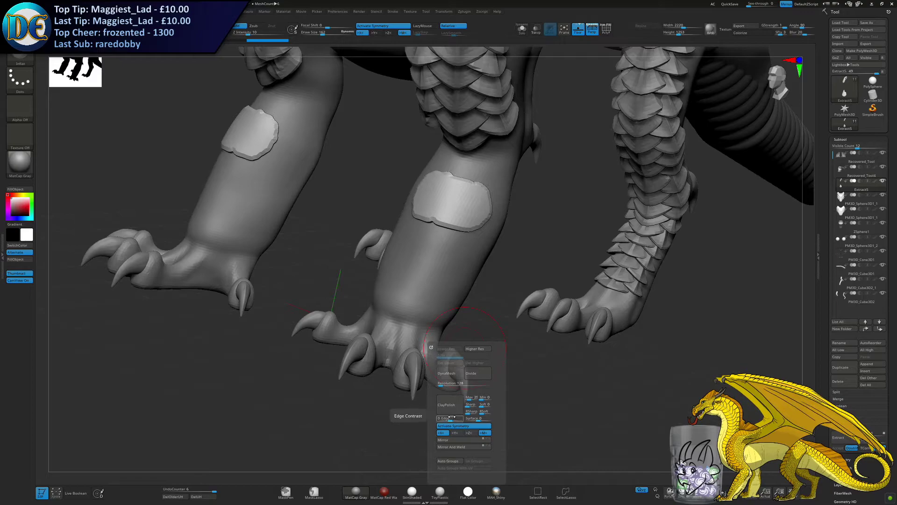
pyautogui.click(449, 382)
pyautogui.write('64')
pyautogui.press('Return')
pyautogui.click(447, 376)
# Try smoothing the remeshed patches on the front legs
pyautogui.moveTo(468, 218)
pyautogui.keyDown('shift'); pyautogui.mouseDown()
pyautogui.moveTo(457, 211)
pyautogui.moveTo(469, 212)
pyautogui.mouseUp(); pyautogui.keyUp('shift')
pyautogui.keyDown('shift'); pyautogui.moveTo(473, 212); pyautogui.dragTo(446, 206, button='right'); pyautogui.keyUp('shift')
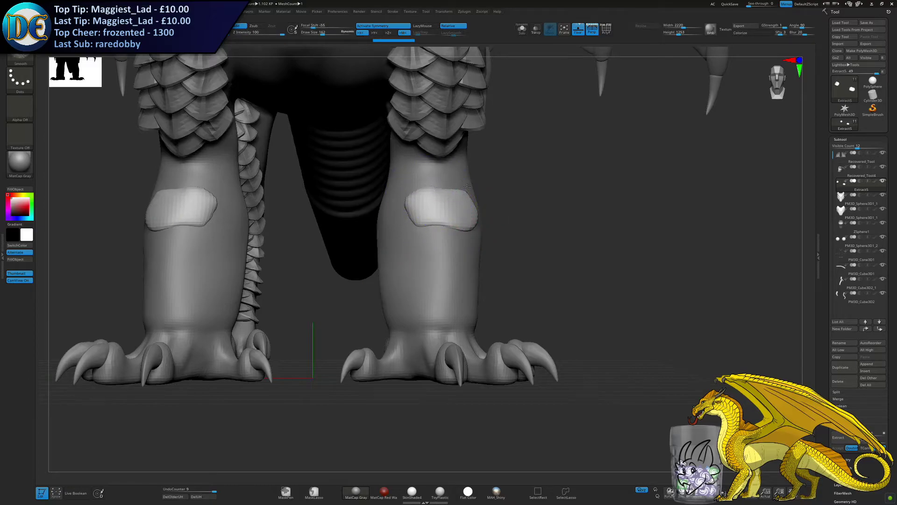
pyautogui.hotkey('ctrl', 'z')
# Mask one leg's patch with symmetry off, split it from its mirrored counterpart, and keep only that patch
pyautogui.click(522, 29)
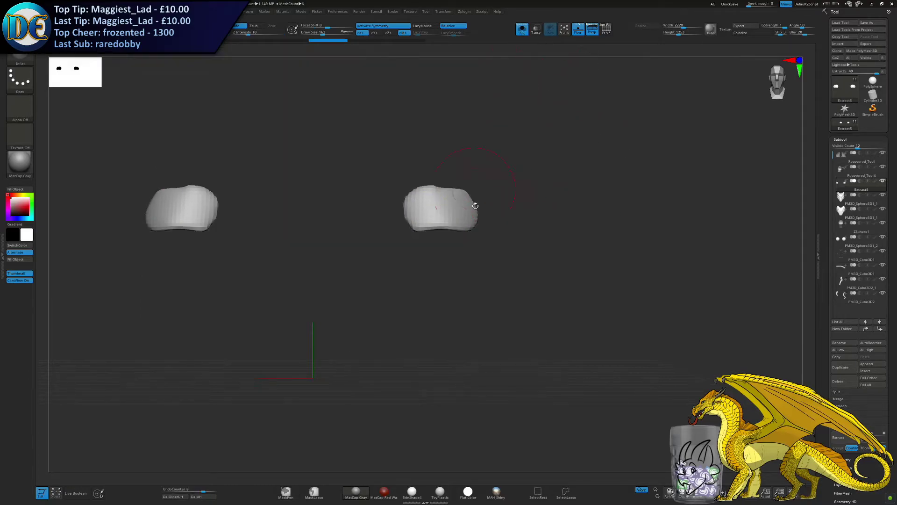
pyautogui.click(384, 26)
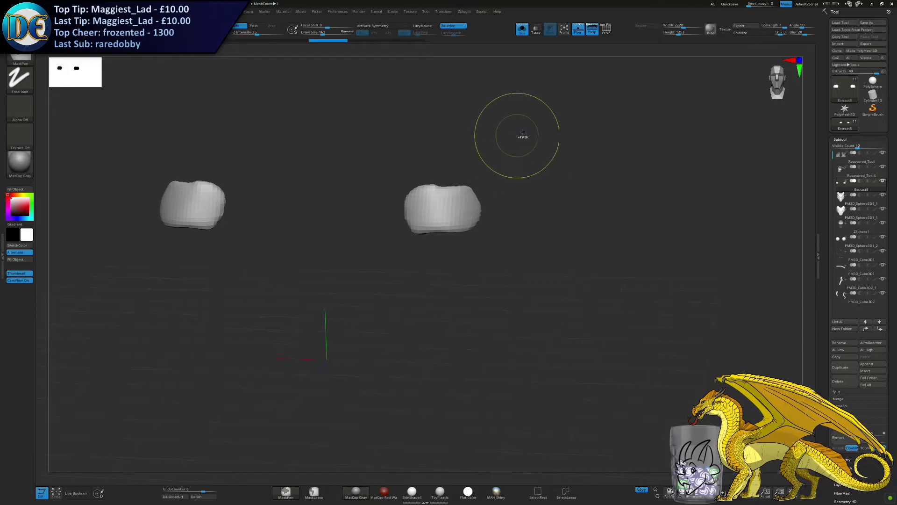
pyautogui.keyDown('ctrl'); pyautogui.moveTo(524, 136); pyautogui.dragTo(356, 313); pyautogui.keyUp('ctrl')
pyautogui.click(839, 392)
pyautogui.click(869, 420)
pyautogui.click(838, 385)
pyautogui.click(747, 403)
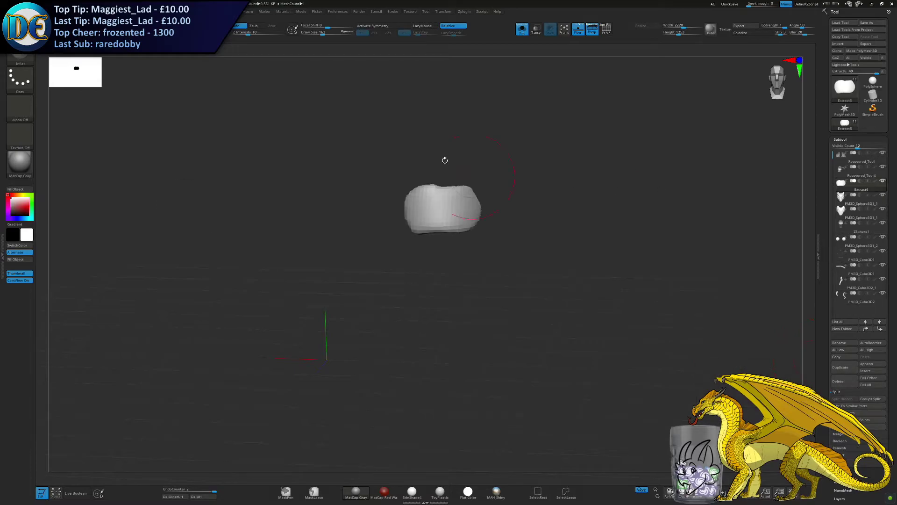
pyautogui.press('x')
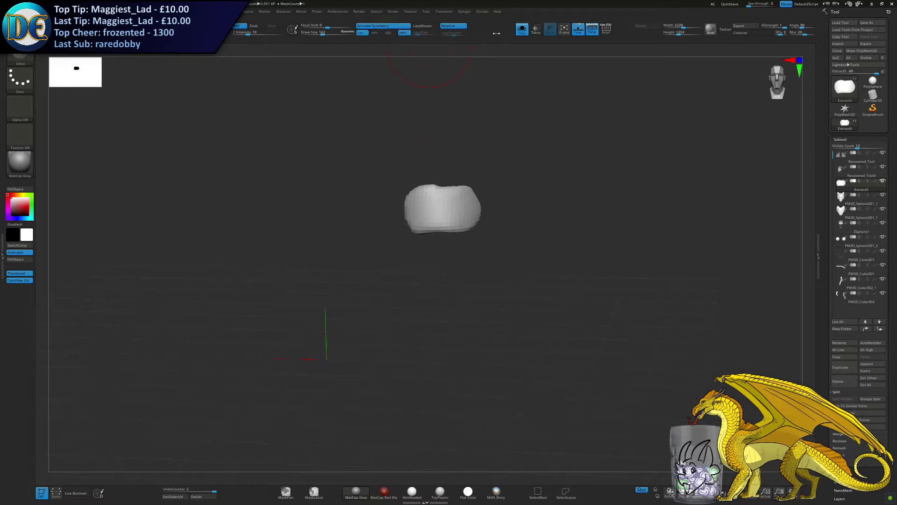
pyautogui.click(520, 33)
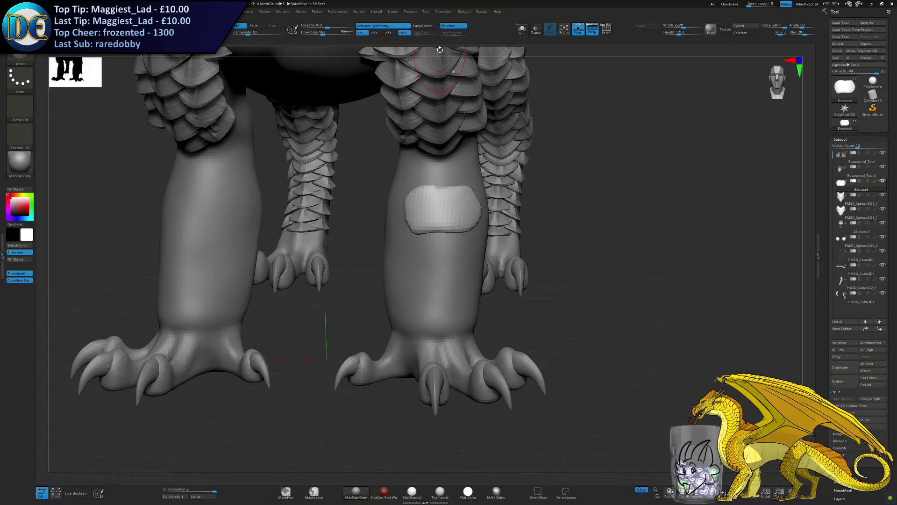
# Try smoothing and resculpting the remaining patch on the shin
pyautogui.moveTo(473, 218)
pyautogui.keyDown('shift'); pyautogui.mouseDown()
pyautogui.moveTo(450, 190)
pyautogui.moveTo(442, 224)
pyautogui.mouseUp(); pyautogui.keyUp('shift')
pyautogui.hotkey('ctrl', 'z')
pyautogui.press('s')
pyautogui.press('s')
pyautogui.moveTo(416, 256); pyautogui.dragTo(460, 235)
pyautogui.hotkey('ctrl', 'z')
# Align the transform gizmo to the patch's slope and seat the patch against the front of the shin
pyautogui.press('w')
pyautogui.moveTo(607, 206); pyautogui.dragTo(431, 202, button='right')
pyautogui.moveTo(491, 215)
pyautogui.mouseDown(button='right')
pyautogui.moveTo(486, 222)
pyautogui.moveTo(486, 185)
pyautogui.moveTo(463, 216)
pyautogui.moveTo(481, 236)
pyautogui.mouseUp(button='right')
pyautogui.click(432, 122)
pyautogui.keyDown('alt'); pyautogui.moveTo(399, 241); pyautogui.dragTo(452, 246); pyautogui.keyUp('alt')
pyautogui.keyDown('ctrl'); pyautogui.moveTo(462, 227); pyautogui.dragTo(439, 255, button='right'); pyautogui.keyUp('ctrl')
pyautogui.keyDown('alt'); pyautogui.moveTo(437, 244); pyautogui.dragTo(483, 241); pyautogui.keyUp('alt')
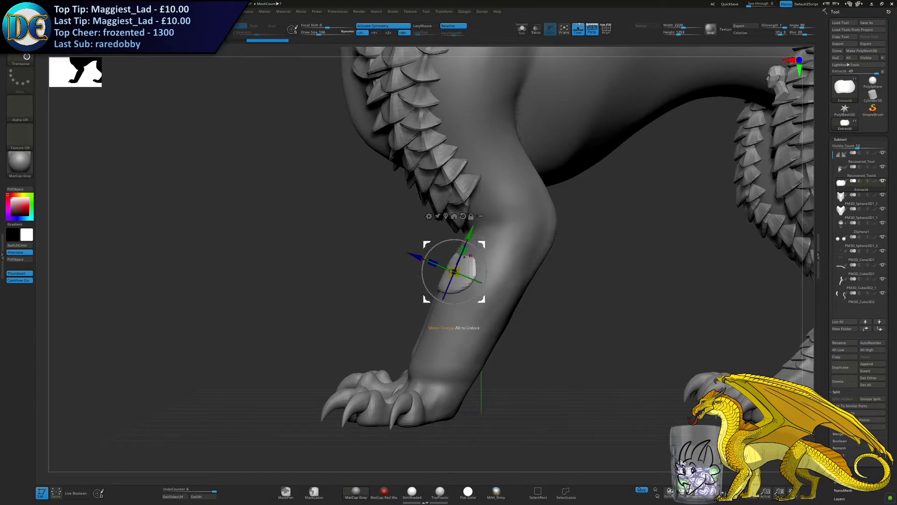
# Turn off symmetry and pull the patch's upper edge upward with the Move brush
pyautogui.click(383, 26)
pyautogui.moveTo(296, 279); pyautogui.dragTo(321, 300, button='right')
pyautogui.press('q')
pyautogui.moveTo(380, 279)
pyautogui.keyDown('alt'); pyautogui.mouseDown(button='right')
pyautogui.moveTo(379, 210)
pyautogui.moveTo(383, 223)
pyautogui.mouseUp(button='right'); pyautogui.keyUp('alt')
pyautogui.rightClick(383, 223)
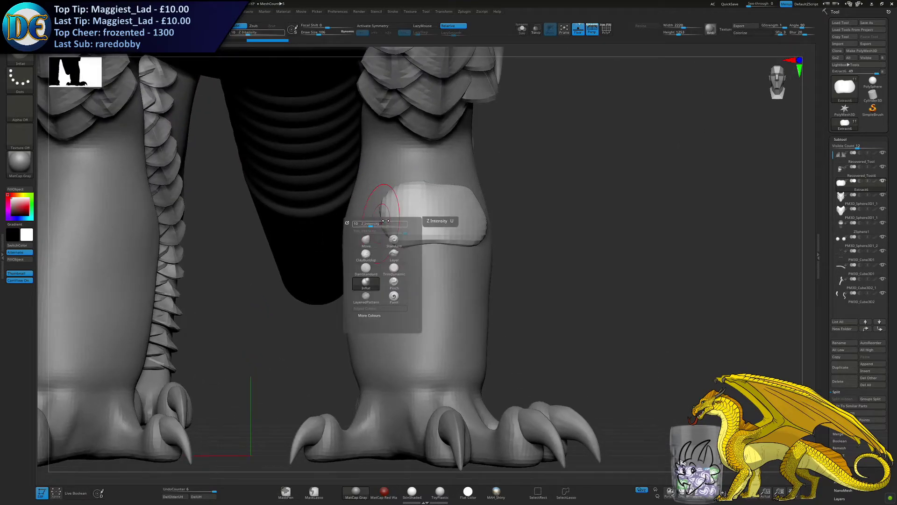
pyautogui.click(366, 240)
pyautogui.moveTo(421, 190); pyautogui.dragTo(430, 184, button='right')
pyautogui.moveTo(447, 175); pyautogui.dragTo(447, 172)
pyautogui.moveTo(435, 181); pyautogui.dragTo(434, 177)
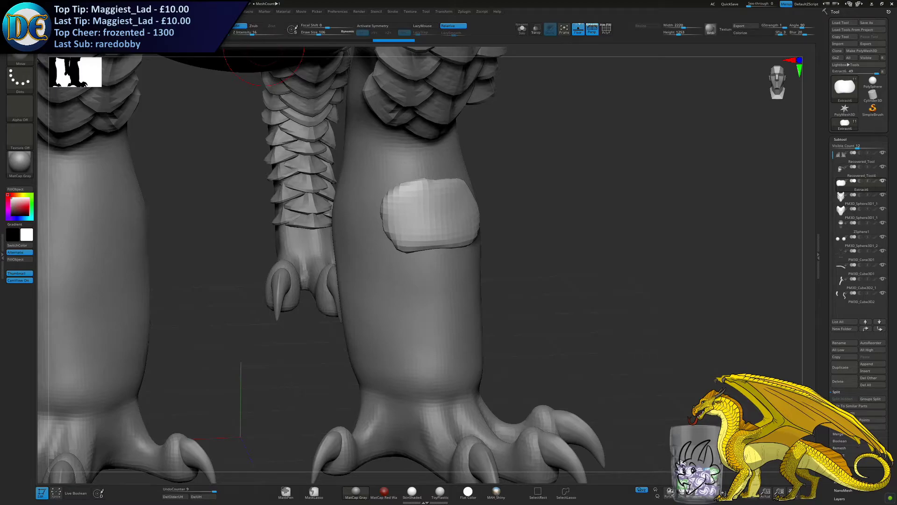
# Try repositioning the patch on the shin with the transform gizmo
pyautogui.press('w')
pyautogui.keyDown('shift'); pyautogui.moveTo(407, 302); pyautogui.dragTo(318, 300, button='right'); pyautogui.keyUp('shift')
pyautogui.moveTo(463, 188); pyautogui.dragTo(340, 226)
pyautogui.moveTo(401, 223); pyautogui.dragTo(486, 210, button='right')
pyautogui.moveTo(341, 224)
pyautogui.mouseDown()
pyautogui.moveTo(378, 219)
pyautogui.moveTo(368, 226)
pyautogui.mouseUp()
pyautogui.hotkey('ctrl', 'z')
pyautogui.hotkey('ctrl', 'z')
pyautogui.press('q')
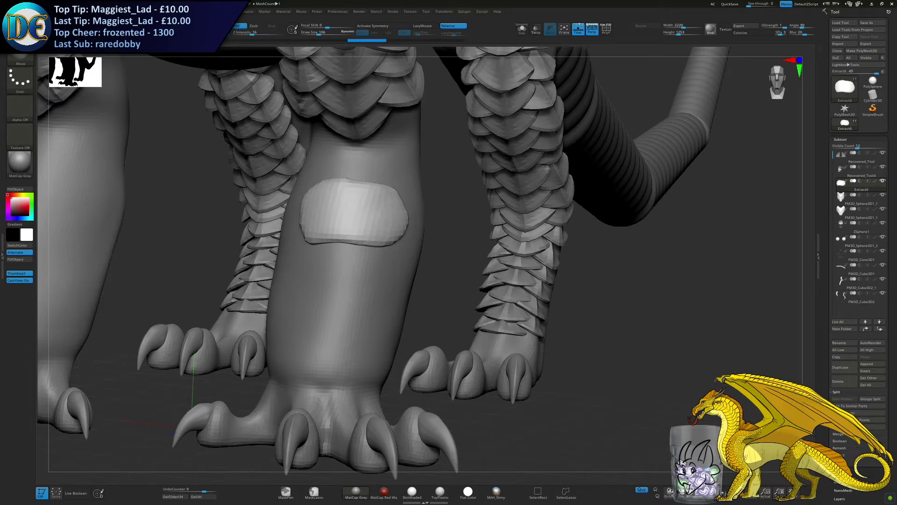
# Try pulling out the patch's edges with the Move brush at a different draw size
pyautogui.moveTo(301, 196)
pyautogui.keyDown('alt'); pyautogui.mouseDown(button='right')
pyautogui.moveTo(344, 211)
pyautogui.moveTo(344, 240)
pyautogui.mouseUp(button='right'); pyautogui.keyUp('alt')
pyautogui.press('space')
pyautogui.press('s')
pyautogui.moveTo(444, 208); pyautogui.dragTo(441, 209)
pyautogui.moveTo(482, 206); pyautogui.dragTo(441, 209, button='right')
pyautogui.moveTo(445, 207); pyautogui.dragTo(454, 202)
pyautogui.moveTo(393, 206); pyautogui.dragTo(402, 199)
pyautogui.hotkey('ctrl', 'z')
pyautogui.hotkey('ctrl', 'z')
# Pull the patch's corners and sides outward with the Move brush to form a rounded rectangle
pyautogui.moveTo(441, 206); pyautogui.dragTo(420, 208, button='right')
pyautogui.press('s')
pyautogui.moveTo(436, 206); pyautogui.dragTo(430, 206)
pyautogui.moveTo(435, 210); pyautogui.dragTo(447, 205)
pyautogui.moveTo(393, 208); pyautogui.dragTo(412, 199, button='right')
pyautogui.moveTo(349, 207); pyautogui.dragTo(337, 196)
pyautogui.moveTo(350, 252); pyautogui.dragTo(344, 261)
pyautogui.moveTo(348, 254); pyautogui.dragTo(343, 260)
pyautogui.moveTo(351, 257); pyautogui.dragTo(424, 249, button='right')
pyautogui.moveTo(428, 250); pyautogui.dragTo(439, 264)
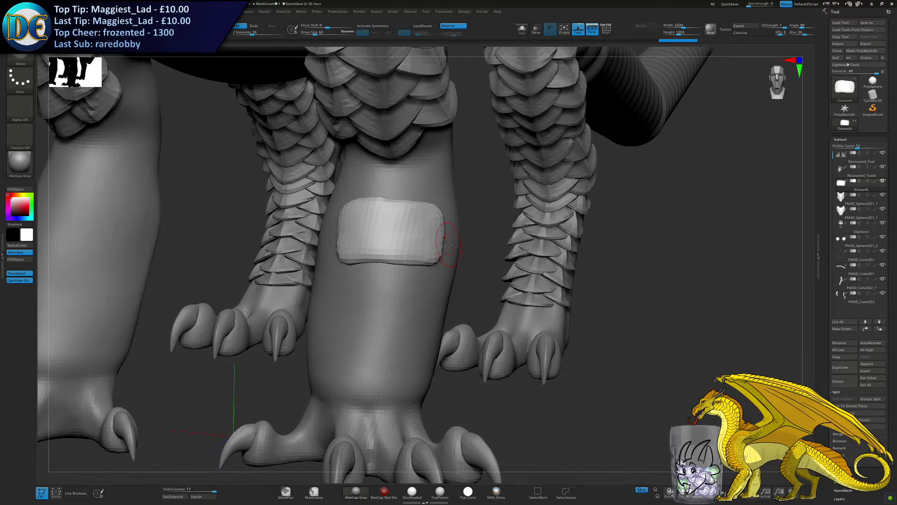
# Smooth the patch's surface and scale down its height with the transform gizmo
pyautogui.press('s')
pyautogui.moveTo(304, 200); pyautogui.dragTo(317, 200)
pyautogui.moveTo(376, 228)
pyautogui.keyDown('shift'); pyautogui.mouseDown()
pyautogui.moveTo(390, 228)
pyautogui.moveTo(388, 208)
pyautogui.moveTo(384, 243)
pyautogui.mouseUp(); pyautogui.keyUp('shift')
pyautogui.press('s')
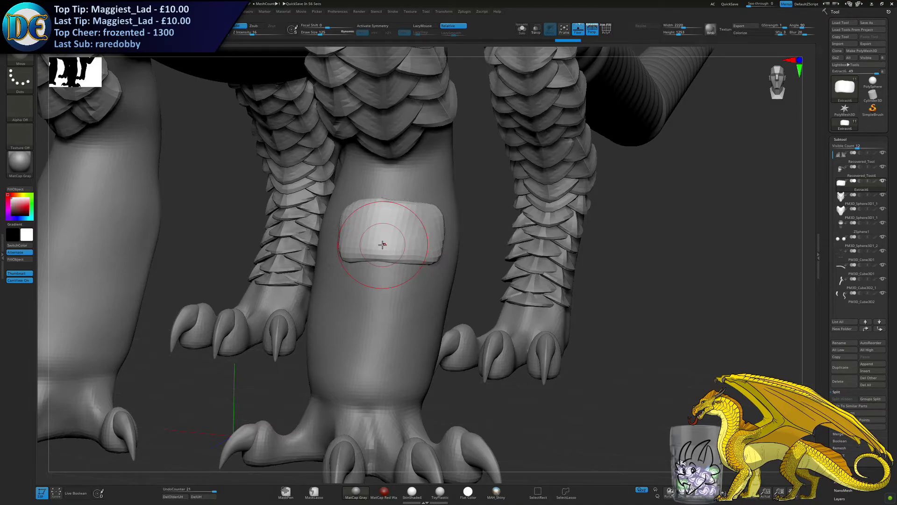
pyautogui.press('w')
pyautogui.moveTo(395, 206); pyautogui.dragTo(395, 214)
# Straighten the patch's end corners with a smaller Move brush
pyautogui.press('q')
pyautogui.press('s')
pyautogui.moveTo(209, 206); pyautogui.dragTo(200, 207)
pyautogui.moveTo(226, 201)
pyautogui.keyDown('ctrl'); pyautogui.mouseDown(button='right')
pyautogui.moveTo(328, 246)
pyautogui.moveTo(348, 236)
pyautogui.mouseUp(button='right'); pyautogui.keyUp('ctrl')
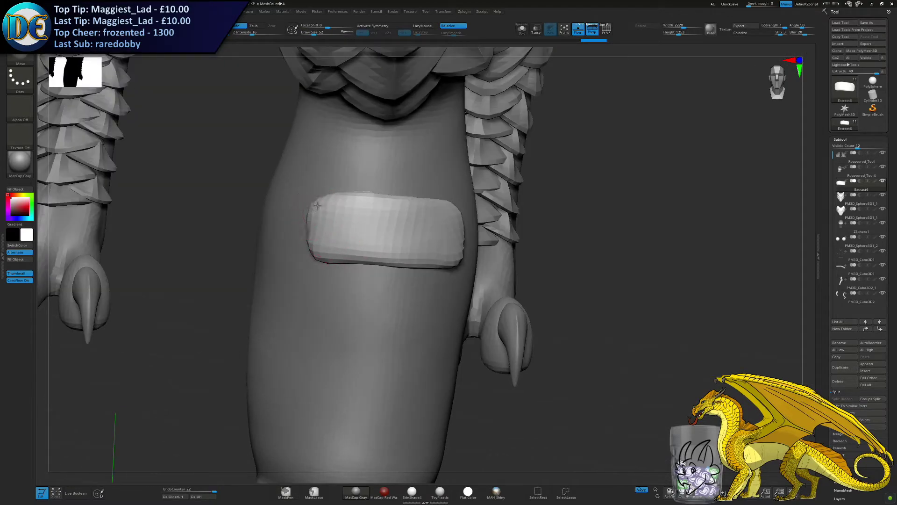
pyautogui.moveTo(326, 206); pyautogui.dragTo(328, 206)
pyautogui.moveTo(439, 209); pyautogui.dragTo(412, 213, button='right')
pyautogui.moveTo(453, 217); pyautogui.dragTo(454, 223)
# Pull both ends of the patch with the Move brush so they wrap around the shin
pyautogui.moveTo(491, 241); pyautogui.dragTo(467, 243, button='right')
pyautogui.press('s')
pyautogui.moveTo(467, 242)
pyautogui.mouseDown()
pyautogui.moveTo(475, 234)
pyautogui.moveTo(468, 237)
pyautogui.mouseUp()
pyautogui.moveTo(467, 238); pyautogui.dragTo(375, 230, button='right')
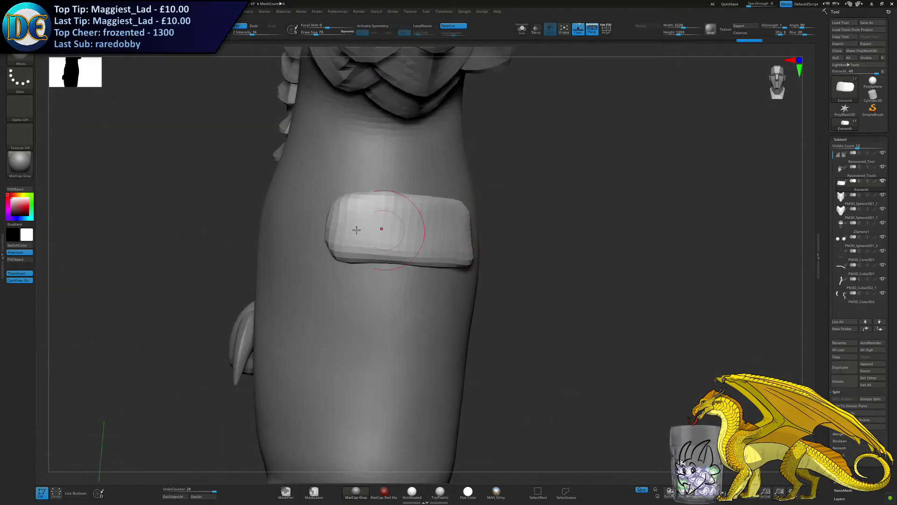
pyautogui.moveTo(322, 224)
pyautogui.mouseDown()
pyautogui.moveTo(337, 223)
pyautogui.moveTo(336, 232)
pyautogui.mouseUp()
pyautogui.moveTo(434, 257); pyautogui.dragTo(501, 286, button='right')
pyautogui.moveTo(493, 286); pyautogui.dragTo(488, 282)
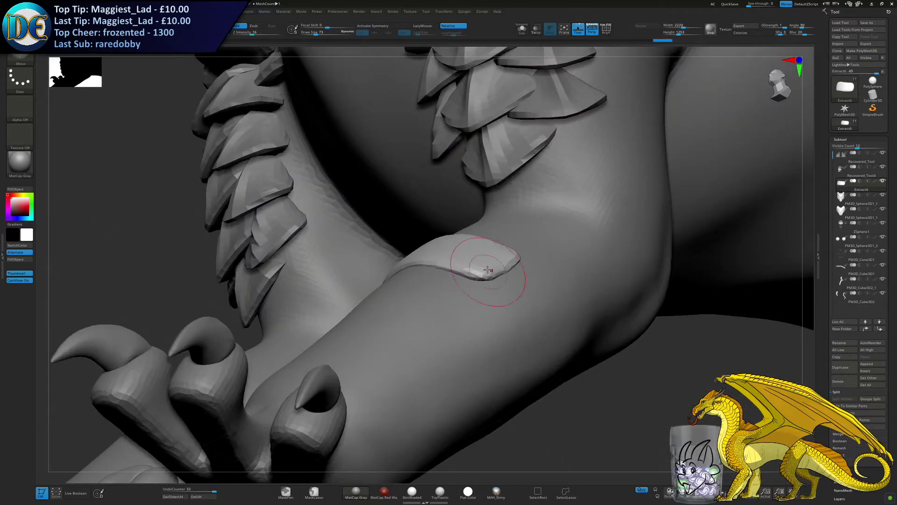
# Remesh the patch with DynaMesh at resolution 128
pyautogui.moveTo(489, 283); pyautogui.dragTo(490, 315, button='right')
pyautogui.keyDown('ctrl'); pyautogui.moveTo(489, 315); pyautogui.dragTo(445, 397); pyautogui.keyUp('ctrl')
pyautogui.keyDown('ctrl'); pyautogui.moveTo(445, 396); pyautogui.dragTo(443, 333, button='right'); pyautogui.keyUp('ctrl')
pyautogui.press('space')
pyautogui.click(425, 370)
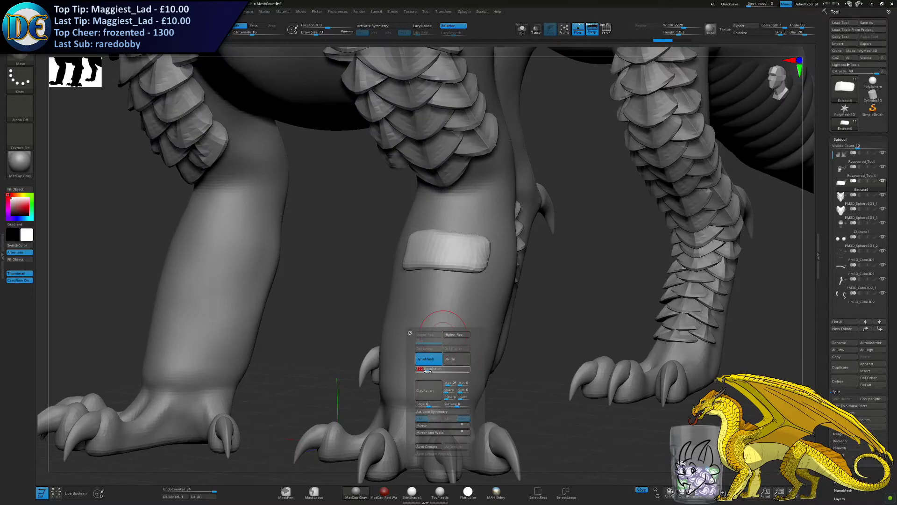
pyautogui.write('128')
pyautogui.press('Return')
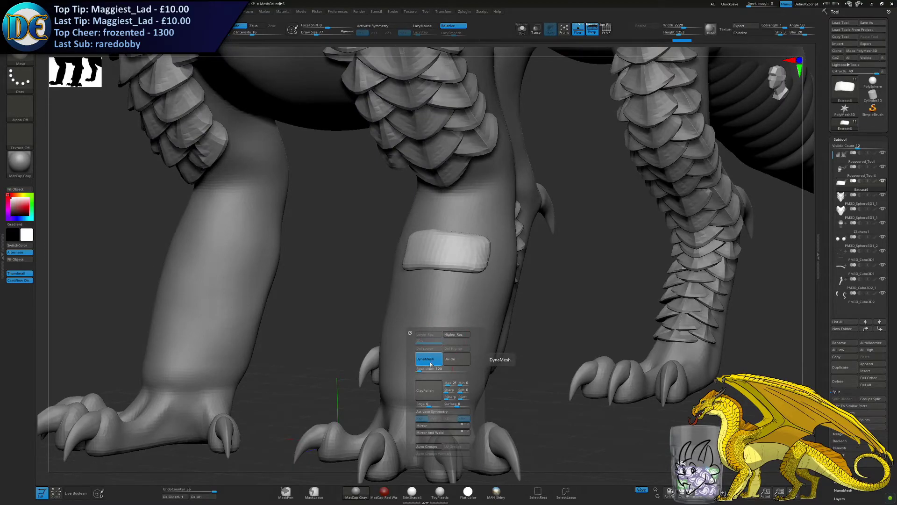
pyautogui.click(428, 361)
pyautogui.click(429, 362)
# Refine the outline of the remeshed shin scale with the Move brush, squaring its edges and corners
pyautogui.press('s')
pyautogui.moveTo(433, 243)
pyautogui.mouseDown()
pyautogui.moveTo(451, 237)
pyautogui.moveTo(420, 250)
pyautogui.moveTo(437, 251)
pyautogui.mouseUp()
pyautogui.press('s')
pyautogui.keyDown('ctrl'); pyautogui.moveTo(455, 223); pyautogui.dragTo(447, 236, button='right'); pyautogui.keyUp('ctrl')
pyautogui.moveTo(446, 237); pyautogui.dragTo(446, 231)
pyautogui.moveTo(440, 232); pyautogui.dragTo(448, 234, button='right')
pyautogui.moveTo(448, 235); pyautogui.dragTo(429, 234)
pyautogui.moveTo(455, 286); pyautogui.dragTo(452, 282)
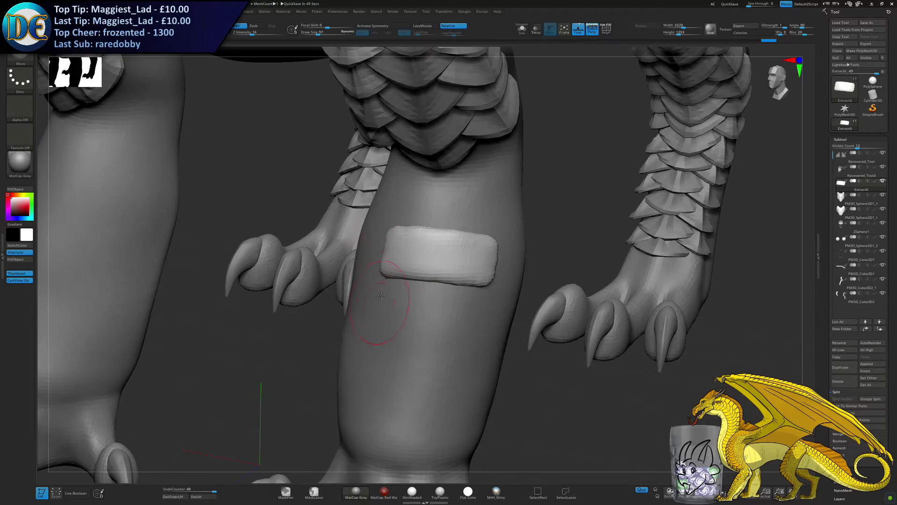
# Adjust the scale's curvature around the shin with a larger Move brush
pyautogui.moveTo(381, 299); pyautogui.dragTo(380, 270, button='right')
pyautogui.press('s')
pyautogui.moveTo(379, 269); pyautogui.dragTo(387, 270)
pyautogui.press('s')
pyautogui.moveTo(438, 256); pyautogui.dragTo(439, 256)
pyautogui.moveTo(435, 257); pyautogui.dragTo(436, 254, button='right')
pyautogui.moveTo(436, 255); pyautogui.dragTo(432, 253)
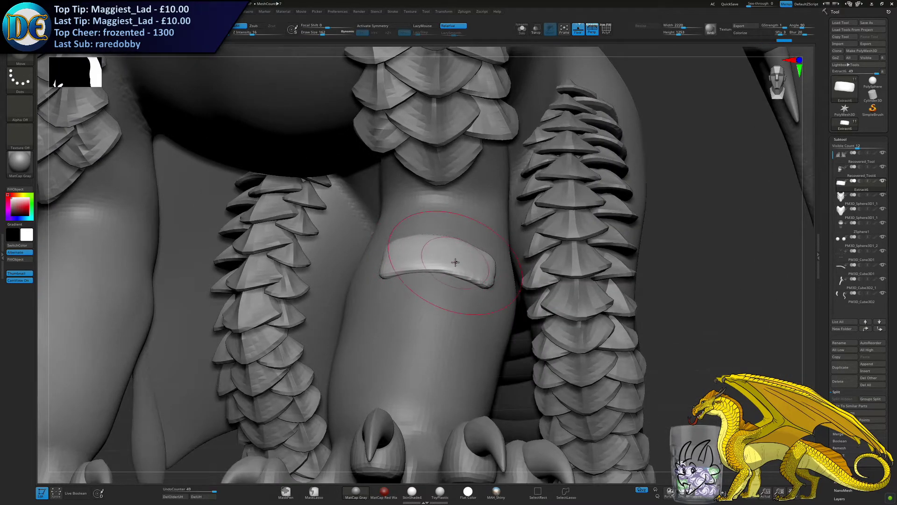
# Smooth the face of the shin scale
pyautogui.moveTo(469, 264); pyautogui.dragTo(447, 295, button='right')
pyautogui.keyDown('shift'); pyautogui.moveTo(458, 261); pyautogui.dragTo(453, 256); pyautogui.keyUp('shift')
pyautogui.press('s')
pyautogui.moveTo(456, 255)
pyautogui.mouseDown(button='right')
pyautogui.moveTo(478, 238)
pyautogui.moveTo(467, 249)
pyautogui.mouseUp(button='right')
# Define the scale's upper edge with the DamStandard brush at draw size 55
pyautogui.press('space')
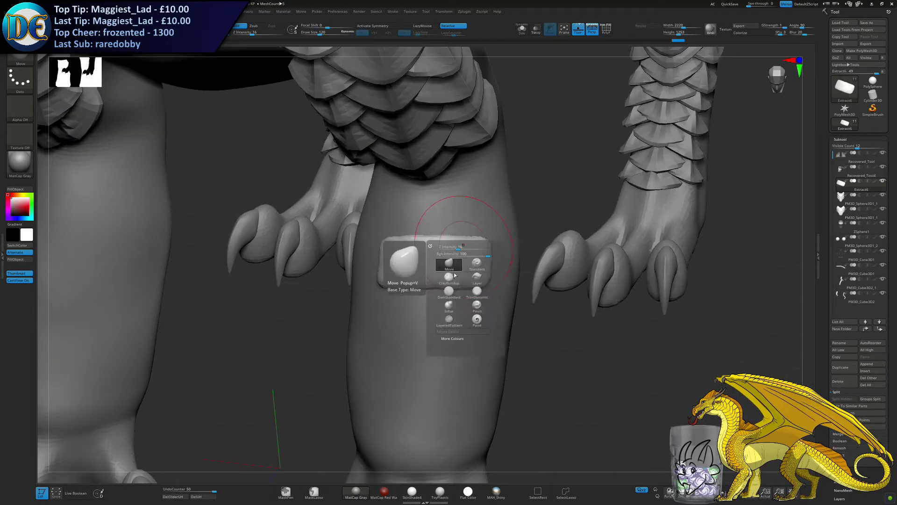
pyautogui.click(476, 307)
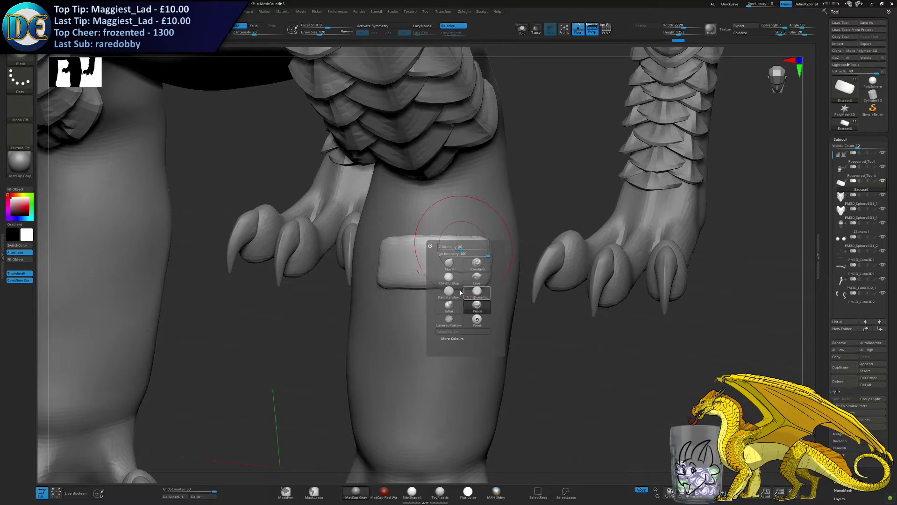
pyautogui.click(451, 279)
pyautogui.click(449, 294)
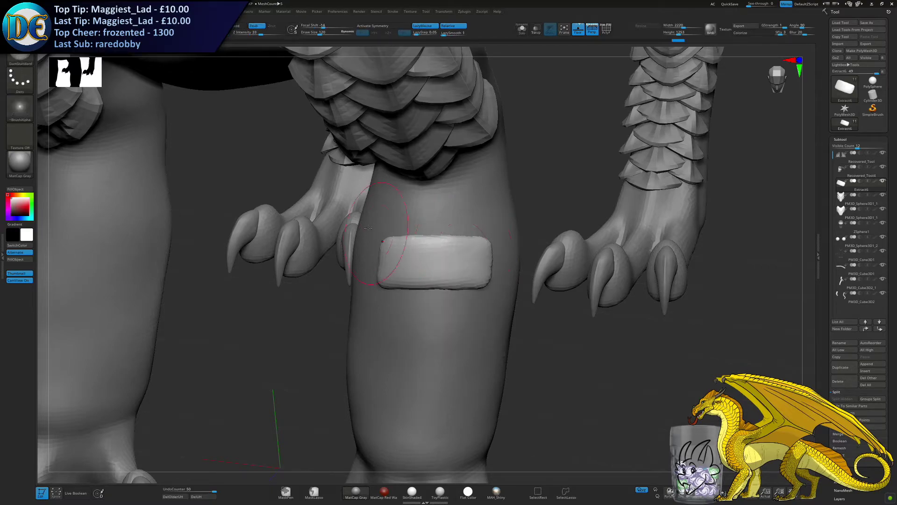
pyautogui.moveTo(417, 210); pyautogui.dragTo(432, 238, button='right')
pyautogui.press('s')
pyautogui.moveTo(391, 249); pyautogui.dragTo(384, 250)
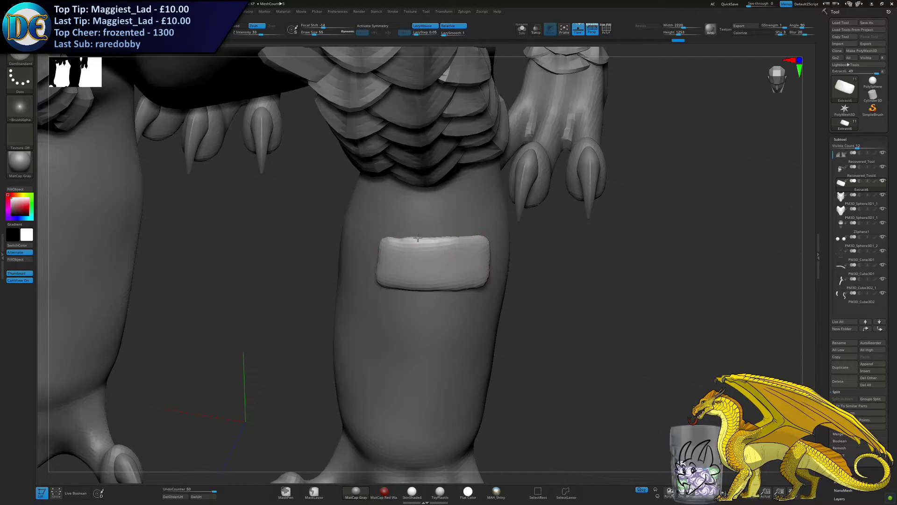
pyautogui.moveTo(507, 229); pyautogui.dragTo(521, 295)
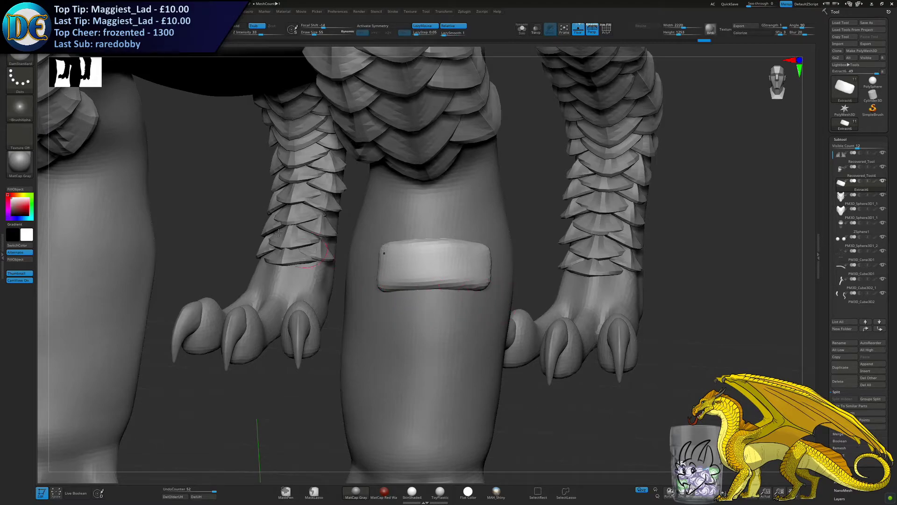
# Switch back to the Move brush, adjust the scale with the transform gizmo, and duplicate it just above the original on the shin
pyautogui.press('w')
pyautogui.press('q')
pyautogui.press('space')
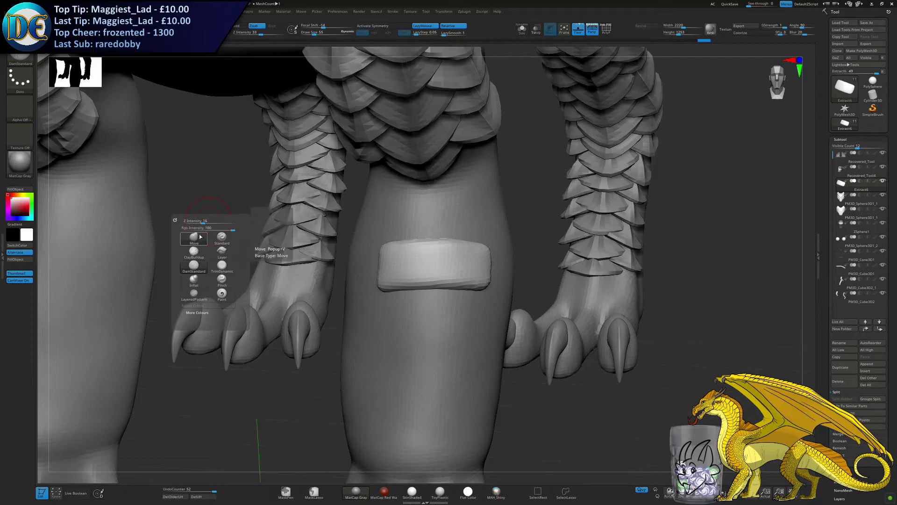
pyautogui.click(195, 237)
pyautogui.press('w')
pyautogui.keyDown('ctrl'); pyautogui.moveTo(317, 255); pyautogui.dragTo(422, 244, button='right'); pyautogui.keyUp('ctrl')
pyautogui.moveTo(422, 244); pyautogui.dragTo(432, 247)
pyautogui.moveTo(428, 250); pyautogui.dragTo(420, 225, button='right')
pyautogui.keyDown('ctrl'); pyautogui.moveTo(465, 217); pyautogui.dragTo(484, 186); pyautogui.keyUp('ctrl')
pyautogui.moveTo(433, 222); pyautogui.dragTo(481, 215, button='right')
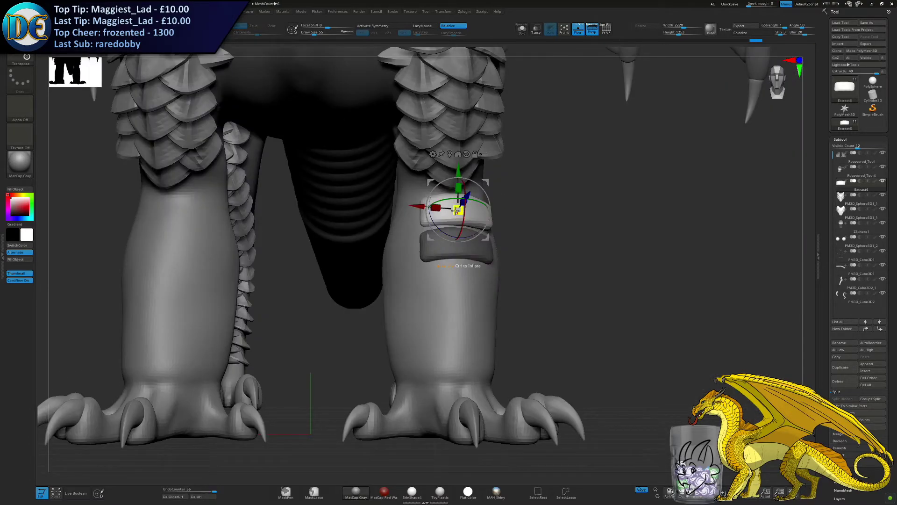
# Scale and rotate the upper duplicated shin scale so it follows the leg's surface from the front and side
pyautogui.moveTo(486, 203); pyautogui.dragTo(485, 204)
pyautogui.moveTo(484, 219); pyautogui.dragTo(452, 232, button='right')
pyautogui.moveTo(463, 216); pyautogui.dragTo(419, 206)
pyautogui.moveTo(418, 206); pyautogui.dragTo(417, 207)
pyautogui.moveTo(416, 207); pyautogui.dragTo(389, 204, button='right')
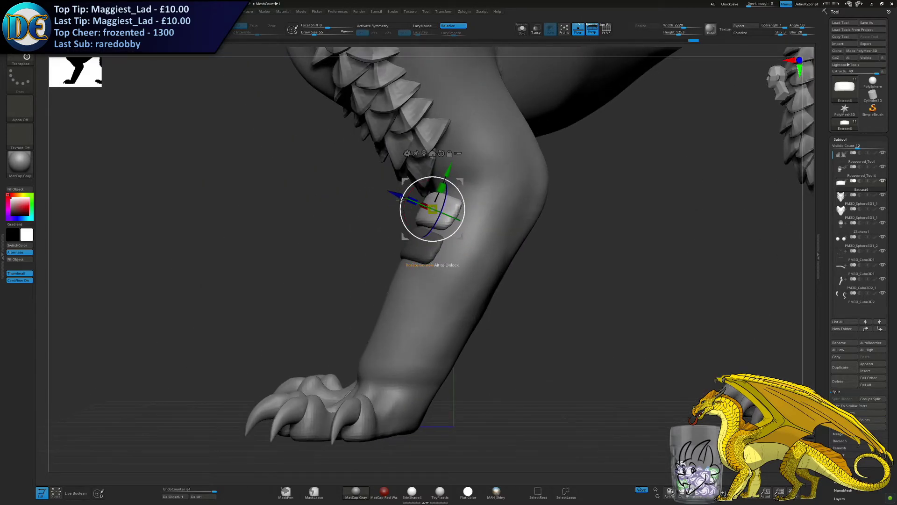
pyautogui.moveTo(396, 194); pyautogui.dragTo(398, 196)
# Duplicate the active scale downward as the third plate on the shin and fit its size and angle to the leg
pyautogui.keyDown('ctrl'); pyautogui.moveTo(450, 173); pyautogui.dragTo(424, 233); pyautogui.keyUp('ctrl')
pyautogui.moveTo(371, 258); pyautogui.dragTo(361, 254)
pyautogui.moveTo(362, 254); pyautogui.dragTo(428, 243, button='right')
pyautogui.moveTo(378, 265)
pyautogui.mouseDown()
pyautogui.moveTo(401, 235)
pyautogui.moveTo(372, 274)
pyautogui.mouseUp()
pyautogui.moveTo(373, 276); pyautogui.dragTo(398, 238, button='right')
pyautogui.moveTo(411, 255)
pyautogui.mouseDown()
pyautogui.moveTo(356, 282)
pyautogui.moveTo(373, 284)
pyautogui.mouseUp()
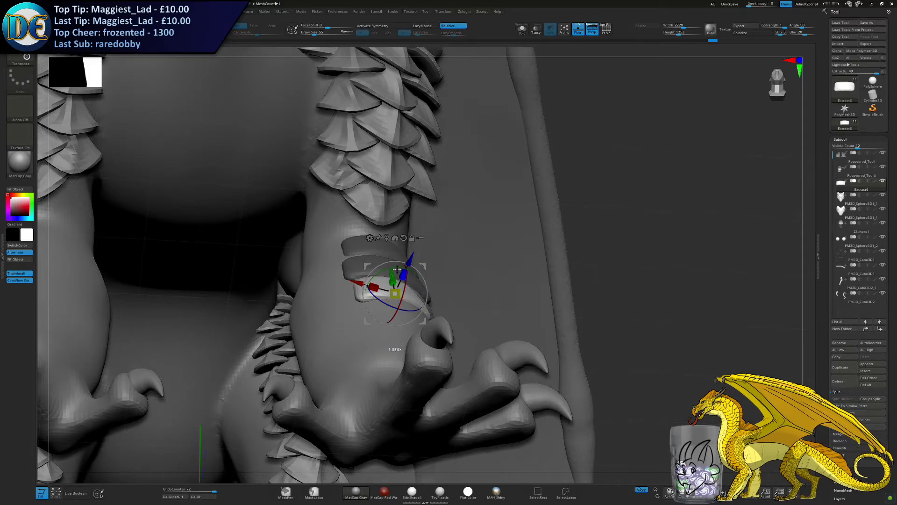
pyautogui.moveTo(395, 268); pyautogui.dragTo(398, 268)
# Duplicate the third scale further down the shin as a smaller fourth plate and seat it against the leg
pyautogui.moveTo(397, 267); pyautogui.dragTo(447, 234, button='right')
pyautogui.moveTo(446, 217); pyautogui.dragTo(440, 232)
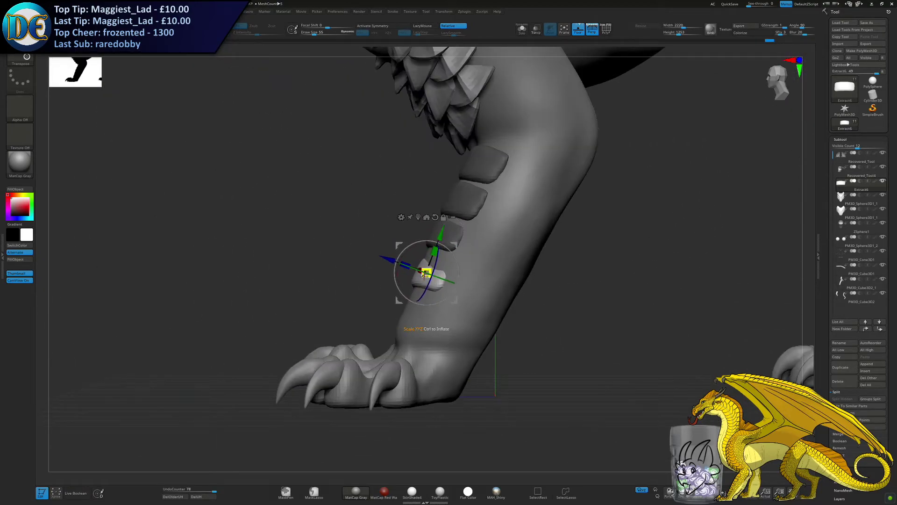
pyautogui.moveTo(425, 274); pyautogui.dragTo(386, 263)
pyautogui.moveTo(386, 266); pyautogui.dragTo(408, 276, button='right')
pyautogui.moveTo(408, 276); pyautogui.dragTo(417, 268)
pyautogui.moveTo(454, 245); pyautogui.dragTo(455, 237)
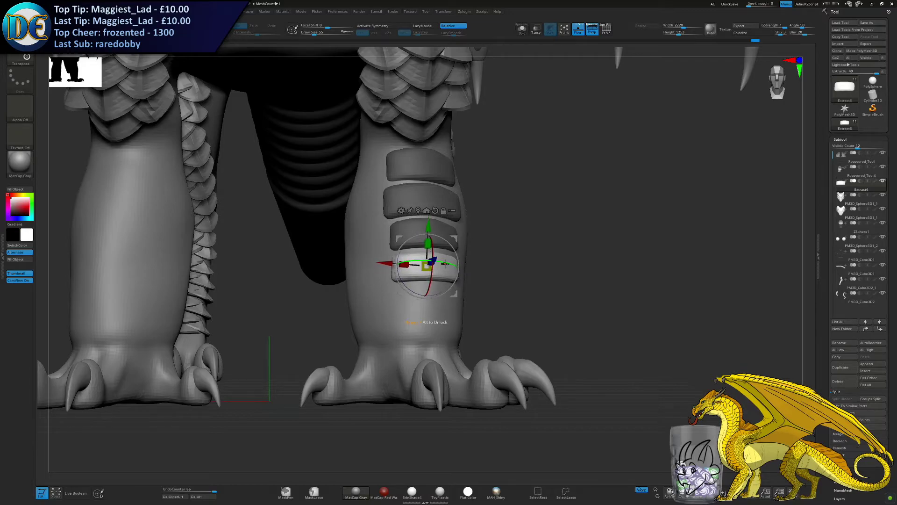
# Fine-tune the fourth scale's rotation, depth and position so it lines up with the plates above it
pyautogui.moveTo(438, 266); pyautogui.dragTo(355, 273, button='right')
pyautogui.moveTo(405, 260); pyautogui.dragTo(450, 247)
pyautogui.moveTo(391, 263); pyautogui.dragTo(440, 264, button='right')
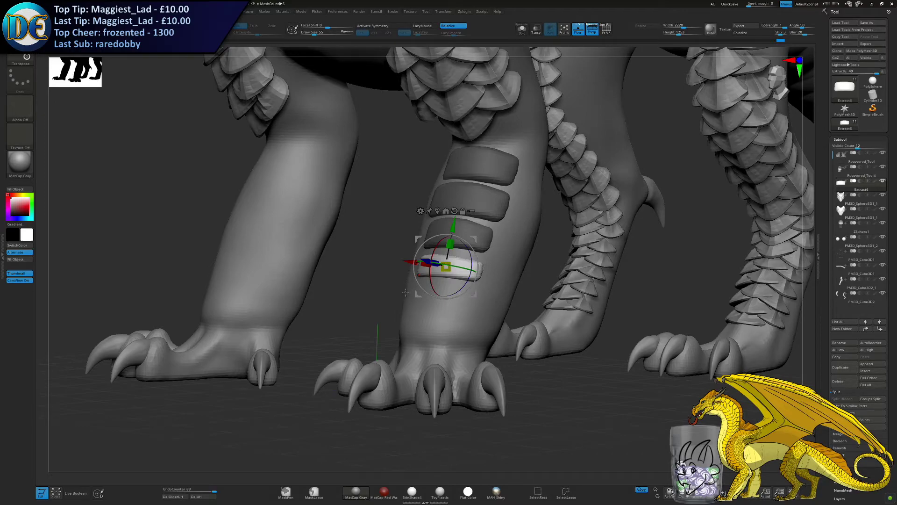
pyautogui.keyDown('alt'); pyautogui.moveTo(427, 263); pyautogui.dragTo(445, 237, button='right'); pyautogui.keyUp('alt')
pyautogui.moveTo(434, 255); pyautogui.dragTo(434, 250)
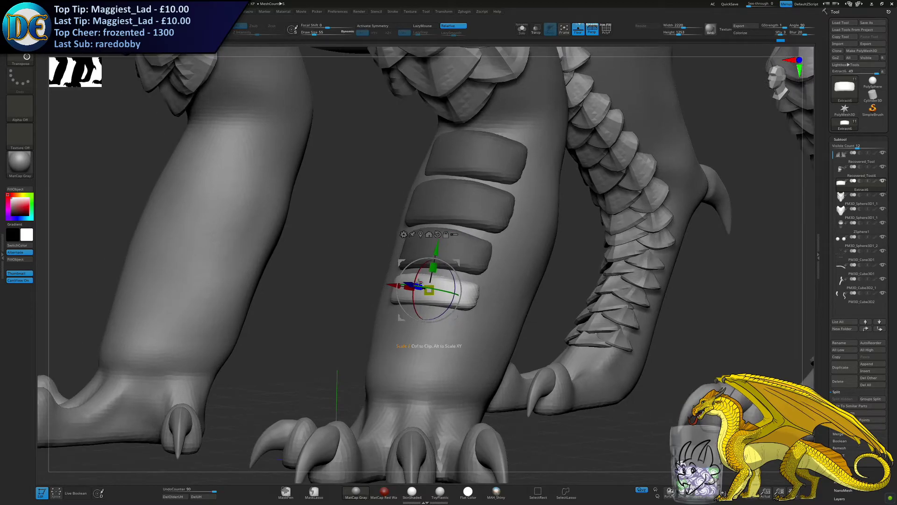
pyautogui.moveTo(409, 288); pyautogui.dragTo(416, 288)
pyautogui.moveTo(417, 285); pyautogui.dragTo(447, 267, button='right')
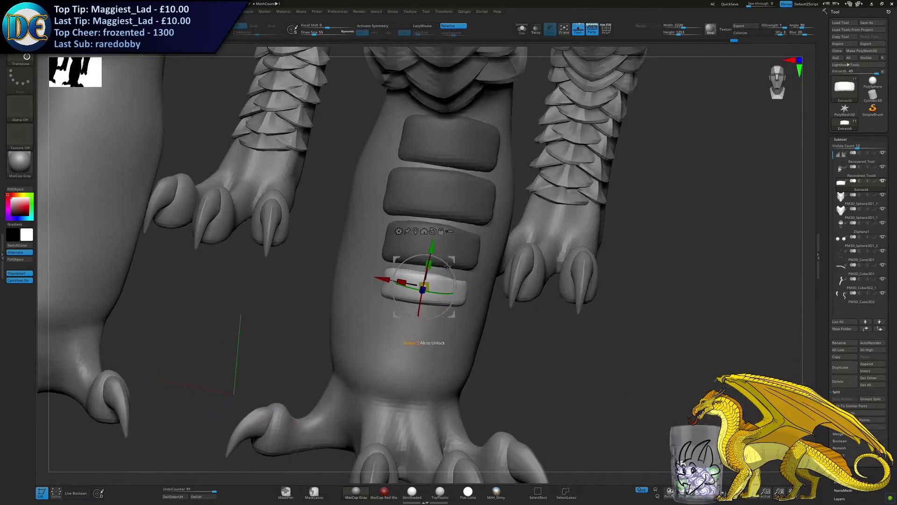
# Reshape the sides of the fourth scale with the Move brush, temporarily isolating the plates to check their form
pyautogui.press('q')
pyautogui.press('s')
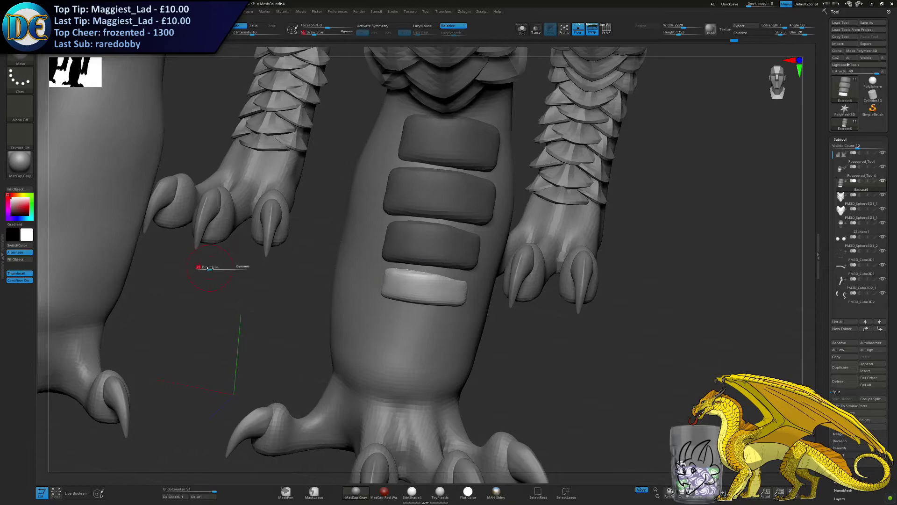
pyautogui.keyDown('alt'); pyautogui.moveTo(375, 310); pyautogui.dragTo(381, 251, button='right'); pyautogui.keyUp('alt')
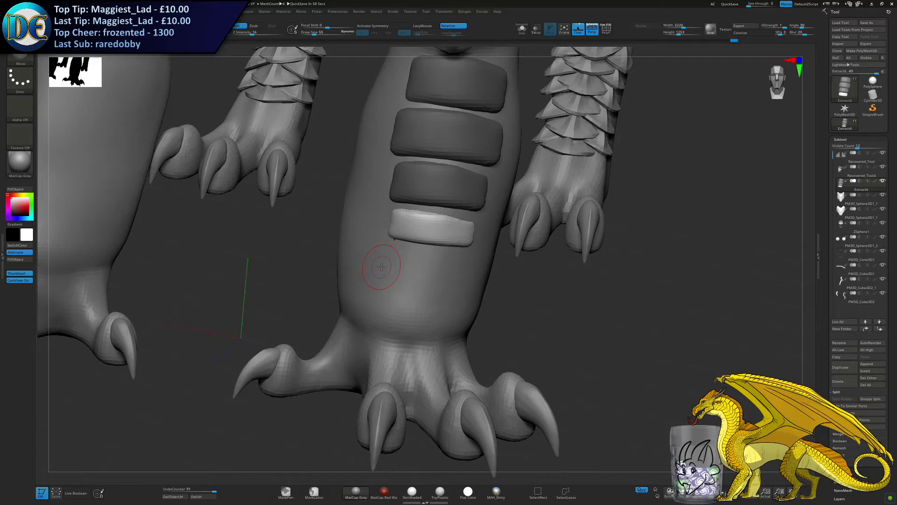
pyautogui.moveTo(382, 266); pyautogui.dragTo(385, 214, button='right')
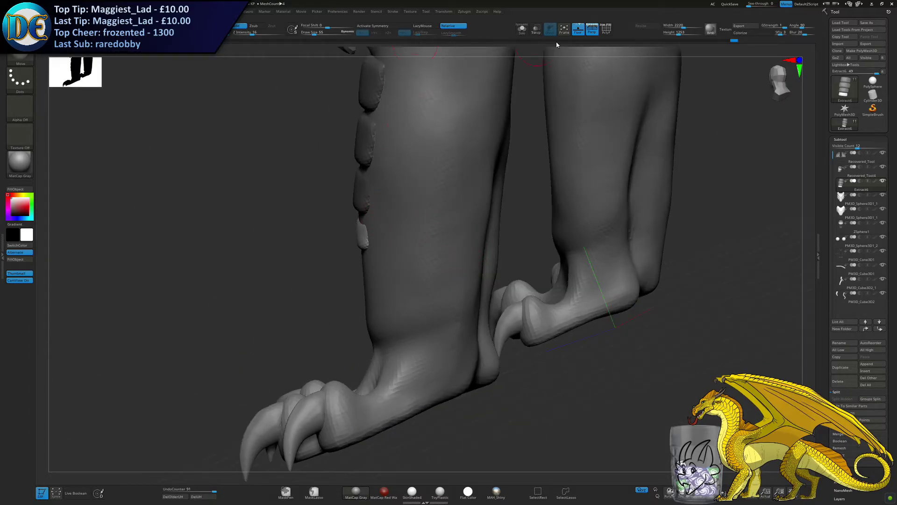
pyautogui.click(522, 29)
pyautogui.moveTo(243, 229); pyautogui.dragTo(352, 233, button='right')
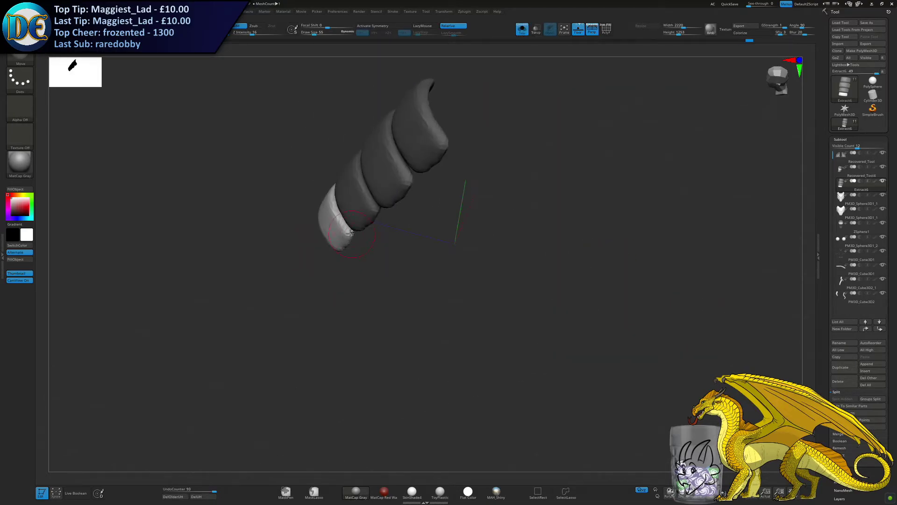
pyautogui.click(523, 31)
pyautogui.moveTo(401, 256)
pyautogui.mouseDown(button='right')
pyautogui.moveTo(414, 249)
pyautogui.moveTo(412, 229)
pyautogui.mouseUp(button='right')
pyautogui.moveTo(335, 224); pyautogui.dragTo(331, 227)
pyautogui.moveTo(332, 233); pyautogui.dragTo(332, 223, button='right')
pyautogui.moveTo(331, 223); pyautogui.dragTo(332, 227)
# Set the Move brush draw size to 49 and pull the fourth scale into line with the shin
pyautogui.moveTo(338, 256)
pyautogui.keyDown('ctrl'); pyautogui.mouseDown(button='right')
pyautogui.moveTo(393, 218)
pyautogui.moveTo(368, 190)
pyautogui.moveTo(322, 236)
pyautogui.moveTo(350, 204)
pyautogui.moveTo(380, 198)
pyautogui.moveTo(404, 236)
pyautogui.moveTo(418, 239)
pyautogui.mouseUp(button='right'); pyautogui.keyUp('ctrl')
pyautogui.press('s')
pyautogui.click(405, 237)
pyautogui.moveTo(417, 238); pyautogui.dragTo(383, 232)
pyautogui.moveTo(404, 229)
pyautogui.mouseDown(button='right')
pyautogui.moveTo(377, 216)
pyautogui.moveTo(388, 227)
pyautogui.moveTo(361, 226)
pyautogui.mouseUp(button='right')
# Duplicate the fourth scale downward as a fifth plate, then scale and rotate it to fit the narrowing shin
pyautogui.press('w')
pyautogui.moveTo(400, 204); pyautogui.dragTo(398, 231)
pyautogui.moveTo(354, 270); pyautogui.dragTo(376, 255)
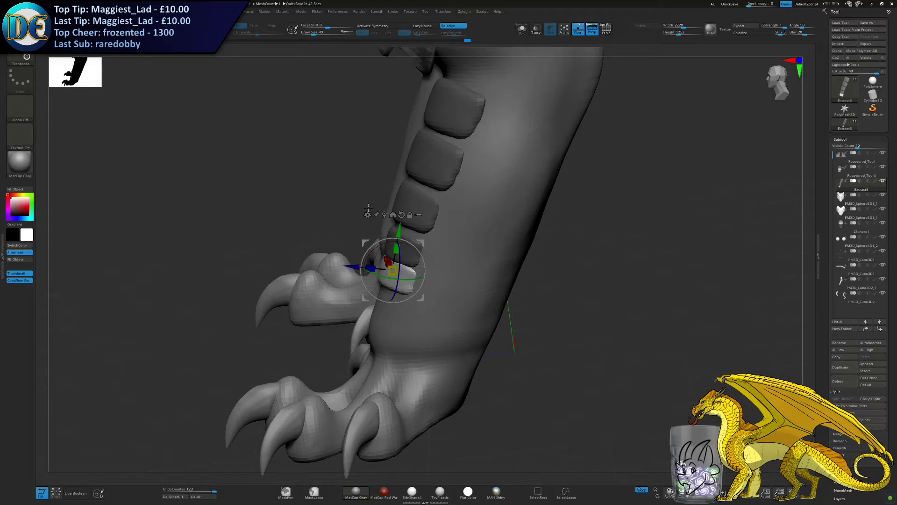
pyautogui.moveTo(257, 317); pyautogui.dragTo(318, 303)
pyautogui.moveTo(430, 265); pyautogui.dragTo(426, 272)
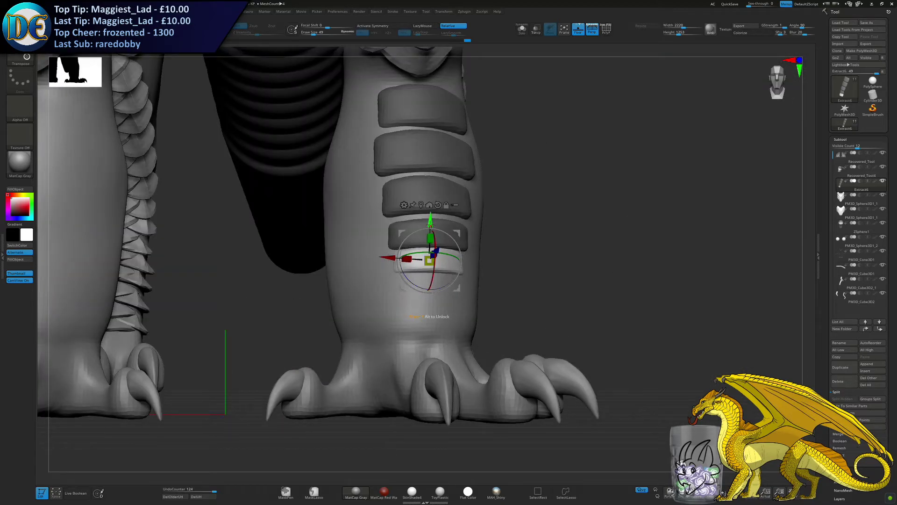
pyautogui.moveTo(431, 220); pyautogui.dragTo(431, 228)
pyautogui.moveTo(431, 274); pyautogui.dragTo(430, 268)
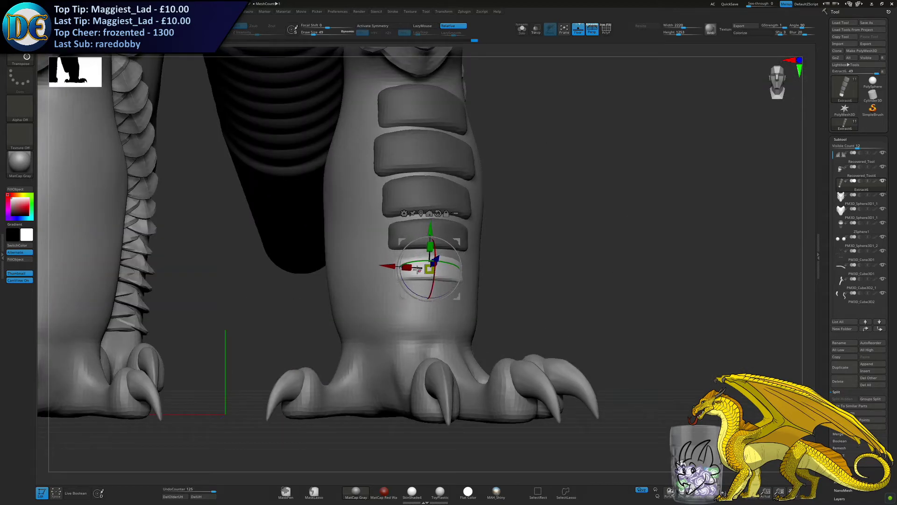
pyautogui.moveTo(306, 291); pyautogui.dragTo(239, 288)
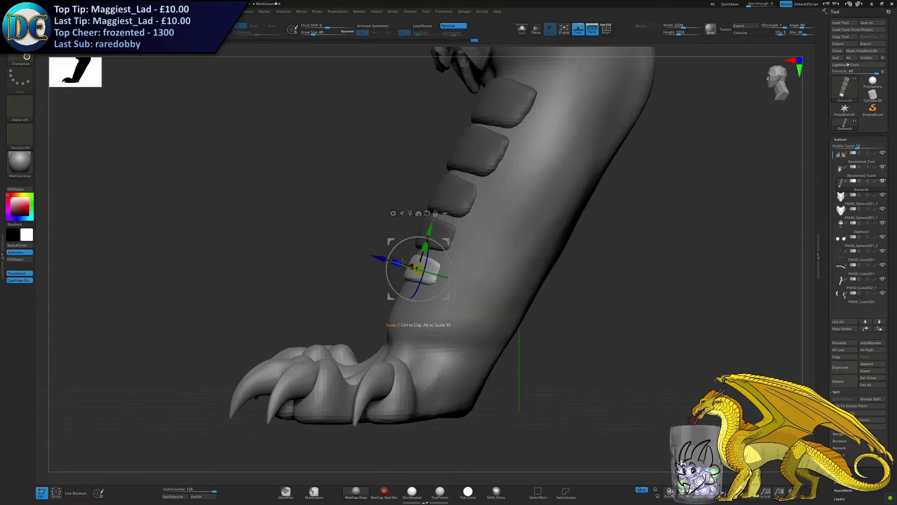
pyautogui.moveTo(399, 248); pyautogui.dragTo(432, 229)
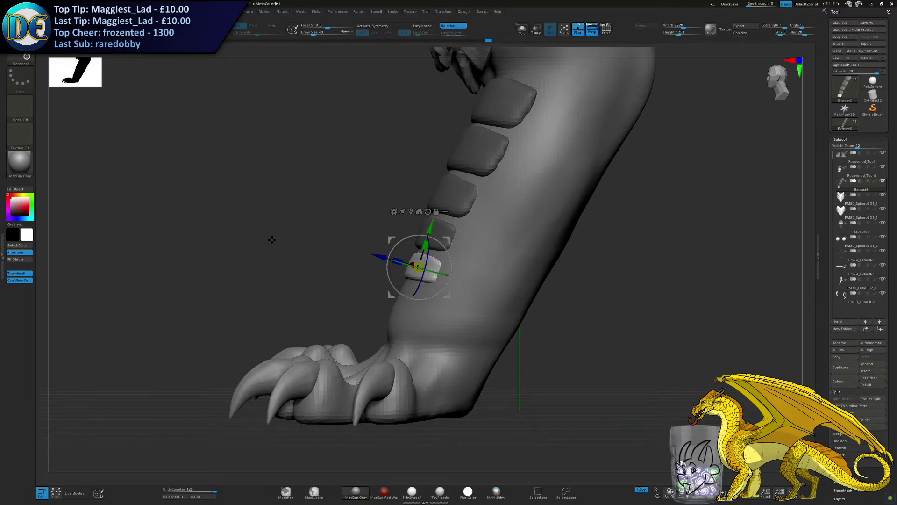
# Return to the Move brush and set its draw size to 52
pyautogui.press('q')
pyautogui.press('s')
pyautogui.moveTo(119, 200); pyautogui.dragTo(159, 205)
pyautogui.press('s')
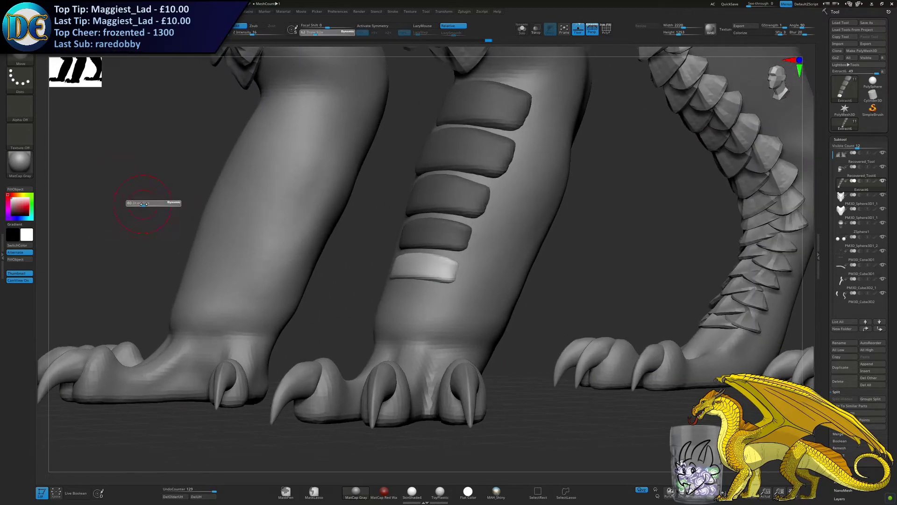
pyautogui.click(146, 202)
pyautogui.press('s')
pyautogui.click(109, 95)
pyautogui.keyDown('shift'); pyautogui.moveTo(162, 132); pyautogui.dragTo(162, 159); pyautogui.keyUp('shift')
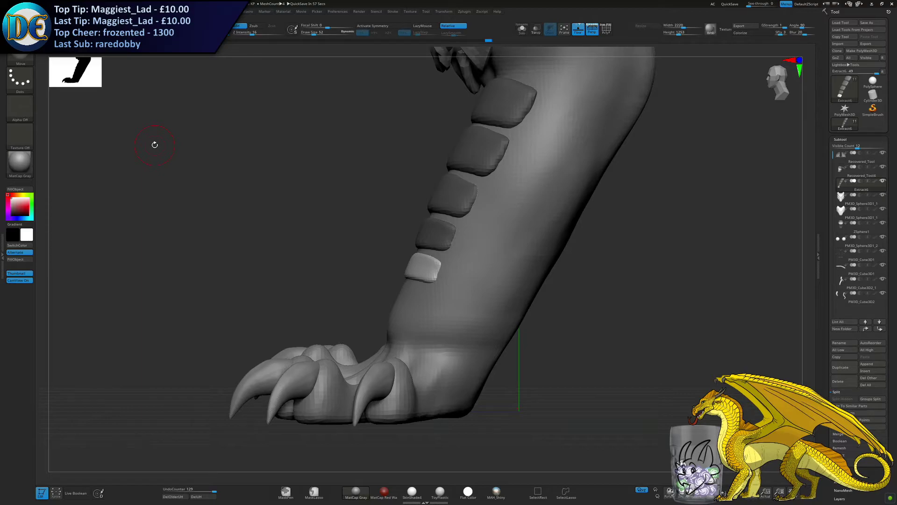
# Duplicate the fifth scale downward as a sixth plate and adjust its depth, width and tilt against the lower shin
pyautogui.press('w')
pyautogui.moveTo(420, 223); pyautogui.dragTo(413, 258)
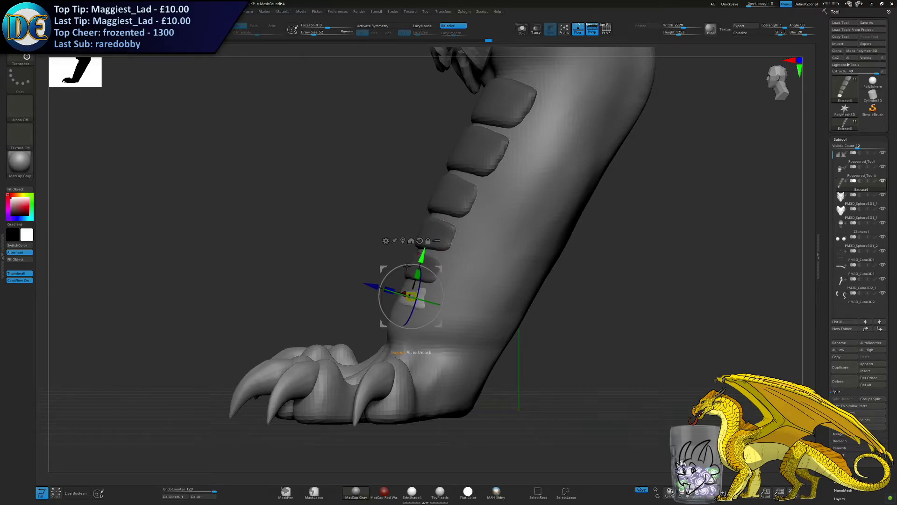
pyautogui.moveTo(375, 283); pyautogui.dragTo(410, 299)
pyautogui.moveTo(395, 290)
pyautogui.mouseDown()
pyautogui.moveTo(391, 297)
pyautogui.moveTo(400, 293)
pyautogui.mouseUp()
pyautogui.moveTo(517, 86); pyautogui.dragTo(461, 97)
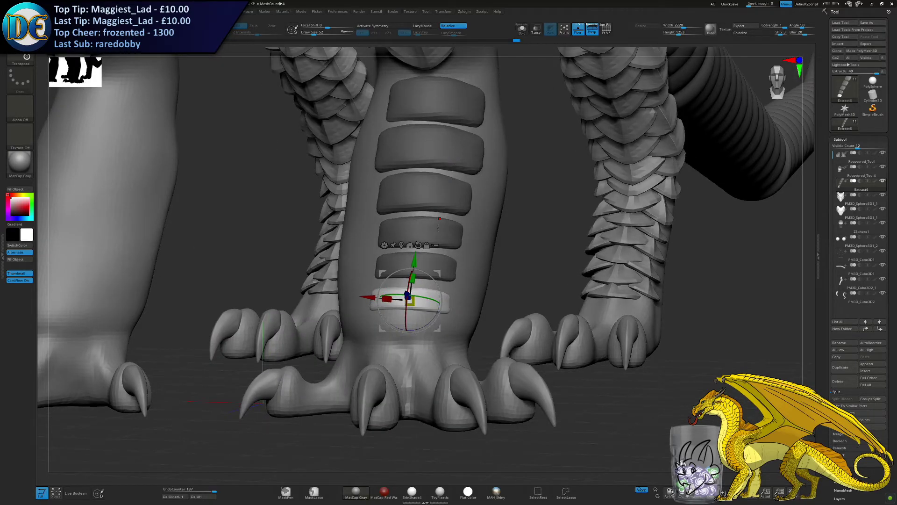
pyautogui.moveTo(520, 280); pyautogui.dragTo(426, 284)
pyautogui.moveTo(392, 309); pyautogui.dragTo(428, 321)
# Duplicate the sixth scale down to the ankle as a seventh plate and position it just above the foot
pyautogui.moveTo(421, 282); pyautogui.dragTo(421, 293)
pyautogui.moveTo(421, 293); pyautogui.dragTo(436, 295, button='right')
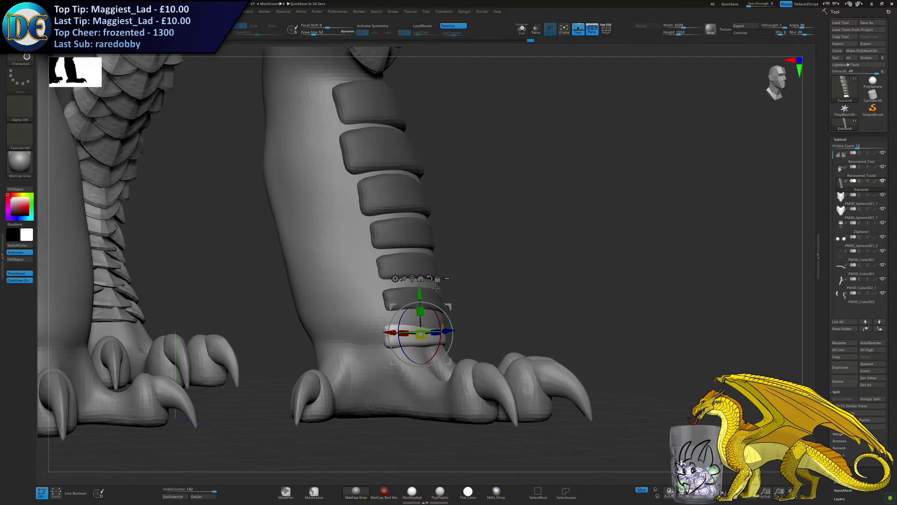
pyautogui.moveTo(477, 310); pyautogui.dragTo(490, 307, button='right')
pyautogui.moveTo(441, 315); pyautogui.dragTo(457, 308)
pyautogui.moveTo(423, 262); pyautogui.dragTo(422, 284)
pyautogui.moveTo(422, 283); pyautogui.dragTo(388, 285, button='right')
# Rotate and widen the ankle plate into a band that follows the front of the ankle
pyautogui.moveTo(425, 277); pyautogui.dragTo(393, 300)
pyautogui.moveTo(394, 299); pyautogui.dragTo(434, 311, button='right')
pyautogui.moveTo(440, 313); pyautogui.dragTo(391, 293)
pyautogui.moveTo(391, 293); pyautogui.dragTo(373, 299, button='right')
pyautogui.moveTo(437, 297); pyautogui.dragTo(440, 296)
pyautogui.moveTo(440, 297)
pyautogui.mouseDown(button='right')
pyautogui.moveTo(467, 300)
pyautogui.moveTo(453, 314)
pyautogui.moveTo(448, 299)
pyautogui.moveTo(423, 297)
pyautogui.moveTo(441, 297)
pyautogui.mouseUp(button='right')
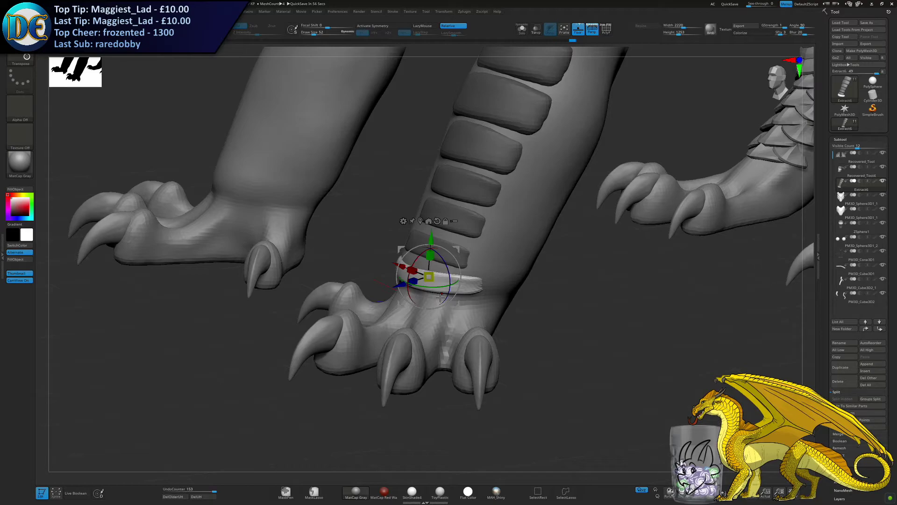
# Stretch the ankle band's width and depth and reposition it so it wraps around the front of the leg
pyautogui.moveTo(323, 328)
pyautogui.mouseDown(button='right')
pyautogui.moveTo(293, 311)
pyautogui.moveTo(313, 313)
pyautogui.mouseUp(button='right')
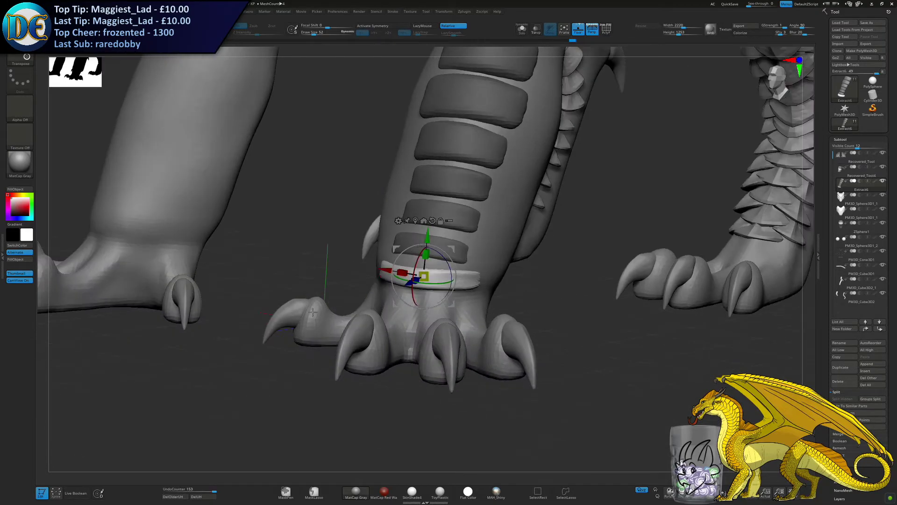
pyautogui.keyDown('alt'); pyautogui.moveTo(495, 280); pyautogui.dragTo(509, 280, button='right'); pyautogui.keyUp('alt')
pyautogui.moveTo(438, 277); pyautogui.dragTo(446, 271)
pyautogui.moveTo(444, 262); pyautogui.dragTo(423, 289, button='right')
pyautogui.moveTo(421, 290); pyautogui.dragTo(429, 277)
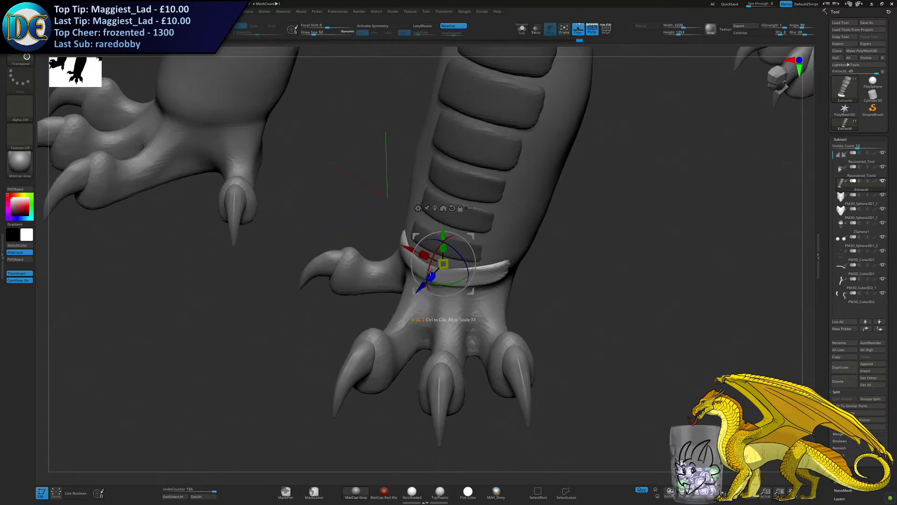
pyautogui.moveTo(430, 279); pyautogui.dragTo(452, 280, button='right')
pyautogui.moveTo(448, 264); pyautogui.dragTo(445, 270)
pyautogui.moveTo(452, 231); pyautogui.dragTo(450, 239)
pyautogui.moveTo(450, 239)
pyautogui.mouseDown(button='right')
pyautogui.moveTo(433, 261)
pyautogui.moveTo(435, 243)
pyautogui.mouseUp(button='right')
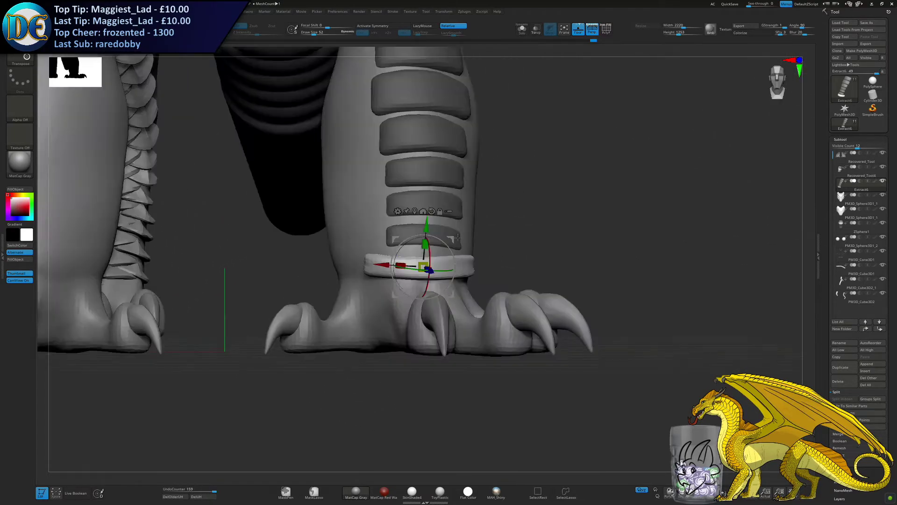
# Duplicate the wide ankle band upward over the sixth scale and scale and tilt it to fit the leg
pyautogui.moveTo(426, 230); pyautogui.dragTo(432, 201)
pyautogui.moveTo(430, 252); pyautogui.dragTo(430, 251)
pyautogui.moveTo(430, 238); pyautogui.dragTo(444, 240, button='right')
pyautogui.moveTo(441, 237); pyautogui.dragTo(434, 236)
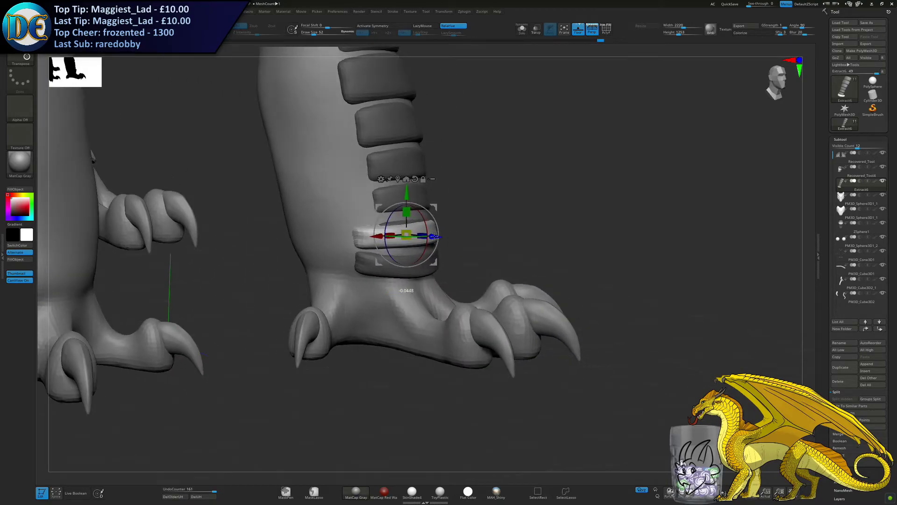
pyautogui.moveTo(409, 193); pyautogui.dragTo(419, 218, button='right')
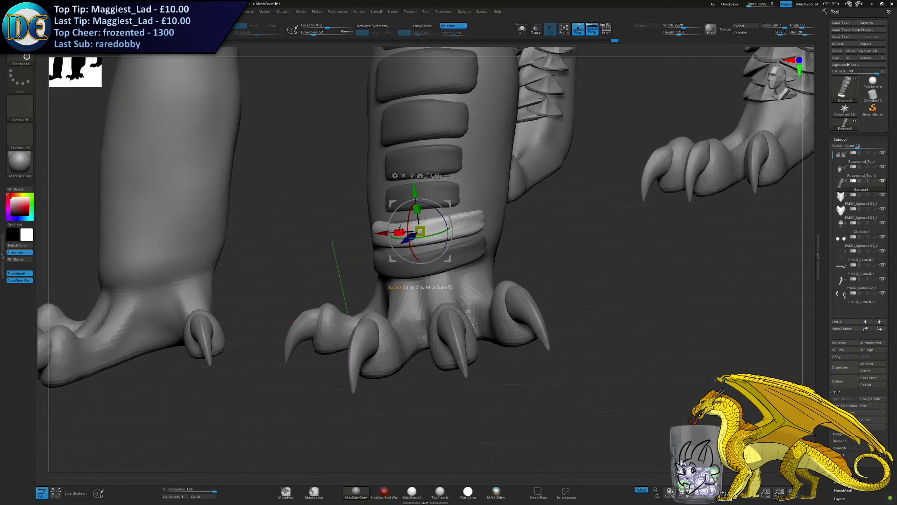
pyautogui.moveTo(399, 230); pyautogui.dragTo(310, 238, button='right')
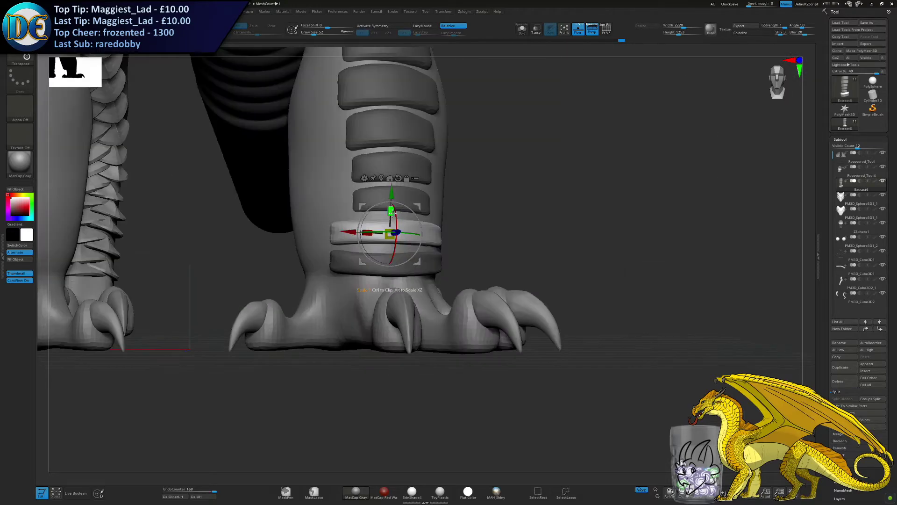
# Duplicate the wide band upward over the fifth scale, then rotate and narrow it to fit the lower shin
pyautogui.keyDown('ctrl'); pyautogui.moveTo(391, 193); pyautogui.dragTo(392, 160); pyautogui.keyUp('ctrl')
pyautogui.moveTo(393, 180); pyautogui.dragTo(369, 198, button='right')
pyautogui.moveTo(374, 253); pyautogui.dragTo(373, 250)
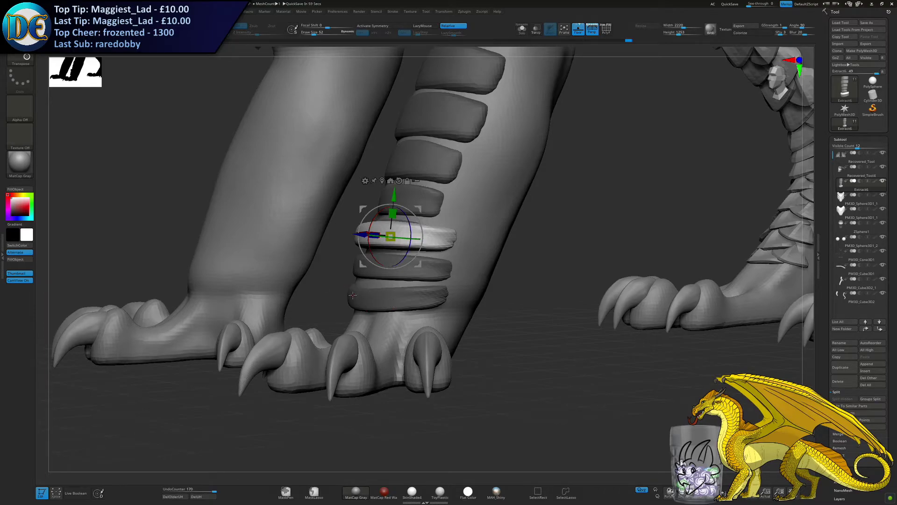
pyautogui.moveTo(353, 295); pyautogui.dragTo(285, 290, button='right')
pyautogui.moveTo(342, 236); pyautogui.dragTo(353, 237)
pyautogui.moveTo(351, 252); pyautogui.dragTo(380, 198, button='right')
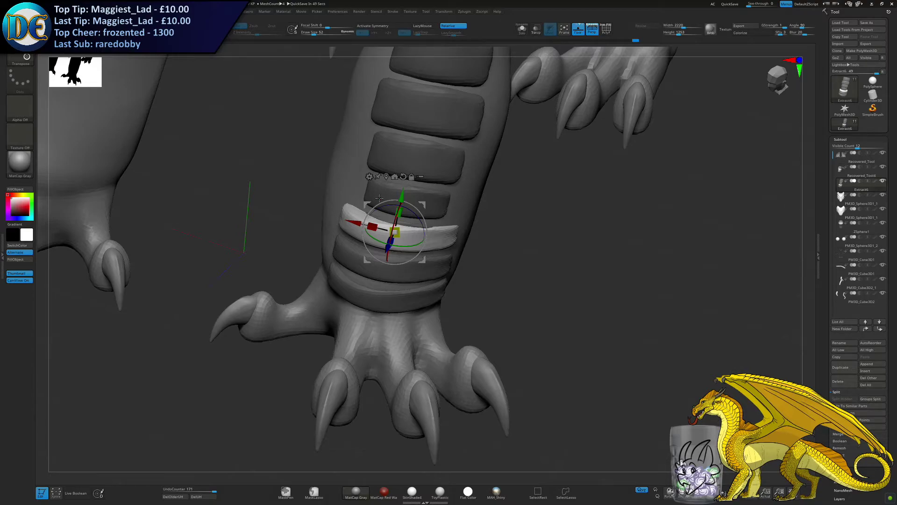
pyautogui.moveTo(408, 248); pyautogui.dragTo(405, 256)
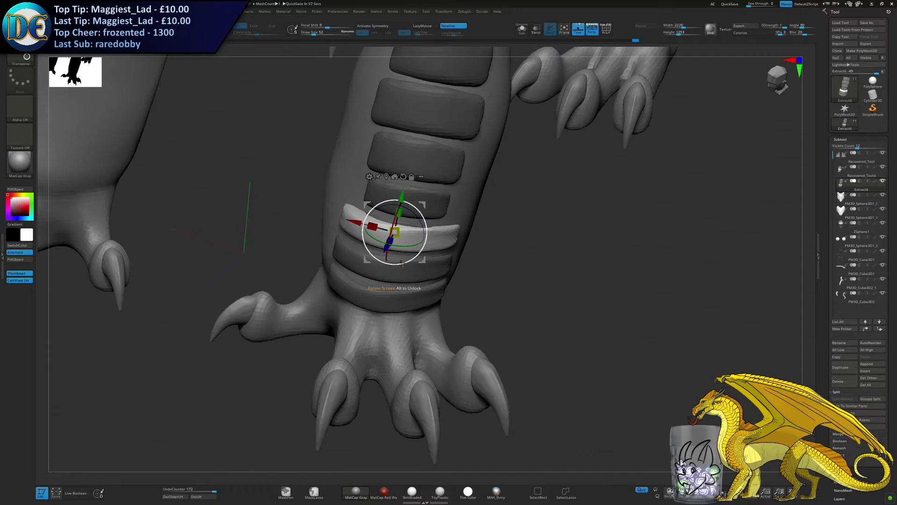
pyautogui.moveTo(403, 262); pyautogui.dragTo(378, 225, button='right')
pyautogui.moveTo(365, 219); pyautogui.dragTo(369, 222)
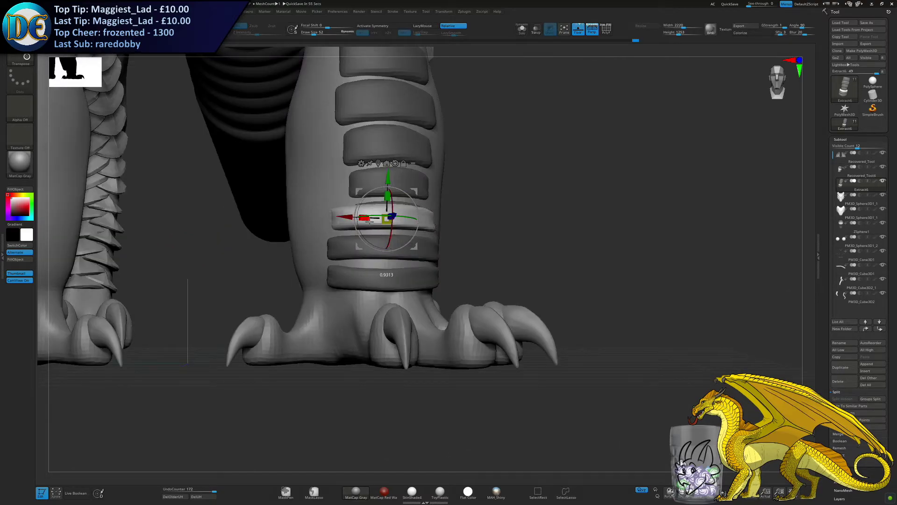
# Duplicate the wide band upward over the fourth scale and scale its width and depth to the shin
pyautogui.moveTo(387, 222); pyautogui.dragTo(375, 258, button='right')
pyautogui.moveTo(389, 219); pyautogui.dragTo(381, 235)
pyautogui.moveTo(384, 235)
pyautogui.mouseDown(button='right')
pyautogui.moveTo(399, 234)
pyautogui.moveTo(393, 206)
pyautogui.moveTo(389, 232)
pyautogui.mouseUp(button='right')
pyautogui.moveTo(388, 221)
pyautogui.mouseDown()
pyautogui.moveTo(388, 187)
pyautogui.moveTo(387, 234)
pyautogui.mouseUp()
pyautogui.moveTo(387, 233); pyautogui.dragTo(404, 240, button='right')
pyautogui.moveTo(404, 239); pyautogui.dragTo(404, 216)
pyautogui.moveTo(404, 217); pyautogui.dragTo(374, 229, button='right')
pyautogui.moveTo(384, 228); pyautogui.dragTo(449, 224)
pyautogui.moveTo(450, 225); pyautogui.dragTo(472, 231, button='right')
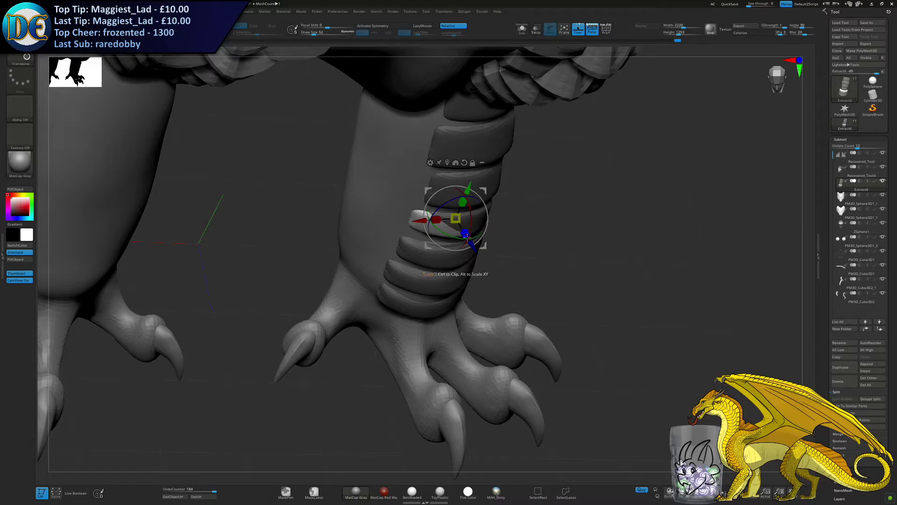
pyautogui.moveTo(472, 249); pyautogui.dragTo(472, 250)
pyautogui.moveTo(472, 250); pyautogui.dragTo(458, 203, button='right')
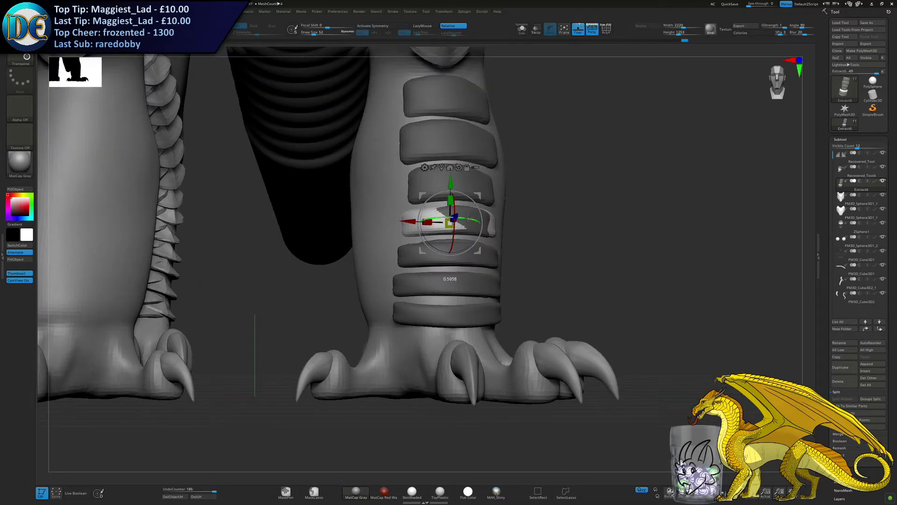
# Fine-tune the tilt, height and depth of the band covering the fourth scale
pyautogui.moveTo(467, 218); pyautogui.dragTo(468, 218)
pyautogui.moveTo(467, 219); pyautogui.dragTo(441, 225, button='right')
pyautogui.moveTo(474, 237); pyautogui.dragTo(468, 237)
pyautogui.moveTo(468, 237); pyautogui.dragTo(491, 230, button='right')
pyautogui.moveTo(444, 187); pyautogui.dragTo(444, 189)
pyautogui.click(450, 250)
pyautogui.moveTo(446, 248); pyautogui.dragTo(467, 233, button='right')
pyautogui.moveTo(455, 217); pyautogui.dragTo(453, 217)
pyautogui.moveTo(454, 218); pyautogui.dragTo(417, 219, button='right')
pyautogui.moveTo(420, 219); pyautogui.dragTo(415, 217)
# Duplicate the band upward over the third scale and fit its size and angle to the shin
pyautogui.keyDown('ctrl'); pyautogui.click(461, 182); pyautogui.keyUp('ctrl')
pyautogui.keyDown('alt'); pyautogui.moveTo(458, 181); pyautogui.dragTo(389, 239, button='right'); pyautogui.keyUp('alt')
pyautogui.moveTo(387, 240); pyautogui.dragTo(394, 239)
pyautogui.moveTo(394, 238); pyautogui.dragTo(415, 225, button='right')
pyautogui.moveTo(410, 221); pyautogui.dragTo(419, 205)
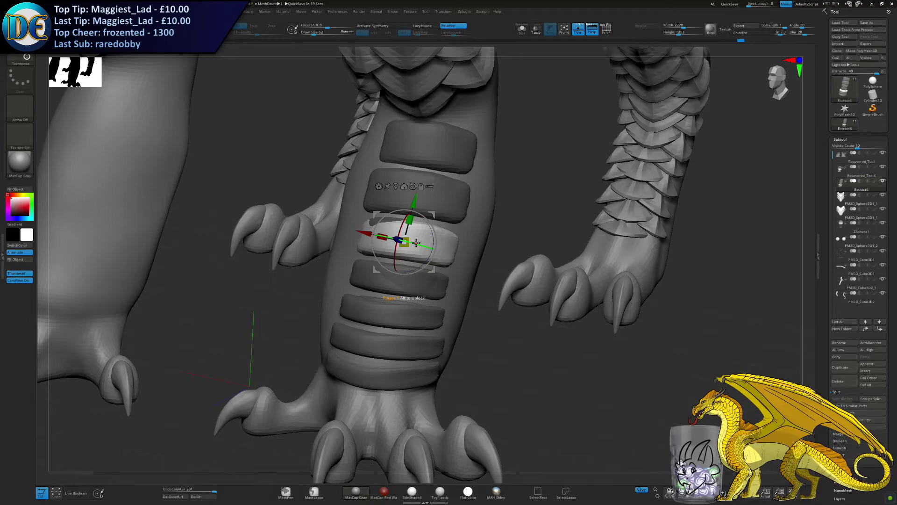
# Duplicate the highlighted shin band down past the ankle onto the top of the front foot
pyautogui.press('q')
pyautogui.keyDown('ctrl'); pyautogui.moveTo(182, 134); pyautogui.dragTo(224, 94, button='right'); pyautogui.keyUp('ctrl')
pyautogui.moveTo(435, 299); pyautogui.dragTo(345, 279, button='right')
pyautogui.moveTo(345, 278); pyautogui.dragTo(358, 278)
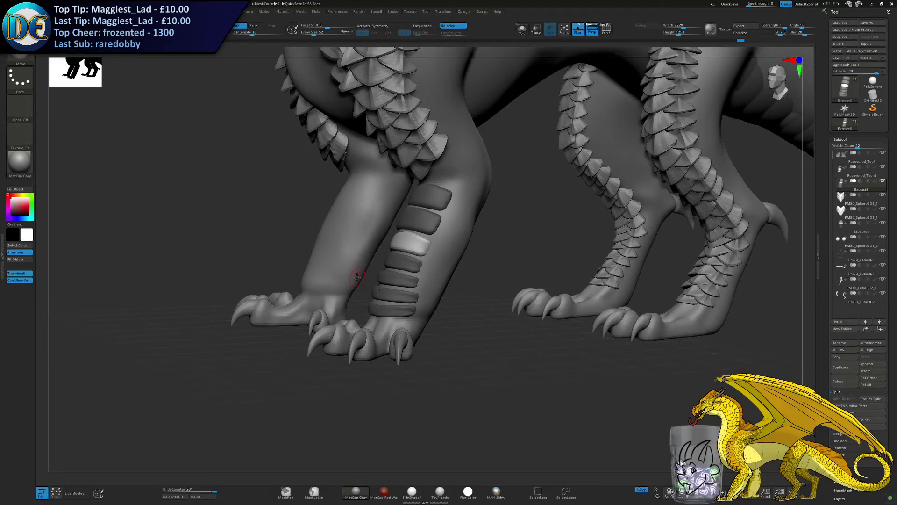
pyautogui.moveTo(262, 210); pyautogui.dragTo(250, 193)
pyautogui.press('w')
pyautogui.moveTo(432, 216); pyautogui.dragTo(359, 271)
pyautogui.keyDown('alt'); pyautogui.moveTo(362, 270); pyautogui.dragTo(355, 242); pyautogui.keyUp('alt')
pyautogui.moveTo(370, 253); pyautogui.dragTo(373, 216, button='right')
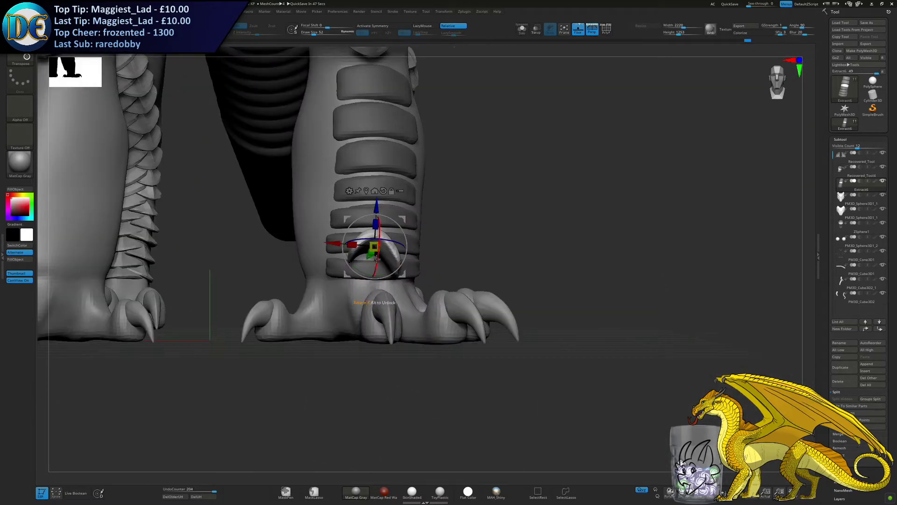
pyautogui.moveTo(376, 259); pyautogui.dragTo(378, 244)
# Move and rotate the copied band so it lies across the top of the foot above the outer toe
pyautogui.keyDown('alt'); pyautogui.moveTo(329, 242); pyautogui.dragTo(396, 237, button='right'); pyautogui.keyUp('alt')
pyautogui.moveTo(396, 237)
pyautogui.mouseDown()
pyautogui.moveTo(299, 204)
pyautogui.moveTo(391, 249)
pyautogui.mouseUp()
pyautogui.keyDown('alt'); pyautogui.moveTo(392, 254); pyautogui.dragTo(378, 242, button='right'); pyautogui.keyUp('alt')
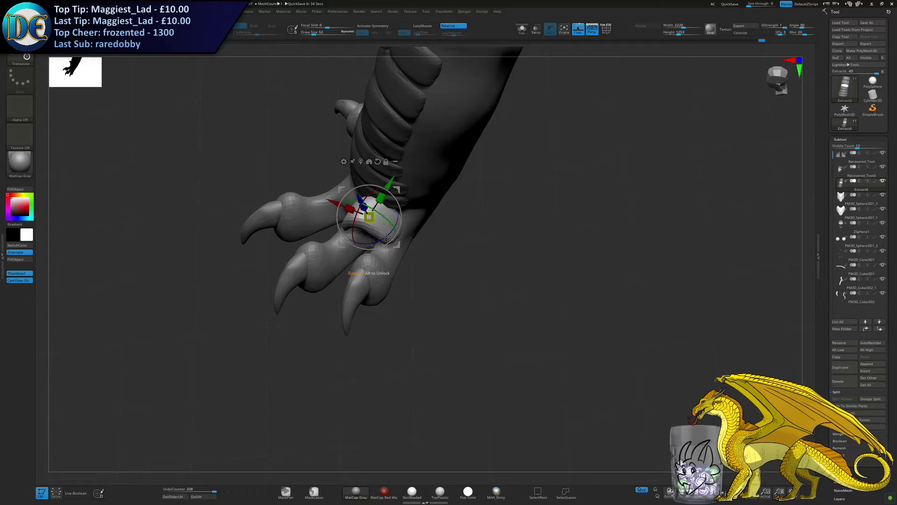
pyautogui.keyDown('ctrl'); pyautogui.moveTo(371, 215); pyautogui.dragTo(367, 238, button='right'); pyautogui.keyUp('ctrl')
pyautogui.moveTo(334, 205); pyautogui.dragTo(357, 213)
pyautogui.keyDown('shift'); pyautogui.moveTo(356, 214); pyautogui.dragTo(349, 199, button='right'); pyautogui.keyUp('shift')
pyautogui.moveTo(387, 190); pyautogui.dragTo(388, 217)
pyautogui.moveTo(388, 220); pyautogui.dragTo(359, 245, button='right')
pyautogui.moveTo(358, 249); pyautogui.dragTo(351, 262)
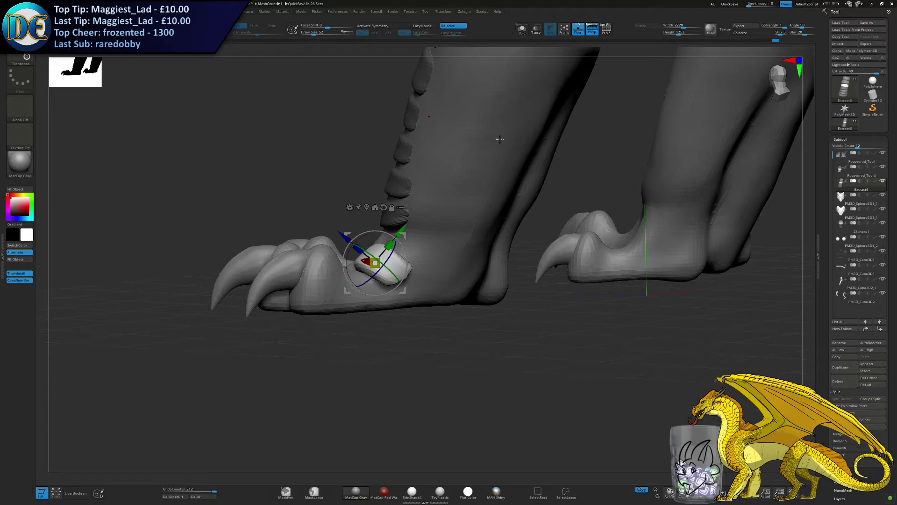
# Fine-tune the foot plate's tilt, height and depth so it sits against the surface below the last shin band
pyautogui.moveTo(401, 230); pyautogui.dragTo(354, 238)
pyautogui.moveTo(367, 233); pyautogui.dragTo(384, 239, button='right')
pyautogui.moveTo(355, 245); pyautogui.dragTo(355, 246)
pyautogui.moveTo(375, 253); pyautogui.dragTo(381, 256)
pyautogui.moveTo(420, 283); pyautogui.dragTo(352, 251, button='right')
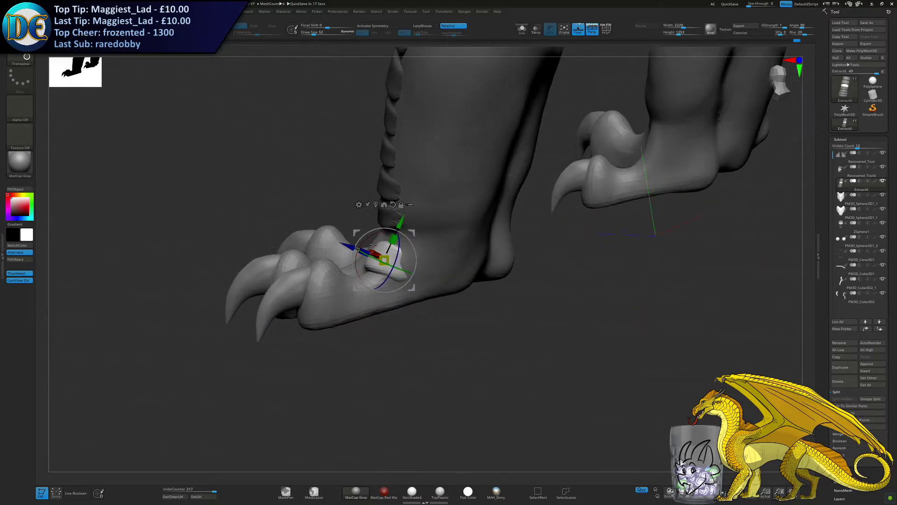
pyautogui.moveTo(346, 246); pyautogui.dragTo(348, 251)
pyautogui.moveTo(359, 260); pyautogui.dragTo(404, 297, button='right')
pyautogui.moveTo(358, 243); pyautogui.dragTo(359, 245)
pyautogui.moveTo(411, 297); pyautogui.dragTo(364, 262, button='right')
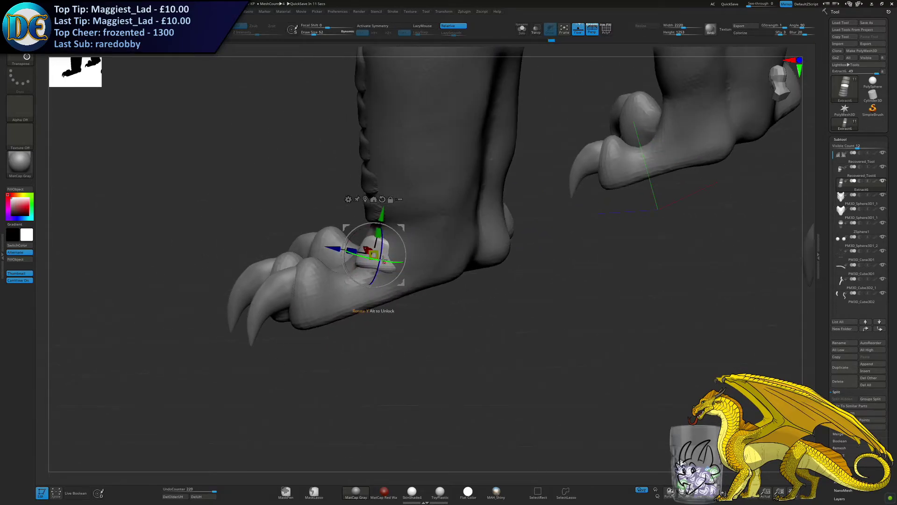
pyautogui.moveTo(382, 216); pyautogui.dragTo(385, 207)
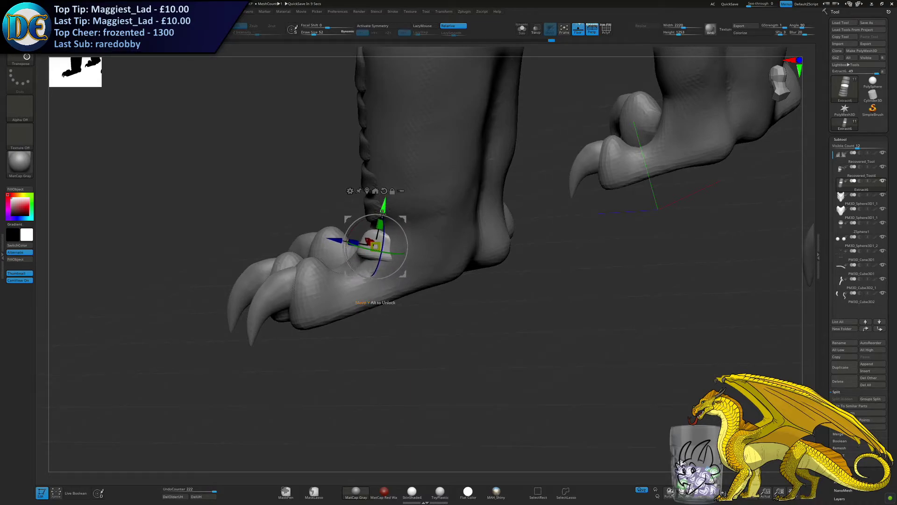
pyautogui.moveTo(336, 240); pyautogui.dragTo(338, 240)
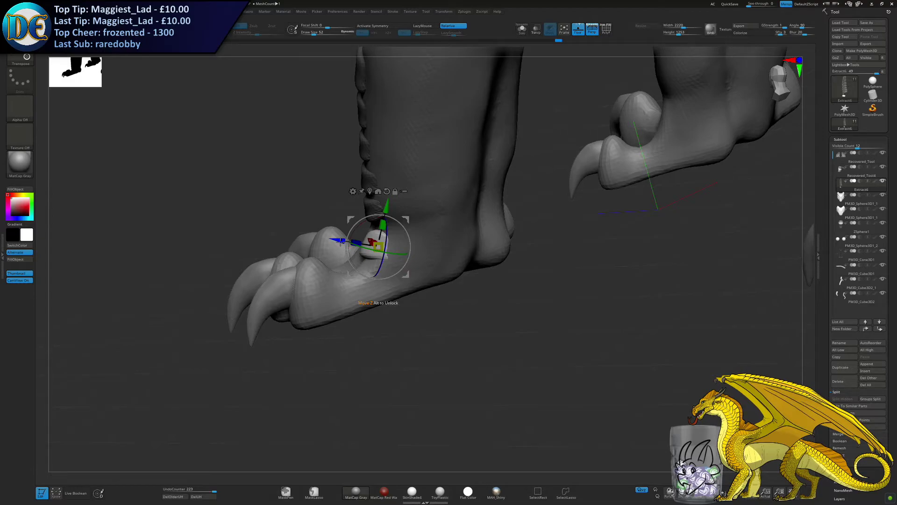
pyautogui.keyDown('shift'); pyautogui.moveTo(378, 246); pyautogui.dragTo(449, 239, button='right'); pyautogui.keyUp('shift')
# Adjust the Move brush size and pull the foot plate's outer end to follow the curve of the foot
pyautogui.moveTo(382, 196); pyautogui.dragTo(282, 166, button='right')
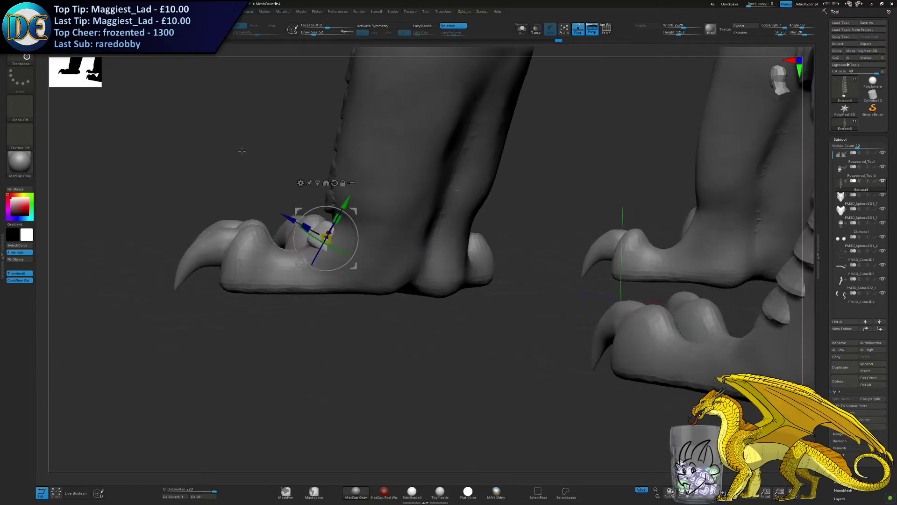
pyautogui.click(88, 29)
pyautogui.moveTo(317, 240); pyautogui.dragTo(324, 270, button='right')
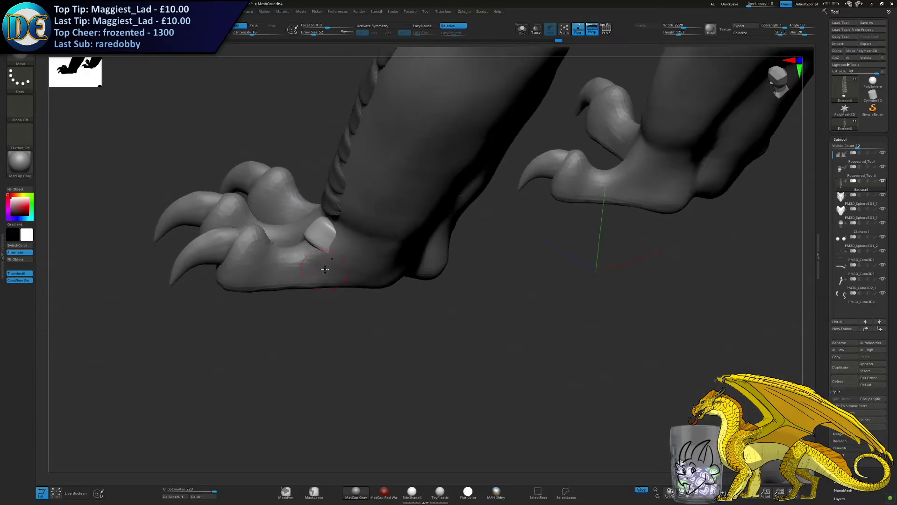
pyautogui.press('s')
pyautogui.moveTo(341, 250); pyautogui.dragTo(338, 250)
pyautogui.moveTo(339, 249); pyautogui.dragTo(373, 231, button='right')
pyautogui.press('s')
pyautogui.moveTo(341, 251); pyautogui.dragTo(347, 250)
pyautogui.moveTo(347, 251); pyautogui.dragTo(397, 257, button='right')
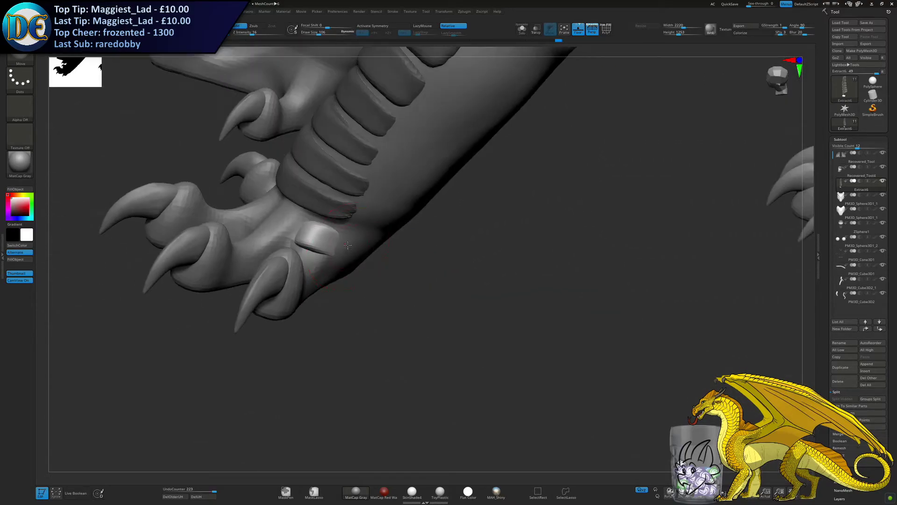
pyautogui.moveTo(353, 250); pyautogui.dragTo(354, 255)
# Undo the last brush stroke and reshape the plate's outer end around the side of the foot
pyautogui.press('s')
pyautogui.moveTo(359, 255)
pyautogui.mouseDown(button='right')
pyautogui.moveTo(344, 243)
pyautogui.moveTo(357, 206)
pyautogui.moveTo(368, 235)
pyautogui.moveTo(333, 265)
pyautogui.moveTo(359, 262)
pyautogui.mouseUp(button='right')
pyautogui.hotkey('ctrl', 'z')
pyautogui.press('s')
pyautogui.moveTo(356, 262); pyautogui.dragTo(359, 262)
pyautogui.moveTo(327, 256); pyautogui.dragTo(276, 260, button='right')
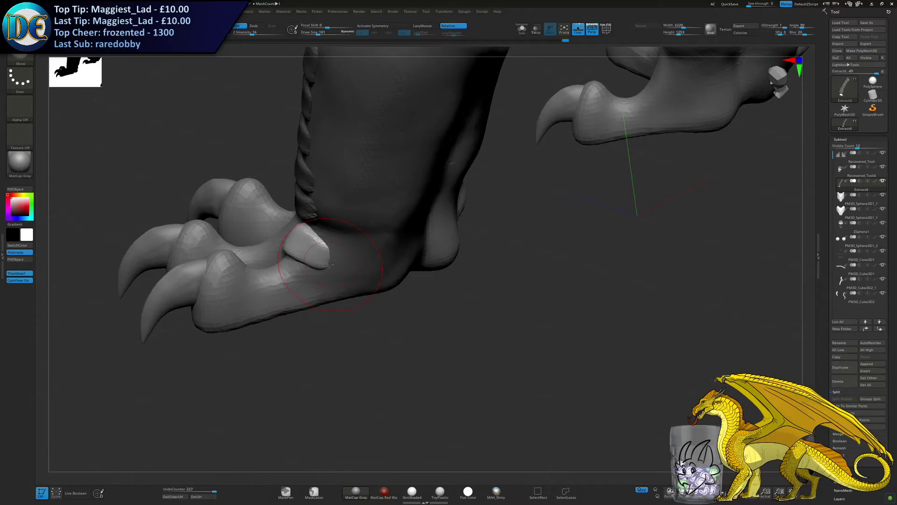
pyautogui.moveTo(330, 264); pyautogui.dragTo(362, 253, button='right')
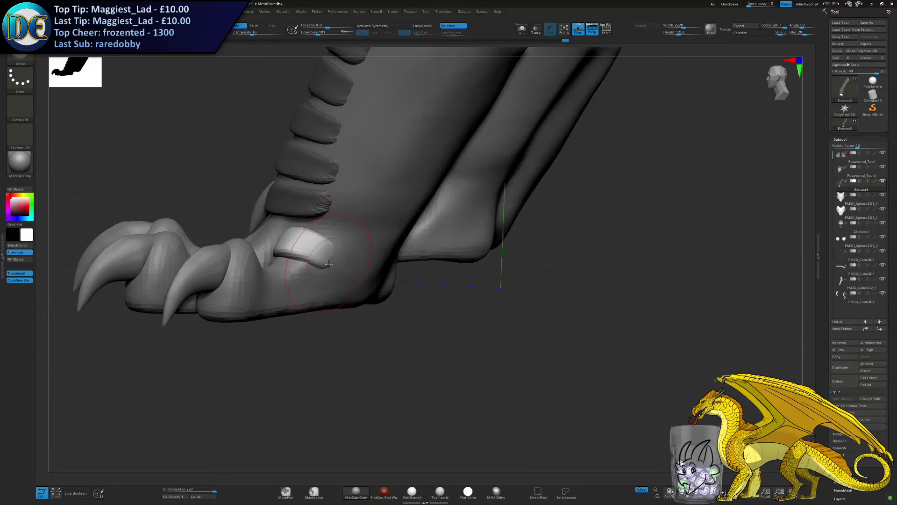
# Duplicate the foot plate forward onto the outer toe and rotate the copy to the toe's slope
pyautogui.press('w')
pyautogui.moveTo(312, 225)
pyautogui.mouseDown(button='right')
pyautogui.moveTo(334, 243)
pyautogui.moveTo(336, 226)
pyautogui.mouseUp(button='right')
pyautogui.moveTo(336, 226); pyautogui.dragTo(317, 254)
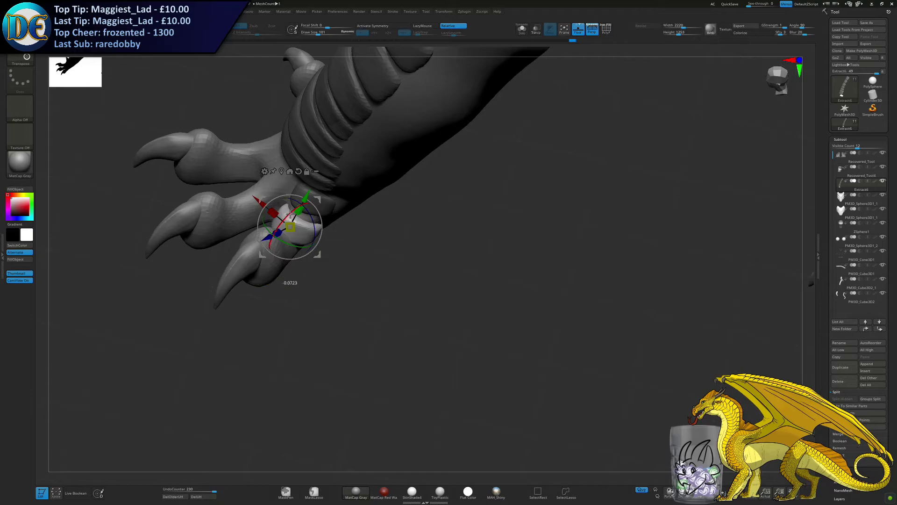
pyautogui.moveTo(304, 235); pyautogui.dragTo(318, 234, button='right')
pyautogui.moveTo(308, 242); pyautogui.dragTo(315, 215)
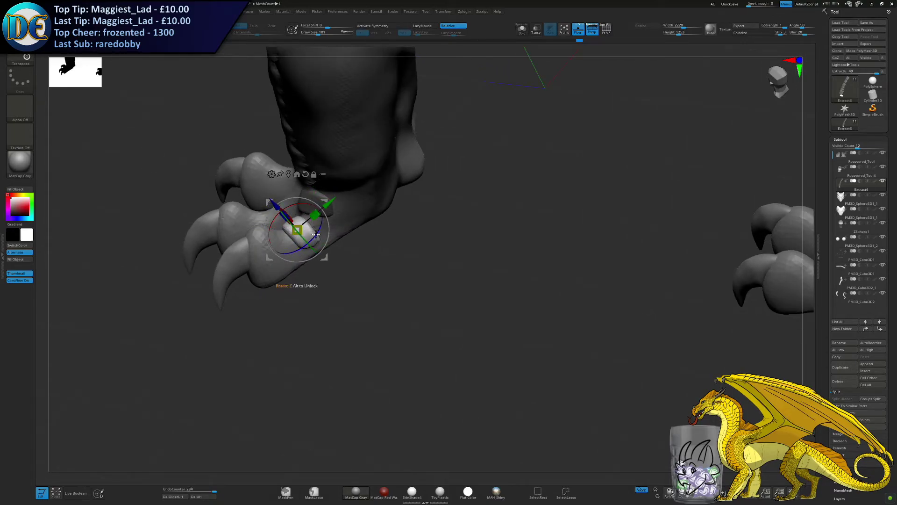
pyautogui.moveTo(310, 226)
pyautogui.mouseDown(button='right')
pyautogui.moveTo(300, 228)
pyautogui.moveTo(324, 235)
pyautogui.mouseUp(button='right')
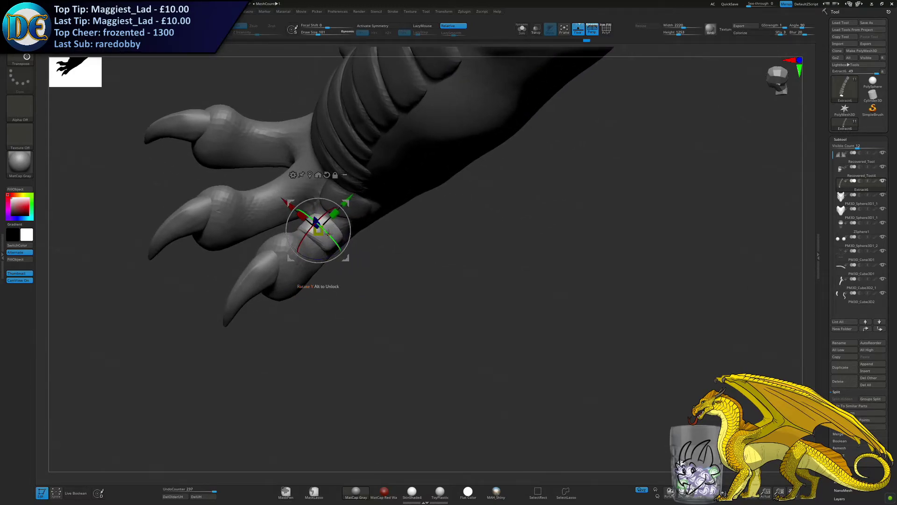
pyautogui.moveTo(330, 241)
pyautogui.mouseDown(button='right')
pyautogui.moveTo(324, 223)
pyautogui.moveTo(336, 238)
pyautogui.mouseUp(button='right')
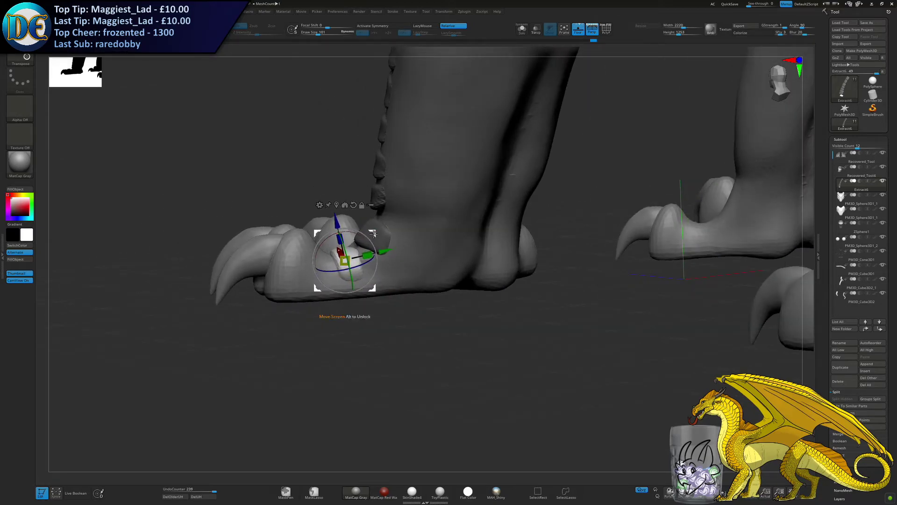
pyautogui.moveTo(336, 237); pyautogui.dragTo(351, 231)
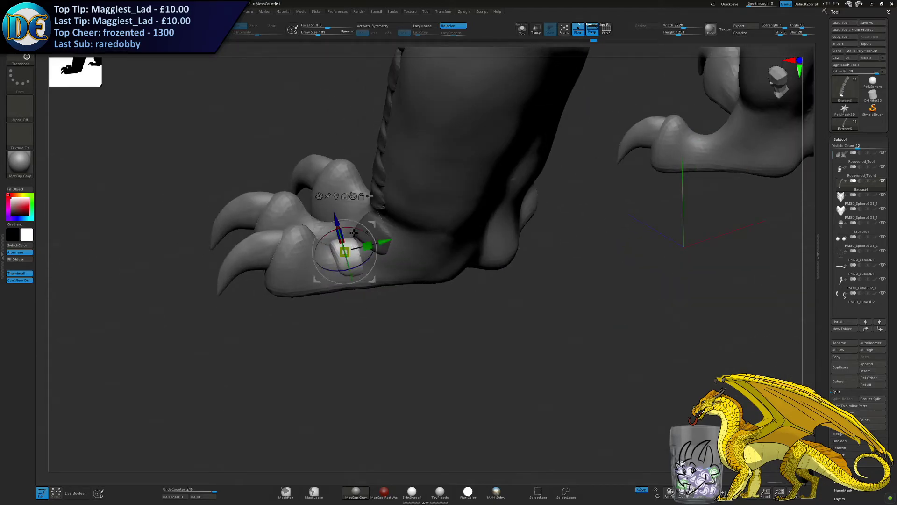
pyautogui.moveTo(348, 230)
pyautogui.mouseDown()
pyautogui.moveTo(340, 225)
pyautogui.moveTo(346, 241)
pyautogui.moveTo(370, 207)
pyautogui.moveTo(350, 207)
pyautogui.moveTo(359, 222)
pyautogui.mouseUp()
# Duplicate the plate forward to the outer toe's knuckle, then rotate and scale it to fit
pyautogui.moveTo(361, 201); pyautogui.dragTo(343, 210)
pyautogui.moveTo(343, 209); pyautogui.dragTo(327, 252, button='right')
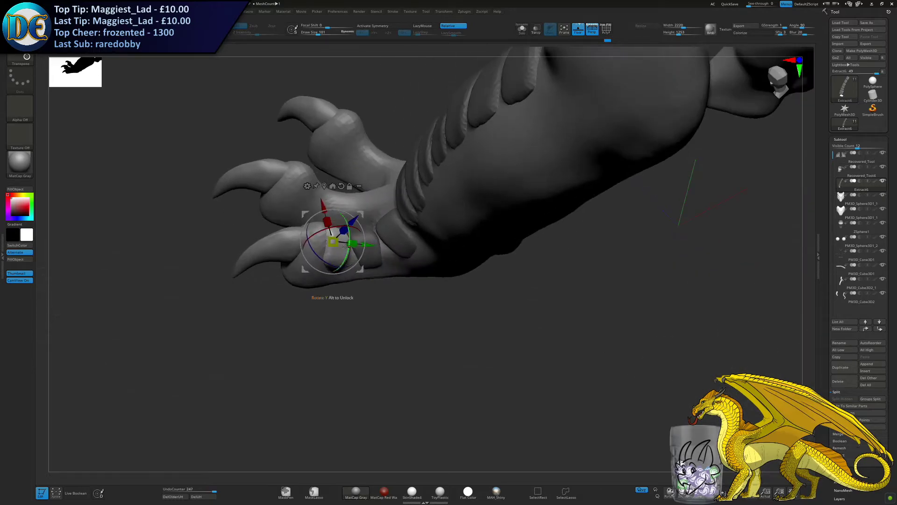
pyautogui.moveTo(324, 209); pyautogui.dragTo(330, 219)
pyautogui.moveTo(330, 220); pyautogui.dragTo(330, 247, button='right')
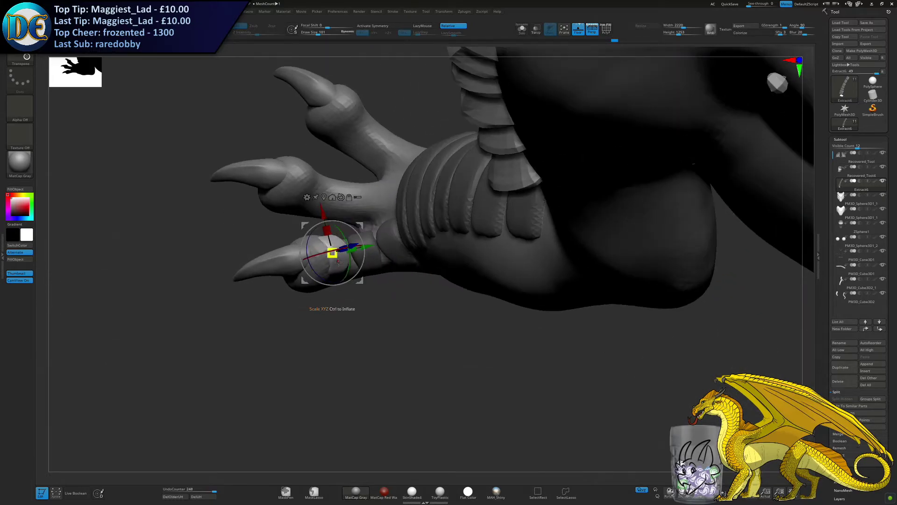
pyautogui.moveTo(325, 252); pyautogui.dragTo(343, 267)
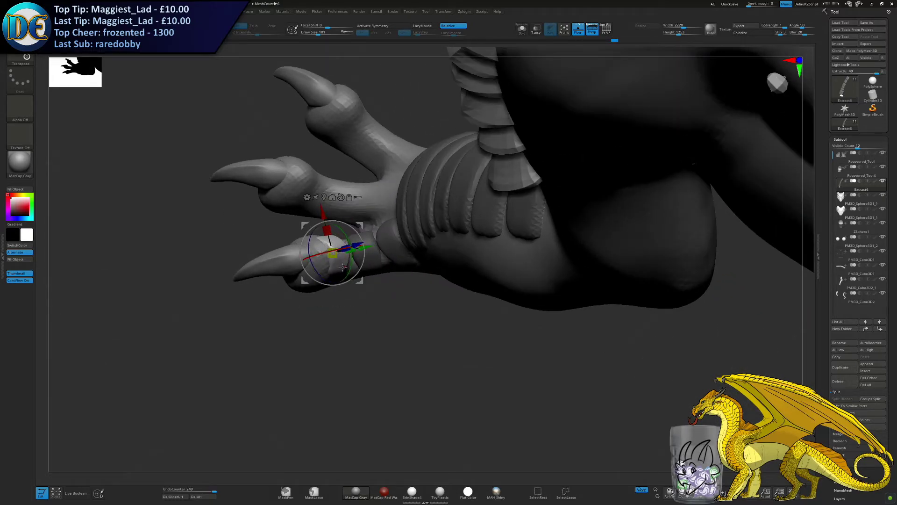
pyautogui.moveTo(331, 234); pyautogui.dragTo(329, 231)
pyautogui.moveTo(330, 231); pyautogui.dragTo(349, 198, button='right')
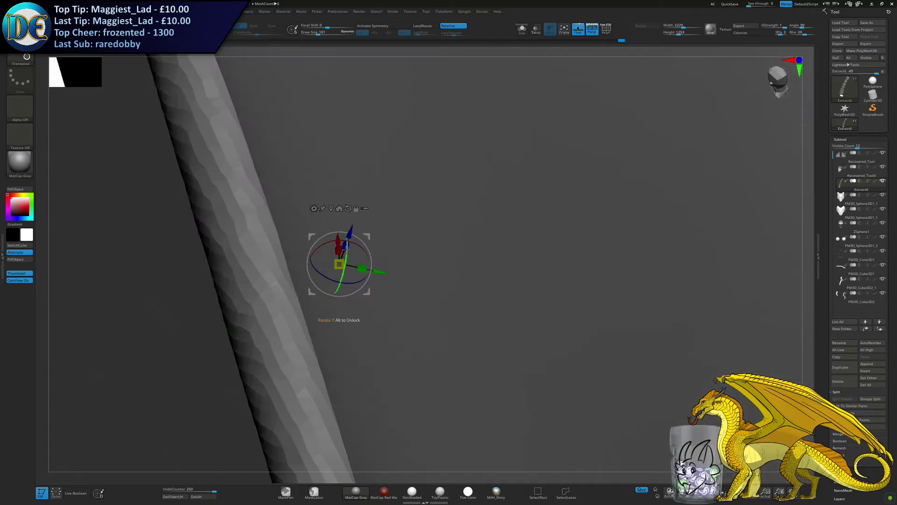
pyautogui.moveTo(353, 245); pyautogui.dragTo(353, 245)
pyautogui.keyDown('alt'); pyautogui.moveTo(353, 246); pyautogui.dragTo(442, 230, button='right'); pyautogui.keyUp('alt')
pyautogui.moveTo(442, 229); pyautogui.dragTo(444, 232)
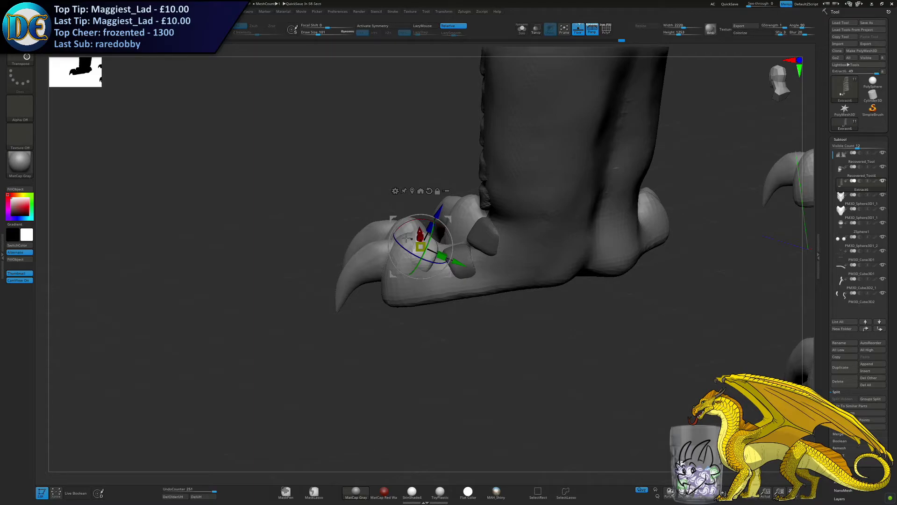
# Fine-tune the knuckle plate's position and rotation so it sits into the outer toe
pyautogui.keyDown('alt'); pyautogui.moveTo(235, 243); pyautogui.dragTo(166, 251, button='right'); pyautogui.keyUp('alt')
pyautogui.moveTo(373, 264); pyautogui.dragTo(376, 265)
pyautogui.moveTo(367, 230); pyautogui.dragTo(371, 233)
pyautogui.moveTo(390, 270); pyautogui.dragTo(392, 272)
pyautogui.moveTo(375, 222); pyautogui.dragTo(372, 227)
pyautogui.moveTo(364, 247)
pyautogui.mouseDown(button='right')
pyautogui.moveTo(308, 253)
pyautogui.moveTo(374, 255)
pyautogui.mouseUp(button='right')
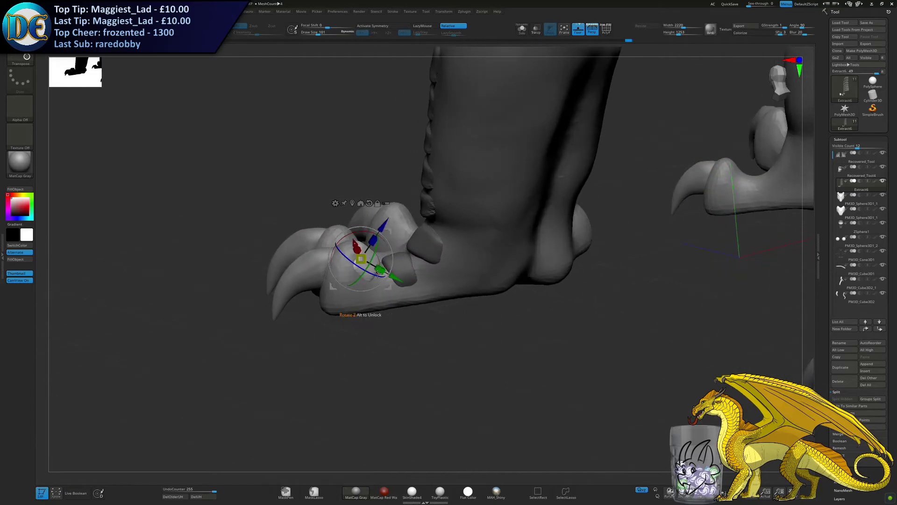
pyautogui.moveTo(377, 271); pyautogui.dragTo(367, 279)
pyautogui.press('q')
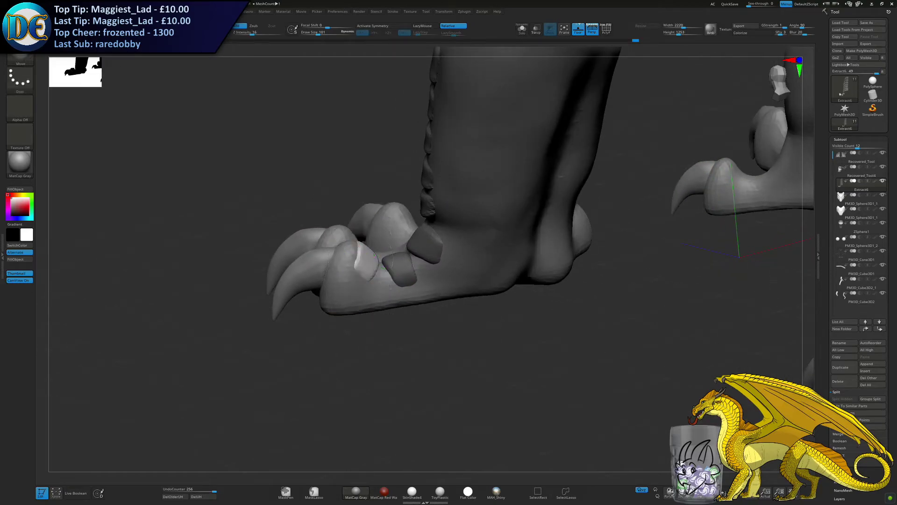
# Duplicate a plate across to the middle toe, rotate it along the toe and move it up to the toe's base
pyautogui.press('w')
pyautogui.moveTo(162, 178)
pyautogui.mouseDown()
pyautogui.moveTo(401, 278)
pyautogui.moveTo(369, 268)
pyautogui.mouseUp()
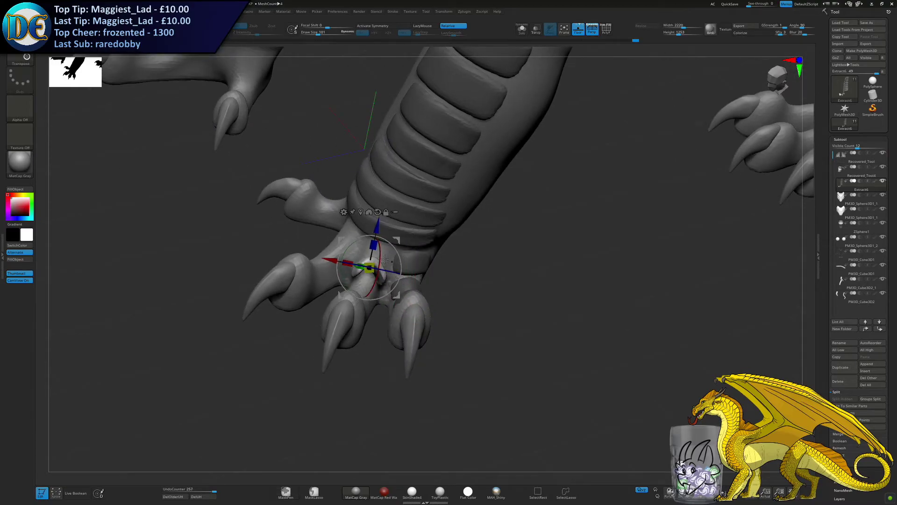
pyautogui.moveTo(377, 290); pyautogui.dragTo(407, 273, button='right')
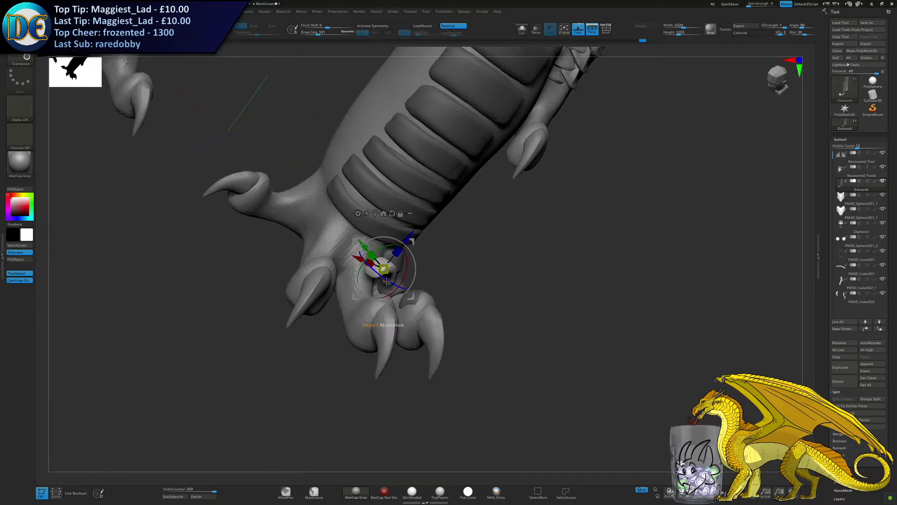
pyautogui.moveTo(399, 281); pyautogui.dragTo(394, 288)
pyautogui.moveTo(414, 255); pyautogui.dragTo(397, 261)
pyautogui.moveTo(398, 263); pyautogui.dragTo(386, 229, button='right')
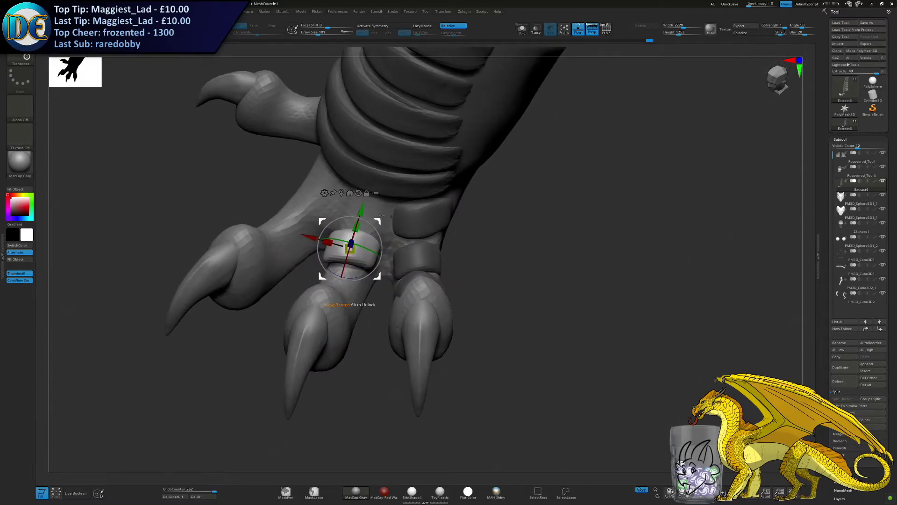
pyautogui.moveTo(380, 215); pyautogui.dragTo(394, 185)
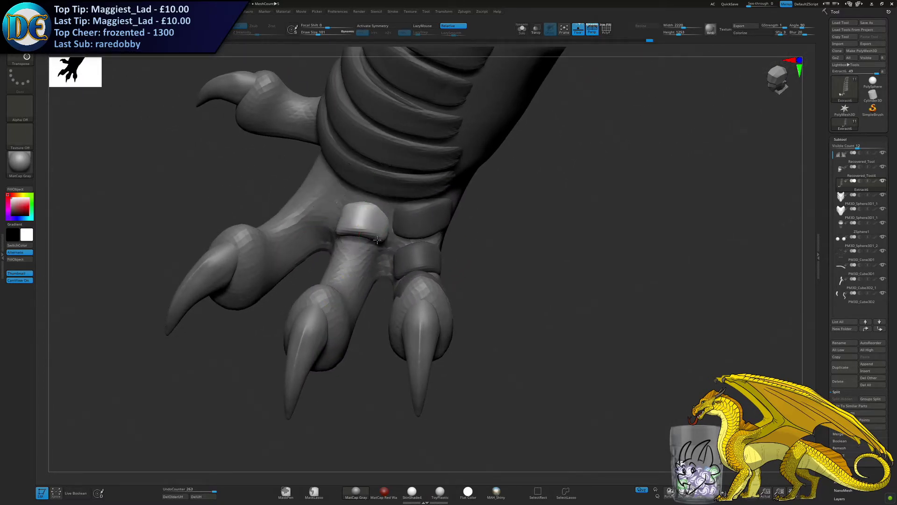
# Rotate and scale the middle toe's plate to fit the curvature at the toe's base
pyautogui.moveTo(386, 242); pyautogui.dragTo(351, 252)
pyautogui.moveTo(353, 253); pyautogui.dragTo(406, 239, button='right')
pyautogui.moveTo(393, 226); pyautogui.dragTo(375, 225)
pyautogui.moveTo(432, 234); pyautogui.dragTo(409, 174, button='right')
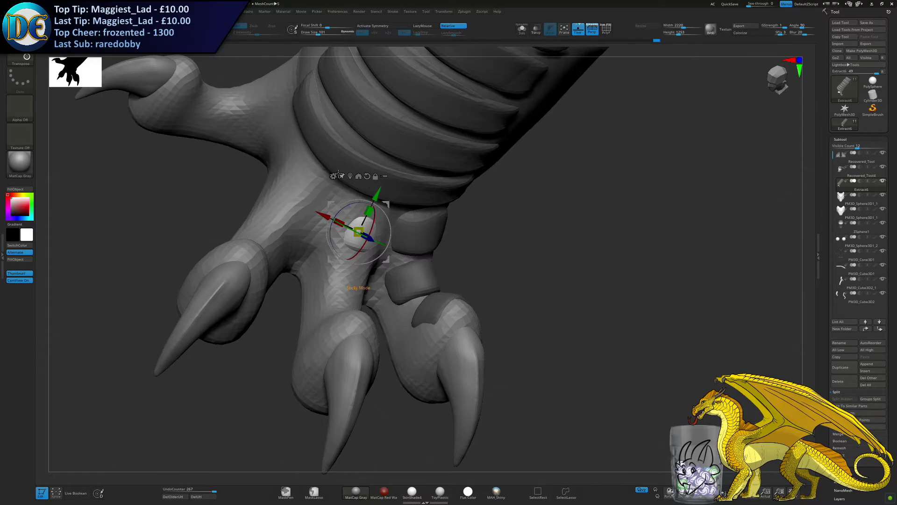
pyautogui.moveTo(360, 243); pyautogui.dragTo(377, 245, button='right')
pyautogui.moveTo(377, 244); pyautogui.dragTo(387, 244)
pyautogui.moveTo(387, 245); pyautogui.dragTo(362, 247, button='right')
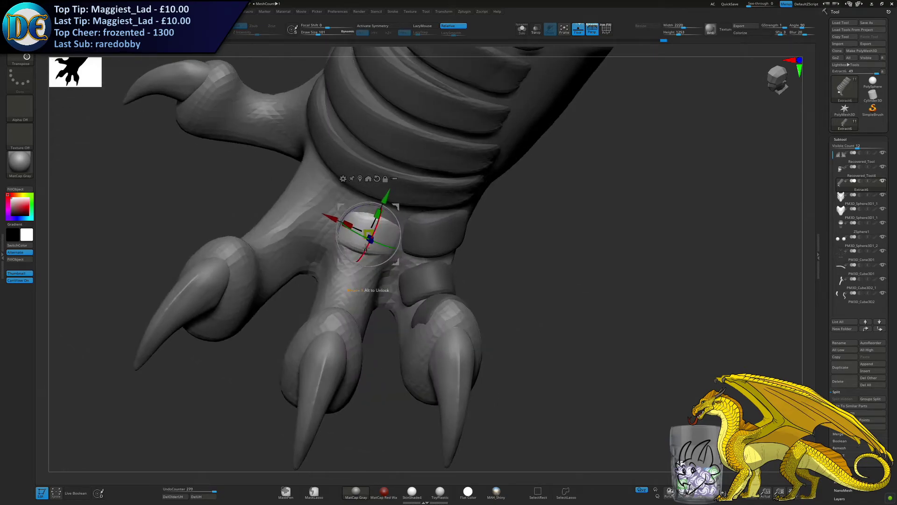
# Fine-tune the tilt, size and placement of the plate at the middle toe's base below the last shin band
pyautogui.moveTo(371, 242); pyautogui.dragTo(370, 245)
pyautogui.moveTo(370, 244); pyautogui.dragTo(362, 249, button='right')
pyautogui.moveTo(361, 246); pyautogui.dragTo(360, 249)
pyautogui.moveTo(384, 197); pyautogui.dragTo(387, 192)
pyautogui.moveTo(388, 192); pyautogui.dragTo(393, 200, button='right')
pyautogui.moveTo(327, 214); pyautogui.dragTo(323, 212)
pyautogui.moveTo(344, 224); pyautogui.dragTo(380, 246, button='right')
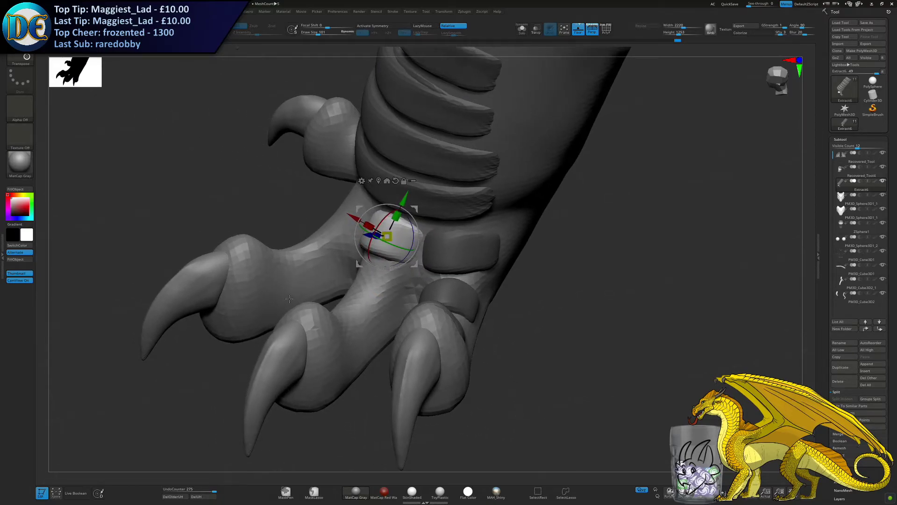
pyautogui.moveTo(297, 281); pyautogui.dragTo(307, 261, button='right')
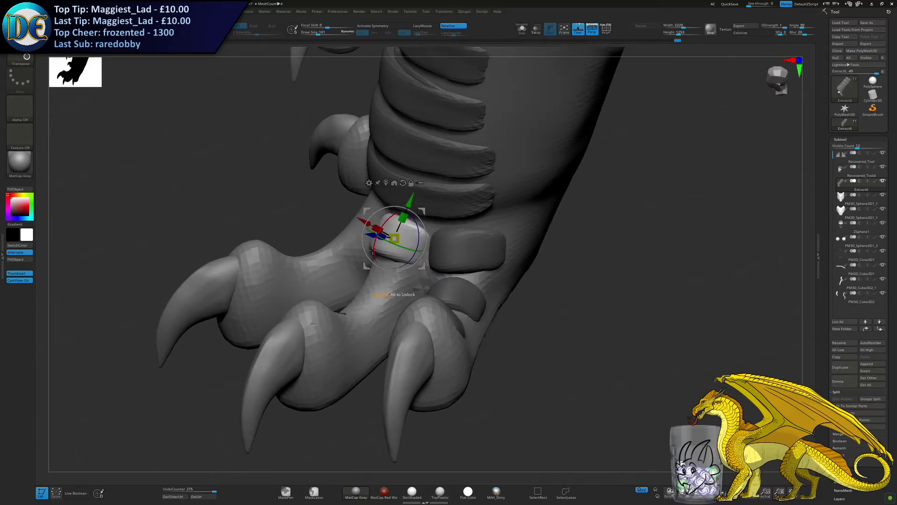
pyautogui.moveTo(374, 245); pyautogui.dragTo(369, 239)
pyautogui.moveTo(371, 247); pyautogui.dragTo(353, 237, button='right')
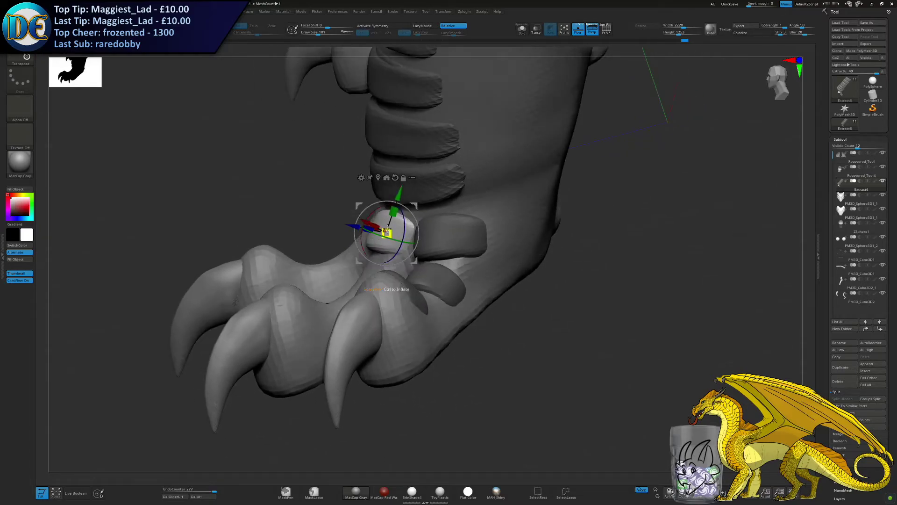
# Duplicate the middle toe's base plate down the toe, and rotate and scale the copy to follow the toe
pyautogui.moveTo(395, 202); pyautogui.dragTo(380, 233)
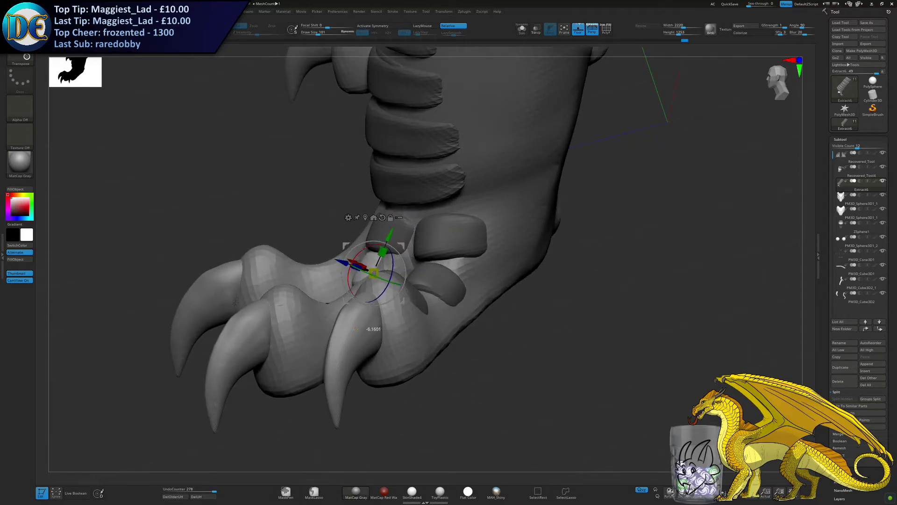
pyautogui.moveTo(359, 257); pyautogui.dragTo(376, 259, button='right')
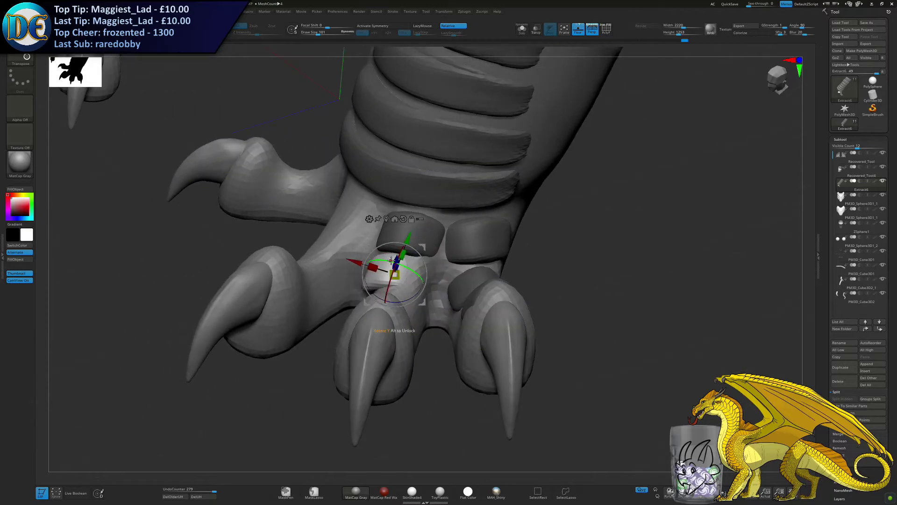
pyautogui.moveTo(391, 260); pyautogui.dragTo(396, 253)
pyautogui.moveTo(401, 264); pyautogui.dragTo(377, 266, button='right')
pyautogui.moveTo(358, 257); pyautogui.dragTo(372, 271)
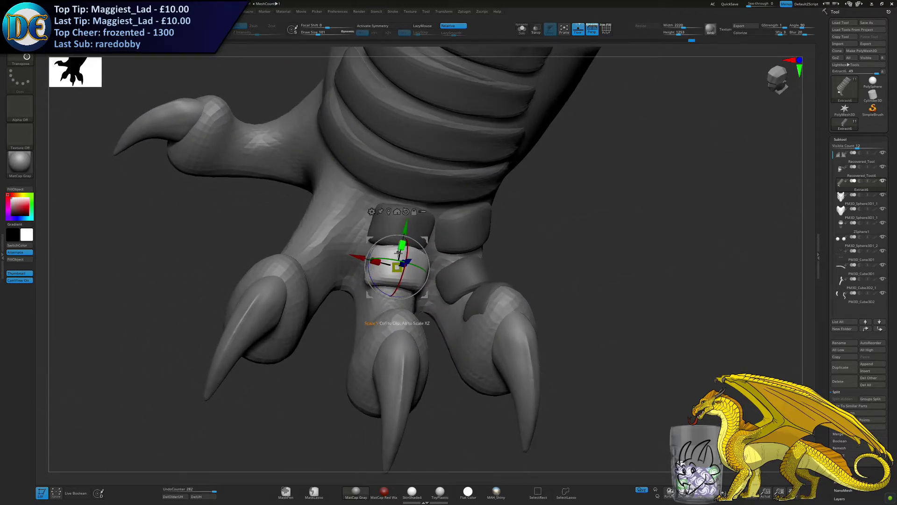
pyautogui.moveTo(407, 236); pyautogui.dragTo(417, 276, button='right')
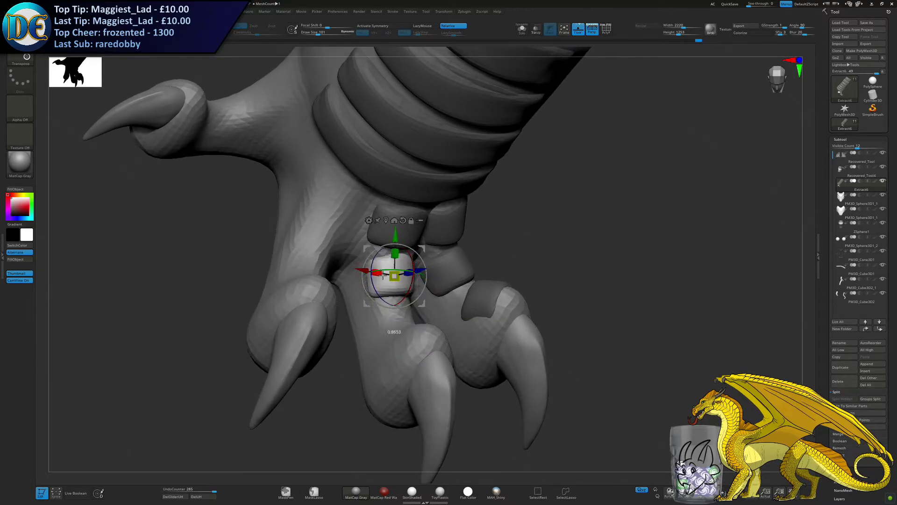
pyautogui.moveTo(421, 271); pyautogui.dragTo(381, 284, button='right')
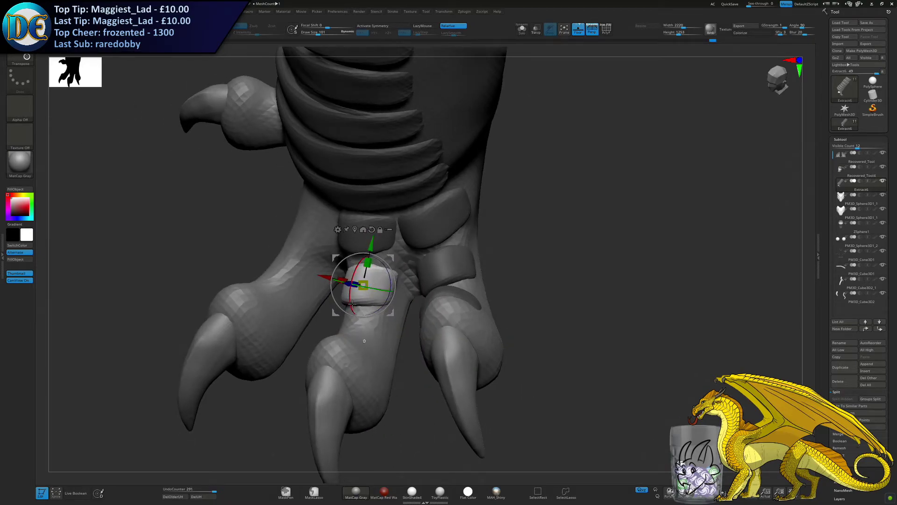
pyautogui.moveTo(373, 289); pyautogui.dragTo(369, 289)
# Place a third plate copy over the middle toe's knuckle and tilt it so it sinks into the surface
pyautogui.moveTo(369, 289)
pyautogui.mouseDown(button='right')
pyautogui.moveTo(337, 288)
pyautogui.moveTo(369, 293)
pyautogui.moveTo(388, 235)
pyautogui.moveTo(368, 257)
pyautogui.mouseUp(button='right')
pyautogui.moveTo(386, 258); pyautogui.dragTo(363, 255)
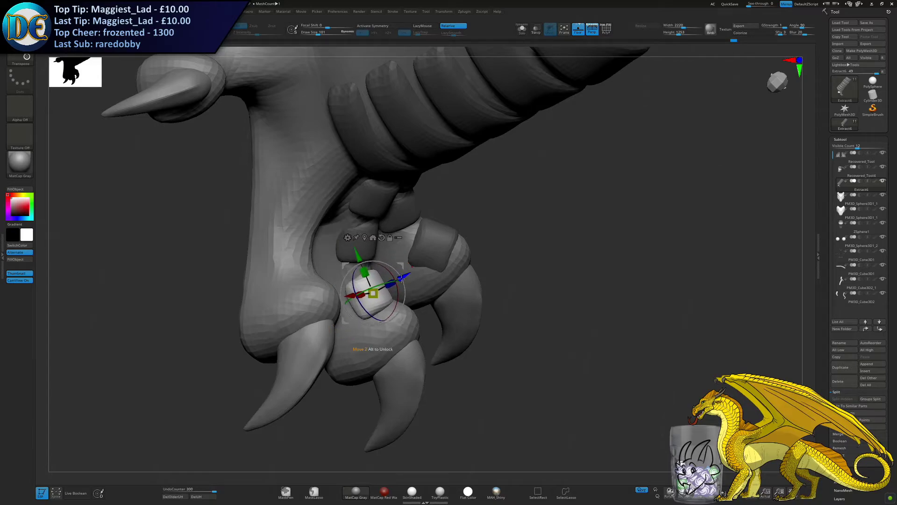
pyautogui.moveTo(397, 286); pyautogui.dragTo(355, 262, button='right')
pyautogui.moveTo(348, 263); pyautogui.dragTo(352, 266)
pyautogui.moveTo(333, 296); pyautogui.dragTo(333, 302)
pyautogui.keyDown('alt'); pyautogui.moveTo(344, 299); pyautogui.dragTo(387, 286, button='right'); pyautogui.keyUp('alt')
pyautogui.moveTo(364, 302); pyautogui.dragTo(360, 299)
pyautogui.moveTo(357, 298); pyautogui.dragTo(397, 310, button='right')
pyautogui.moveTo(397, 311); pyautogui.dragTo(399, 329, button='right')
# Duplicate a plate across to the base of the inner toe and turn it to lie along that toe
pyautogui.keyDown('ctrl'); pyautogui.moveTo(450, 256); pyautogui.dragTo(362, 145); pyautogui.keyUp('ctrl')
pyautogui.moveTo(352, 186); pyautogui.dragTo(322, 200)
pyautogui.moveTo(363, 147); pyautogui.dragTo(381, 145)
pyautogui.keyDown('alt'); pyautogui.moveTo(380, 145); pyautogui.dragTo(385, 193, button='right'); pyautogui.keyUp('alt')
pyautogui.keyDown('ctrl'); pyautogui.moveTo(384, 192); pyautogui.dragTo(384, 144, button='right'); pyautogui.keyUp('ctrl')
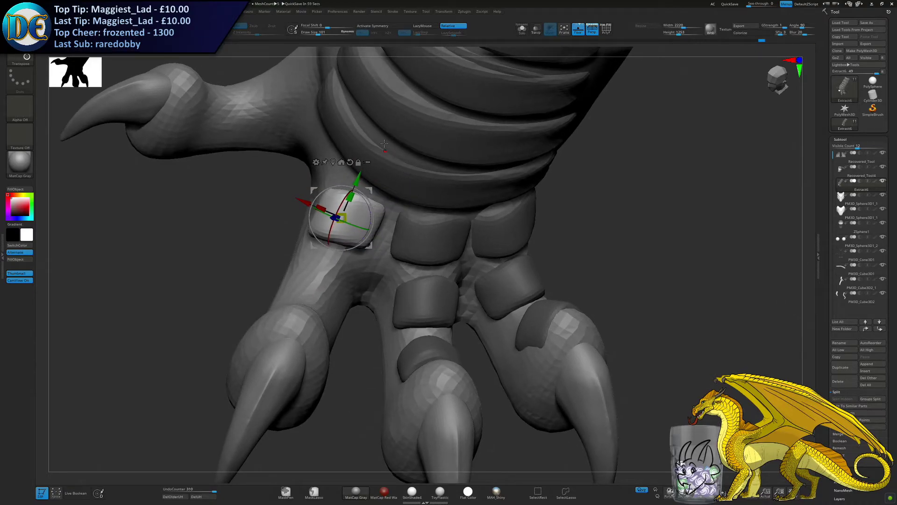
pyautogui.moveTo(329, 239); pyautogui.dragTo(327, 233)
pyautogui.moveTo(276, 220); pyautogui.dragTo(393, 222)
pyautogui.moveTo(350, 220); pyautogui.dragTo(321, 220)
# Fine-tune the rotation and position of the plate at the inner toe's base against the foot
pyautogui.moveTo(337, 227); pyautogui.dragTo(317, 218)
pyautogui.keyDown('alt'); pyautogui.moveTo(307, 223); pyautogui.dragTo(343, 215, button='right'); pyautogui.keyUp('alt')
pyautogui.moveTo(344, 202); pyautogui.dragTo(370, 217)
pyautogui.moveTo(392, 189); pyautogui.dragTo(391, 173)
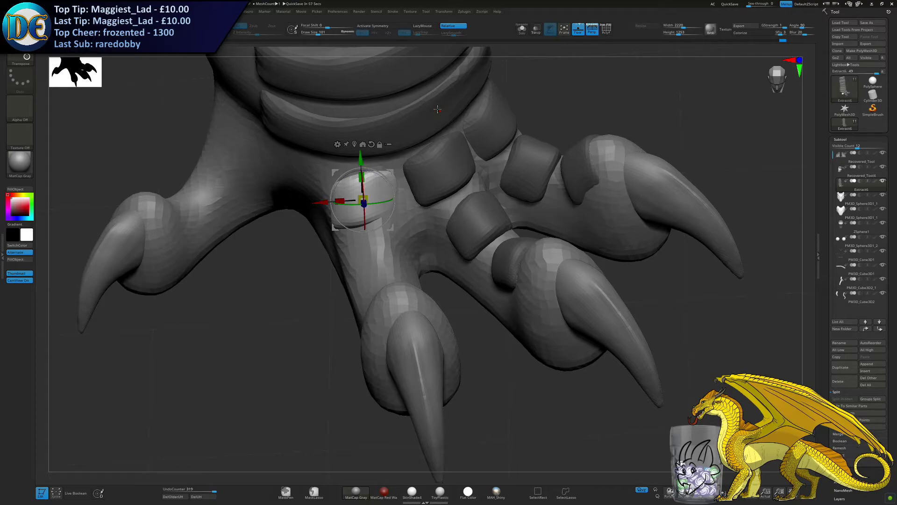
pyautogui.moveTo(389, 181); pyautogui.dragTo(392, 184)
pyautogui.moveTo(387, 200); pyautogui.dragTo(374, 205, button='right')
pyautogui.moveTo(383, 201); pyautogui.dragTo(386, 202)
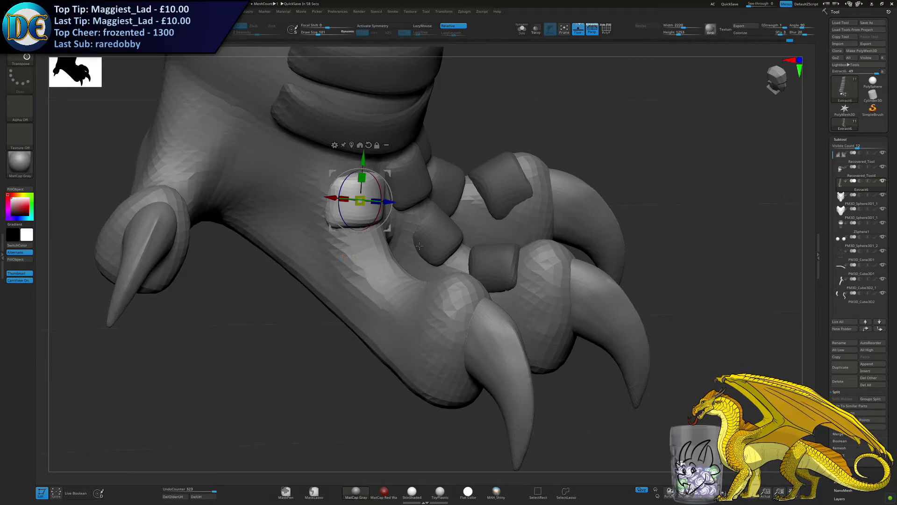
# Reshape the corners and side edges of the inner toe's base plate with the Move brush to hug the toe
pyautogui.moveTo(420, 246); pyautogui.dragTo(390, 163, button='right')
pyautogui.press('q')
pyautogui.press('s')
pyautogui.moveTo(260, 214); pyautogui.dragTo(258, 213)
pyautogui.press('s')
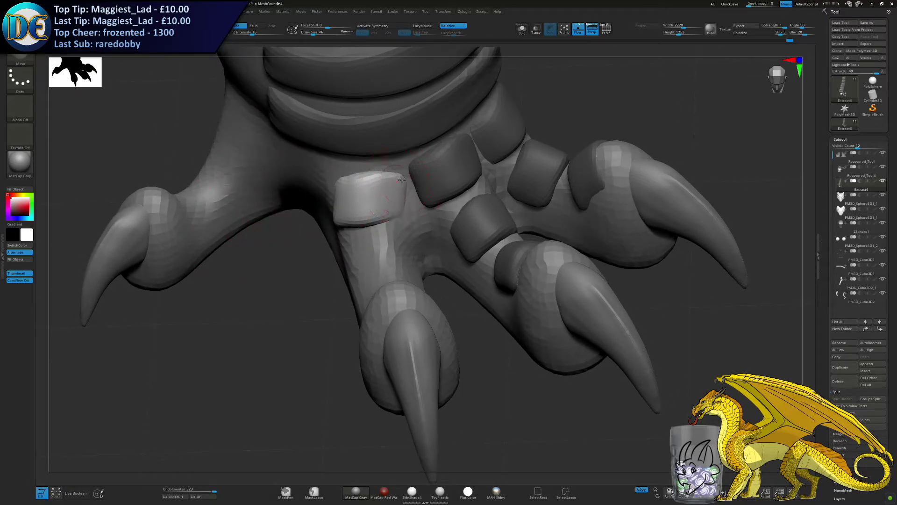
pyautogui.moveTo(396, 180); pyautogui.dragTo(386, 180)
pyautogui.moveTo(353, 191); pyautogui.dragTo(393, 190, button='right')
pyautogui.moveTo(329, 190); pyautogui.dragTo(322, 190)
pyautogui.moveTo(356, 191); pyautogui.dragTo(328, 192, button='right')
pyautogui.press('s')
pyautogui.moveTo(330, 192); pyautogui.dragTo(325, 183)
pyautogui.moveTo(327, 196); pyautogui.dragTo(326, 221)
# Duplicate the inner toe's base plate down the toe and move the copy onto the toe's surface
pyautogui.click(143, 29)
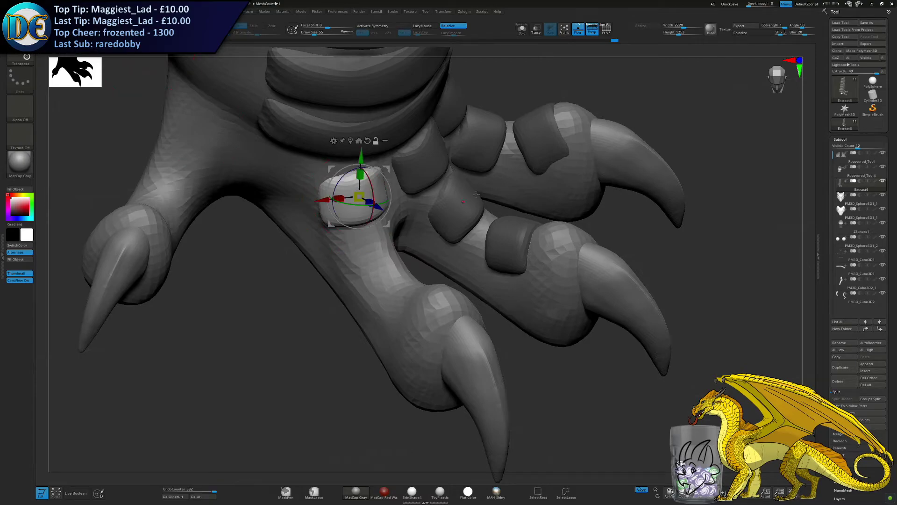
pyautogui.keyDown('alt'); pyautogui.moveTo(467, 198); pyautogui.dragTo(475, 169, button='right'); pyautogui.keyUp('alt')
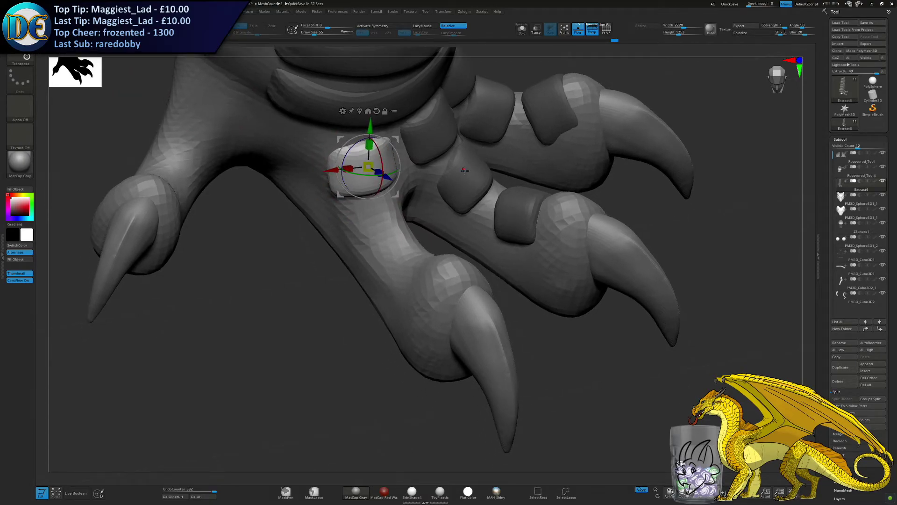
pyautogui.moveTo(464, 170); pyautogui.dragTo(593, 176, button='right')
pyautogui.moveTo(378, 123); pyautogui.dragTo(369, 174)
pyautogui.moveTo(380, 236); pyautogui.dragTo(387, 226)
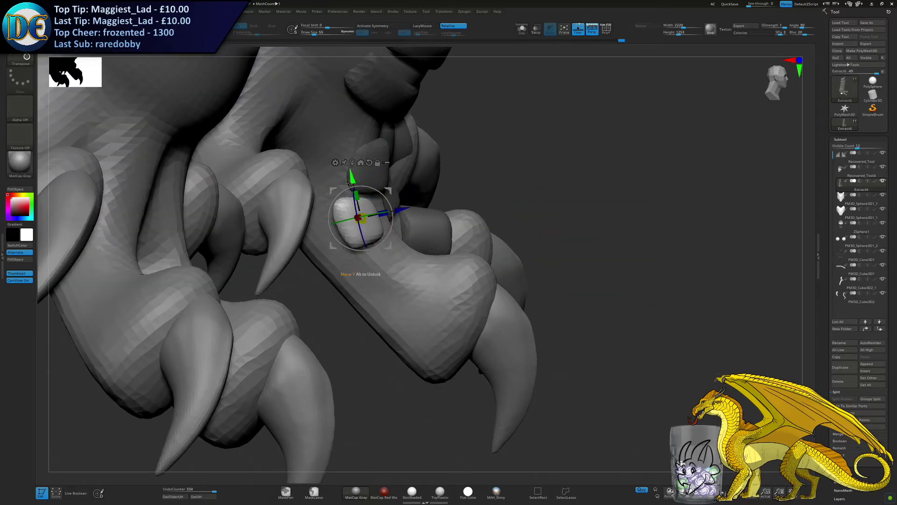
pyautogui.moveTo(353, 179); pyautogui.dragTo(358, 197)
pyautogui.moveTo(405, 228); pyautogui.dragTo(428, 222)
# Adjust the rotation and spacing of the inner toe's second plate to match the toe's slope
pyautogui.moveTo(461, 189); pyautogui.dragTo(268, 245)
pyautogui.moveTo(322, 214); pyautogui.dragTo(360, 206, button='right')
pyautogui.moveTo(367, 239)
pyautogui.mouseDown()
pyautogui.moveTo(344, 252)
pyautogui.moveTo(316, 243)
pyautogui.moveTo(357, 236)
pyautogui.mouseUp()
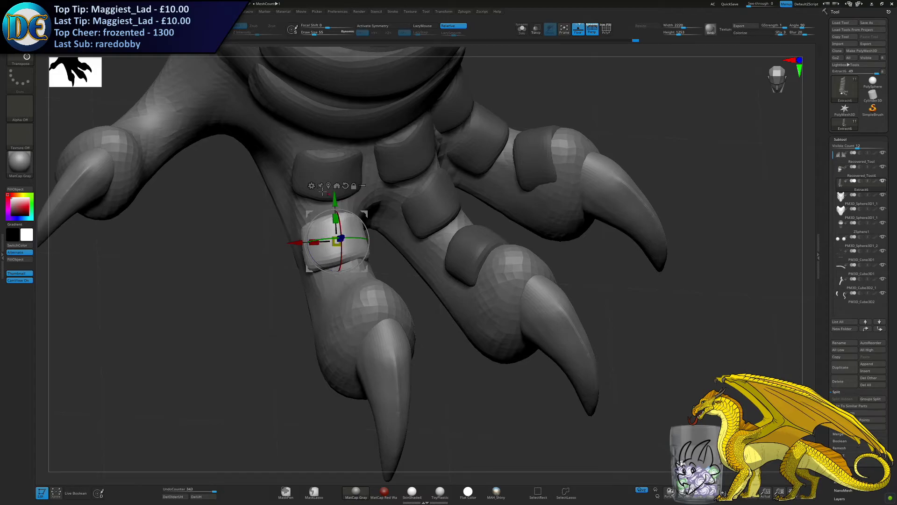
pyautogui.moveTo(335, 204); pyautogui.dragTo(335, 199)
pyautogui.moveTo(358, 233); pyautogui.dragTo(377, 189, button='right')
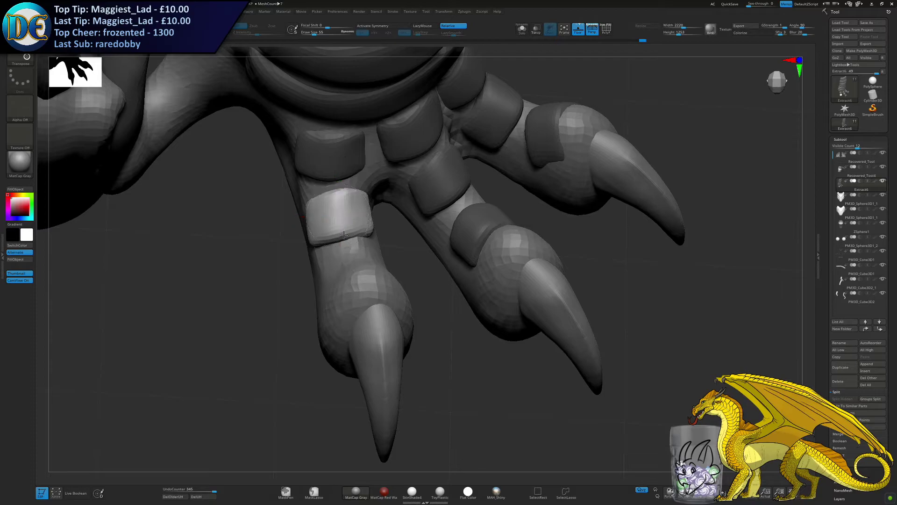
pyautogui.moveTo(342, 232); pyautogui.dragTo(342, 234)
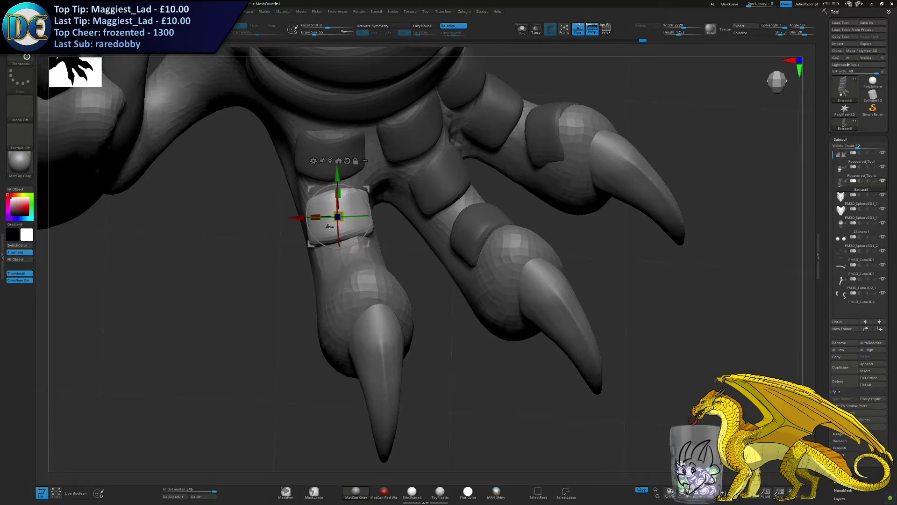
# Duplicate a plate down to the inner toe's knuckle, and rotate and sink it into the joint
pyautogui.moveTo(229, 272); pyautogui.dragTo(372, 262)
pyautogui.moveTo(401, 171)
pyautogui.mouseDown()
pyautogui.moveTo(467, 146)
pyautogui.moveTo(463, 159)
pyautogui.moveTo(411, 182)
pyautogui.mouseUp()
pyautogui.moveTo(347, 269); pyautogui.dragTo(420, 281)
pyautogui.moveTo(442, 164); pyautogui.dragTo(486, 164)
pyautogui.moveTo(451, 117); pyautogui.dragTo(449, 125)
pyautogui.moveTo(449, 125); pyautogui.dragTo(409, 202, button='right')
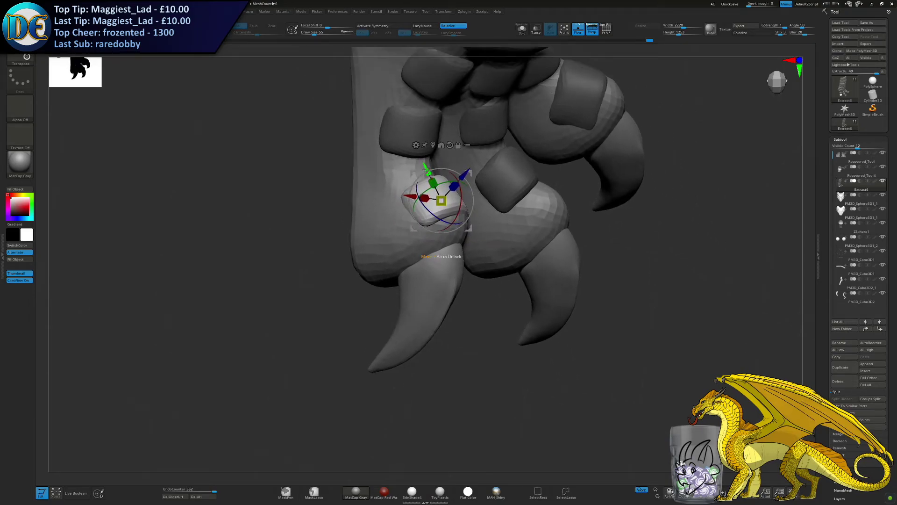
pyautogui.moveTo(423, 160); pyautogui.dragTo(424, 163)
pyautogui.moveTo(425, 164); pyautogui.dragTo(472, 149, button='right')
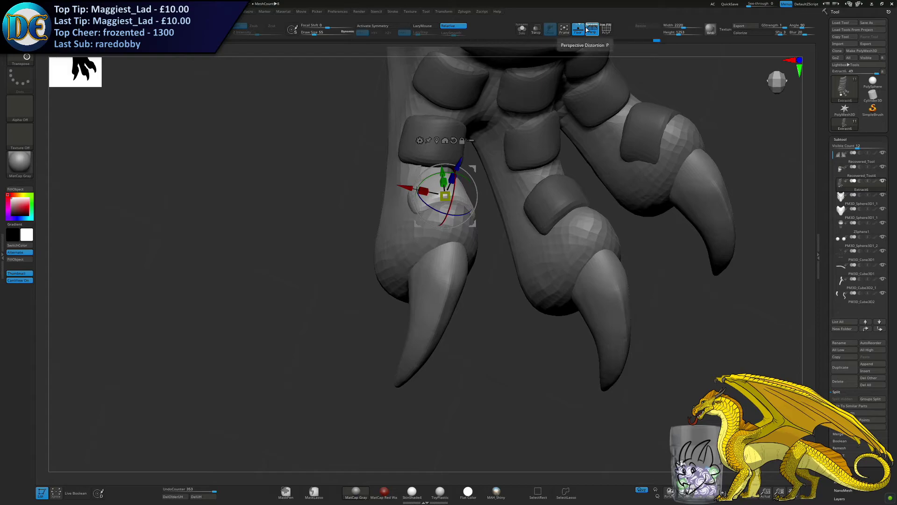
pyautogui.moveTo(335, 260); pyautogui.dragTo(330, 236, button='right')
pyautogui.moveTo(442, 253); pyautogui.dragTo(441, 171, button='right')
pyautogui.moveTo(444, 233)
pyautogui.mouseDown(button='right')
pyautogui.moveTo(460, 201)
pyautogui.moveTo(458, 238)
pyautogui.mouseUp(button='right')
# Duplicate a plate across to the base of the thumb-like side toe, and scale and rotate it to fit
pyautogui.moveTo(481, 282); pyautogui.dragTo(409, 225)
pyautogui.moveTo(367, 259); pyautogui.dragTo(367, 282)
pyautogui.moveTo(395, 234); pyautogui.dragTo(404, 256)
pyautogui.keyDown('alt'); pyautogui.moveTo(397, 269); pyautogui.dragTo(433, 265, button='right'); pyautogui.keyUp('alt')
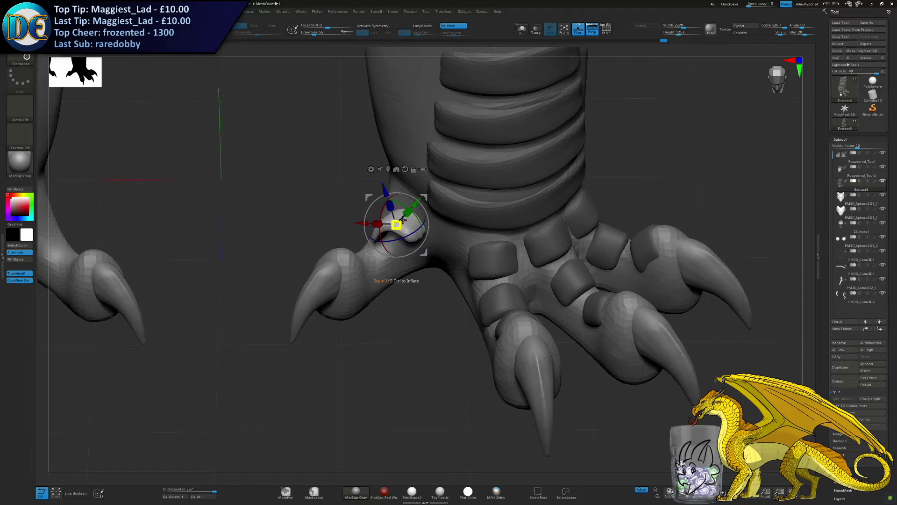
pyautogui.moveTo(416, 220); pyautogui.dragTo(422, 239)
pyautogui.moveTo(386, 240); pyautogui.dragTo(391, 248)
pyautogui.moveTo(406, 227); pyautogui.dragTo(447, 218, button='right')
pyautogui.moveTo(423, 196); pyautogui.dragTo(328, 228)
pyautogui.moveTo(327, 227); pyautogui.dragTo(297, 225, button='right')
pyautogui.moveTo(303, 216); pyautogui.dragTo(348, 214)
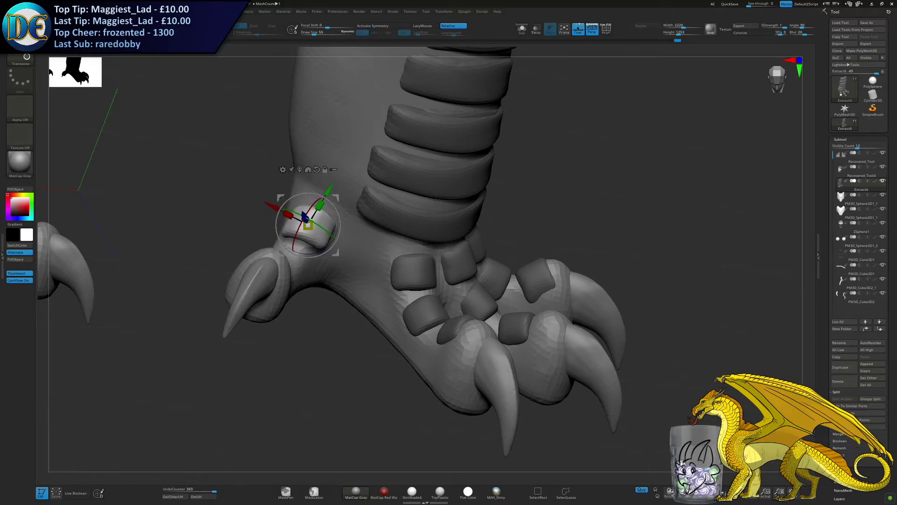
# Fine-tune the tilt and position of the plate at the side toe's base from several angles
pyautogui.moveTo(333, 229); pyautogui.dragTo(302, 214, button='right')
pyautogui.moveTo(283, 207); pyautogui.dragTo(326, 224)
pyautogui.moveTo(323, 230); pyautogui.dragTo(348, 247, button='right')
pyautogui.moveTo(359, 243); pyautogui.dragTo(356, 254)
pyautogui.moveTo(307, 210); pyautogui.dragTo(301, 204)
pyautogui.moveTo(343, 251); pyautogui.dragTo(339, 248)
pyautogui.moveTo(362, 209); pyautogui.dragTo(365, 206)
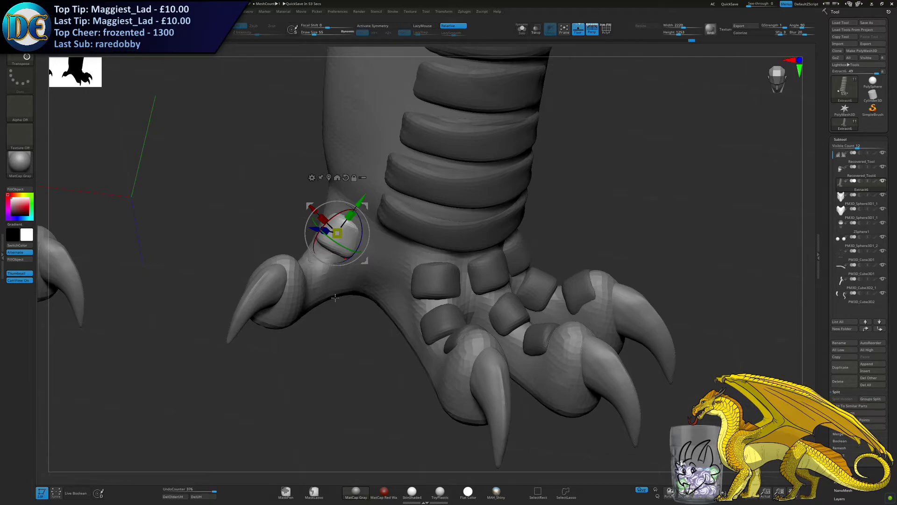
pyautogui.keyDown('alt'); pyautogui.moveTo(336, 290); pyautogui.dragTo(412, 277, button='right'); pyautogui.keyUp('alt')
pyautogui.moveTo(396, 272); pyautogui.dragTo(397, 265)
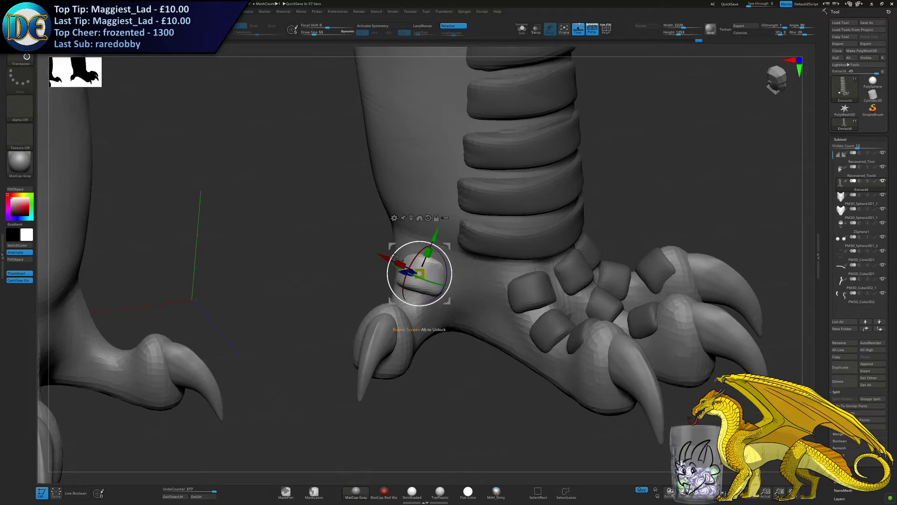
pyautogui.keyDown('alt'); pyautogui.moveTo(328, 304); pyautogui.dragTo(326, 261, button='right'); pyautogui.keyUp('alt')
pyautogui.moveTo(326, 261); pyautogui.dragTo(336, 292, button='right')
# Duplicate the side toe's base plate toward the claw, and rotate and lower the copy onto the toe
pyautogui.keyDown('ctrl'); pyautogui.moveTo(445, 203); pyautogui.dragTo(396, 273); pyautogui.keyUp('ctrl')
pyautogui.moveTo(365, 239); pyautogui.dragTo(369, 241)
pyautogui.moveTo(415, 286); pyautogui.dragTo(427, 245, button='right')
pyautogui.moveTo(435, 224); pyautogui.dragTo(417, 226)
pyautogui.moveTo(417, 233); pyautogui.dragTo(458, 243, button='right')
pyautogui.moveTo(469, 247); pyautogui.dragTo(479, 246)
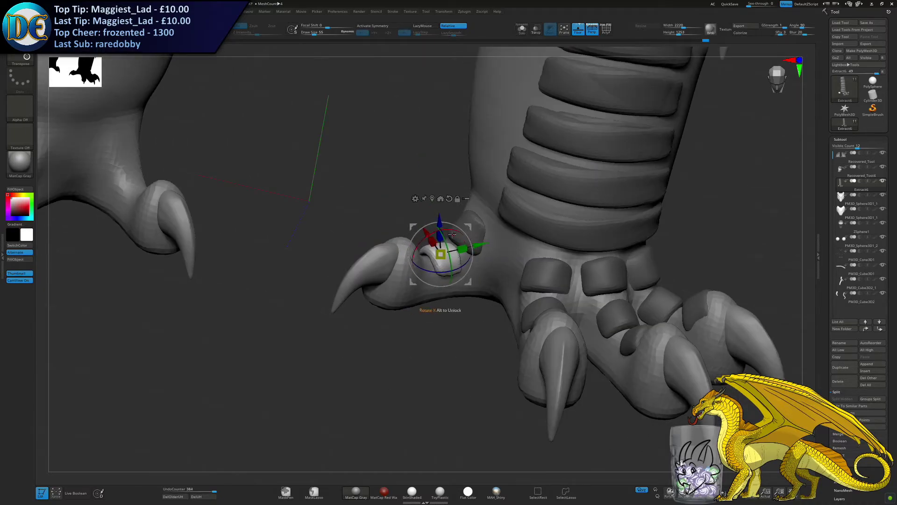
pyautogui.moveTo(440, 222); pyautogui.dragTo(440, 227)
pyautogui.moveTo(439, 228); pyautogui.dragTo(434, 247, button='right')
pyautogui.moveTo(432, 241); pyautogui.dragTo(434, 244)
pyautogui.moveTo(434, 243); pyautogui.dragTo(443, 259, button='right')
pyautogui.moveTo(453, 254); pyautogui.dragTo(454, 261)
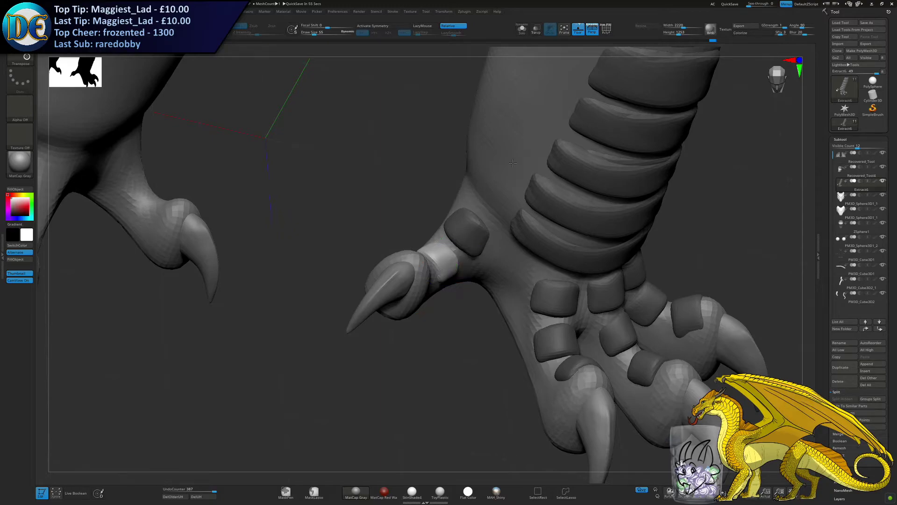
# Refine the side toe's second plate so it wraps evenly between the base plate and the knuckle
pyautogui.moveTo(456, 268); pyautogui.dragTo(456, 274)
pyautogui.moveTo(455, 273); pyautogui.dragTo(444, 269, button='right')
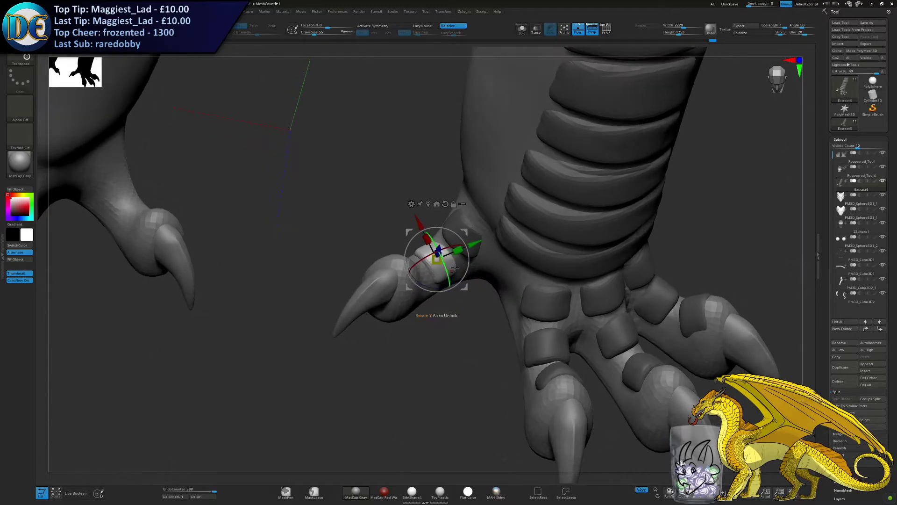
pyautogui.moveTo(458, 251); pyautogui.dragTo(448, 251)
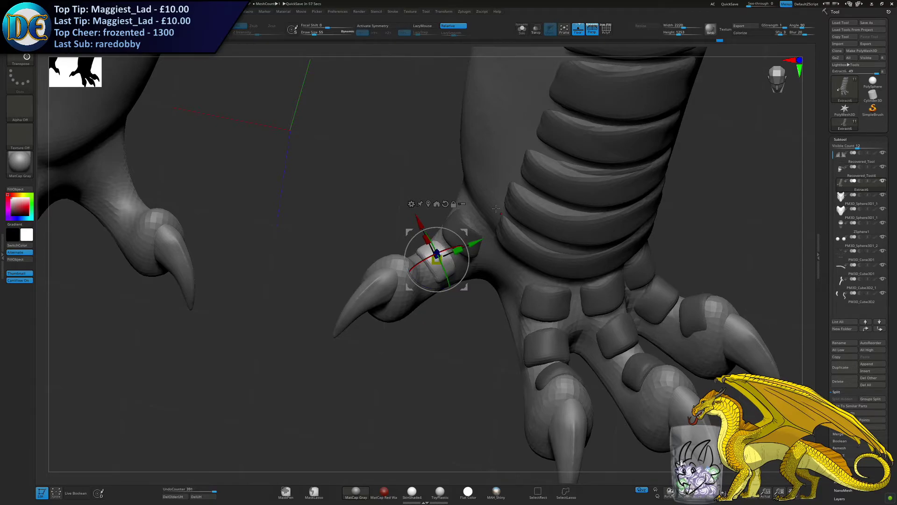
pyautogui.moveTo(313, 317)
pyautogui.mouseDown()
pyautogui.moveTo(308, 290)
pyautogui.moveTo(323, 248)
pyautogui.moveTo(304, 318)
pyautogui.moveTo(318, 313)
pyautogui.mouseUp()
pyautogui.moveTo(452, 279); pyautogui.dragTo(455, 292, button='right')
pyautogui.moveTo(479, 241); pyautogui.dragTo(505, 224, button='right')
pyautogui.moveTo(428, 230); pyautogui.dragTo(427, 228)
# Duplicate the second plate onto the side toe's knuckle and adjust how deep it sits
pyautogui.keyDown('ctrl'); pyautogui.moveTo(480, 242); pyautogui.dragTo(446, 253); pyautogui.keyUp('ctrl')
pyautogui.moveTo(393, 240); pyautogui.dragTo(442, 222)
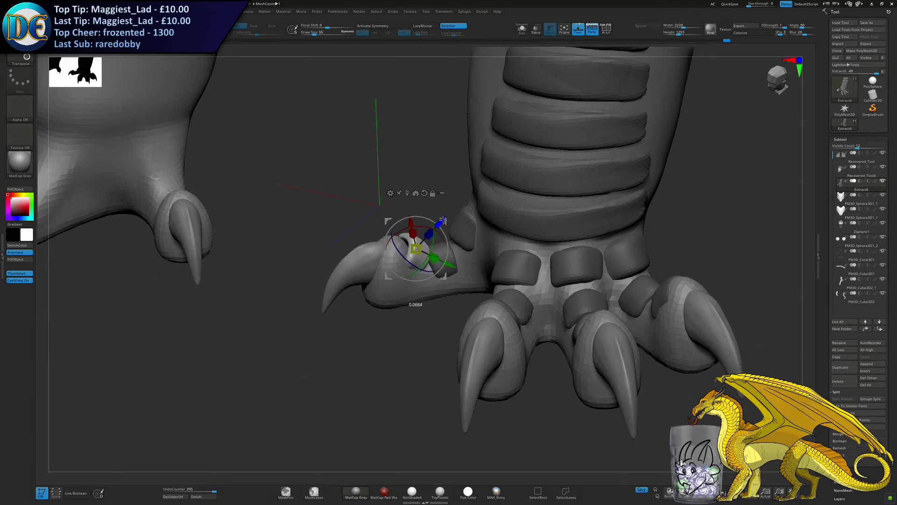
pyautogui.moveTo(450, 263); pyautogui.dragTo(451, 264)
pyautogui.moveTo(442, 222); pyautogui.dragTo(438, 228)
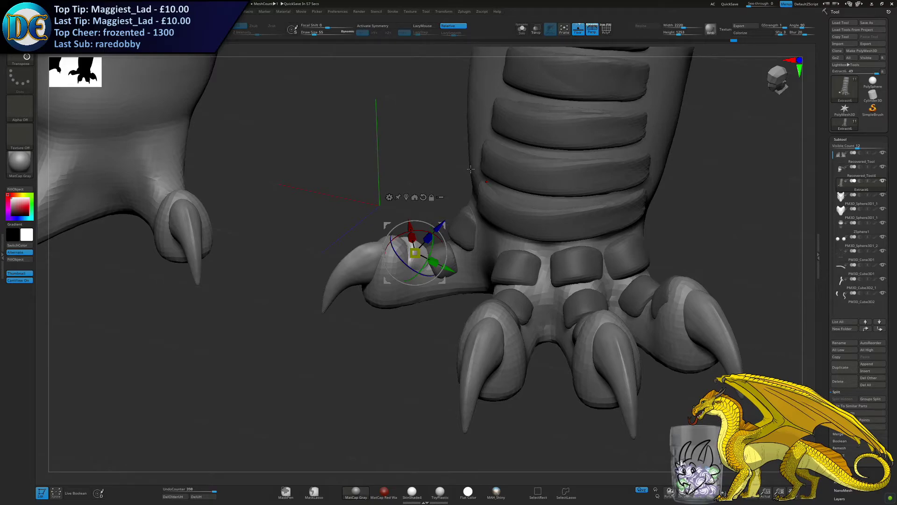
pyautogui.moveTo(386, 316); pyautogui.dragTo(369, 280)
pyautogui.moveTo(377, 214); pyautogui.dragTo(345, 207)
# Rotate and nudge the side toe's knuckle plate so it curves over the joint behind the claw
pyautogui.moveTo(359, 174); pyautogui.dragTo(359, 171)
pyautogui.moveTo(368, 209); pyautogui.dragTo(368, 206)
pyautogui.moveTo(365, 207); pyautogui.dragTo(390, 204, button='right')
pyautogui.moveTo(387, 206); pyautogui.dragTo(387, 175)
pyautogui.moveTo(389, 190); pyautogui.dragTo(397, 174, button='right')
pyautogui.moveTo(388, 222); pyautogui.dragTo(392, 194)
pyautogui.moveTo(389, 175); pyautogui.dragTo(390, 174)
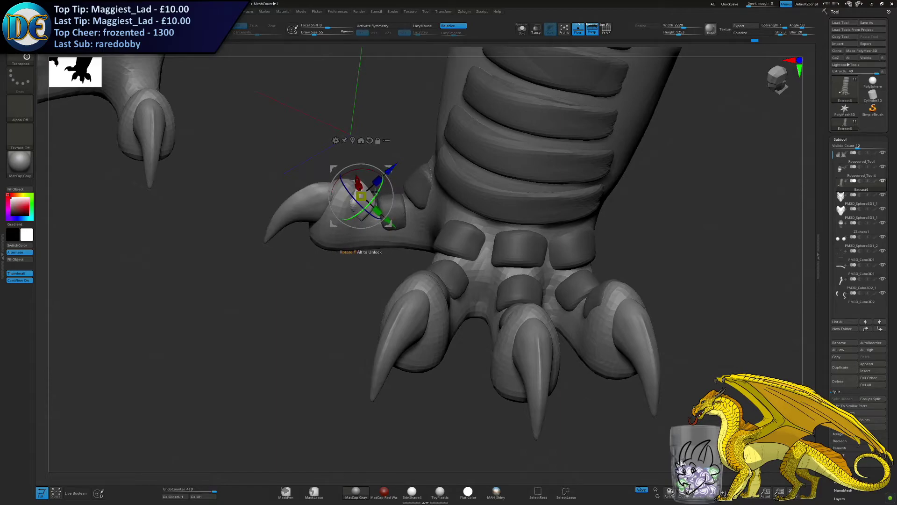
pyautogui.moveTo(337, 213)
pyautogui.mouseDown(button='right')
pyautogui.moveTo(341, 250)
pyautogui.moveTo(357, 229)
pyautogui.moveTo(354, 215)
pyautogui.mouseUp(button='right')
pyautogui.press('q')
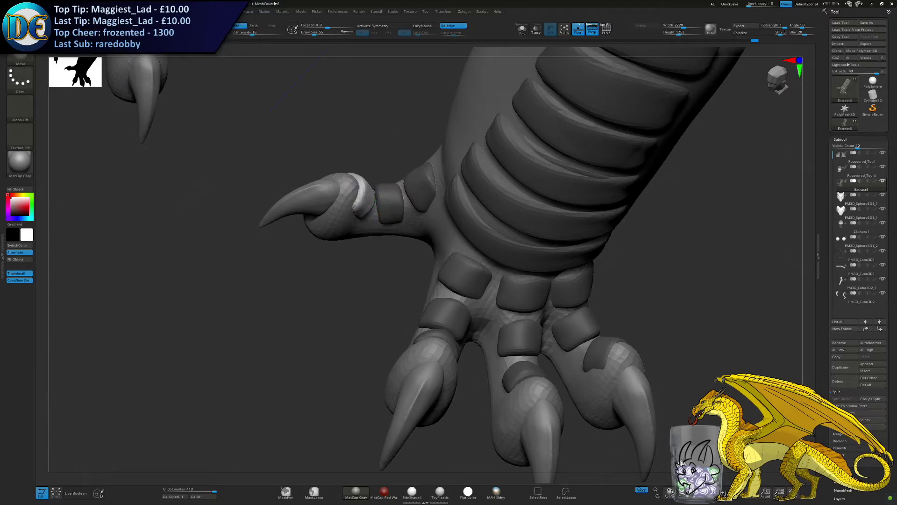
# Invert the mask to free the shin bands and earlier toe plates, and enlarge the Move brush
pyautogui.keyDown('ctrl'); pyautogui.moveTo(370, 407); pyautogui.dragTo(348, 306, button='right'); pyautogui.keyUp('ctrl')
pyautogui.moveTo(400, 279); pyautogui.dragTo(361, 278)
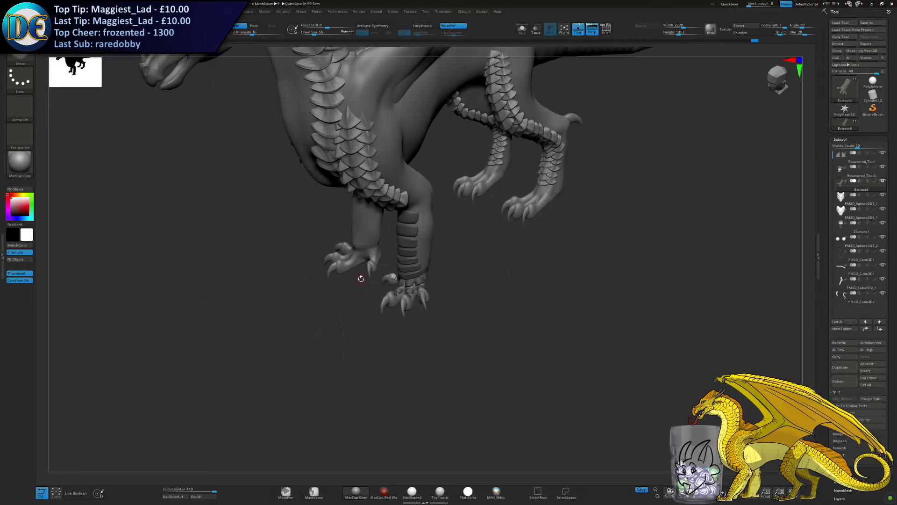
pyautogui.moveTo(361, 278); pyautogui.dragTo(397, 253)
pyautogui.moveTo(406, 269); pyautogui.dragTo(239, 148, button='right')
pyautogui.press('w')
pyautogui.press('q')
pyautogui.keyDown('ctrl'); pyautogui.click(162, 211); pyautogui.keyUp('ctrl')
pyautogui.press('s')
pyautogui.moveTo(162, 206); pyautogui.dragTo(175, 206)
pyautogui.moveTo(176, 206)
pyautogui.keyDown('ctrl'); pyautogui.mouseDown(button='right')
pyautogui.moveTo(358, 253)
pyautogui.moveTo(382, 229)
pyautogui.mouseUp(button='right'); pyautogui.keyUp('ctrl')
pyautogui.press('s')
# Pull the inner side edges of the upper and middle shin bands outward around the leg with the Move brush
pyautogui.moveTo(382, 228); pyautogui.dragTo(380, 229)
pyautogui.moveTo(412, 166)
pyautogui.keyDown('alt'); pyautogui.mouseDown(button='right')
pyautogui.moveTo(409, 226)
pyautogui.moveTo(390, 229)
pyautogui.mouseUp(button='right'); pyautogui.keyUp('alt')
pyautogui.moveTo(391, 229); pyautogui.dragTo(380, 228)
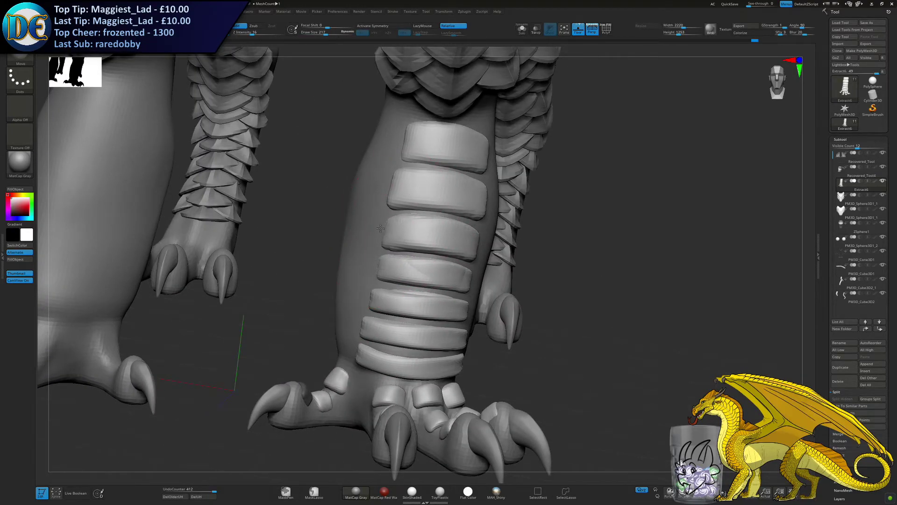
pyautogui.moveTo(406, 153); pyautogui.dragTo(401, 153)
pyautogui.moveTo(394, 199); pyautogui.dragTo(391, 199)
pyautogui.moveTo(384, 243); pyautogui.dragTo(381, 243)
pyautogui.moveTo(369, 247); pyautogui.dragTo(400, 249, button='right')
pyautogui.moveTo(378, 238); pyautogui.dragTo(375, 237)
pyautogui.moveTo(385, 192); pyautogui.dragTo(382, 192)
pyautogui.moveTo(380, 236); pyautogui.dragTo(376, 236)
# Resize the Move brush and refine the inner edges of the shin bands up to the topmost one
pyautogui.press('s')
pyautogui.moveTo(378, 276); pyautogui.dragTo(392, 251)
pyautogui.moveTo(384, 236); pyautogui.dragTo(398, 234, button='right')
pyautogui.press('s')
pyautogui.moveTo(398, 234); pyautogui.dragTo(400, 234)
pyautogui.moveTo(397, 171); pyautogui.dragTo(393, 170)
pyautogui.moveTo(397, 137); pyautogui.dragTo(393, 136)
# Reshape the opposite side edges of the shin bands with the Move brush to follow the leg
pyautogui.moveTo(396, 138); pyautogui.dragTo(470, 139, button='right')
pyautogui.moveTo(489, 240); pyautogui.dragTo(496, 227, button='right')
pyautogui.moveTo(493, 227); pyautogui.dragTo(491, 227)
pyautogui.moveTo(487, 260); pyautogui.dragTo(489, 262)
pyautogui.moveTo(486, 298); pyautogui.dragTo(483, 322)
# Invert the mask again to isolate the side toe's knuckle plate and activate the Move transform gizmo on it
pyautogui.moveTo(484, 322)
pyautogui.keyDown('ctrl'); pyautogui.mouseDown(button='right')
pyautogui.moveTo(486, 273)
pyautogui.moveTo(462, 272)
pyautogui.mouseUp(button='right'); pyautogui.keyUp('ctrl')
pyautogui.moveTo(477, 307); pyautogui.dragTo(553, 318, button='right')
pyautogui.keyDown('ctrl'); pyautogui.click(331, 375); pyautogui.keyUp('ctrl')
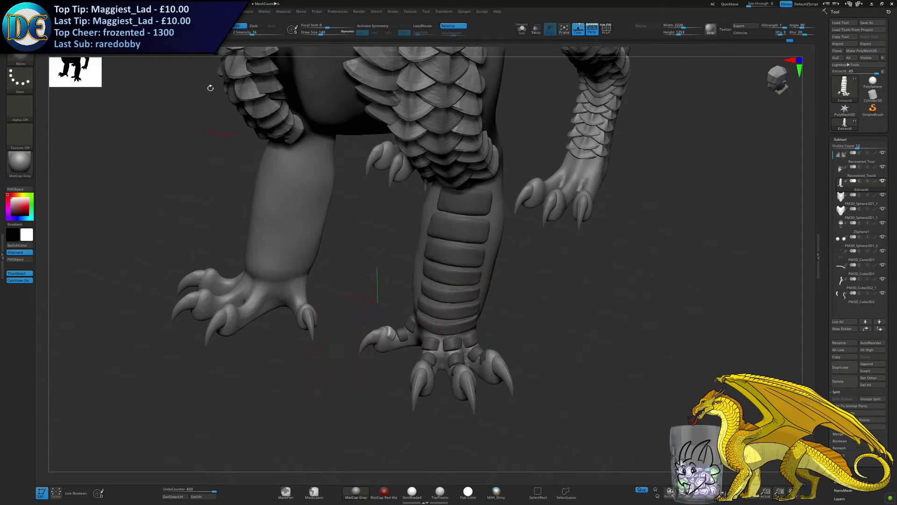
pyautogui.press('w')
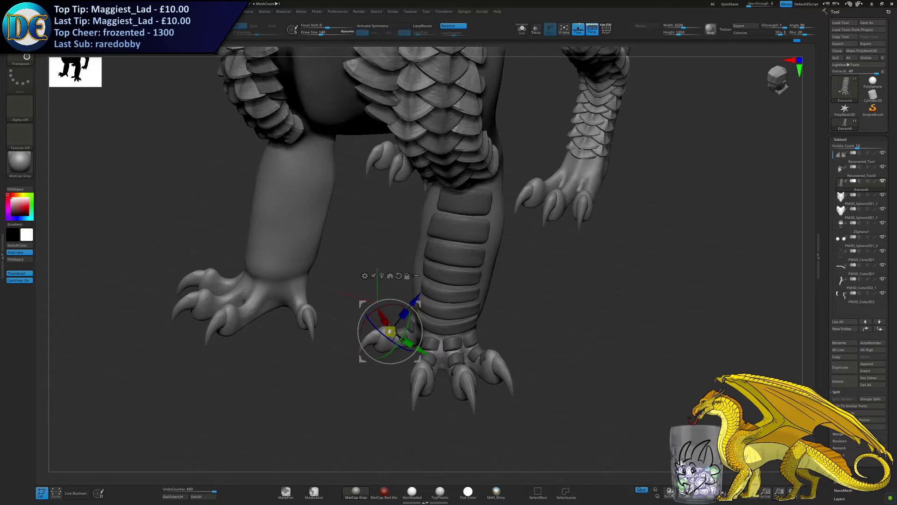
# Move the unmasked knuckle plate away from the front foot toward the hind foot's toes
pyautogui.moveTo(282, 243); pyautogui.dragTo(472, 294, button='right')
pyautogui.moveTo(417, 304); pyautogui.dragTo(606, 167)
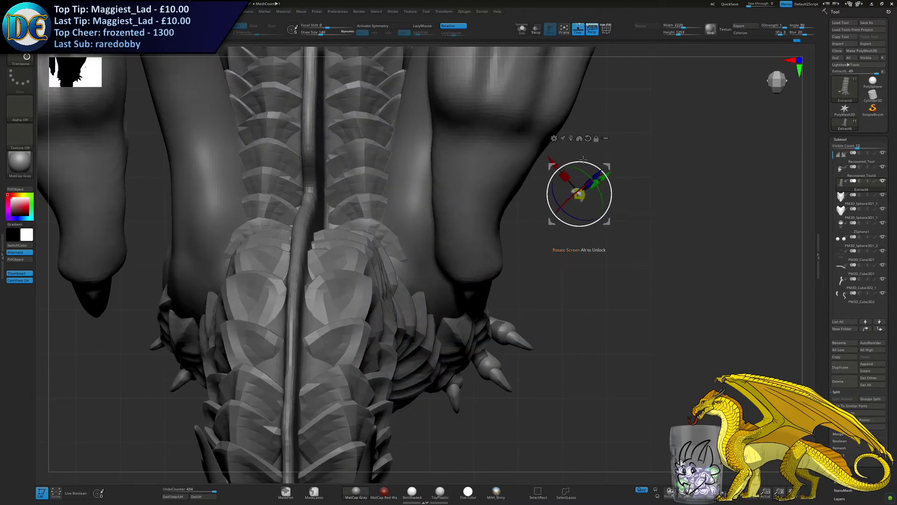
pyautogui.moveTo(380, 340); pyautogui.dragTo(340, 305, button='right')
pyautogui.keyDown('alt'); pyautogui.moveTo(616, 294); pyautogui.dragTo(513, 250, button='right'); pyautogui.keyUp('alt')
pyautogui.moveTo(526, 279); pyautogui.dragTo(665, 245)
pyautogui.keyDown('alt'); pyautogui.moveTo(677, 246); pyautogui.dragTo(502, 276, button='right'); pyautogui.keyUp('alt')
pyautogui.moveTo(491, 289); pyautogui.dragTo(522, 281)
pyautogui.keyDown('alt'); pyautogui.moveTo(544, 270); pyautogui.dragTo(386, 273, button='right'); pyautogui.keyUp('alt')
pyautogui.moveTo(356, 279); pyautogui.dragTo(503, 253)
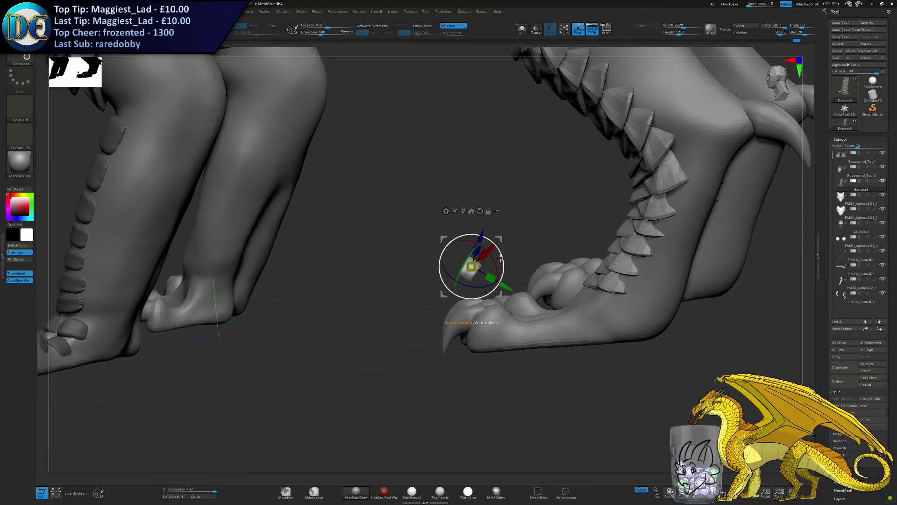
# Reposition the plate just above the middle toe of the hind foot
pyautogui.moveTo(475, 282); pyautogui.dragTo(518, 280, button='right')
pyautogui.moveTo(493, 286); pyautogui.dragTo(469, 276)
pyautogui.moveTo(437, 271); pyautogui.dragTo(525, 263, button='right')
pyautogui.moveTo(499, 240); pyautogui.dragTo(294, 256)
pyautogui.moveTo(344, 261); pyautogui.dragTo(304, 298, button='right')
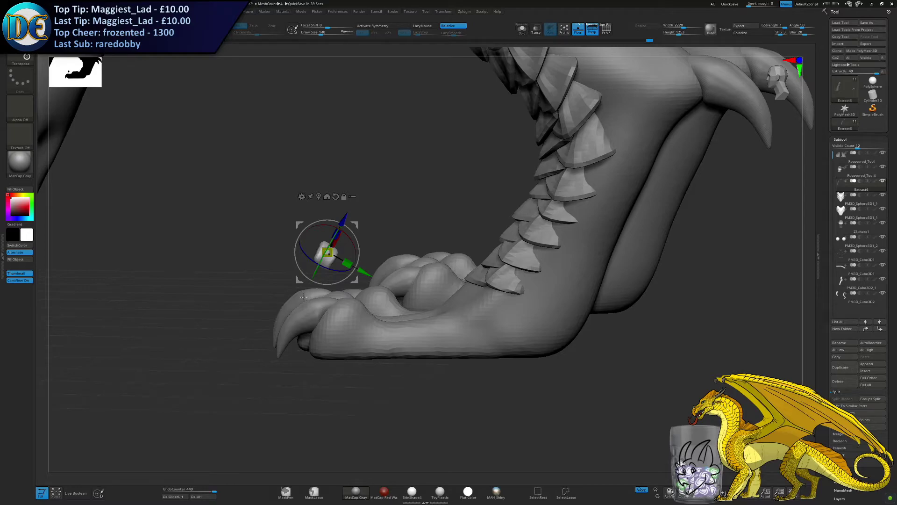
# Lower the plate onto the middle toe's knuckle behind the claw, then scale and rotate it to fit
pyautogui.moveTo(304, 297); pyautogui.dragTo(388, 239, button='right')
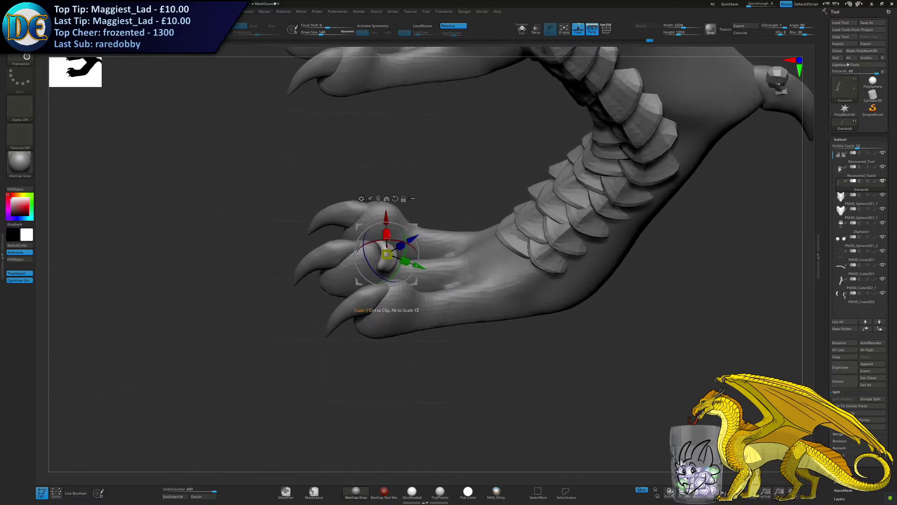
pyautogui.moveTo(388, 240); pyautogui.dragTo(367, 213)
pyautogui.moveTo(405, 261); pyautogui.dragTo(374, 255, button='right')
pyautogui.moveTo(408, 265); pyautogui.dragTo(428, 271)
pyautogui.moveTo(377, 262); pyautogui.dragTo(397, 245, button='right')
pyautogui.moveTo(404, 241); pyautogui.dragTo(398, 228)
pyautogui.moveTo(405, 244); pyautogui.dragTo(414, 249, button='right')
pyautogui.moveTo(429, 249); pyautogui.dragTo(415, 263)
pyautogui.moveTo(393, 277)
pyautogui.mouseDown(button='right')
pyautogui.moveTo(376, 285)
pyautogui.moveTo(402, 282)
pyautogui.mouseUp(button='right')
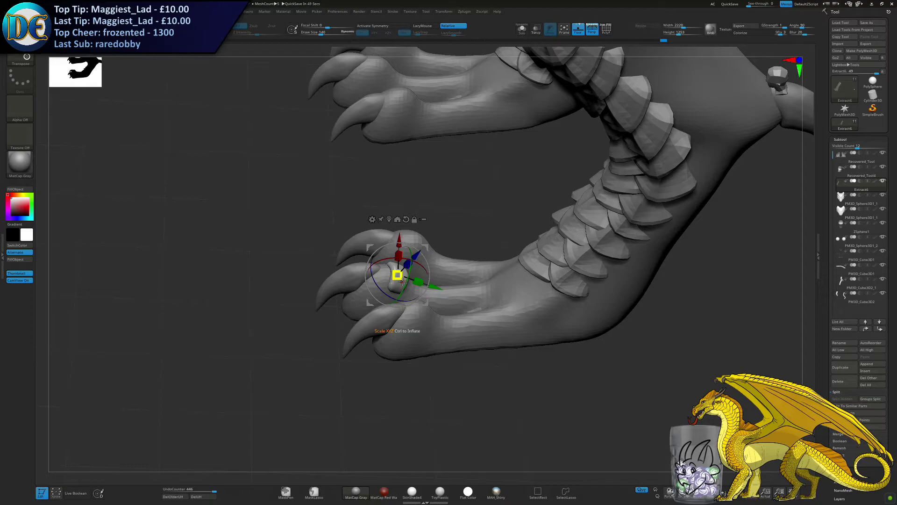
pyautogui.moveTo(403, 281); pyautogui.dragTo(395, 300, button='right')
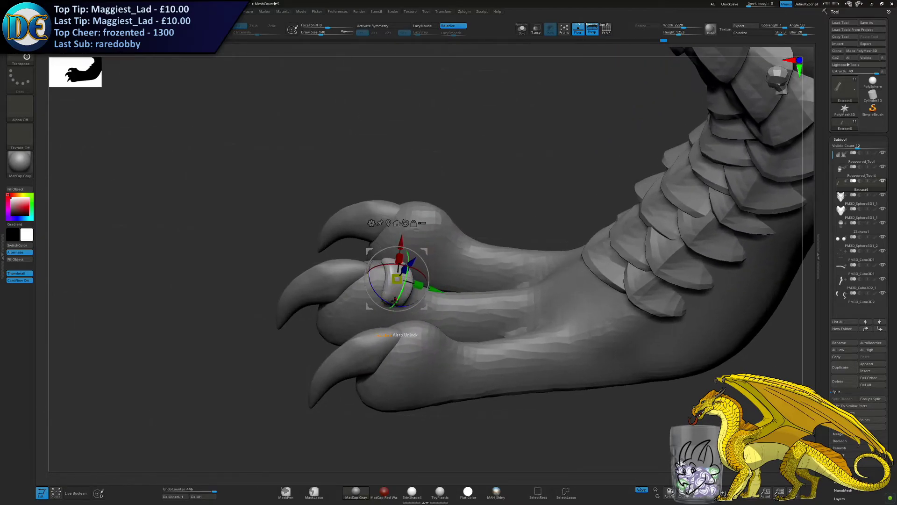
pyautogui.moveTo(390, 302); pyautogui.dragTo(387, 304)
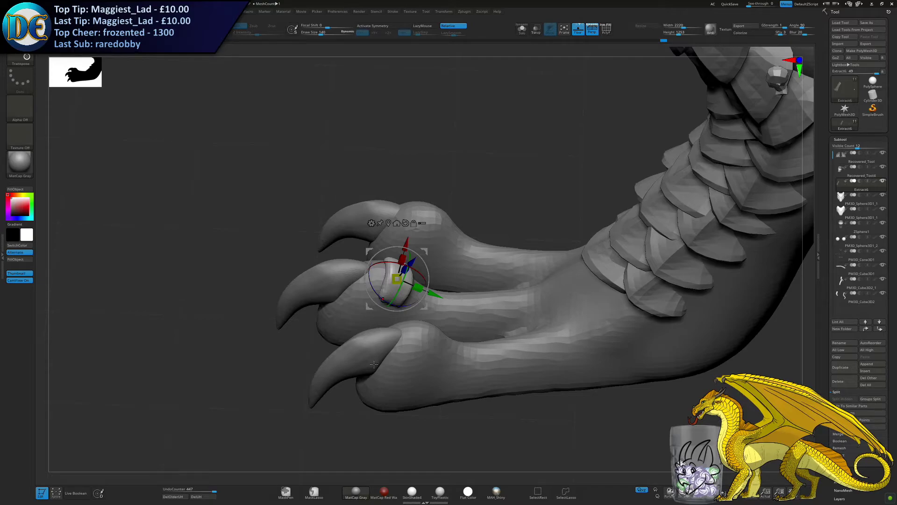
# Fine-tune the knuckle plate's position and tilt until it sits centred across the middle toe
pyautogui.moveTo(386, 343); pyautogui.dragTo(384, 367, button='right')
pyautogui.moveTo(382, 268); pyautogui.dragTo(385, 299, button='right')
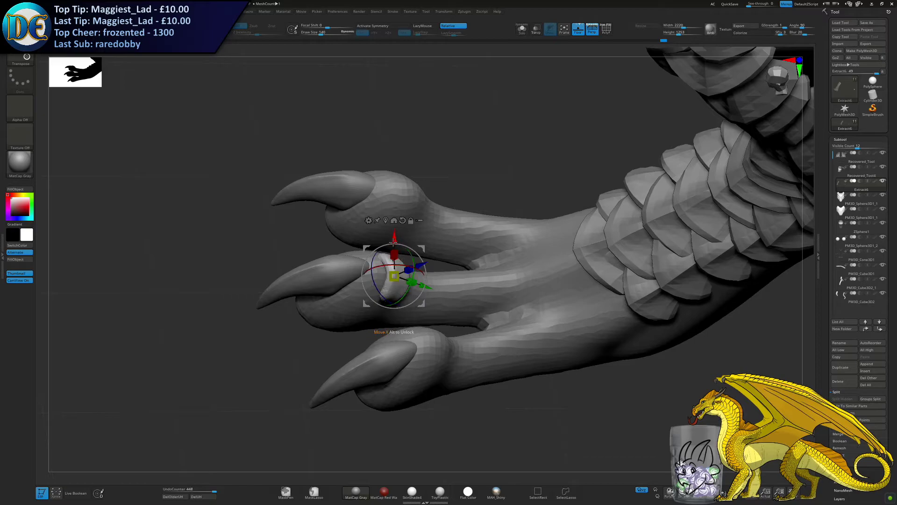
pyautogui.moveTo(395, 238); pyautogui.dragTo(394, 229)
pyautogui.moveTo(406, 280); pyautogui.dragTo(408, 278)
pyautogui.moveTo(406, 284); pyautogui.dragTo(408, 248, button='right')
pyautogui.moveTo(412, 240); pyautogui.dragTo(409, 247)
pyautogui.moveTo(409, 272); pyautogui.dragTo(407, 311, button='right')
pyautogui.moveTo(401, 293); pyautogui.dragTo(403, 291)
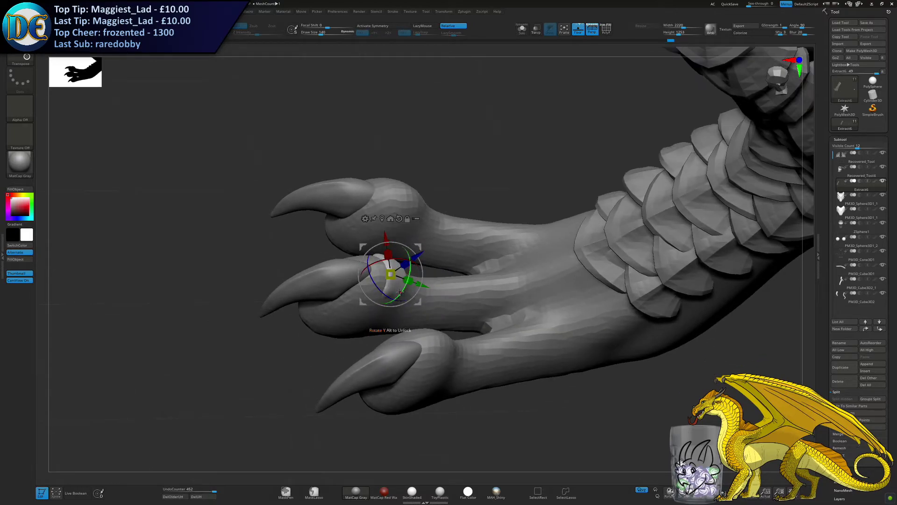
pyautogui.moveTo(393, 277); pyautogui.dragTo(407, 284)
pyautogui.moveTo(417, 260); pyautogui.dragTo(405, 282, button='right')
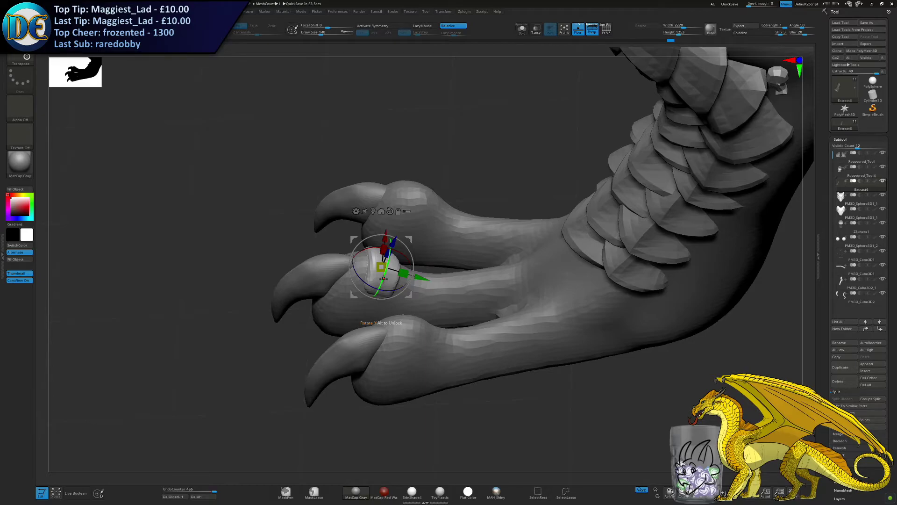
# Duplicate the knuckle plate and place the copy directly behind it on the middle toe
pyautogui.moveTo(384, 279); pyautogui.dragTo(470, 234, button='right')
pyautogui.moveTo(470, 233); pyautogui.dragTo(487, 283)
pyautogui.hotkey('ctrl', 'z')
pyautogui.keyDown('ctrl'); pyautogui.moveTo(397, 235); pyautogui.dragTo(463, 268); pyautogui.keyUp('ctrl')
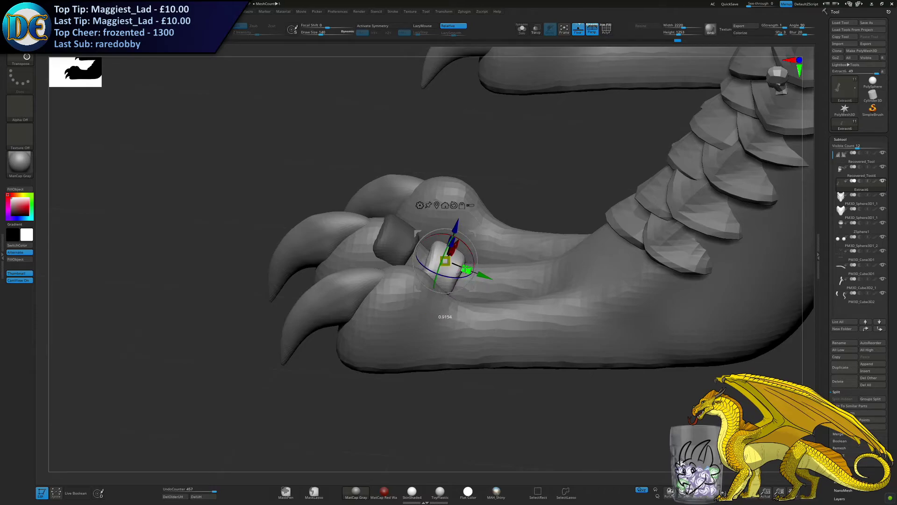
pyautogui.moveTo(457, 227); pyautogui.dragTo(454, 234)
pyautogui.moveTo(458, 228); pyautogui.dragTo(475, 248, button='right')
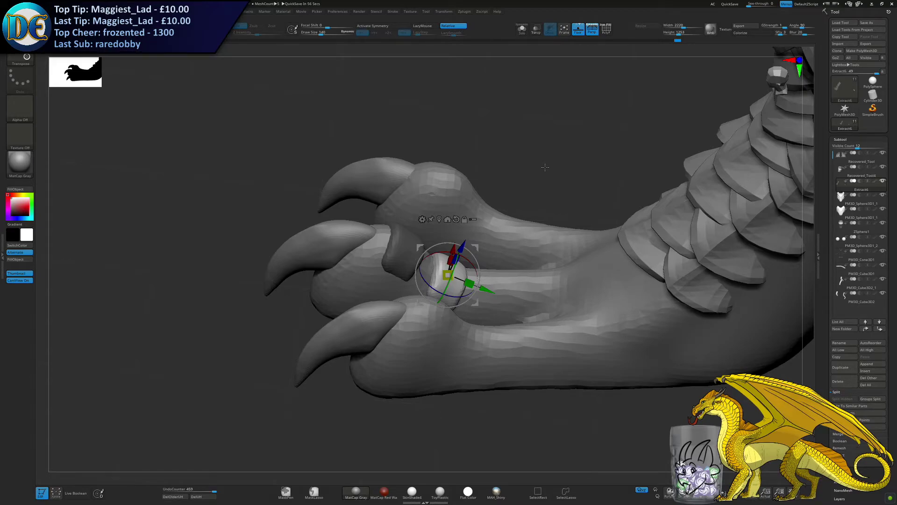
# Rotate, scale and shift the second plate to follow the narrow part of the middle toe
pyautogui.moveTo(359, 280); pyautogui.dragTo(369, 322, button='right')
pyautogui.moveTo(471, 252); pyautogui.dragTo(454, 237)
pyautogui.moveTo(488, 266); pyautogui.dragTo(483, 264)
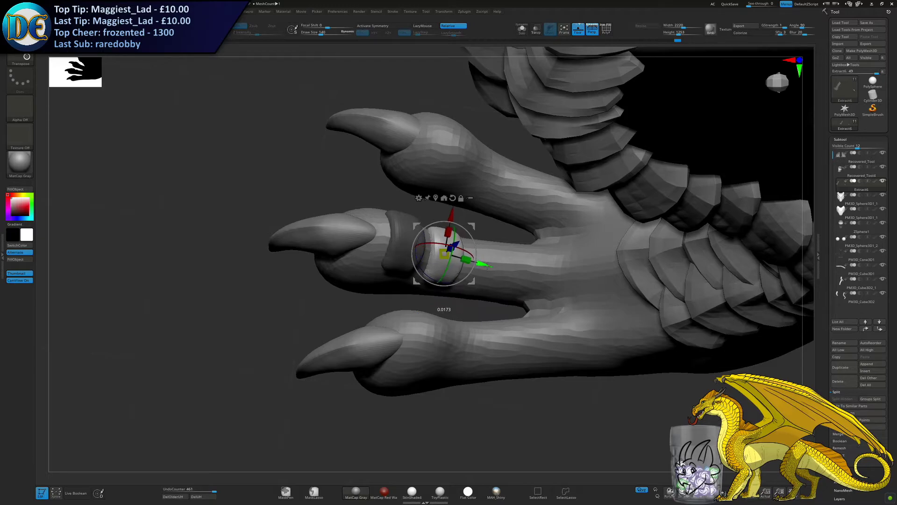
pyautogui.moveTo(448, 233); pyautogui.dragTo(443, 257)
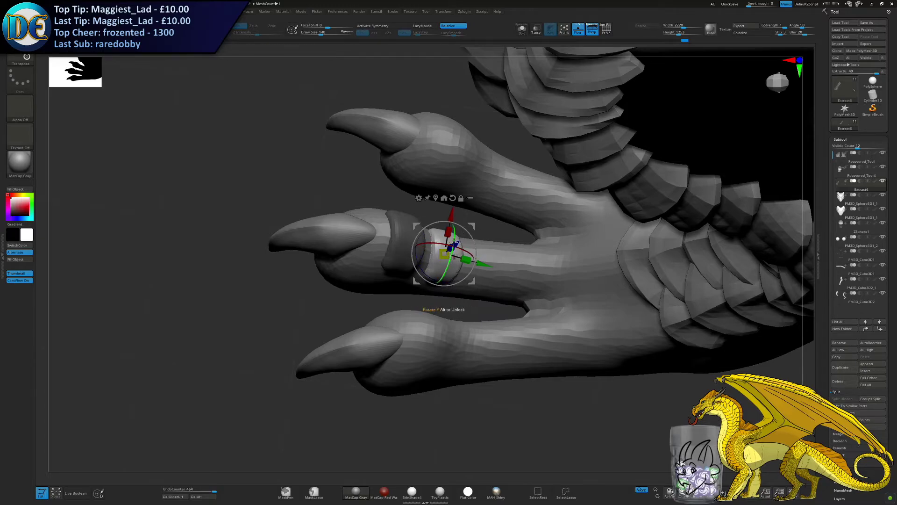
pyautogui.moveTo(451, 256); pyautogui.dragTo(458, 239, button='right')
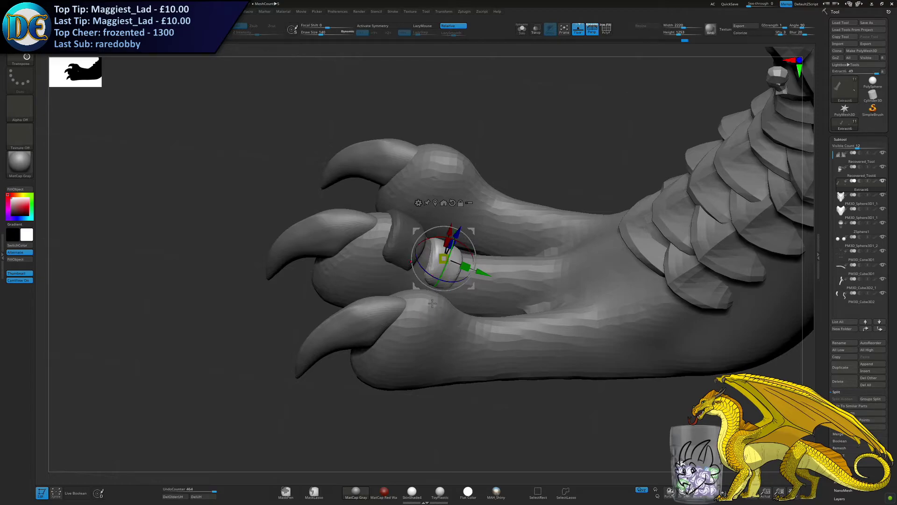
# Duplicate a third plate farther back along the middle toe and align it with the toe's centreline
pyautogui.moveTo(429, 243); pyautogui.dragTo(422, 215, button='right')
pyautogui.keyDown('ctrl'); pyautogui.moveTo(489, 260); pyautogui.dragTo(542, 277); pyautogui.keyUp('ctrl')
pyautogui.moveTo(510, 248)
pyautogui.mouseDown()
pyautogui.moveTo(498, 226)
pyautogui.moveTo(509, 255)
pyautogui.mouseUp()
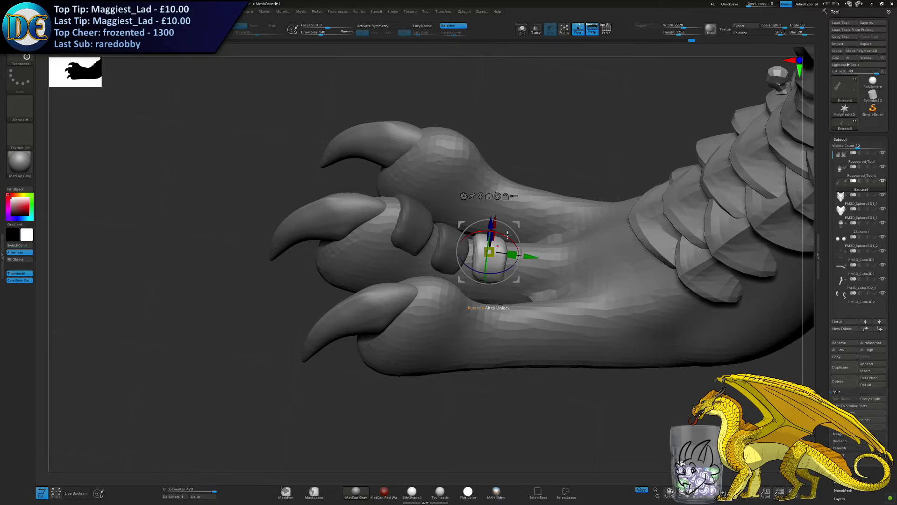
pyautogui.keyDown('alt'); pyautogui.moveTo(461, 302); pyautogui.dragTo(421, 280, button='right'); pyautogui.keyUp('alt')
pyautogui.moveTo(450, 214); pyautogui.dragTo(451, 211)
pyautogui.moveTo(453, 254); pyautogui.dragTo(451, 292, button='right')
pyautogui.moveTo(448, 187); pyautogui.dragTo(449, 189)
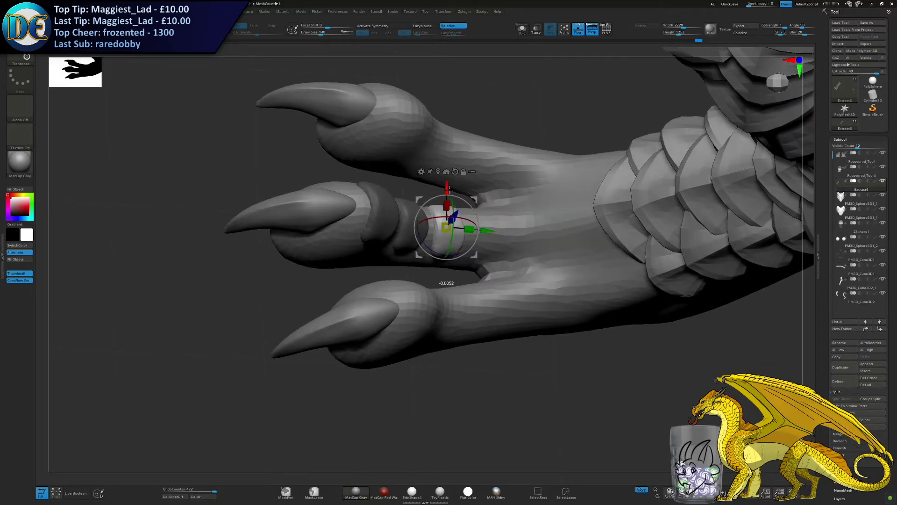
# Add a fourth plate behind the third and rotate it to match the middle toe's surface
pyautogui.moveTo(464, 270); pyautogui.dragTo(500, 208)
pyautogui.moveTo(495, 261); pyautogui.dragTo(492, 336, button='right')
pyautogui.moveTo(498, 224); pyautogui.dragTo(505, 243, button='right')
pyautogui.moveTo(506, 243); pyautogui.dragTo(514, 220)
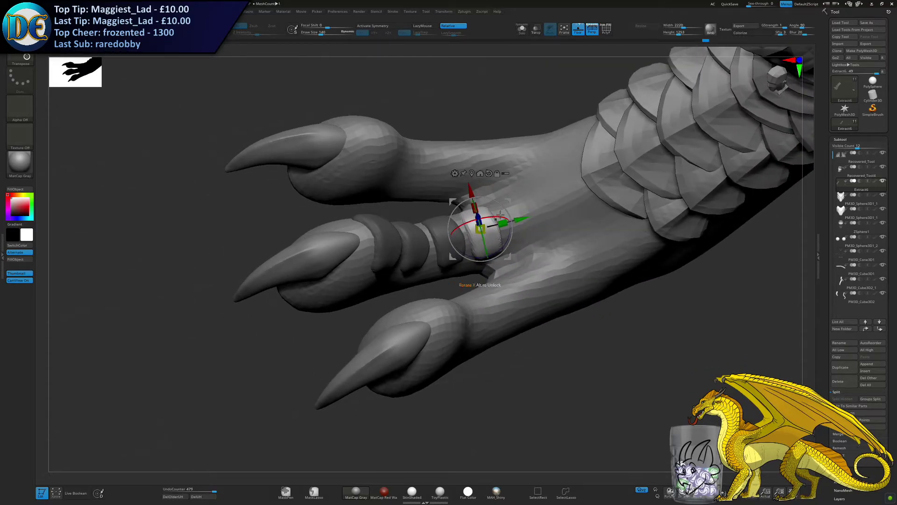
pyautogui.moveTo(496, 218); pyautogui.dragTo(488, 222)
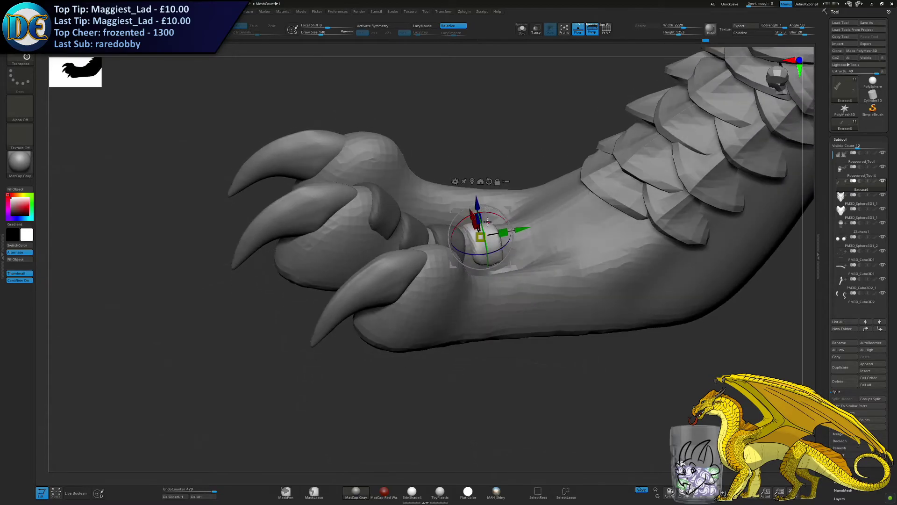
pyautogui.moveTo(489, 226); pyautogui.dragTo(514, 241, button='right')
# Duplicate a fifth plate at the base of the middle toe and tilt it toward the foot
pyautogui.keyDown('ctrl'); pyautogui.moveTo(507, 232); pyautogui.dragTo(545, 224); pyautogui.keyUp('ctrl')
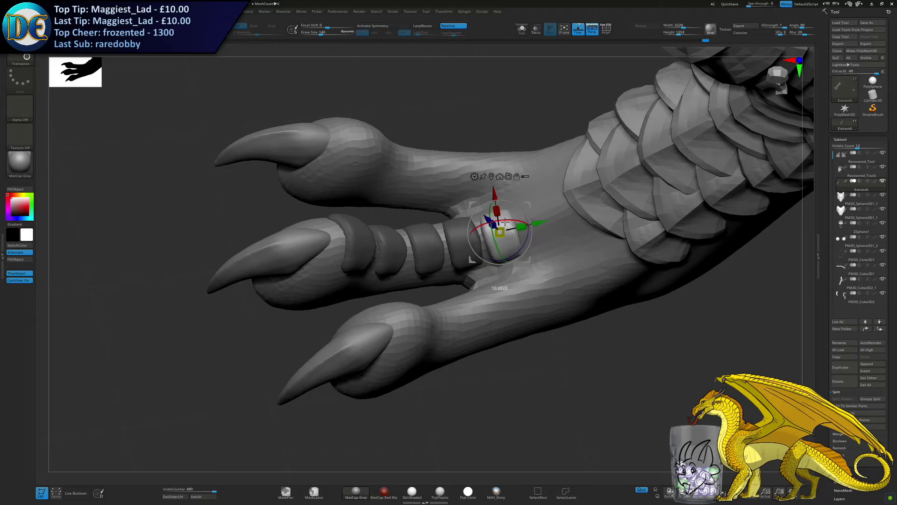
pyautogui.hotkey('ctrl', 'z')
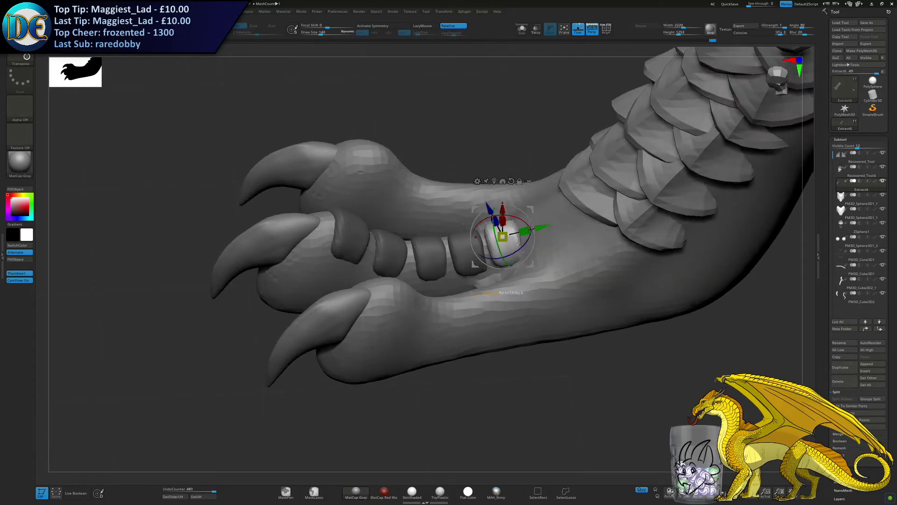
pyautogui.hotkey('ctrl', 'z')
pyautogui.hotkey('ctrl', 'shift', 'z')
pyautogui.hotkey('ctrl', 'shift', 'z')
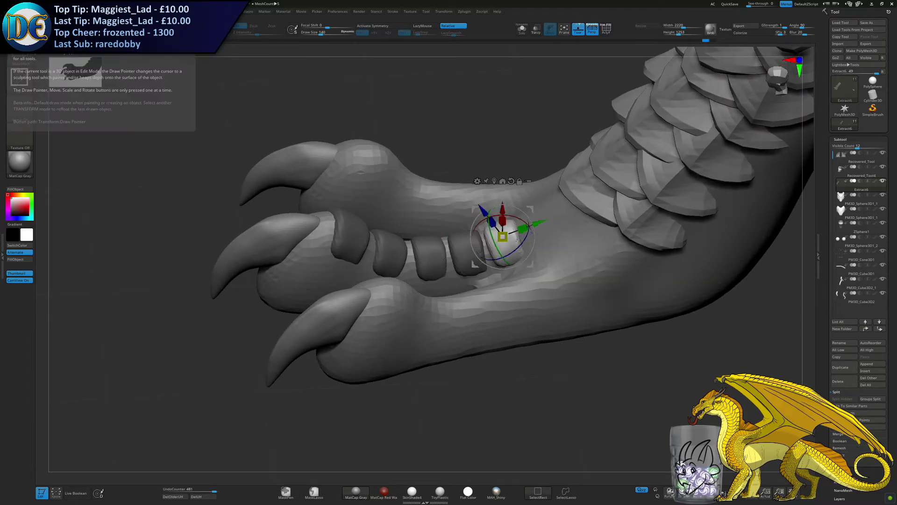
# Invert the mask to free the front four plates and reshape their edges around the toe with the Move brush
pyautogui.press('q')
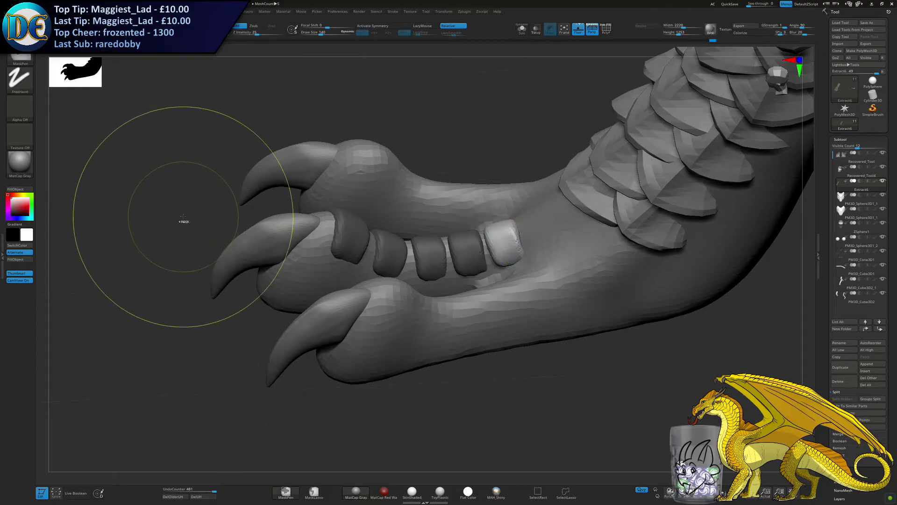
pyautogui.keyDown('ctrl'); pyautogui.click(182, 224); pyautogui.keyUp('ctrl')
pyautogui.moveTo(184, 230); pyautogui.dragTo(196, 290)
pyautogui.moveTo(434, 246); pyautogui.dragTo(400, 251)
pyautogui.moveTo(475, 258)
pyautogui.mouseDown()
pyautogui.moveTo(490, 248)
pyautogui.moveTo(488, 203)
pyautogui.mouseUp()
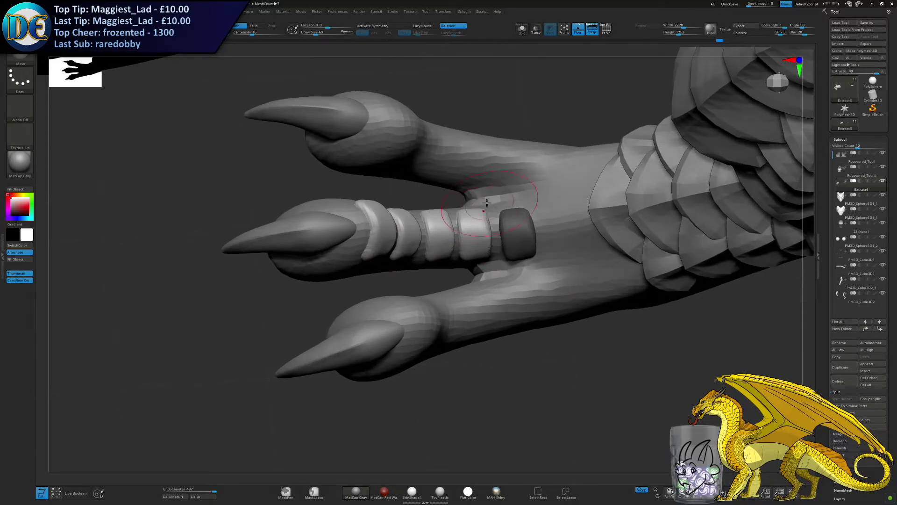
pyautogui.moveTo(475, 219)
pyautogui.mouseDown(button='right')
pyautogui.moveTo(467, 284)
pyautogui.moveTo(485, 279)
pyautogui.mouseUp(button='right')
pyautogui.press(']')
pyautogui.press(']')
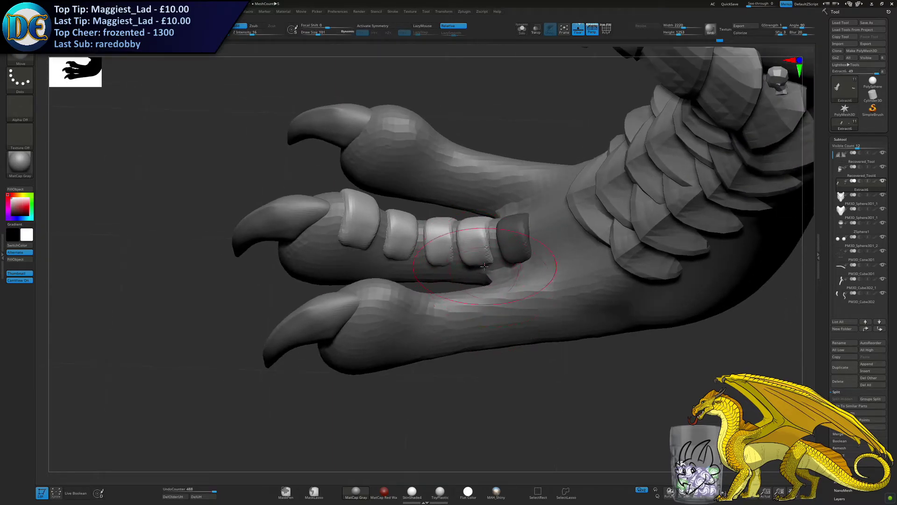
# Resize the Move brush and adjust the plates from the opposite side of the middle toe
pyautogui.moveTo(462, 172); pyautogui.dragTo(446, 203, button='right')
pyautogui.press('s')
pyautogui.moveTo(447, 204); pyautogui.dragTo(444, 204)
pyautogui.moveTo(445, 202)
pyautogui.mouseDown(button='right')
pyautogui.moveTo(449, 178)
pyautogui.moveTo(458, 195)
pyautogui.moveTo(430, 192)
pyautogui.moveTo(501, 204)
pyautogui.moveTo(486, 196)
pyautogui.moveTo(424, 241)
pyautogui.mouseUp(button='right')
pyautogui.press('s')
pyautogui.moveTo(424, 242)
pyautogui.mouseDown()
pyautogui.moveTo(422, 248)
pyautogui.moveTo(418, 233)
pyautogui.mouseUp()
pyautogui.press('s')
pyautogui.press('s')
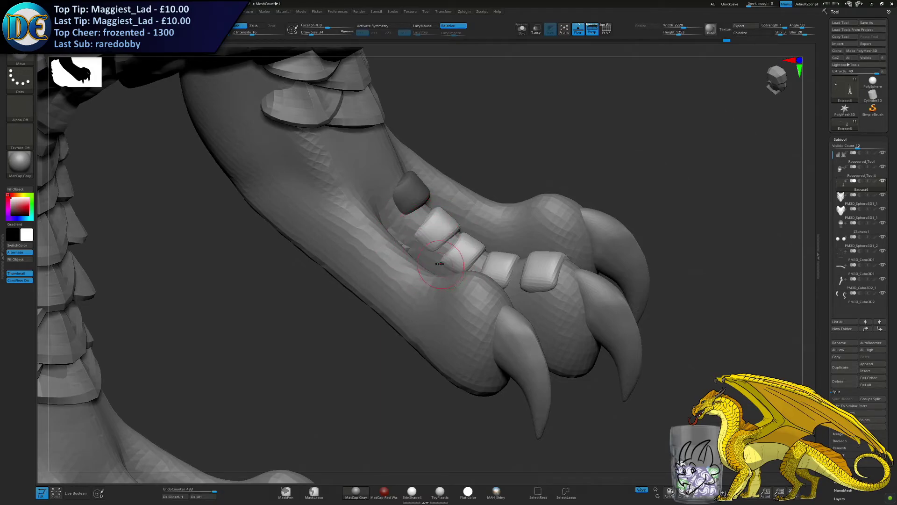
# Pull the far side edges of the middle plates against the toe, varying the Move brush size
pyautogui.moveTo(448, 263); pyautogui.dragTo(450, 265)
pyautogui.moveTo(451, 263)
pyautogui.mouseDown(button='right')
pyautogui.moveTo(456, 274)
pyautogui.moveTo(447, 279)
pyautogui.moveTo(472, 243)
pyautogui.moveTo(455, 283)
pyautogui.mouseUp(button='right')
pyautogui.press('s')
pyautogui.moveTo(456, 284); pyautogui.dragTo(464, 284)
pyautogui.moveTo(464, 284)
pyautogui.mouseDown(button='right')
pyautogui.moveTo(457, 277)
pyautogui.moveTo(446, 284)
pyautogui.moveTo(444, 258)
pyautogui.moveTo(449, 276)
pyautogui.moveTo(420, 262)
pyautogui.moveTo(340, 260)
pyautogui.moveTo(535, 242)
pyautogui.moveTo(491, 224)
pyautogui.moveTo(467, 264)
pyautogui.moveTo(451, 220)
pyautogui.mouseUp(button='right')
pyautogui.press('s')
pyautogui.moveTo(451, 219); pyautogui.dragTo(460, 219)
# Nudge the row of plates into line along the toe with a large Move brush, undoing one unwanted stroke
pyautogui.keyDown('ctrl'); pyautogui.moveTo(476, 184); pyautogui.dragTo(482, 212, button='right'); pyautogui.keyUp('ctrl')
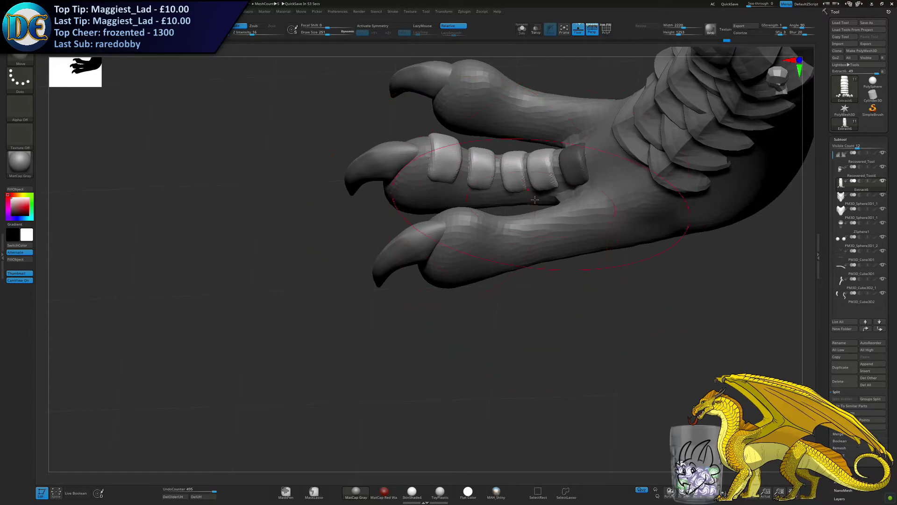
pyautogui.moveTo(553, 173); pyautogui.dragTo(543, 173)
pyautogui.moveTo(508, 173); pyautogui.dragTo(507, 156, button='right')
pyautogui.moveTo(512, 178)
pyautogui.mouseDown()
pyautogui.moveTo(478, 169)
pyautogui.moveTo(548, 181)
pyautogui.mouseUp()
pyautogui.hotkey('ctrl', 'z')
pyautogui.press('s')
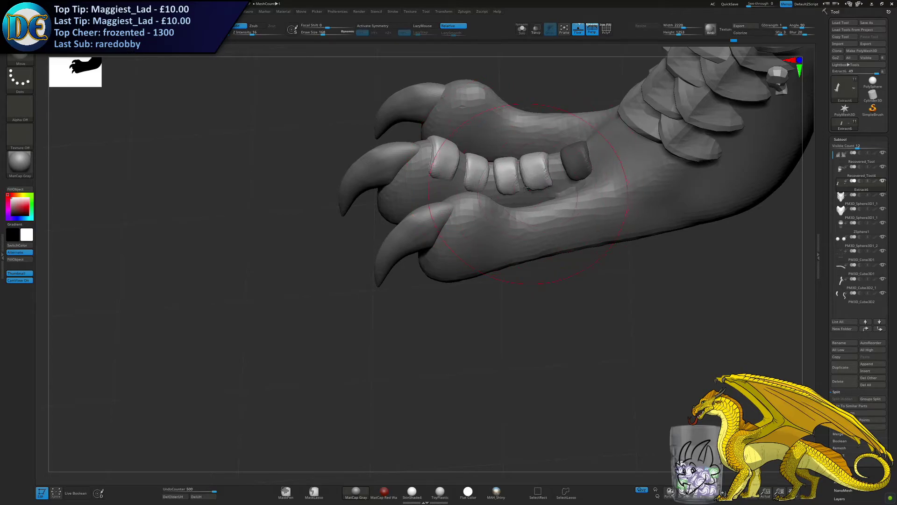
pyautogui.moveTo(525, 189); pyautogui.dragTo(535, 180, button='right')
pyautogui.moveTo(540, 186); pyautogui.dragTo(536, 184)
pyautogui.moveTo(537, 184); pyautogui.dragTo(554, 199, button='right')
pyautogui.press('[')
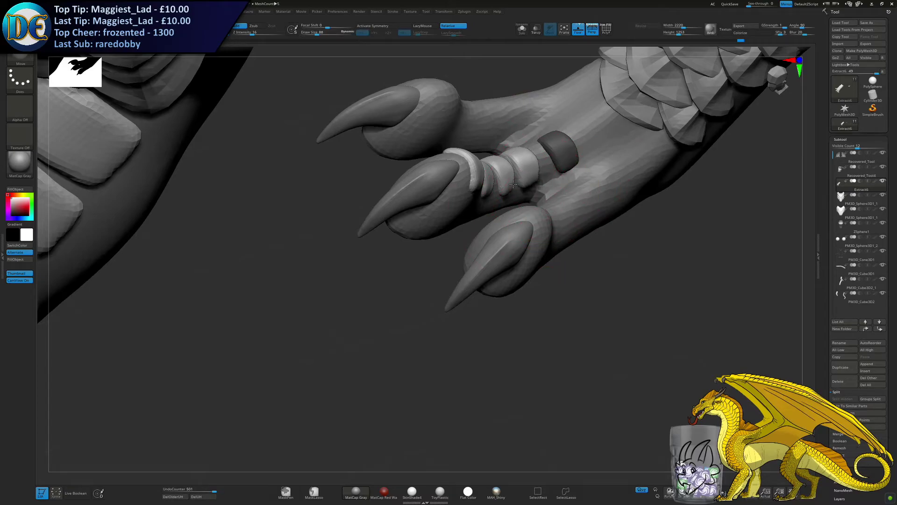
# Shrink the Move brush and refine the near side corners of the front four plates
pyautogui.moveTo(527, 184); pyautogui.dragTo(503, 195, button='right')
pyautogui.press('s')
pyautogui.moveTo(502, 195); pyautogui.dragTo(498, 195)
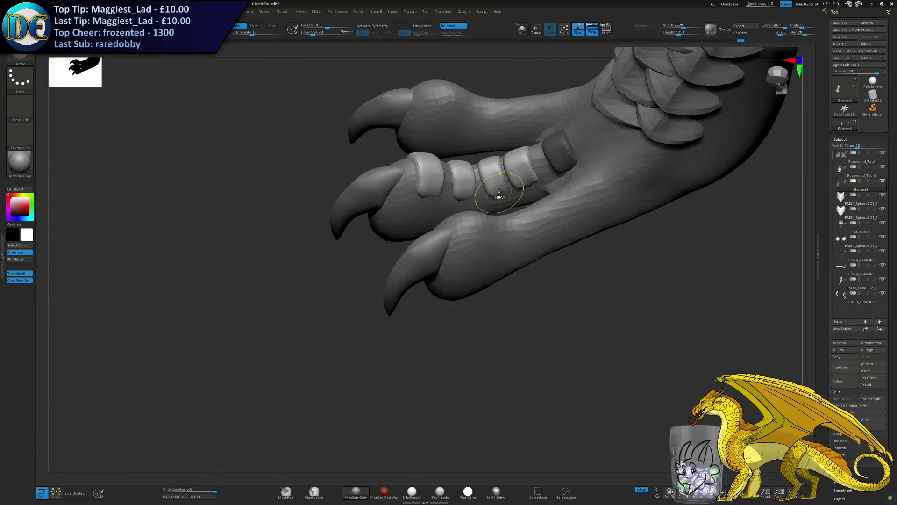
pyautogui.keyDown('ctrl'); pyautogui.moveTo(499, 196); pyautogui.dragTo(504, 204, button='right'); pyautogui.keyUp('ctrl')
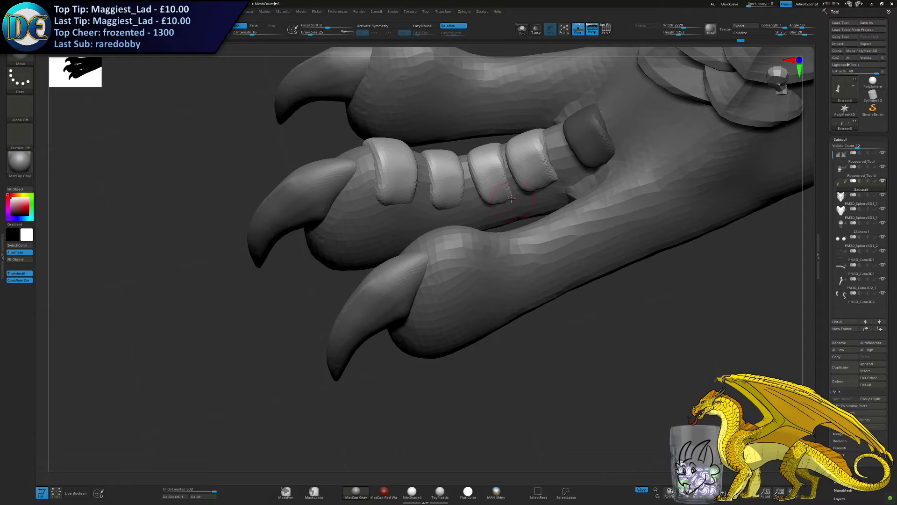
pyautogui.press('s')
pyautogui.moveTo(405, 210); pyautogui.dragTo(406, 210)
pyautogui.moveTo(396, 213); pyautogui.dragTo(406, 207, button='right')
# Extend the lower side edges of the second and third plates farther down the toe with the Move brush
pyautogui.moveTo(415, 210)
pyautogui.mouseDown()
pyautogui.moveTo(445, 222)
pyautogui.moveTo(490, 214)
pyautogui.mouseUp()
pyautogui.moveTo(489, 214); pyautogui.dragTo(483, 217, button='right')
pyautogui.press('s')
pyautogui.moveTo(483, 217); pyautogui.dragTo(480, 217)
pyautogui.keyDown('alt'); pyautogui.moveTo(493, 208); pyautogui.dragTo(481, 214, button='right'); pyautogui.keyUp('alt')
pyautogui.press('s')
pyautogui.moveTo(481, 215); pyautogui.dragTo(483, 213)
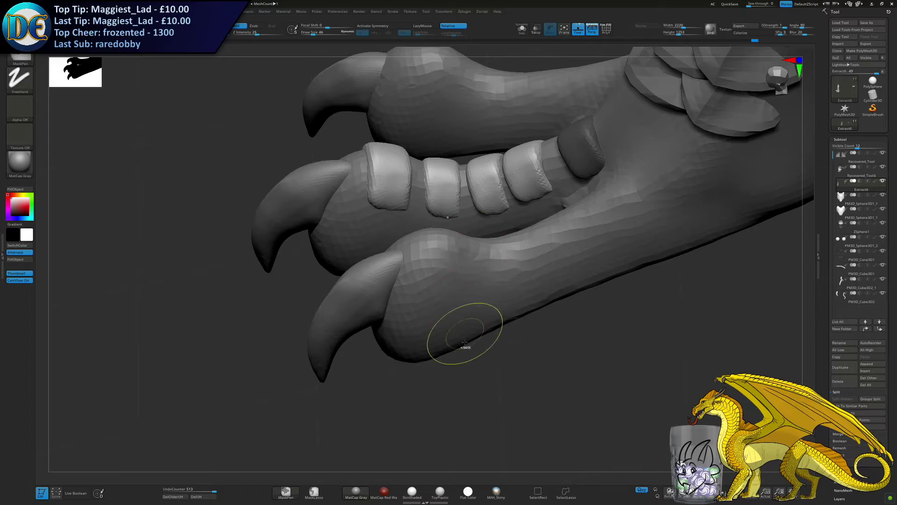
# Invert the mask to isolate the rearmost plate and shift it closer to the others with the transform gizmo
pyautogui.keyDown('ctrl'); pyautogui.click(192, 90); pyautogui.keyUp('ctrl')
pyautogui.press('w')
pyautogui.moveTo(372, 206)
pyautogui.keyDown('ctrl'); pyautogui.mouseDown(button='right')
pyautogui.moveTo(391, 226)
pyautogui.moveTo(378, 225)
pyautogui.mouseUp(button='right'); pyautogui.keyUp('ctrl')
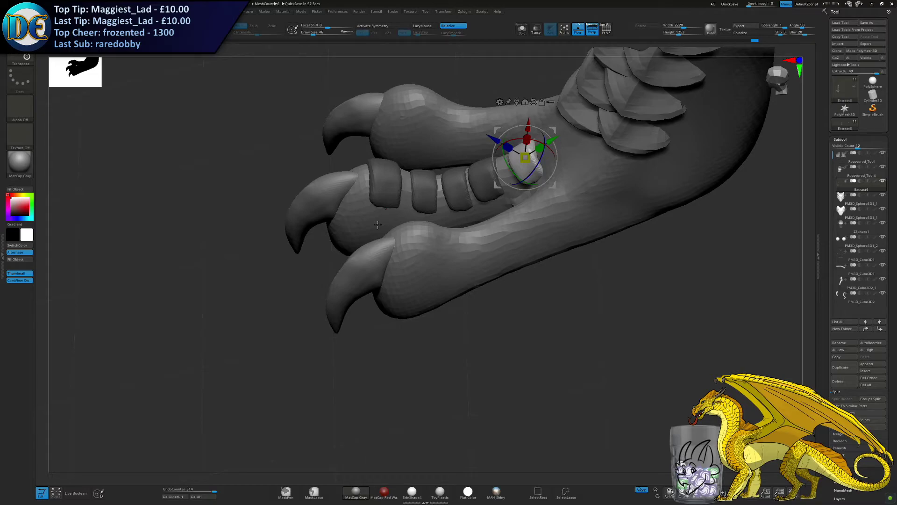
pyautogui.moveTo(476, 233); pyautogui.dragTo(527, 107, button='right')
pyautogui.keyDown('ctrl'); pyautogui.moveTo(527, 108); pyautogui.dragTo(492, 184, button='right'); pyautogui.keyUp('ctrl')
pyautogui.moveTo(514, 297); pyautogui.dragTo(509, 239, button='right')
pyautogui.moveTo(510, 238); pyautogui.dragTo(463, 234)
# Adjust the rearmost plate's height, sideways position and rotation to seat it at the toe's base
pyautogui.moveTo(462, 233); pyautogui.dragTo(444, 216, button='right')
pyautogui.moveTo(444, 216); pyautogui.dragTo(445, 220)
pyautogui.moveTo(444, 219); pyautogui.dragTo(477, 239, button='right')
pyautogui.moveTo(476, 237); pyautogui.dragTo(475, 235)
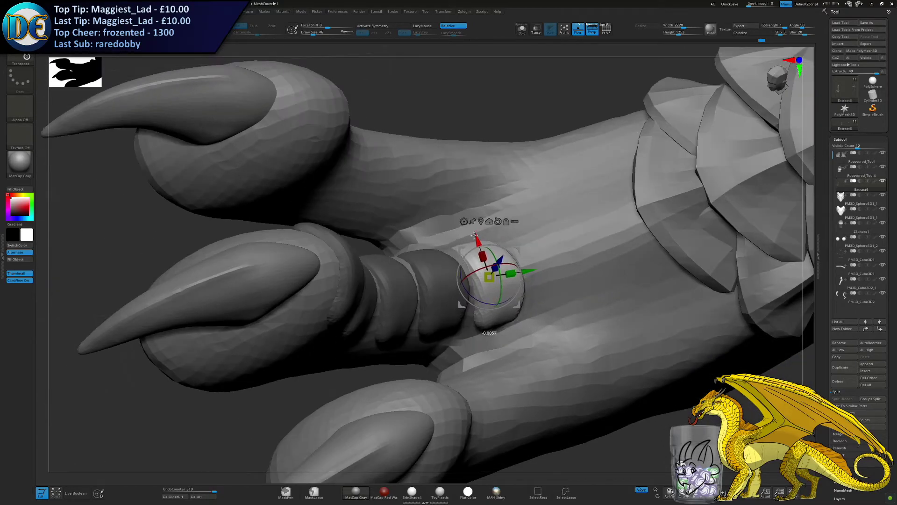
pyautogui.moveTo(501, 289); pyautogui.dragTo(501, 292)
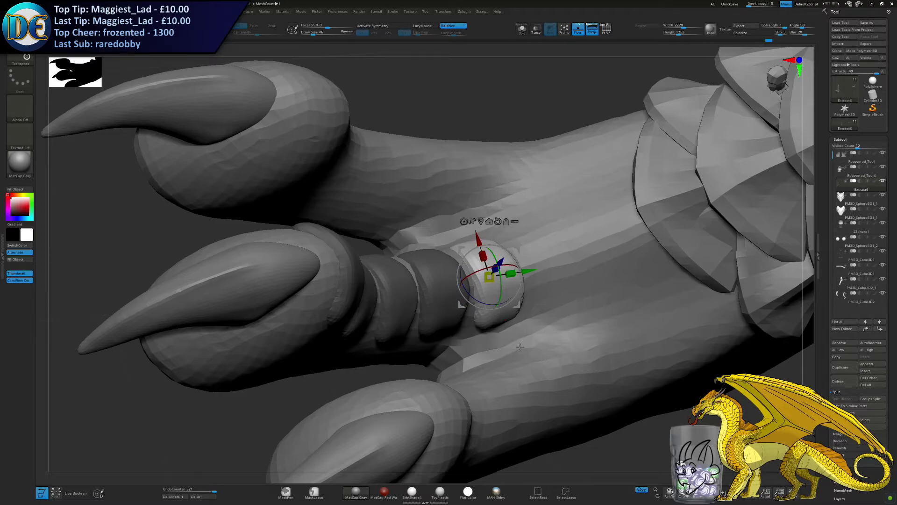
# Try refining the rearmost plate's position and rotation and adding a duplicate behind it toward the shin scales
pyautogui.moveTo(522, 331); pyautogui.dragTo(522, 352, button='right')
pyautogui.moveTo(532, 273); pyautogui.dragTo(529, 273)
pyautogui.moveTo(467, 256); pyautogui.dragTo(469, 255)
pyautogui.hotkey('ctrl', 'z')
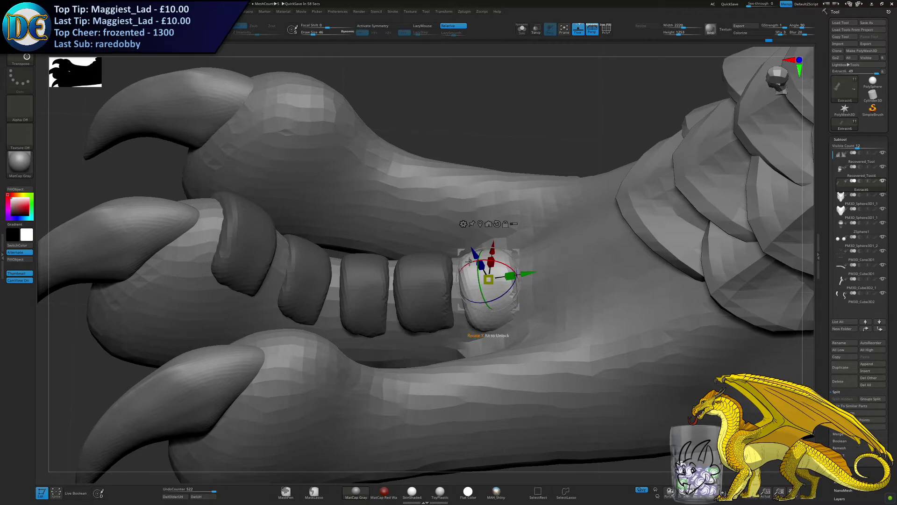
pyautogui.moveTo(492, 248); pyautogui.dragTo(491, 246)
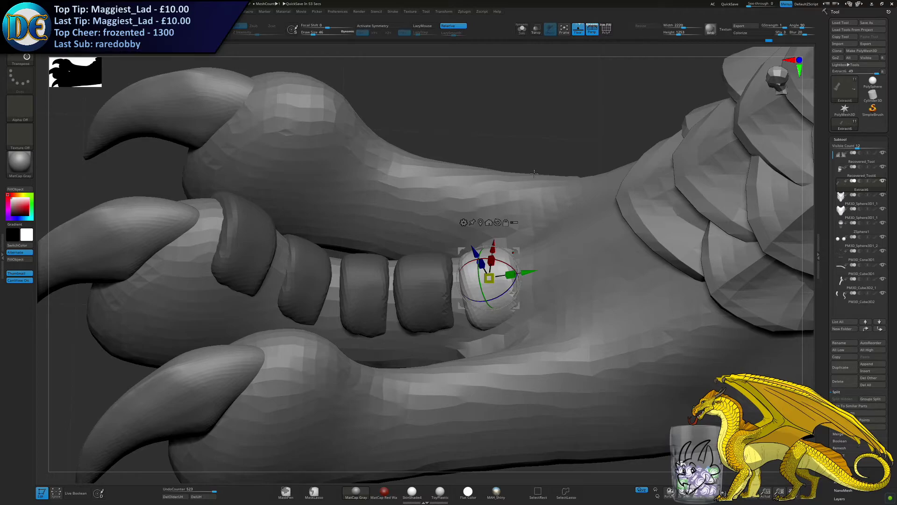
pyautogui.moveTo(511, 273); pyautogui.dragTo(561, 246)
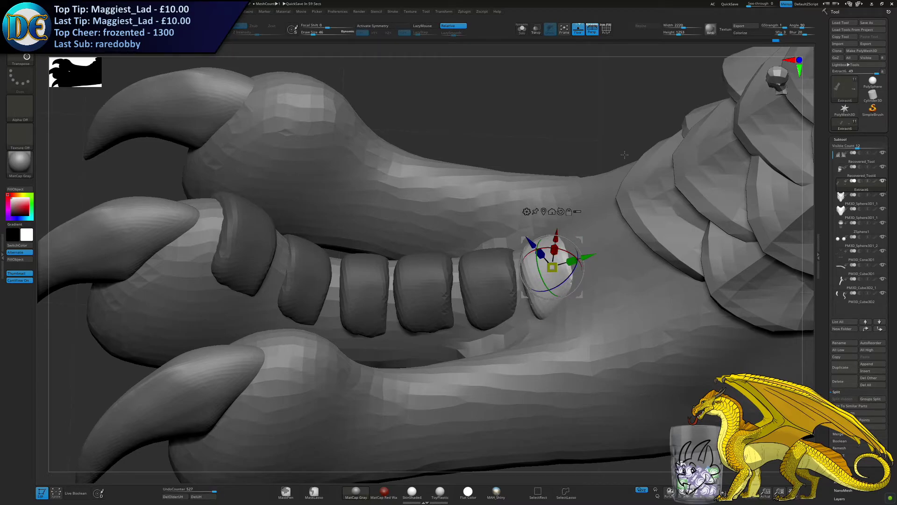
pyautogui.moveTo(587, 255); pyautogui.dragTo(567, 249)
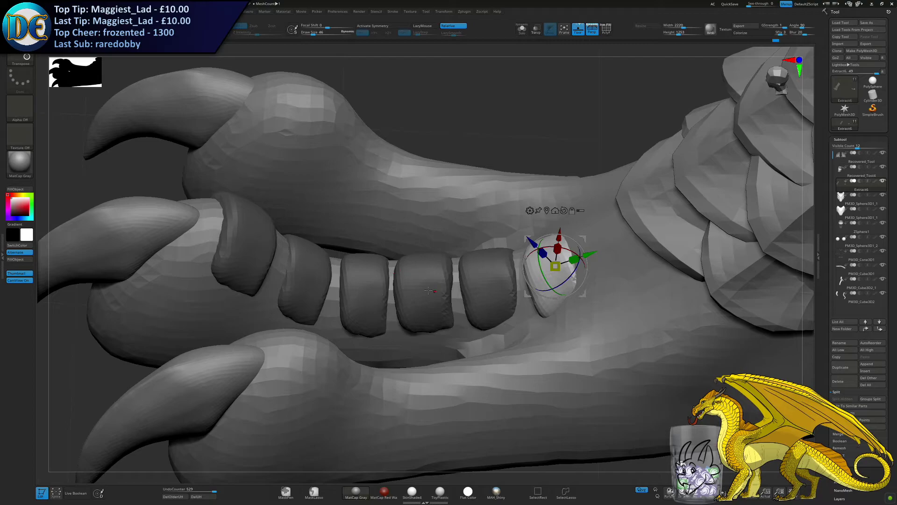
pyautogui.moveTo(580, 241); pyautogui.dragTo(550, 245, button='right')
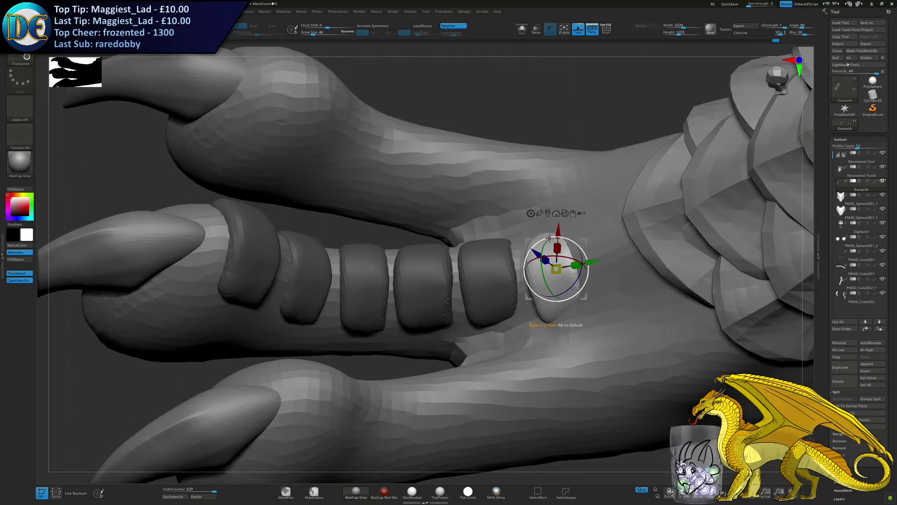
# Undo the recent plate edits back to the stage with only three plates on the middle toe
pyautogui.hotkey('ctrl', 'z')
pyautogui.hotkey('ctrl', 'z')
pyautogui.hotkey('ctrl', 'z')
pyautogui.hotkey('ctrl', 'z')
pyautogui.hotkey('ctrl', 'z')
pyautogui.hotkey('ctrl', 'z')
pyautogui.hotkey('ctrl', 'z')
pyautogui.hotkey('ctrl', 'z')
pyautogui.hotkey('ctrl', 'z')
pyautogui.hotkey('ctrl', 'z')
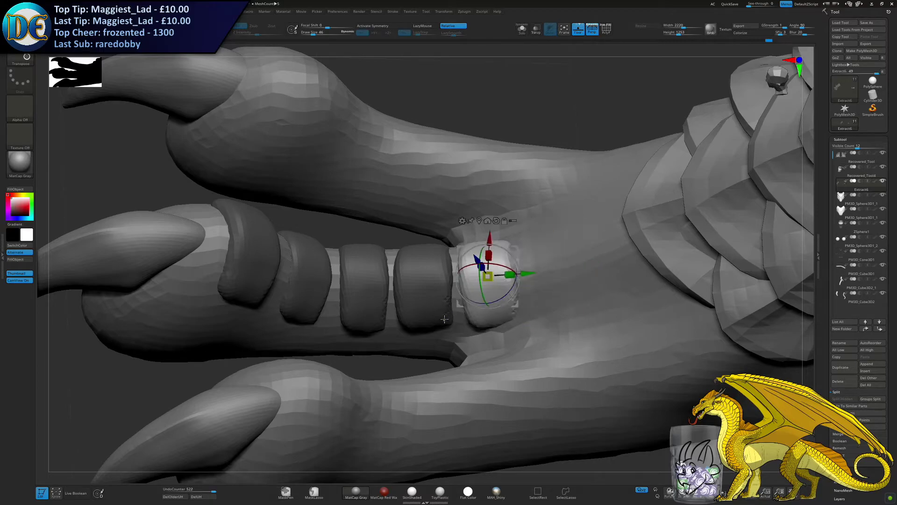
pyautogui.hotkey('ctrl', 'z')
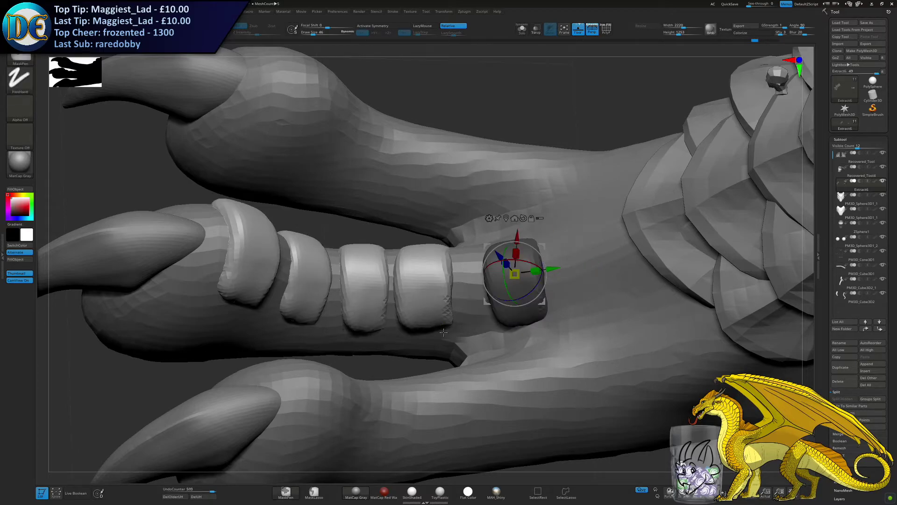
pyautogui.hotkey('ctrl', 'z')
pyautogui.hotkey('ctrl', 'z')
pyautogui.hotkey('ctrl', 'z')
pyautogui.hotkey('ctrl', 'z')
pyautogui.hotkey('ctrl', 'z')
pyautogui.hotkey('ctrl', 'z')
pyautogui.hotkey('ctrl', 'z')
pyautogui.hotkey('ctrl', 'z')
pyautogui.hotkey('ctrl', 'z')
pyautogui.hotkey('ctrl', 'z')
pyautogui.hotkey('ctrl', 'z')
pyautogui.hotkey('ctrl', 'z')
pyautogui.hotkey('ctrl', 'z')
pyautogui.hotkey('ctrl', 'z')
pyautogui.hotkey('ctrl', 'z')
pyautogui.hotkey('ctrl', 'z')
pyautogui.hotkey('ctrl', 'z')
pyautogui.hotkey('ctrl', 'z')
pyautogui.hotkey('ctrl', 'z')
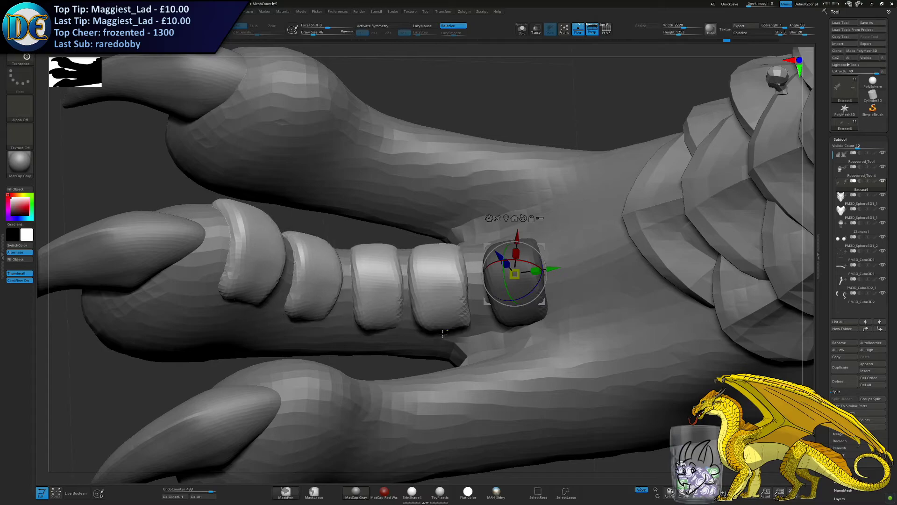
pyautogui.hotkey('ctrl', 'z')
pyautogui.hotkey('ctrl', 'z')
pyautogui.hotkey('ctrl', 'z')
pyautogui.hotkey('ctrl', 'z')
pyautogui.hotkey('ctrl', 'z')
pyautogui.hotkey('ctrl', 'z')
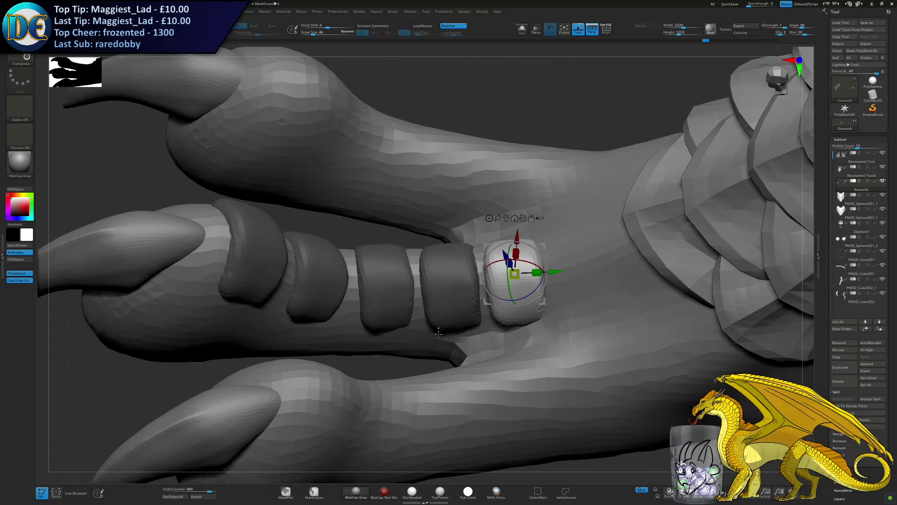
pyautogui.hotkey('ctrl', 'z')
pyautogui.hotkey('ctrl', 'z')
pyautogui.hotkey('ctrl', 'z')
pyautogui.hotkey('ctrl', 'z')
pyautogui.hotkey('ctrl', 'z')
pyautogui.hotkey('ctrl', 'z')
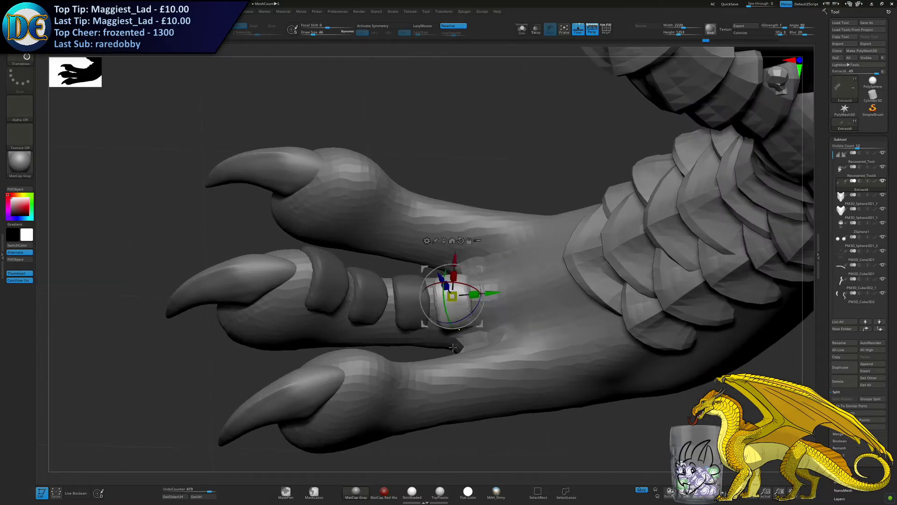
pyautogui.hotkey('ctrl', 'z')
pyautogui.hotkey('ctrl', 'z')
pyautogui.hotkey('ctrl', 'z')
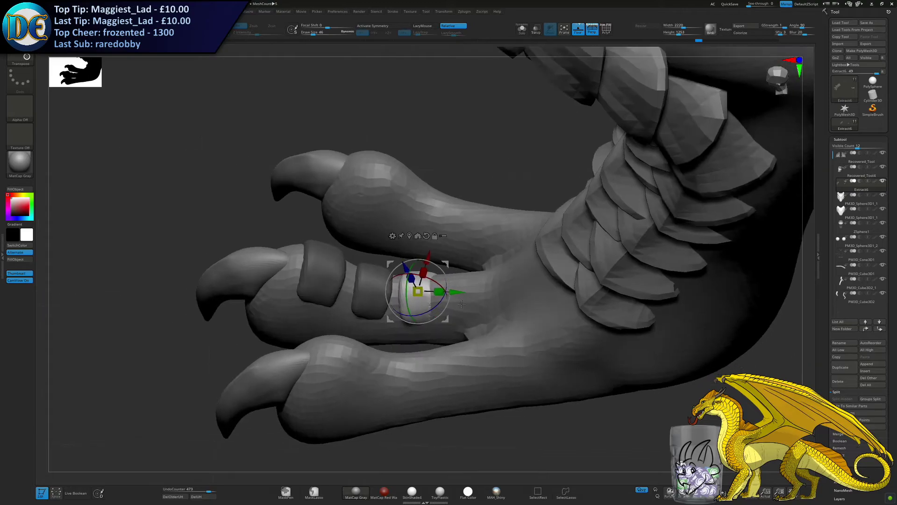
# Reposition and rotate the third plate so it follows the top of the middle toe
pyautogui.moveTo(459, 281); pyautogui.dragTo(443, 302)
pyautogui.click(467, 301)
pyautogui.moveTo(468, 282); pyautogui.dragTo(427, 294)
pyautogui.moveTo(431, 295); pyautogui.dragTo(431, 243, button='right')
pyautogui.moveTo(459, 289); pyautogui.dragTo(469, 283)
pyautogui.moveTo(463, 260); pyautogui.dragTo(488, 291, button='right')
pyautogui.moveTo(432, 262); pyautogui.dragTo(432, 267)
pyautogui.moveTo(449, 299)
pyautogui.mouseDown(button='right')
pyautogui.moveTo(431, 300)
pyautogui.moveTo(436, 288)
pyautogui.mouseUp(button='right')
# Duplicate the third plate farther back on the middle toe and tilt the copy to match the slope
pyautogui.keyDown('ctrl'); pyautogui.moveTo(477, 283); pyautogui.dragTo(505, 302); pyautogui.keyUp('ctrl')
pyautogui.moveTo(504, 303); pyautogui.dragTo(515, 276, button='right')
pyautogui.moveTo(482, 246); pyautogui.dragTo(502, 253)
pyautogui.moveTo(502, 253); pyautogui.dragTo(520, 219, button='right')
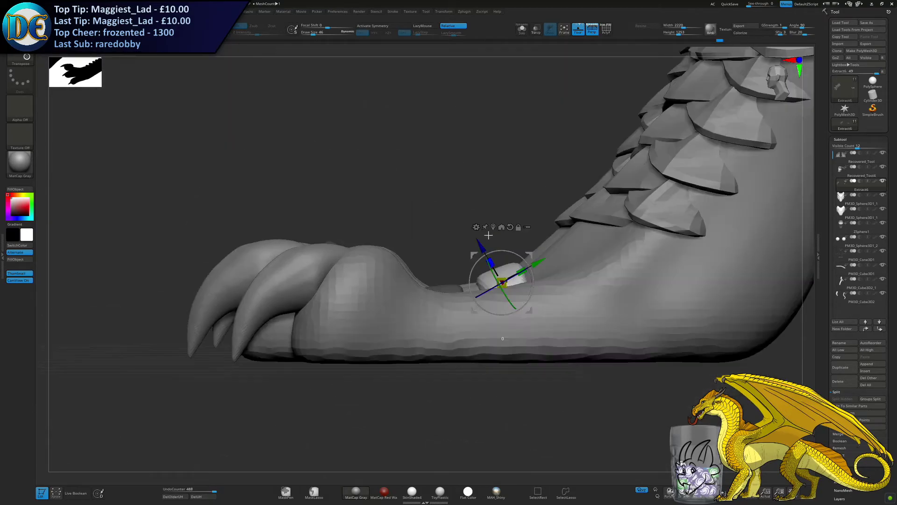
# Duplicate the fourth plate up the foot toward the shin scales and turn the copy to the slope
pyautogui.moveTo(537, 262); pyautogui.dragTo(537, 229)
pyautogui.moveTo(537, 229); pyautogui.dragTo(536, 264, button='right')
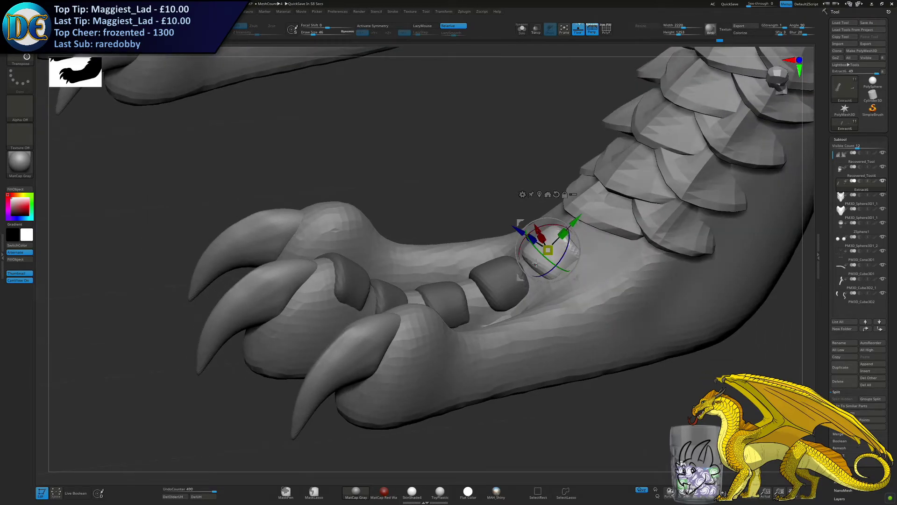
pyautogui.keyDown('alt'); pyautogui.moveTo(493, 379); pyautogui.dragTo(457, 318, button='right'); pyautogui.keyUp('alt')
pyautogui.moveTo(473, 242); pyautogui.dragTo(497, 246)
pyautogui.moveTo(488, 188); pyautogui.dragTo(484, 182)
# Refine the fifth plate's height, rotation and depth so it sits against the top of the foot
pyautogui.moveTo(484, 181); pyautogui.dragTo(471, 166, button='right')
pyautogui.moveTo(471, 168); pyautogui.dragTo(468, 162)
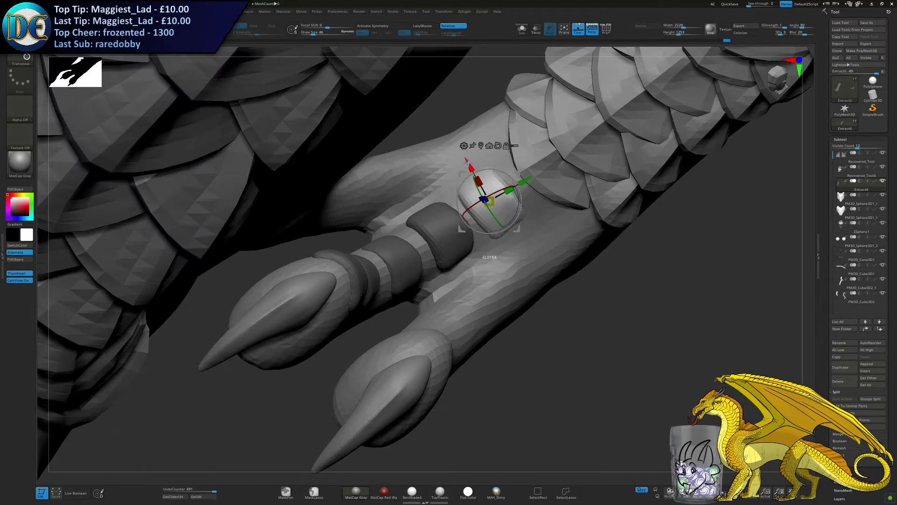
pyautogui.moveTo(472, 192); pyautogui.dragTo(491, 217, button='right')
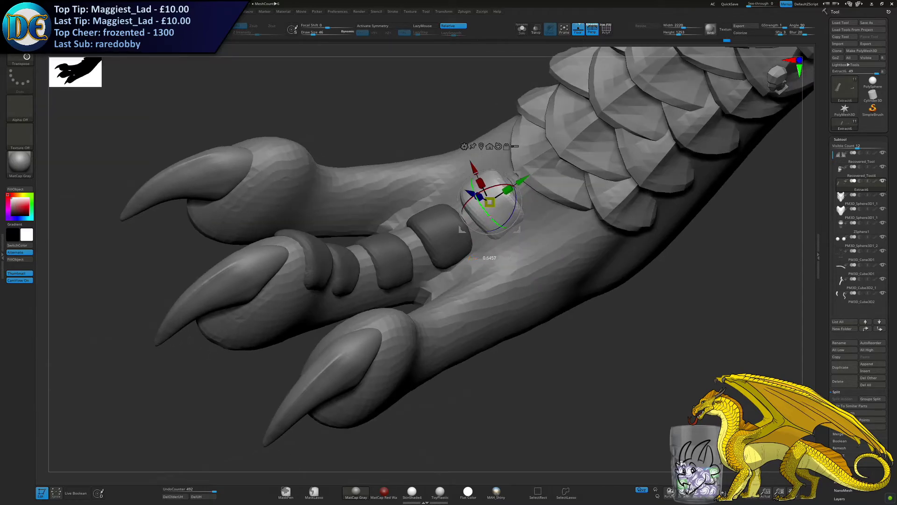
pyautogui.moveTo(490, 217); pyautogui.dragTo(493, 221)
pyautogui.moveTo(493, 220); pyautogui.dragTo(473, 217, button='right')
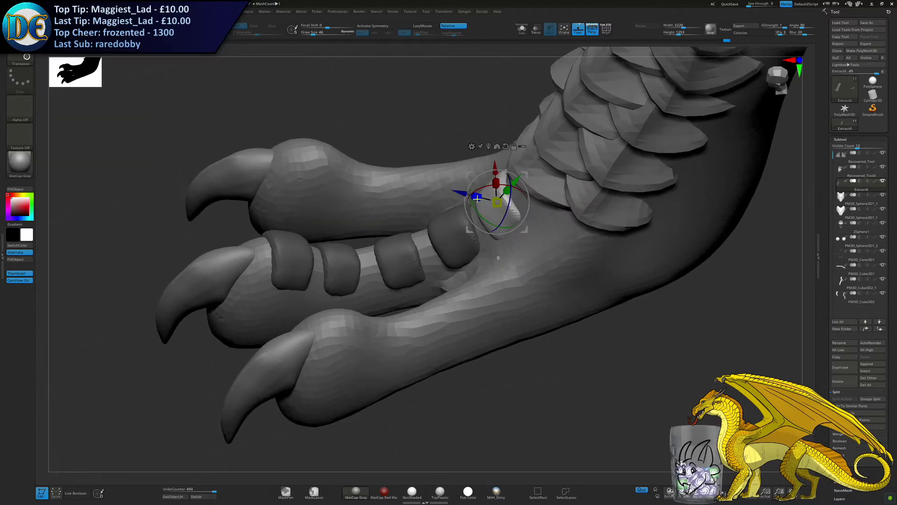
pyautogui.moveTo(459, 194); pyautogui.dragTo(503, 195)
# Clear the mask and isolate the plate subtool to drag a mask over its five plates, restoring the full view
pyautogui.moveTo(148, 88)
pyautogui.mouseDown()
pyautogui.moveTo(151, 126)
pyautogui.moveTo(146, 81)
pyautogui.mouseUp()
pyautogui.press('q')
pyautogui.moveTo(422, 151)
pyautogui.keyDown('ctrl'); pyautogui.mouseDown(button='right')
pyautogui.moveTo(430, 142)
pyautogui.moveTo(415, 288)
pyautogui.mouseUp(button='right'); pyautogui.keyUp('ctrl')
pyautogui.keyDown('ctrl'); pyautogui.moveTo(430, 388); pyautogui.dragTo(443, 345); pyautogui.keyUp('ctrl')
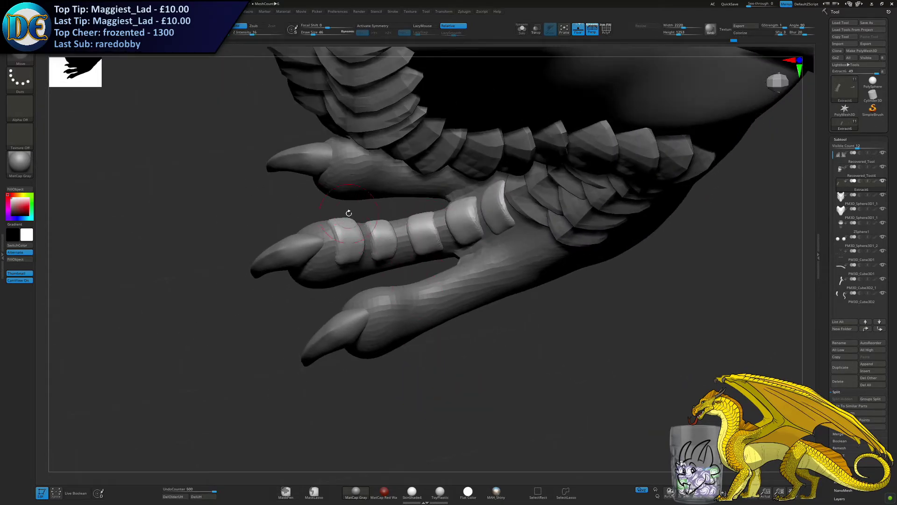
pyautogui.moveTo(350, 213); pyautogui.dragTo(562, 43)
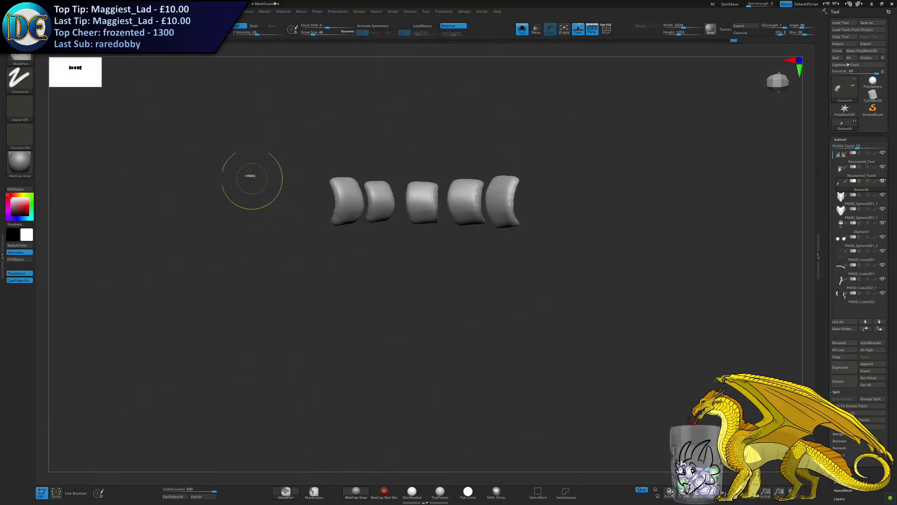
pyautogui.keyDown('ctrl'); pyautogui.moveTo(305, 155); pyautogui.dragTo(567, 240); pyautogui.keyUp('ctrl')
pyautogui.click(522, 29)
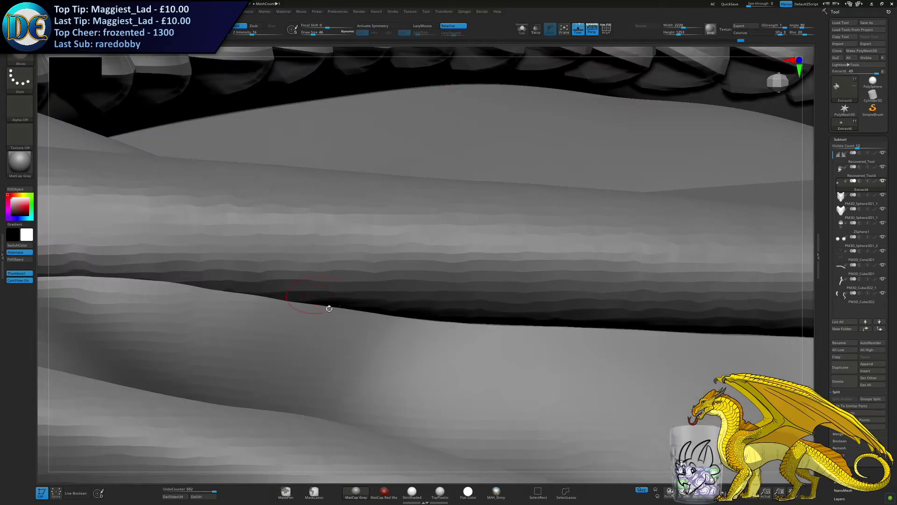
# Recentre the transform gizmo on the middle toe's plate row and duplicate the row onto the far toe
pyautogui.keyDown('ctrl'); pyautogui.moveTo(320, 301); pyautogui.dragTo(343, 286, button='right'); pyautogui.keyUp('ctrl')
pyautogui.press('w')
pyautogui.moveTo(574, 219); pyautogui.dragTo(561, 176, button='right')
pyautogui.keyDown('alt'); pyautogui.click(509, 175); pyautogui.keyUp('alt')
pyautogui.keyDown('alt'); pyautogui.moveTo(526, 203); pyautogui.dragTo(449, 231); pyautogui.keyUp('alt')
pyautogui.moveTo(449, 231); pyautogui.dragTo(488, 277, button='right')
pyautogui.moveTo(489, 277); pyautogui.dragTo(391, 177)
# Adjust the far-toe row's height, sideways position and rotation so its five plates follow the toe
pyautogui.moveTo(401, 242); pyautogui.dragTo(390, 239)
pyautogui.moveTo(401, 180); pyautogui.dragTo(398, 167)
pyautogui.moveTo(425, 194); pyautogui.dragTo(428, 196)
pyautogui.moveTo(396, 229); pyautogui.dragTo(388, 206)
pyautogui.moveTo(388, 207); pyautogui.dragTo(362, 208, button='right')
pyautogui.moveTo(357, 203); pyautogui.dragTo(378, 203)
pyautogui.moveTo(416, 229); pyautogui.dragTo(406, 229)
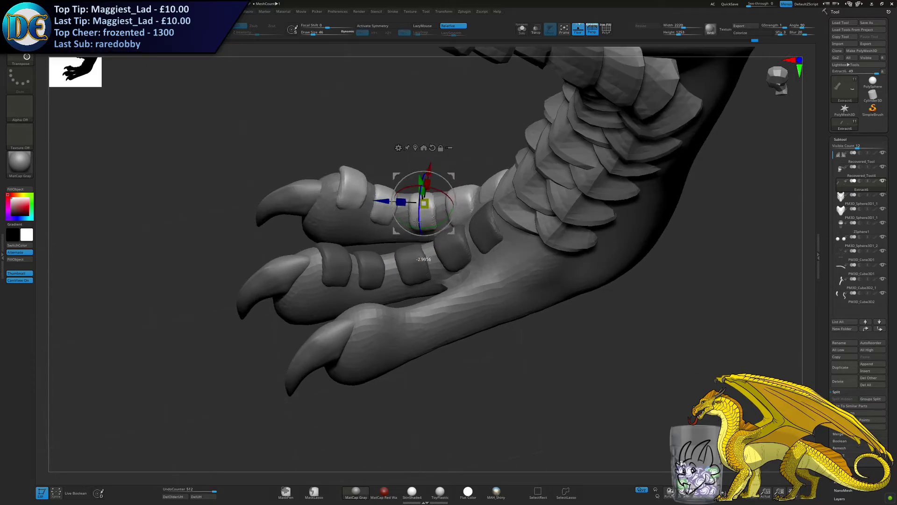
pyautogui.moveTo(439, 190); pyautogui.dragTo(437, 193)
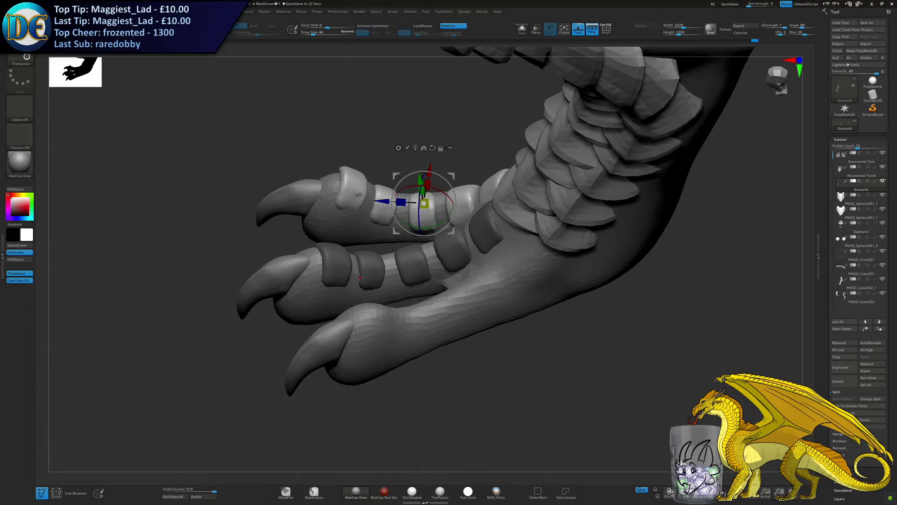
pyautogui.keyDown('alt'); pyautogui.moveTo(340, 291); pyautogui.dragTo(396, 318, button='right'); pyautogui.keyUp('alt')
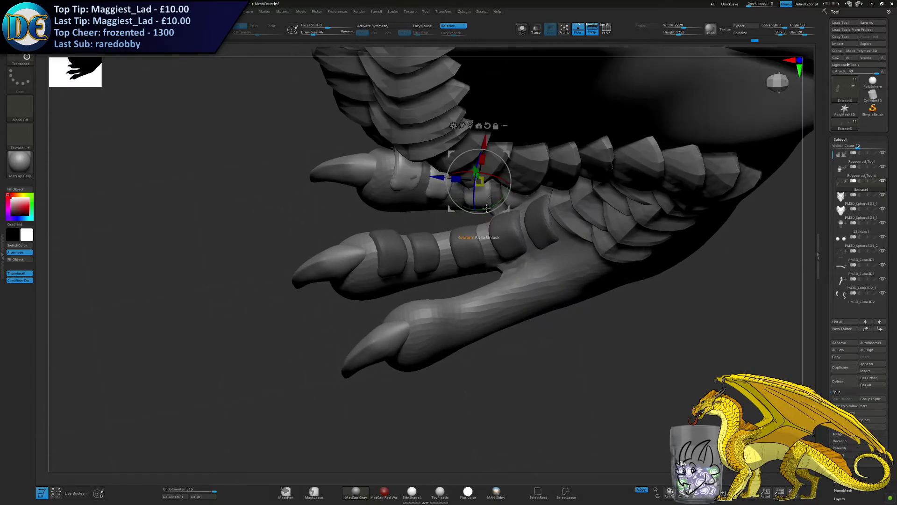
pyautogui.moveTo(486, 209); pyautogui.dragTo(496, 179)
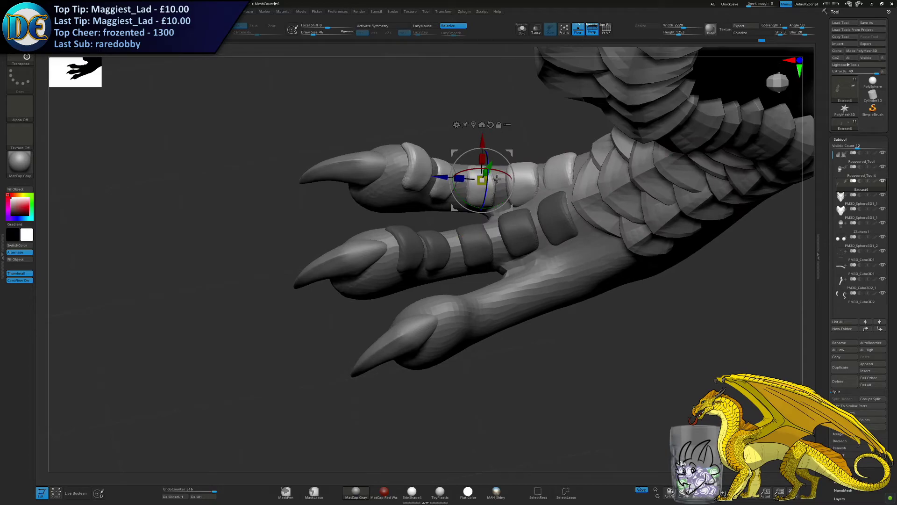
pyautogui.moveTo(485, 143); pyautogui.dragTo(486, 144)
pyautogui.moveTo(491, 256); pyautogui.dragTo(512, 242, button='right')
pyautogui.moveTo(513, 242); pyautogui.dragTo(486, 216)
pyautogui.hotkey('ctrl', 'z')
pyautogui.hotkey('ctrl', 'z')
# Duplicate the far-toe plate row onto the near toe and turn it to run along that toe
pyautogui.keyDown('ctrl'); pyautogui.moveTo(478, 186); pyautogui.dragTo(507, 269); pyautogui.keyUp('ctrl')
pyautogui.keyDown('alt'); pyautogui.moveTo(532, 315); pyautogui.dragTo(507, 287, button='right'); pyautogui.keyUp('alt')
pyautogui.moveTo(508, 288); pyautogui.dragTo(475, 255)
pyautogui.keyDown('shift'); pyautogui.moveTo(477, 319); pyautogui.dragTo(483, 307, button='right'); pyautogui.keyUp('shift')
pyautogui.moveTo(482, 308); pyautogui.dragTo(520, 309)
pyautogui.keyDown('alt'); pyautogui.moveTo(504, 316); pyautogui.dragTo(468, 264, button='right'); pyautogui.keyUp('alt')
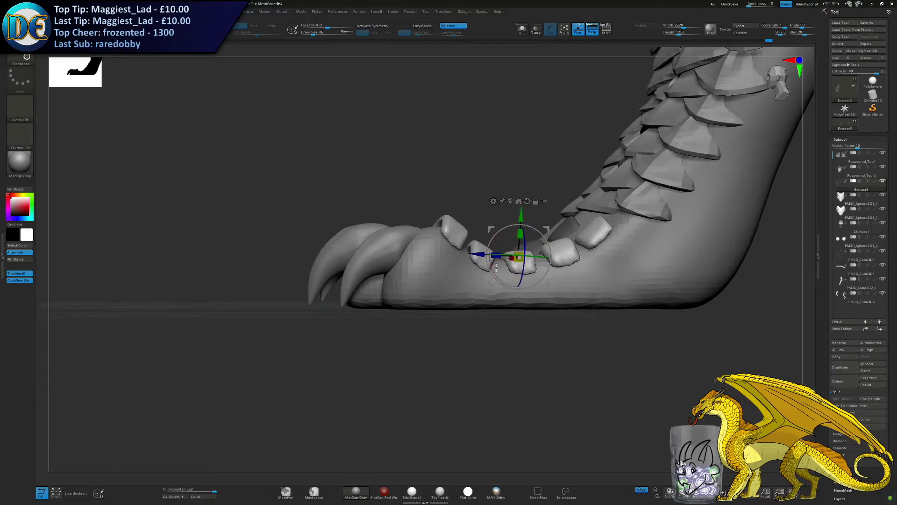
# Lower the near-toe plate row and fine-tune its lengthwise position and rotation to seat it on the toe
pyautogui.moveTo(516, 215); pyautogui.dragTo(519, 220)
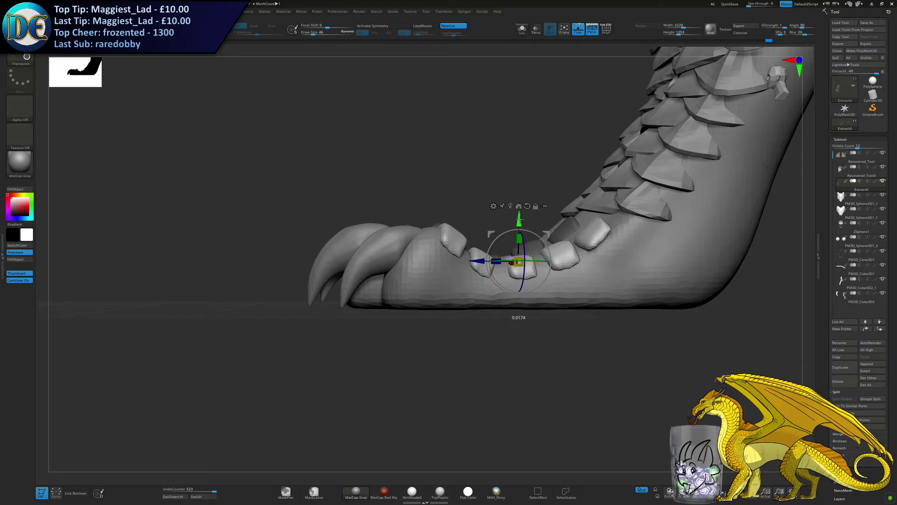
pyautogui.moveTo(478, 264); pyautogui.dragTo(486, 263)
pyautogui.moveTo(518, 285); pyautogui.dragTo(517, 316, button='right')
pyautogui.moveTo(491, 247); pyautogui.dragTo(488, 247)
pyautogui.moveTo(495, 299); pyautogui.dragTo(523, 286, button='right')
pyautogui.moveTo(534, 222); pyautogui.dragTo(534, 220)
pyautogui.moveTo(533, 299); pyautogui.dragTo(530, 324)
pyautogui.moveTo(528, 229); pyautogui.dragTo(528, 233)
pyautogui.moveTo(540, 275); pyautogui.dragTo(540, 280)
pyautogui.moveTo(538, 323); pyautogui.dragTo(533, 285)
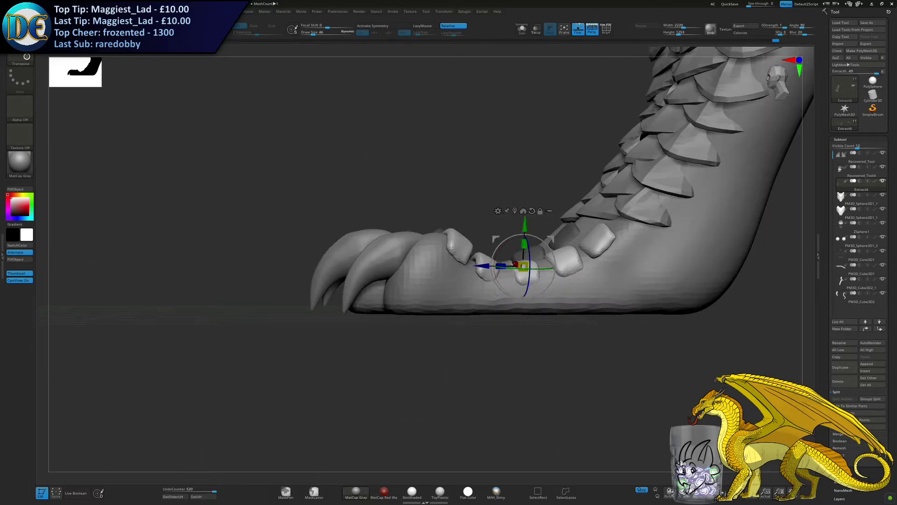
# Switch to the Move brush, adjust its size and invert the mask to free the other two toes' plate rows
pyautogui.keyDown('alt'); pyautogui.moveTo(457, 205); pyautogui.dragTo(373, 201); pyautogui.keyUp('alt')
pyautogui.moveTo(415, 263); pyautogui.dragTo(439, 223)
pyautogui.press('q')
pyautogui.moveTo(391, 206)
pyautogui.keyDown('alt'); pyautogui.mouseDown()
pyautogui.moveTo(386, 188)
pyautogui.moveTo(377, 292)
pyautogui.moveTo(388, 258)
pyautogui.mouseUp(); pyautogui.keyUp('alt')
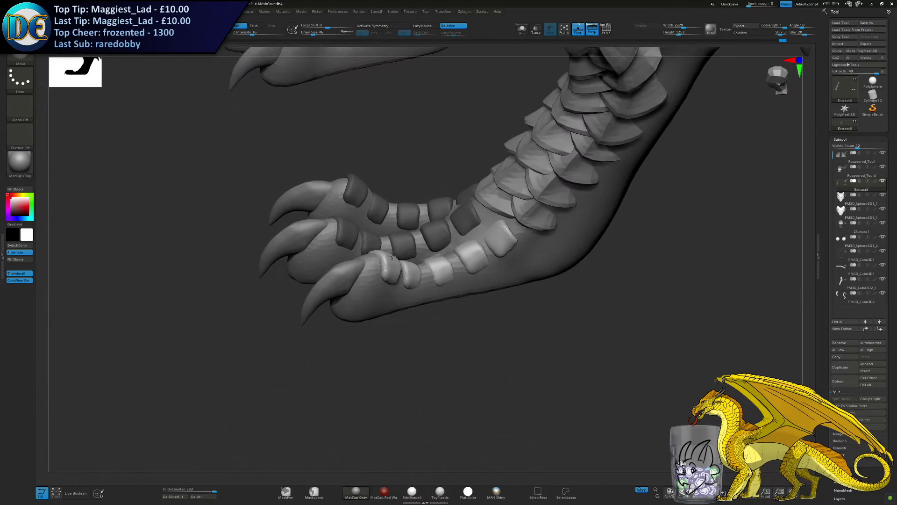
pyautogui.moveTo(461, 297)
pyautogui.keyDown('alt'); pyautogui.mouseDown()
pyautogui.moveTo(454, 236)
pyautogui.moveTo(488, 247)
pyautogui.mouseUp(); pyautogui.keyUp('alt')
pyautogui.press('s')
pyautogui.press('s')
pyautogui.moveTo(479, 249); pyautogui.dragTo(444, 291, button='right')
pyautogui.moveTo(385, 236)
pyautogui.mouseDown(button='right')
pyautogui.moveTo(383, 262)
pyautogui.moveTo(421, 229)
pyautogui.moveTo(400, 184)
pyautogui.moveTo(376, 241)
pyautogui.mouseUp(button='right')
pyautogui.keyDown('ctrl'); pyautogui.moveTo(374, 245); pyautogui.dragTo(388, 259); pyautogui.keyUp('ctrl')
pyautogui.hotkey('ctrl', 'z')
pyautogui.keyDown('ctrl'); pyautogui.click(388, 264); pyautogui.keyUp('ctrl')
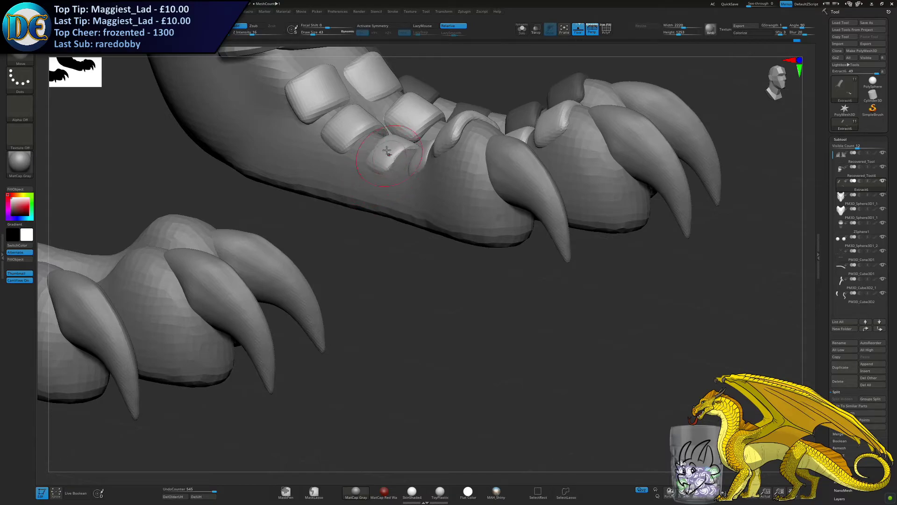
# Reshape the lower side edges of the inner toe's plates with the Move brush to hug the toe
pyautogui.moveTo(379, 154); pyautogui.dragTo(428, 182, button='right')
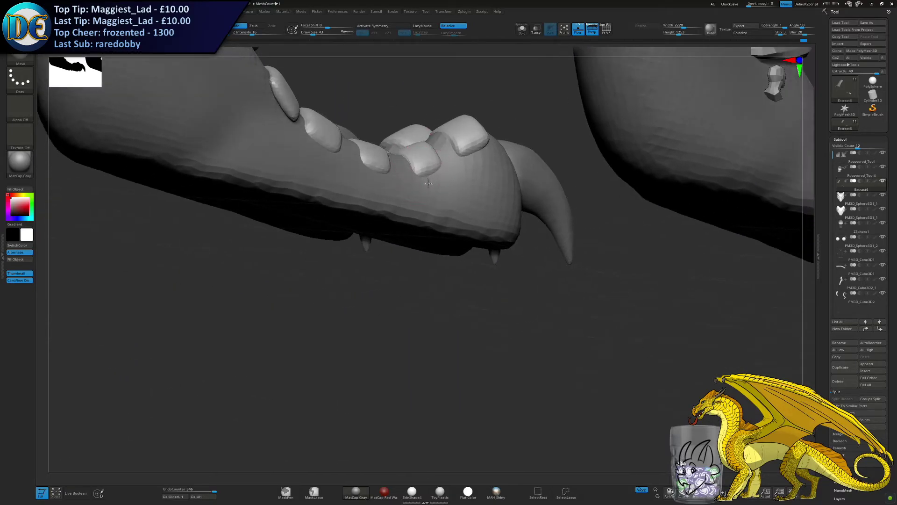
pyautogui.moveTo(466, 157); pyautogui.dragTo(389, 182, button='right')
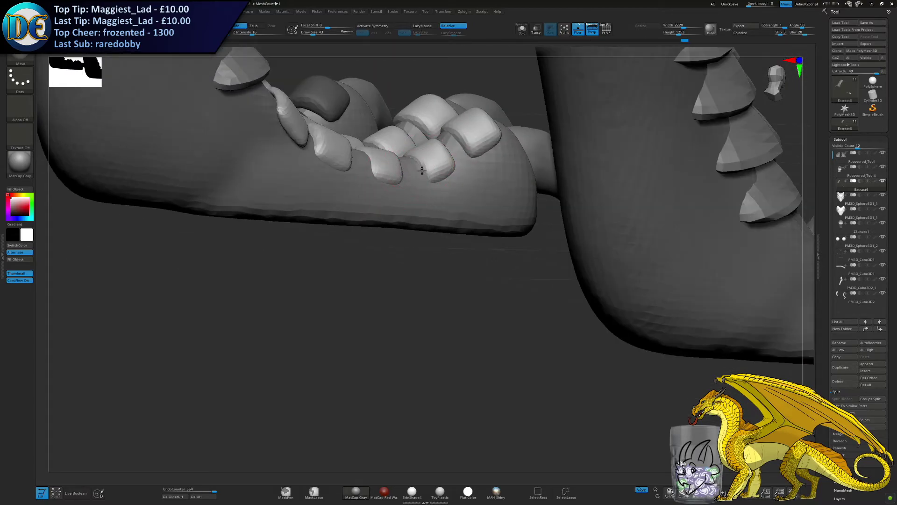
pyautogui.moveTo(379, 187); pyautogui.dragTo(369, 206)
pyautogui.moveTo(369, 206)
pyautogui.mouseDown(button='right')
pyautogui.moveTo(331, 243)
pyautogui.moveTo(379, 204)
pyautogui.moveTo(332, 188)
pyautogui.moveTo(360, 172)
pyautogui.moveTo(386, 165)
pyautogui.moveTo(376, 178)
pyautogui.moveTo(482, 158)
pyautogui.mouseUp(button='right')
# Set the Move brush draw size to 55 and push the inner toe's rearmost plate closer to the foot
pyautogui.press('s')
pyautogui.click(363, 180)
pyautogui.press('s')
pyautogui.click(361, 178)
pyautogui.press('s')
pyautogui.press('space')
pyautogui.click(482, 160)
pyautogui.moveTo(481, 159); pyautogui.dragTo(493, 159)
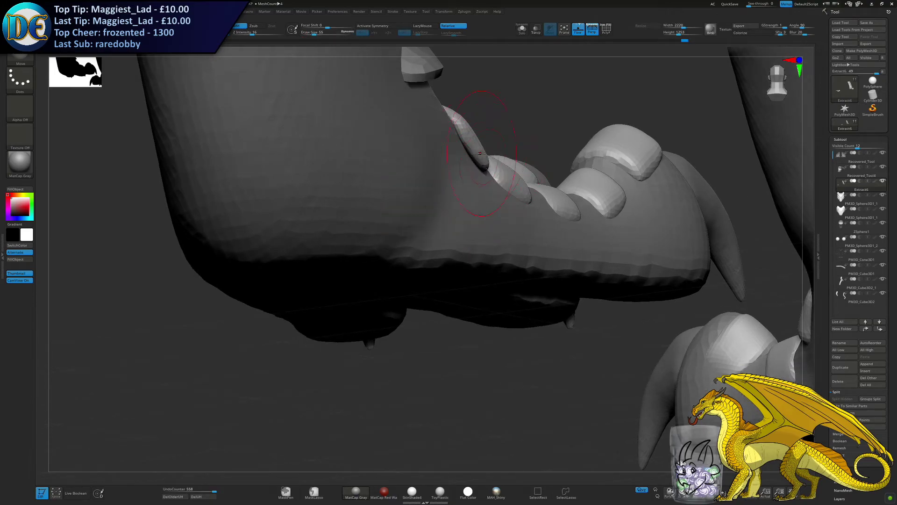
pyautogui.moveTo(441, 181); pyautogui.dragTo(439, 183)
# Enlarge the Move brush to reshape the inner row's rearmost plate and reduce the draw size to 43
pyautogui.moveTo(438, 183)
pyautogui.mouseDown(button='right')
pyautogui.moveTo(358, 248)
pyautogui.moveTo(417, 220)
pyautogui.mouseUp(button='right')
pyautogui.press('s')
pyautogui.moveTo(450, 143); pyautogui.dragTo(464, 143)
pyautogui.moveTo(462, 144); pyautogui.dragTo(467, 163, button='right')
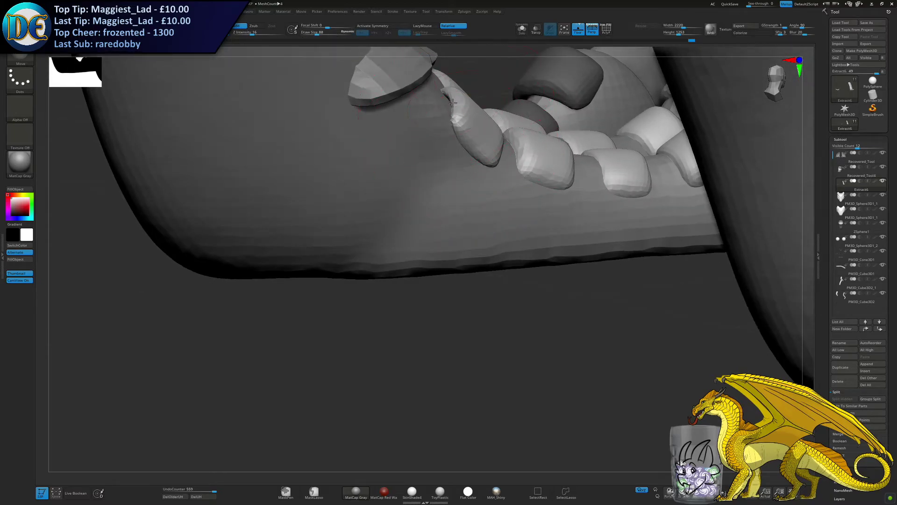
pyautogui.press('s')
pyautogui.moveTo(469, 155); pyautogui.dragTo(460, 155)
pyautogui.moveTo(450, 211)
pyautogui.keyDown('ctrl'); pyautogui.mouseDown(button='right')
pyautogui.moveTo(411, 199)
pyautogui.moveTo(423, 190)
pyautogui.moveTo(445, 196)
pyautogui.mouseUp(button='right'); pyautogui.keyUp('ctrl')
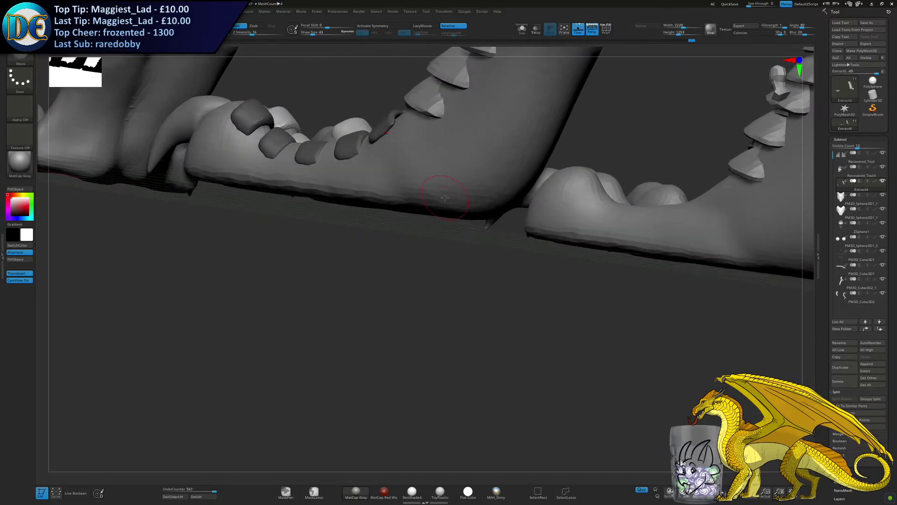
# Invert the mask to free the remaining toe's plate row and adjust the Move brush's draw size for it
pyautogui.keyDown('ctrl'); pyautogui.click(403, 247); pyautogui.keyUp('ctrl')
pyautogui.keyDown('alt'); pyautogui.moveTo(380, 206); pyautogui.dragTo(425, 219, button='right'); pyautogui.keyUp('alt')
pyautogui.press('s')
pyautogui.moveTo(426, 220); pyautogui.dragTo(429, 219)
pyautogui.keyDown('ctrl'); pyautogui.moveTo(440, 147); pyautogui.dragTo(448, 161, button='right'); pyautogui.keyUp('ctrl')
pyautogui.press('s')
pyautogui.moveTo(448, 162)
pyautogui.mouseDown()
pyautogui.moveTo(454, 168)
pyautogui.moveTo(439, 172)
pyautogui.mouseUp()
# Reshape the freed toe row's front and rear plates with the Move brush to sit closer to the toe
pyautogui.moveTo(438, 159)
pyautogui.mouseDown(button='right')
pyautogui.moveTo(445, 179)
pyautogui.moveTo(426, 123)
pyautogui.mouseUp(button='right')
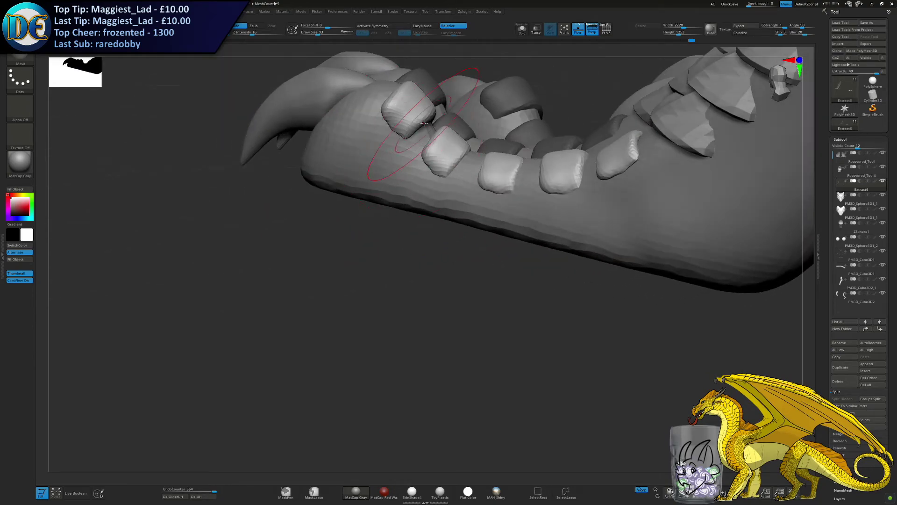
pyautogui.moveTo(425, 123); pyautogui.dragTo(419, 129)
pyautogui.hotkey('ctrl', 'z')
pyautogui.moveTo(419, 136)
pyautogui.mouseDown(button='right')
pyautogui.moveTo(416, 125)
pyautogui.moveTo(416, 153)
pyautogui.mouseUp(button='right')
pyautogui.moveTo(417, 152); pyautogui.dragTo(410, 145)
pyautogui.moveTo(410, 145); pyautogui.dragTo(451, 158, button='right')
pyautogui.press('s')
pyautogui.press('s')
pyautogui.moveTo(525, 159)
pyautogui.mouseDown()
pyautogui.moveTo(517, 161)
pyautogui.moveTo(532, 168)
pyautogui.moveTo(523, 149)
pyautogui.mouseUp()
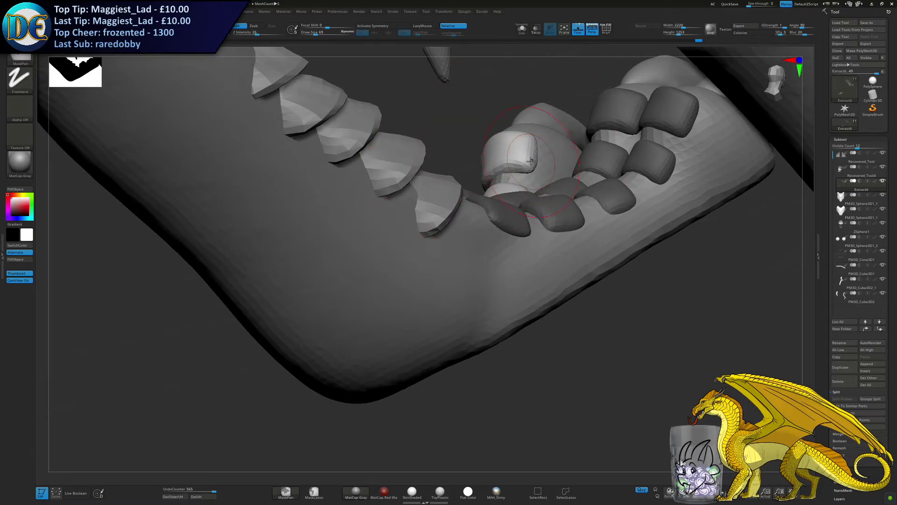
pyautogui.moveTo(477, 201); pyautogui.dragTo(493, 210)
# Clear the mask and mirror the shin, foot and toe plates onto the opposite foreleg
pyautogui.moveTo(490, 211); pyautogui.dragTo(306, 251, button='right')
pyautogui.keyDown('ctrl'); pyautogui.moveTo(311, 258); pyautogui.dragTo(319, 267); pyautogui.keyUp('ctrl')
pyautogui.moveTo(319, 267)
pyautogui.keyDown('ctrl'); pyautogui.mouseDown(button='right')
pyautogui.moveTo(316, 229)
pyautogui.moveTo(329, 200)
pyautogui.moveTo(294, 257)
pyautogui.moveTo(313, 273)
pyautogui.mouseUp(button='right'); pyautogui.keyUp('ctrl')
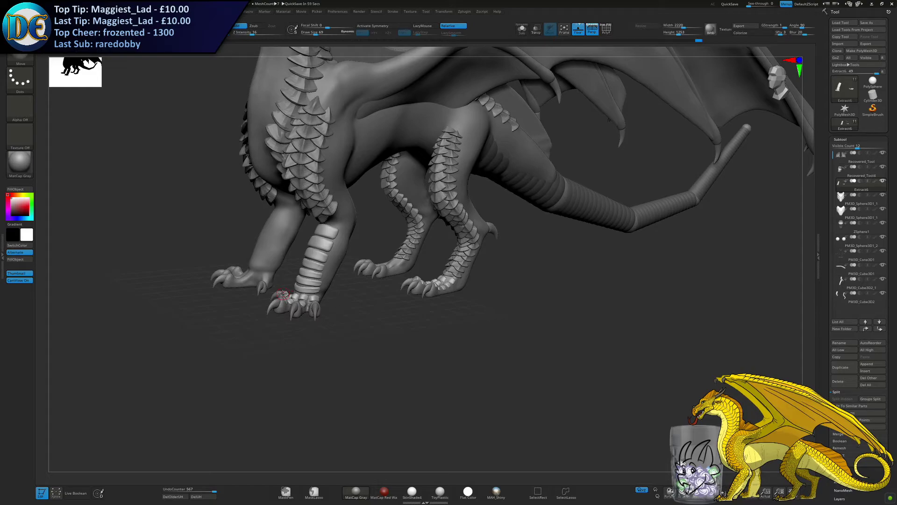
pyautogui.moveTo(243, 340)
pyautogui.mouseDown(button='right')
pyautogui.moveTo(296, 321)
pyautogui.moveTo(326, 323)
pyautogui.moveTo(332, 336)
pyautogui.moveTo(311, 342)
pyautogui.mouseUp(button='right')
pyautogui.press('2')
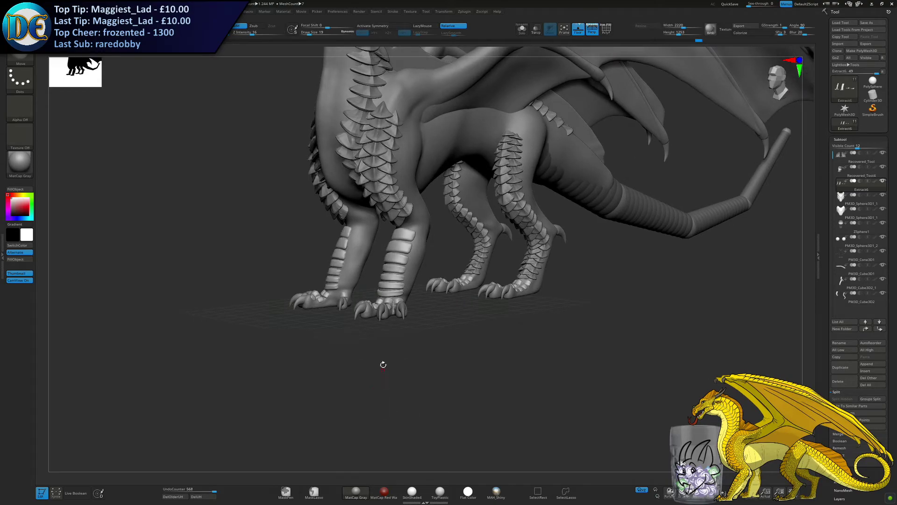
pyautogui.moveTo(381, 367); pyautogui.dragTo(363, 350, button='right')
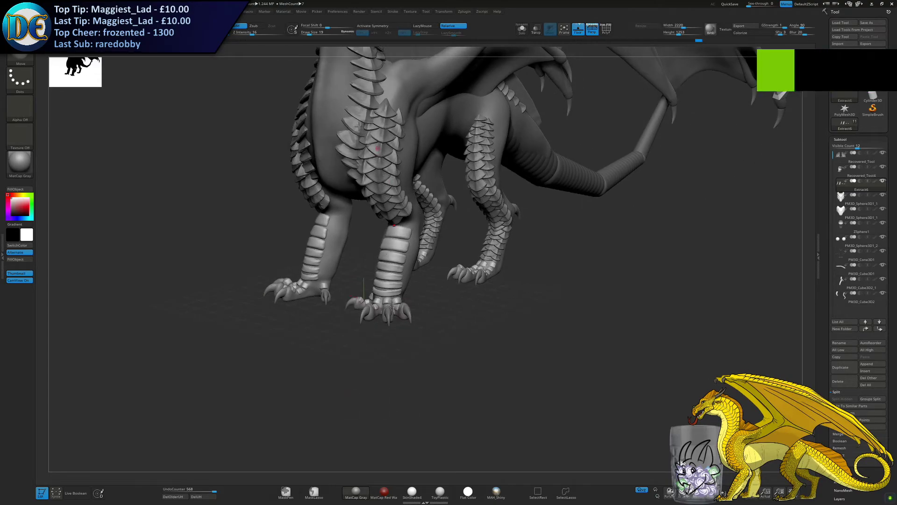
# Activate symmetry and save the project over the existing Sunny.ZPR file
pyautogui.press('x')
pyautogui.moveTo(359, 353); pyautogui.dragTo(188, 347)
pyautogui.hotkey('ctrl', 's')
pyautogui.press('Return')
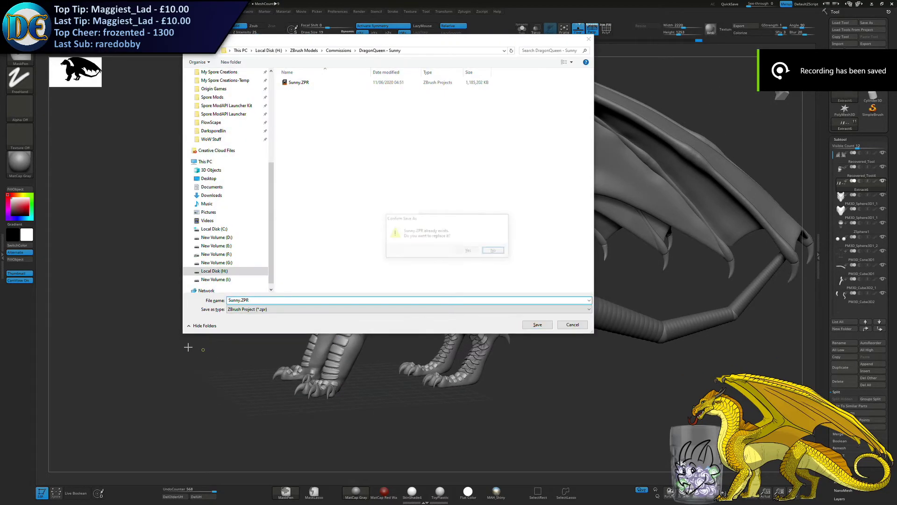
pyautogui.press('Return')
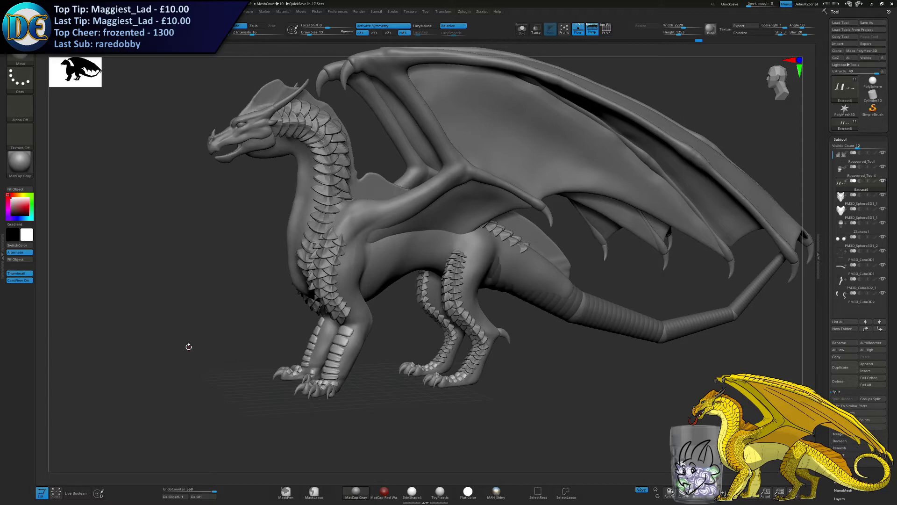
pyautogui.moveTo(256, 205); pyautogui.dragTo(202, 253)
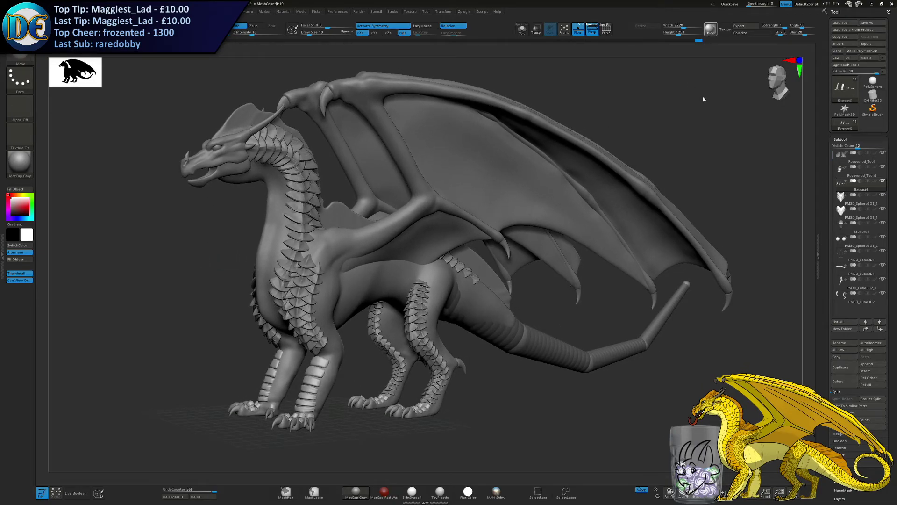
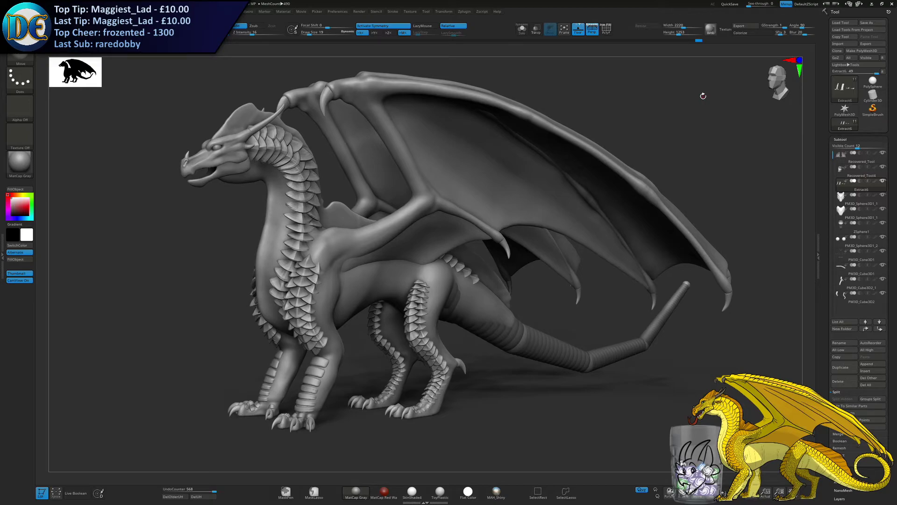
pyautogui.moveTo(231, 373); pyautogui.dragTo(229, 382)
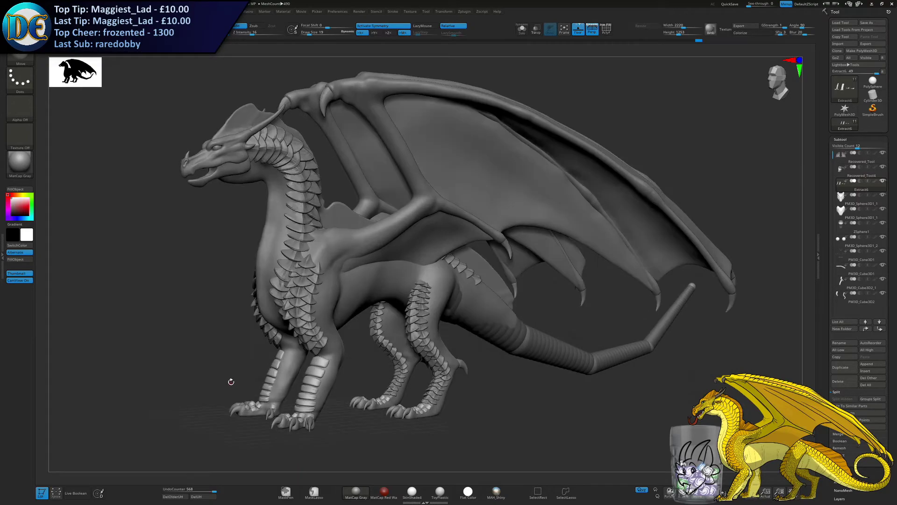
pyautogui.press('space')
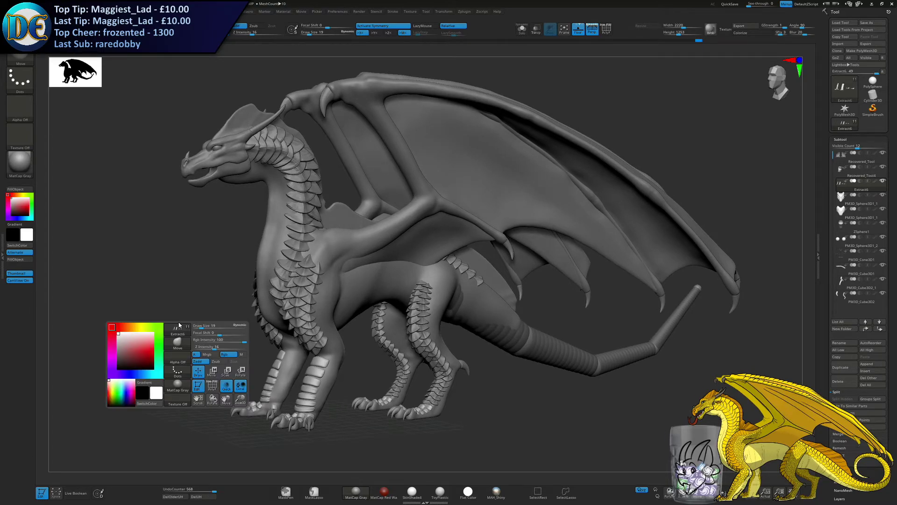
pyautogui.moveTo(179, 325); pyautogui.dragTo(134, 298)
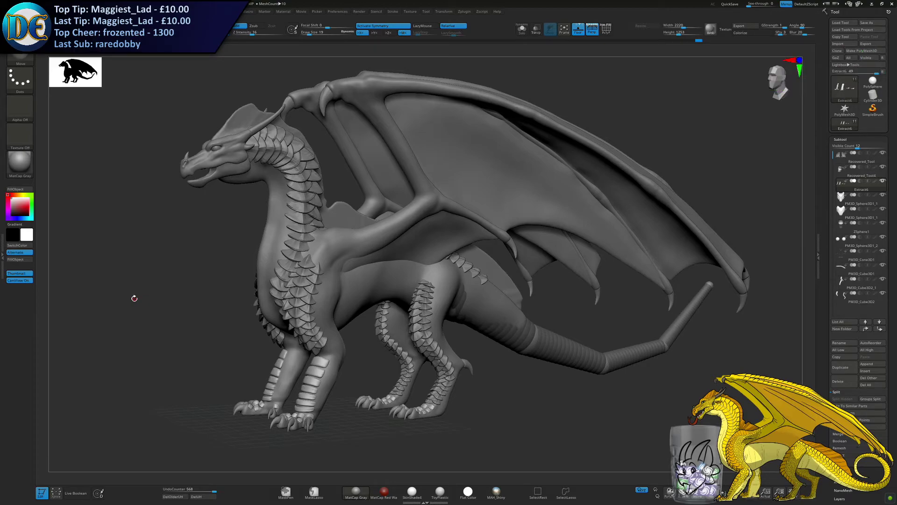
# Select the dragon's body subtool, switch to the ClayBuildup brush and adjust its draw size for the chest
pyautogui.keyDown('alt'); pyautogui.click(264, 241); pyautogui.keyUp('alt')
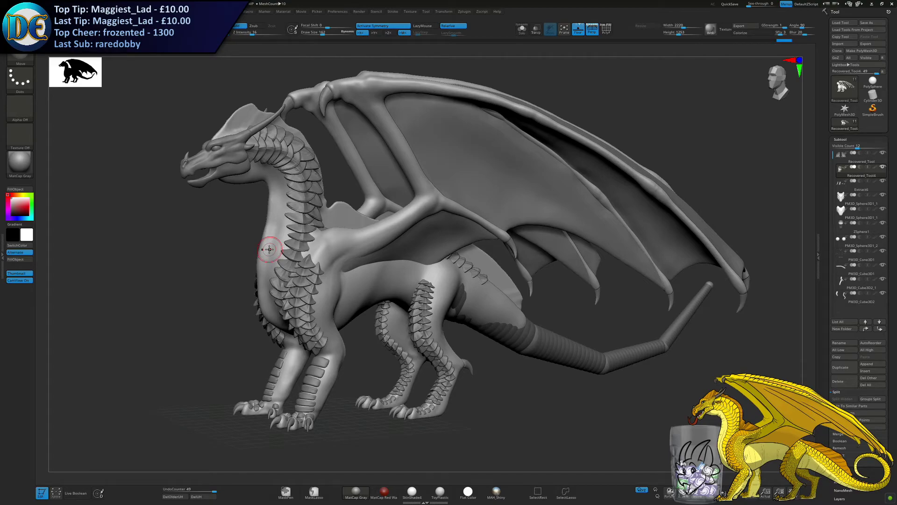
pyautogui.press('space')
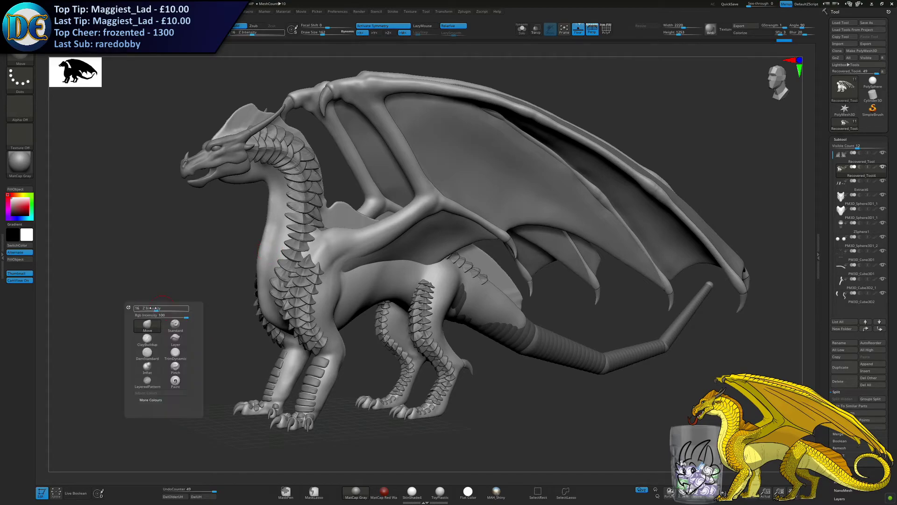
pyautogui.click(147, 338)
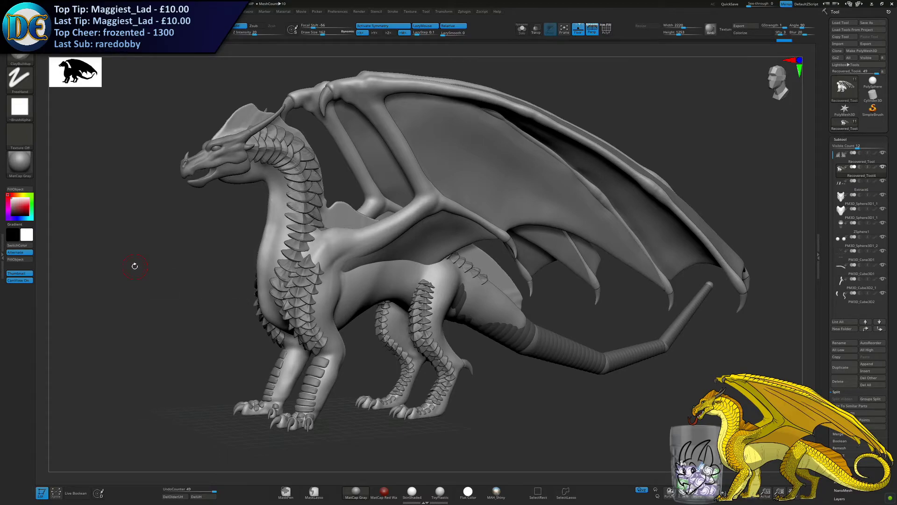
pyautogui.moveTo(150, 346)
pyautogui.mouseDown()
pyautogui.moveTo(202, 301)
pyautogui.moveTo(327, 303)
pyautogui.mouseUp()
pyautogui.press('s')
pyautogui.moveTo(363, 273); pyautogui.dragTo(359, 273)
pyautogui.keyDown('alt'); pyautogui.moveTo(356, 239); pyautogui.dragTo(325, 306); pyautogui.keyUp('alt')
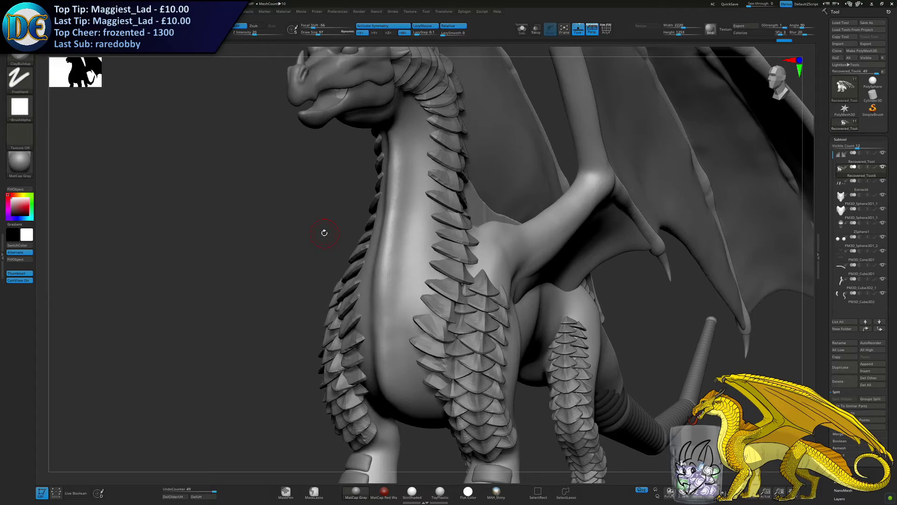
pyautogui.press('s')
pyautogui.moveTo(359, 319); pyautogui.dragTo(364, 319)
pyautogui.moveTo(387, 290)
pyautogui.keyDown('ctrl'); pyautogui.mouseDown(button='right')
pyautogui.moveTo(388, 216)
pyautogui.moveTo(397, 254)
pyautogui.moveTo(384, 228)
pyautogui.moveTo(387, 256)
pyautogui.moveTo(374, 250)
pyautogui.mouseUp(button='right'); pyautogui.keyUp('ctrl')
# Build up a raised border along the inner edge of the neck and chest scales with the ClayBuildup brush
pyautogui.moveTo(413, 159)
pyautogui.mouseDown()
pyautogui.moveTo(376, 122)
pyautogui.moveTo(423, 161)
pyautogui.moveTo(462, 219)
pyautogui.mouseUp()
pyautogui.moveTo(402, 177)
pyautogui.mouseDown()
pyautogui.moveTo(442, 185)
pyautogui.moveTo(447, 243)
pyautogui.mouseUp()
pyautogui.moveTo(450, 212); pyautogui.dragTo(439, 299)
pyautogui.moveTo(445, 267); pyautogui.dragTo(415, 343)
pyautogui.keyDown('alt'); pyautogui.moveTo(419, 296); pyautogui.dragTo(412, 229, button='right'); pyautogui.keyUp('alt')
pyautogui.moveTo(412, 229); pyautogui.dragTo(420, 254, button='right')
pyautogui.moveTo(415, 286)
pyautogui.mouseDown()
pyautogui.moveTo(404, 325)
pyautogui.moveTo(411, 325)
pyautogui.mouseUp()
pyautogui.moveTo(444, 238); pyautogui.dragTo(429, 285)
pyautogui.moveTo(447, 183); pyautogui.dragTo(434, 233)
pyautogui.moveTo(442, 154); pyautogui.dragTo(401, 320)
# Extend the raised border down around the lower chest and thicken it along the front of the neck
pyautogui.keyDown('alt'); pyautogui.moveTo(400, 324); pyautogui.dragTo(401, 260, button='right'); pyautogui.keyUp('alt')
pyautogui.moveTo(415, 180); pyautogui.dragTo(379, 324)
pyautogui.moveTo(401, 257); pyautogui.dragTo(379, 330)
pyautogui.moveTo(378, 330); pyautogui.dragTo(391, 318, button='right')
pyautogui.moveTo(375, 323); pyautogui.dragTo(384, 402)
pyautogui.moveTo(375, 369); pyautogui.dragTo(396, 411)
pyautogui.moveTo(397, 407)
pyautogui.mouseDown(button='right')
pyautogui.moveTo(442, 299)
pyautogui.moveTo(437, 266)
pyautogui.mouseUp(button='right')
pyautogui.moveTo(393, 299); pyautogui.dragTo(431, 376)
pyautogui.moveTo(400, 328); pyautogui.dragTo(432, 376)
pyautogui.moveTo(386, 285); pyautogui.dragTo(406, 351)
pyautogui.moveTo(390, 254); pyautogui.dragTo(386, 290)
pyautogui.moveTo(371, 167); pyautogui.dragTo(377, 220)
pyautogui.keyDown('alt'); pyautogui.moveTo(378, 224); pyautogui.dragTo(392, 304, button='right'); pyautogui.keyUp('alt')
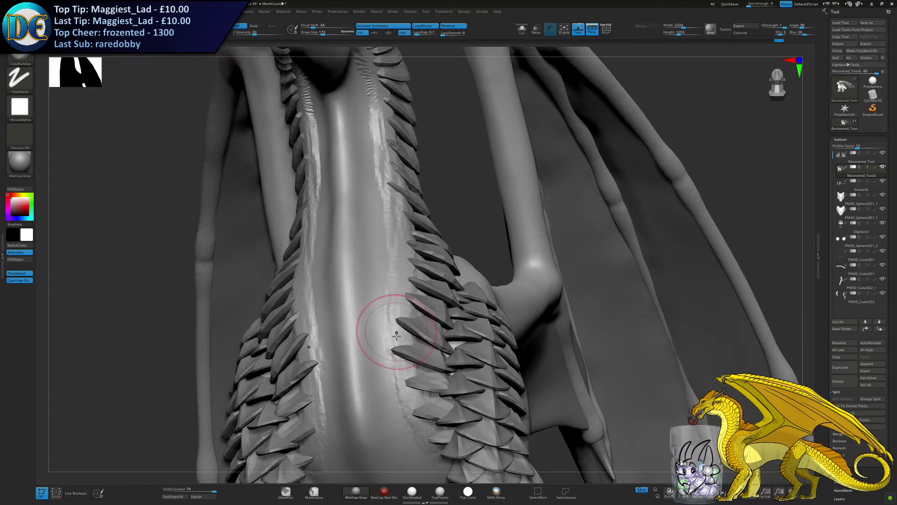
# Refine the clay border beside the neck scales, undoing the strokes that do not fit
pyautogui.moveTo(405, 281); pyautogui.dragTo(391, 206)
pyautogui.moveTo(398, 194); pyautogui.dragTo(369, 241, button='right')
pyautogui.moveTo(389, 246)
pyautogui.mouseDown()
pyautogui.moveTo(404, 187)
pyautogui.moveTo(400, 232)
pyautogui.mouseUp()
pyautogui.hotkey('ctrl', 'z')
pyautogui.moveTo(394, 227); pyautogui.dragTo(405, 164, button='right')
pyautogui.moveTo(405, 165); pyautogui.dragTo(377, 320)
pyautogui.hotkey('ctrl', 'z')
pyautogui.moveTo(401, 234); pyautogui.dragTo(376, 321)
pyautogui.moveTo(388, 264); pyautogui.dragTo(358, 372)
pyautogui.keyDown('alt'); pyautogui.moveTo(358, 371); pyautogui.dragTo(388, 303, button='right'); pyautogui.keyUp('alt')
pyautogui.hotkey('ctrl', 'z')
pyautogui.moveTo(419, 198); pyautogui.dragTo(390, 274)
# Strengthen the clay border along the chest scales, undoing and redoing one of the strokes
pyautogui.moveTo(390, 274); pyautogui.dragTo(401, 252, button='right')
pyautogui.moveTo(400, 248); pyautogui.dragTo(377, 350)
pyautogui.moveTo(378, 351); pyautogui.dragTo(407, 251, button='right')
pyautogui.moveTo(414, 205); pyautogui.dragTo(400, 290)
pyautogui.hotkey('ctrl', 'z')
pyautogui.moveTo(410, 234); pyautogui.dragTo(412, 316)
pyautogui.moveTo(402, 267); pyautogui.dragTo(432, 364)
pyautogui.moveTo(432, 363); pyautogui.dragTo(420, 354, button='right')
pyautogui.moveTo(405, 299)
pyautogui.mouseDown()
pyautogui.moveTo(417, 347)
pyautogui.moveTo(431, 359)
pyautogui.mouseUp()
# Carry the clay border up the neck to the throat area behind the jaw
pyautogui.moveTo(404, 293)
pyautogui.mouseDown(button='right')
pyautogui.moveTo(389, 276)
pyautogui.moveTo(409, 250)
pyautogui.moveTo(415, 271)
pyautogui.mouseUp(button='right')
pyautogui.moveTo(430, 180); pyautogui.dragTo(412, 213)
pyautogui.moveTo(412, 212)
pyautogui.keyDown('alt'); pyautogui.mouseDown(button='right')
pyautogui.moveTo(431, 246)
pyautogui.moveTo(432, 283)
pyautogui.mouseUp(button='right'); pyautogui.keyUp('alt')
pyautogui.moveTo(379, 163); pyautogui.dragTo(365, 173, button='right')
pyautogui.moveTo(365, 172)
pyautogui.mouseDown()
pyautogui.moveTo(428, 175)
pyautogui.moveTo(455, 260)
pyautogui.mouseUp()
pyautogui.moveTo(441, 196)
pyautogui.mouseDown()
pyautogui.moveTo(453, 250)
pyautogui.moveTo(446, 273)
pyautogui.mouseUp()
pyautogui.moveTo(446, 274)
pyautogui.mouseDown(button='right')
pyautogui.moveTo(345, 151)
pyautogui.moveTo(406, 169)
pyautogui.mouseUp(button='right')
pyautogui.moveTo(374, 168); pyautogui.dragTo(413, 157)
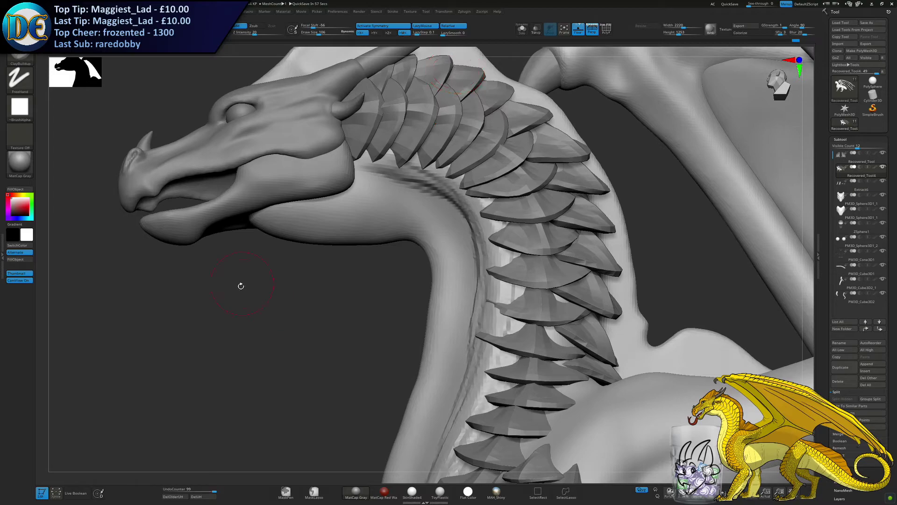
# Smooth the clay border along the neck and down around the lower chest
pyautogui.moveTo(240, 311)
pyautogui.keyDown('ctrl'); pyautogui.mouseDown()
pyautogui.moveTo(263, 346)
pyautogui.moveTo(325, 276)
pyautogui.moveTo(388, 255)
pyautogui.mouseUp(); pyautogui.keyUp('ctrl')
pyautogui.moveTo(397, 185)
pyautogui.keyDown('shift'); pyautogui.mouseDown()
pyautogui.moveTo(411, 208)
pyautogui.moveTo(420, 337)
pyautogui.mouseUp(); pyautogui.keyUp('shift')
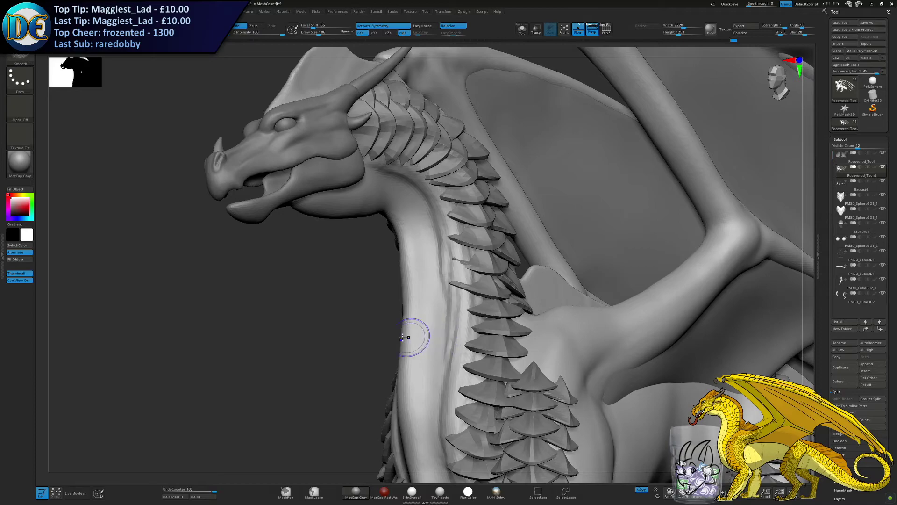
pyautogui.moveTo(424, 306)
pyautogui.keyDown('alt'); pyautogui.mouseDown(button='right')
pyautogui.moveTo(415, 274)
pyautogui.moveTo(449, 272)
pyautogui.mouseUp(button='right'); pyautogui.keyUp('alt')
pyautogui.moveTo(388, 185)
pyautogui.keyDown('shift'); pyautogui.mouseDown()
pyautogui.moveTo(390, 329)
pyautogui.moveTo(392, 252)
pyautogui.mouseUp(); pyautogui.keyUp('shift')
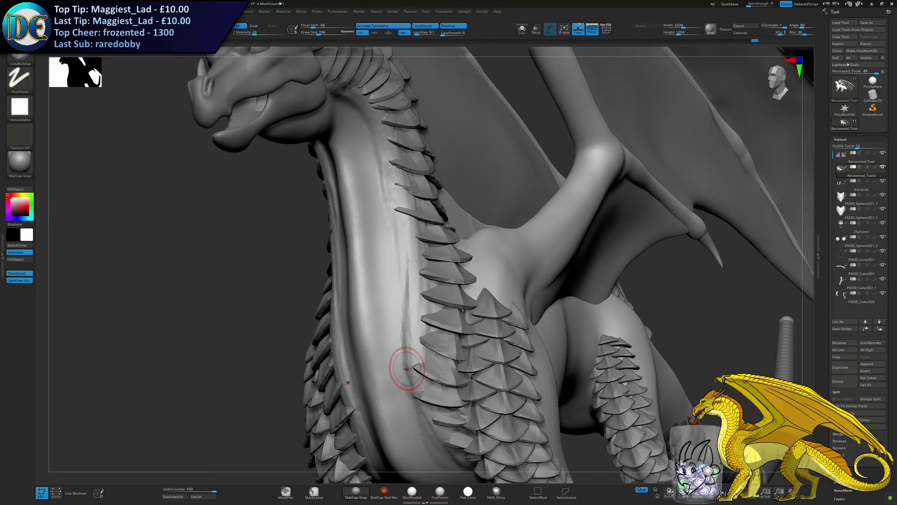
pyautogui.moveTo(372, 376)
pyautogui.mouseDown(button='right')
pyautogui.moveTo(386, 282)
pyautogui.moveTo(413, 267)
pyautogui.mouseUp(button='right')
pyautogui.moveTo(419, 326)
pyautogui.keyDown('shift'); pyautogui.mouseDown()
pyautogui.moveTo(420, 360)
pyautogui.moveTo(463, 426)
pyautogui.mouseUp(); pyautogui.keyUp('shift')
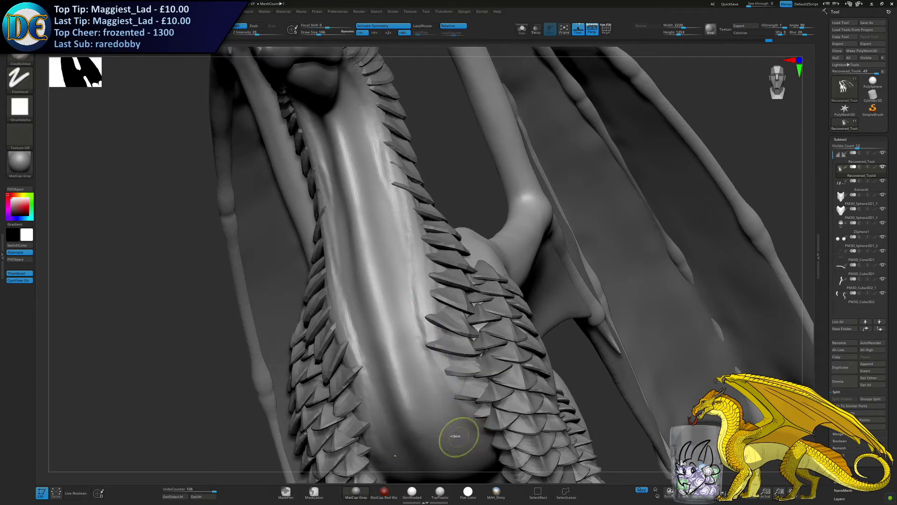
pyautogui.keyDown('ctrl'); pyautogui.moveTo(464, 438); pyautogui.dragTo(414, 352, button='right'); pyautogui.keyUp('ctrl')
pyautogui.keyDown('shift'); pyautogui.moveTo(432, 387); pyautogui.dragTo(419, 328); pyautogui.keyUp('shift')
pyautogui.moveTo(431, 367); pyautogui.dragTo(395, 364, button='right')
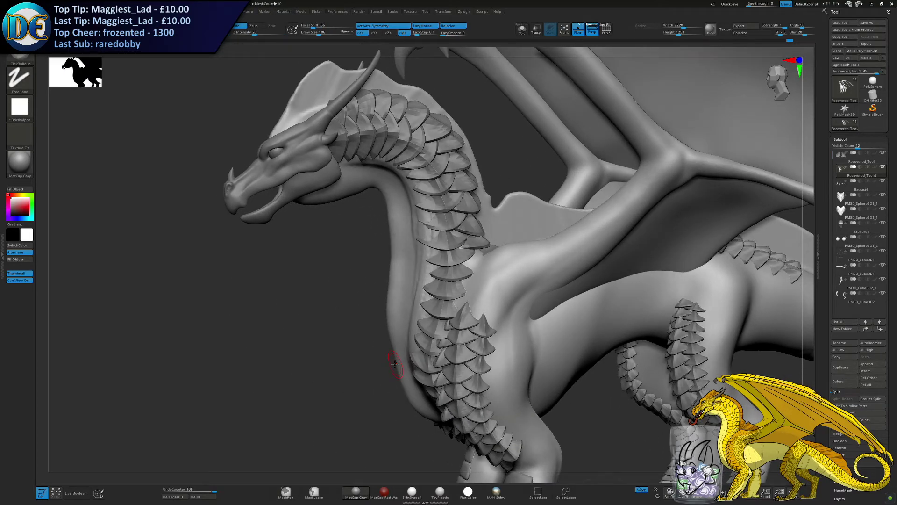
# Adjust the ClayBuildup brush size and build up the upper neck between the first scales and the jaw corner
pyautogui.keyDown('ctrl'); pyautogui.moveTo(310, 185); pyautogui.dragTo(311, 197, button='right'); pyautogui.keyUp('ctrl')
pyautogui.press('s')
pyautogui.moveTo(324, 187); pyautogui.dragTo(344, 186)
pyautogui.moveTo(397, 153); pyautogui.dragTo(358, 163)
pyautogui.press('s')
pyautogui.moveTo(362, 163); pyautogui.dragTo(348, 164, button='right')
pyautogui.moveTo(398, 161)
pyautogui.mouseDown()
pyautogui.moveTo(367, 175)
pyautogui.moveTo(428, 154)
pyautogui.moveTo(374, 164)
pyautogui.moveTo(414, 158)
pyautogui.moveTo(357, 178)
pyautogui.mouseUp()
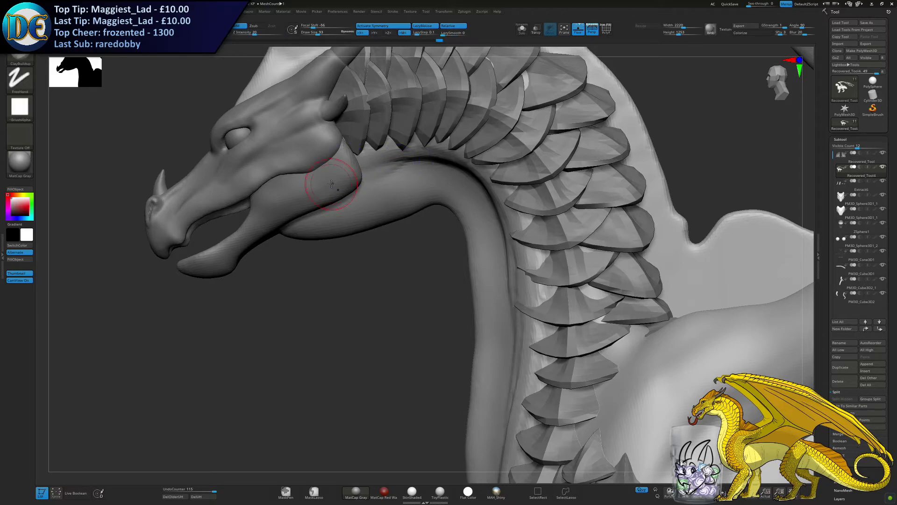
# Sculpt skin folds across the throat beneath the jaw with overlapping ClayBuildup strokes
pyautogui.moveTo(281, 314); pyautogui.dragTo(374, 219)
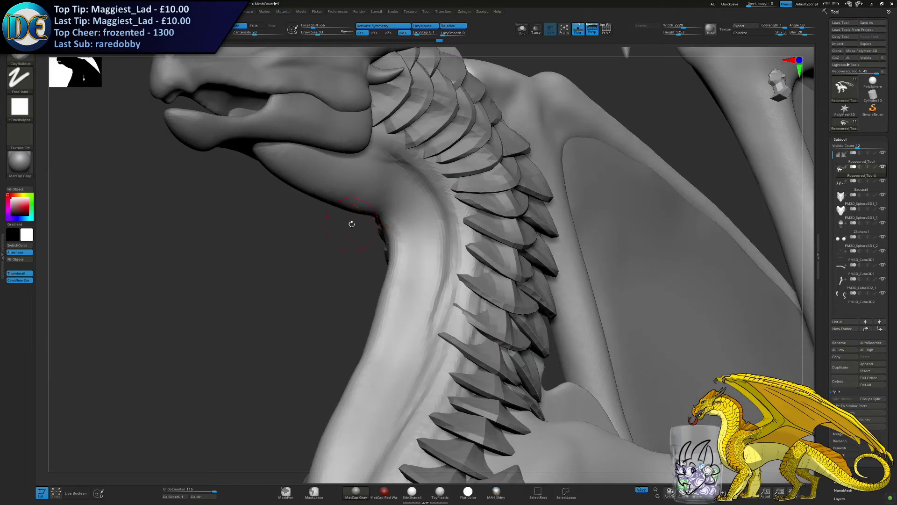
pyautogui.moveTo(223, 254); pyautogui.dragTo(389, 231)
pyautogui.keyDown('ctrl'); pyautogui.moveTo(390, 231); pyautogui.dragTo(392, 245, button='right'); pyautogui.keyUp('ctrl')
pyautogui.moveTo(418, 204); pyautogui.dragTo(363, 245)
pyautogui.moveTo(408, 219); pyautogui.dragTo(362, 245)
pyautogui.moveTo(346, 211); pyautogui.dragTo(403, 190)
pyautogui.moveTo(339, 199)
pyautogui.mouseDown()
pyautogui.moveTo(394, 180)
pyautogui.moveTo(390, 174)
pyautogui.mouseUp()
pyautogui.moveTo(334, 182); pyautogui.dragTo(386, 190)
pyautogui.moveTo(329, 212)
pyautogui.mouseDown()
pyautogui.moveTo(391, 201)
pyautogui.moveTo(400, 210)
pyautogui.mouseUp()
pyautogui.moveTo(341, 230); pyautogui.dragTo(398, 211)
pyautogui.moveTo(338, 239)
pyautogui.mouseDown()
pyautogui.moveTo(400, 218)
pyautogui.moveTo(401, 233)
pyautogui.mouseUp()
# Build the first raised bands across the front of the neck directly below the throat folds
pyautogui.moveTo(406, 234)
pyautogui.mouseDown(button='right')
pyautogui.moveTo(383, 277)
pyautogui.moveTo(389, 262)
pyautogui.mouseUp(button='right')
pyautogui.moveTo(389, 262); pyautogui.dragTo(447, 236)
pyautogui.moveTo(372, 278); pyautogui.dragTo(397, 240)
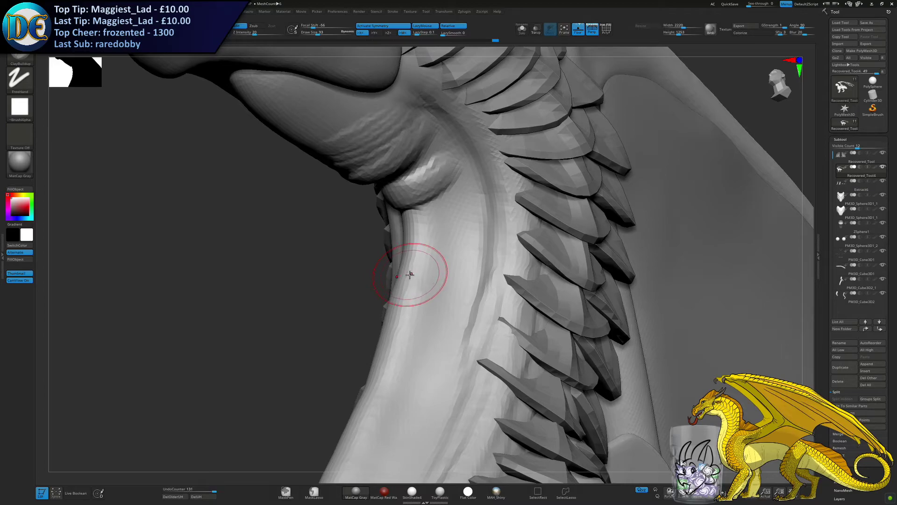
pyautogui.moveTo(413, 271)
pyautogui.mouseDown(button='right')
pyautogui.moveTo(435, 257)
pyautogui.moveTo(426, 249)
pyautogui.mouseUp(button='right')
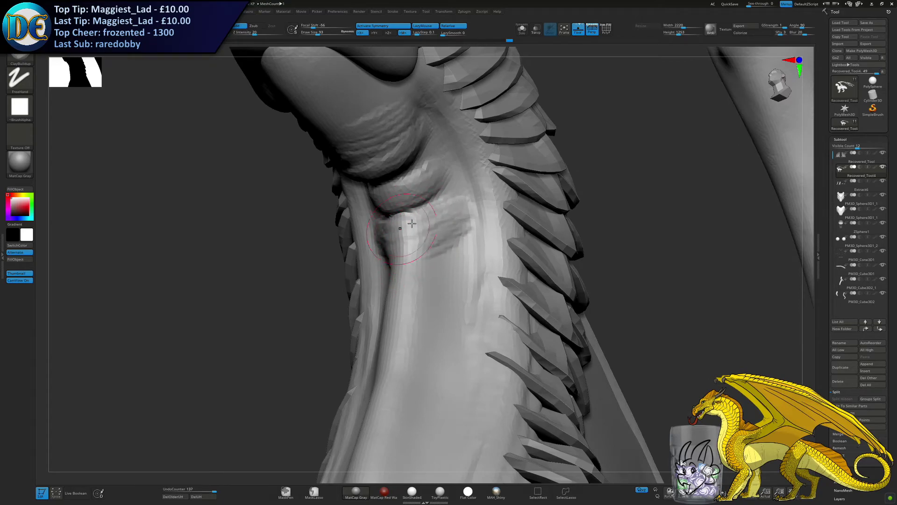
pyautogui.moveTo(399, 244); pyautogui.dragTo(401, 201, button='right')
pyautogui.moveTo(437, 167); pyautogui.dragTo(445, 158)
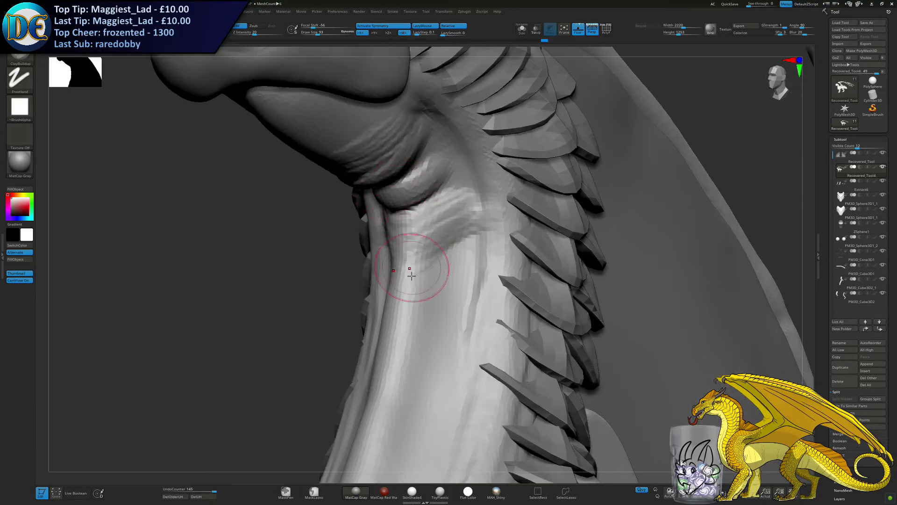
# Sculpt more V-shaped bands down the front of the upper neck with the ClayBuildup brush
pyautogui.keyDown('alt'); pyautogui.moveTo(395, 286); pyautogui.dragTo(419, 207, button='right'); pyautogui.keyUp('alt')
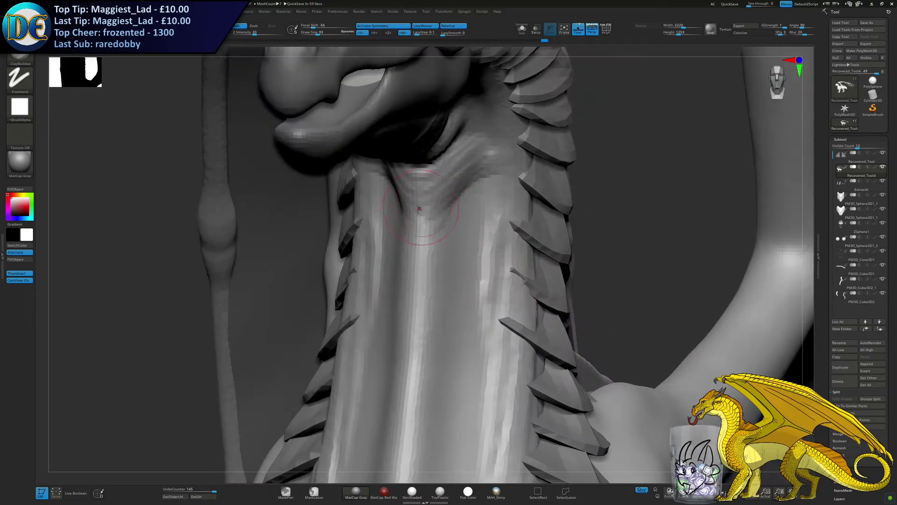
pyautogui.moveTo(468, 170); pyautogui.dragTo(465, 172)
pyautogui.moveTo(465, 172); pyautogui.dragTo(463, 175)
pyautogui.moveTo(444, 279); pyautogui.dragTo(441, 256, button='right')
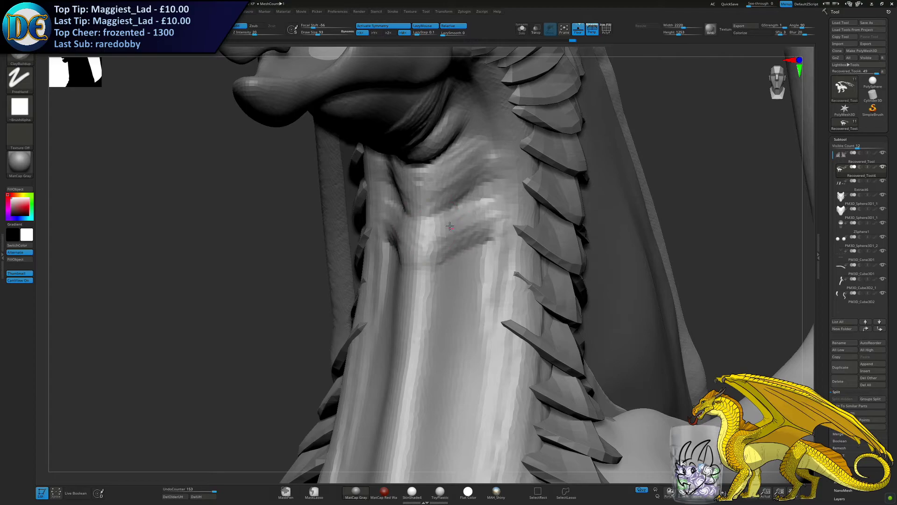
pyautogui.moveTo(446, 182)
pyautogui.mouseDown()
pyautogui.moveTo(495, 168)
pyautogui.moveTo(468, 165)
pyautogui.mouseUp()
pyautogui.moveTo(435, 180); pyautogui.dragTo(463, 158)
pyautogui.moveTo(461, 293)
pyautogui.mouseDown(button='right')
pyautogui.moveTo(450, 240)
pyautogui.moveTo(476, 241)
pyautogui.moveTo(456, 244)
pyautogui.mouseUp(button='right')
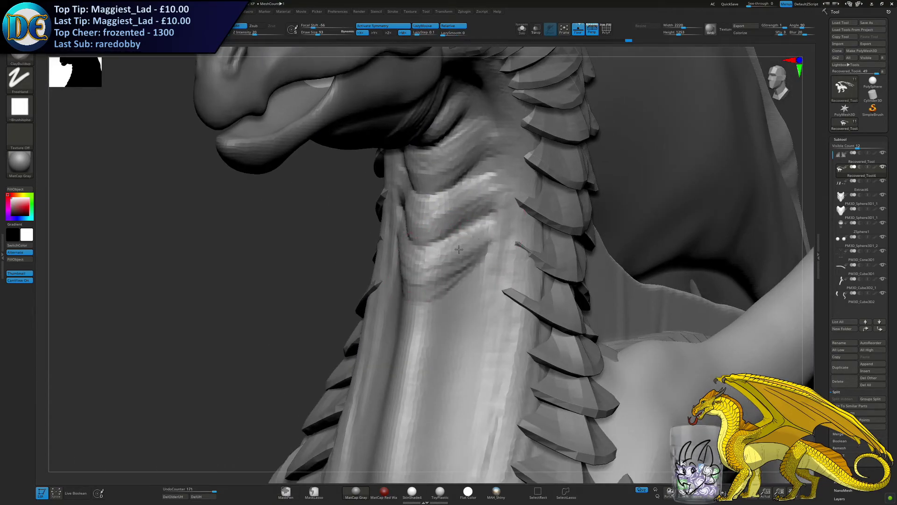
# Continue the V-shaped belly bands down the lower neck towards the chest
pyautogui.moveTo(341, 338)
pyautogui.mouseDown(button='right')
pyautogui.moveTo(357, 272)
pyautogui.moveTo(373, 254)
pyautogui.moveTo(460, 247)
pyautogui.moveTo(465, 235)
pyautogui.moveTo(416, 248)
pyautogui.mouseUp(button='right')
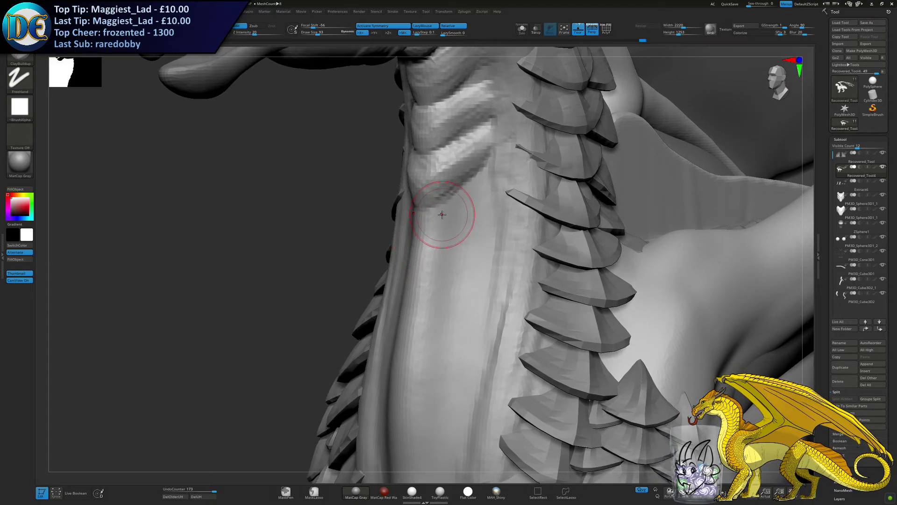
pyautogui.moveTo(427, 225)
pyautogui.mouseDown()
pyautogui.moveTo(484, 203)
pyautogui.moveTo(423, 250)
pyautogui.mouseUp()
pyautogui.keyDown('alt'); pyautogui.moveTo(406, 305); pyautogui.dragTo(394, 263, button='right'); pyautogui.keyUp('alt')
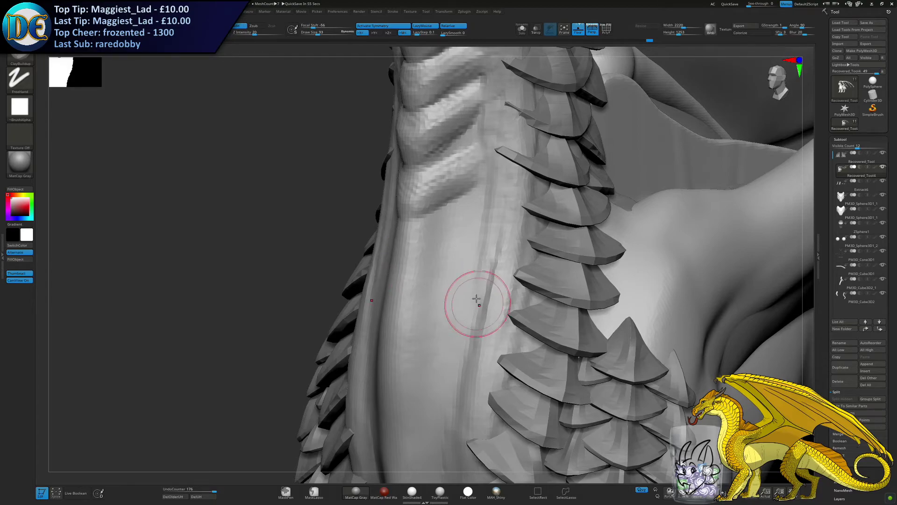
pyautogui.moveTo(475, 306); pyautogui.dragTo(473, 254, button='right')
pyautogui.moveTo(424, 233)
pyautogui.mouseDown()
pyautogui.moveTo(470, 221)
pyautogui.moveTo(408, 255)
pyautogui.moveTo(403, 270)
pyautogui.moveTo(451, 281)
pyautogui.moveTo(397, 322)
pyautogui.mouseUp()
pyautogui.moveTo(432, 303)
pyautogui.mouseDown(button='right')
pyautogui.moveTo(447, 249)
pyautogui.moveTo(451, 260)
pyautogui.mouseUp(button='right')
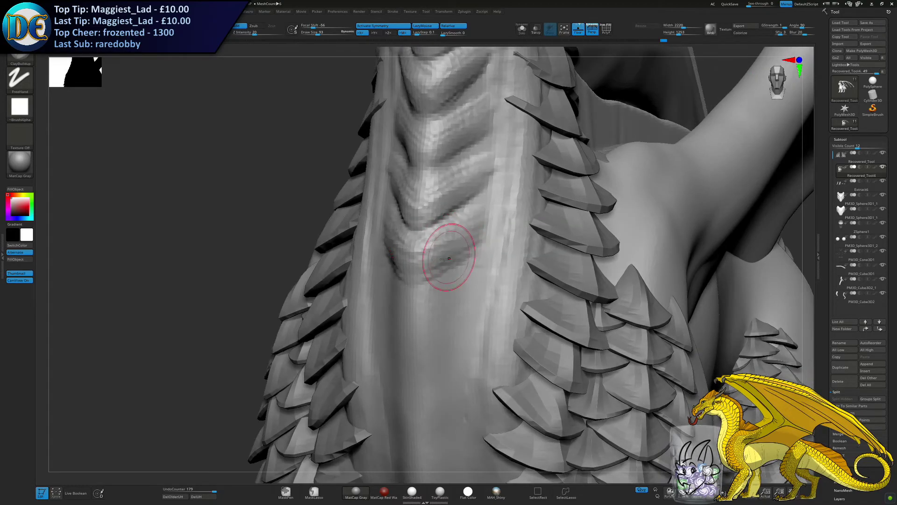
pyautogui.moveTo(488, 285); pyautogui.dragTo(420, 331)
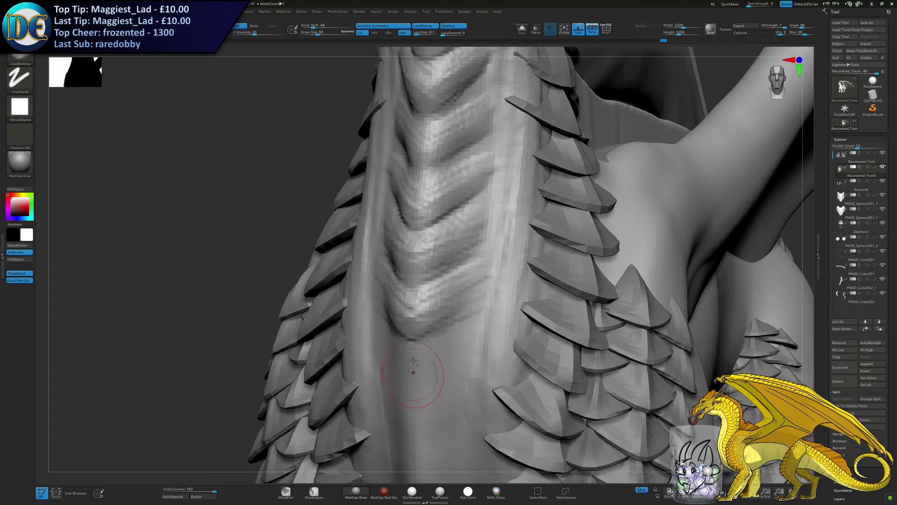
# Sculpt further V-shaped bands from the lower neck onto the upper chest with ClayBuildup strokes
pyautogui.keyDown('alt'); pyautogui.moveTo(413, 375); pyautogui.dragTo(437, 313, button='right'); pyautogui.keyUp('alt')
pyautogui.moveTo(451, 285)
pyautogui.mouseDown()
pyautogui.moveTo(507, 271)
pyautogui.moveTo(442, 327)
pyautogui.mouseUp()
pyautogui.moveTo(442, 327)
pyautogui.mouseDown()
pyautogui.moveTo(506, 292)
pyautogui.moveTo(461, 357)
pyautogui.mouseUp()
pyautogui.moveTo(460, 356)
pyautogui.mouseDown(button='right')
pyautogui.moveTo(451, 330)
pyautogui.moveTo(456, 287)
pyautogui.mouseUp(button='right')
pyautogui.moveTo(449, 324)
pyautogui.mouseDown()
pyautogui.moveTo(504, 306)
pyautogui.moveTo(500, 334)
pyautogui.moveTo(453, 381)
pyautogui.mouseUp()
pyautogui.keyDown('alt'); pyautogui.moveTo(461, 397); pyautogui.dragTo(461, 340, button='right'); pyautogui.keyUp('alt')
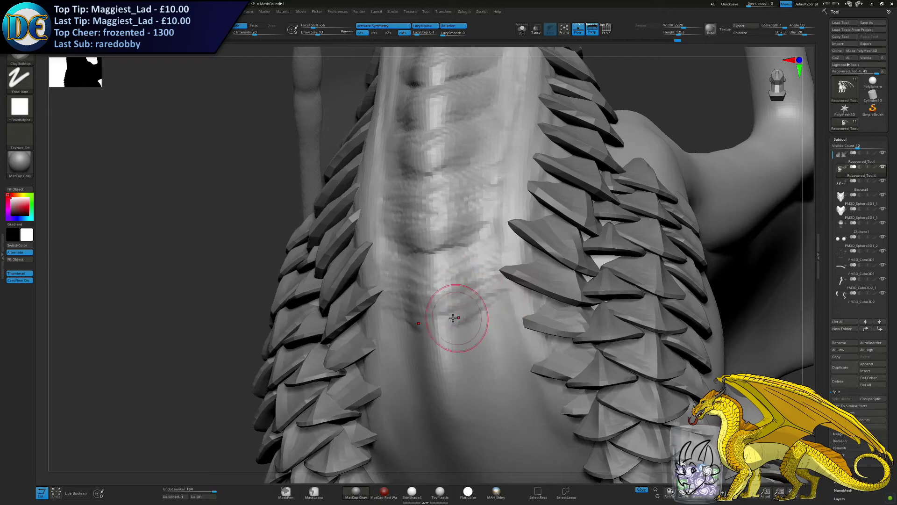
# Widen the brush and build broader bands across the front of the chest
pyautogui.moveTo(458, 391); pyautogui.dragTo(443, 403)
pyautogui.moveTo(443, 403); pyautogui.dragTo(442, 316, button='right')
pyautogui.press('s')
pyautogui.moveTo(443, 315); pyautogui.dragTo(448, 315)
pyautogui.moveTo(493, 367)
pyautogui.mouseDown()
pyautogui.moveTo(457, 378)
pyautogui.moveTo(484, 396)
pyautogui.moveTo(460, 410)
pyautogui.mouseUp()
pyautogui.keyDown('alt'); pyautogui.moveTo(479, 421); pyautogui.dragTo(446, 293, button='right'); pyautogui.keyUp('alt')
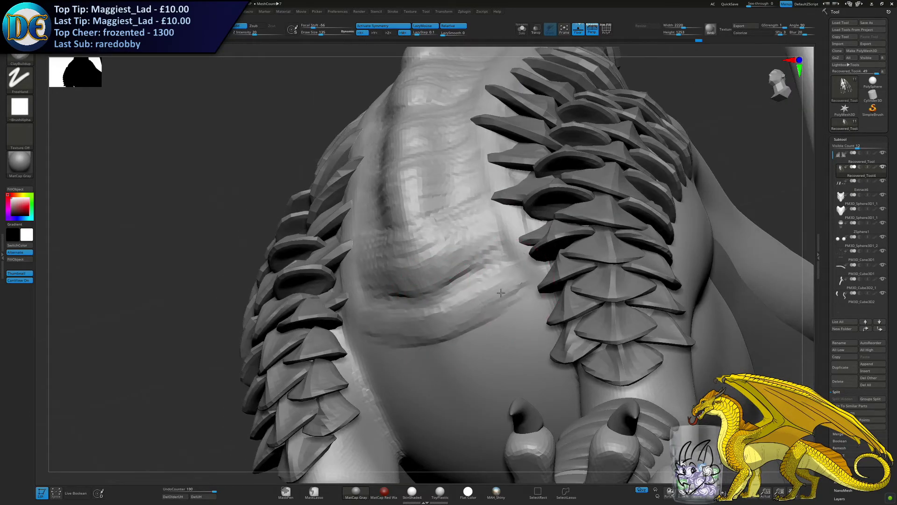
# Sculpt wide curved bands around the bottom of the chest towards the underside
pyautogui.moveTo(519, 284); pyautogui.dragTo(451, 339)
pyautogui.moveTo(475, 360)
pyautogui.mouseDown(button='right')
pyautogui.moveTo(471, 296)
pyautogui.moveTo(517, 310)
pyautogui.mouseUp(button='right')
pyautogui.moveTo(542, 306)
pyautogui.mouseDown()
pyautogui.moveTo(463, 353)
pyautogui.moveTo(536, 338)
pyautogui.moveTo(505, 400)
pyautogui.mouseUp()
pyautogui.moveTo(505, 400)
pyautogui.mouseDown(button='right')
pyautogui.moveTo(505, 350)
pyautogui.moveTo(483, 344)
pyautogui.mouseUp(button='right')
pyautogui.moveTo(580, 327); pyautogui.dragTo(509, 350)
pyautogui.moveTo(538, 328)
pyautogui.mouseDown(button='right')
pyautogui.moveTo(534, 291)
pyautogui.moveTo(504, 291)
pyautogui.mouseUp(button='right')
# Sculpt broad bands across the underside behind the forelegs with the ClayBuildup draw size at 280
pyautogui.press(']')
pyautogui.press(']')
pyautogui.press(']')
pyautogui.press(']')
pyautogui.moveTo(505, 290)
pyautogui.mouseDown()
pyautogui.moveTo(545, 293)
pyautogui.moveTo(551, 306)
pyautogui.mouseUp()
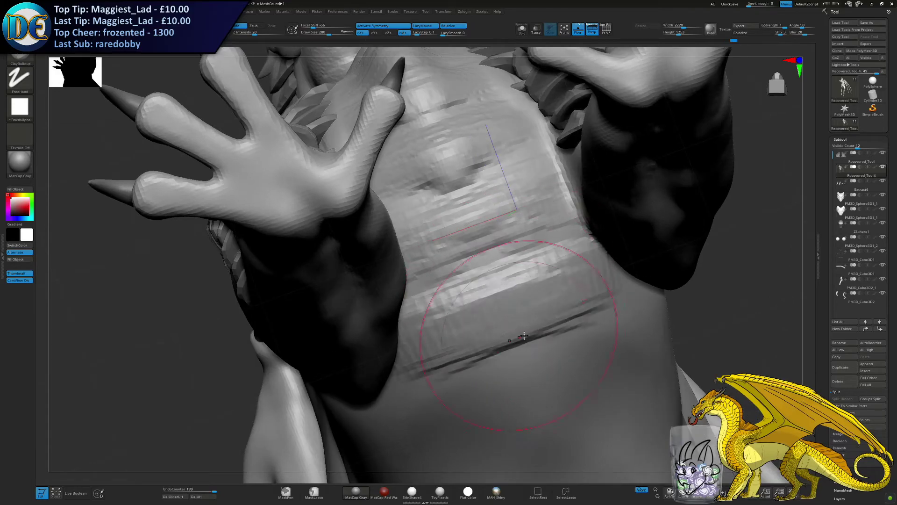
pyautogui.keyDown('alt'); pyautogui.moveTo(609, 344); pyautogui.dragTo(611, 282, button='right'); pyautogui.keyUp('alt')
pyautogui.moveTo(612, 286)
pyautogui.mouseDown()
pyautogui.moveTo(551, 318)
pyautogui.moveTo(472, 388)
pyautogui.mouseUp()
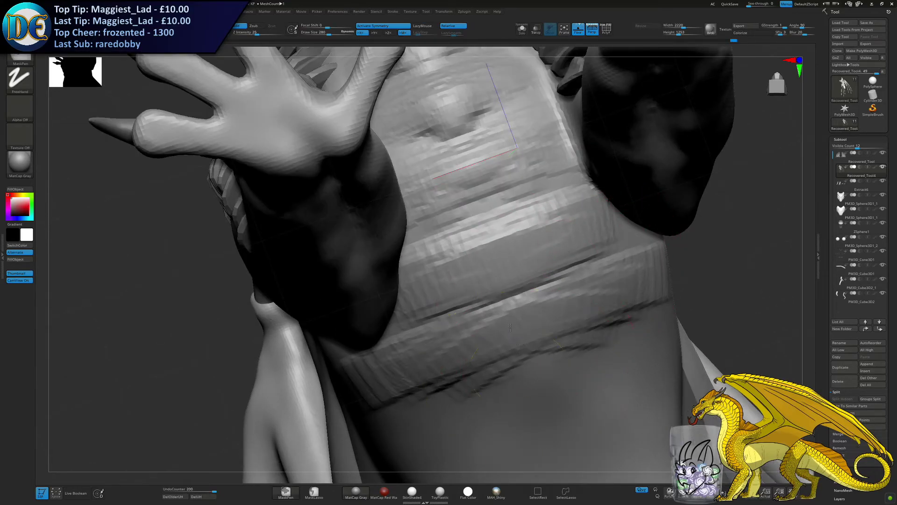
# Clear the mask and smooth the new bands on the chest and on the flank behind the foreleg
pyautogui.keyDown('ctrl'); pyautogui.moveTo(505, 374); pyautogui.dragTo(486, 299, button='right'); pyautogui.keyUp('ctrl')
pyautogui.moveTo(486, 421)
pyautogui.keyDown('alt'); pyautogui.mouseDown(button='right')
pyautogui.moveTo(470, 364)
pyautogui.moveTo(317, 374)
pyautogui.mouseUp(button='right'); pyautogui.keyUp('alt')
pyautogui.keyDown('ctrl'); pyautogui.moveTo(281, 347); pyautogui.dragTo(282, 358); pyautogui.keyUp('ctrl')
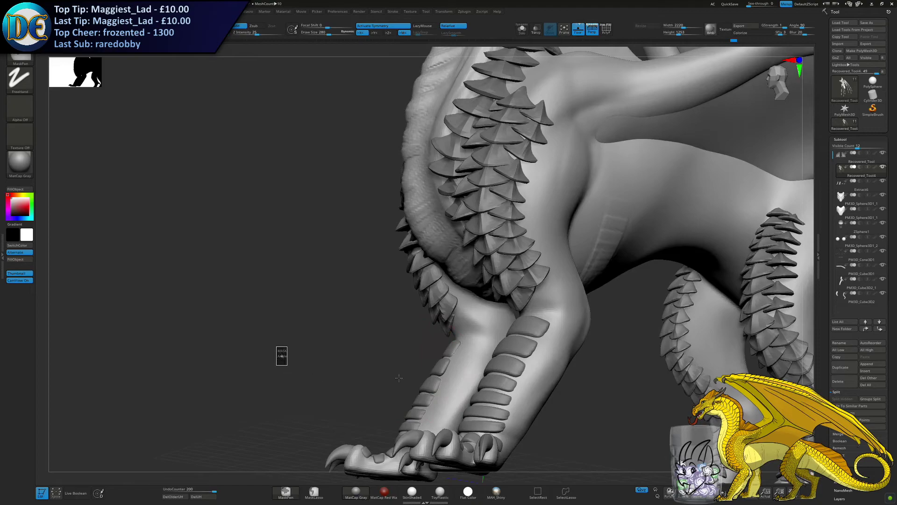
pyautogui.moveTo(546, 284); pyautogui.dragTo(507, 271, button='right')
pyautogui.moveTo(638, 190)
pyautogui.keyDown('shift'); pyautogui.mouseDown()
pyautogui.moveTo(621, 267)
pyautogui.moveTo(648, 211)
pyautogui.moveTo(643, 247)
pyautogui.mouseUp(); pyautogui.keyUp('shift')
pyautogui.moveTo(643, 247); pyautogui.dragTo(552, 289, button='right')
pyautogui.moveTo(472, 370); pyautogui.dragTo(421, 281, button='right')
pyautogui.moveTo(491, 318)
pyautogui.keyDown('shift'); pyautogui.mouseDown()
pyautogui.moveTo(515, 327)
pyautogui.moveTo(487, 297)
pyautogui.moveTo(371, 245)
pyautogui.moveTo(284, 156)
pyautogui.moveTo(289, 171)
pyautogui.mouseUp(); pyautogui.keyUp('shift')
# Examine the neck and chest bands from the side, from the full silhouette up to the throat
pyautogui.moveTo(318, 336)
pyautogui.keyDown('ctrl'); pyautogui.mouseDown(button='right')
pyautogui.moveTo(312, 280)
pyautogui.moveTo(281, 314)
pyautogui.moveTo(274, 307)
pyautogui.mouseUp(button='right'); pyautogui.keyUp('ctrl')
pyautogui.press('s')
pyautogui.moveTo(269, 307); pyautogui.dragTo(263, 307)
pyautogui.moveTo(284, 315)
pyautogui.keyDown('alt'); pyautogui.mouseDown(button='right')
pyautogui.moveTo(299, 344)
pyautogui.moveTo(273, 324)
pyautogui.mouseUp(button='right'); pyautogui.keyUp('alt')
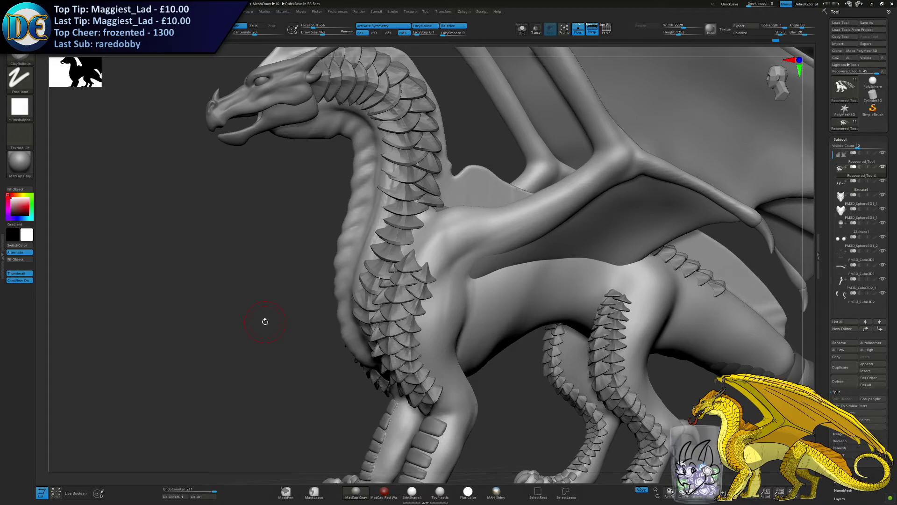
pyautogui.moveTo(301, 257); pyautogui.dragTo(310, 201, button='right')
pyautogui.keyDown('ctrl'); pyautogui.moveTo(316, 136); pyautogui.dragTo(323, 219, button='right'); pyautogui.keyUp('ctrl')
pyautogui.keyDown('alt'); pyautogui.moveTo(322, 219); pyautogui.dragTo(405, 333, button='right'); pyautogui.keyUp('alt')
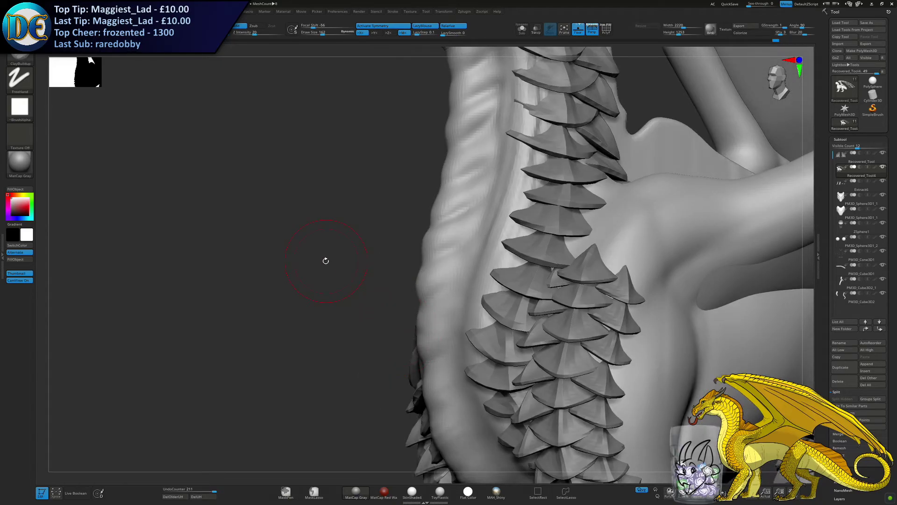
pyautogui.keyDown('alt'); pyautogui.moveTo(376, 161); pyautogui.dragTo(311, 340, button='right'); pyautogui.keyUp('alt')
pyautogui.moveTo(392, 248); pyautogui.dragTo(371, 244, button='right')
pyautogui.moveTo(315, 272); pyautogui.dragTo(390, 317, button='right')
pyautogui.moveTo(389, 318)
pyautogui.mouseDown(button='right')
pyautogui.moveTo(353, 304)
pyautogui.moveTo(380, 261)
pyautogui.moveTo(376, 285)
pyautogui.mouseUp(button='right')
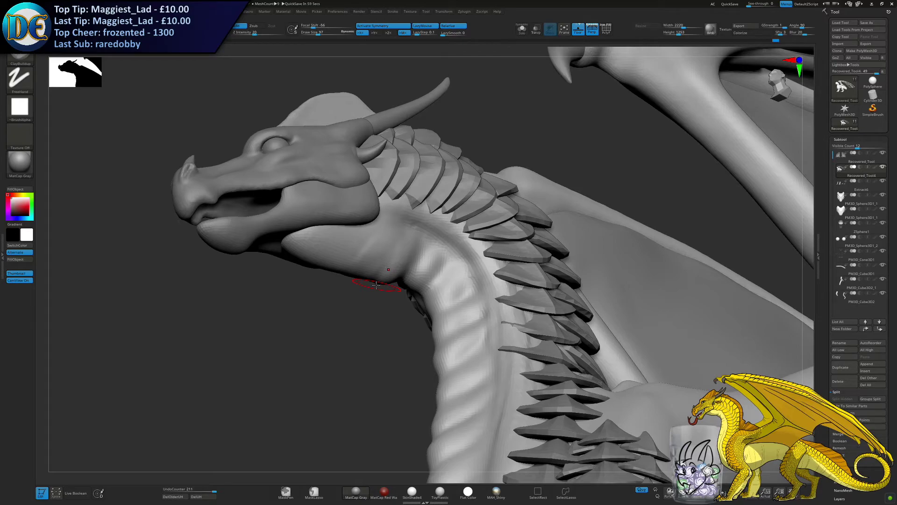
# Try ClayBuildup strokes on the folds behind the jaw and undo the last two strokes
pyautogui.moveTo(365, 280)
pyautogui.mouseDown(button='right')
pyautogui.moveTo(381, 256)
pyautogui.moveTo(380, 265)
pyautogui.mouseUp(button='right')
pyautogui.moveTo(385, 284)
pyautogui.mouseDown()
pyautogui.moveTo(427, 246)
pyautogui.moveTo(392, 262)
pyautogui.moveTo(392, 272)
pyautogui.mouseUp()
pyautogui.moveTo(461, 241)
pyautogui.mouseDown()
pyautogui.moveTo(425, 270)
pyautogui.moveTo(409, 267)
pyautogui.mouseUp()
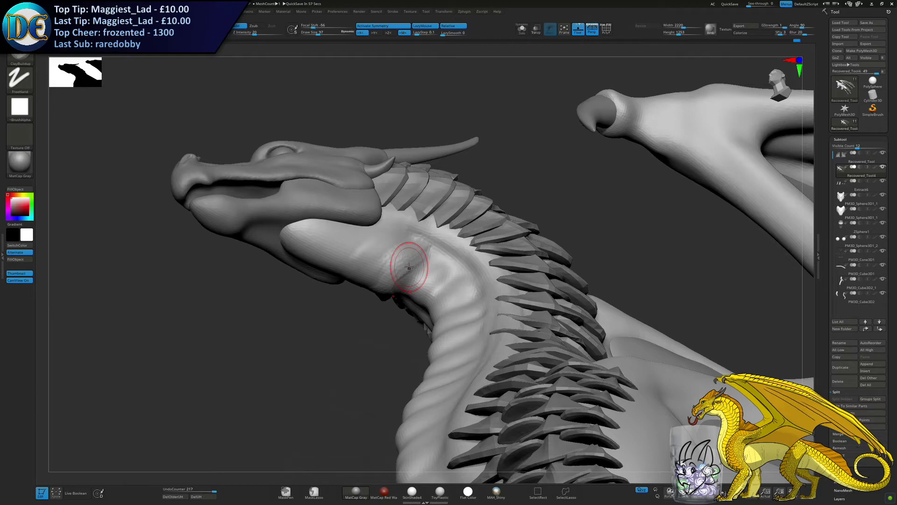
pyautogui.moveTo(396, 249)
pyautogui.mouseDown()
pyautogui.moveTo(415, 272)
pyautogui.moveTo(416, 264)
pyautogui.moveTo(390, 266)
pyautogui.mouseUp()
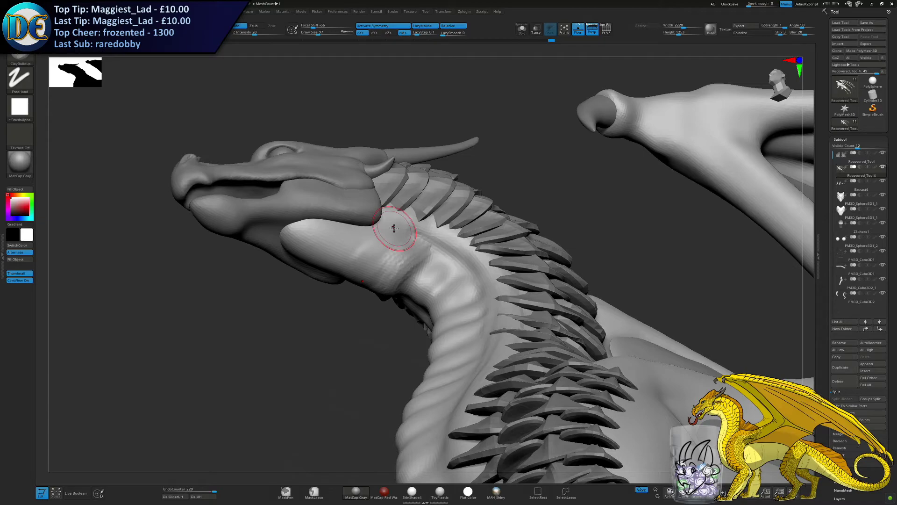
pyautogui.hotkey('ctrl', 'z')
pyautogui.hotkey('ctrl', 'z')
# Build up the outer ends of the uppermost neck bands and carve the creases between them
pyautogui.moveTo(411, 260)
pyautogui.mouseDown()
pyautogui.moveTo(401, 275)
pyautogui.moveTo(423, 291)
pyautogui.moveTo(440, 271)
pyautogui.mouseUp()
pyautogui.moveTo(445, 272); pyautogui.dragTo(454, 299, button='right')
pyautogui.moveTo(428, 296)
pyautogui.mouseDown()
pyautogui.moveTo(444, 281)
pyautogui.moveTo(454, 312)
pyautogui.mouseUp()
pyautogui.keyDown('alt'); pyautogui.moveTo(413, 336); pyautogui.dragTo(415, 308); pyautogui.keyUp('alt')
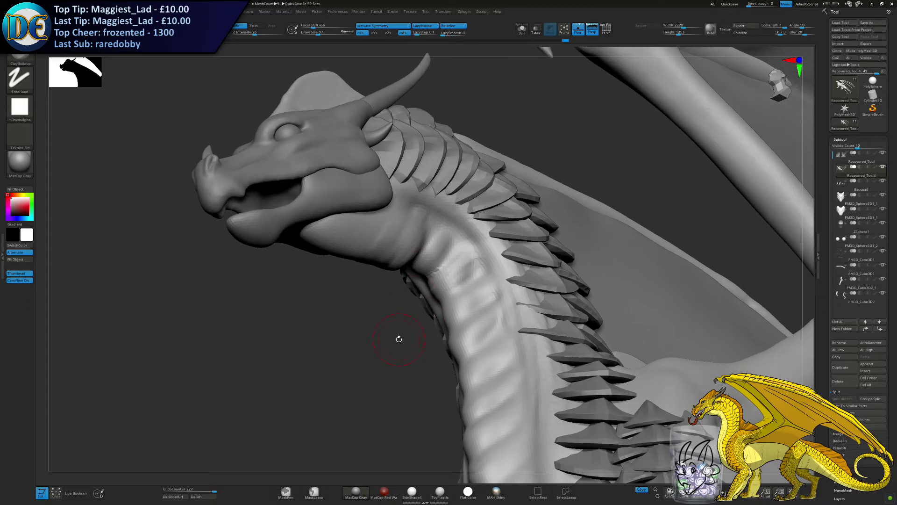
# Tighten the creases between the throat folds and the uppermost neck bands with the Pinch brush
pyautogui.press('space')
pyautogui.click(298, 354)
pyautogui.keyDown('ctrl'); pyautogui.moveTo(437, 197); pyautogui.dragTo(426, 286, button='right'); pyautogui.keyUp('ctrl')
pyautogui.moveTo(426, 285)
pyautogui.mouseDown(button='right')
pyautogui.moveTo(402, 266)
pyautogui.moveTo(423, 311)
pyautogui.mouseUp(button='right')
pyautogui.moveTo(395, 279)
pyautogui.mouseDown()
pyautogui.moveTo(431, 261)
pyautogui.moveTo(434, 248)
pyautogui.mouseUp()
pyautogui.moveTo(434, 252)
pyautogui.mouseDown(button='right')
pyautogui.moveTo(426, 268)
pyautogui.moveTo(403, 250)
pyautogui.mouseUp(button='right')
pyautogui.hotkey('ctrl', 'z')
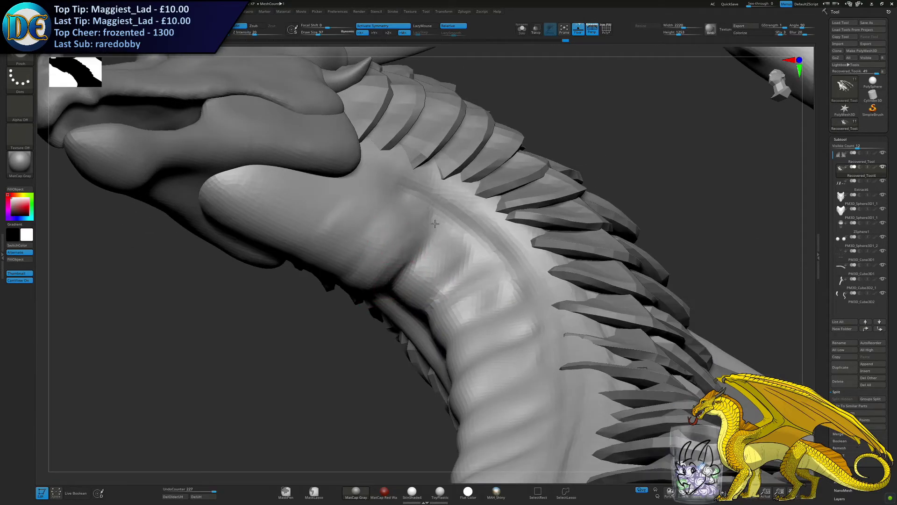
pyautogui.moveTo(393, 332); pyautogui.dragTo(376, 344)
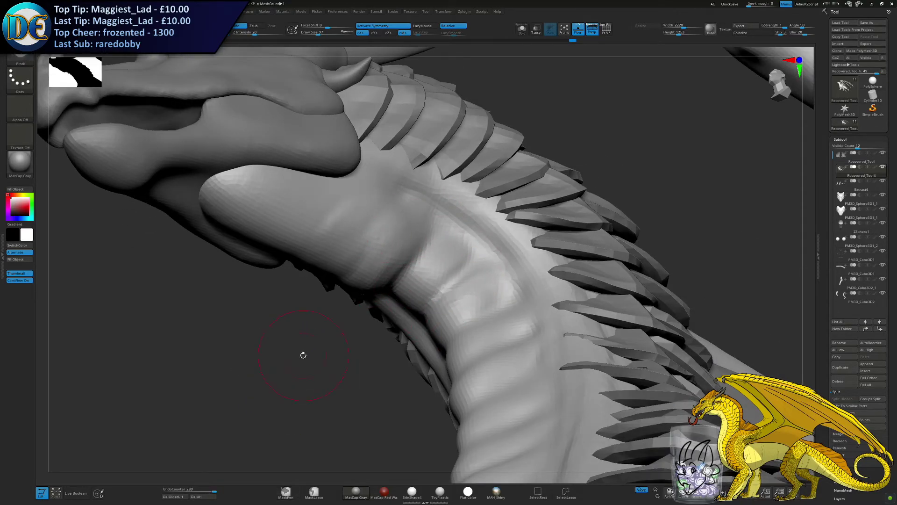
# Switch to the Move brush, enlarge it and shift the bands on the front of the neck and chest
pyautogui.rightClick(303, 355)
pyautogui.click(291, 392)
pyautogui.moveTo(465, 317)
pyautogui.keyDown('ctrl'); pyautogui.mouseDown(button='right')
pyautogui.moveTo(437, 330)
pyautogui.moveTo(458, 339)
pyautogui.moveTo(458, 286)
pyautogui.moveTo(422, 248)
pyautogui.moveTo(426, 255)
pyautogui.mouseUp(button='right'); pyautogui.keyUp('ctrl')
pyautogui.moveTo(448, 337); pyautogui.dragTo(443, 281, button='right')
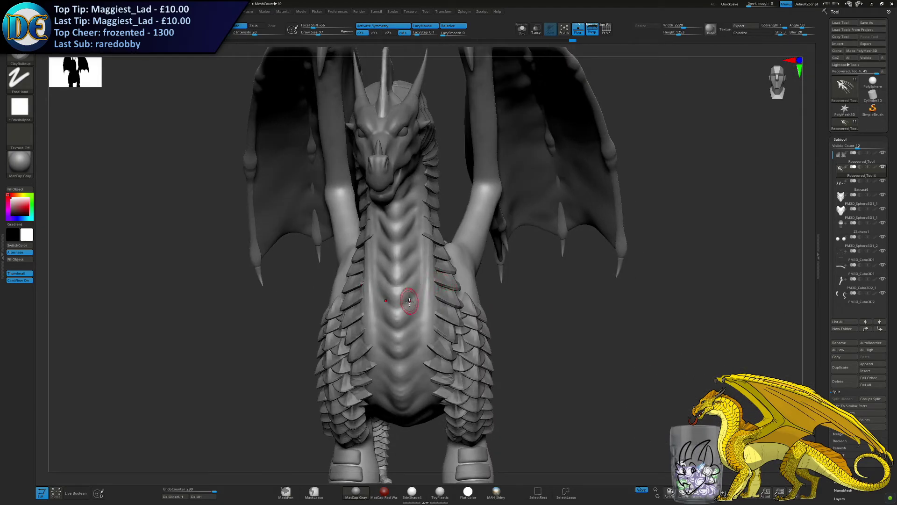
pyautogui.press('b')
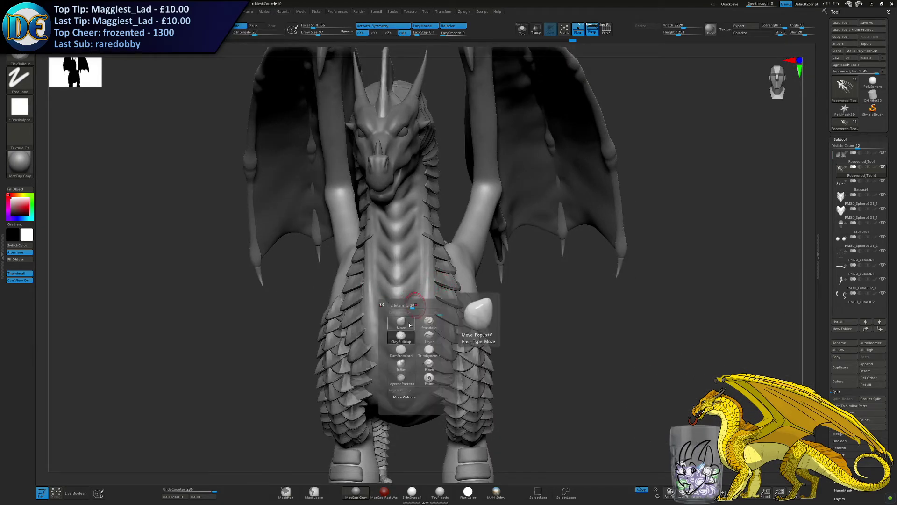
pyautogui.click(432, 319)
pyautogui.press('s')
pyautogui.moveTo(441, 284); pyautogui.dragTo(453, 285)
pyautogui.moveTo(411, 270)
pyautogui.keyDown('alt'); pyautogui.mouseDown(button='right')
pyautogui.moveTo(424, 243)
pyautogui.moveTo(423, 272)
pyautogui.mouseUp(button='right'); pyautogui.keyUp('alt')
pyautogui.press('s')
pyautogui.moveTo(431, 270); pyautogui.dragTo(434, 291)
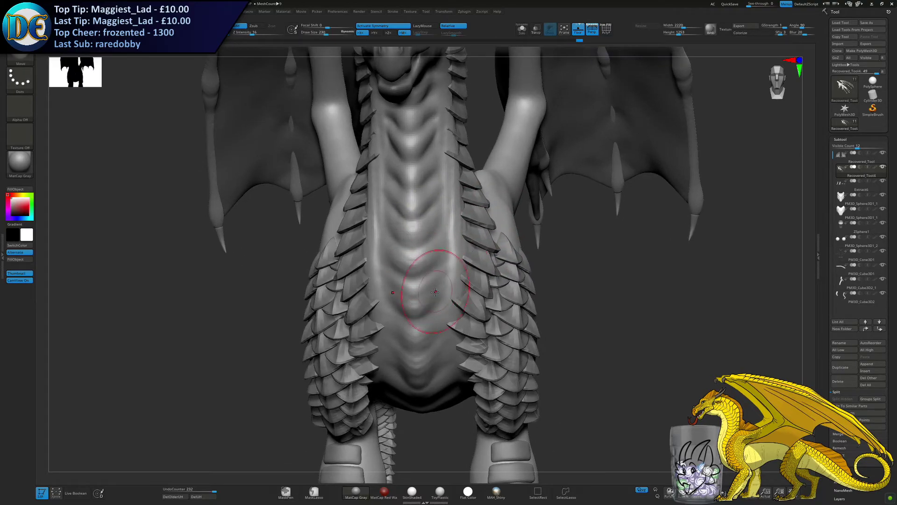
# Reshape the sides of the lower chest bands with the Move brush and clear the mask
pyautogui.moveTo(464, 354); pyautogui.dragTo(456, 294, button='right')
pyautogui.moveTo(471, 294); pyautogui.dragTo(459, 248)
pyautogui.moveTo(442, 311)
pyautogui.keyDown('ctrl'); pyautogui.mouseDown(button='right')
pyautogui.moveTo(456, 233)
pyautogui.moveTo(436, 286)
pyautogui.mouseUp(button='right'); pyautogui.keyUp('ctrl')
pyautogui.keyDown('ctrl'); pyautogui.moveTo(220, 275); pyautogui.dragTo(231, 294); pyautogui.keyUp('ctrl')
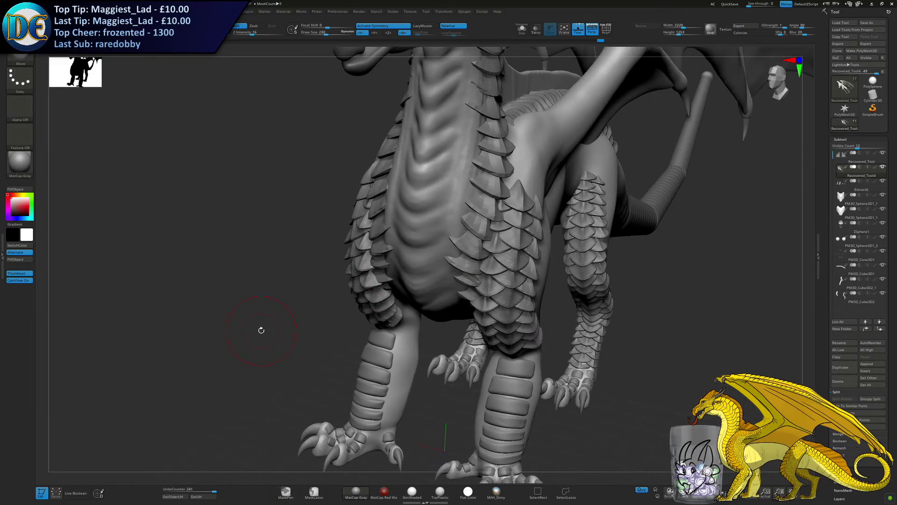
# Adjust the neck bands and their raised side border with a resized Move brush
pyautogui.moveTo(455, 240)
pyautogui.mouseDown(button='right')
pyautogui.moveTo(460, 304)
pyautogui.moveTo(475, 182)
pyautogui.moveTo(462, 208)
pyautogui.mouseUp(button='right')
pyautogui.press('s')
pyautogui.moveTo(461, 209); pyautogui.dragTo(459, 209)
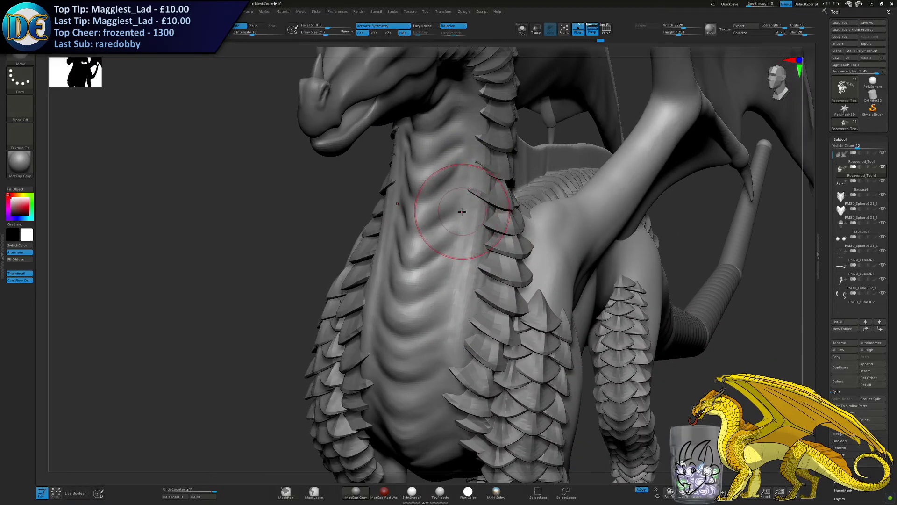
pyautogui.moveTo(463, 217); pyautogui.dragTo(469, 211, button='right')
pyautogui.press('space')
pyautogui.moveTo(468, 211); pyautogui.dragTo(470, 211)
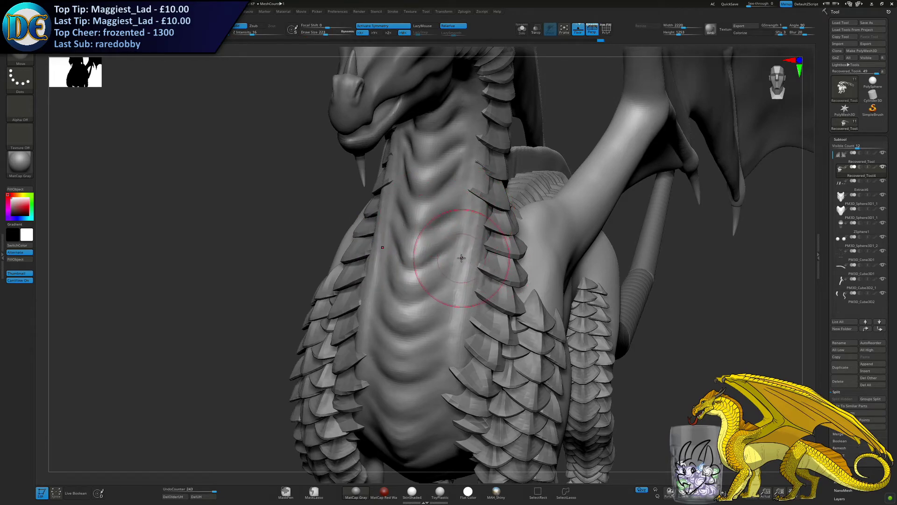
pyautogui.moveTo(489, 167); pyautogui.dragTo(486, 167)
pyautogui.keyDown('ctrl'); pyautogui.moveTo(472, 206); pyautogui.dragTo(458, 191, button='right'); pyautogui.keyUp('ctrl')
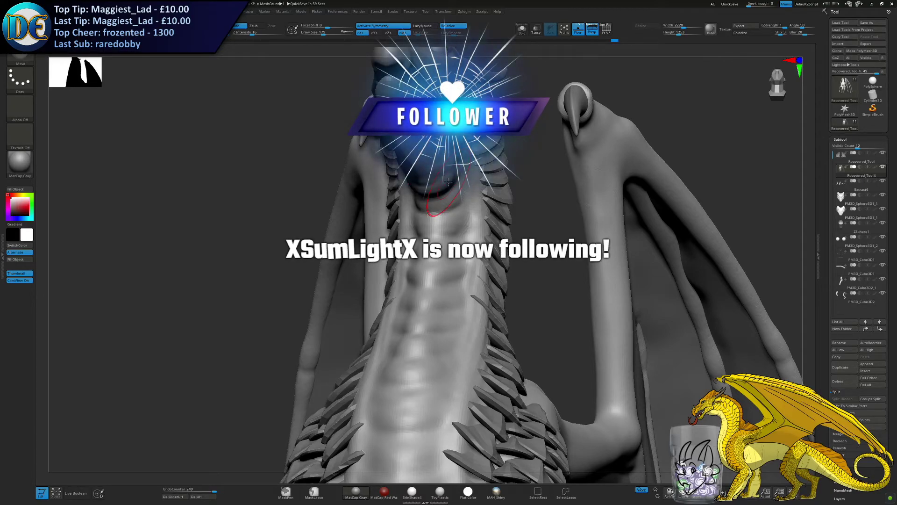
pyautogui.keyDown('ctrl'); pyautogui.moveTo(395, 303); pyautogui.dragTo(381, 243, button='right'); pyautogui.keyUp('ctrl')
pyautogui.moveTo(397, 285); pyautogui.dragTo(328, 297, button='right')
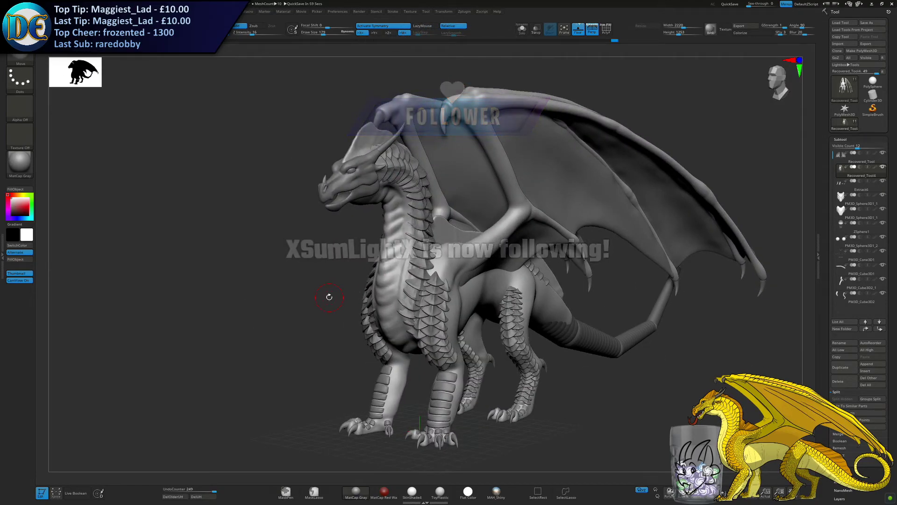
# Switch to the ClayBuildup brush, enlarge it and sculpt the first diagonal ridges on the flank behind the foreleg
pyautogui.press('space')
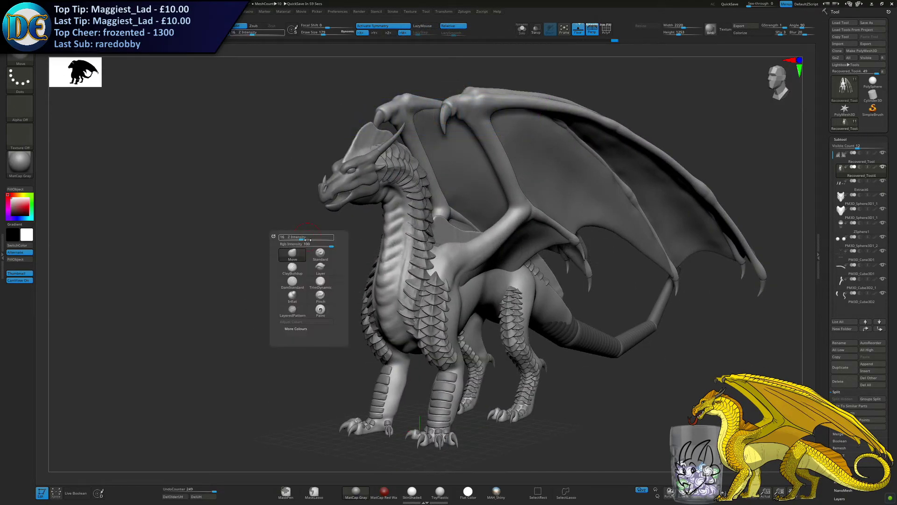
pyautogui.click(293, 275)
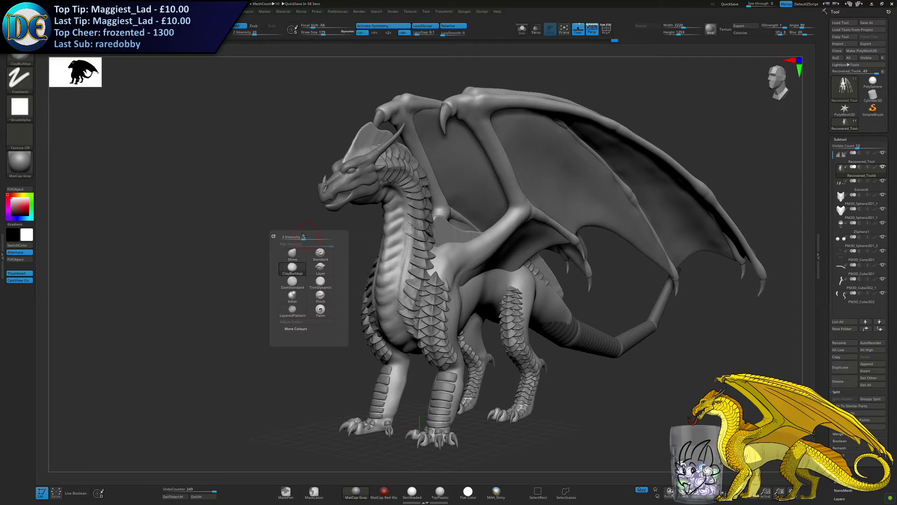
pyautogui.moveTo(279, 316); pyautogui.dragTo(277, 312, button='right')
pyautogui.moveTo(408, 341)
pyautogui.keyDown('alt'); pyautogui.mouseDown(button='right')
pyautogui.moveTo(414, 233)
pyautogui.moveTo(417, 286)
pyautogui.moveTo(436, 250)
pyautogui.moveTo(477, 288)
pyautogui.moveTo(516, 246)
pyautogui.mouseUp(button='right'); pyautogui.keyUp('alt')
pyautogui.press('s')
pyautogui.hotkey('ctrl', 'z')
pyautogui.press(']')
pyautogui.moveTo(490, 280)
pyautogui.keyDown('alt'); pyautogui.mouseDown(button='right')
pyautogui.moveTo(485, 218)
pyautogui.moveTo(519, 214)
pyautogui.mouseUp(button='right'); pyautogui.keyUp('alt')
pyautogui.moveTo(517, 200); pyautogui.dragTo(438, 259)
pyautogui.hotkey('ctrl', 'z')
pyautogui.moveTo(496, 219)
pyautogui.mouseDown()
pyautogui.moveTo(428, 279)
pyautogui.moveTo(458, 299)
pyautogui.mouseUp()
pyautogui.moveTo(461, 301); pyautogui.dragTo(432, 250, button='right')
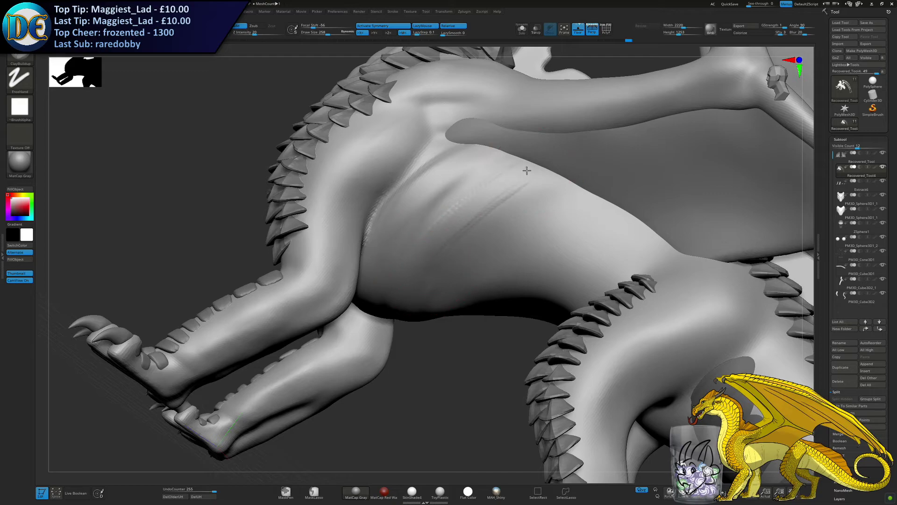
# Add diagonal ridges along the middle of the flank, smoothing them into the body
pyautogui.moveTo(476, 203)
pyautogui.mouseDown()
pyautogui.moveTo(518, 165)
pyautogui.moveTo(442, 252)
pyautogui.mouseUp()
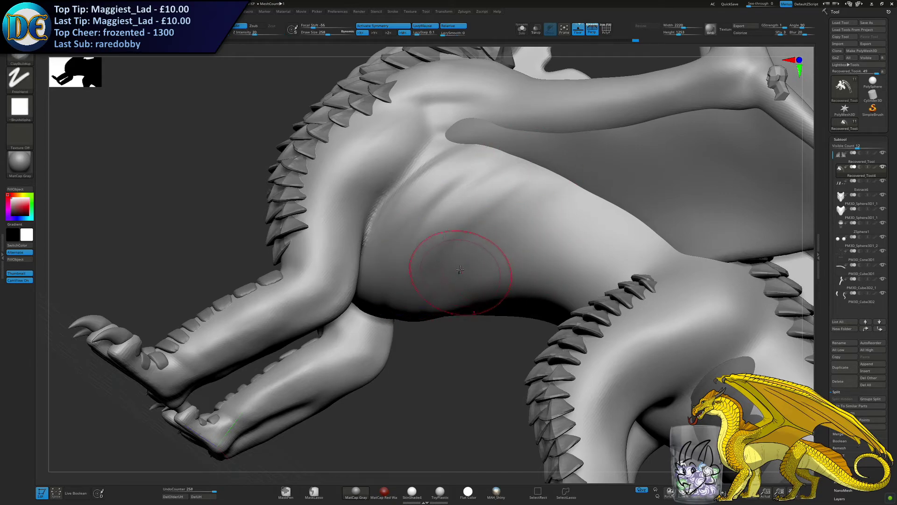
pyautogui.moveTo(528, 224)
pyautogui.keyDown('shift'); pyautogui.mouseDown()
pyautogui.moveTo(562, 191)
pyautogui.moveTo(505, 271)
pyautogui.moveTo(590, 203)
pyautogui.moveTo(517, 279)
pyautogui.mouseUp(); pyautogui.keyUp('shift')
pyautogui.moveTo(517, 279)
pyautogui.keyDown('alt'); pyautogui.mouseDown(button='right')
pyautogui.moveTo(462, 260)
pyautogui.moveTo(518, 239)
pyautogui.mouseUp(button='right'); pyautogui.keyUp('alt')
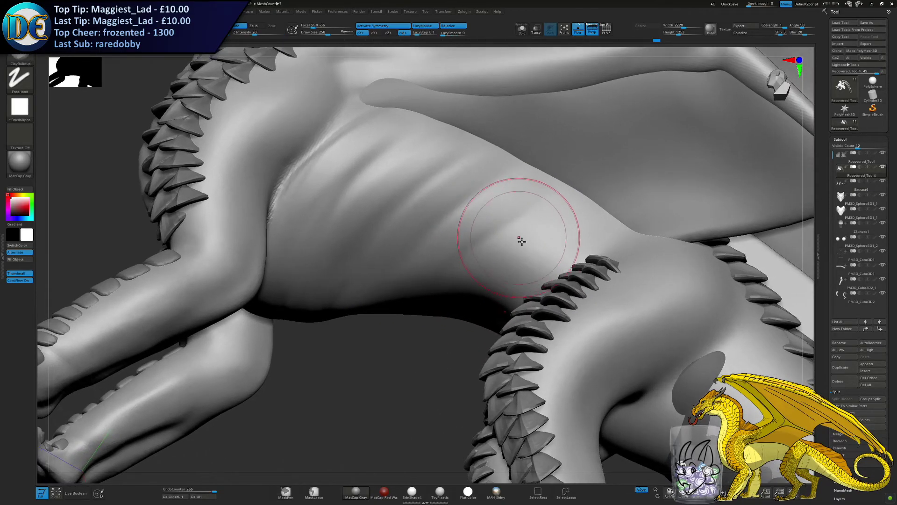
pyautogui.moveTo(481, 272)
pyautogui.mouseDown()
pyautogui.moveTo(580, 204)
pyautogui.moveTo(464, 260)
pyautogui.moveTo(552, 220)
pyautogui.mouseUp()
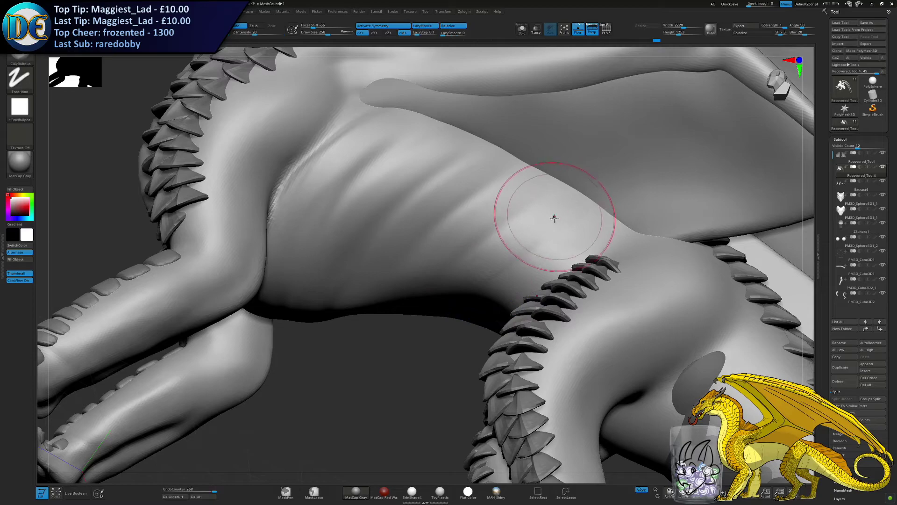
# Extend the diagonal ridges over the rear flank up to the hind leg and soften them with a smaller brush
pyautogui.moveTo(553, 220); pyautogui.dragTo(537, 260, button='right')
pyautogui.moveTo(611, 217); pyautogui.dragTo(615, 219)
pyautogui.keyDown('shift'); pyautogui.moveTo(607, 224); pyautogui.dragTo(502, 260); pyautogui.keyUp('shift')
pyautogui.moveTo(502, 259)
pyautogui.keyDown('shift'); pyautogui.mouseDown()
pyautogui.moveTo(587, 225)
pyautogui.moveTo(568, 230)
pyautogui.mouseUp(); pyautogui.keyUp('shift')
pyautogui.press('s')
pyautogui.moveTo(565, 246); pyautogui.dragTo(558, 258, button='right')
pyautogui.moveTo(539, 288); pyautogui.dragTo(624, 217)
pyautogui.keyDown('shift'); pyautogui.moveTo(534, 294); pyautogui.dragTo(505, 273); pyautogui.keyUp('shift')
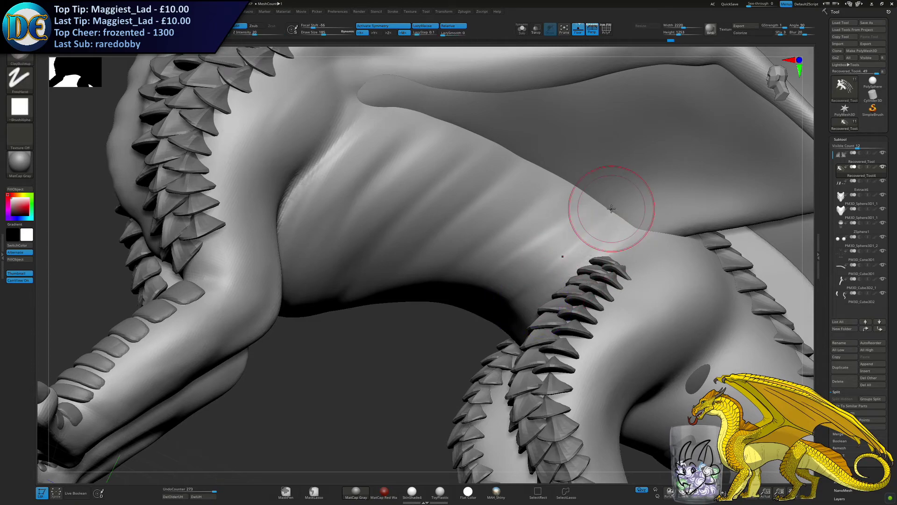
# Continue the flank ridges down onto the side of the belly and smooth their ends
pyautogui.moveTo(612, 208); pyautogui.dragTo(409, 244, button='right')
pyautogui.moveTo(448, 182)
pyautogui.mouseDown()
pyautogui.moveTo(390, 234)
pyautogui.moveTo(367, 275)
pyautogui.moveTo(441, 177)
pyautogui.mouseUp()
pyautogui.hotkey('ctrl', 'z')
pyautogui.moveTo(443, 176)
pyautogui.mouseDown()
pyautogui.moveTo(365, 265)
pyautogui.moveTo(399, 198)
pyautogui.mouseUp()
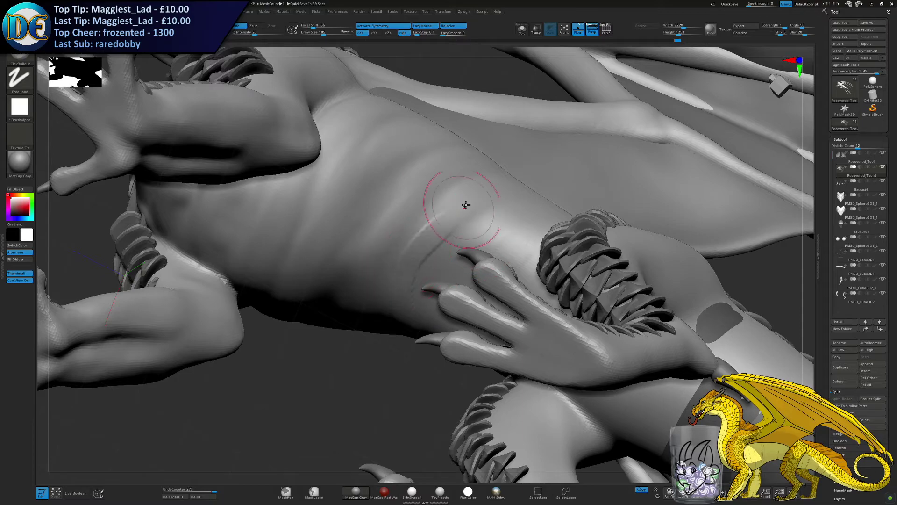
pyautogui.moveTo(406, 271); pyautogui.dragTo(410, 266, button='right')
pyautogui.keyDown('shift'); pyautogui.moveTo(410, 266); pyautogui.dragTo(444, 244); pyautogui.keyUp('shift')
pyautogui.moveTo(445, 244); pyautogui.dragTo(441, 236, button='right')
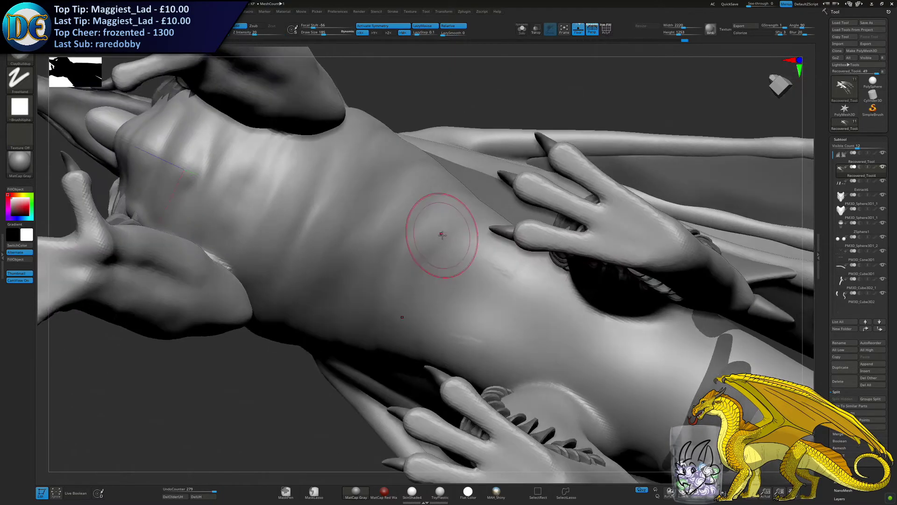
# Sculpt more bands across the rear belly in front of the hind legs
pyautogui.moveTo(483, 232)
pyautogui.mouseDown()
pyautogui.moveTo(440, 284)
pyautogui.moveTo(466, 254)
pyautogui.mouseUp()
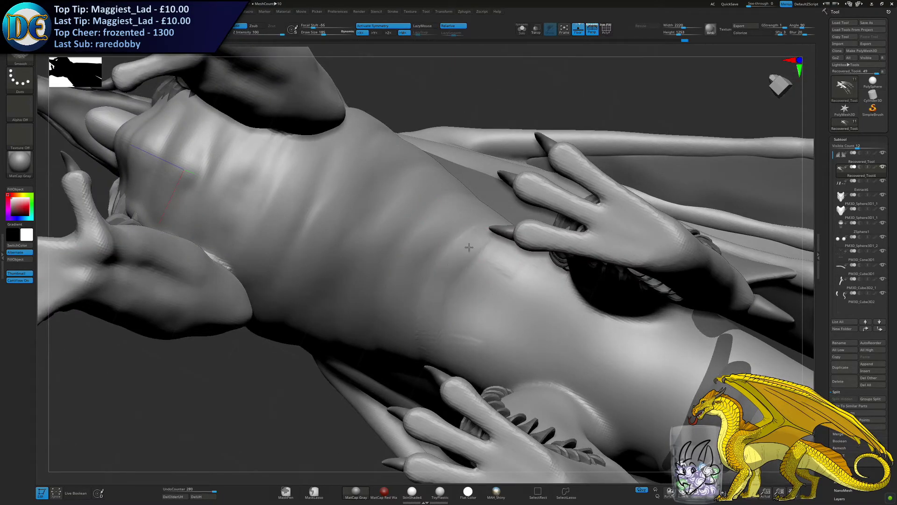
pyautogui.moveTo(519, 256); pyautogui.dragTo(483, 294)
pyautogui.moveTo(483, 294)
pyautogui.mouseDown(button='right')
pyautogui.moveTo(510, 255)
pyautogui.moveTo(507, 272)
pyautogui.mouseUp(button='right')
pyautogui.hotkey('ctrl', 'z')
pyautogui.moveTo(475, 298)
pyautogui.keyDown('shift'); pyautogui.mouseDown()
pyautogui.moveTo(523, 240)
pyautogui.moveTo(503, 310)
pyautogui.mouseUp(); pyautogui.keyUp('shift')
pyautogui.moveTo(530, 247)
pyautogui.mouseDown()
pyautogui.moveTo(503, 312)
pyautogui.moveTo(530, 268)
pyautogui.moveTo(498, 286)
pyautogui.mouseUp()
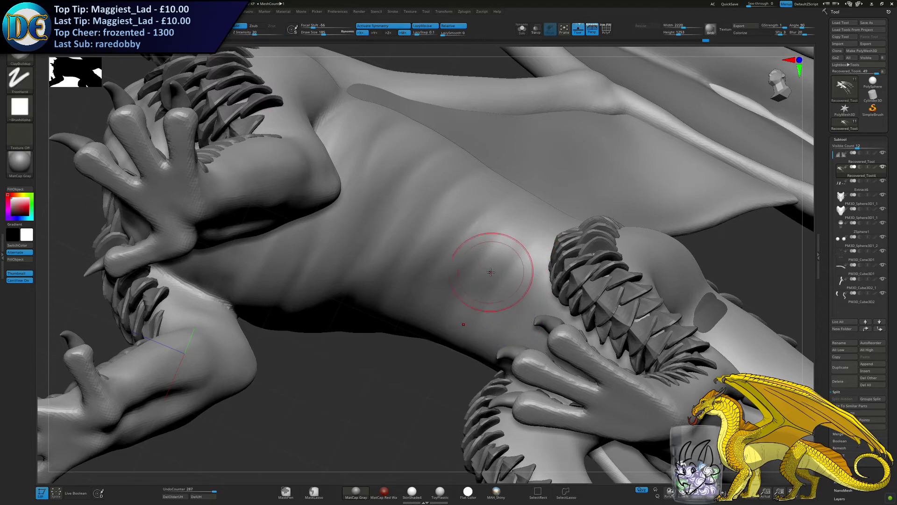
# Smooth the rearmost belly bands and the rough crease where the hind leg joins the belly
pyautogui.moveTo(491, 272)
pyautogui.mouseDown(button='right')
pyautogui.moveTo(474, 258)
pyautogui.moveTo(473, 243)
pyautogui.moveTo(480, 251)
pyautogui.mouseUp(button='right')
pyautogui.keyDown('shift'); pyautogui.moveTo(467, 274); pyautogui.dragTo(481, 254); pyautogui.keyUp('shift')
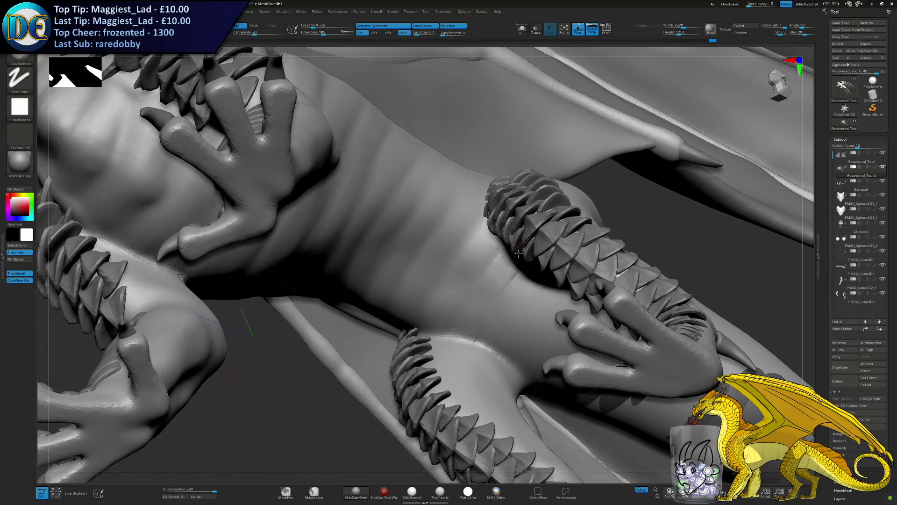
pyautogui.moveTo(490, 290)
pyautogui.keyDown('shift'); pyautogui.mouseDown()
pyautogui.moveTo(494, 265)
pyautogui.moveTo(523, 293)
pyautogui.mouseUp(); pyautogui.keyUp('shift')
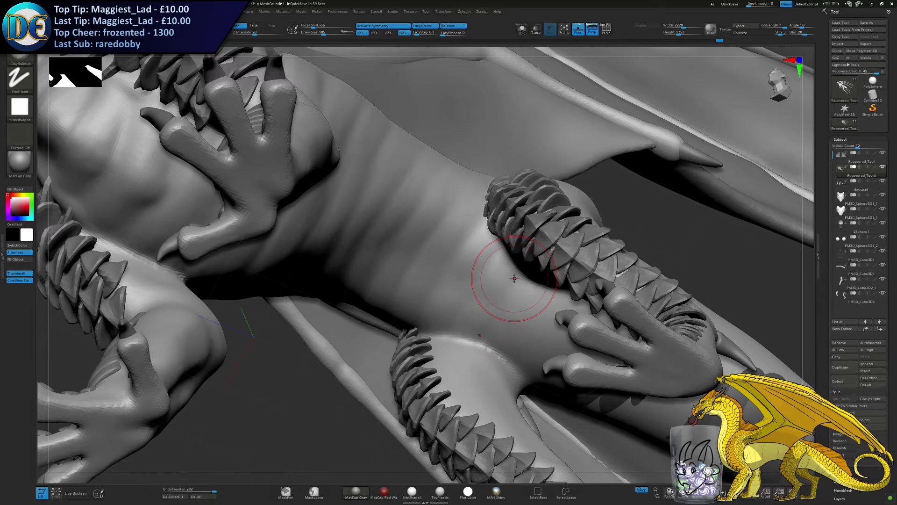
pyautogui.moveTo(514, 279); pyautogui.dragTo(509, 262, button='right')
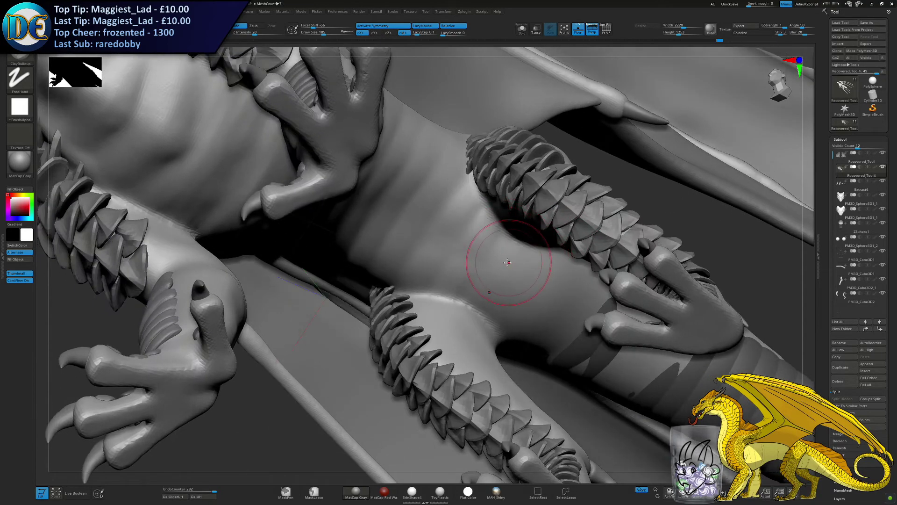
# Smooth the rear belly surface around the hind-leg joint and undo the last change
pyautogui.keyDown('shift'); pyautogui.moveTo(504, 259); pyautogui.dragTo(506, 233); pyautogui.keyUp('shift')
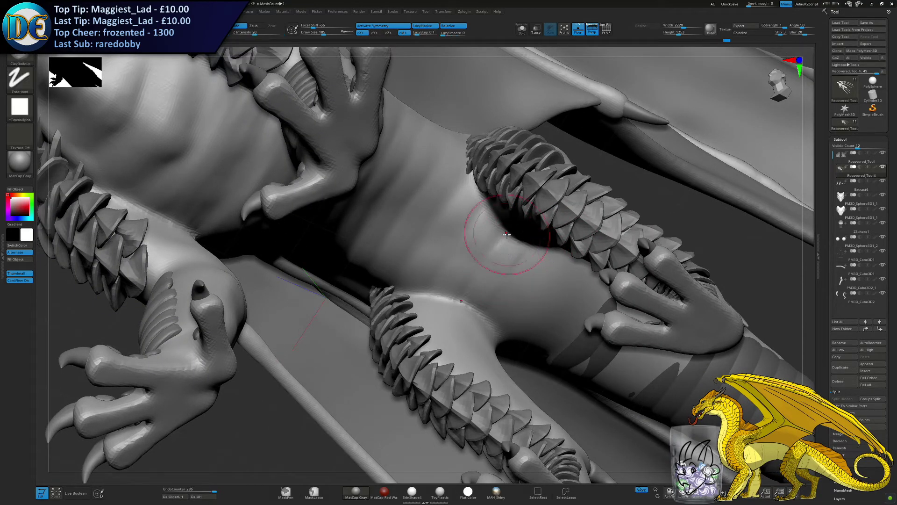
pyautogui.moveTo(507, 234); pyautogui.dragTo(520, 263, button='right')
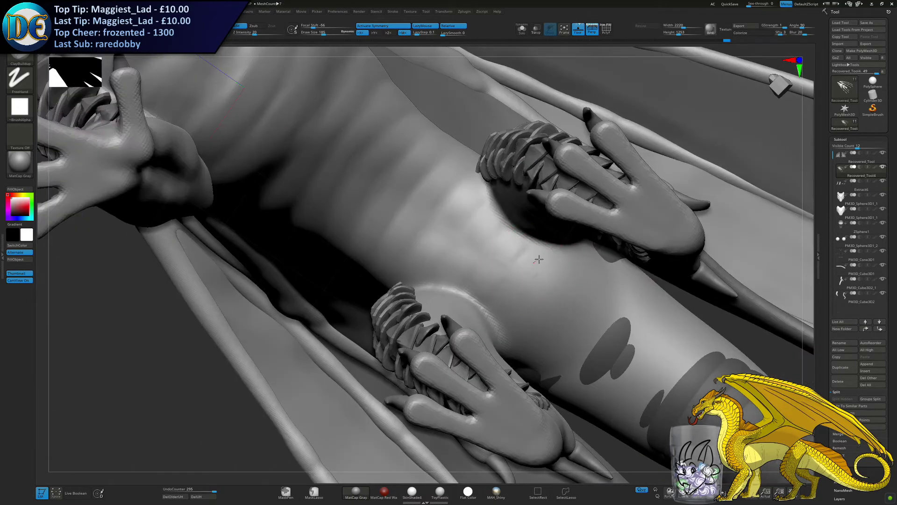
pyautogui.keyDown('shift'); pyautogui.moveTo(531, 272); pyautogui.dragTo(537, 280); pyautogui.keyUp('shift')
pyautogui.moveTo(537, 281)
pyautogui.mouseDown(button='right')
pyautogui.moveTo(517, 244)
pyautogui.moveTo(535, 247)
pyautogui.moveTo(521, 231)
pyautogui.mouseUp(button='right')
pyautogui.keyDown('shift'); pyautogui.moveTo(521, 231); pyautogui.dragTo(517, 242); pyautogui.keyUp('shift')
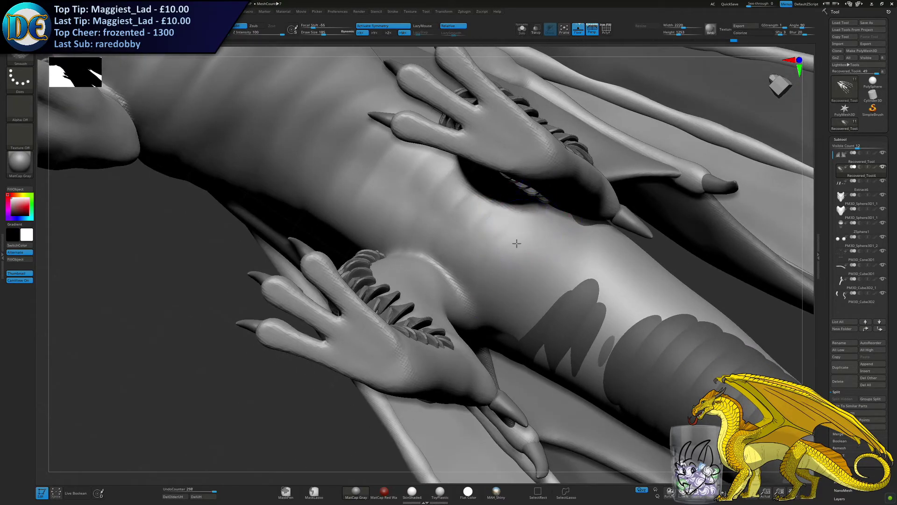
pyautogui.moveTo(523, 237)
pyautogui.mouseDown(button='right')
pyautogui.moveTo(487, 221)
pyautogui.moveTo(475, 230)
pyautogui.mouseUp(button='right')
pyautogui.hotkey('ctrl', 'z')
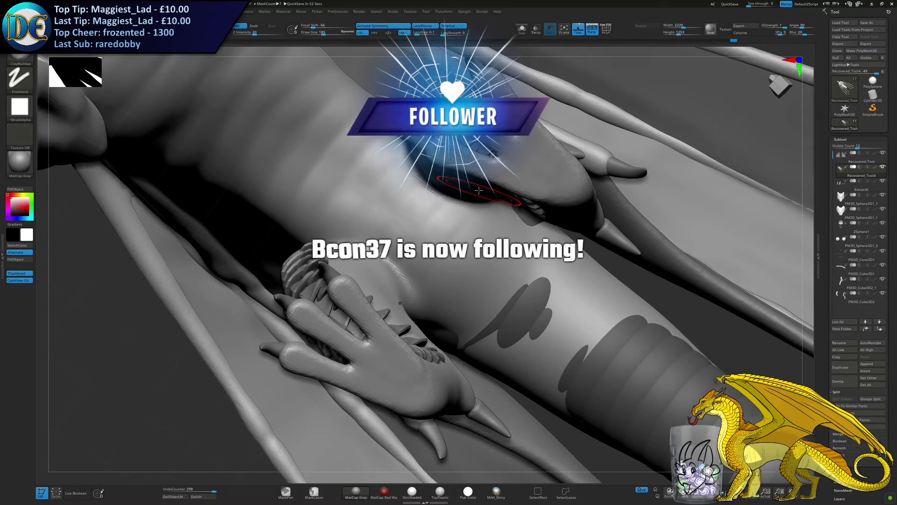
# Add a few more band strokes across the rear belly beside the hind-leg joint
pyautogui.moveTo(479, 190); pyautogui.dragTo(429, 217, button='right')
pyautogui.moveTo(428, 218); pyautogui.dragTo(405, 246)
pyautogui.moveTo(448, 202)
pyautogui.mouseDown()
pyautogui.moveTo(416, 252)
pyautogui.moveTo(427, 261)
pyautogui.moveTo(480, 211)
pyautogui.moveTo(456, 244)
pyautogui.moveTo(467, 224)
pyautogui.moveTo(460, 237)
pyautogui.mouseUp()
pyautogui.moveTo(456, 235)
pyautogui.mouseDown(button='right')
pyautogui.moveTo(367, 304)
pyautogui.moveTo(391, 331)
pyautogui.moveTo(367, 314)
pyautogui.moveTo(370, 304)
pyautogui.moveTo(391, 305)
pyautogui.moveTo(361, 345)
pyautogui.moveTo(353, 309)
pyautogui.mouseUp(button='right')
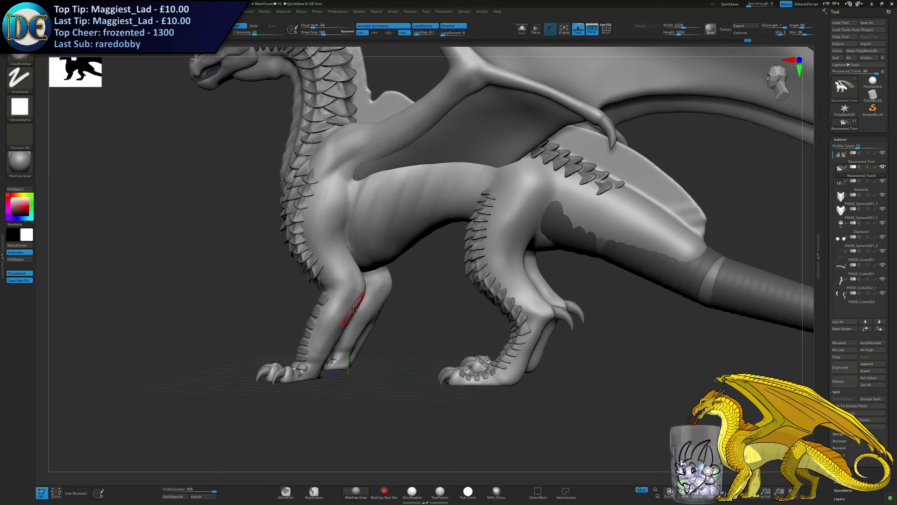
# Sculpt a series of crosswise bands up the back of the forelegs from the wrist, using a resized brush
pyautogui.moveTo(353, 317)
pyautogui.keyDown('alt'); pyautogui.mouseDown(button='right')
pyautogui.moveTo(383, 241)
pyautogui.moveTo(374, 296)
pyautogui.moveTo(320, 250)
pyautogui.moveTo(415, 280)
pyautogui.moveTo(423, 250)
pyautogui.moveTo(393, 271)
pyautogui.mouseUp(button='right'); pyautogui.keyUp('alt')
pyautogui.press('s')
pyautogui.press('s')
pyautogui.moveTo(392, 272); pyautogui.dragTo(395, 272)
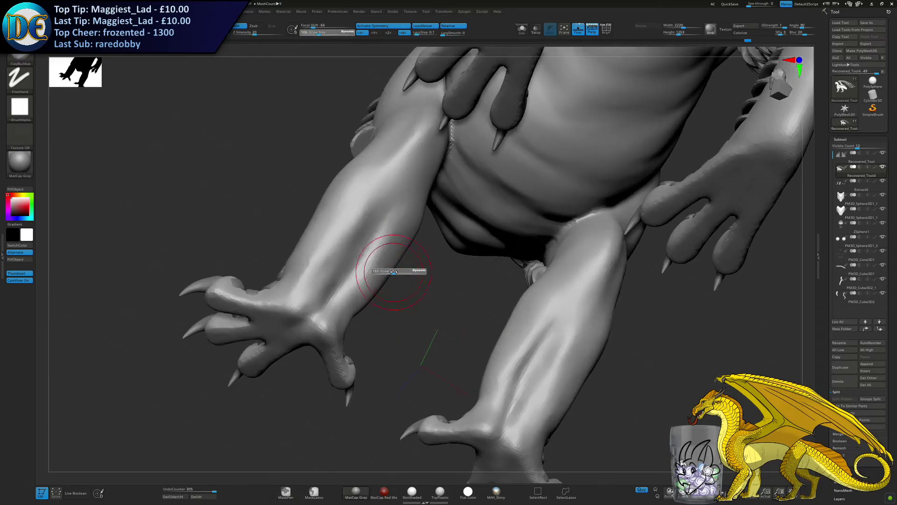
pyautogui.keyDown('ctrl'); pyautogui.moveTo(364, 223); pyautogui.dragTo(365, 231, button='right'); pyautogui.keyUp('ctrl')
pyautogui.press('s')
pyautogui.moveTo(365, 231); pyautogui.dragTo(368, 231)
pyautogui.moveTo(371, 254); pyautogui.dragTo(408, 132, button='right')
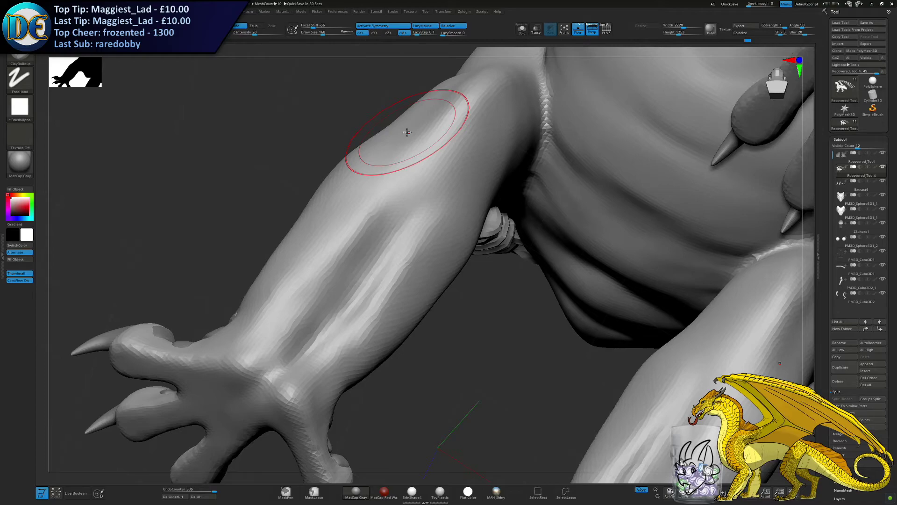
pyautogui.moveTo(322, 322)
pyautogui.keyDown('alt'); pyautogui.mouseDown(button='right')
pyautogui.moveTo(315, 301)
pyautogui.moveTo(278, 272)
pyautogui.mouseUp(button='right'); pyautogui.keyUp('alt')
pyautogui.moveTo(257, 296)
pyautogui.mouseDown()
pyautogui.moveTo(306, 332)
pyautogui.moveTo(320, 328)
pyautogui.mouseUp()
pyautogui.moveTo(301, 262)
pyautogui.mouseDown()
pyautogui.moveTo(357, 314)
pyautogui.moveTo(355, 306)
pyautogui.mouseUp()
pyautogui.moveTo(324, 211)
pyautogui.mouseDown()
pyautogui.moveTo(389, 269)
pyautogui.moveTo(403, 266)
pyautogui.mouseUp()
pyautogui.moveTo(348, 172)
pyautogui.mouseDown()
pyautogui.moveTo(411, 234)
pyautogui.moveTo(413, 224)
pyautogui.mouseUp()
pyautogui.moveTo(395, 144); pyautogui.dragTo(442, 187)
pyautogui.hotkey('ctrl', 'z')
pyautogui.moveTo(392, 137); pyautogui.dragTo(433, 181)
pyautogui.keyDown('alt'); pyautogui.moveTo(425, 173); pyautogui.dragTo(387, 268, button='right'); pyautogui.keyUp('alt')
pyautogui.moveTo(421, 204); pyautogui.dragTo(374, 234)
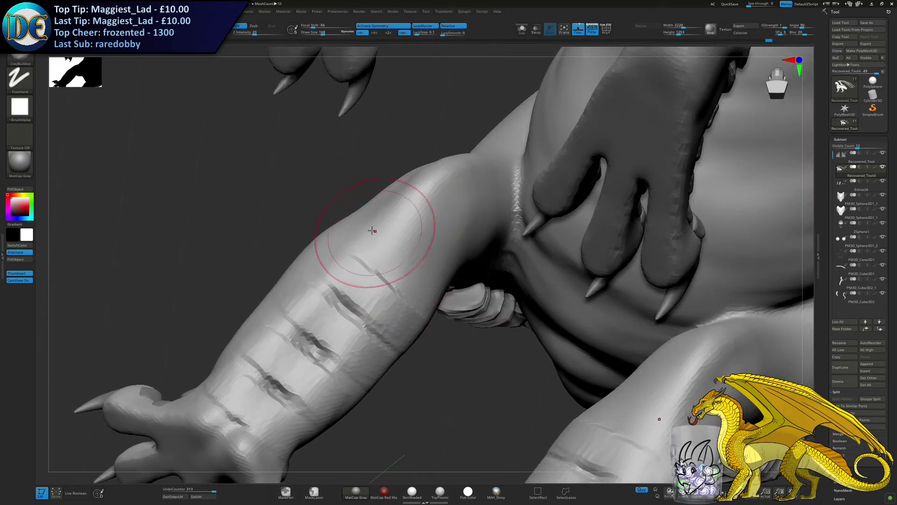
pyautogui.hotkey('ctrl', 'z')
pyautogui.hotkey('ctrl', 'z')
pyautogui.hotkey('ctrl', 'z')
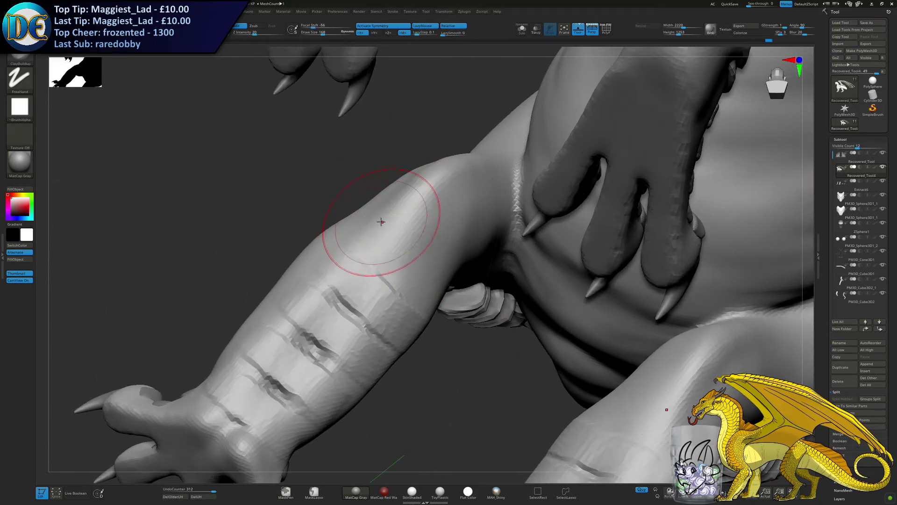
# Continue the crosswise bands up the back of the forelegs towards the elbow
pyautogui.moveTo(381, 221); pyautogui.dragTo(387, 227, button='right')
pyautogui.moveTo(343, 248); pyautogui.dragTo(393, 236, button='right')
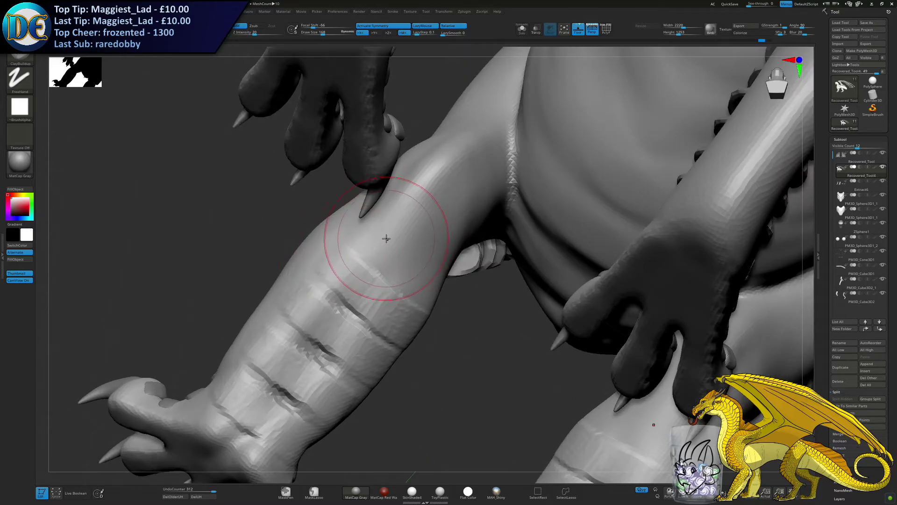
pyautogui.moveTo(378, 226); pyautogui.dragTo(422, 262)
pyautogui.moveTo(405, 186)
pyautogui.mouseDown()
pyautogui.moveTo(436, 215)
pyautogui.moveTo(443, 202)
pyautogui.mouseUp()
pyautogui.moveTo(443, 156); pyautogui.dragTo(446, 162)
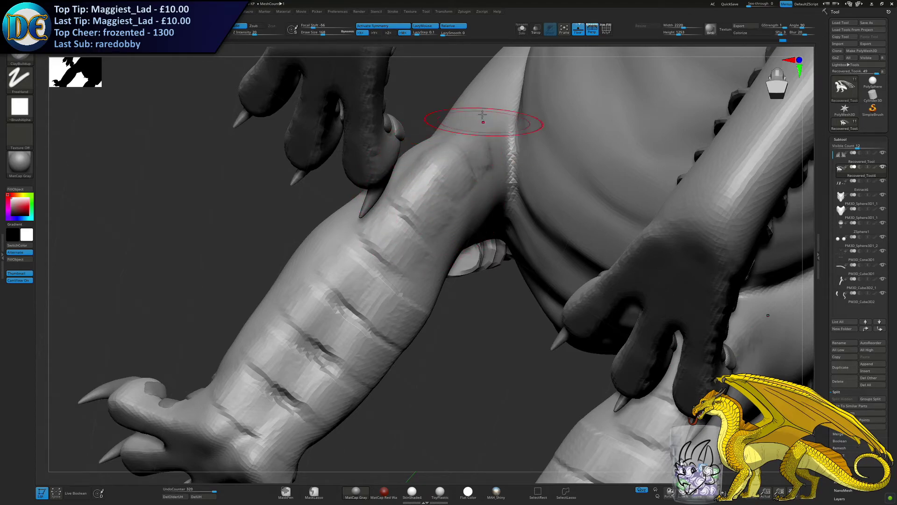
# Extend the bands over the elbow and up to where the foreleg meets the chest
pyautogui.moveTo(469, 129); pyautogui.dragTo(537, 154, button='right')
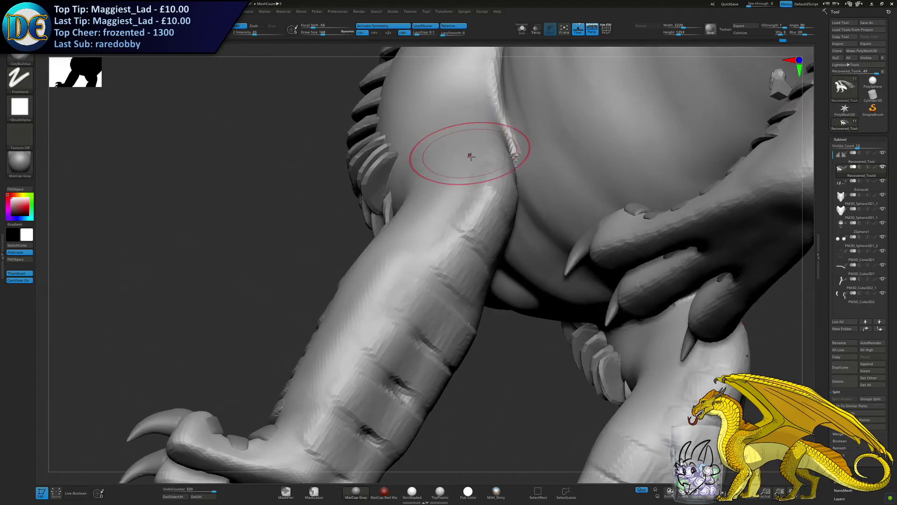
pyautogui.moveTo(465, 175); pyautogui.dragTo(475, 146, button='right')
pyautogui.moveTo(481, 125); pyautogui.dragTo(502, 131)
pyautogui.moveTo(502, 131); pyautogui.dragTo(497, 177, button='right')
pyautogui.moveTo(490, 152); pyautogui.dragTo(508, 192)
pyautogui.keyDown('ctrl'); pyautogui.moveTo(239, 312); pyautogui.dragTo(265, 279); pyautogui.keyUp('ctrl')
pyautogui.keyDown('ctrl'); pyautogui.moveTo(378, 341); pyautogui.dragTo(380, 295, button='right'); pyautogui.keyUp('ctrl')
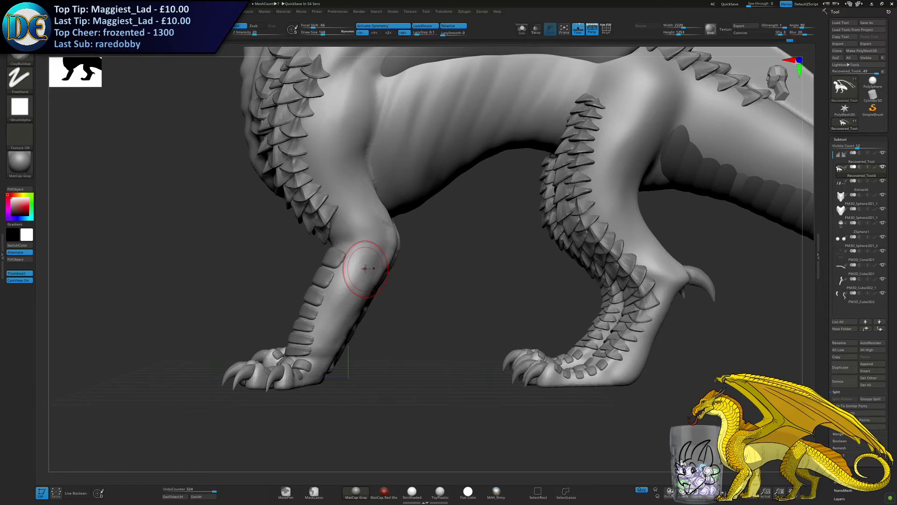
# Examine the whole dragon from the front and side to judge the foreleg banding
pyautogui.keyDown('ctrl'); pyautogui.moveTo(290, 395); pyautogui.dragTo(297, 330, button='right'); pyautogui.keyUp('ctrl')
pyautogui.moveTo(296, 330); pyautogui.dragTo(259, 317)
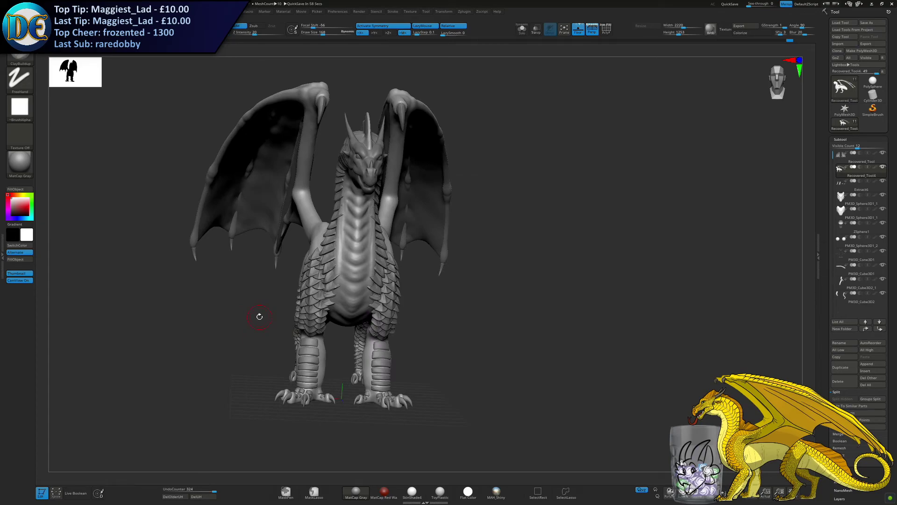
pyautogui.moveTo(260, 316); pyautogui.dragTo(299, 318)
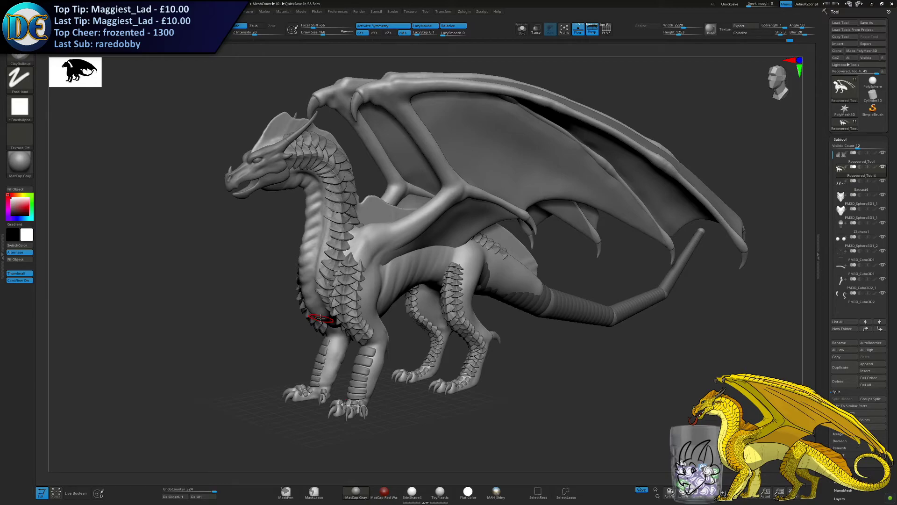
pyautogui.keyDown('alt'); pyautogui.moveTo(214, 342); pyautogui.dragTo(214, 271, button='right'); pyautogui.keyUp('alt')
pyautogui.moveTo(332, 300); pyautogui.dragTo(354, 302, button='right')
pyautogui.keyDown('ctrl'); pyautogui.moveTo(354, 302); pyautogui.dragTo(336, 329, button='right'); pyautogui.keyUp('ctrl')
pyautogui.moveTo(335, 330); pyautogui.dragTo(328, 310)
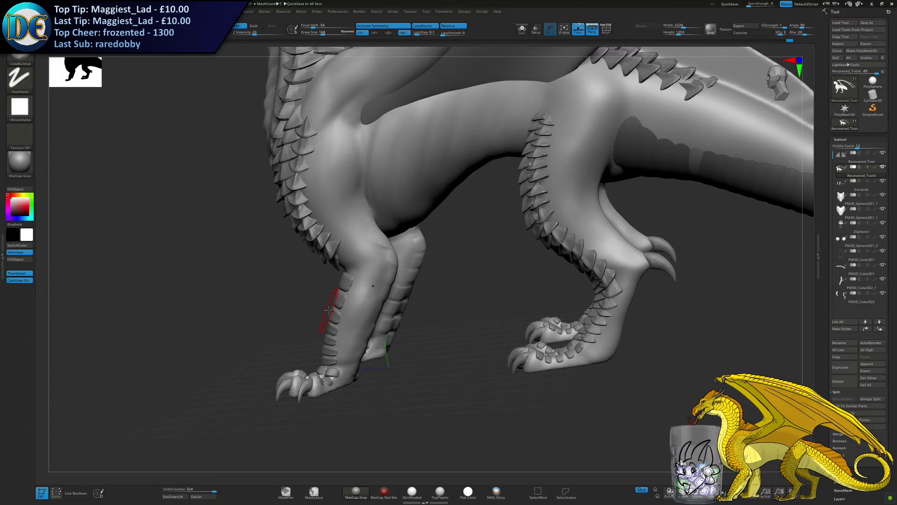
# Carry the bands around onto the outer side of the lower foreleg, working up from the wrist with an adjusted brush size
pyautogui.moveTo(455, 334); pyautogui.dragTo(290, 312)
pyautogui.keyDown('alt'); pyautogui.moveTo(289, 280); pyautogui.dragTo(315, 322); pyautogui.keyUp('alt')
pyautogui.moveTo(262, 301); pyautogui.dragTo(341, 293)
pyautogui.press('s')
pyautogui.moveTo(326, 335); pyautogui.dragTo(330, 336)
pyautogui.moveTo(330, 343)
pyautogui.mouseDown(button='right')
pyautogui.moveTo(262, 313)
pyautogui.moveTo(305, 311)
pyautogui.moveTo(307, 259)
pyautogui.moveTo(299, 299)
pyautogui.mouseUp(button='right')
pyautogui.moveTo(299, 299); pyautogui.dragTo(328, 300)
pyautogui.moveTo(297, 332); pyautogui.dragTo(348, 332)
pyautogui.moveTo(320, 300); pyautogui.dragTo(380, 308)
pyautogui.moveTo(335, 275); pyautogui.dragTo(395, 271)
pyautogui.moveTo(363, 236); pyautogui.dragTo(416, 245)
pyautogui.moveTo(389, 204)
pyautogui.mouseDown()
pyautogui.moveTo(423, 201)
pyautogui.moveTo(446, 210)
pyautogui.mouseUp()
# Sculpt further bands over the outer side of the elbow and smooth the topmost one
pyautogui.keyDown('alt'); pyautogui.moveTo(411, 170); pyautogui.dragTo(404, 221, button='right'); pyautogui.keyUp('alt')
pyautogui.moveTo(405, 190); pyautogui.dragTo(445, 199)
pyautogui.moveTo(435, 161)
pyautogui.mouseDown()
pyautogui.moveTo(463, 164)
pyautogui.moveTo(462, 154)
pyautogui.mouseUp()
pyautogui.moveTo(438, 163)
pyautogui.keyDown('alt'); pyautogui.mouseDown(button='right')
pyautogui.moveTo(457, 248)
pyautogui.moveTo(462, 233)
pyautogui.moveTo(437, 210)
pyautogui.mouseUp(button='right'); pyautogui.keyUp('alt')
pyautogui.moveTo(434, 200)
pyautogui.mouseDown()
pyautogui.moveTo(484, 211)
pyautogui.moveTo(474, 175)
pyautogui.mouseUp()
pyautogui.moveTo(437, 151); pyautogui.dragTo(472, 161)
pyautogui.keyDown('ctrl'); pyautogui.moveTo(206, 204); pyautogui.dragTo(230, 242); pyautogui.keyUp('ctrl')
pyautogui.keyDown('shift'); pyautogui.moveTo(442, 148); pyautogui.dragTo(470, 161); pyautogui.keyUp('shift')
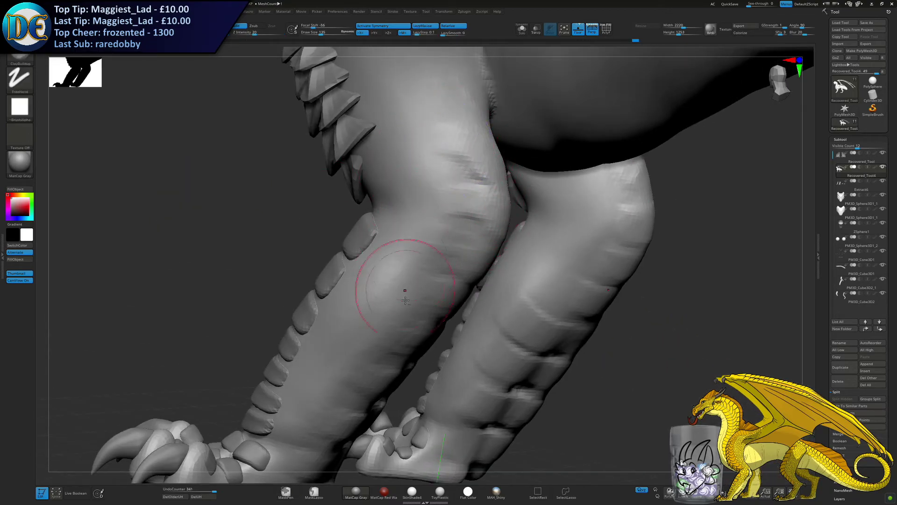
# Sculpt bands across the inner side of the upper forearm and elbow
pyautogui.keyDown('alt'); pyautogui.moveTo(397, 312); pyautogui.dragTo(355, 211, button='right'); pyautogui.keyUp('alt')
pyautogui.keyDown('alt'); pyautogui.moveTo(410, 327); pyautogui.dragTo(392, 294, button='right'); pyautogui.keyUp('alt')
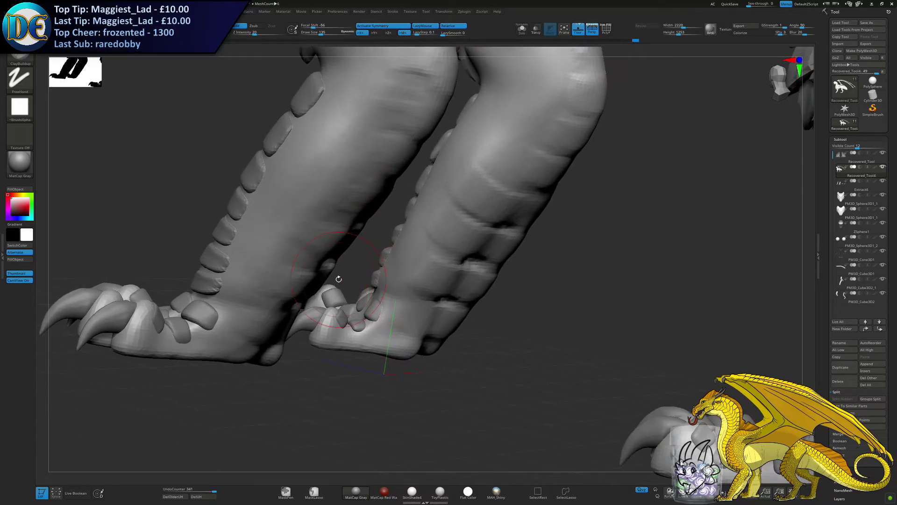
pyautogui.keyDown('ctrl'); pyautogui.moveTo(458, 351); pyautogui.dragTo(450, 283, button='right'); pyautogui.keyUp('ctrl')
pyautogui.keyDown('ctrl'); pyautogui.moveTo(435, 194); pyautogui.dragTo(435, 240, button='right'); pyautogui.keyUp('ctrl')
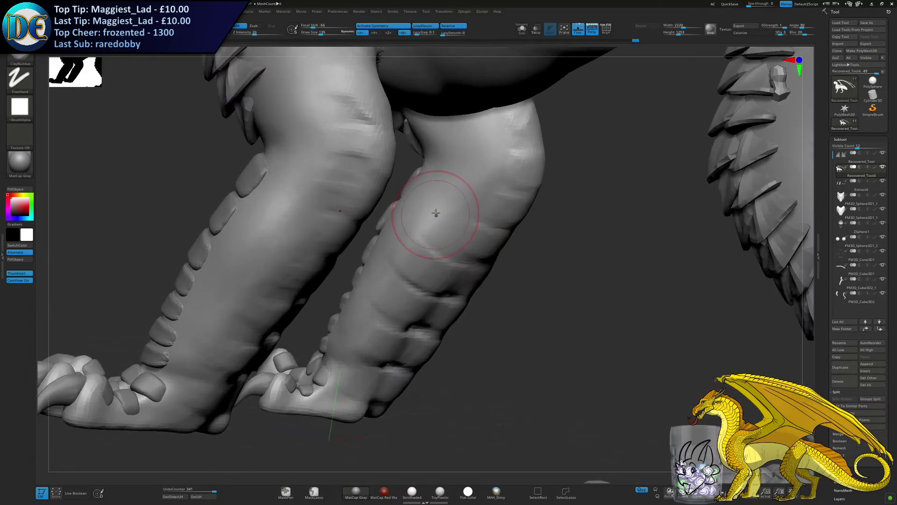
pyautogui.moveTo(468, 206)
pyautogui.mouseDown()
pyautogui.moveTo(451, 234)
pyautogui.moveTo(436, 229)
pyautogui.mouseUp()
pyautogui.moveTo(467, 188); pyautogui.dragTo(500, 198)
pyautogui.moveTo(474, 163); pyautogui.dragTo(515, 172)
pyautogui.moveTo(484, 140)
pyautogui.mouseDown()
pyautogui.moveTo(525, 158)
pyautogui.moveTo(524, 149)
pyautogui.moveTo(482, 210)
pyautogui.mouseUp()
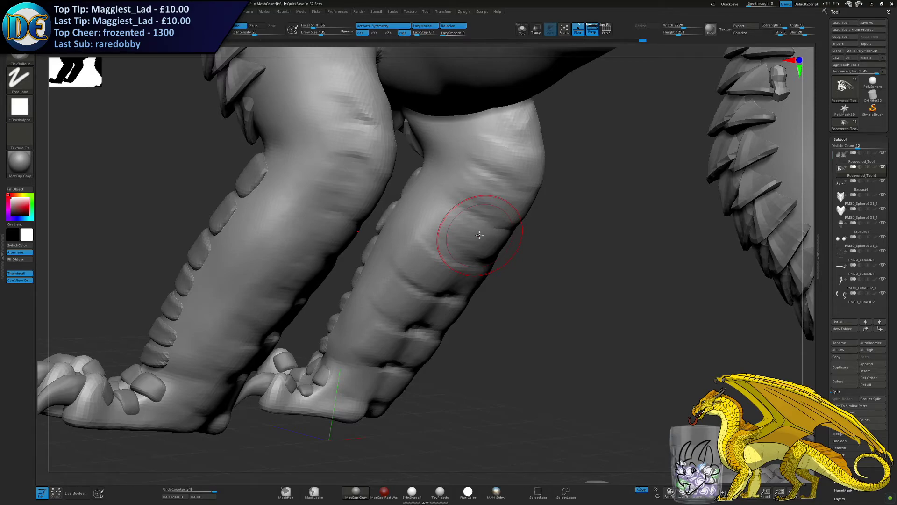
# Soften the new bands on the inner side of the elbow
pyautogui.moveTo(471, 190); pyautogui.dragTo(473, 176, button='right')
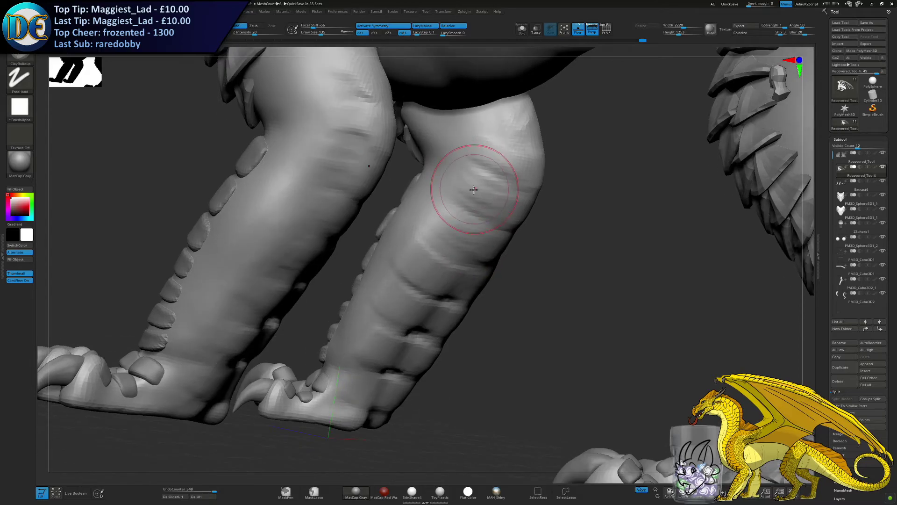
pyautogui.keyDown('shift'); pyautogui.moveTo(473, 198); pyautogui.dragTo(495, 178); pyautogui.keyUp('shift')
pyautogui.keyDown('ctrl'); pyautogui.moveTo(469, 284); pyautogui.dragTo(461, 232, button='right'); pyautogui.keyUp('ctrl')
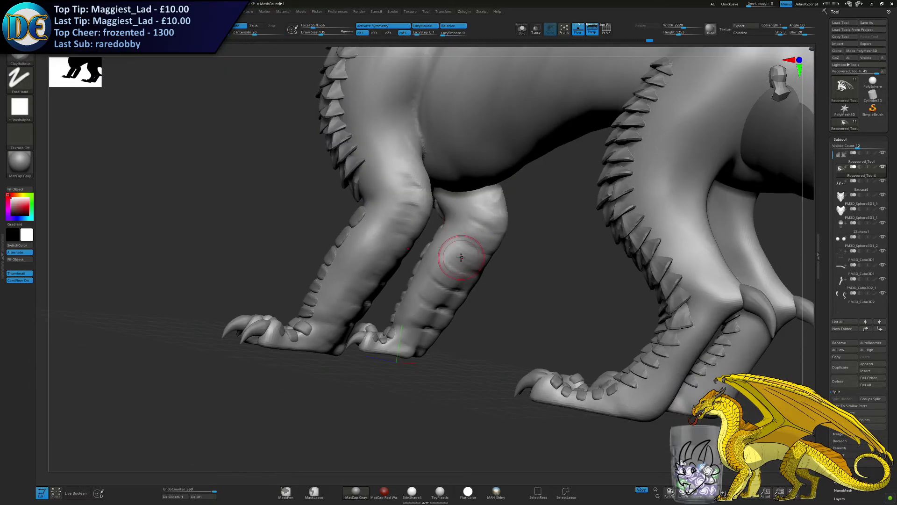
pyautogui.moveTo(306, 338); pyautogui.dragTo(289, 335, button='right')
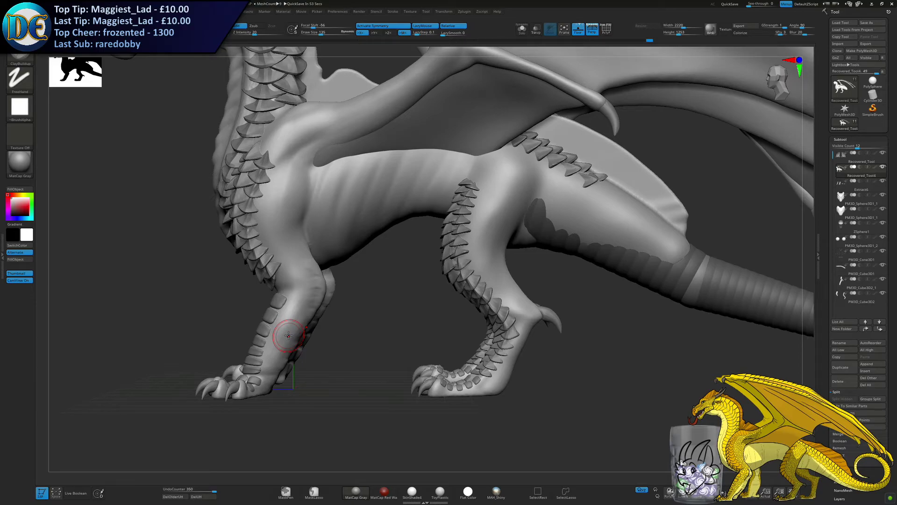
# Save the project with the finished foreleg banding
pyautogui.keyDown('ctrl'); pyautogui.moveTo(253, 366); pyautogui.dragTo(265, 299, button='right'); pyautogui.keyUp('ctrl')
pyautogui.moveTo(265, 299); pyautogui.dragTo(321, 326, button='right')
pyautogui.hotkey('ctrl', 's')
pyautogui.press('Return')
pyautogui.press('Return')
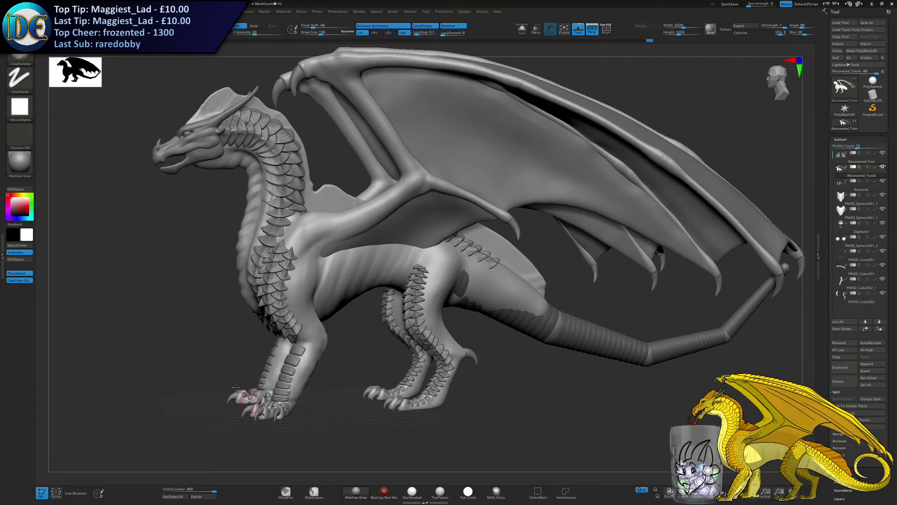
# Undo the unwanted elbow strokes and rework the bands around the back of the elbow
pyautogui.moveTo(162, 354); pyautogui.dragTo(157, 357)
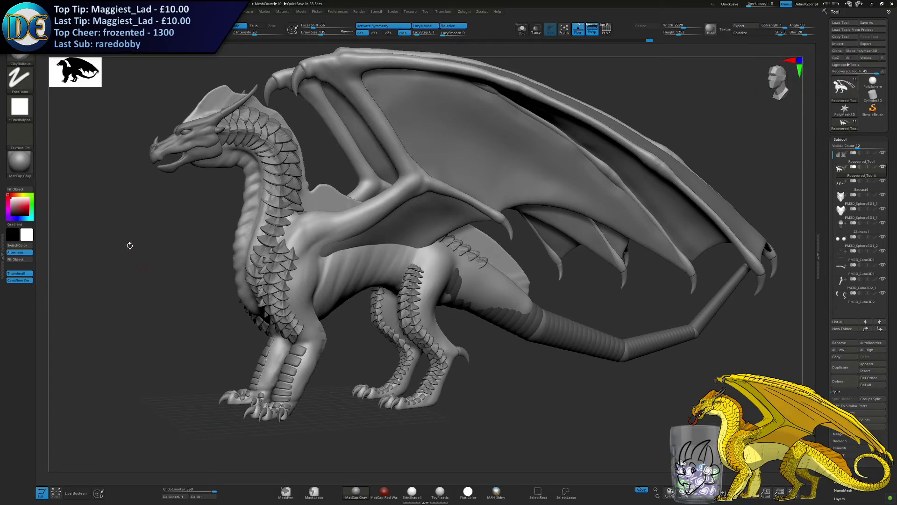
pyautogui.keyDown('alt'); pyautogui.moveTo(182, 220); pyautogui.dragTo(342, 253); pyautogui.keyUp('alt')
pyautogui.moveTo(341, 253)
pyautogui.mouseDown(button='right')
pyautogui.moveTo(345, 234)
pyautogui.moveTo(360, 261)
pyautogui.moveTo(345, 255)
pyautogui.mouseUp(button='right')
pyautogui.moveTo(421, 183); pyautogui.dragTo(426, 201)
pyautogui.moveTo(414, 209); pyautogui.dragTo(421, 229, button='right')
pyautogui.moveTo(421, 228); pyautogui.dragTo(444, 218)
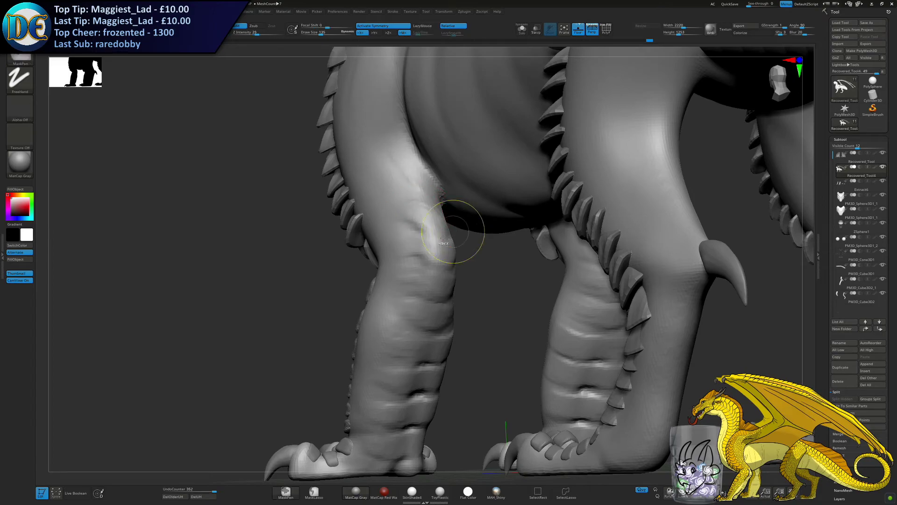
pyautogui.hotkey('ctrl', 'z')
pyautogui.hotkey('ctrl', 'z')
pyautogui.moveTo(406, 258)
pyautogui.mouseDown()
pyautogui.moveTo(441, 262)
pyautogui.moveTo(442, 242)
pyautogui.mouseUp()
pyautogui.moveTo(411, 277); pyautogui.dragTo(443, 257)
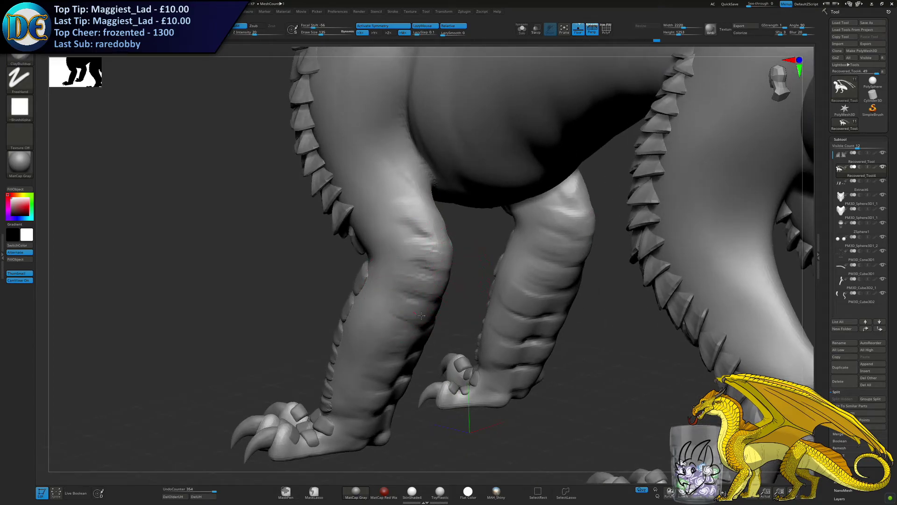
# Deepen the bands on the outer forearm and extend the inner forearm bands up over the elbow
pyautogui.moveTo(381, 314); pyautogui.dragTo(405, 340)
pyautogui.moveTo(546, 257)
pyautogui.mouseDown()
pyautogui.moveTo(582, 268)
pyautogui.moveTo(578, 276)
pyautogui.mouseUp()
pyautogui.moveTo(548, 241); pyautogui.dragTo(581, 252)
pyautogui.moveTo(533, 216); pyautogui.dragTo(585, 233)
pyautogui.moveTo(469, 306)
pyautogui.mouseDown()
pyautogui.moveTo(417, 254)
pyautogui.moveTo(454, 266)
pyautogui.moveTo(435, 317)
pyautogui.mouseUp()
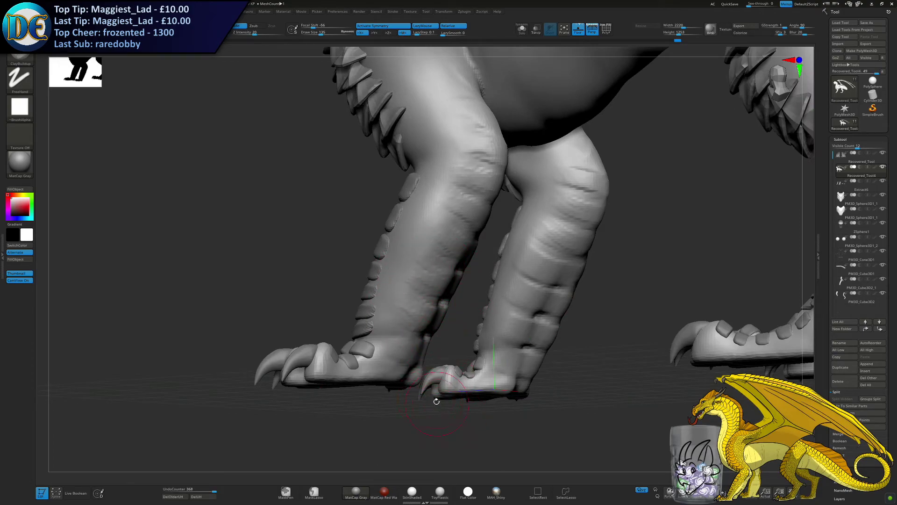
pyautogui.moveTo(567, 344); pyautogui.dragTo(537, 330)
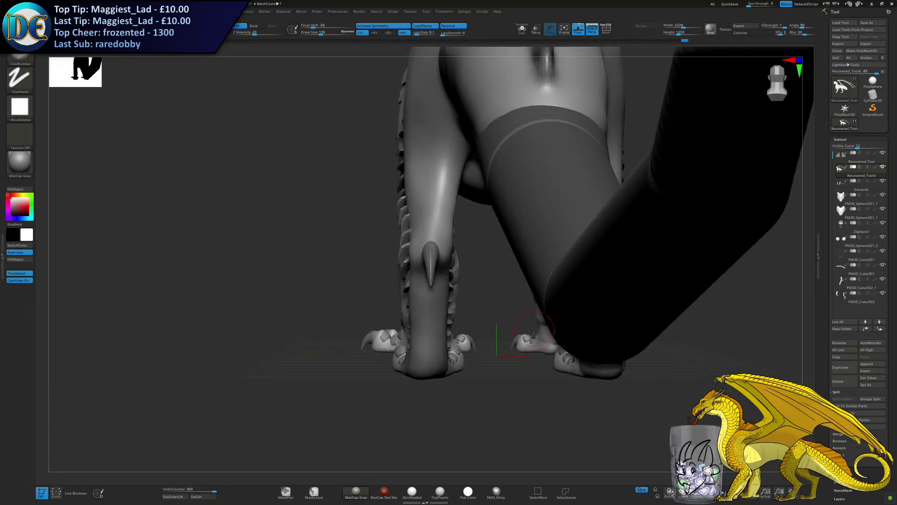
# Sculpt crosswise bands down the back of the lower hind legs below the heel spur, using a smaller brush
pyautogui.moveTo(481, 308); pyautogui.dragTo(402, 201)
pyautogui.keyDown('ctrl'); pyautogui.moveTo(395, 193); pyautogui.dragTo(399, 214, button='right'); pyautogui.keyUp('ctrl')
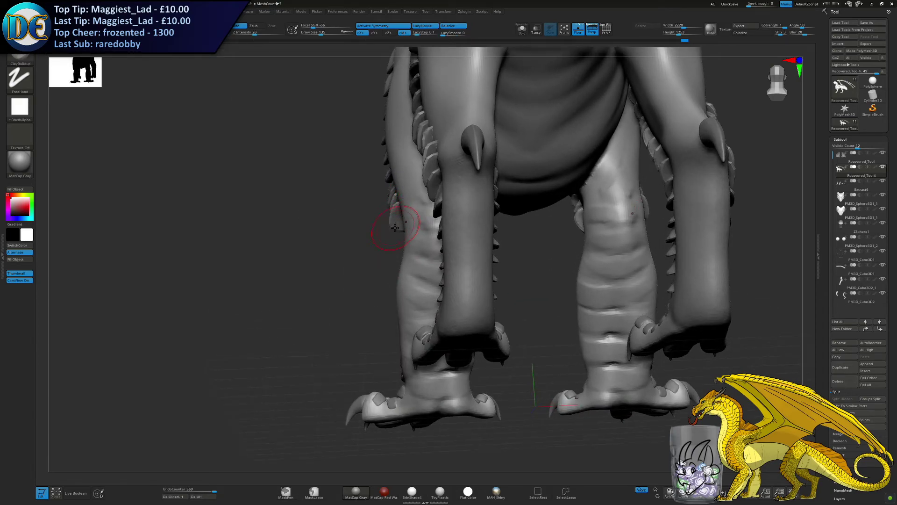
pyautogui.keyDown('alt'); pyautogui.moveTo(410, 230); pyautogui.dragTo(380, 211, button='right'); pyautogui.keyUp('alt')
pyautogui.press('s')
pyautogui.moveTo(383, 216); pyautogui.dragTo(382, 215)
pyautogui.moveTo(385, 213)
pyautogui.mouseDown(button='right')
pyautogui.moveTo(406, 200)
pyautogui.moveTo(410, 157)
pyautogui.mouseUp(button='right')
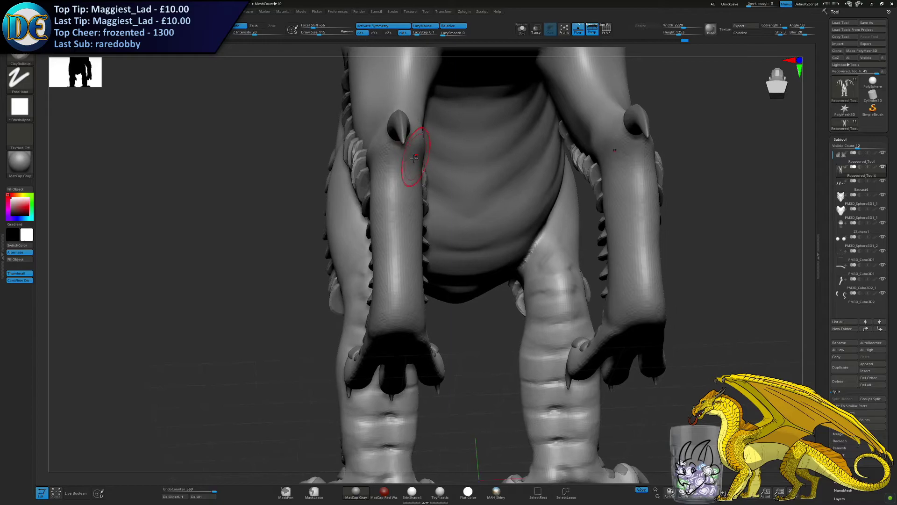
pyautogui.moveTo(392, 151)
pyautogui.mouseDown()
pyautogui.moveTo(409, 156)
pyautogui.moveTo(387, 178)
pyautogui.moveTo(416, 186)
pyautogui.mouseUp()
pyautogui.moveTo(379, 214); pyautogui.dragTo(412, 220)
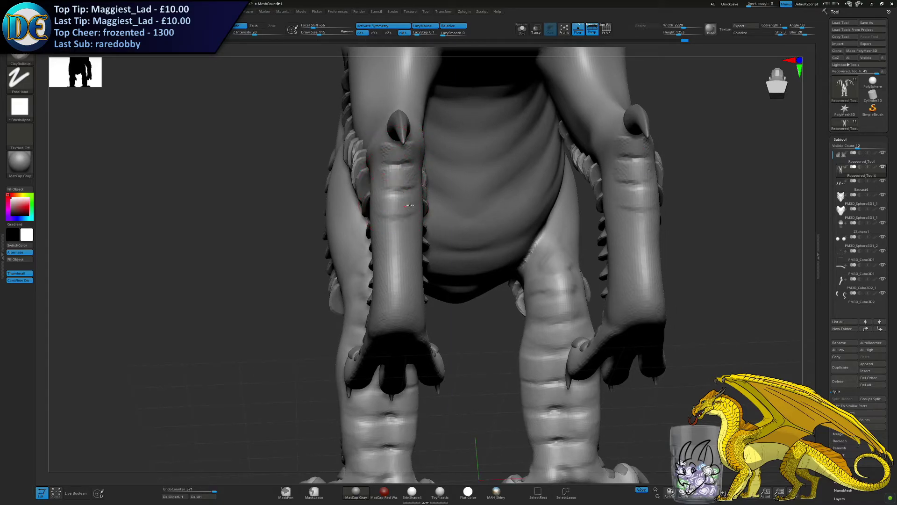
pyautogui.moveTo(378, 245); pyautogui.dragTo(415, 249)
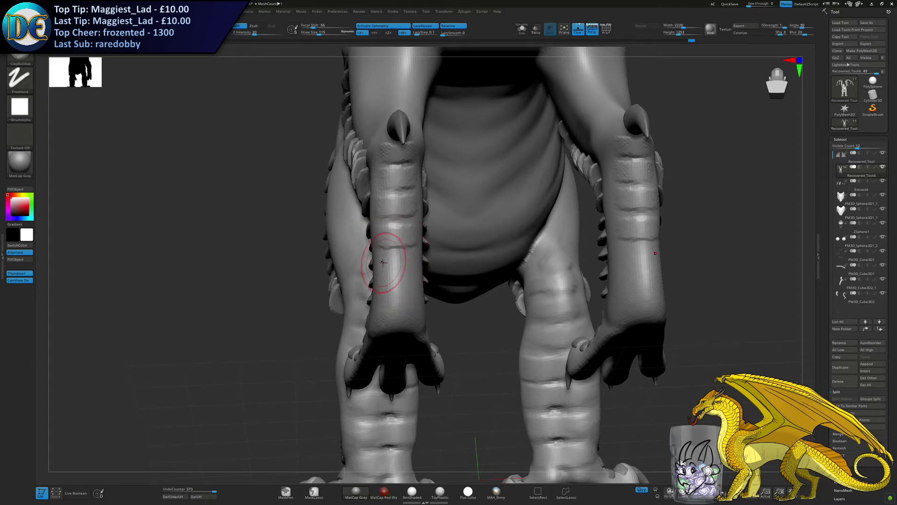
# Continue the hind-leg bands down to the foot, redoing the misplaced stroke near the base
pyautogui.moveTo(381, 275); pyautogui.dragTo(414, 278)
pyautogui.moveTo(379, 305)
pyautogui.mouseDown()
pyautogui.moveTo(415, 309)
pyautogui.moveTo(405, 327)
pyautogui.moveTo(415, 326)
pyautogui.mouseUp()
pyautogui.moveTo(409, 321)
pyautogui.mouseDown(button='right')
pyautogui.moveTo(390, 369)
pyautogui.moveTo(404, 278)
pyautogui.mouseUp(button='right')
pyautogui.moveTo(393, 259)
pyautogui.mouseDown()
pyautogui.moveTo(426, 259)
pyautogui.moveTo(398, 260)
pyautogui.moveTo(430, 283)
pyautogui.moveTo(446, 334)
pyautogui.mouseUp()
pyautogui.hotkey('ctrl', 'z')
pyautogui.moveTo(379, 305); pyautogui.dragTo(456, 307)
pyautogui.moveTo(369, 323)
pyautogui.mouseDown()
pyautogui.moveTo(390, 321)
pyautogui.moveTo(387, 341)
pyautogui.moveTo(462, 337)
pyautogui.mouseUp()
pyautogui.moveTo(366, 349)
pyautogui.mouseDown()
pyautogui.moveTo(388, 346)
pyautogui.moveTo(421, 371)
pyautogui.moveTo(461, 357)
pyautogui.mouseUp()
# Examine the banded legs from the side and the front feet from underneath
pyautogui.moveTo(535, 367)
pyautogui.keyDown('ctrl'); pyautogui.mouseDown(button='right')
pyautogui.moveTo(404, 323)
pyautogui.moveTo(280, 351)
pyautogui.mouseUp(button='right'); pyautogui.keyUp('ctrl')
pyautogui.keyDown('ctrl'); pyautogui.moveTo(281, 357); pyautogui.dragTo(289, 372); pyautogui.keyUp('ctrl')
pyautogui.moveTo(472, 311)
pyautogui.mouseDown(button='right')
pyautogui.moveTo(471, 364)
pyautogui.moveTo(459, 342)
pyautogui.moveTo(393, 330)
pyautogui.moveTo(402, 356)
pyautogui.moveTo(371, 361)
pyautogui.moveTo(477, 333)
pyautogui.mouseUp(button='right')
pyautogui.rightClick(372, 362)
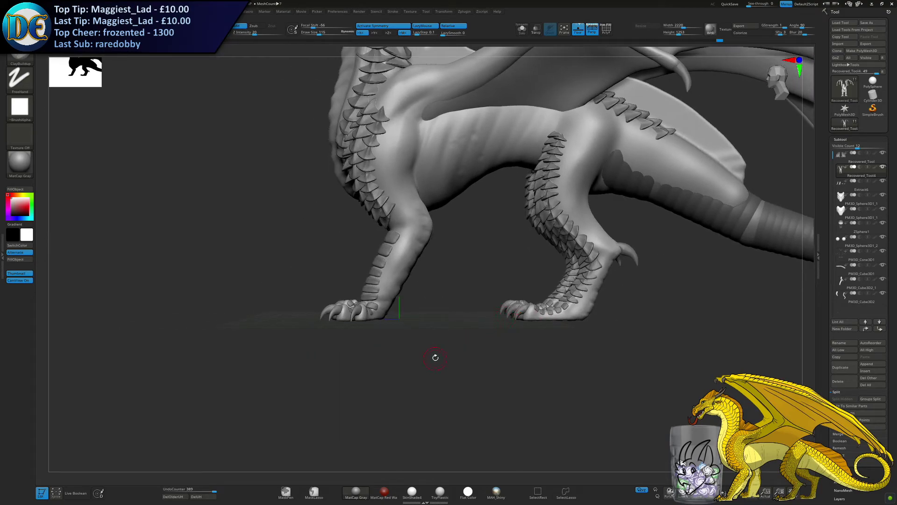
pyautogui.moveTo(438, 369)
pyautogui.mouseDown(button='right')
pyautogui.moveTo(439, 326)
pyautogui.moveTo(373, 246)
pyautogui.moveTo(415, 211)
pyautogui.moveTo(462, 146)
pyautogui.mouseUp(button='right')
pyautogui.keyDown('alt'); pyautogui.moveTo(237, 250); pyautogui.dragTo(388, 218, button='right'); pyautogui.keyUp('alt')
pyautogui.keyDown('ctrl'); pyautogui.moveTo(344, 195); pyautogui.dragTo(381, 172, button='right'); pyautogui.keyUp('ctrl')
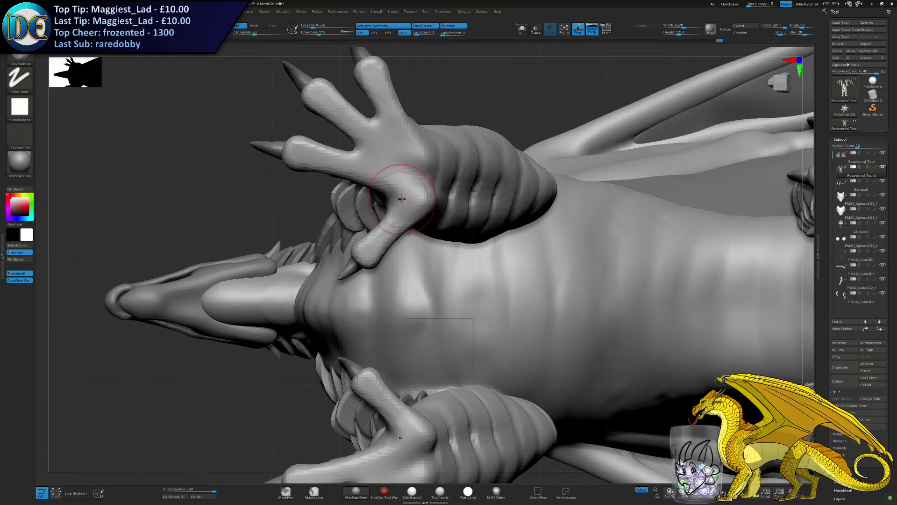
# Sculpt crosswise bands across the palm and the undersides of the toes on the front foot, redoing the misplaced stroke
pyautogui.moveTo(414, 161); pyautogui.dragTo(387, 103)
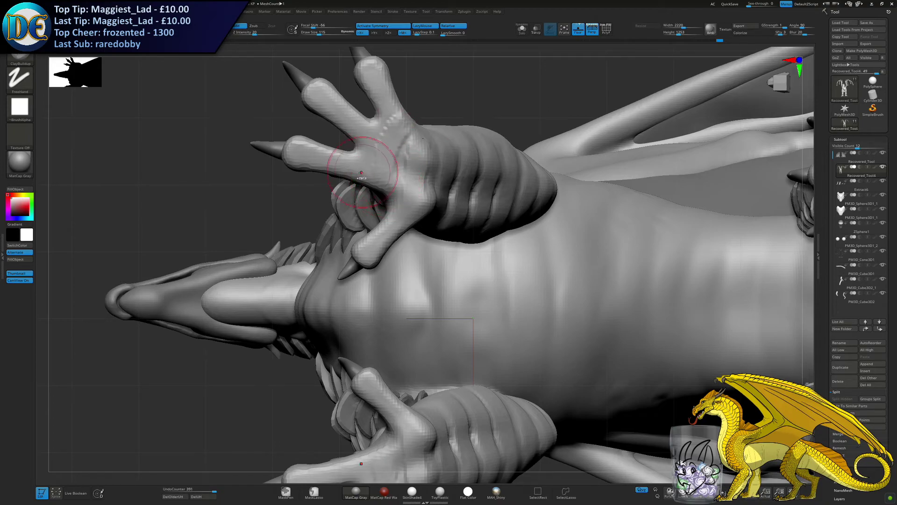
pyautogui.moveTo(376, 175)
pyautogui.mouseDown()
pyautogui.moveTo(413, 122)
pyautogui.moveTo(397, 106)
pyautogui.mouseUp()
pyautogui.keyDown('alt'); pyautogui.moveTo(325, 159); pyautogui.dragTo(331, 235, button='right'); pyautogui.keyUp('alt')
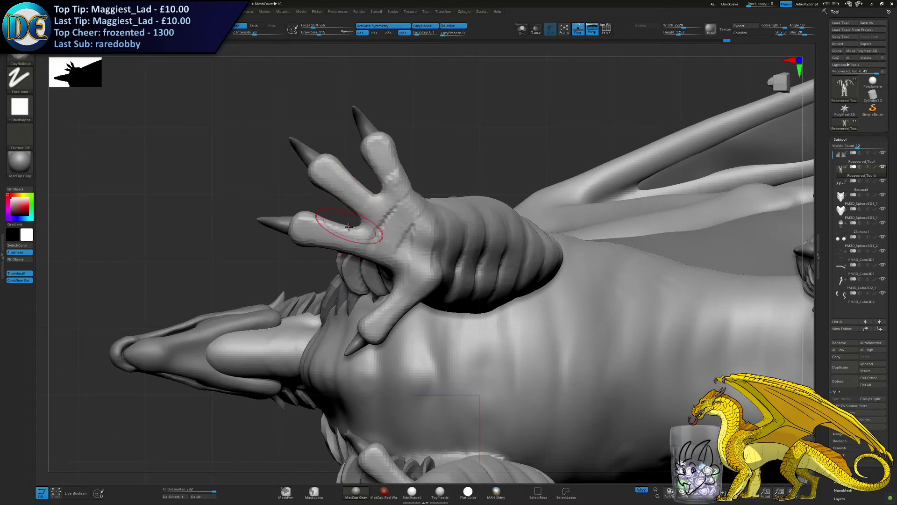
pyautogui.moveTo(337, 249); pyautogui.dragTo(397, 147)
pyautogui.moveTo(303, 240); pyautogui.dragTo(416, 131)
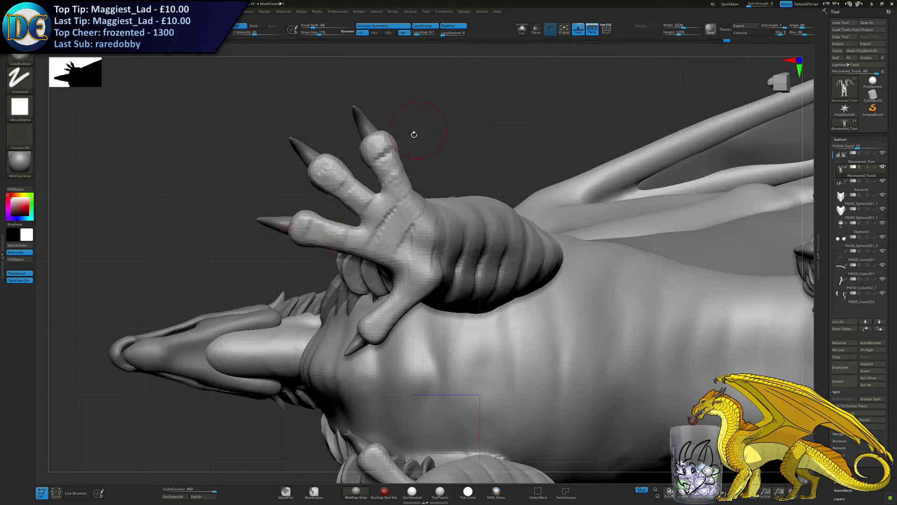
pyautogui.hotkey('ctrl', 'z')
pyautogui.moveTo(388, 205); pyautogui.dragTo(390, 242)
pyautogui.moveTo(406, 248)
pyautogui.mouseDown()
pyautogui.moveTo(380, 273)
pyautogui.moveTo(375, 265)
pyautogui.mouseUp()
# Smooth out the existing bands on the dragon's flank between the fore and hind legs
pyautogui.keyDown('ctrl'); pyautogui.moveTo(198, 183); pyautogui.dragTo(225, 226); pyautogui.keyUp('ctrl')
pyautogui.keyDown('ctrl'); pyautogui.moveTo(423, 302); pyautogui.dragTo(416, 276, button='right'); pyautogui.keyUp('ctrl')
pyautogui.keyDown('alt'); pyautogui.moveTo(417, 276); pyautogui.dragTo(395, 263, button='right'); pyautogui.keyUp('alt')
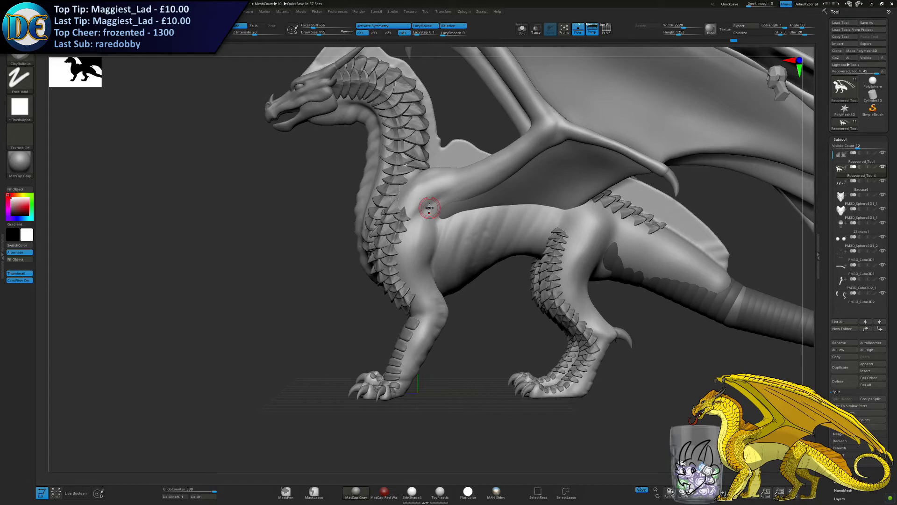
pyautogui.moveTo(420, 257)
pyautogui.mouseDown(button='right')
pyautogui.moveTo(425, 201)
pyautogui.moveTo(442, 261)
pyautogui.mouseUp(button='right')
pyautogui.moveTo(529, 254)
pyautogui.keyDown('shift'); pyautogui.mouseDown()
pyautogui.moveTo(558, 295)
pyautogui.moveTo(547, 340)
pyautogui.moveTo(520, 282)
pyautogui.mouseUp(); pyautogui.keyUp('shift')
pyautogui.keyDown('alt'); pyautogui.moveTo(481, 256); pyautogui.dragTo(435, 185, button='right'); pyautogui.keyUp('alt')
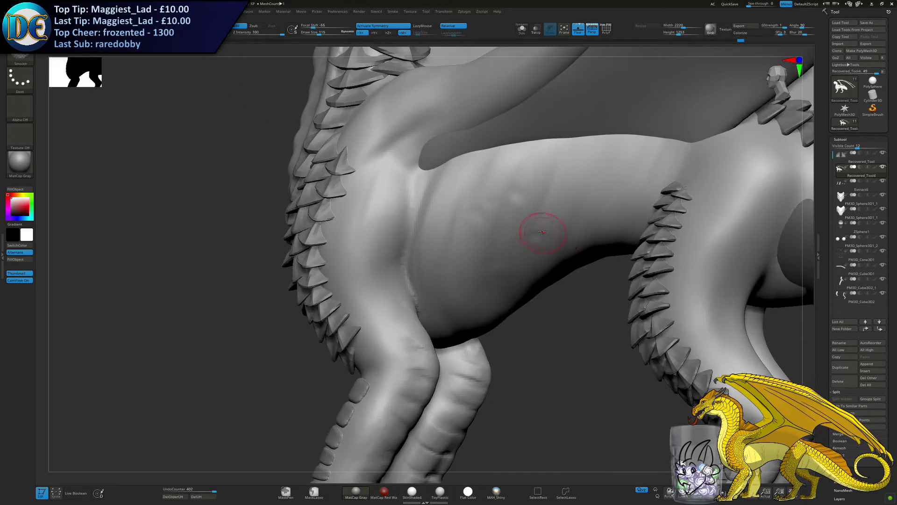
pyautogui.moveTo(543, 232); pyautogui.dragTo(517, 216, button='right')
# Resculpt slanted bands down the flank from back to belly with a larger brush, redoing misplaced strokes
pyautogui.press('s')
pyautogui.moveTo(517, 217); pyautogui.dragTo(521, 217)
pyautogui.press('s')
pyautogui.moveTo(469, 238); pyautogui.dragTo(473, 238)
pyautogui.moveTo(498, 163); pyautogui.dragTo(455, 288)
pyautogui.hotkey('ctrl', 'z')
pyautogui.press('s')
pyautogui.moveTo(494, 196); pyautogui.dragTo(495, 196)
pyautogui.moveTo(498, 150); pyautogui.dragTo(455, 290)
pyautogui.moveTo(528, 148); pyautogui.dragTo(500, 271)
pyautogui.hotkey('ctrl', 'z')
pyautogui.hotkey('ctrl', 'z')
pyautogui.moveTo(557, 149)
pyautogui.mouseDown()
pyautogui.moveTo(505, 280)
pyautogui.moveTo(526, 257)
pyautogui.moveTo(489, 293)
pyautogui.moveTo(524, 276)
pyautogui.mouseUp()
pyautogui.hotkey('ctrl', 'z')
pyautogui.hotkey('ctrl', 'z')
pyautogui.moveTo(574, 157); pyautogui.dragTo(524, 280)
# Soften the new flank bands with smoothing, blending their lower ends into the belly
pyautogui.keyDown('ctrl'); pyautogui.moveTo(535, 344); pyautogui.dragTo(536, 369); pyautogui.keyUp('ctrl')
pyautogui.keyDown('shift'); pyautogui.moveTo(551, 163); pyautogui.dragTo(461, 301); pyautogui.keyUp('shift')
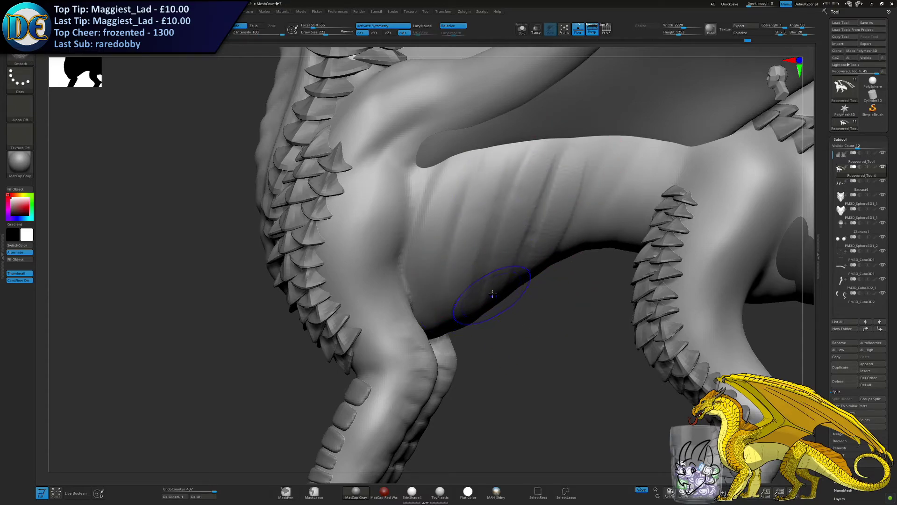
pyautogui.moveTo(562, 173)
pyautogui.keyDown('shift'); pyautogui.mouseDown()
pyautogui.moveTo(507, 283)
pyautogui.moveTo(551, 286)
pyautogui.mouseUp(); pyautogui.keyUp('shift')
pyautogui.keyDown('shift'); pyautogui.moveTo(520, 256); pyautogui.dragTo(472, 304); pyautogui.keyUp('shift')
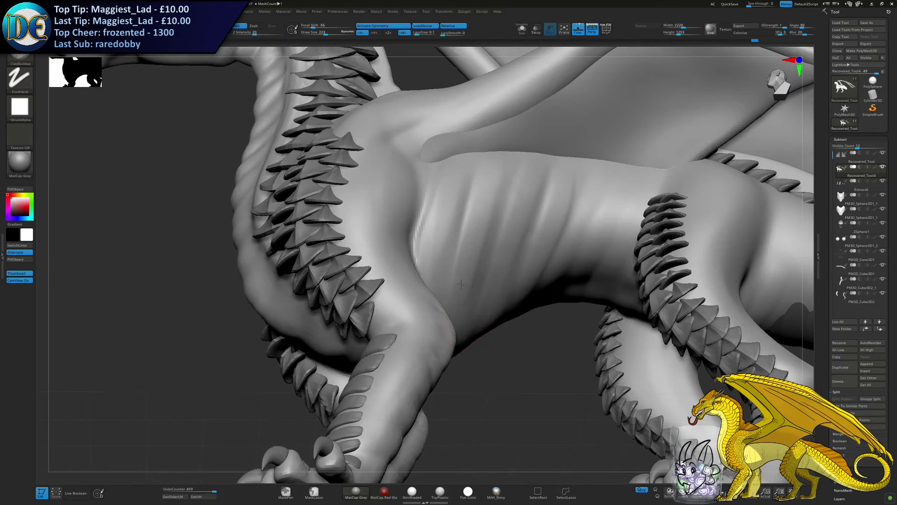
pyautogui.moveTo(463, 287); pyautogui.dragTo(460, 234, button='right')
pyautogui.keyDown('shift'); pyautogui.moveTo(480, 304); pyautogui.dragTo(460, 299); pyautogui.keyUp('shift')
# Examine the whole dragon from the side and front to judge the flank and chest bands
pyautogui.moveTo(460, 299)
pyautogui.keyDown('ctrl'); pyautogui.mouseDown(button='right')
pyautogui.moveTo(393, 206)
pyautogui.moveTo(272, 303)
pyautogui.mouseUp(button='right'); pyautogui.keyUp('ctrl')
pyautogui.keyDown('ctrl'); pyautogui.moveTo(256, 261); pyautogui.dragTo(239, 326); pyautogui.keyUp('ctrl')
pyautogui.keyDown('ctrl'); pyautogui.click(239, 326); pyautogui.keyUp('ctrl')
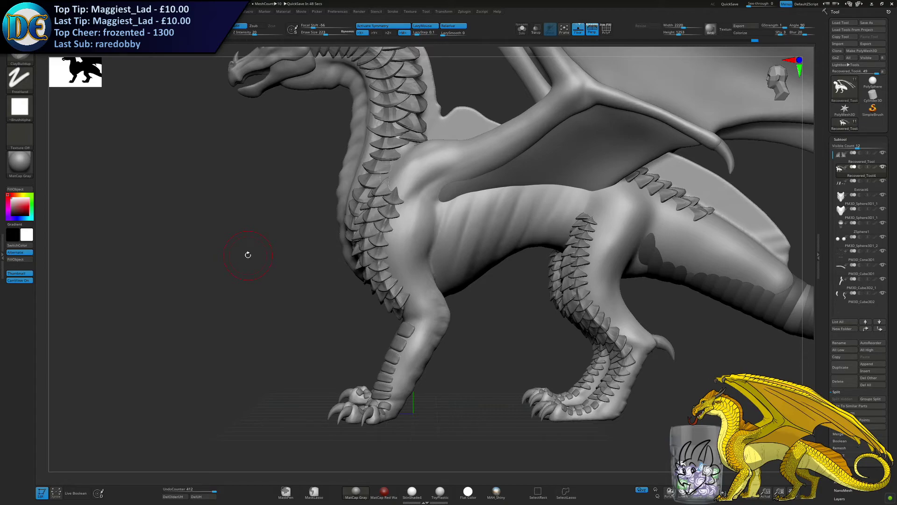
pyautogui.moveTo(174, 309); pyautogui.dragTo(189, 318)
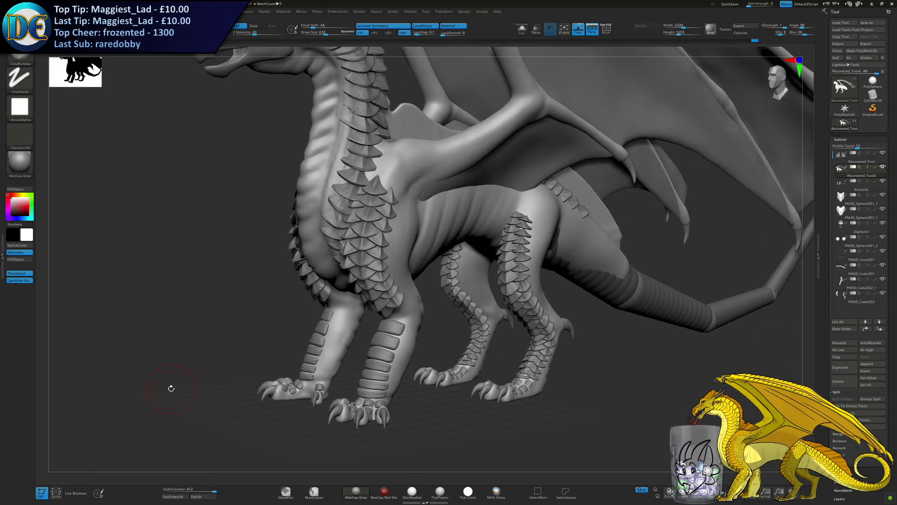
pyautogui.moveTo(226, 258); pyautogui.dragTo(299, 308)
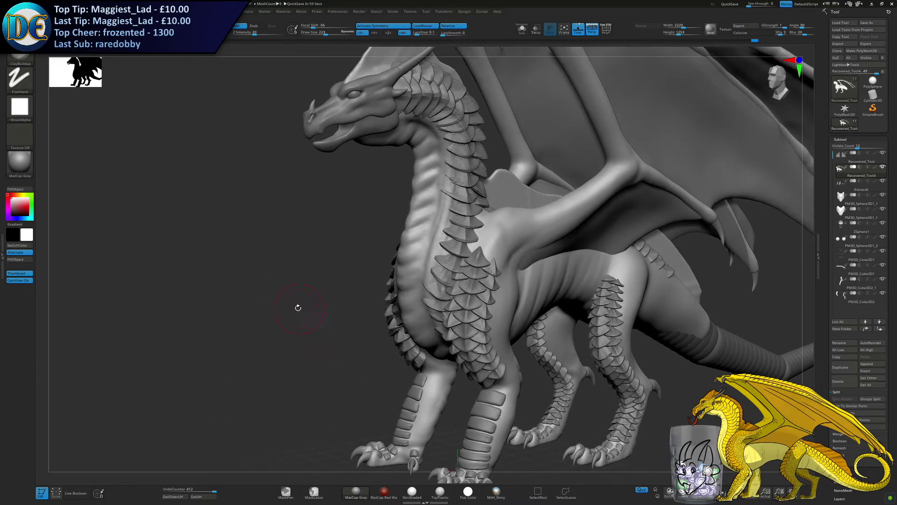
pyautogui.keyDown('ctrl'); pyautogui.moveTo(335, 258); pyautogui.dragTo(311, 273, button='right'); pyautogui.keyUp('ctrl')
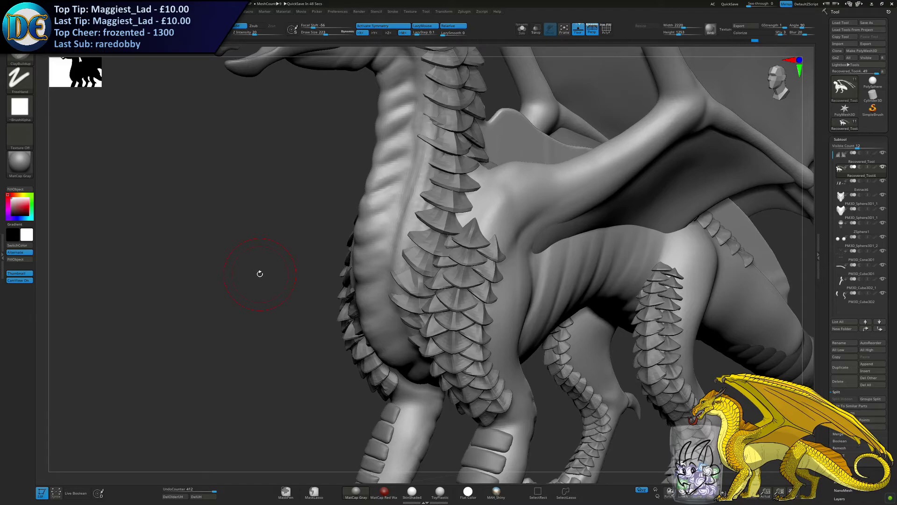
pyautogui.moveTo(260, 274); pyautogui.dragTo(338, 203)
# Tighten the border between the throat and chest bands and the neck scales with the Pinch brush, undoing the stray stroke
pyautogui.press('space')
pyautogui.click(324, 223)
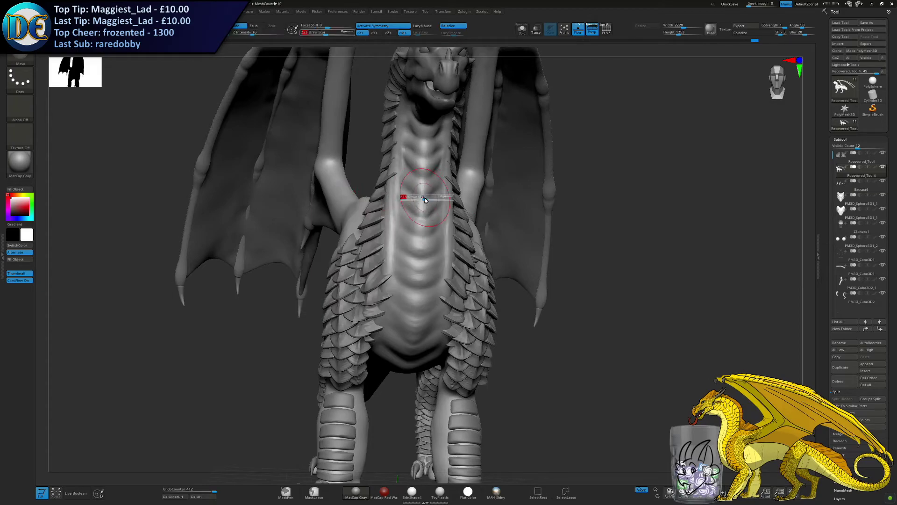
pyautogui.moveTo(433, 203); pyautogui.dragTo(419, 204, button='right')
pyautogui.press('space')
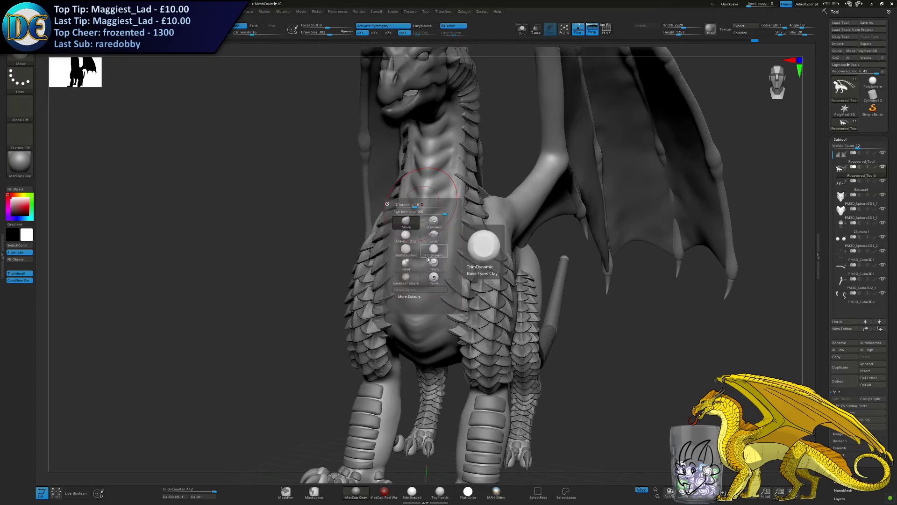
pyautogui.click(434, 263)
pyautogui.moveTo(463, 222)
pyautogui.mouseDown(button='right')
pyautogui.moveTo(421, 201)
pyautogui.moveTo(472, 186)
pyautogui.moveTo(488, 124)
pyautogui.mouseUp(button='right')
pyautogui.moveTo(479, 175)
pyautogui.mouseDown()
pyautogui.moveTo(474, 227)
pyautogui.moveTo(463, 239)
pyautogui.mouseUp()
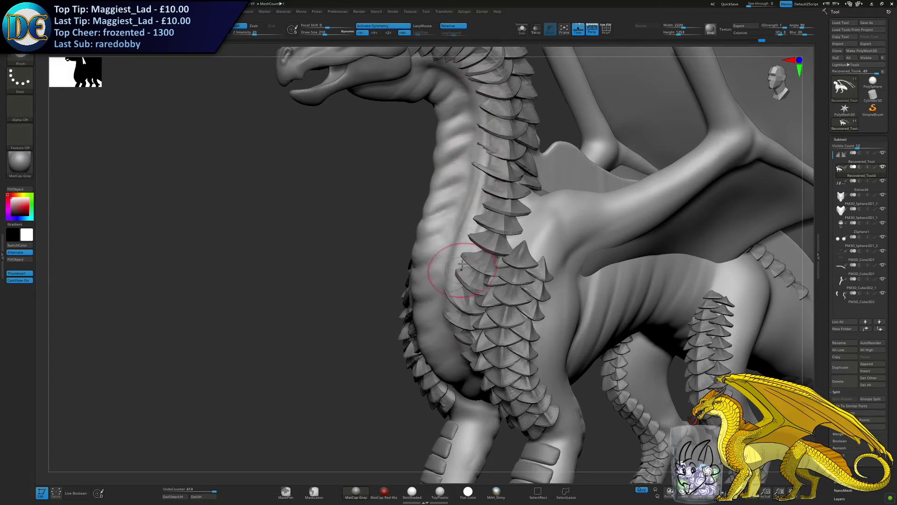
pyautogui.moveTo(461, 260); pyautogui.dragTo(467, 231, button='right')
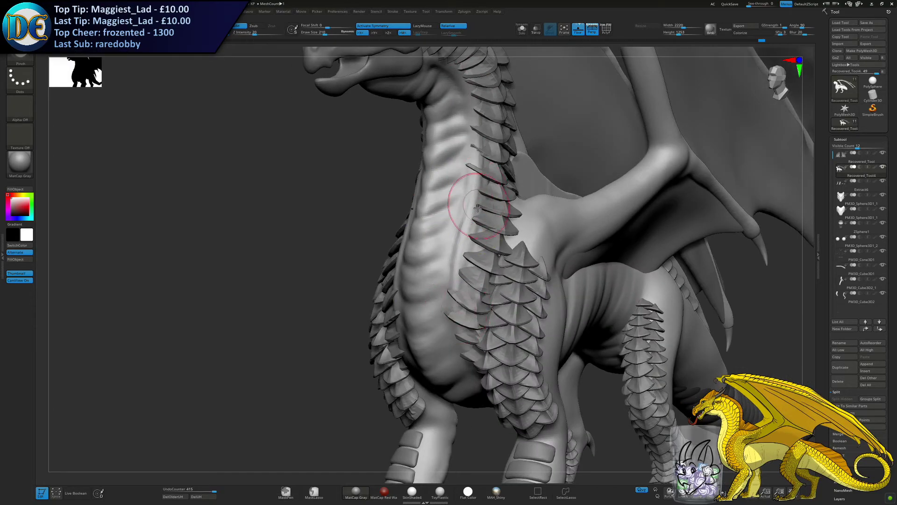
pyautogui.moveTo(417, 229)
pyautogui.mouseDown(button='right')
pyautogui.moveTo(401, 231)
pyautogui.moveTo(390, 256)
pyautogui.mouseUp(button='right')
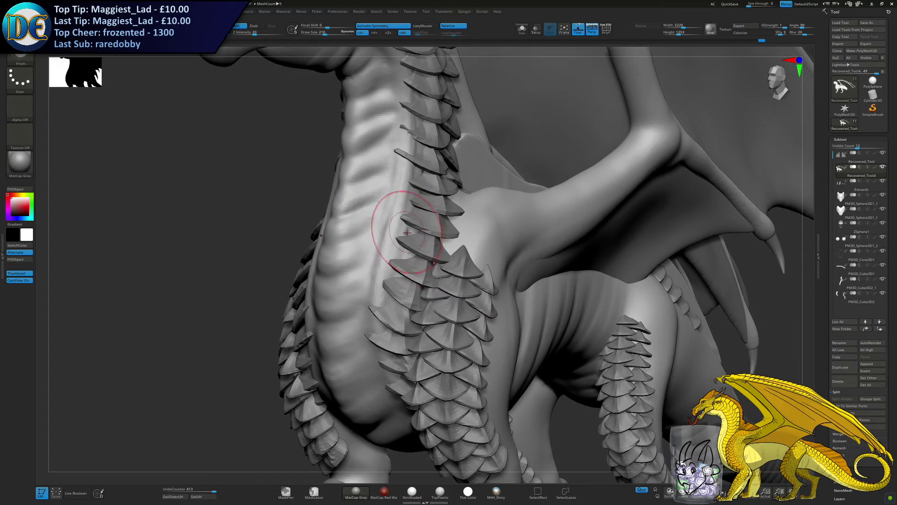
pyautogui.moveTo(416, 174)
pyautogui.mouseDown()
pyautogui.moveTo(377, 333)
pyautogui.moveTo(416, 171)
pyautogui.mouseUp()
pyautogui.hotkey('ctrl', 'z')
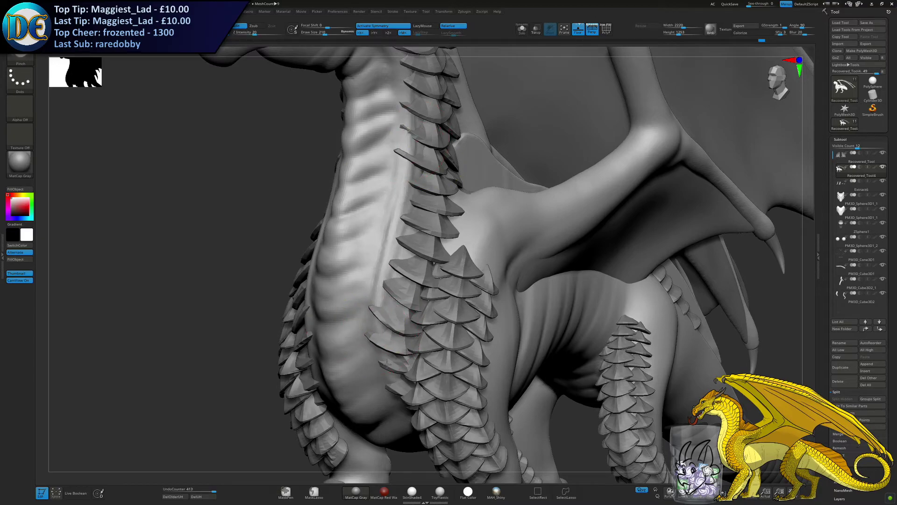
# Examine the full body from a front three-quarter view and the foreleg from the side, with the DamStandard brush selected
pyautogui.keyDown('ctrl'); pyautogui.moveTo(208, 317); pyautogui.dragTo(243, 377); pyautogui.keyUp('ctrl')
pyautogui.moveTo(365, 309); pyautogui.dragTo(323, 315, button='right')
pyautogui.keyDown('ctrl'); pyautogui.moveTo(511, 354); pyautogui.dragTo(330, 217, button='right'); pyautogui.keyUp('ctrl')
pyautogui.moveTo(329, 218); pyautogui.dragTo(367, 238, button='right')
pyautogui.moveTo(367, 238)
pyautogui.keyDown('ctrl'); pyautogui.mouseDown(button='right')
pyautogui.moveTo(401, 259)
pyautogui.moveTo(355, 257)
pyautogui.mouseUp(button='right'); pyautogui.keyUp('ctrl')
pyautogui.press('space')
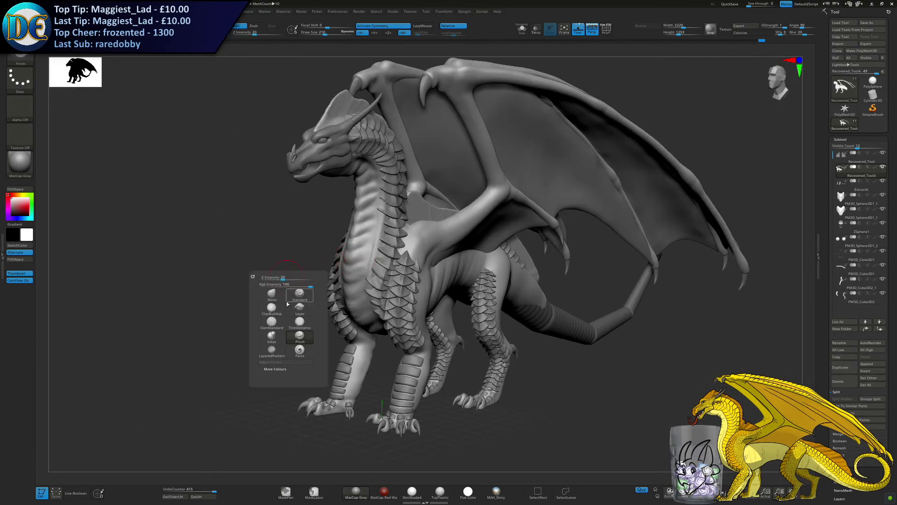
pyautogui.click(269, 328)
pyautogui.moveTo(290, 323)
pyautogui.keyDown('ctrl'); pyautogui.mouseDown(button='right')
pyautogui.moveTo(341, 311)
pyautogui.moveTo(329, 305)
pyautogui.moveTo(404, 148)
pyautogui.mouseUp(button='right'); pyautogui.keyUp('ctrl')
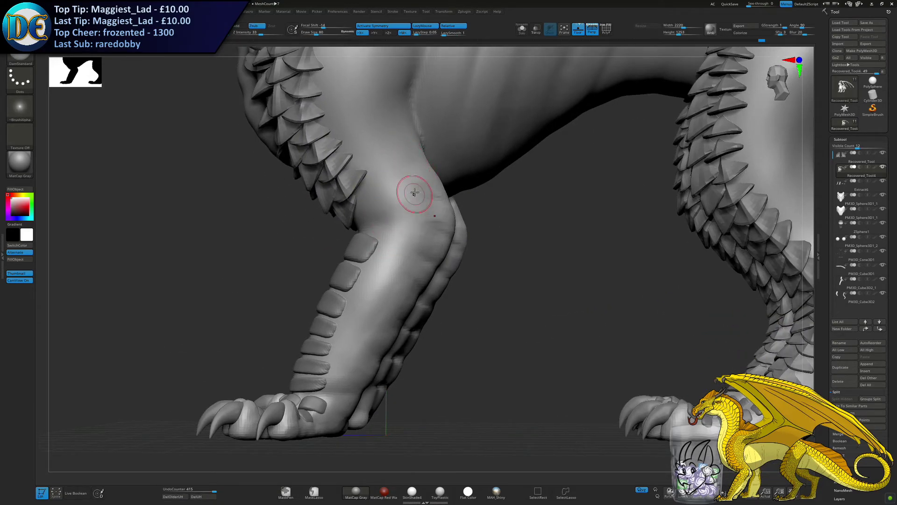
# Build up the outer elbow above the forearm bands with a larger ClayBuildup brush and smooth the added volume
pyautogui.press('space')
pyautogui.click(379, 298)
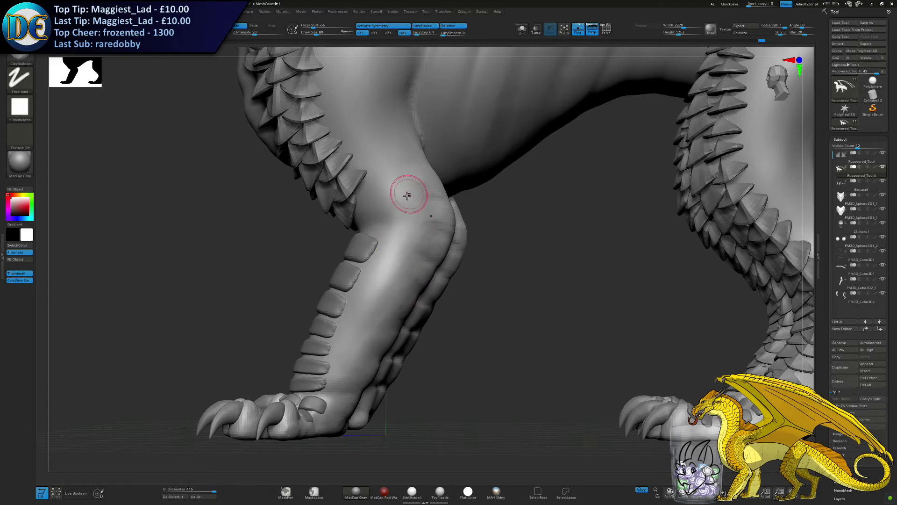
pyautogui.press(']')
pyautogui.press(']')
pyautogui.press(']')
pyautogui.moveTo(403, 207); pyautogui.dragTo(397, 233)
pyautogui.keyDown('ctrl'); pyautogui.moveTo(536, 271); pyautogui.dragTo(539, 287); pyautogui.keyUp('ctrl')
pyautogui.moveTo(397, 219)
pyautogui.keyDown('shift'); pyautogui.mouseDown()
pyautogui.moveTo(395, 206)
pyautogui.moveTo(392, 219)
pyautogui.mouseUp(); pyautogui.keyUp('shift')
pyautogui.moveTo(390, 217)
pyautogui.mouseDown(button='right')
pyautogui.moveTo(432, 226)
pyautogui.moveTo(411, 220)
pyautogui.moveTo(416, 204)
pyautogui.mouseUp(button='right')
pyautogui.moveTo(417, 204); pyautogui.dragTo(407, 216)
pyautogui.keyDown('ctrl'); pyautogui.moveTo(260, 244); pyautogui.dragTo(263, 263); pyautogui.keyUp('ctrl')
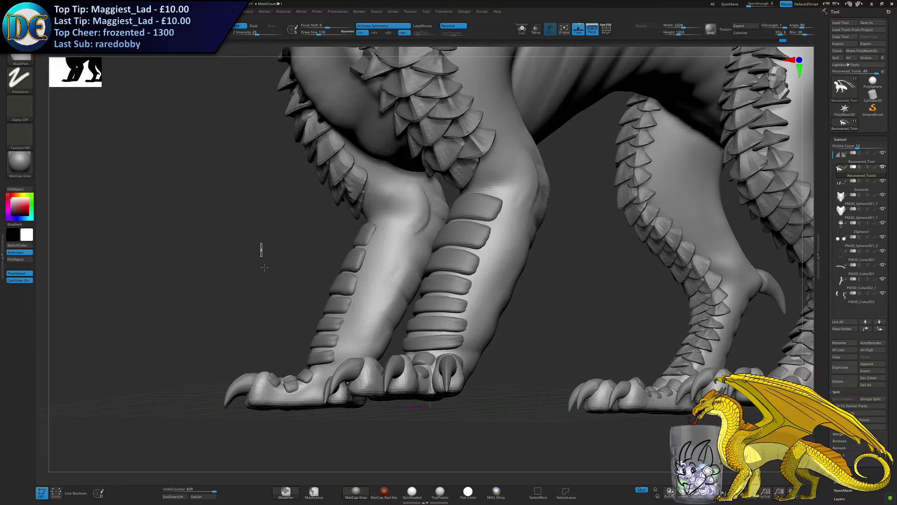
# Carve a border groove around the elbow bands with a smaller DamStandard brush, redoing misplaced strokes
pyautogui.press('1')
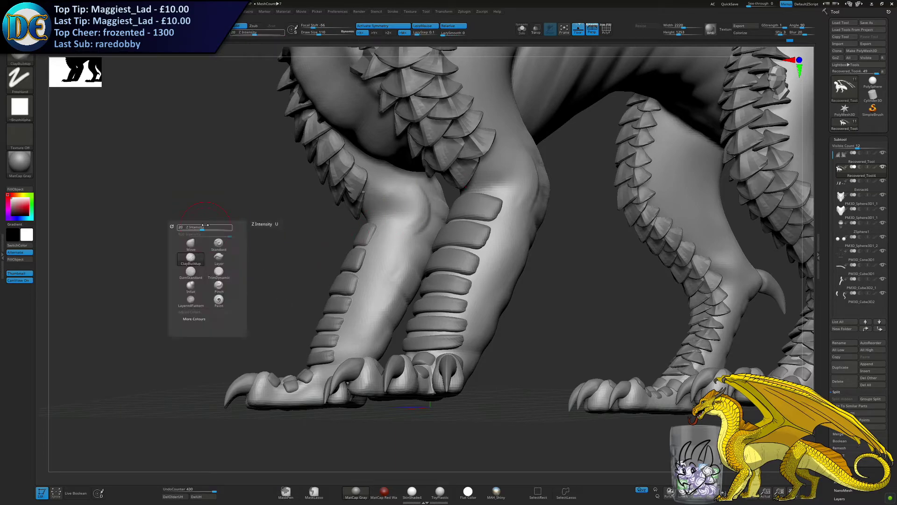
pyautogui.click(193, 272)
pyautogui.press('s')
pyautogui.moveTo(243, 212)
pyautogui.mouseDown()
pyautogui.moveTo(229, 206)
pyautogui.moveTo(236, 251)
pyautogui.moveTo(226, 247)
pyautogui.mouseUp()
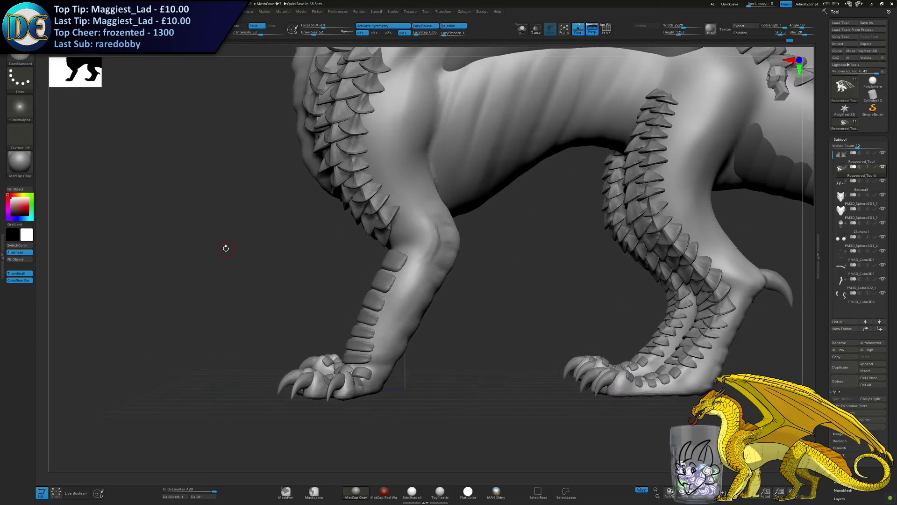
pyautogui.moveTo(347, 232)
pyautogui.keyDown('alt'); pyautogui.mouseDown()
pyautogui.moveTo(328, 237)
pyautogui.moveTo(417, 214)
pyautogui.moveTo(407, 214)
pyautogui.moveTo(411, 227)
pyautogui.mouseUp(); pyautogui.keyUp('alt')
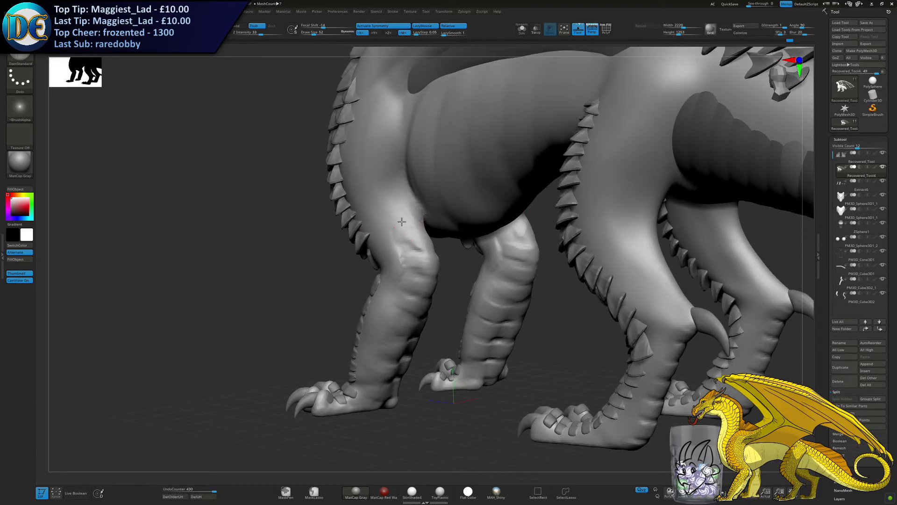
pyautogui.moveTo(422, 241); pyautogui.dragTo(393, 248, button='right')
pyautogui.hotkey('ctrl', 'z')
pyautogui.moveTo(427, 263)
pyautogui.mouseDown()
pyautogui.moveTo(425, 243)
pyautogui.moveTo(388, 252)
pyautogui.mouseUp()
pyautogui.moveTo(429, 223); pyautogui.dragTo(433, 243)
pyautogui.moveTo(432, 243)
pyautogui.mouseDown(button='right')
pyautogui.moveTo(374, 224)
pyautogui.moveTo(365, 211)
pyautogui.mouseUp(button='right')
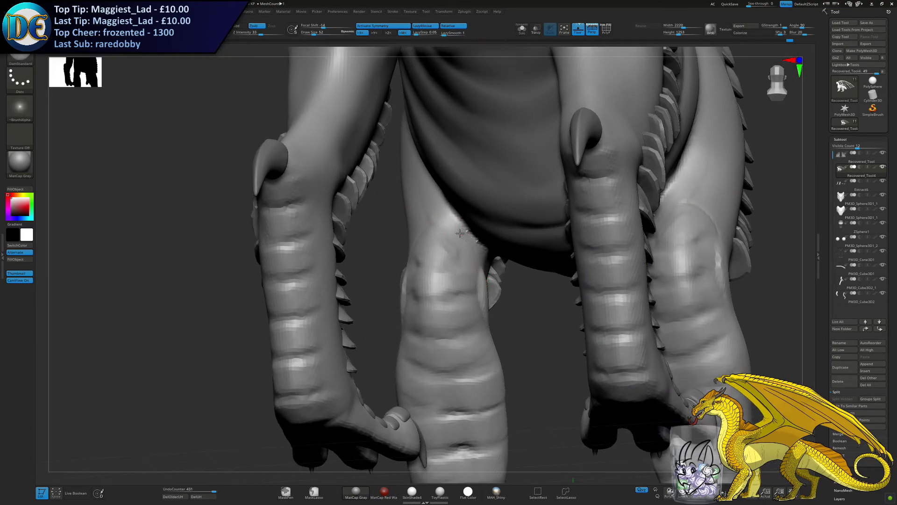
pyautogui.hotkey('ctrl', 'z')
pyautogui.moveTo(475, 252); pyautogui.dragTo(473, 286)
pyautogui.moveTo(456, 273)
pyautogui.mouseDown(button='right')
pyautogui.moveTo(566, 280)
pyautogui.moveTo(580, 299)
pyautogui.moveTo(457, 266)
pyautogui.mouseUp(button='right')
pyautogui.keyDown('alt'); pyautogui.moveTo(451, 308); pyautogui.dragTo(407, 260, button='right'); pyautogui.keyUp('alt')
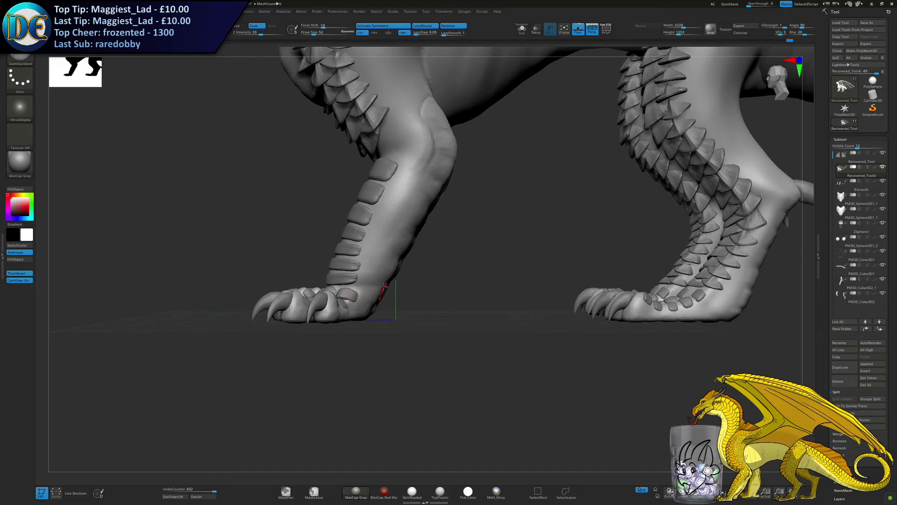
# Try to carve the border groove down the outer forearm from the elbow to the foot
pyautogui.moveTo(386, 252); pyautogui.dragTo(426, 164, button='right')
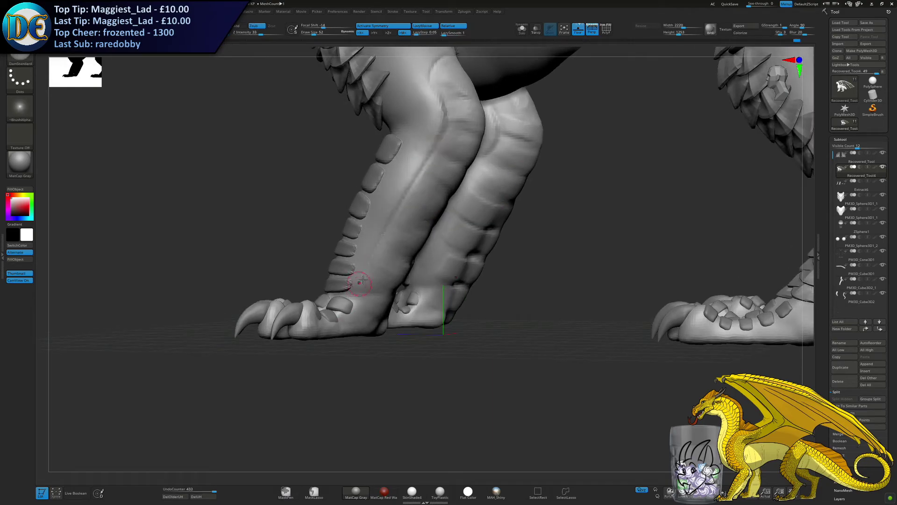
pyautogui.moveTo(436, 148); pyautogui.dragTo(364, 309)
pyautogui.moveTo(365, 282)
pyautogui.keyDown('alt'); pyautogui.mouseDown(button='right')
pyautogui.moveTo(369, 236)
pyautogui.moveTo(368, 265)
pyautogui.moveTo(357, 262)
pyautogui.mouseUp(button='right'); pyautogui.keyUp('alt')
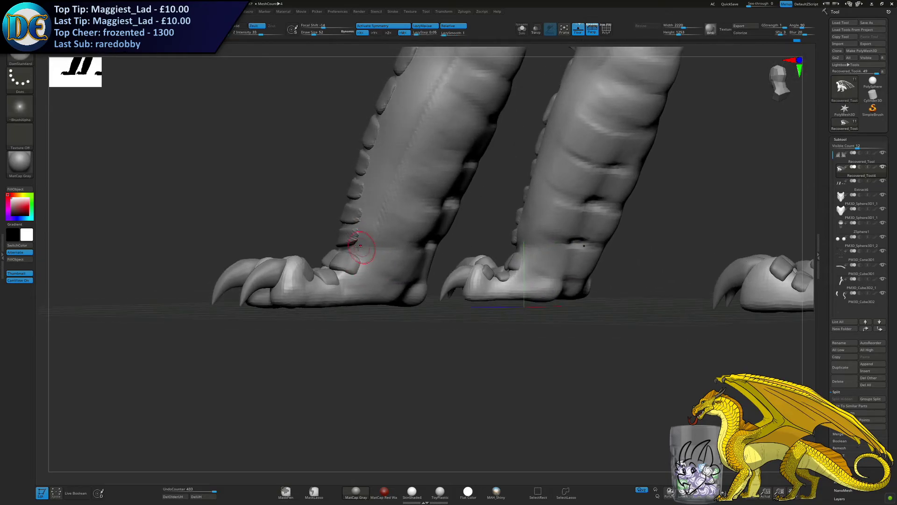
pyautogui.moveTo(373, 285); pyautogui.dragTo(371, 283)
pyautogui.hotkey('ctrl', 'z')
pyautogui.hotkey('ctrl', 'z')
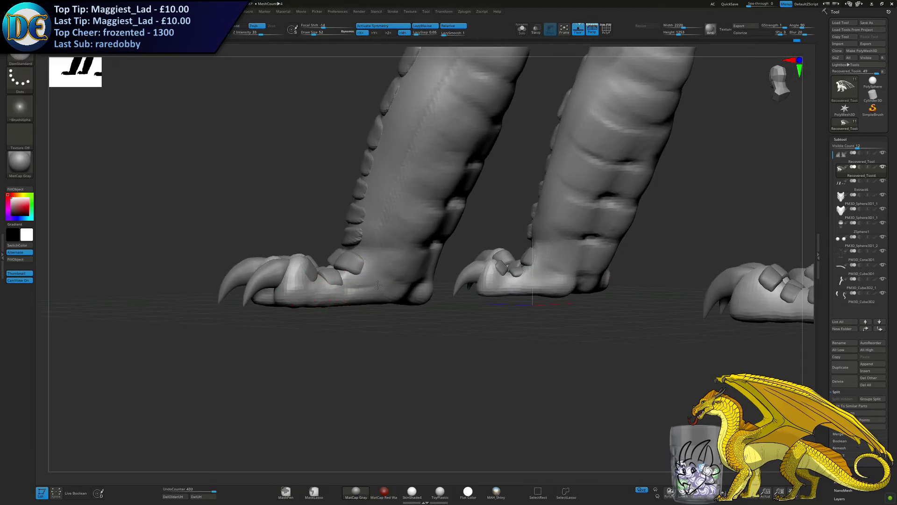
pyautogui.moveTo(384, 253); pyautogui.dragTo(385, 211)
pyautogui.hotkey('ctrl', 'z')
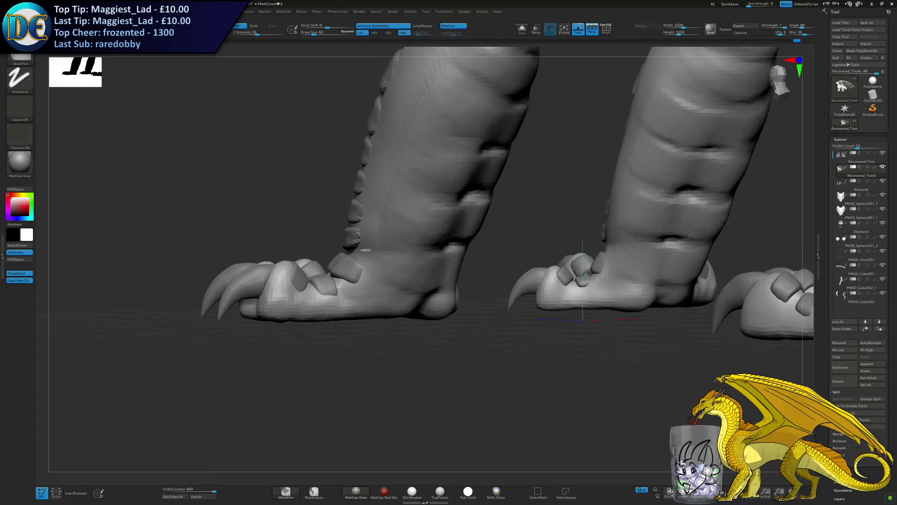
pyautogui.hotkey('ctrl', 'z')
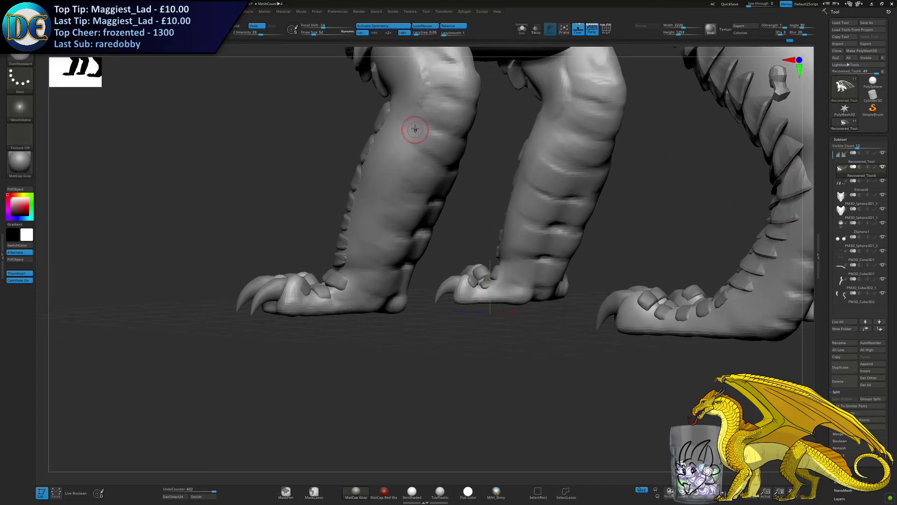
pyautogui.hotkey('ctrl', 'z')
pyautogui.hotkey('ctrl', 'z')
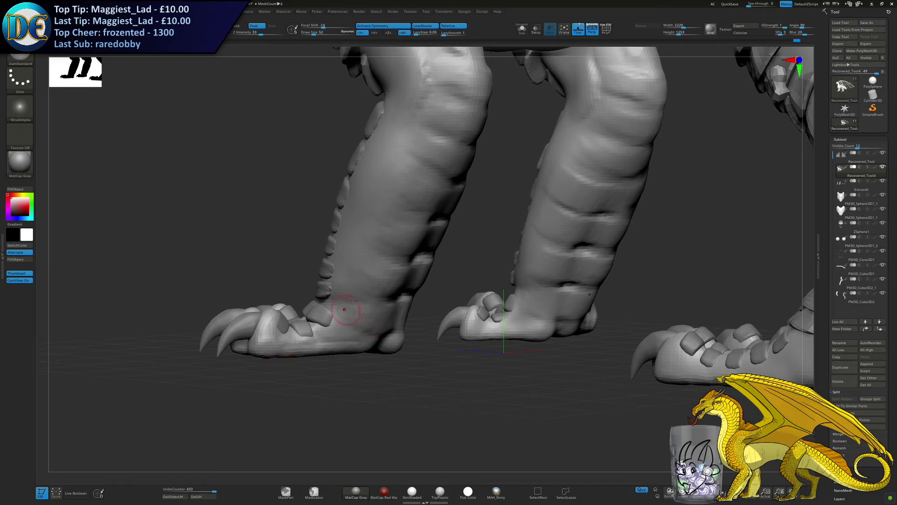
pyautogui.hotkey('ctrl', 'z')
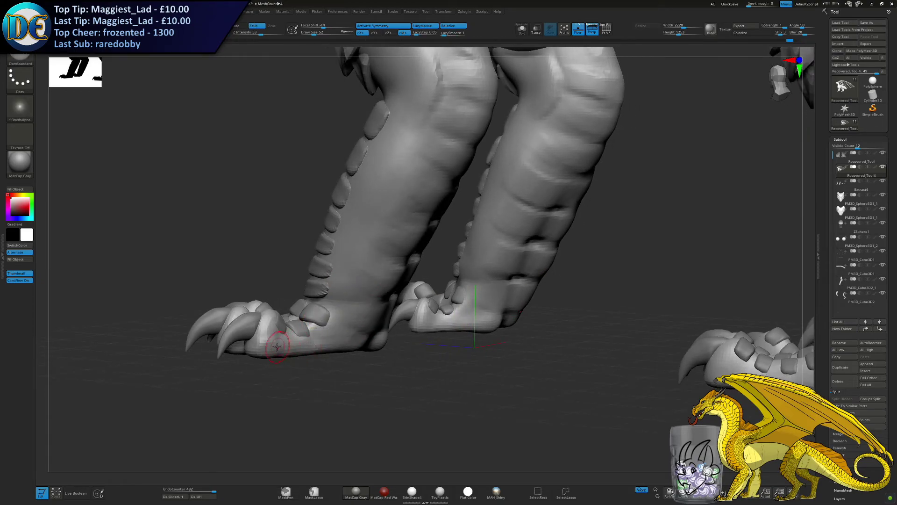
# Carve the border groove along the bands down the outer forearm from the elbow to the foot, redoing misplaced strokes
pyautogui.moveTo(296, 345); pyautogui.dragTo(353, 336)
pyautogui.hotkey('ctrl', 'z')
pyautogui.moveTo(426, 129); pyautogui.dragTo(378, 269)
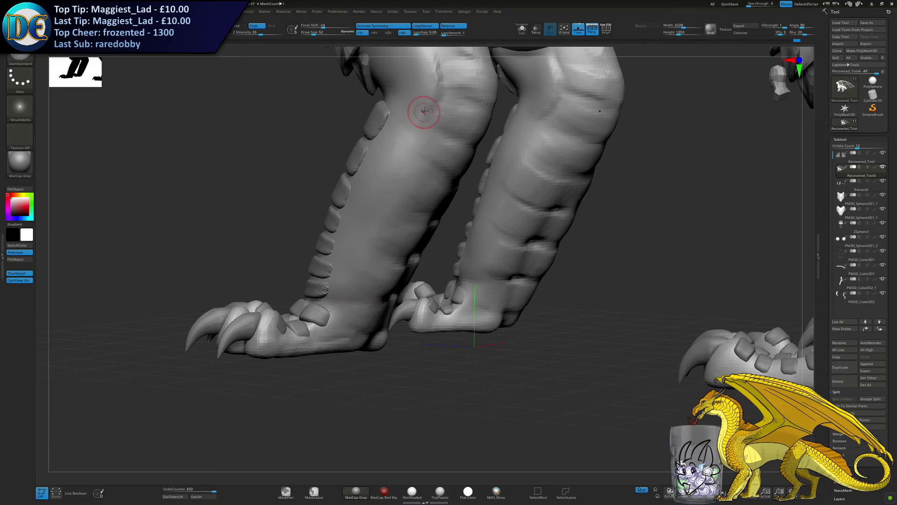
pyautogui.hotkey('ctrl', 'z')
pyautogui.hotkey('ctrl', 'z')
pyautogui.moveTo(365, 238); pyautogui.dragTo(366, 226, button='right')
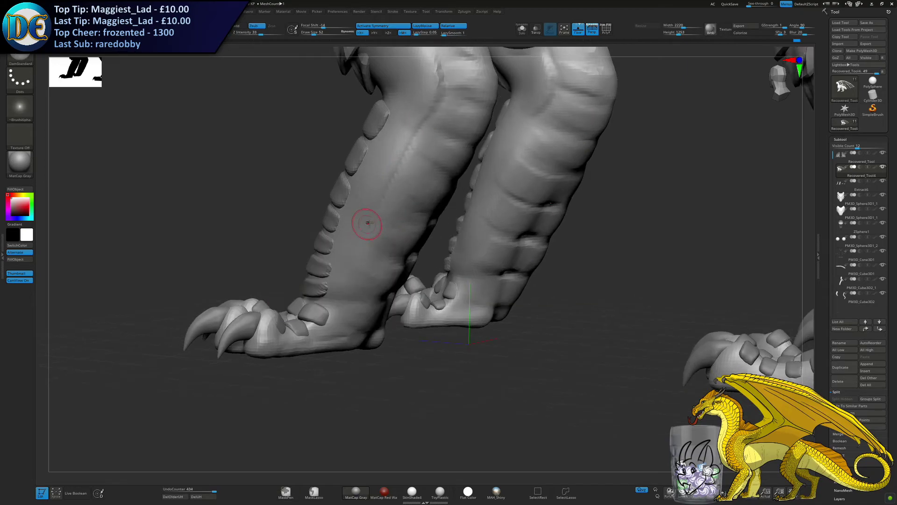
pyautogui.moveTo(386, 192)
pyautogui.mouseDown()
pyautogui.moveTo(349, 309)
pyautogui.moveTo(331, 334)
pyautogui.mouseUp()
# Carve a matching border groove down the inner side of the opposite forearm to the foot, redoing the first stroke
pyautogui.moveTo(320, 333)
pyautogui.mouseDown(button='right')
pyautogui.moveTo(335, 337)
pyautogui.moveTo(344, 301)
pyautogui.moveTo(383, 296)
pyautogui.moveTo(452, 310)
pyautogui.mouseUp(button='right')
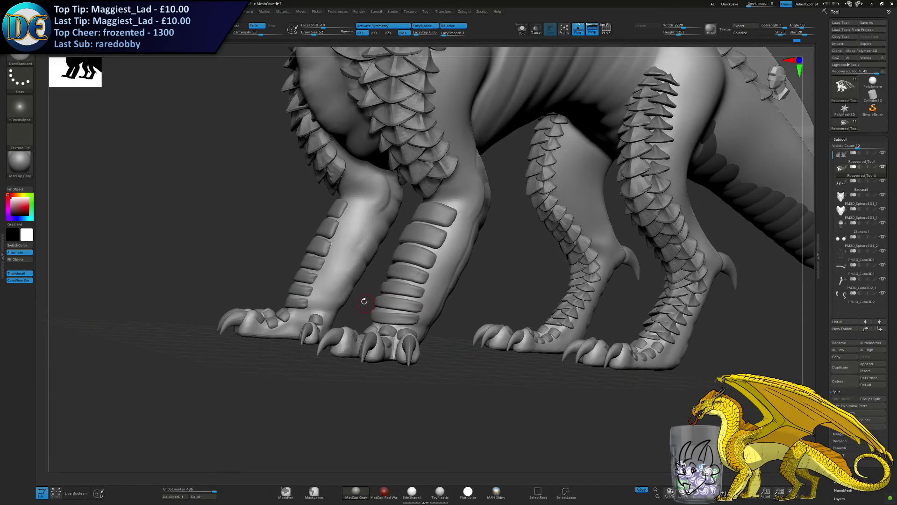
pyautogui.moveTo(330, 277); pyautogui.dragTo(303, 299, button='right')
pyautogui.keyDown('ctrl'); pyautogui.moveTo(302, 299); pyautogui.dragTo(322, 337, button='right'); pyautogui.keyUp('ctrl')
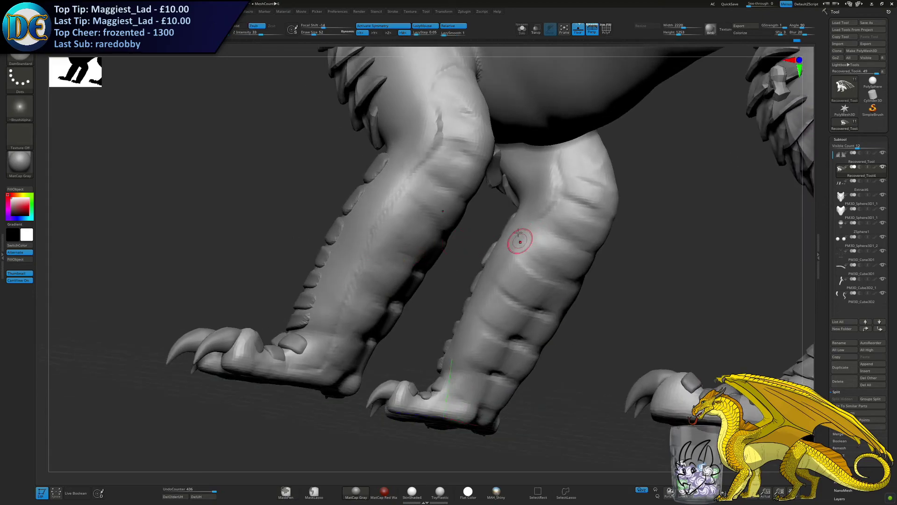
pyautogui.keyDown('alt'); pyautogui.moveTo(517, 240); pyautogui.dragTo(486, 202, button='right'); pyautogui.keyUp('alt')
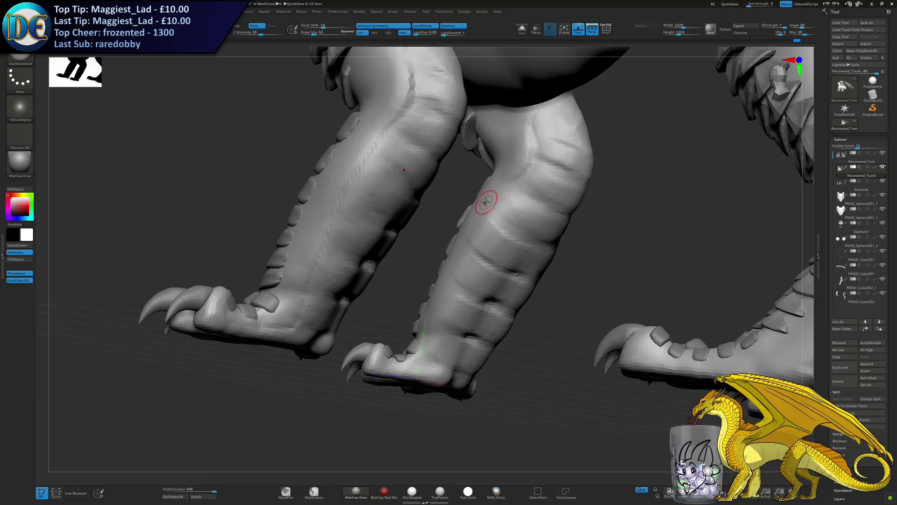
pyautogui.moveTo(248, 229); pyautogui.dragTo(272, 292)
pyautogui.moveTo(460, 132); pyautogui.dragTo(393, 264)
pyautogui.hotkey('ctrl', 'z')
pyautogui.moveTo(455, 142); pyautogui.dragTo(395, 324)
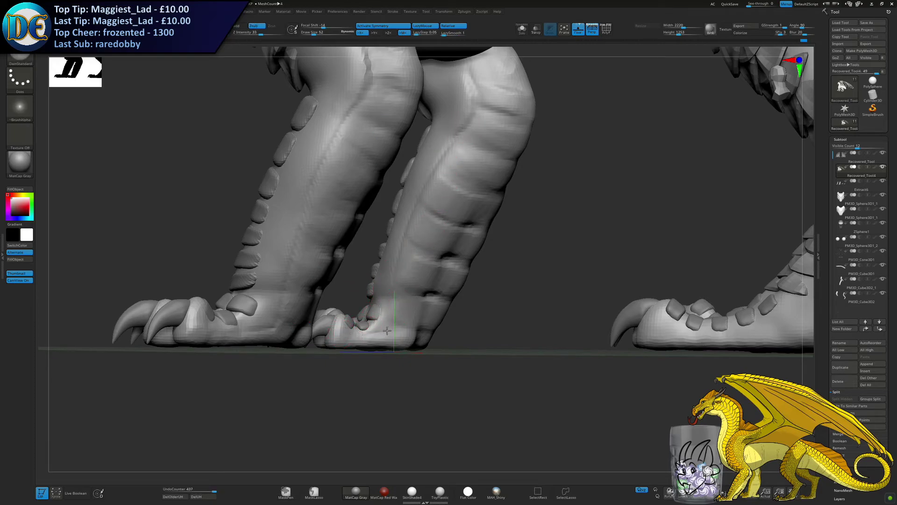
pyautogui.moveTo(394, 270); pyautogui.dragTo(403, 240)
# Carve the border groove along the bands of the near lower hind leg from the hock to the foot, redoing the first stroke
pyautogui.moveTo(398, 273)
pyautogui.keyDown('ctrl'); pyautogui.mouseDown(button='right')
pyautogui.moveTo(375, 311)
pyautogui.moveTo(310, 291)
pyautogui.mouseUp(button='right'); pyautogui.keyUp('ctrl')
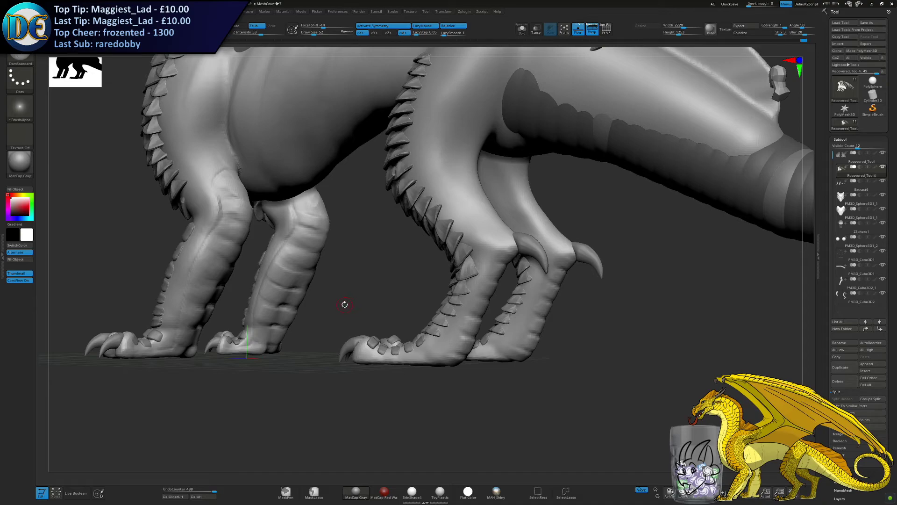
pyautogui.moveTo(330, 281); pyautogui.dragTo(339, 289, button='right')
pyautogui.keyDown('alt'); pyautogui.moveTo(323, 318); pyautogui.dragTo(303, 234, button='right'); pyautogui.keyUp('alt')
pyautogui.moveTo(384, 238)
pyautogui.keyDown('ctrl'); pyautogui.mouseDown(button='right')
pyautogui.moveTo(387, 296)
pyautogui.moveTo(382, 253)
pyautogui.mouseUp(button='right'); pyautogui.keyUp('ctrl')
pyautogui.moveTo(521, 133); pyautogui.dragTo(436, 248)
pyautogui.hotkey('ctrl', 'z')
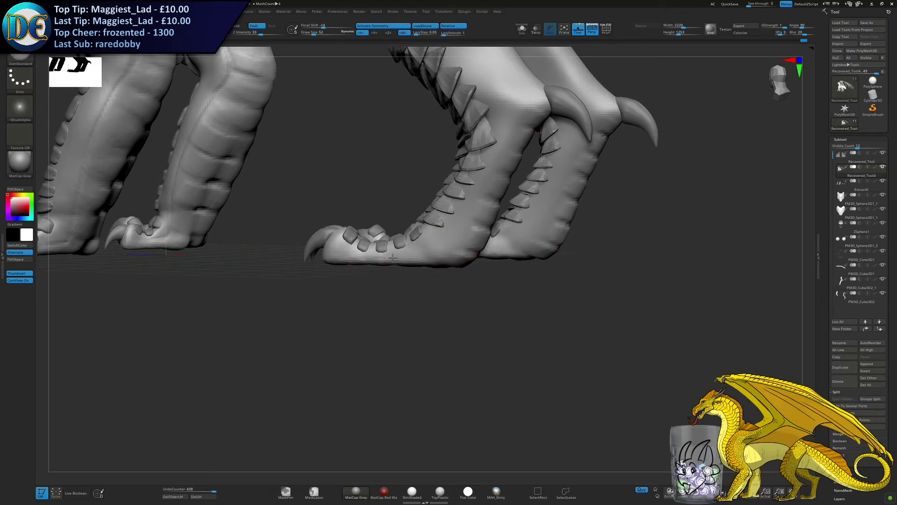
pyautogui.moveTo(517, 132); pyautogui.dragTo(443, 251)
# Carve the border groove beside the bands on the inner side of the far lower hind leg, from hock to foot
pyautogui.keyDown('alt'); pyautogui.moveTo(536, 196); pyautogui.dragTo(456, 225, button='right'); pyautogui.keyUp('alt')
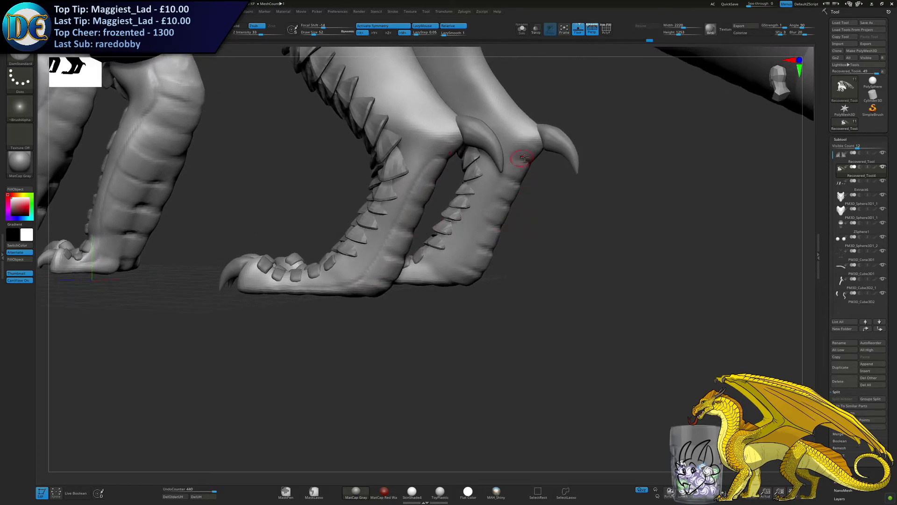
pyautogui.moveTo(511, 161); pyautogui.dragTo(517, 149, button='right')
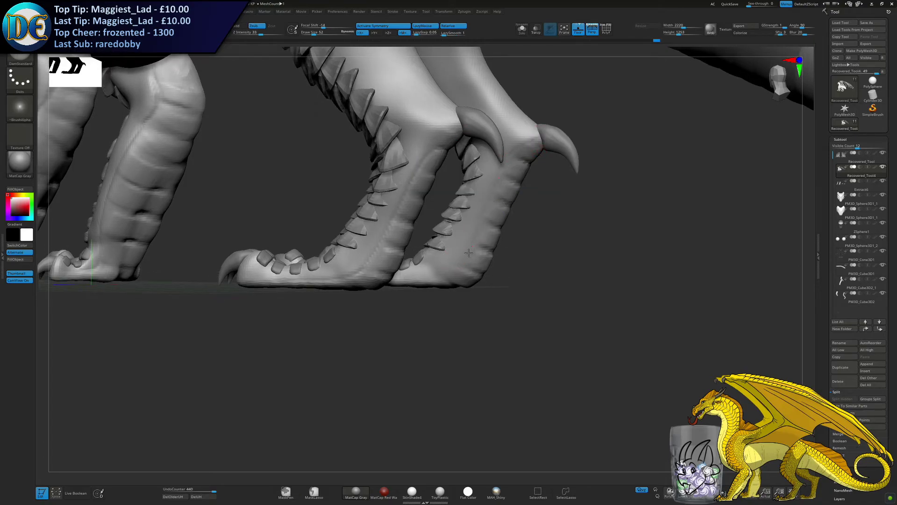
pyautogui.click(456, 268)
pyautogui.moveTo(419, 273); pyautogui.dragTo(411, 275, button='right')
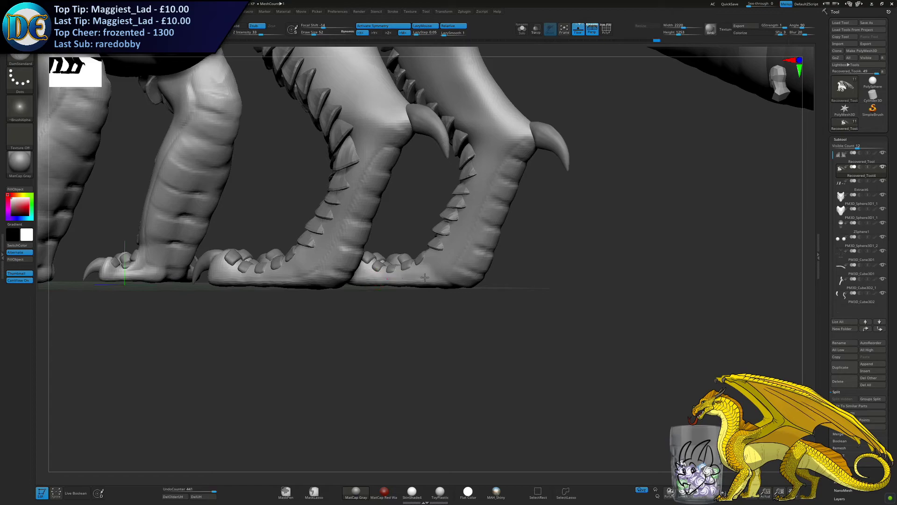
pyautogui.keyDown('ctrl'); pyautogui.moveTo(460, 249); pyautogui.dragTo(438, 215, button='right'); pyautogui.keyUp('ctrl')
pyautogui.rightClick(438, 215)
pyautogui.click(425, 244)
# Build up the outer hock of the hind leg around the spur claw with a resized ClayBuildup brush
pyautogui.keyDown('alt'); pyautogui.moveTo(276, 263); pyautogui.dragTo(280, 322, button='right'); pyautogui.keyUp('alt')
pyautogui.moveTo(281, 321); pyautogui.dragTo(336, 322, button='right')
pyautogui.press('s')
pyautogui.moveTo(429, 185); pyautogui.dragTo(430, 186)
pyautogui.keyDown('ctrl'); pyautogui.moveTo(467, 206); pyautogui.dragTo(482, 213, button='right'); pyautogui.keyUp('ctrl')
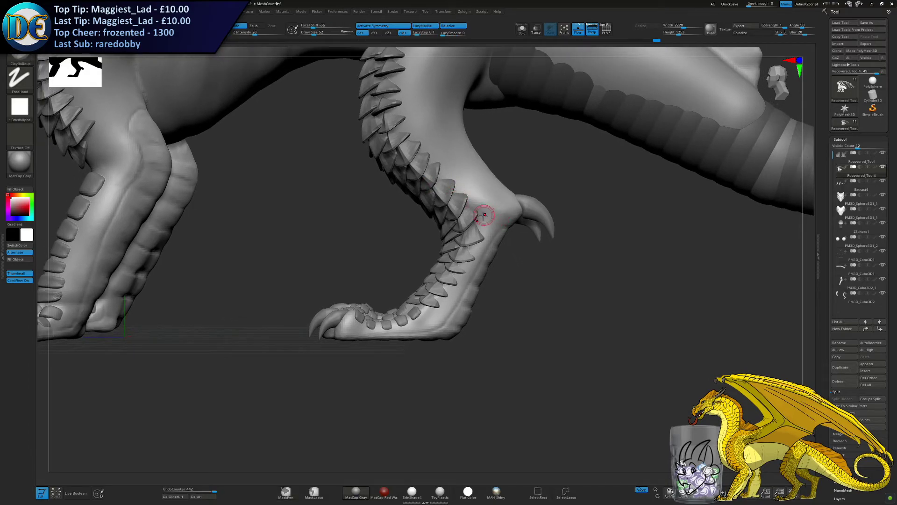
pyautogui.moveTo(486, 185); pyautogui.dragTo(484, 224)
pyautogui.moveTo(483, 191)
pyautogui.mouseDown()
pyautogui.moveTo(498, 204)
pyautogui.moveTo(488, 216)
pyautogui.mouseUp()
pyautogui.hotkey('ctrl', 'z')
pyautogui.moveTo(482, 181); pyautogui.dragTo(490, 222)
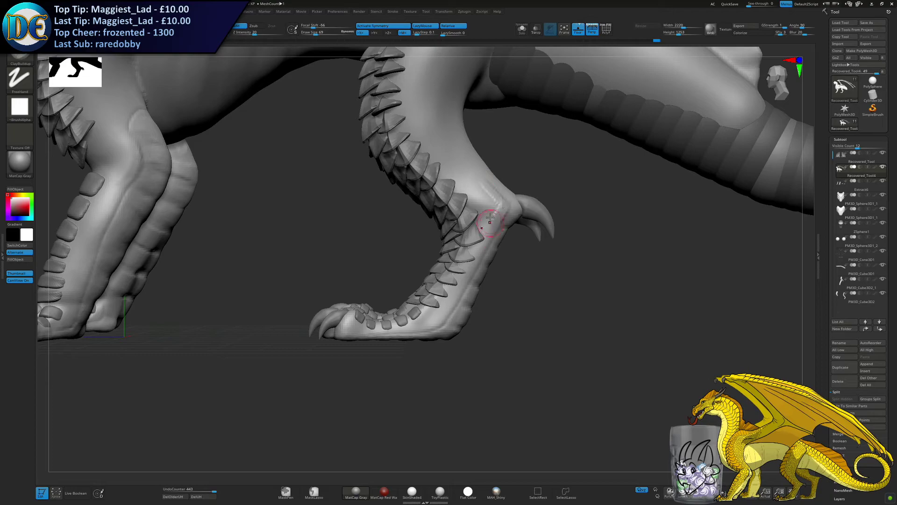
# Try smoothing the hock buildup and adding another clay stroke, and undo these changes
pyautogui.press('shift')
pyautogui.moveTo(487, 228); pyautogui.dragTo(483, 213, button='right')
pyautogui.moveTo(483, 212)
pyautogui.keyDown('shift'); pyautogui.mouseDown()
pyautogui.moveTo(497, 198)
pyautogui.moveTo(493, 220)
pyautogui.mouseUp(); pyautogui.keyUp('shift')
pyautogui.moveTo(487, 189)
pyautogui.mouseDown()
pyautogui.moveTo(497, 203)
pyautogui.moveTo(484, 232)
pyautogui.mouseUp()
pyautogui.hotkey('ctrl', 'z')
pyautogui.hotkey('ctrl', 'z')
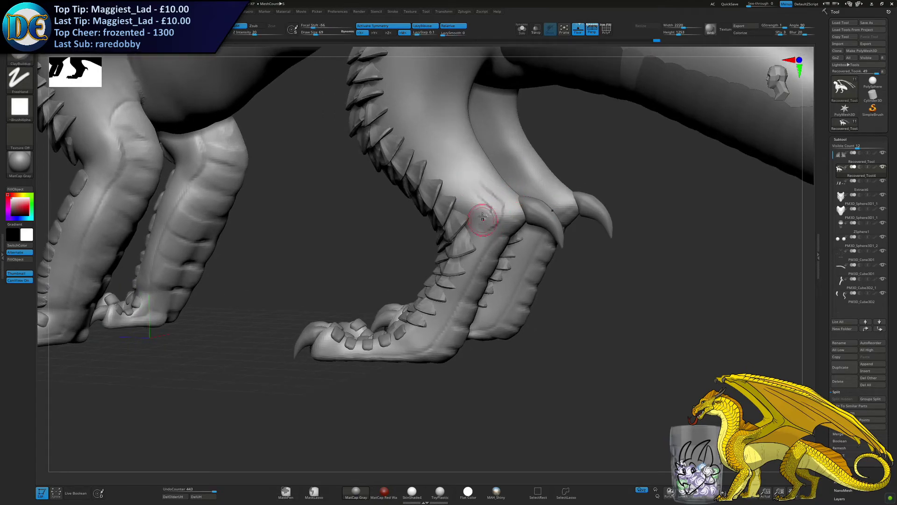
pyautogui.hotkey('ctrl', 'z')
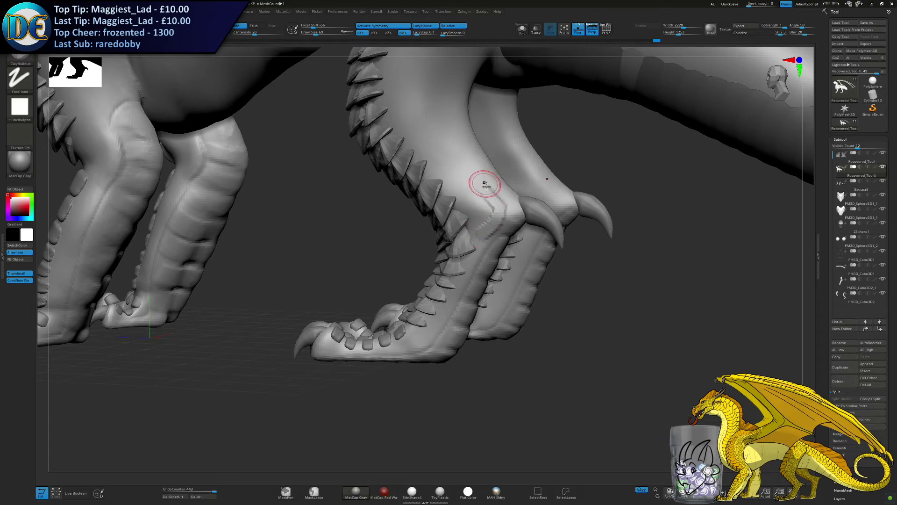
# Smooth the hock buildup and add further clay strokes above the lower hind leg's bands
pyautogui.press('shift')
pyautogui.moveTo(654, 224); pyautogui.dragTo(365, 205)
pyautogui.moveTo(490, 181); pyautogui.dragTo(480, 223)
pyautogui.press('shift')
pyautogui.moveTo(488, 176)
pyautogui.mouseDown()
pyautogui.moveTo(484, 227)
pyautogui.moveTo(498, 182)
pyautogui.mouseUp()
# Save the sculpt over the existing project file
pyautogui.keyDown('ctrl'); pyautogui.moveTo(469, 234); pyautogui.dragTo(471, 206, button='right'); pyautogui.keyUp('ctrl')
pyautogui.moveTo(472, 206)
pyautogui.mouseDown(button='right')
pyautogui.moveTo(649, 210)
pyautogui.moveTo(621, 197)
pyautogui.moveTo(532, 224)
pyautogui.mouseUp(button='right')
pyautogui.keyDown('alt'); pyautogui.moveTo(532, 224); pyautogui.dragTo(515, 191); pyautogui.keyUp('alt')
pyautogui.hotkey('alt', 'F10')
pyautogui.moveTo(322, 281)
pyautogui.keyDown('alt'); pyautogui.mouseDown(button='right')
pyautogui.moveTo(324, 324)
pyautogui.moveTo(327, 296)
pyautogui.mouseUp(button='right'); pyautogui.keyUp('alt')
pyautogui.hotkey('ctrl', 's')
pyautogui.press('Return')
pyautogui.press('Left')
pyautogui.press('Return')
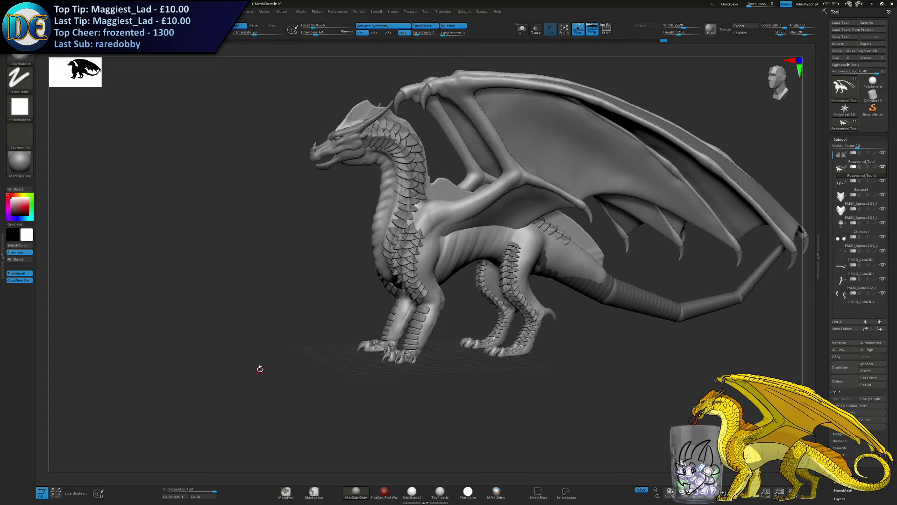
# Frame the whole dragon in a front three-quarter view and save the project again
pyautogui.moveTo(280, 314); pyautogui.dragTo(302, 316)
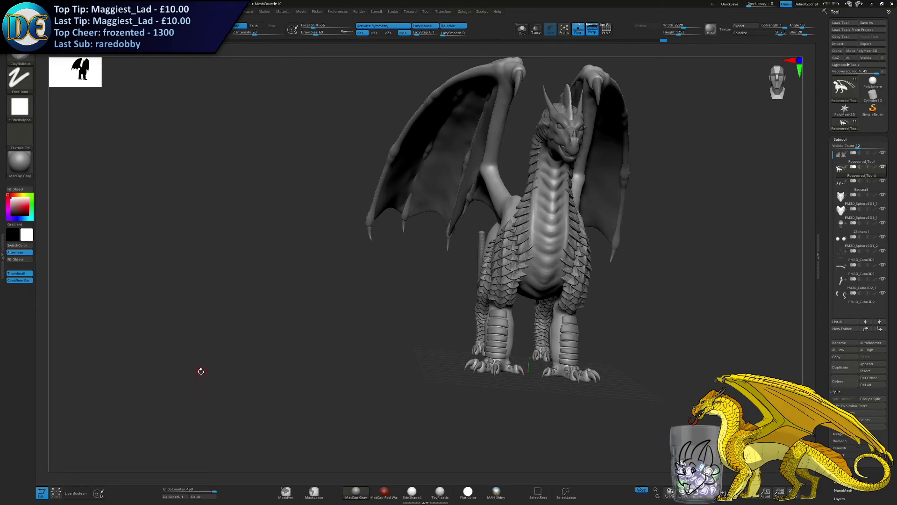
pyautogui.moveTo(418, 316); pyautogui.dragTo(388, 334)
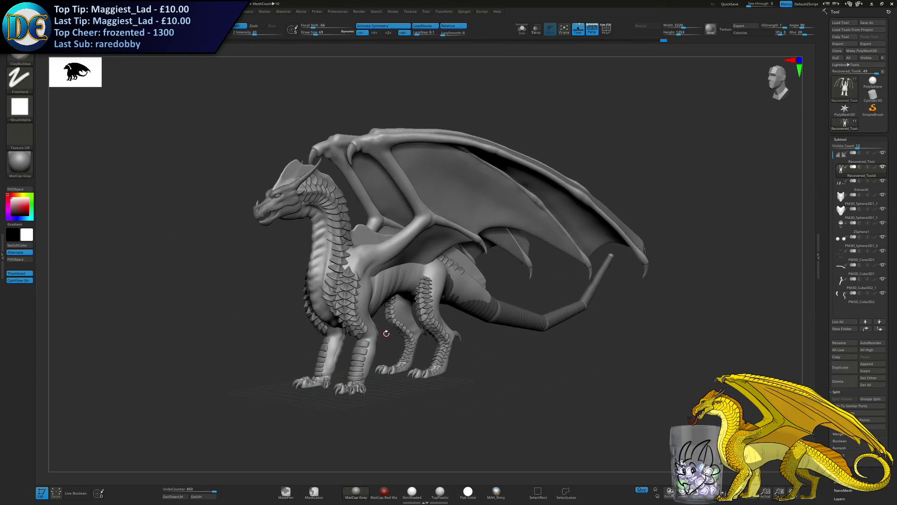
pyautogui.keyDown('ctrl'); pyautogui.moveTo(389, 333); pyautogui.dragTo(435, 360, button='right'); pyautogui.keyUp('ctrl')
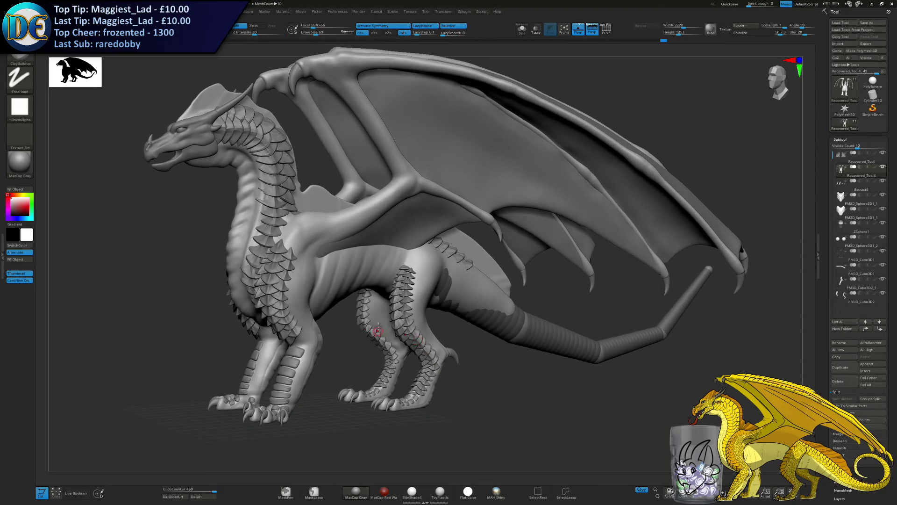
pyautogui.keyDown('alt'); pyautogui.moveTo(346, 356); pyautogui.dragTo(344, 387, button='right'); pyautogui.keyUp('alt')
pyautogui.keyDown('ctrl'); pyautogui.moveTo(343, 387); pyautogui.dragTo(347, 382, button='right'); pyautogui.keyUp('ctrl')
pyautogui.hotkey('ctrl', 's')
pyautogui.press('Return')
pyautogui.click(471, 251)
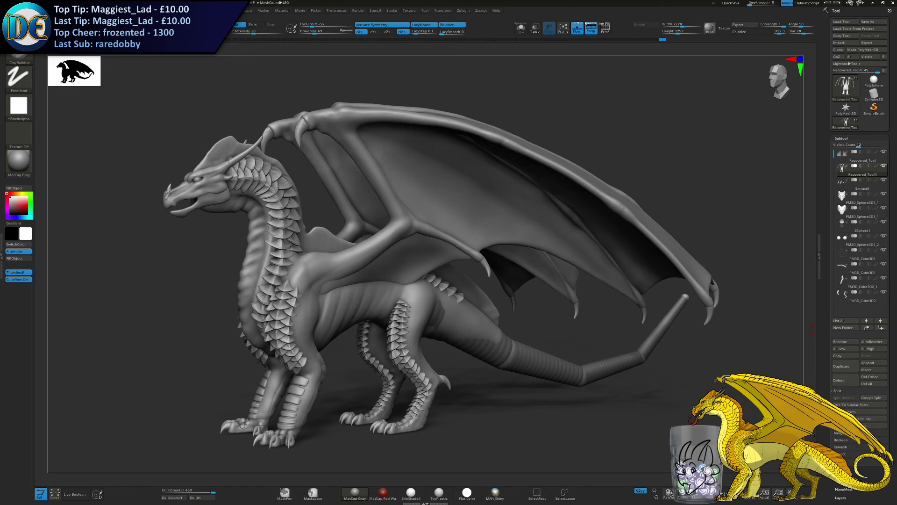
# Start a BPR render of the slightly turned dragon and open a Paint window beside it
pyautogui.moveTo(505, 397); pyautogui.dragTo(528, 371)
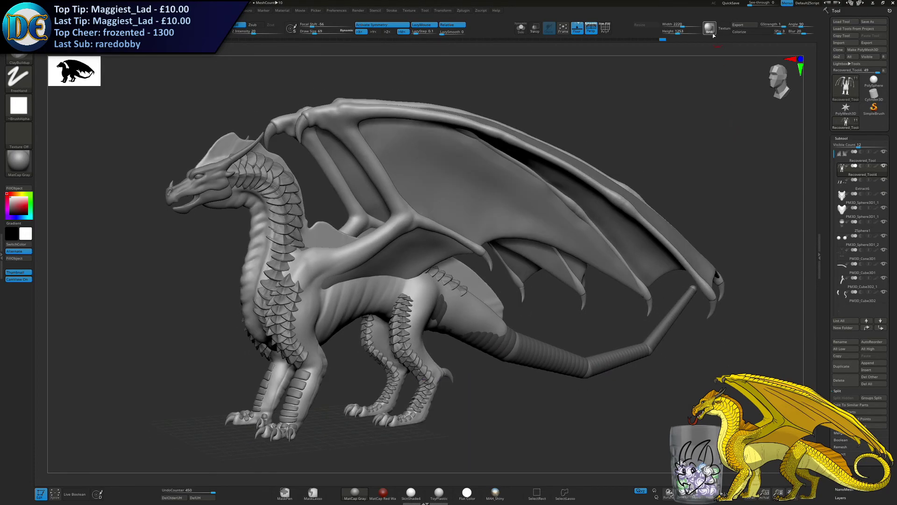
pyautogui.press('super')
pyautogui.write('paint')
pyautogui.press('Return')
pyautogui.moveTo(612, 5); pyautogui.dragTo(636, 63)
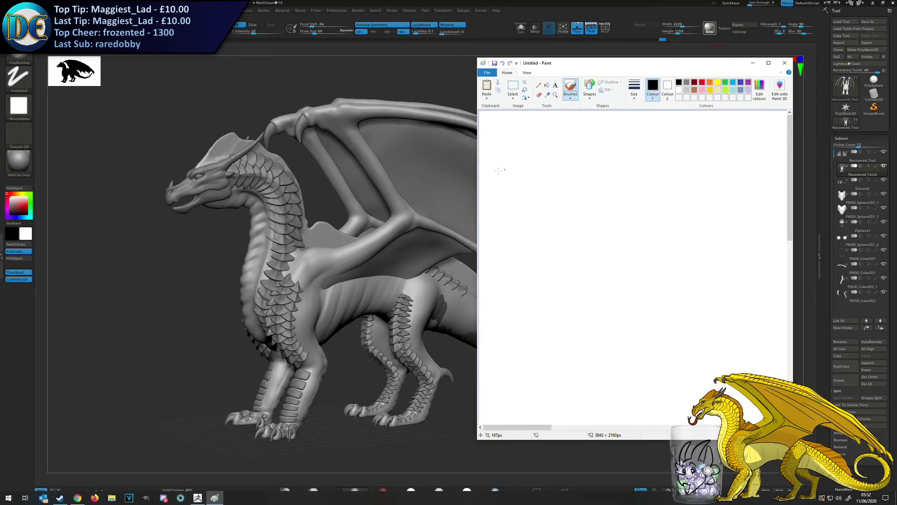
# Handwrite "I AM Procrastinating" in black on the blank Paint canvas
pyautogui.moveTo(501, 130)
pyautogui.mouseDown()
pyautogui.moveTo(508, 163)
pyautogui.moveTo(571, 159)
pyautogui.moveTo(568, 149)
pyautogui.mouseUp()
pyautogui.moveTo(574, 157); pyautogui.dragTo(617, 152)
pyautogui.moveTo(537, 213); pyautogui.dragTo(529, 202)
pyautogui.moveTo(571, 190)
pyautogui.mouseDown()
pyautogui.moveTo(650, 195)
pyautogui.moveTo(766, 162)
pyautogui.moveTo(779, 164)
pyautogui.moveTo(787, 182)
pyautogui.moveTo(738, 187)
pyautogui.mouseUp()
pyautogui.moveTo(753, 147); pyautogui.dragTo(759, 144)
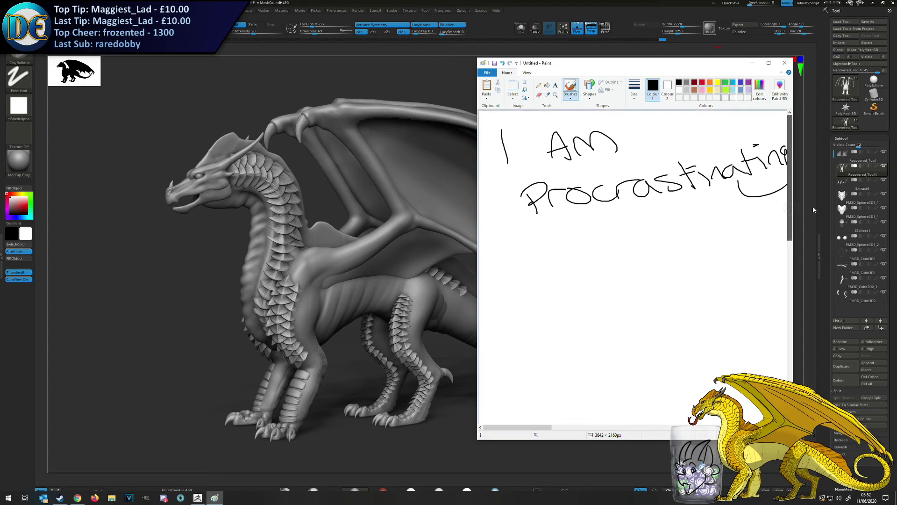
# Widen the Paint window and handwrite "Going to sleep in 7 minutes" in red below the black text
pyautogui.moveTo(796, 209); pyautogui.dragTo(818, 209)
pyautogui.click(723, 83)
pyautogui.moveTo(538, 282)
pyautogui.mouseDown()
pyautogui.moveTo(537, 302)
pyautogui.moveTo(556, 299)
pyautogui.moveTo(545, 301)
pyautogui.mouseUp()
pyautogui.moveTo(572, 290)
pyautogui.mouseDown()
pyautogui.moveTo(582, 300)
pyautogui.moveTo(610, 291)
pyautogui.mouseUp()
pyautogui.moveTo(613, 283); pyautogui.dragTo(573, 301)
pyautogui.moveTo(568, 271); pyautogui.dragTo(573, 269)
pyautogui.moveTo(652, 254); pyautogui.dragTo(658, 280)
pyautogui.moveTo(654, 270); pyautogui.dragTo(667, 265)
pyautogui.moveTo(674, 264); pyautogui.dragTo(669, 260)
pyautogui.moveTo(723, 252)
pyautogui.mouseDown()
pyautogui.moveTo(715, 272)
pyautogui.moveTo(776, 248)
pyautogui.mouseUp()
pyautogui.click(697, 297)
pyautogui.moveTo(578, 343)
pyautogui.mouseDown()
pyautogui.moveTo(583, 357)
pyautogui.moveTo(616, 352)
pyautogui.moveTo(651, 322)
pyautogui.moveTo(659, 342)
pyautogui.moveTo(743, 301)
pyautogui.moveTo(770, 301)
pyautogui.moveTo(764, 290)
pyautogui.moveTo(767, 298)
pyautogui.mouseUp()
pyautogui.click(713, 309)
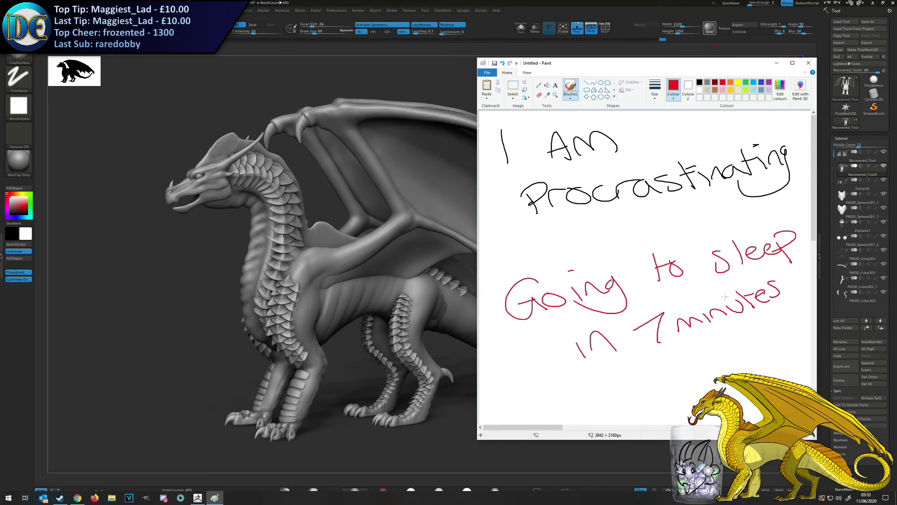
pyautogui.click(699, 307)
# Move the Paint window farther aside, shift the dragon clear of it in ZBrush, and bring the Paint note back to the front
pyautogui.moveTo(596, 69)
pyautogui.mouseDown()
pyautogui.moveTo(640, 87)
pyautogui.moveTo(653, 83)
pyautogui.mouseUp()
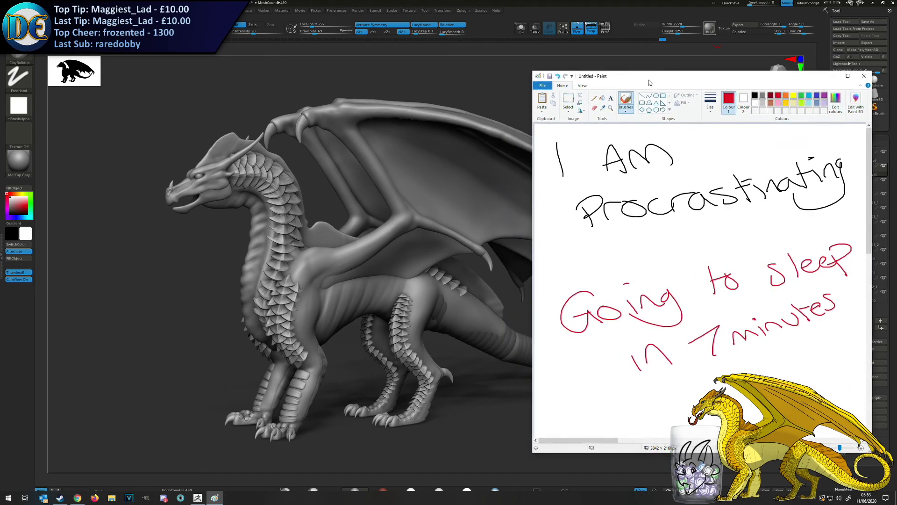
pyautogui.click(220, 319)
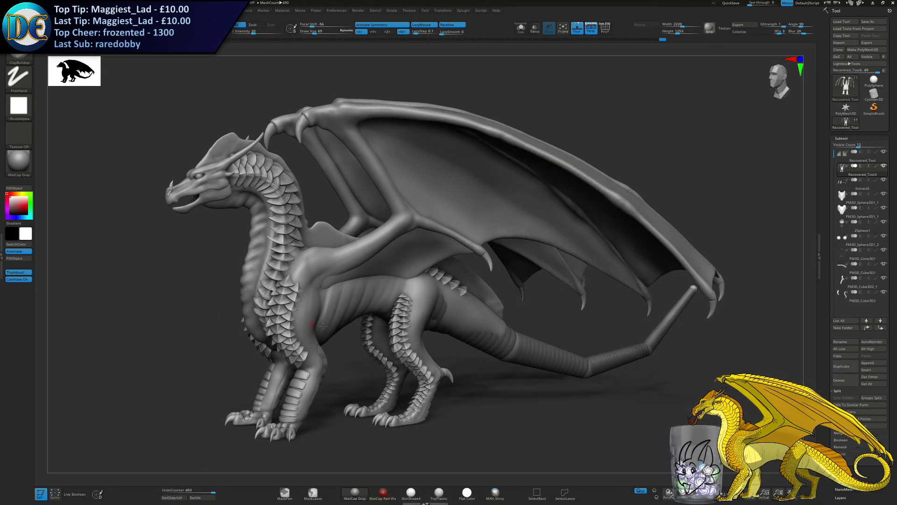
pyautogui.keyDown('alt'); pyautogui.moveTo(249, 353); pyautogui.dragTo(153, 342); pyautogui.keyUp('alt')
pyautogui.press('super')
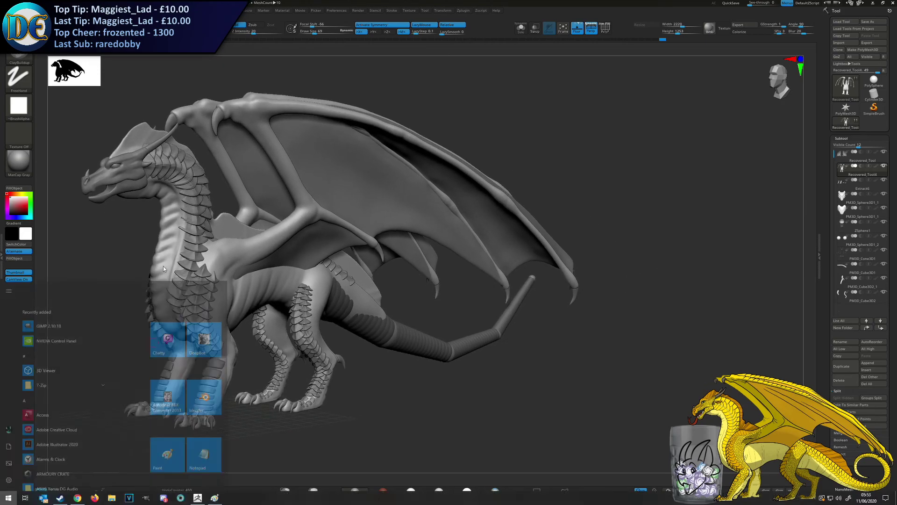
pyautogui.click(214, 498)
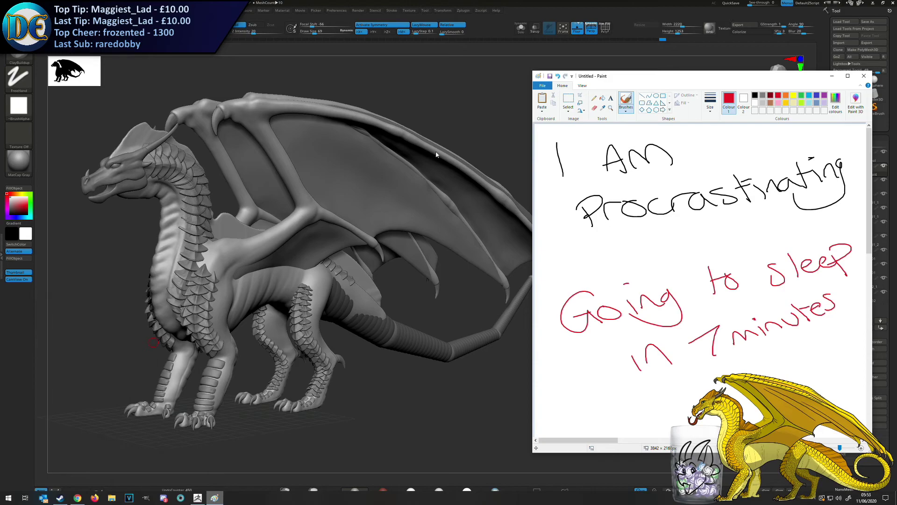
pyautogui.click(485, 144)
pyautogui.press('super')
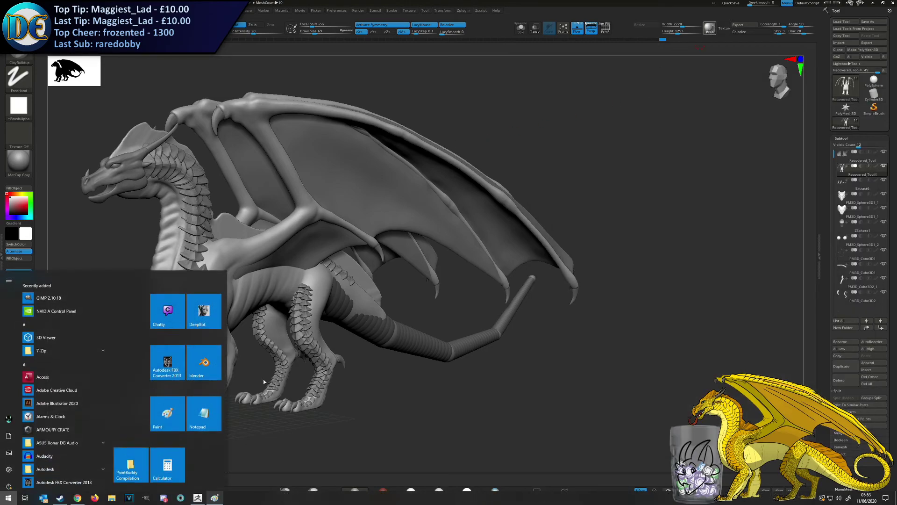
pyautogui.click(214, 497)
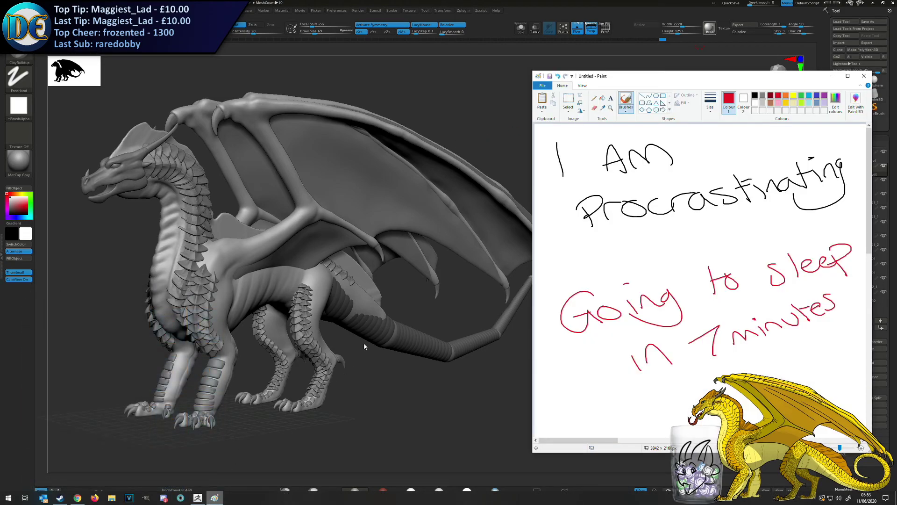